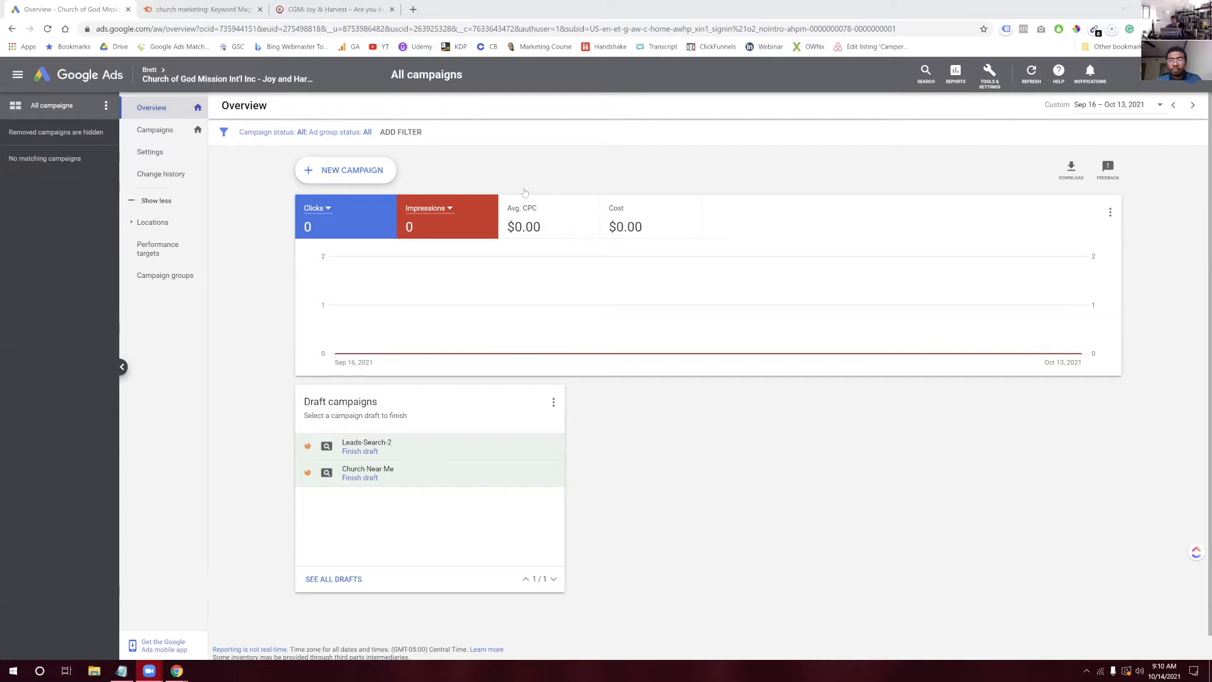
# Switch to the CGMI Joy & Harvest website and examine the home page's banner and Our Mission section
pyautogui.click(371, 12)
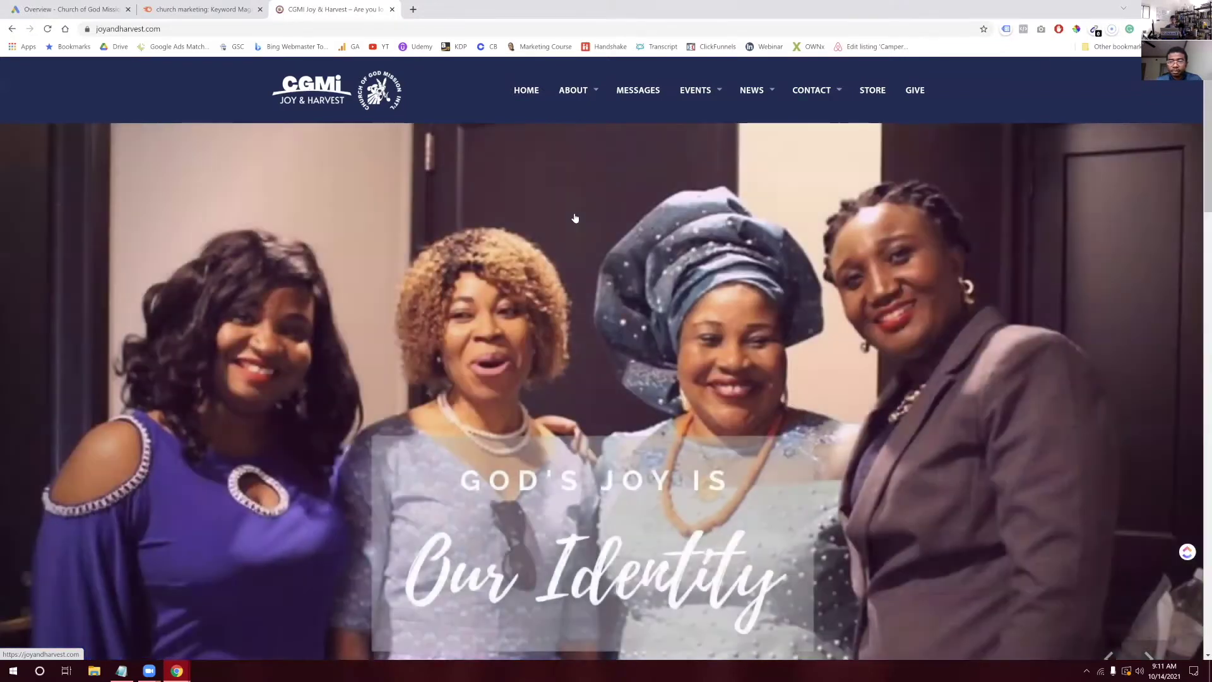
pyautogui.scroll(-4, 575, 218)
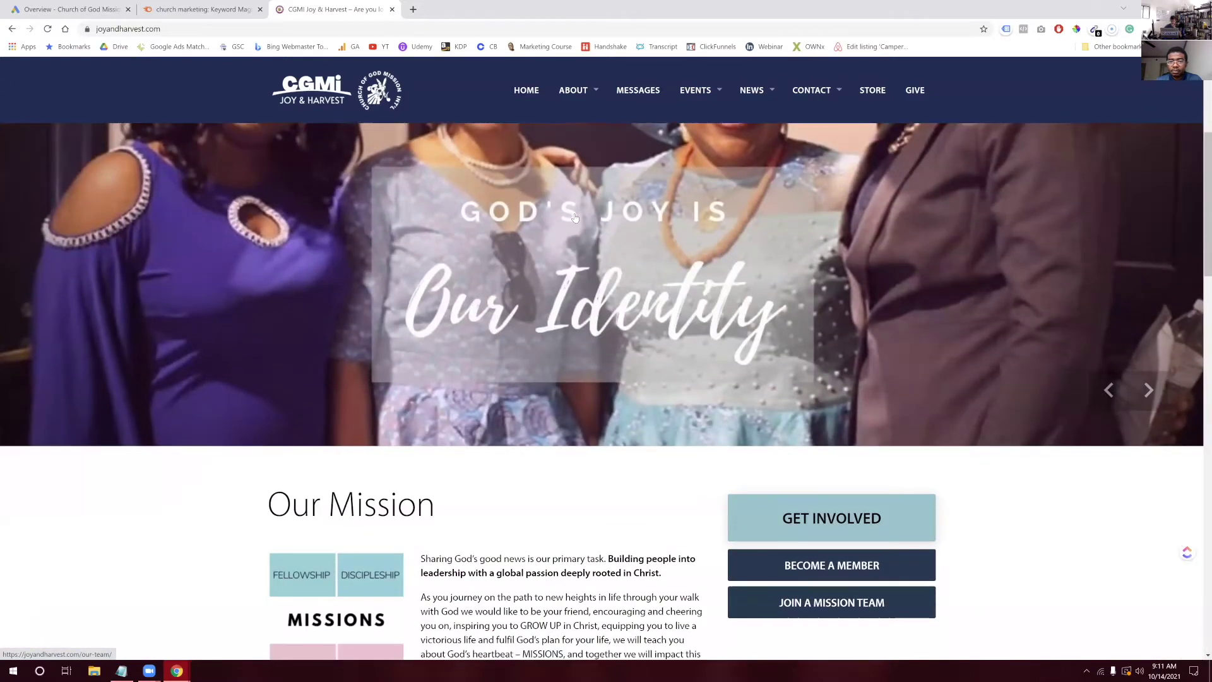
pyautogui.scroll(-2, 574, 218)
pyautogui.scroll(3, 575, 218)
pyautogui.scroll(-3, 575, 218)
pyautogui.scroll(2, 575, 218)
pyautogui.scroll(1, 574, 218)
pyautogui.scroll(-2, 575, 217)
pyautogui.scroll(1, 574, 218)
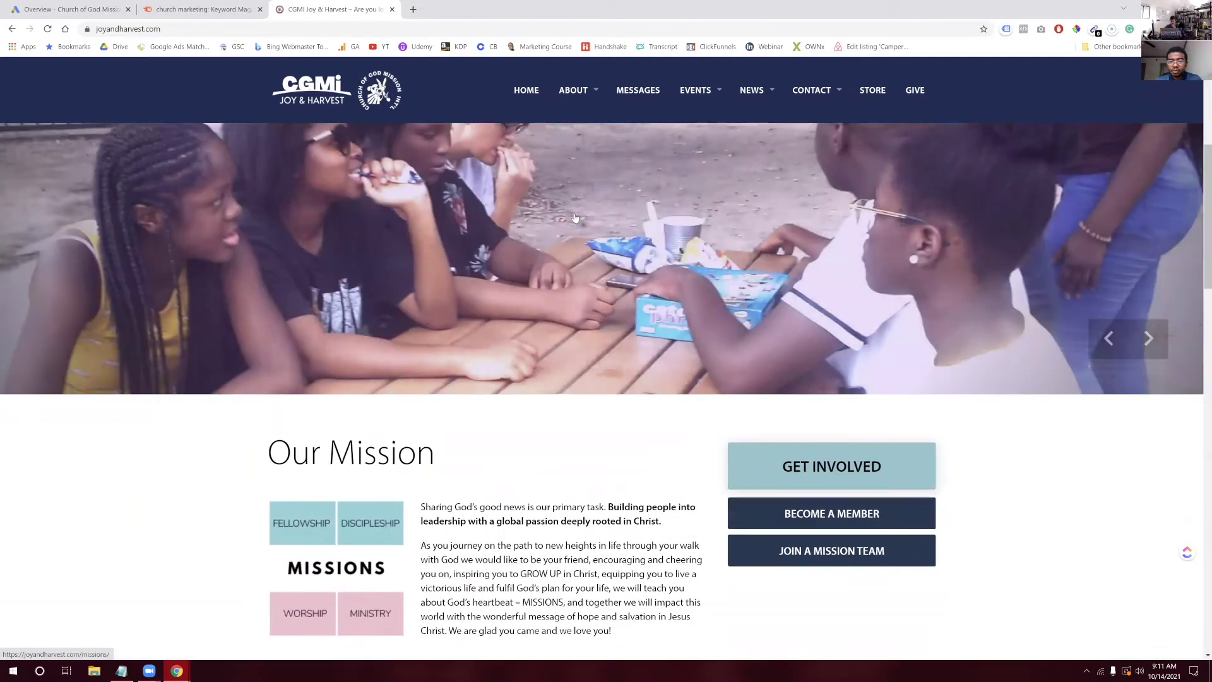
# Review the News and Sermons sections of the church's home page
pyautogui.scroll(-2, 574, 218)
pyautogui.scroll(-3, 626, 389)
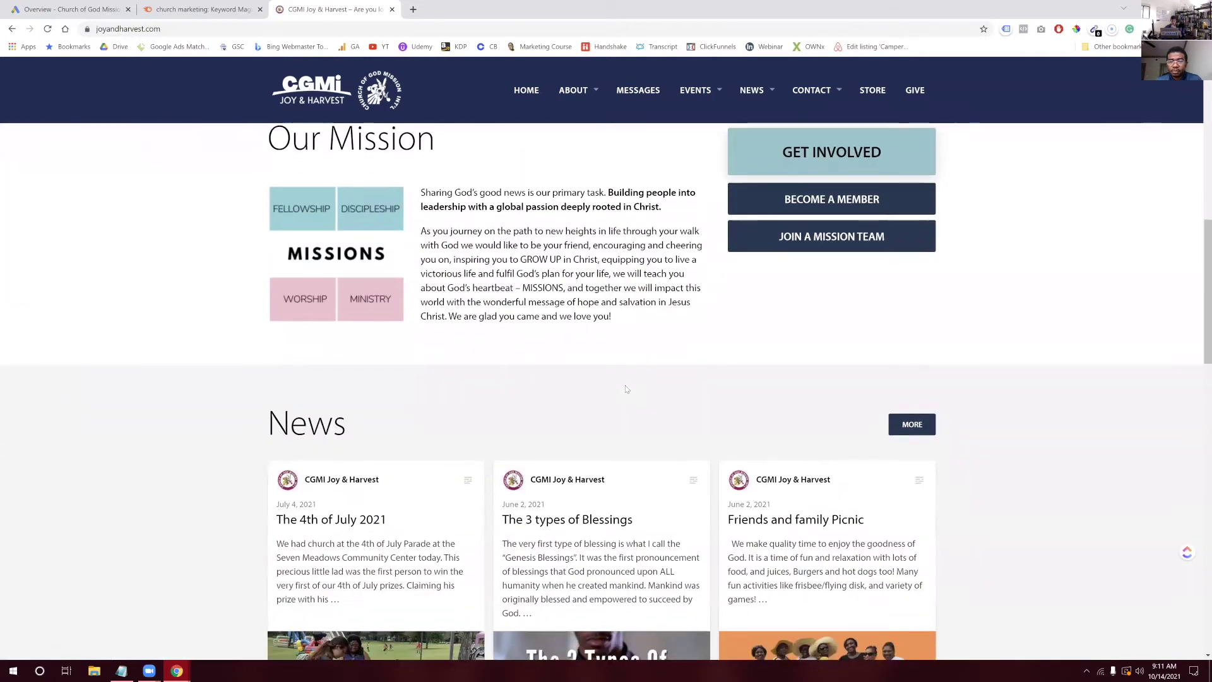
pyautogui.scroll(-5, 626, 389)
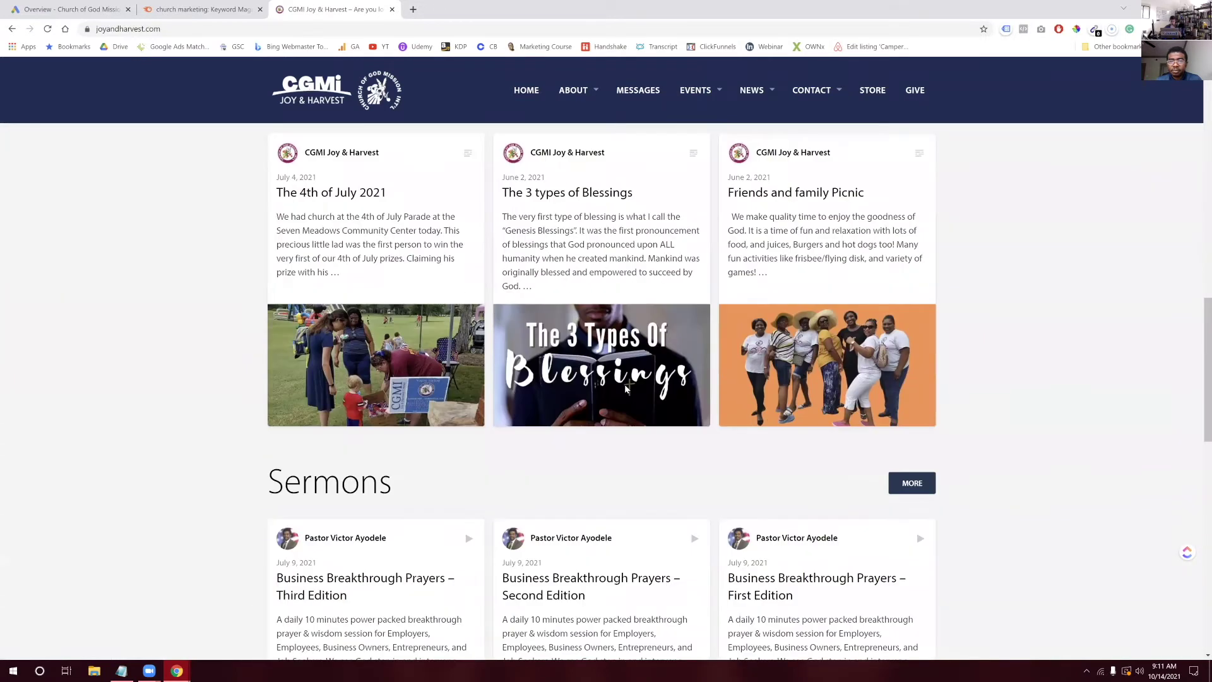
pyautogui.scroll(-4, 625, 388)
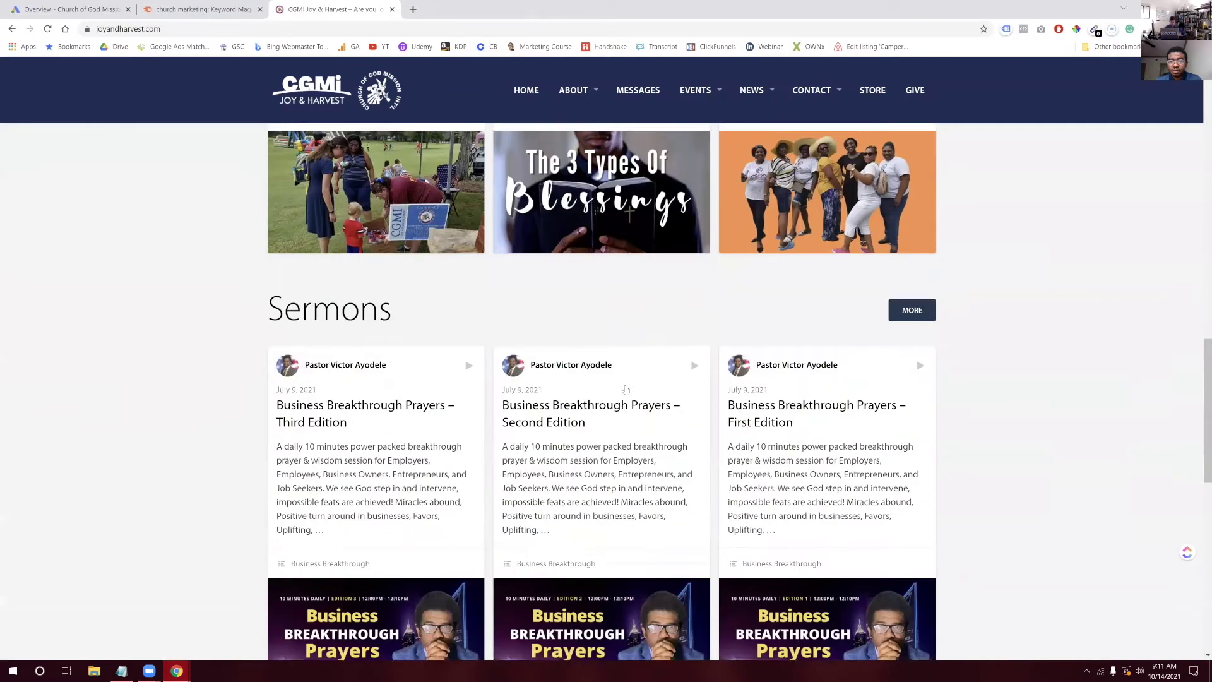
pyautogui.scroll(-1, 626, 389)
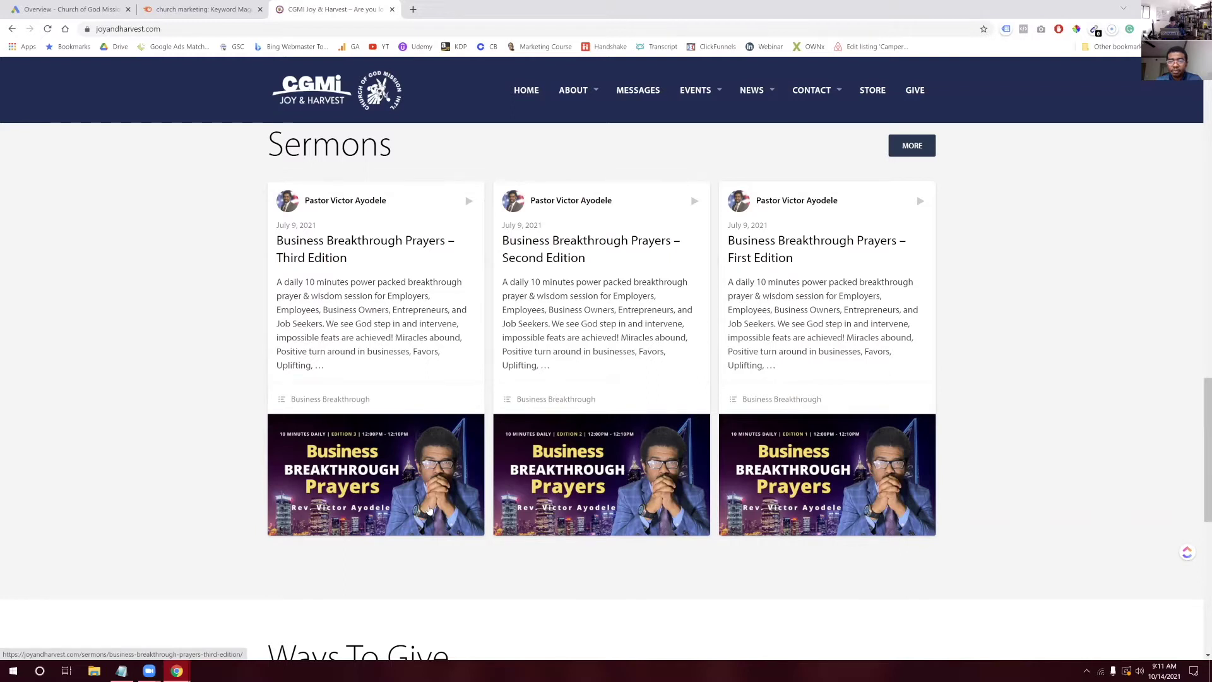
pyautogui.scroll(-2, 429, 510)
pyautogui.scroll(1, 381, 374)
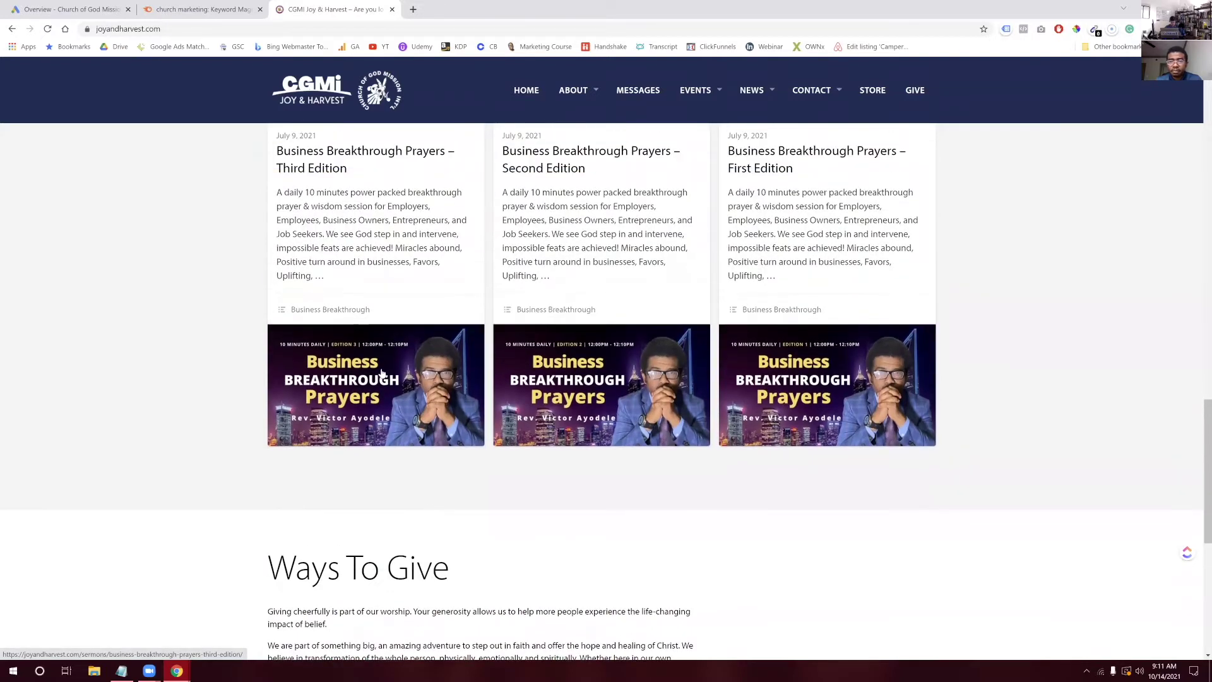
# Open the church website's Messages page and look through the listed messages
pyautogui.click(628, 91)
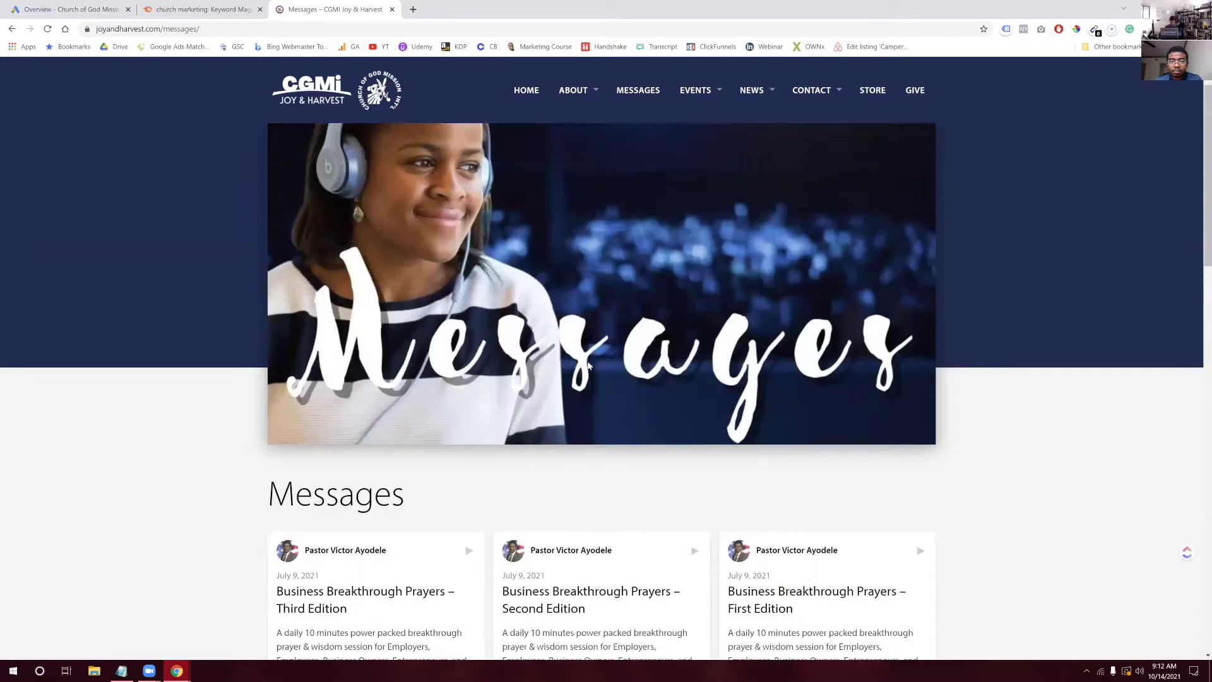
pyautogui.scroll(-6, 587, 366)
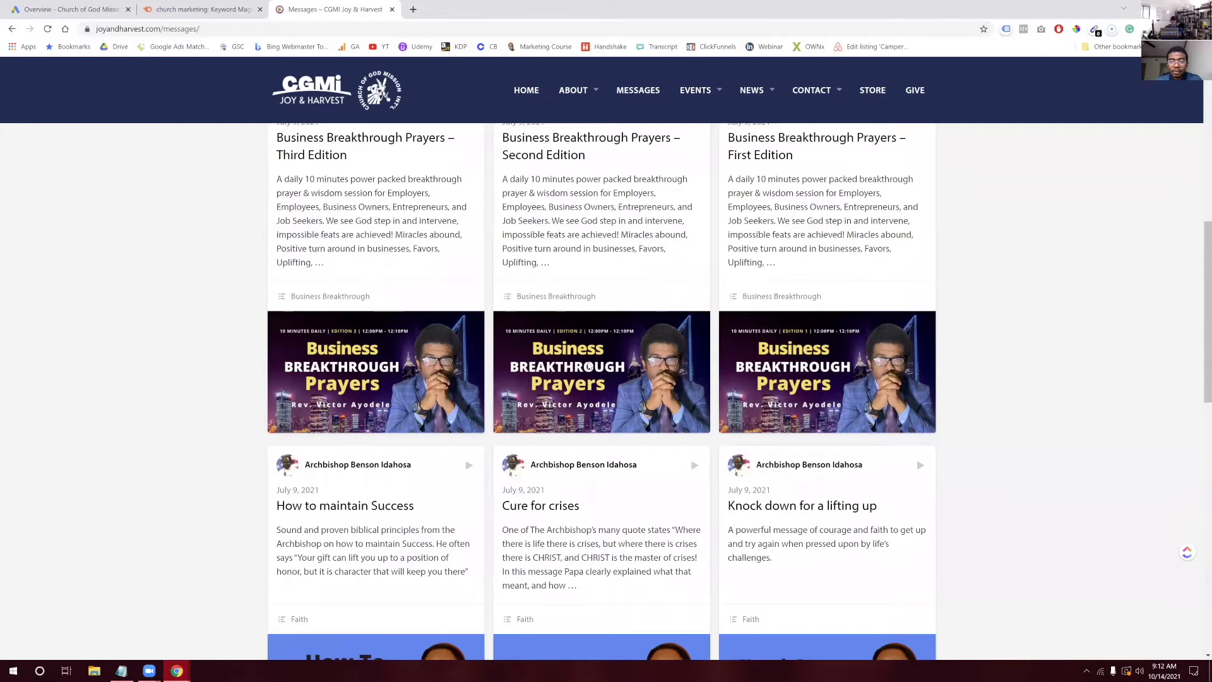
pyautogui.scroll(2, 588, 367)
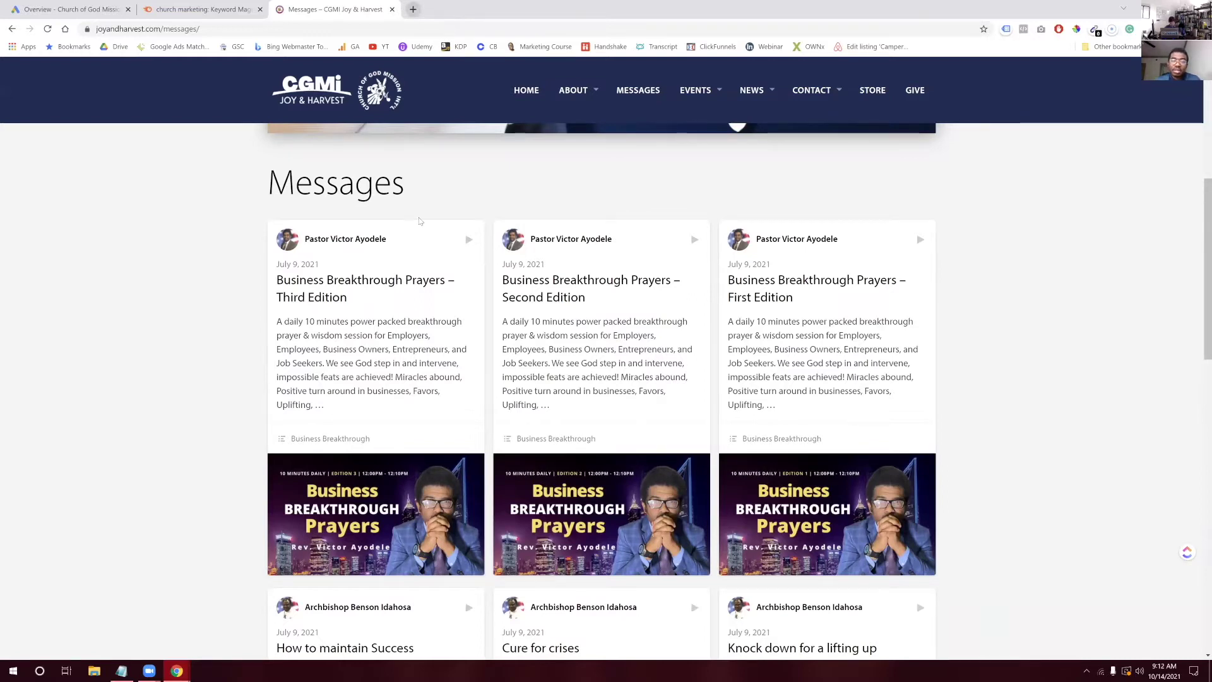
pyautogui.scroll(-3, 419, 221)
pyautogui.scroll(3, 420, 241)
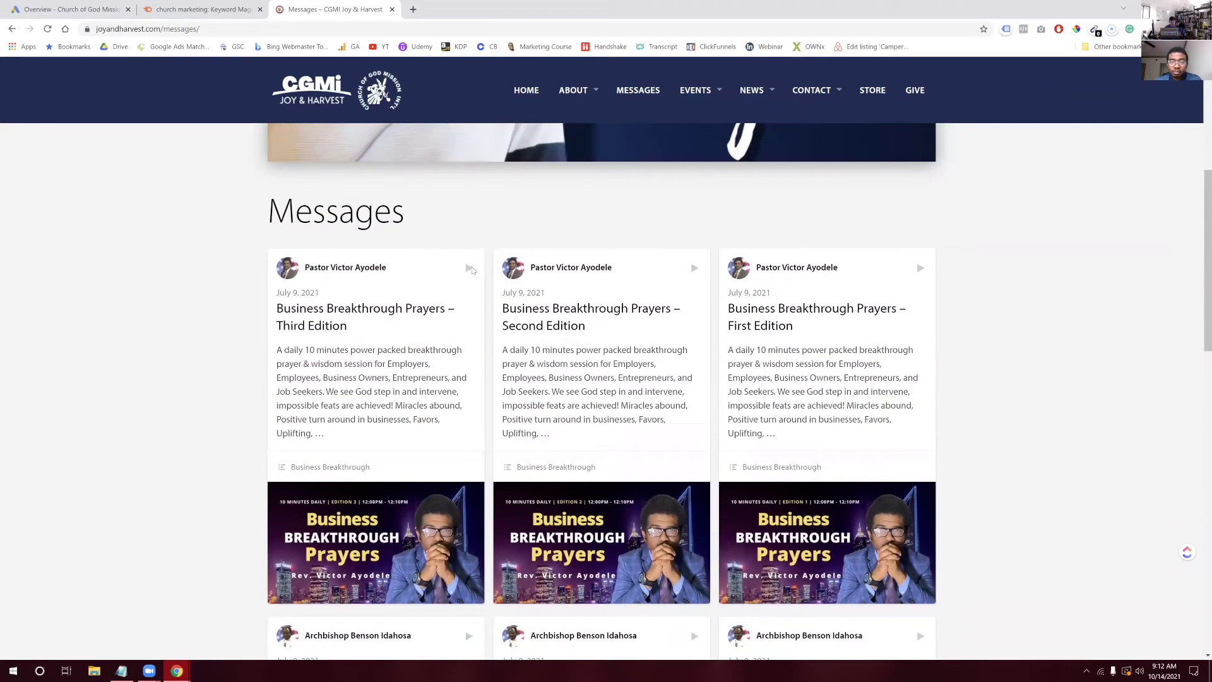
pyautogui.scroll(-1, 469, 377)
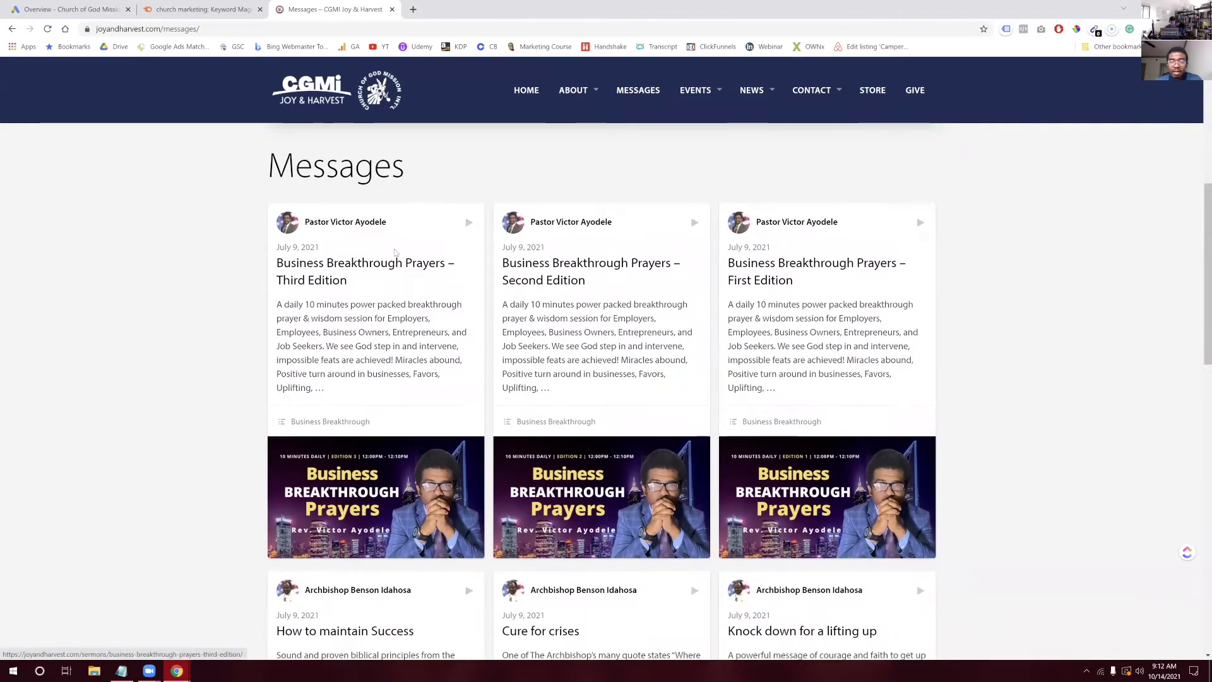
# Open the "Business Breakthrough Prayers – Third Edition" message and examine its video and page layout
pyautogui.click(364, 478)
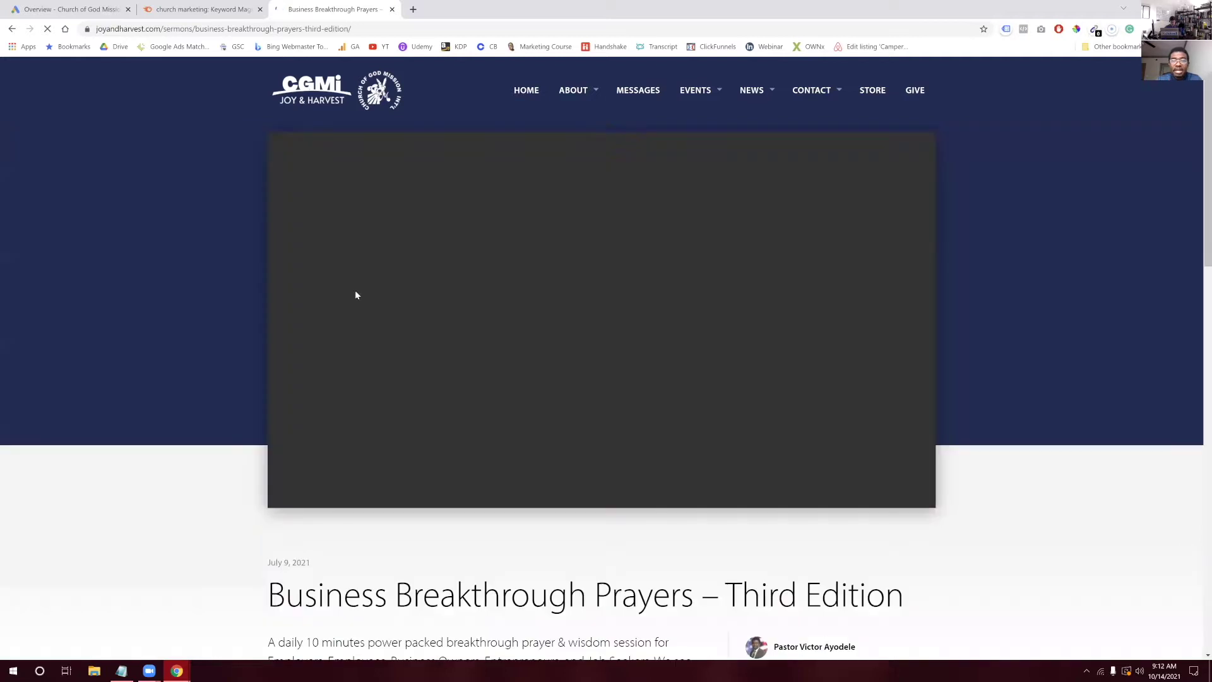
pyautogui.scroll(-7, 385, 398)
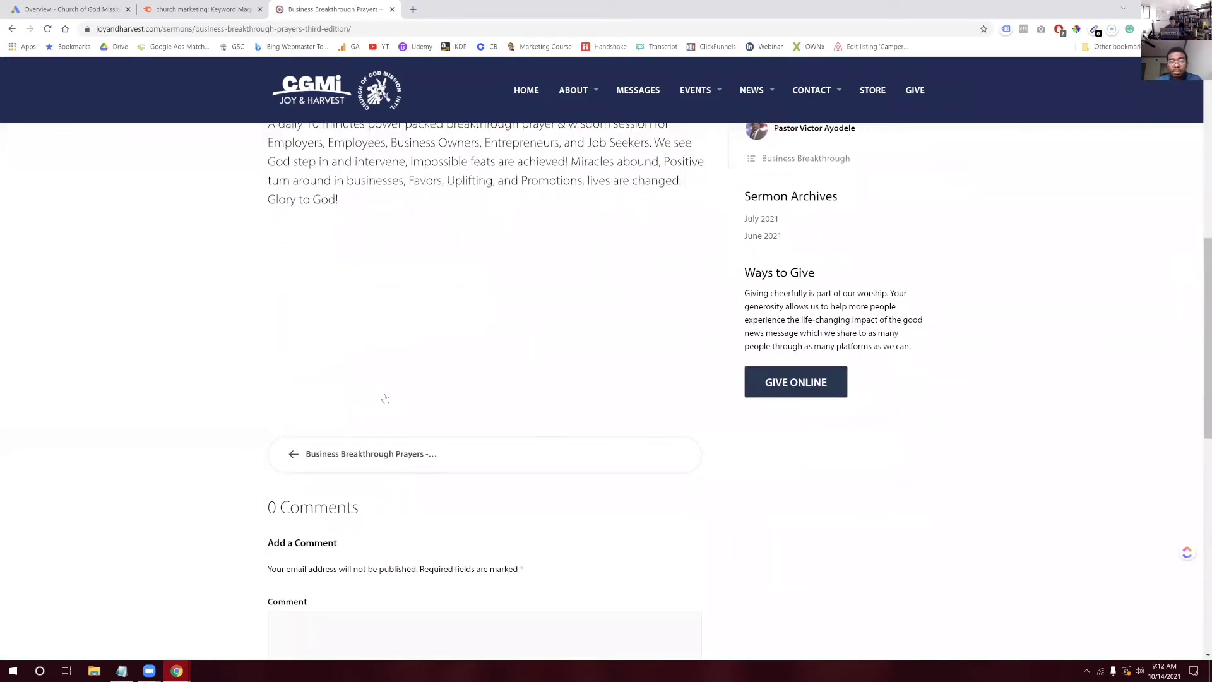
pyautogui.scroll(8, 385, 398)
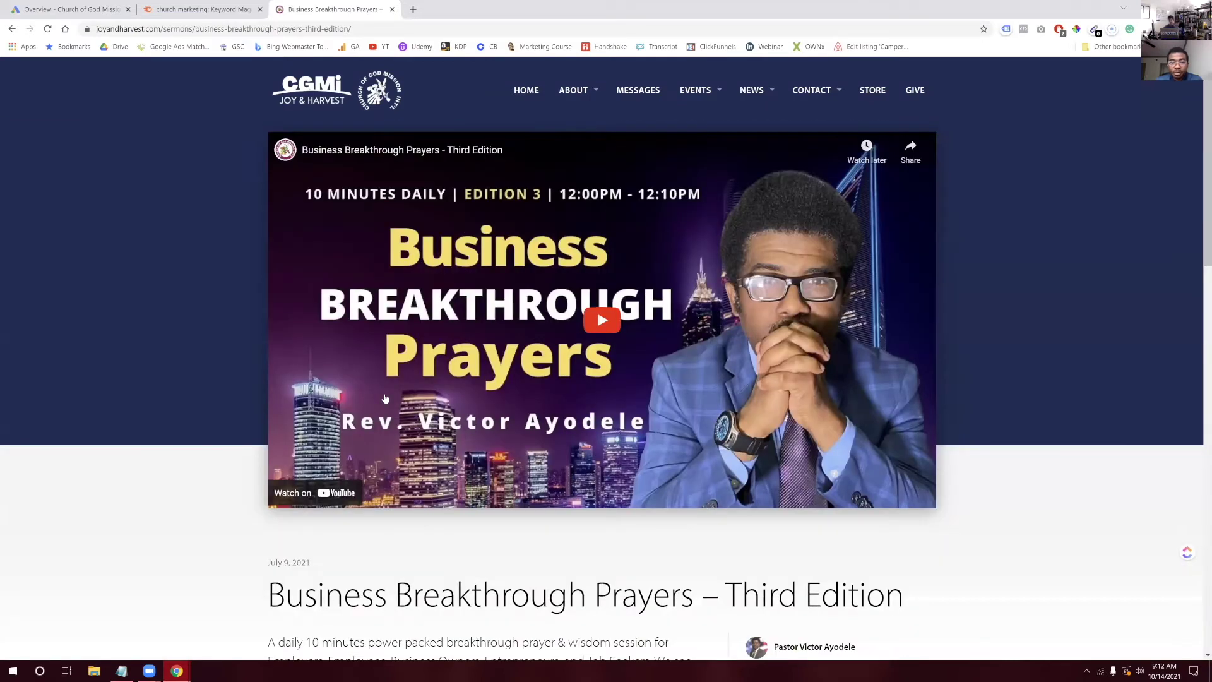
pyautogui.scroll(-1, 385, 398)
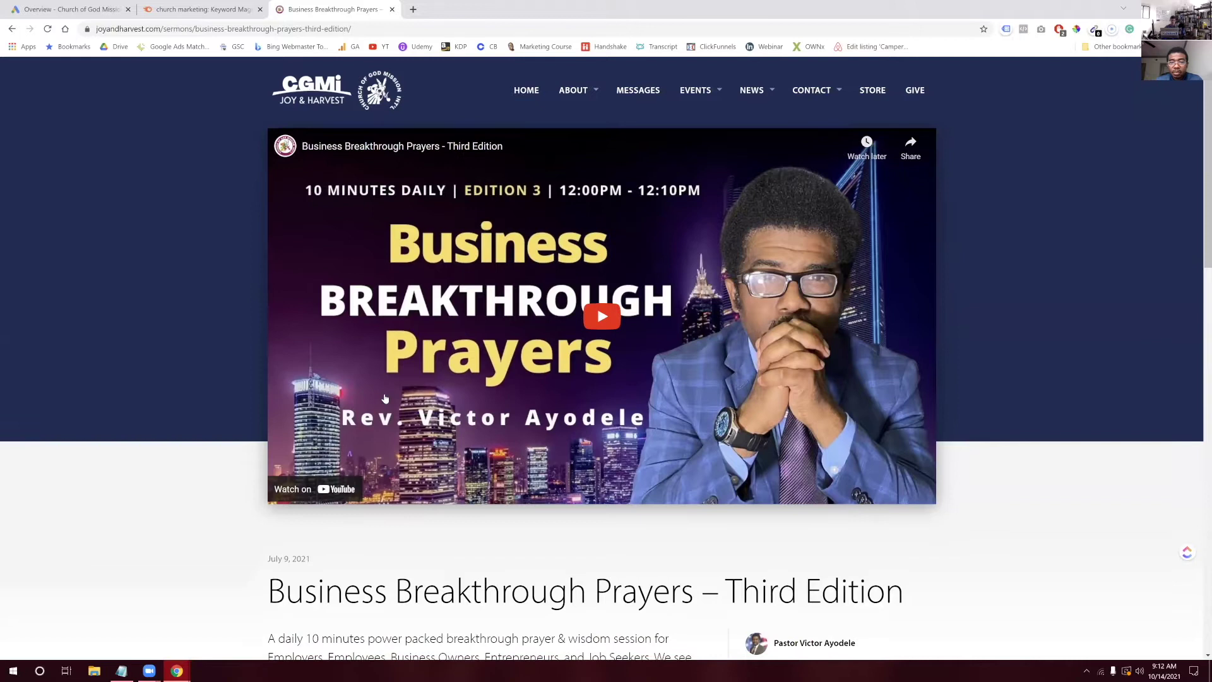
pyautogui.scroll(1, 385, 398)
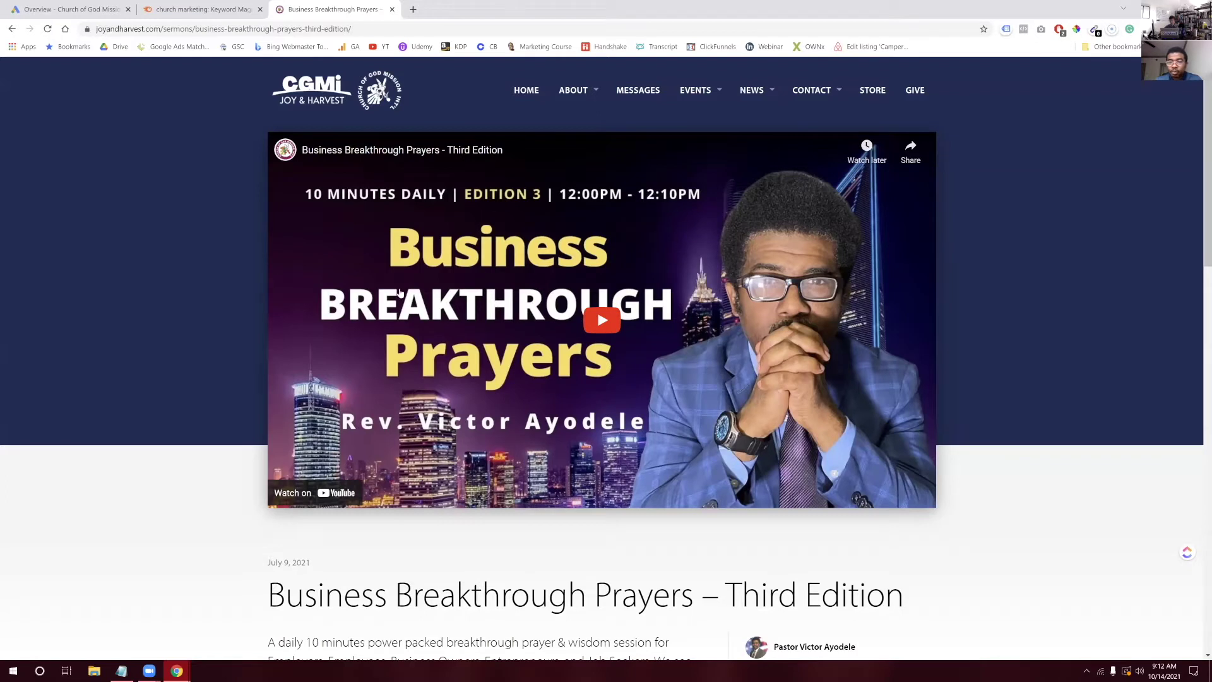
pyautogui.scroll(-1, 478, 338)
pyautogui.scroll(1, 478, 342)
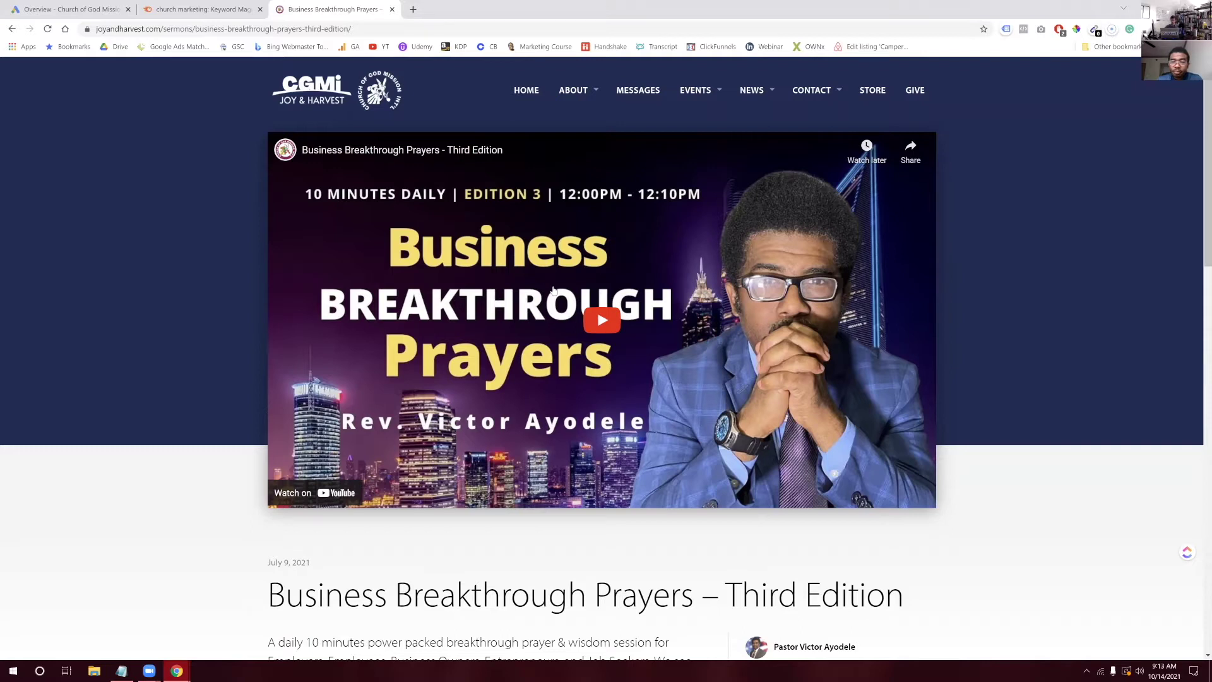
pyautogui.scroll(-1, 554, 290)
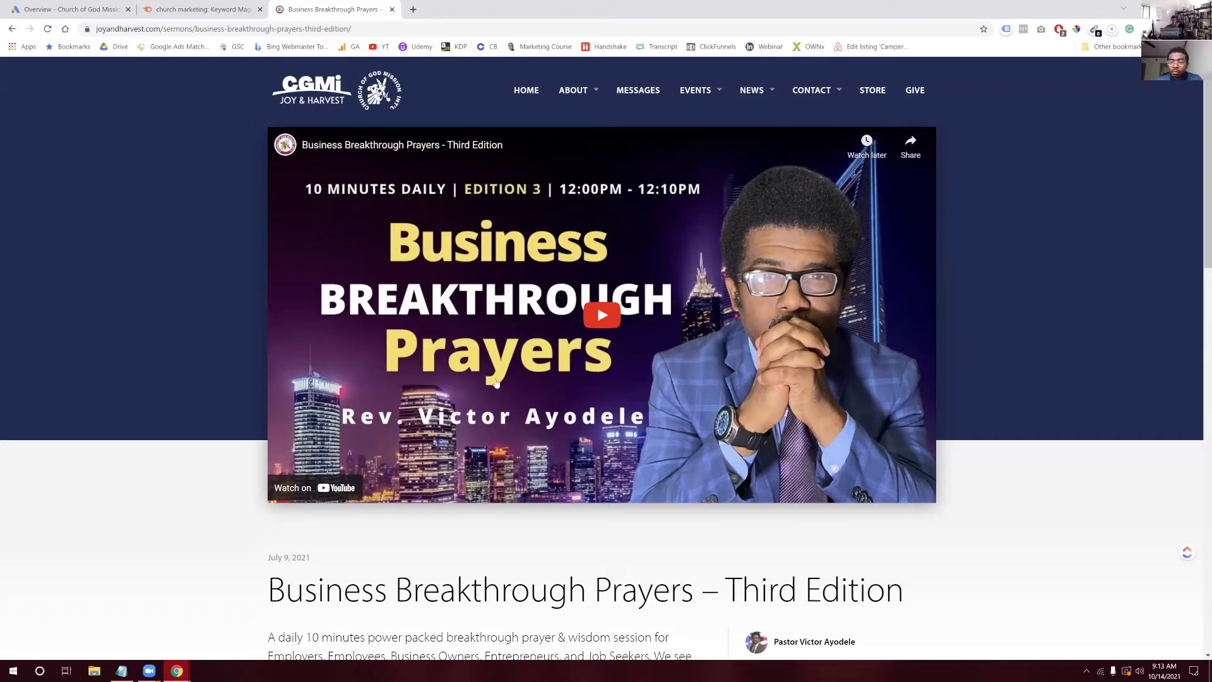
pyautogui.scroll(-3, 477, 442)
pyautogui.scroll(3, 476, 442)
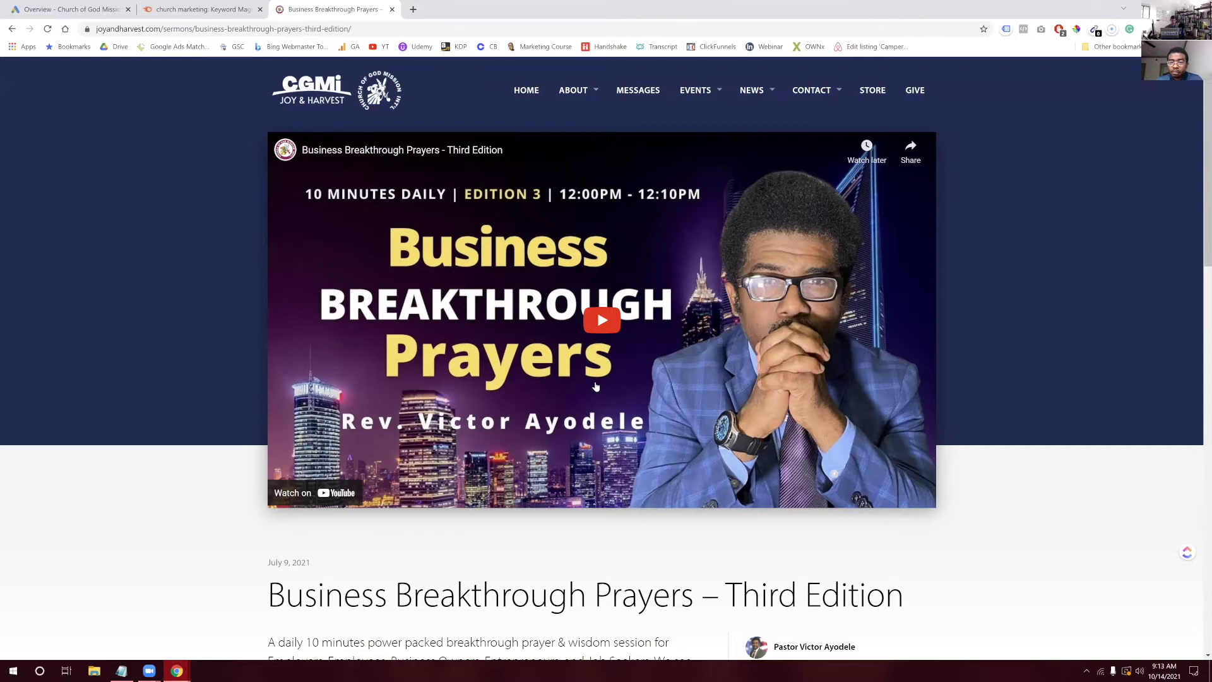
# Highlight the message's title text "Business Breakthrough Prayers" and its description paragraph for review, then clear the selection
pyautogui.scroll(-5, 596, 386)
pyautogui.scroll(-1, 596, 386)
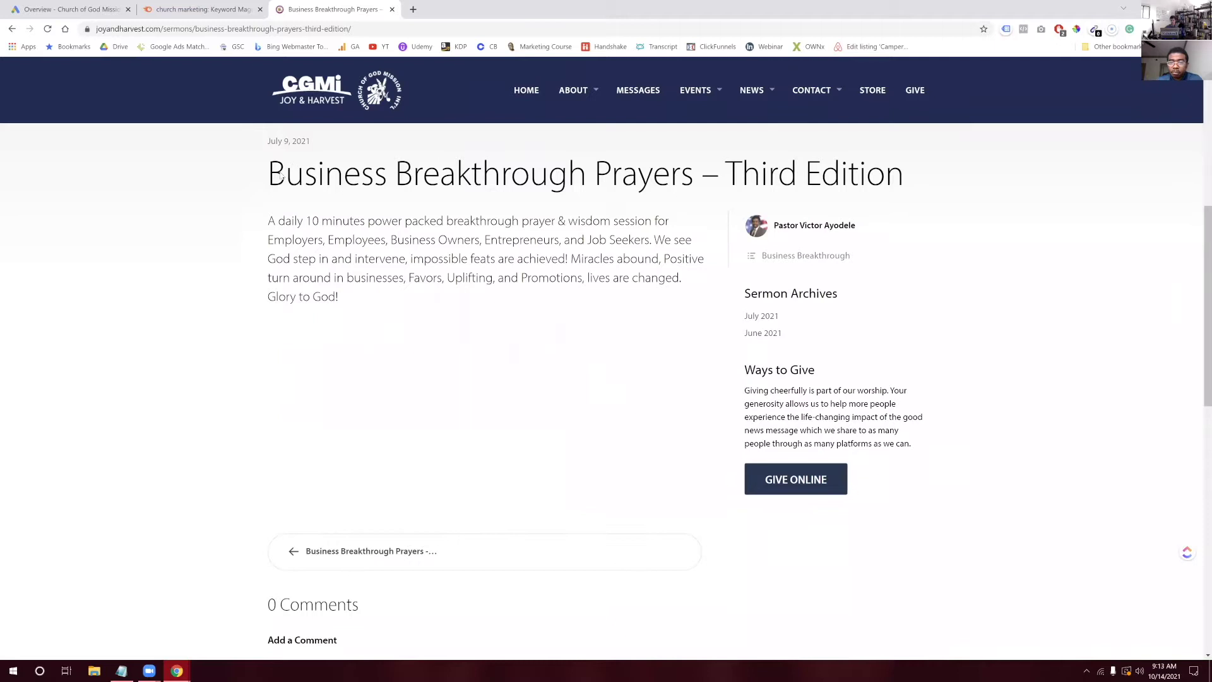
pyautogui.moveTo(270, 174); pyautogui.dragTo(696, 206)
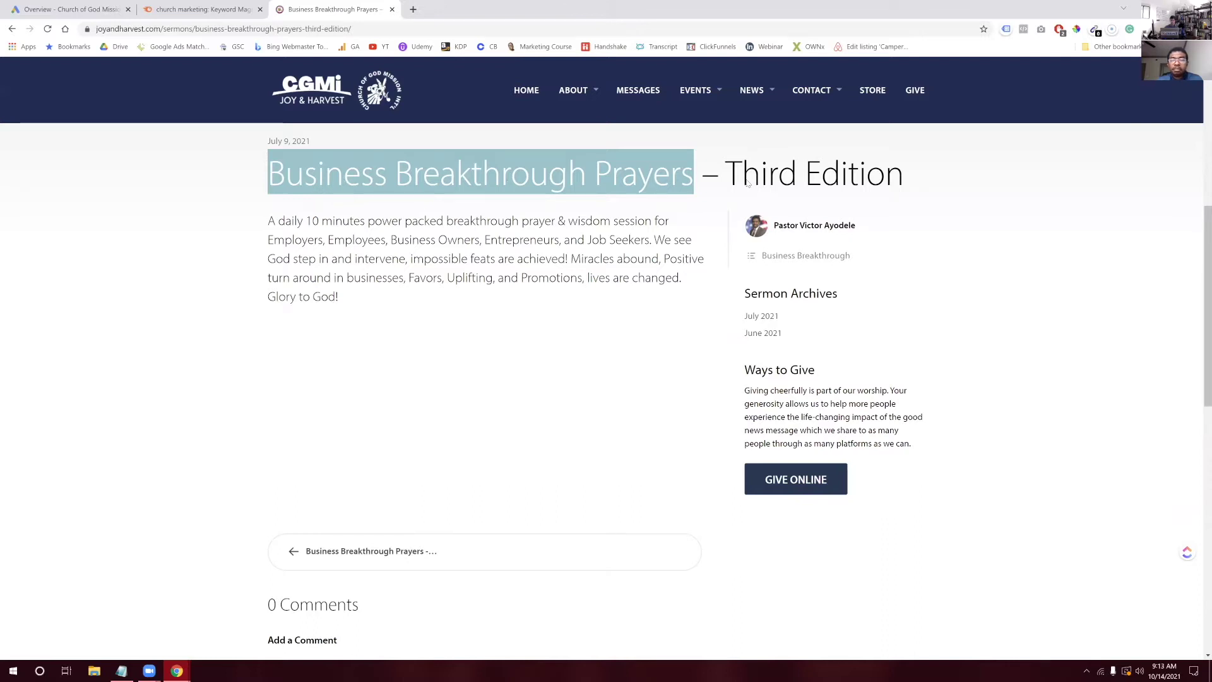
pyautogui.moveTo(269, 222); pyautogui.dragTo(377, 292)
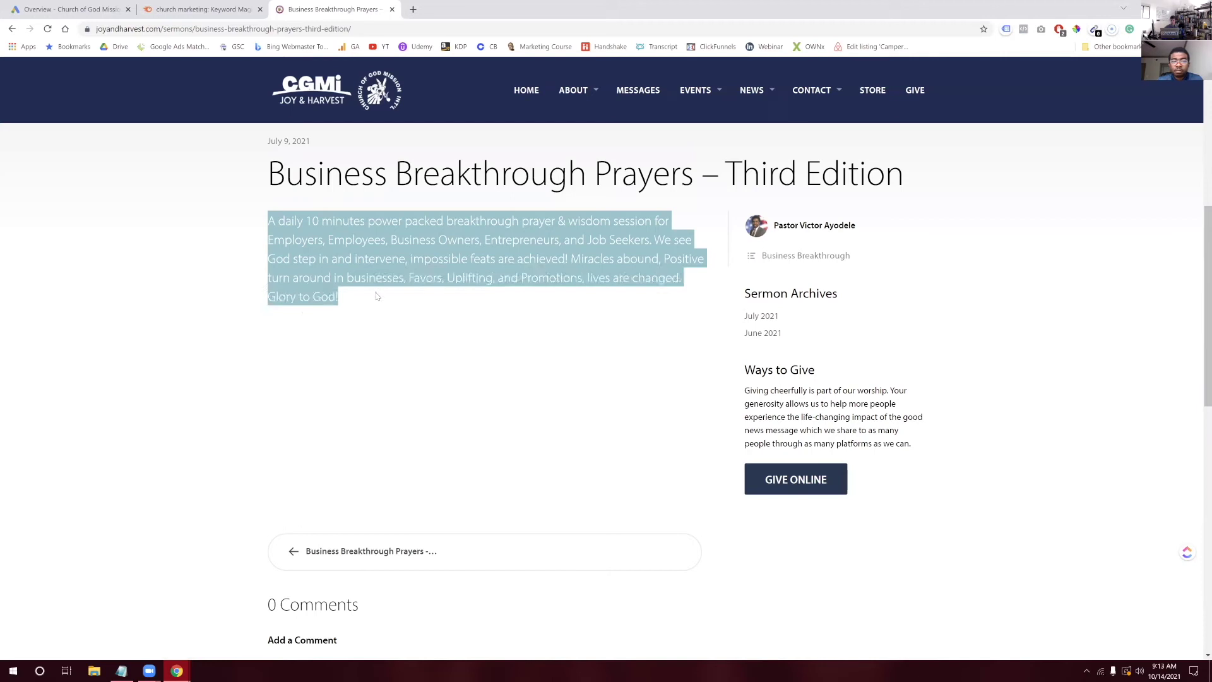
pyautogui.click(422, 254)
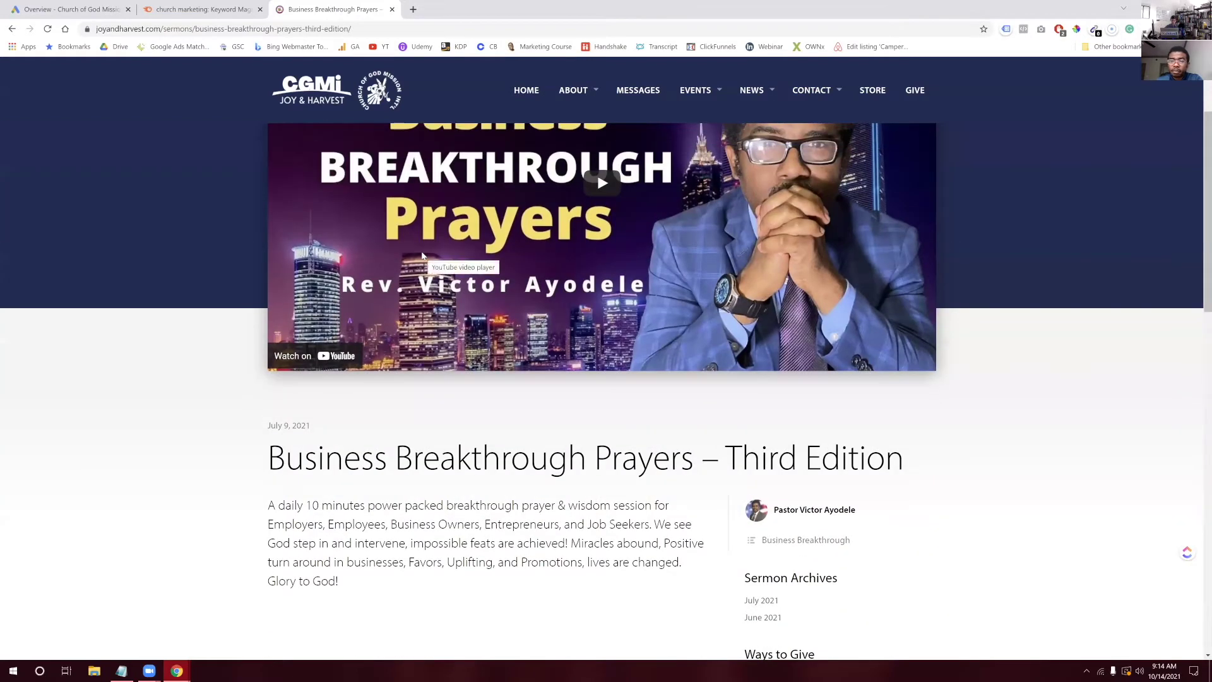
# Examine the rest of the message page, including the description, sidebar and comment form, and return to the video
pyautogui.scroll(-3, 423, 256)
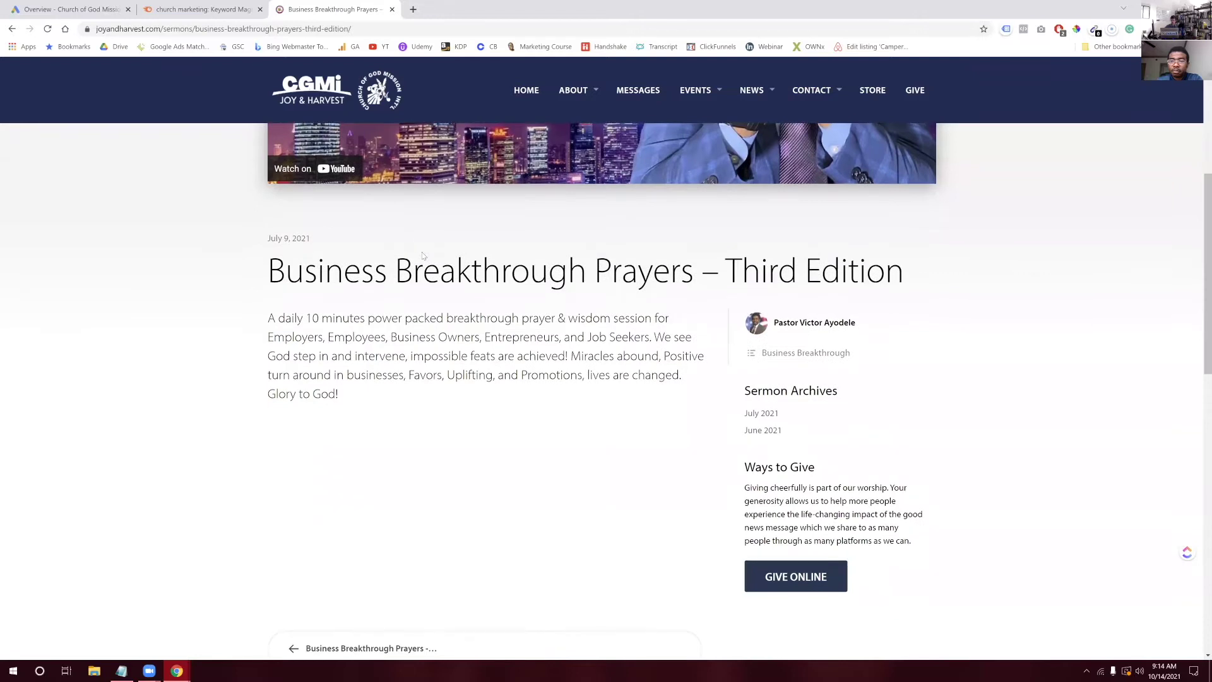
pyautogui.scroll(2, 423, 255)
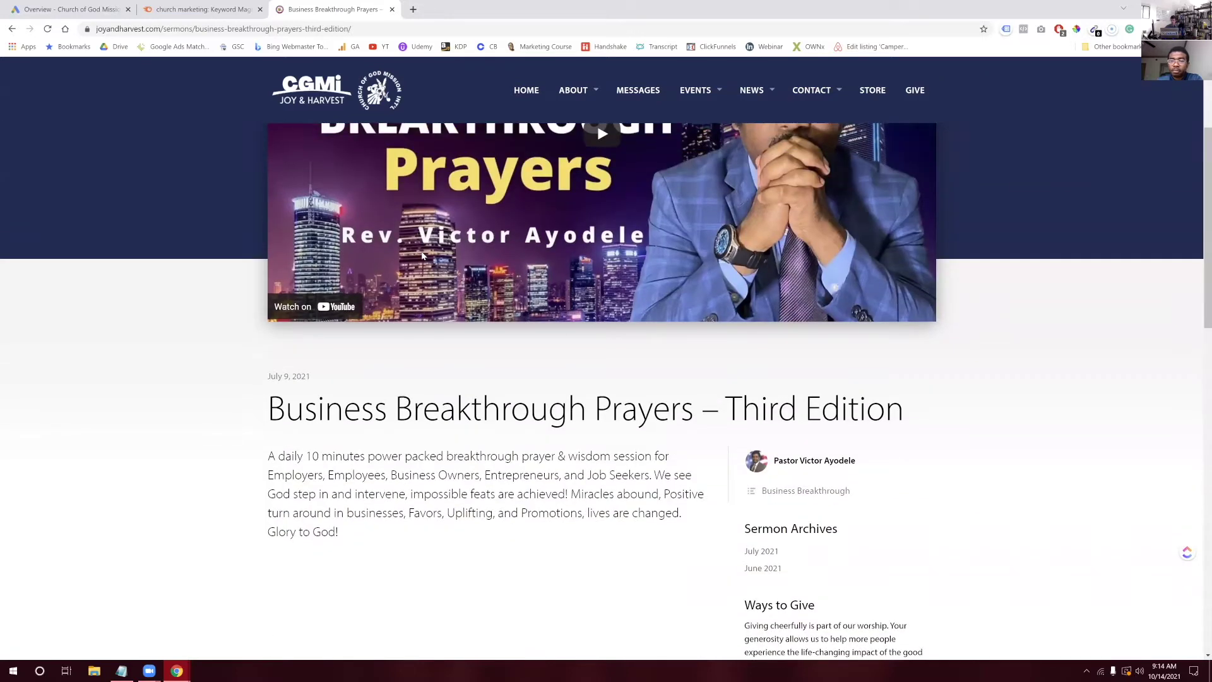
pyautogui.scroll(-1, 529, 238)
pyautogui.scroll(-1, 529, 237)
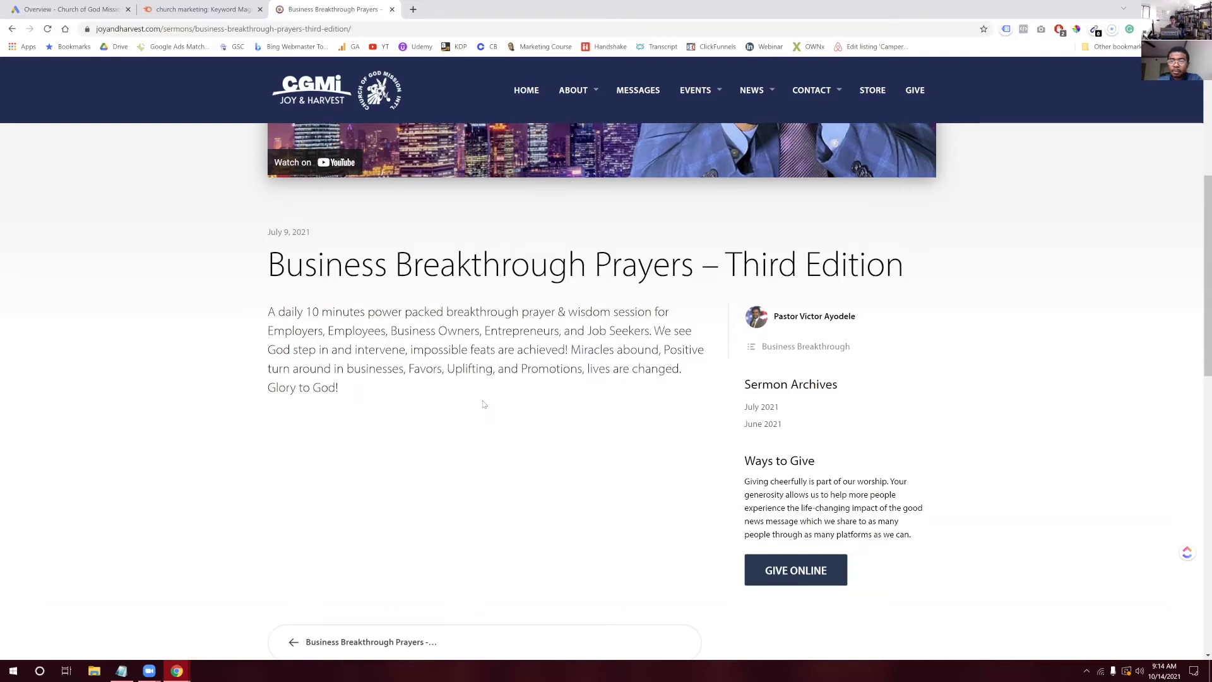
pyautogui.scroll(-6, 483, 404)
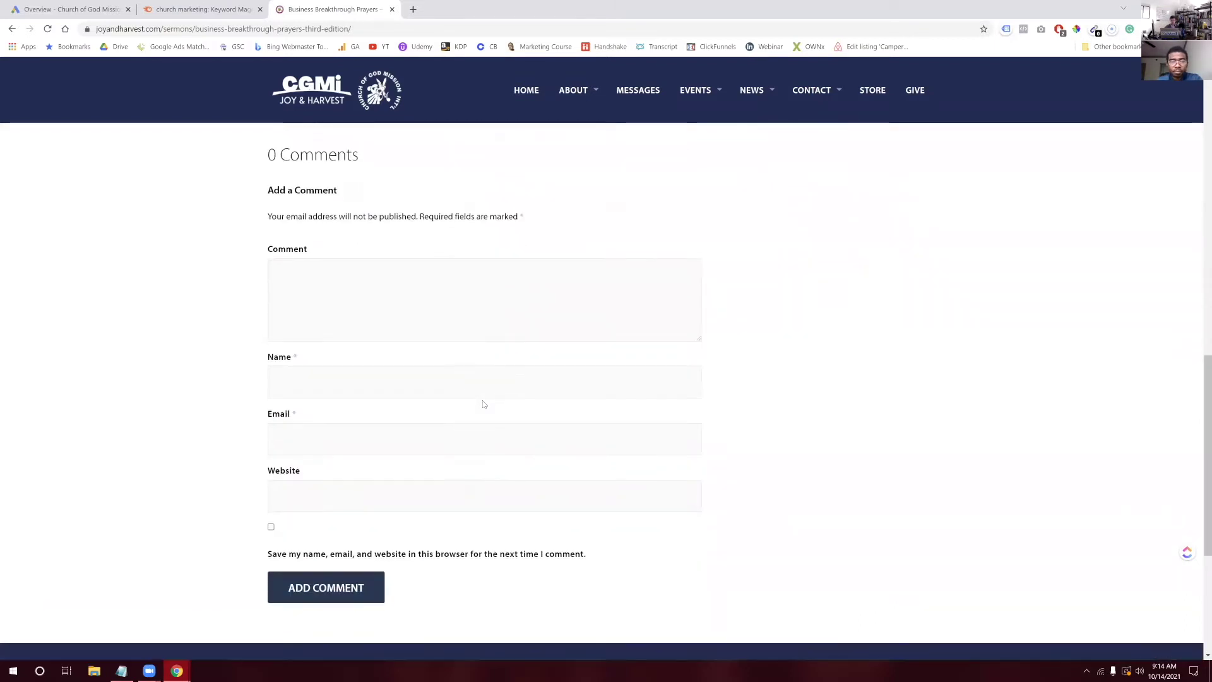
pyautogui.scroll(1, 483, 403)
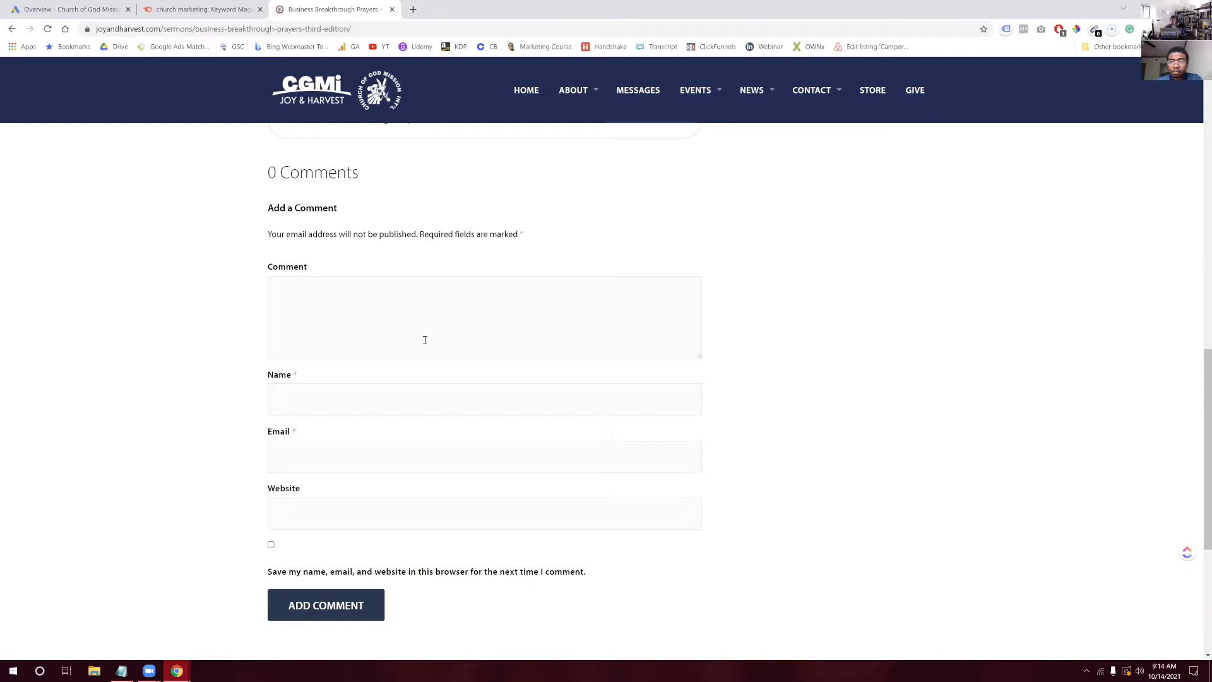
pyautogui.scroll(2, 425, 340)
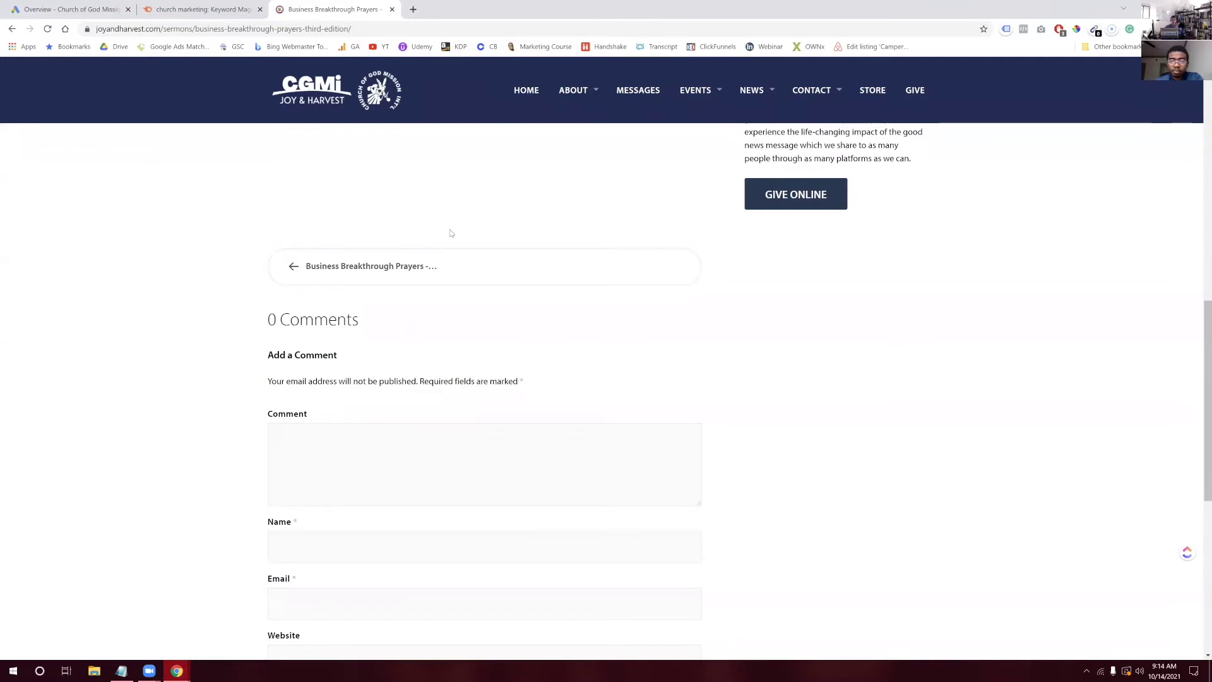
pyautogui.scroll(10, 451, 233)
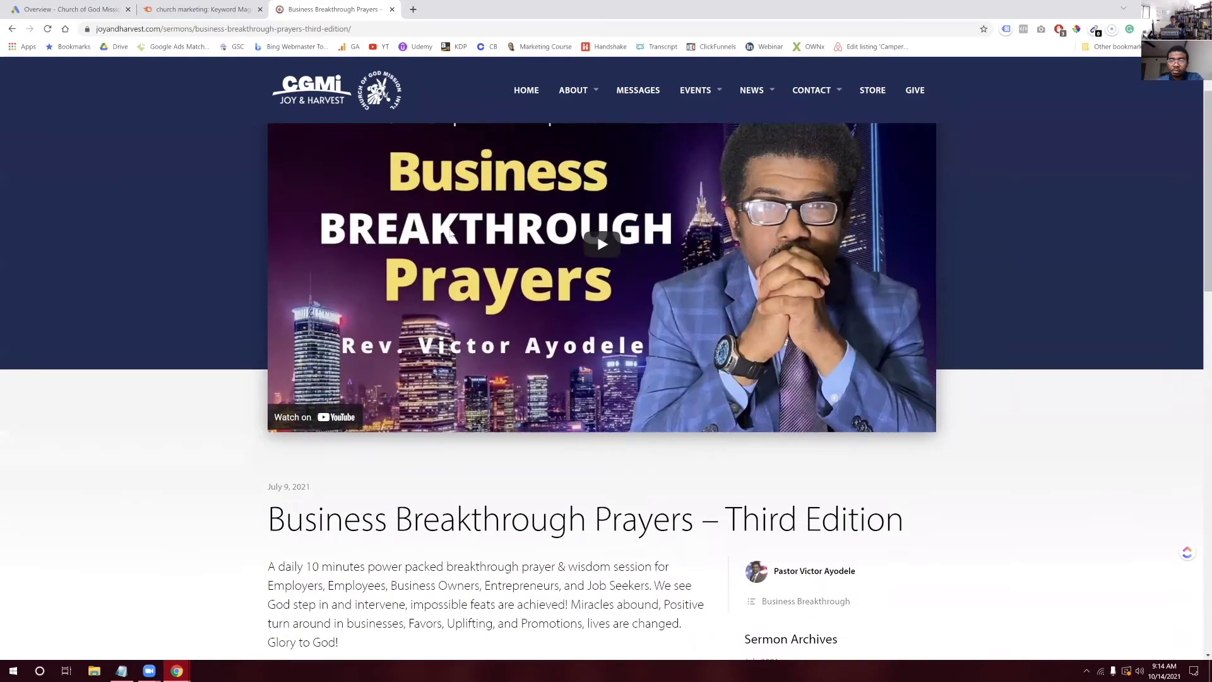
pyautogui.scroll(1, 449, 233)
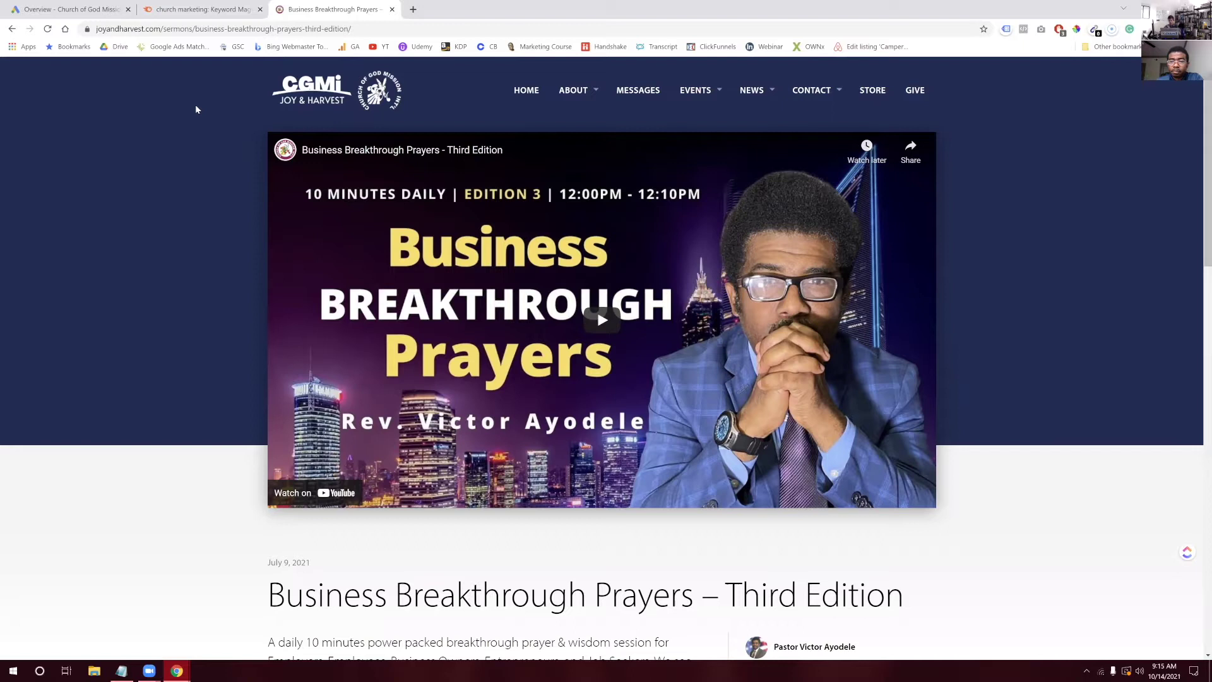
# Switch to Semrush, look up "sermon on business" in the Keyword Magic Tool and examine that keyword's search volume
pyautogui.click(247, 9)
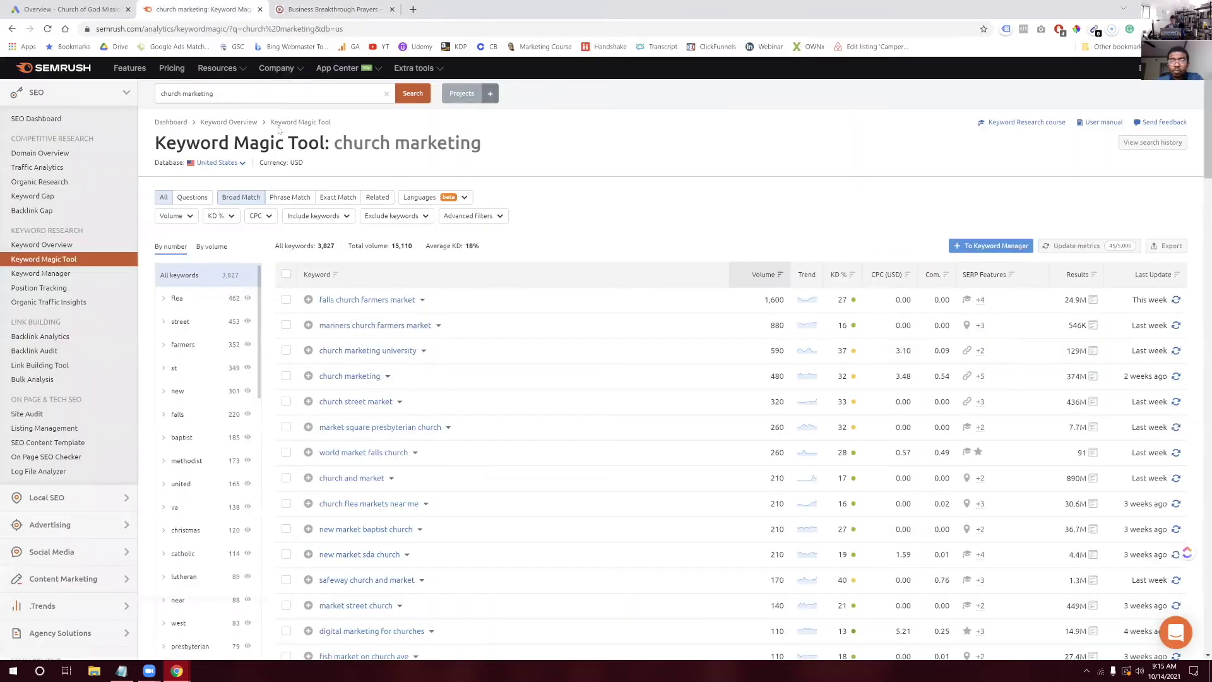
pyautogui.tripleClick(238, 93)
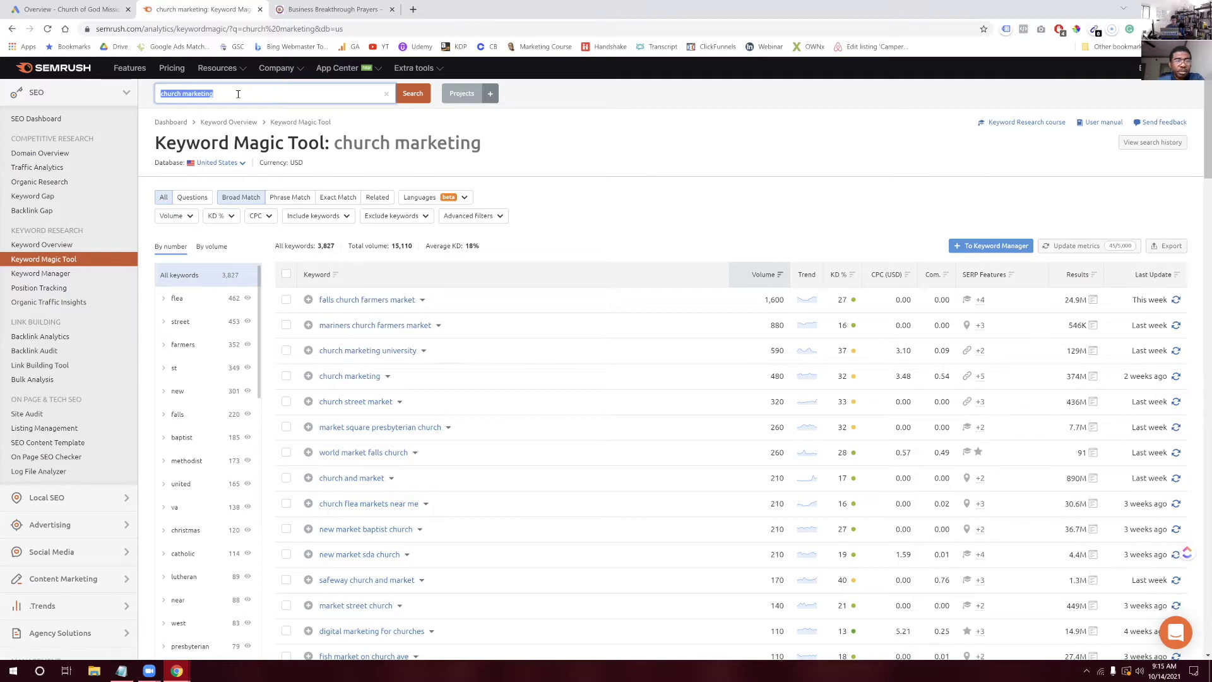
pyautogui.write('sermon on busieiness')
pyautogui.press('Return')
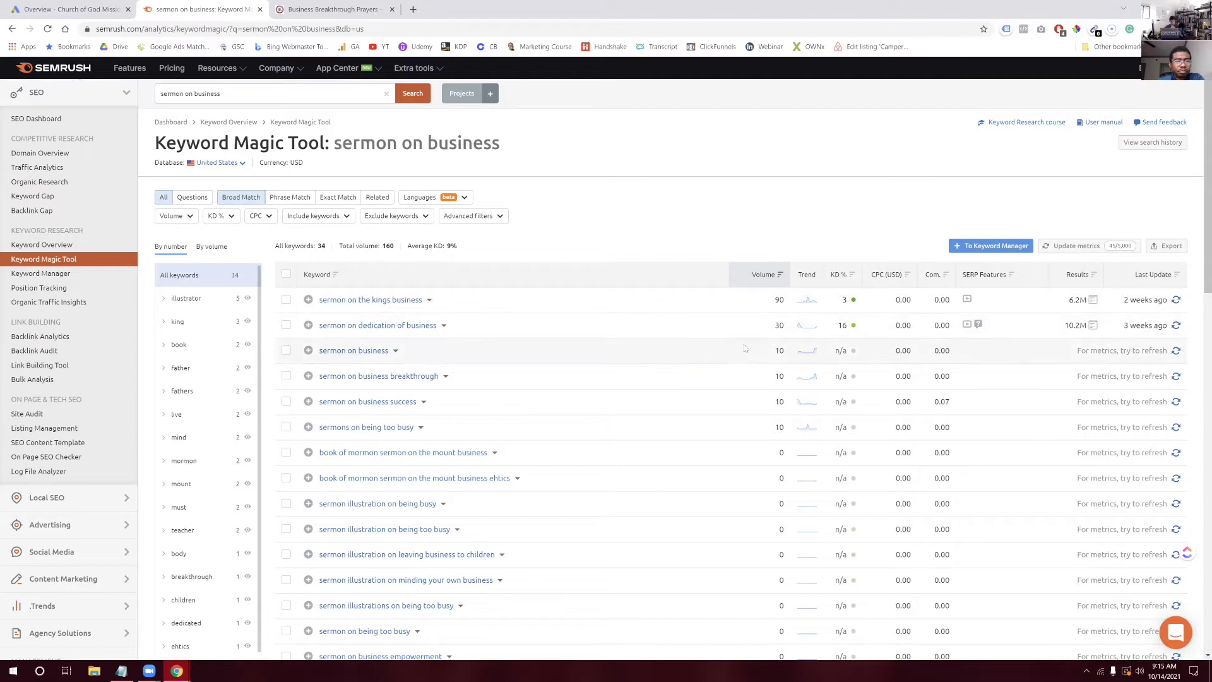
pyautogui.moveTo(769, 355); pyautogui.dragTo(787, 354)
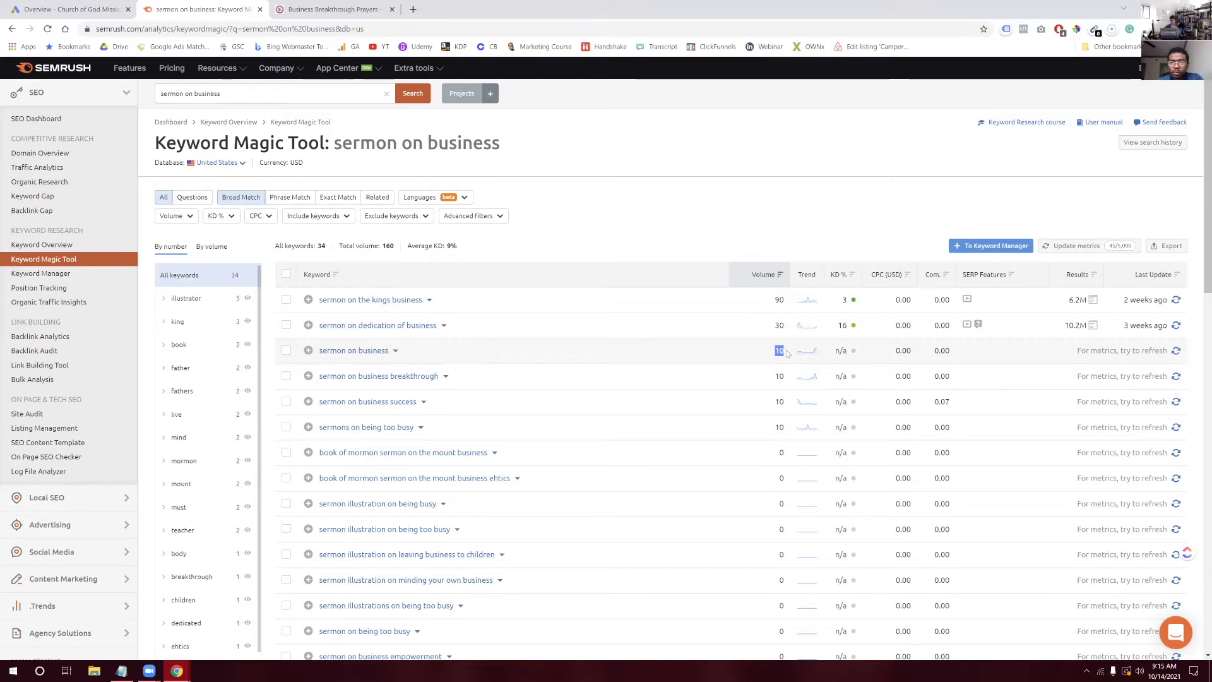
pyautogui.scroll(3, 787, 353)
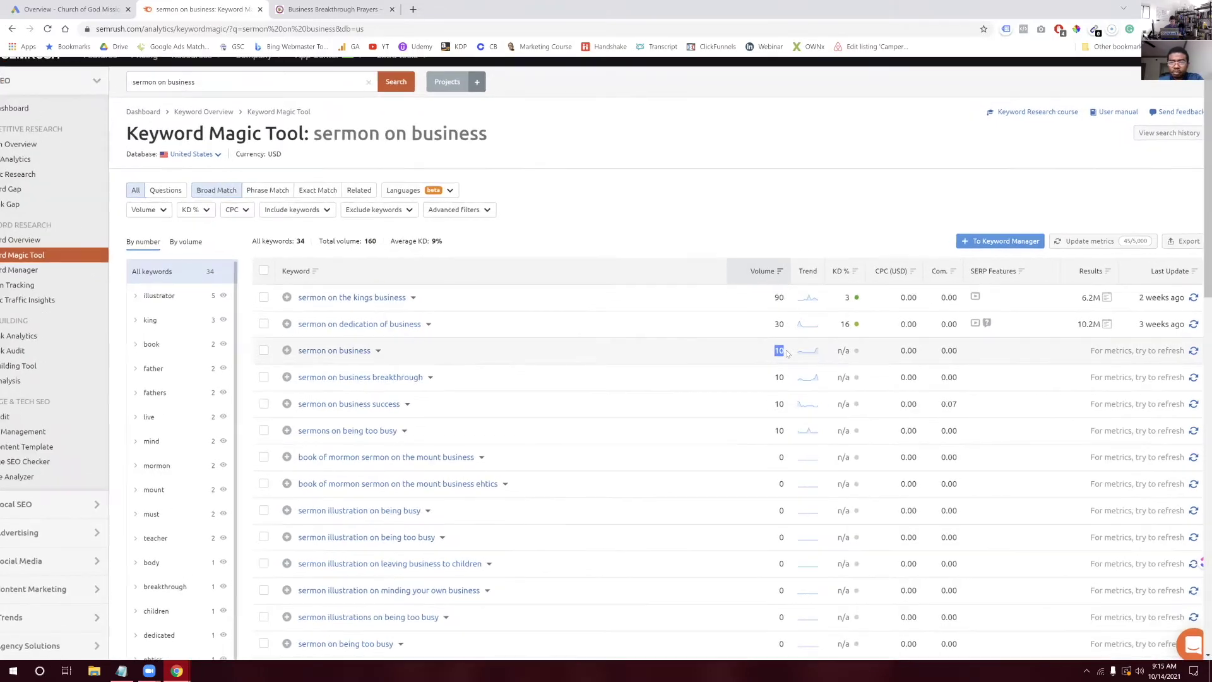
pyautogui.scroll(1, 787, 353)
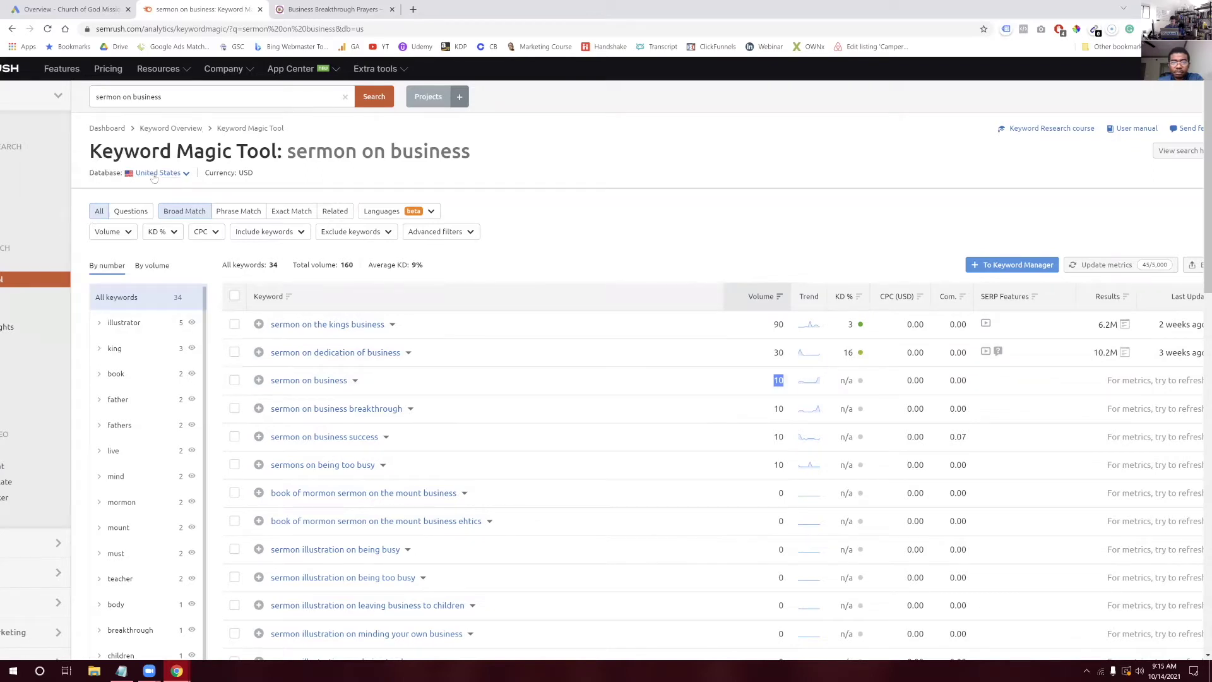
pyautogui.click(752, 243)
pyautogui.hscroll(-2, 752, 243)
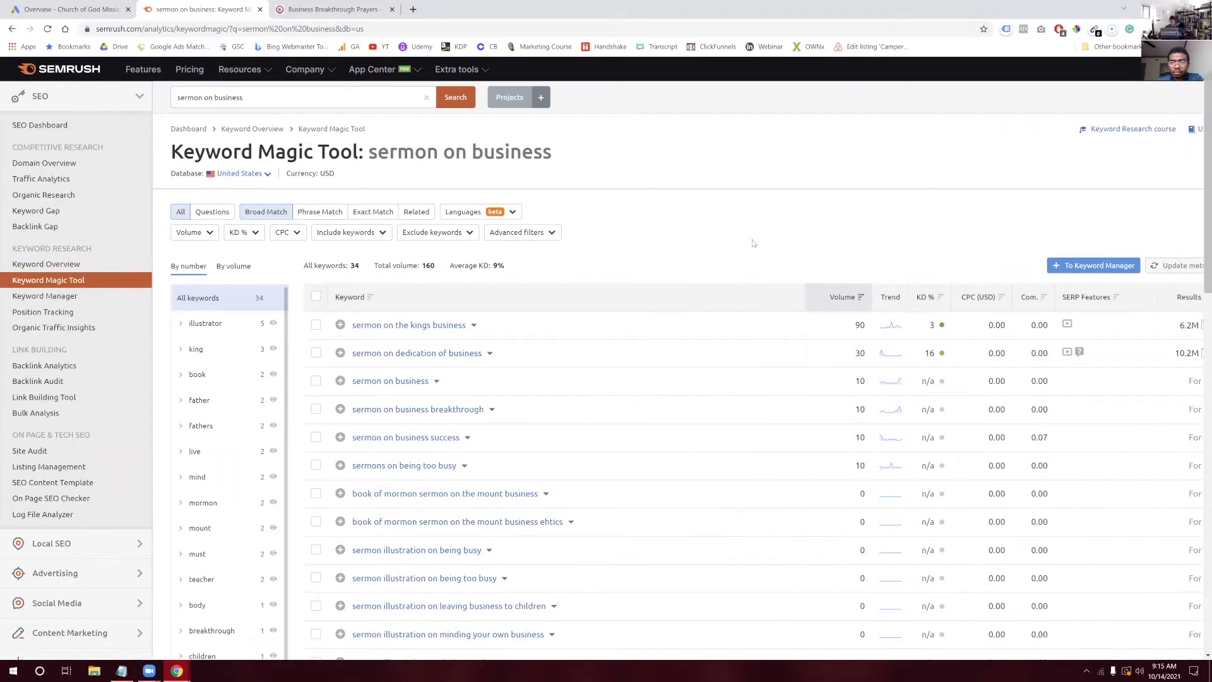
# Change the keyword query to the plural "sermons on business" and run the search
pyautogui.click(265, 103)
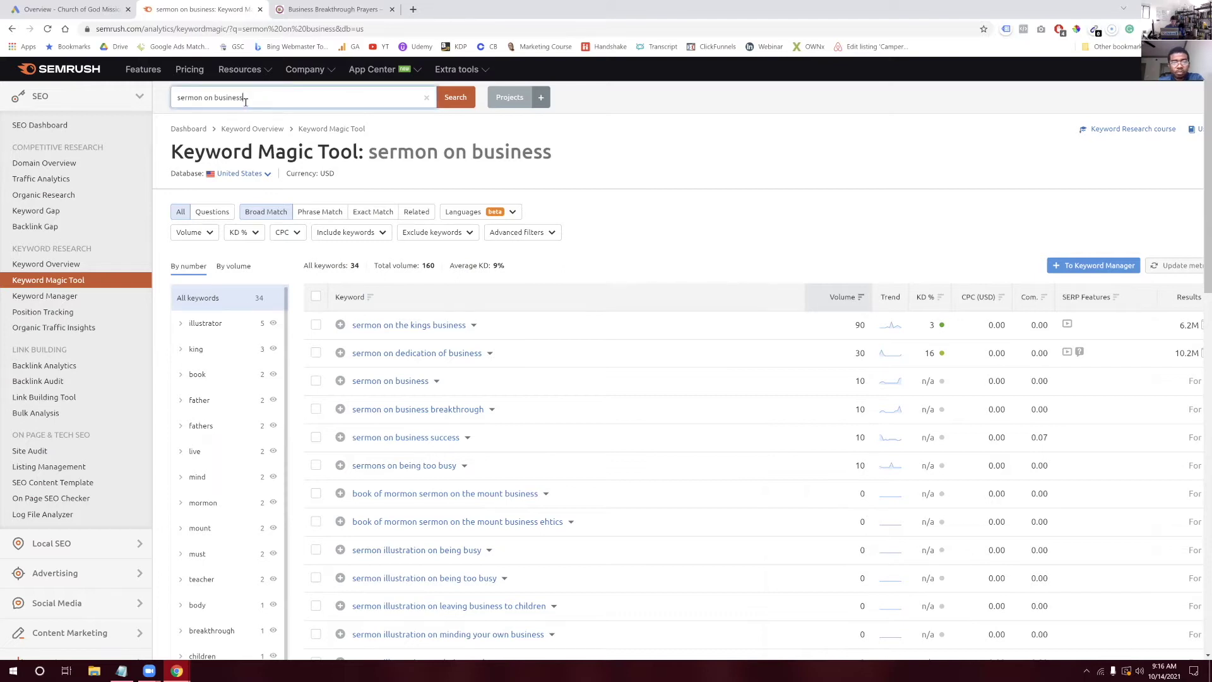
pyautogui.click(202, 97)
pyautogui.write('s')
pyautogui.press('Return')
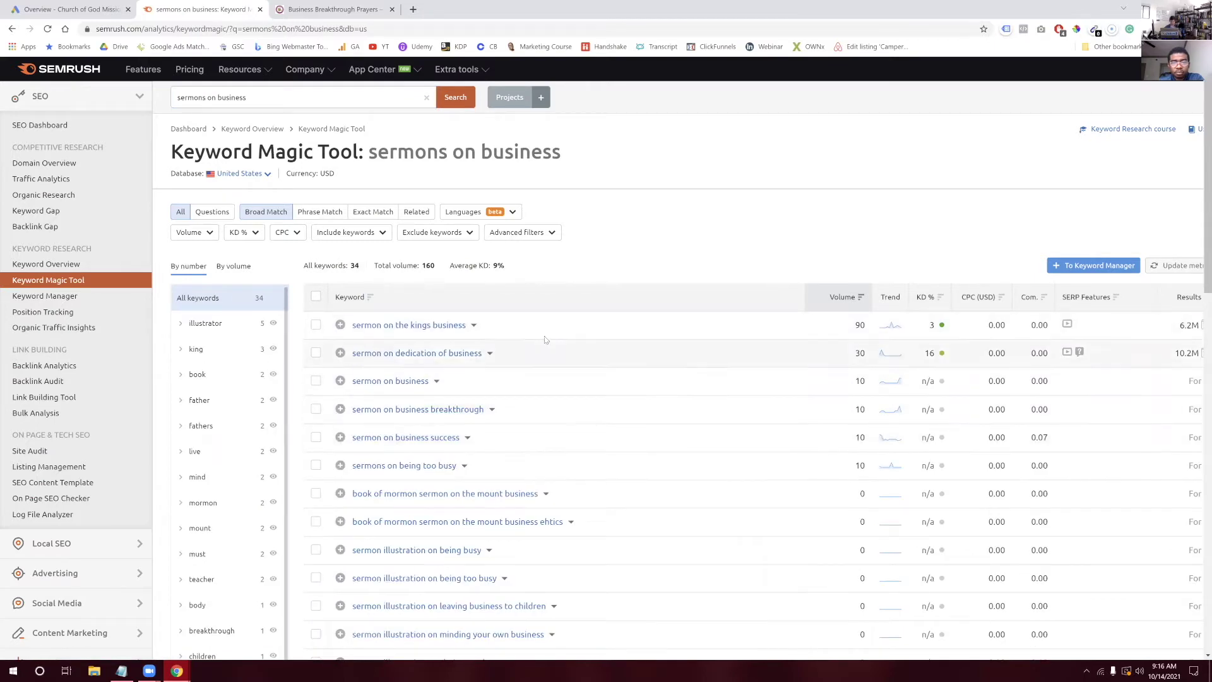
# Replace the topic in the keyword query and search for "sermons on prayer"
pyautogui.moveTo(243, 97); pyautogui.dragTo(219, 101)
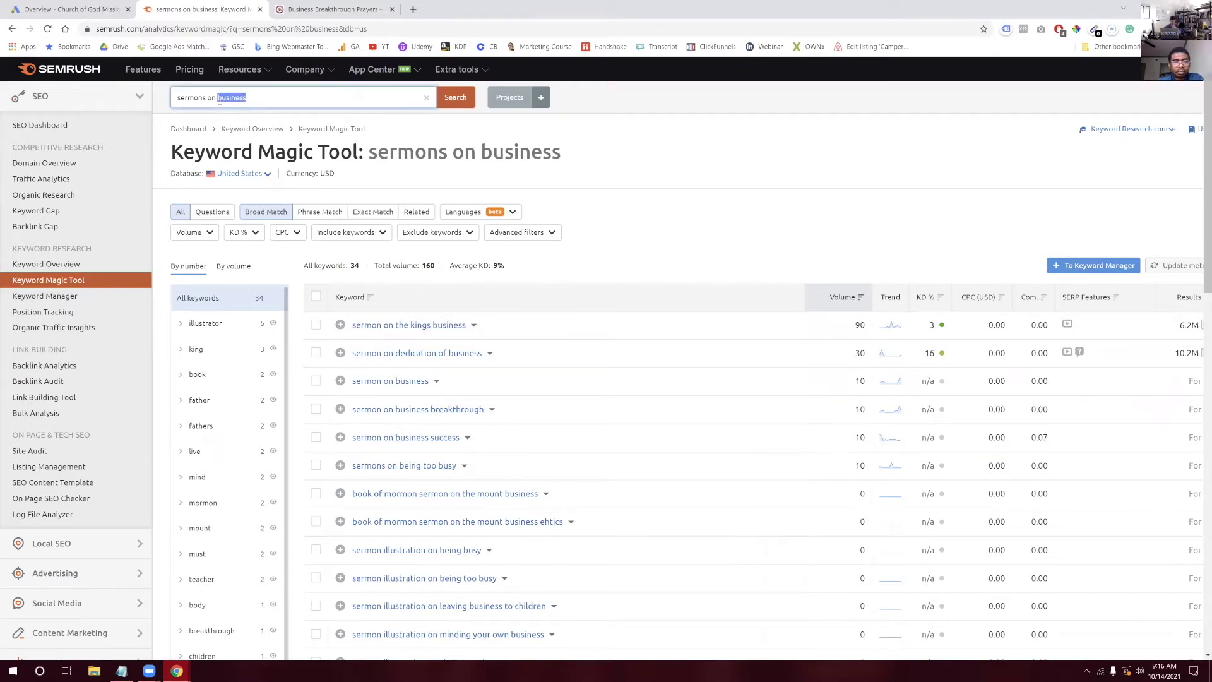
pyautogui.write('prayer')
pyautogui.press('Return')
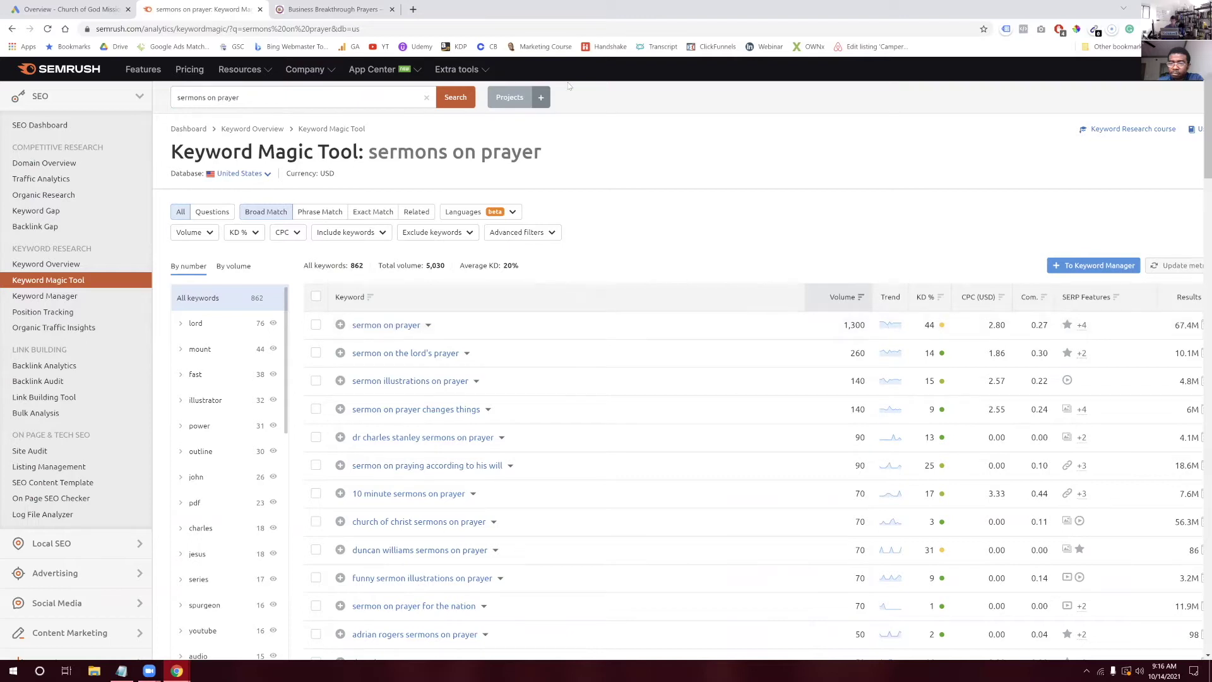
# Go to Google Drive in a new browser tab, create a blank Google Sheets spreadsheet and close the Drive tab
pyautogui.click(413, 9)
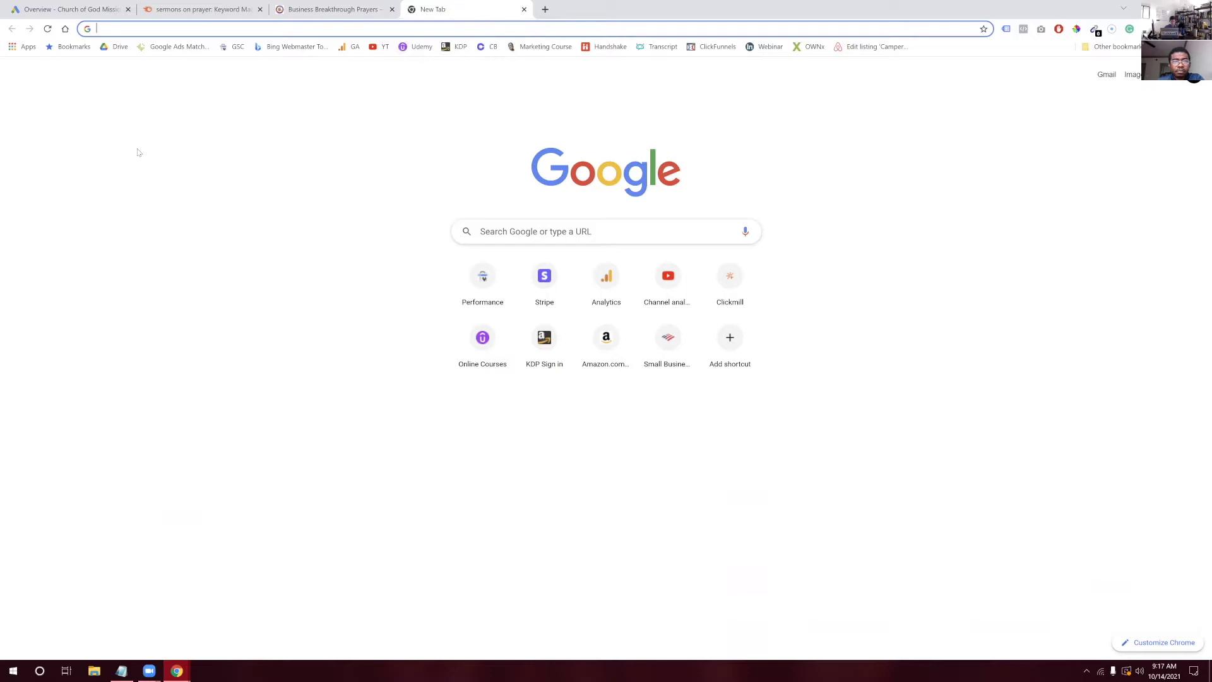
pyautogui.write('drive.google.com/drive/u/0/my-drive')
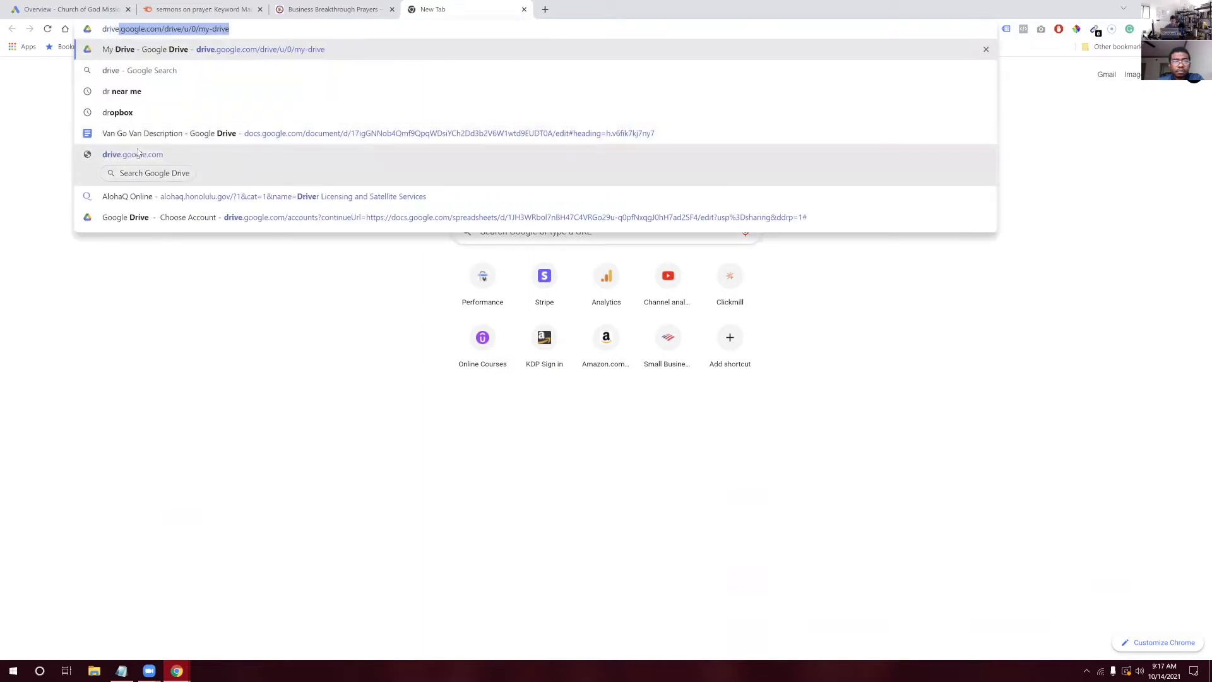
pyautogui.press('Return')
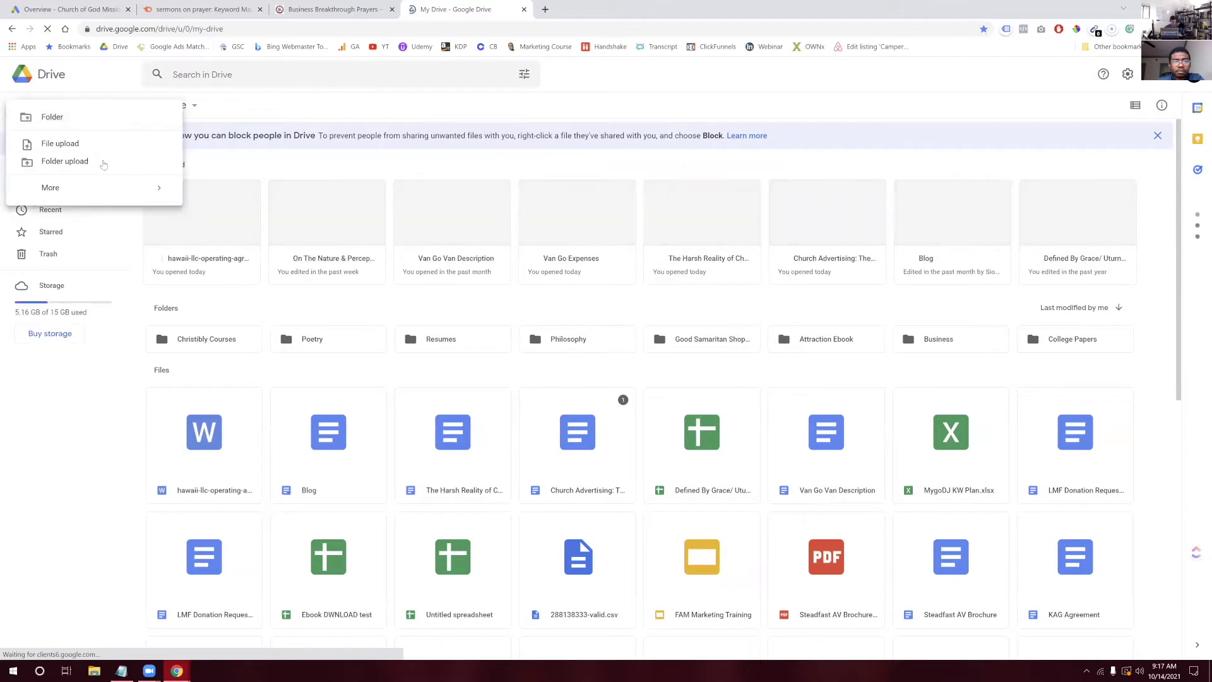
pyautogui.click(66, 206)
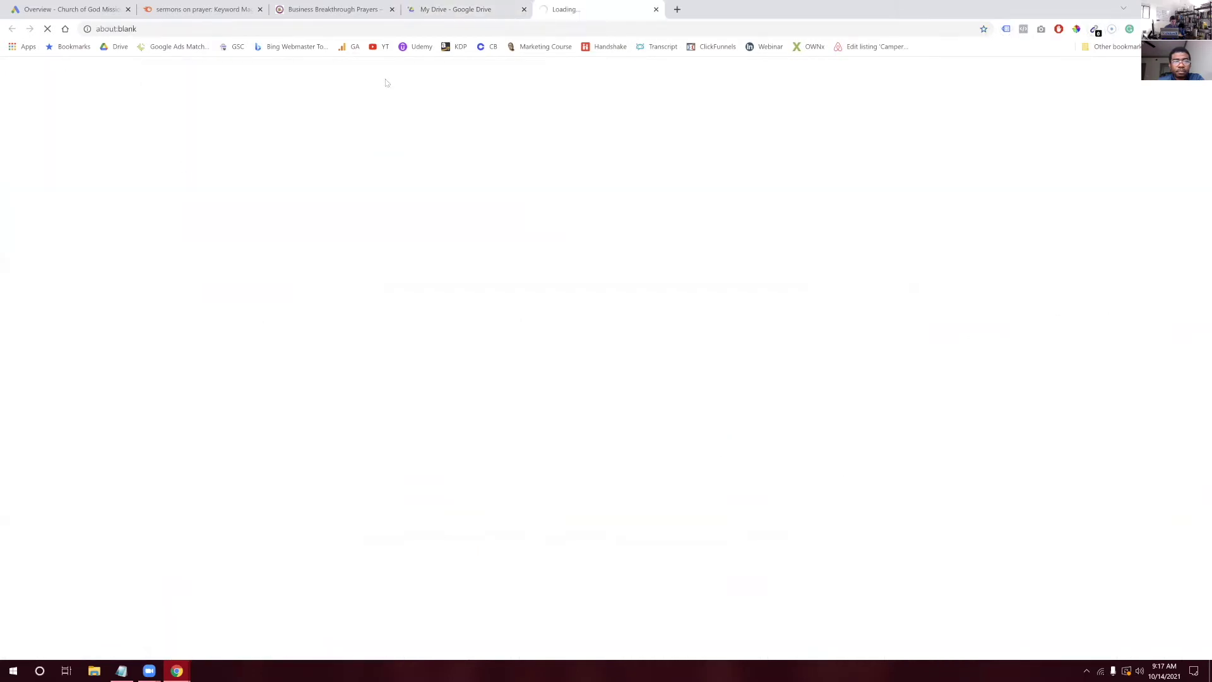
pyautogui.click(524, 10)
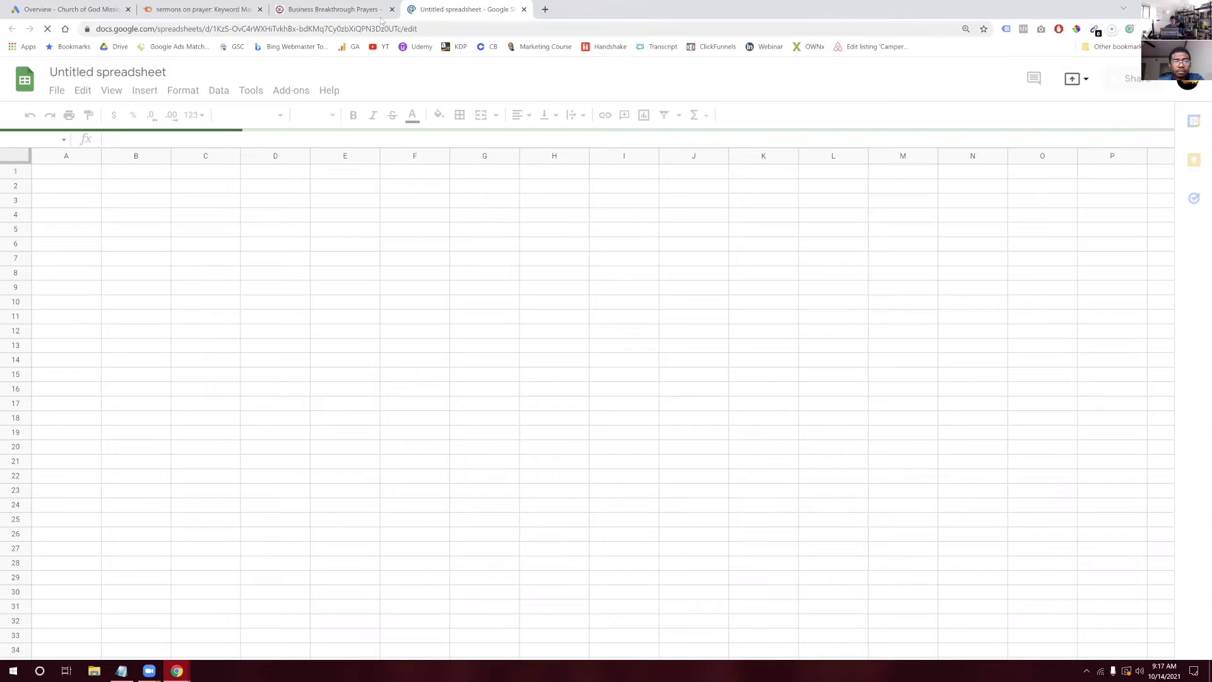
# Copy the keyword "sermon on prayer" from the Semrush results into cell A2 of the new spreadsheet
pyautogui.click(335, 9)
pyautogui.click(204, 10)
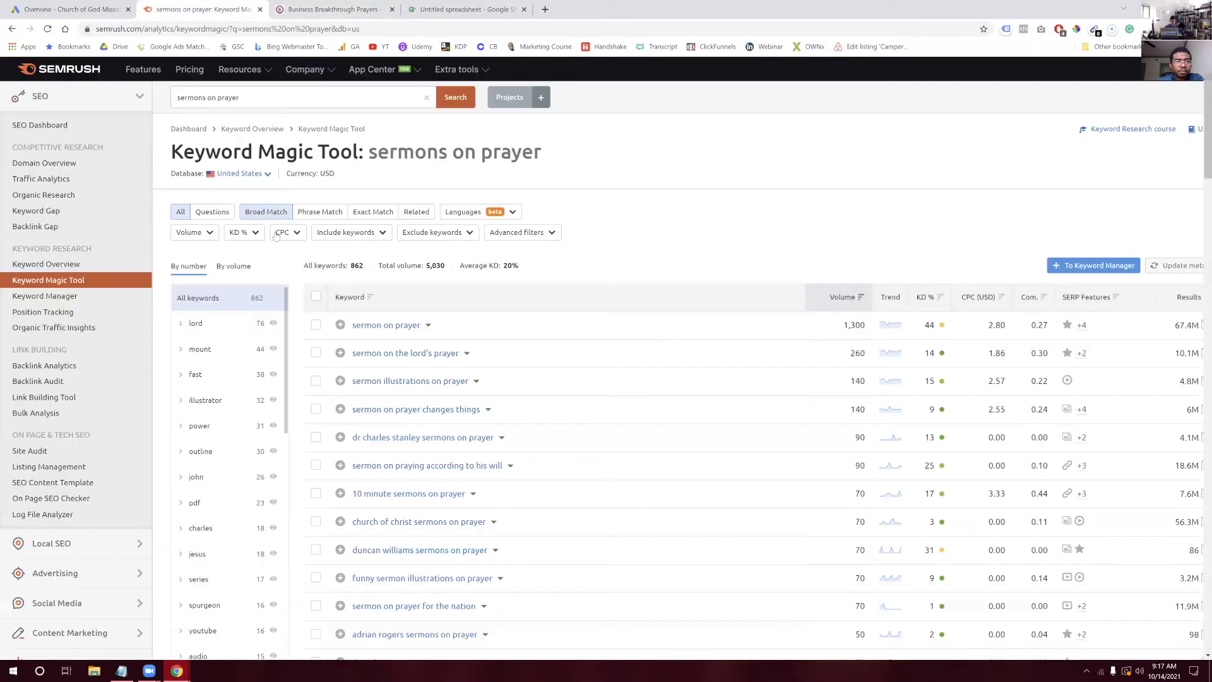
pyautogui.moveTo(352, 330); pyautogui.dragTo(420, 334)
pyautogui.hotkey('ctrl', 'c')
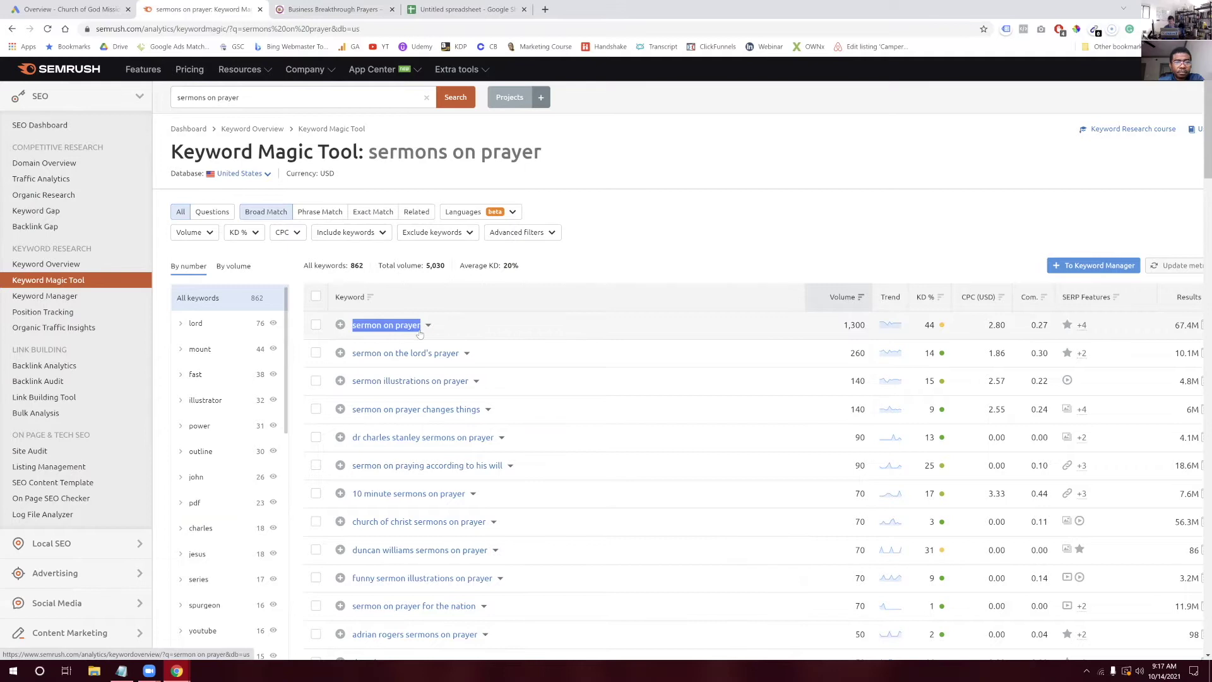
pyautogui.click(466, 10)
pyautogui.doubleClick(46, 185)
pyautogui.hotkey('ctrl', 'v')
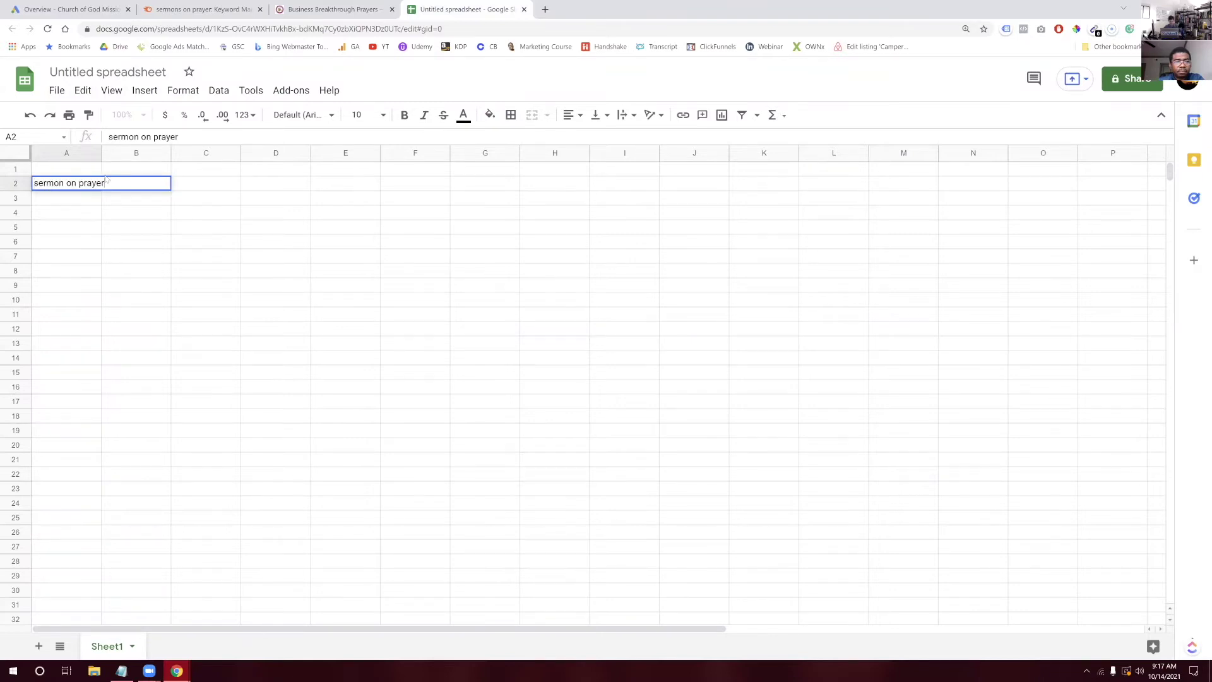
# Enter the search volume 1300 in cell B2 and widen column A to fit the keyword
pyautogui.click(163, 218)
pyautogui.click(137, 182)
pyautogui.write('1300')
pyautogui.click(121, 214)
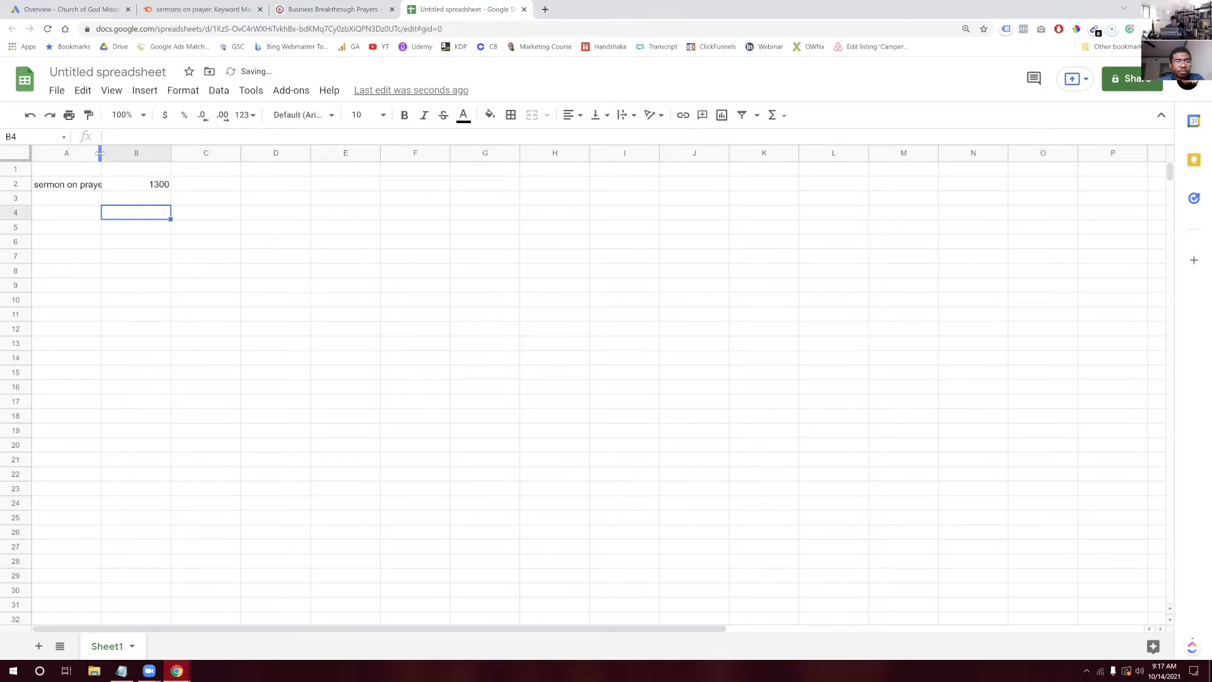
pyautogui.moveTo(100, 153); pyautogui.dragTo(126, 153)
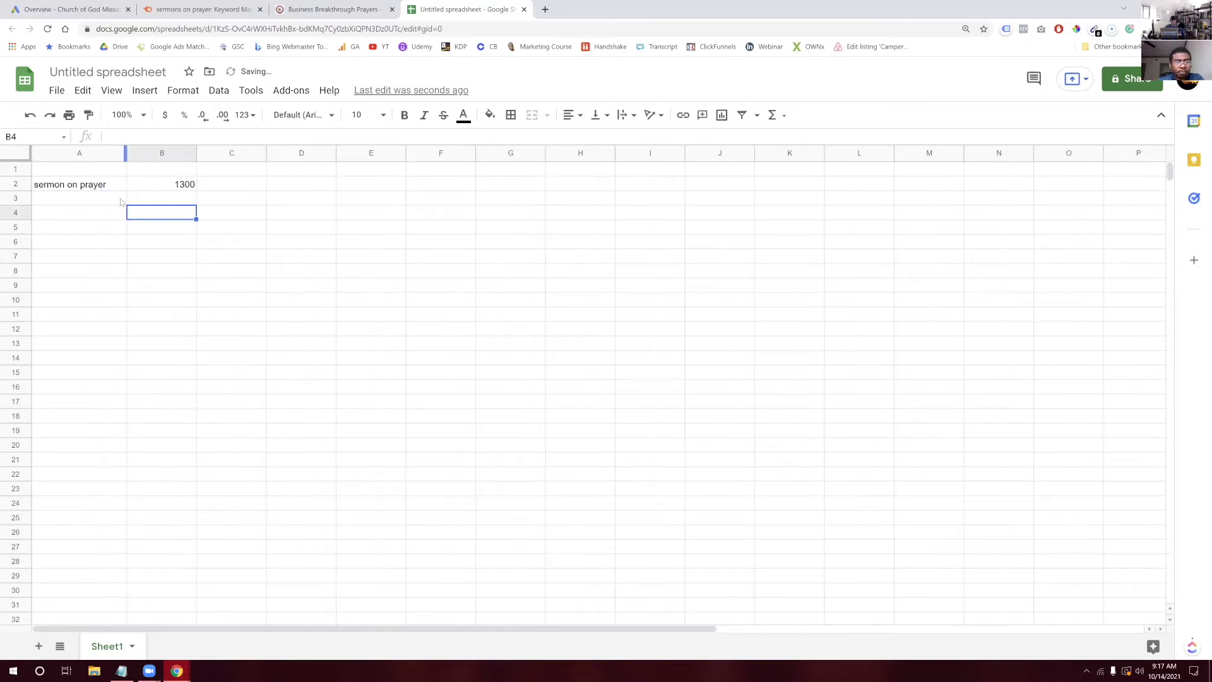
# Return to Semrush and search the Keyword Magic Tool for "how to pray for my business"
pyautogui.click(341, 9)
pyautogui.click(200, 9)
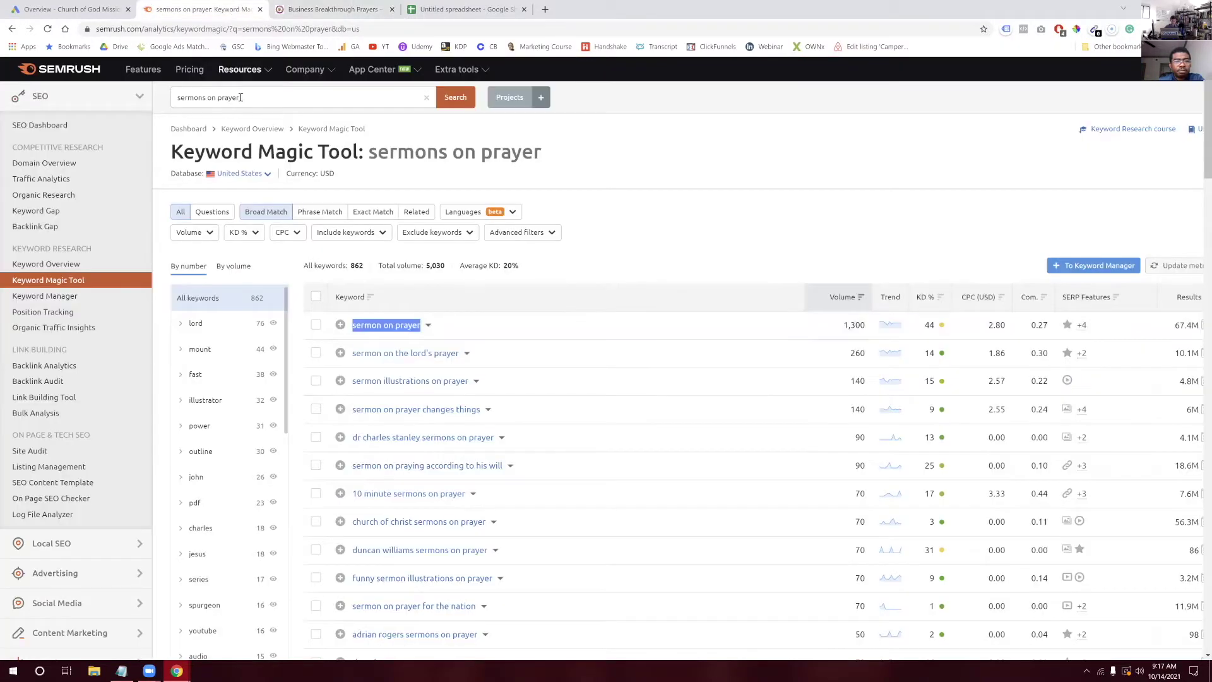
pyautogui.write('ho')
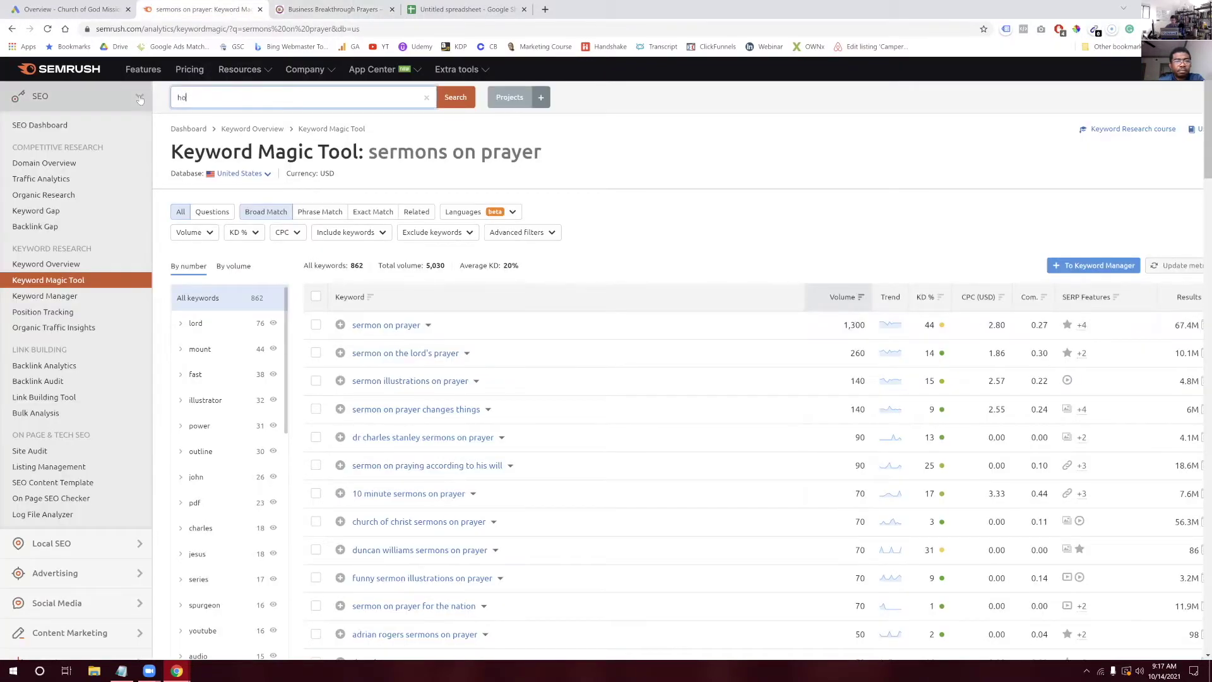
pyautogui.write('w to')
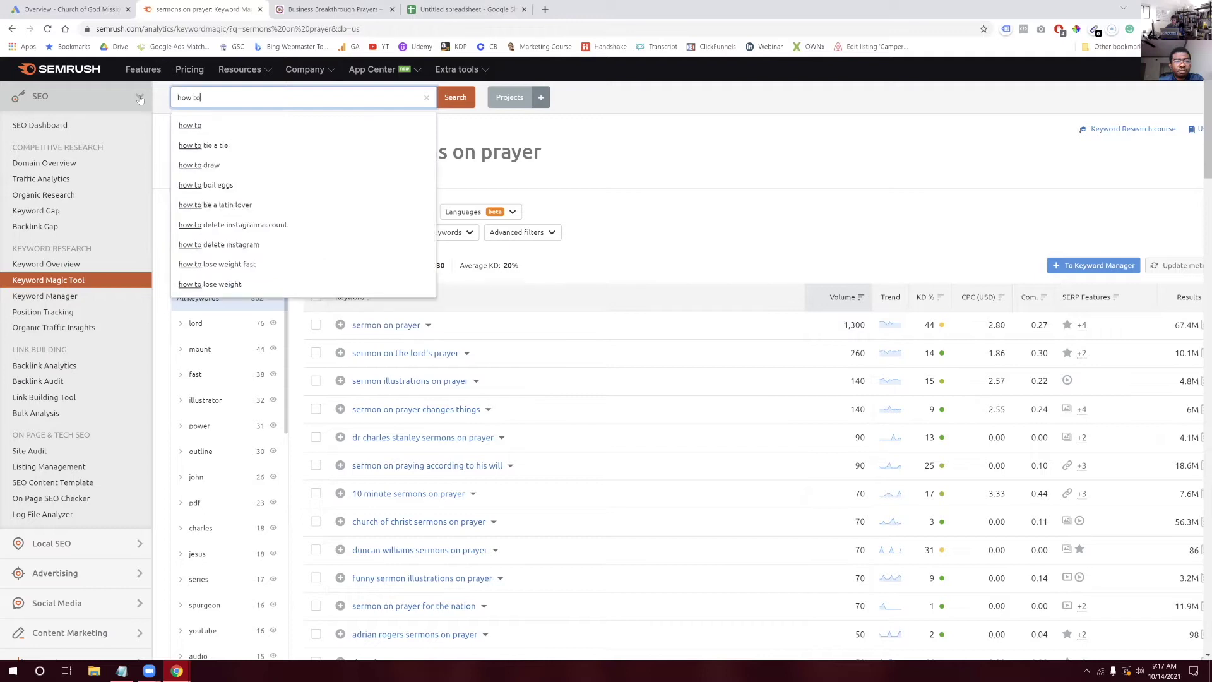
pyautogui.write(' pray for my business')
pyautogui.press('Return')
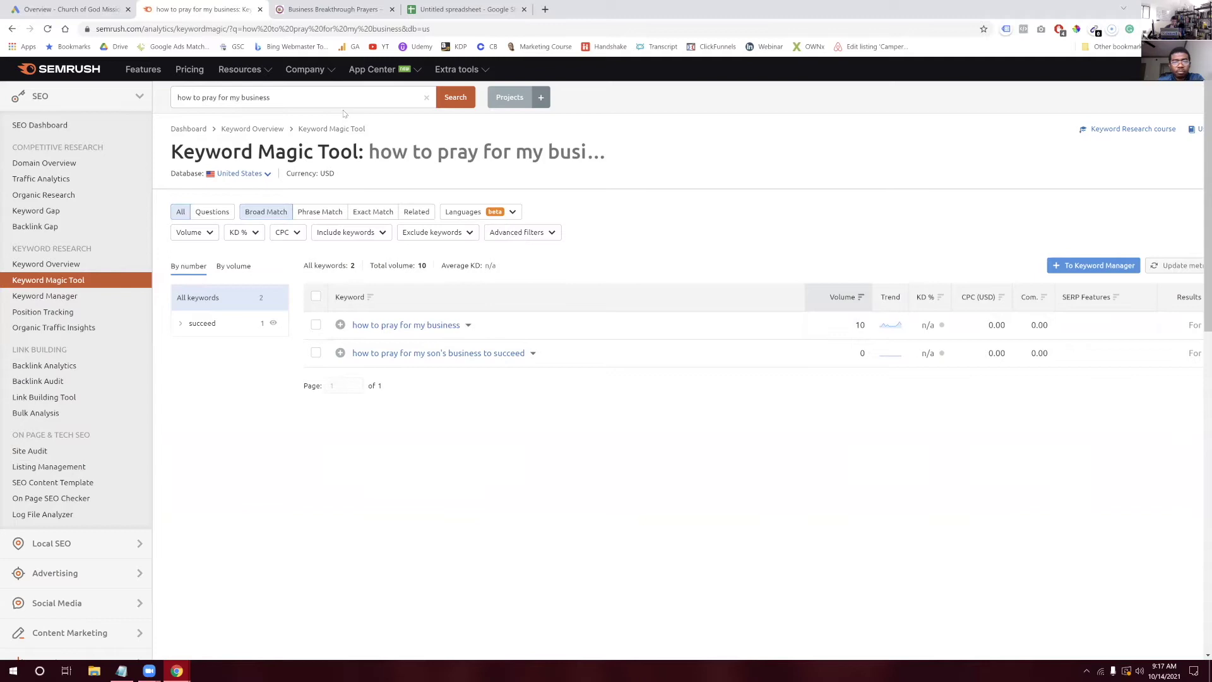
# Shorten the keyword query to "pray for my business" and run the search
pyautogui.moveTo(303, 103); pyautogui.dragTo(212, 105)
pyautogui.click(212, 104)
pyautogui.press('BackSpace')
pyautogui.press('BackSpace')
pyautogui.press('BackSpace')
pyautogui.press('BackSpace')
pyautogui.press('BackSpace')
pyautogui.press('BackSpace')
pyautogui.press('BackSpace')
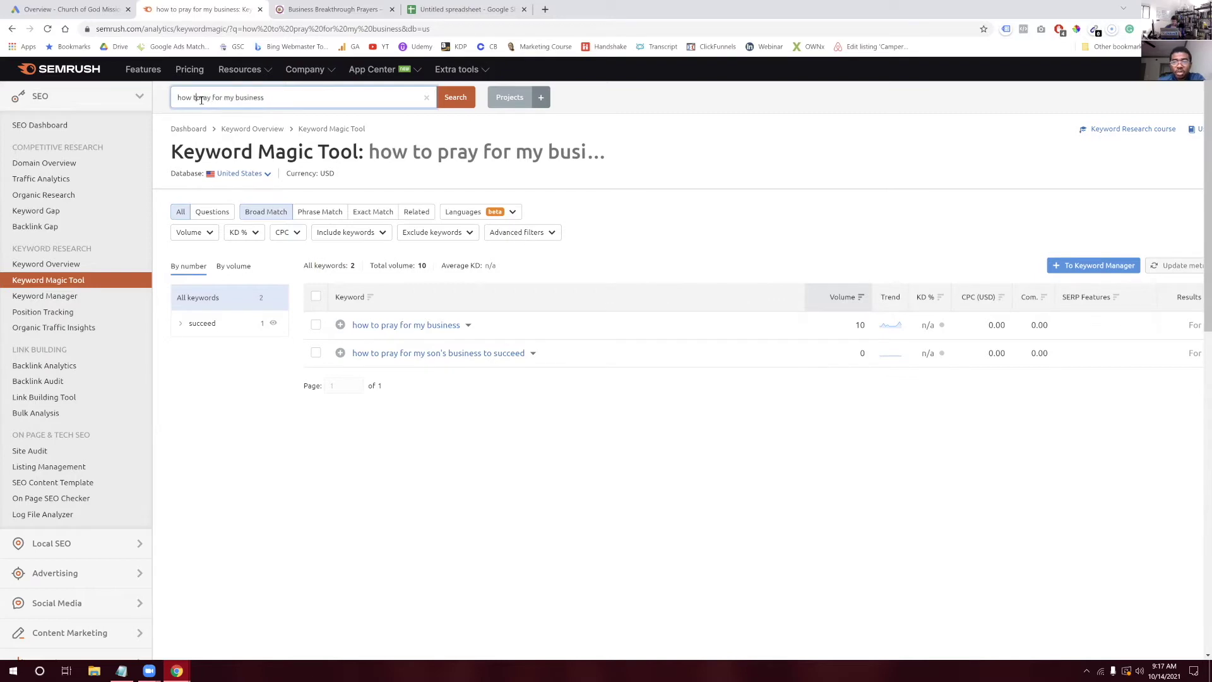
pyautogui.press('Return')
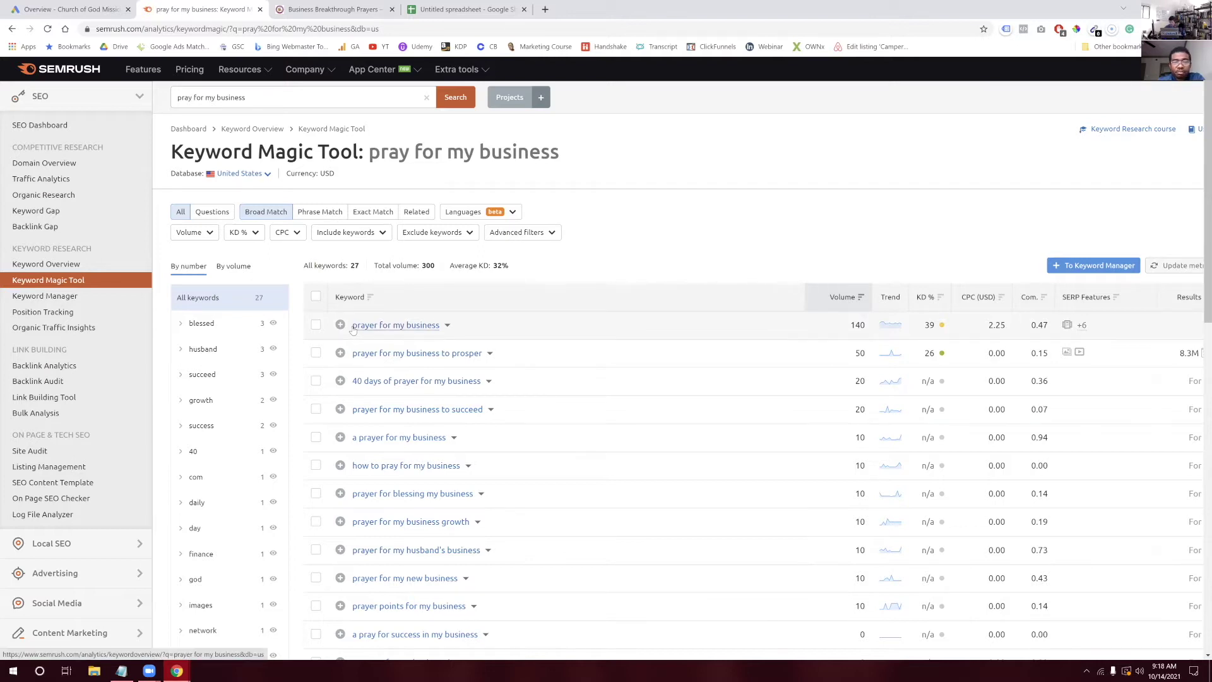
# Open the details of "prayer for my business", examine the related keyword volumes, especially "prayer for business", and close the details
pyautogui.click(449, 326)
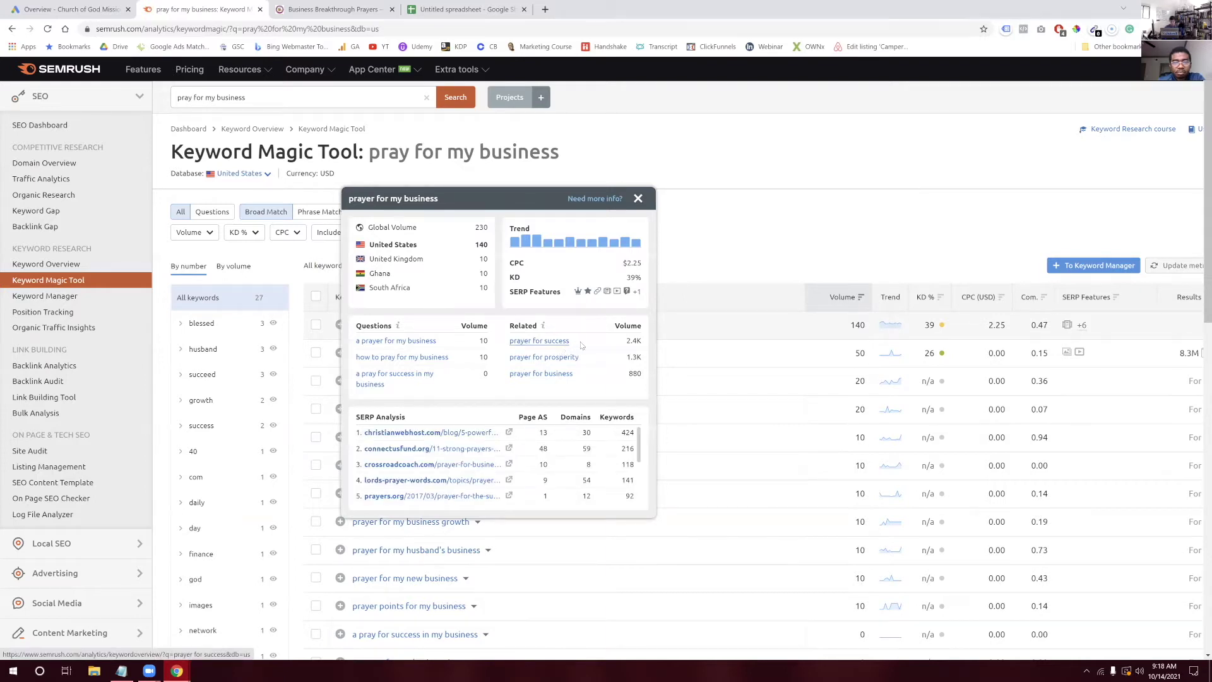
pyautogui.scroll(5, 577, 350)
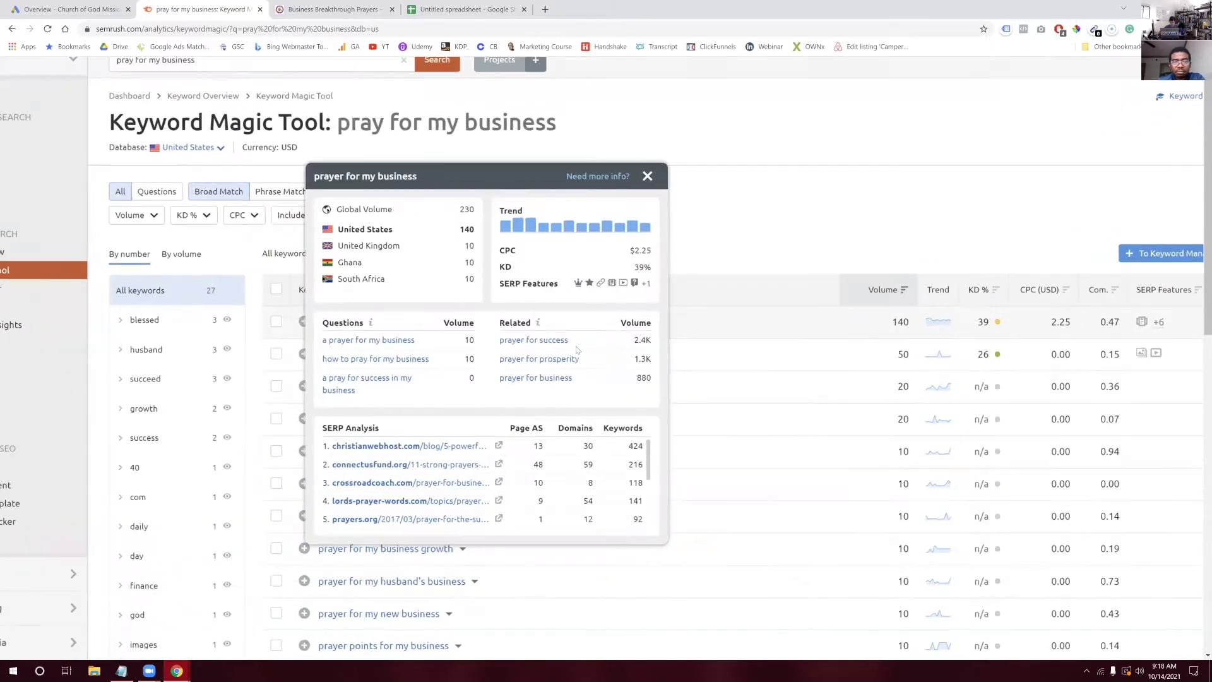
pyautogui.hscroll(-3, 577, 350)
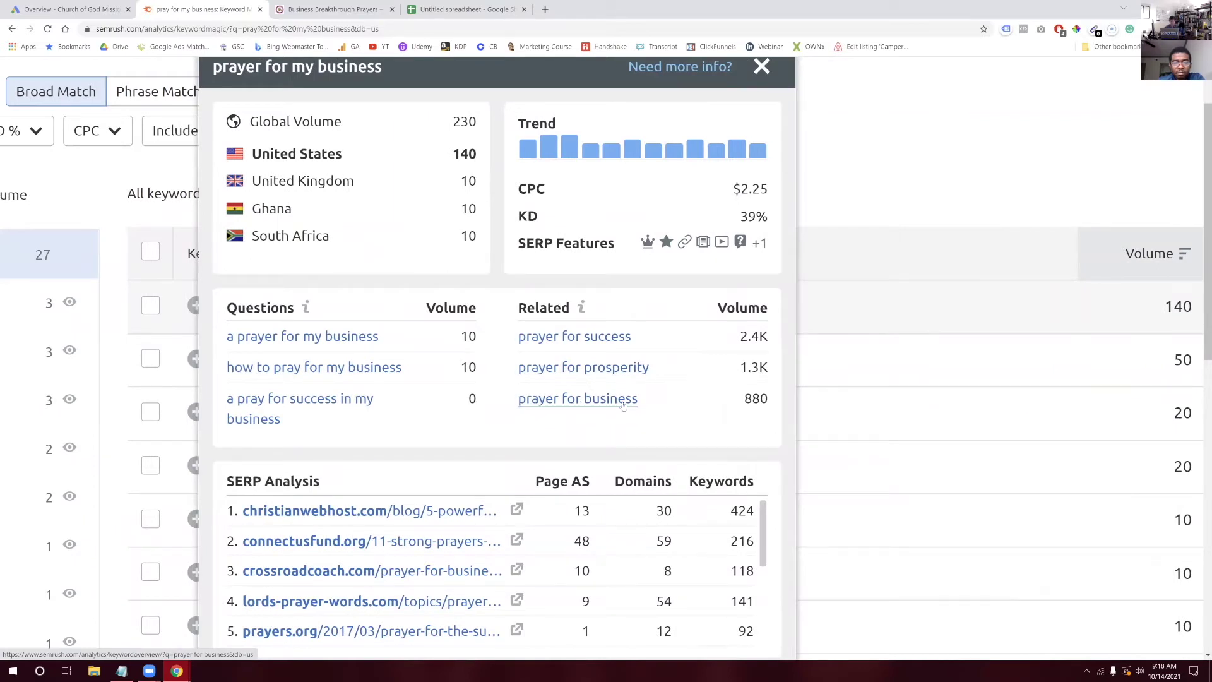
pyautogui.moveTo(743, 399); pyautogui.dragTo(768, 403)
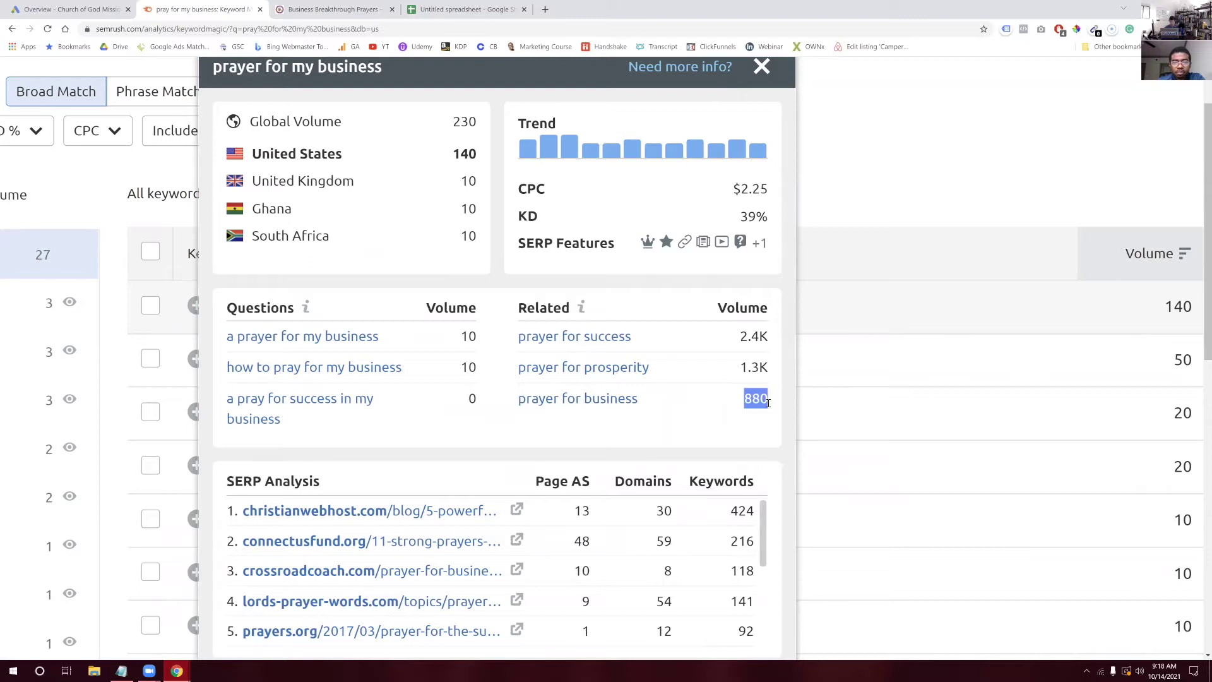
pyautogui.click(760, 69)
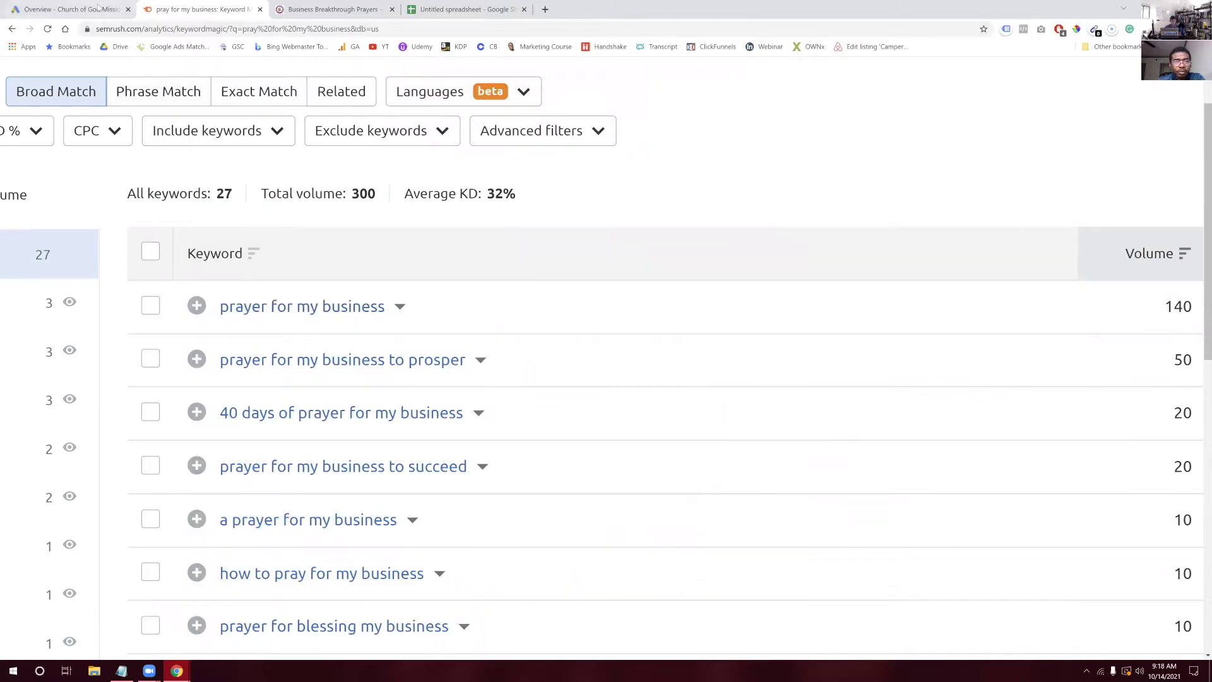
# Switch to the spreadsheet and record "prayer for business" in cell A3 with a volume of 880 in B3
pyautogui.click(464, 9)
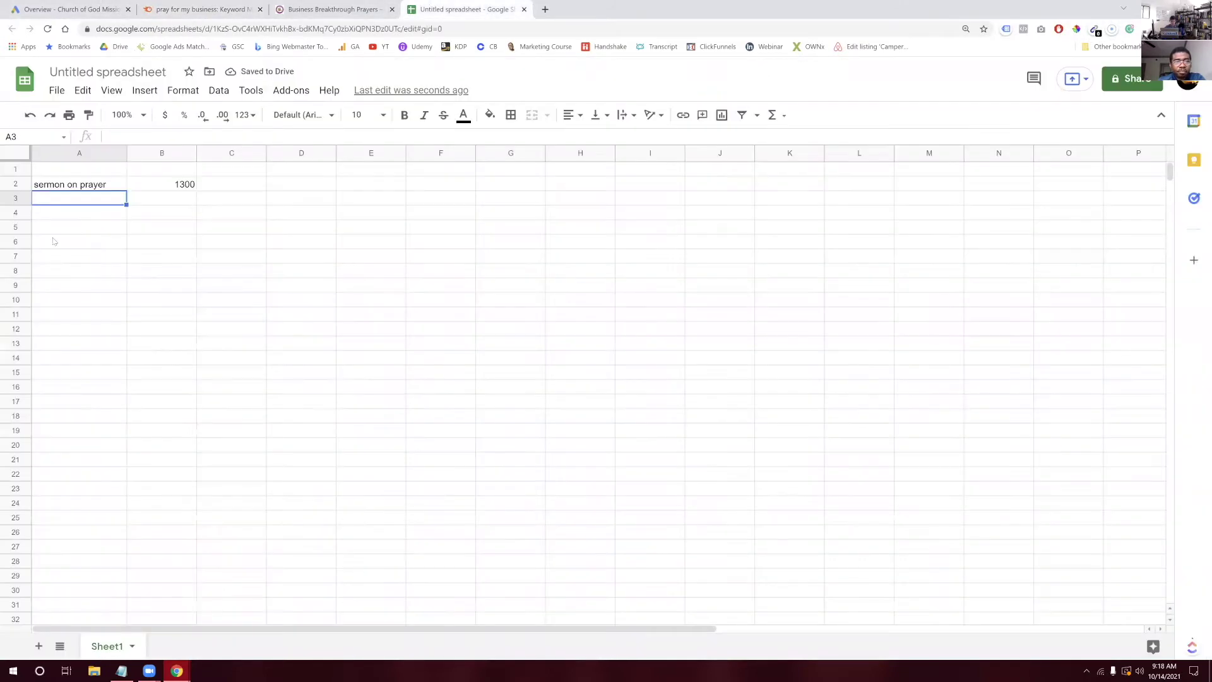
pyautogui.doubleClick(49, 197)
pyautogui.write('praye')
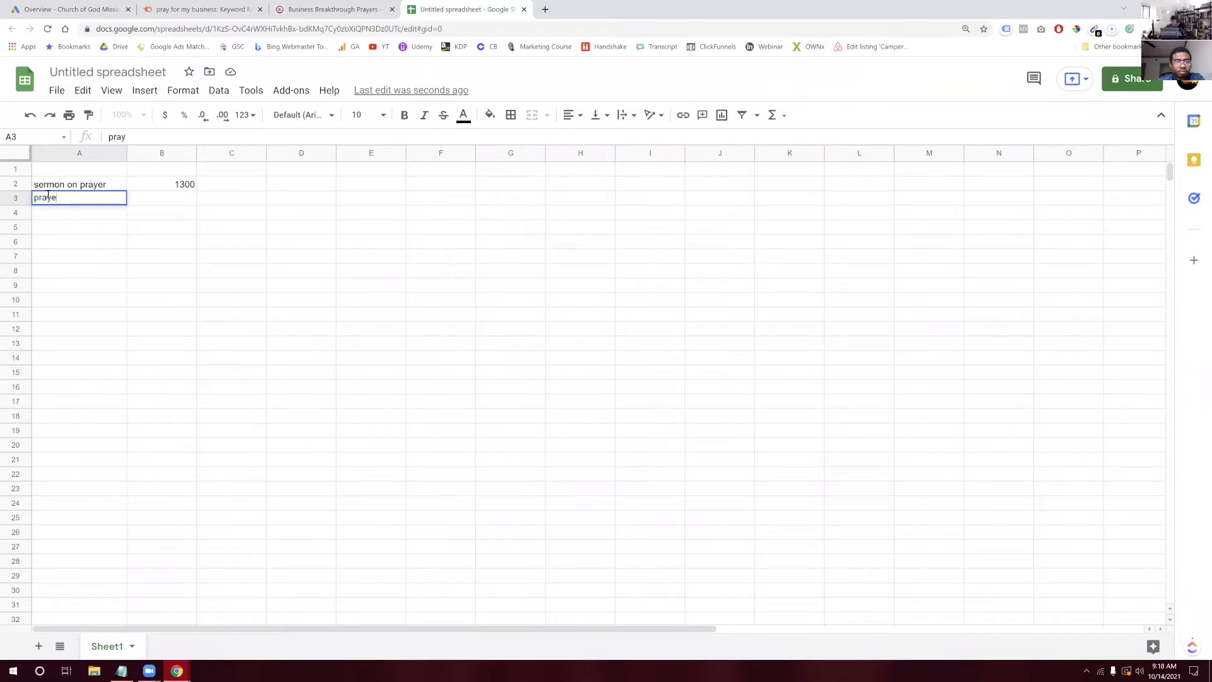
pyautogui.write('r for business')
pyautogui.press('Tab')
pyautogui.write('880')
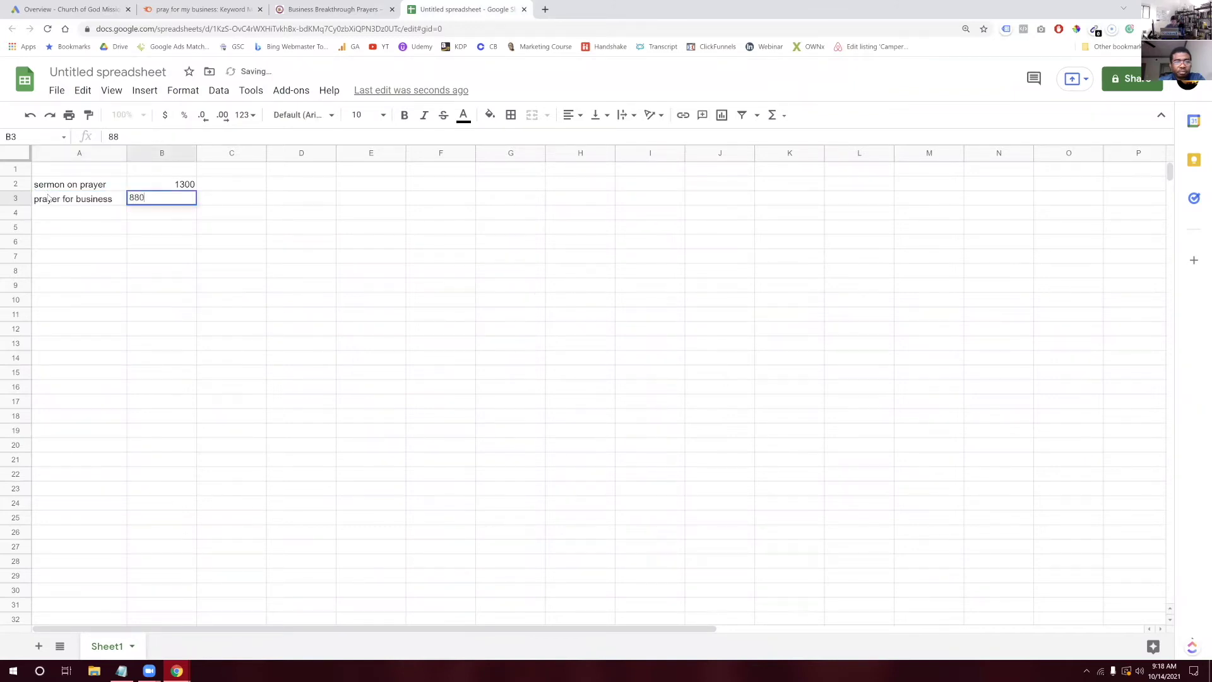
# Record "pray for my business" in cell A4 with a volume of 140 in B4
pyautogui.press('Return')
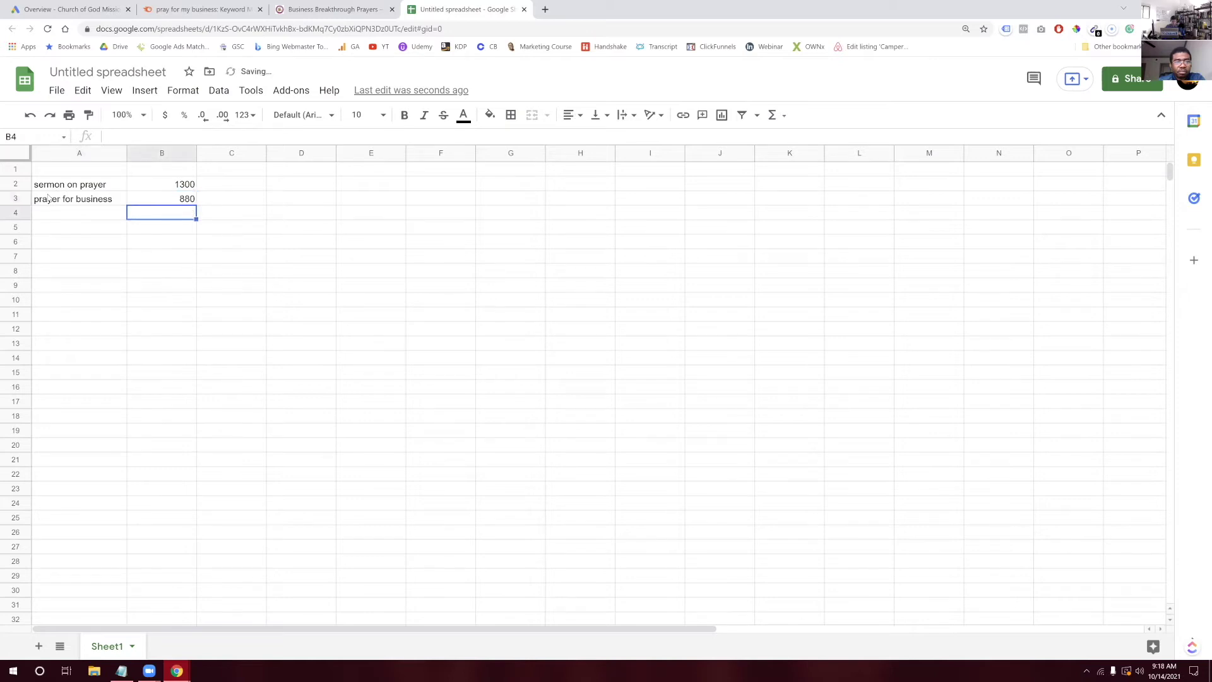
pyautogui.write('pray for my bu')
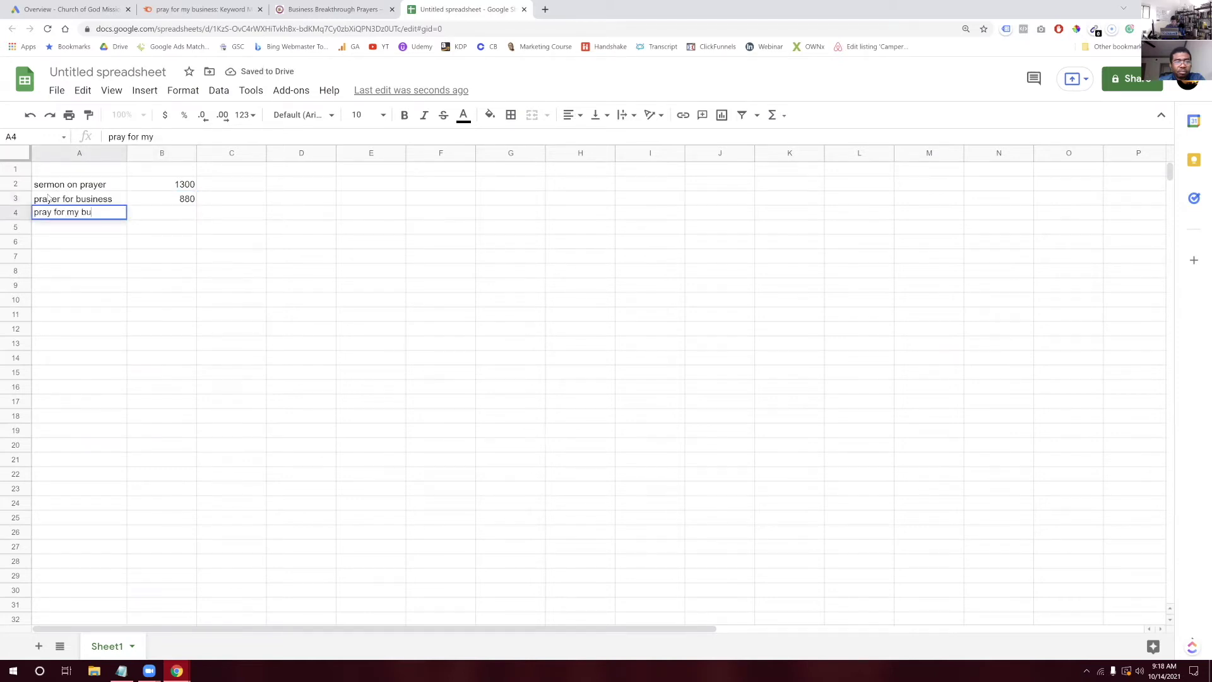
pyautogui.write('siness')
pyautogui.press('Tab')
pyautogui.write('14')
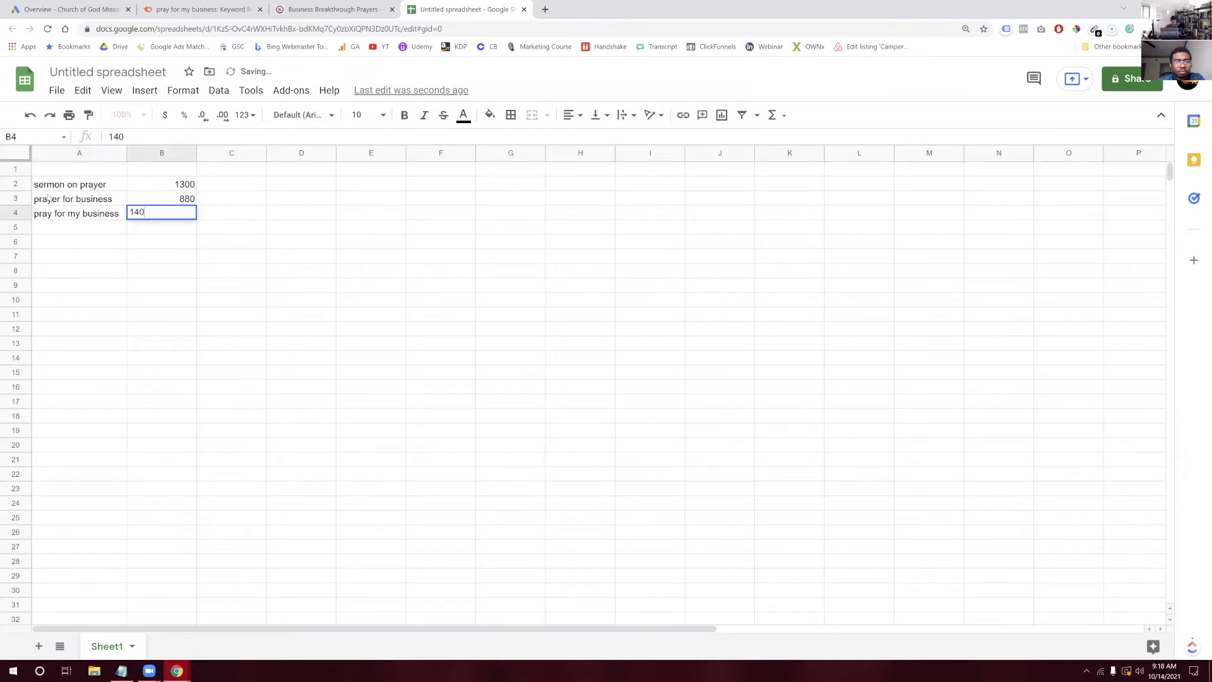
pyautogui.write('0')
pyautogui.press('Return')
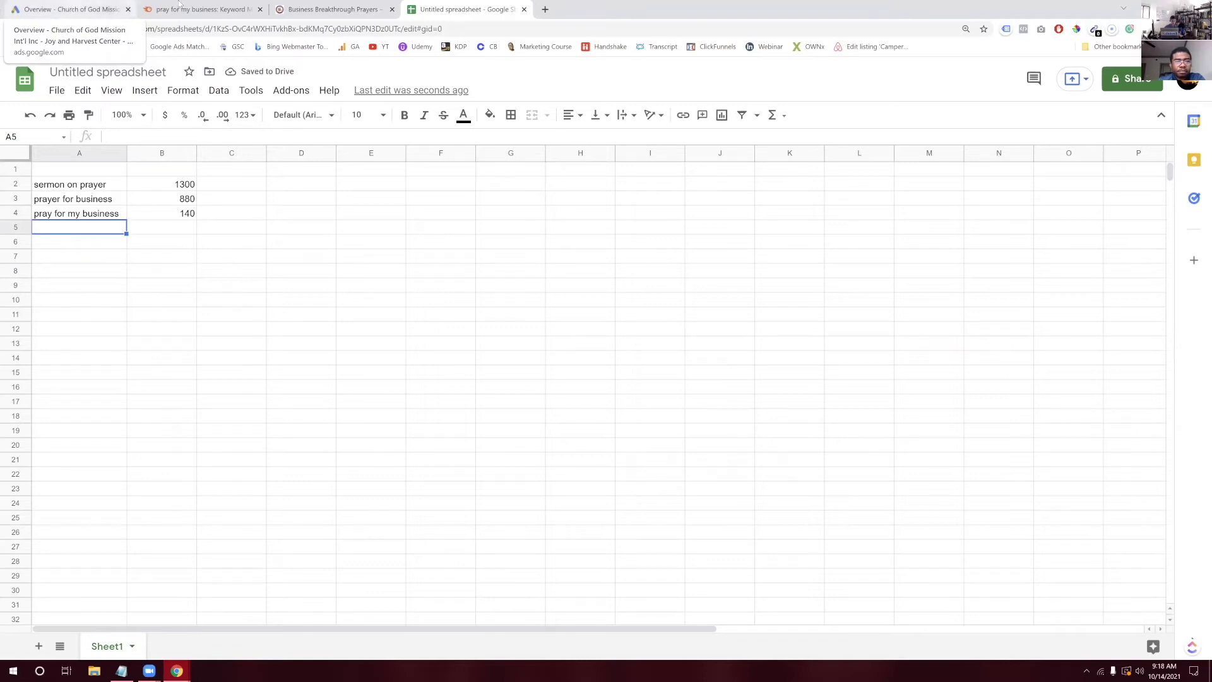
# Return to Semrush and examine the "pray for my business" keyword metrics, especially the volume of "prayer for my business to prosper"
pyautogui.click(240, 9)
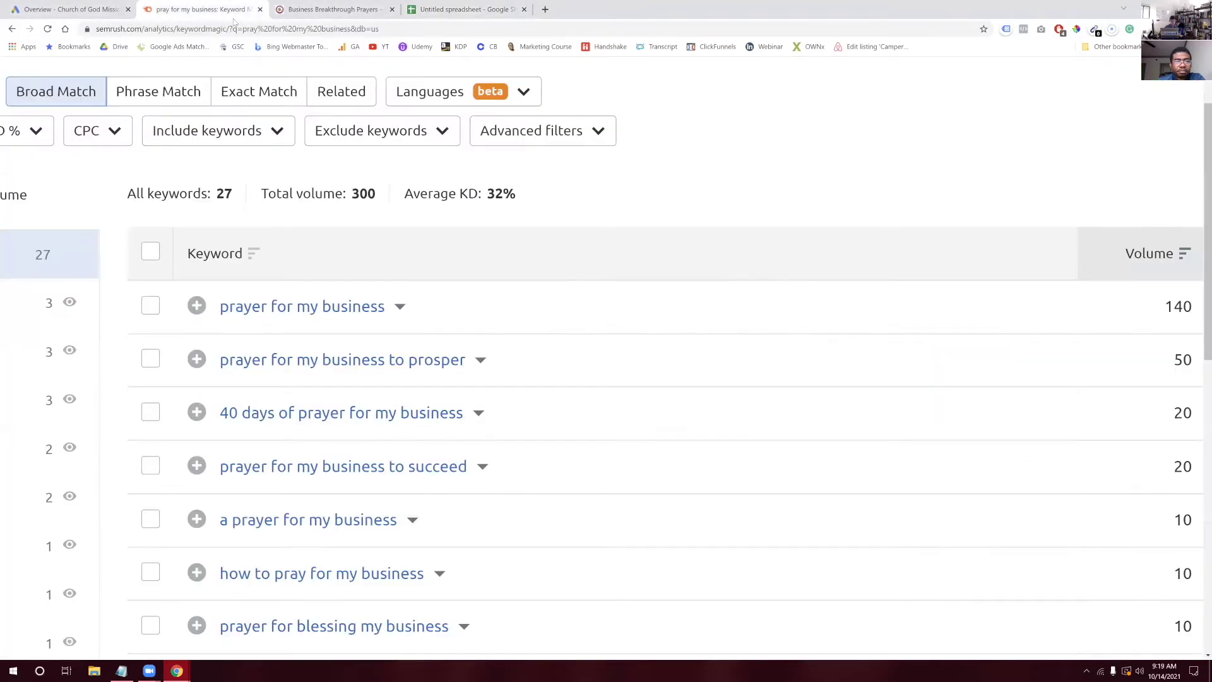
pyautogui.hotkey('ctrl', '-')
pyautogui.hotkey('ctrl', '-')
pyautogui.hotkey('ctrl', '-')
pyautogui.hotkey('ctrl', '-')
pyautogui.hotkey('ctrl', '-')
pyautogui.hotkey('ctrl', '-')
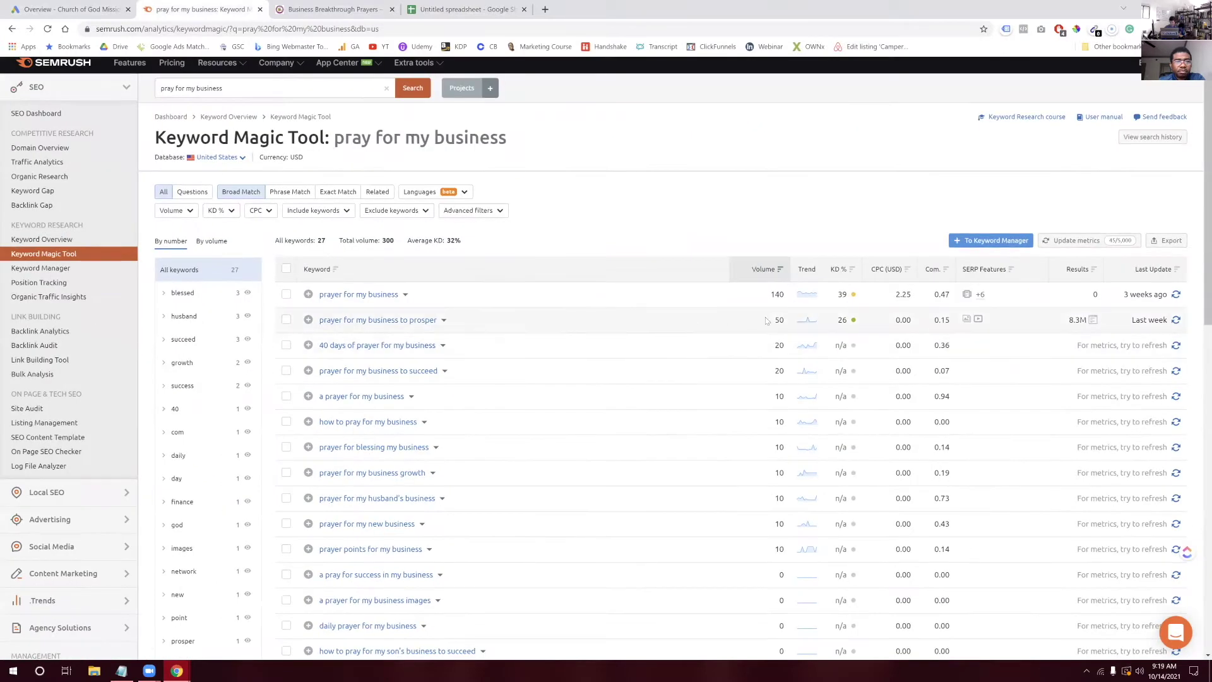
pyautogui.hotkey('ctrl', '+')
pyautogui.hotkey('ctrl', '+')
pyautogui.hotkey('ctrl', '+')
pyautogui.hotkey('ctrl', '+')
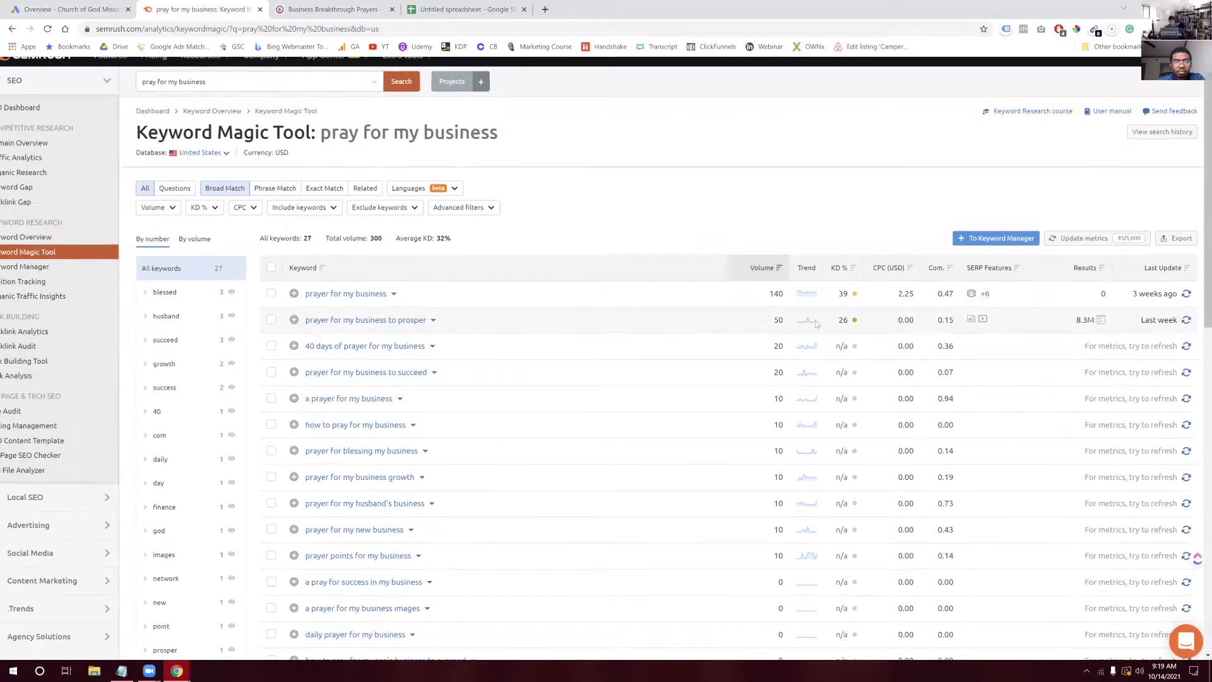
pyautogui.doubleClick(757, 320)
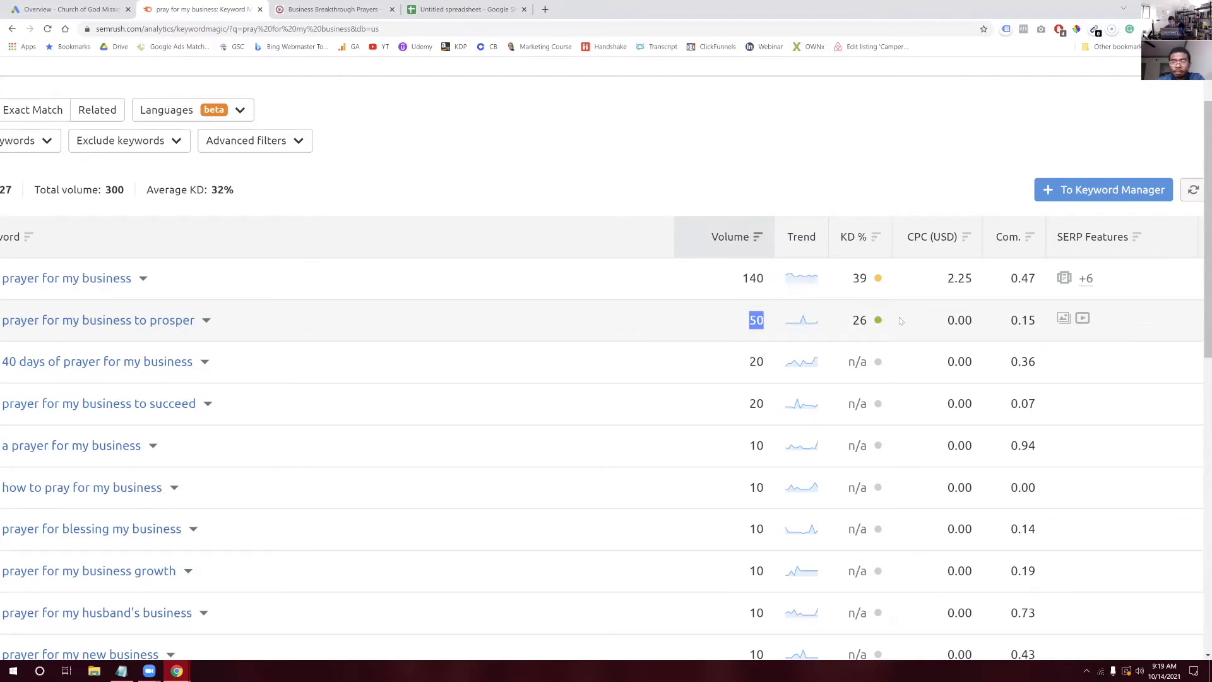
# Try to copy the keyword "prayer for my business to prosper" from the results into cell A5 of the spreadsheet
pyautogui.hscroll(-1, 856, 331)
pyautogui.hscroll(-2, 856, 332)
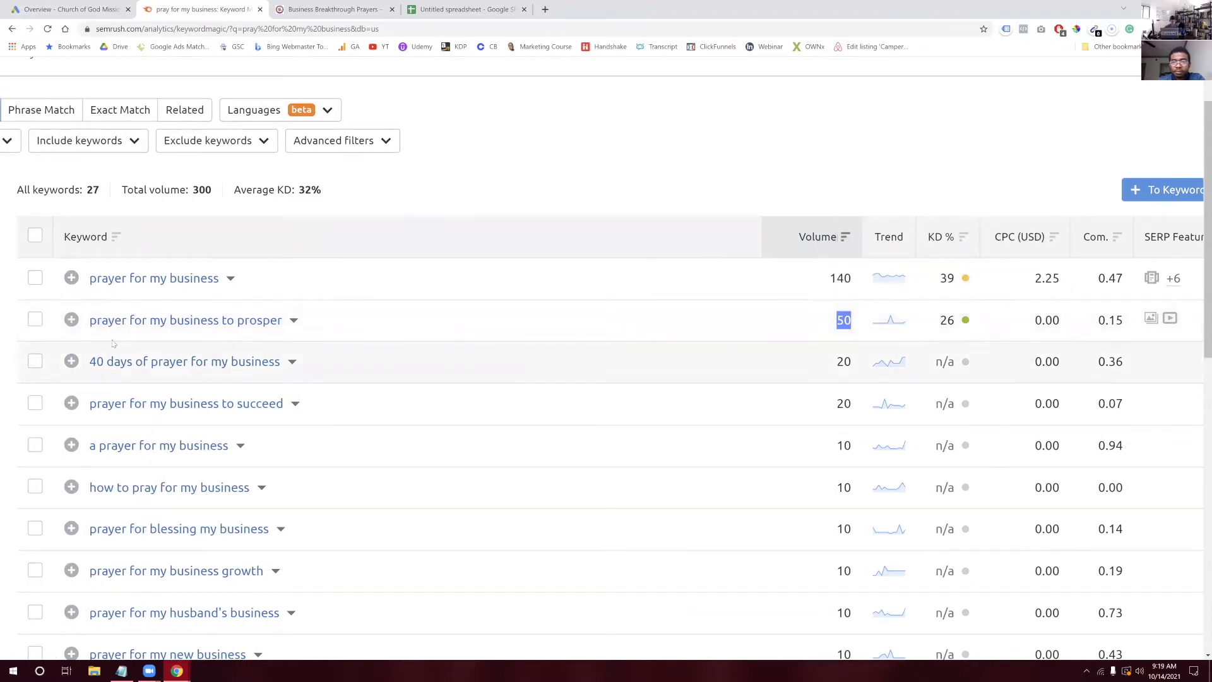
pyautogui.moveTo(95, 327); pyautogui.dragTo(285, 326)
pyautogui.hotkey('ctrl', 'c')
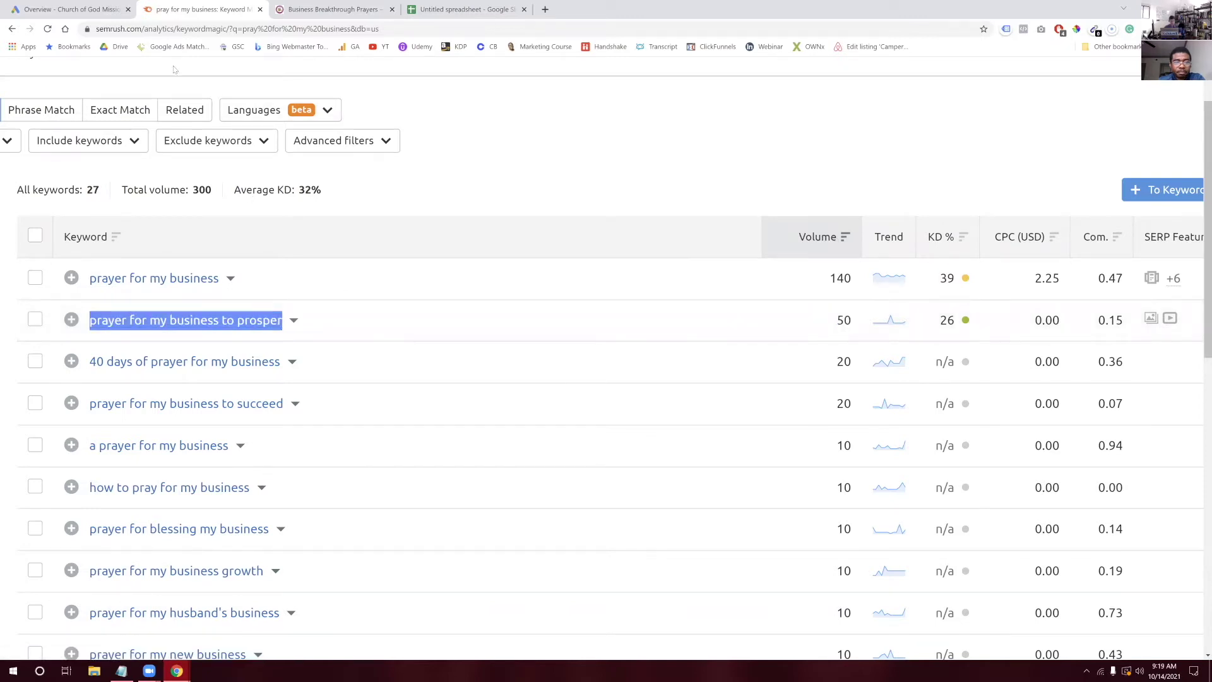
pyautogui.click(460, 9)
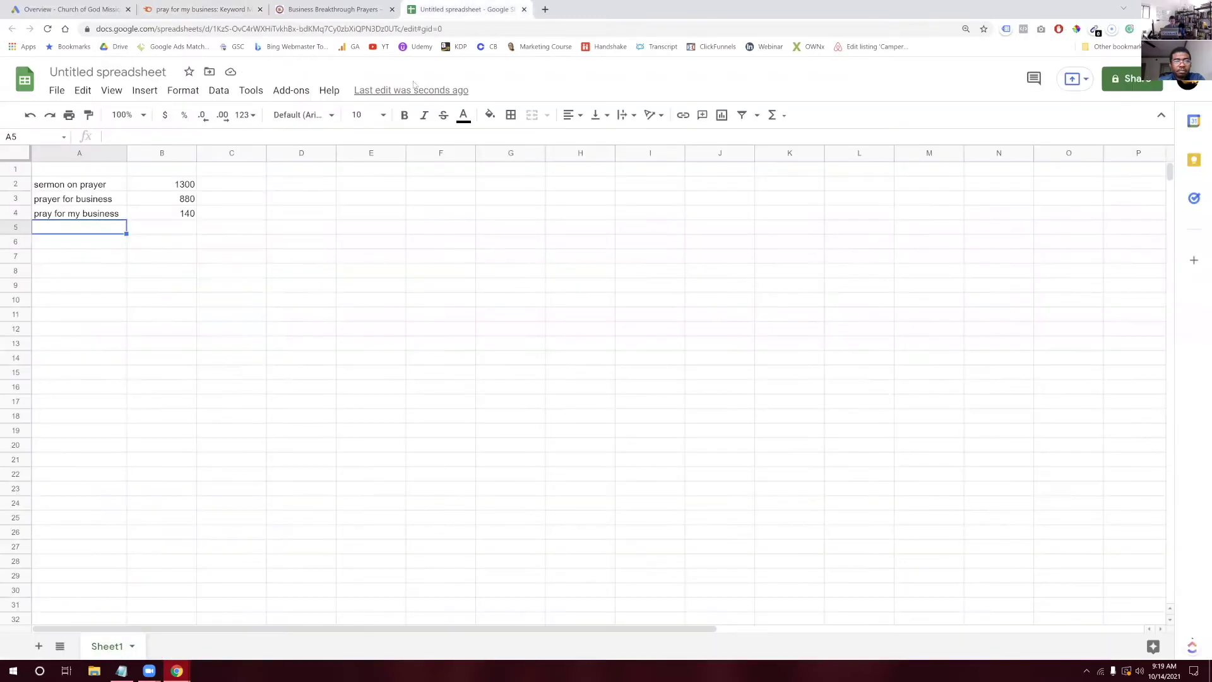
pyautogui.hotkey('ctrl', 'v')
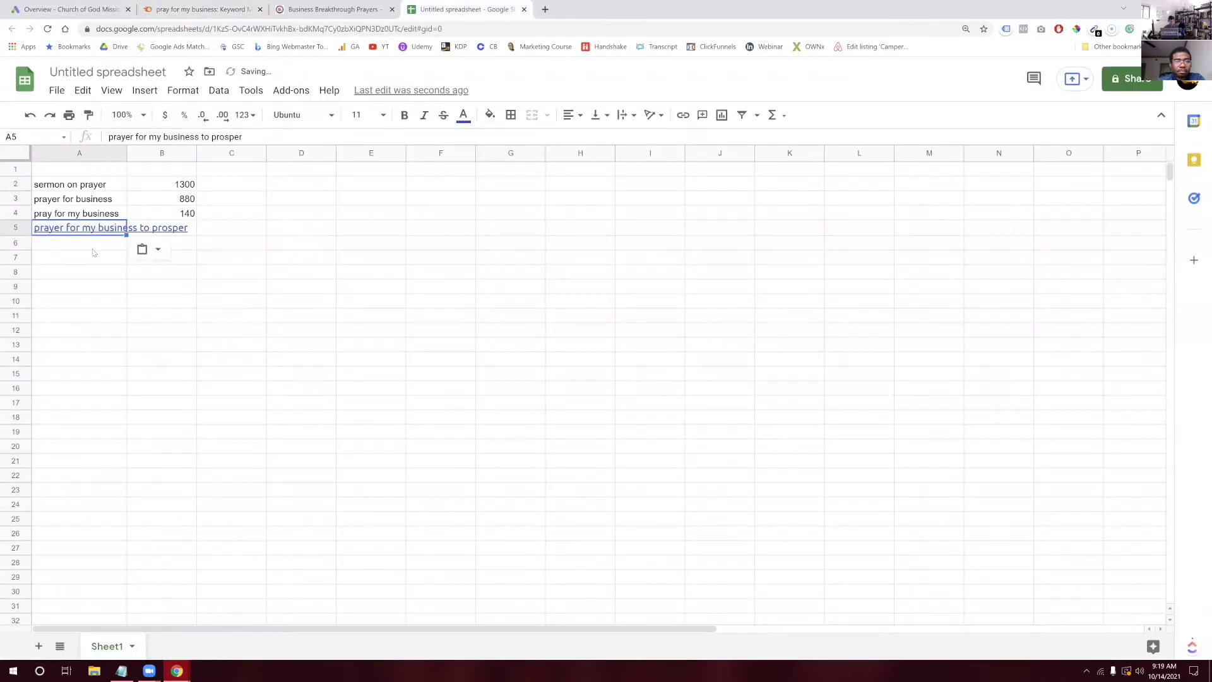
pyautogui.hotkey('ctrl', 'z')
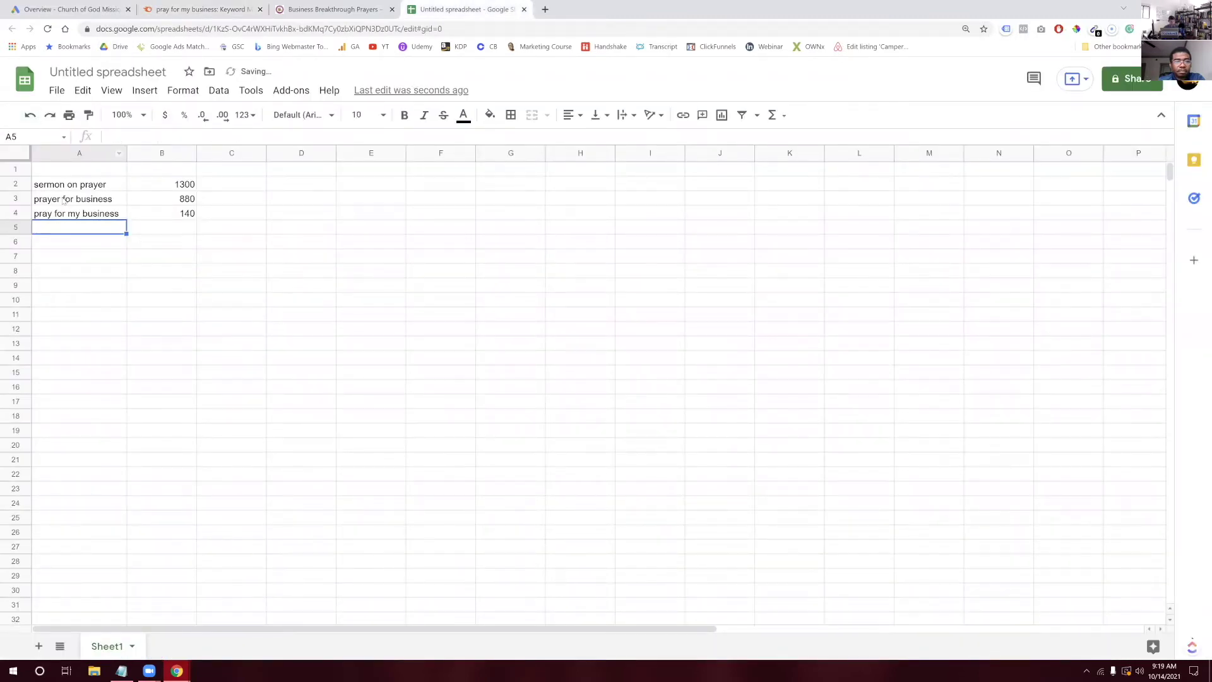
pyautogui.rightClick(49, 231)
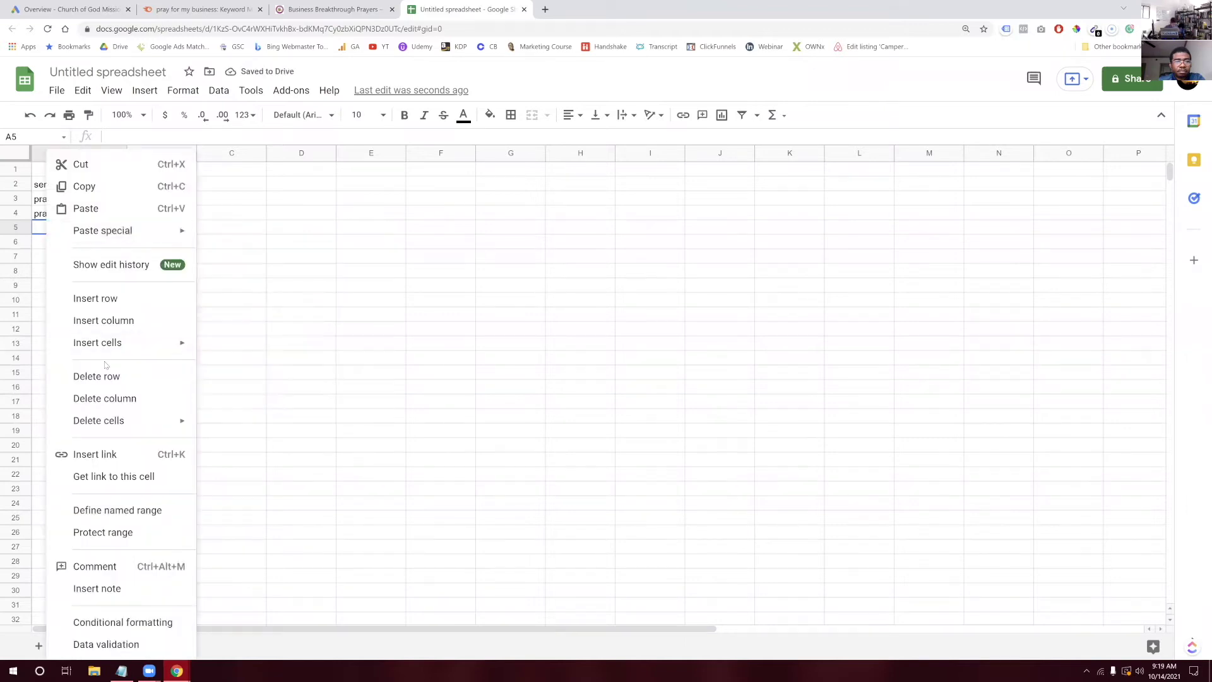
pyautogui.moveTo(137, 434)
pyautogui.click(373, 335)
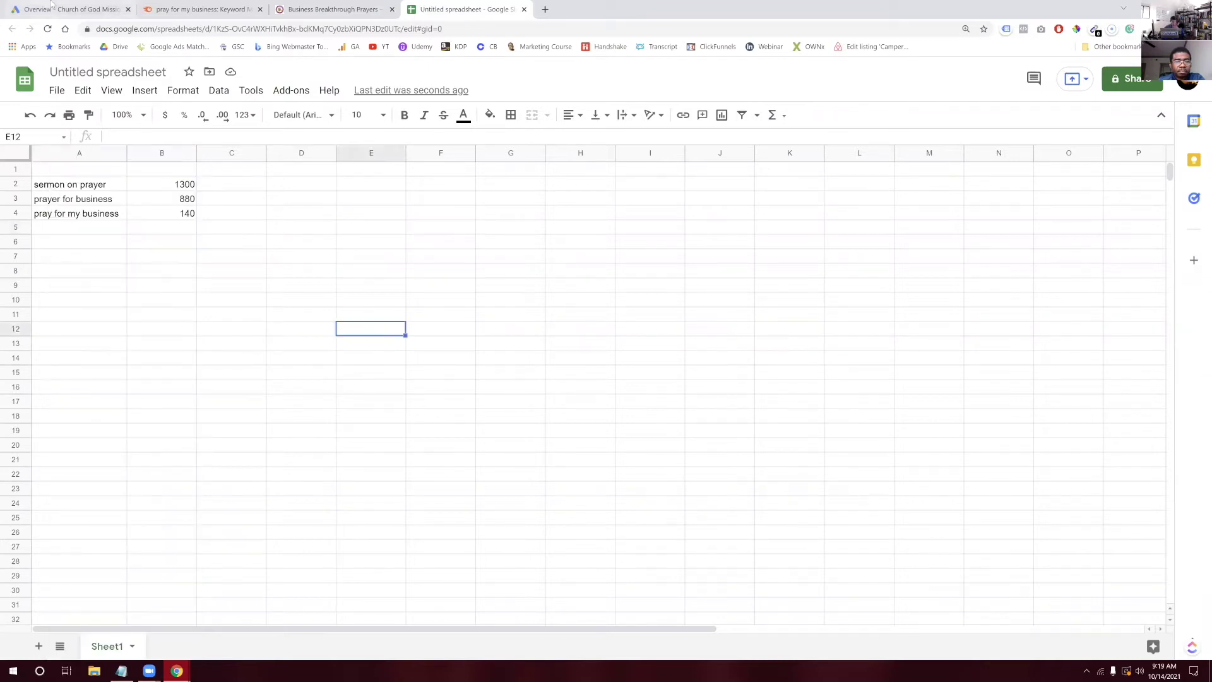
# Check the keyword's wording in Semrush and enter "pray fo rmy business to prosper" in cell A5 of the spreadsheet
pyautogui.click(181, 8)
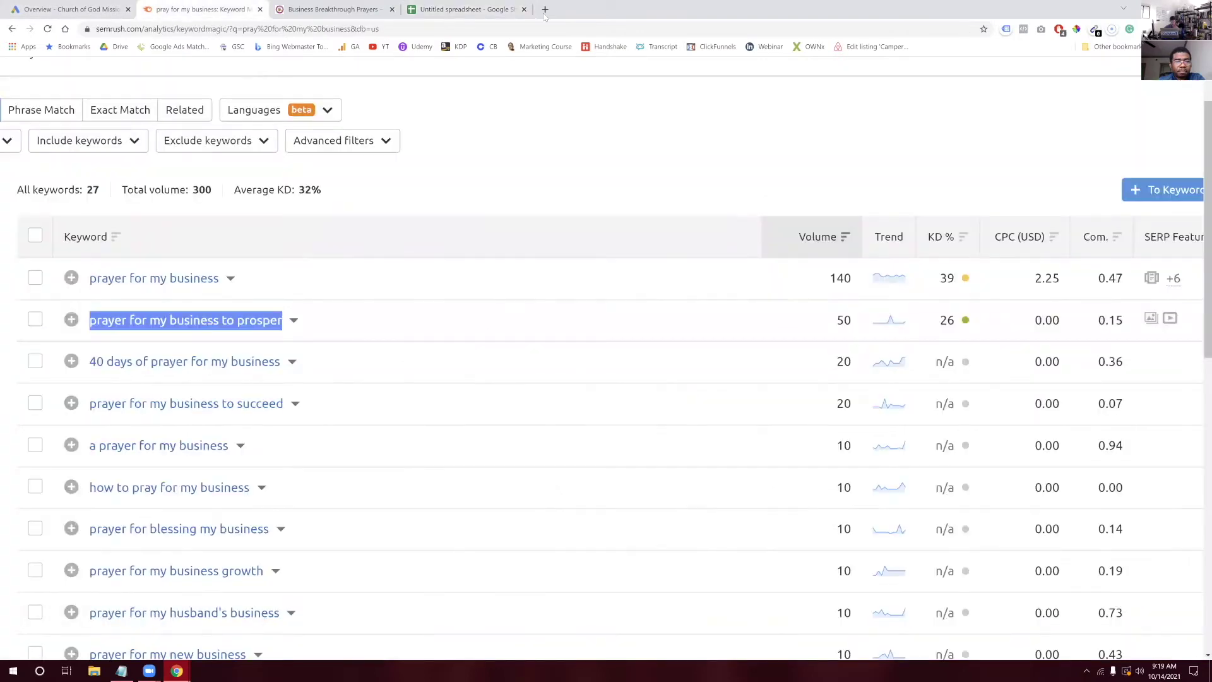
pyautogui.click(485, 9)
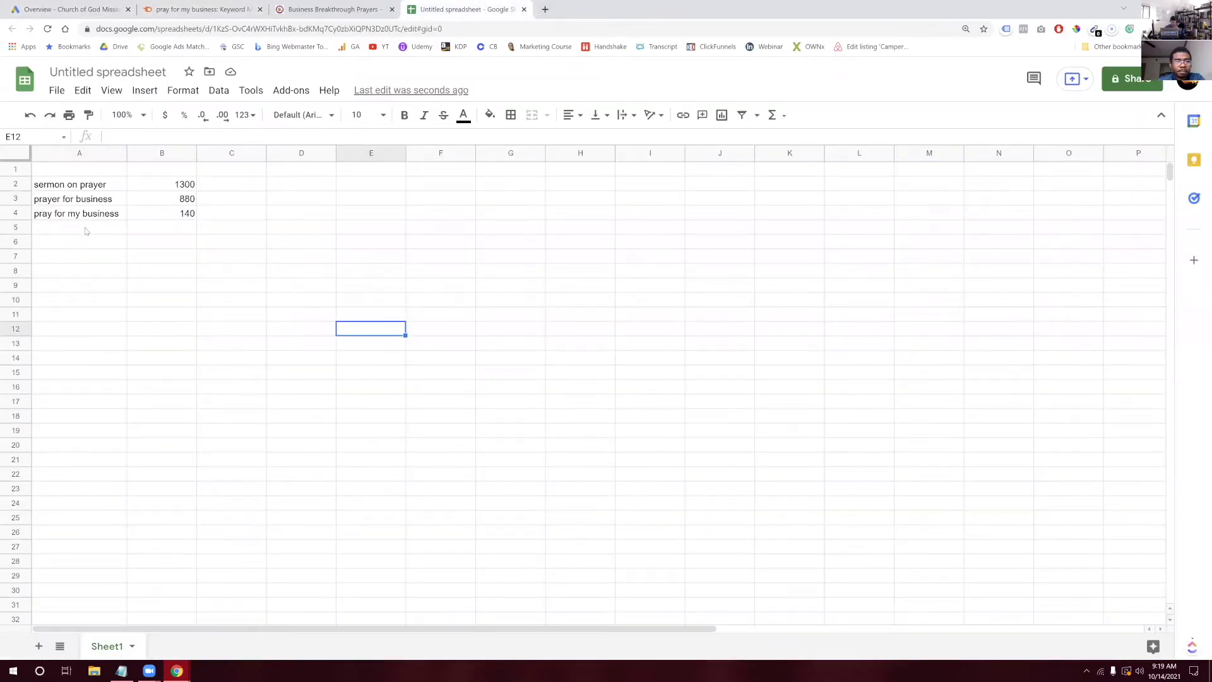
pyautogui.doubleClick(85, 228)
pyautogui.write('oray f')
pyautogui.press('BackSpace')
pyautogui.press('BackSpace')
pyautogui.press('BackSpace')
pyautogui.press('BackSpace')
pyautogui.press('BackSpace')
pyautogui.press('BackSpace')
pyautogui.write('pray ')
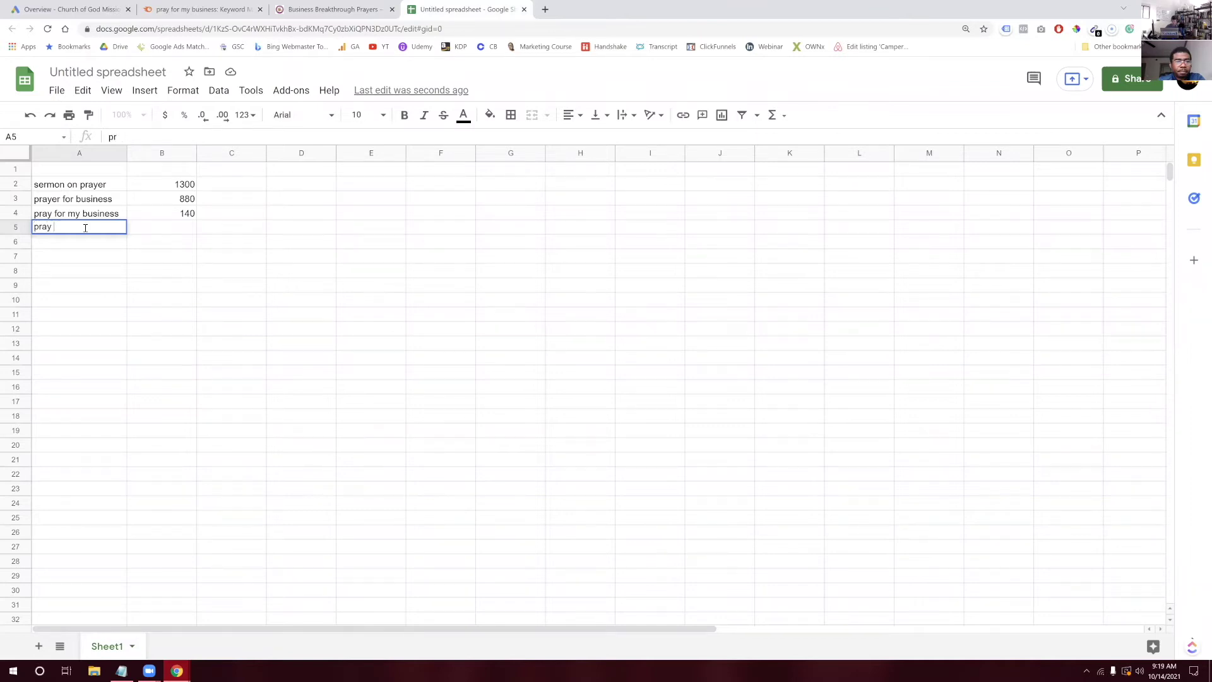
pyautogui.write('fo rmy business to prosper')
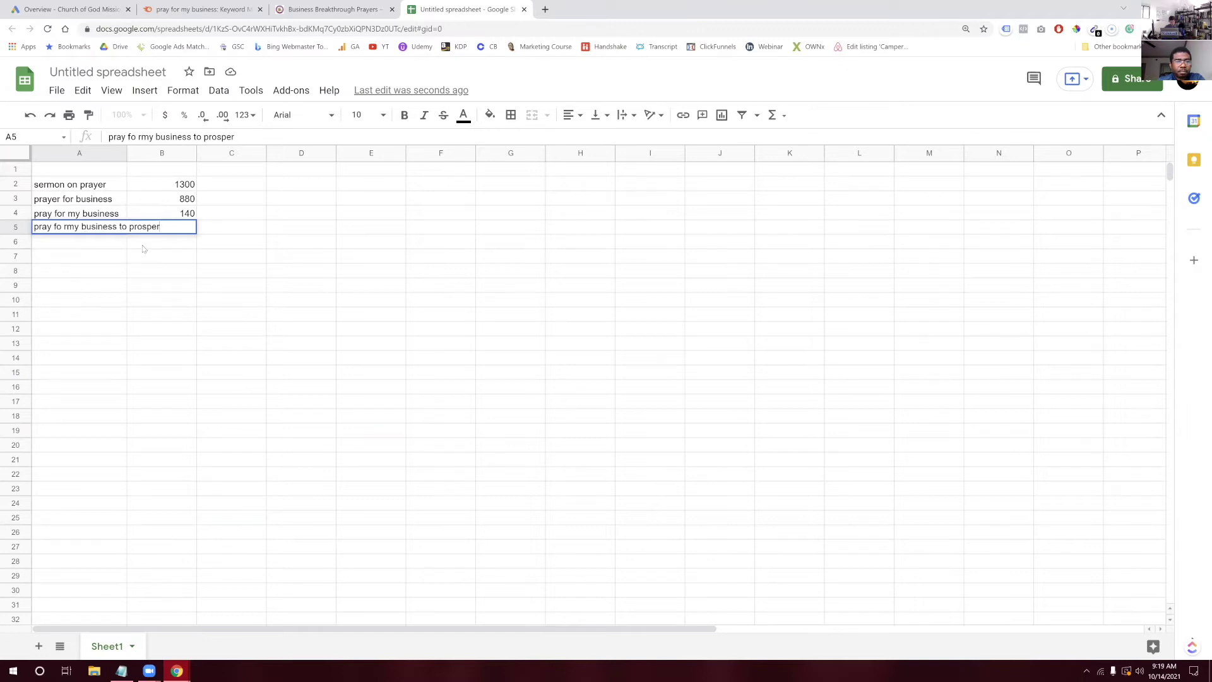
pyautogui.press('Tab')
# Recheck the keyword's volume in Semrush and record 50 in cell B5 of the spreadsheet
pyautogui.click(217, 6)
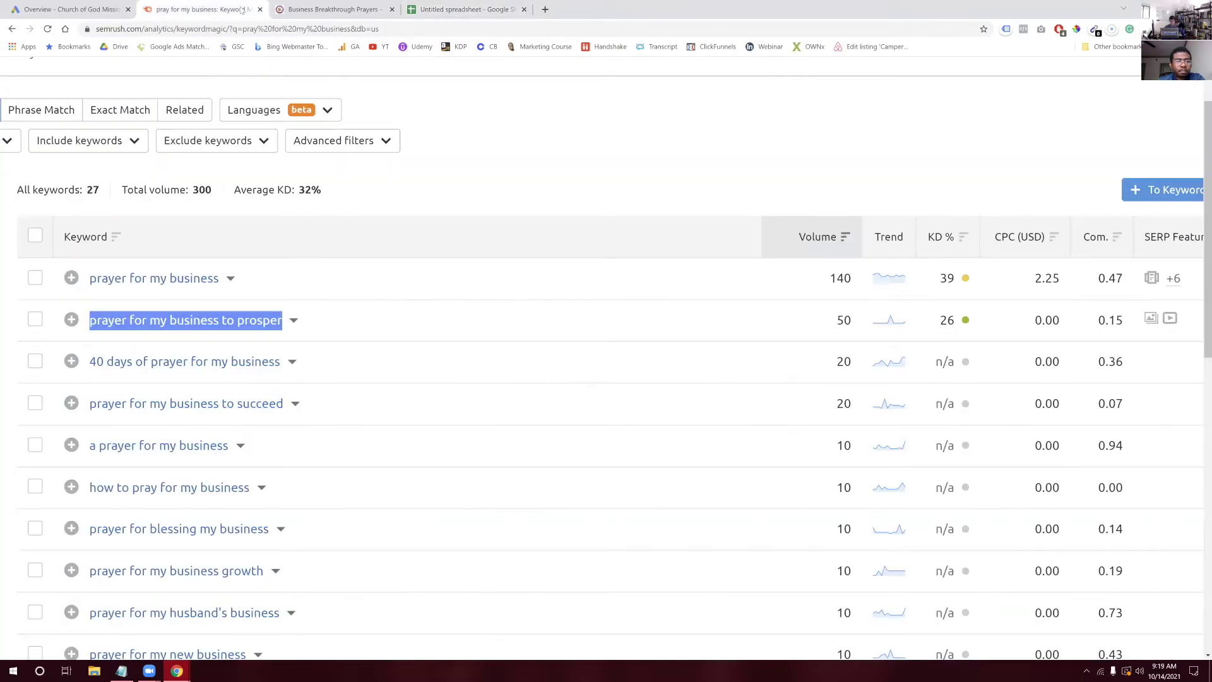
pyautogui.click(461, 9)
pyautogui.write('50')
pyautogui.press('Return')
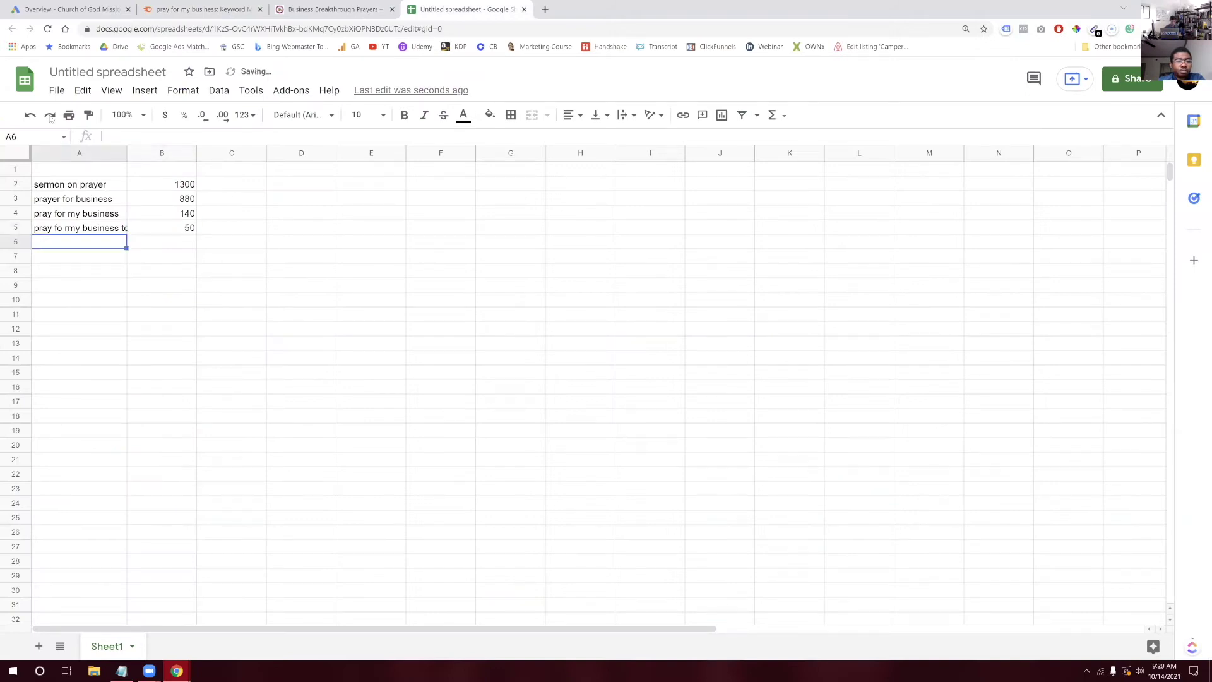
# Return to Semrush, search the Keyword Magic Tool for "breakthrough prayers", and examine the listed keywords with their volumes
pyautogui.click(199, 9)
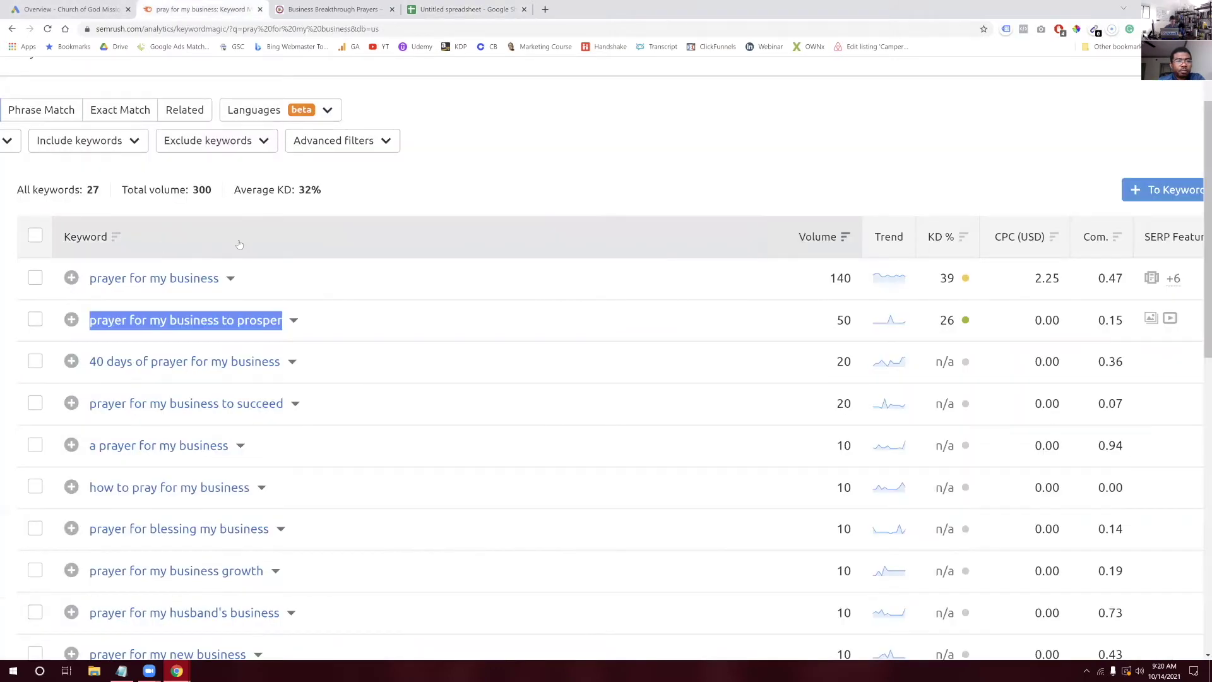
pyautogui.scroll(3, 158, 248)
pyautogui.hscroll(-7, 253, 190)
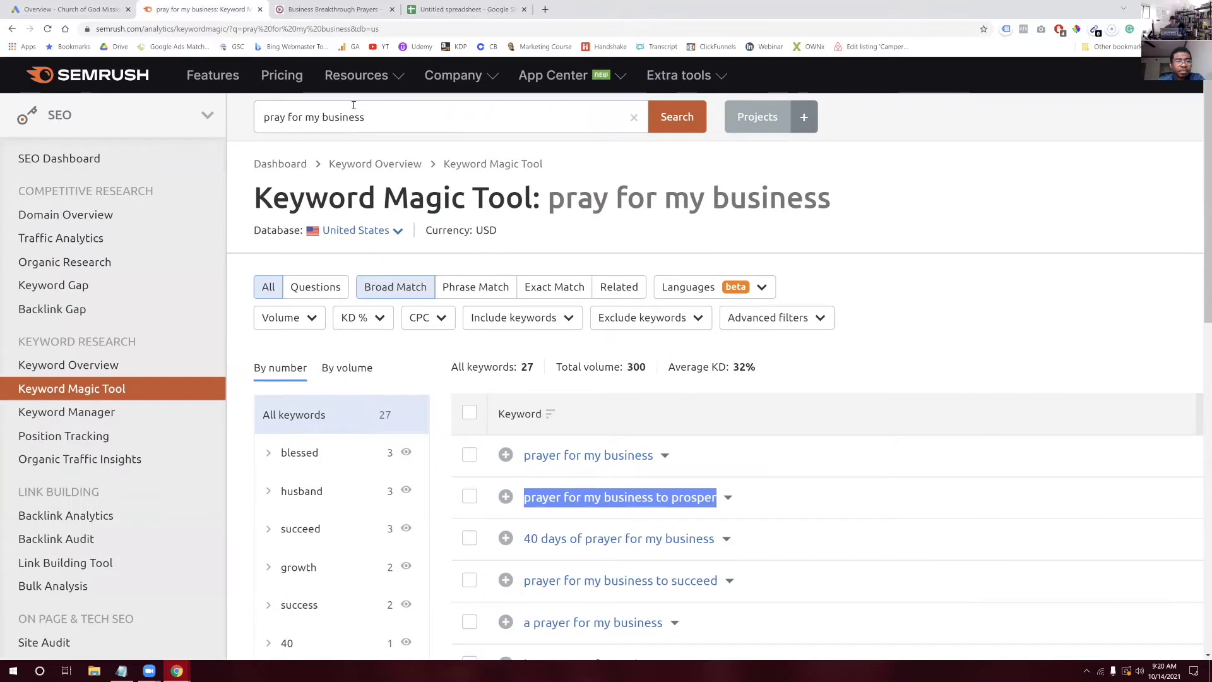
pyautogui.tripleClick(340, 105)
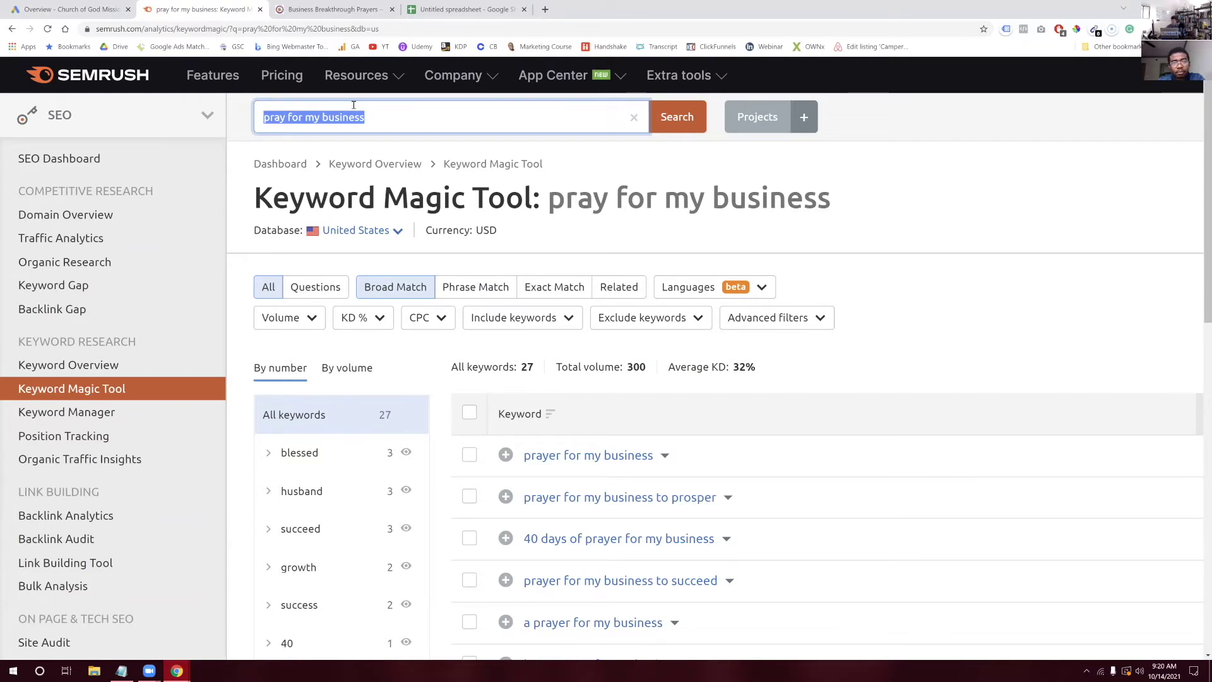
pyautogui.write('b')
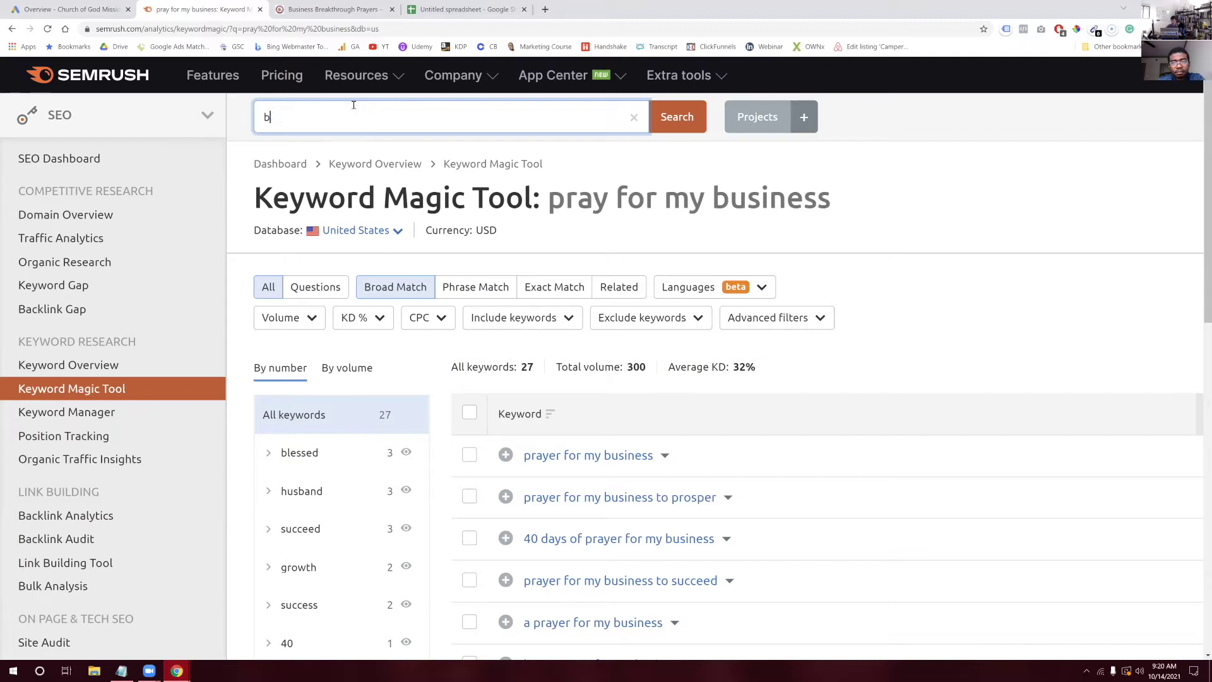
pyautogui.write('reakthrough prayers')
pyautogui.press('Return')
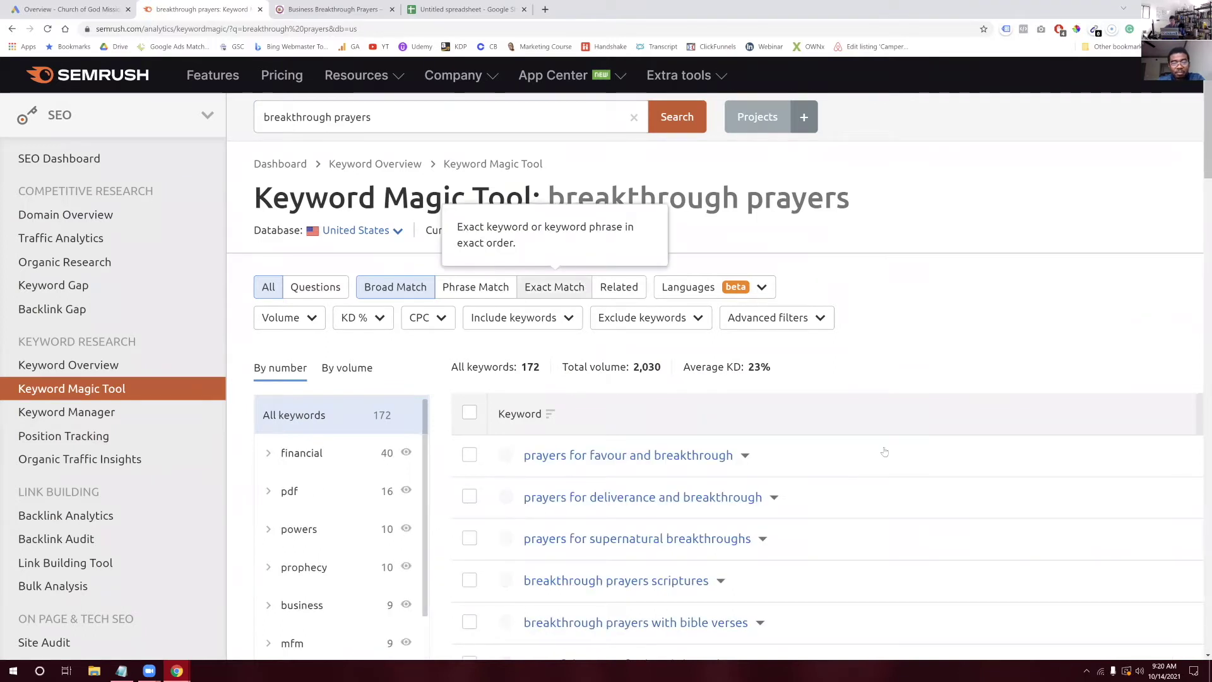
pyautogui.hscroll(5, 879, 452)
pyautogui.hotkey('ctrl', '0')
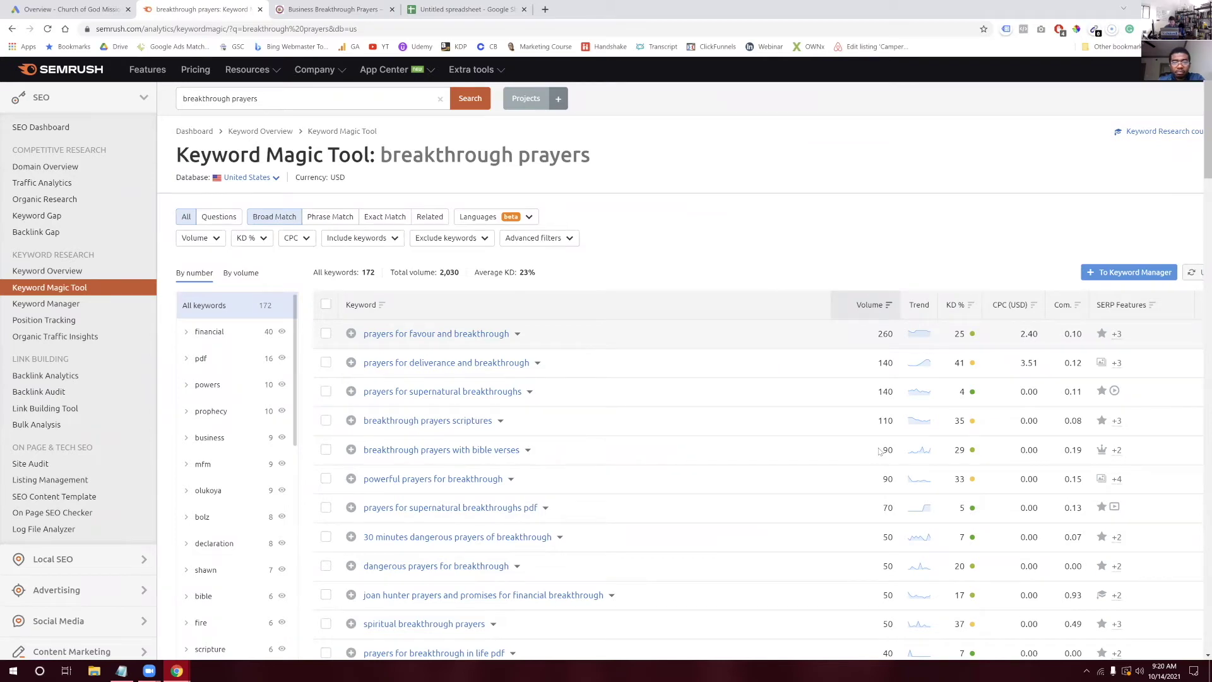
pyautogui.hscroll(1, 800, 451)
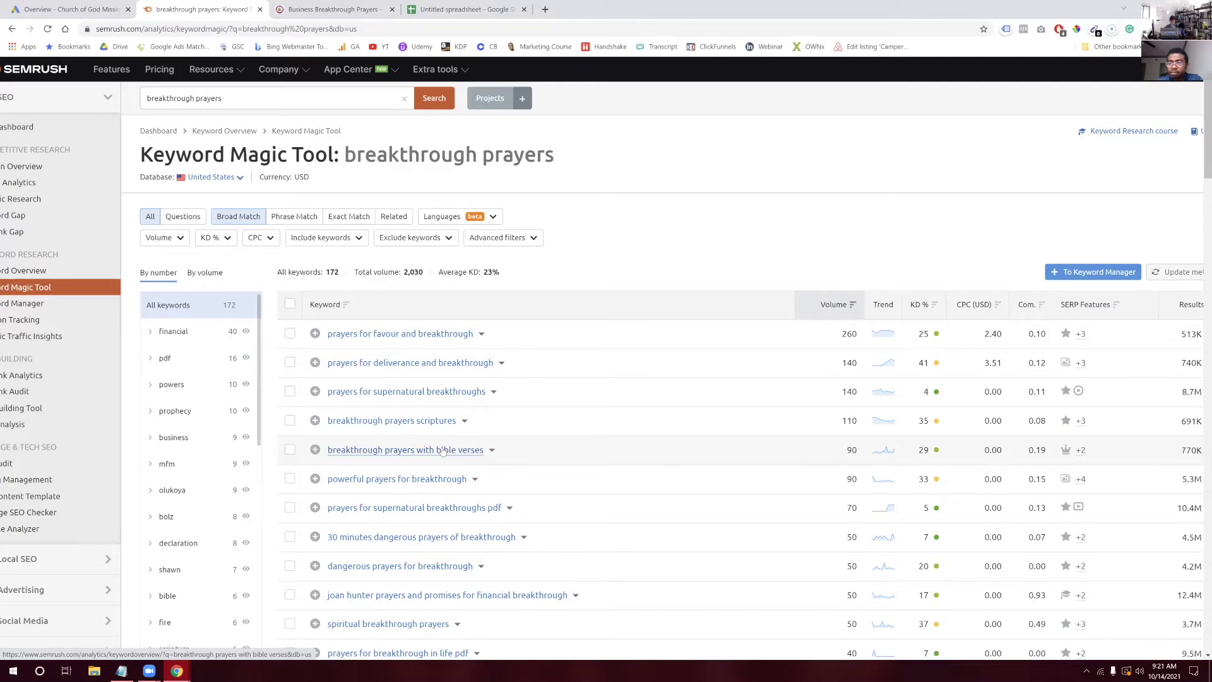
pyautogui.scroll(-1, 446, 483)
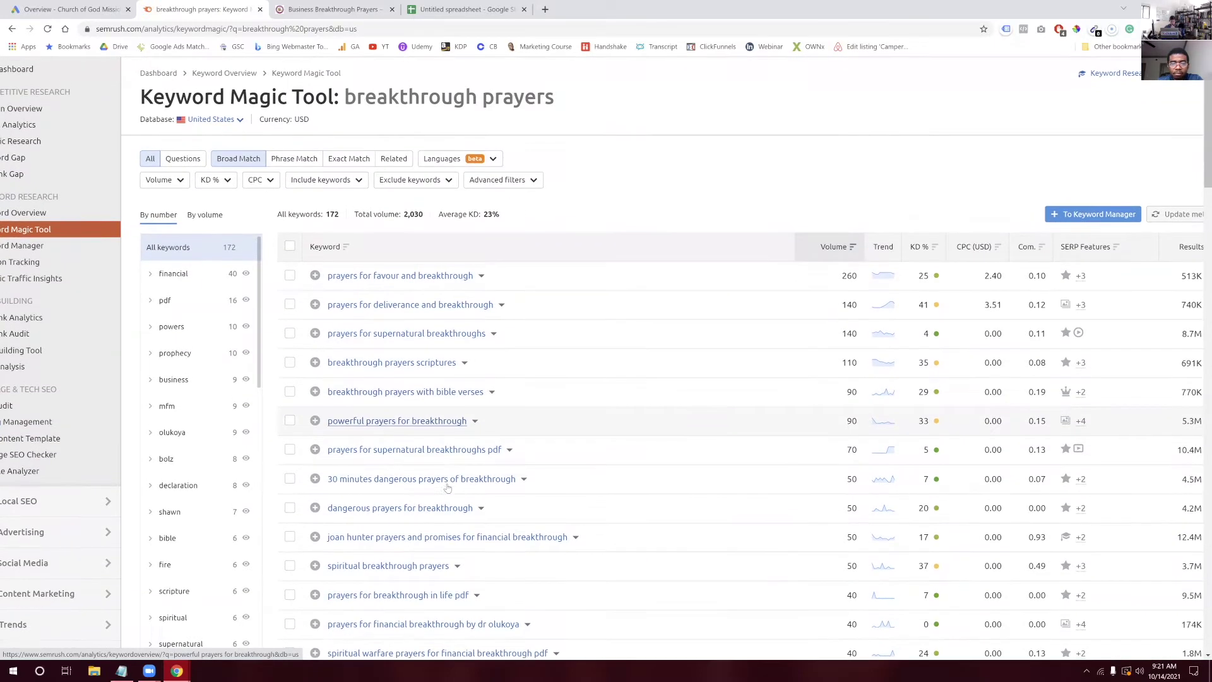
pyautogui.scroll(1, 447, 488)
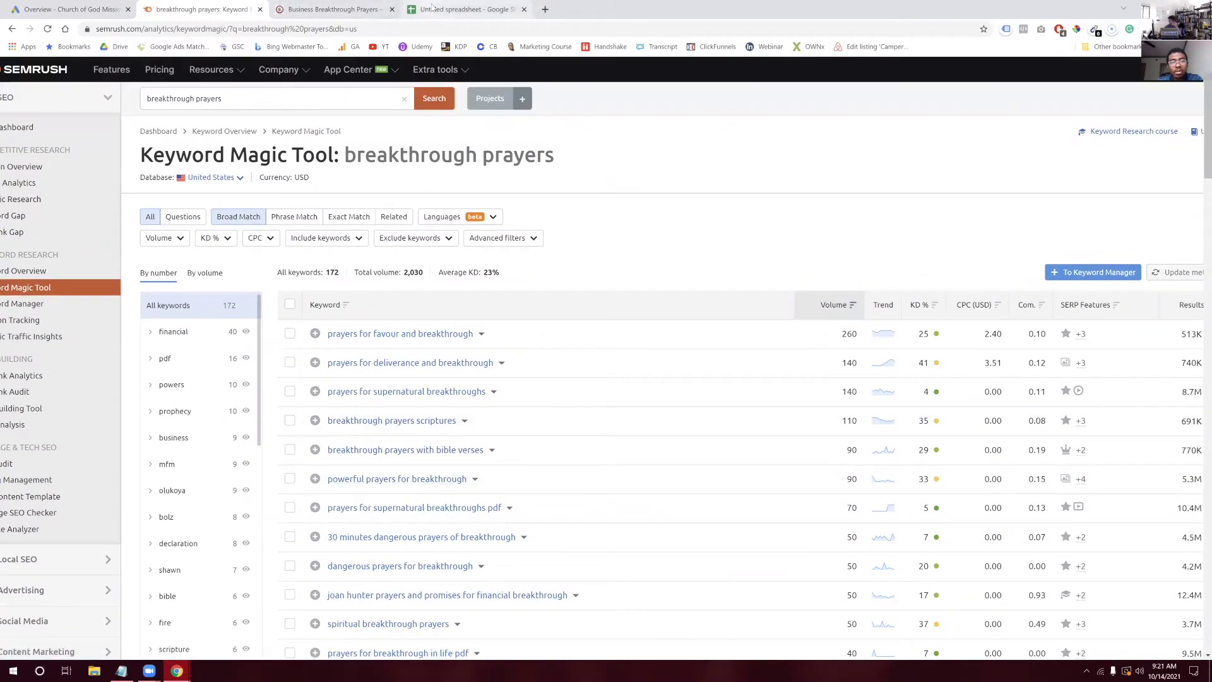
# Search the Keyword Magic Tool for "christian entrepeneur"
pyautogui.moveTo(248, 109); pyautogui.dragTo(104, 109)
pyautogui.write('chr')
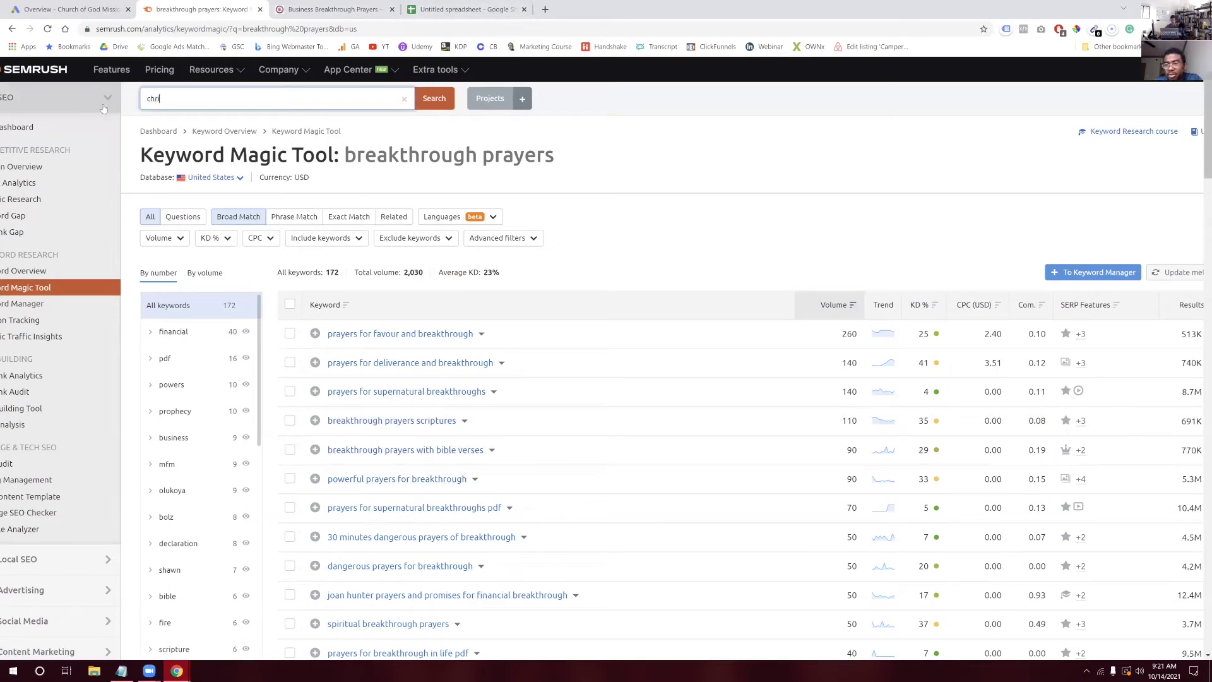
pyautogui.write('istia')
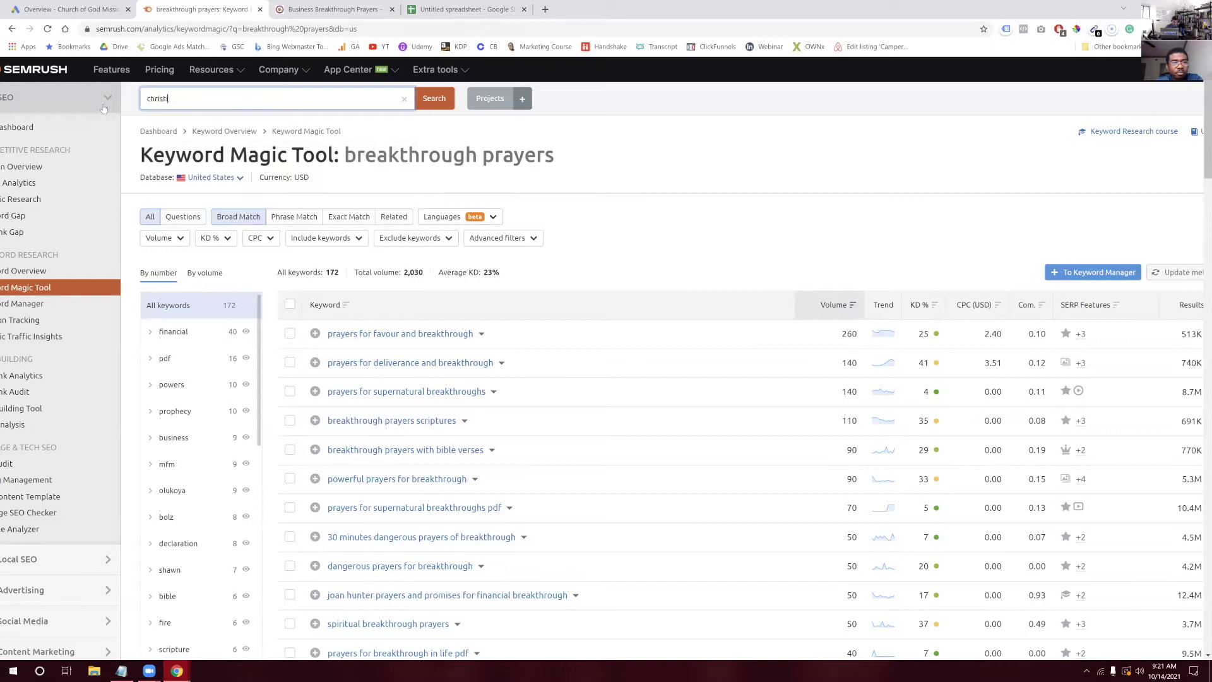
pyautogui.write('n en')
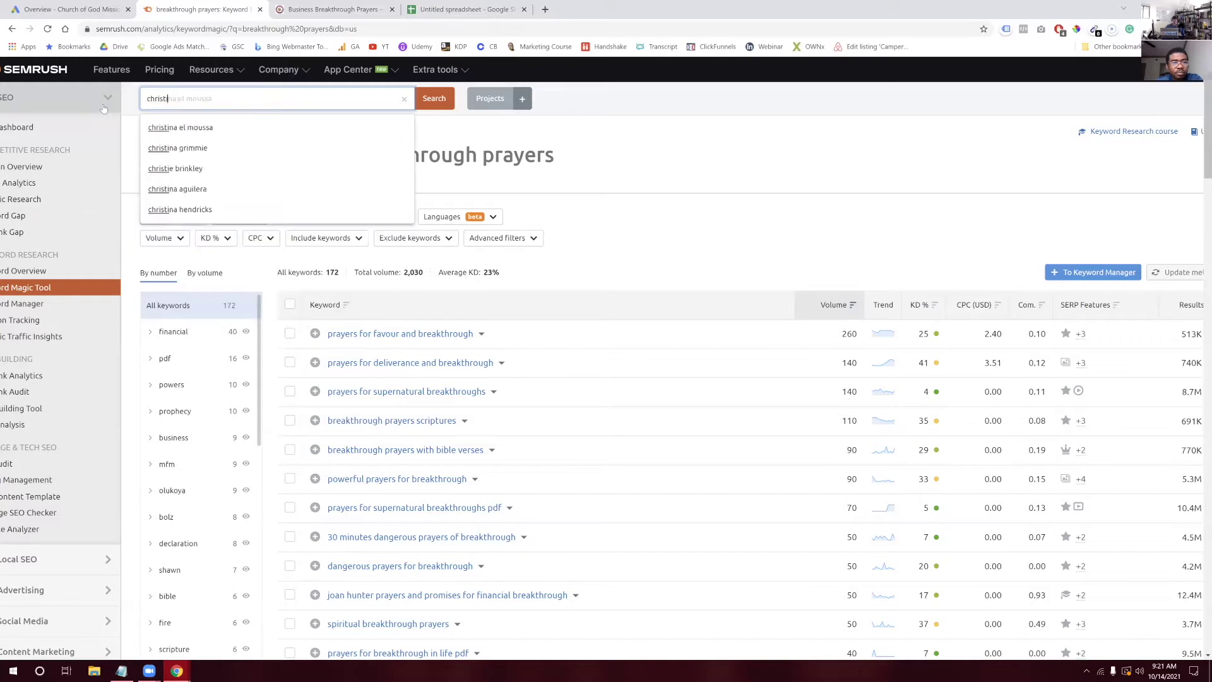
pyautogui.write('trepe')
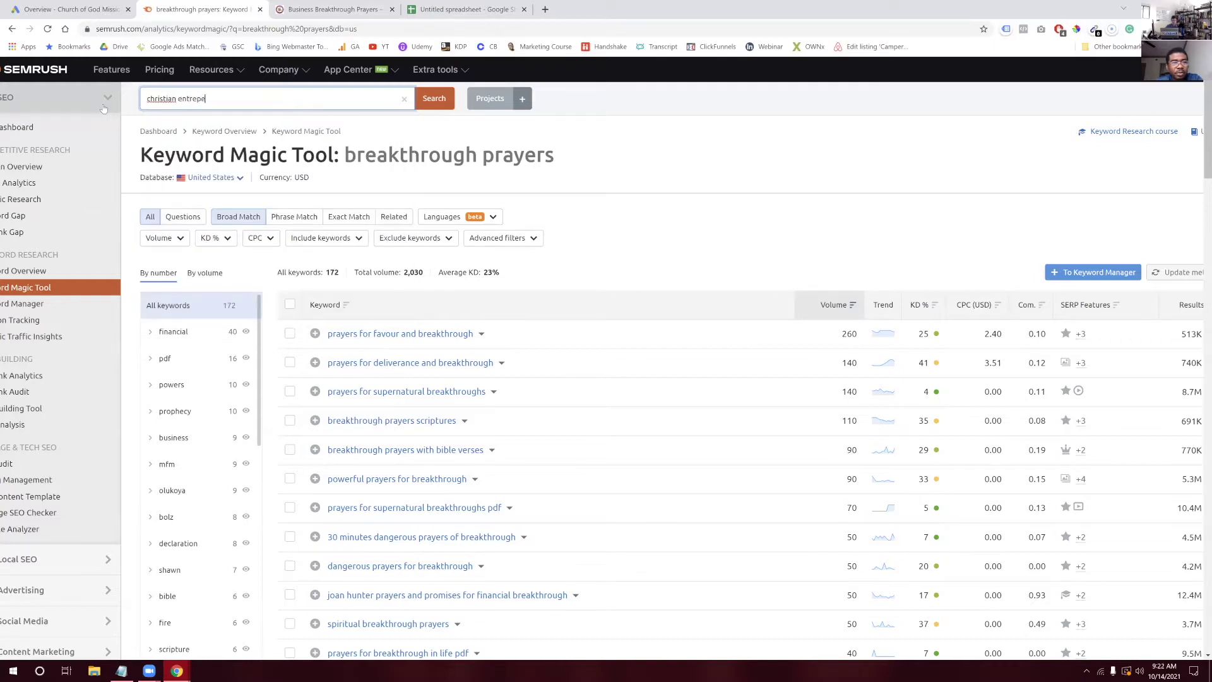
pyautogui.write('neur')
pyautogui.press('Return')
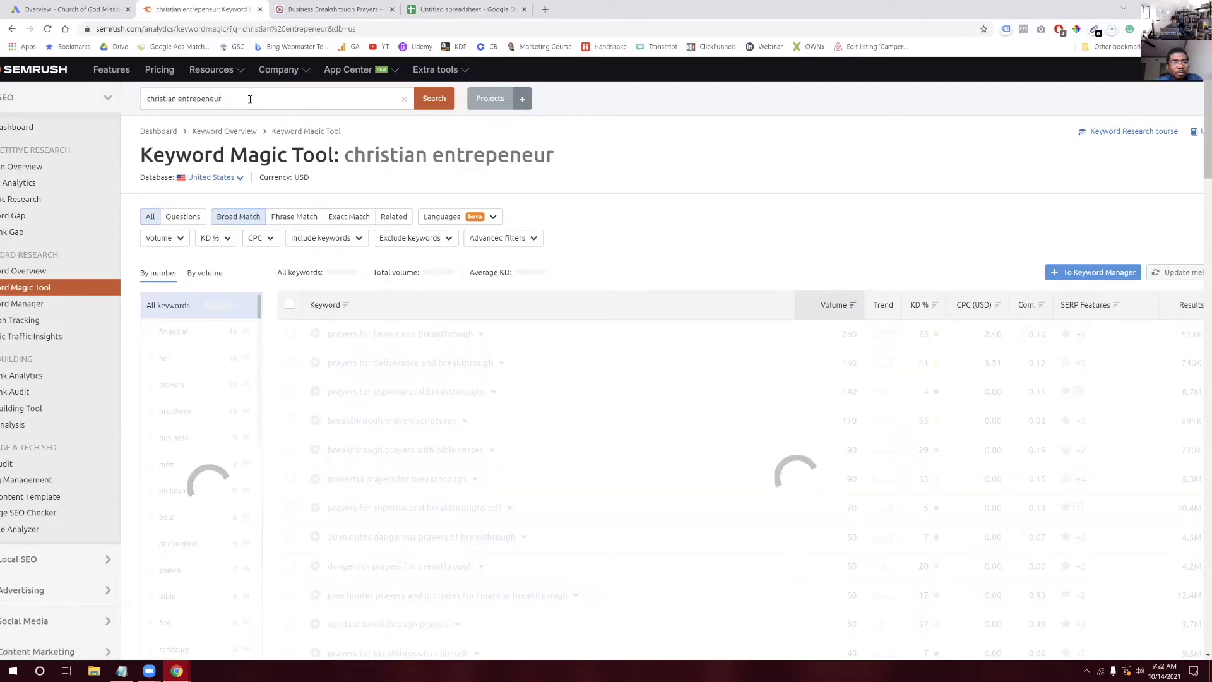
# Check the spelling of "entrepreneur" in a new browser tab, and search the Keyword Magic Tool for "christian entrepreneur"
pyautogui.click(250, 99)
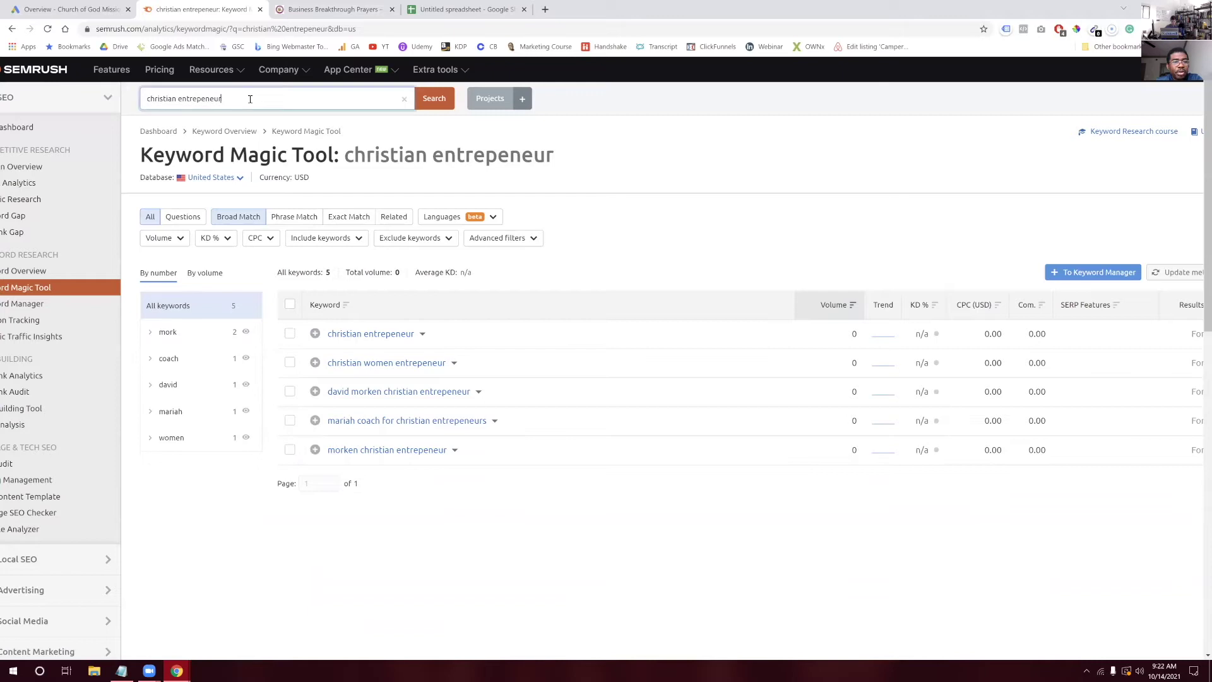
pyautogui.press('BackSpace')
pyautogui.press('BackSpace')
pyautogui.press('BackSpace')
pyautogui.press('BackSpace')
pyautogui.press('BackSpace')
pyautogui.write('ren')
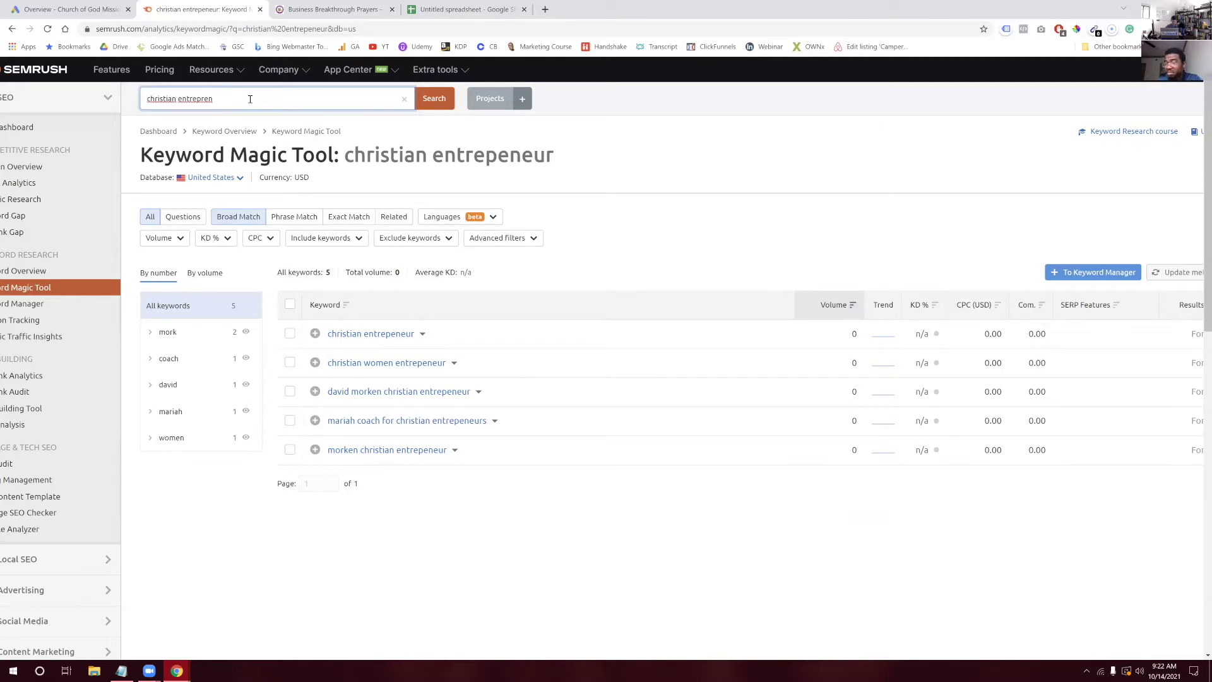
pyautogui.click(547, 10)
pyautogui.write('entrepe')
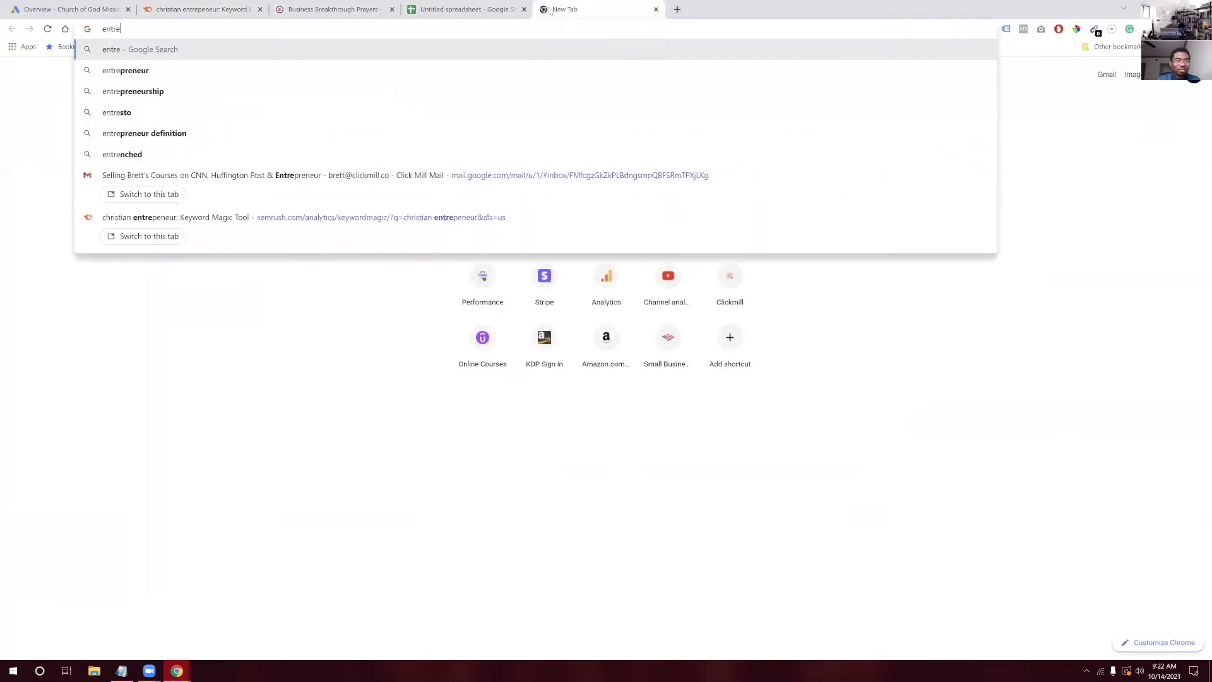
pyautogui.press('BackSpace')
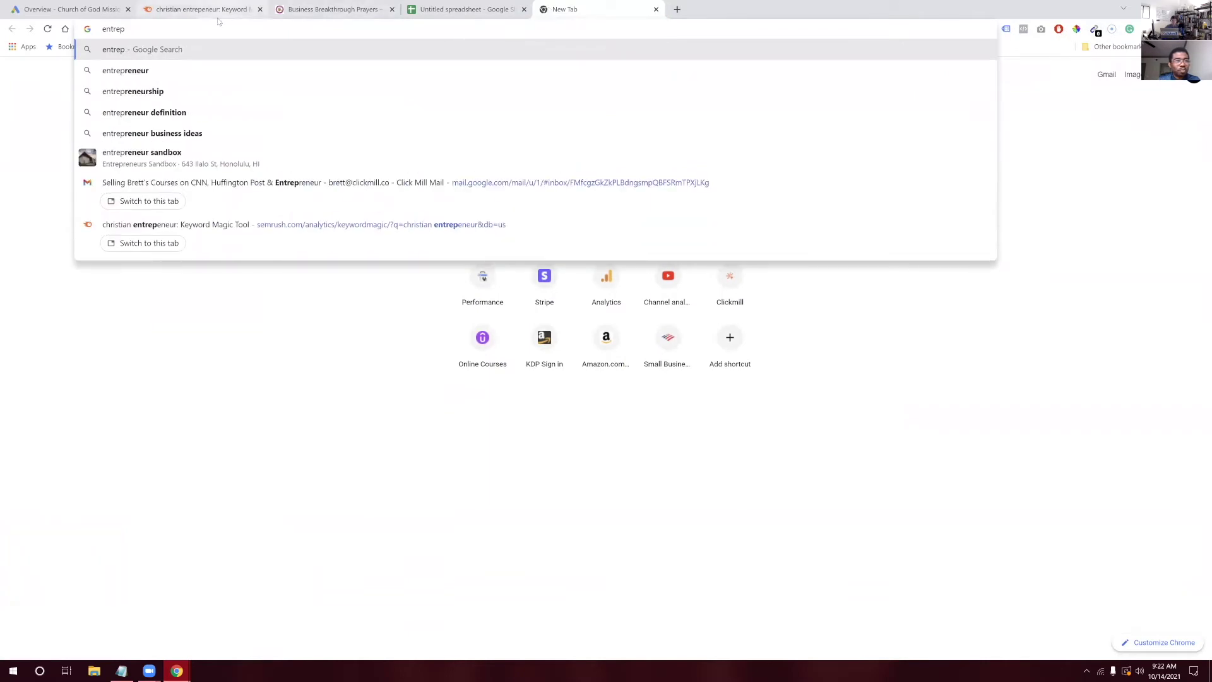
pyautogui.click(201, 10)
pyautogui.write('eur')
pyautogui.press('Return')
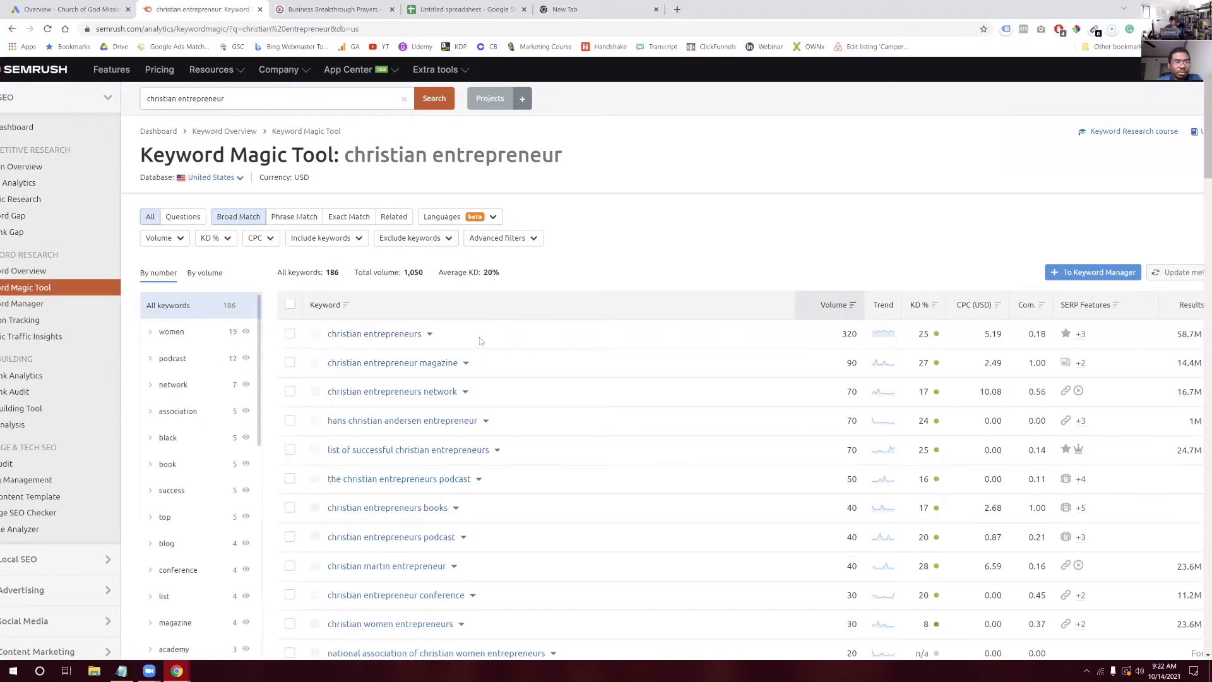
# Examine the listed keywords and view the volume, trend and related keyword details for "christian entrepreneurs"
pyautogui.scroll(-1, 490, 347)
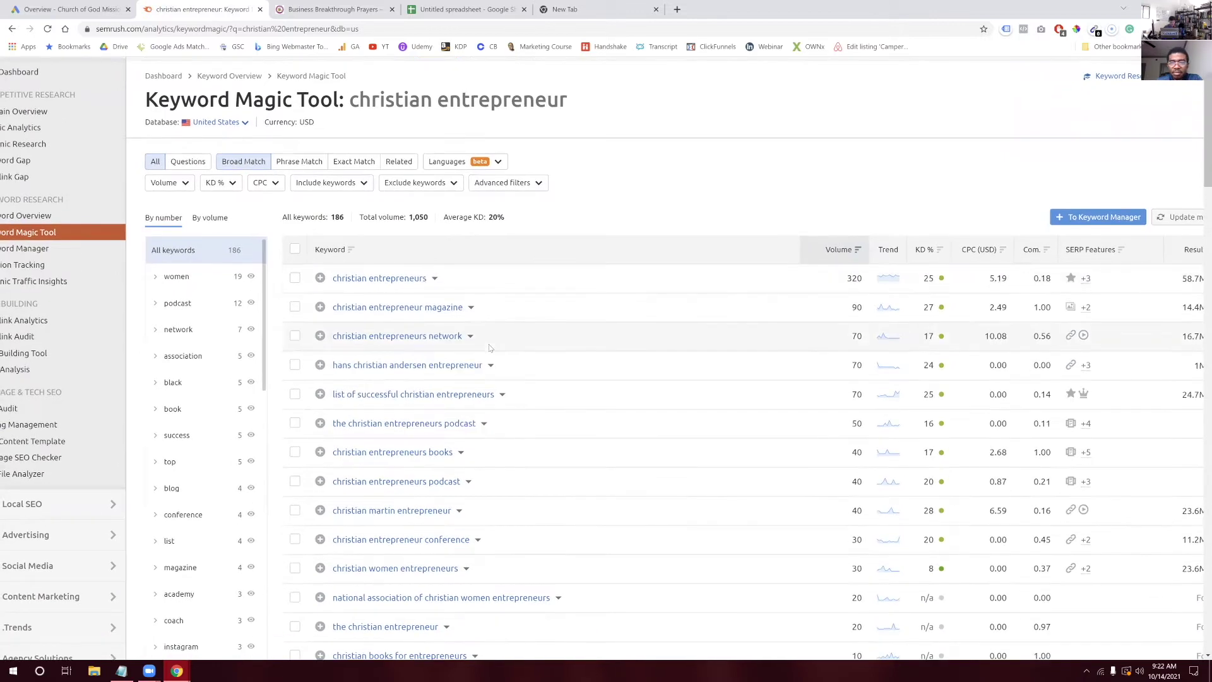
pyautogui.scroll(-1, 490, 347)
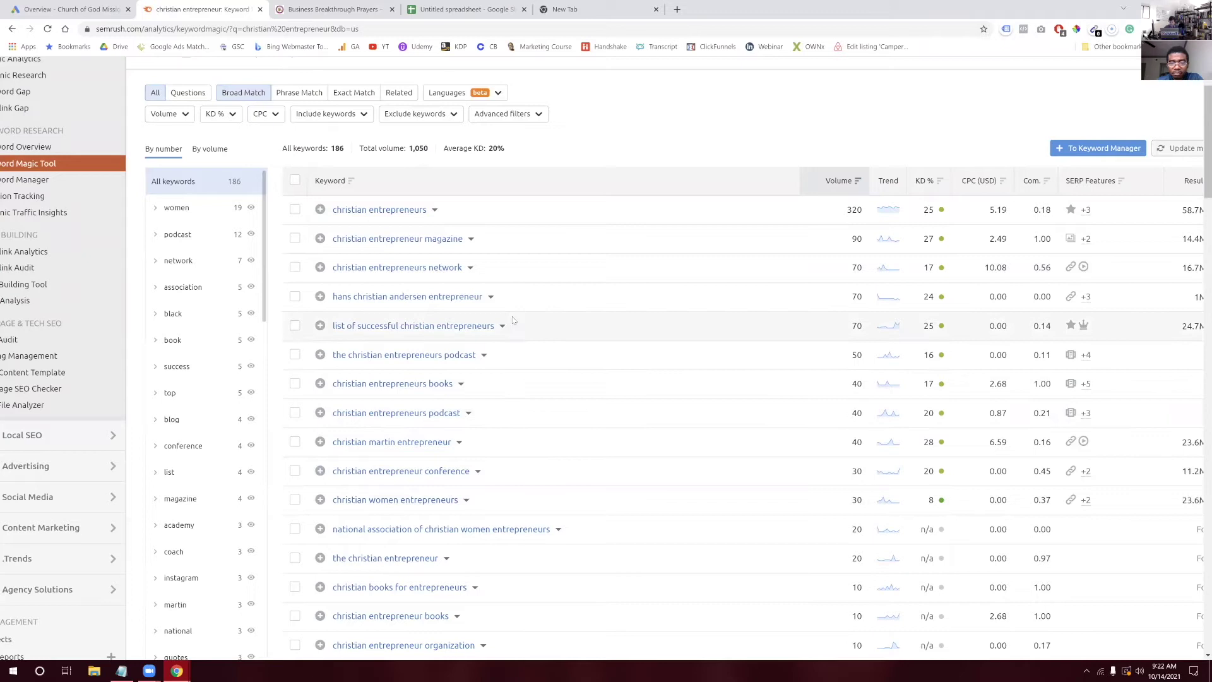
pyautogui.click(434, 210)
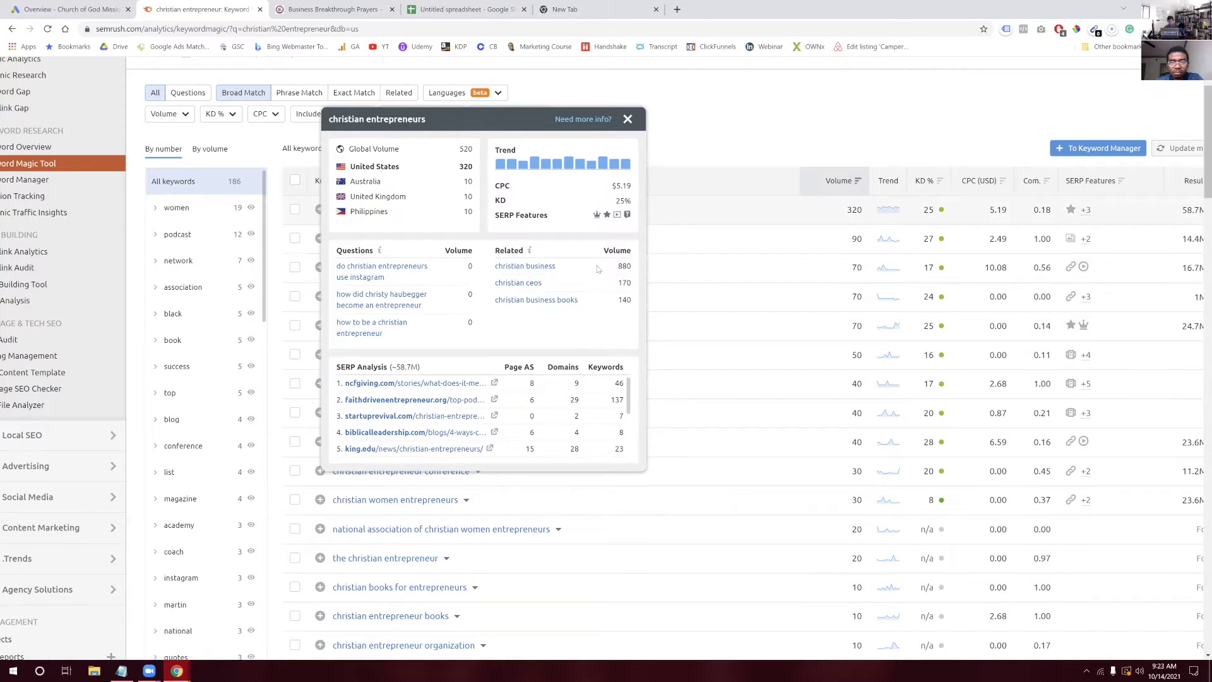
pyautogui.click(627, 120)
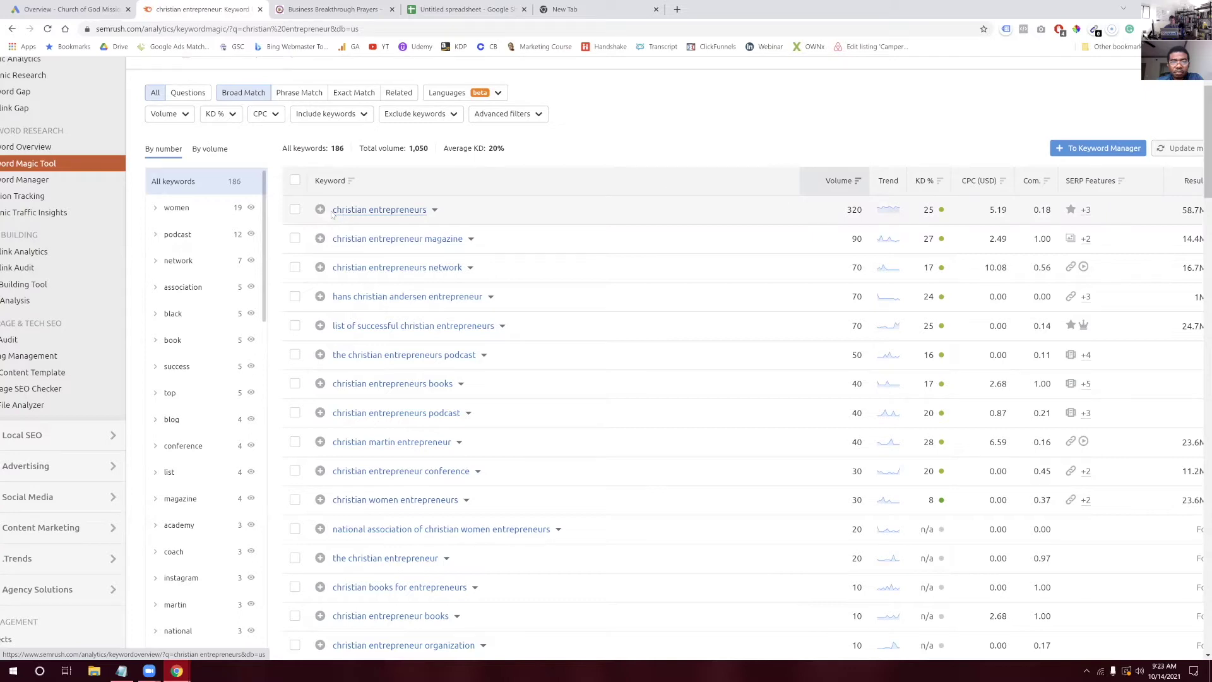
# Copy the keyword "christian entrepreneurs" from Semrush into cell A6 of the spreadsheet
pyautogui.moveTo(331, 211); pyautogui.dragTo(428, 215)
pyautogui.hotkey('ctrl', 'c')
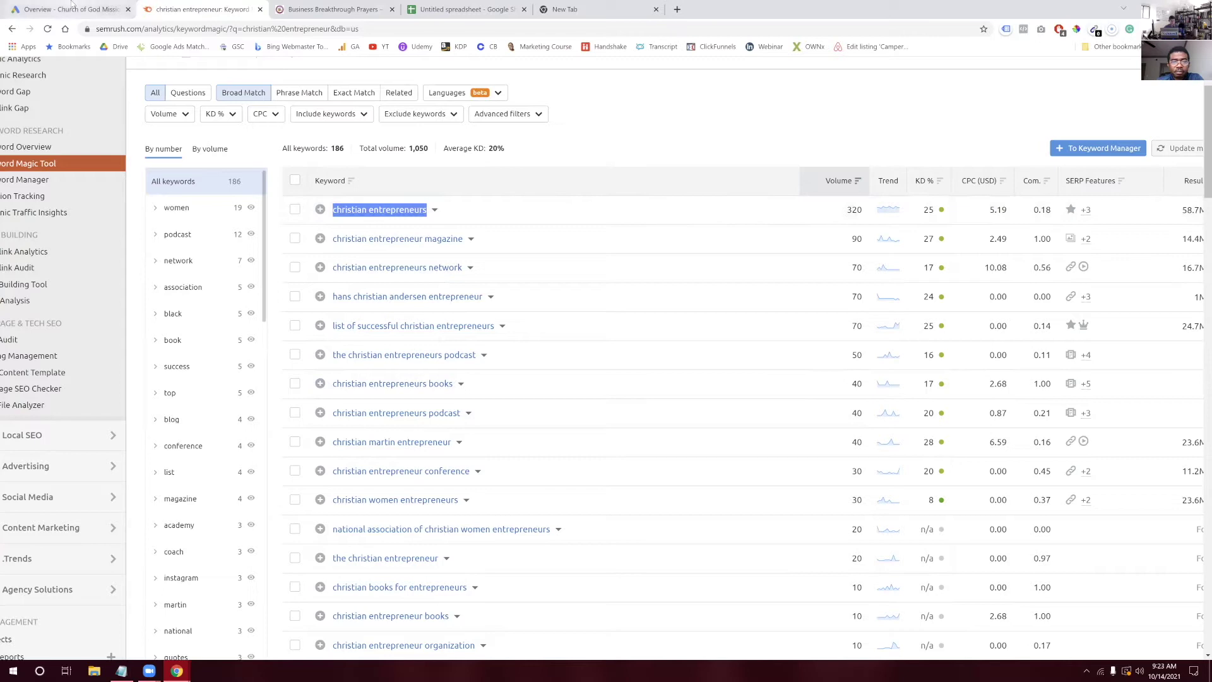
pyautogui.click(448, 9)
pyautogui.hotkey('ctrl', 'v')
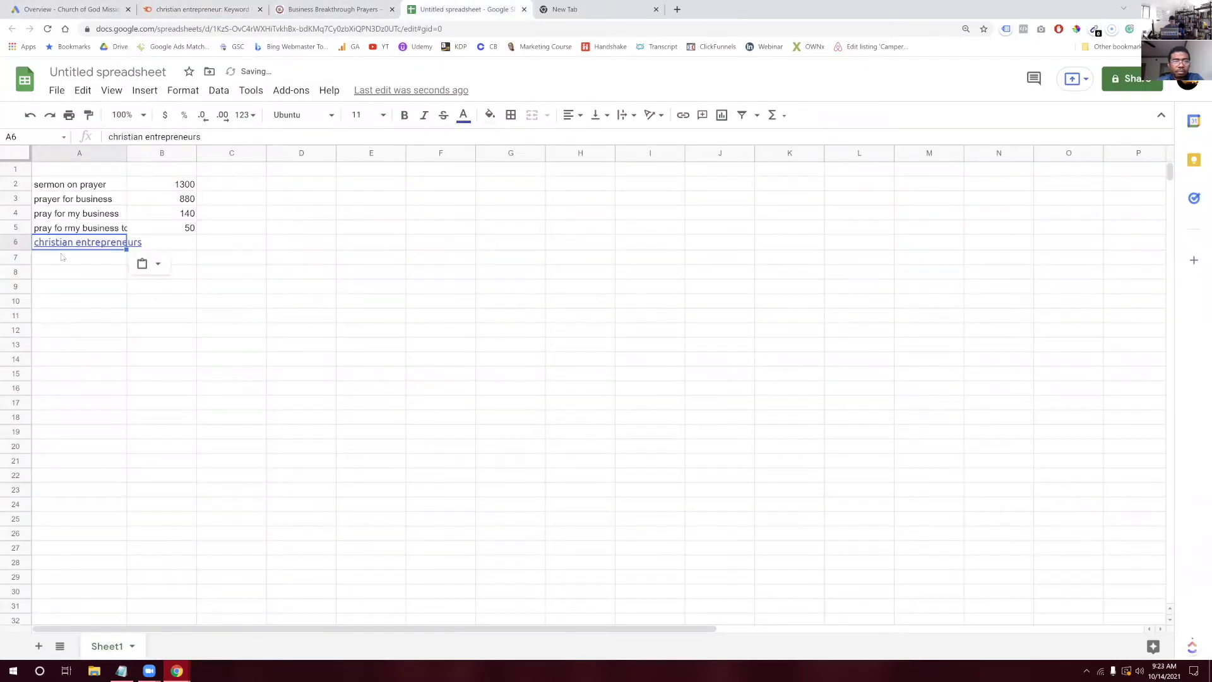
# Record the search volume 320 in cell B6 and review the volumes collected in column B
pyautogui.rightClick(177, 246)
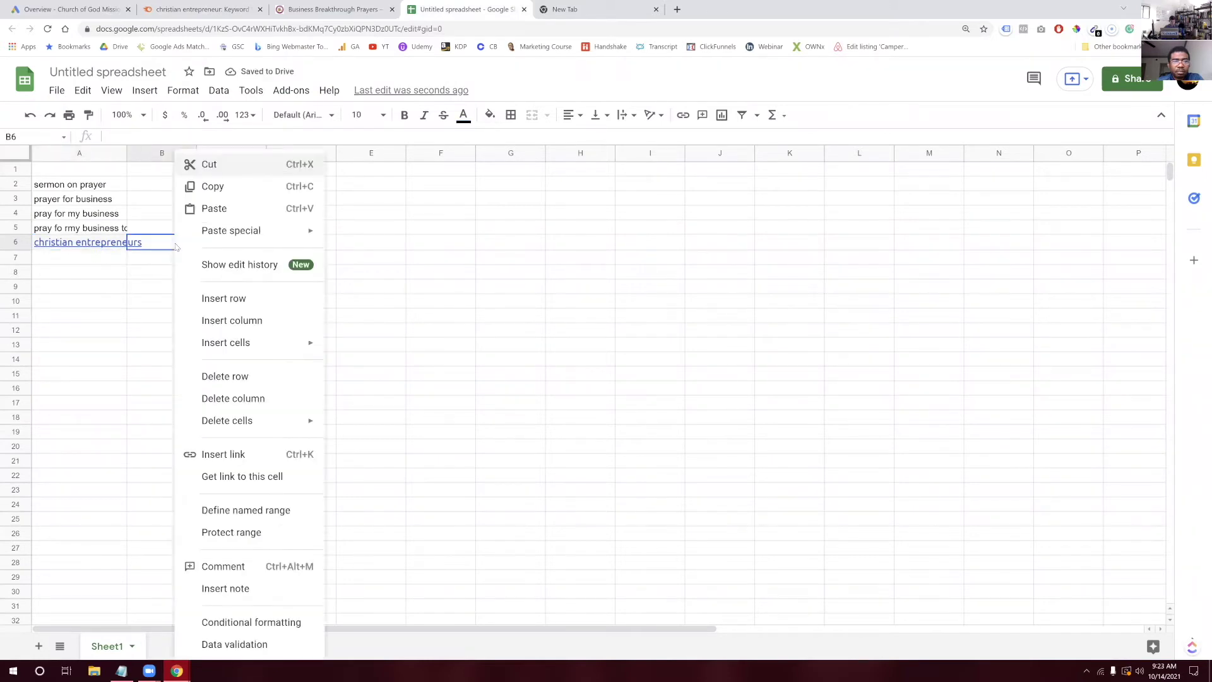
pyautogui.click(158, 249)
pyautogui.write('32')
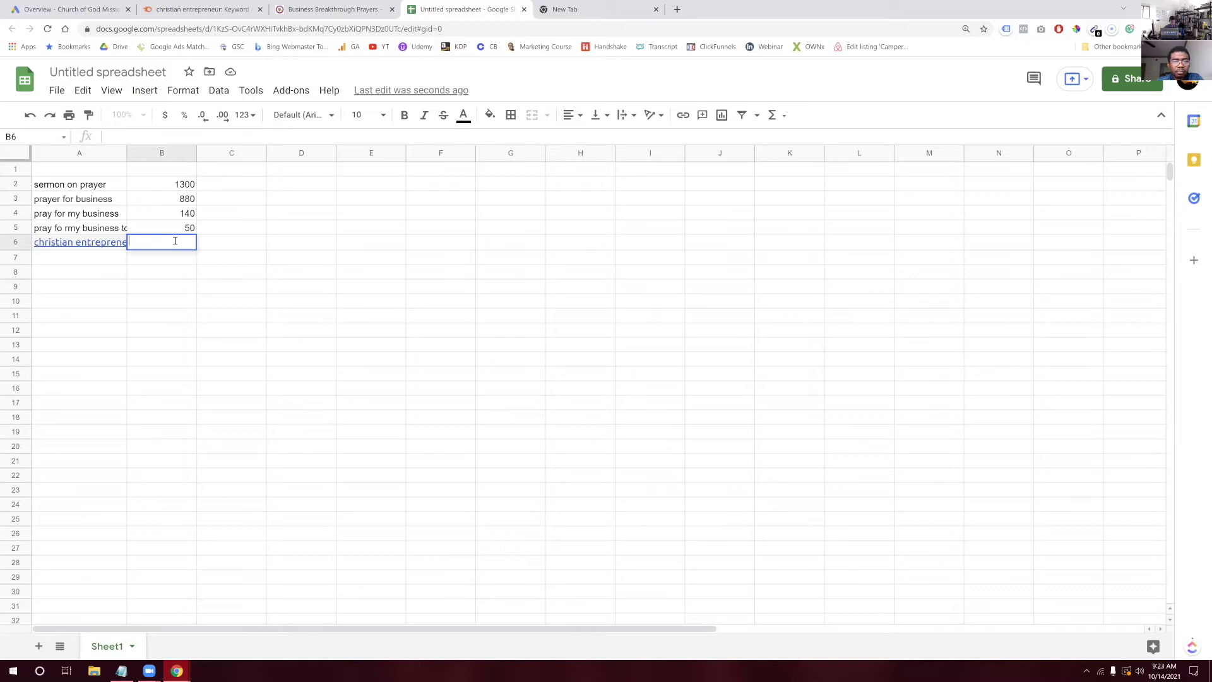
pyautogui.write('0')
pyautogui.click(253, 247)
pyautogui.click(98, 262)
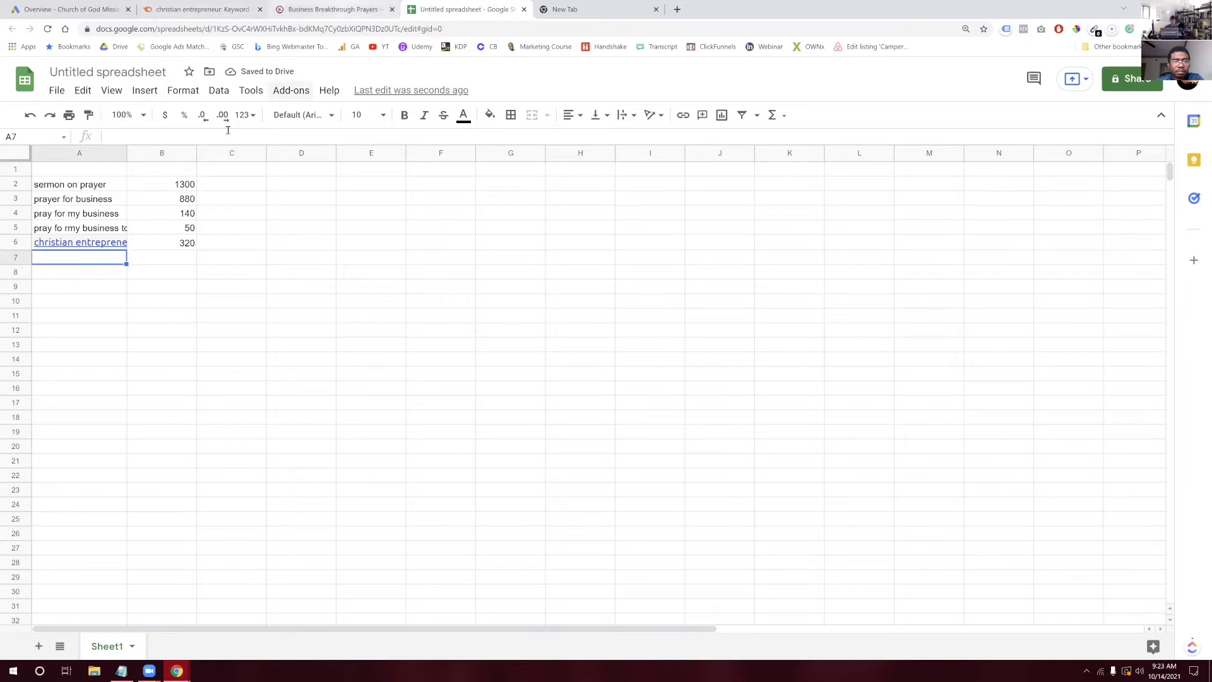
pyautogui.moveTo(187, 187); pyautogui.dragTo(188, 249)
pyautogui.click(223, 245)
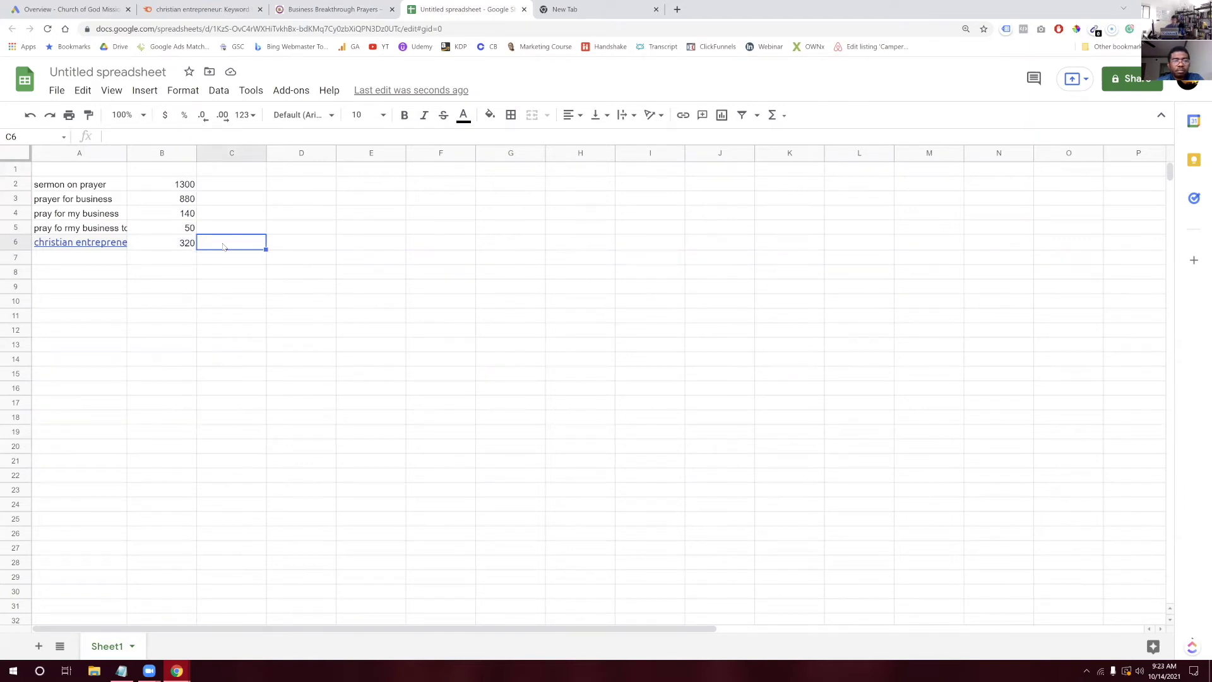
# Switch to the church website, look over the Business Breakthrough Prayers page and open the Messages page
pyautogui.click(330, 10)
pyautogui.click(238, 13)
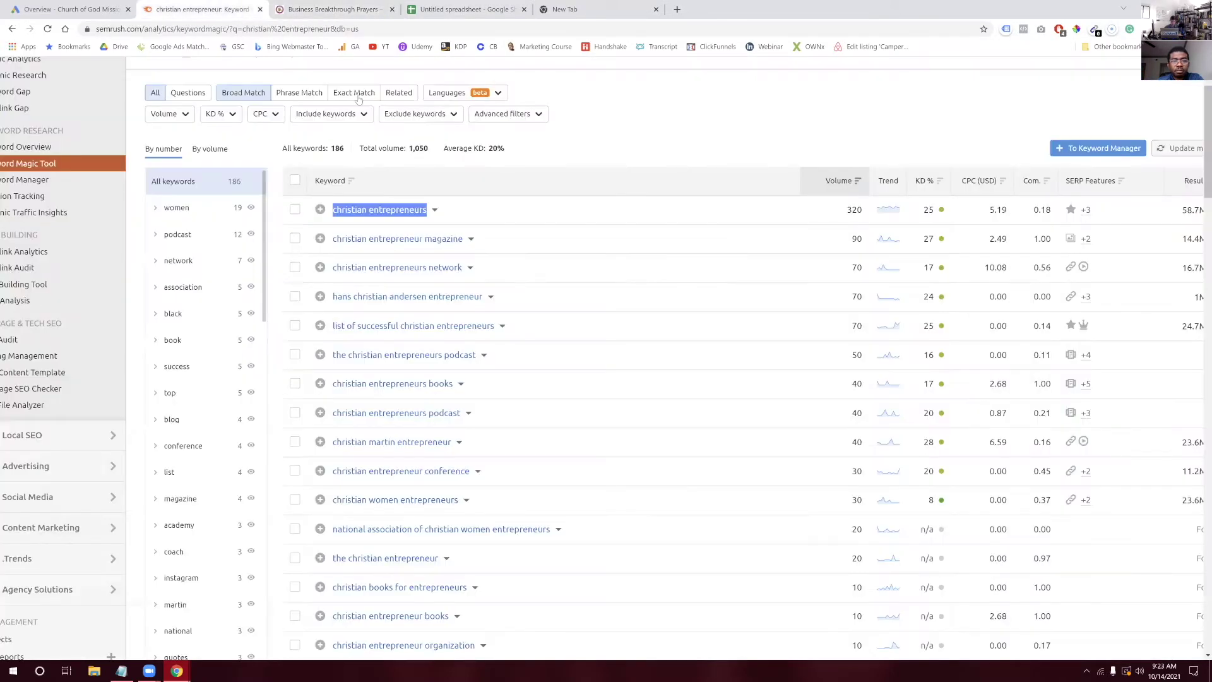
pyautogui.click(333, 10)
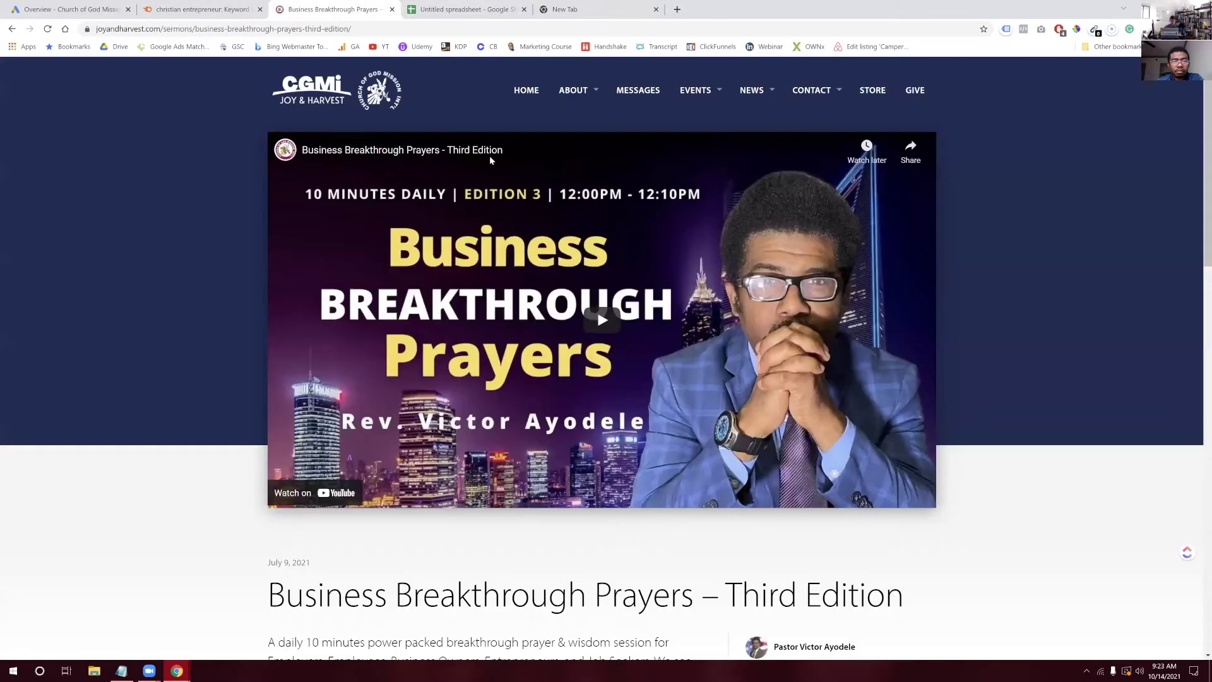
pyautogui.scroll(-4, 457, 243)
pyautogui.scroll(4, 458, 243)
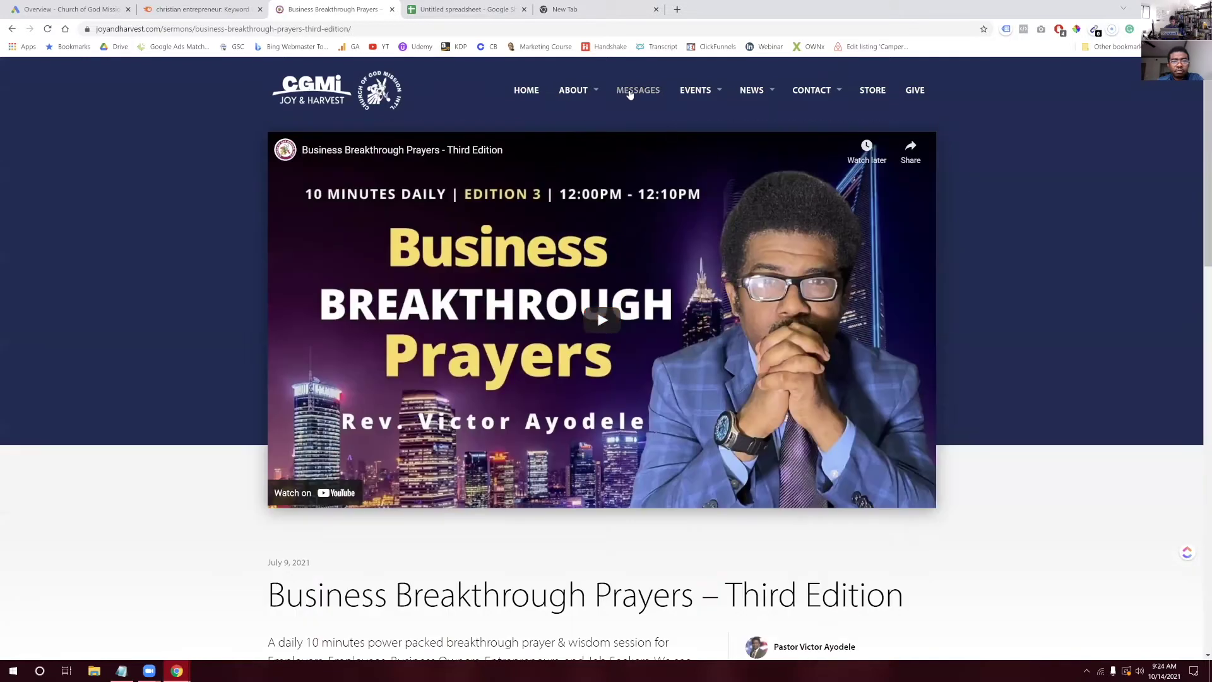
pyautogui.click(631, 93)
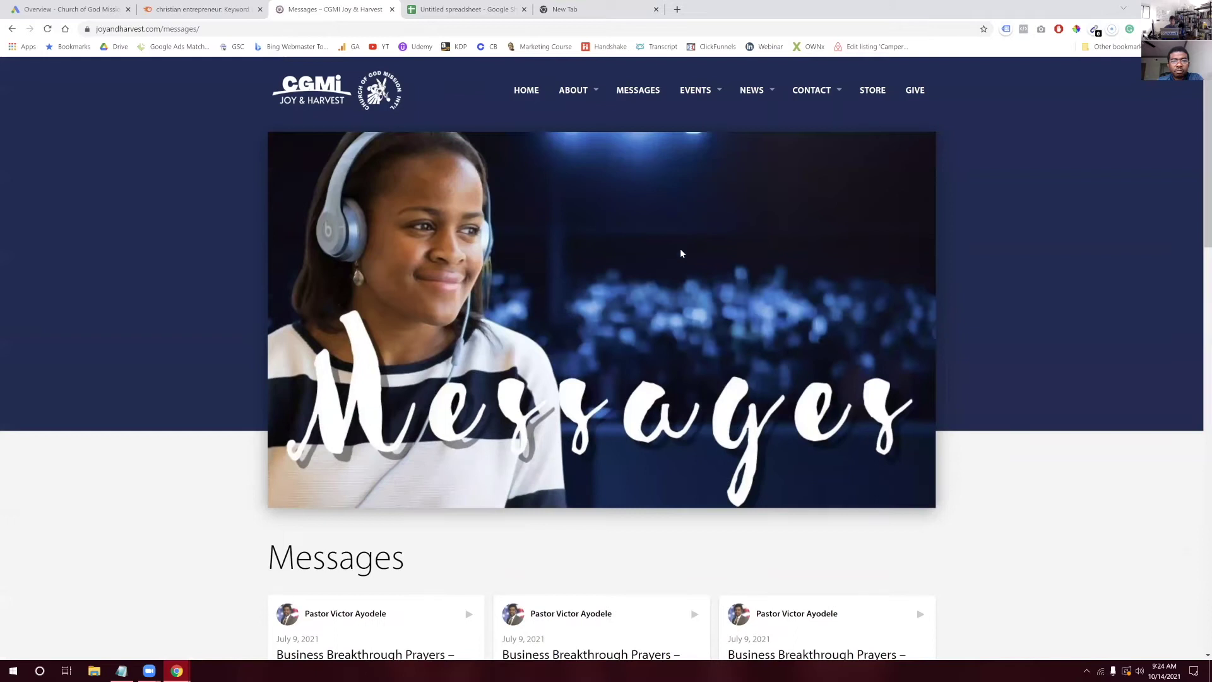
# Browse the church's listed messages, open the "Cure for Crises" message and read its description
pyautogui.scroll(-12, 680, 250)
pyautogui.scroll(-3, 681, 254)
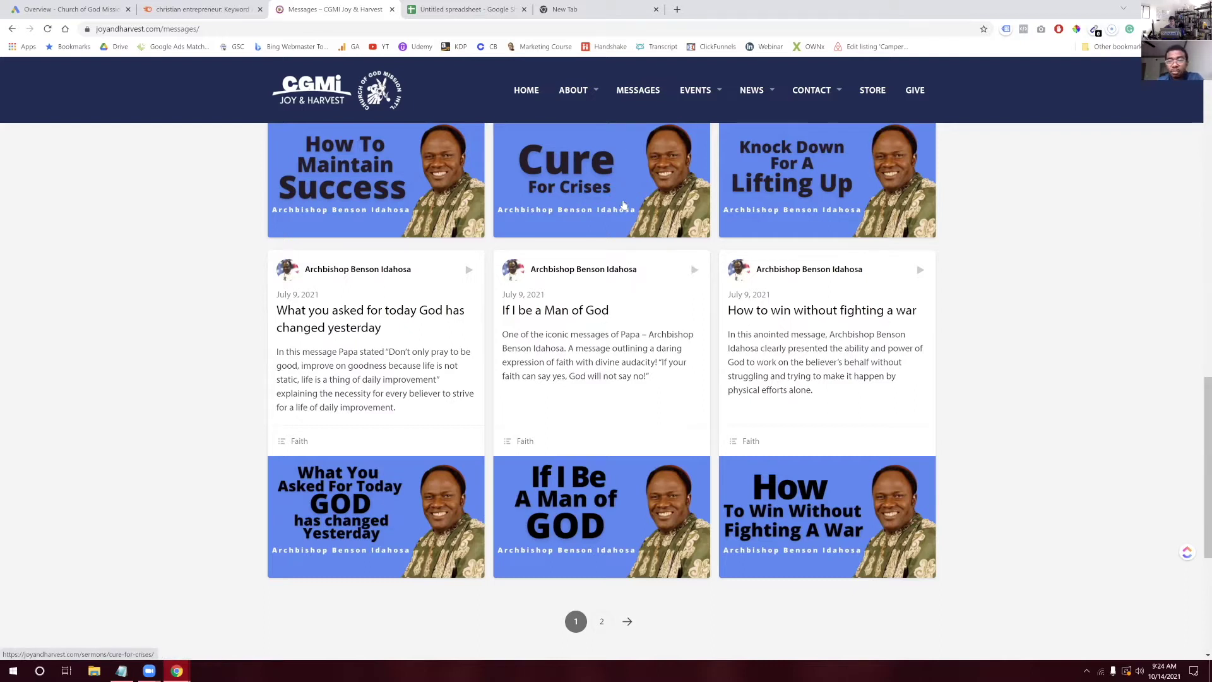
pyautogui.scroll(-1, 608, 310)
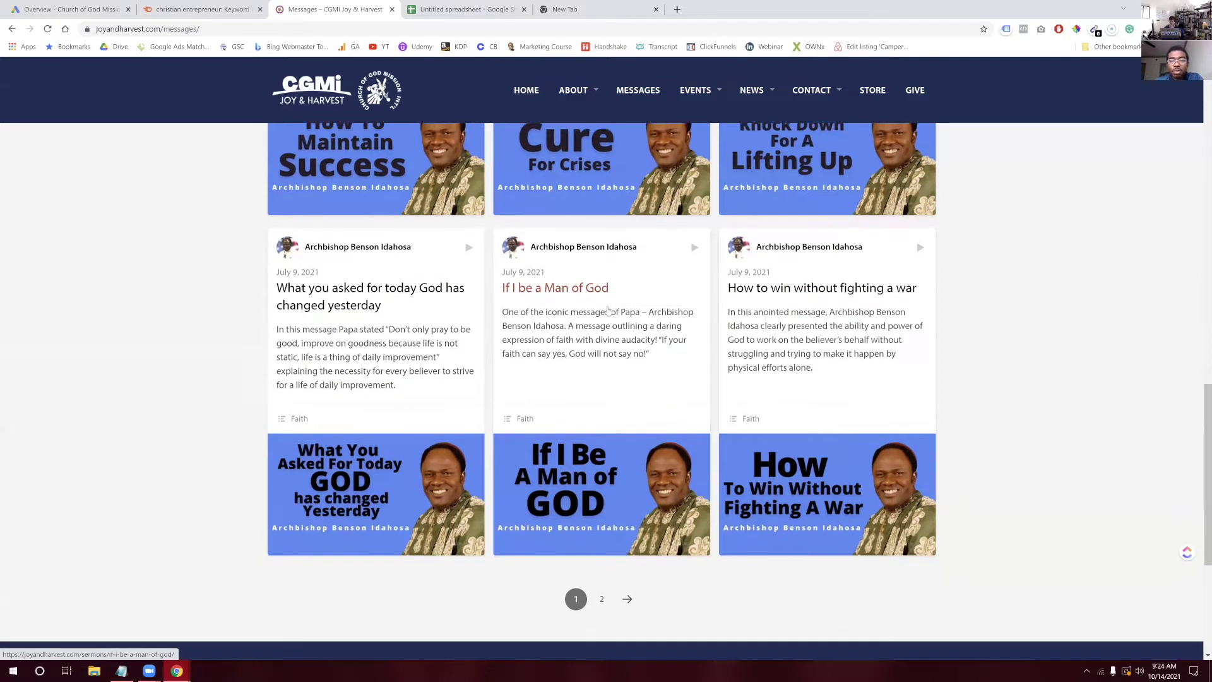
pyautogui.scroll(1, 608, 311)
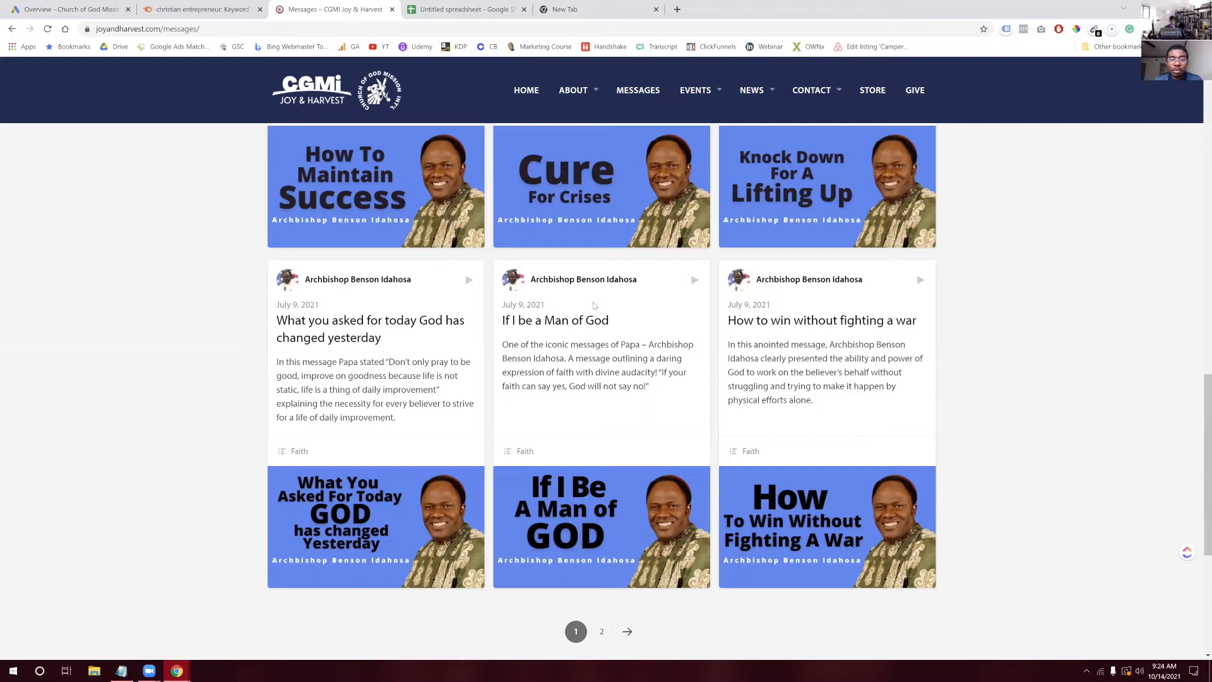
pyautogui.click(584, 186)
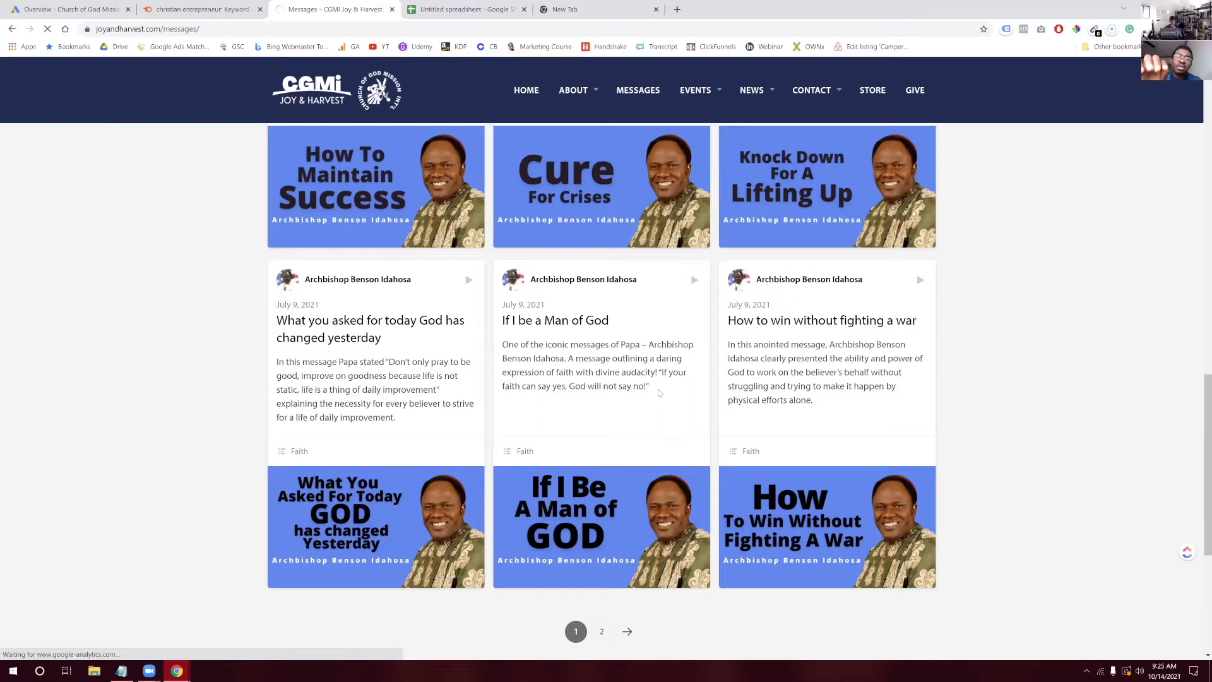
pyautogui.scroll(-6, 659, 465)
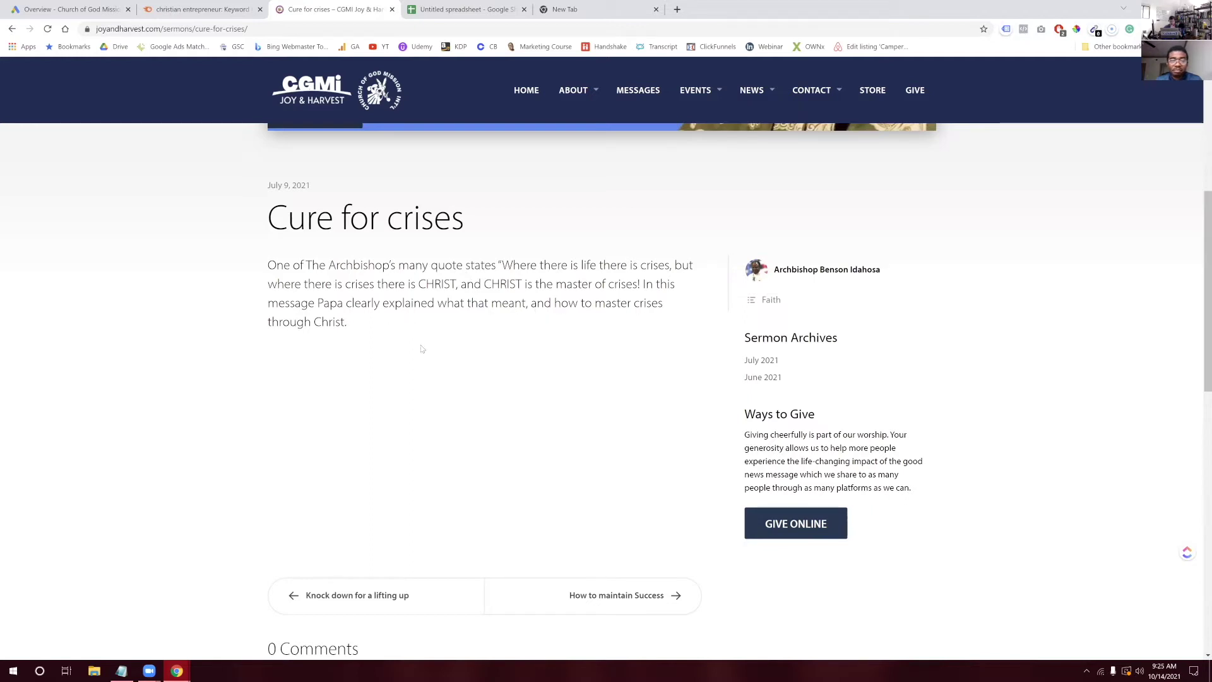
# Return to Semrush, search the Keyword Magic Tool for "sermon on crisis", and examine the listed keywords' volume and difficulty
pyautogui.click(190, 11)
pyautogui.scroll(2, 363, 114)
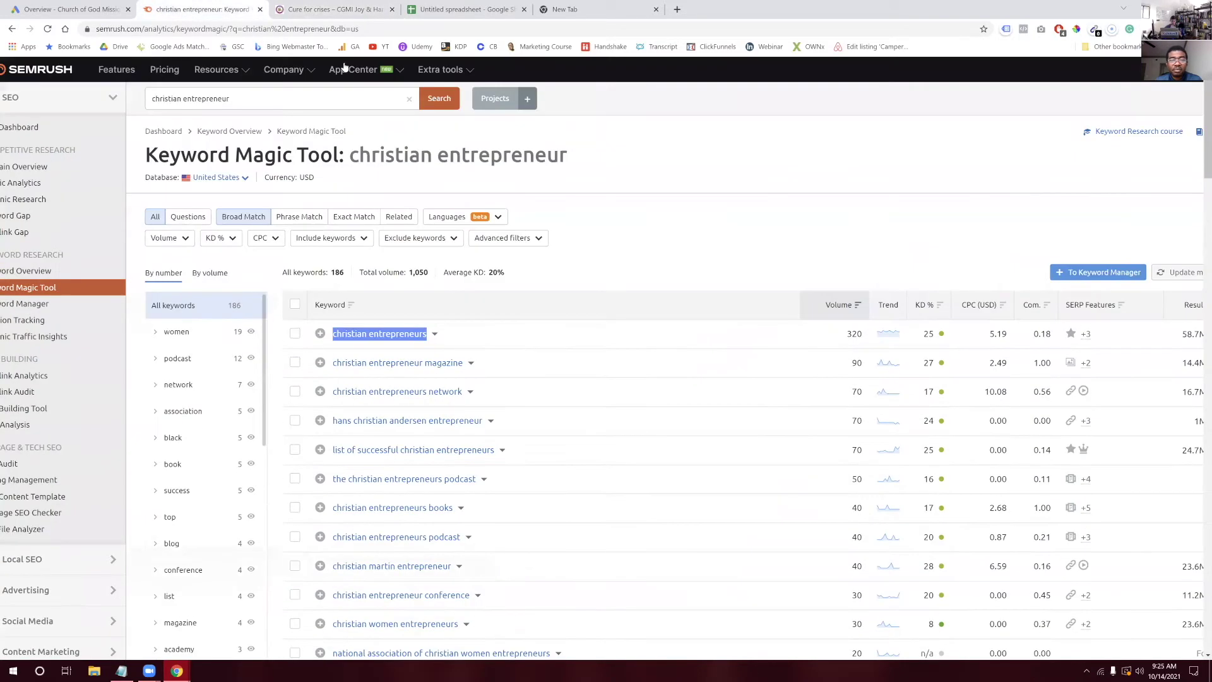
pyautogui.click(309, 92)
pyautogui.write('sermo')
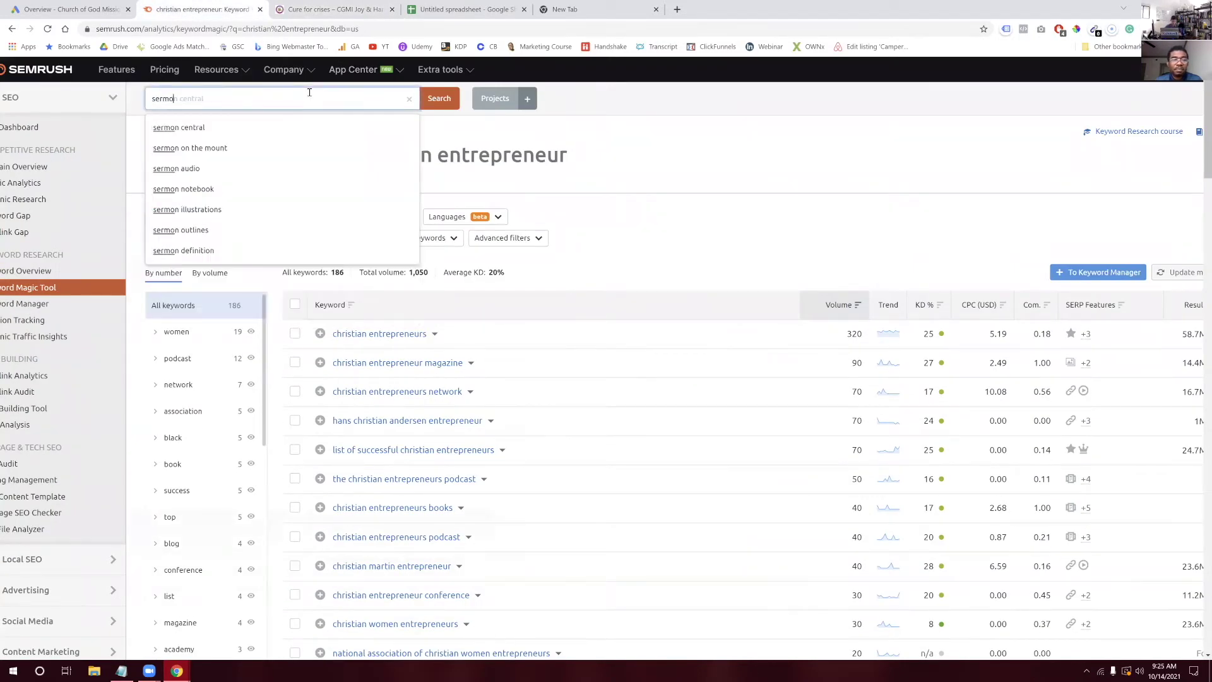
pyautogui.write('n on cri')
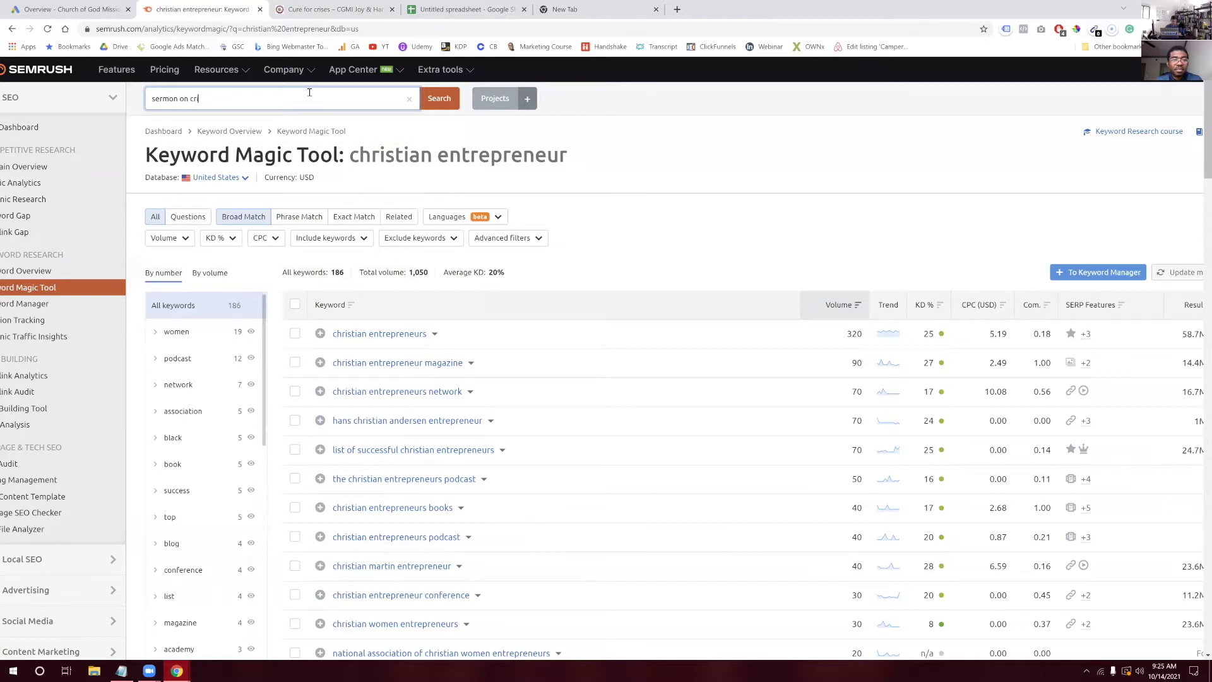
pyautogui.write('sis')
pyautogui.press('Return')
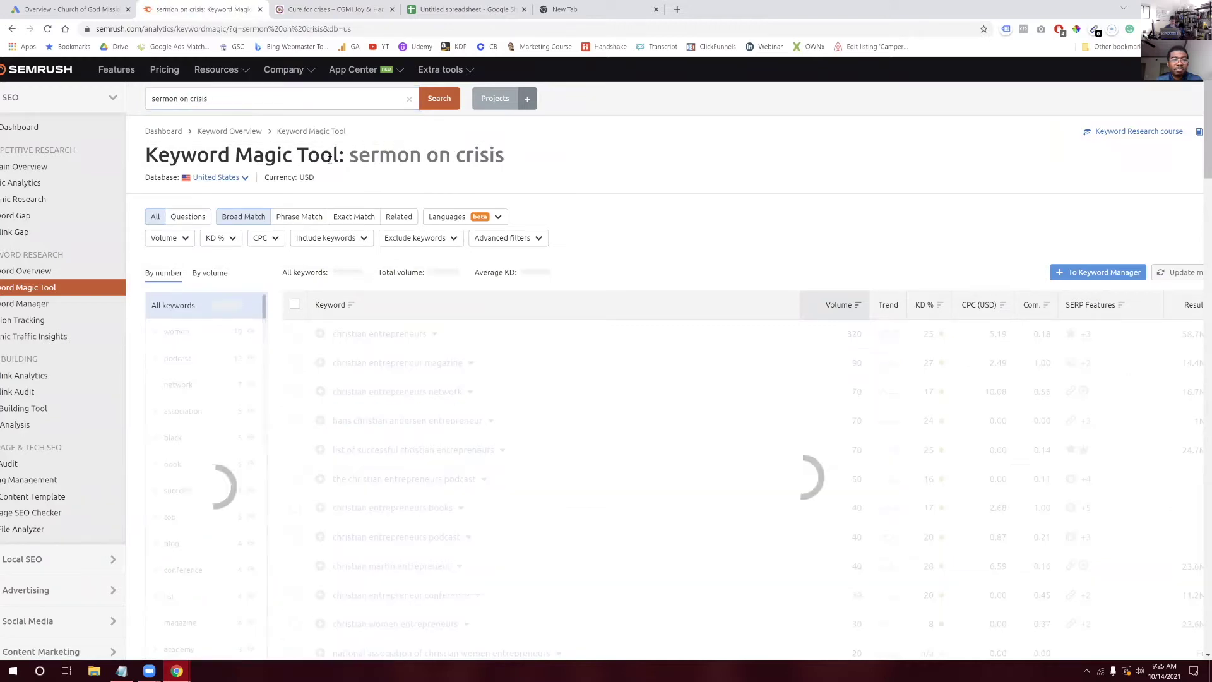
pyautogui.scroll(-1, 452, 248)
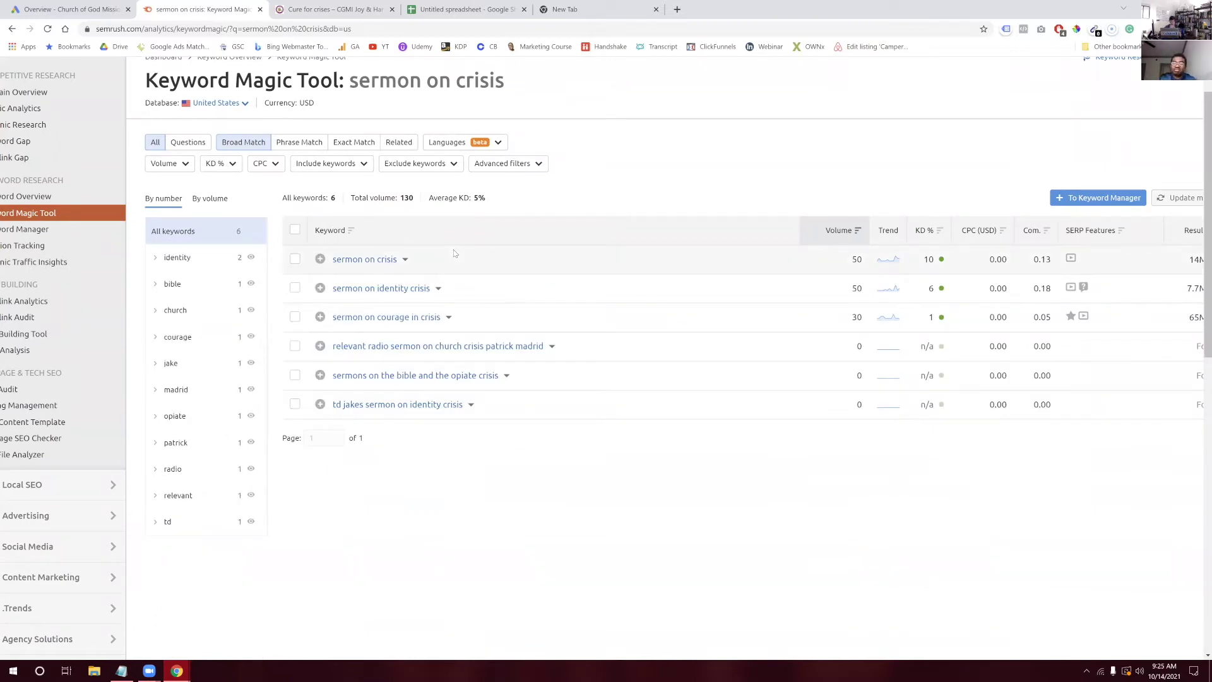
pyautogui.moveTo(940, 269)
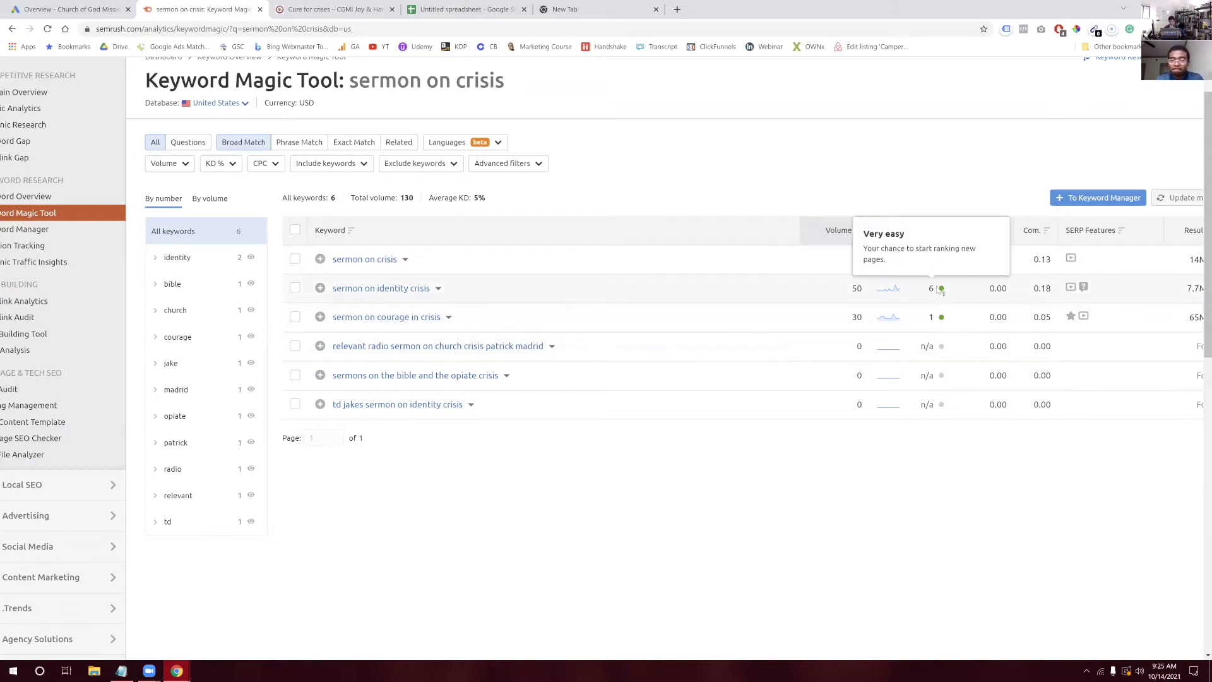
pyautogui.scroll(2, 317, 119)
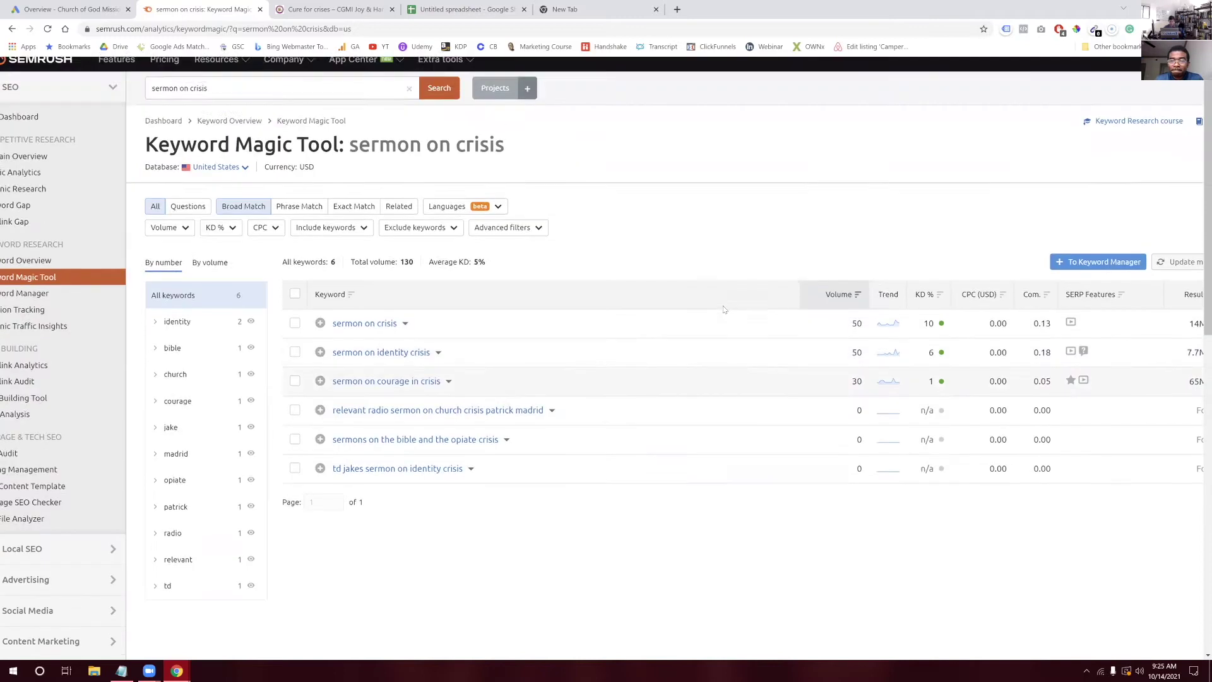
# Search the Keyword Magic Tool for "benson idahosa" and check the top keyword's volume by country and related terms
pyautogui.moveTo(261, 98); pyautogui.dragTo(146, 98)
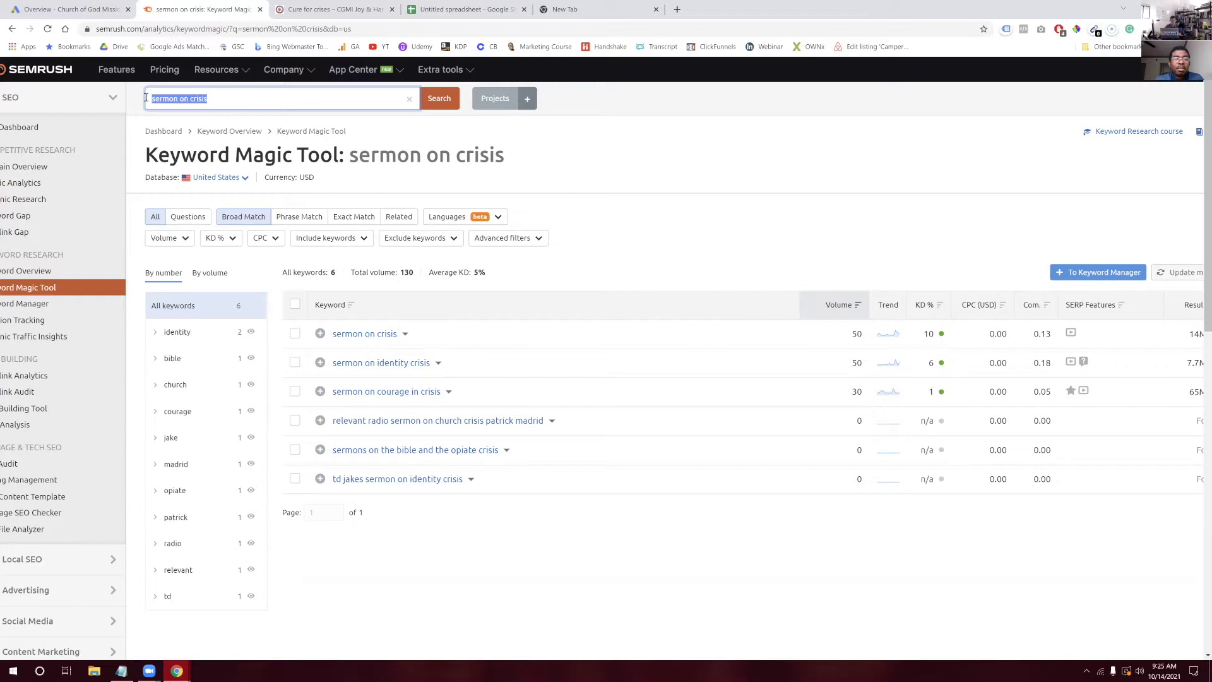
pyautogui.write('benson')
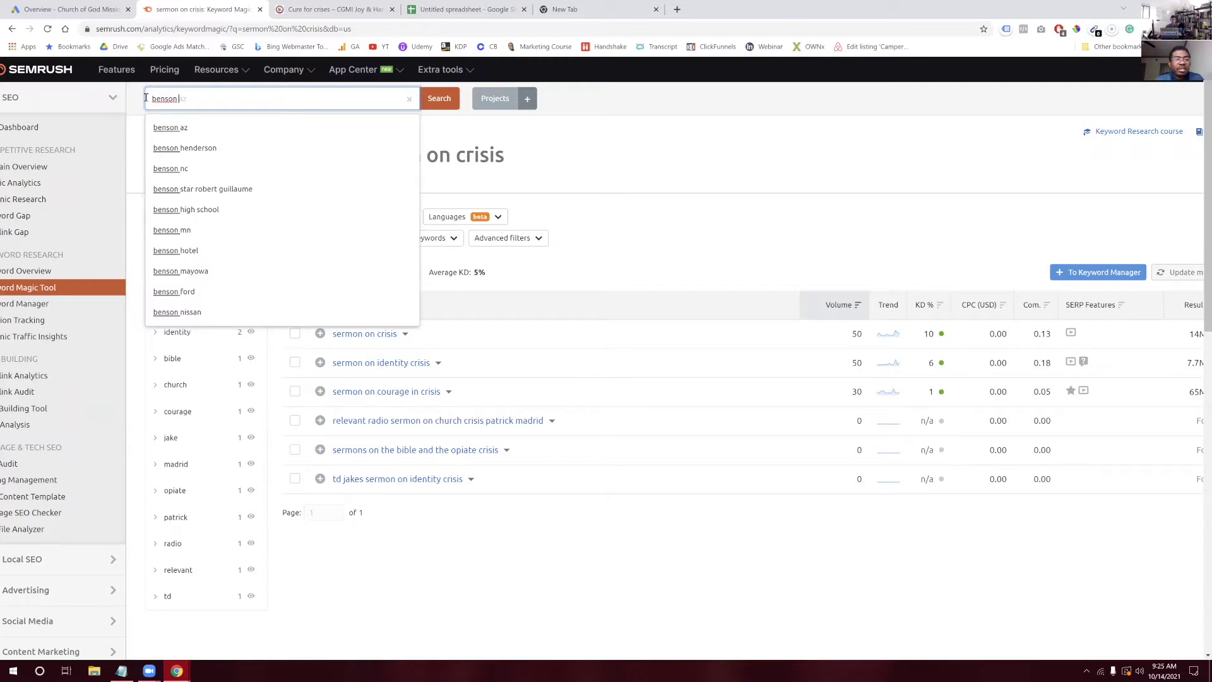
pyautogui.write(' idah')
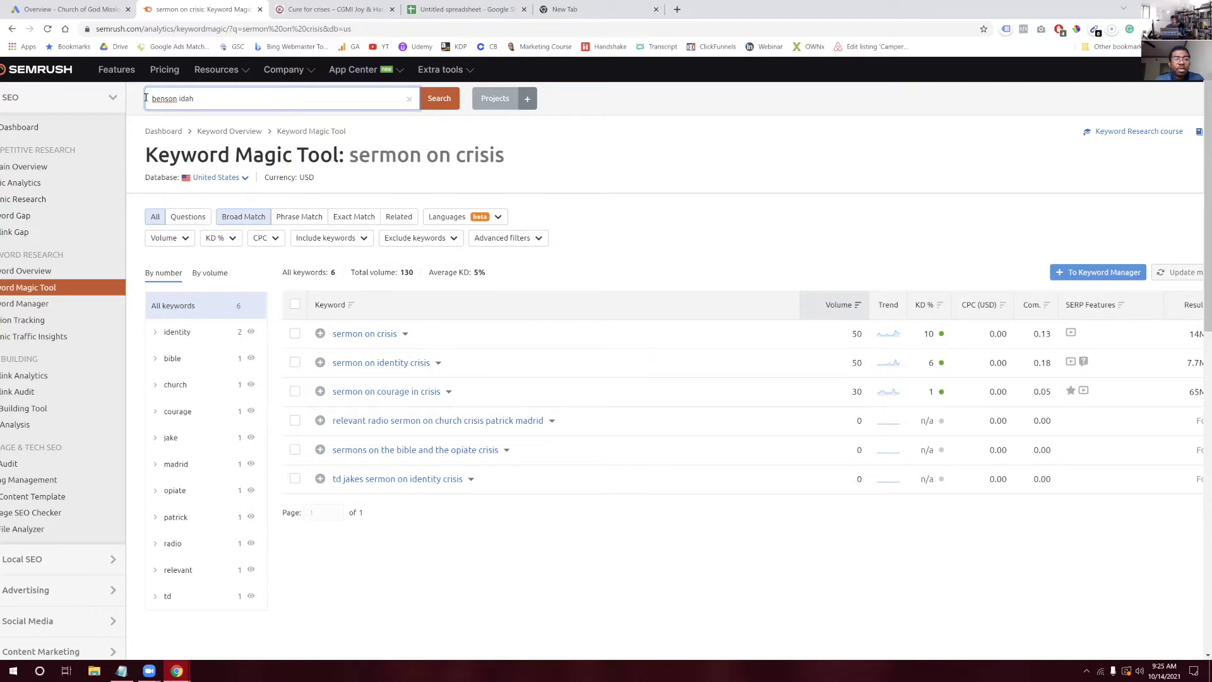
pyautogui.write('osa')
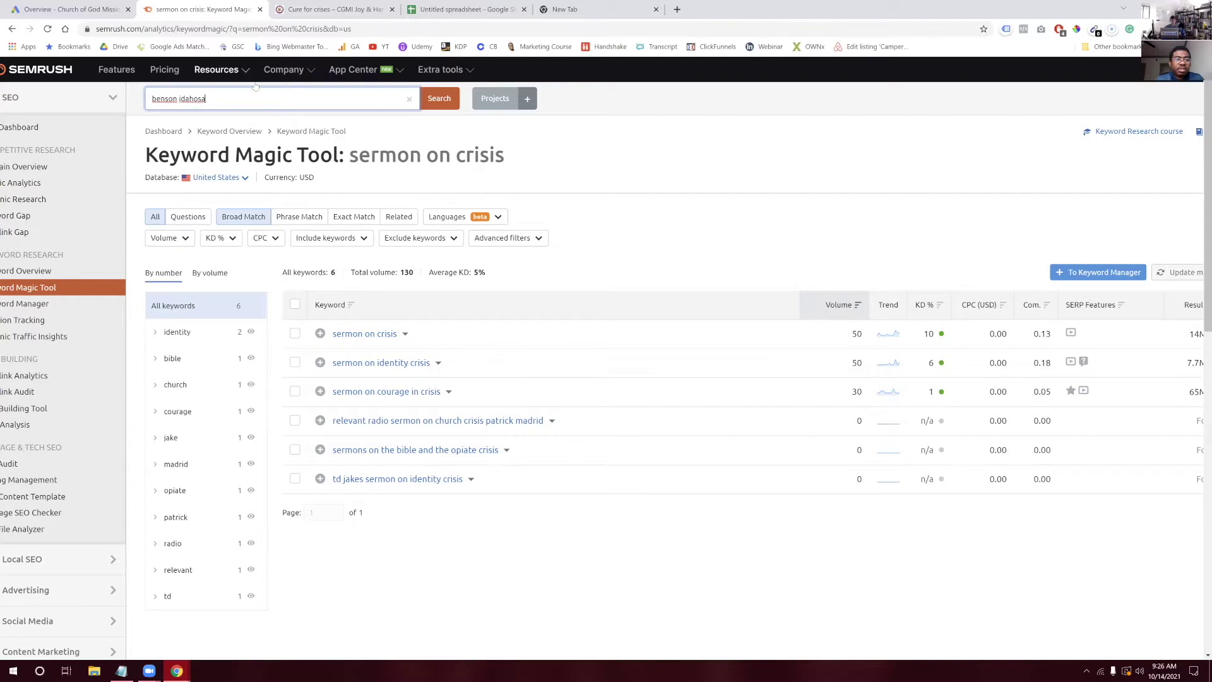
pyautogui.click(438, 103)
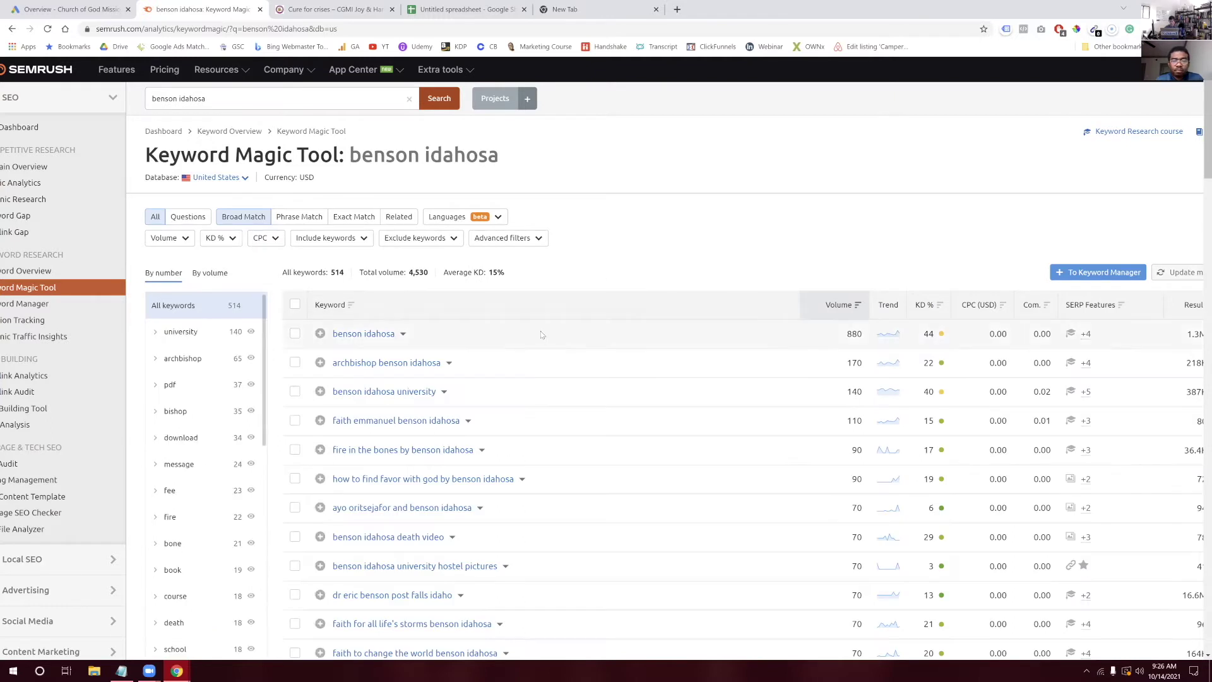
pyautogui.scroll(-2, 603, 333)
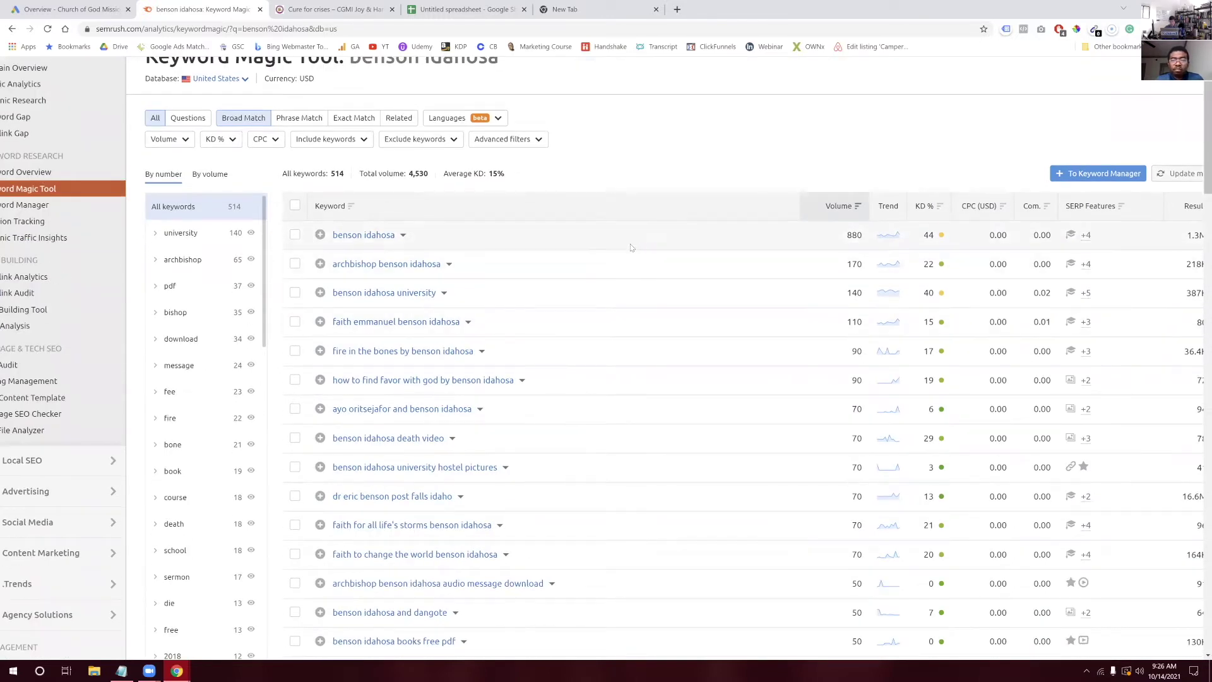
pyautogui.click(404, 235)
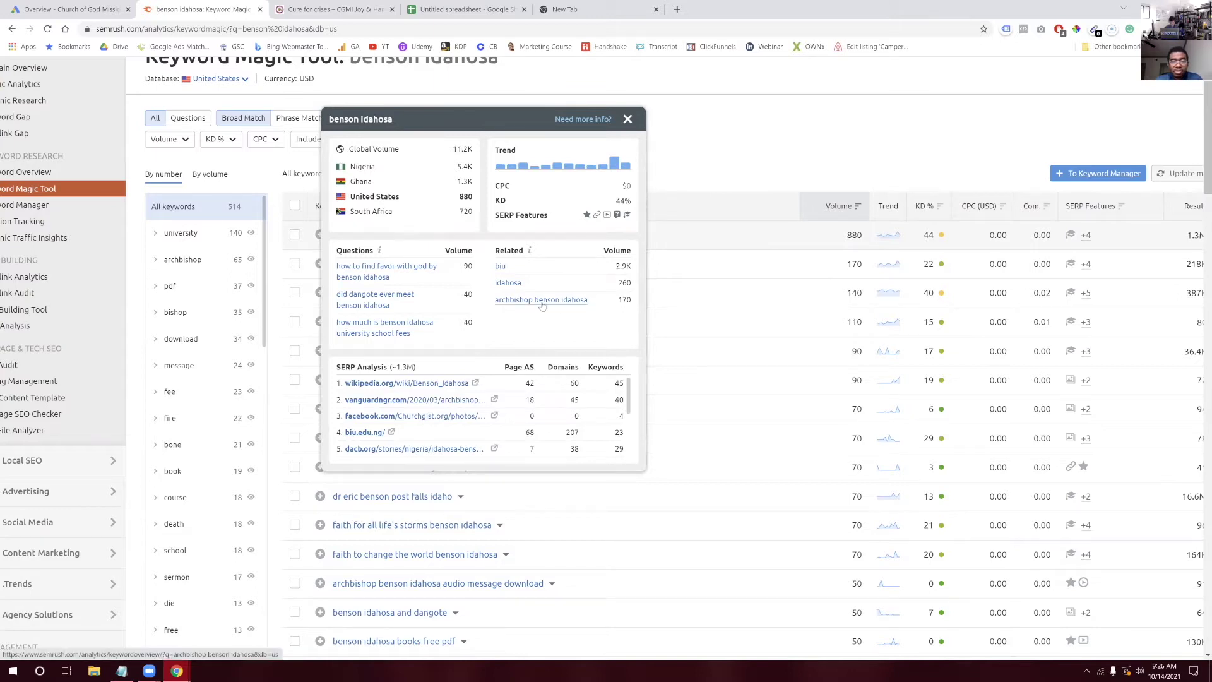
pyautogui.click(625, 95)
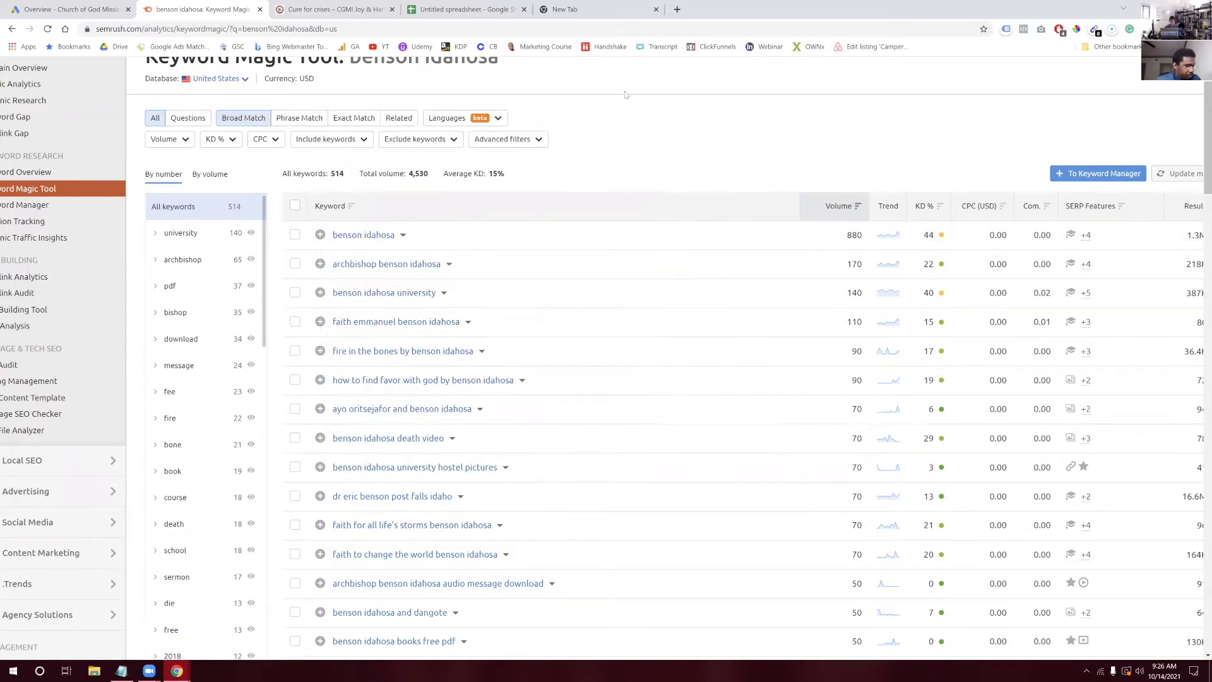
# Close the unused new tab and copy the keyword "benson idahosa" from the Semrush results into cell A7 of the spreadsheet
pyautogui.click(606, 9)
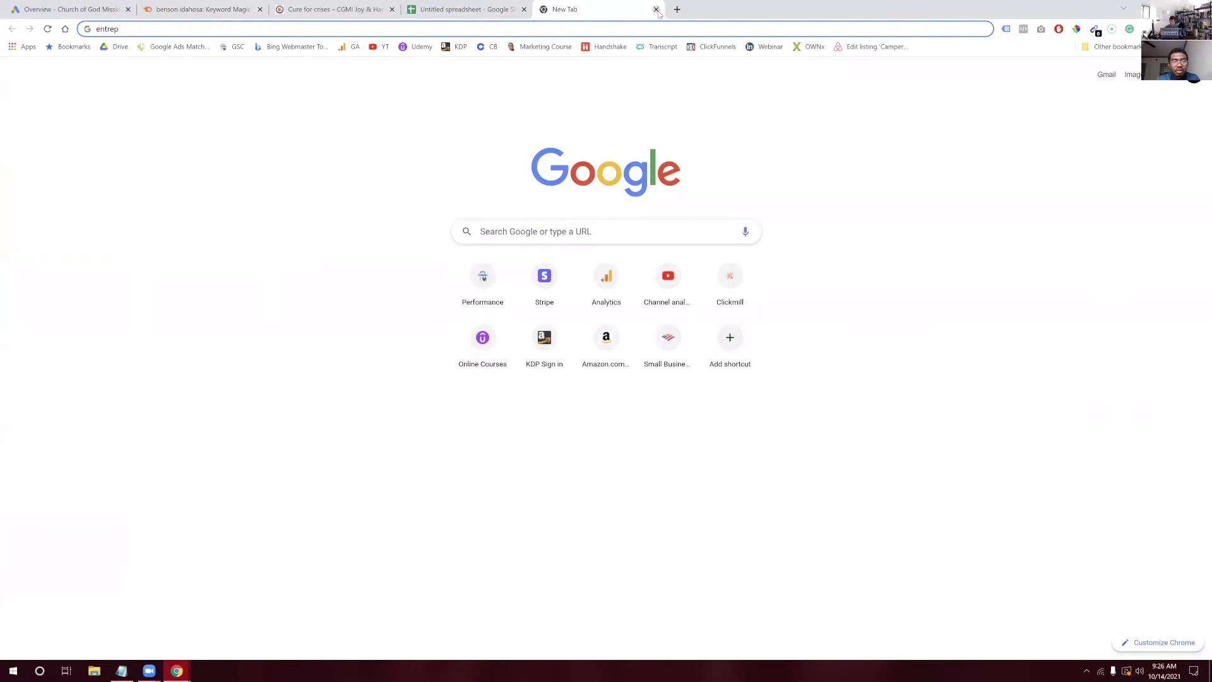
pyautogui.click(656, 9)
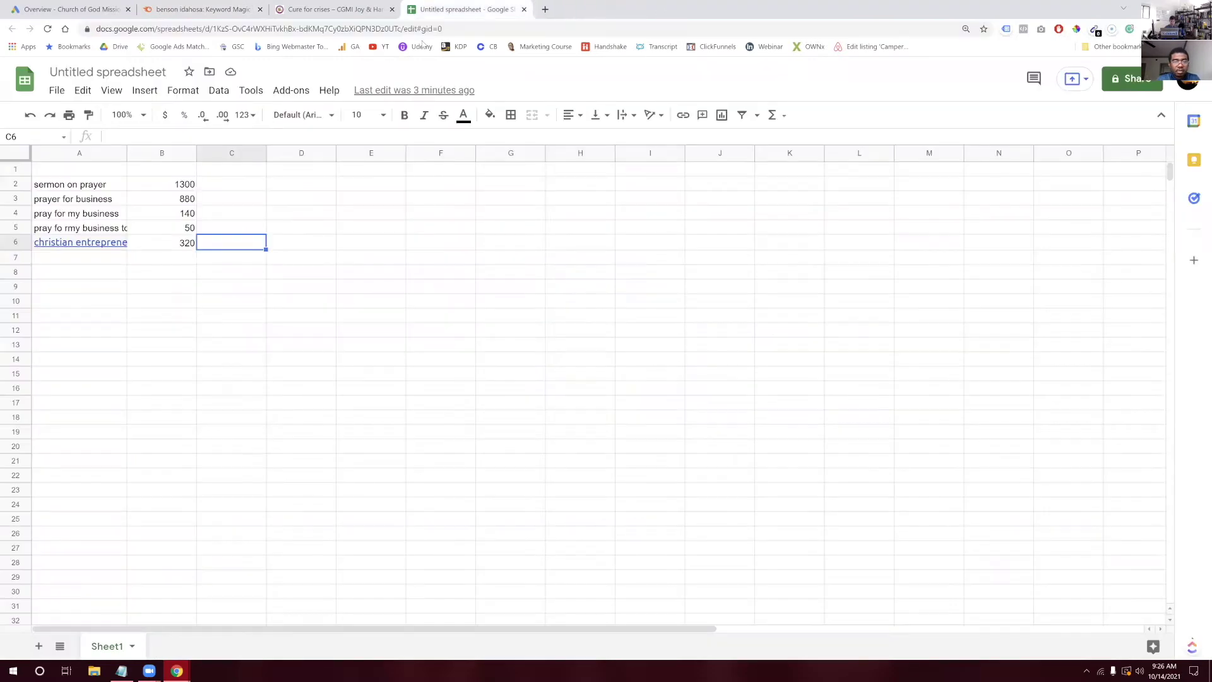
pyautogui.click(158, 8)
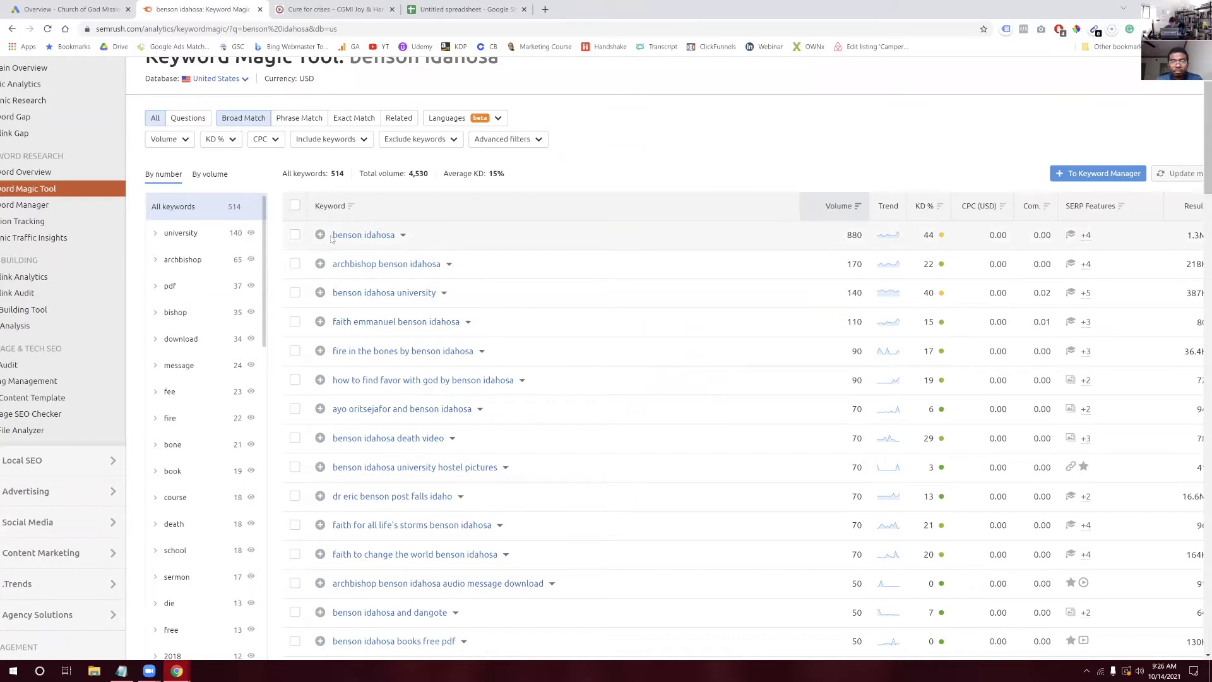
pyautogui.moveTo(332, 238); pyautogui.dragTo(394, 235)
pyautogui.rightClick(378, 234)
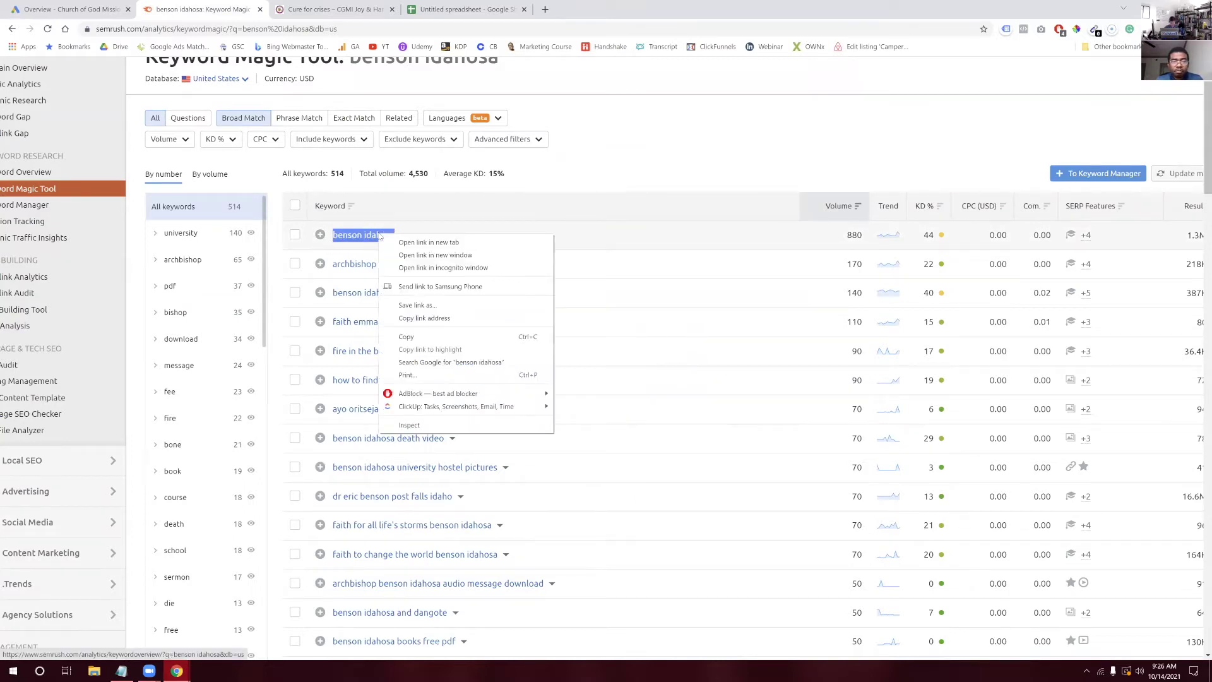
pyautogui.click(494, 337)
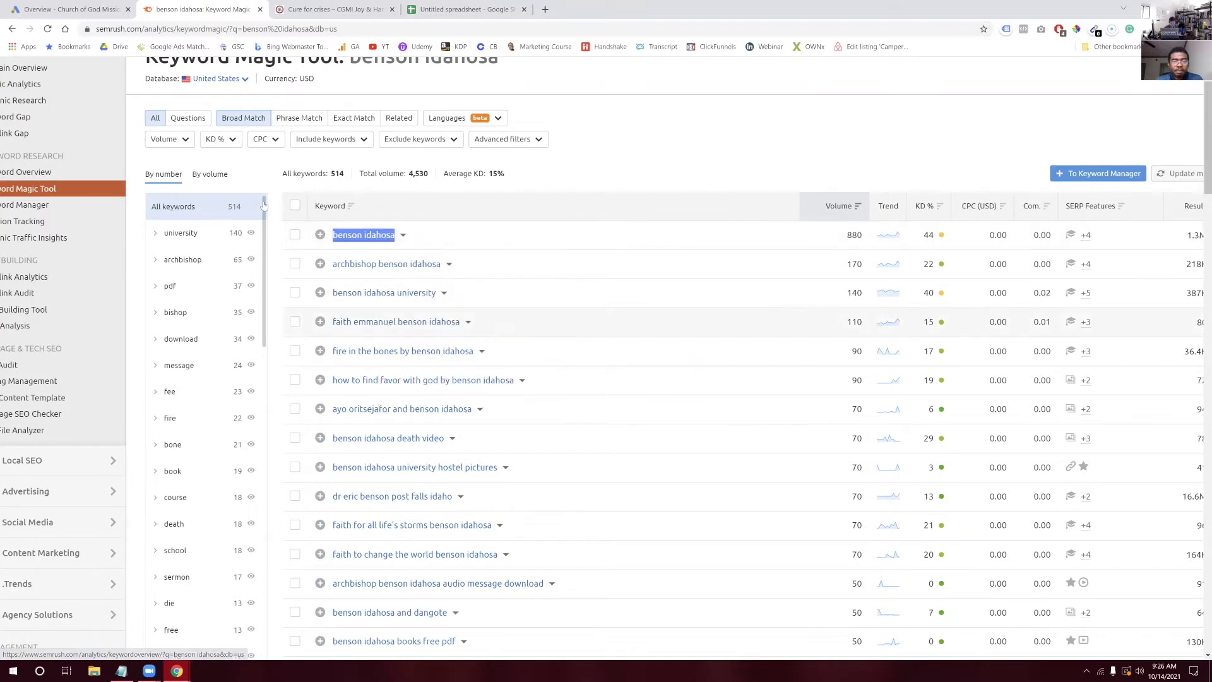
pyautogui.click(467, 9)
pyautogui.click(61, 257)
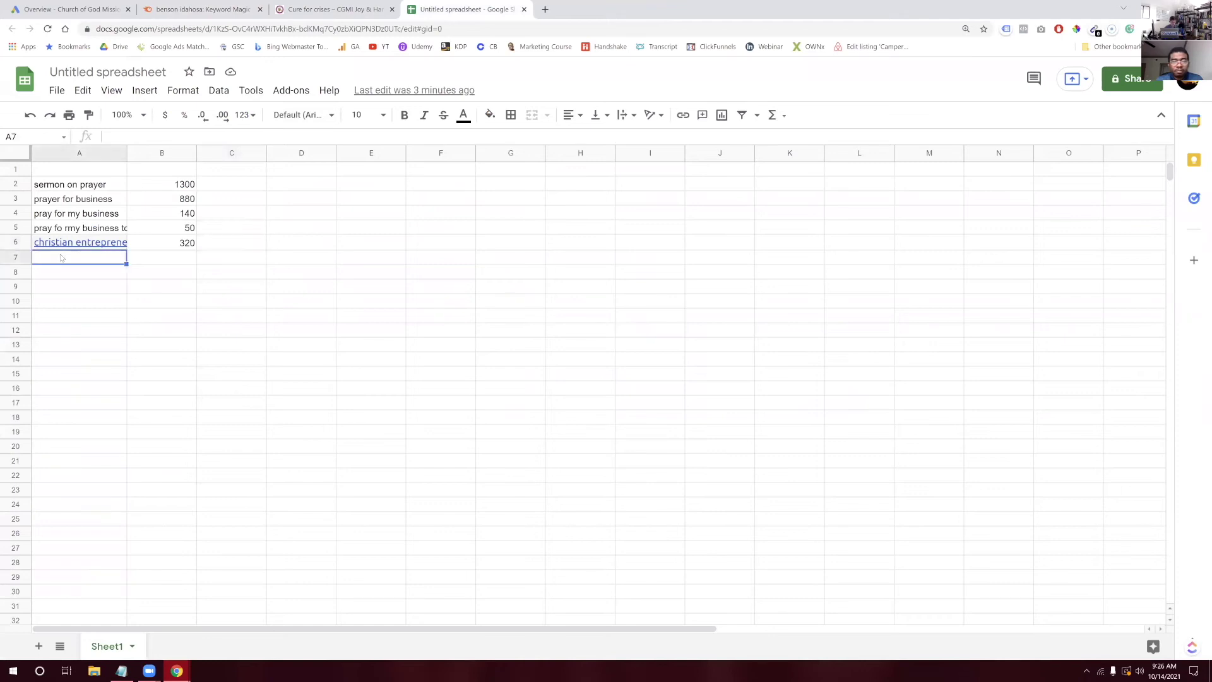
pyautogui.rightClick(60, 258)
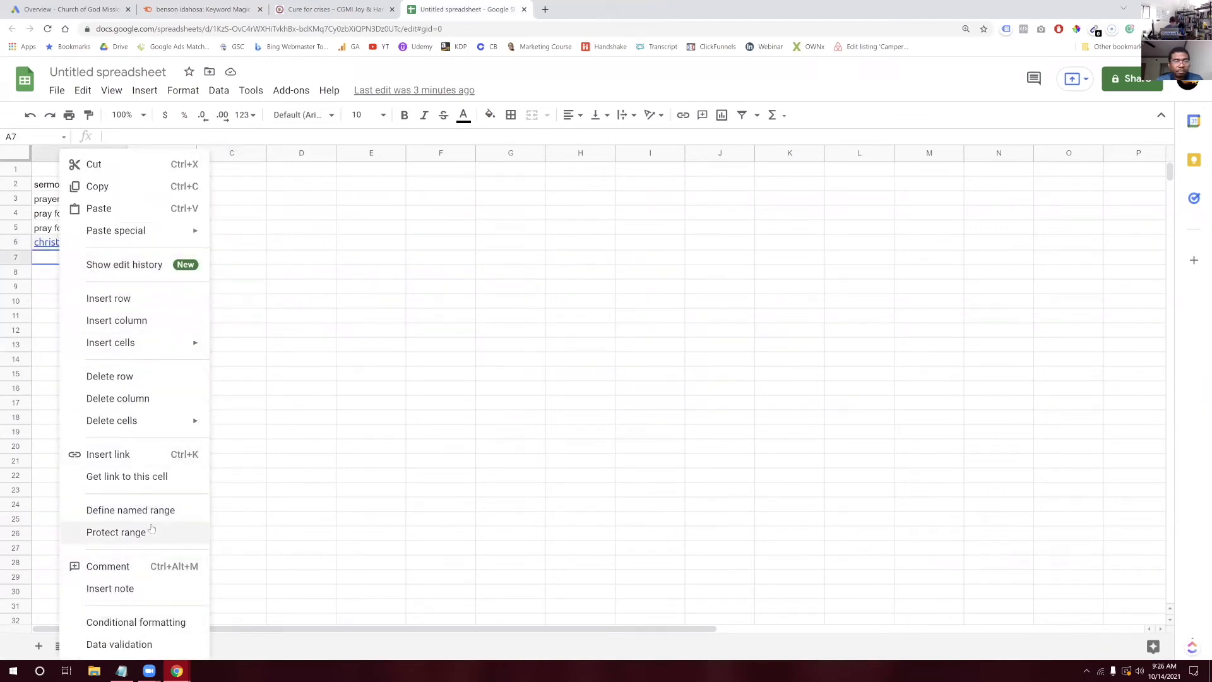
pyautogui.moveTo(142, 427)
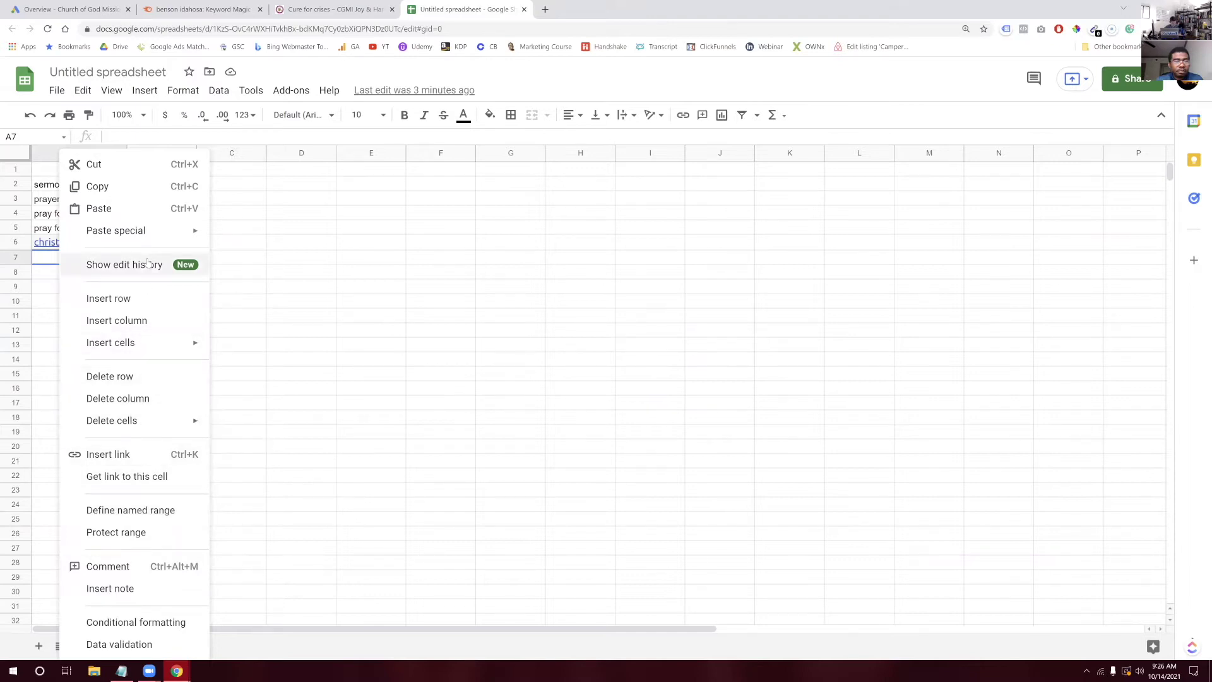
pyautogui.click(155, 209)
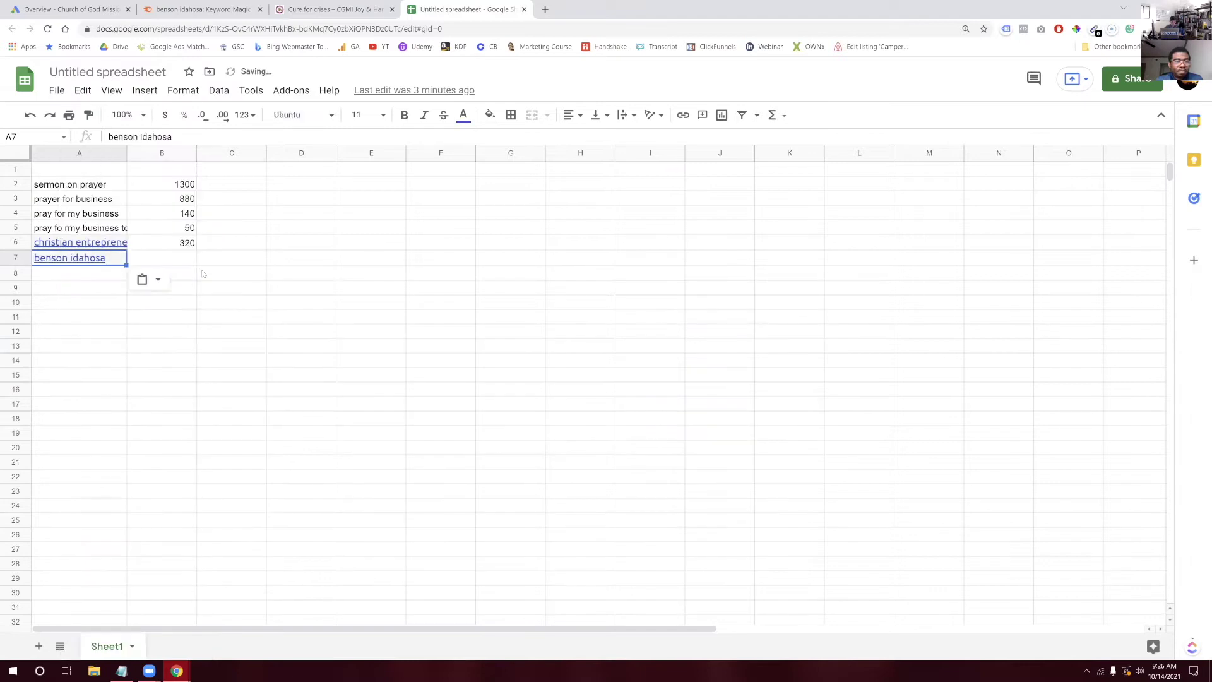
# Check the search volume for "benson idahosa" in Semrush and record 880 in cell B7 of the spreadsheet
pyautogui.click(183, 262)
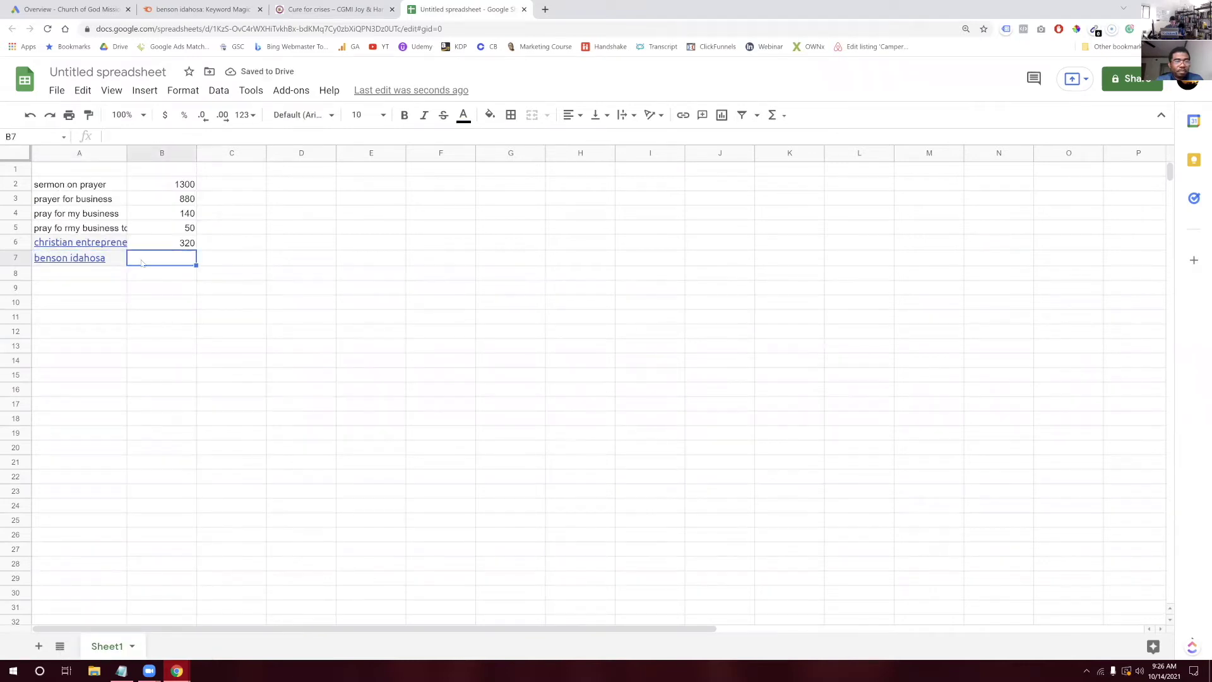
pyautogui.click(201, 7)
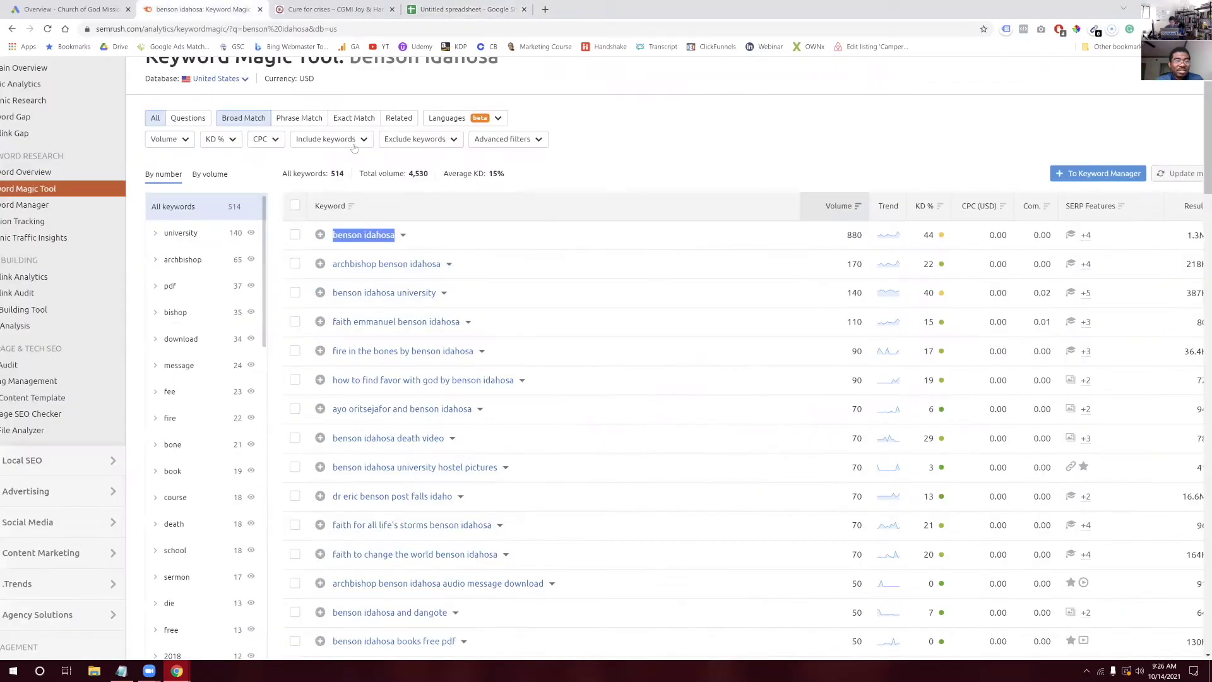
pyautogui.click(438, 8)
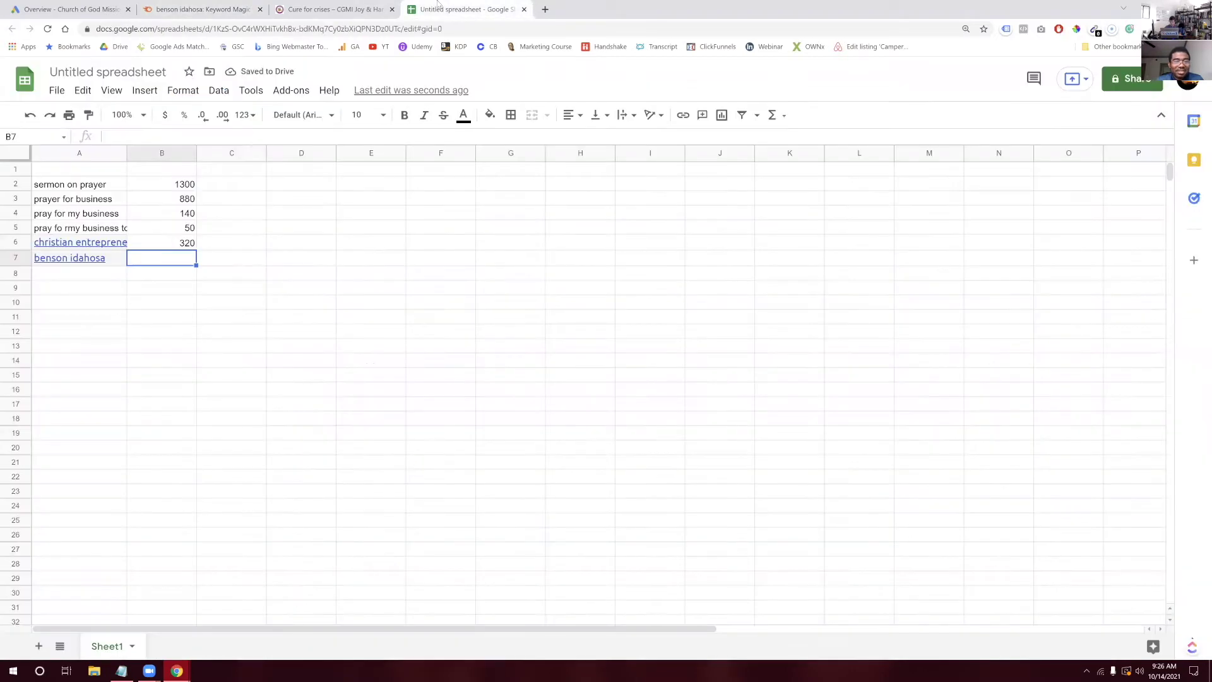
pyautogui.doubleClick(188, 259)
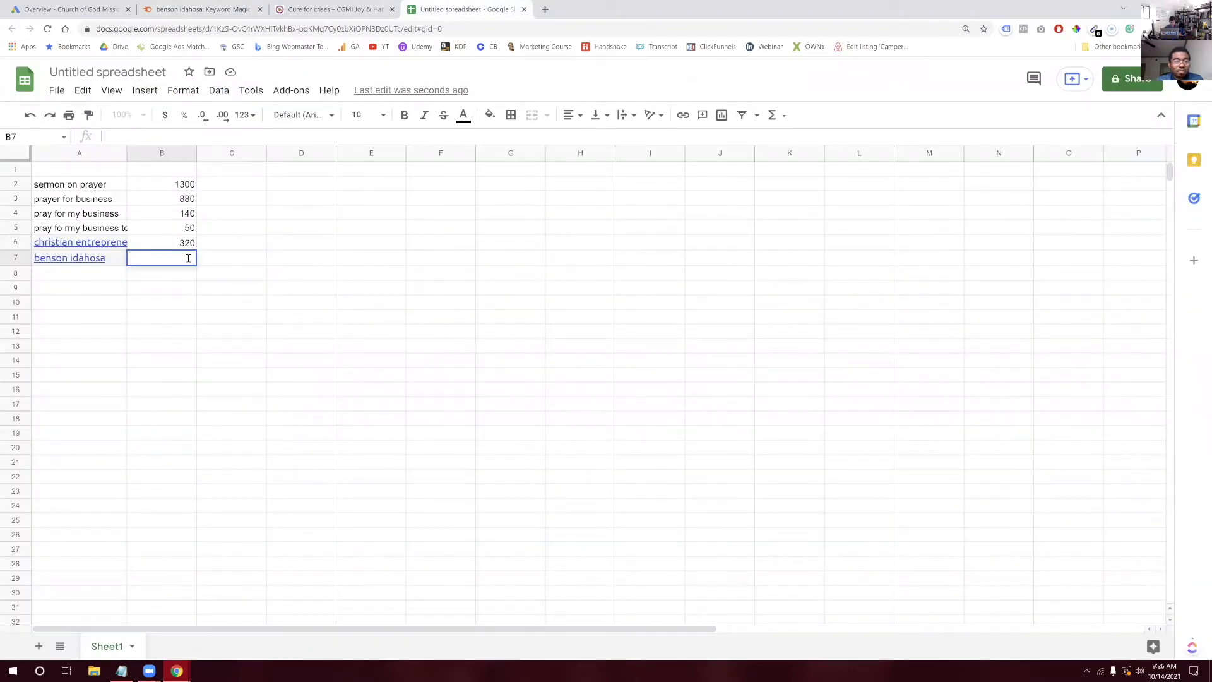
pyautogui.write('8080')
pyautogui.click(106, 275)
# Copy the keyword "archbishop benson idahosa" from Semrush into cell A8 of the spreadsheet
pyautogui.click(202, 9)
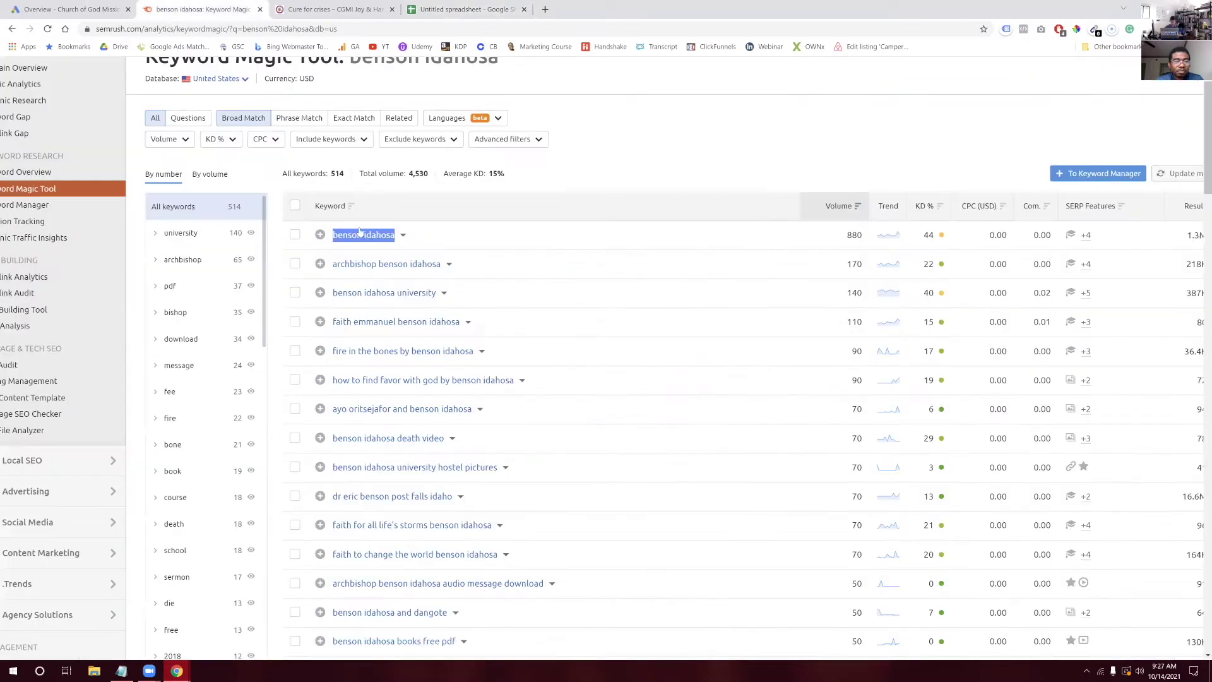
pyautogui.moveTo(339, 265); pyautogui.dragTo(441, 264)
pyautogui.hotkey('ctrl', 'c')
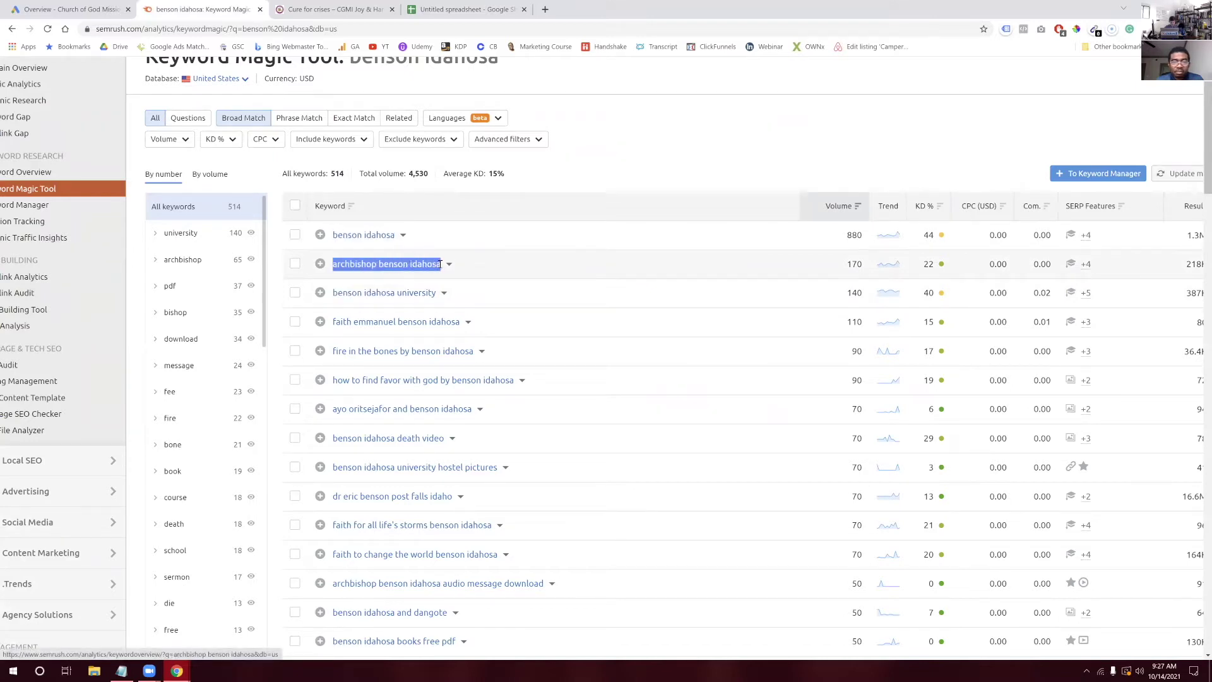
pyautogui.click(426, 9)
pyautogui.doubleClick(62, 274)
pyautogui.hotkey('ctrl', 'v')
pyautogui.click(101, 315)
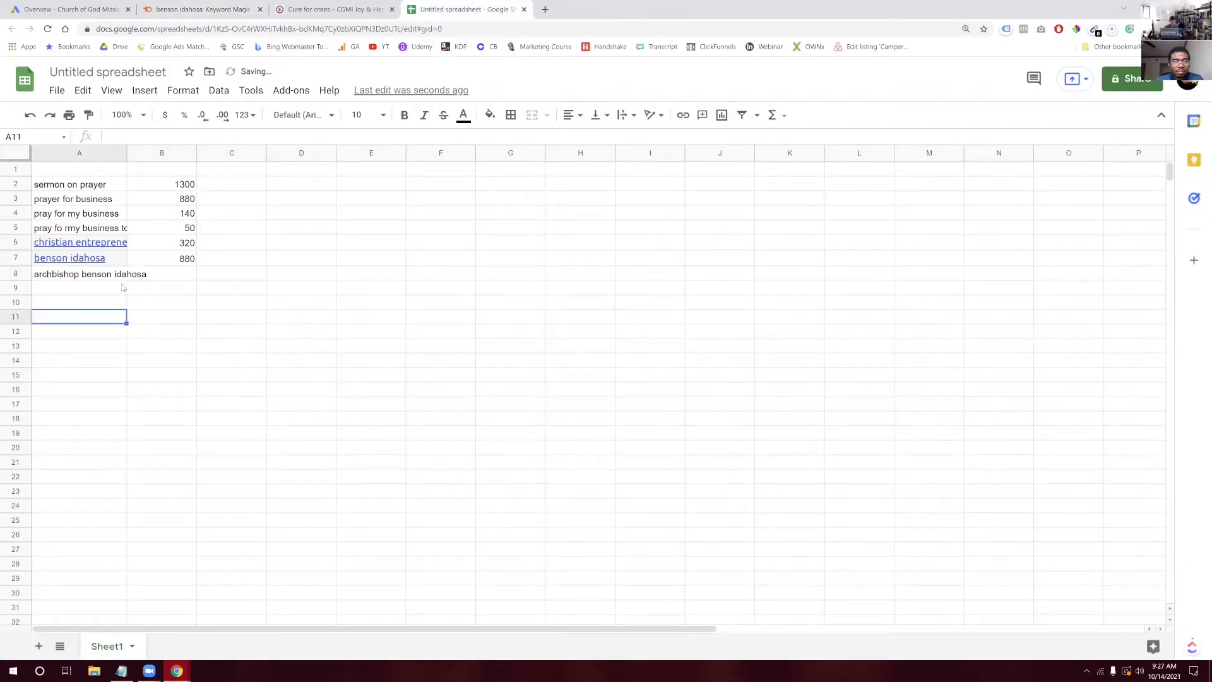
# Check the search volume for "archbishop benson idahosa" in Semrush and record 170 in cell B8
pyautogui.click(164, 271)
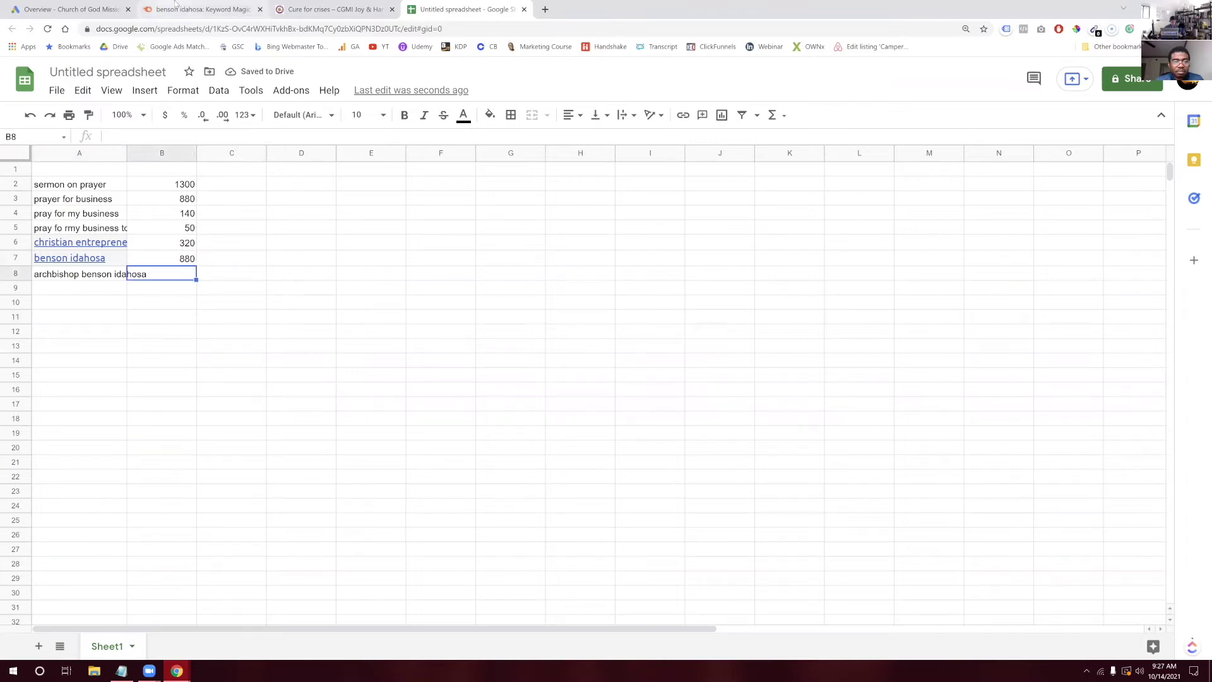
pyautogui.click(202, 9)
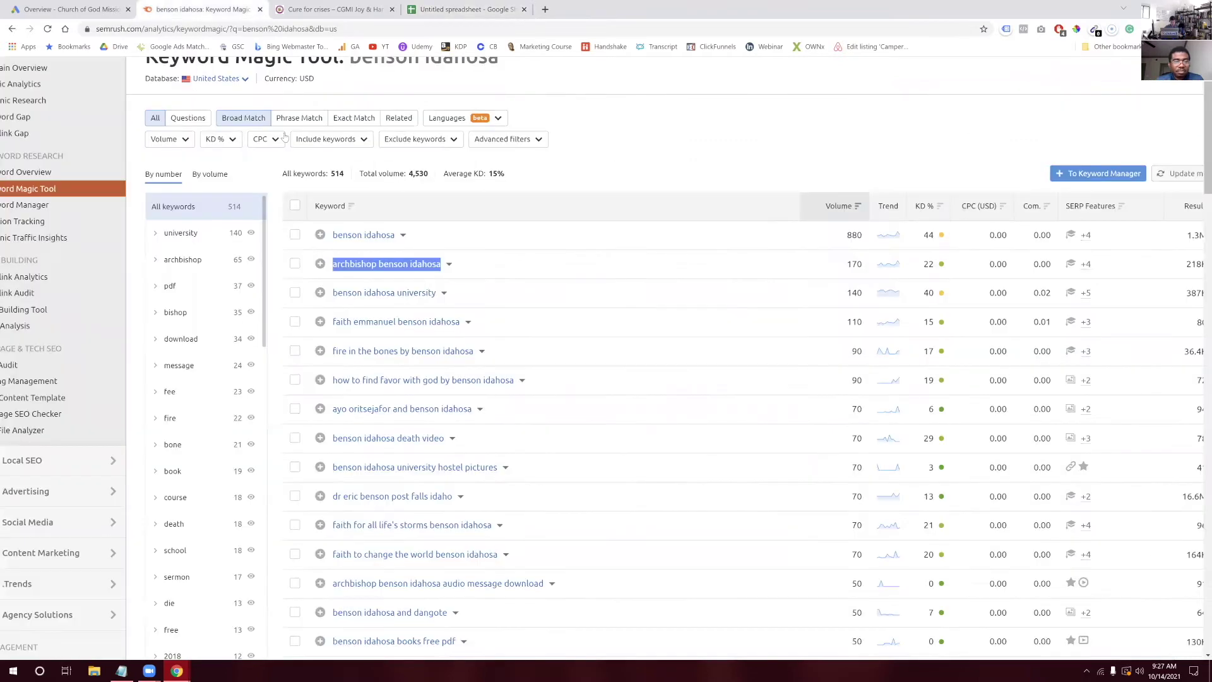
pyautogui.click(442, 9)
pyautogui.write('1')
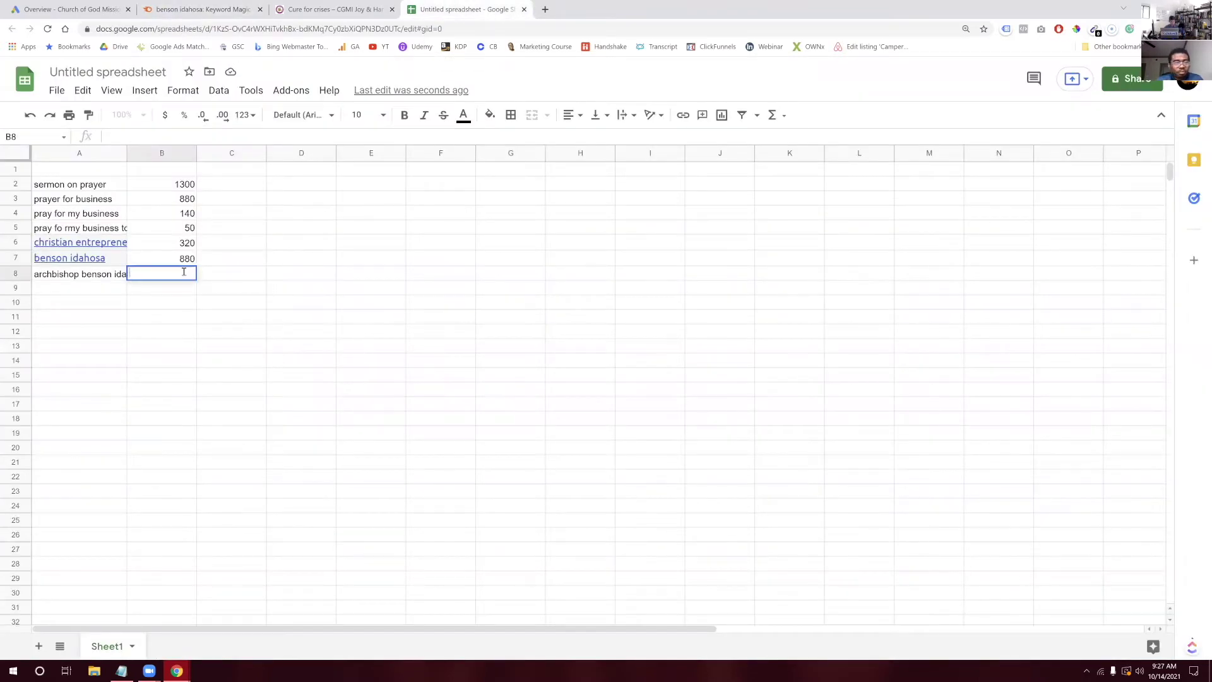
pyautogui.write('70')
pyautogui.click(300, 285)
# Return to the Semrush results for "benson idahosa", change the keyword database to Nigeria and examine the listed keywords' volumes
pyautogui.click(176, 9)
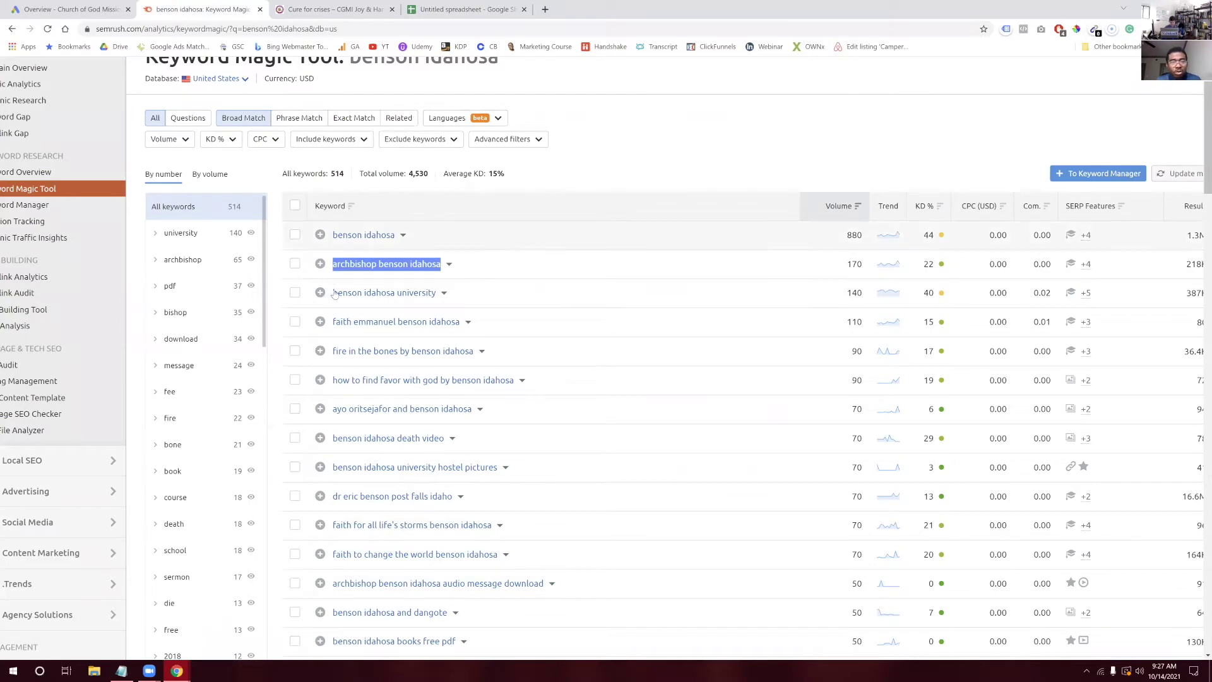
pyautogui.click(464, 9)
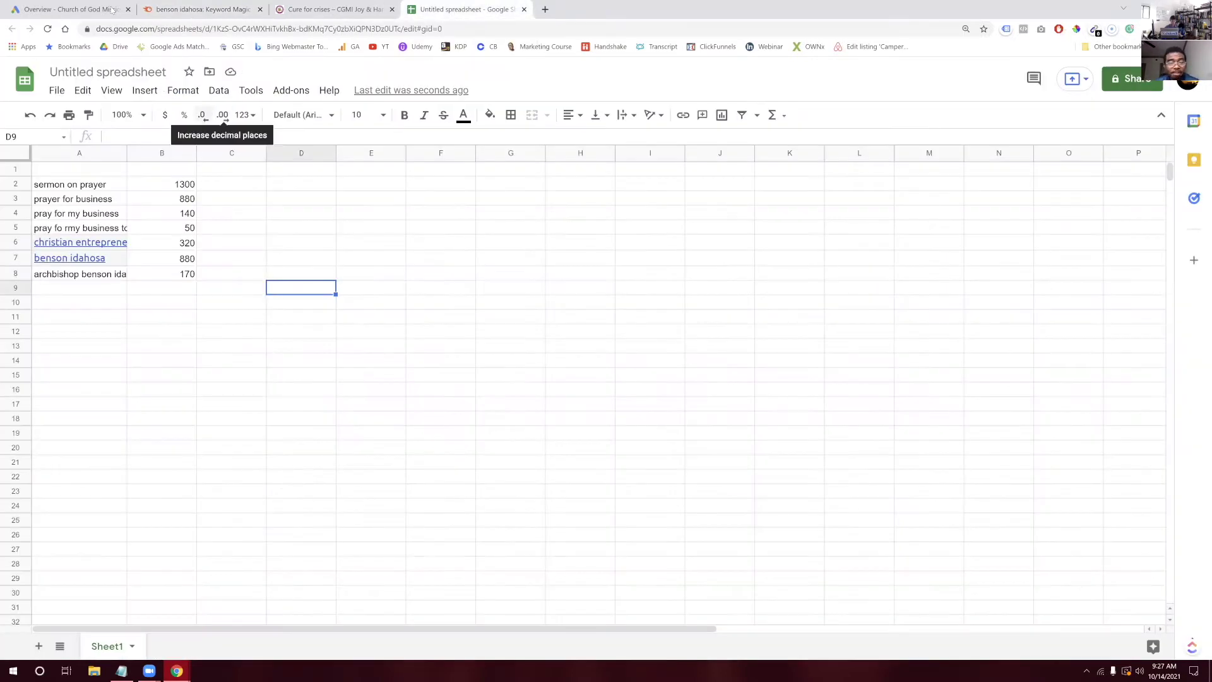
pyautogui.click(174, 5)
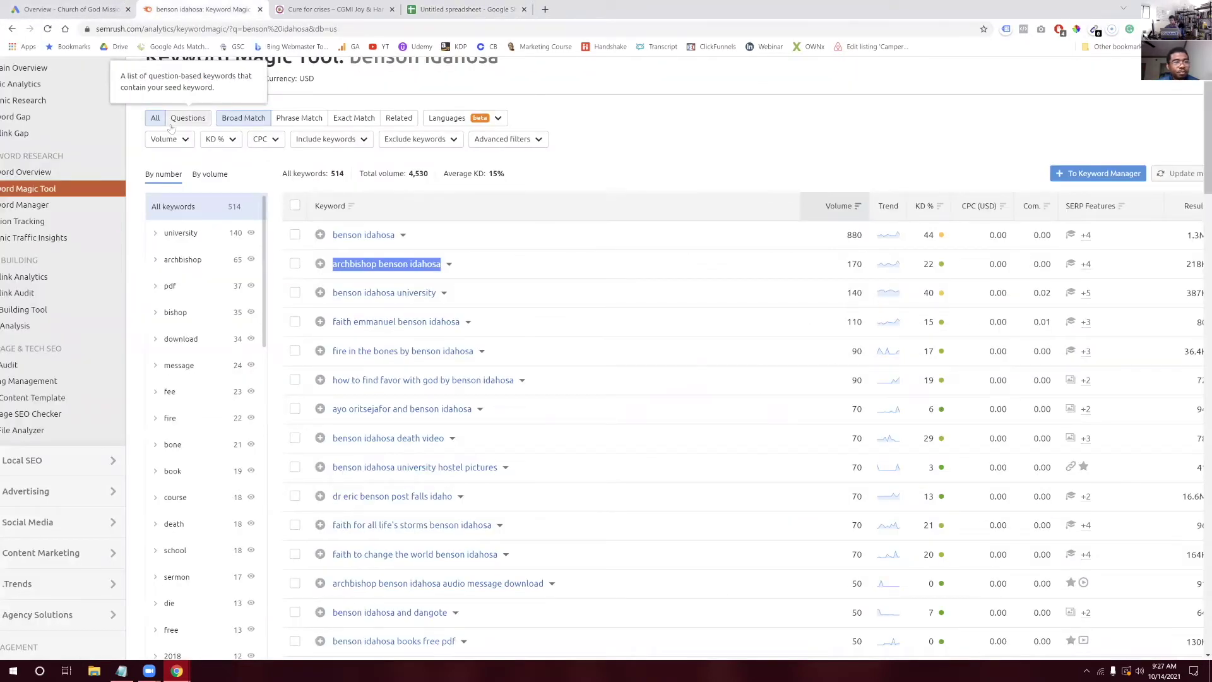
pyautogui.click(687, 168)
pyautogui.scroll(2, 686, 168)
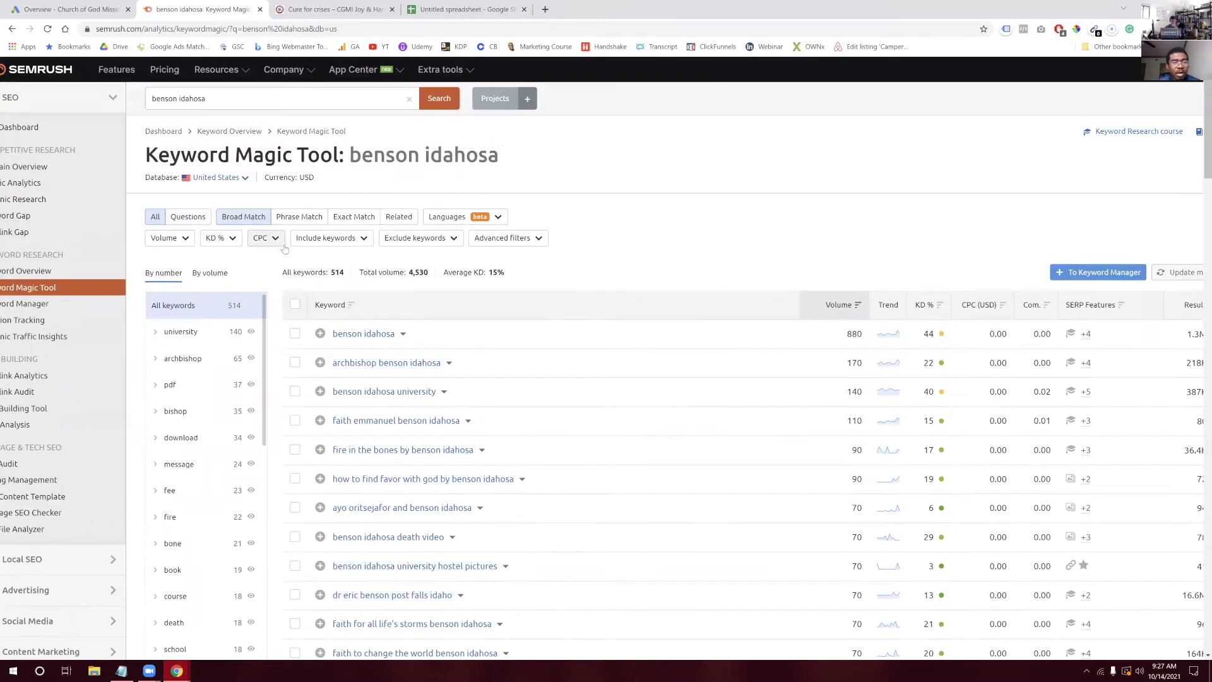
pyautogui.click(241, 179)
pyautogui.write('ni')
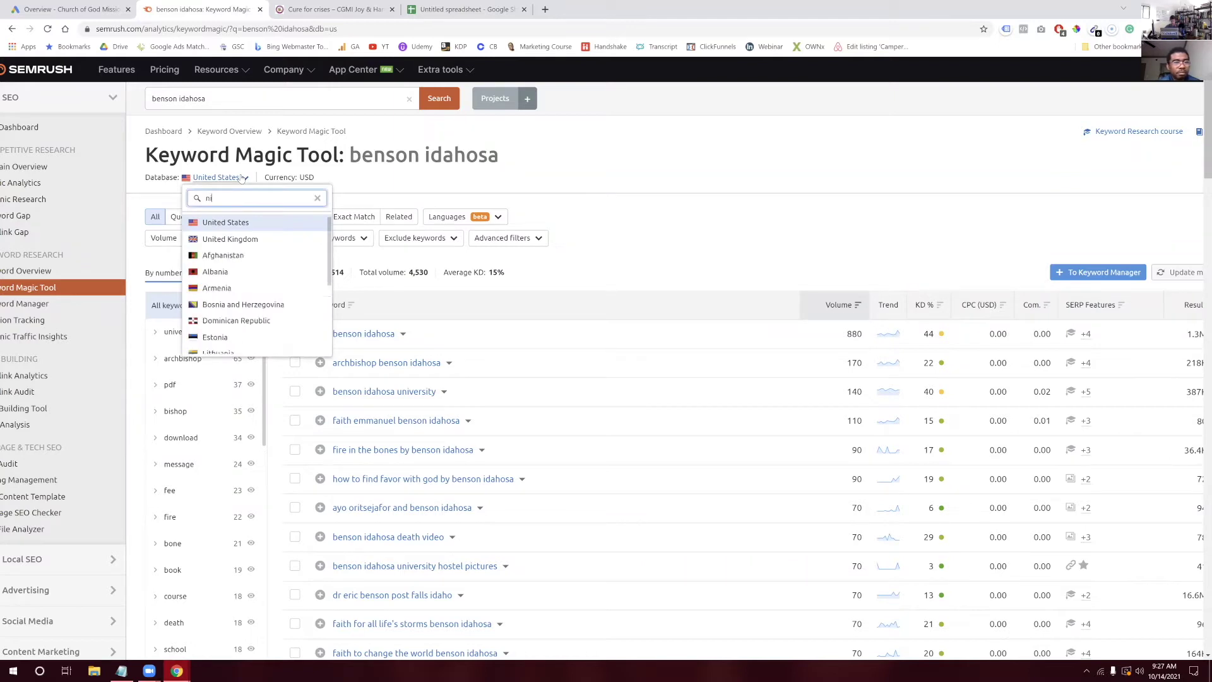
pyautogui.write('geria')
pyautogui.click(213, 224)
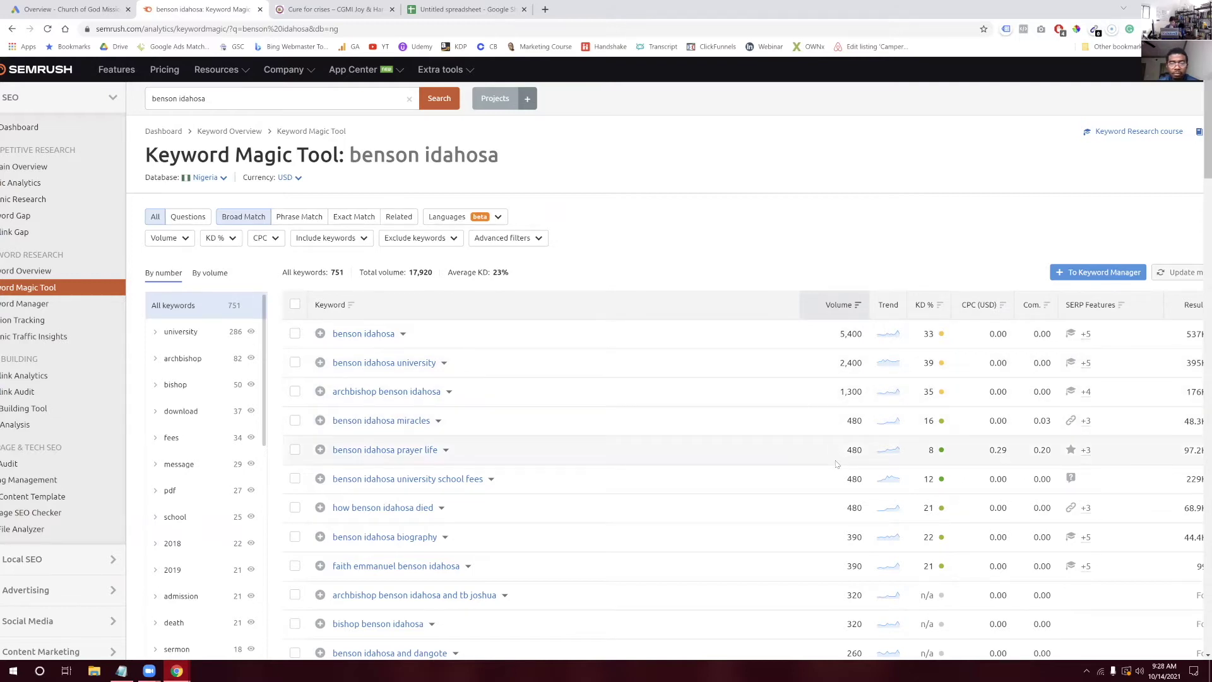
pyautogui.scroll(-2, 836, 464)
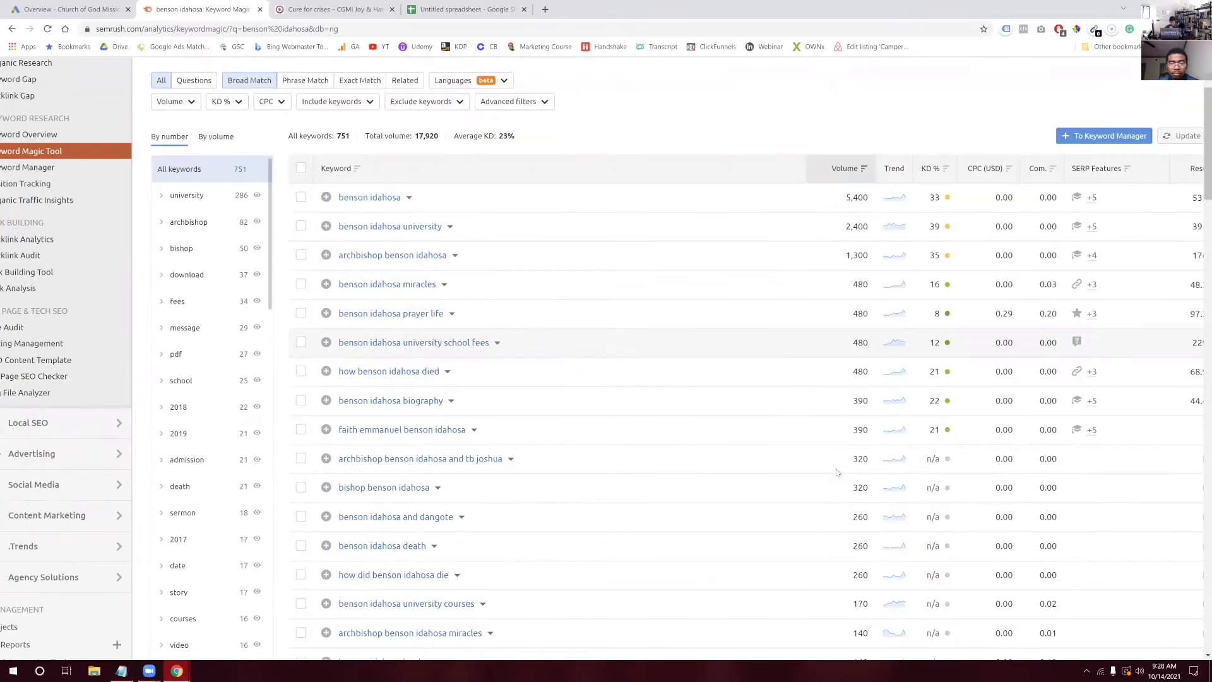
pyautogui.scroll(2, 836, 473)
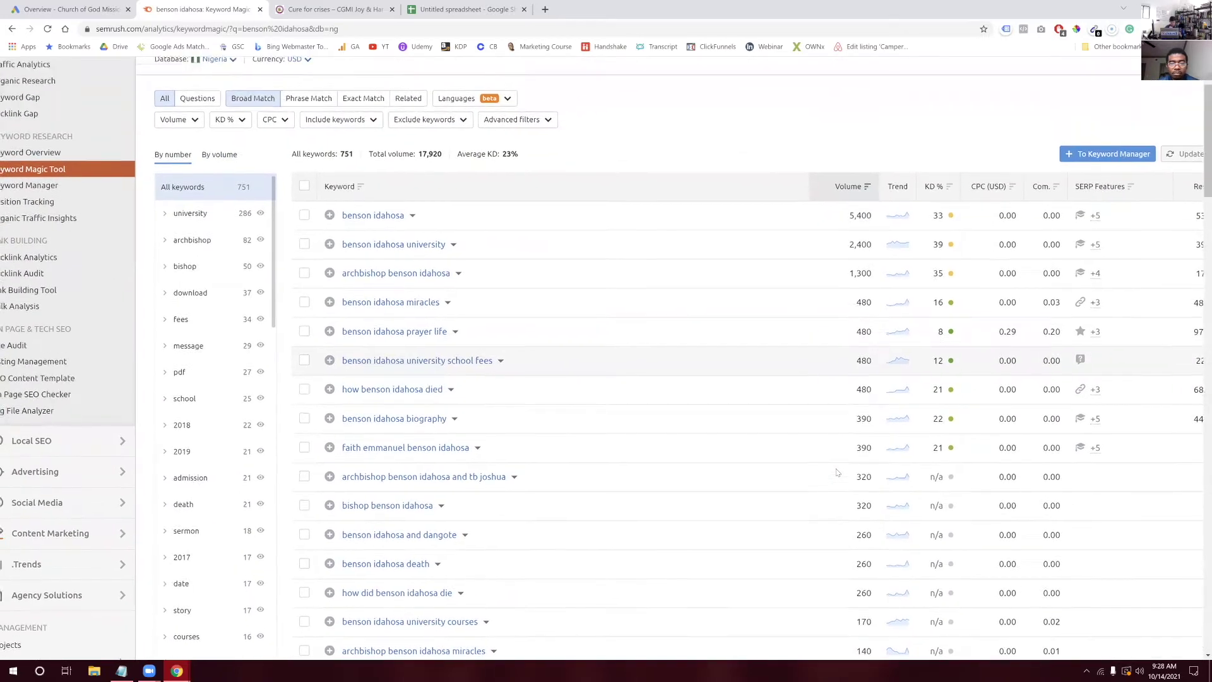
# Switch the keyword database for the "benson idahosa" results from Nigeria back to United States
pyautogui.scroll(1, 837, 472)
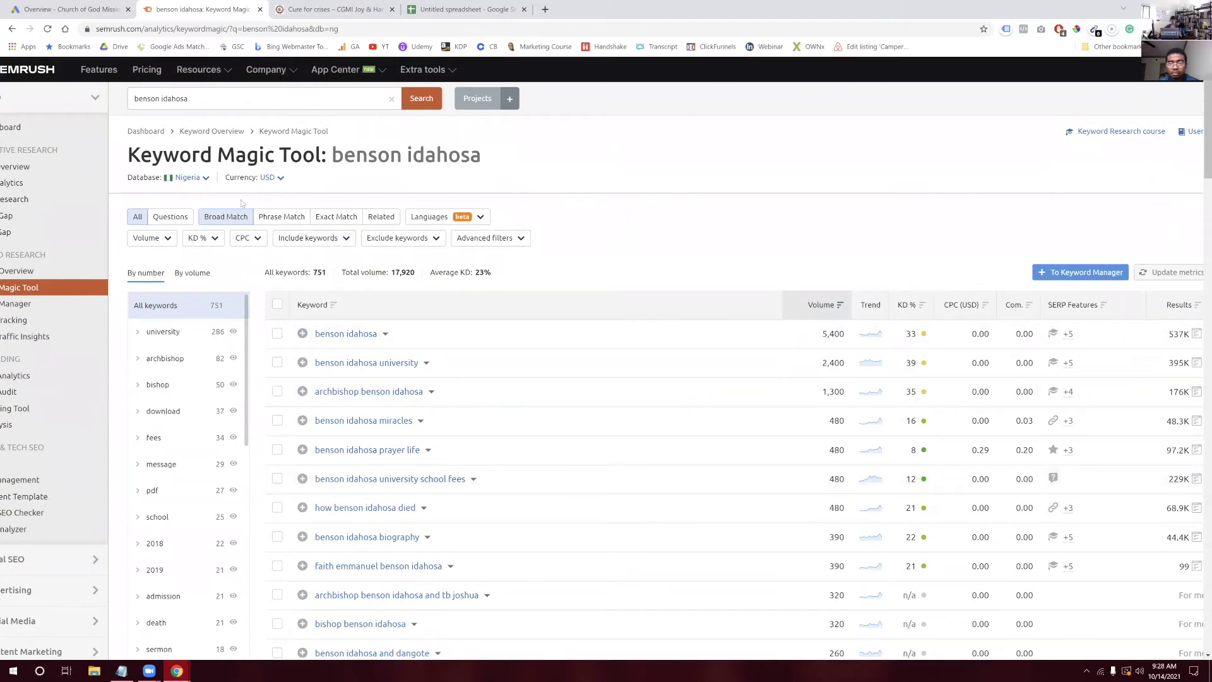
pyautogui.click(203, 184)
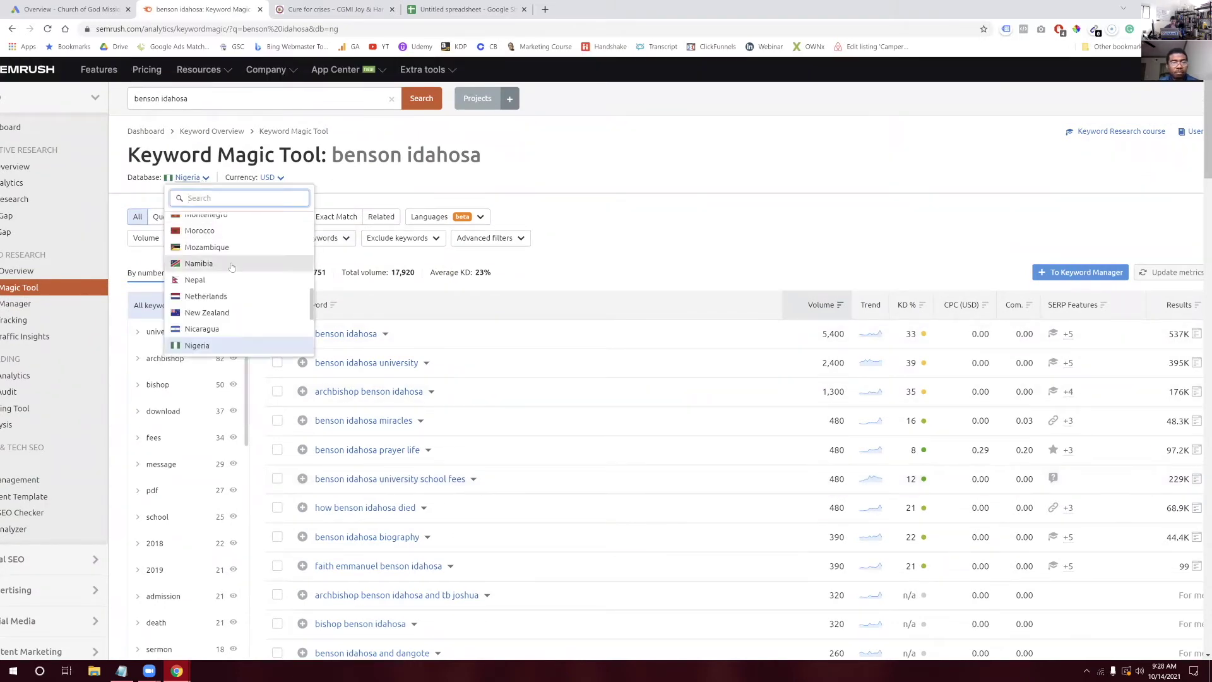
pyautogui.scroll(5, 232, 268)
pyautogui.scroll(5, 231, 268)
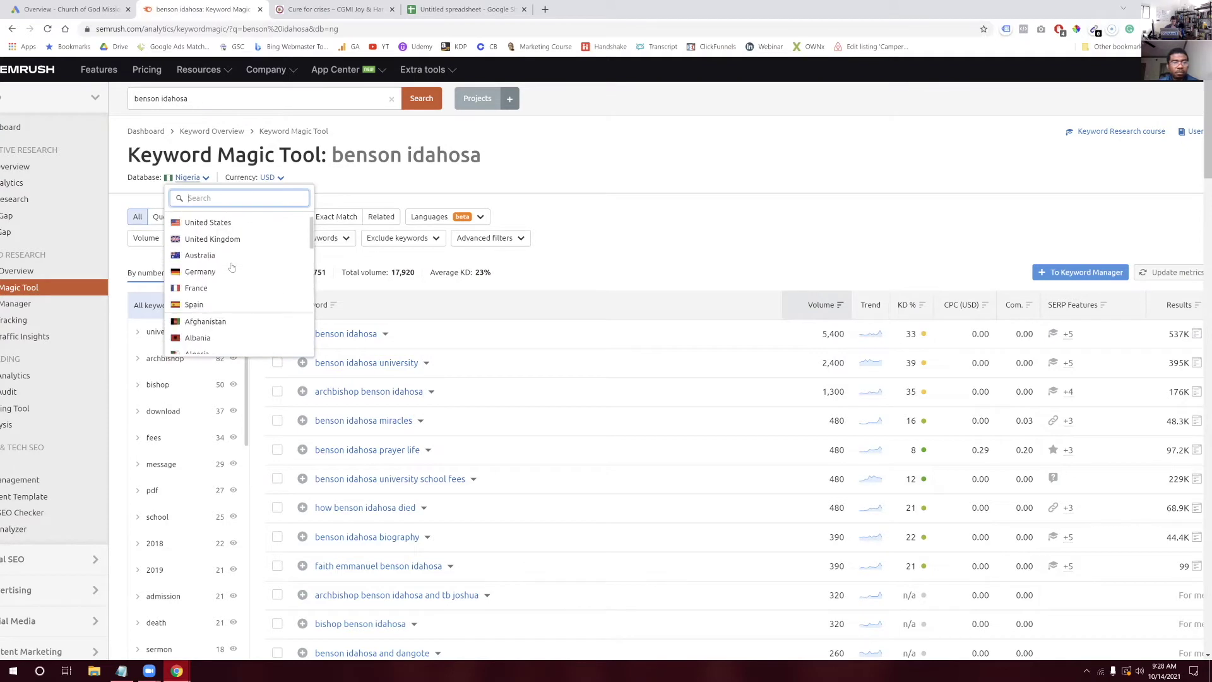
pyautogui.click(243, 223)
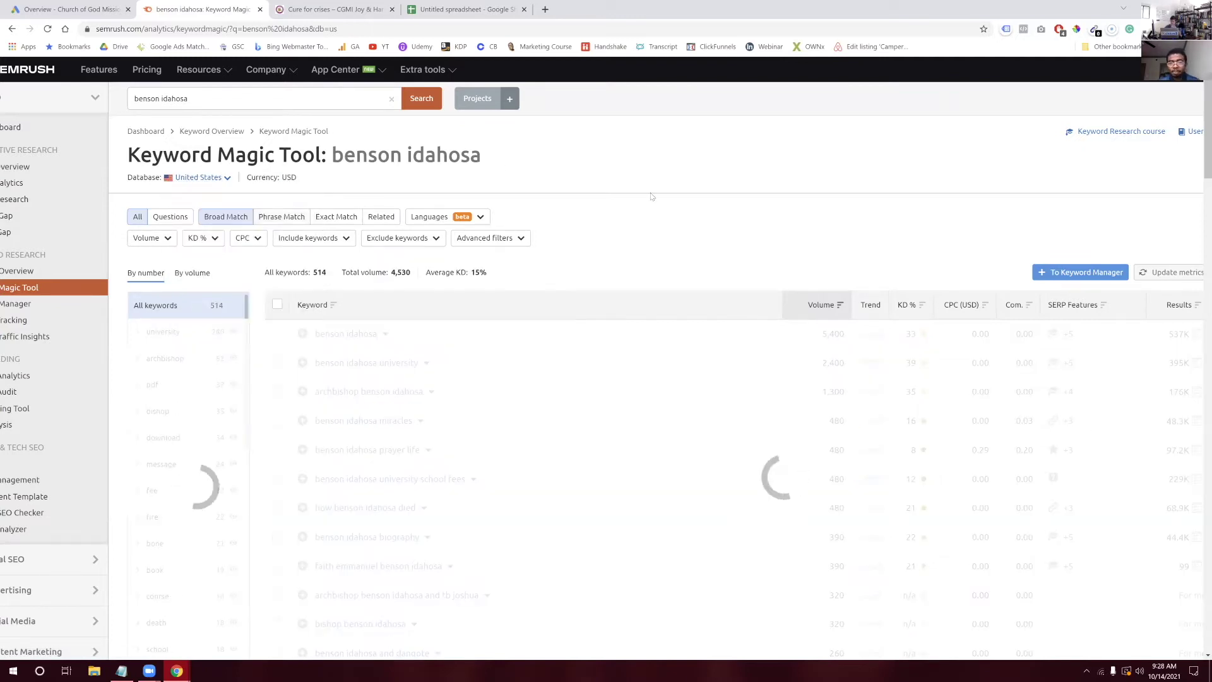
# Go to the CGMI Joy & Harvest website's messages page and look through the listed sermons' titles and descriptions for keyword ideas
pyautogui.click(324, 9)
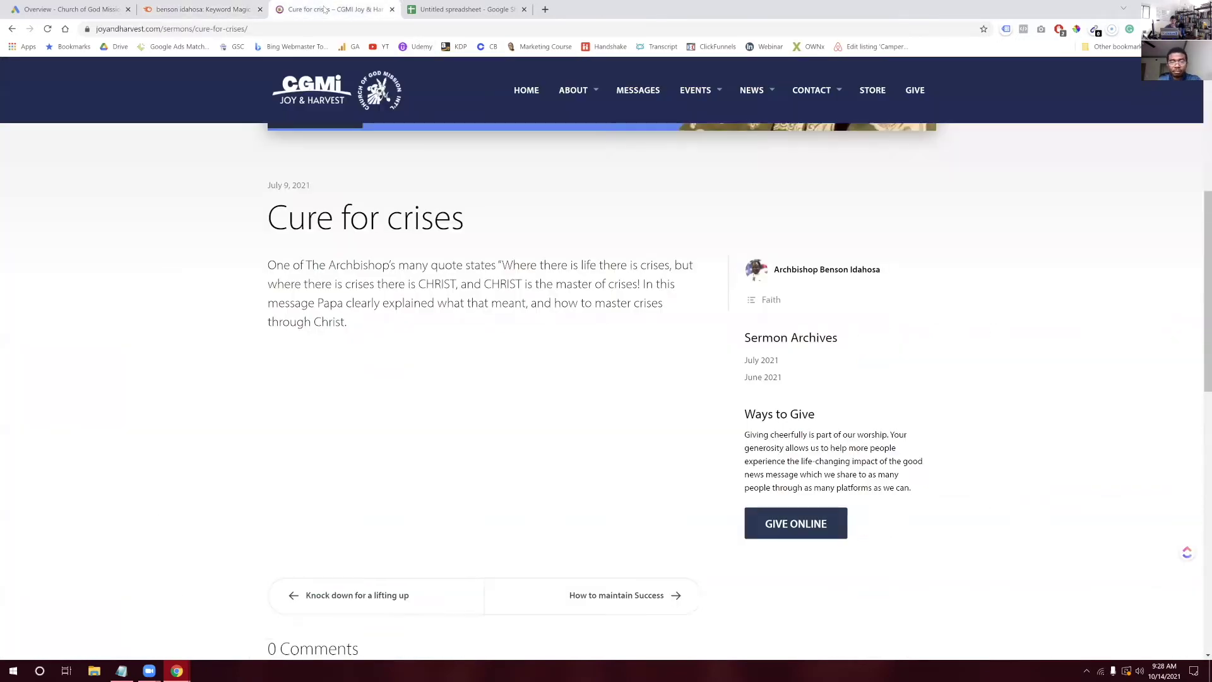
pyautogui.scroll(-1, 527, 288)
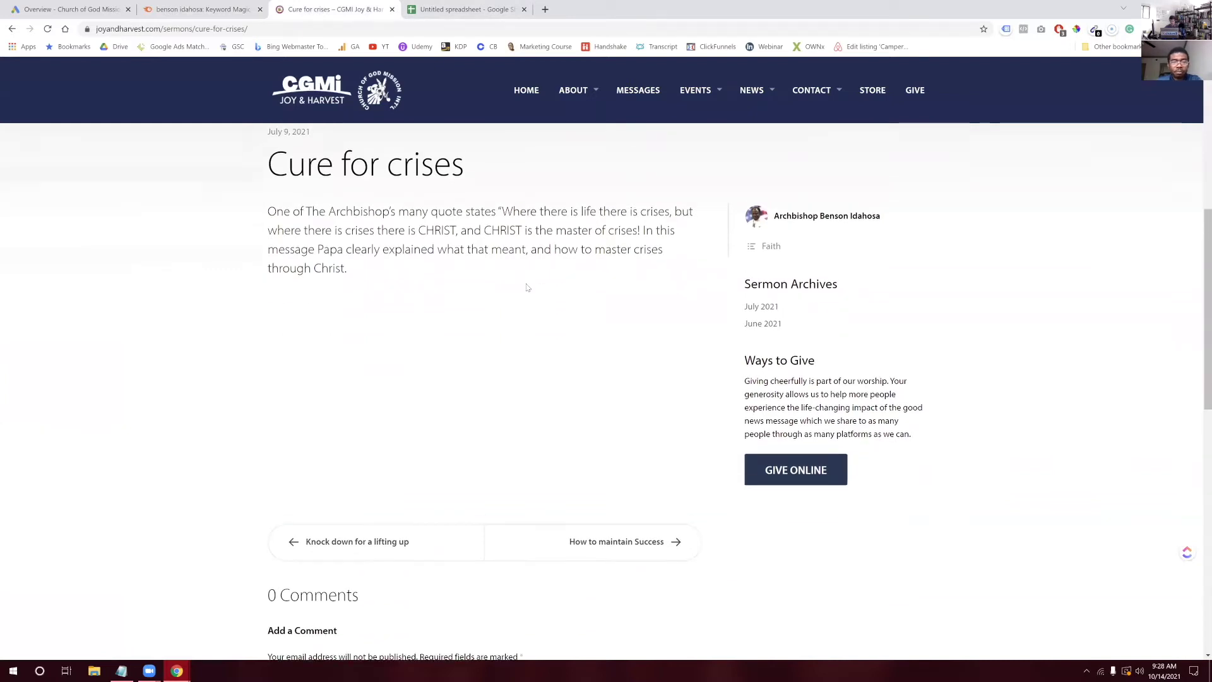
pyautogui.scroll(1, 527, 288)
pyautogui.click(634, 94)
pyautogui.scroll(-9, 654, 322)
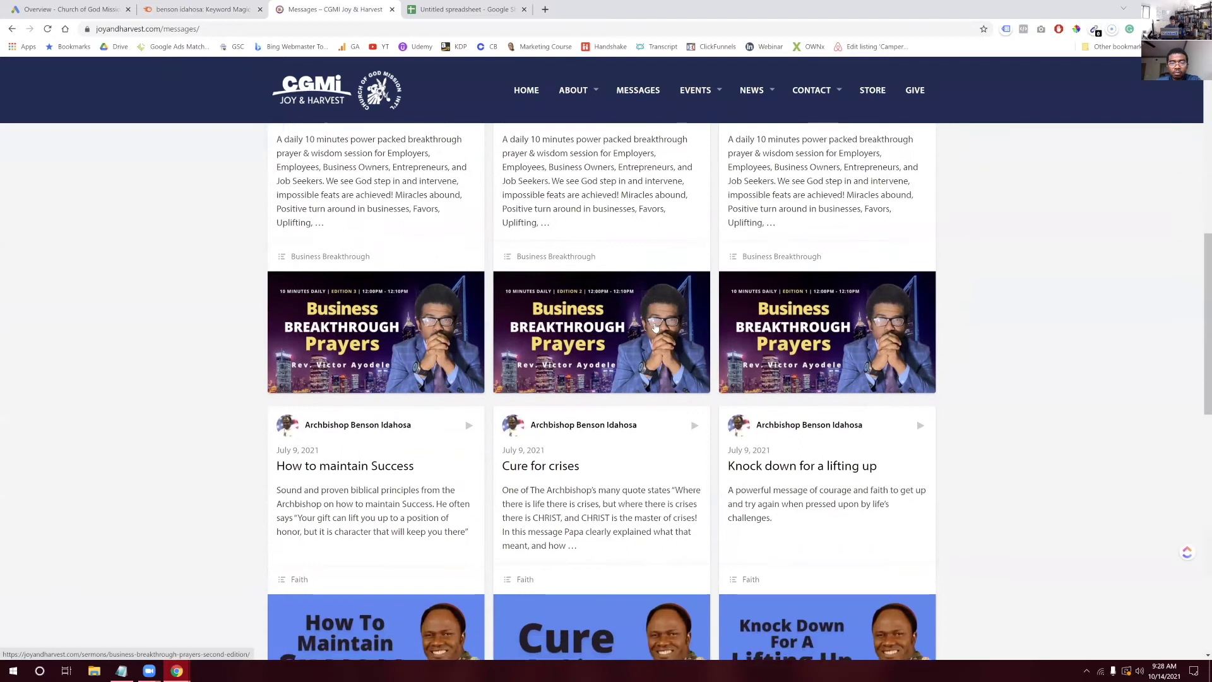
pyautogui.scroll(-7, 654, 326)
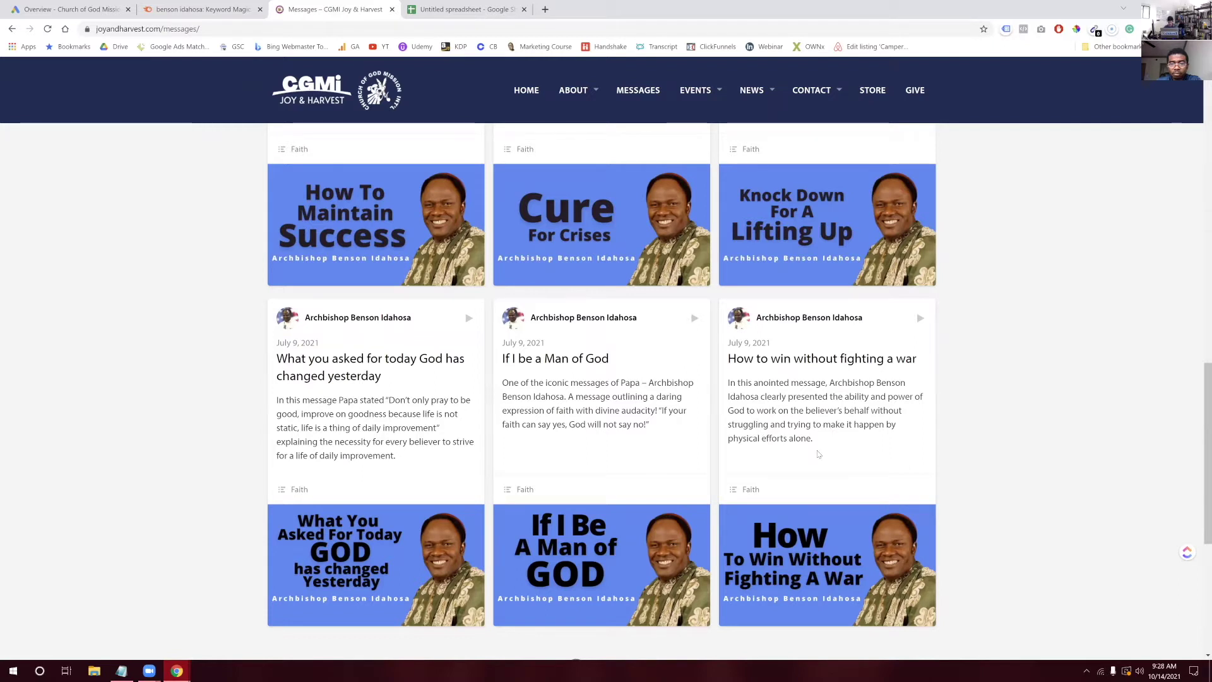
pyautogui.scroll(-1, 820, 450)
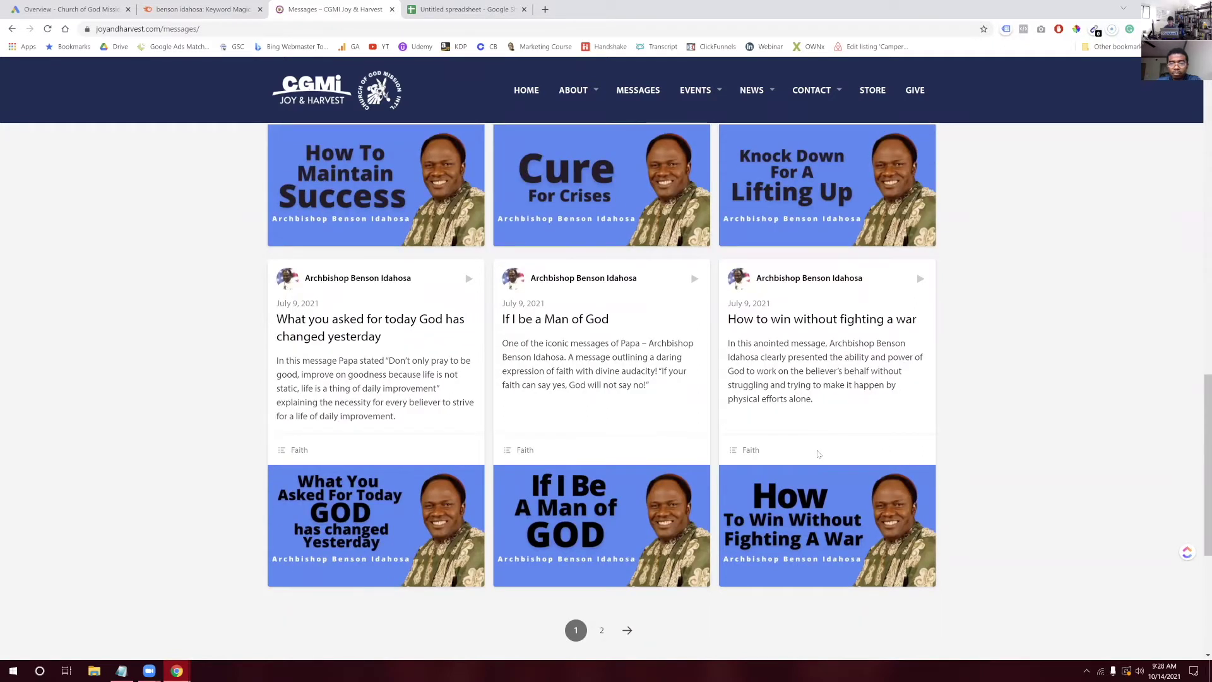
pyautogui.scroll(1, 818, 454)
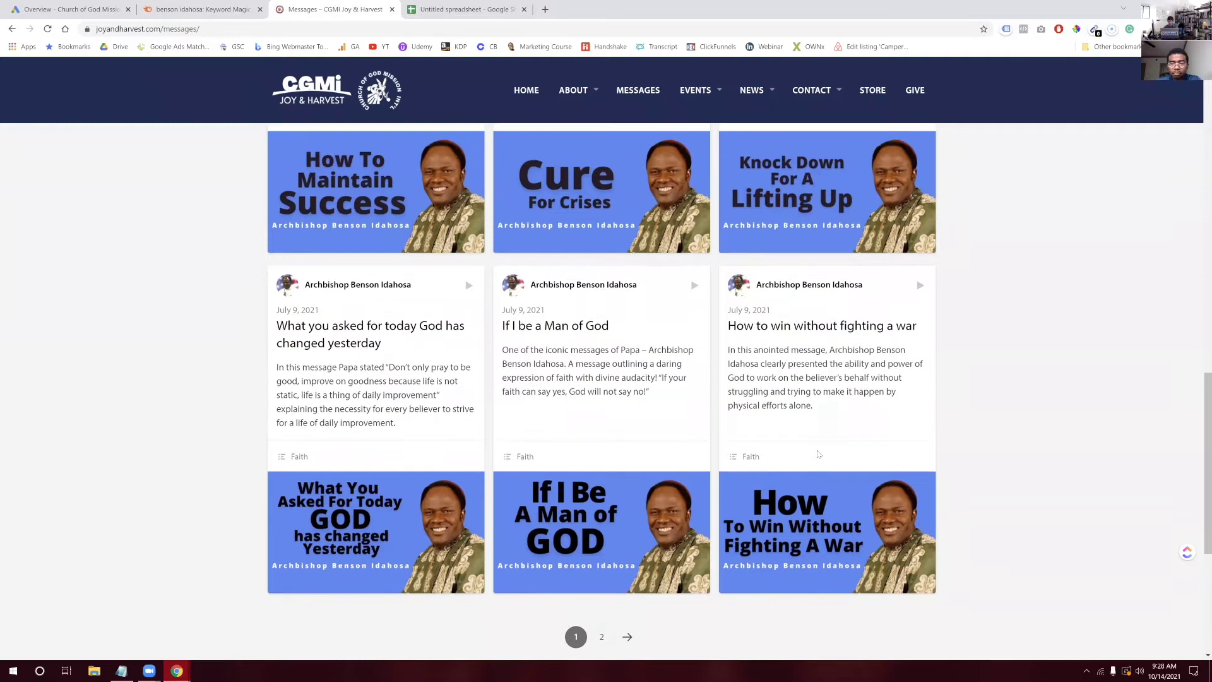
pyautogui.scroll(-1, 818, 454)
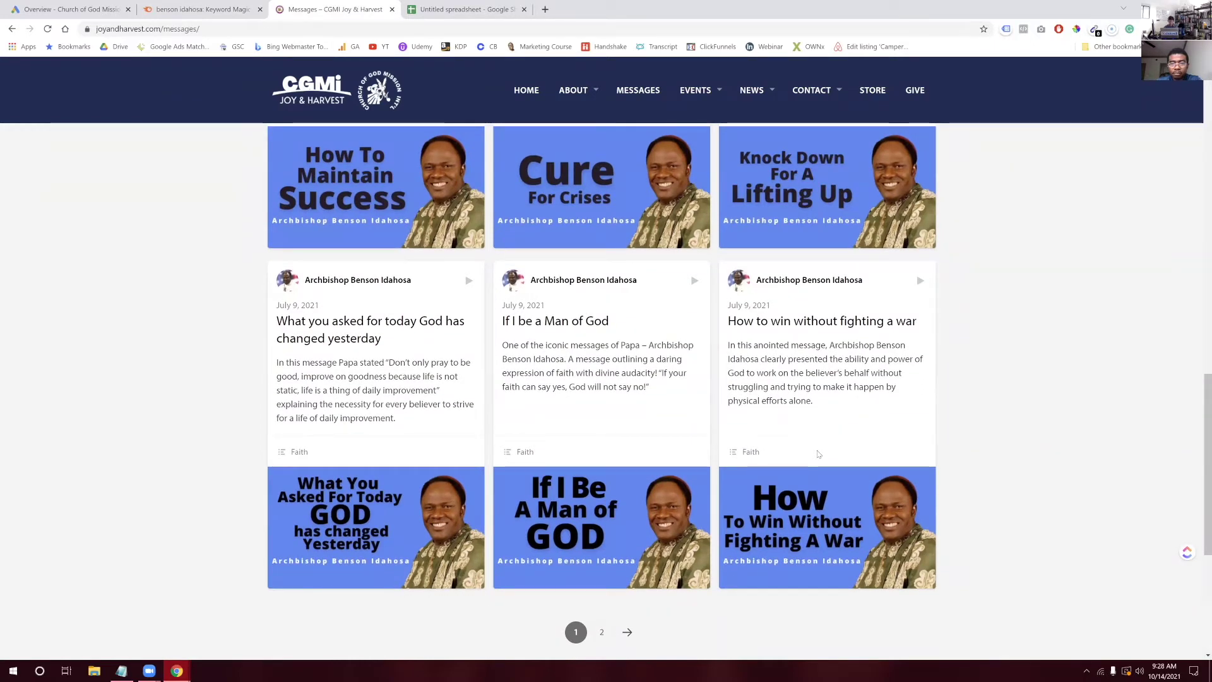
pyautogui.scroll(-3, 818, 454)
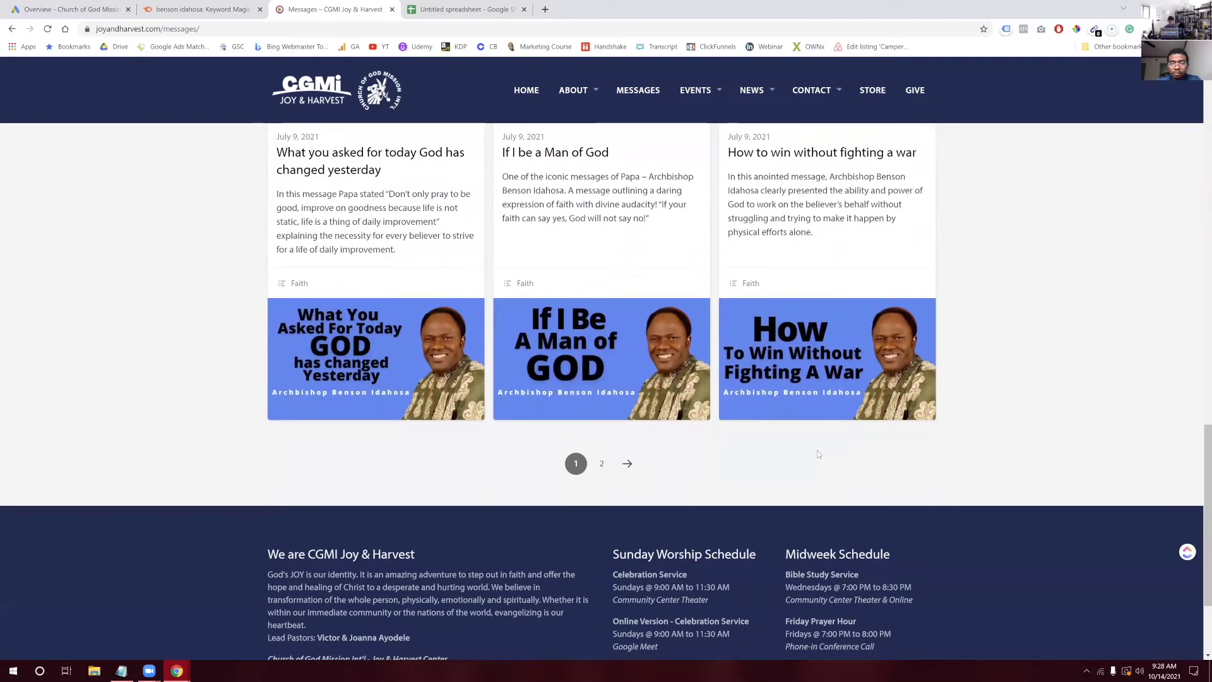
pyautogui.scroll(3, 818, 454)
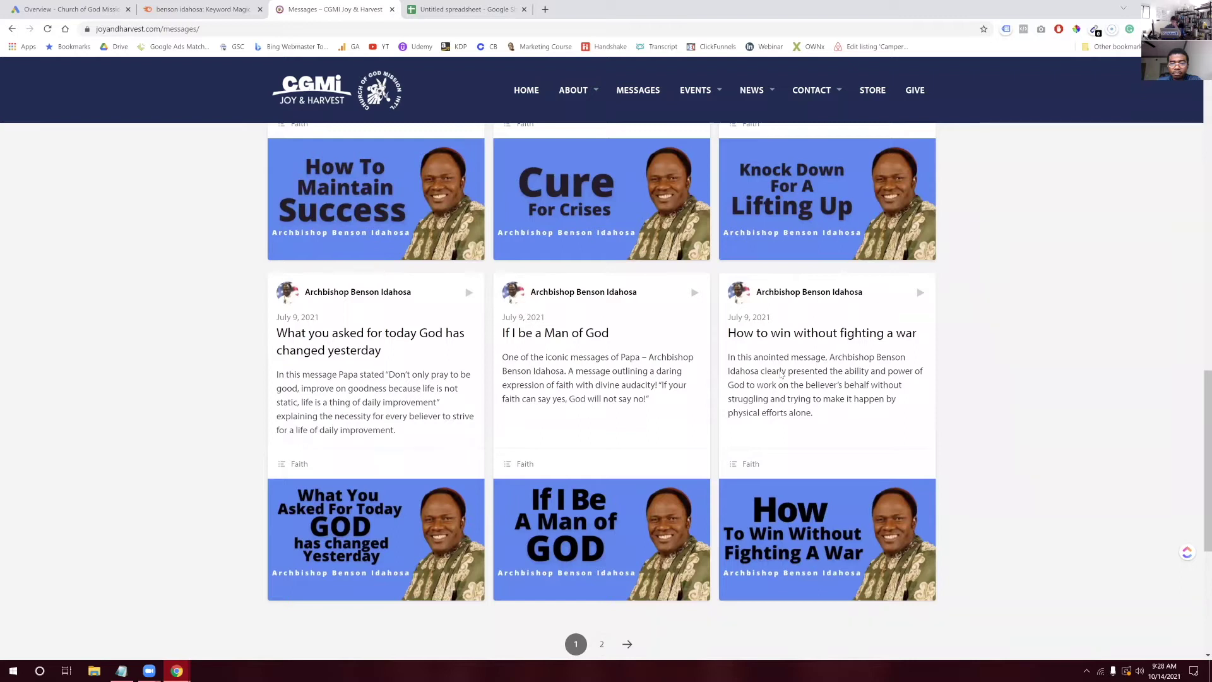
pyautogui.tripleClick(782, 375)
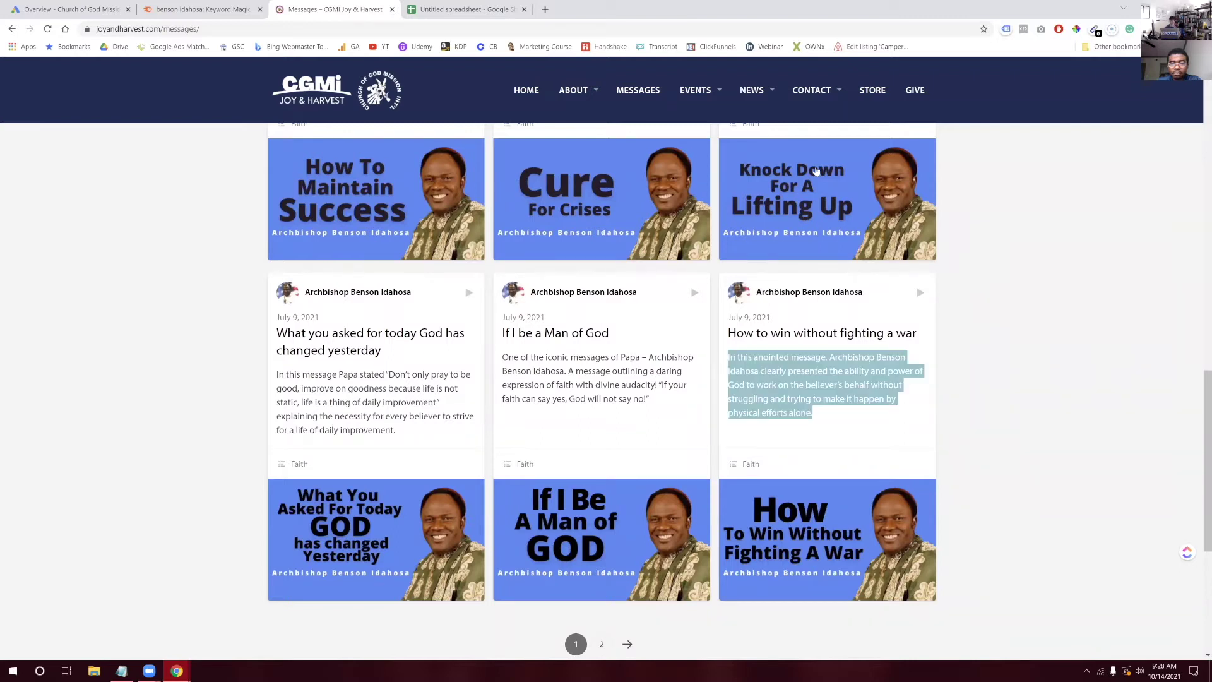
pyautogui.click(811, 381)
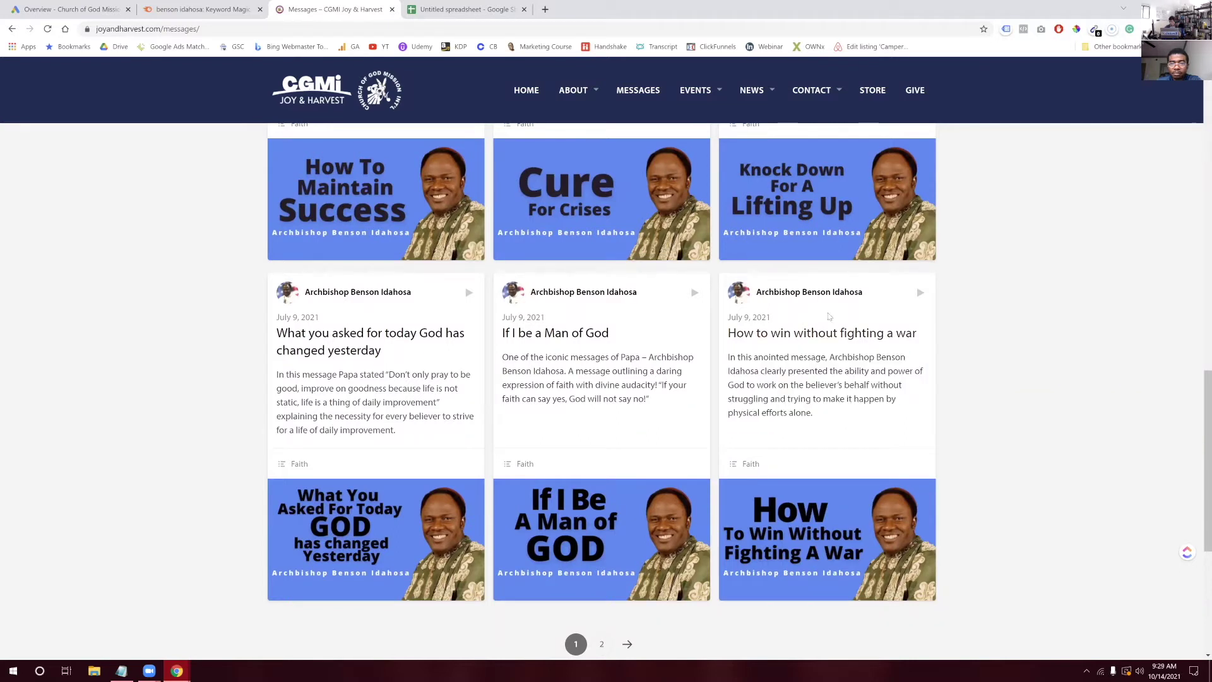
# Open the sermon "How to win without fighting a war" and review its video and description
pyautogui.click(839, 335)
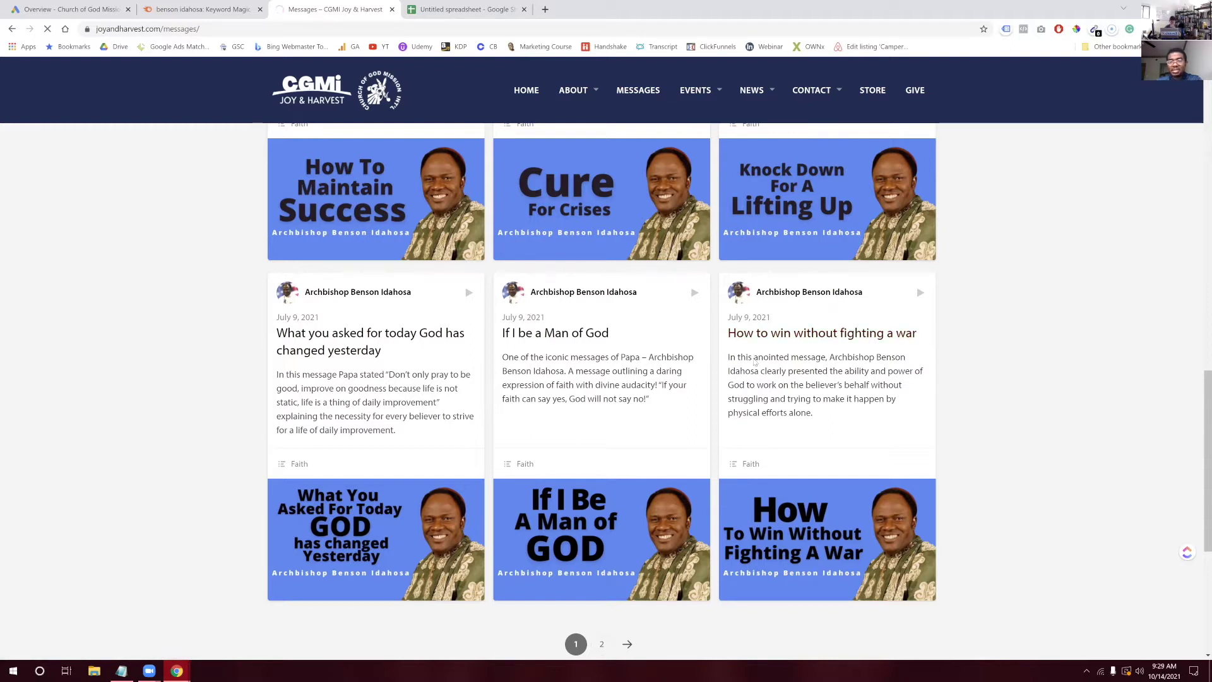
pyautogui.scroll(-7, 632, 405)
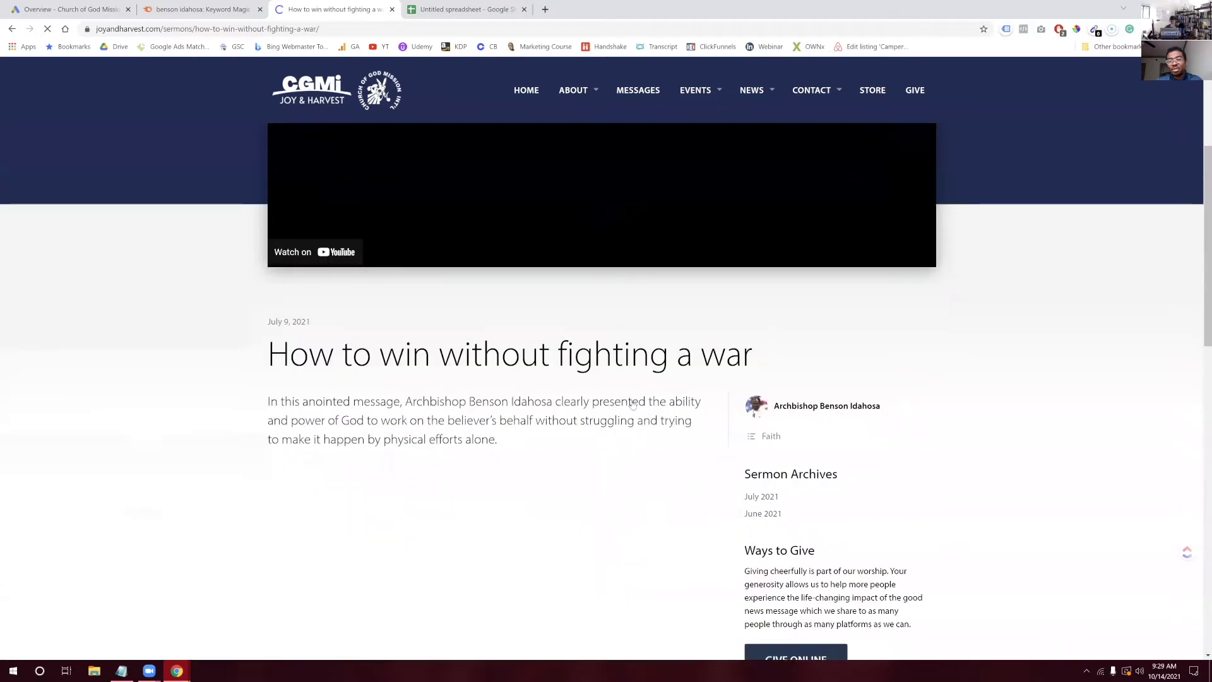
pyautogui.scroll(7, 632, 405)
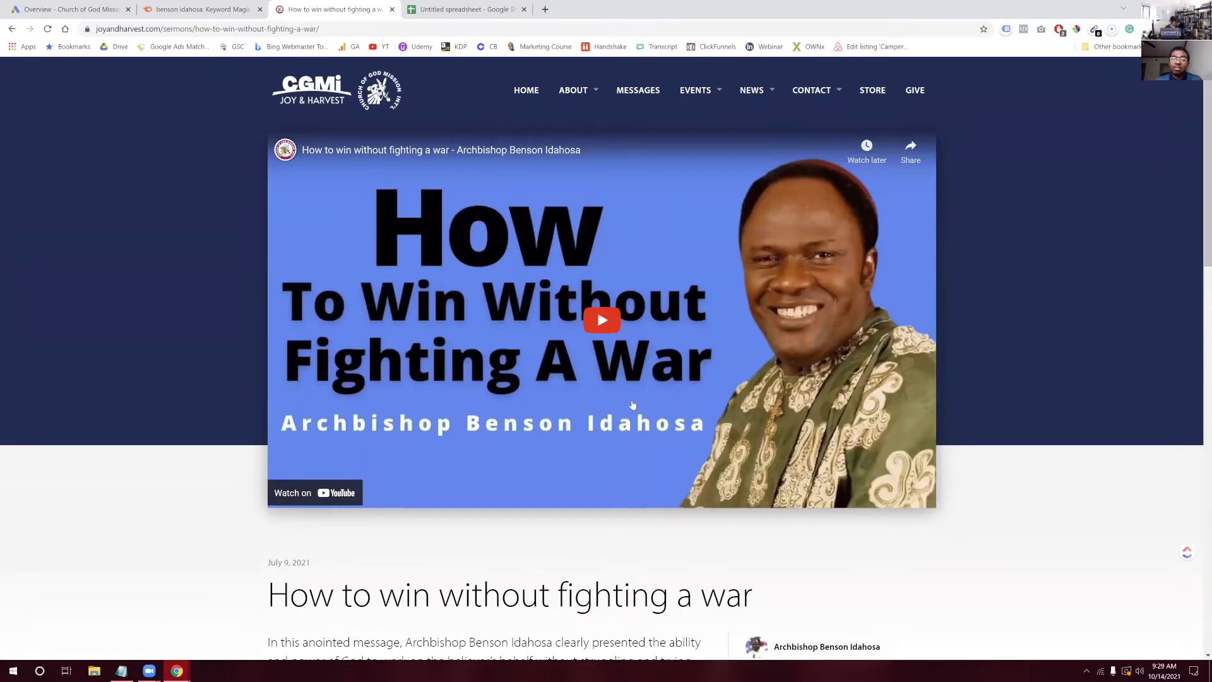
pyautogui.scroll(-2, 632, 405)
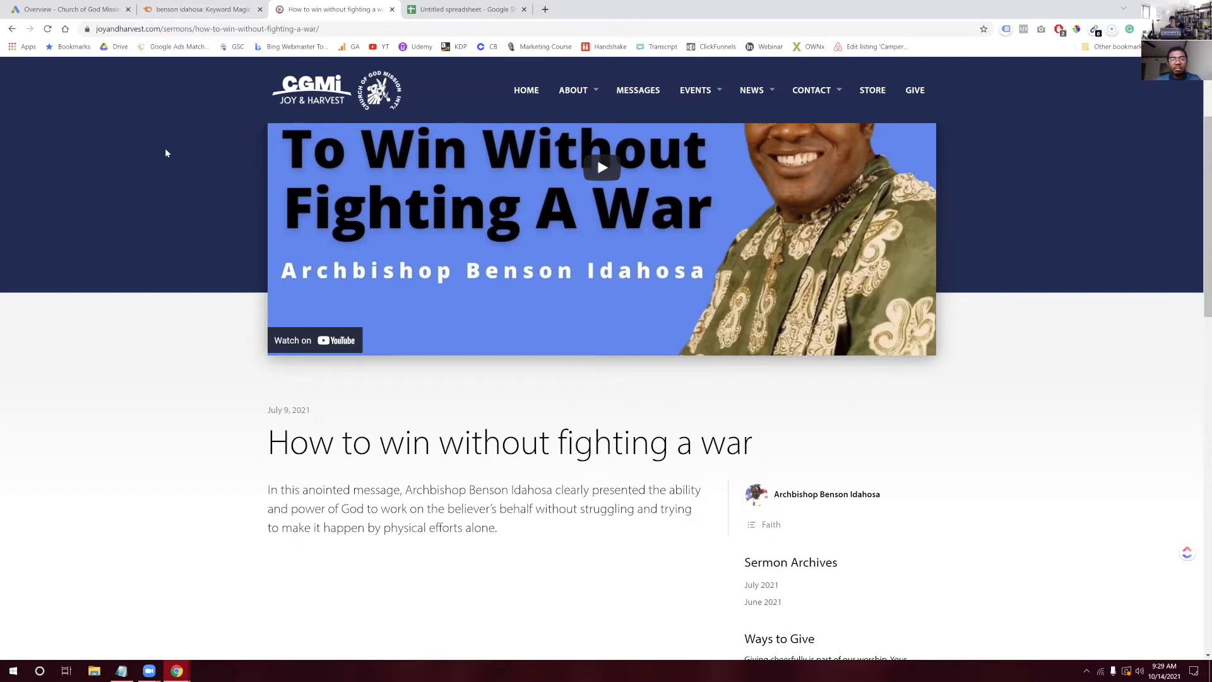
pyautogui.scroll(3, 166, 154)
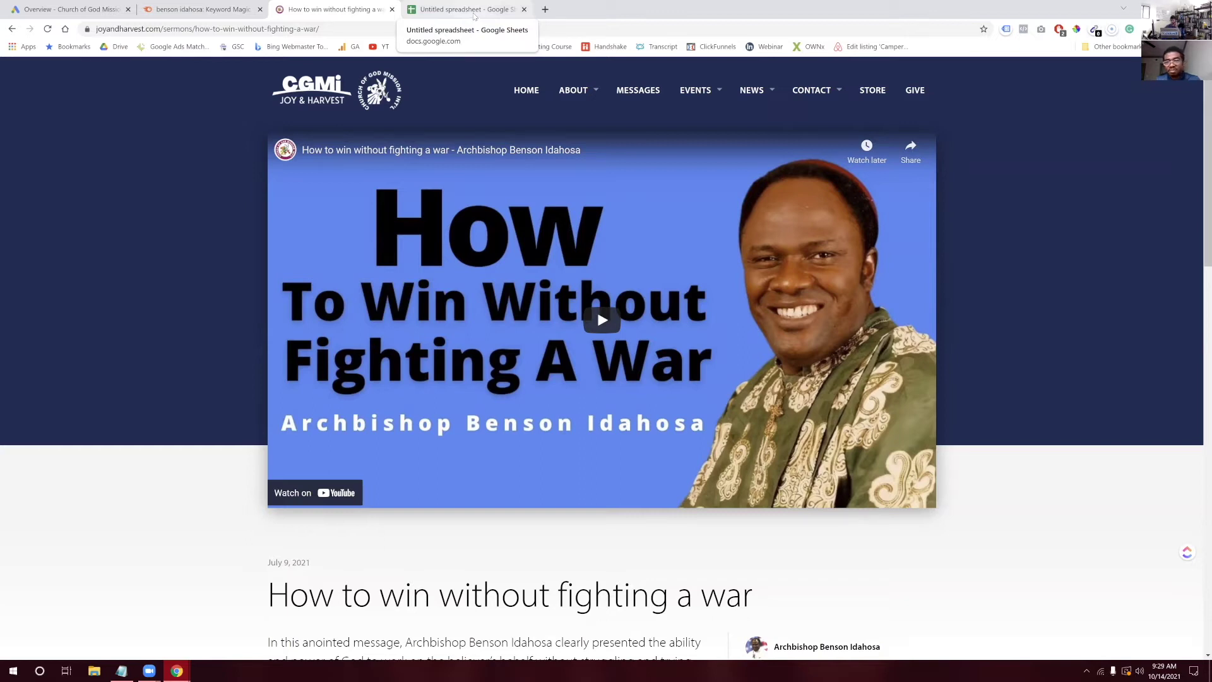
# Return to Semrush and search the Keyword Magic Tool for "sermons on hope"
pyautogui.click(236, 11)
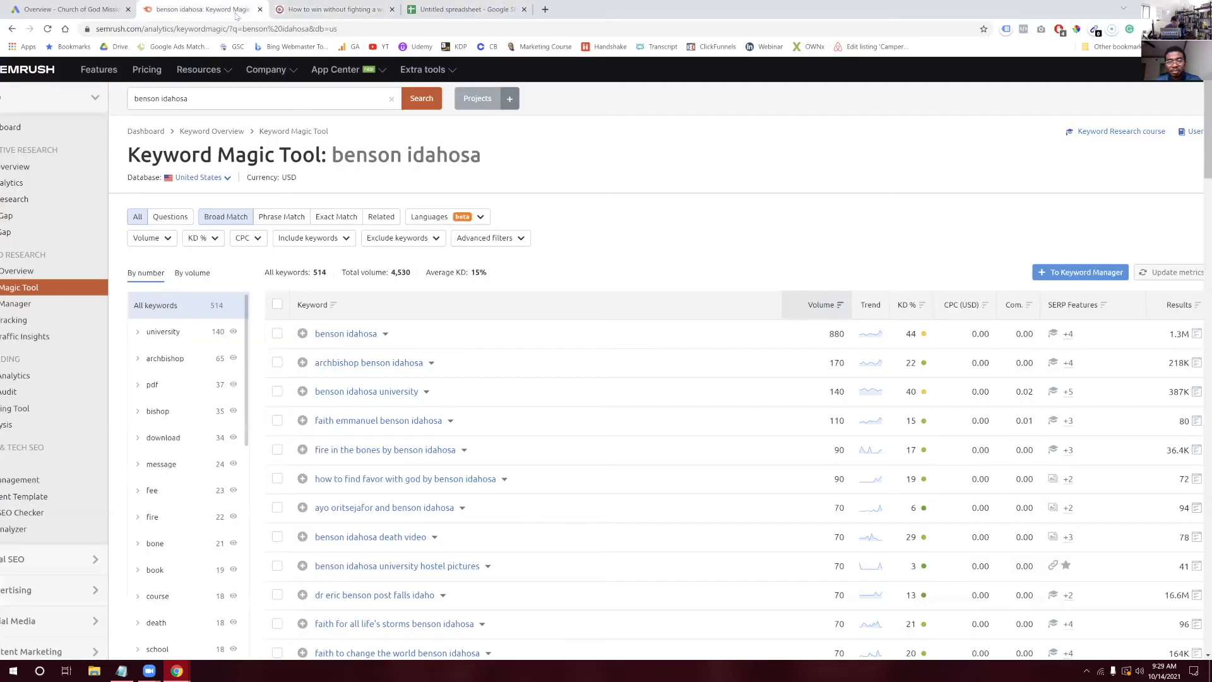
pyautogui.click(267, 98)
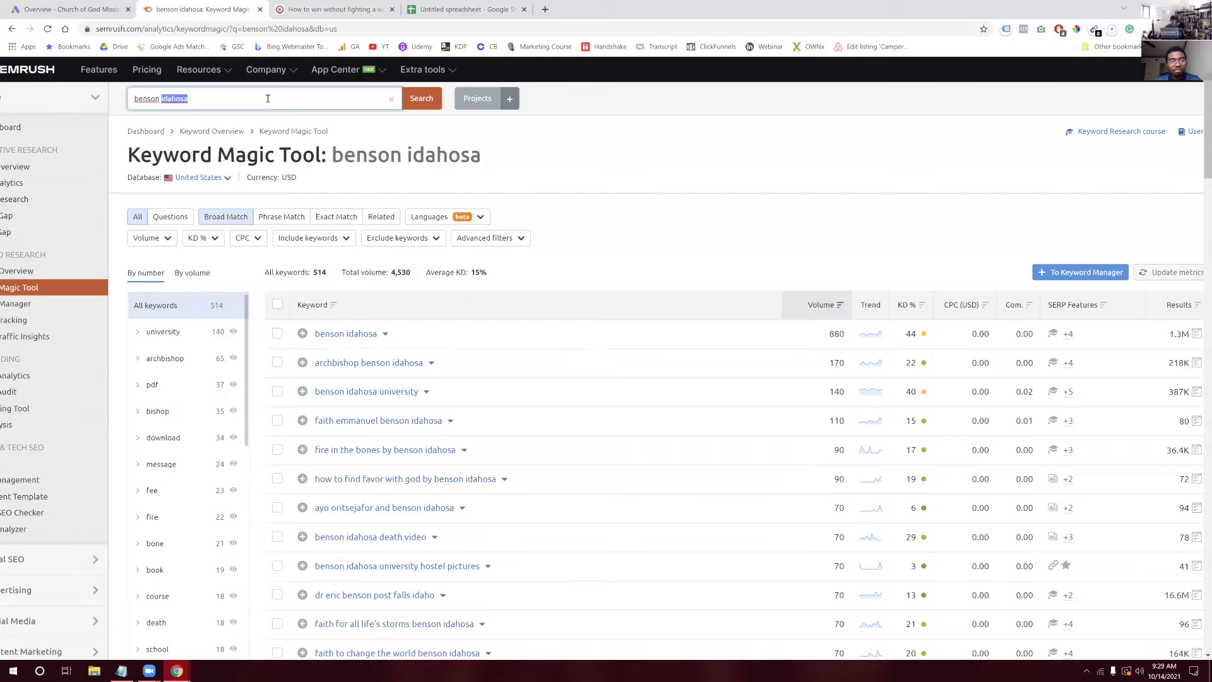
pyautogui.write('sermons')
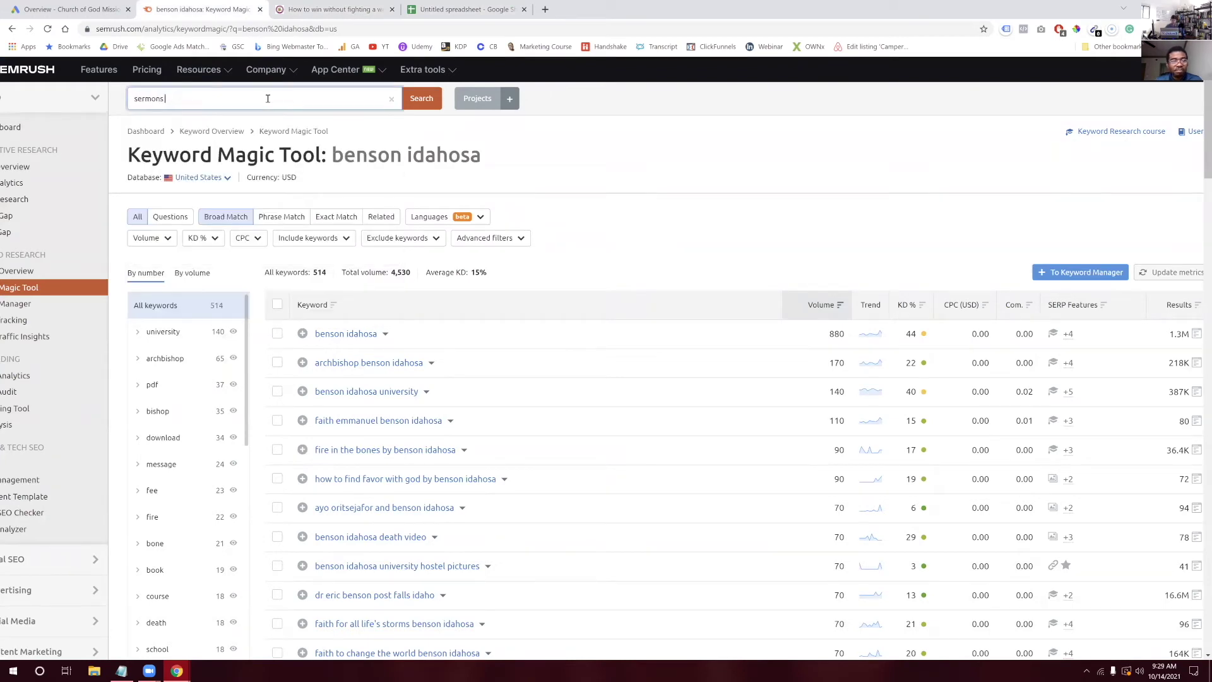
pyautogui.write(' on hope')
pyautogui.press('Return')
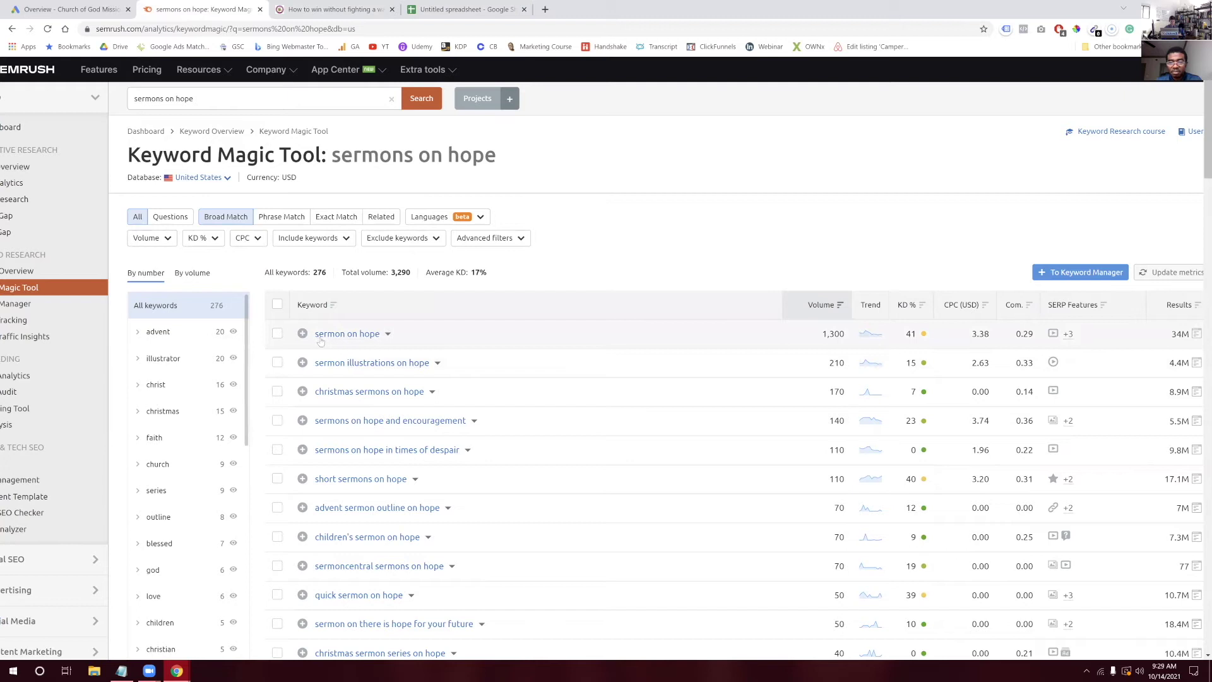
# Copy the keyword "sermon on hope" from Semrush into cell A9 of the spreadsheet and record 1300 in B9
pyautogui.moveTo(314, 335); pyautogui.dragTo(373, 337)
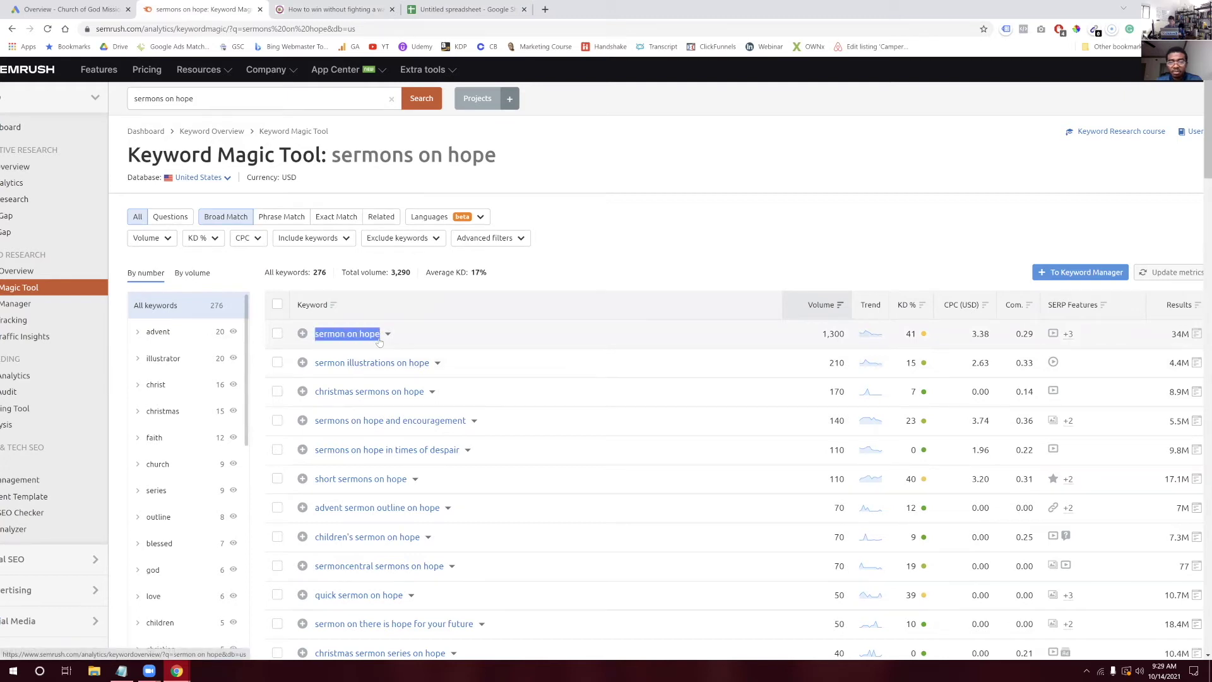
pyautogui.click(464, 9)
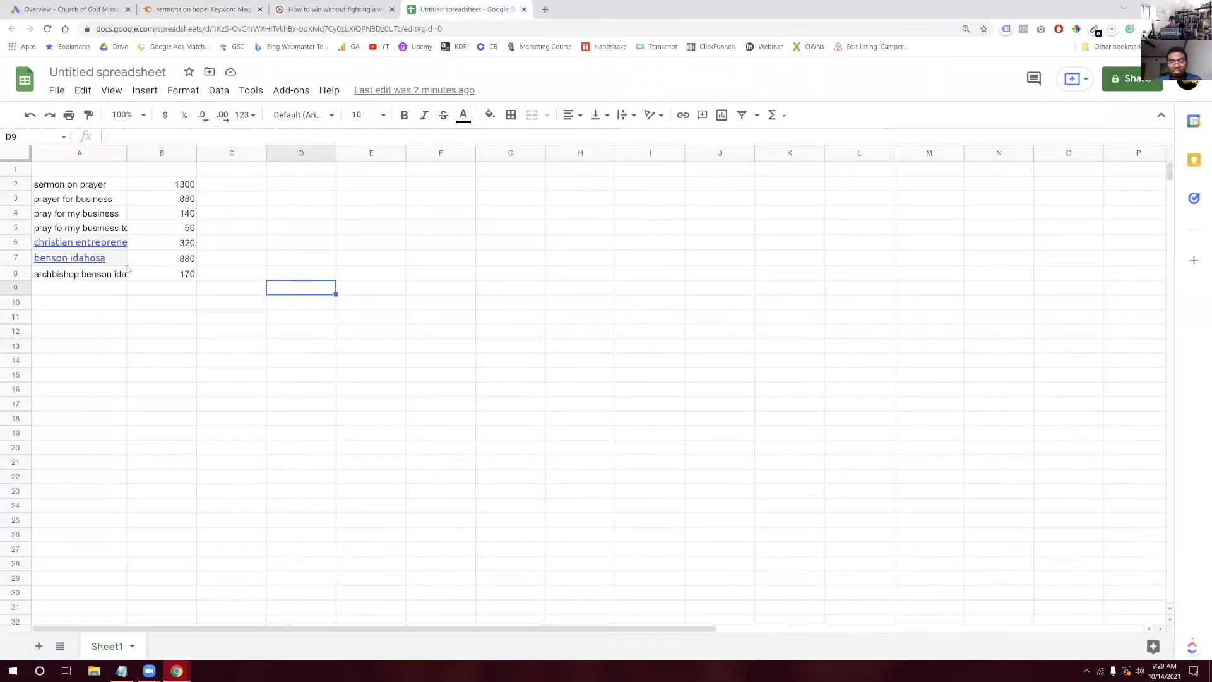
pyautogui.doubleClick(84, 289)
pyautogui.write('sermon on hope')
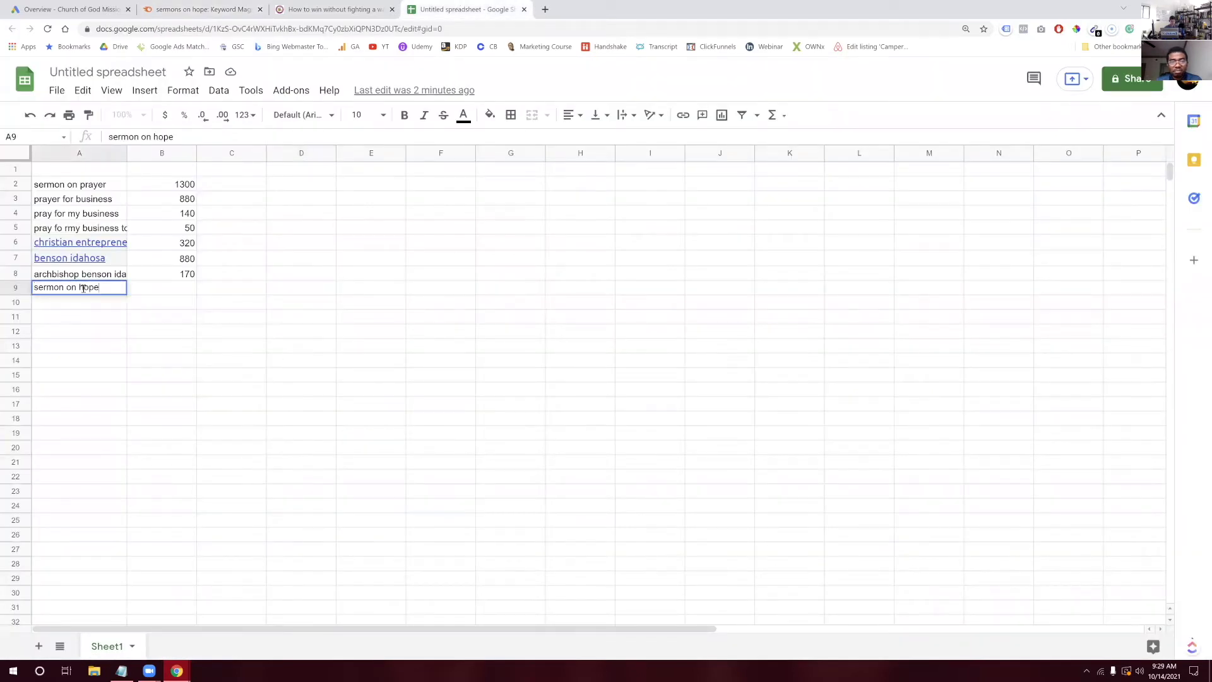
pyautogui.click(163, 294)
pyautogui.write('12')
pyautogui.write('300')
pyautogui.press('Return')
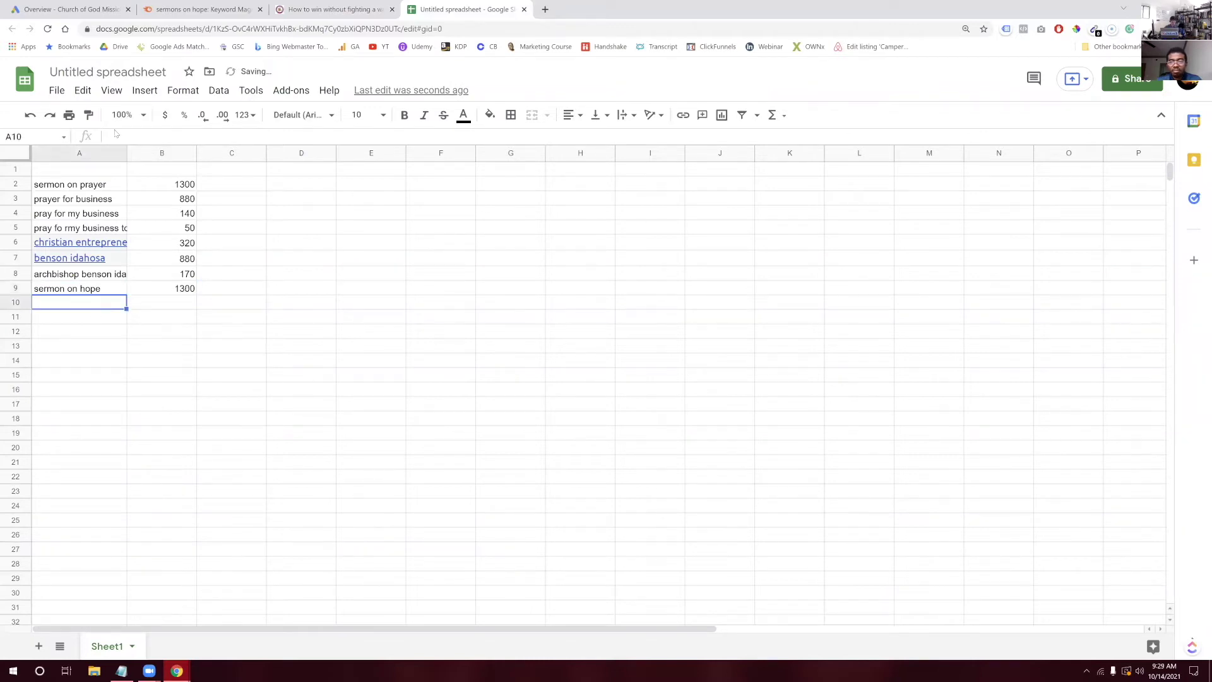
# Return to the Semrush results for "sermons on hope" and examine the keyword difficulty of "sermon on hope"
pyautogui.click(175, 18)
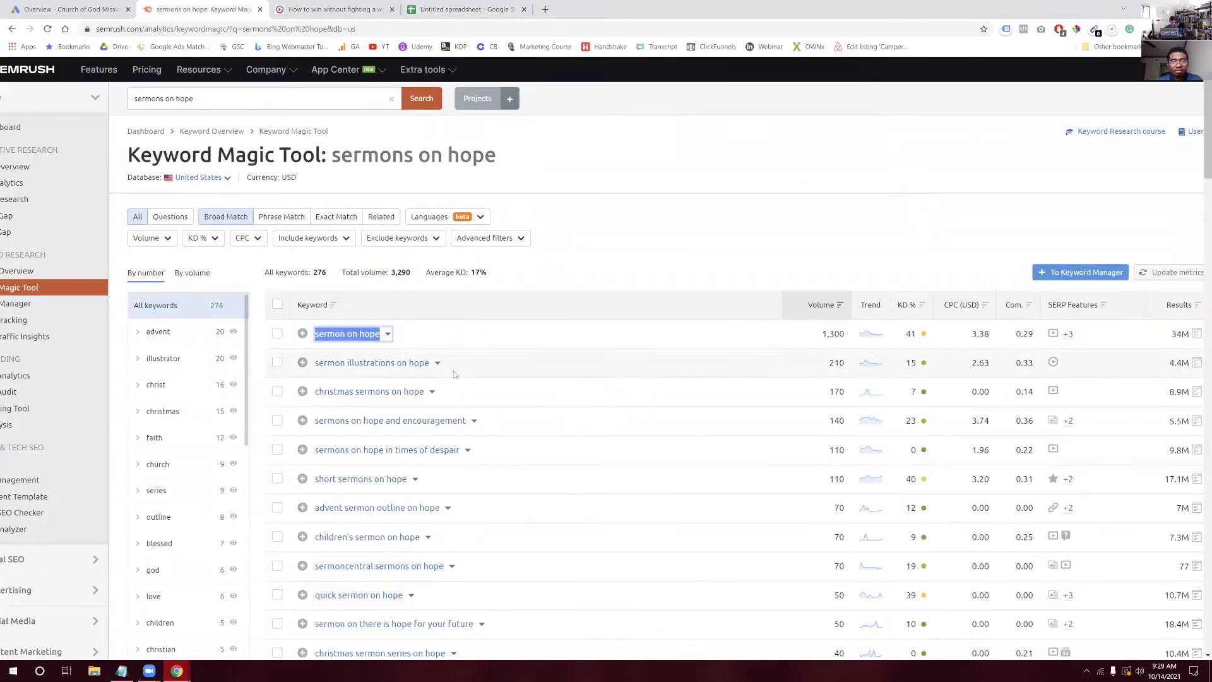
pyautogui.scroll(-1, 454, 374)
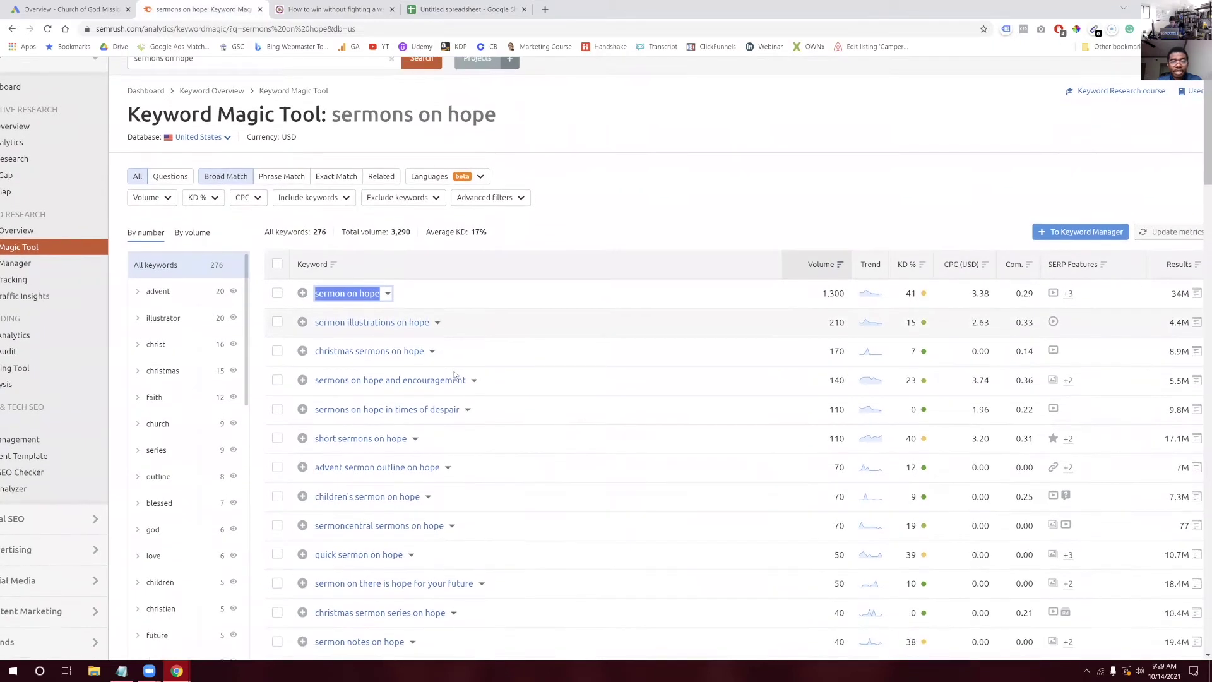
pyautogui.scroll(1, 404, 391)
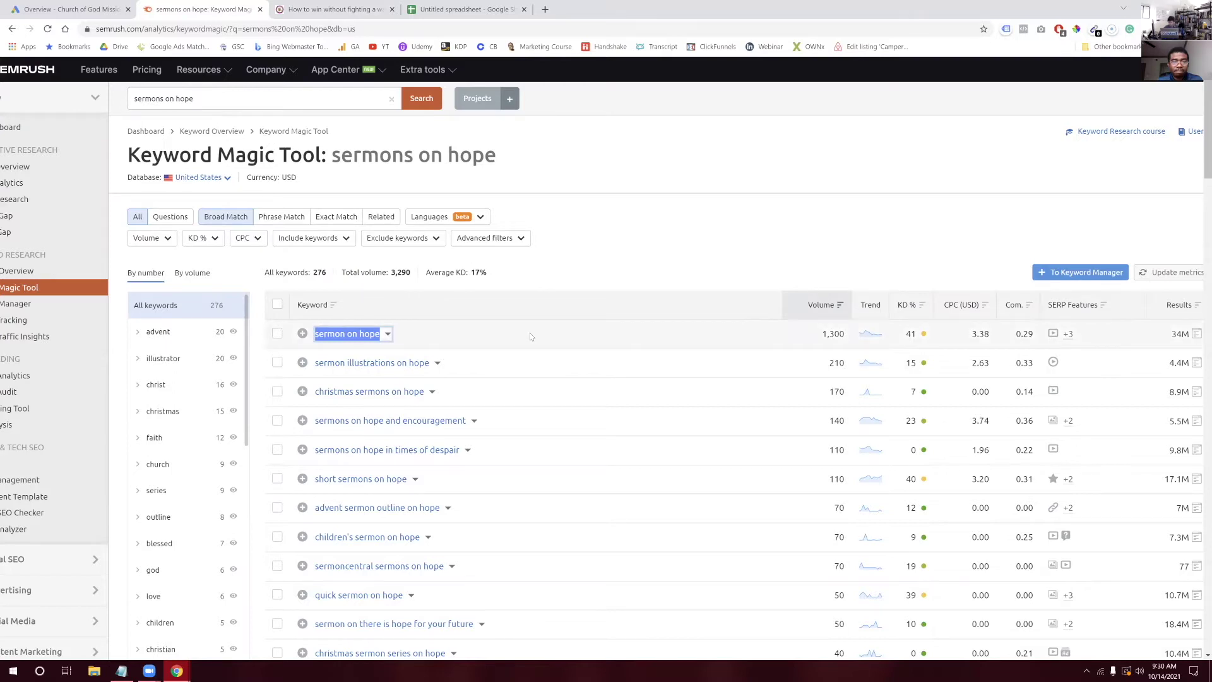
pyautogui.scroll(5, 531, 337)
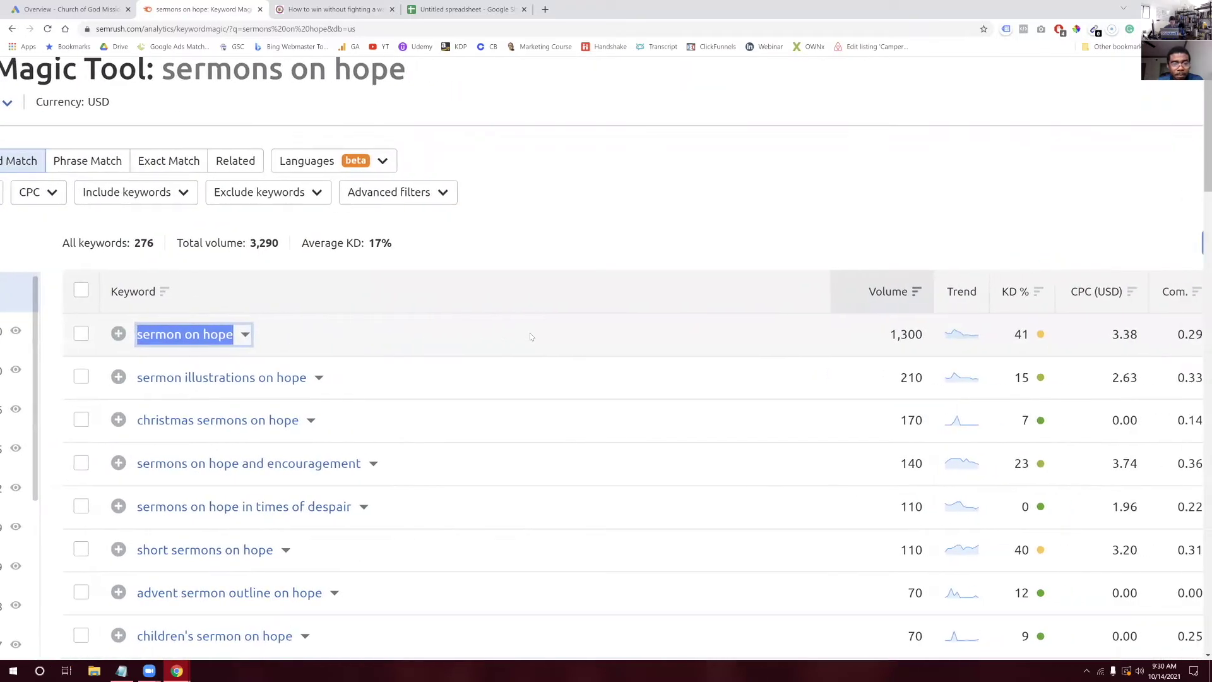
pyautogui.hscroll(3, 530, 336)
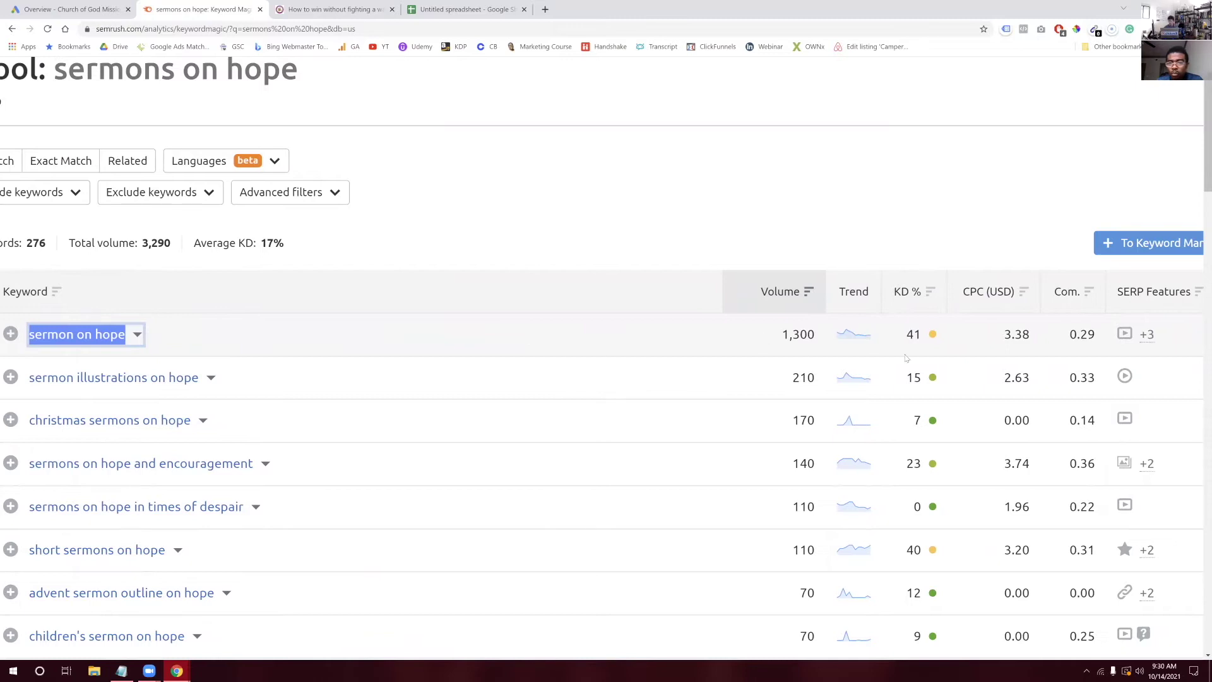
pyautogui.moveTo(905, 341)
pyautogui.moveTo(909, 340); pyautogui.dragTo(922, 343)
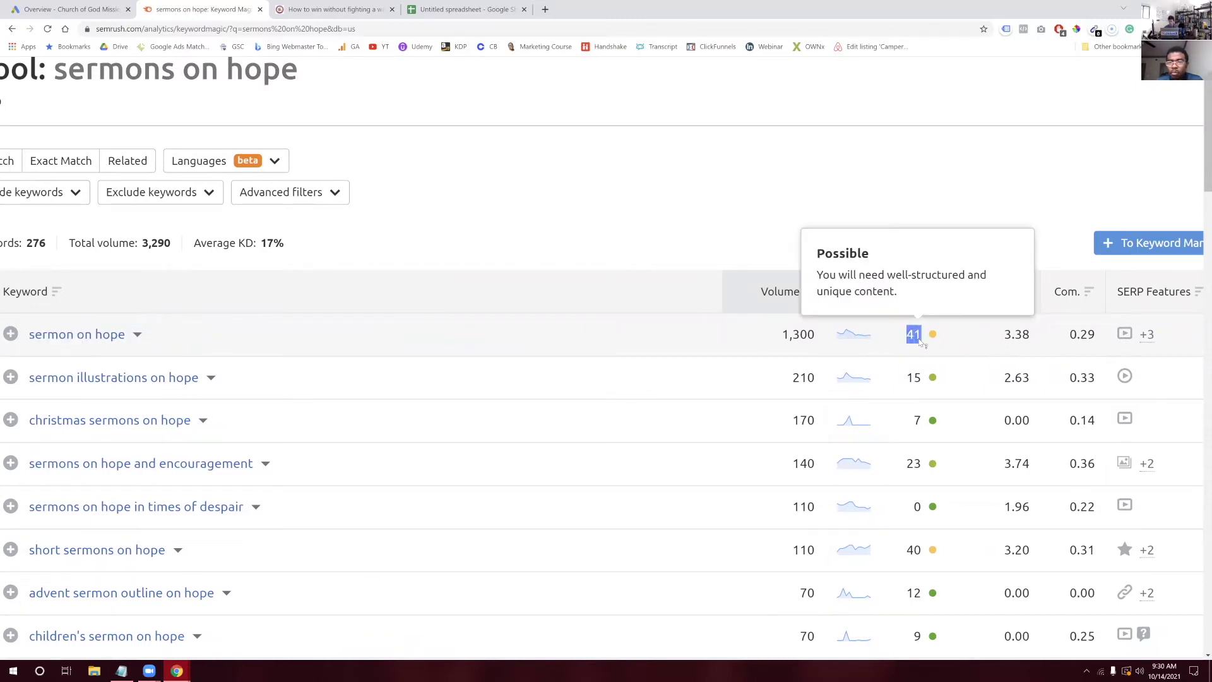
pyautogui.click(938, 338)
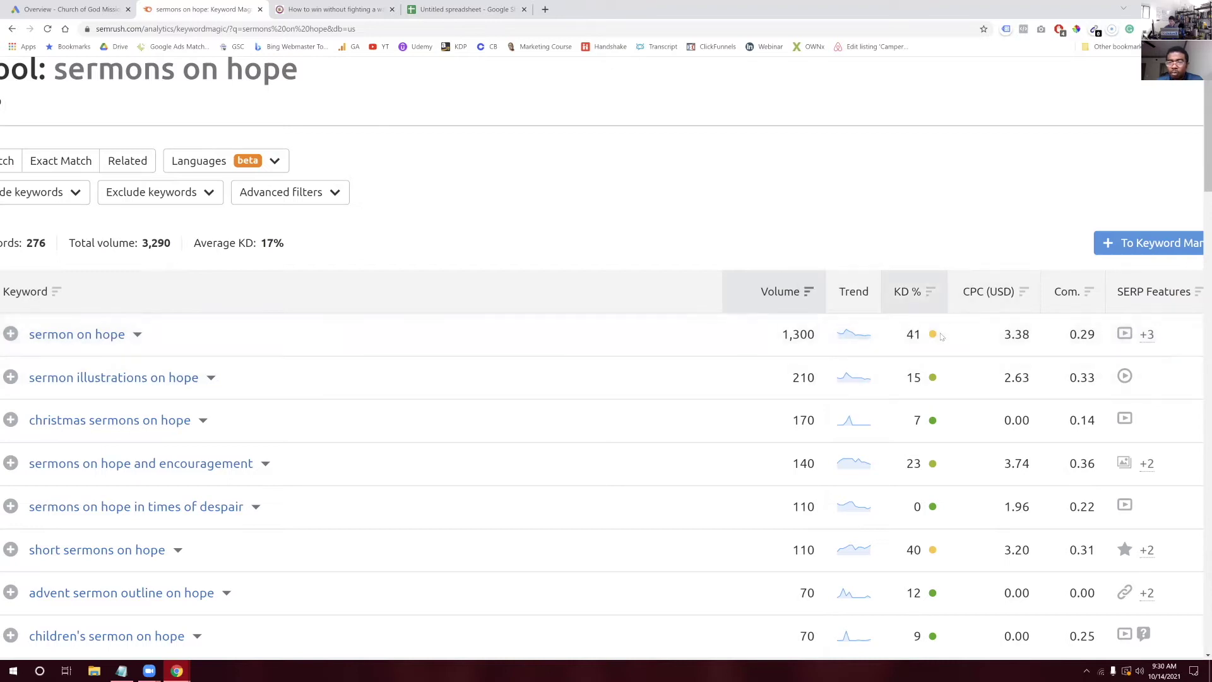
# Compare the difficulty, CPC and volume of the "sermons on hope" keywords, including "sermons on hope in times of despair"
pyautogui.moveTo(915, 343)
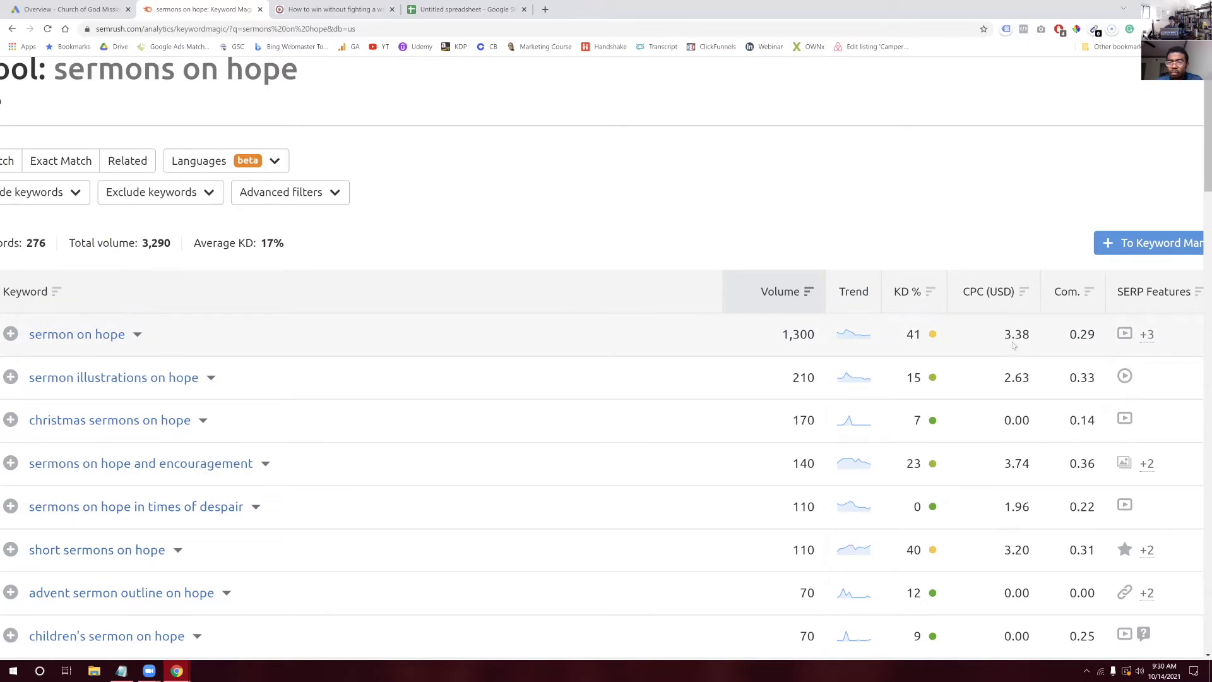
pyautogui.moveTo(1004, 338); pyautogui.dragTo(1031, 336)
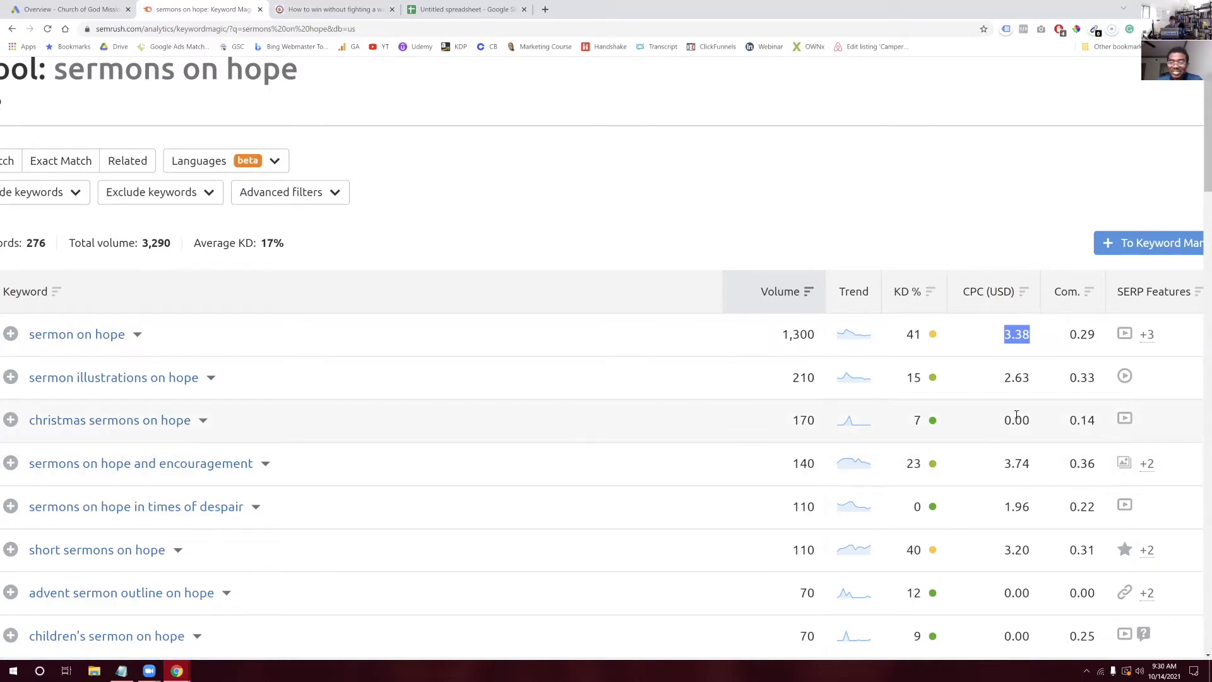
pyautogui.moveTo(928, 426)
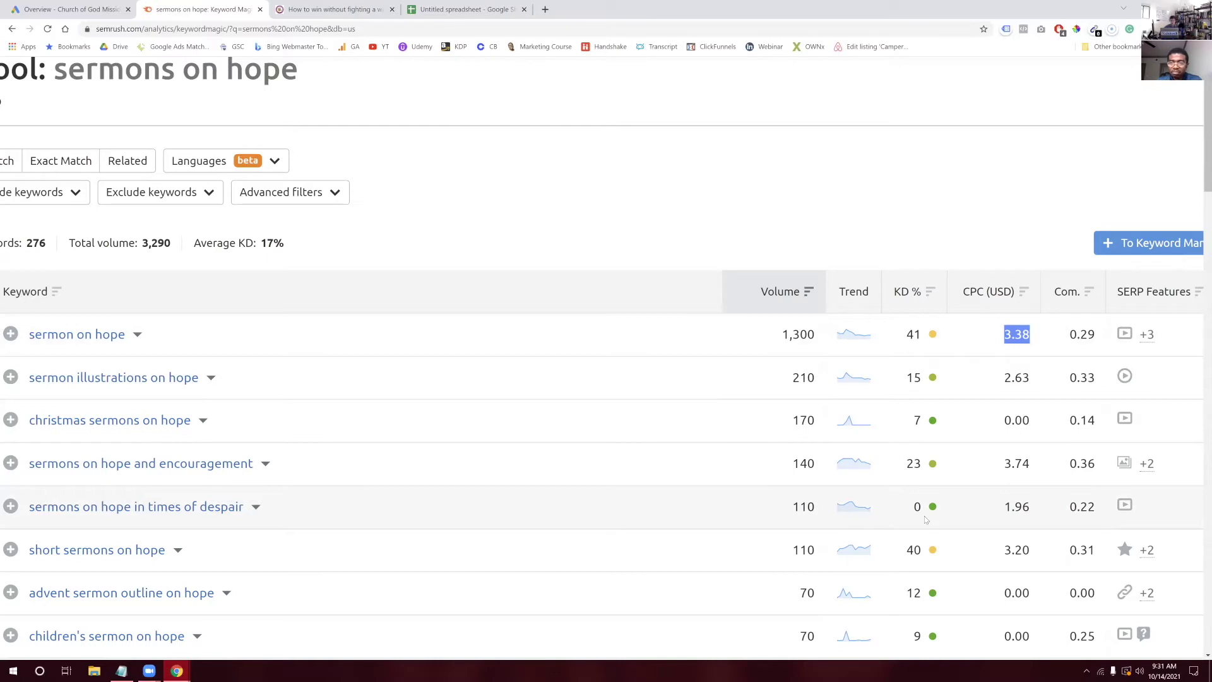
pyautogui.moveTo(795, 510); pyautogui.dragTo(829, 504)
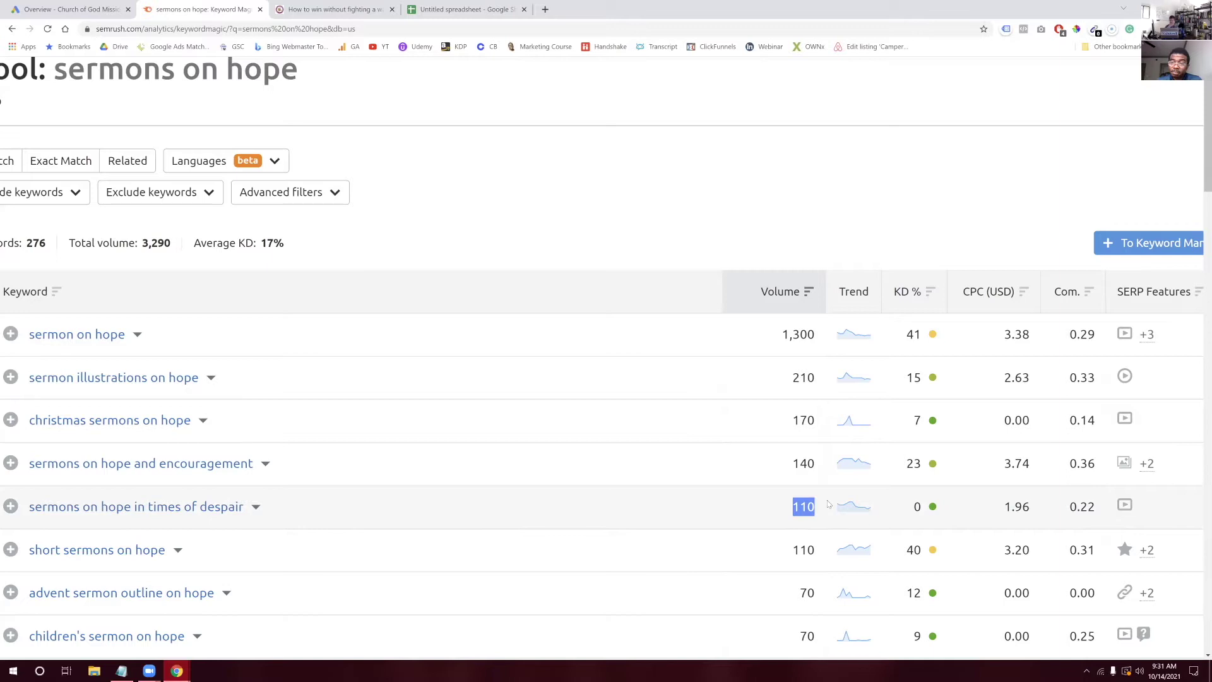
pyautogui.click(703, 244)
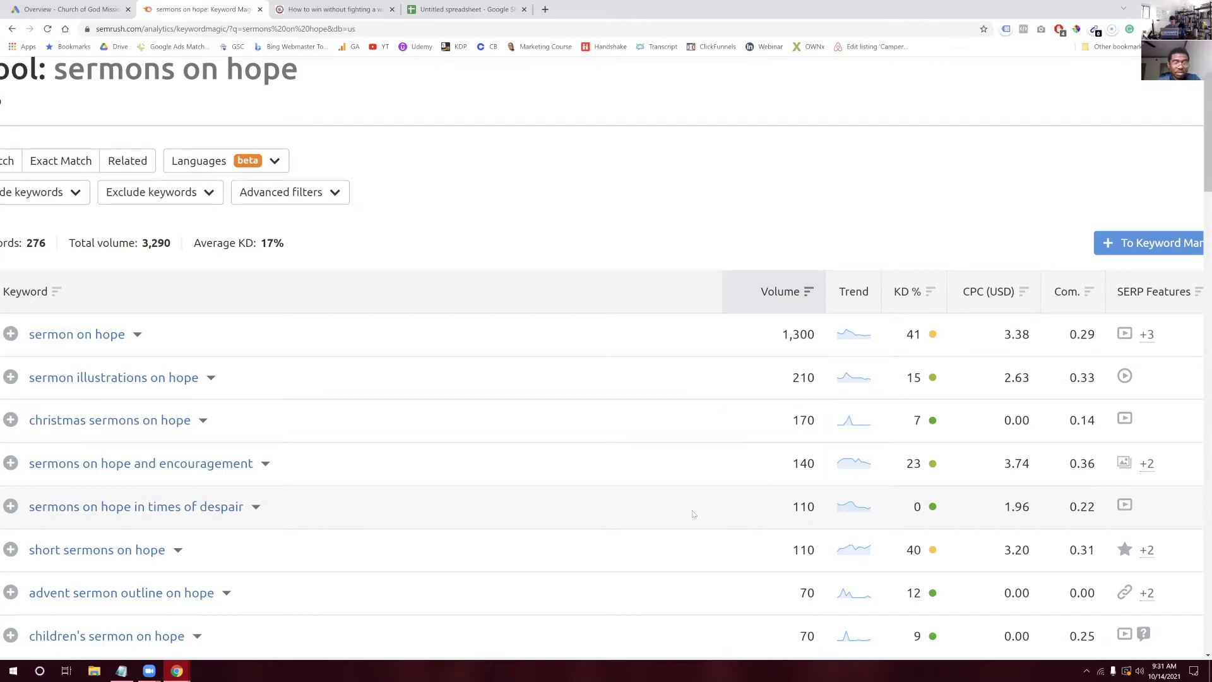
pyautogui.scroll(-3, 693, 515)
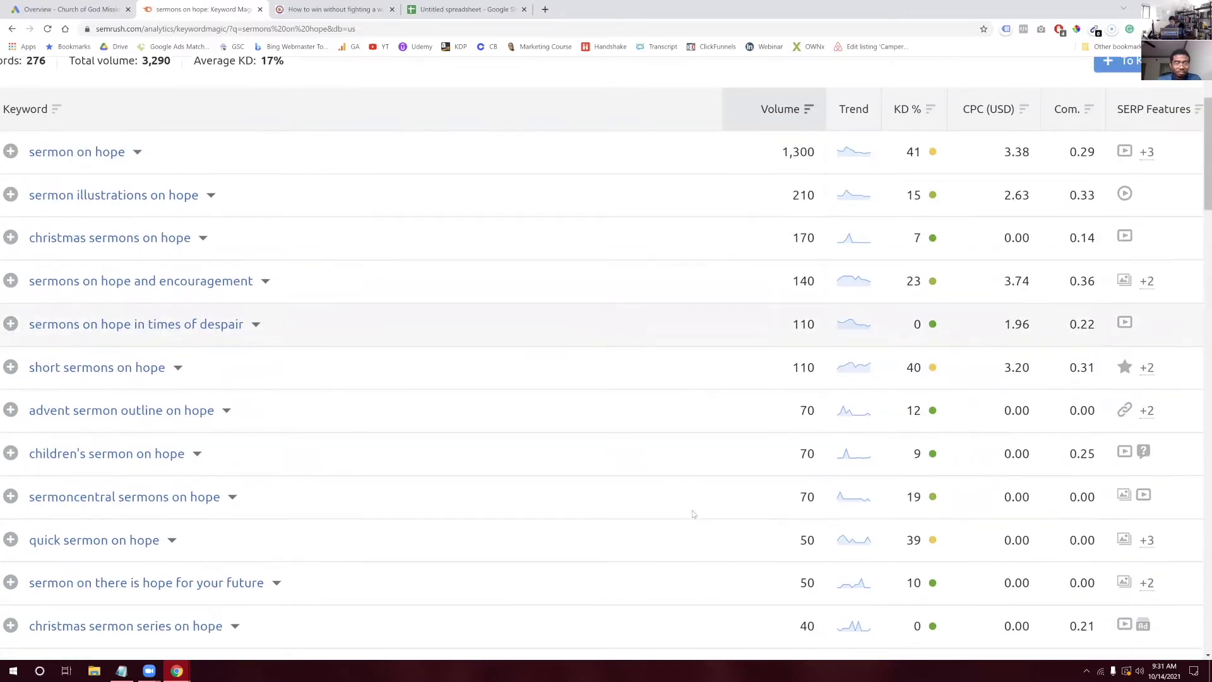
pyautogui.scroll(2, 692, 514)
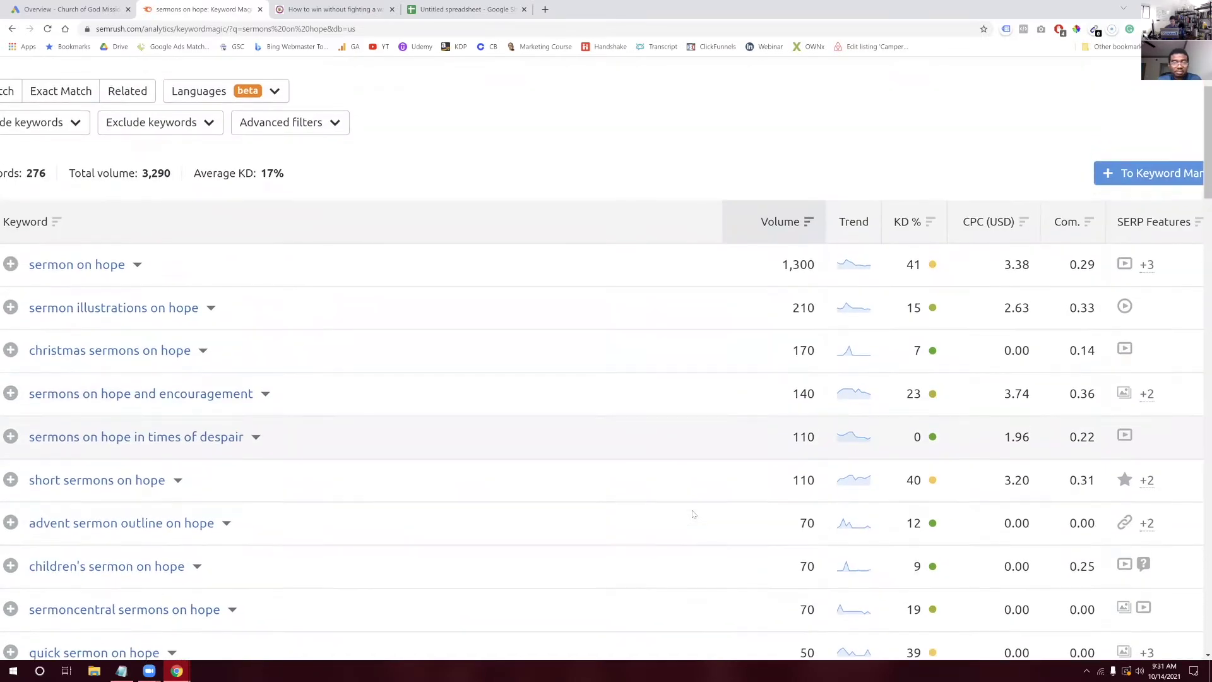
pyautogui.scroll(1, 692, 515)
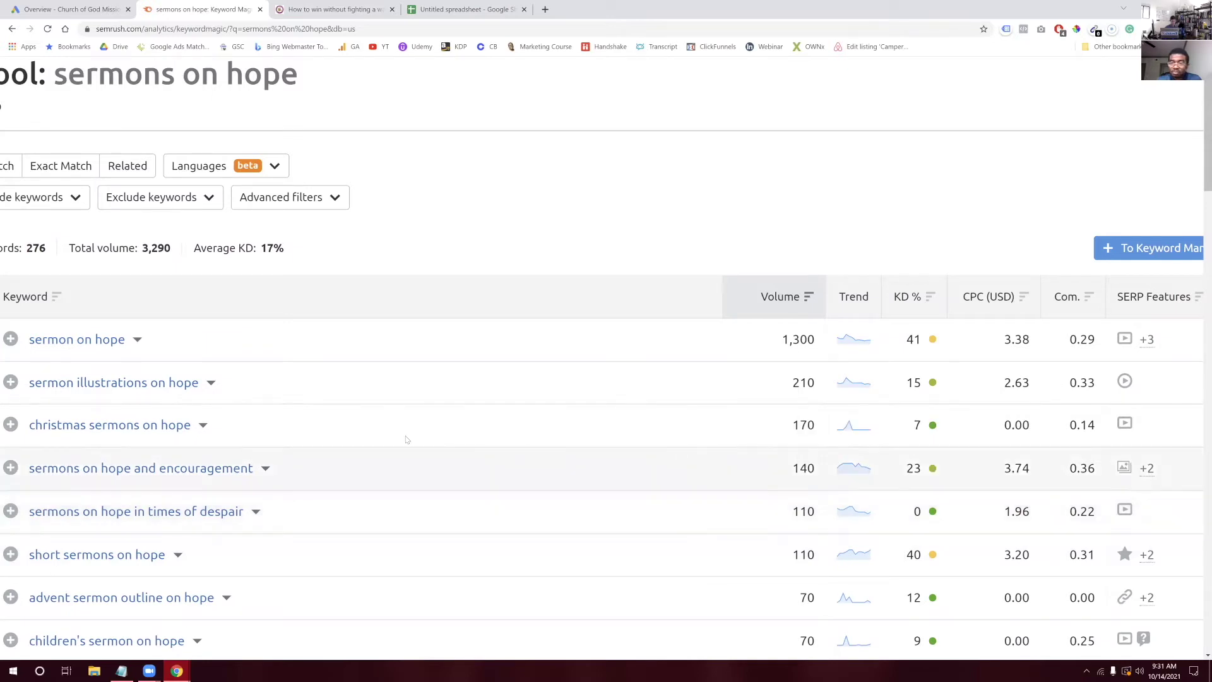
pyautogui.moveTo(794, 512); pyautogui.dragTo(815, 514)
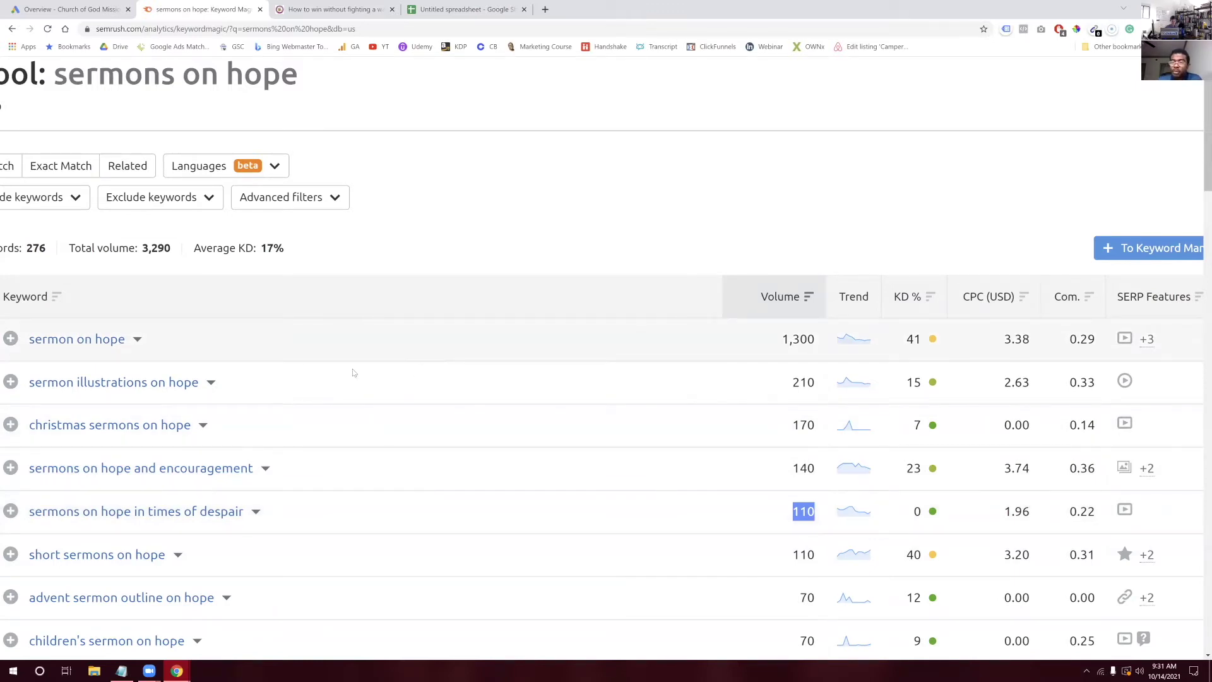
# Search the Keyword Magic Tool for "sermons on faith"
pyautogui.hscroll(-5, 364, 208)
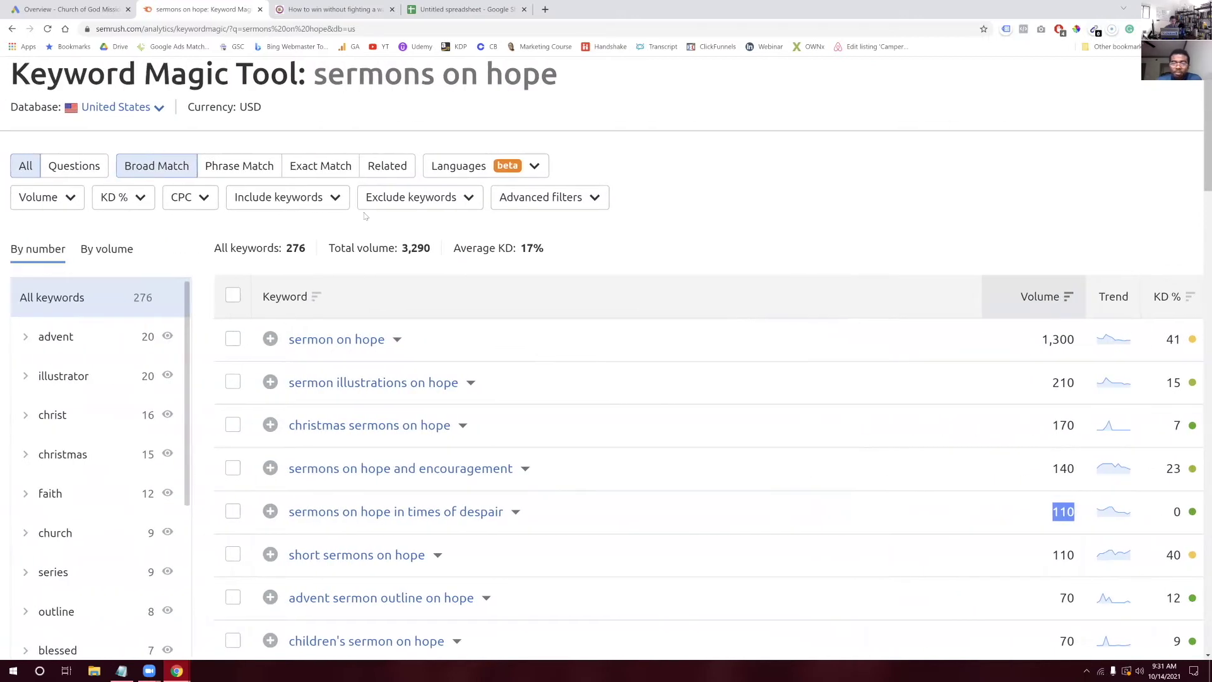
pyautogui.scroll(2, 364, 216)
pyautogui.click(135, 116)
pyautogui.press('BackSpace')
pyautogui.press('BackSpace')
pyautogui.press('BackSpace')
pyautogui.press('BackSpace')
pyautogui.write('faith')
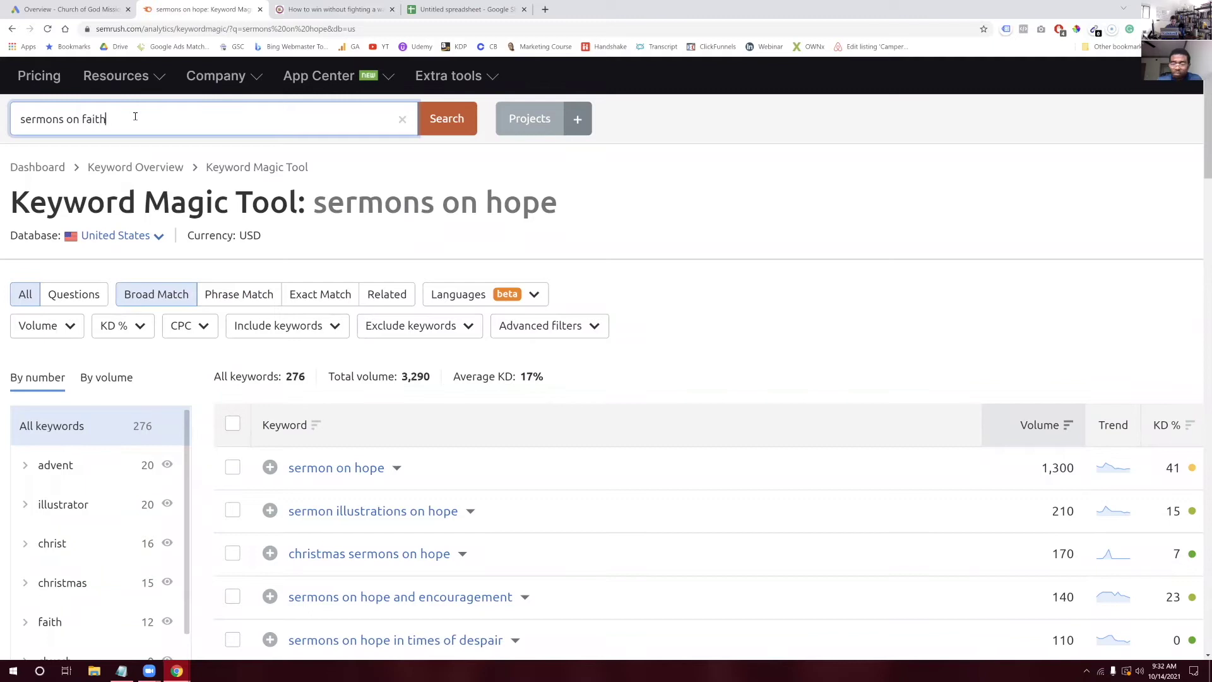
pyautogui.press('Return')
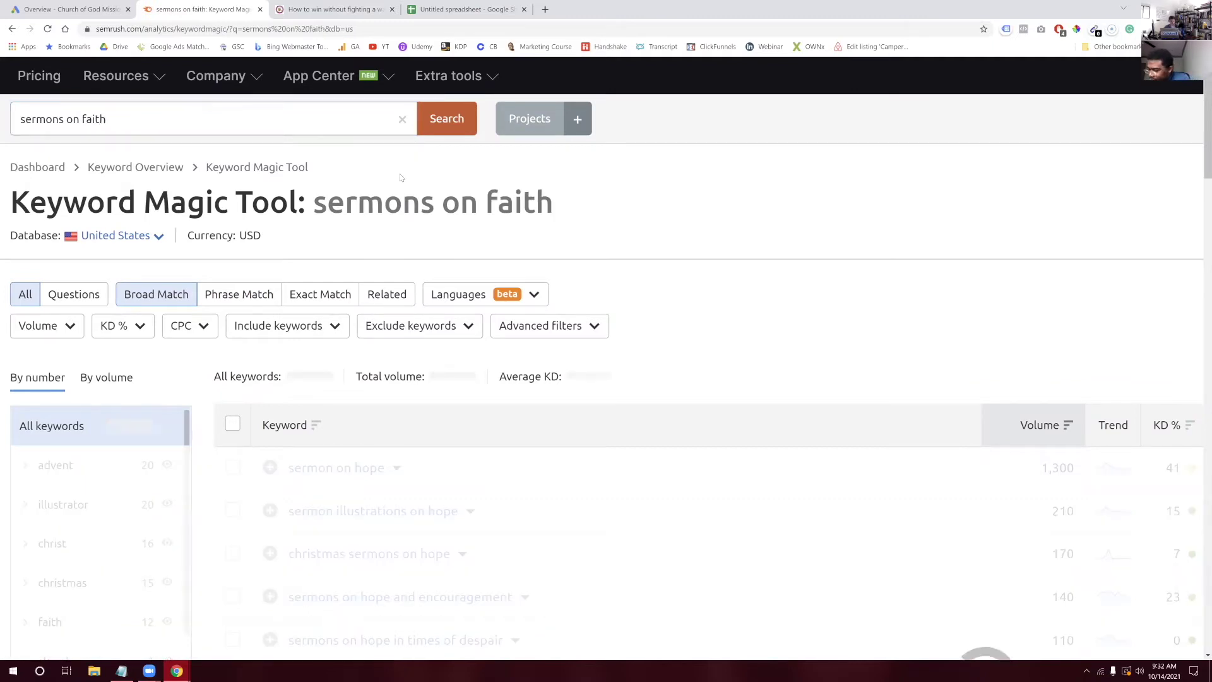
# Copy the keyword "sermons on faith" from the Semrush results into cell A10 of the spreadsheet
pyautogui.hscroll(3, 612, 256)
pyautogui.hscroll(2, 612, 256)
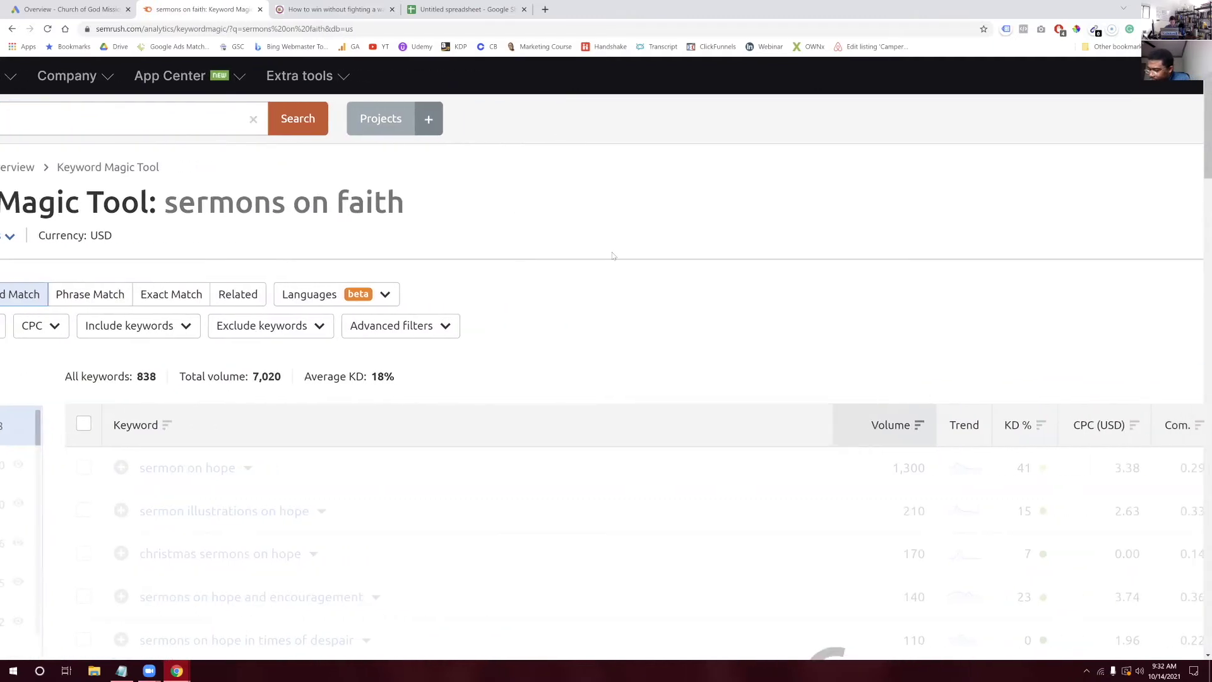
pyautogui.scroll(-2, 612, 256)
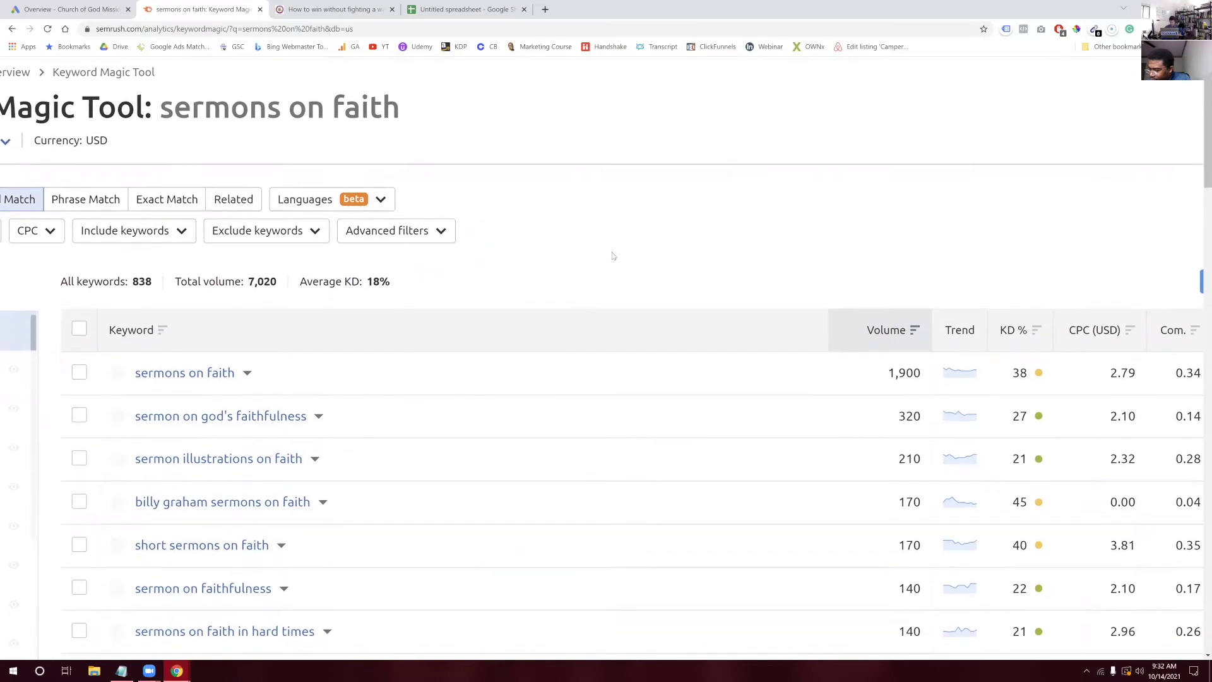
pyautogui.hscroll(1, 613, 256)
pyautogui.hscroll(1, 612, 256)
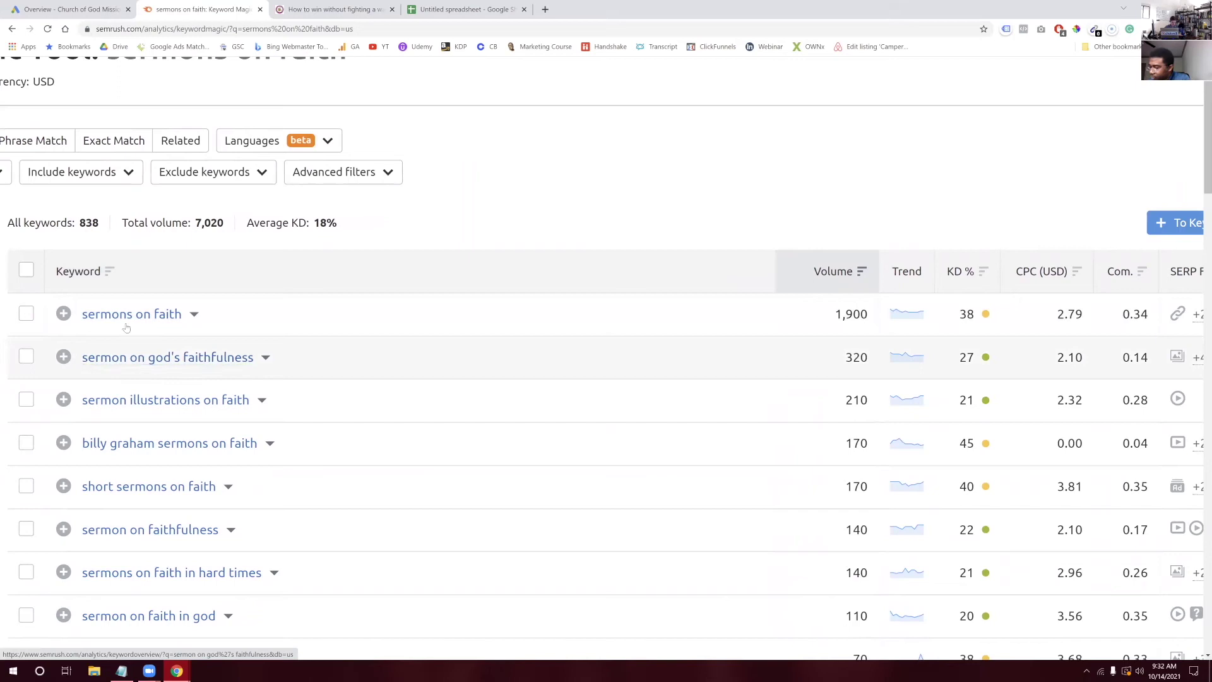
pyautogui.moveTo(82, 314); pyautogui.dragTo(179, 315)
pyautogui.hotkey('ctrl', 'c')
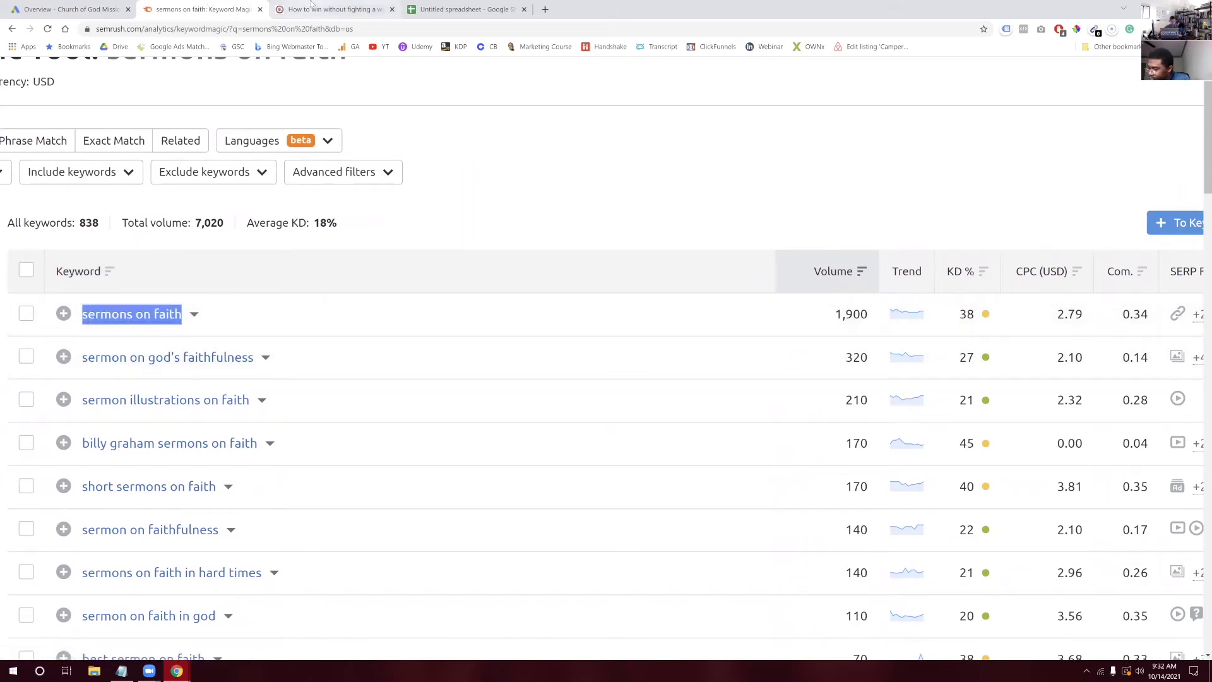
pyautogui.click(467, 9)
pyautogui.hotkey('ctrl', 'v')
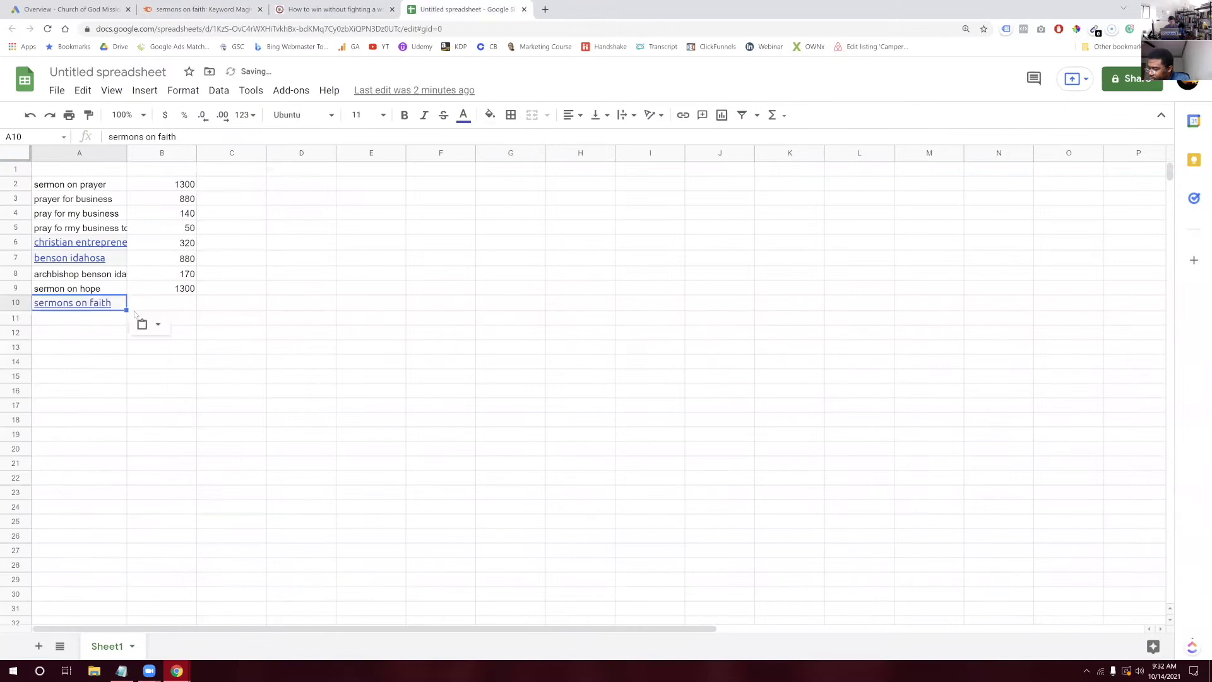
# Record the search volume 1,900 in cell B10 beside "sermons on faith"
pyautogui.click(162, 304)
pyautogui.write('1,900')
pyautogui.press('Left')
pyautogui.press('Left')
pyautogui.press('Left')
pyautogui.write(',')
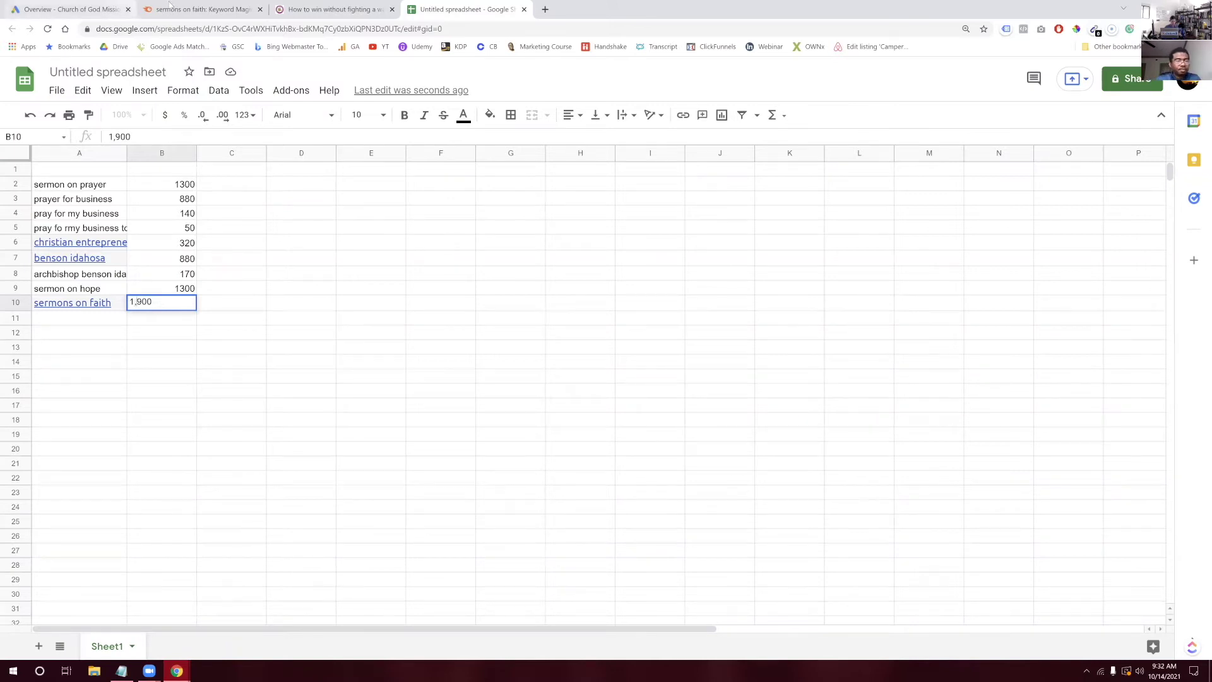
# Return to Semrush and review the remaining keyword suggestions for "sermons on faith"
pyautogui.click(178, 8)
pyautogui.scroll(-1, 364, 272)
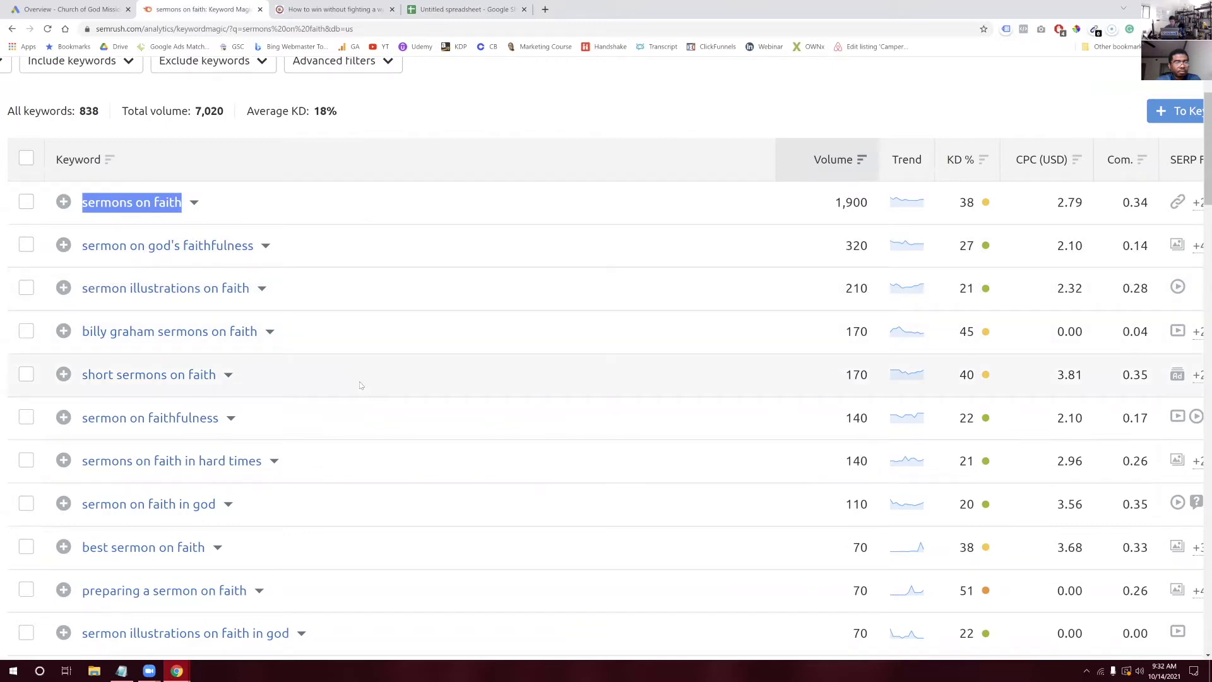
pyautogui.scroll(-2, 433, 422)
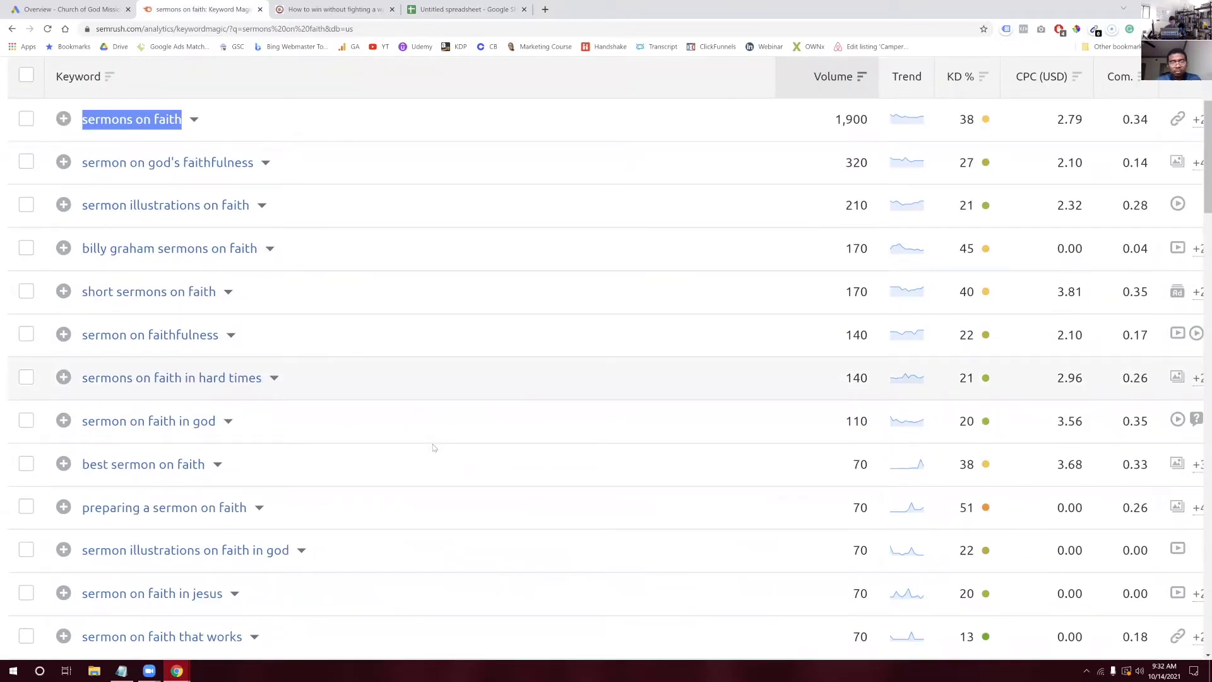
pyautogui.scroll(5, 434, 447)
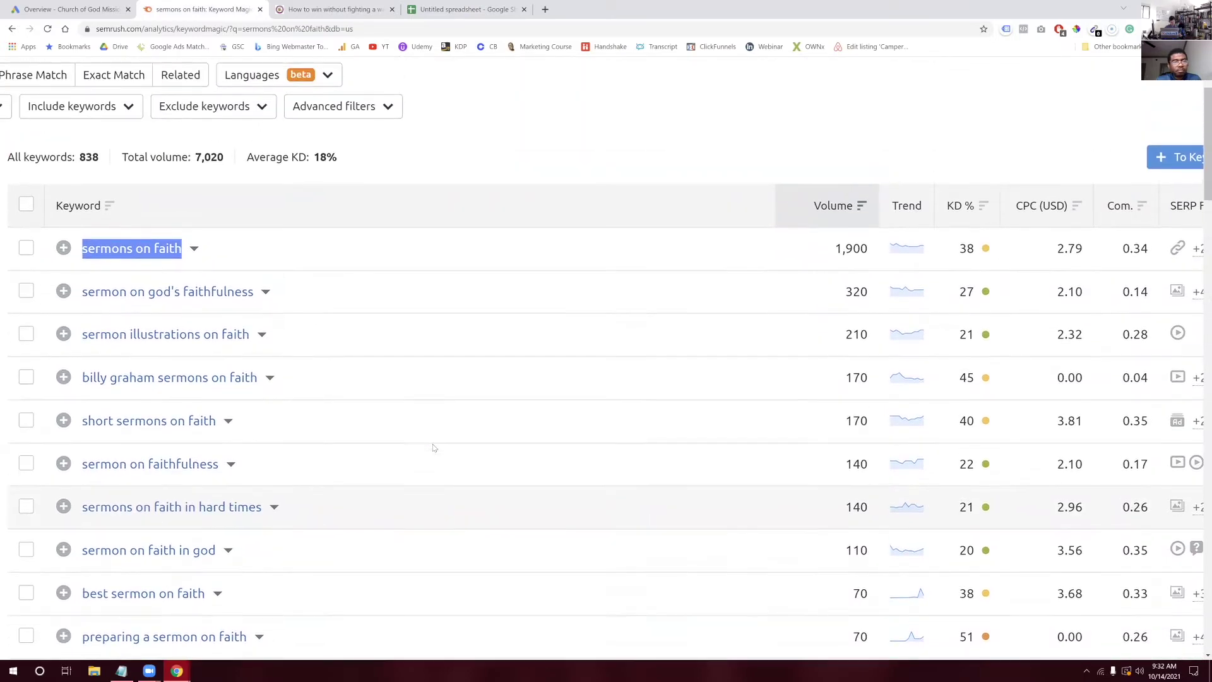
pyautogui.scroll(1, 433, 448)
pyautogui.hscroll(-4, 315, 316)
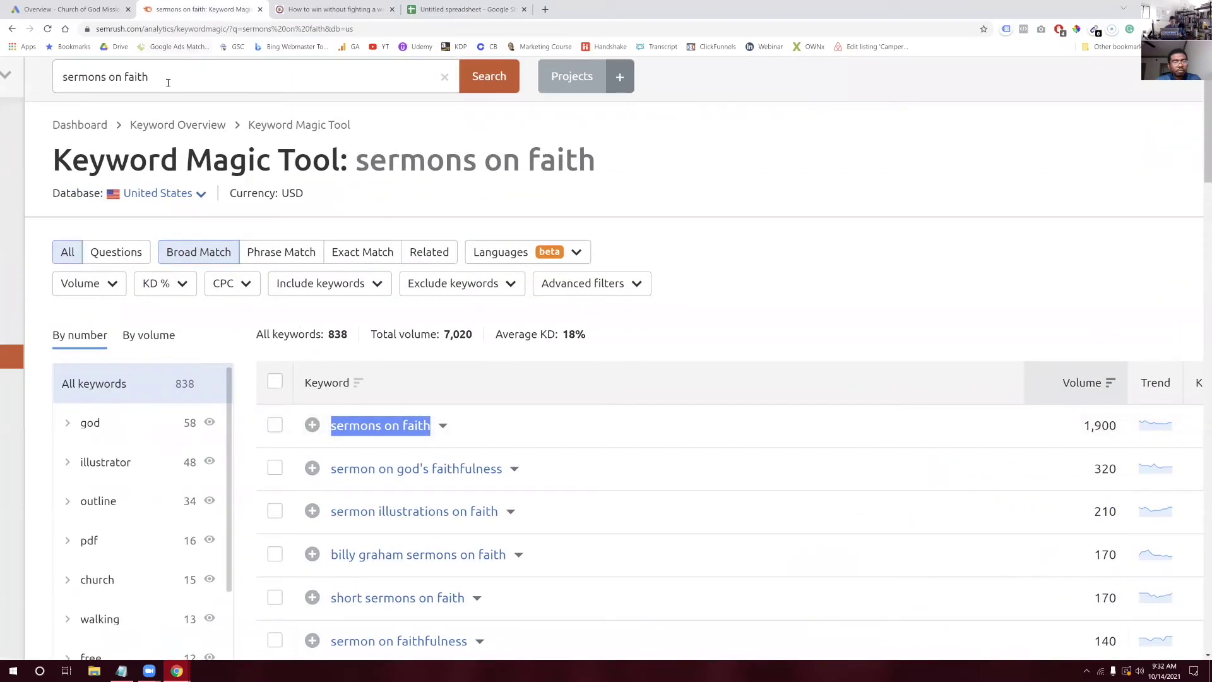
# Switch to the church website and browse its list of messages for more keyword ideas
pyautogui.click(329, 9)
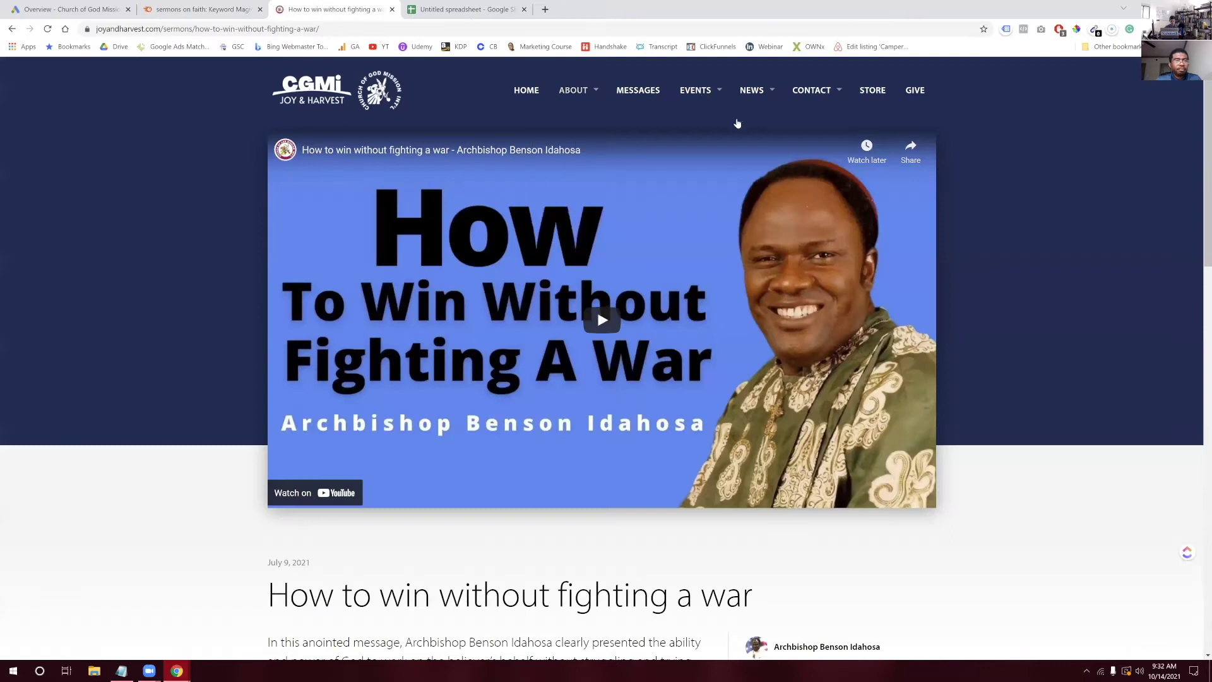
pyautogui.scroll(-10, 666, 275)
pyautogui.scroll(12, 631, 252)
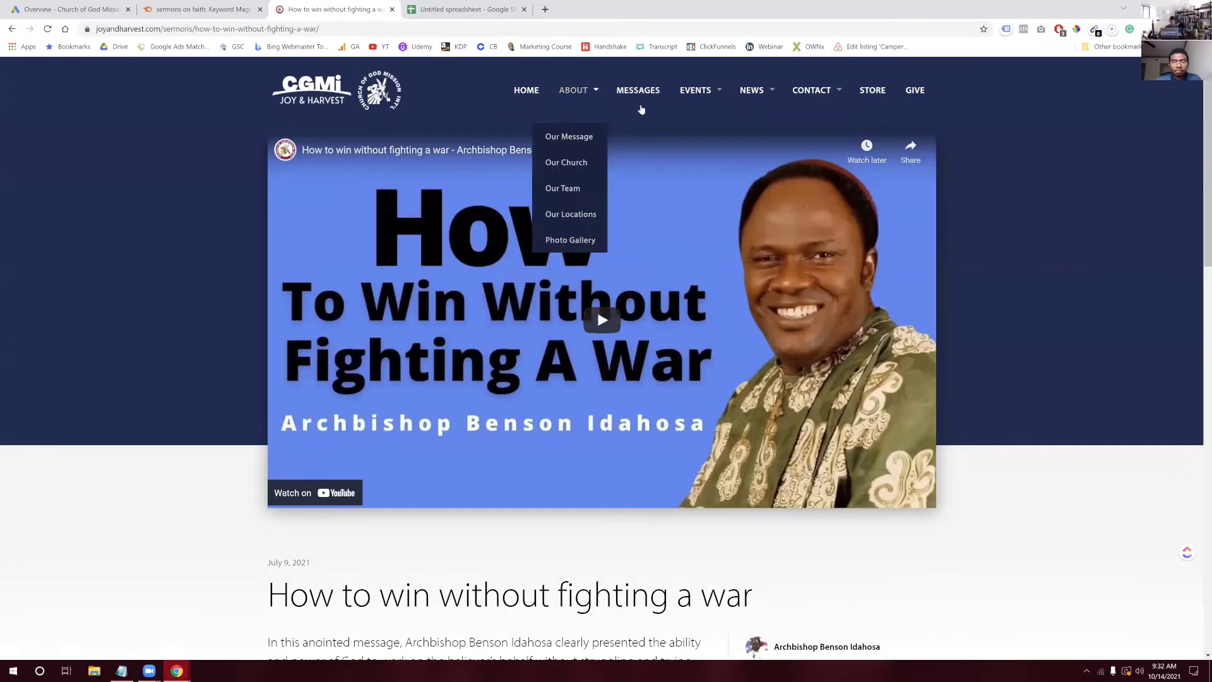
pyautogui.click(645, 93)
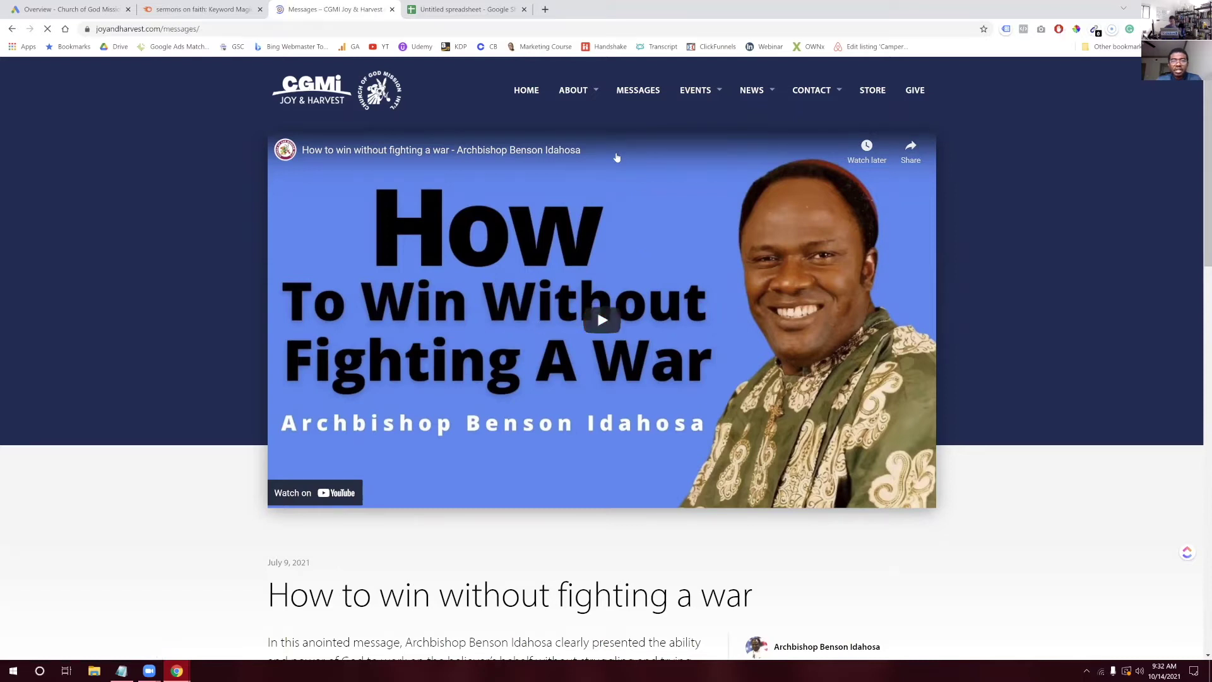
pyautogui.scroll(-15, 678, 603)
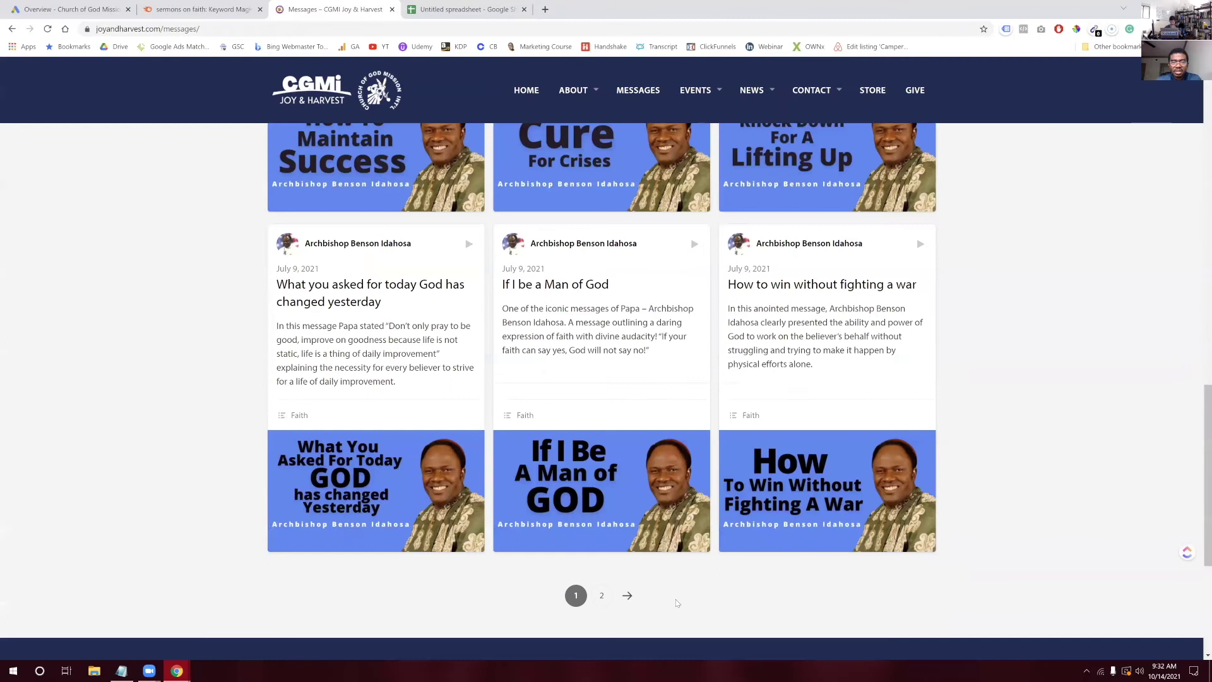
pyautogui.scroll(-1, 677, 603)
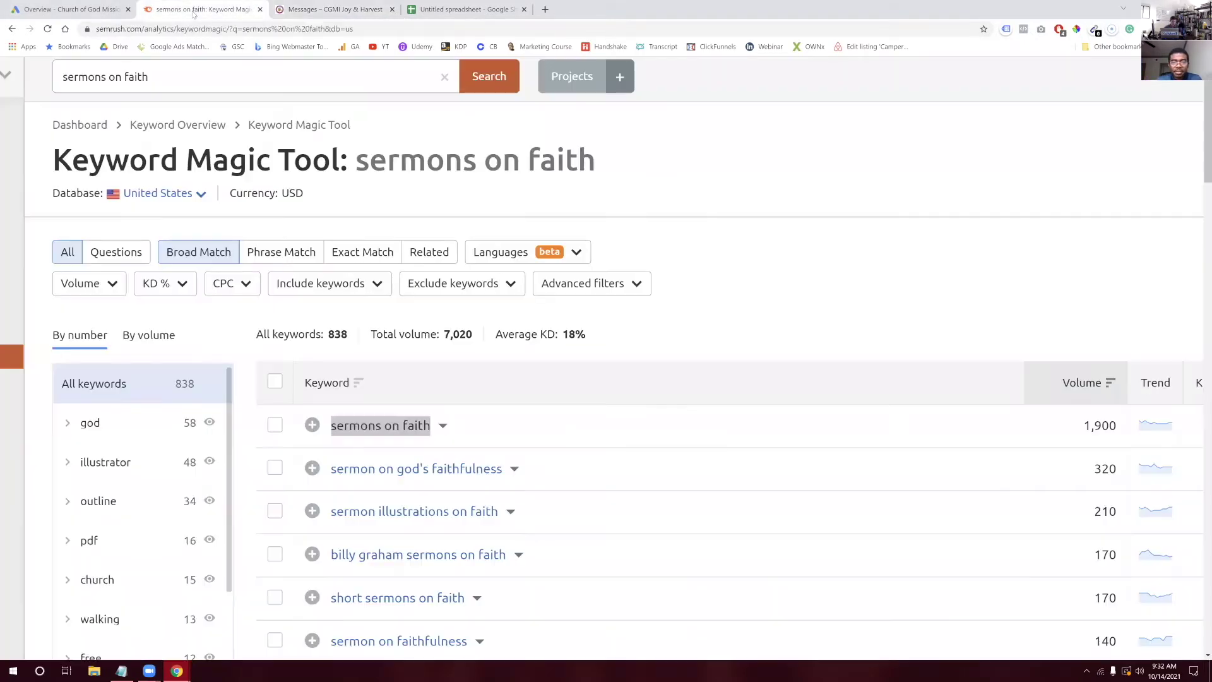
# Return to Semrush and search the Keyword Magic Tool for "man of god"
pyautogui.click(183, 9)
pyautogui.tripleClick(210, 87)
pyautogui.write('man of god')
pyautogui.press('Return')
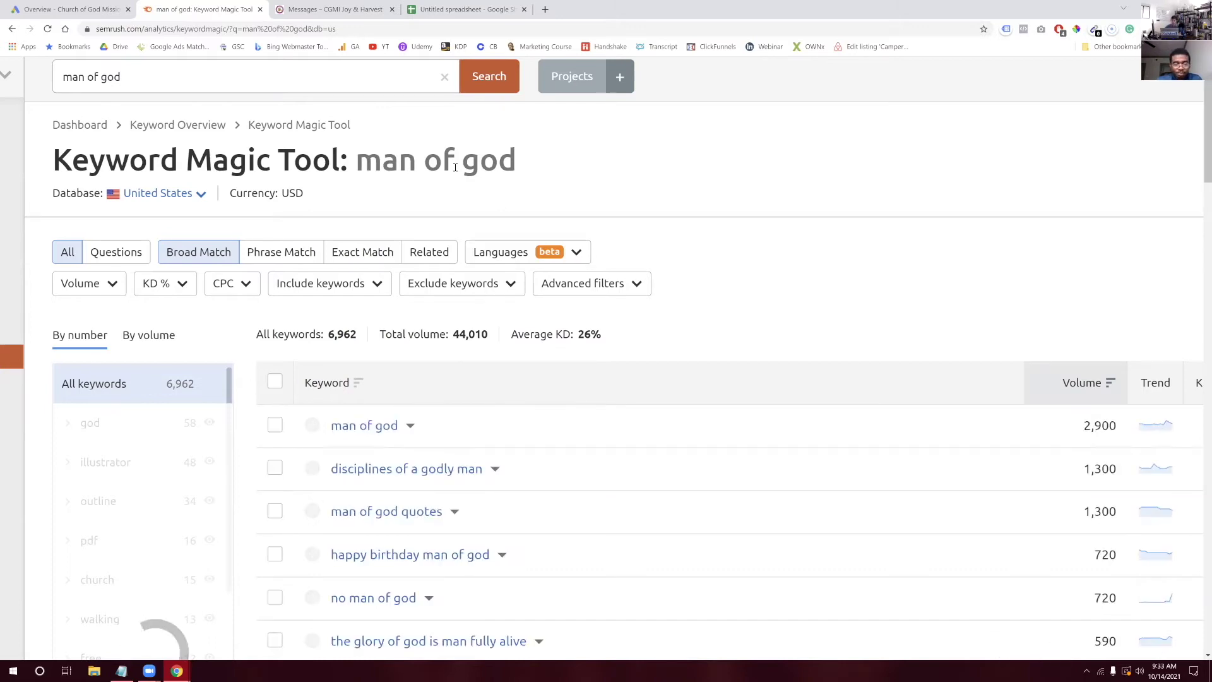
# Examine the "man of god" keyword suggestions and view the detailed metrics and SERP analysis for "man of god"
pyautogui.scroll(-2, 585, 289)
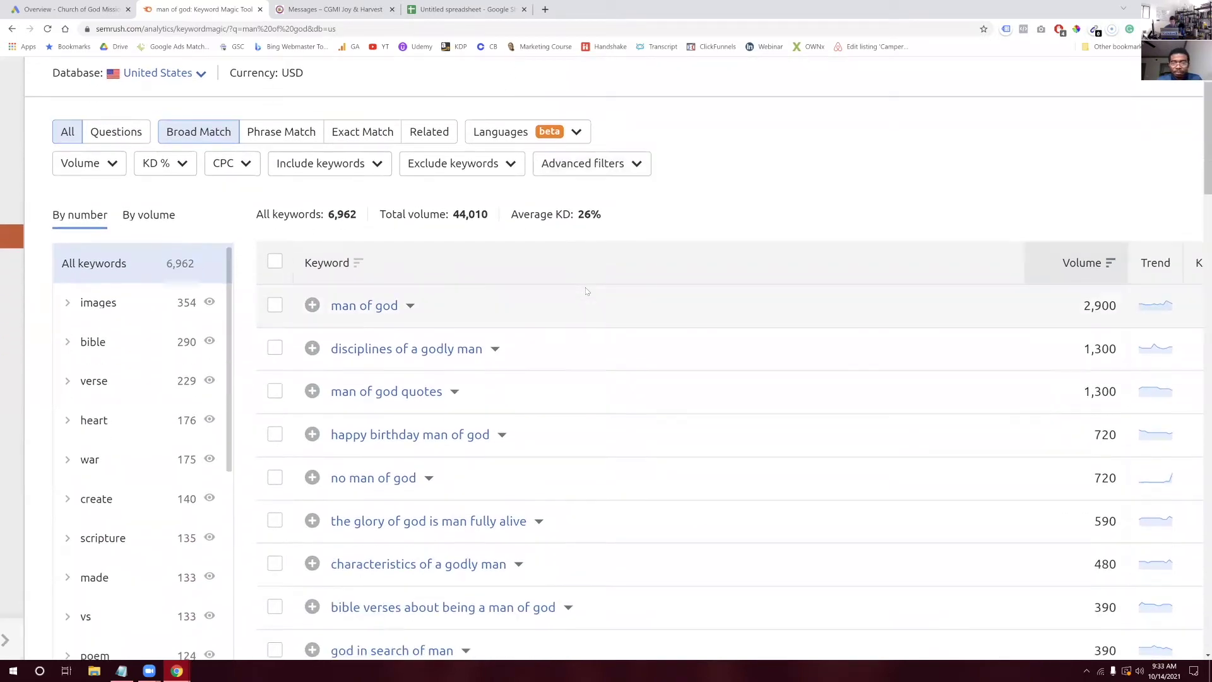
pyautogui.hscroll(5, 586, 291)
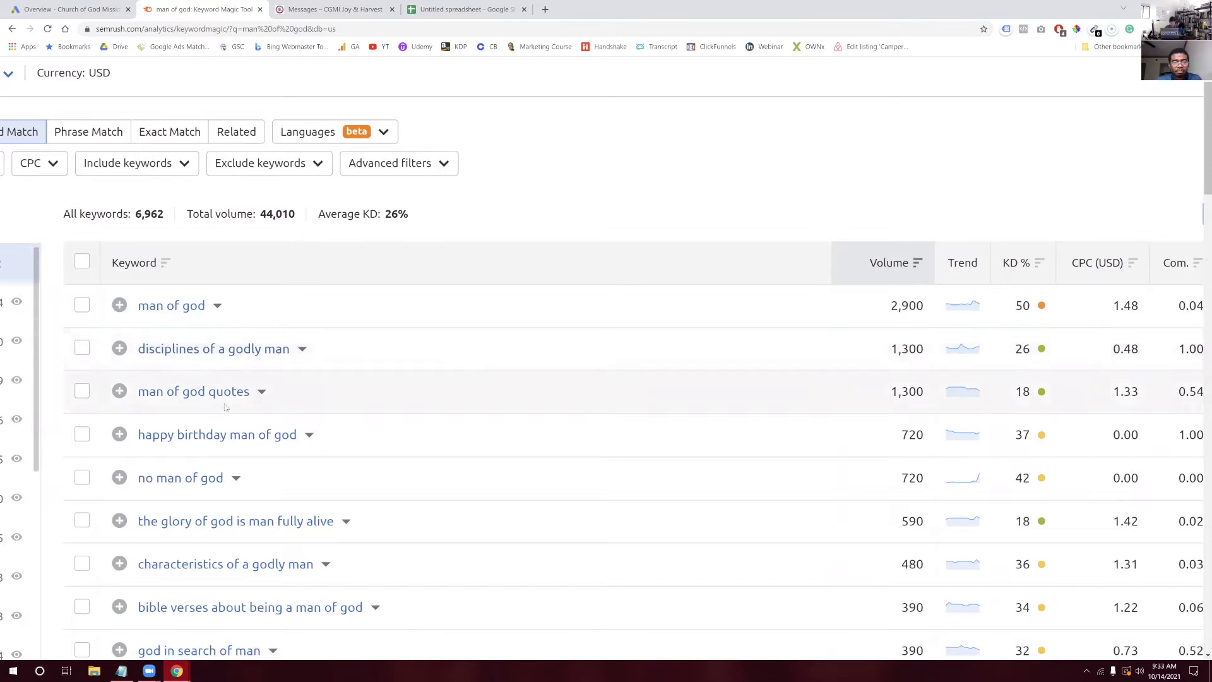
pyautogui.click(218, 306)
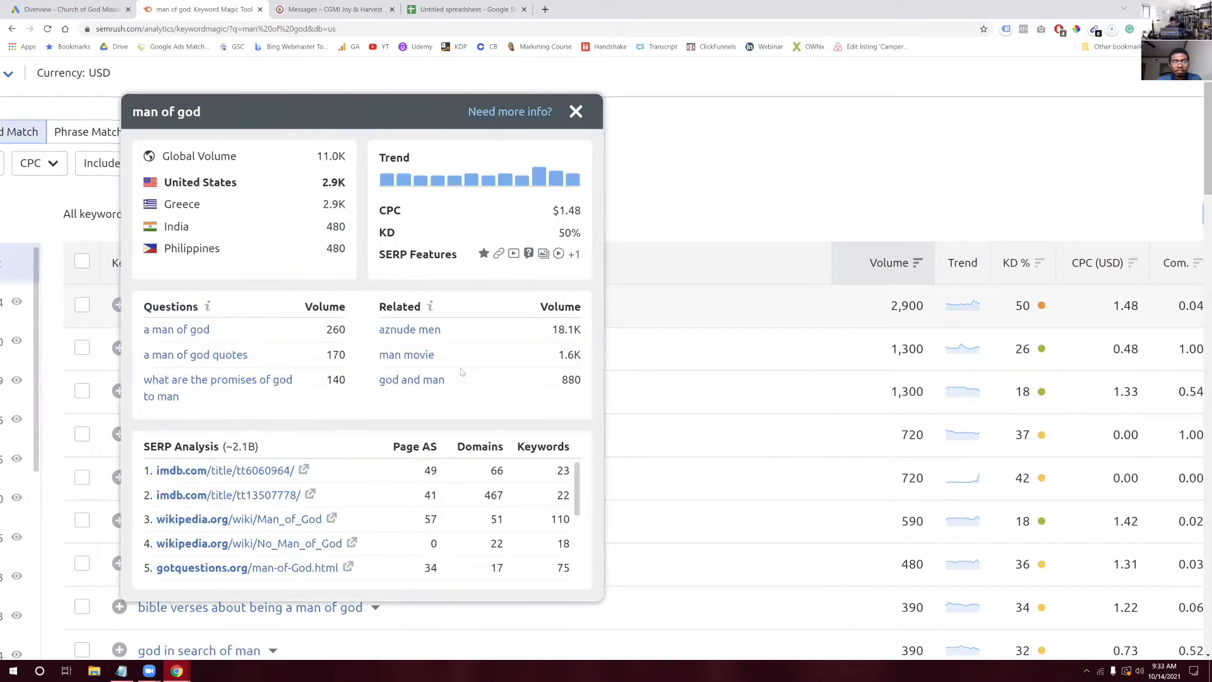
pyautogui.click(580, 118)
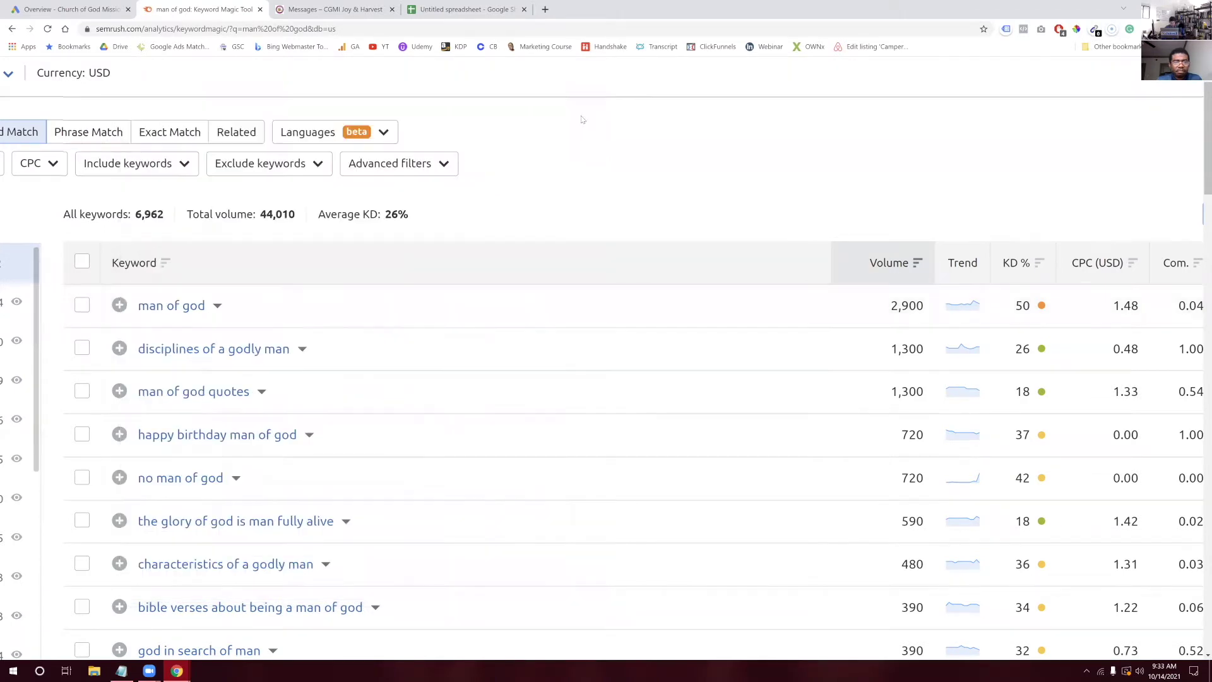
# Change the Keyword Magic Tool search to "become man of god"
pyautogui.hscroll(-2, 517, 387)
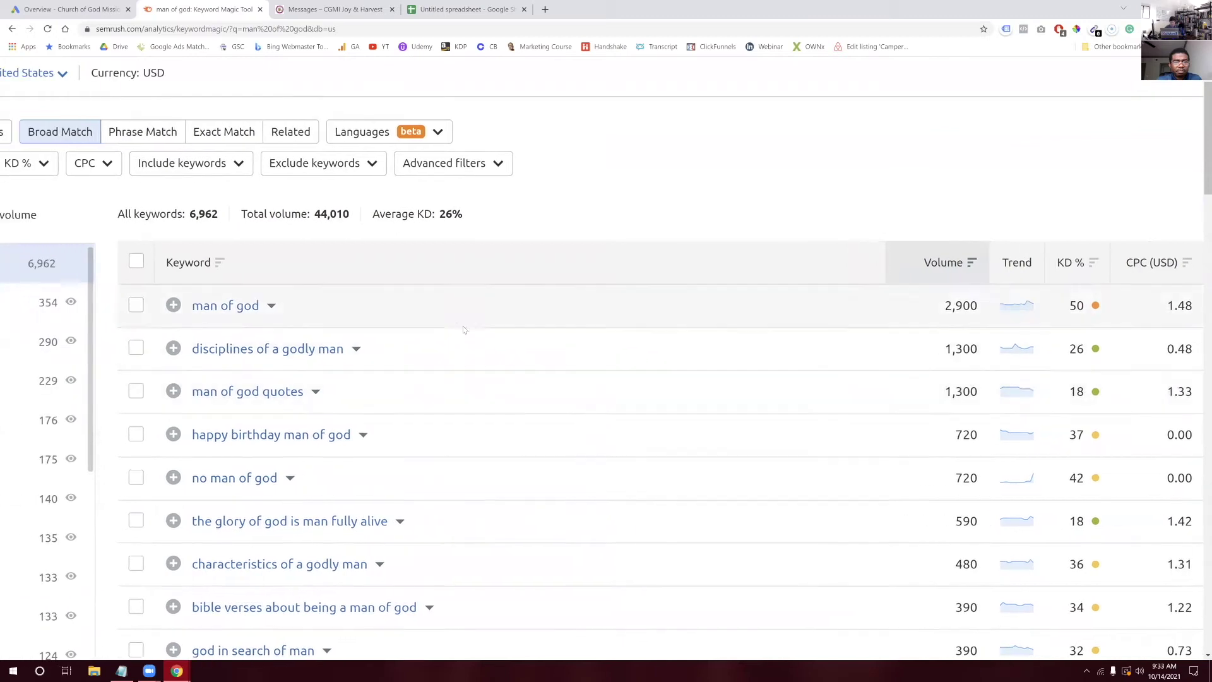
pyautogui.hscroll(-5, 446, 324)
pyautogui.scroll(3, 331, 119)
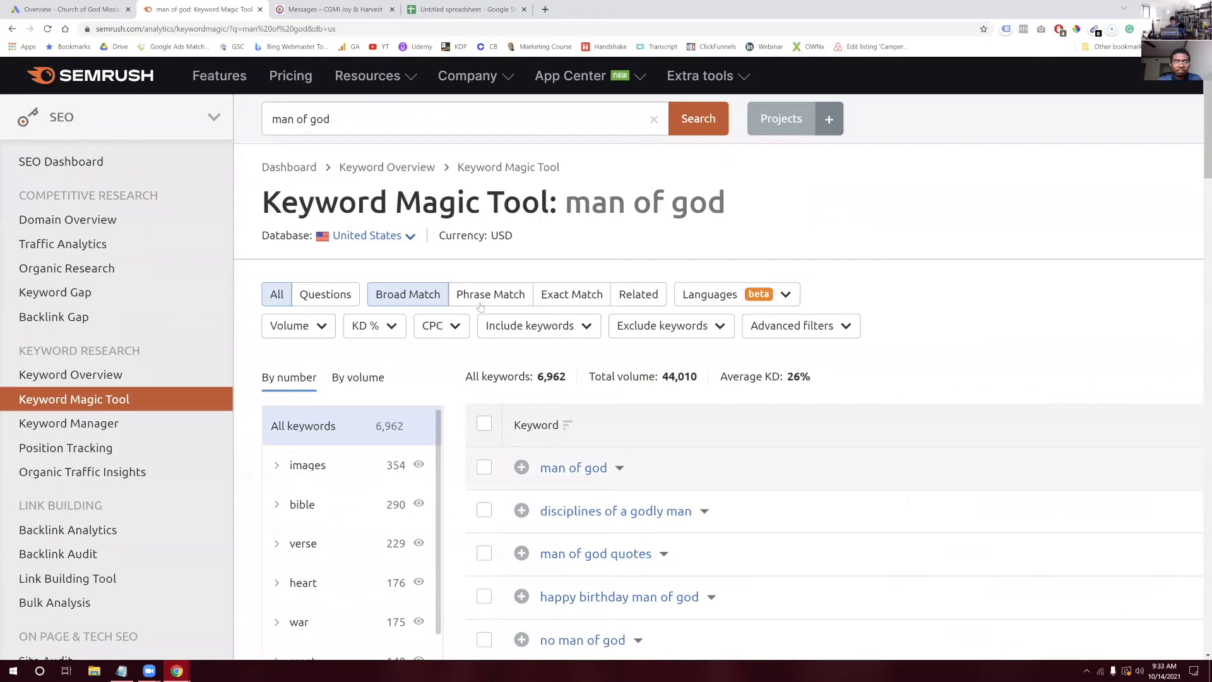
pyautogui.click(273, 120)
pyautogui.write('become')
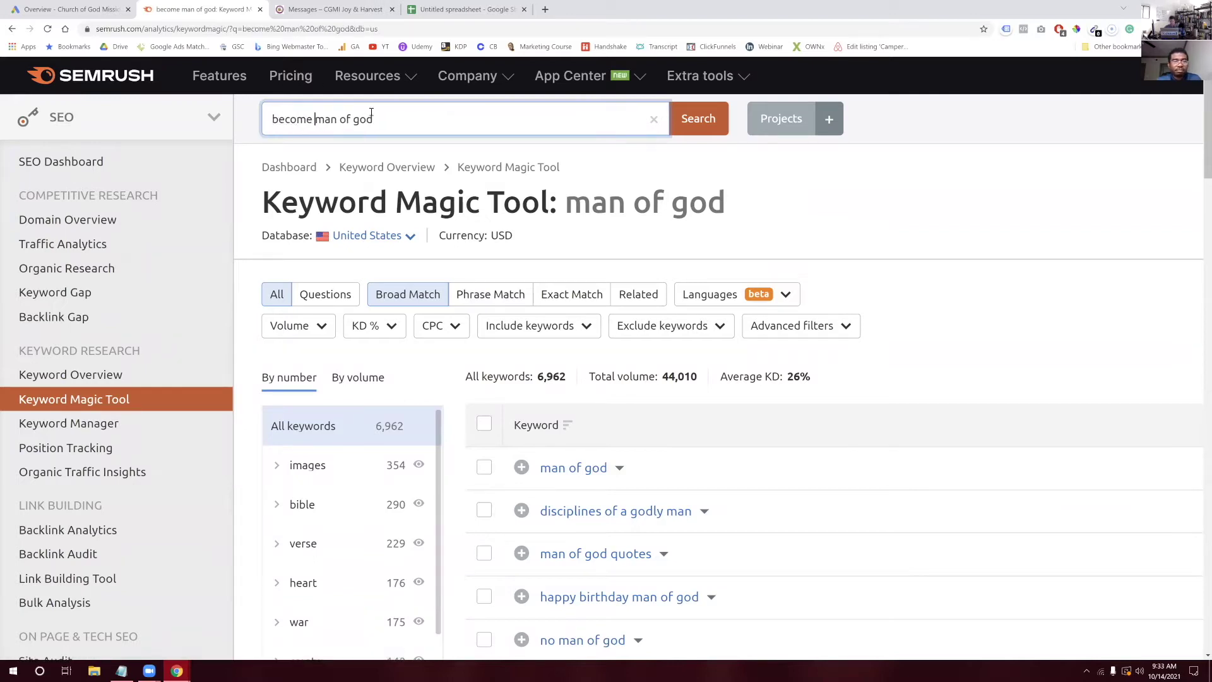
# Refine the Keyword Magic Tool search to "become a man of god"
pyautogui.press('Return')
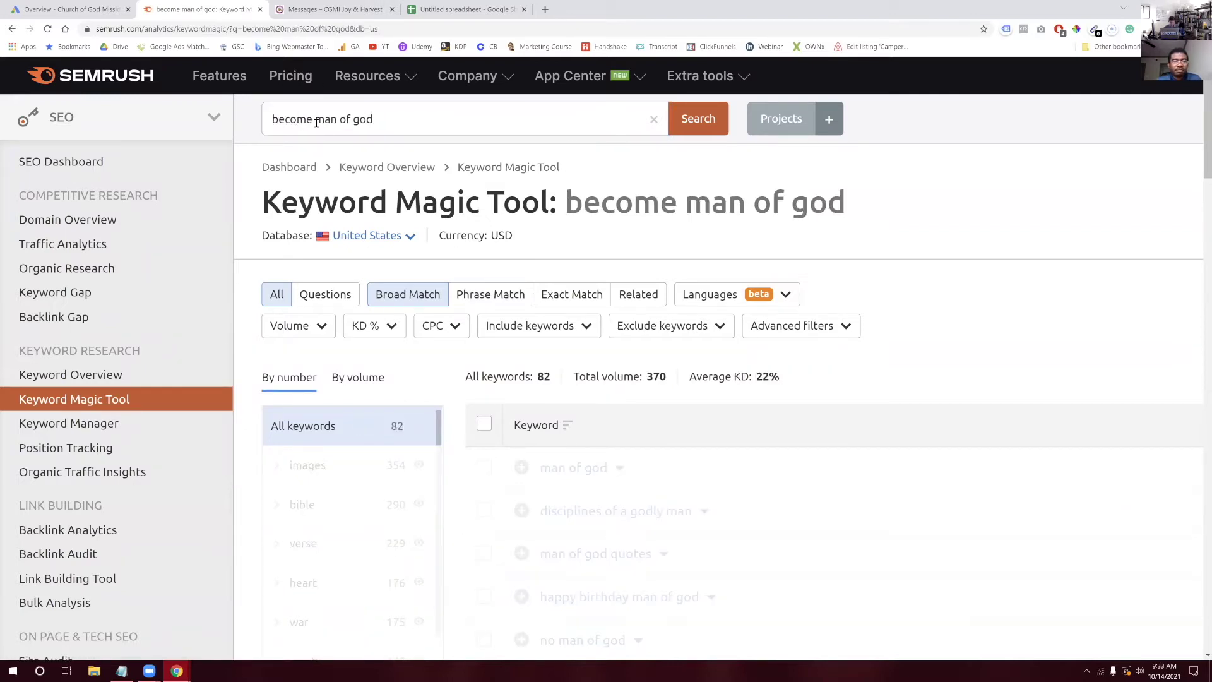
pyautogui.click(316, 121)
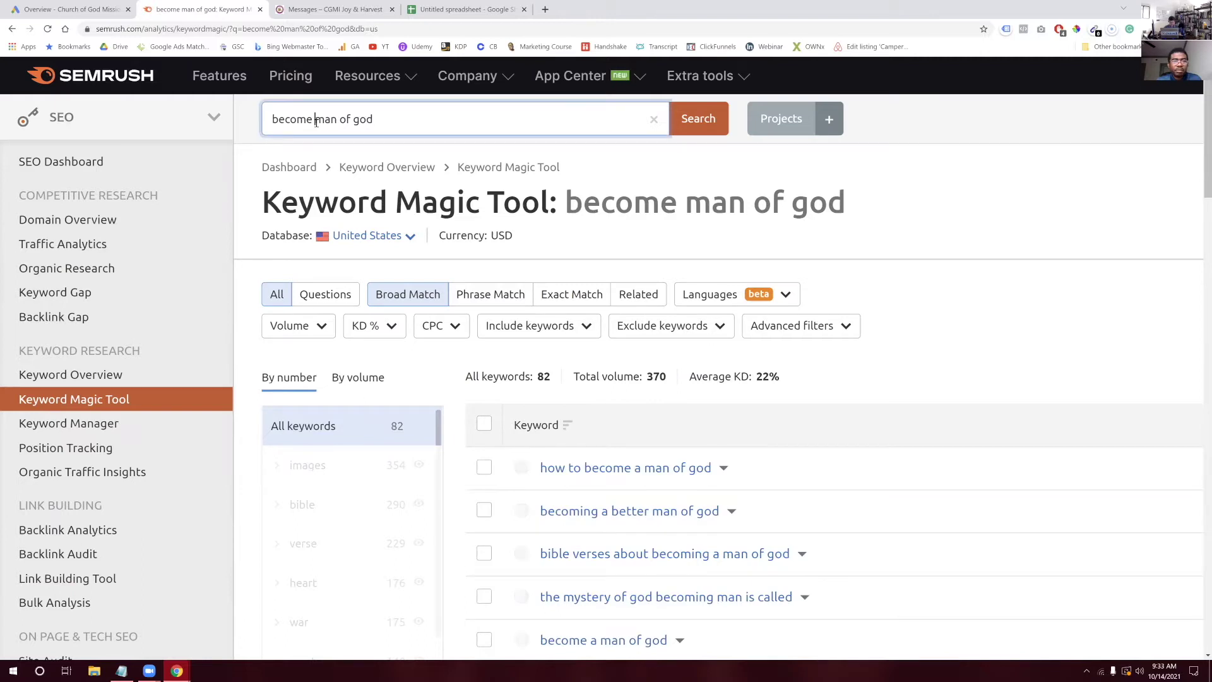
pyautogui.write('a')
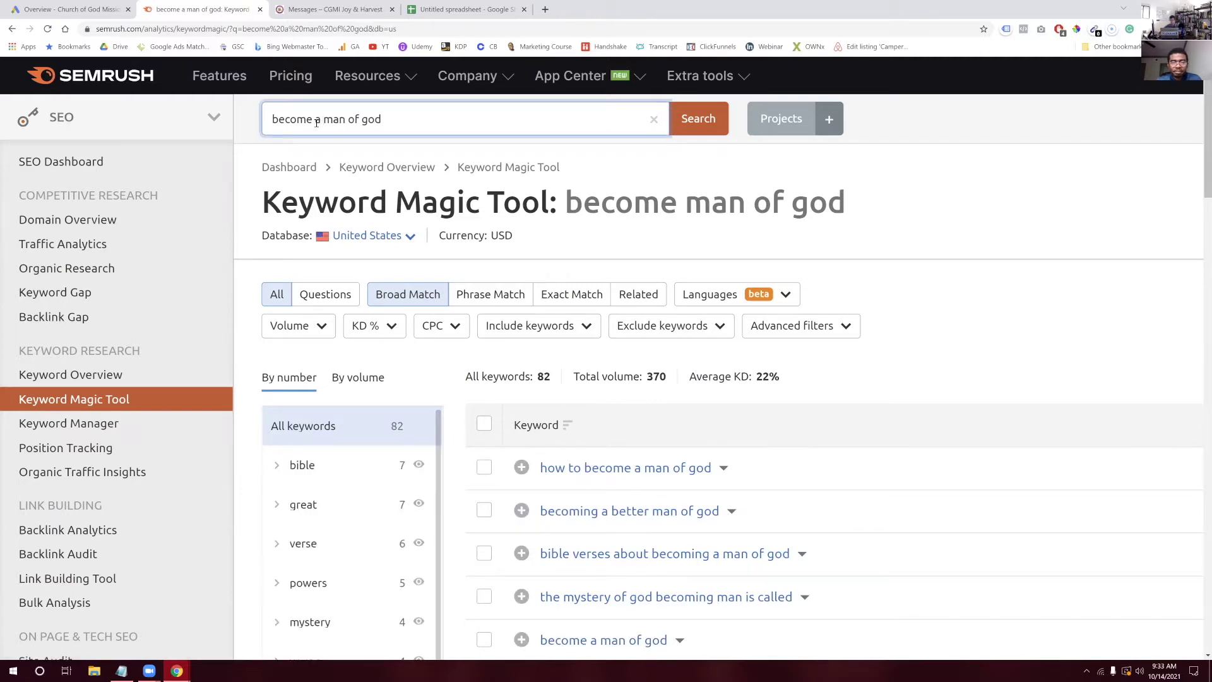
pyautogui.press('Return')
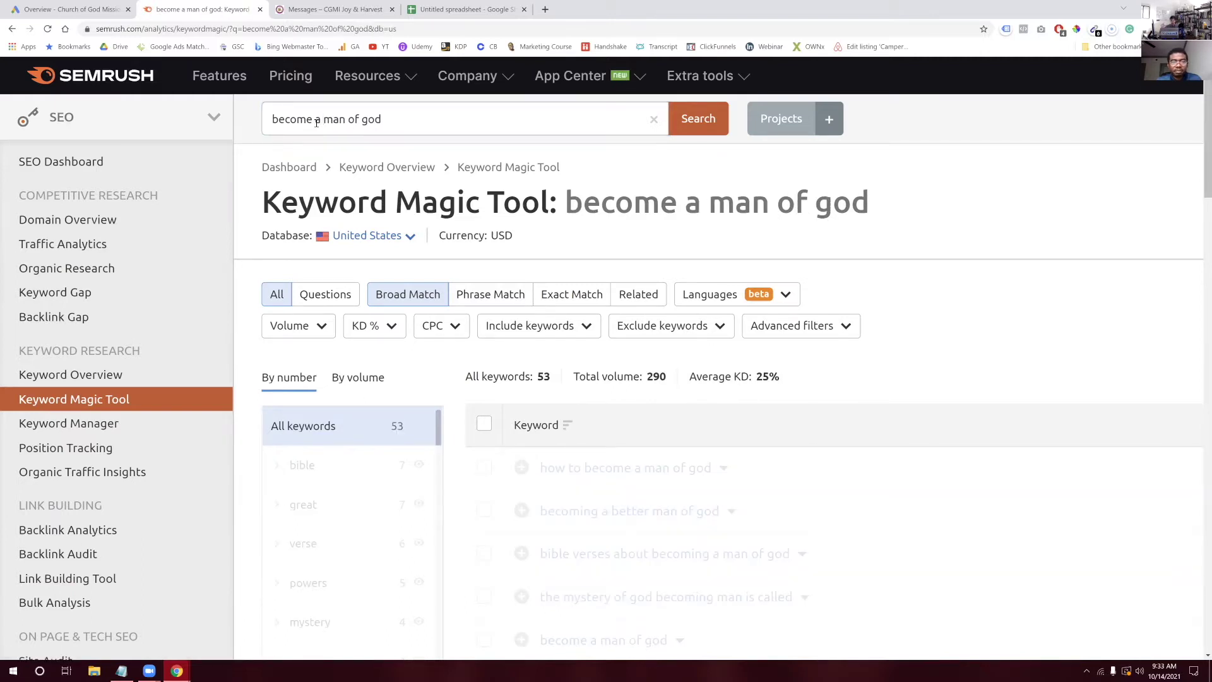
# Examine the "become a man of god" suggestions and view the detailed metrics for "how to become a man of god"
pyautogui.hscroll(5, 657, 310)
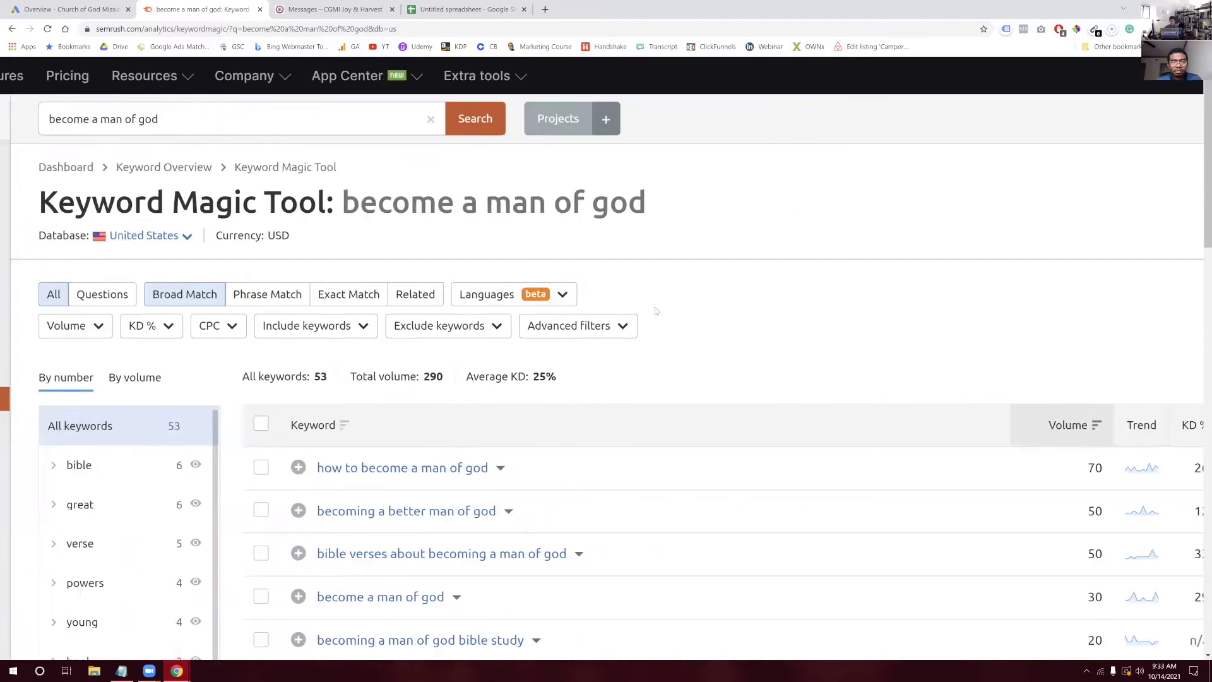
pyautogui.scroll(-3, 955, 464)
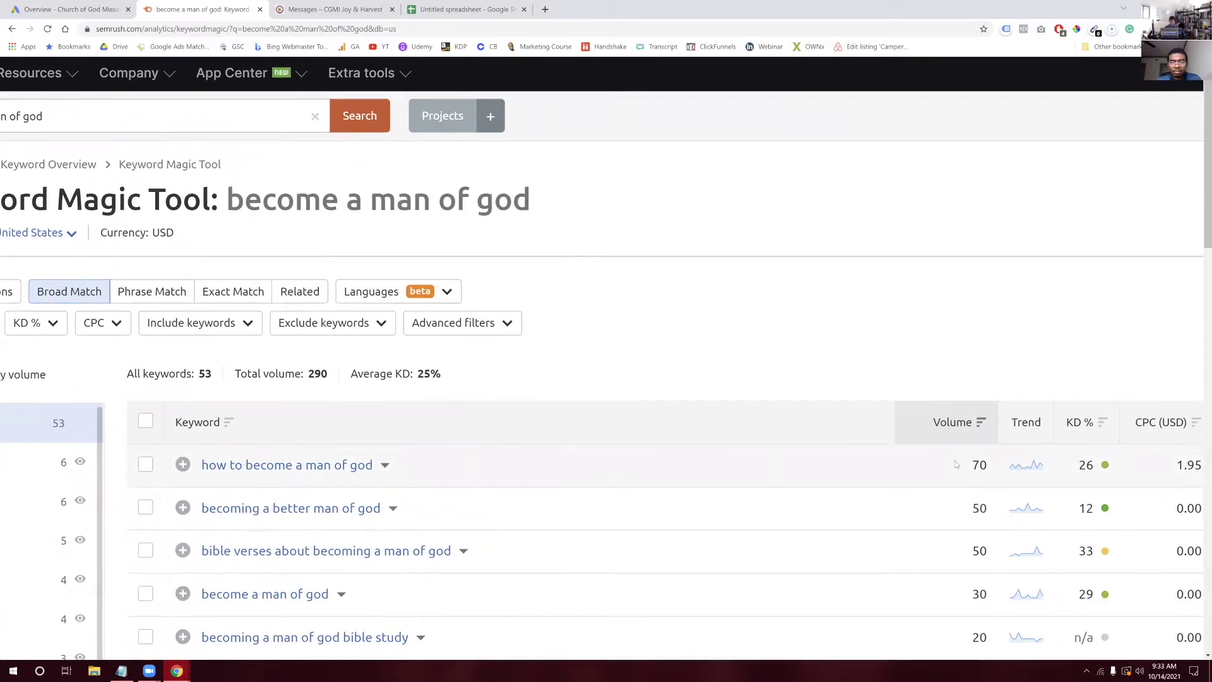
pyautogui.hscroll(2, 956, 463)
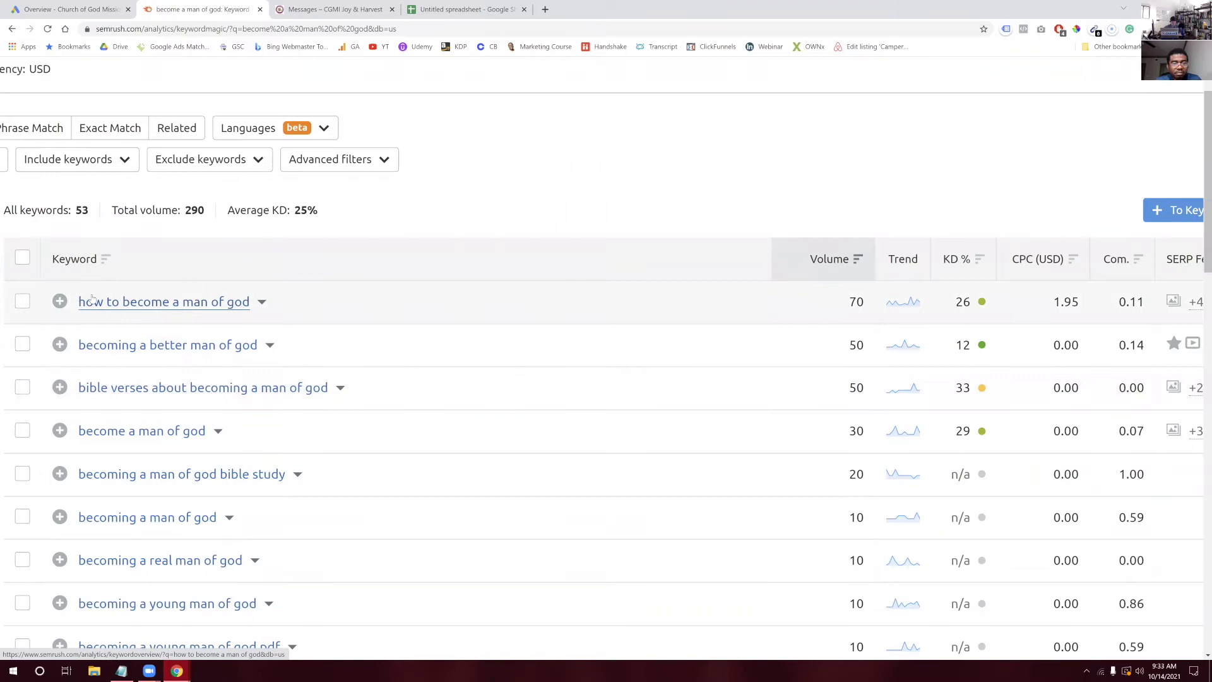
pyautogui.click(261, 302)
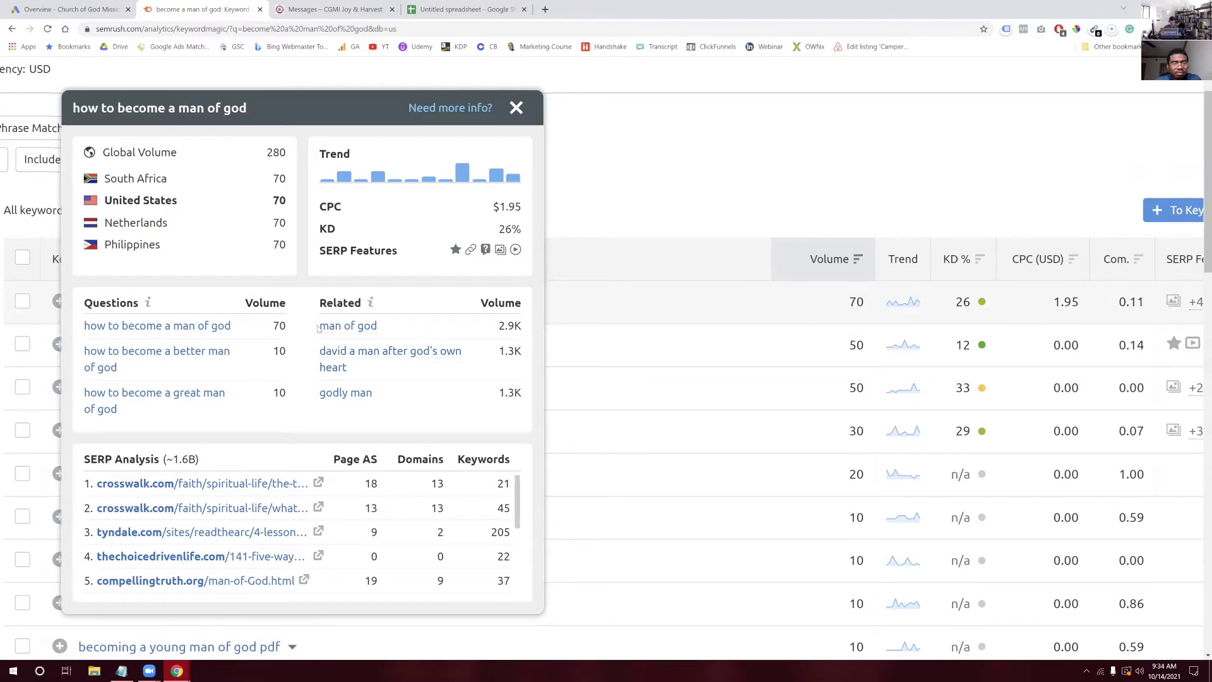
pyautogui.click(517, 109)
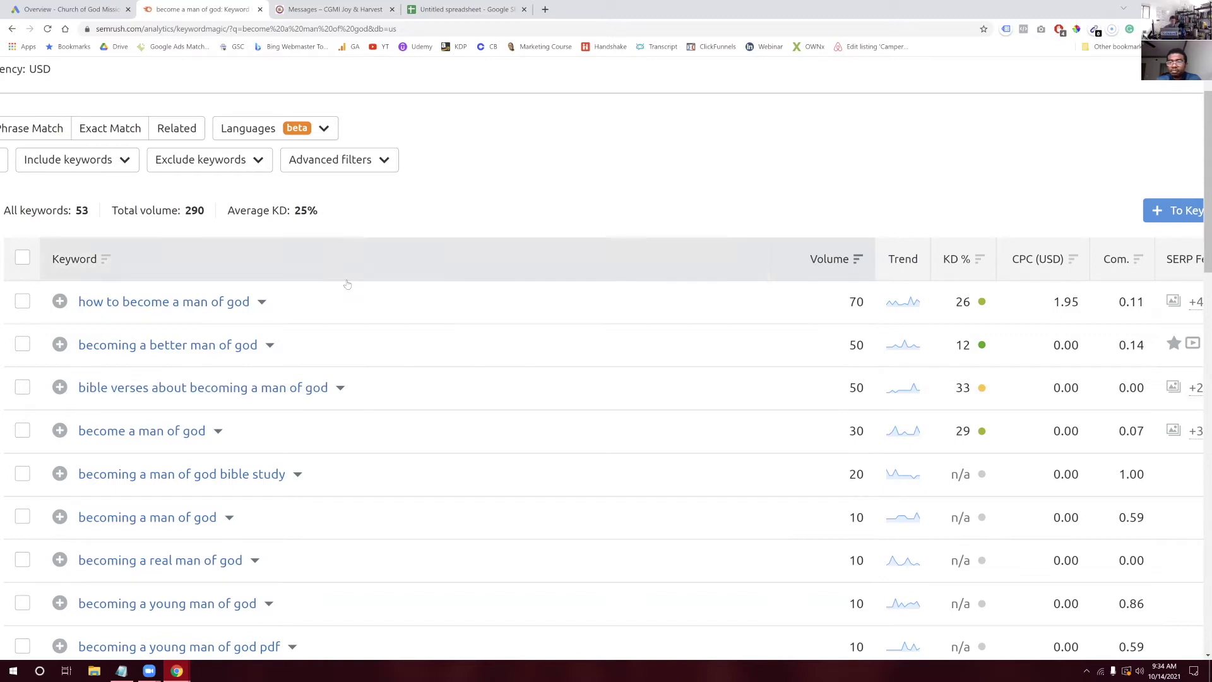
pyautogui.hscroll(-5, 311, 176)
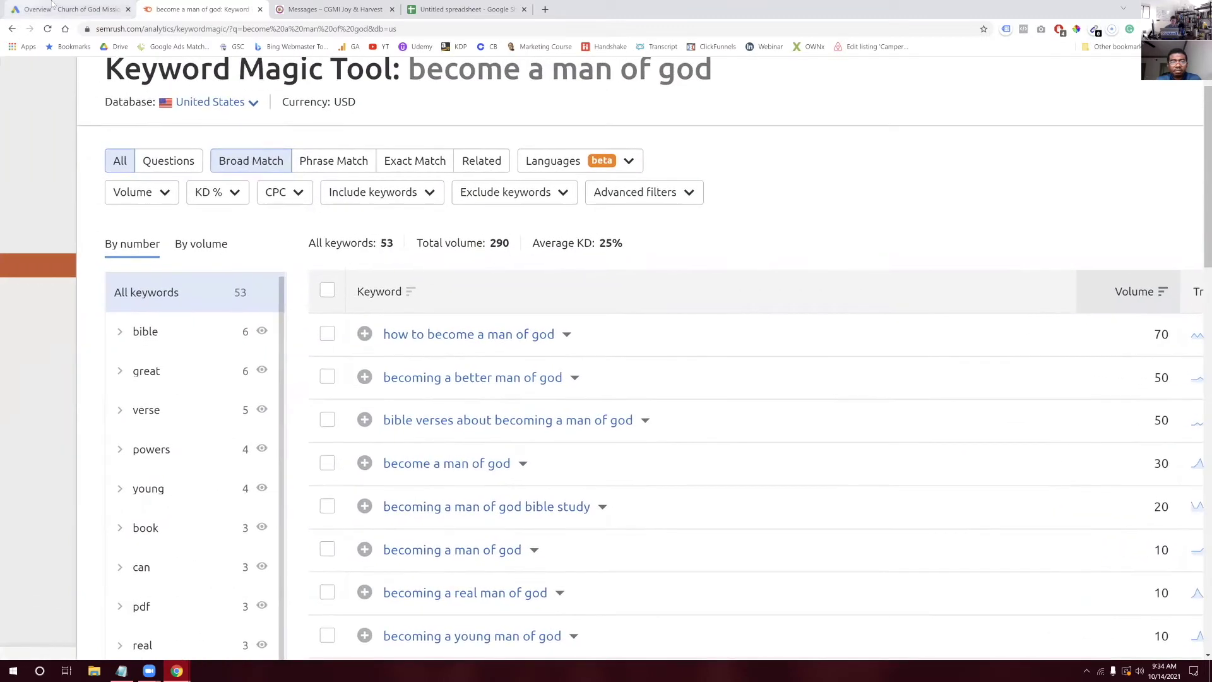
# Switch to the Google Sheets keyword list and record "man of god" with a volume of 2,900 in row 11
pyautogui.click(461, 9)
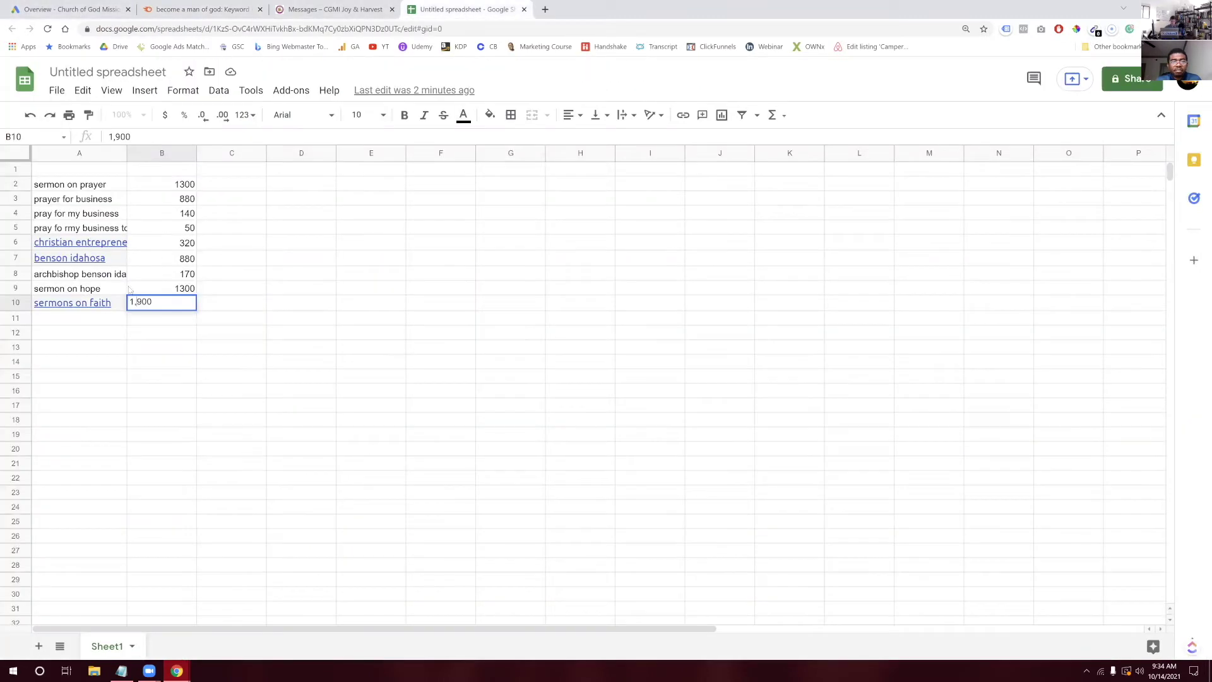
pyautogui.click(75, 318)
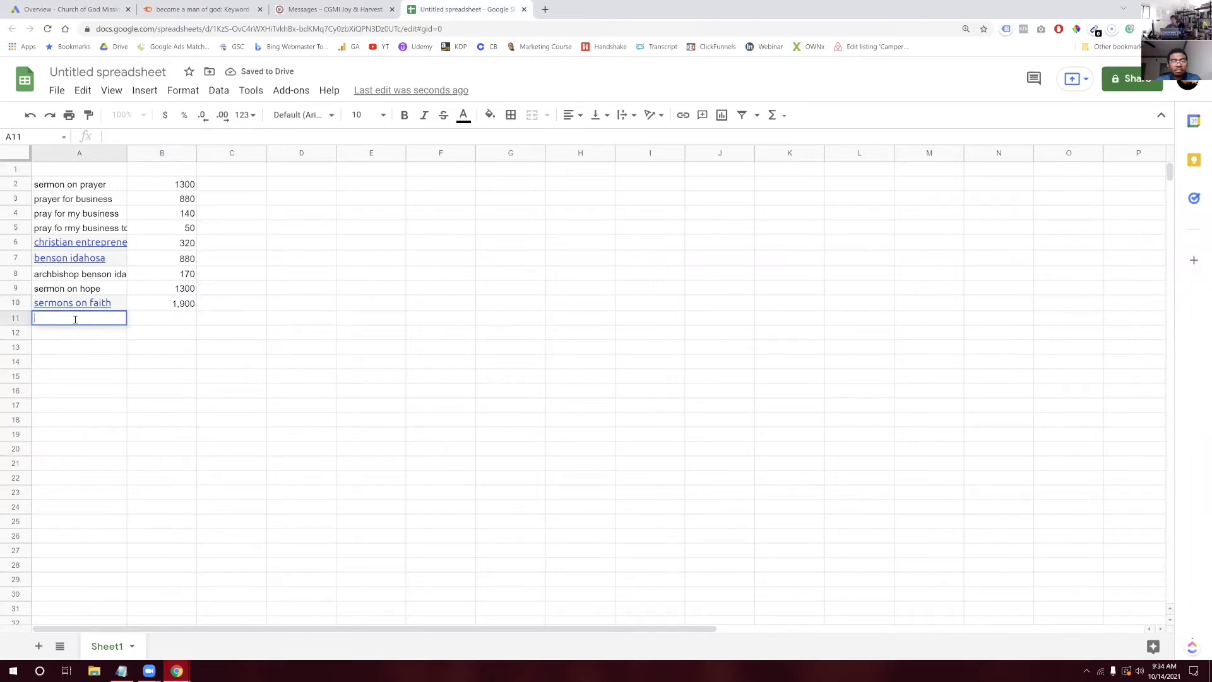
pyautogui.write('man of god')
pyautogui.press('Tab')
pyautogui.write('2900')
pyautogui.click(76, 322)
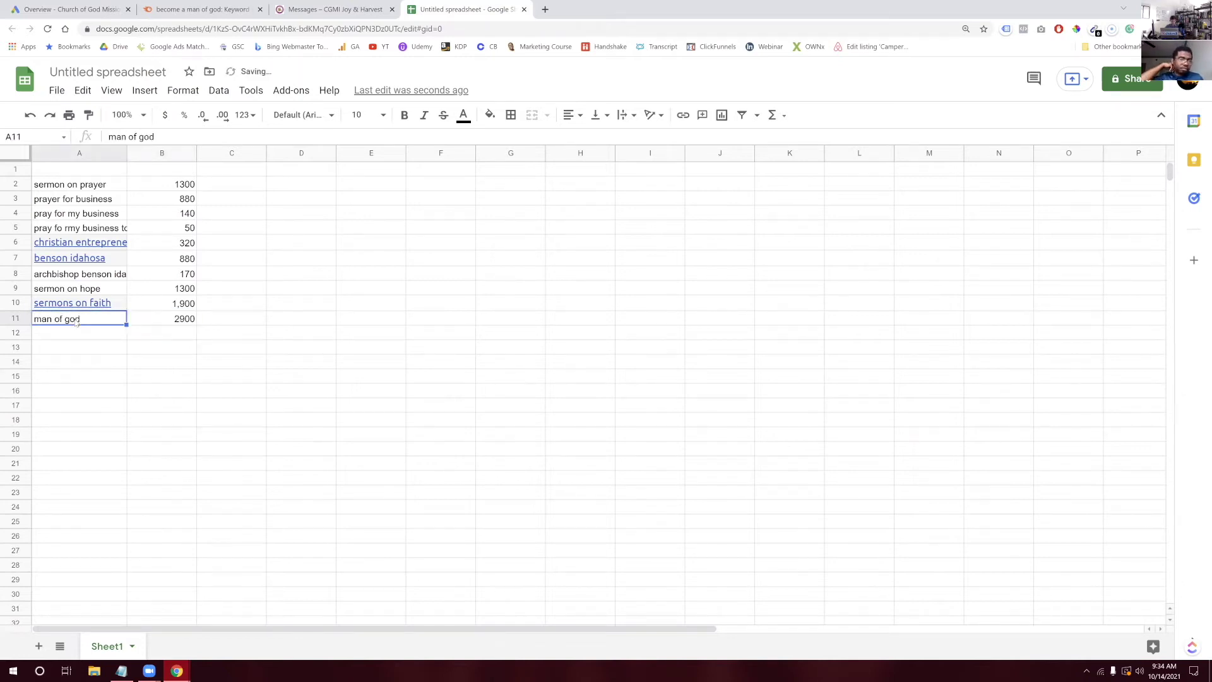
pyautogui.click(186, 318)
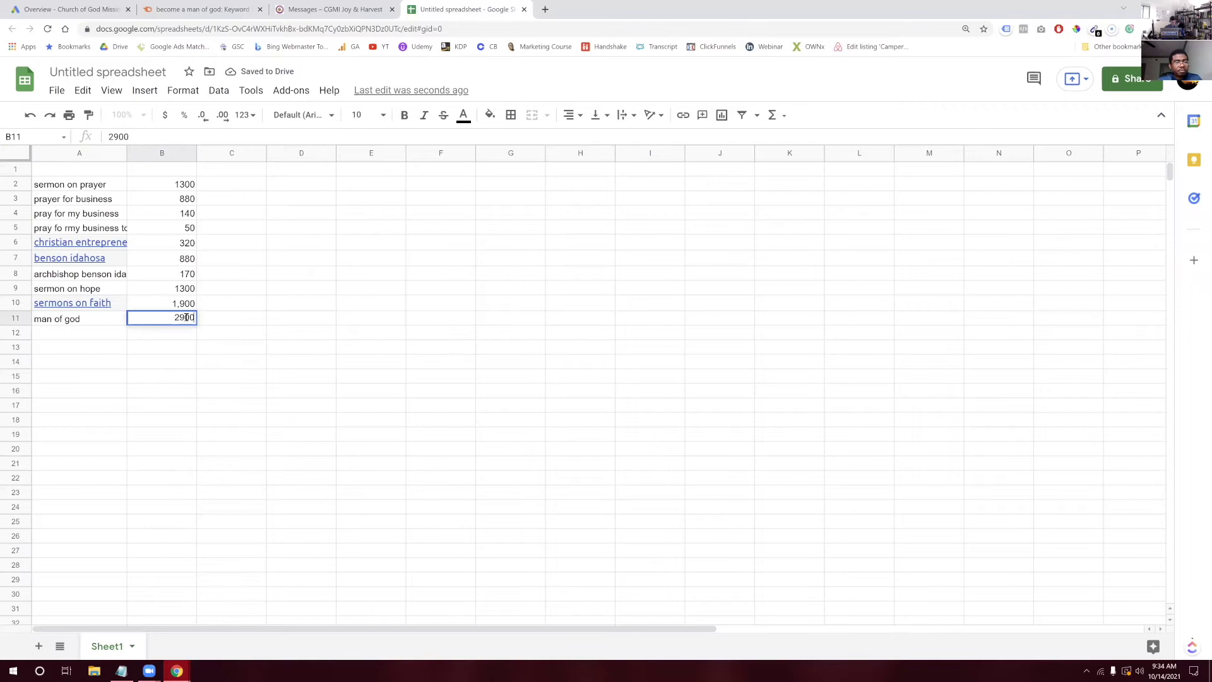
pyautogui.click(190, 378)
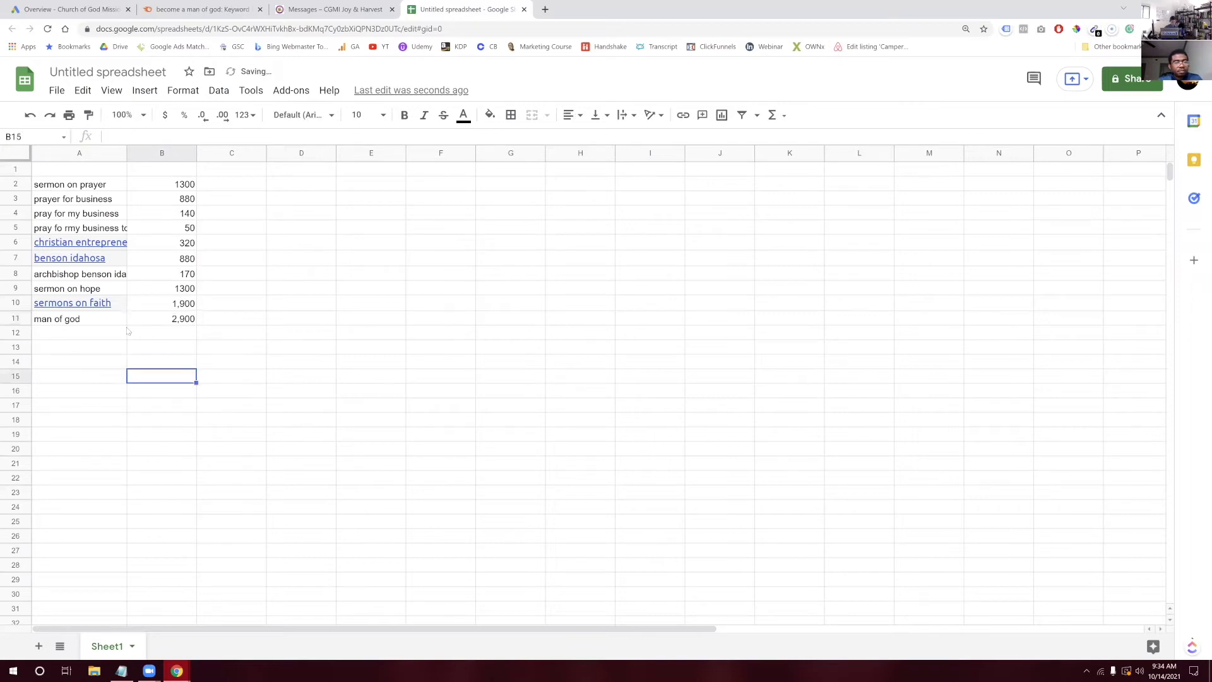
# Switch to the church website and browse the second page of messages for more keyword ideas
pyautogui.click(204, 10)
pyautogui.click(316, 9)
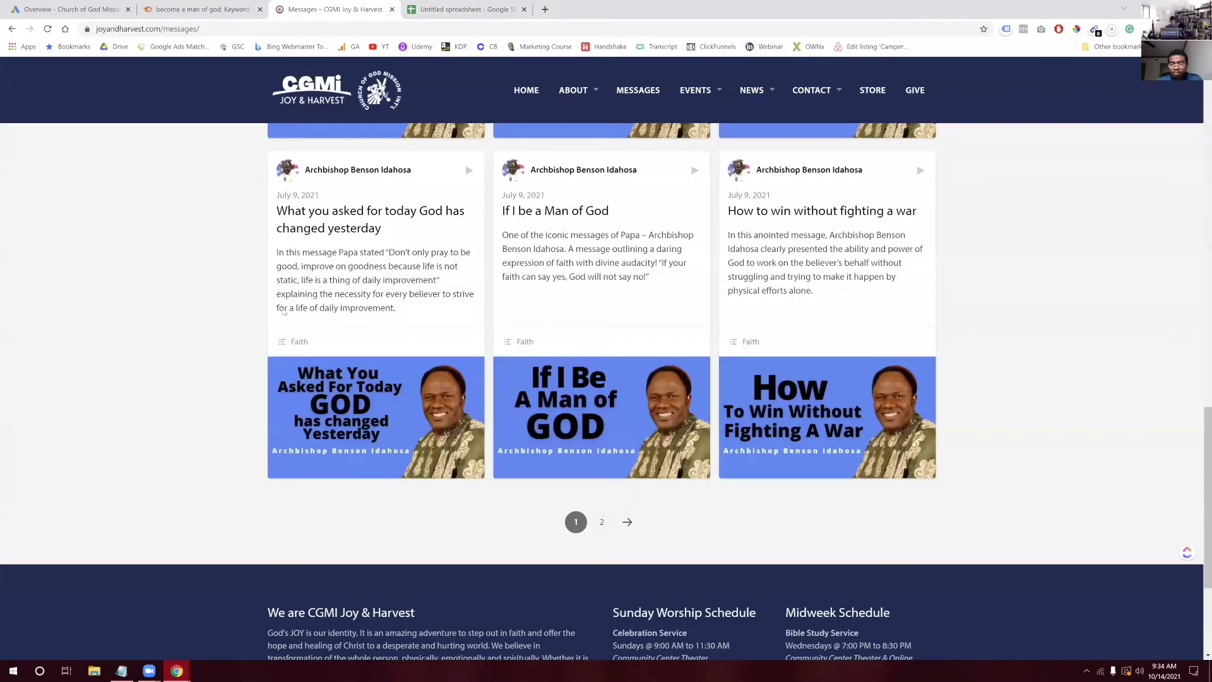
pyautogui.scroll(1, 281, 310)
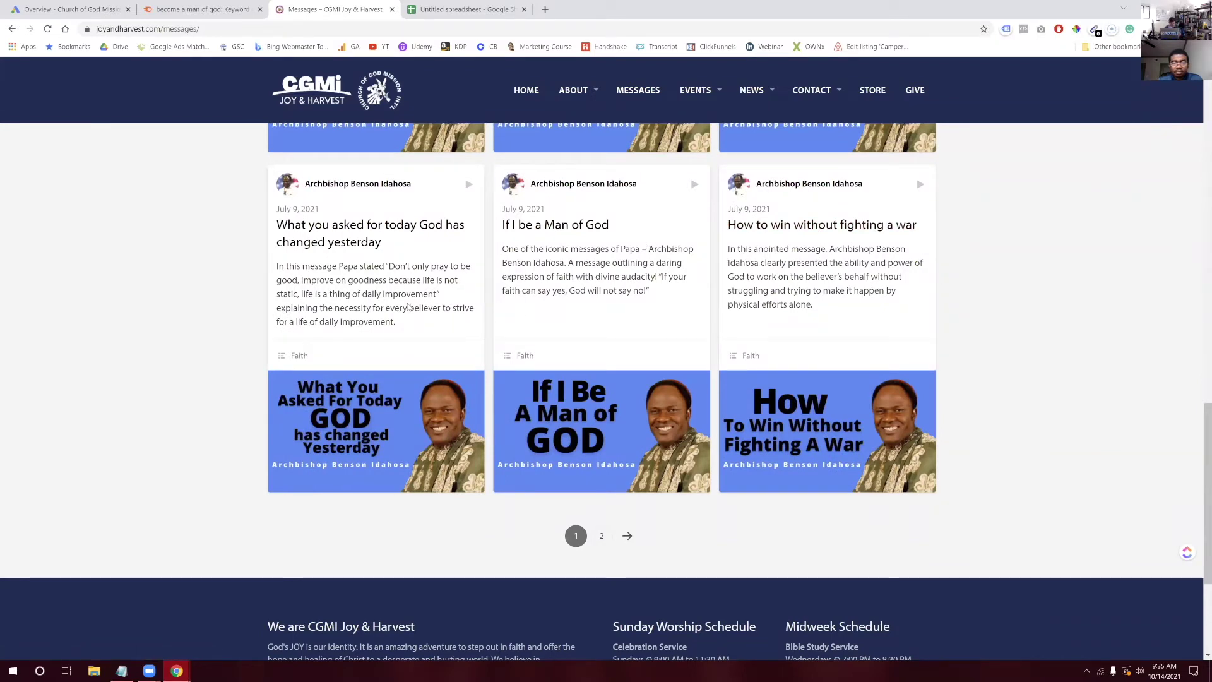
pyautogui.click(602, 536)
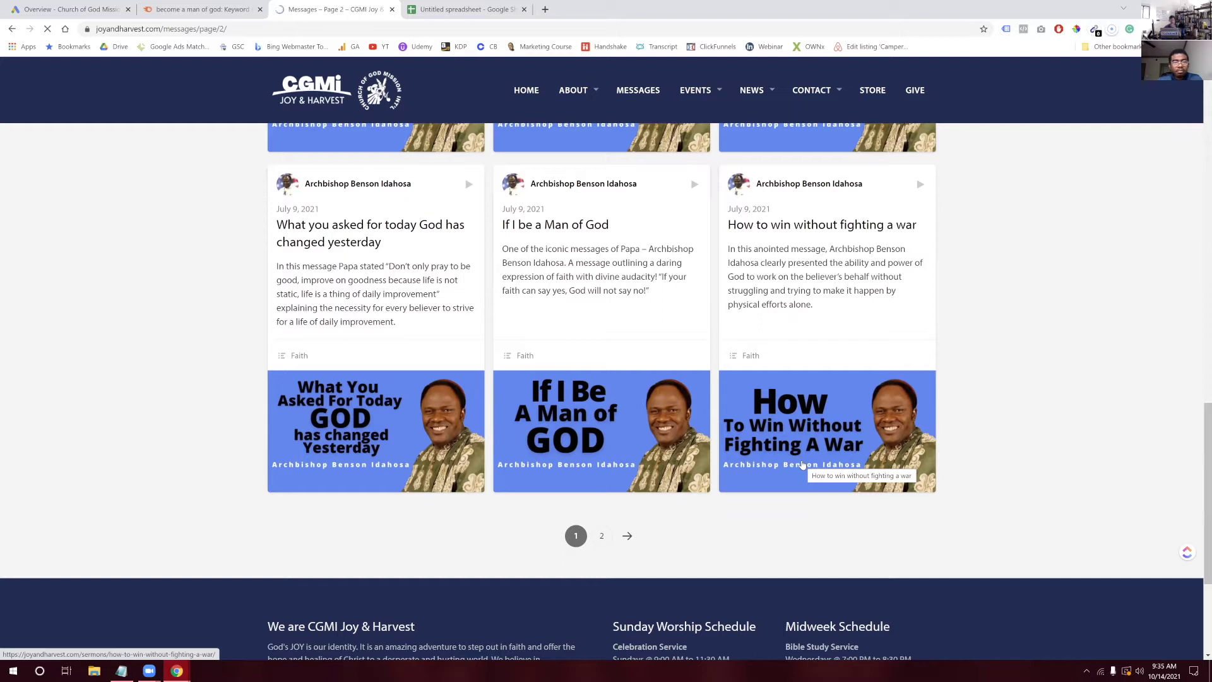
pyautogui.scroll(-7, 811, 456)
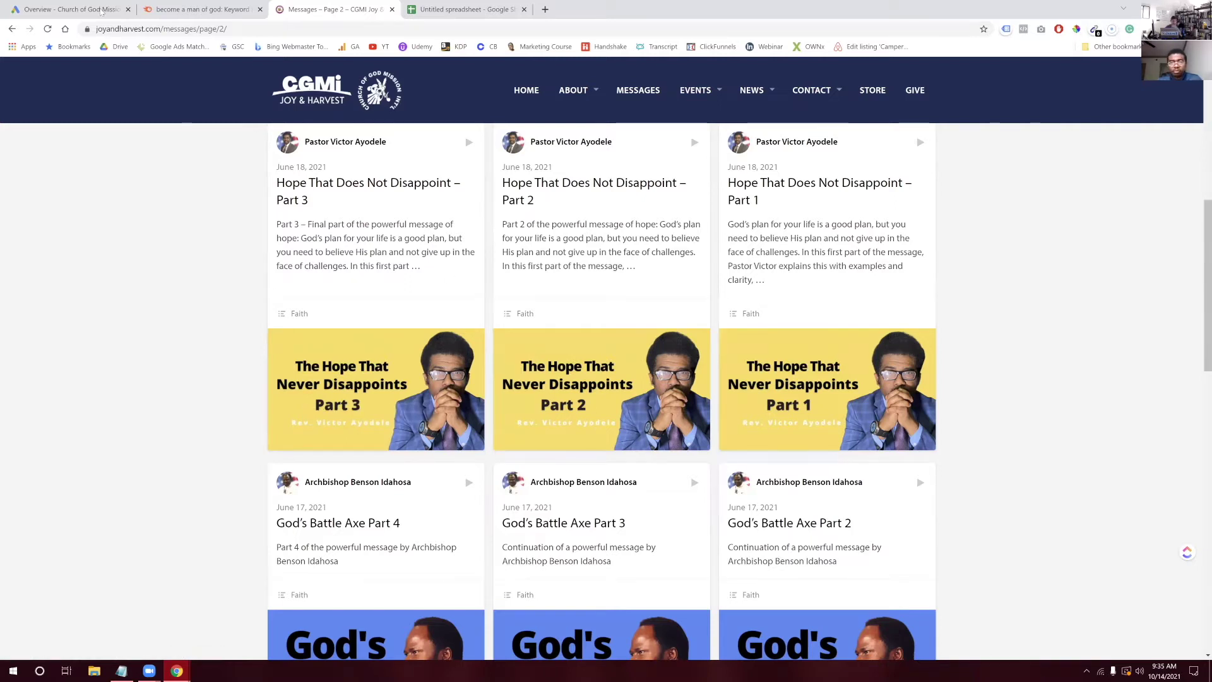
# Return to Semrush and search the Keyword Magic Tool for "hope in the bible"
pyautogui.click(192, 9)
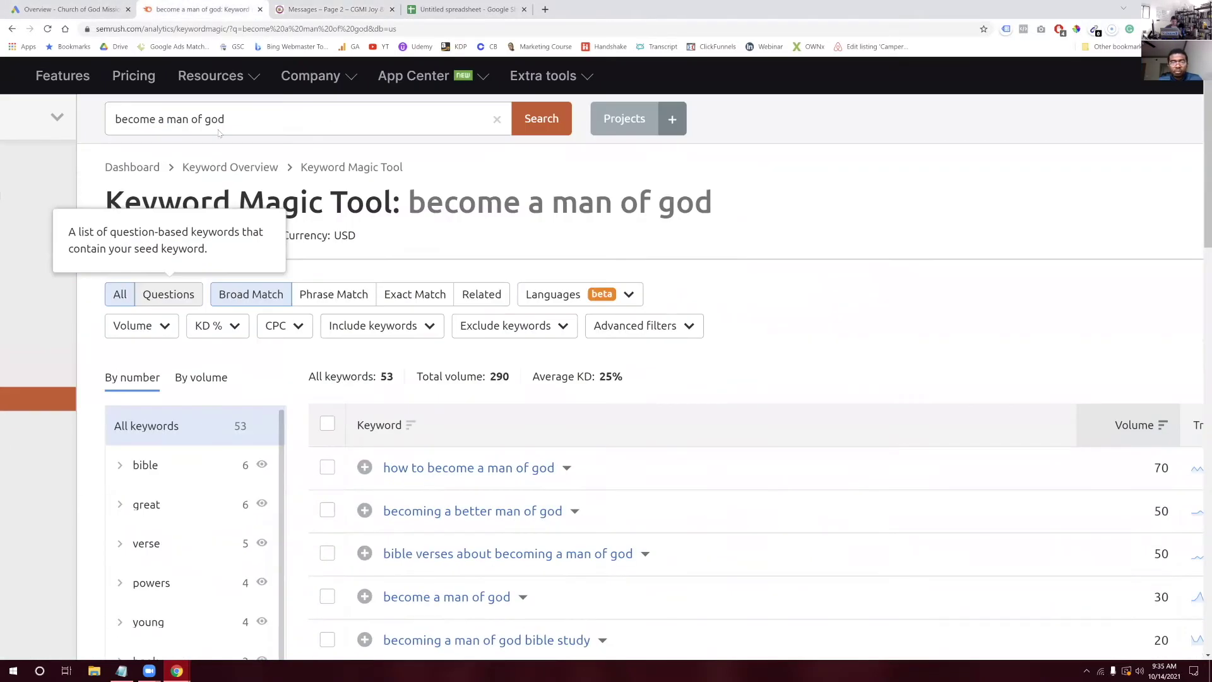
pyautogui.moveTo(224, 119); pyautogui.dragTo(106, 129)
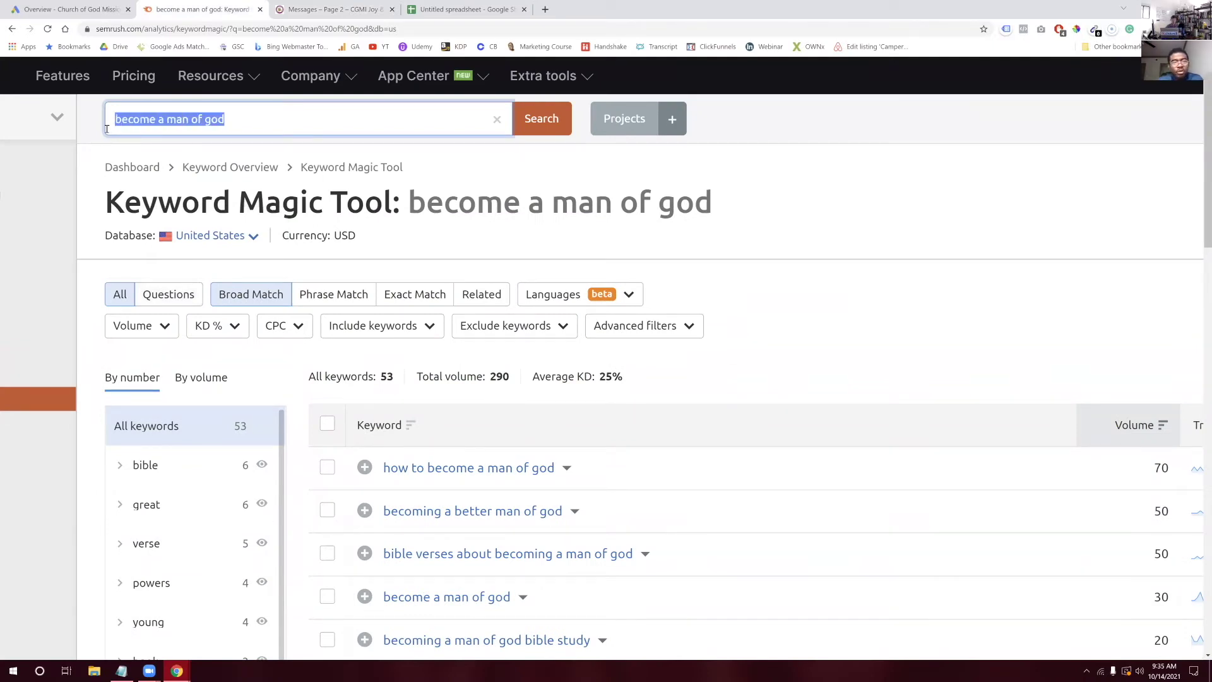
pyautogui.write('hope in the bible')
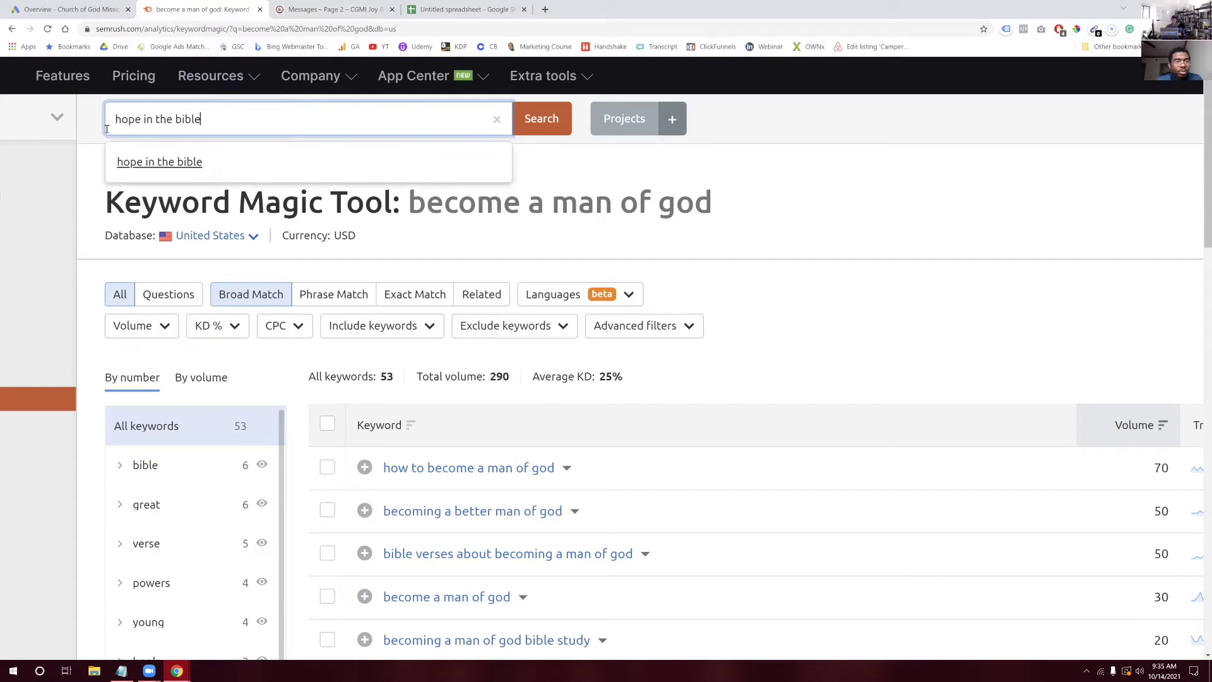
pyautogui.press('Return')
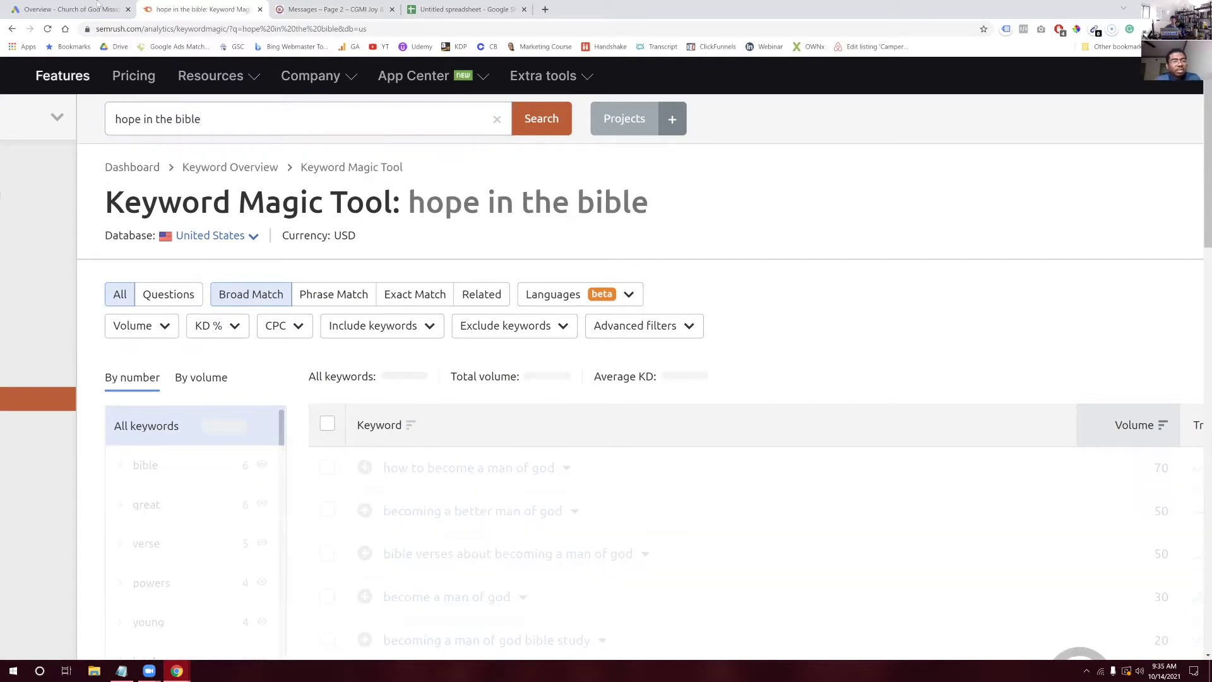
# Check the recorded "sermon on hope" volume in the spreadsheet and compare it with the "hope in the bible" suggestions in Semrush
pyautogui.click(454, 8)
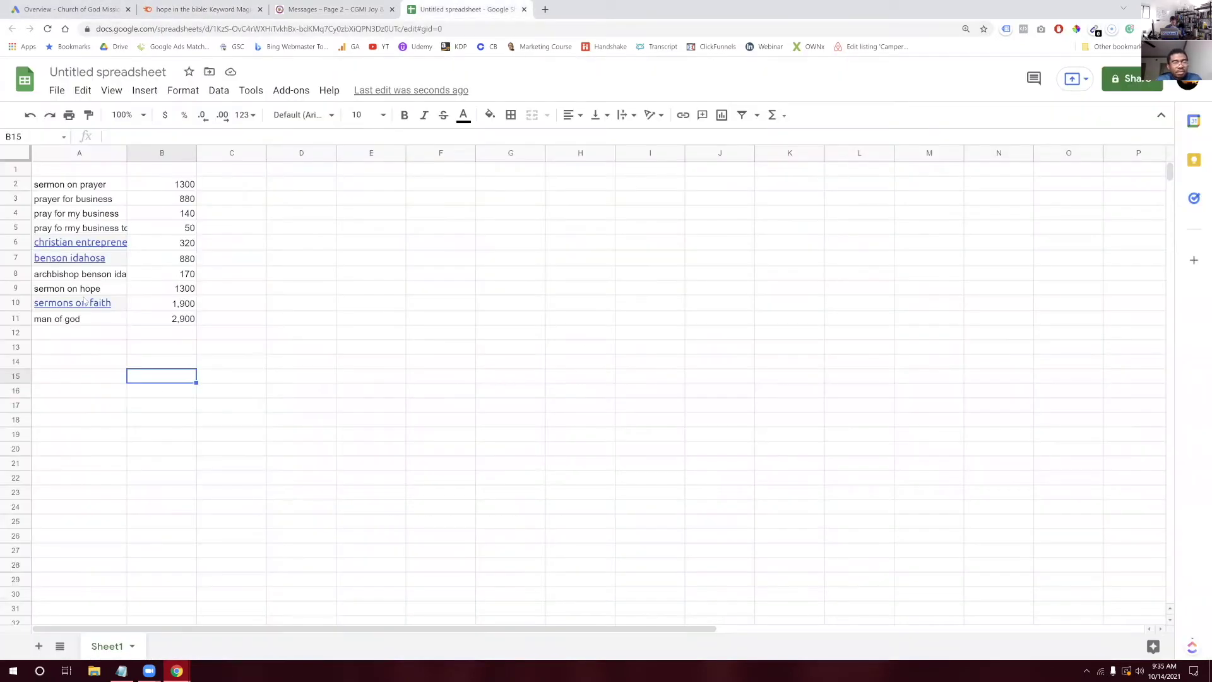
pyautogui.click(163, 289)
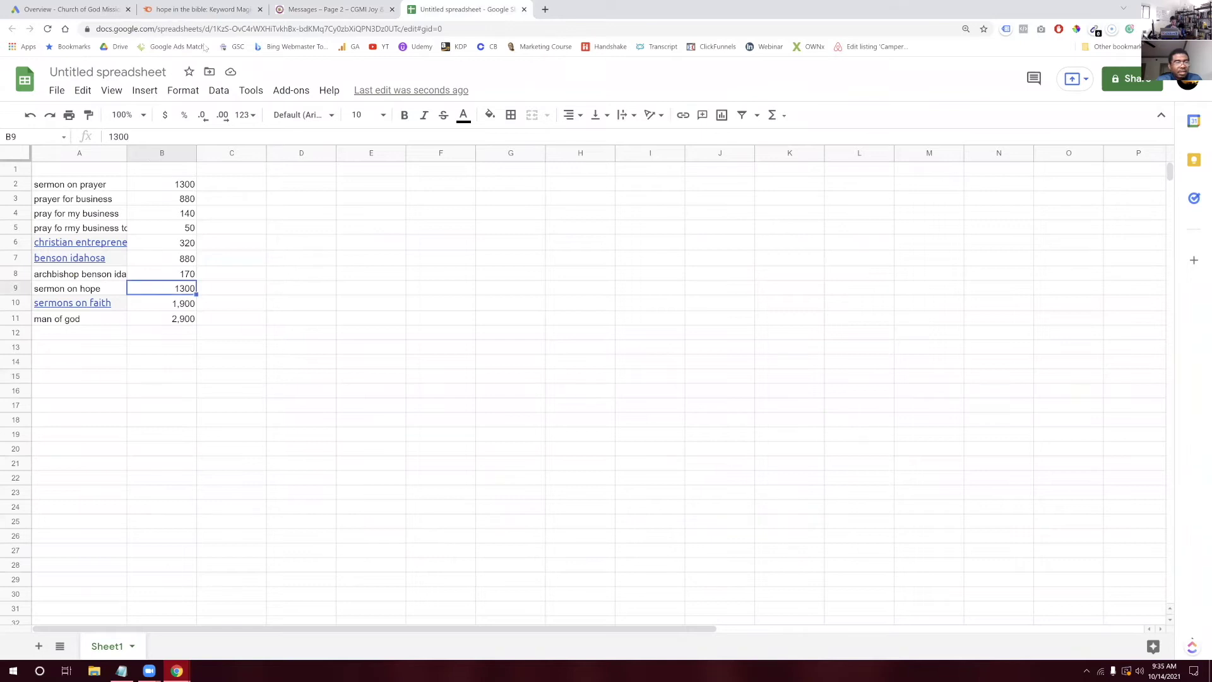
pyautogui.click(214, 9)
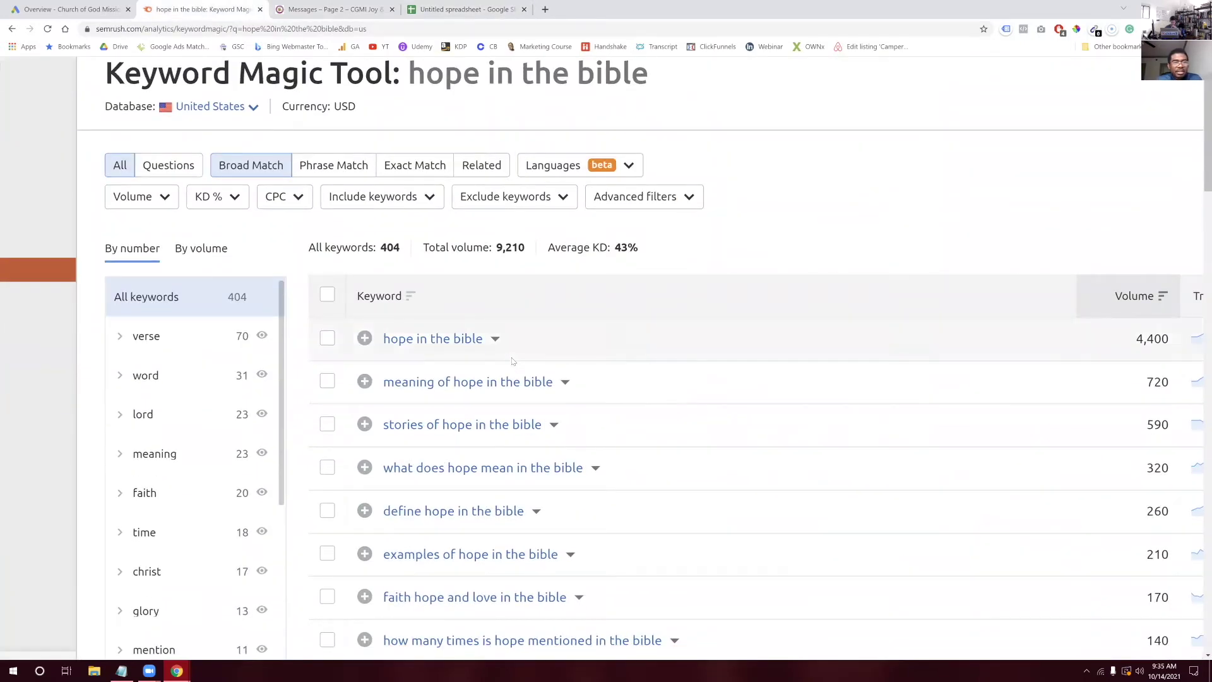
pyautogui.hscroll(4, 452, 240)
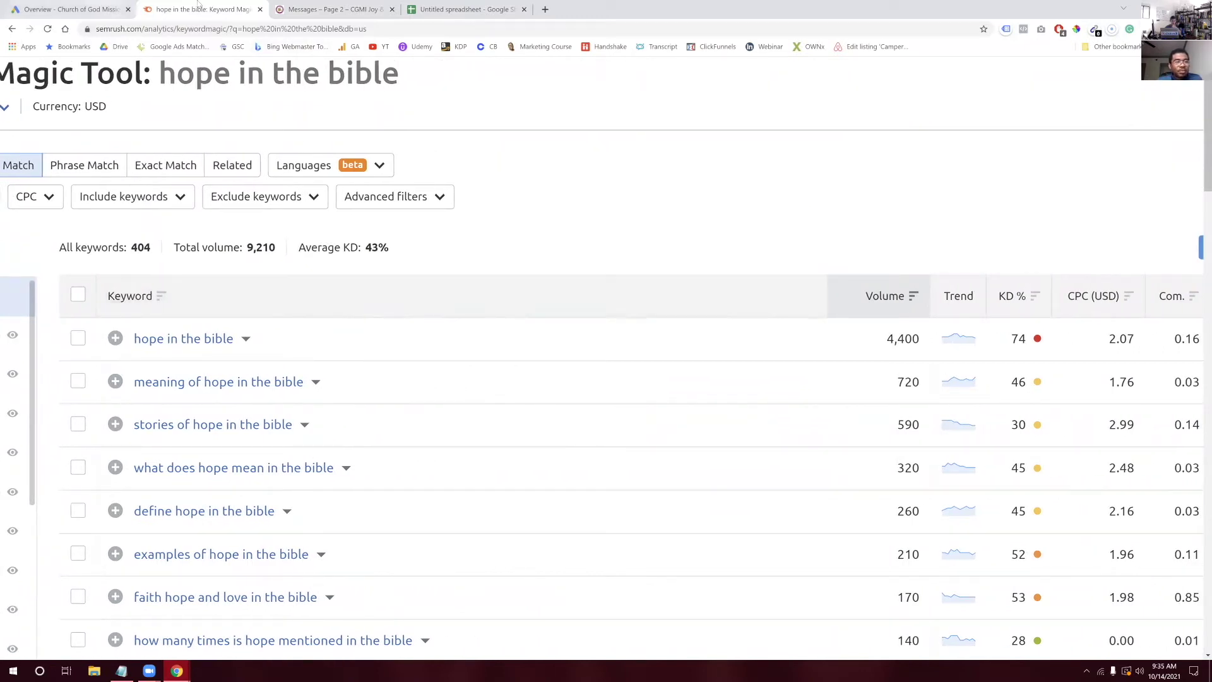
# Switch to the spreadsheet and record "hope in times of dispair" with a volume of 140 in row 12
pyautogui.click(464, 9)
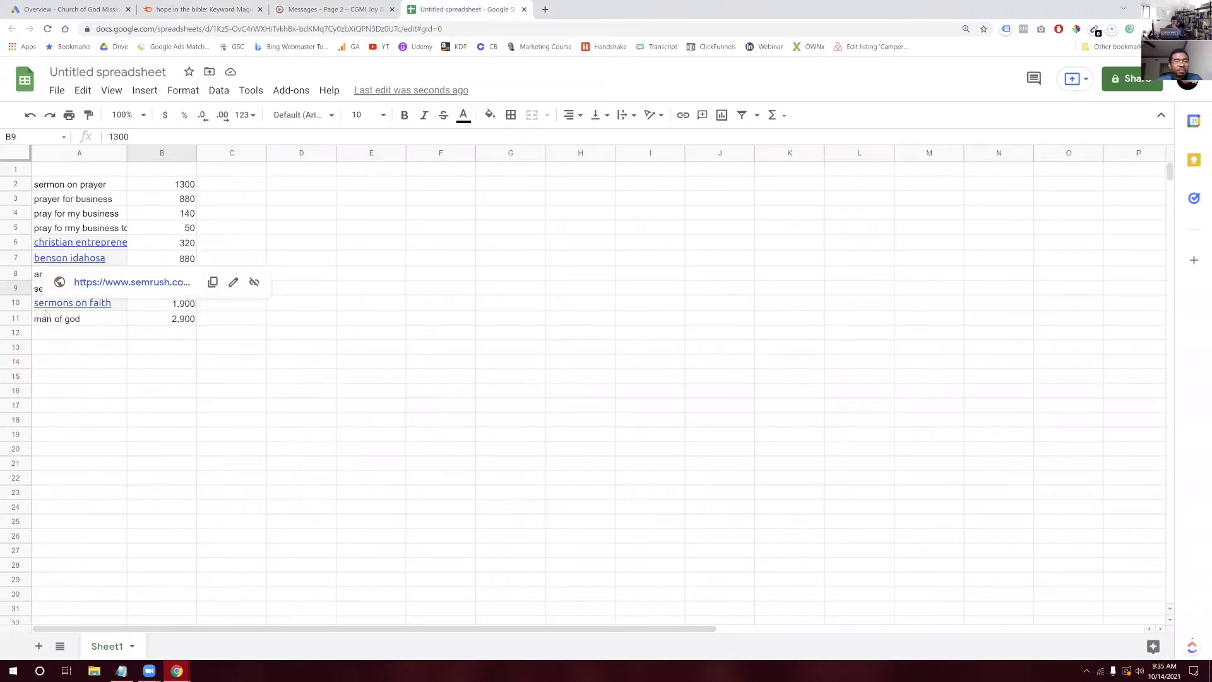
pyautogui.click(63, 331)
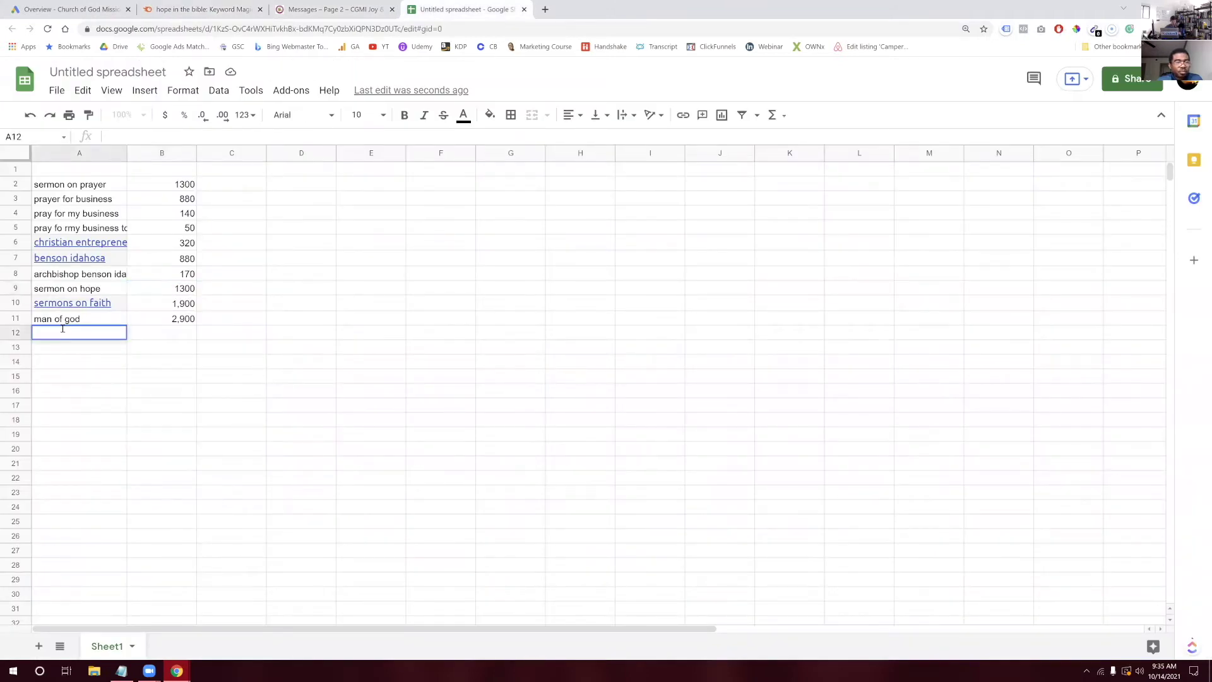
pyautogui.write('hope in times of dispa')
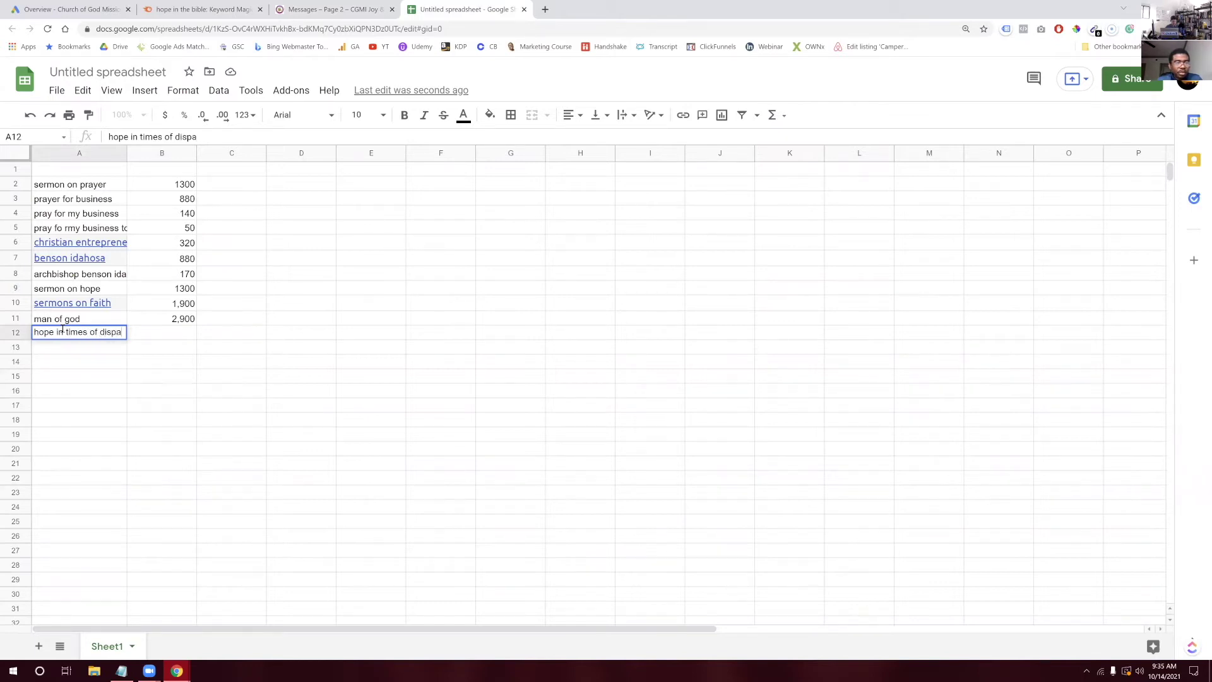
pyautogui.write('ir')
pyautogui.press('Tab')
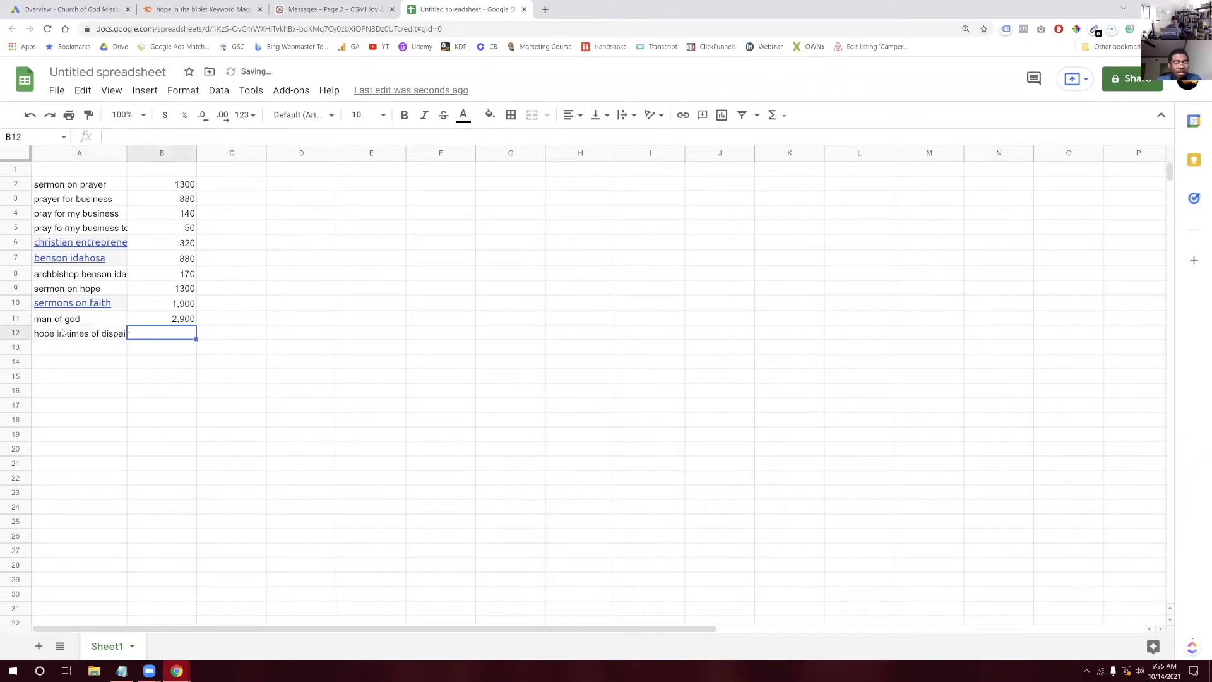
pyautogui.doubleClick(169, 333)
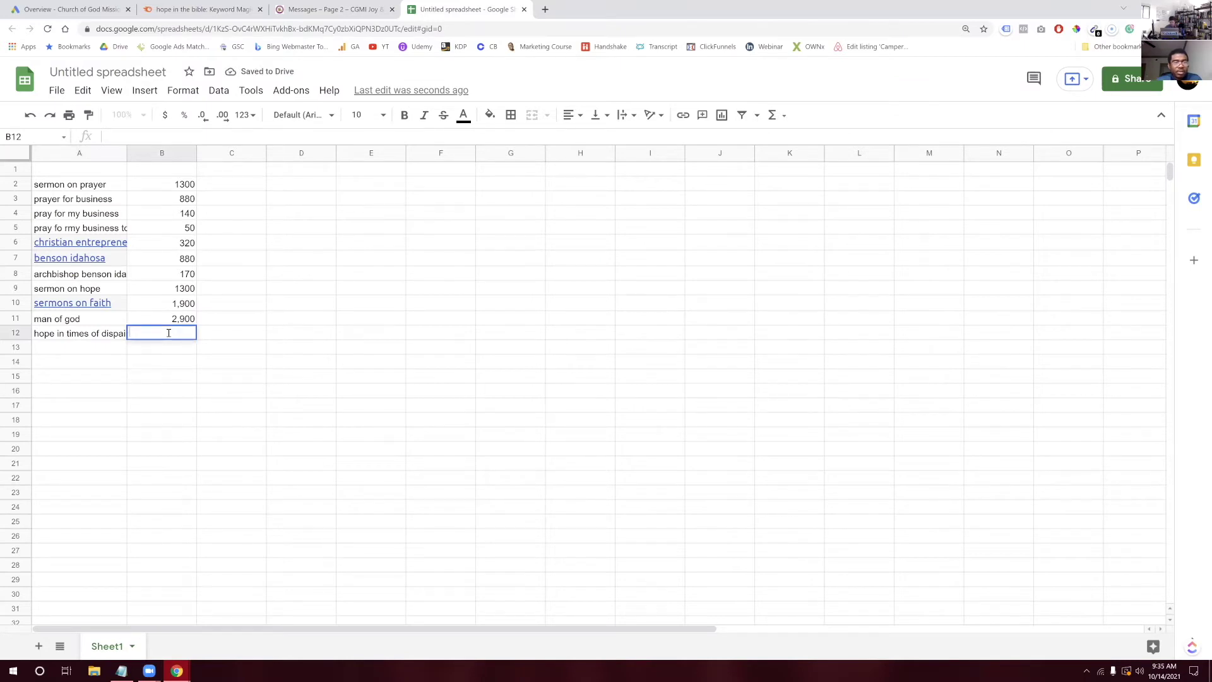
pyautogui.write('140')
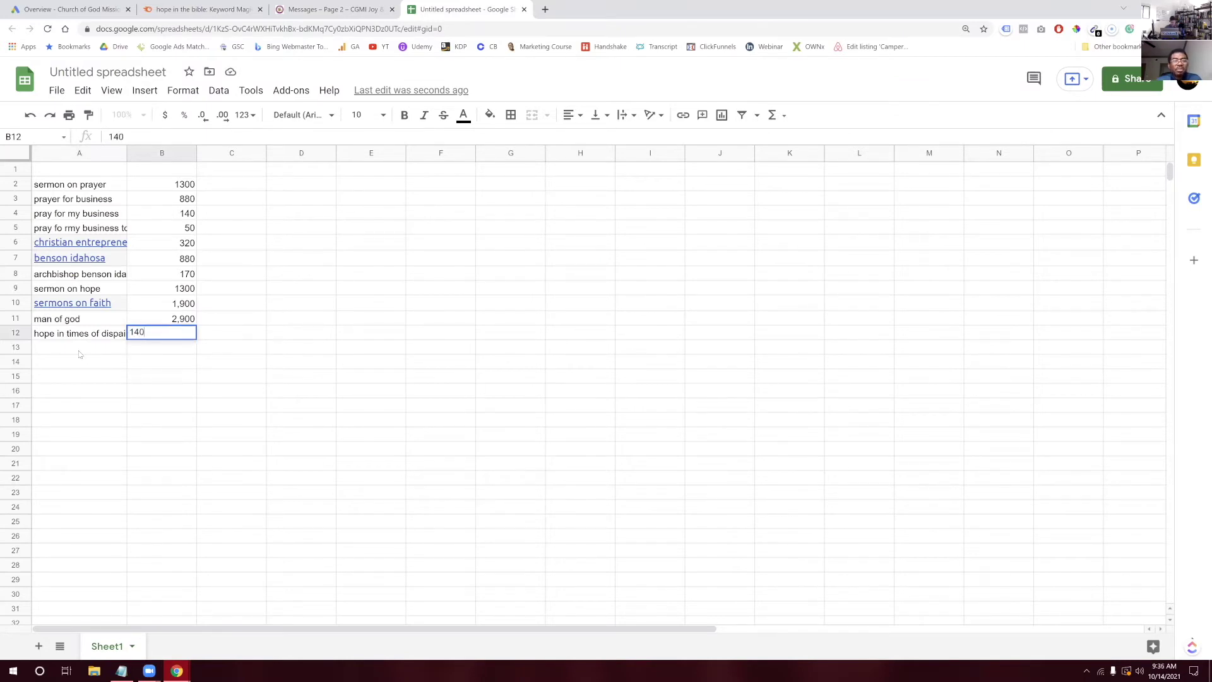
pyautogui.click(74, 349)
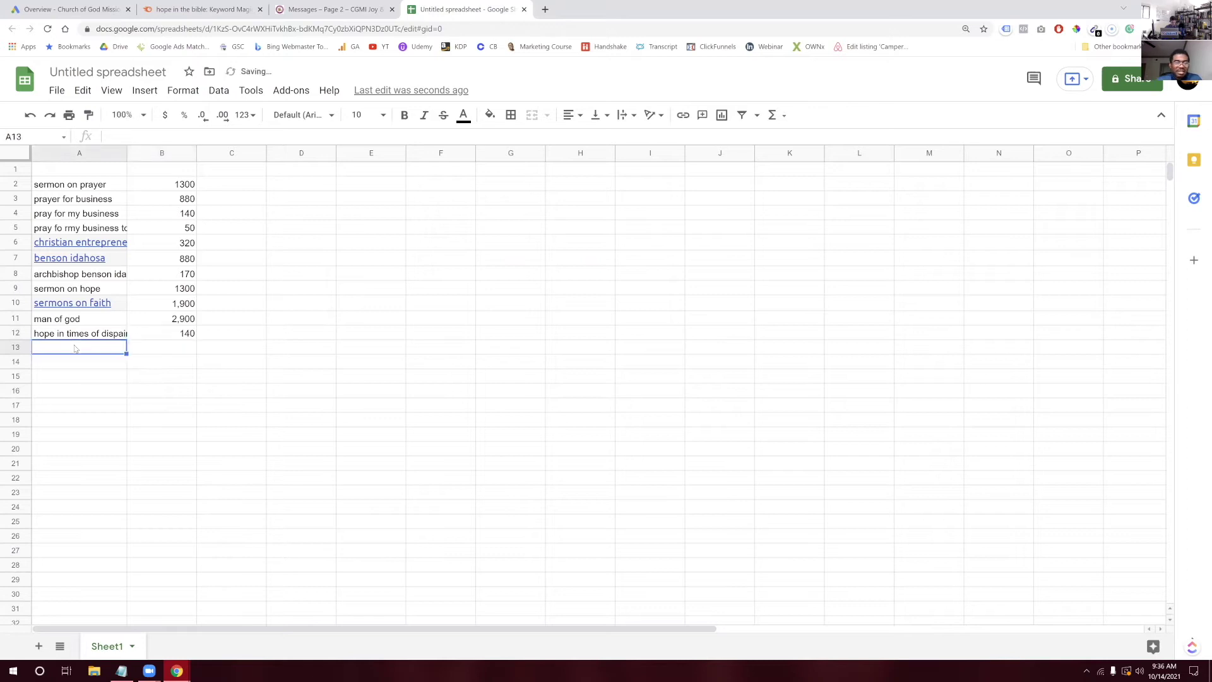
# Return to Semrush and check the overview of "hope in the bible" for its volumes, questions and related keywords
pyautogui.click(200, 8)
pyautogui.scroll(-1, 557, 298)
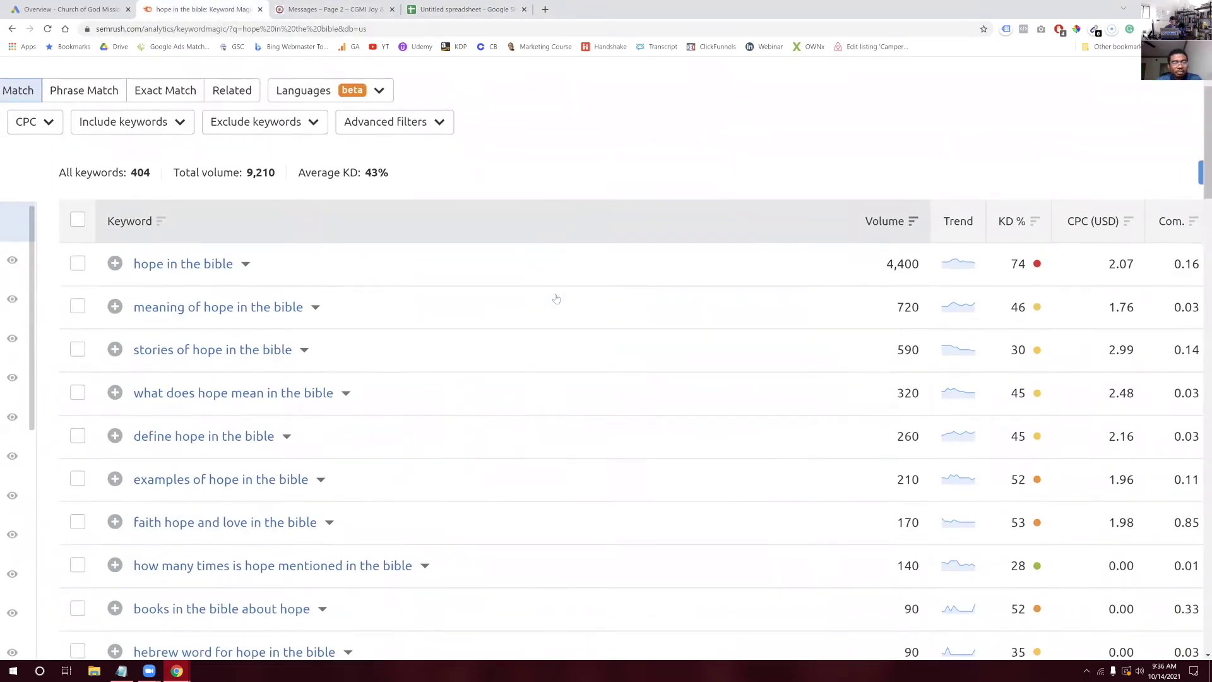
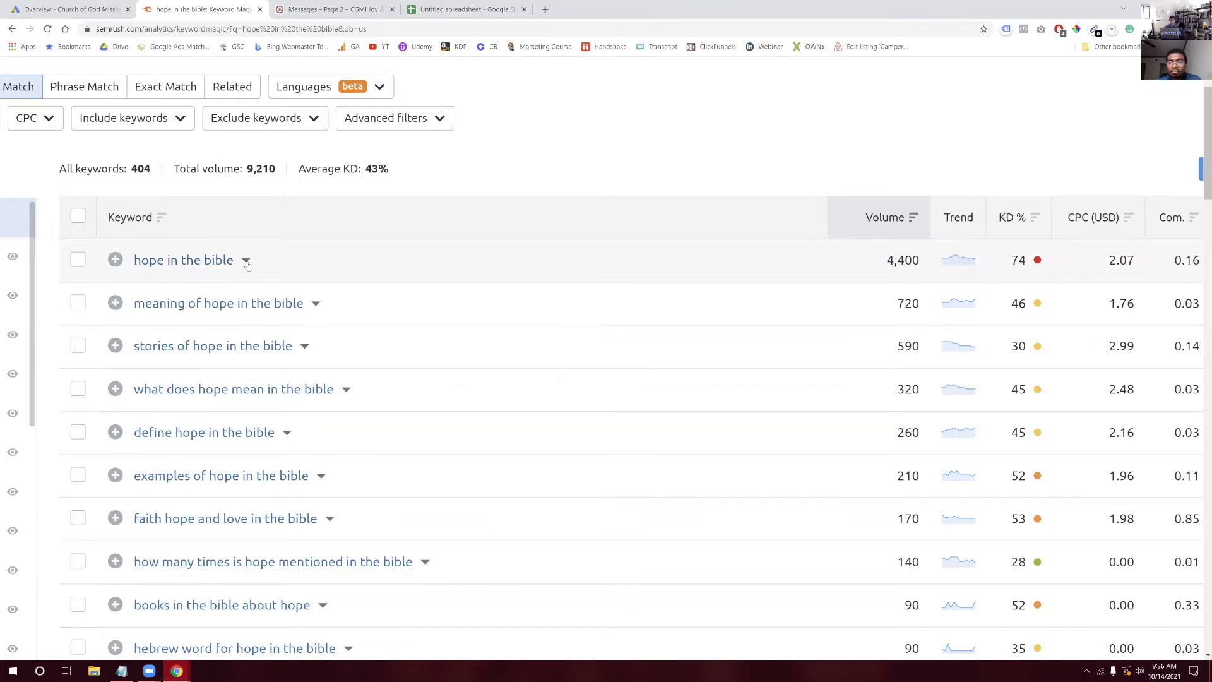
pyautogui.click(246, 262)
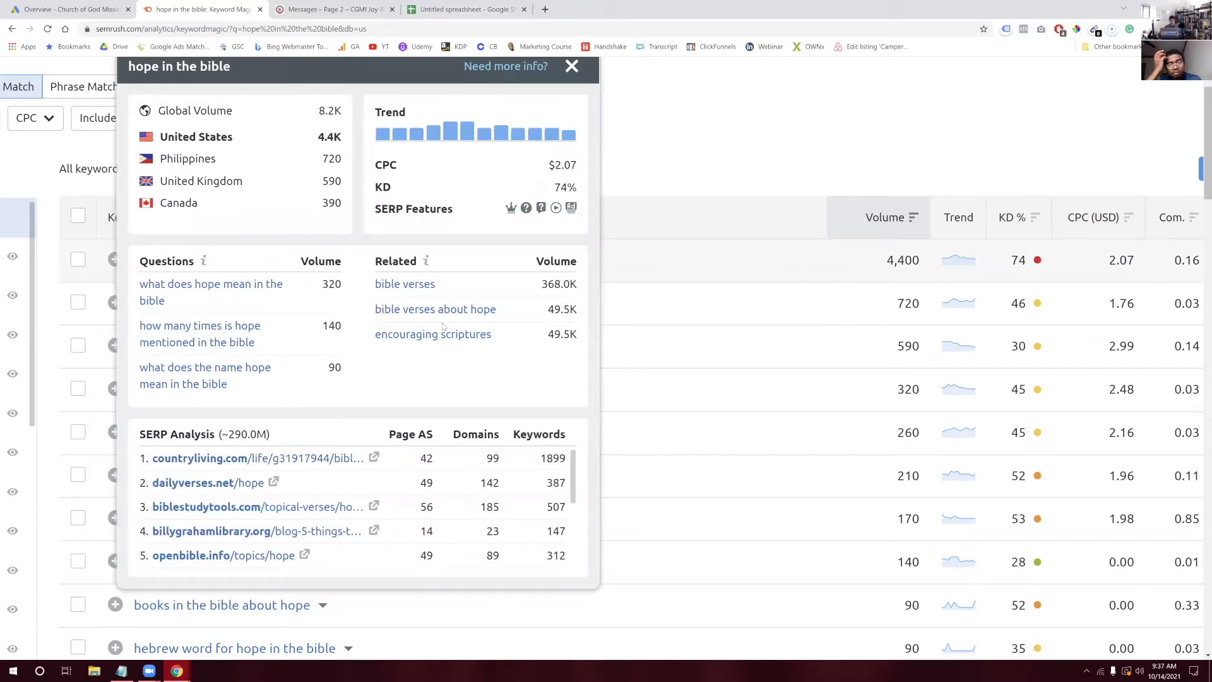
pyautogui.click(571, 67)
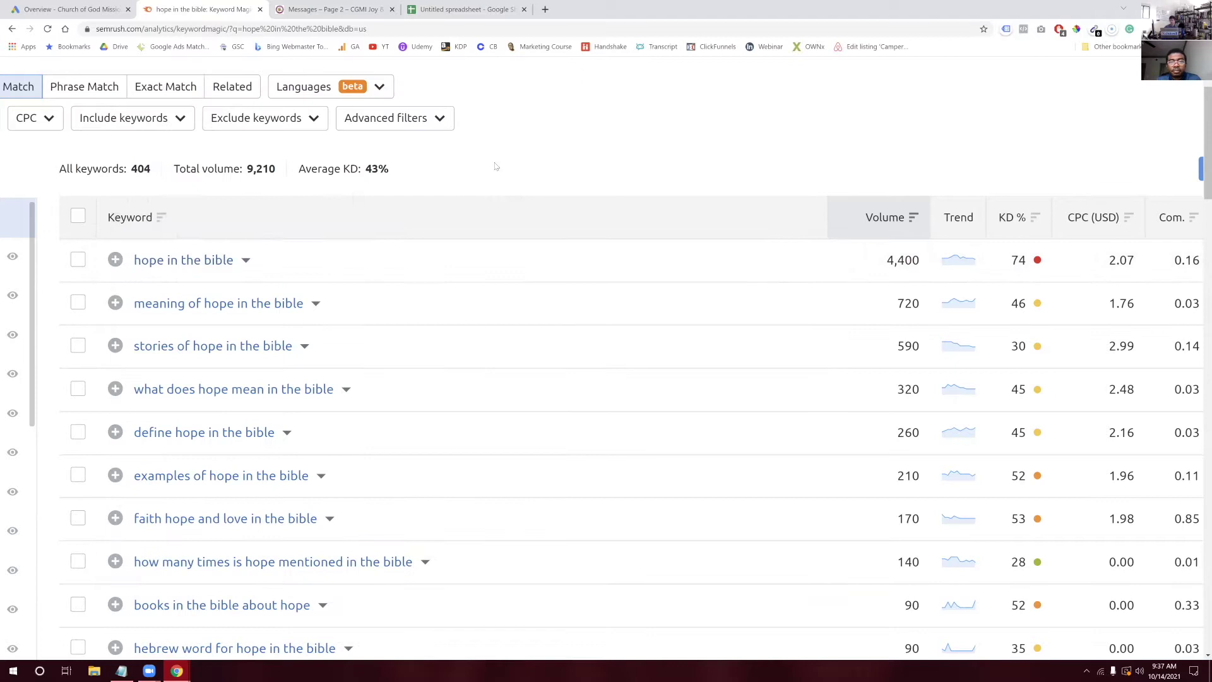
# Switch to the spreadsheet and record "hope in the bible" with a volume of 4400 in row 13
pyautogui.moveTo(132, 260); pyautogui.dragTo(233, 260)
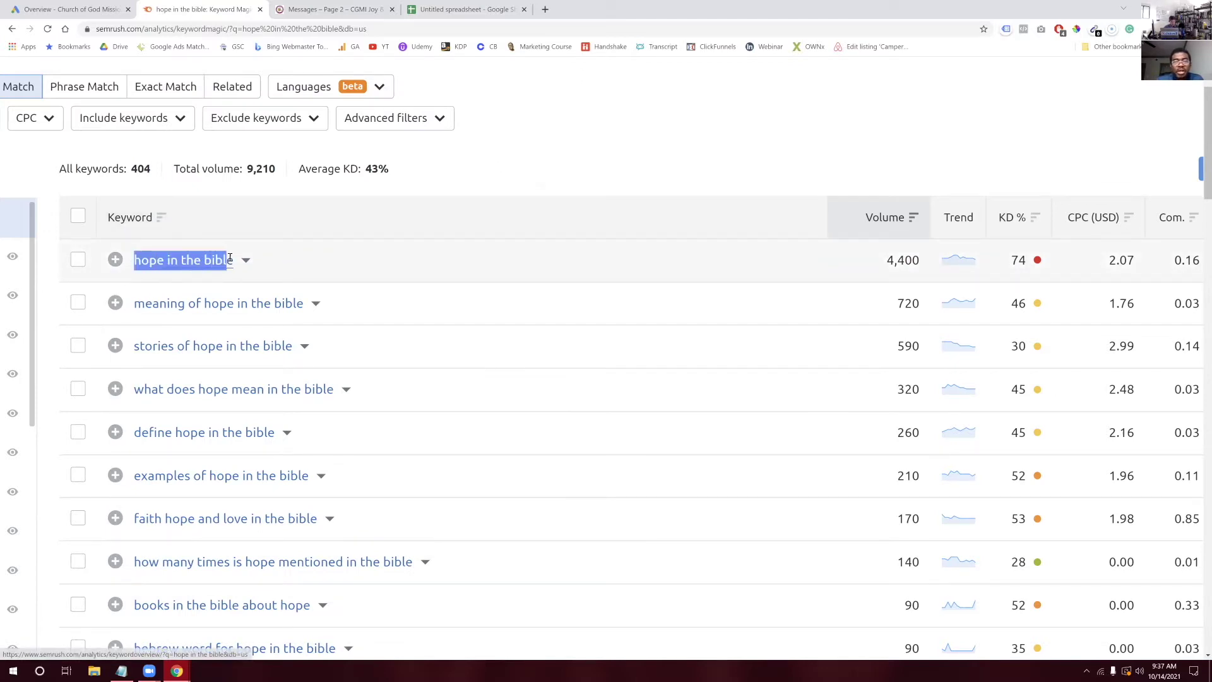
pyautogui.click(467, 9)
pyautogui.doubleClick(79, 345)
pyautogui.write('hope in the bible')
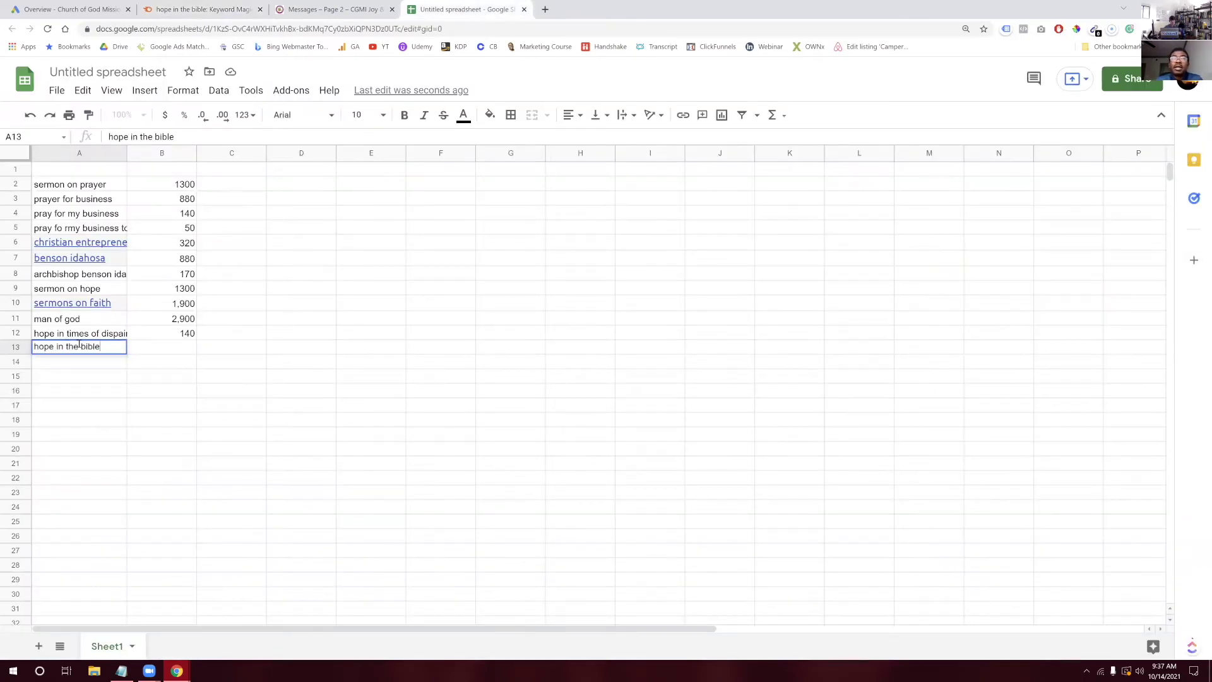
pyautogui.click(171, 349)
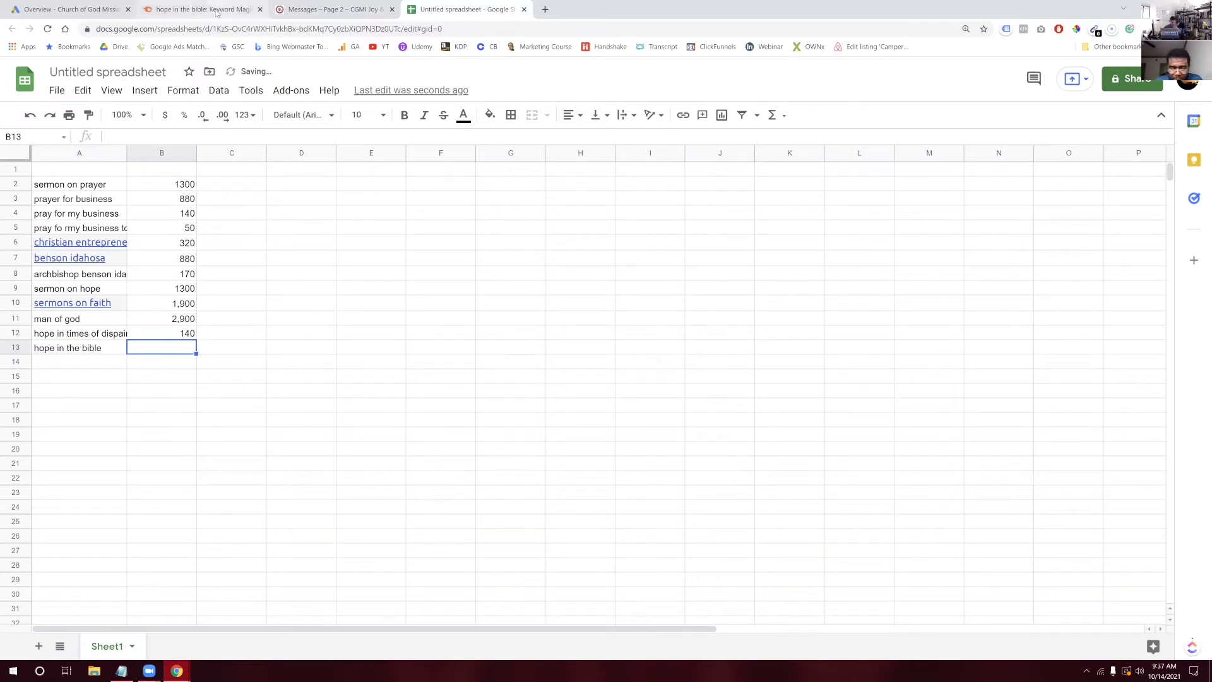
pyautogui.click(208, 9)
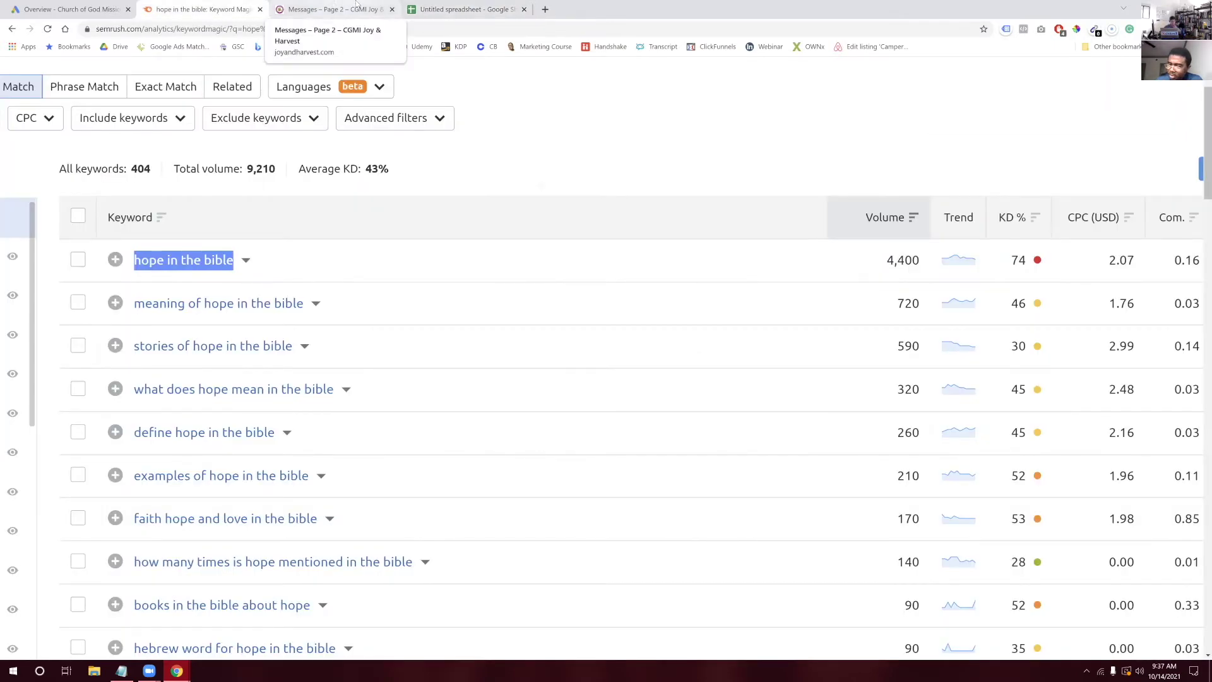
pyautogui.click(464, 9)
pyautogui.doubleClick(167, 349)
pyautogui.write('4400')
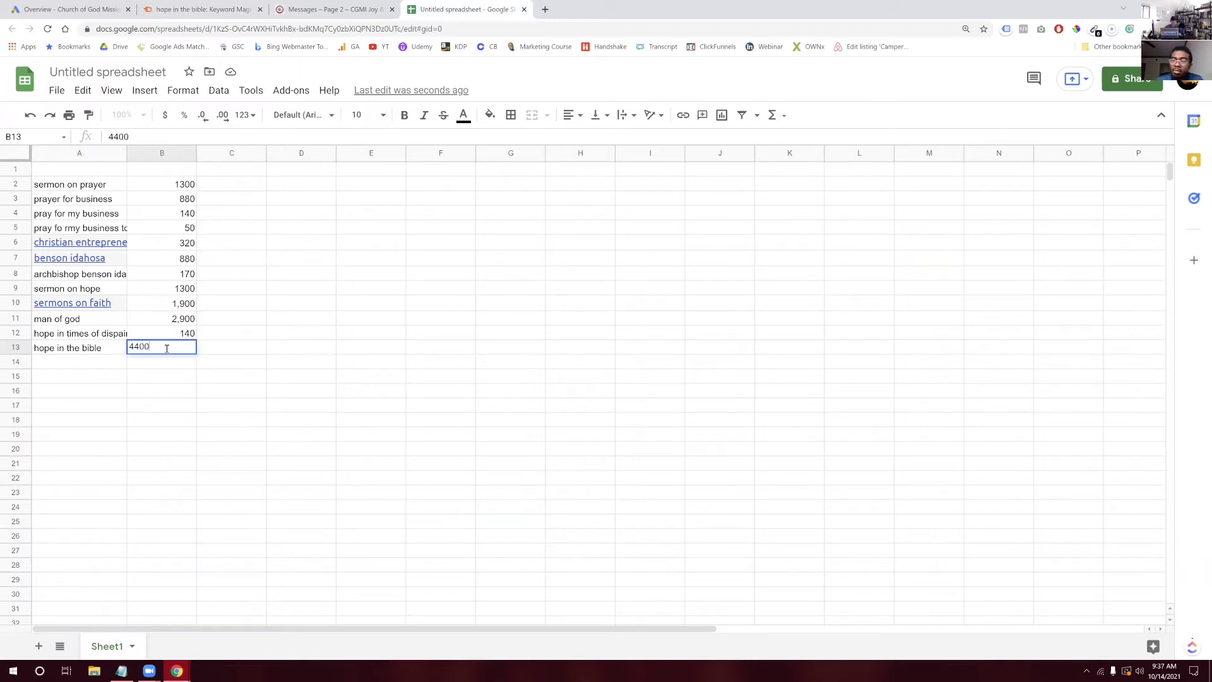
pyautogui.click(72, 362)
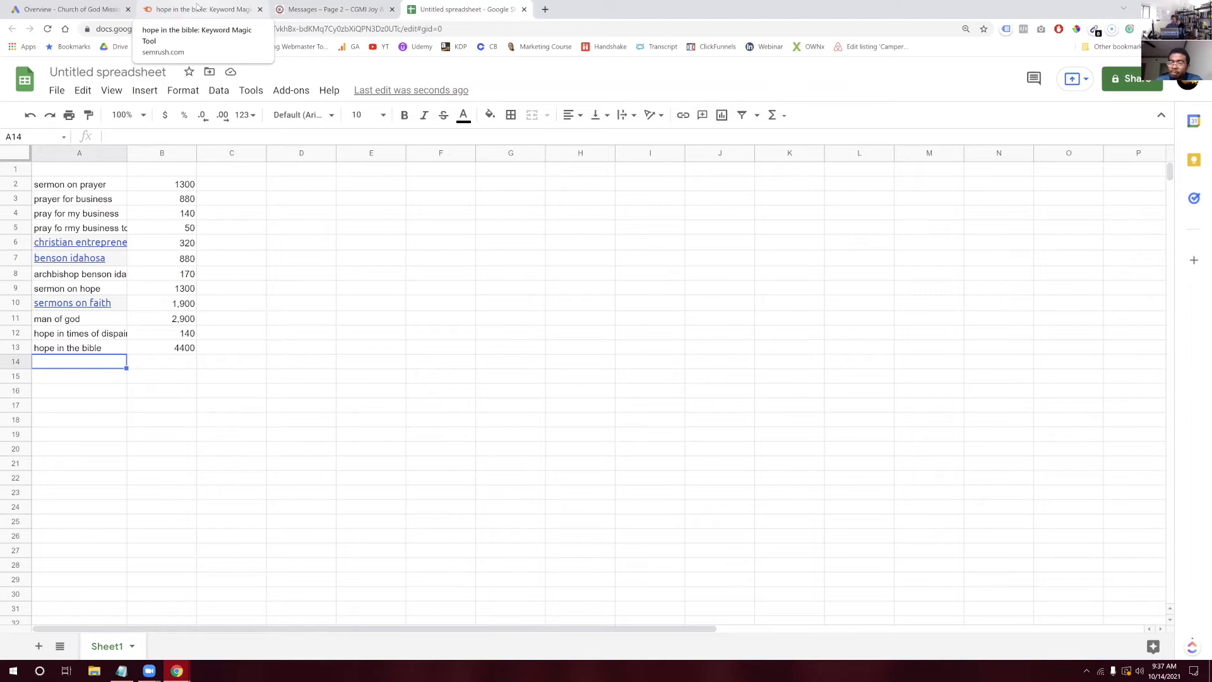
# Switch to Semrush to review the "hope in the bible" suggestions again, then go back to the recorded keywords in the spreadsheet
pyautogui.moveTo(125, 315)
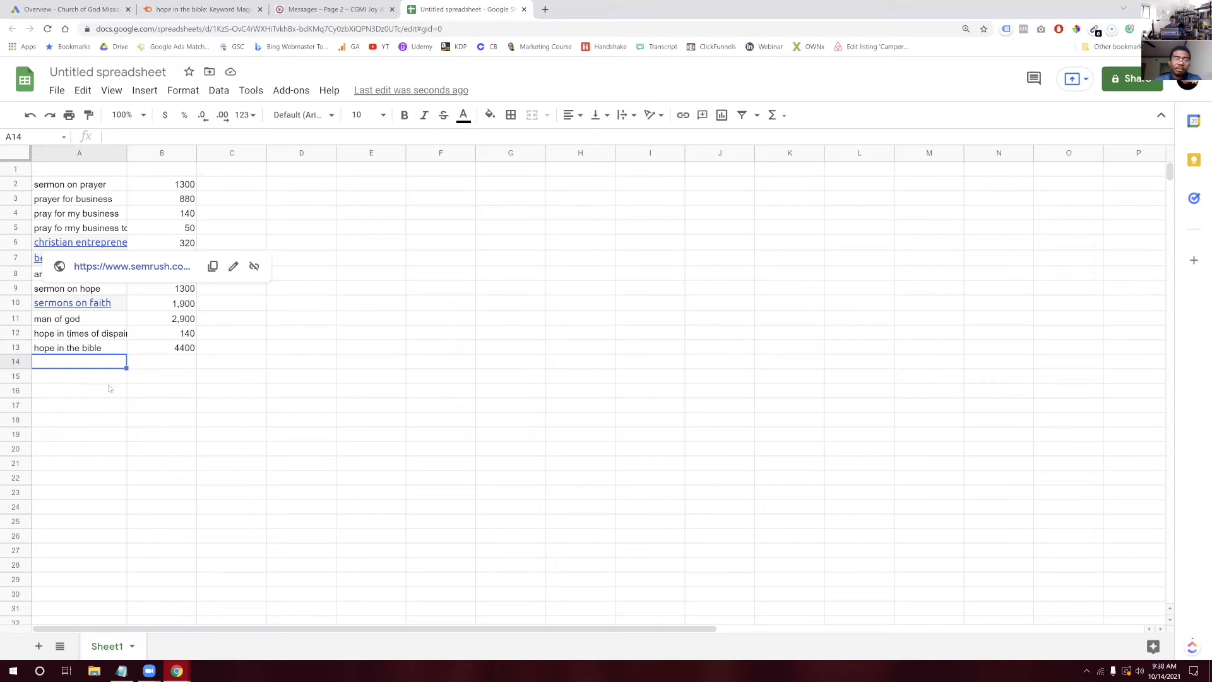
pyautogui.click(209, 9)
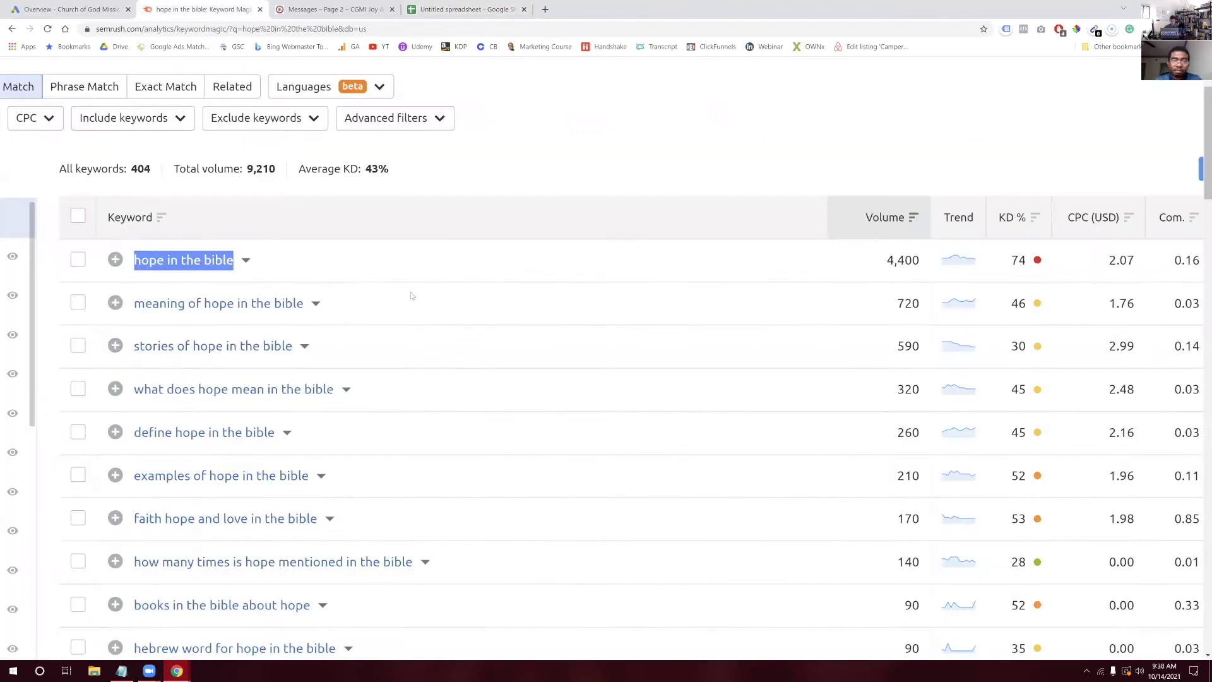
pyautogui.scroll(-1, 416, 316)
pyautogui.scroll(1, 418, 331)
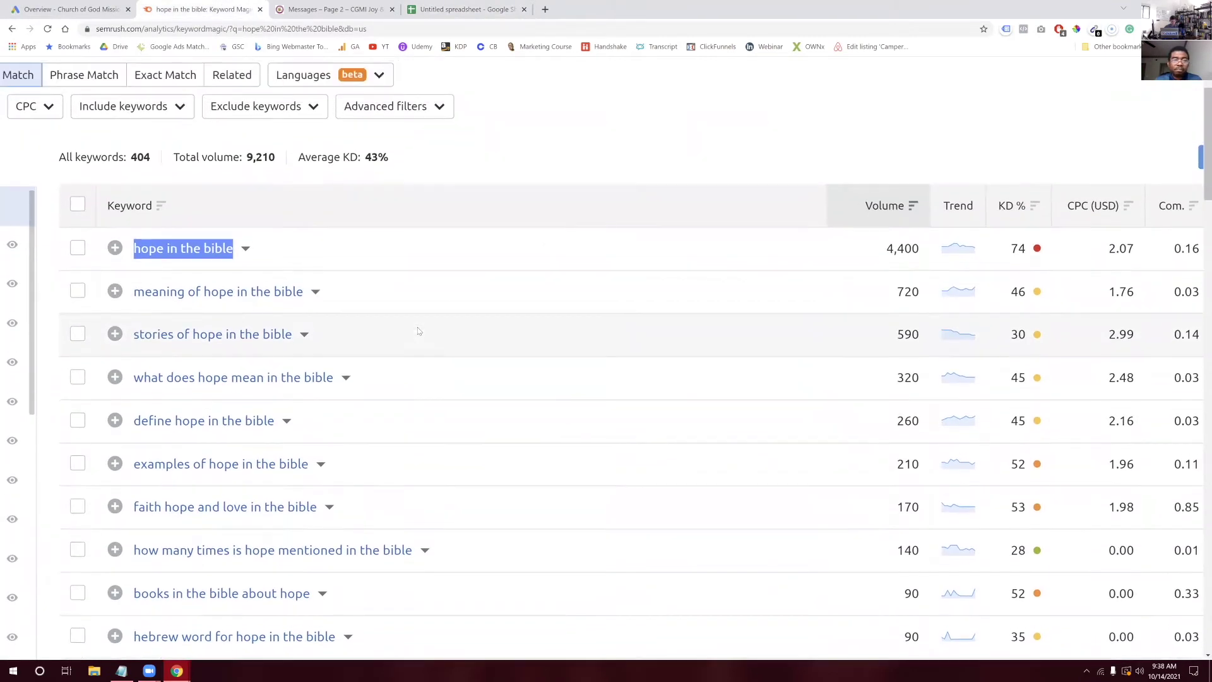
pyautogui.scroll(1, 444, 239)
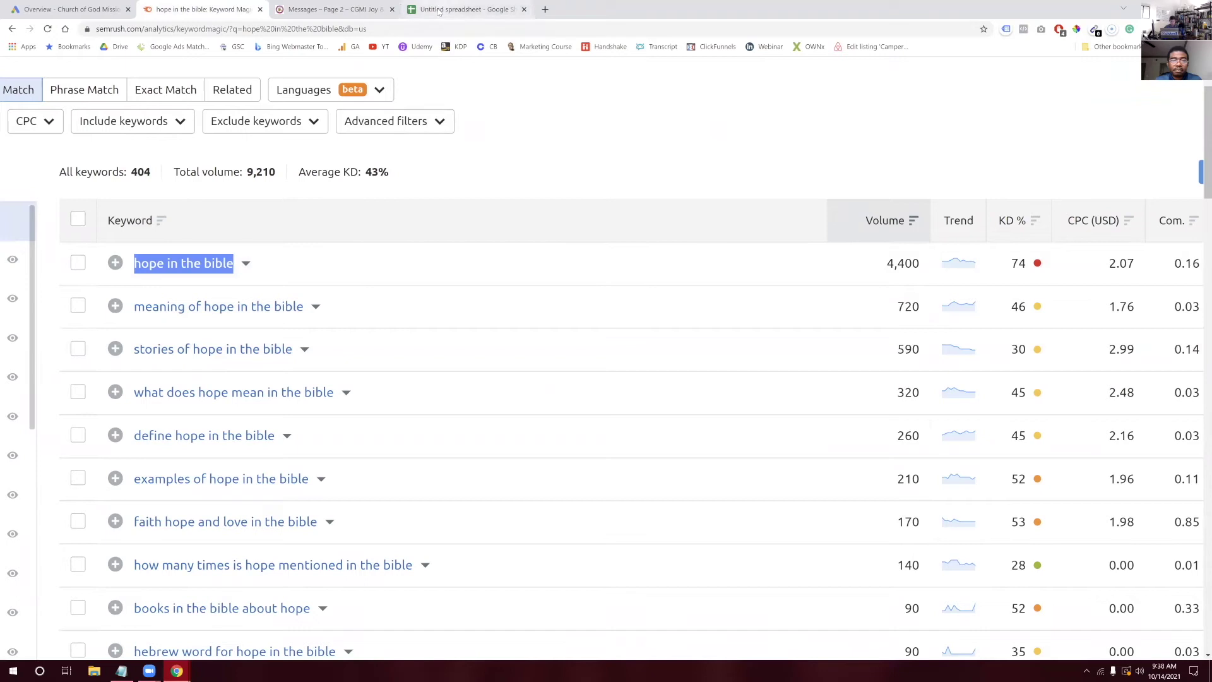
pyautogui.click(439, 11)
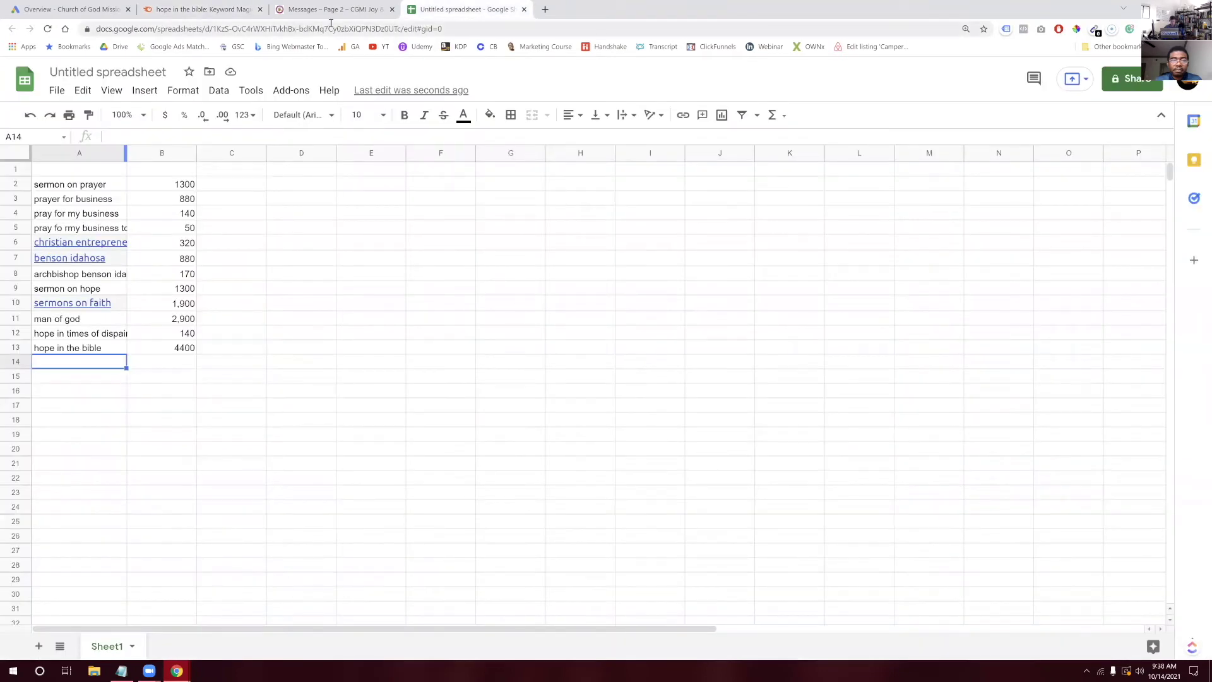
# Switch to the church website and examine the message titles and descriptions on the second messages page for keyword ideas
pyautogui.click(353, 10)
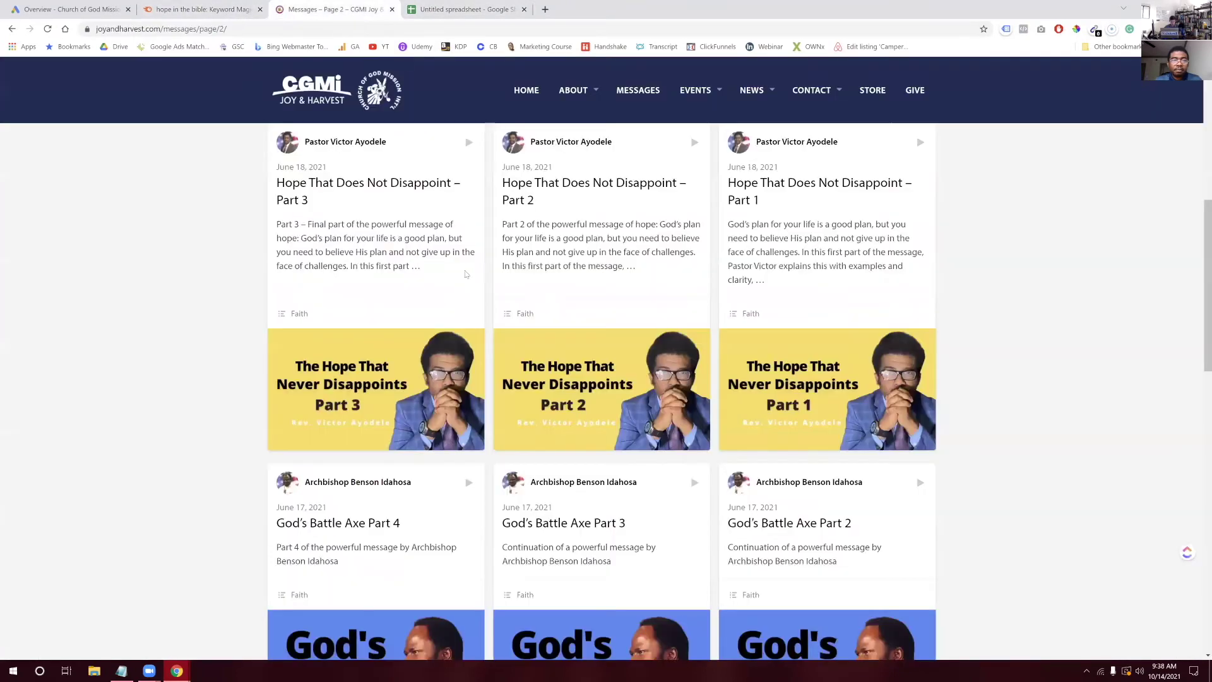
pyautogui.scroll(-2, 465, 273)
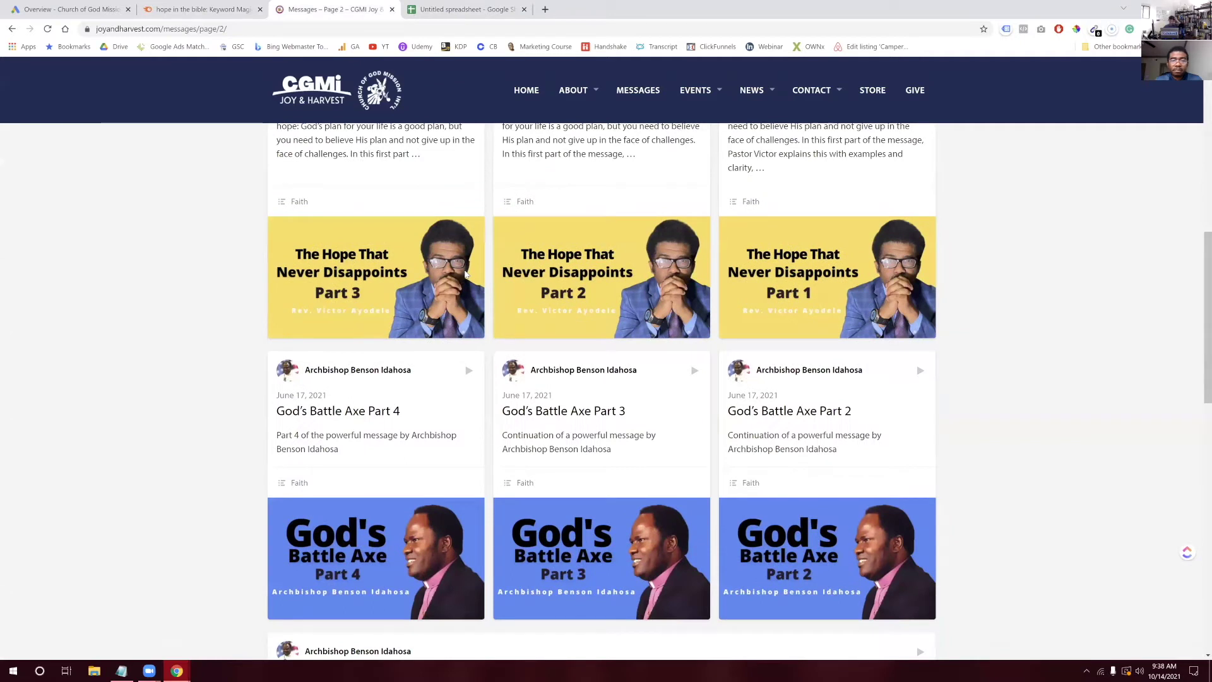
pyautogui.scroll(2, 465, 273)
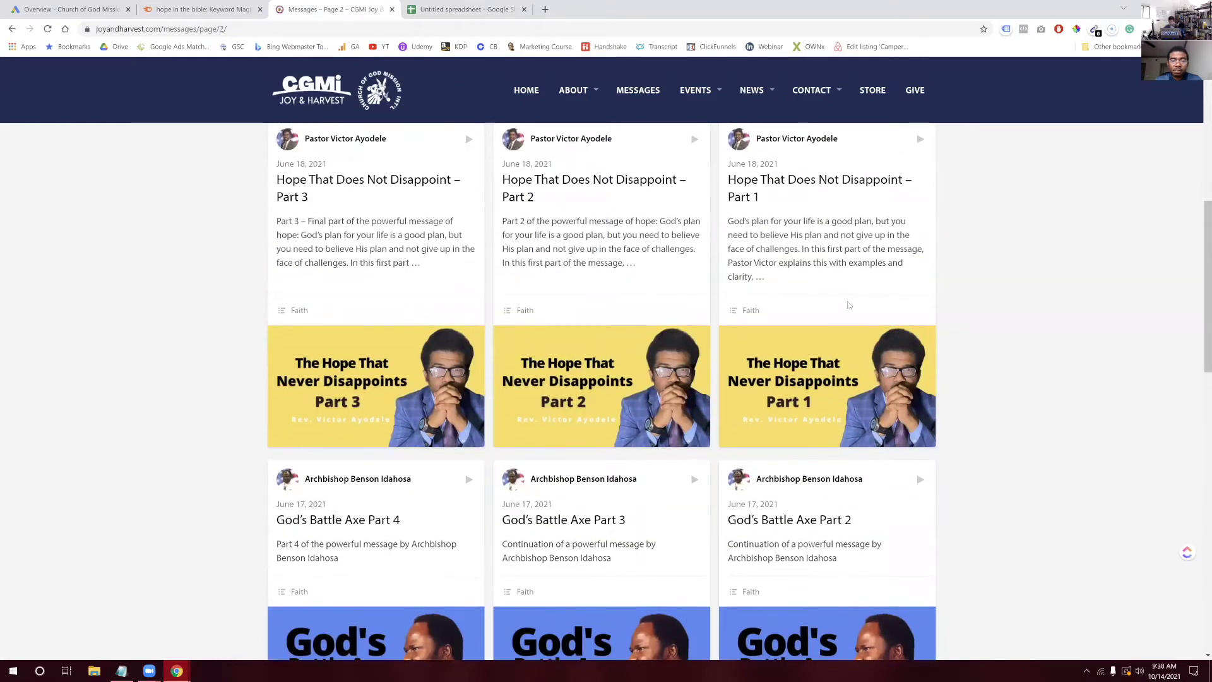
pyautogui.scroll(-4, 848, 306)
pyautogui.scroll(-2, 847, 307)
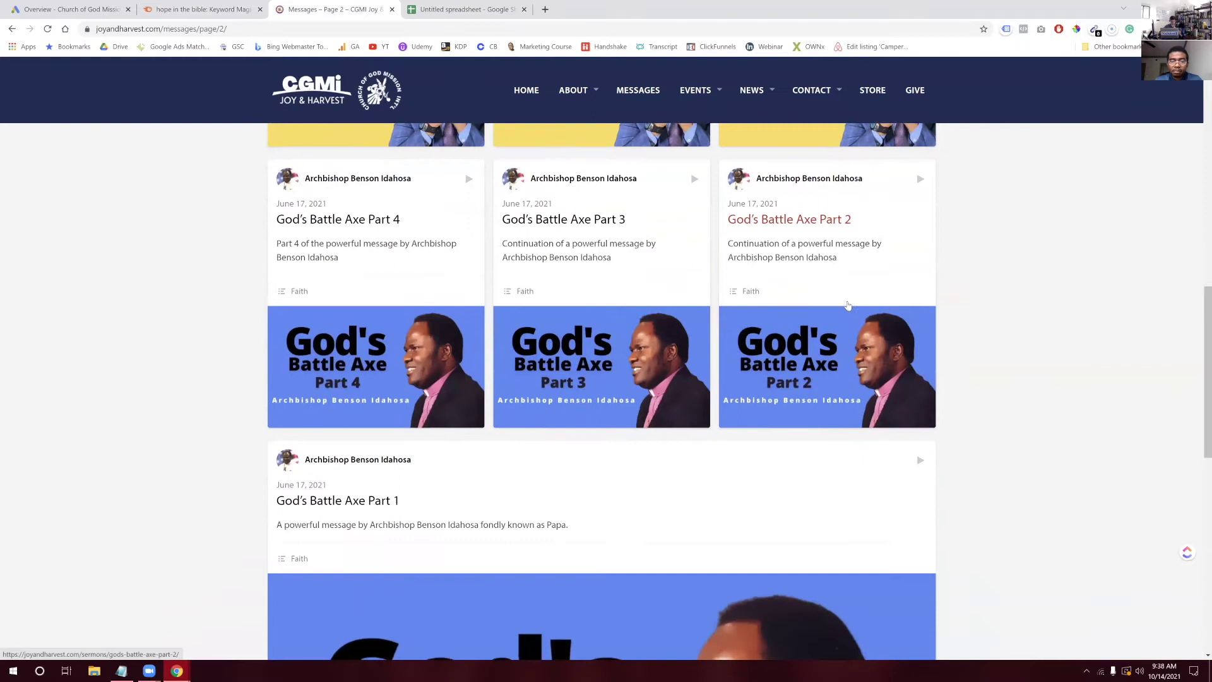
pyautogui.scroll(-1, 848, 306)
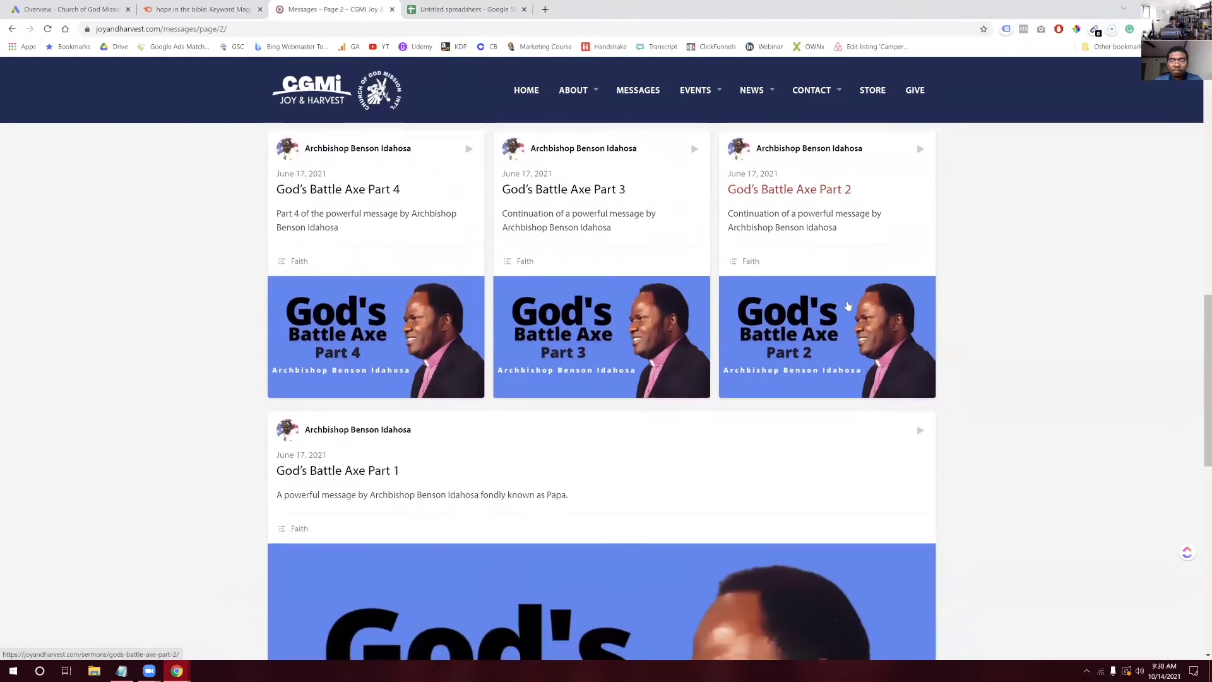
pyautogui.scroll(6, 847, 307)
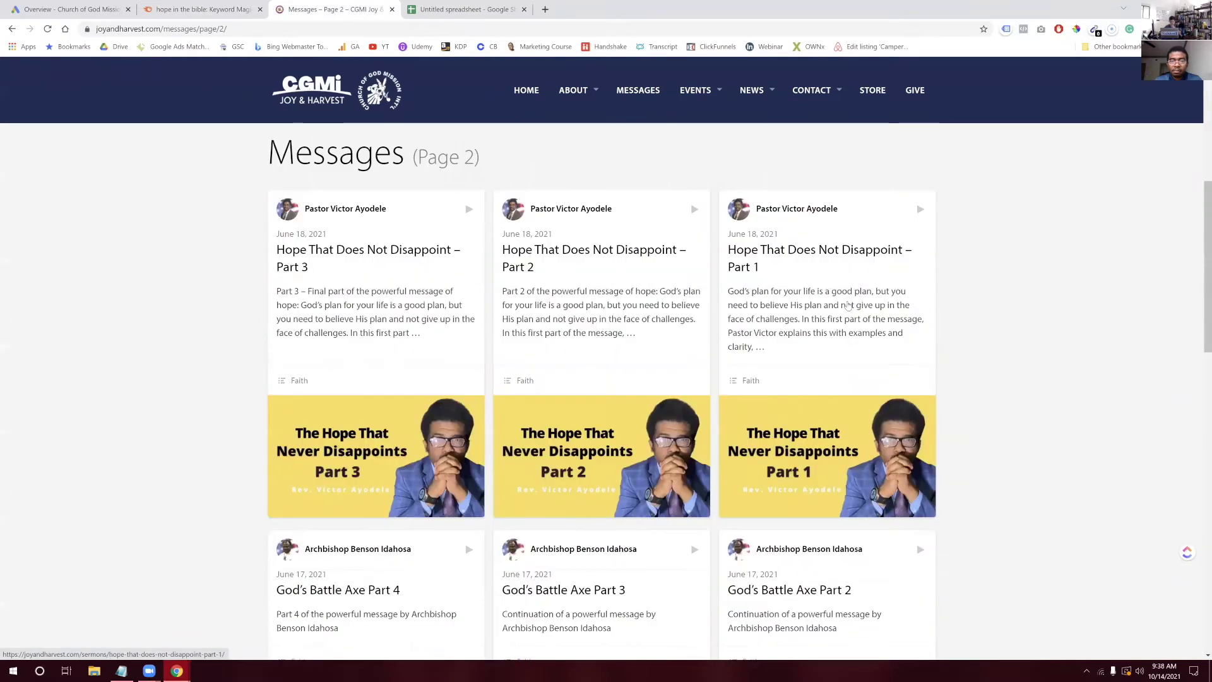
pyautogui.scroll(-1, 848, 306)
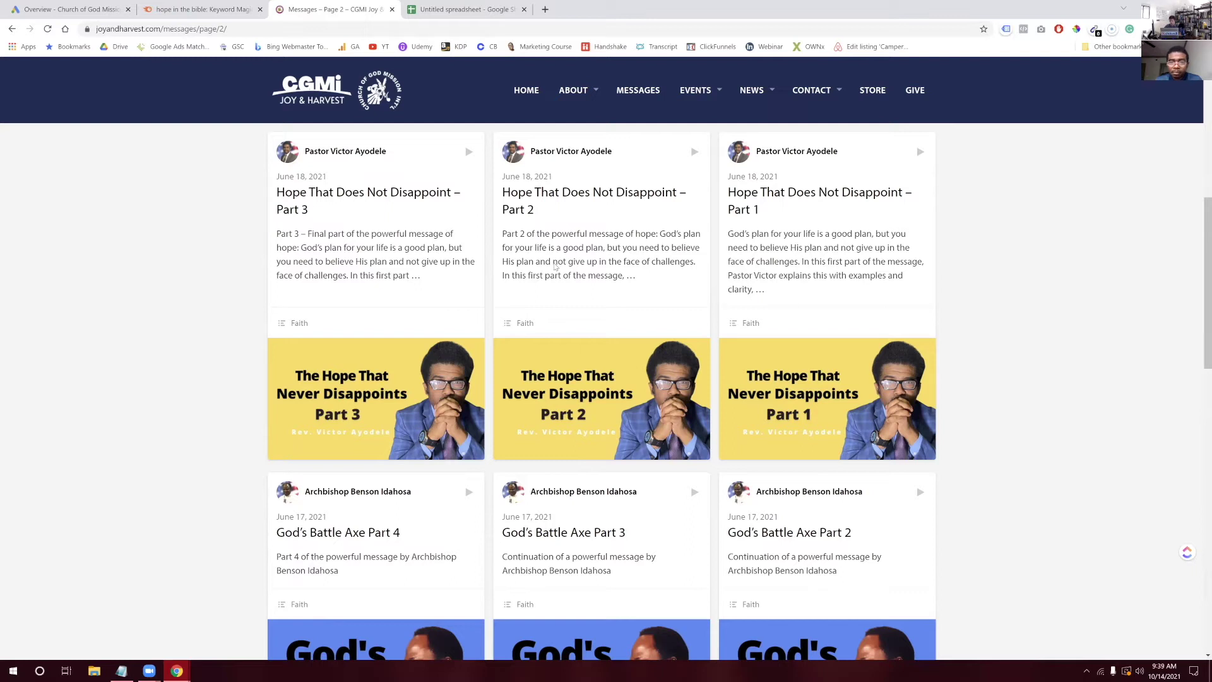
# Return to Semrush and search the Keyword Magic Tool for "what is hope"
pyautogui.click(216, 12)
pyautogui.hscroll(-2, 231, 221)
pyautogui.scroll(3, 189, 189)
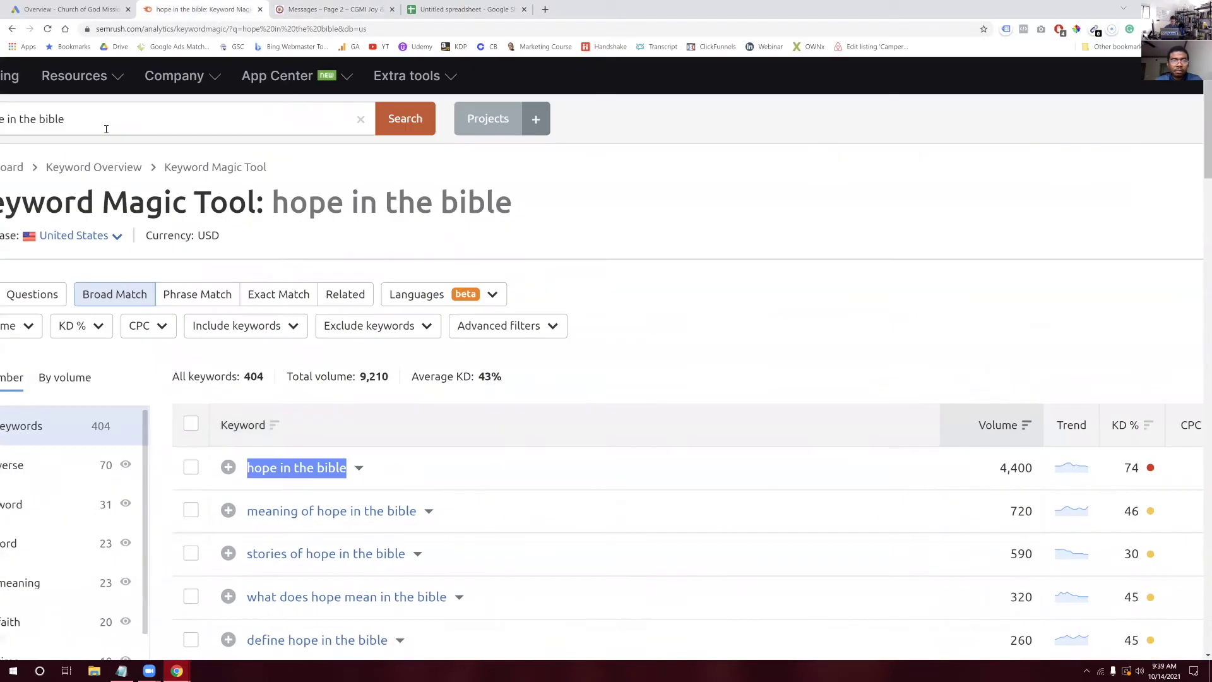
pyautogui.hscroll(-2, 106, 129)
pyautogui.tripleClick(72, 125)
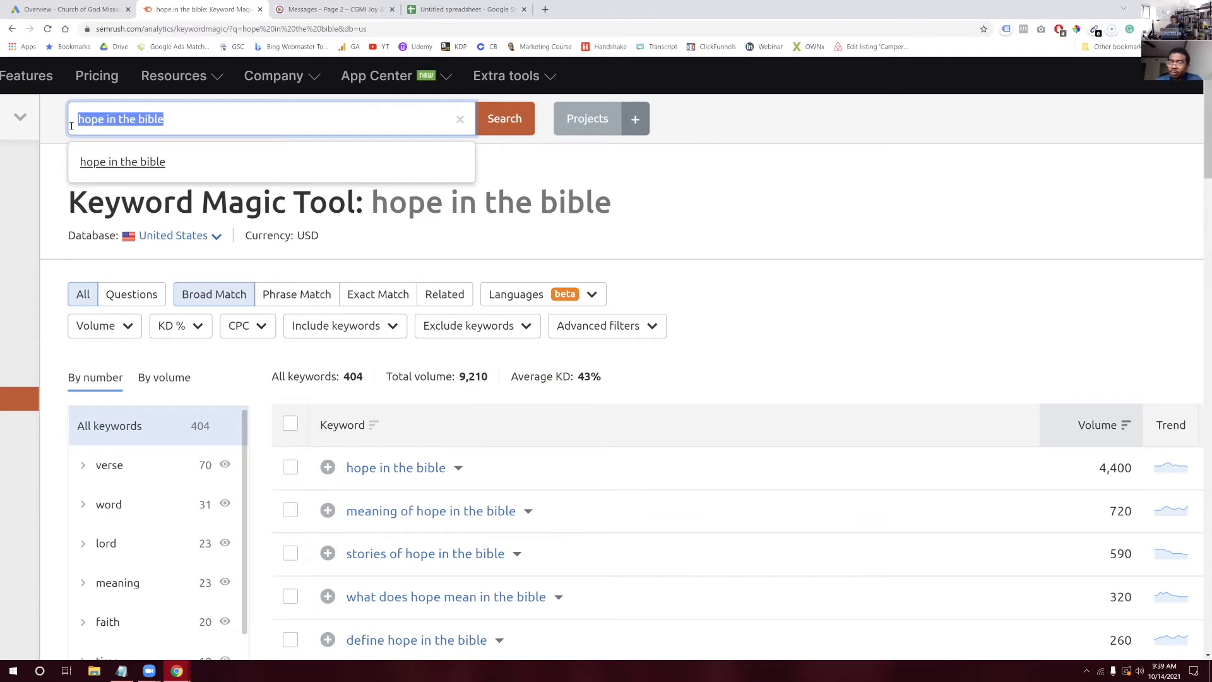
pyautogui.write('what is hope')
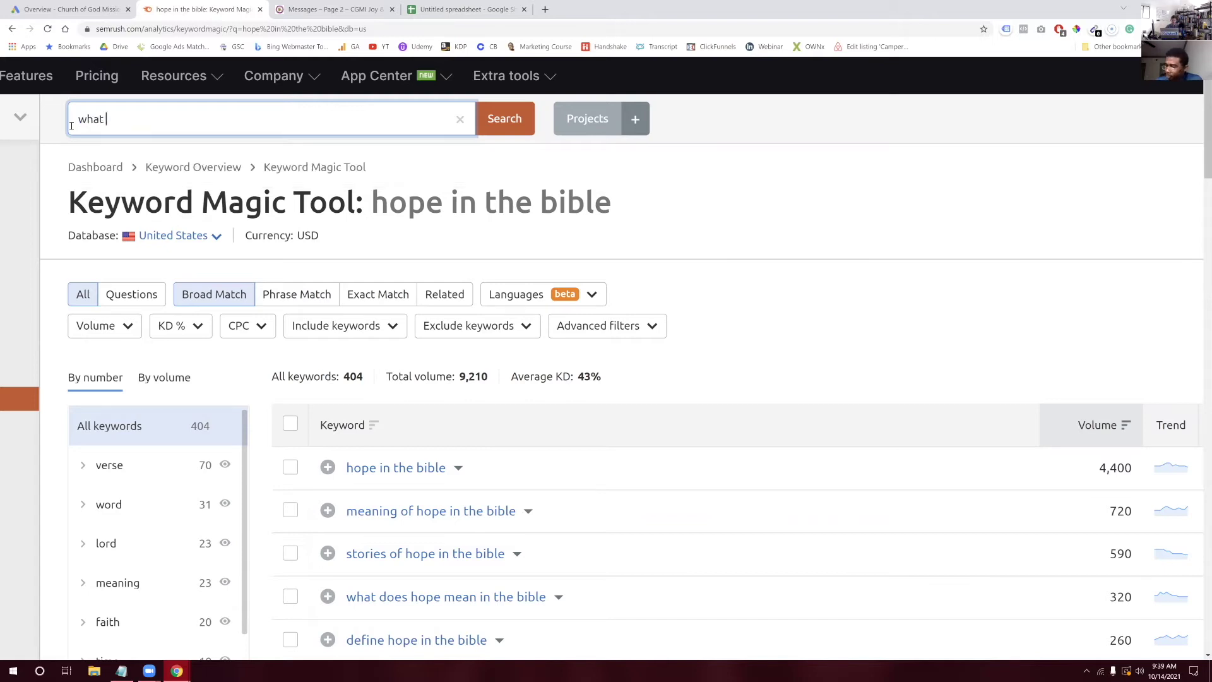
pyautogui.press('Return')
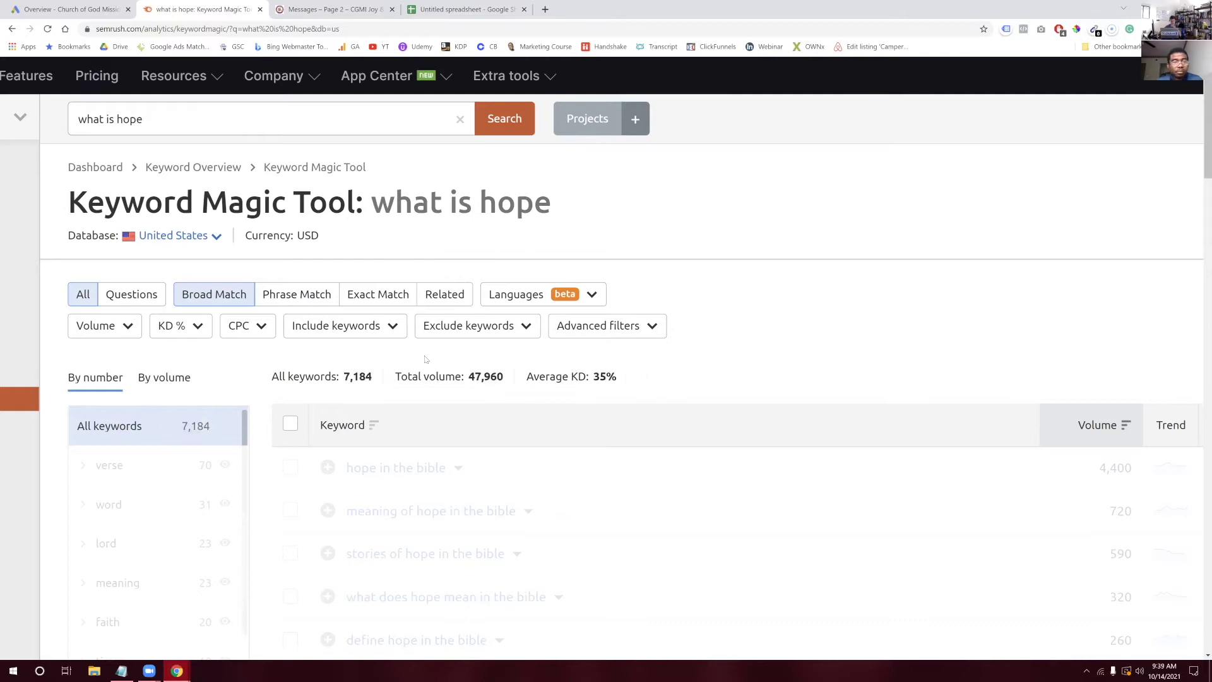
# Examine the "what is hope" results and the related keywords and their volumes in that keyword's overview
pyautogui.scroll(-3, 426, 359)
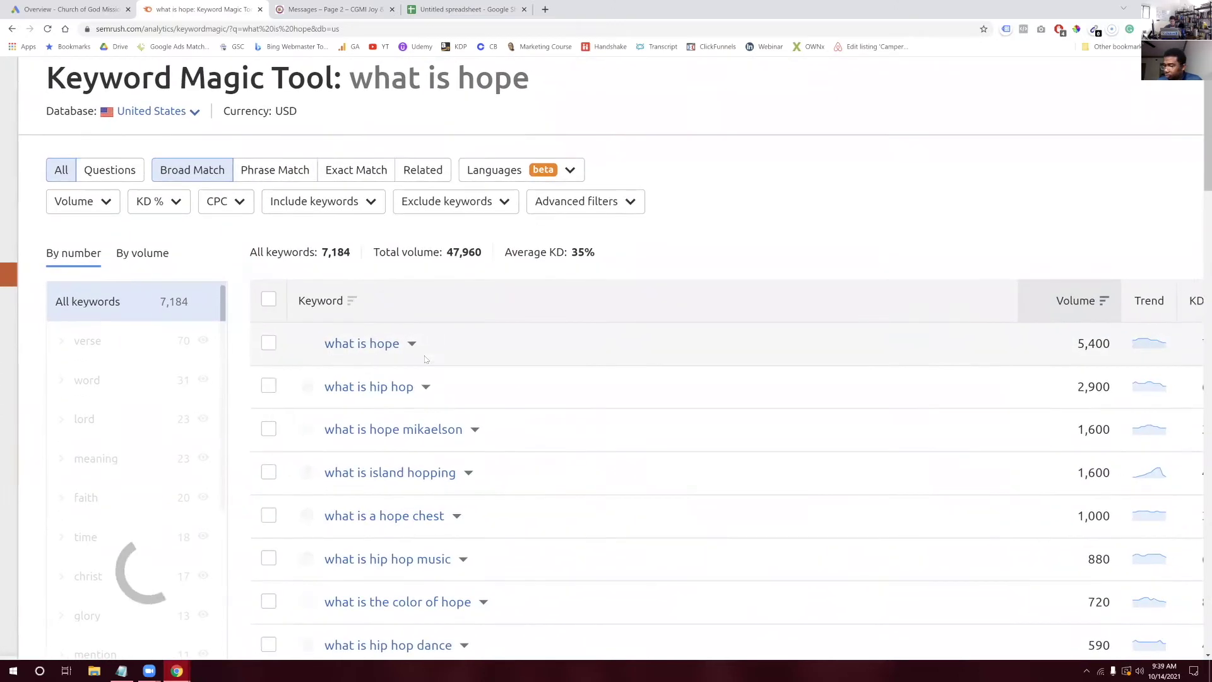
pyautogui.hscroll(3, 426, 359)
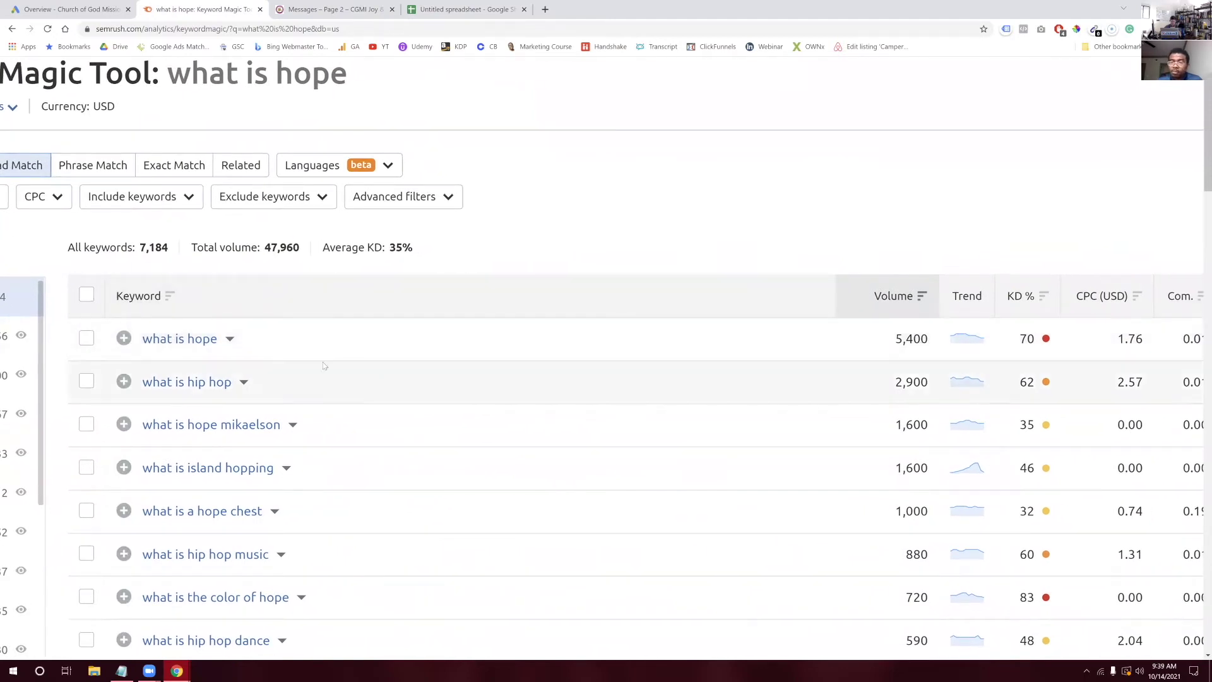
pyautogui.click(230, 340)
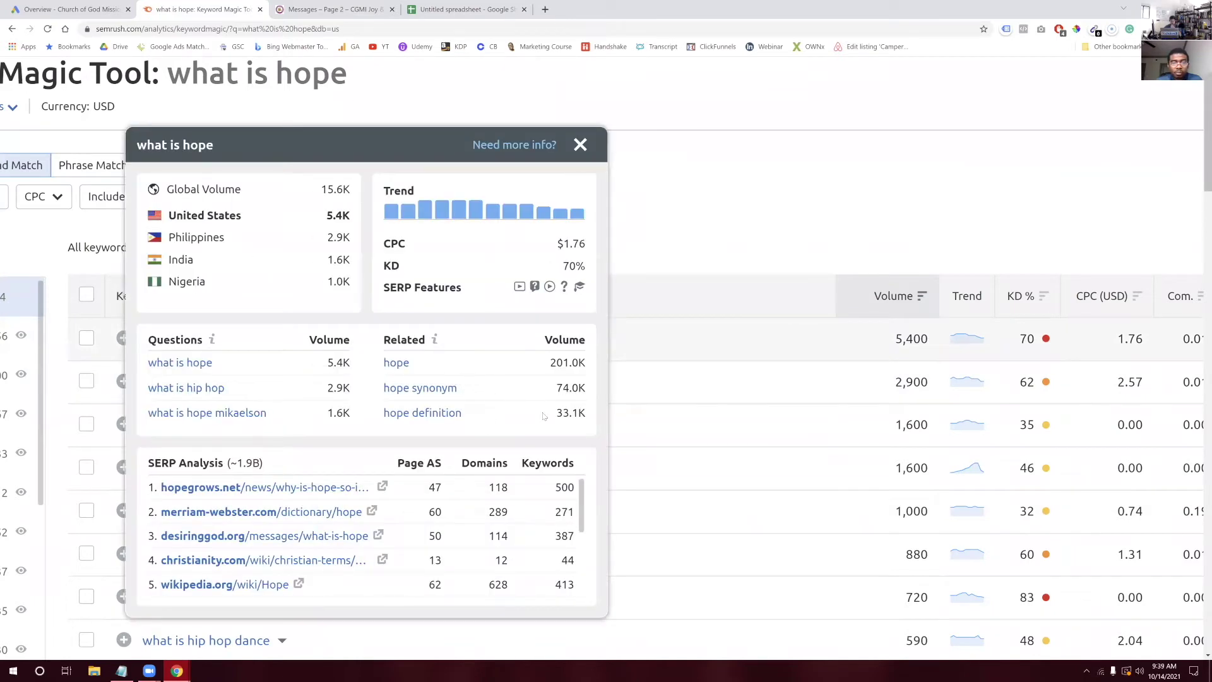
pyautogui.moveTo(556, 414); pyautogui.dragTo(581, 412)
pyautogui.moveTo(549, 363); pyautogui.dragTo(570, 368)
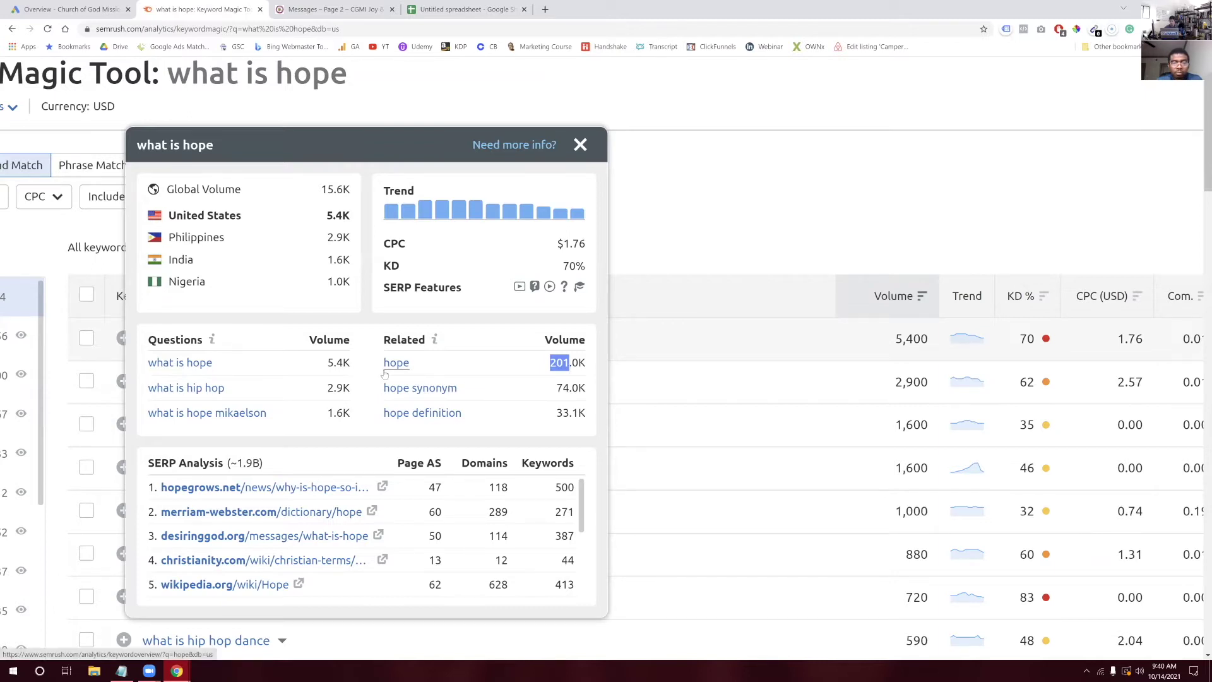
pyautogui.moveTo(379, 366); pyautogui.dragTo(411, 370)
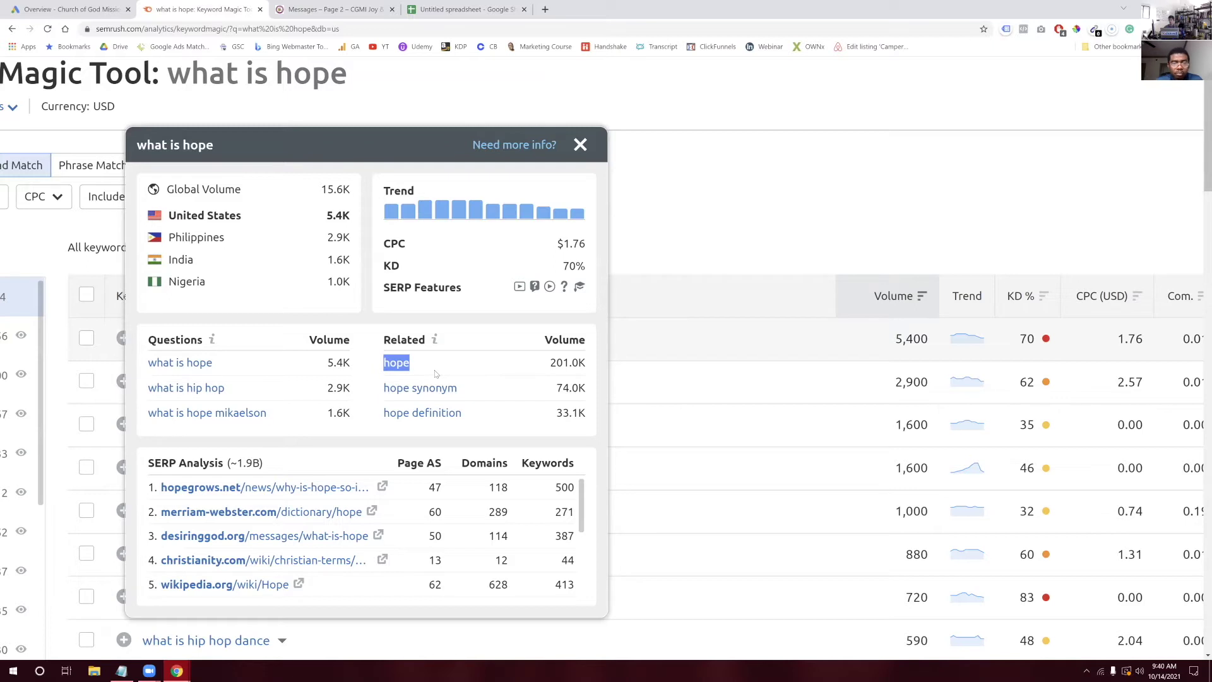
pyautogui.moveTo(383, 414); pyautogui.dragTo(450, 418)
pyautogui.click(580, 144)
# Search the Keyword Magic Tool for "hope definition"
pyautogui.scroll(3, 464, 129)
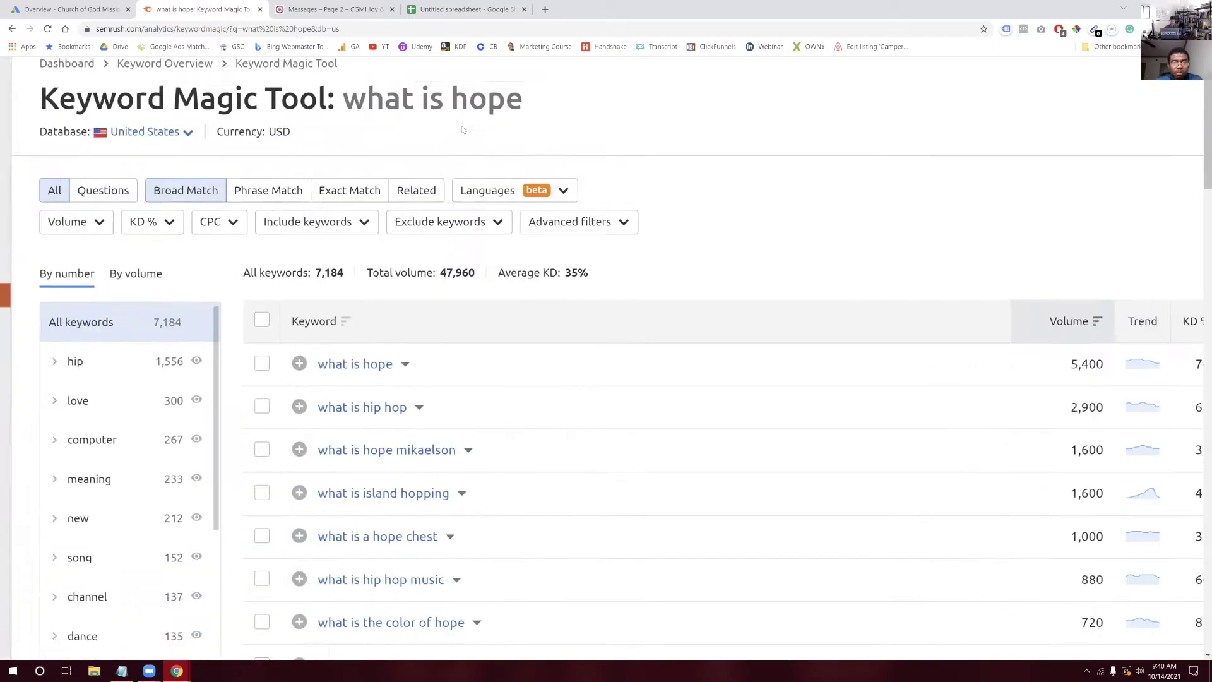
pyautogui.click(380, 125)
pyautogui.moveTo(350, 127); pyautogui.dragTo(251, 133)
pyautogui.write('ho')
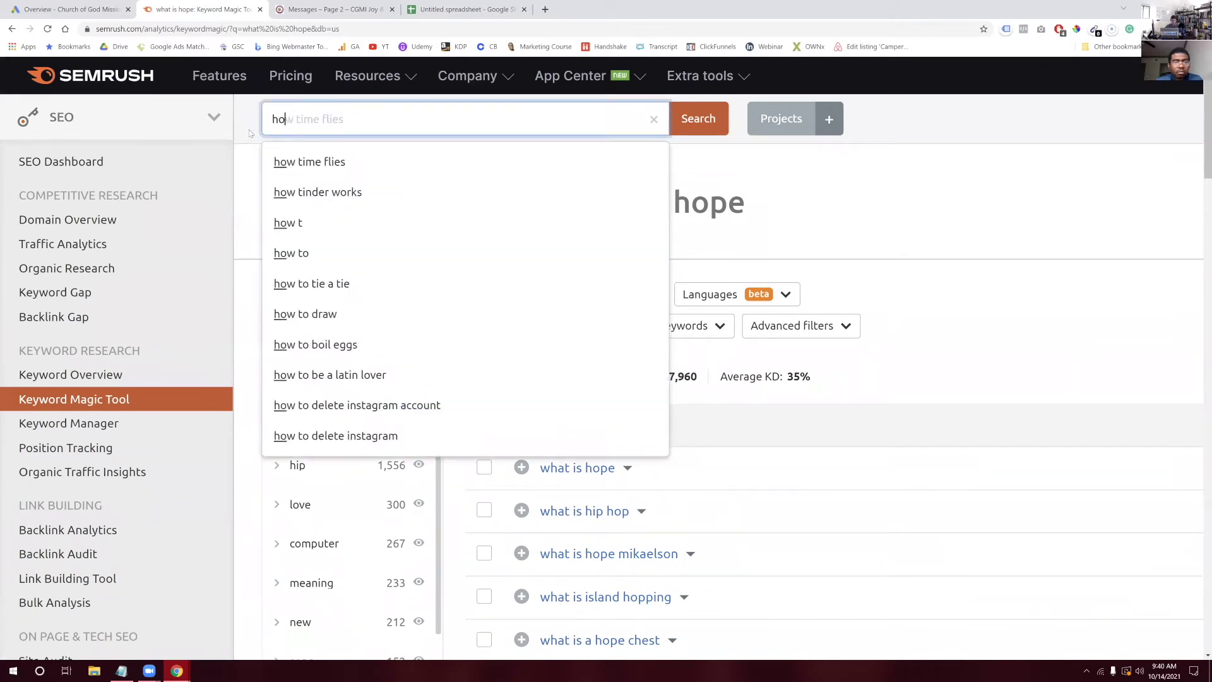
pyautogui.write('pe definition')
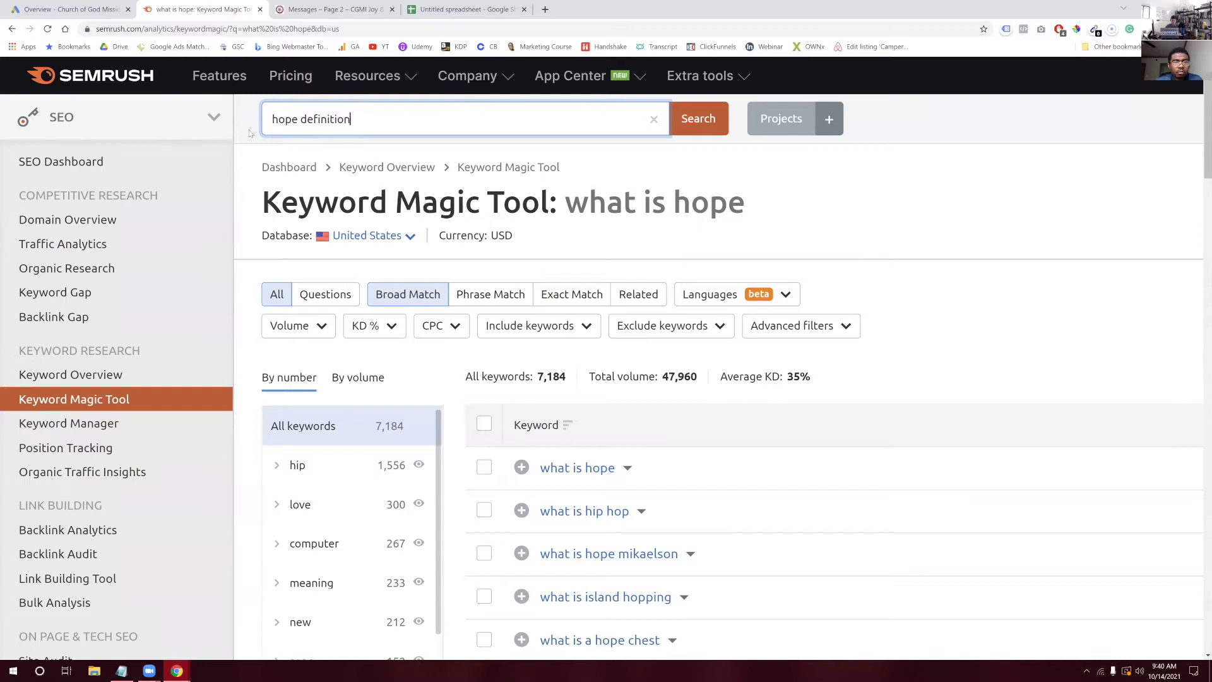
pyautogui.click(287, 161)
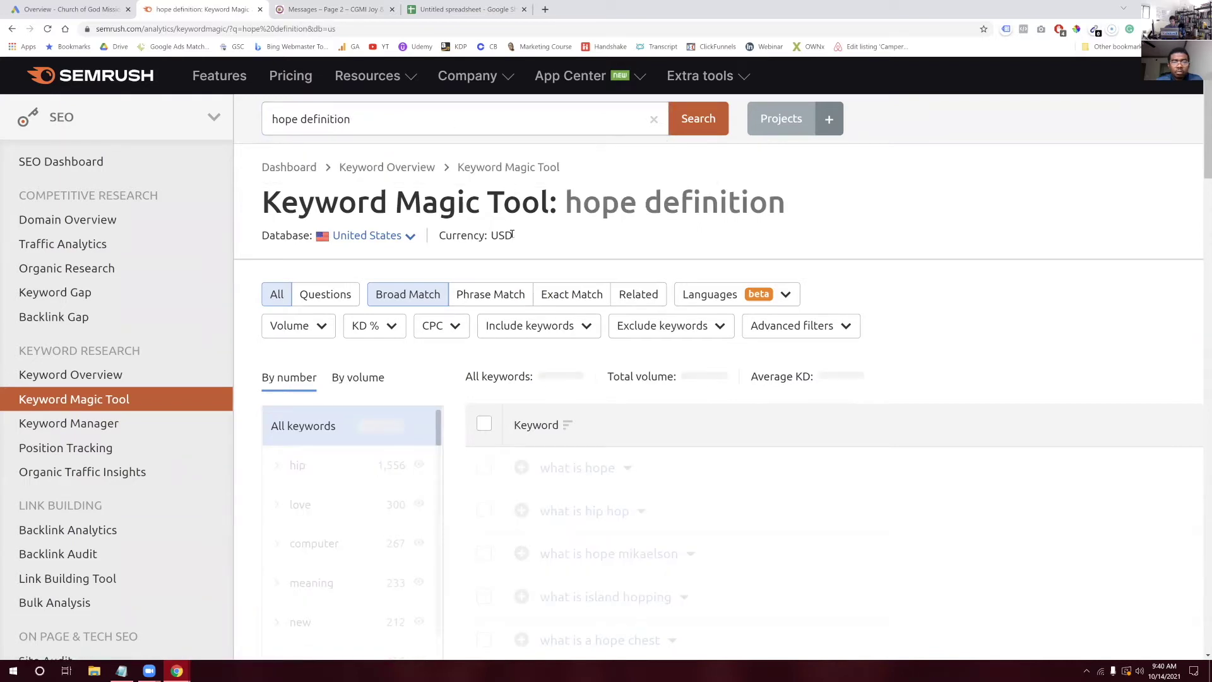
# Check the search volume of the keyword "hope definition" in the Keyword Magic Tool results
pyautogui.hscroll(5, 501, 351)
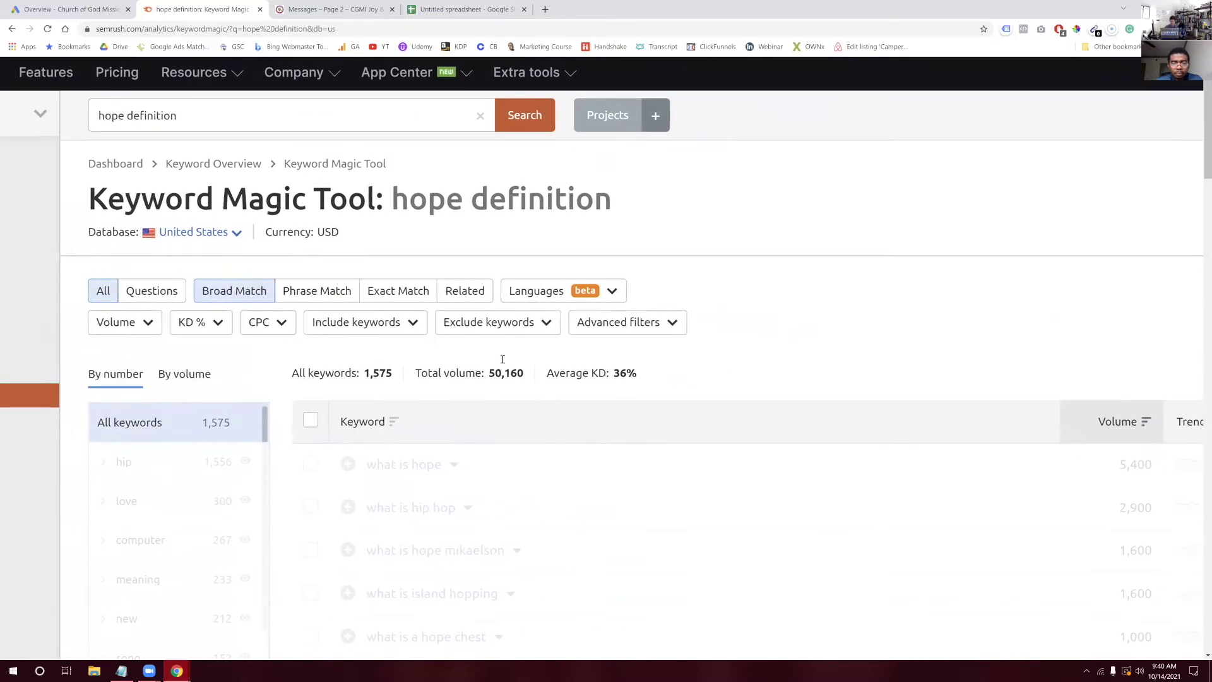
pyautogui.scroll(-1, 504, 363)
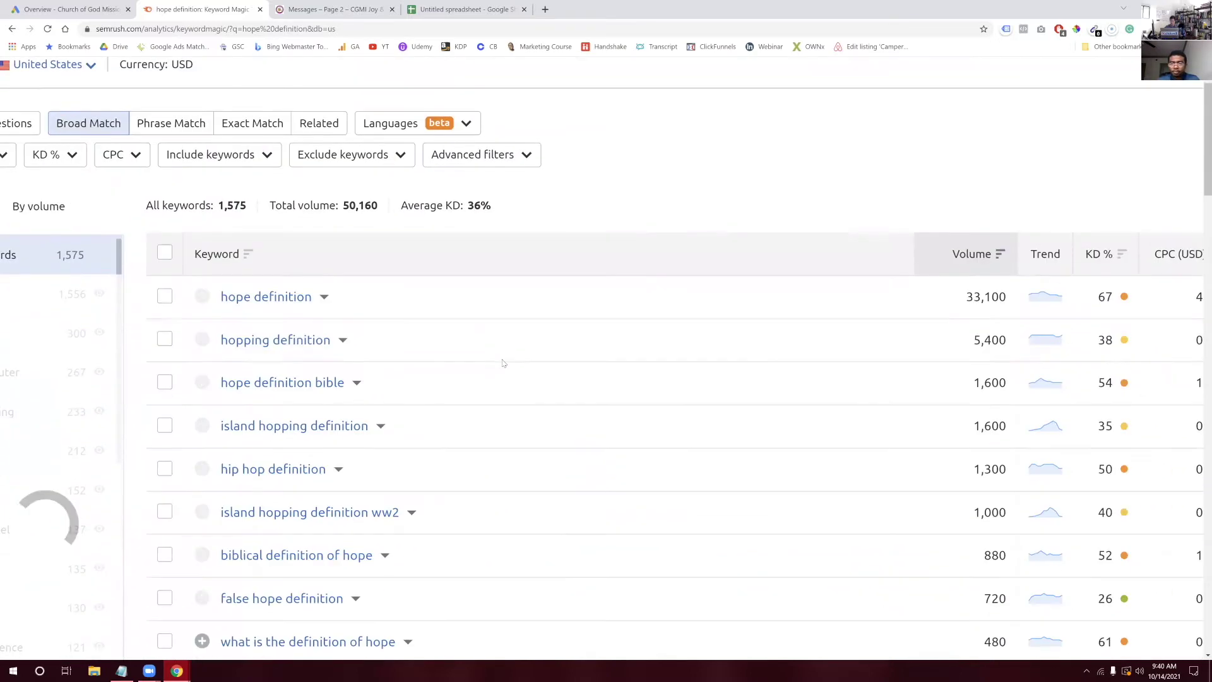
pyautogui.hscroll(1, 504, 363)
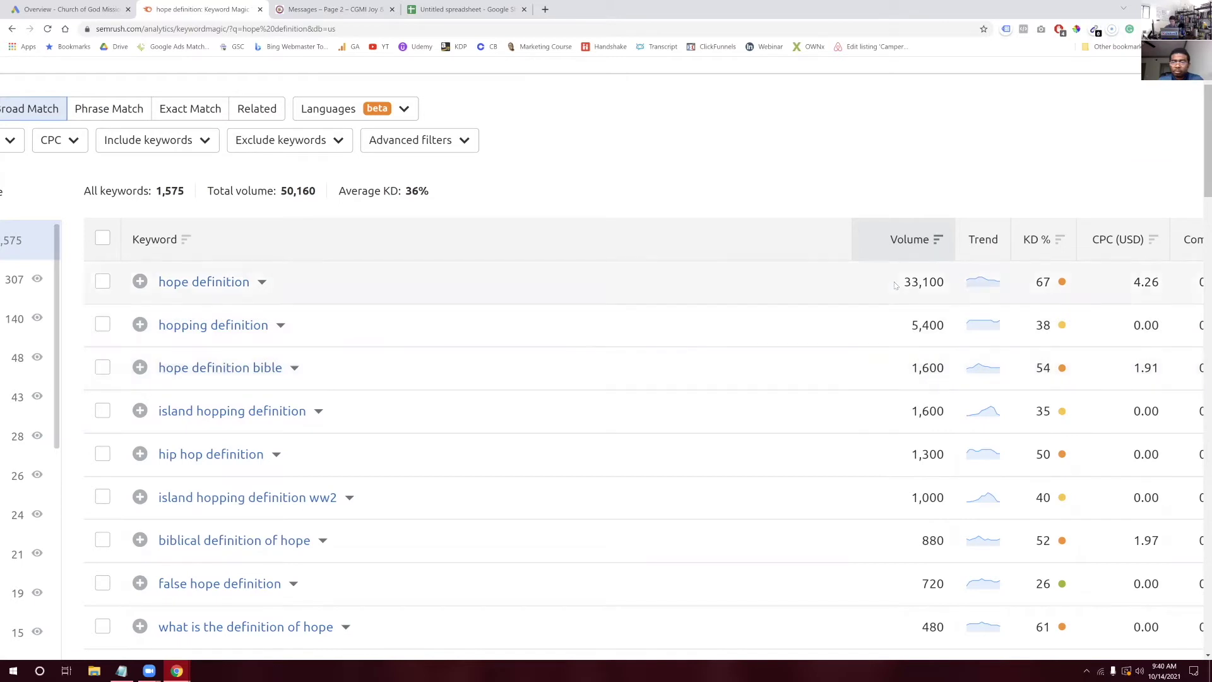
pyautogui.moveTo(896, 285); pyautogui.dragTo(947, 286)
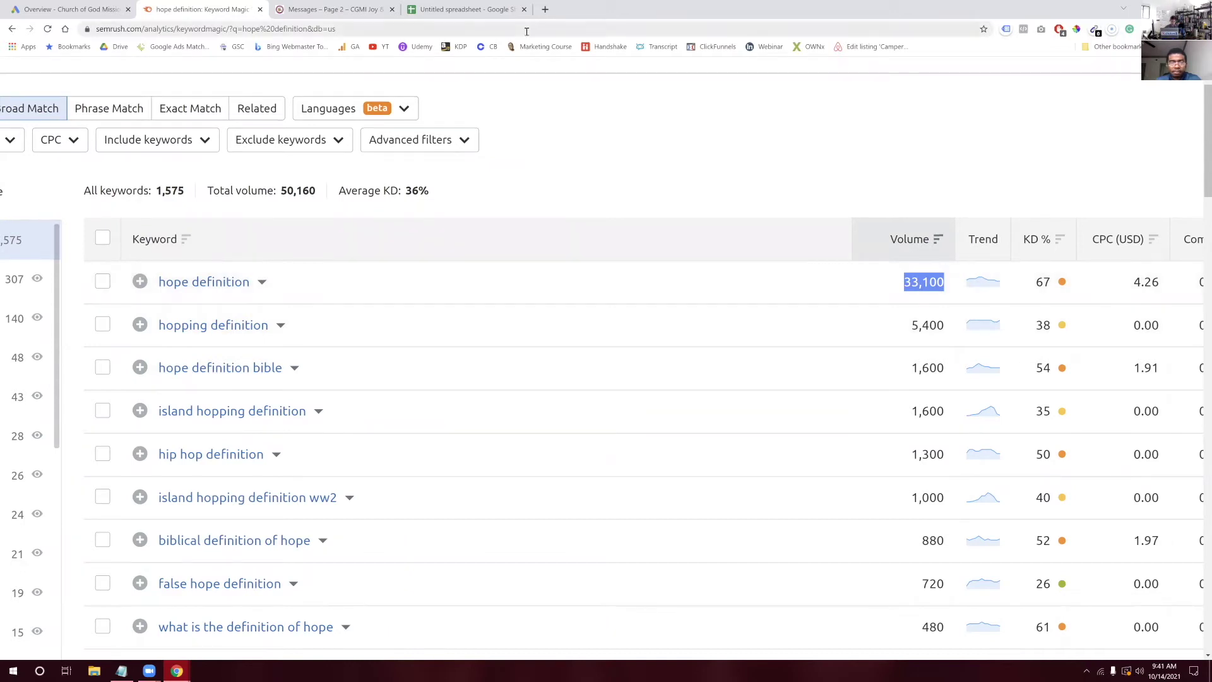
# Switch to the church website's Messages page and open the sermon "God's Battle Axe Part 3"
pyautogui.click(467, 10)
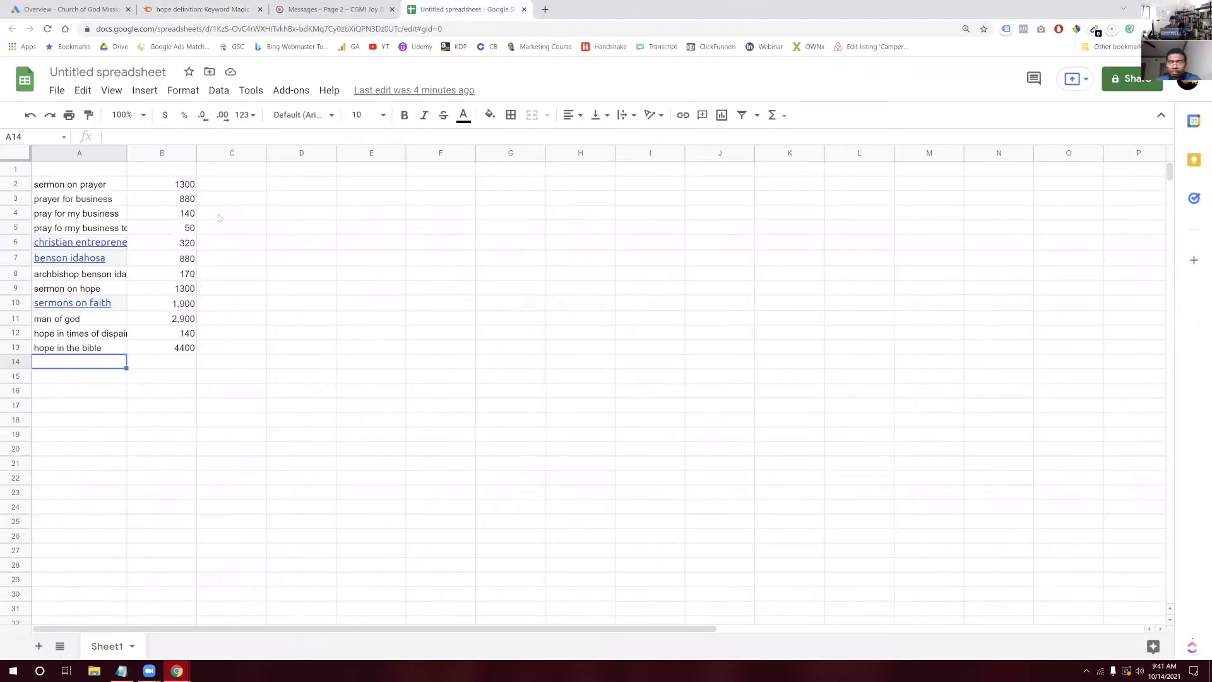
pyautogui.click(308, 10)
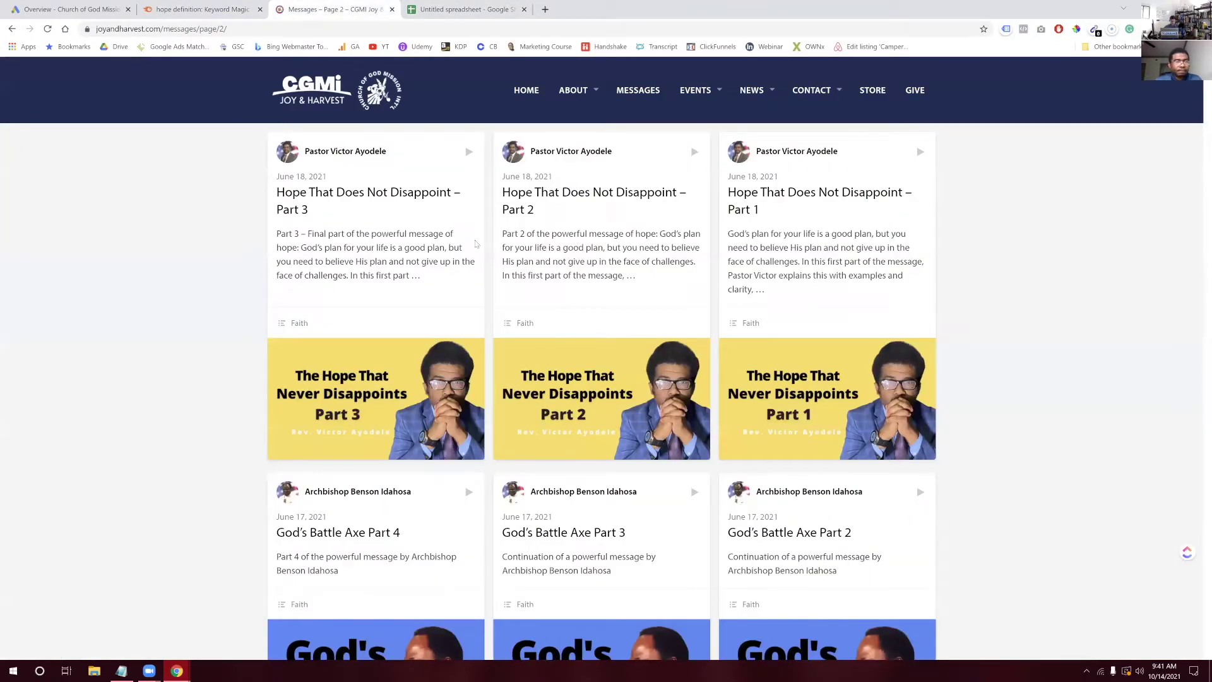
pyautogui.scroll(-5, 477, 260)
pyautogui.scroll(-1, 477, 260)
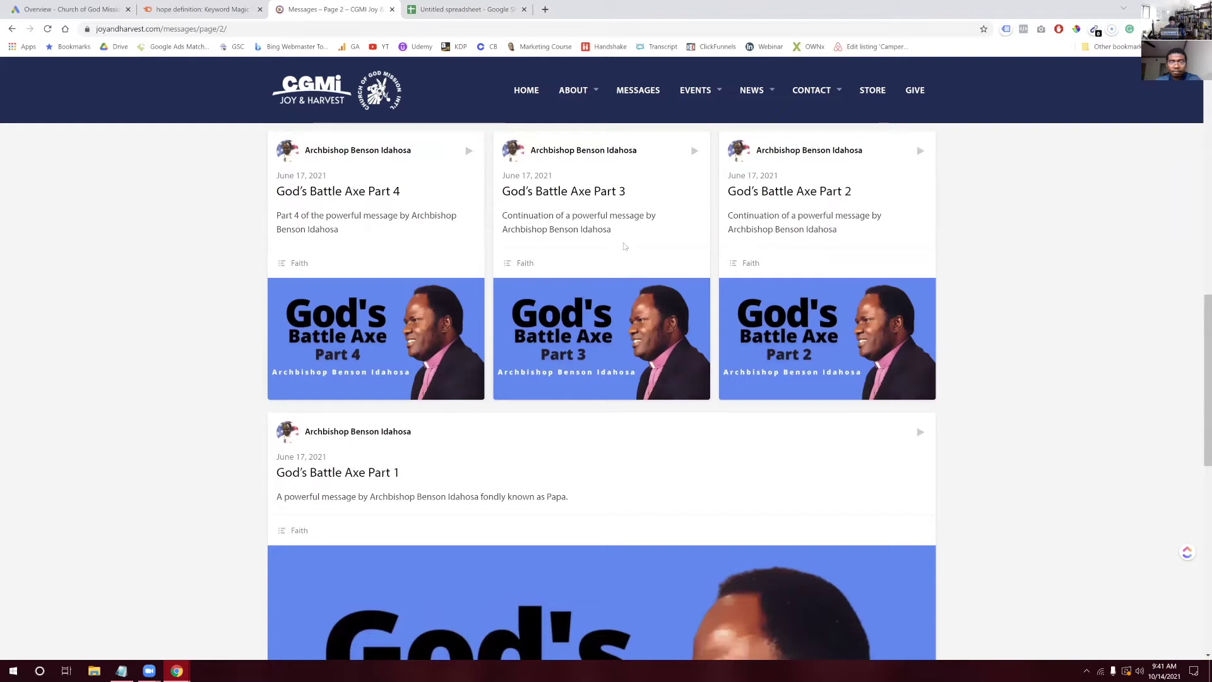
pyautogui.click(568, 194)
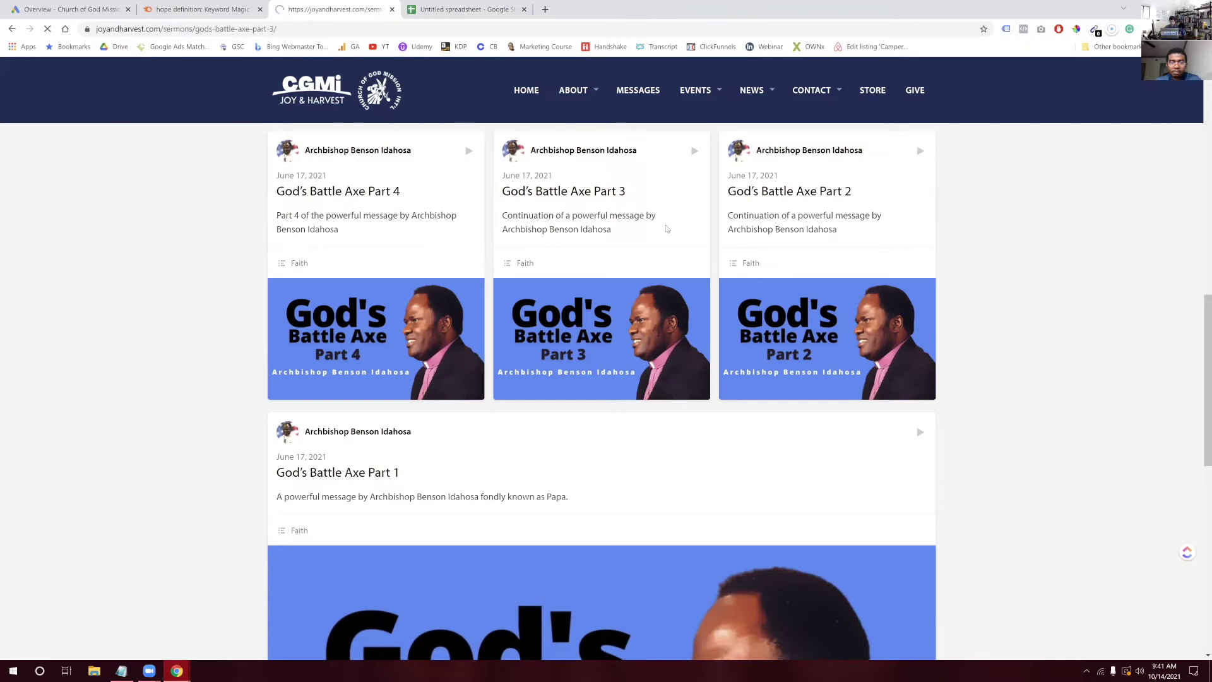
# Read the title and description of the sermon "God's Battle Axe Part 3", and return to the messages list
pyautogui.scroll(-5, 666, 233)
pyautogui.scroll(-1, 666, 235)
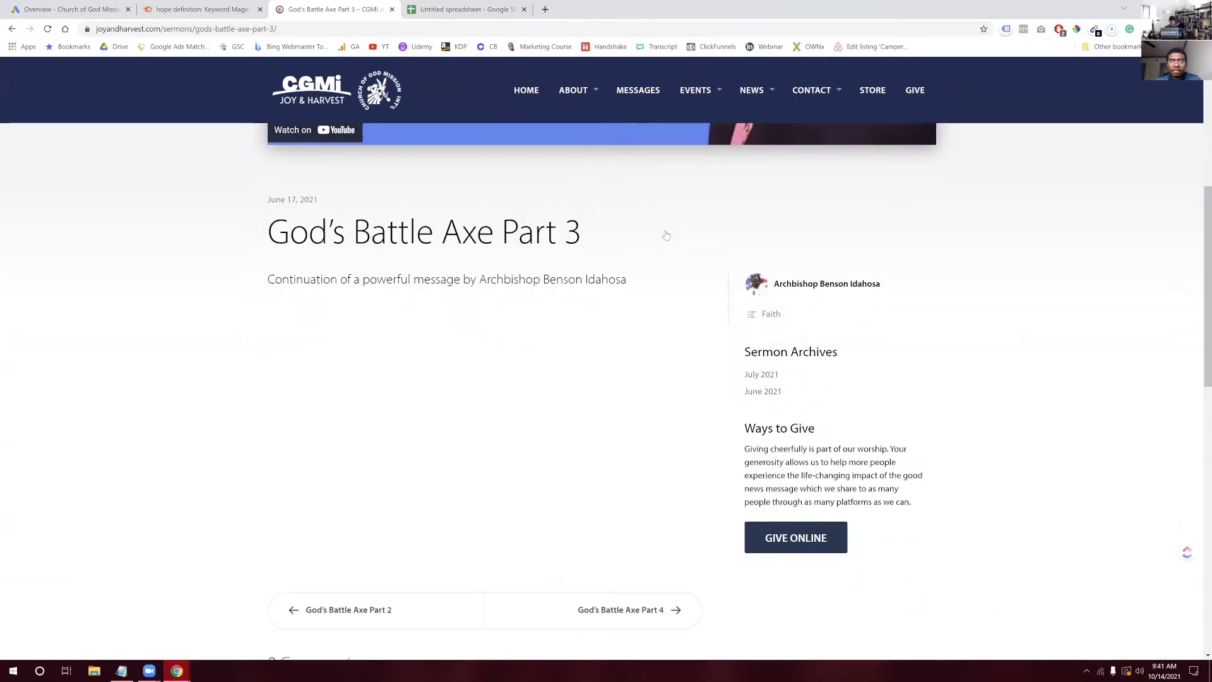
pyautogui.moveTo(401, 278); pyautogui.dragTo(598, 284)
pyautogui.click(598, 285)
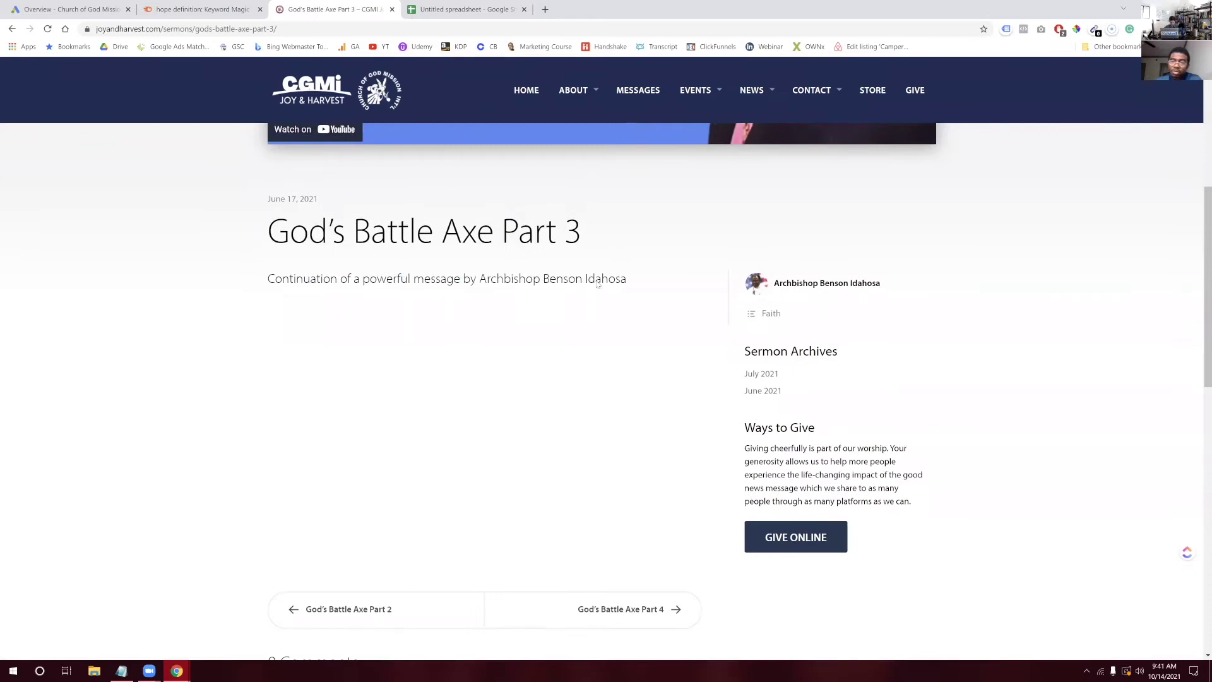
pyautogui.scroll(-2, 597, 284)
pyautogui.scroll(7, 597, 285)
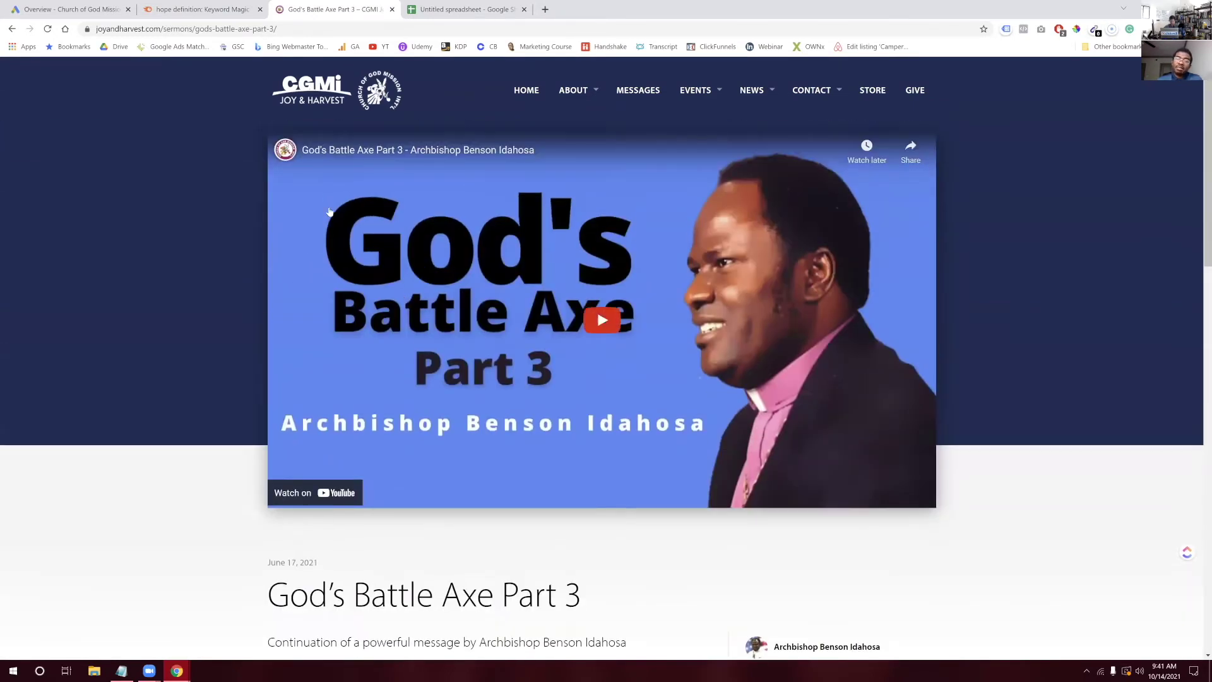
pyautogui.click(11, 31)
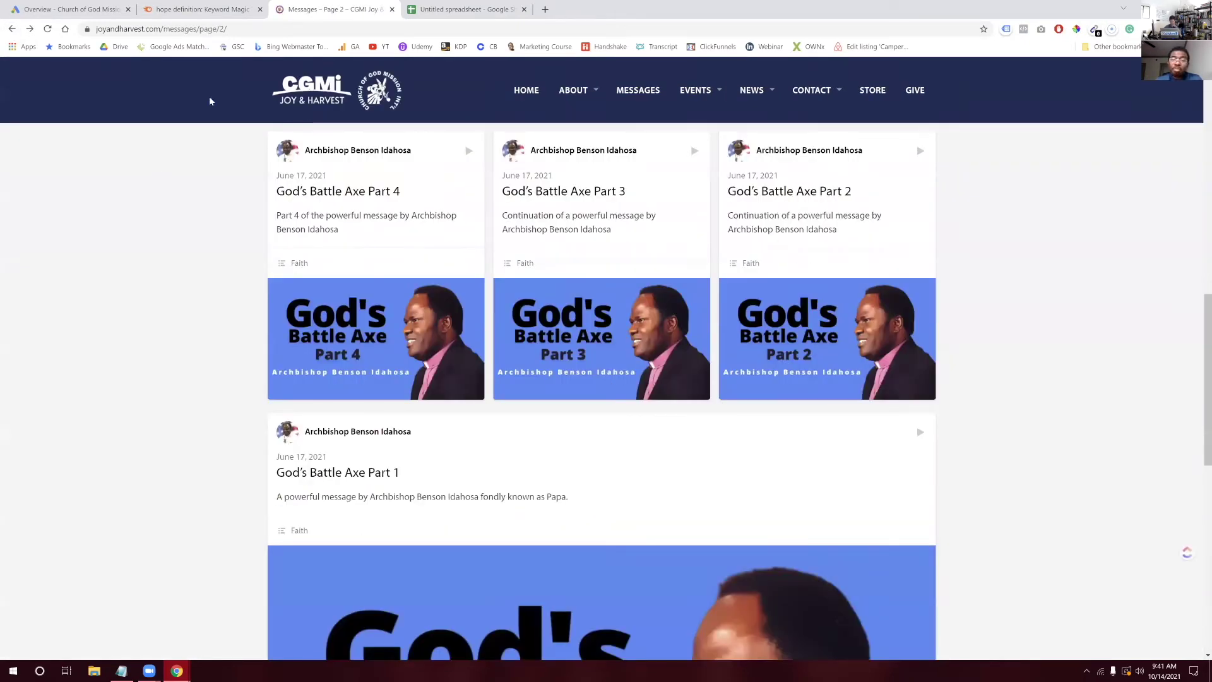
# Switch to Semrush, search the Keyword Magic Tool for "be used by god" and view the details of the keyword "being used by god"
pyautogui.click(224, 11)
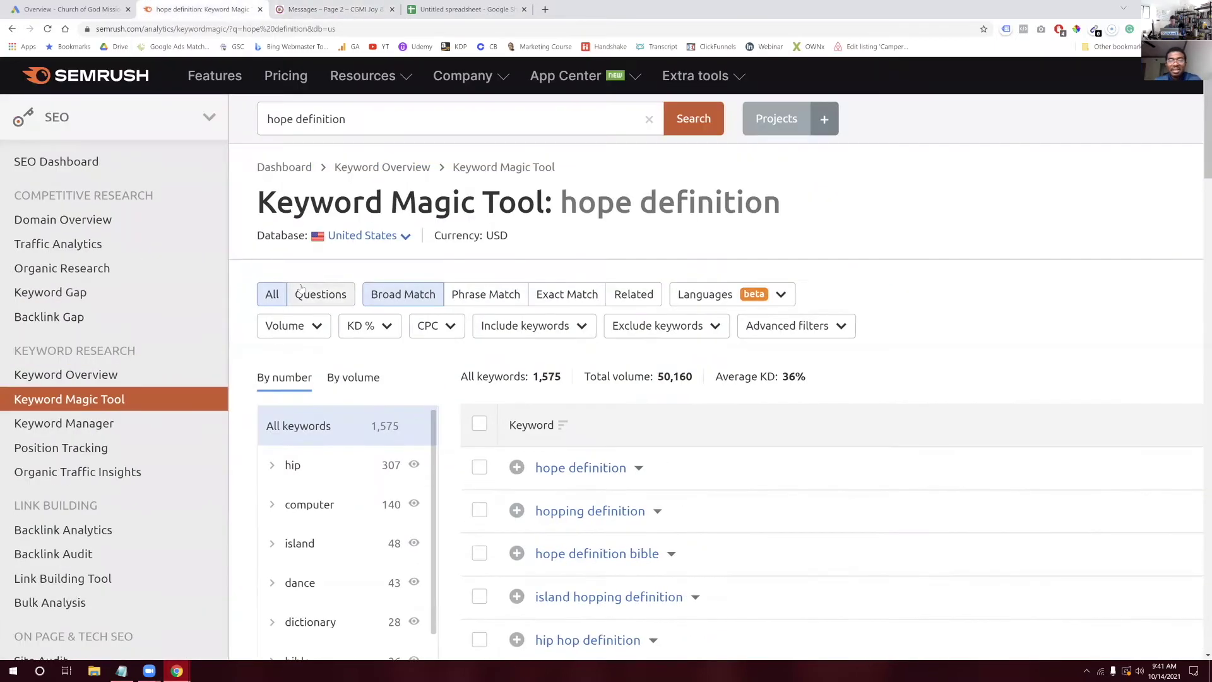
pyautogui.hotkey('ctrl', '-')
pyautogui.hotkey('ctrl', '-')
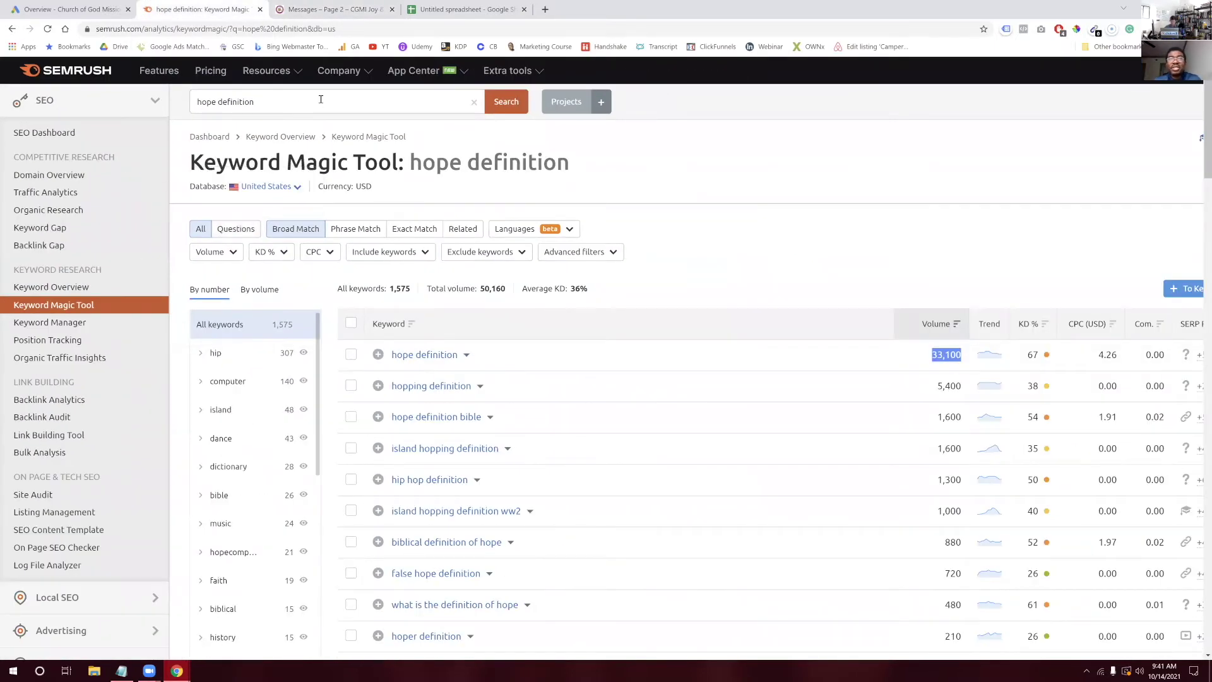
pyautogui.click(320, 103)
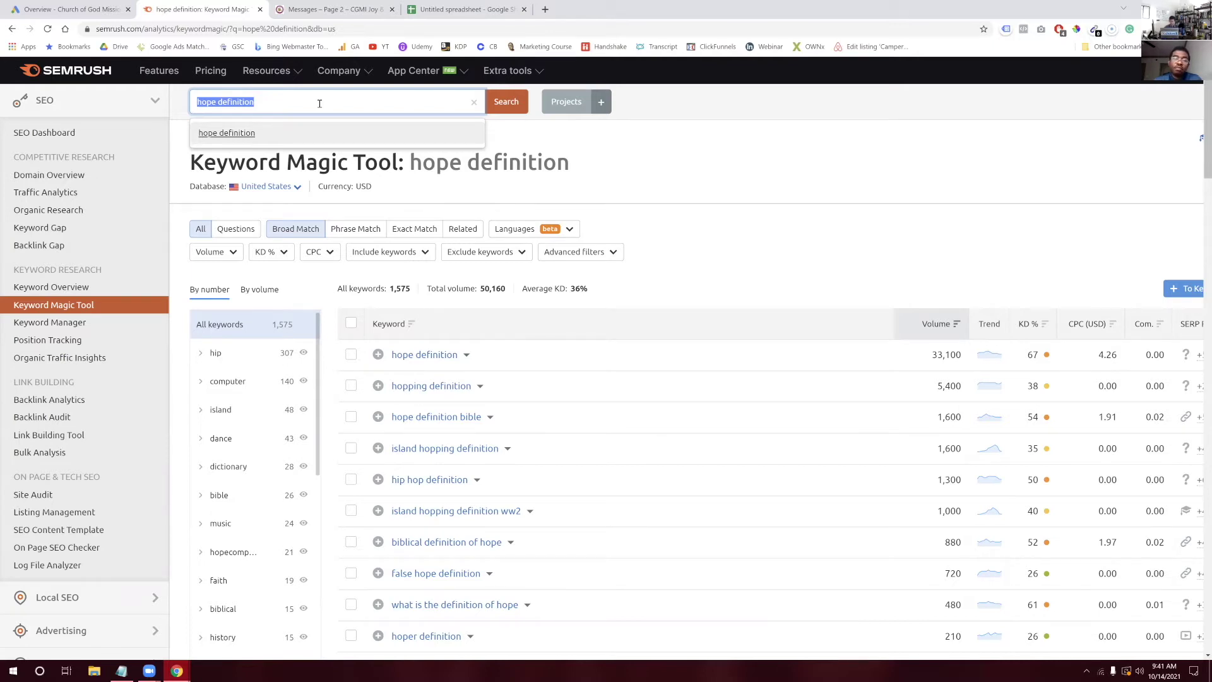
pyautogui.write('be used by god')
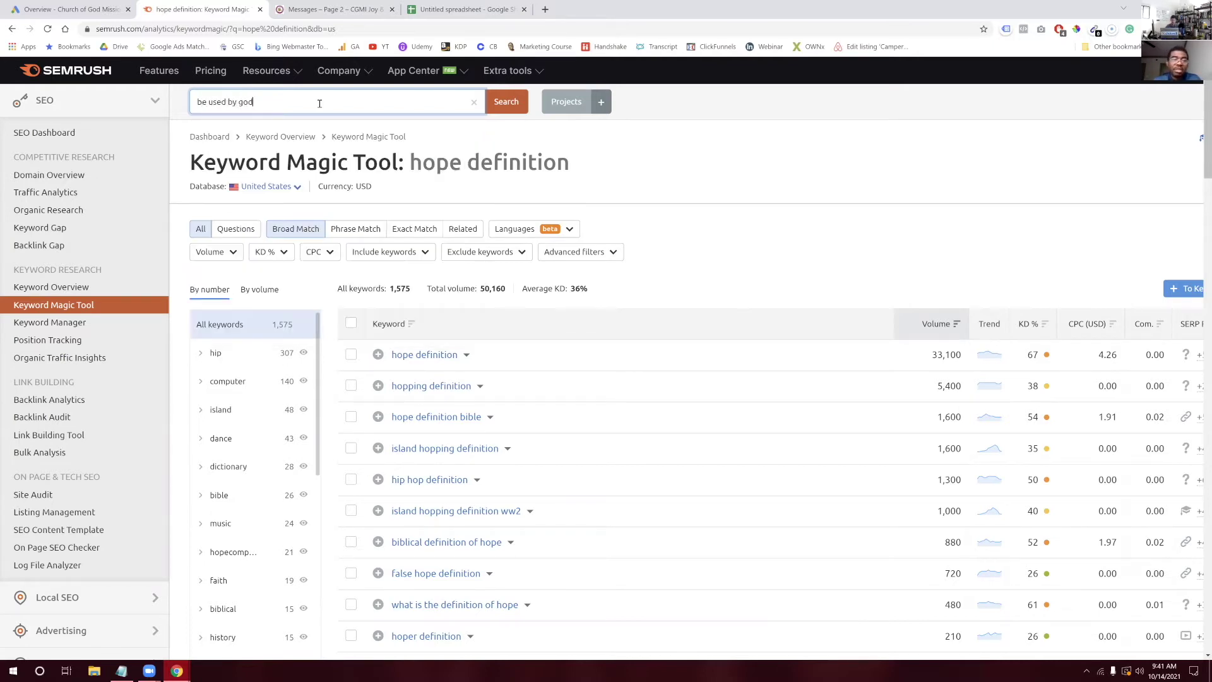
pyautogui.press('Return')
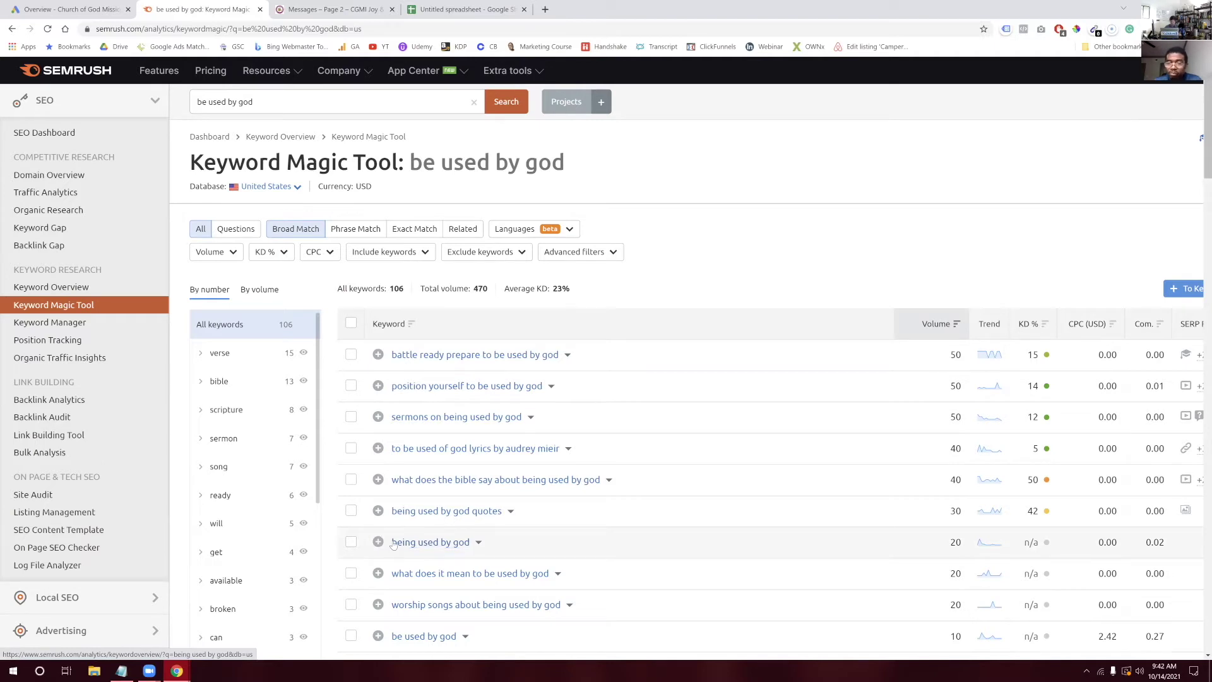
pyautogui.click(479, 545)
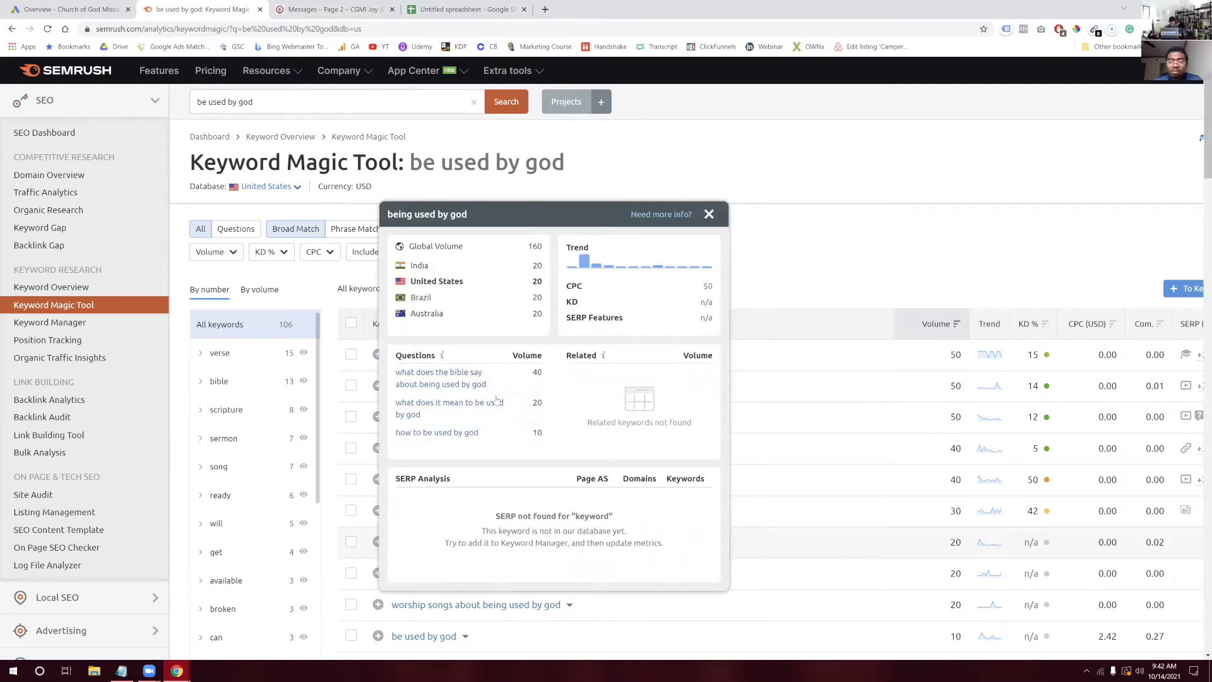
pyautogui.click(708, 214)
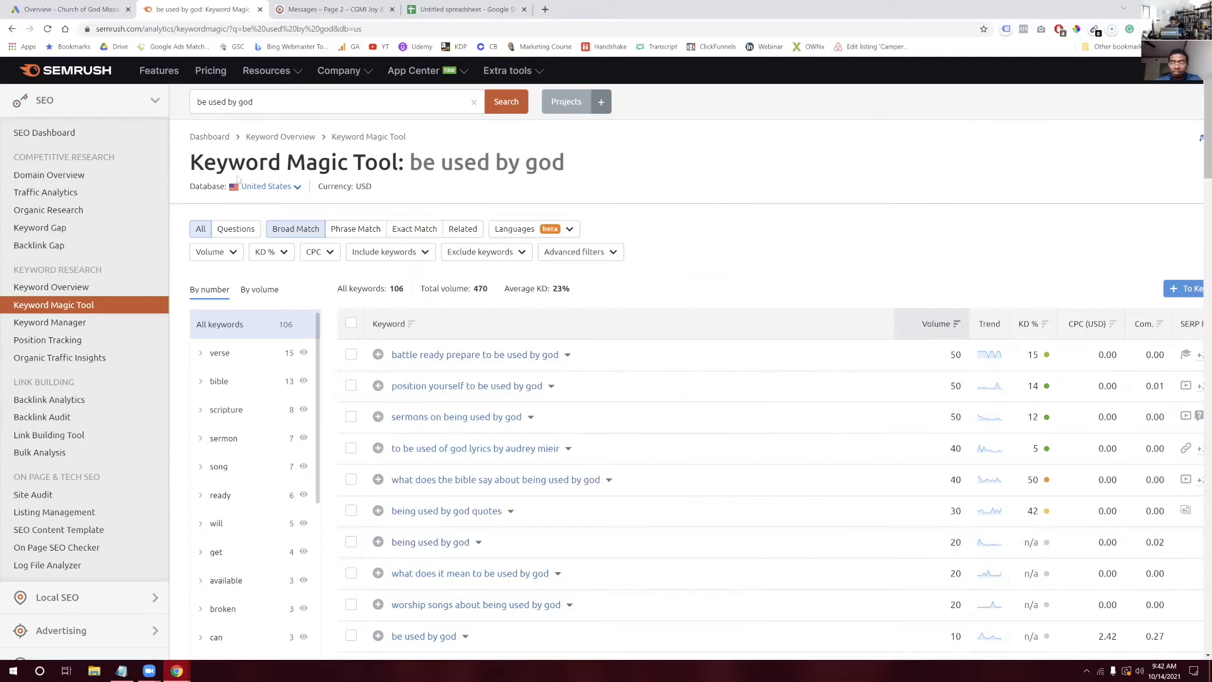
# Search the Keyword Magic Tool for "god fights for you"
pyautogui.moveTo(259, 103); pyautogui.dragTo(184, 118)
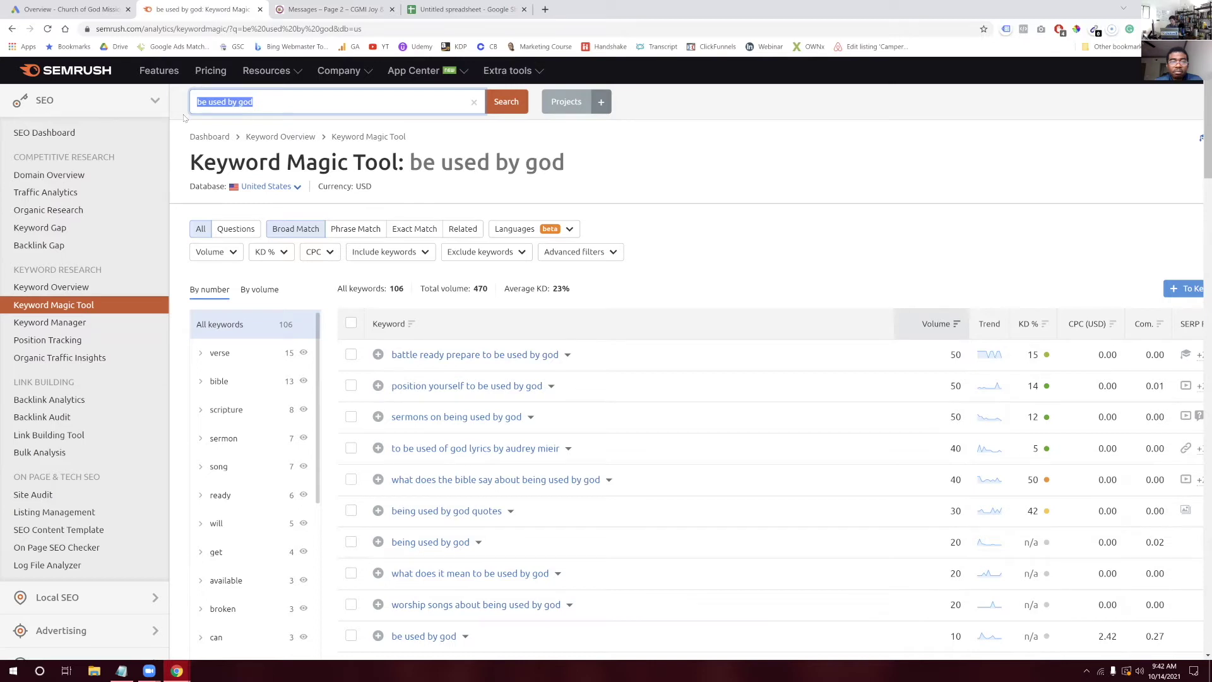
pyautogui.write('god fights for you')
pyautogui.press('Return')
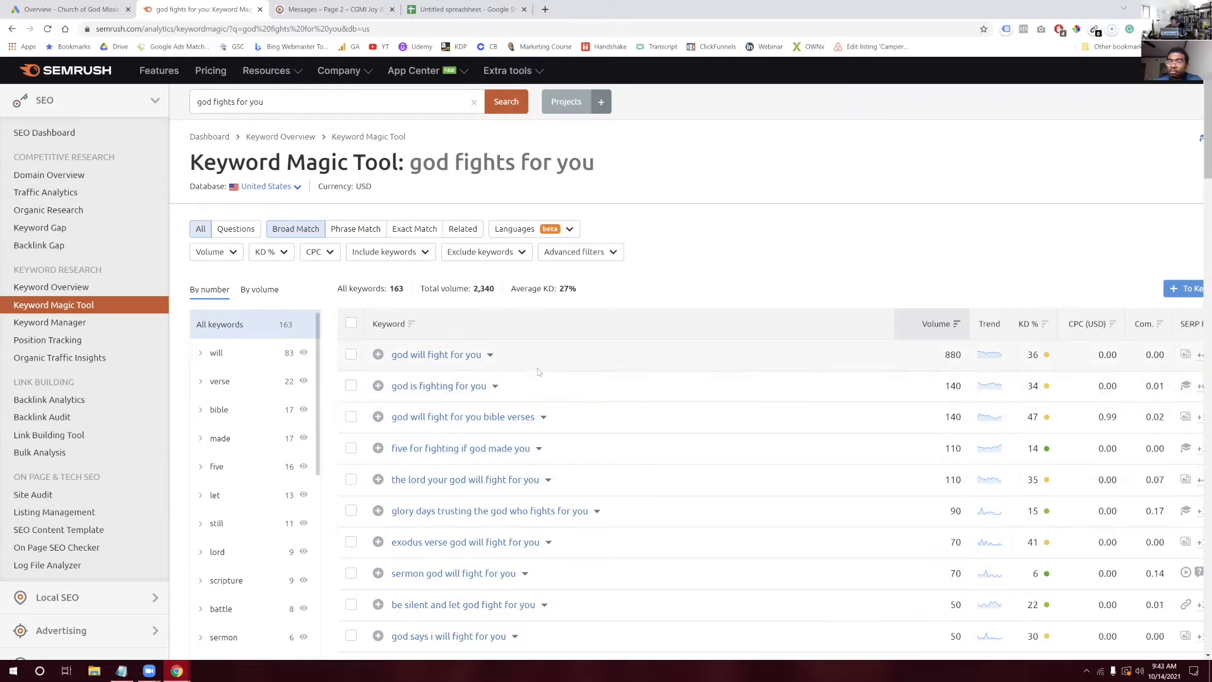
# Copy the keyword "god will fight for you" into cell A14 of the Google Sheets spreadsheet and enter its volume 880 in B14
pyautogui.moveTo(389, 355); pyautogui.dragTo(482, 356)
pyautogui.hotkey('ctrl', 'c')
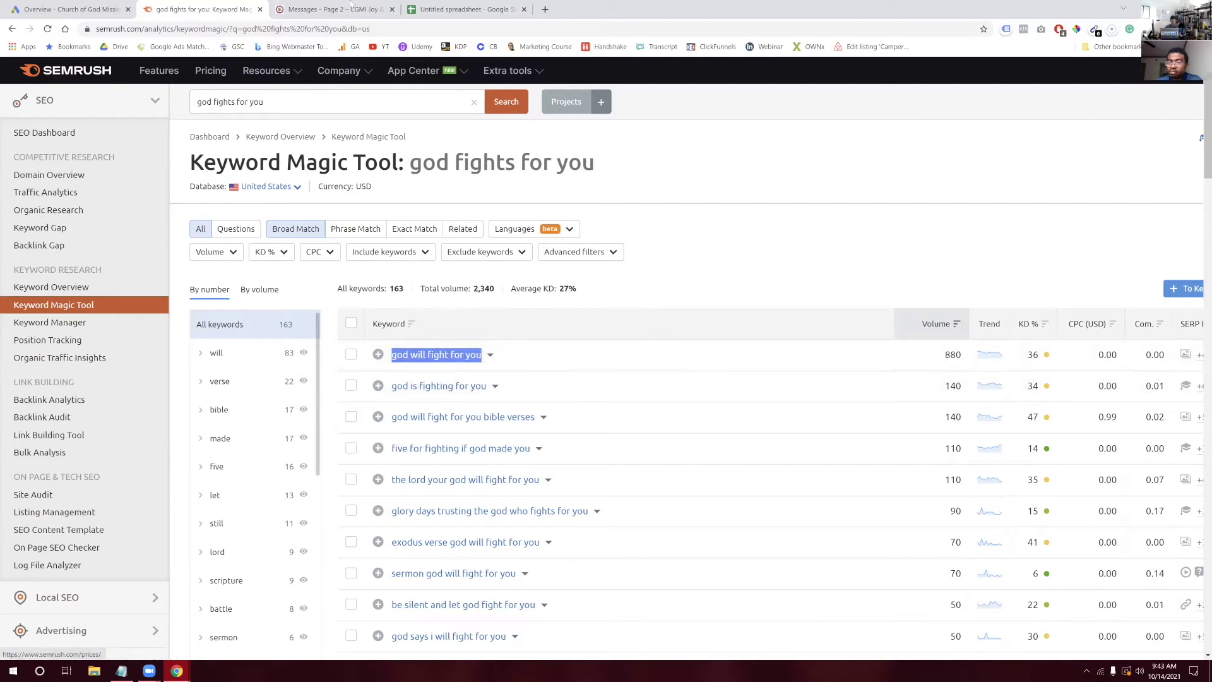
pyautogui.click(464, 9)
pyautogui.hotkey('ctrl', 'v')
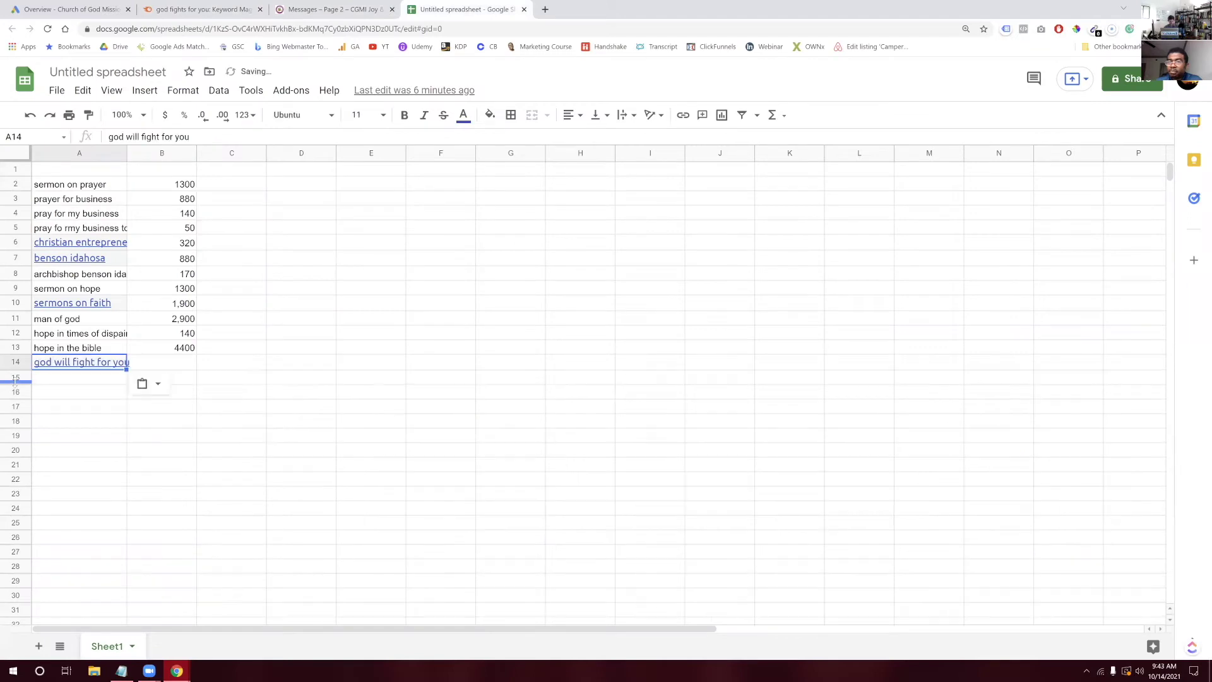
pyautogui.press('Tab')
pyautogui.write('880')
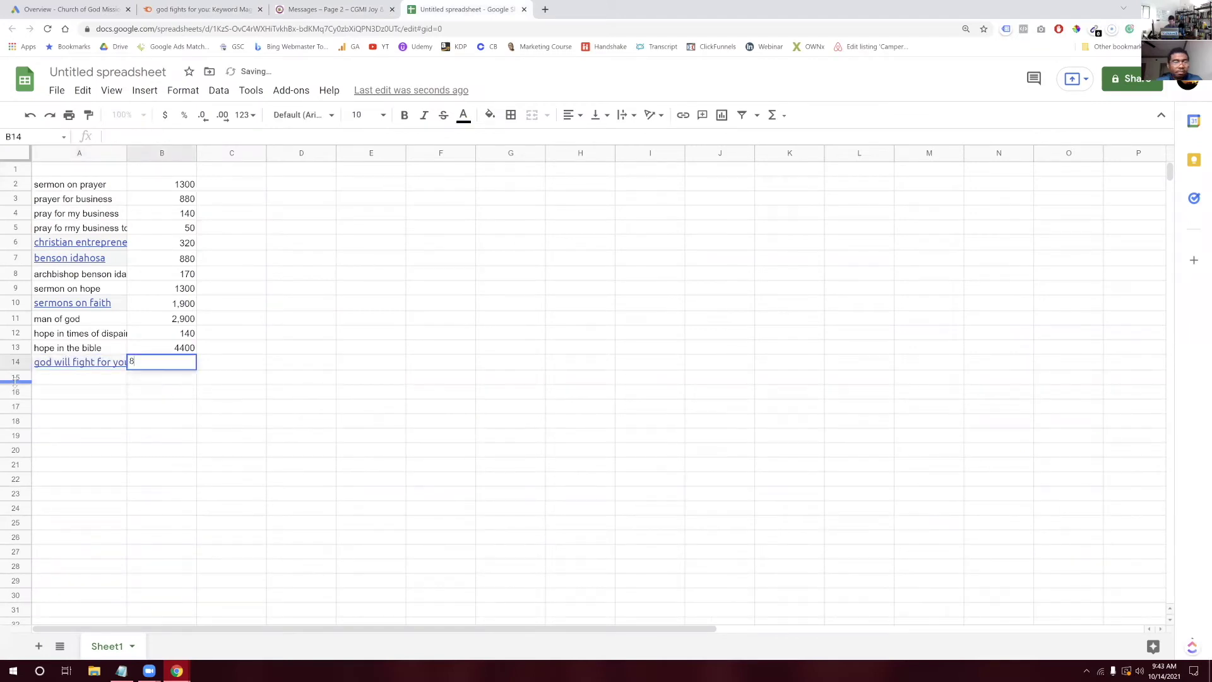
# Look through the remaining sermons on page 2 of the church website's messages for further keyword ideas
pyautogui.click(333, 9)
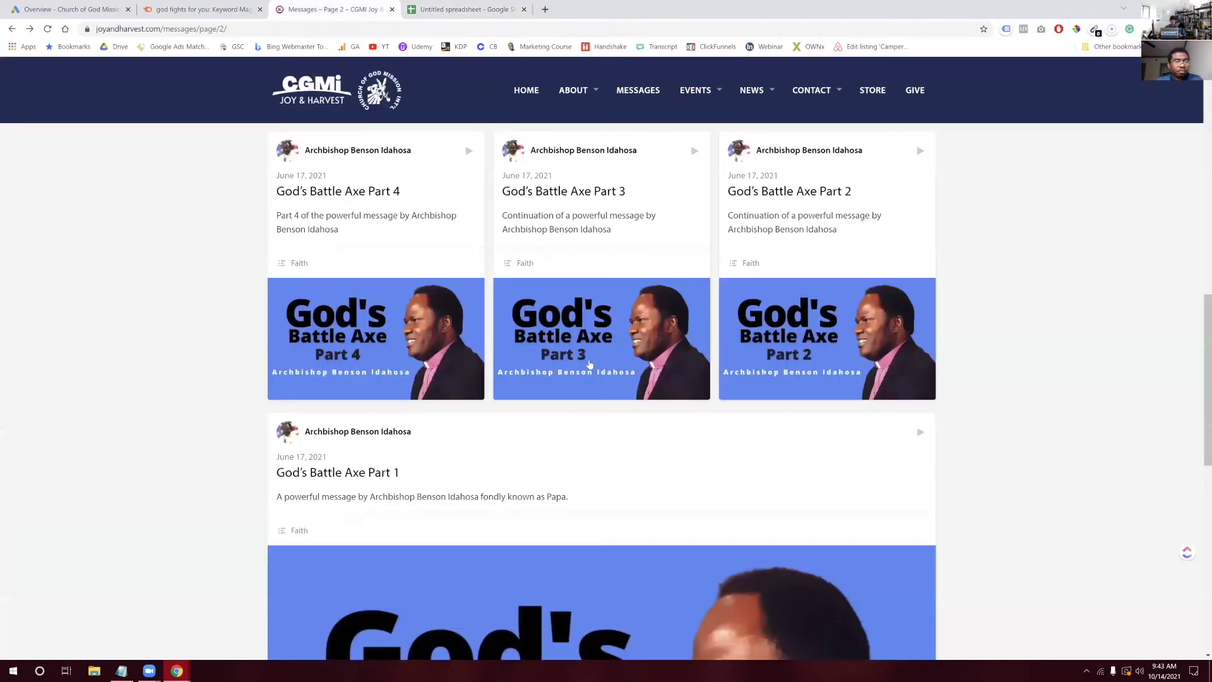
pyautogui.scroll(-5, 590, 361)
pyautogui.scroll(-5, 590, 361)
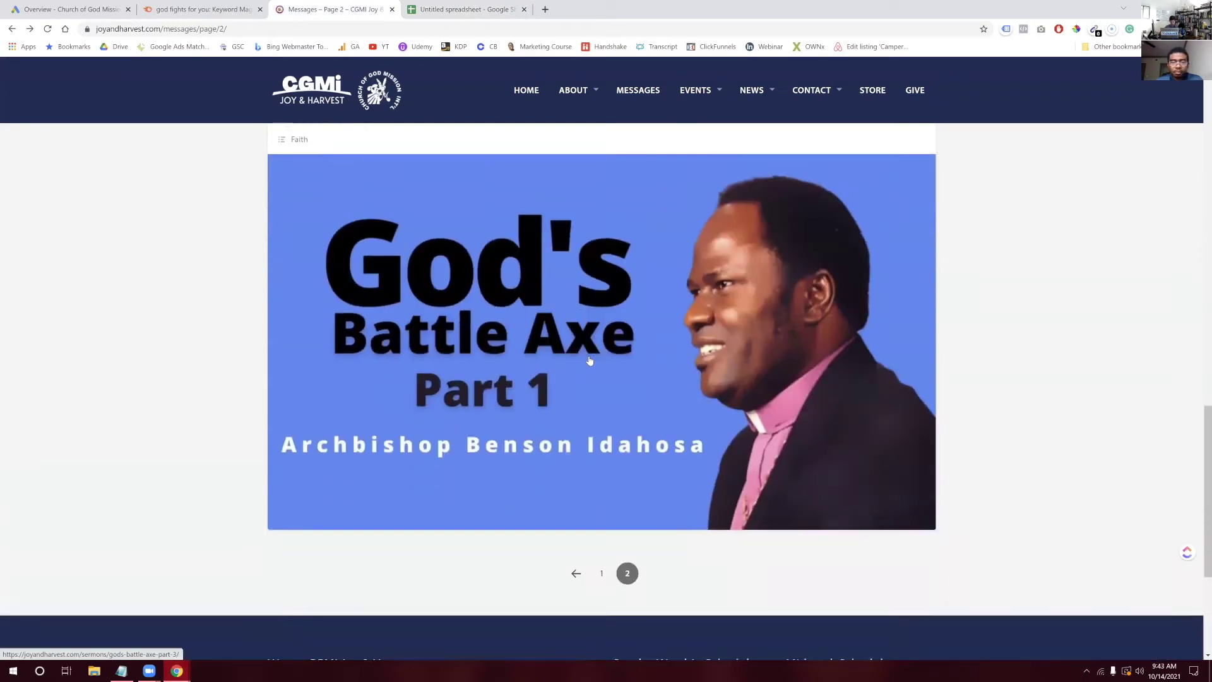
pyautogui.scroll(15, 589, 360)
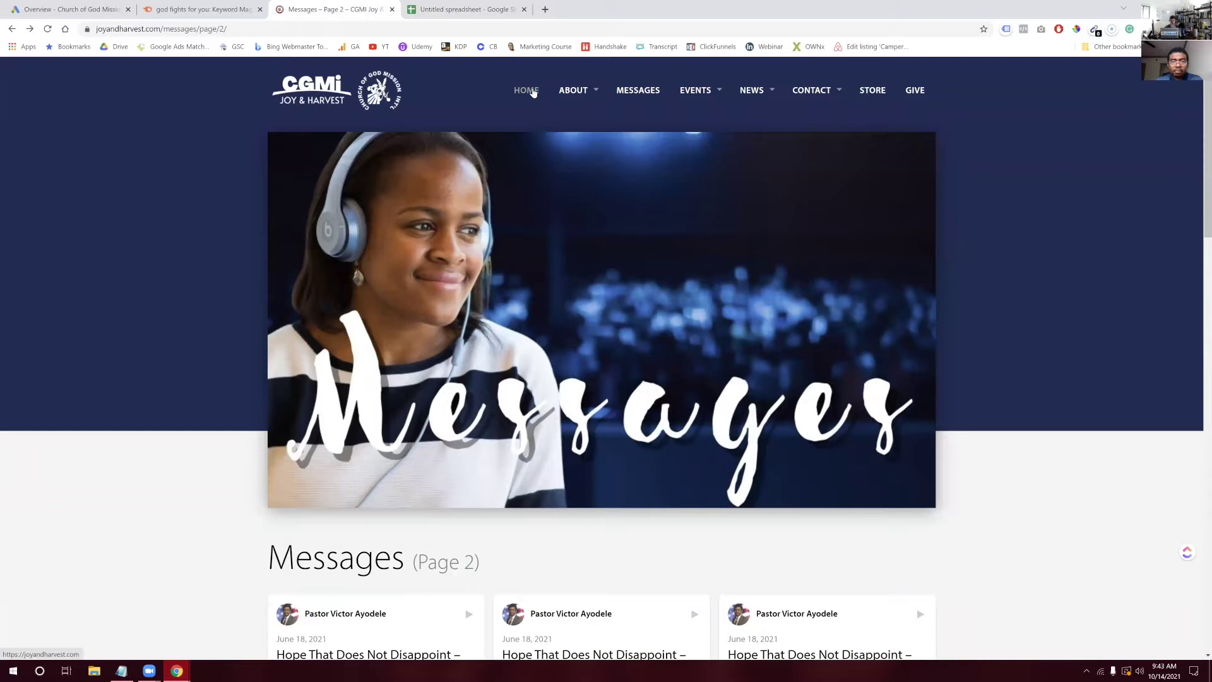
# Return to Semrush and search the Keyword Magic Tool for "church of god mission"
pyautogui.click(465, 9)
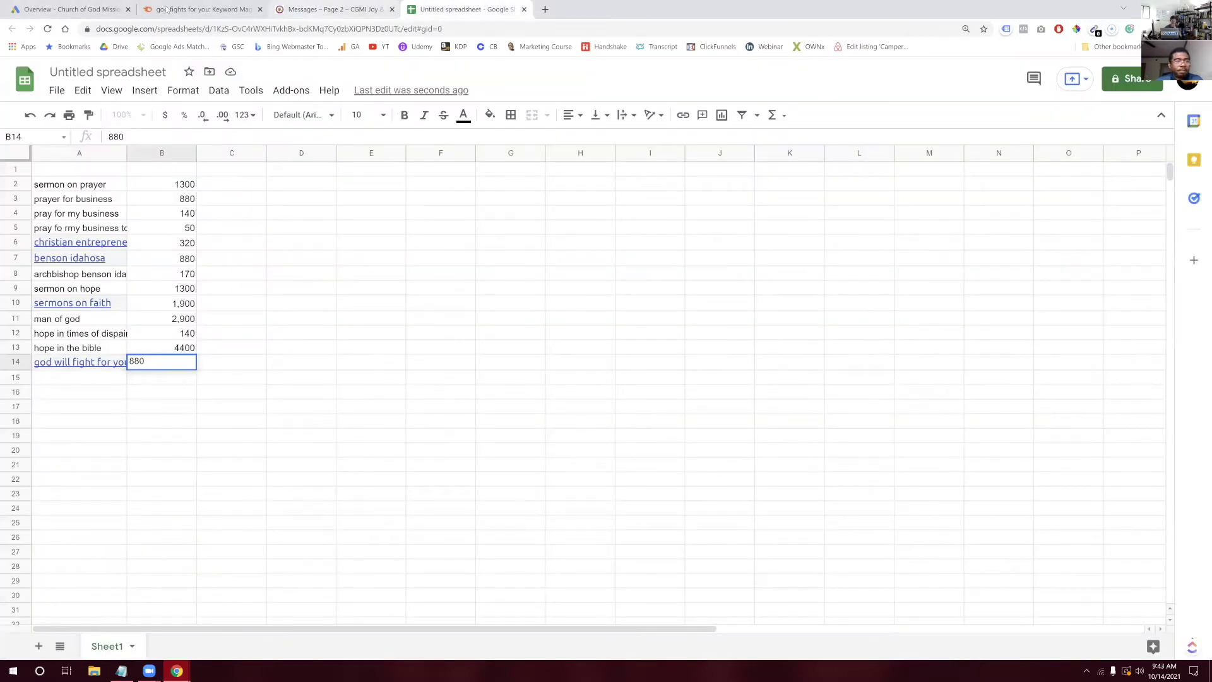
pyautogui.click(200, 10)
pyautogui.tripleClick(271, 101)
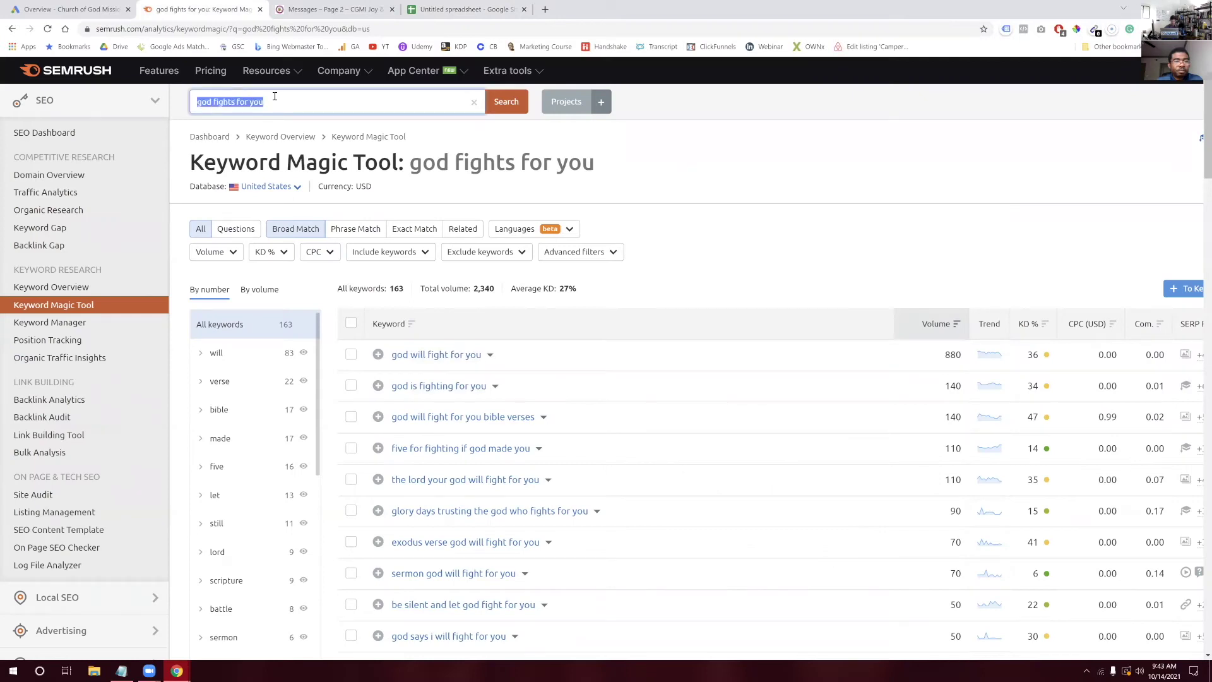
pyautogui.write('church')
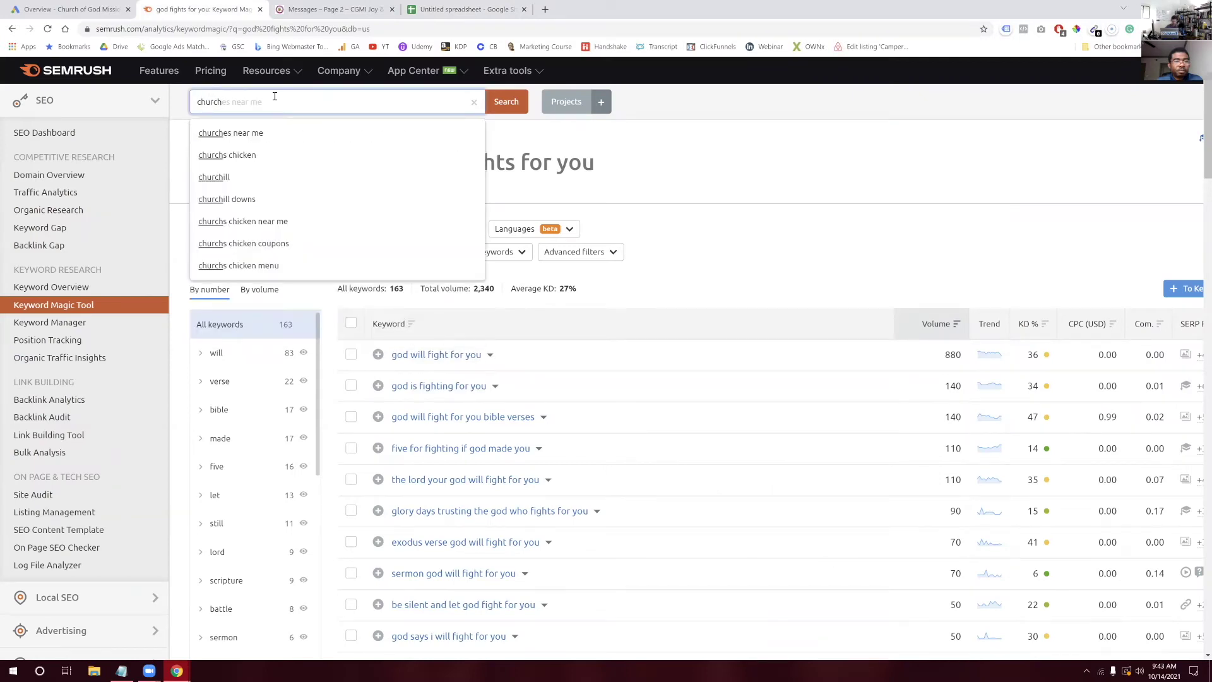
pyautogui.write(' of god')
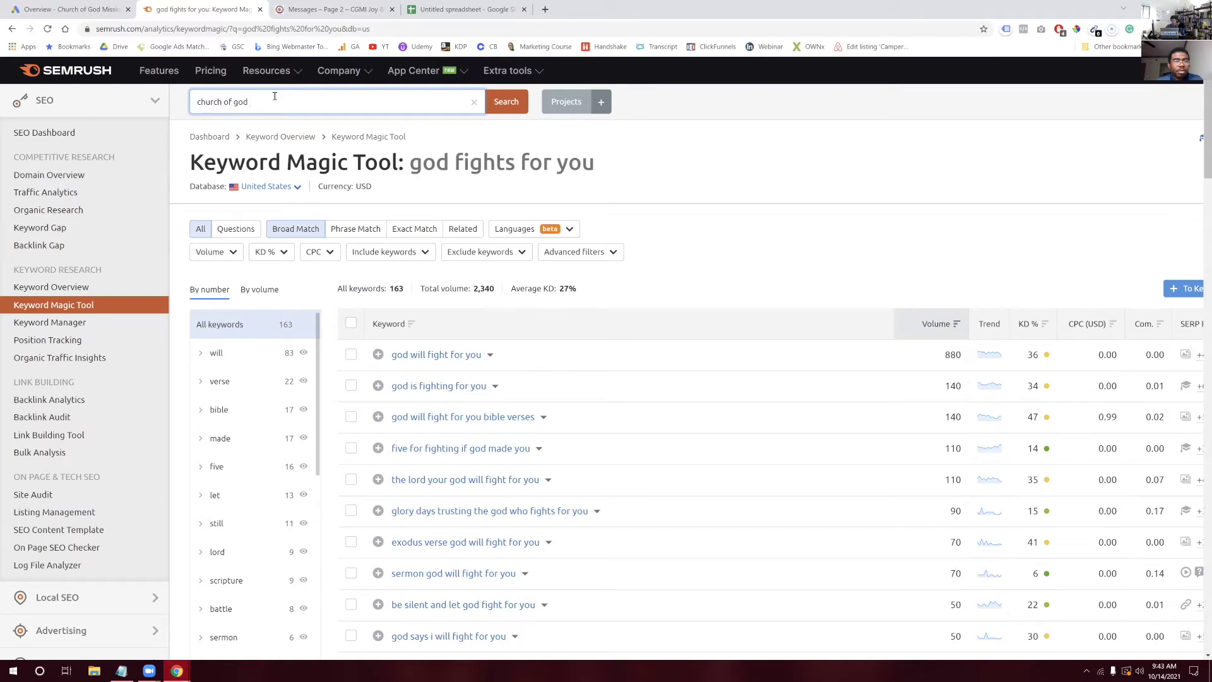
pyautogui.write('mission')
pyautogui.press('Return')
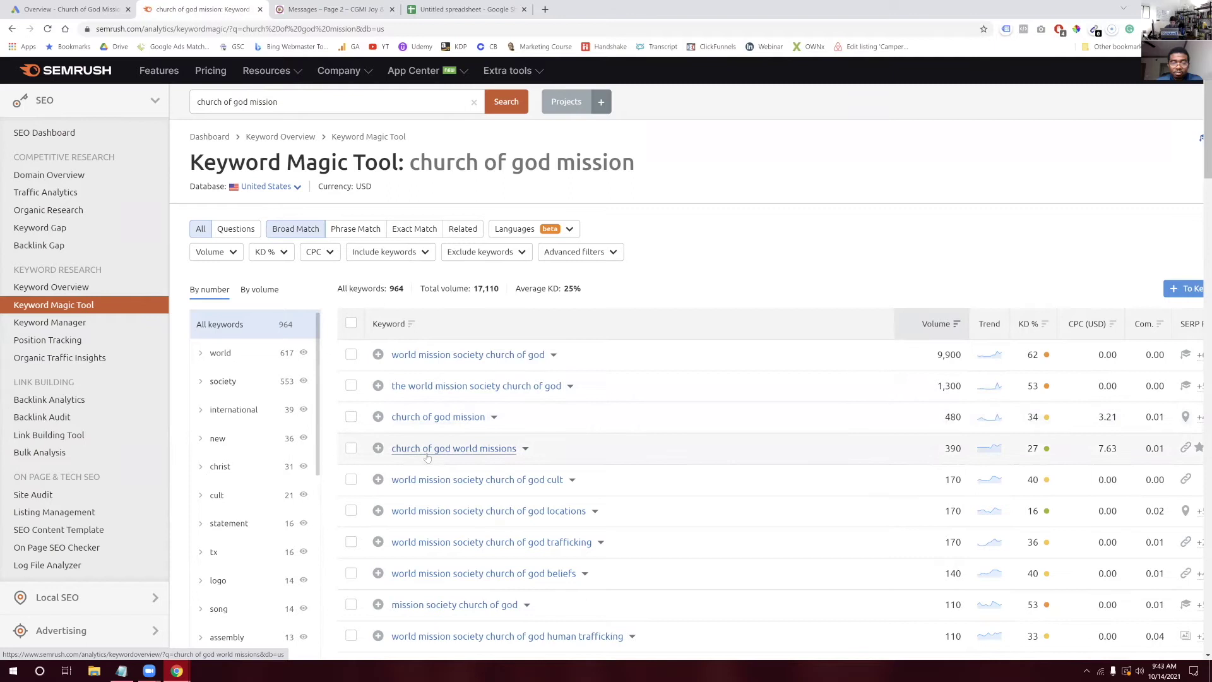
# Copy the keyword "church of god mission" from the Semrush results into cell A15 of the Google Sheets spreadsheet
pyautogui.moveTo(392, 422); pyautogui.dragTo(485, 419)
pyautogui.hotkey('ctrl', 'c')
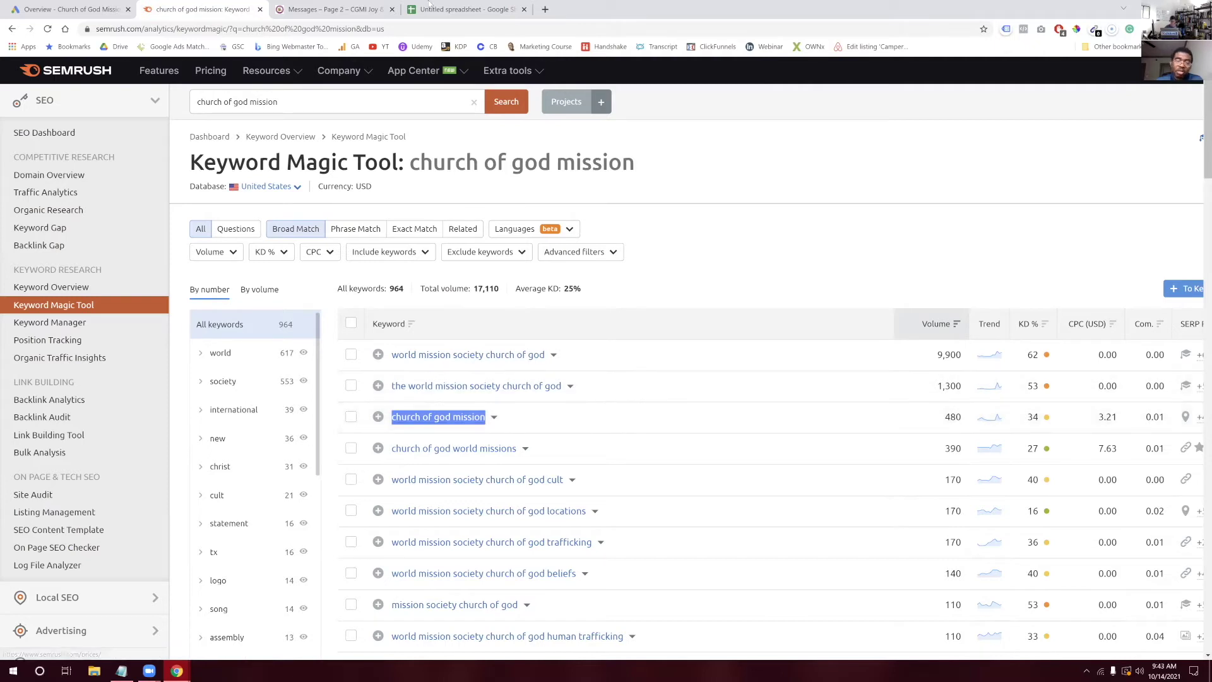
pyautogui.click(465, 9)
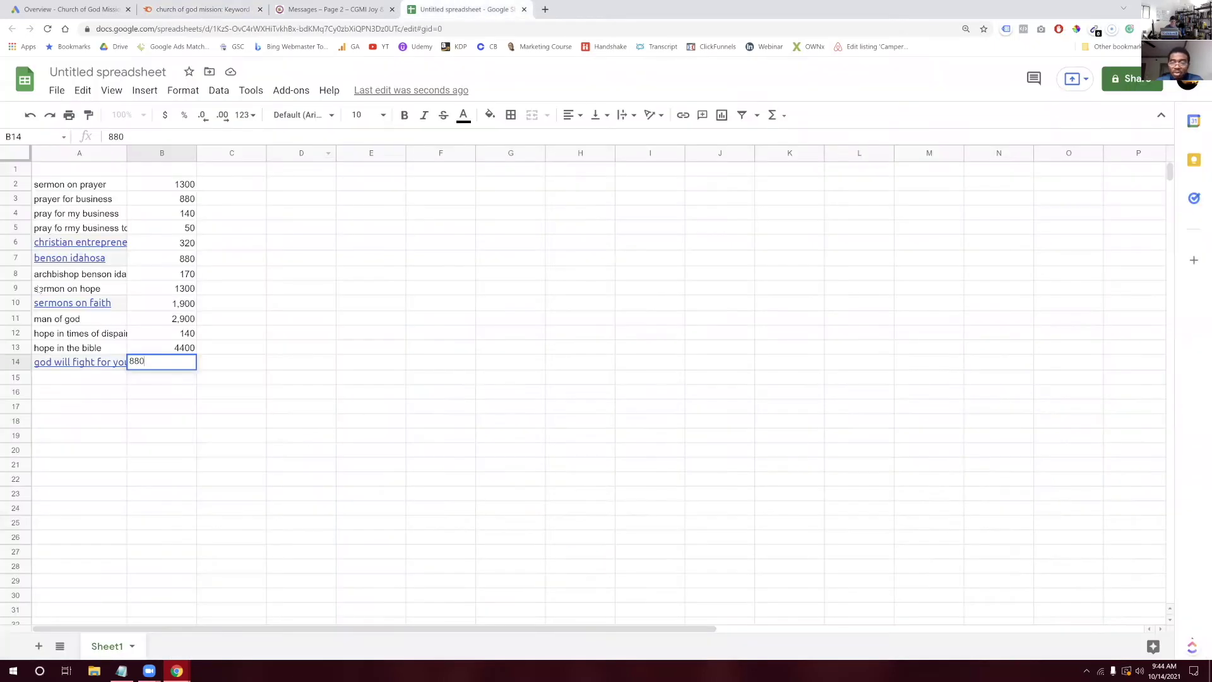
pyautogui.click(60, 378)
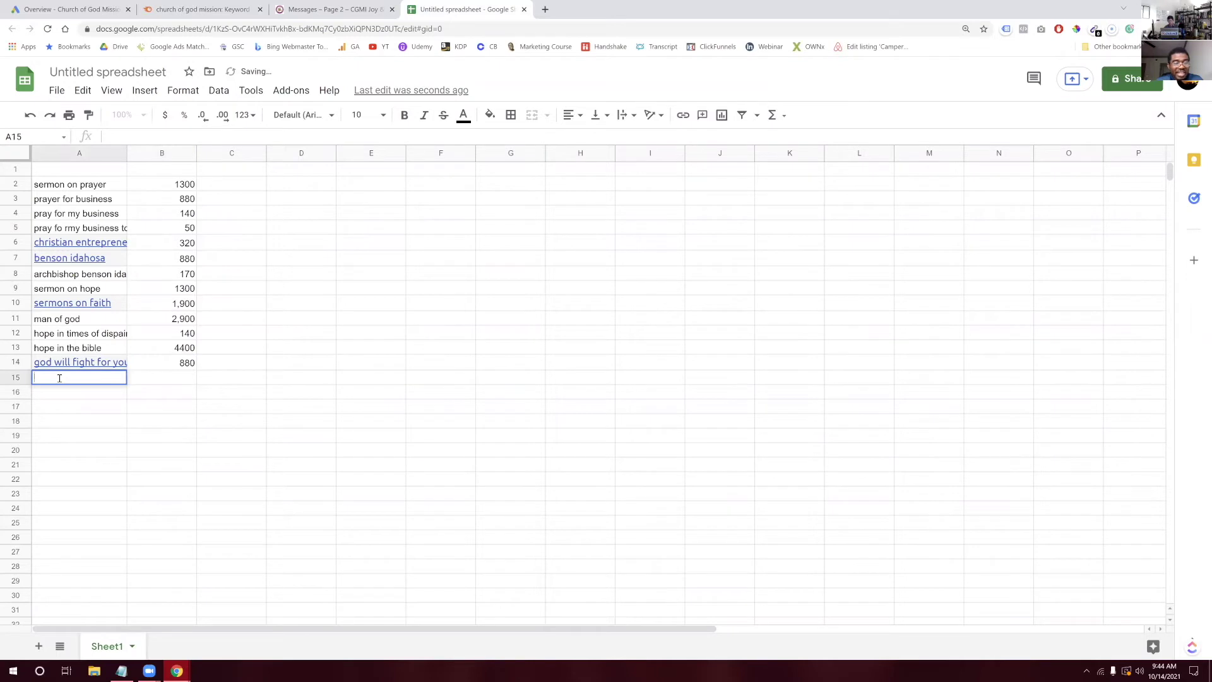
pyautogui.hotkey('ctrl', 'v')
pyautogui.press('Tab')
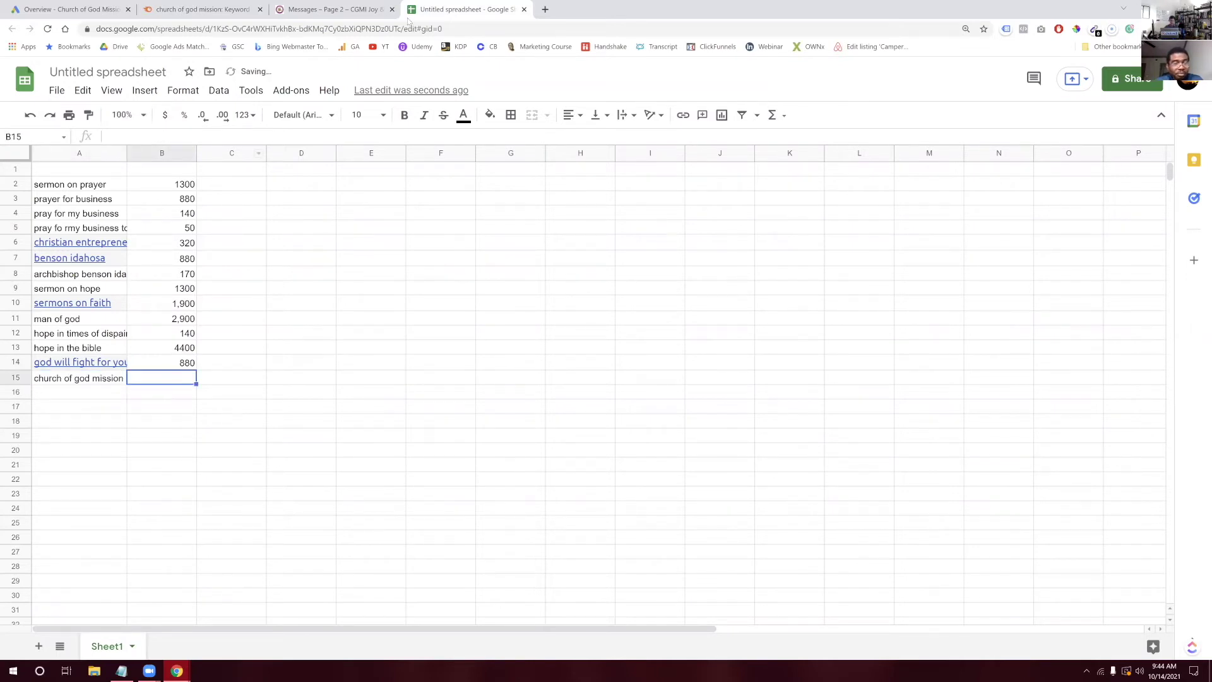
# Search Google for "church of god mission" in a new browser tab
pyautogui.click(545, 9)
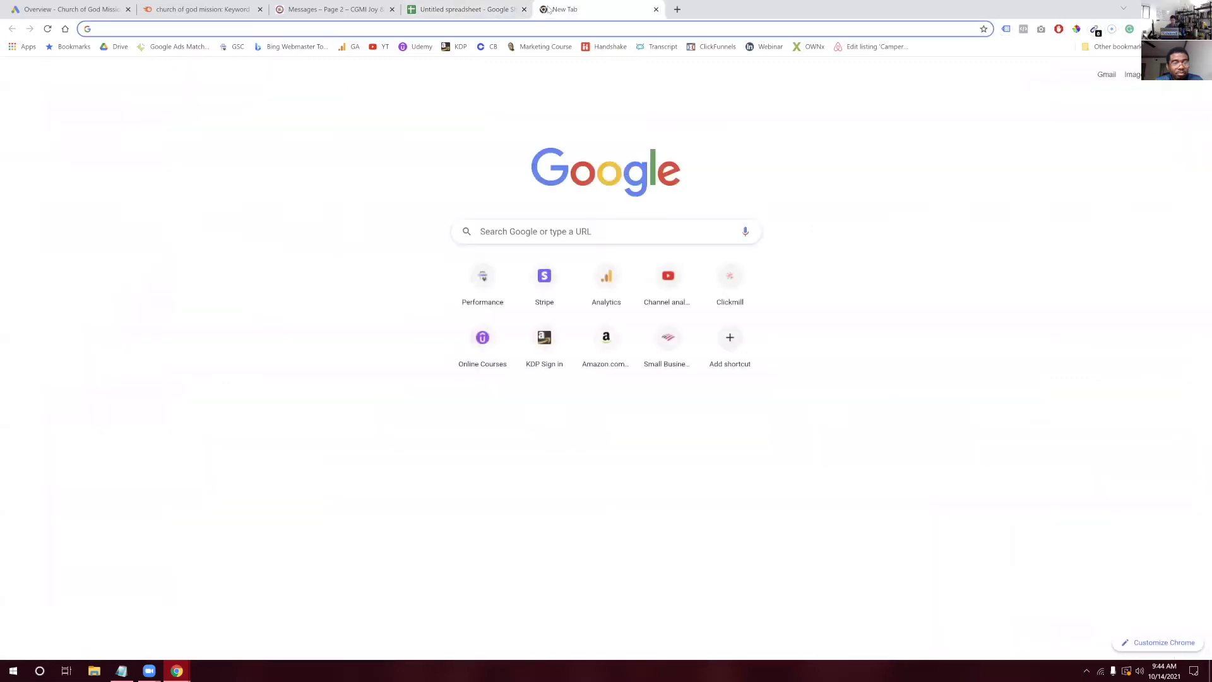
pyautogui.write('church of go')
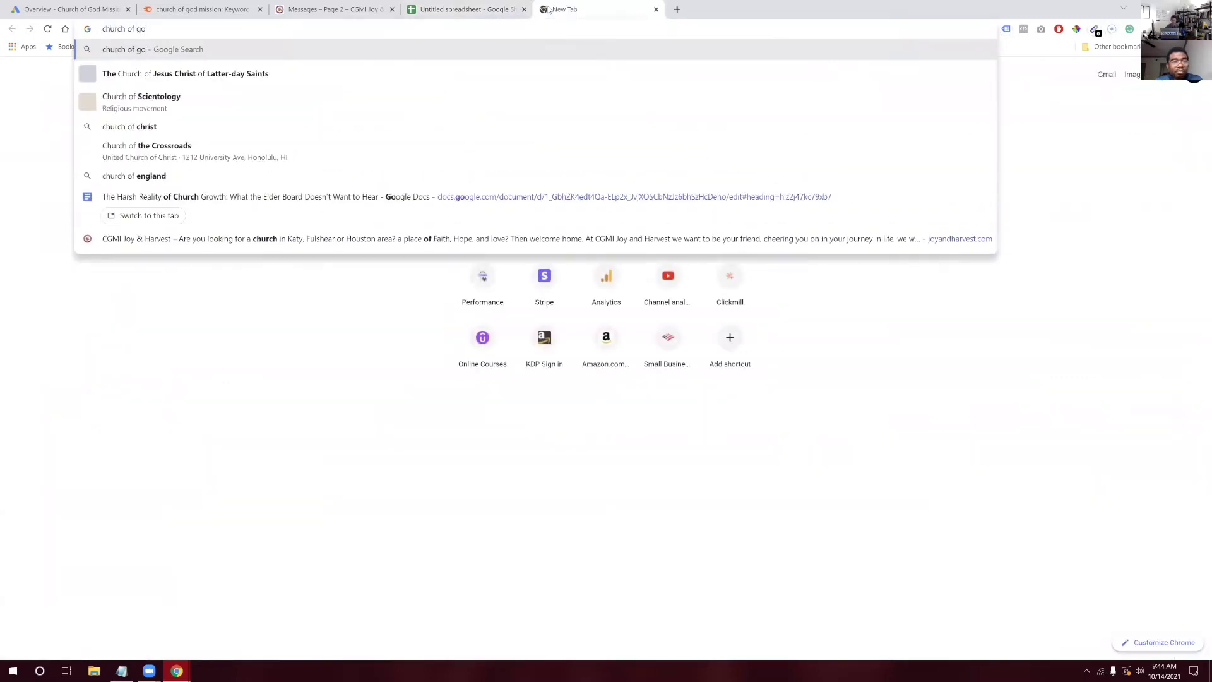
pyautogui.write('d mission')
pyautogui.press('Return')
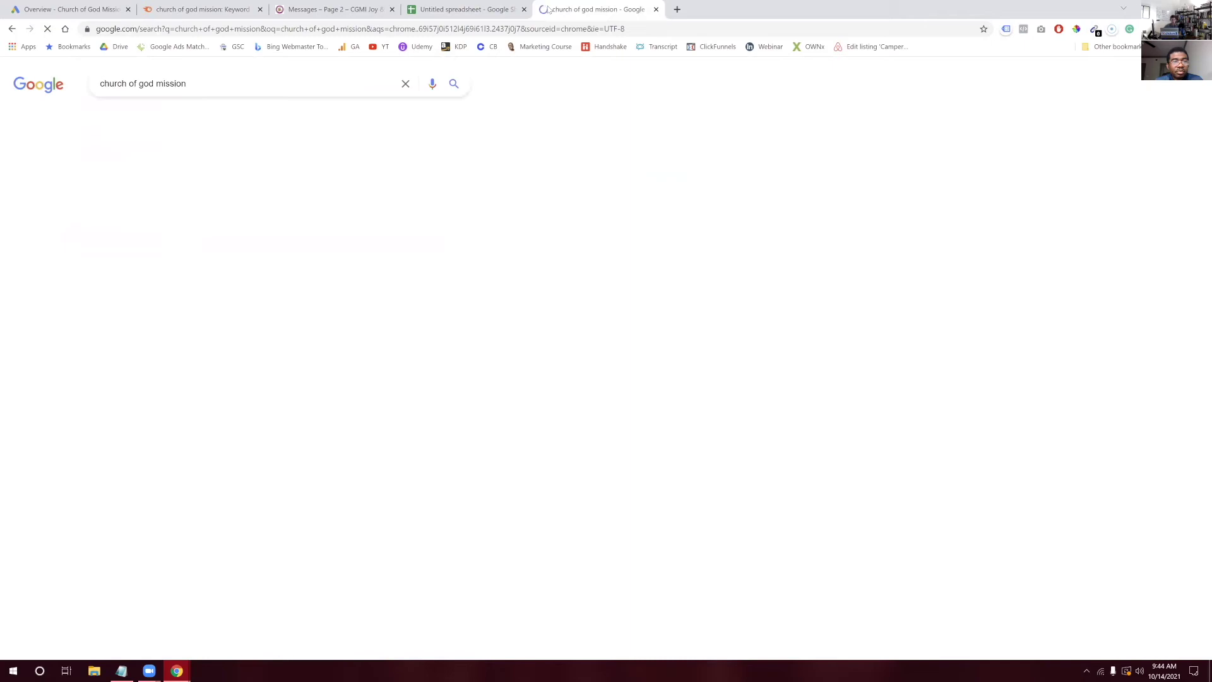
# Examine the Google results for "church of god mission", including the Wikipedia entry, related questions, local churches and organic listings
pyautogui.scroll(-6, 448, 365)
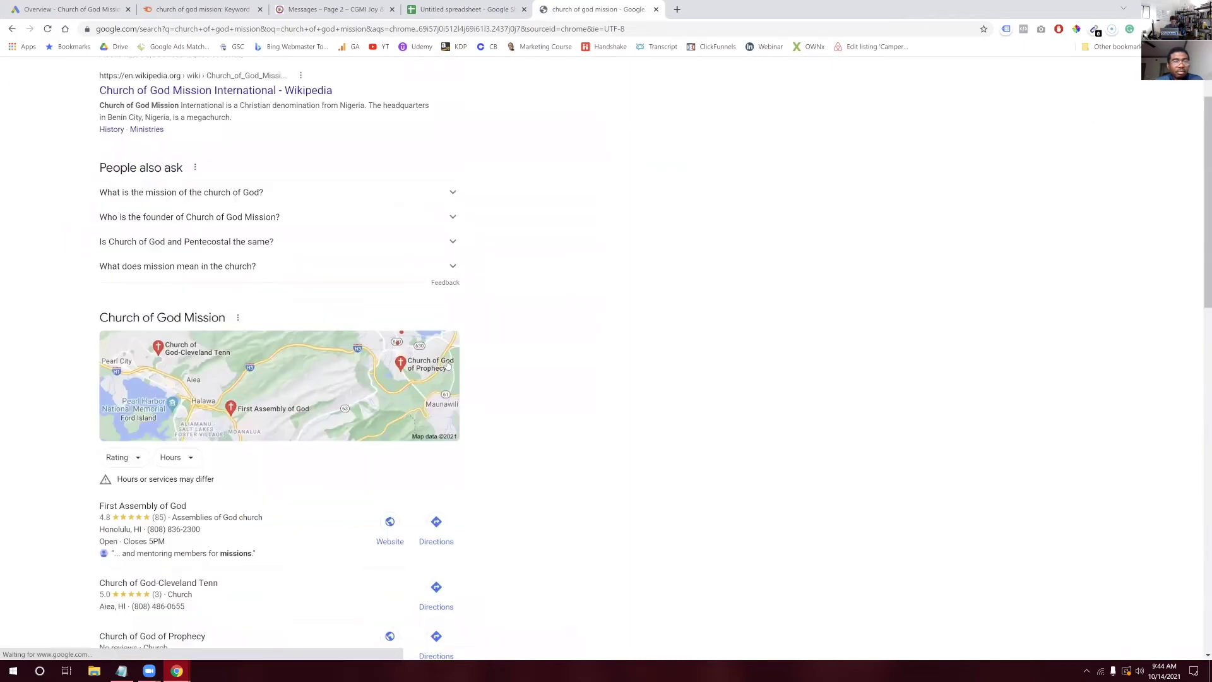
pyautogui.scroll(6, 448, 364)
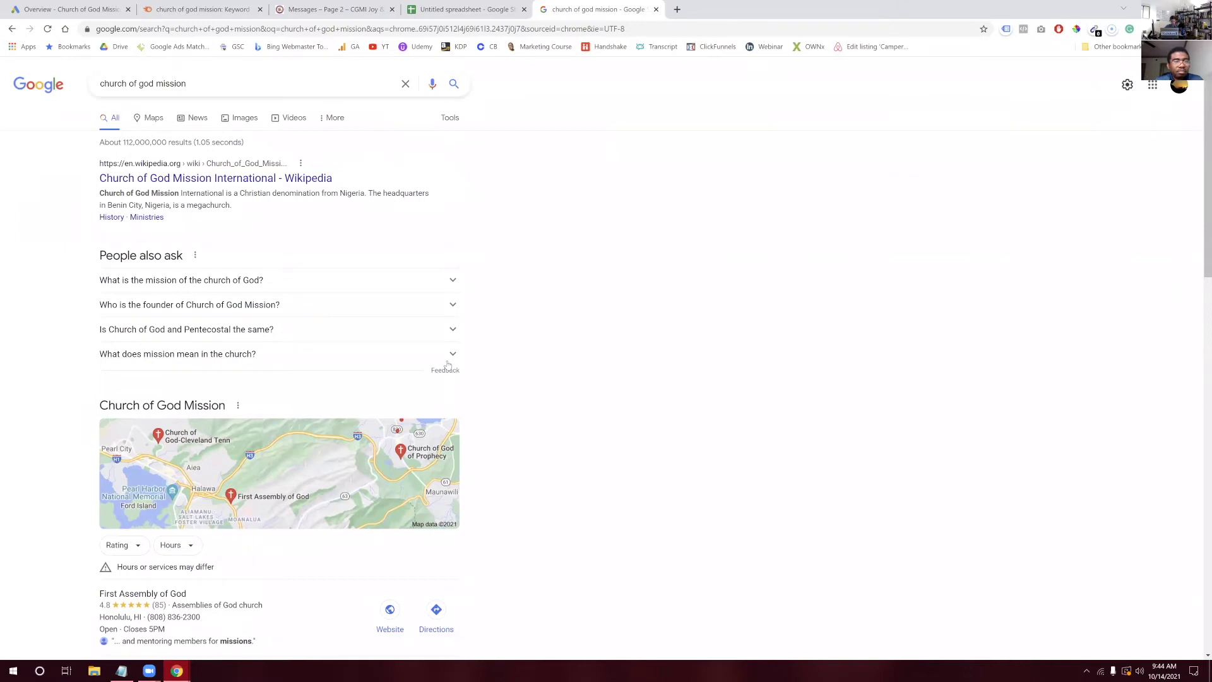
pyautogui.scroll(-3, 447, 372)
pyautogui.scroll(2, 445, 383)
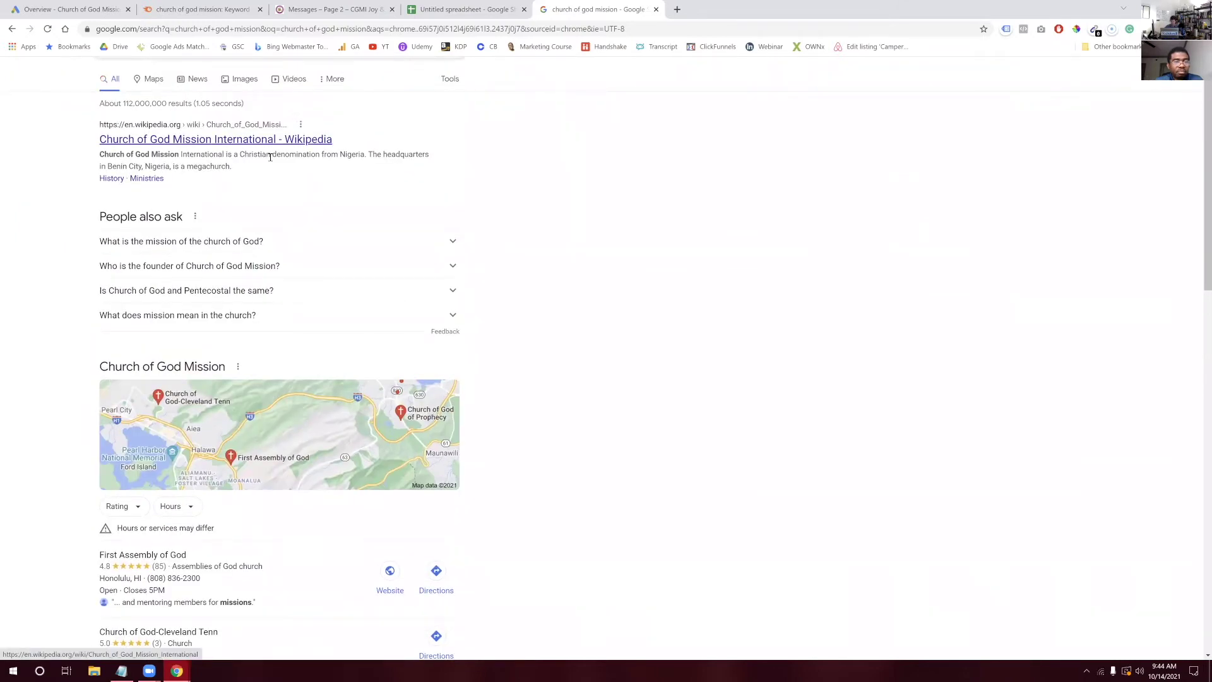
pyautogui.scroll(-1, 326, 289)
pyautogui.scroll(1, 325, 289)
pyautogui.scroll(1, 325, 289)
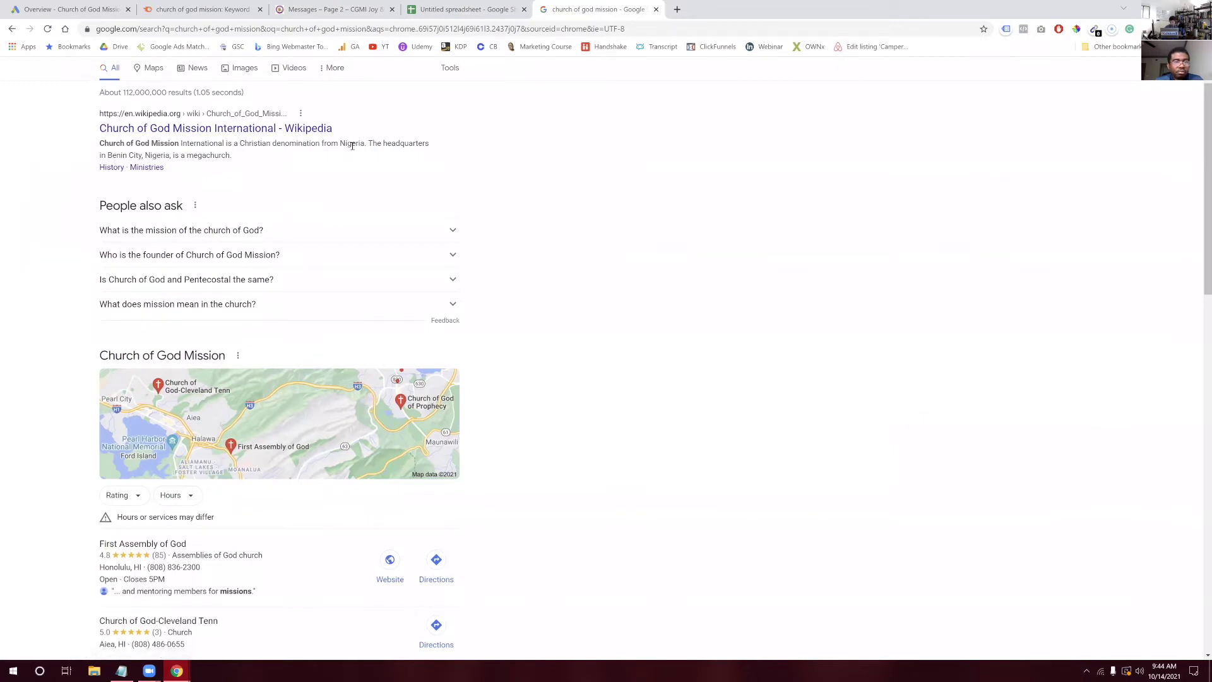
pyautogui.scroll(-3, 588, 212)
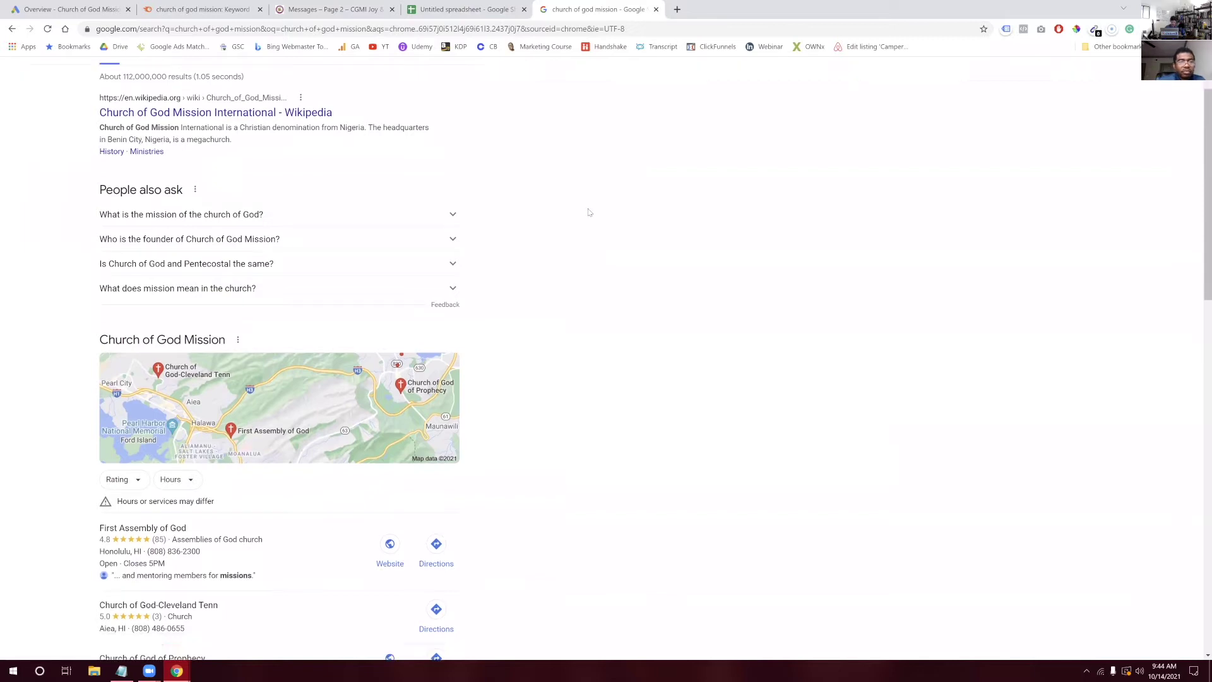
pyautogui.scroll(-1, 588, 212)
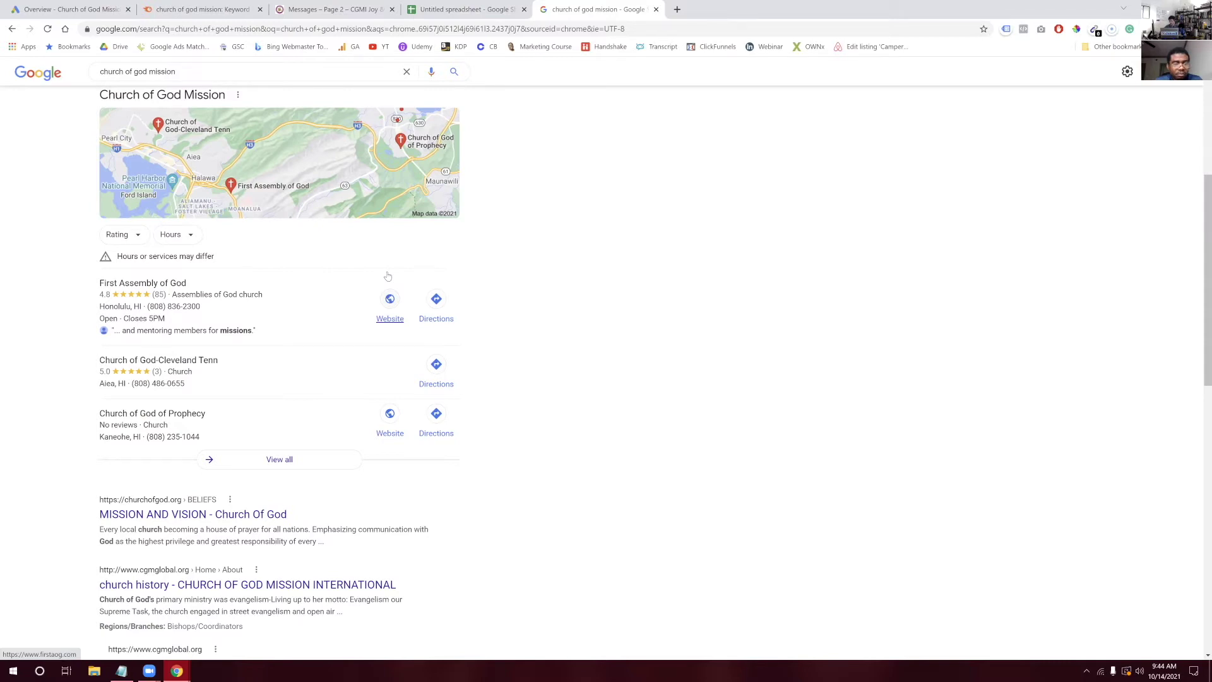
pyautogui.scroll(-6, 387, 276)
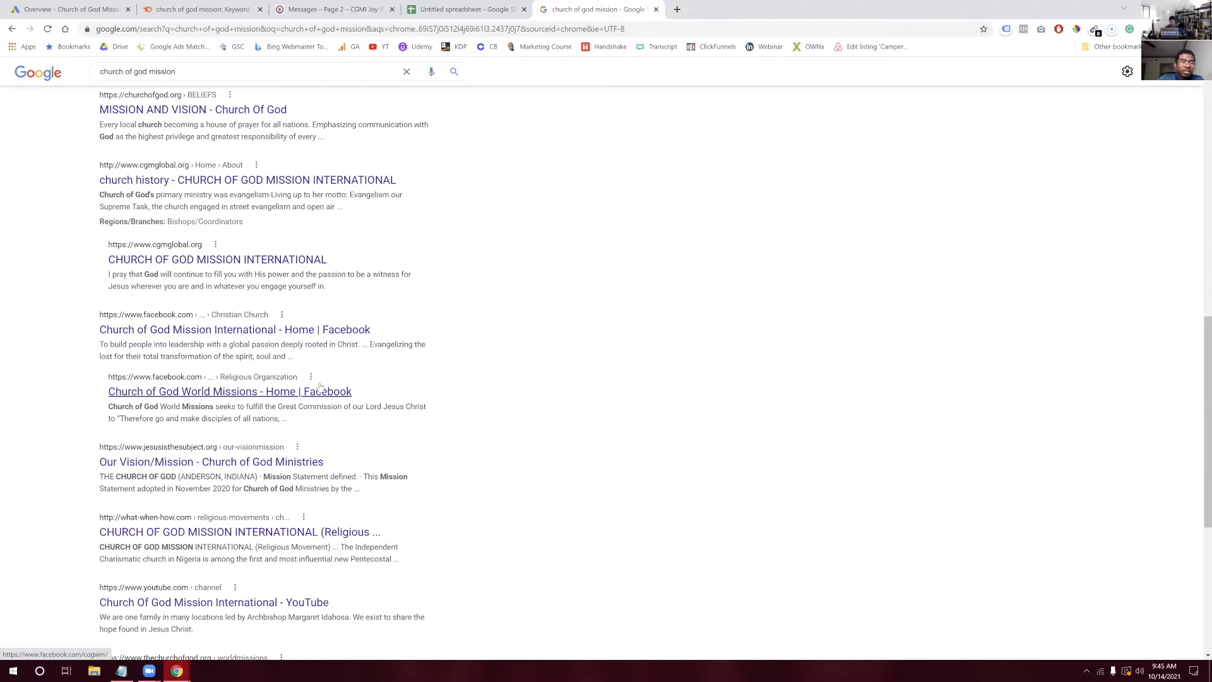
pyautogui.scroll(1, 291, 366)
pyautogui.scroll(-1, 320, 387)
pyautogui.scroll(-1, 320, 387)
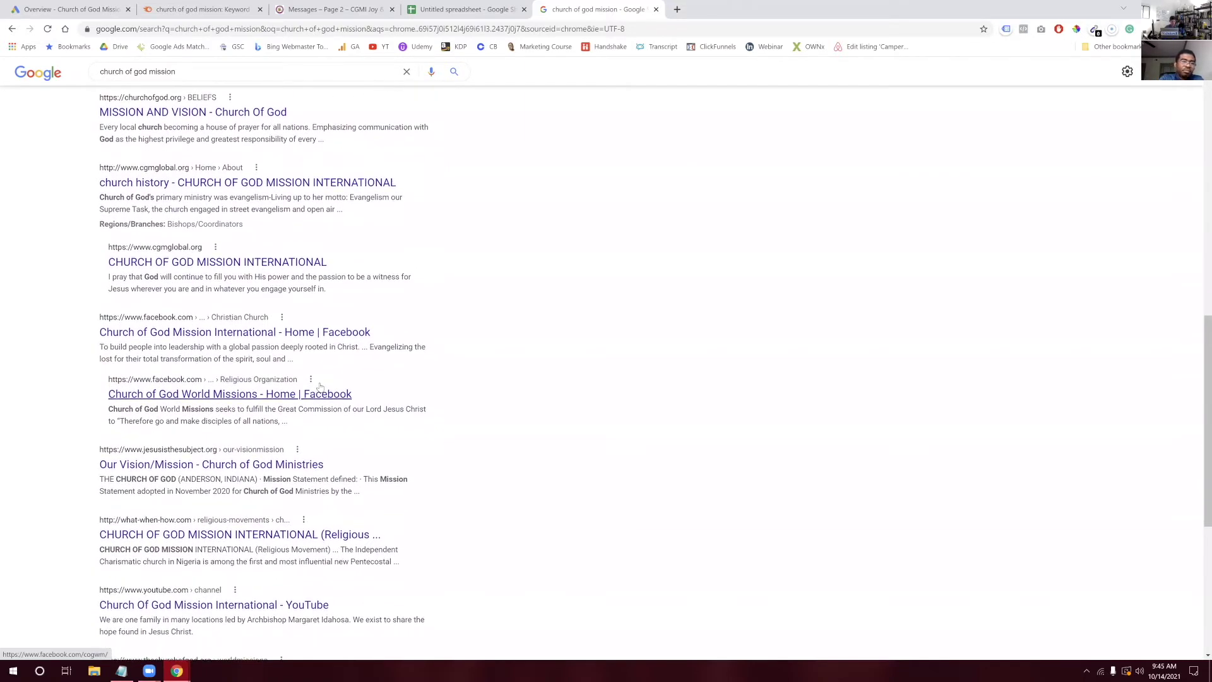
pyautogui.scroll(1, 320, 387)
pyautogui.scroll(10, 320, 387)
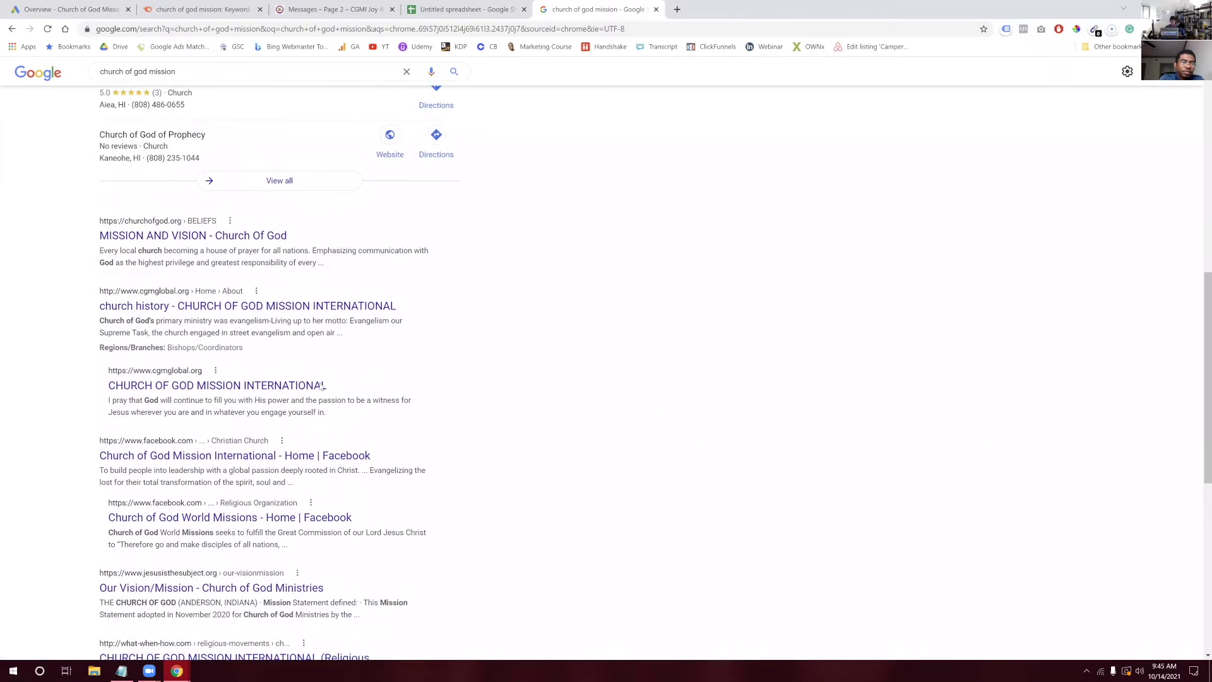
# Return to Semrush and check the keyword details of "church of god mission", including the volume of the related keyword "church of god"
pyautogui.click(234, 7)
pyautogui.click(101, 9)
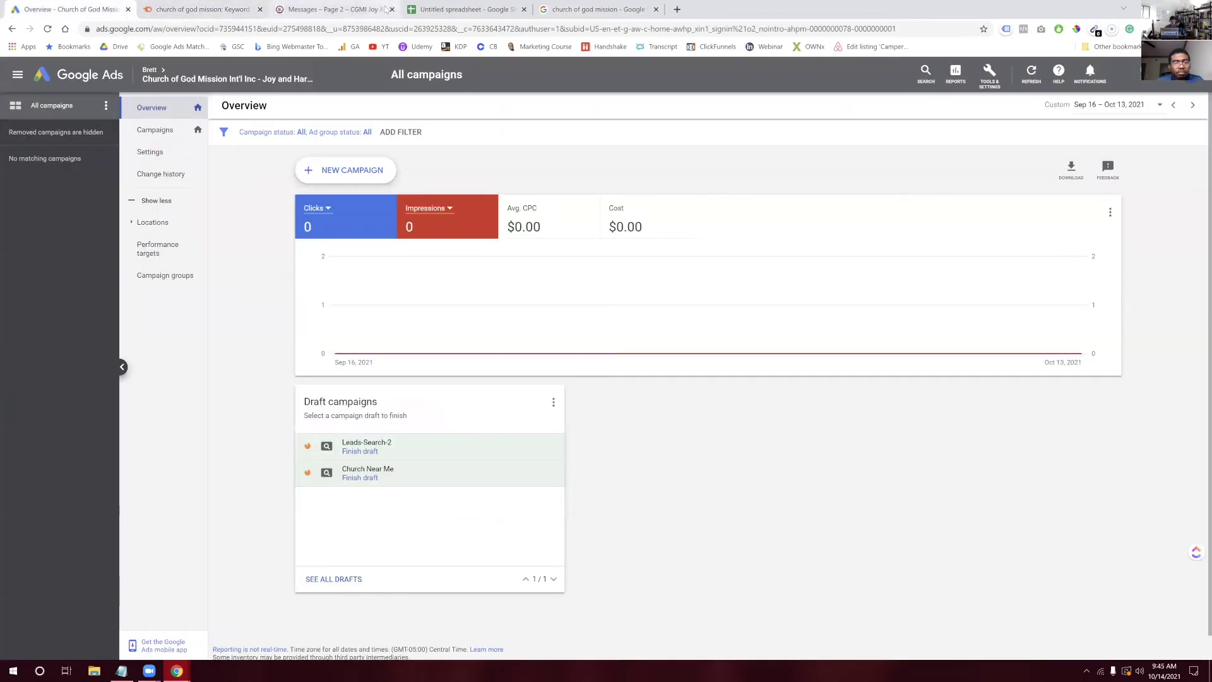
pyautogui.click(434, 8)
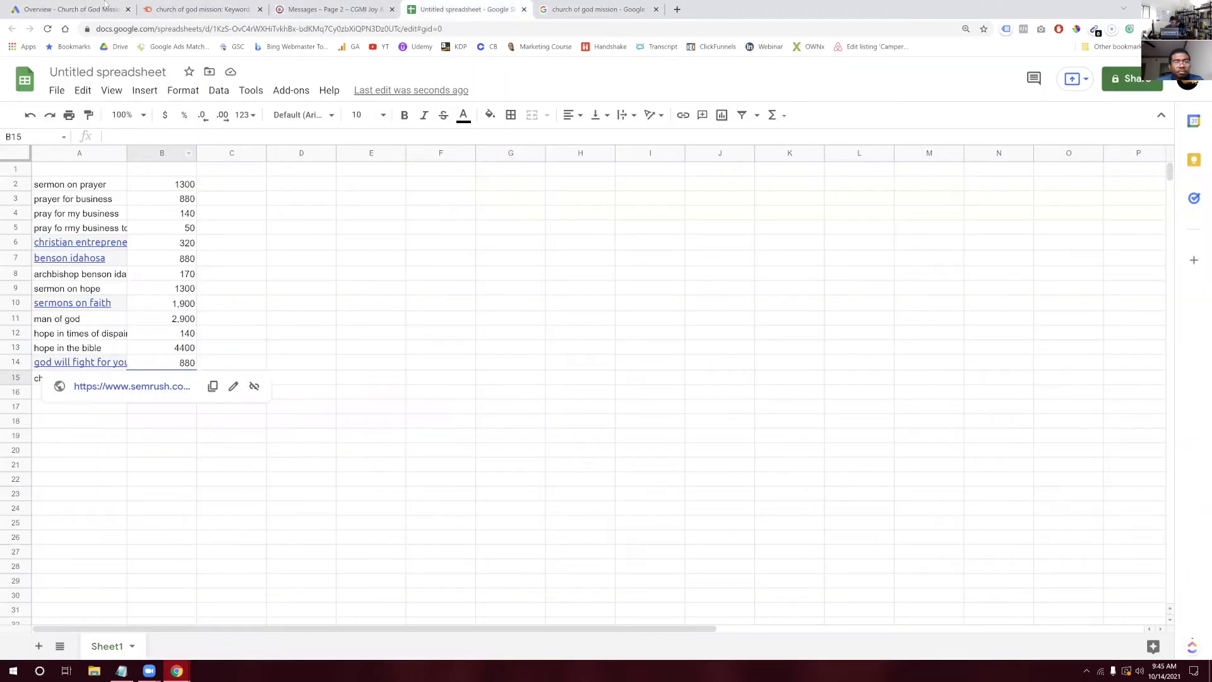
pyautogui.click(197, 6)
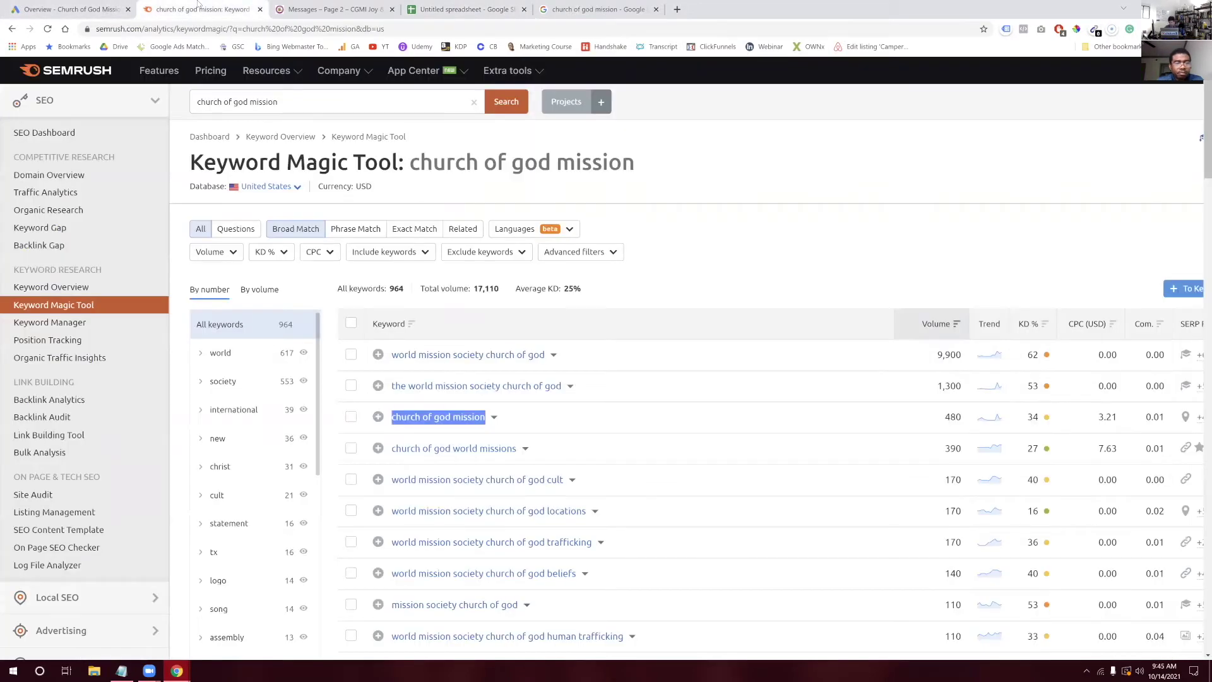
pyautogui.click(485, 418)
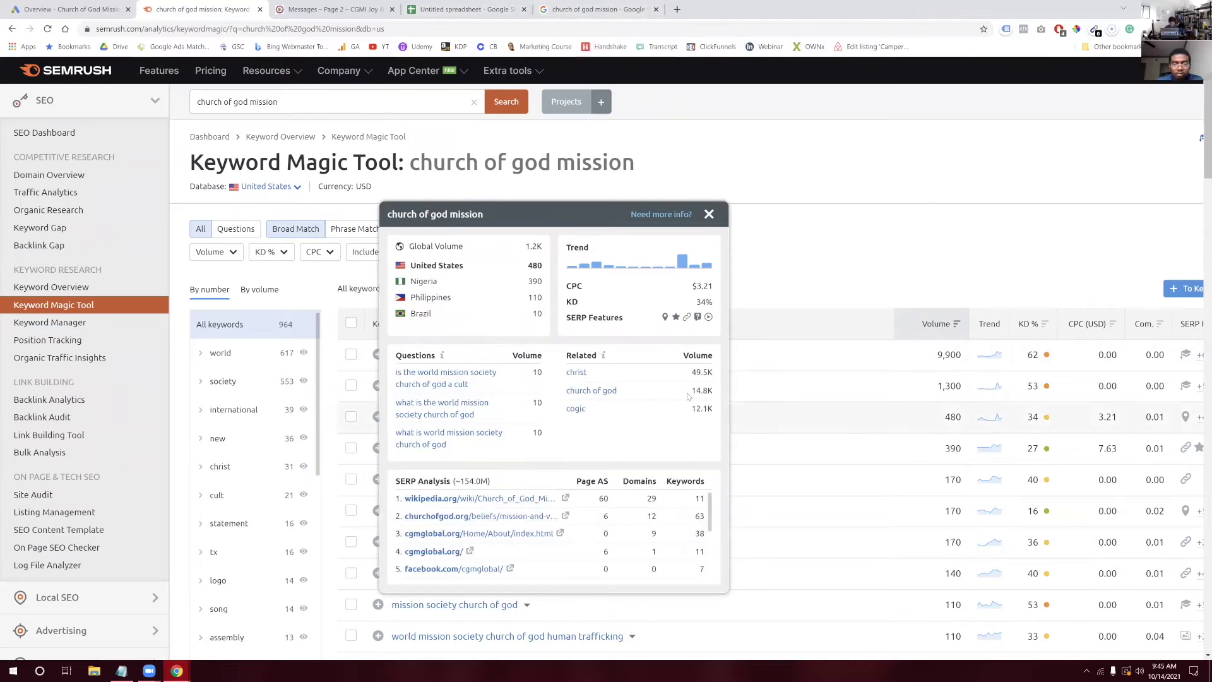
pyautogui.moveTo(690, 392); pyautogui.dragTo(710, 397)
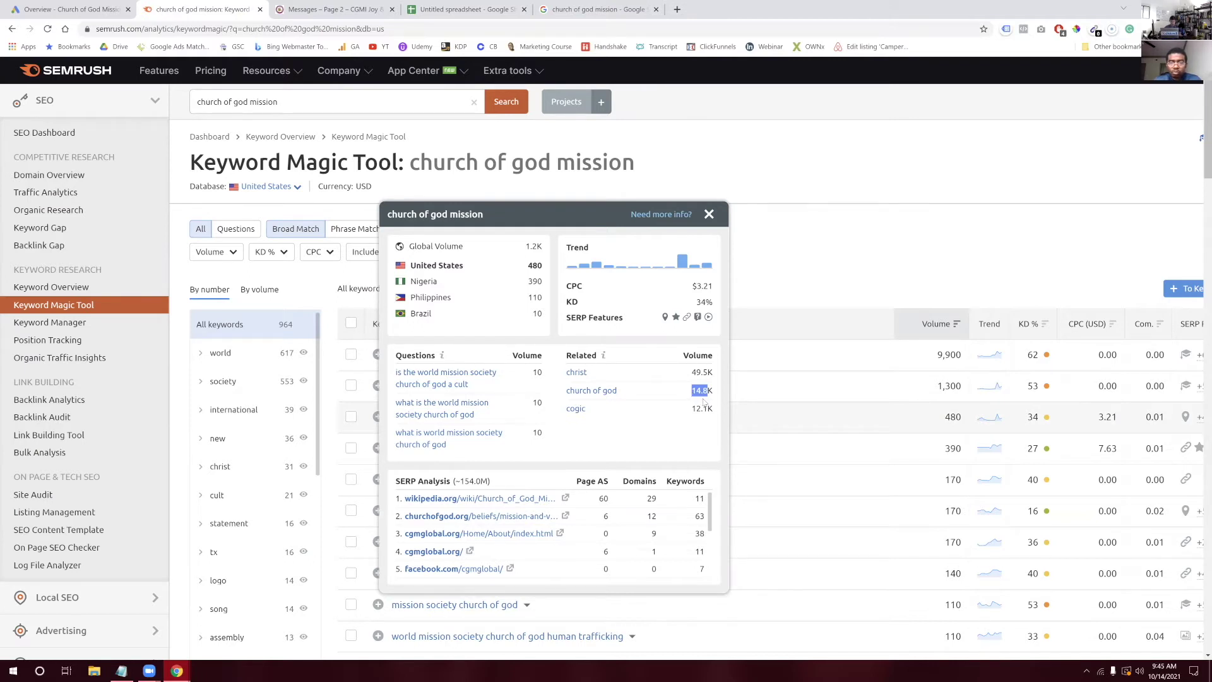
# Go back to the spreadsheet and enter the volume 480 for "church of god mission" in cell B15
pyautogui.click(450, 14)
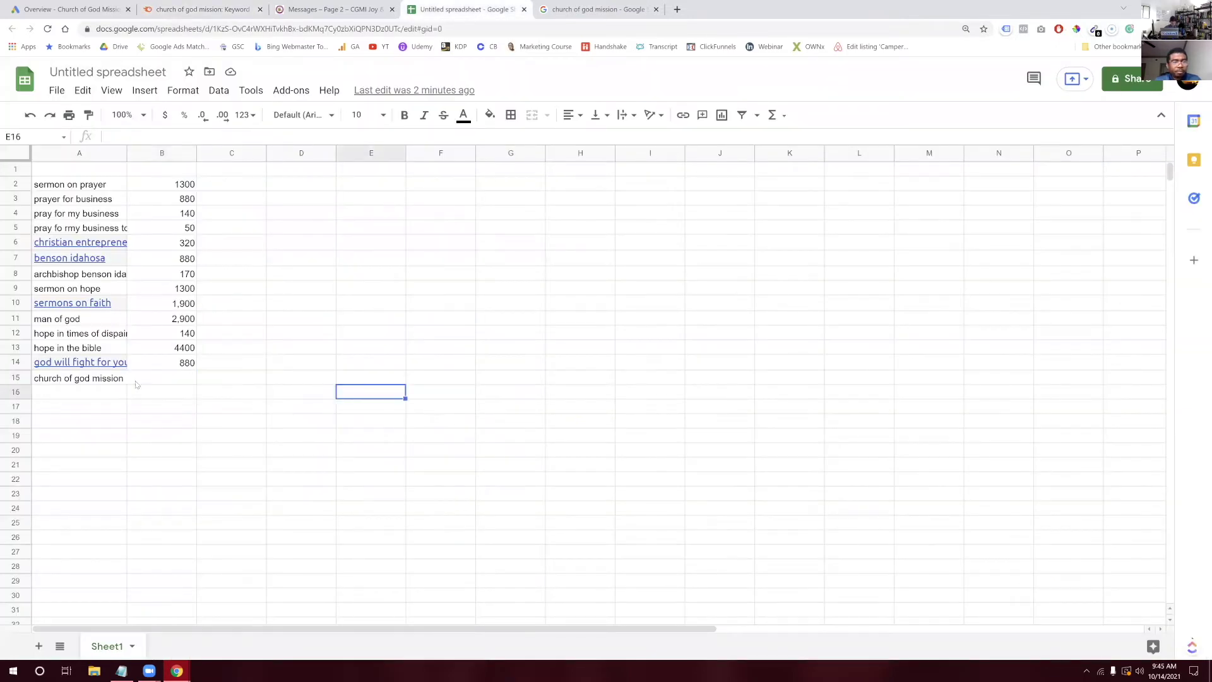
pyautogui.click(165, 377)
pyautogui.write('480')
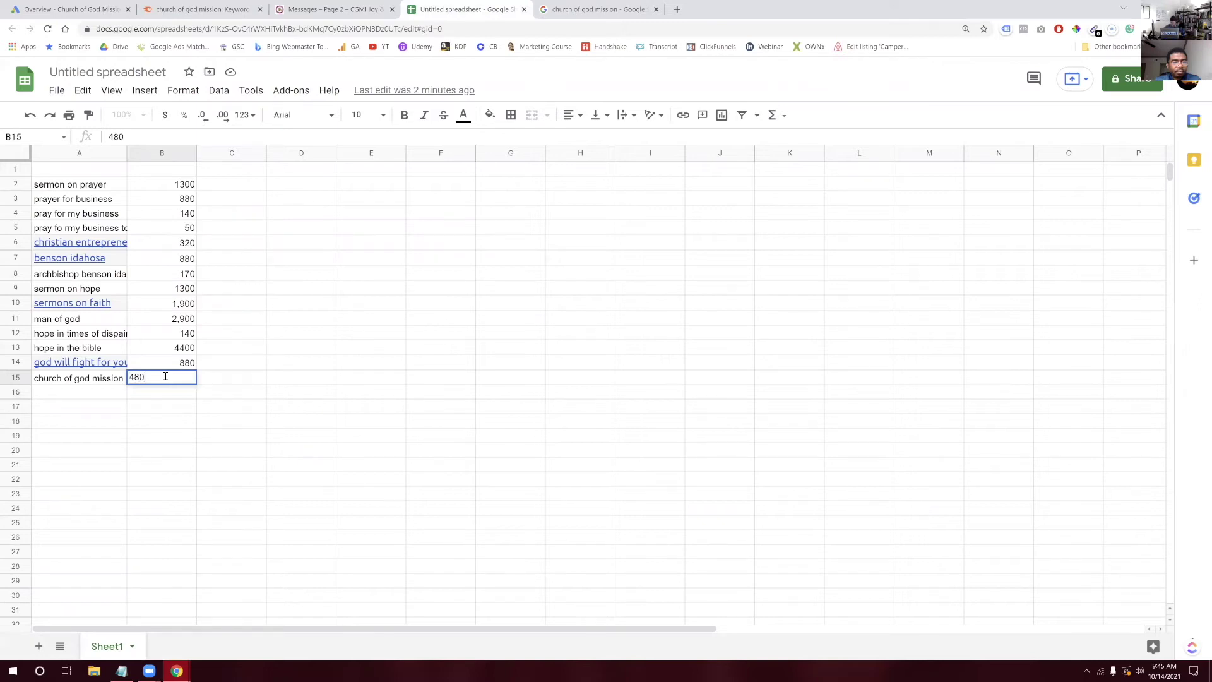
# Enter the related keyword "church of god" in cell A16 and its volume 14,800 in B16
pyautogui.click(90, 395)
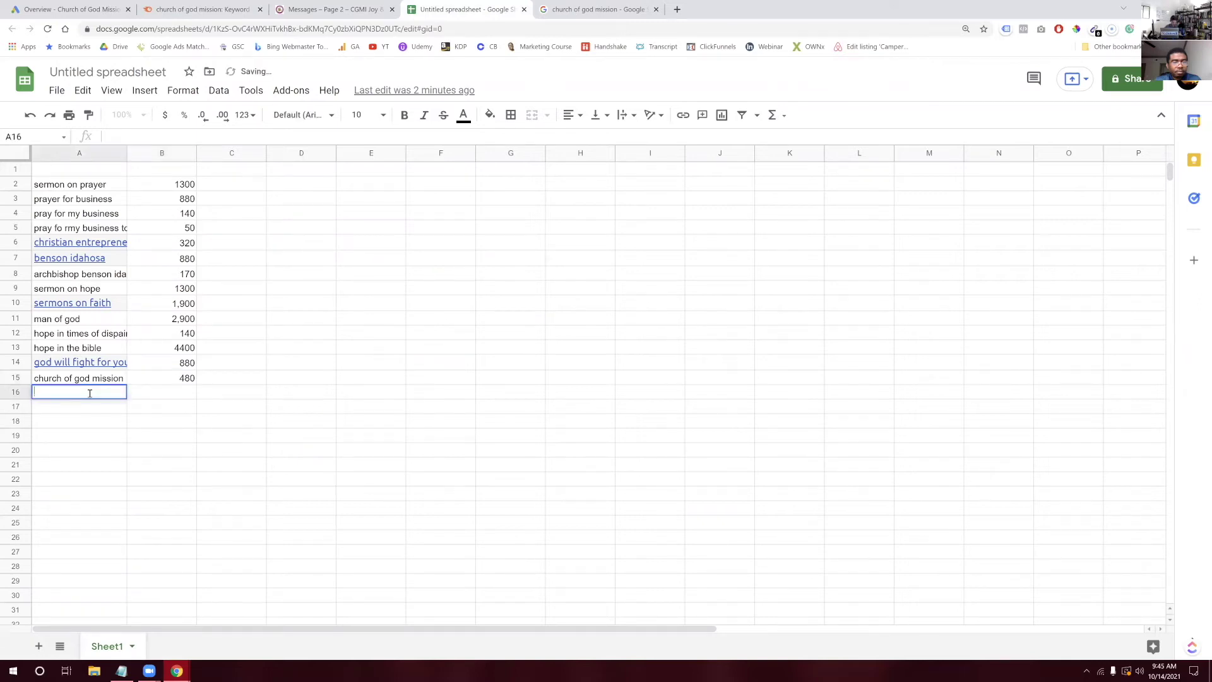
pyautogui.write('church')
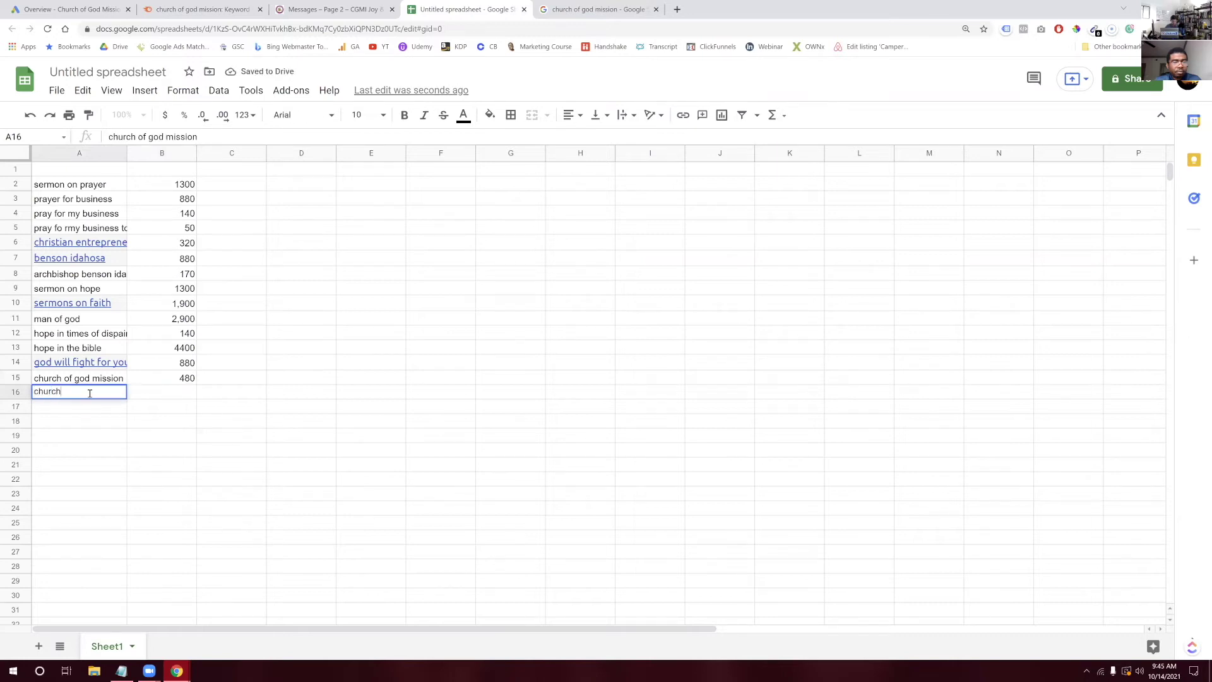
pyautogui.write(' of god')
pyautogui.press('Tab')
pyautogui.write('14')
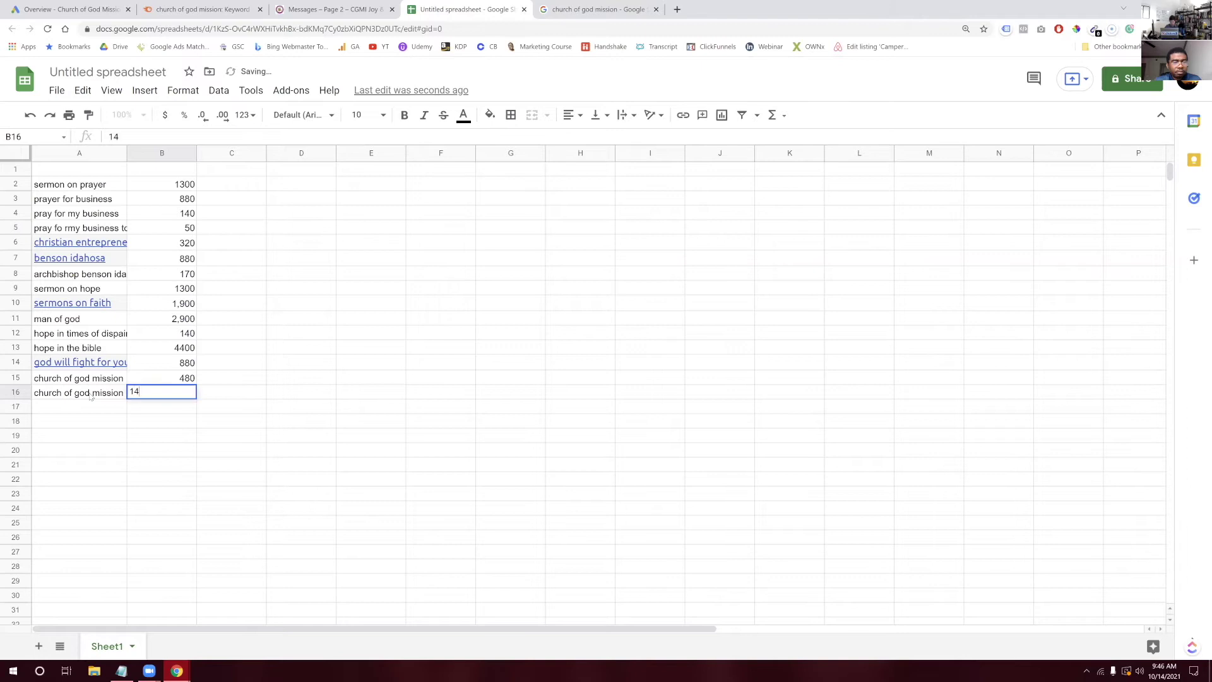
pyautogui.write(',800')
pyautogui.click(52, 397)
pyautogui.click(50, 409)
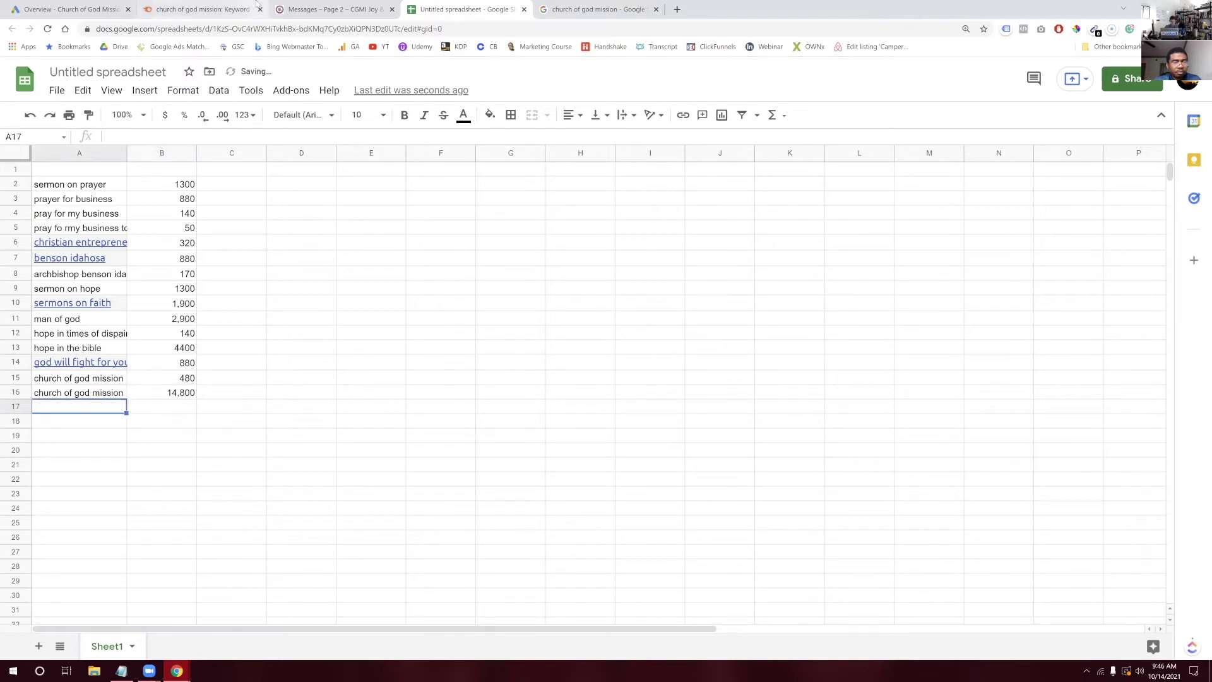
# Close the Google results tab and remove "mission" from cell A16 so it reads "church of god"
pyautogui.click(558, 11)
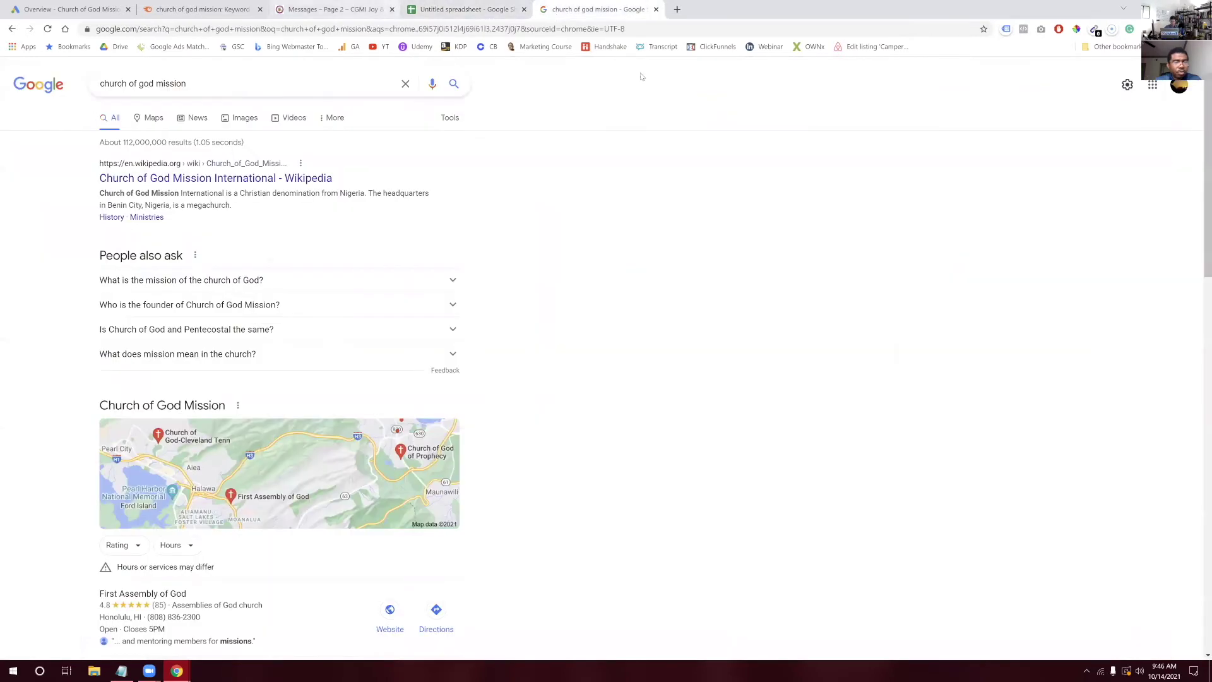
pyautogui.click(656, 9)
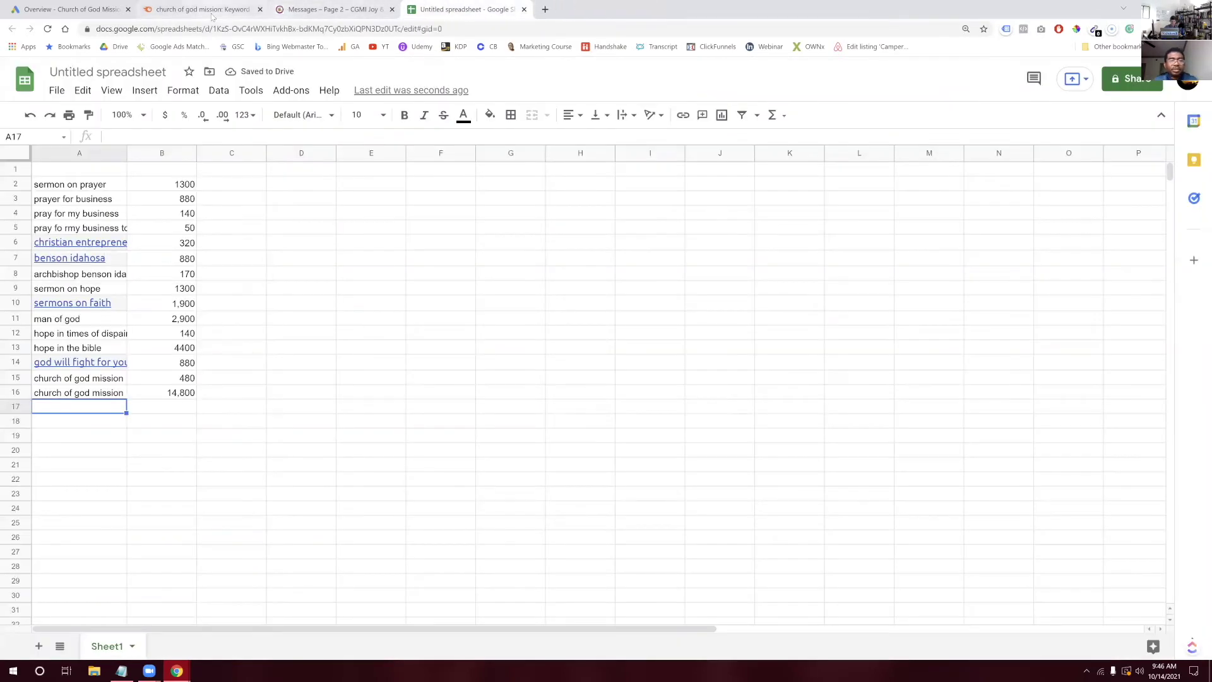
pyautogui.click(119, 391)
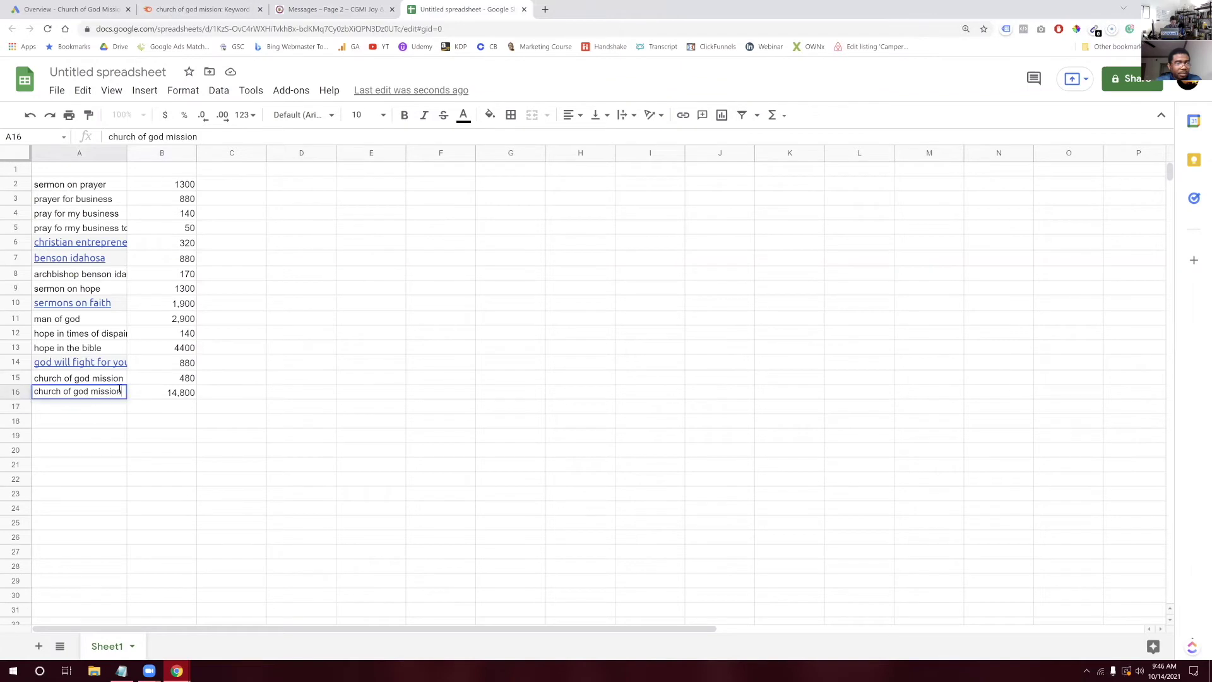
pyautogui.press('BackSpace')
pyautogui.press('BackSpace')
pyautogui.press('BackSpace')
pyautogui.press('BackSpace')
pyautogui.press('BackSpace')
pyautogui.press('BackSpace')
pyautogui.press('BackSpace')
pyautogui.press('BackSpace')
pyautogui.write('d')
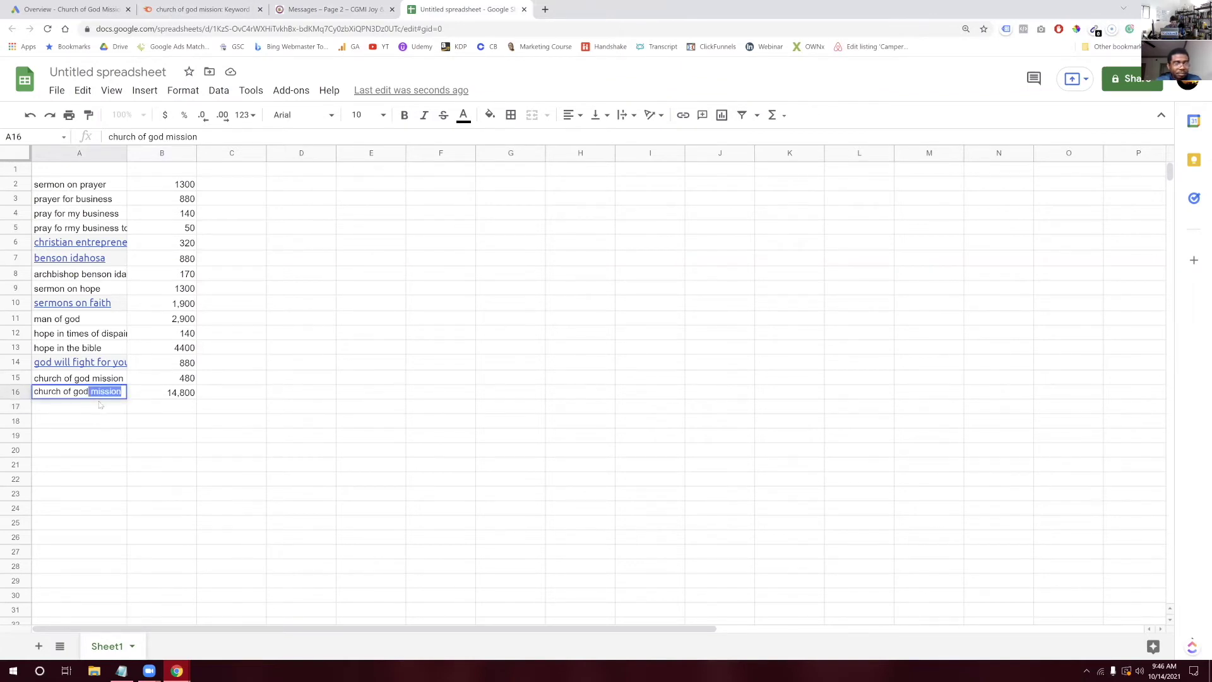
pyautogui.press('BackSpace')
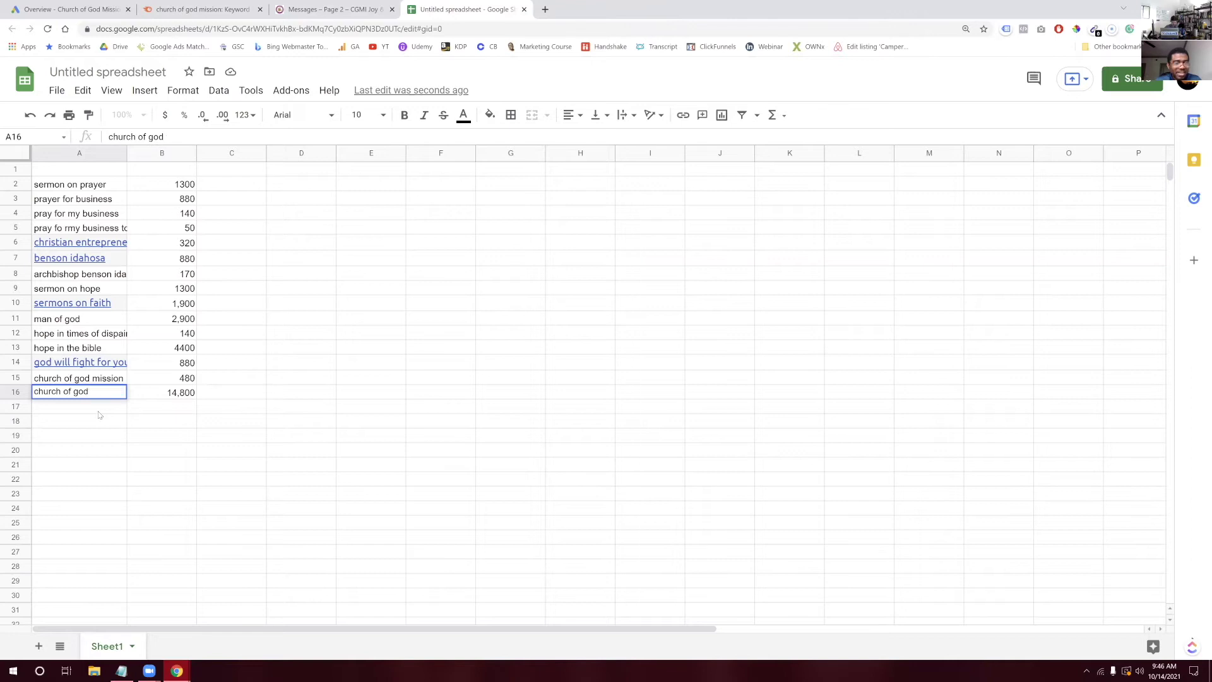
pyautogui.press('Return')
# Return to Semrush, close the keyword details, and search the Keyword Magic Tool for "church of god"
pyautogui.click(156, 7)
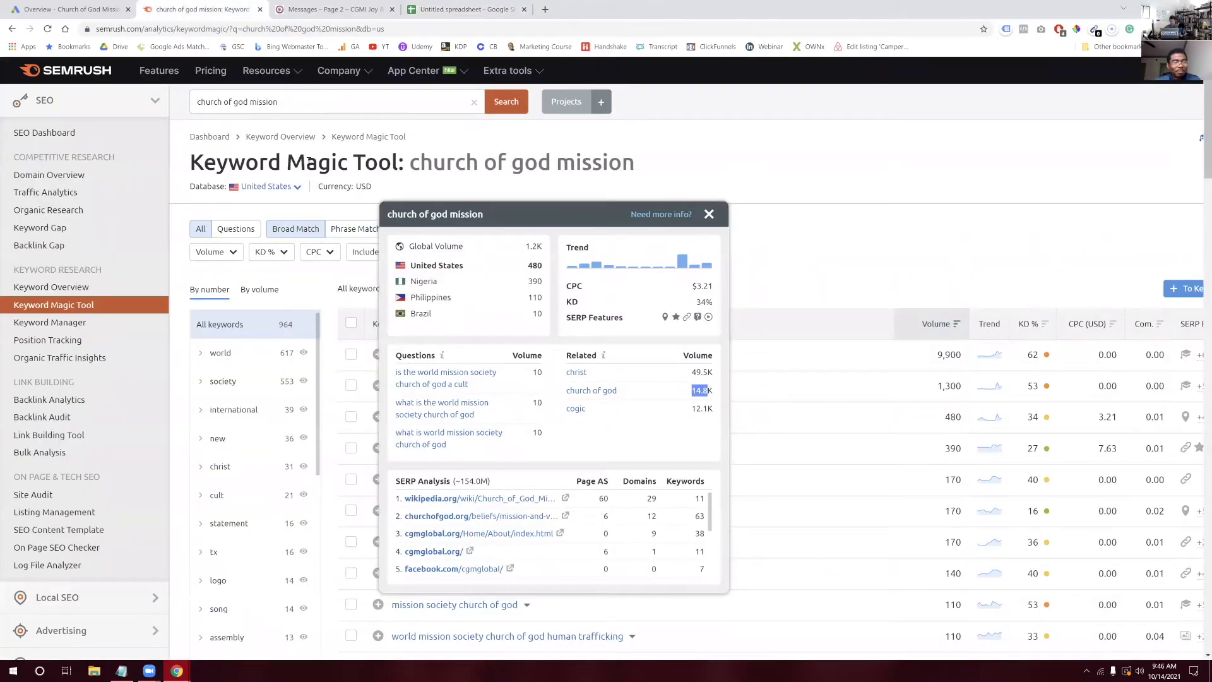
pyautogui.click(710, 214)
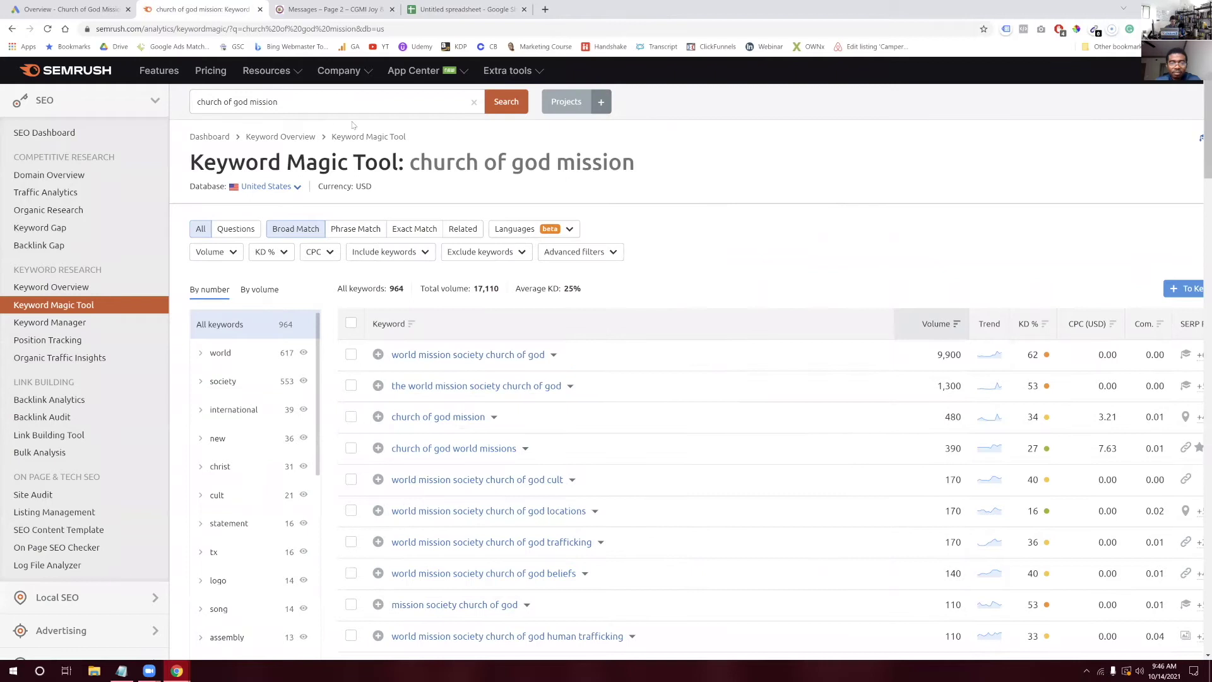
pyautogui.moveTo(303, 99); pyautogui.dragTo(251, 98)
pyautogui.press('BackSpace')
pyautogui.press('Return')
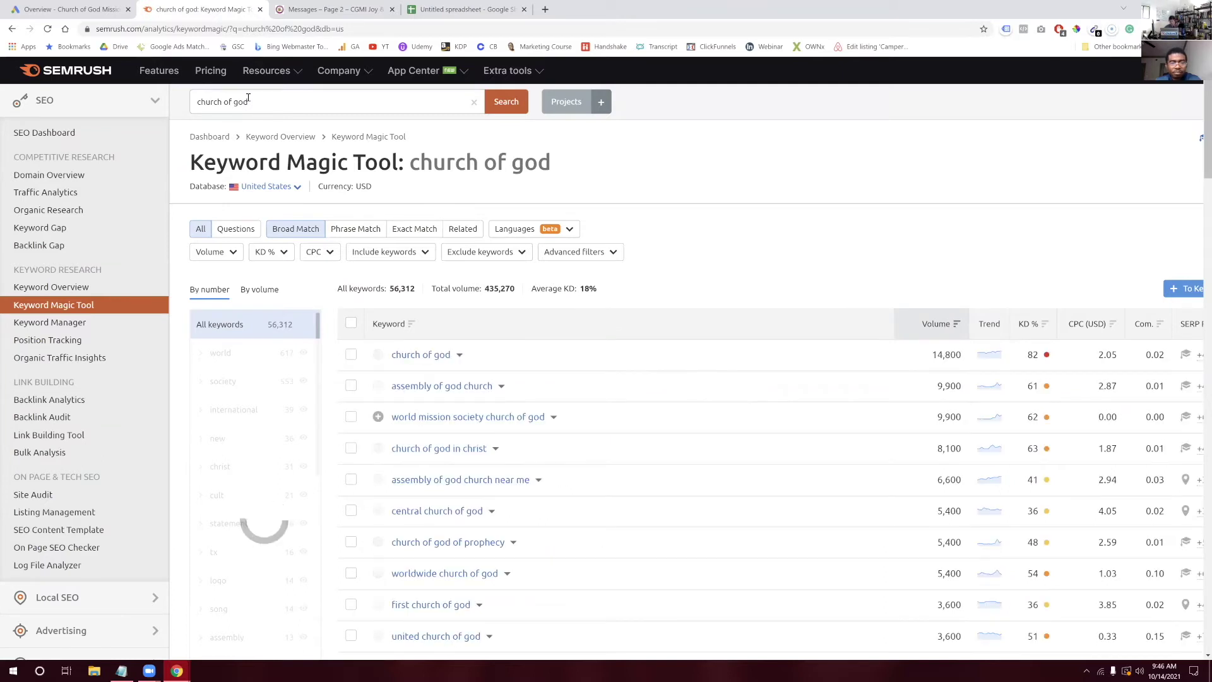
# Look through the "church of god" keyword results, switch to the spreadsheet, and enter "church of god near me" in A18 with volume 2,900 in B18
pyautogui.scroll(-2, 390, 298)
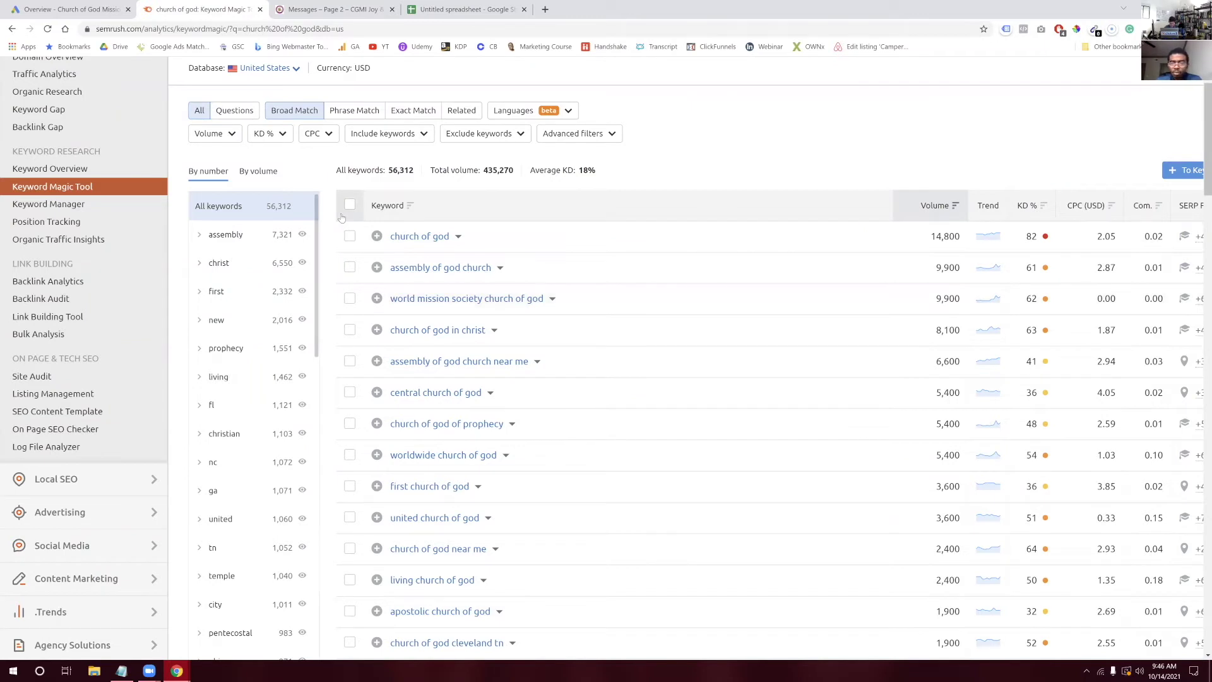
pyautogui.scroll(-1, 341, 217)
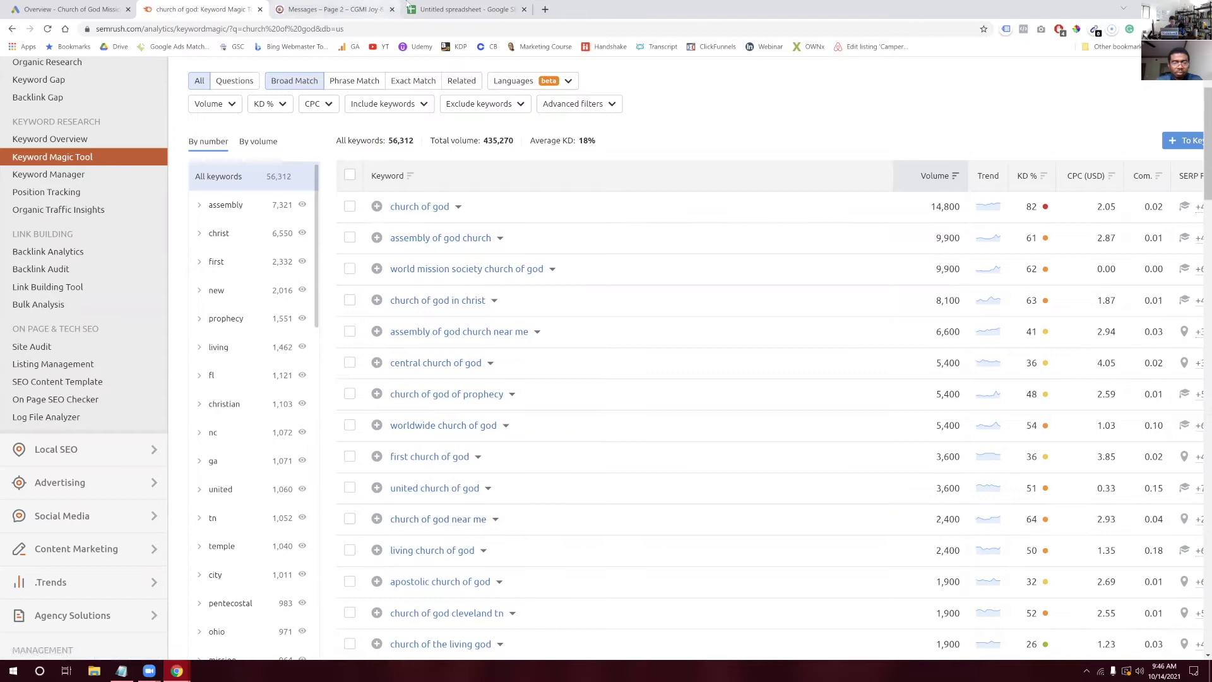
pyautogui.click(435, 9)
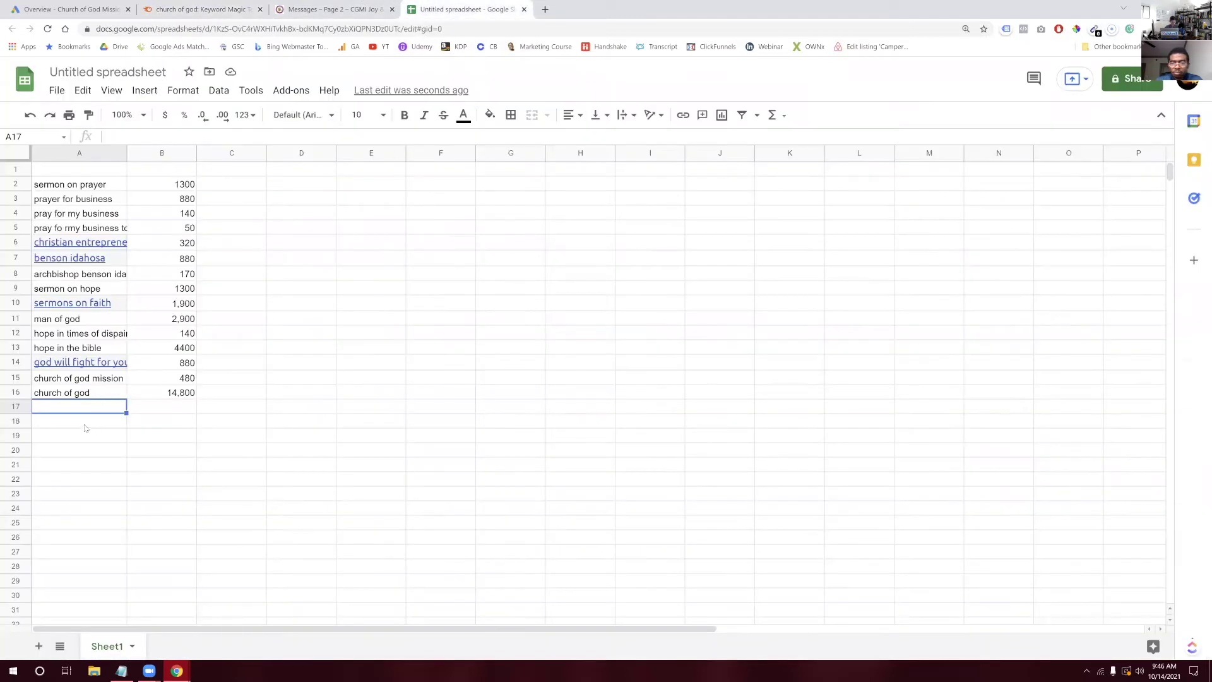
pyautogui.doubleClick(88, 422)
pyautogui.write('chur')
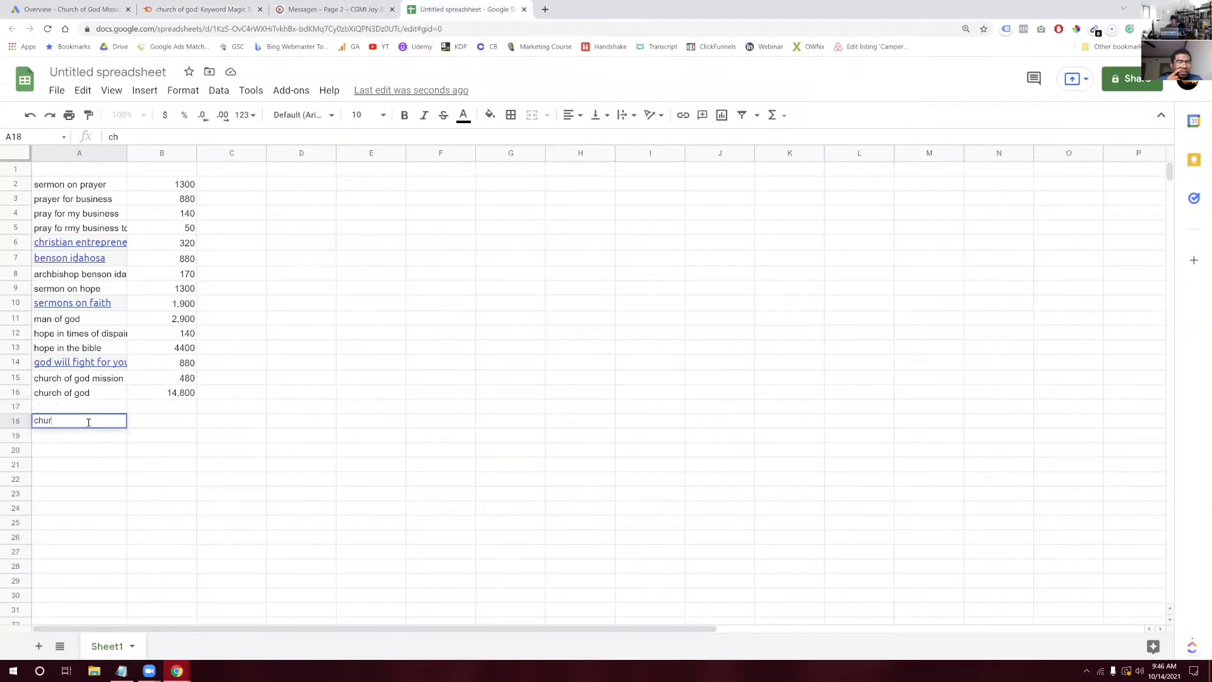
pyautogui.write('ch of god near me')
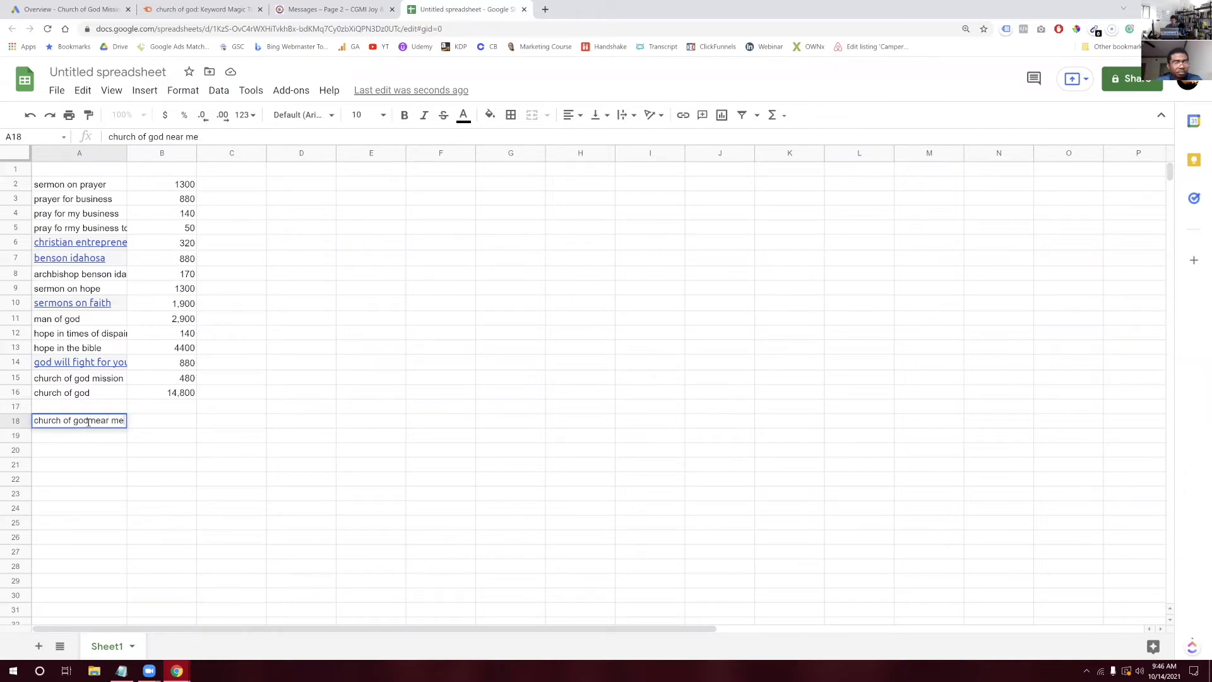
pyautogui.doubleClick(176, 421)
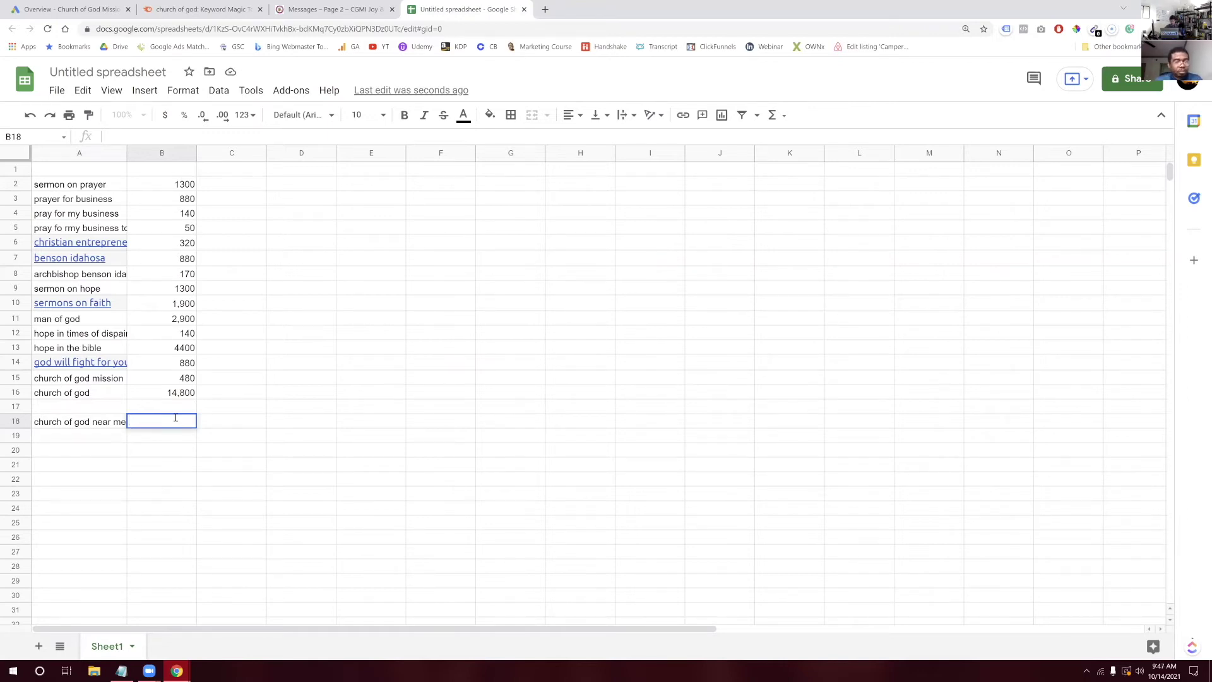
pyautogui.write('00')
pyautogui.click(85, 435)
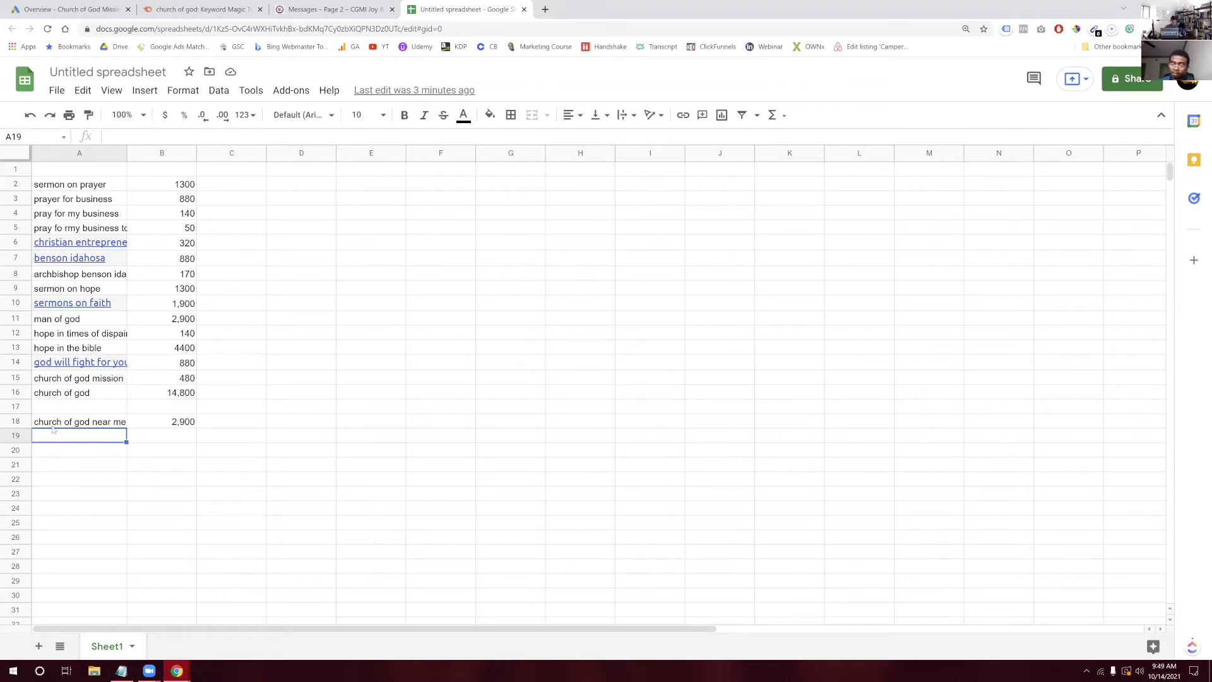
# Return to Semrush and search the Keyword Magic Tool for "church near me"
pyautogui.click(57, 427)
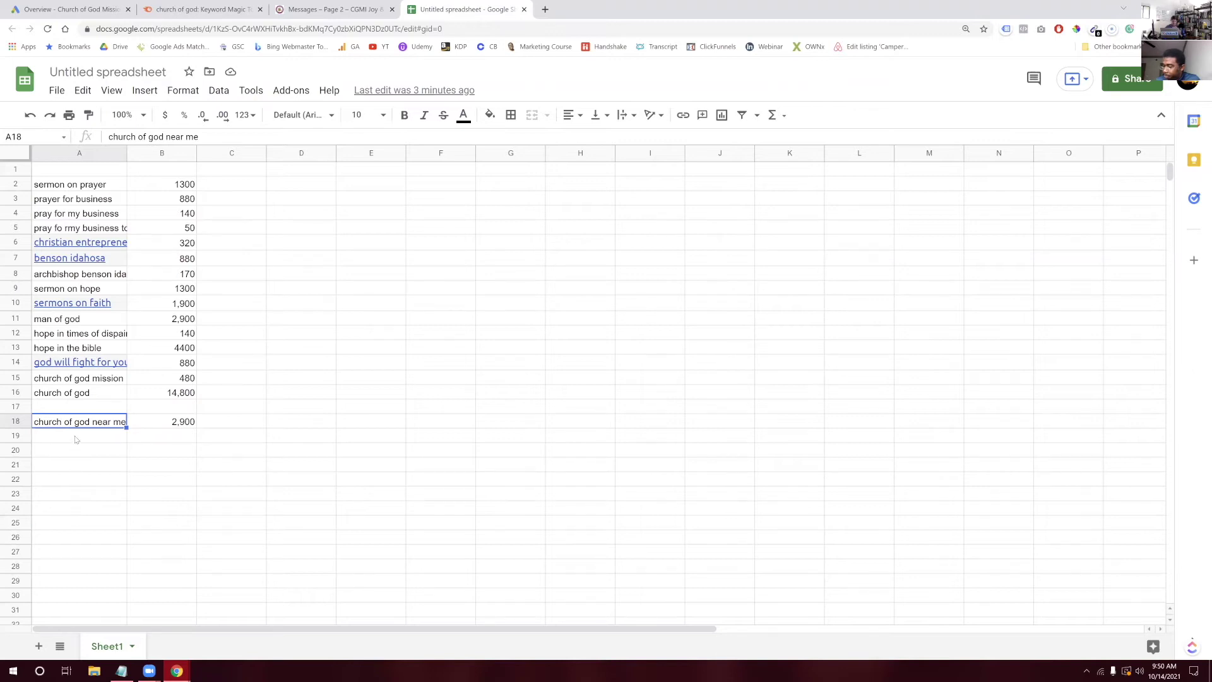
pyautogui.doubleClick(75, 436)
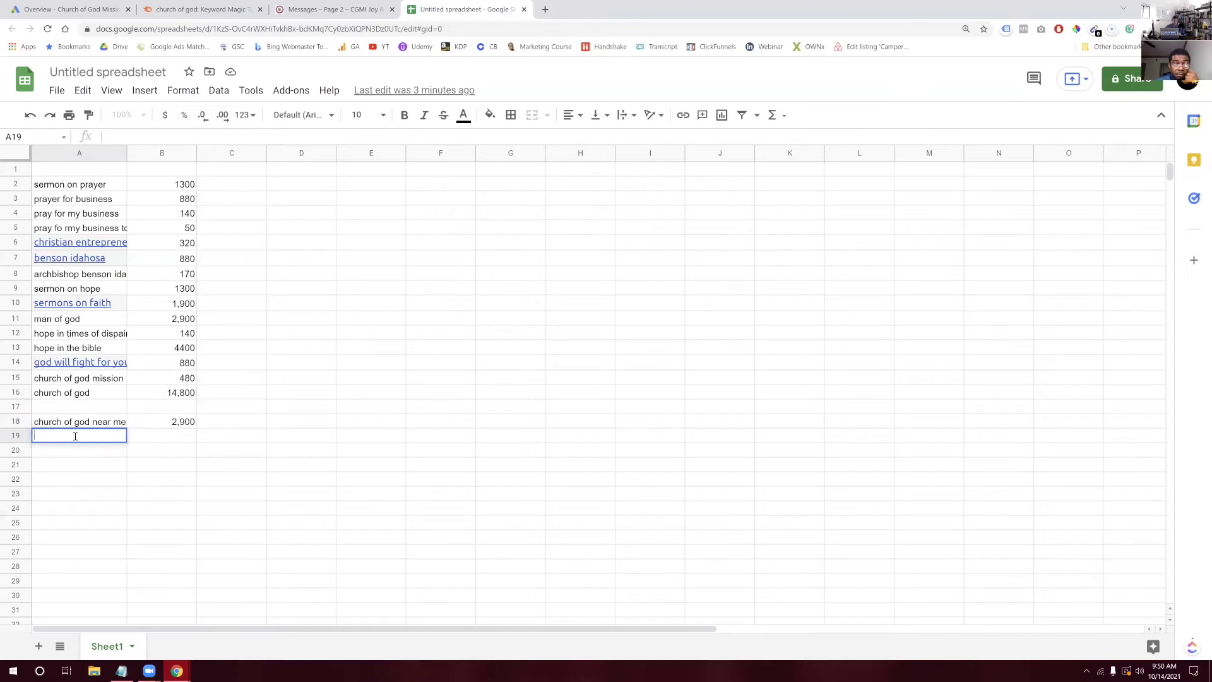
pyautogui.click(200, 9)
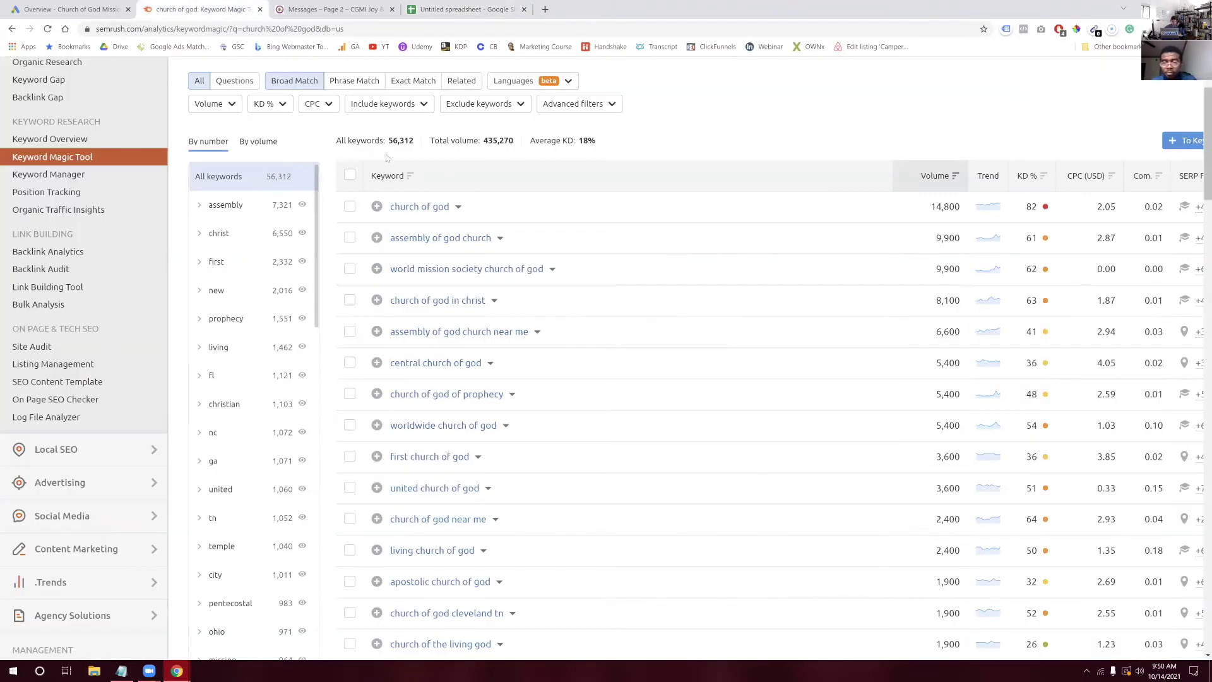
pyautogui.scroll(3, 387, 158)
pyautogui.moveTo(211, 113)
pyautogui.mouseDown()
pyautogui.moveTo(234, 97)
pyautogui.moveTo(214, 101)
pyautogui.mouseUp()
pyautogui.press('BackSpace')
pyautogui.write('near me')
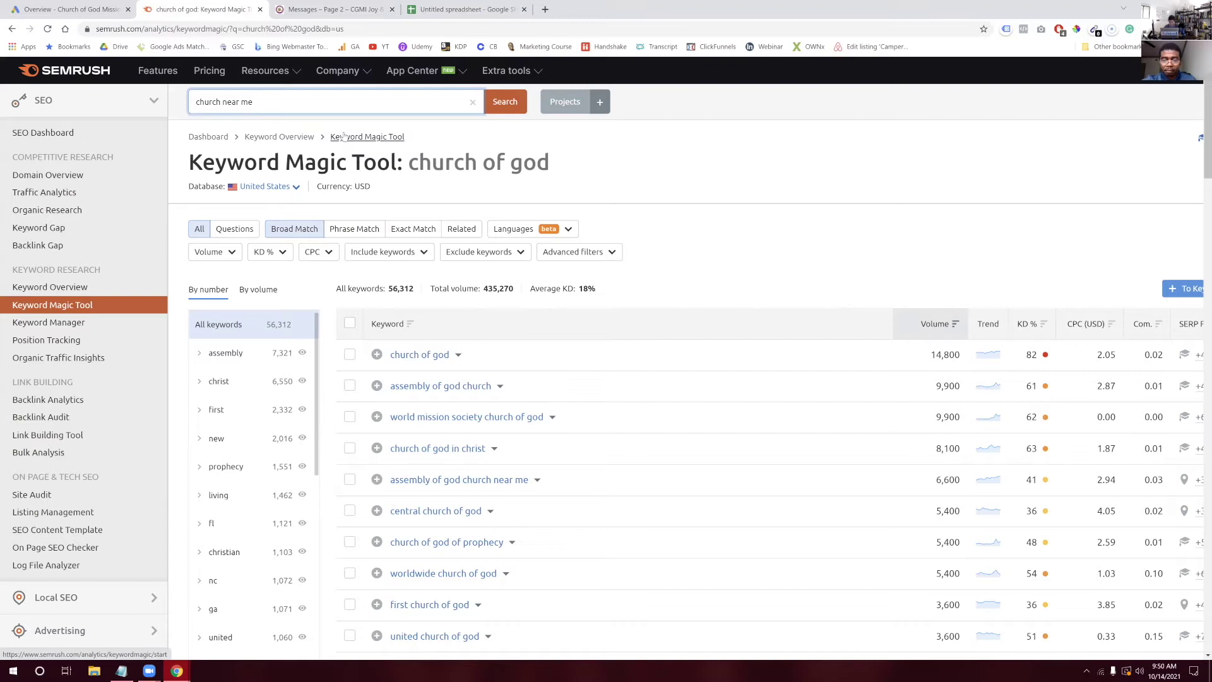
pyautogui.press('Return')
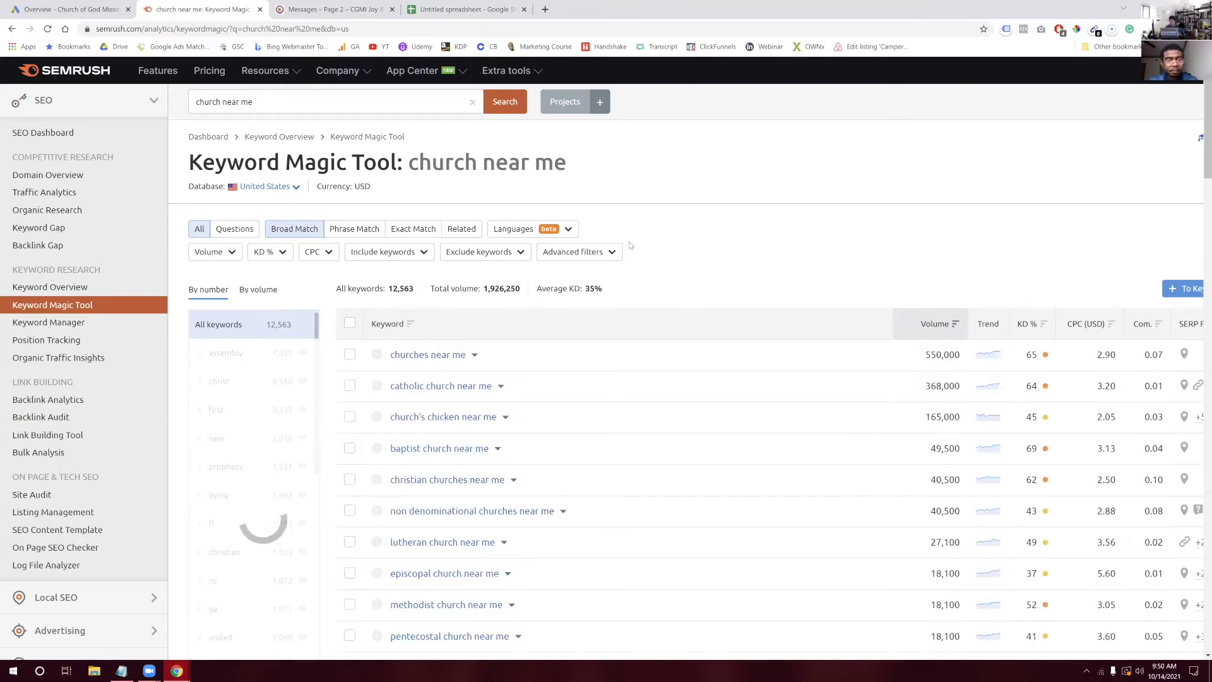
# Review the "church near me" results, switch back to the spreadsheet, and enter "curches near me" in cell A19
pyautogui.scroll(-2, 832, 325)
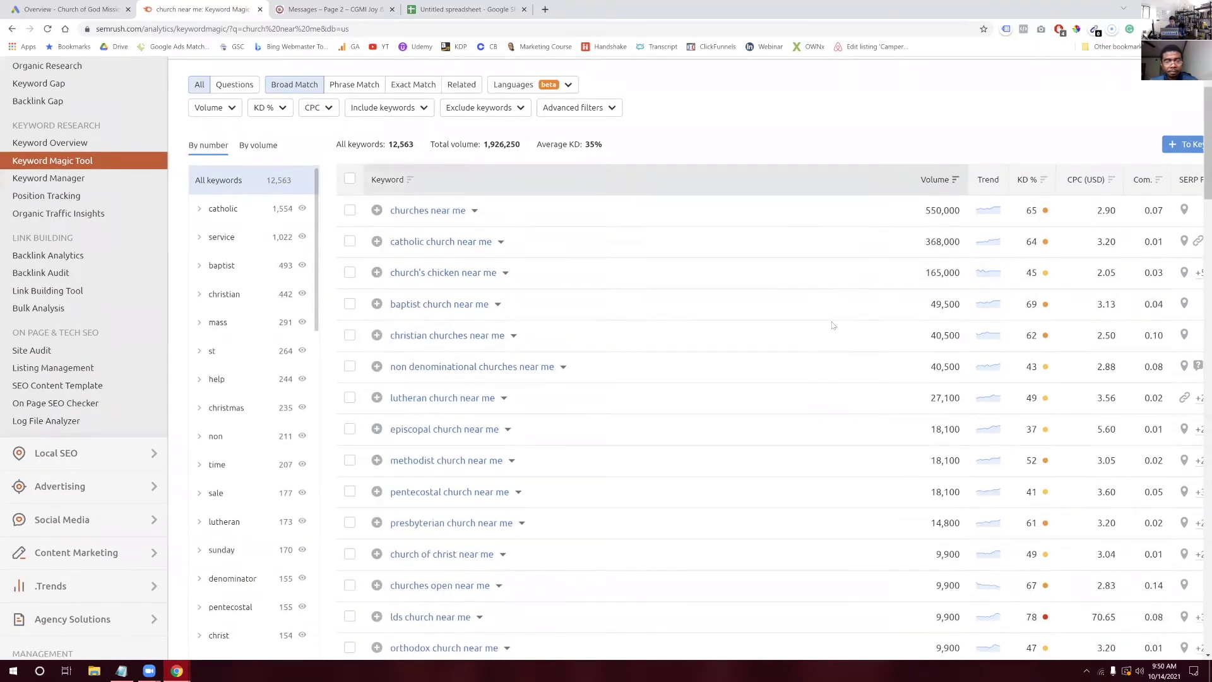
pyautogui.hscroll(3, 831, 325)
pyautogui.scroll(-1, 832, 325)
pyautogui.hscroll(1, 832, 325)
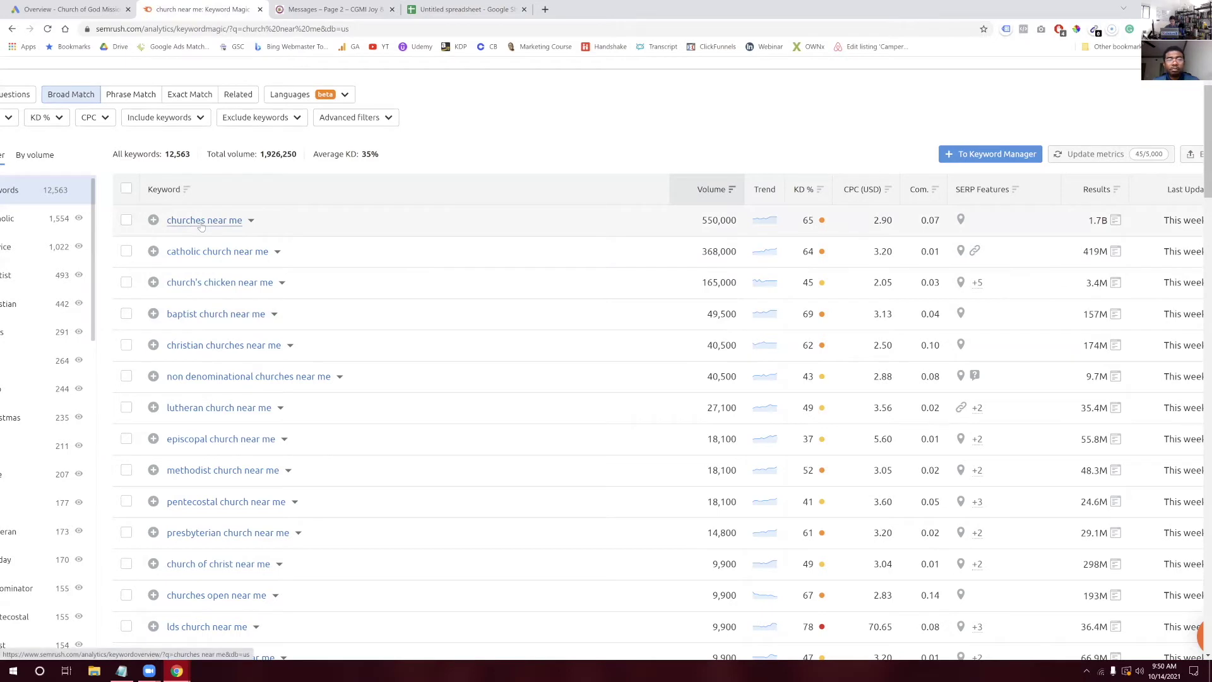
pyautogui.click(115, 10)
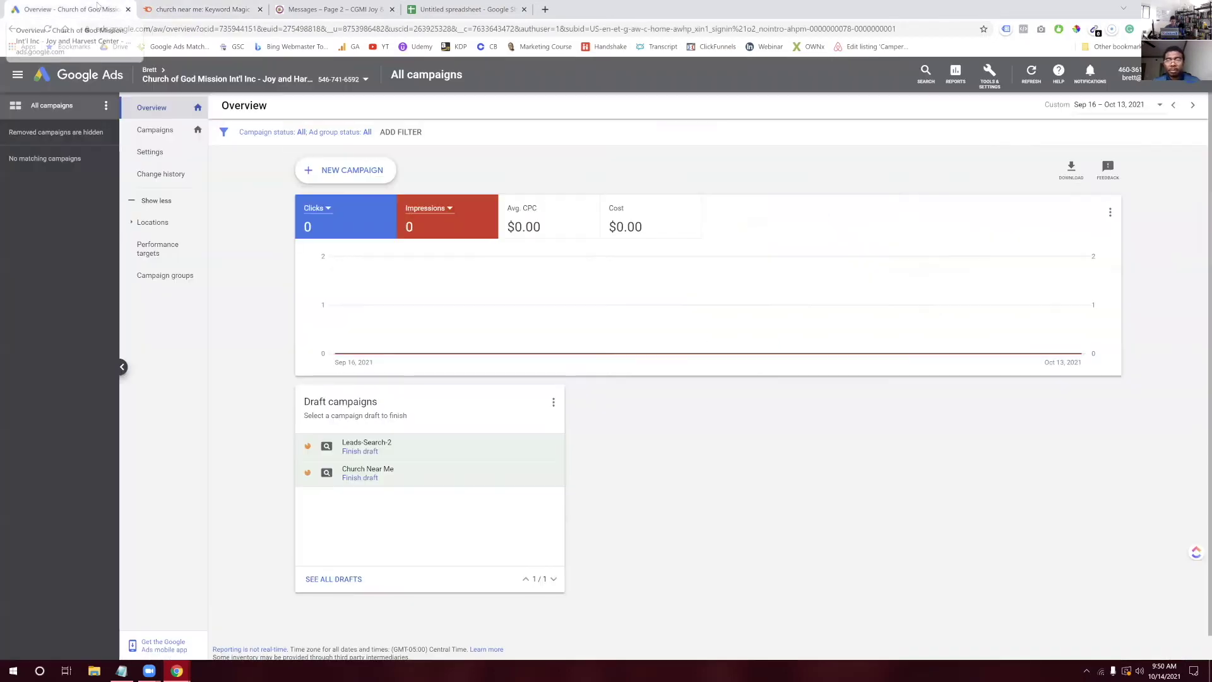
pyautogui.click(434, 8)
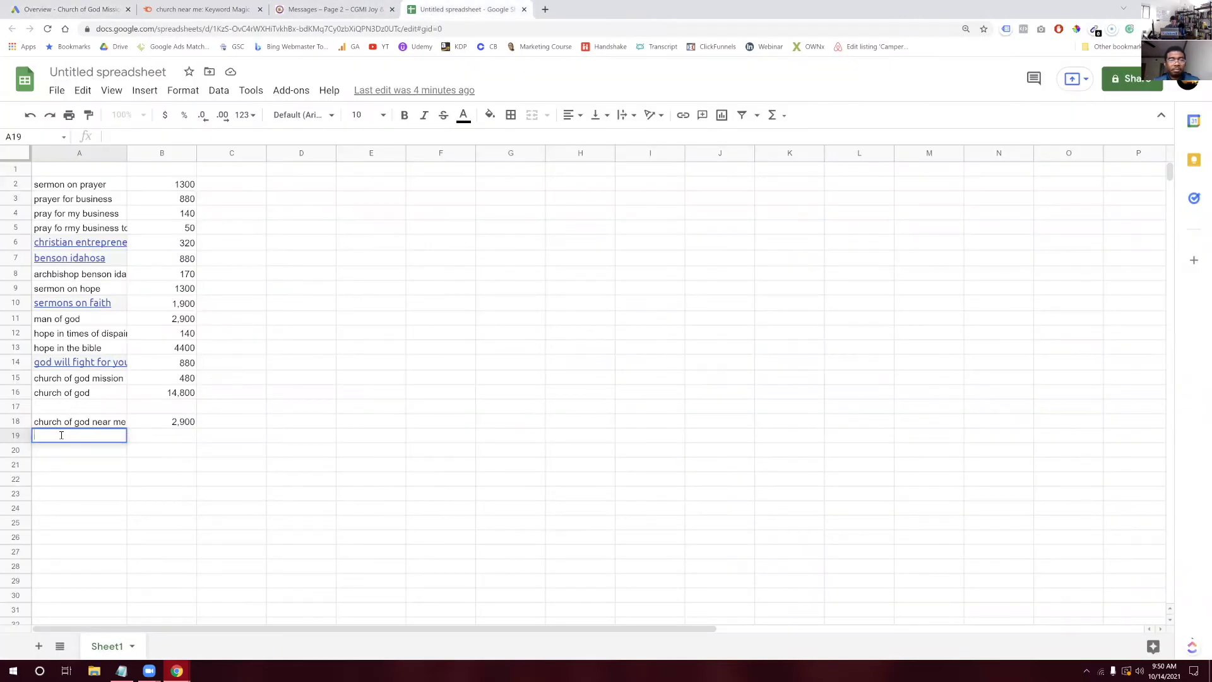
pyautogui.write('curches near me')
pyautogui.press('Tab')
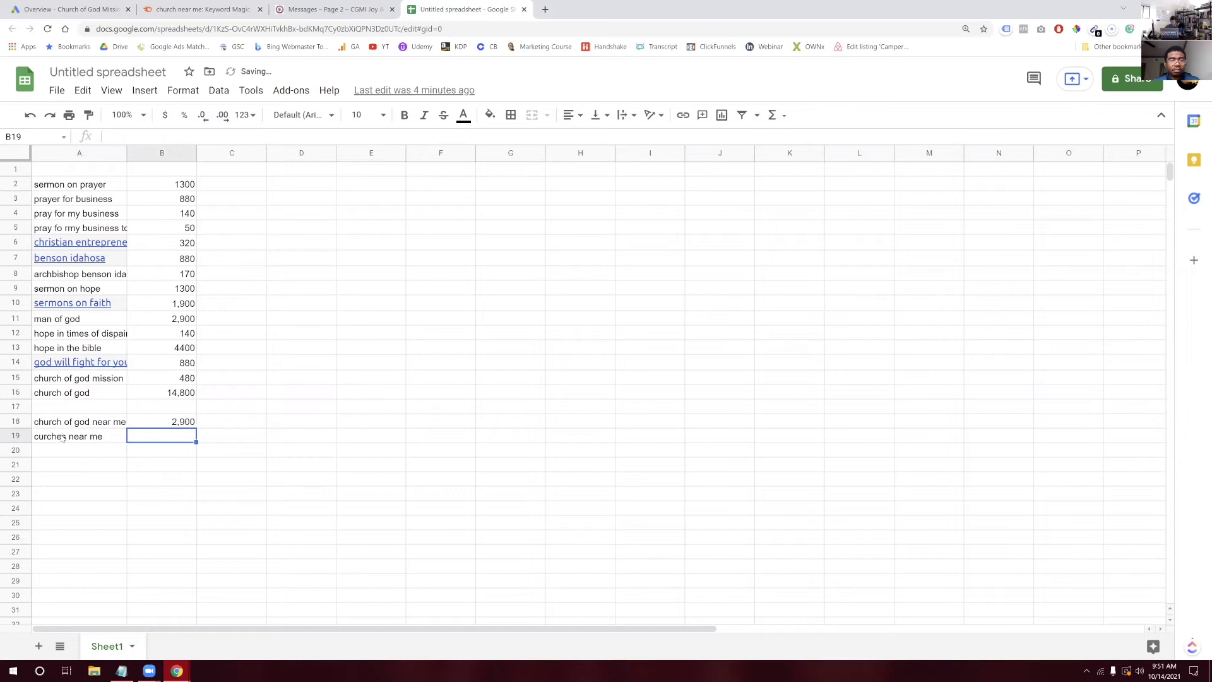
pyautogui.press('Down')
pyautogui.press('Left')
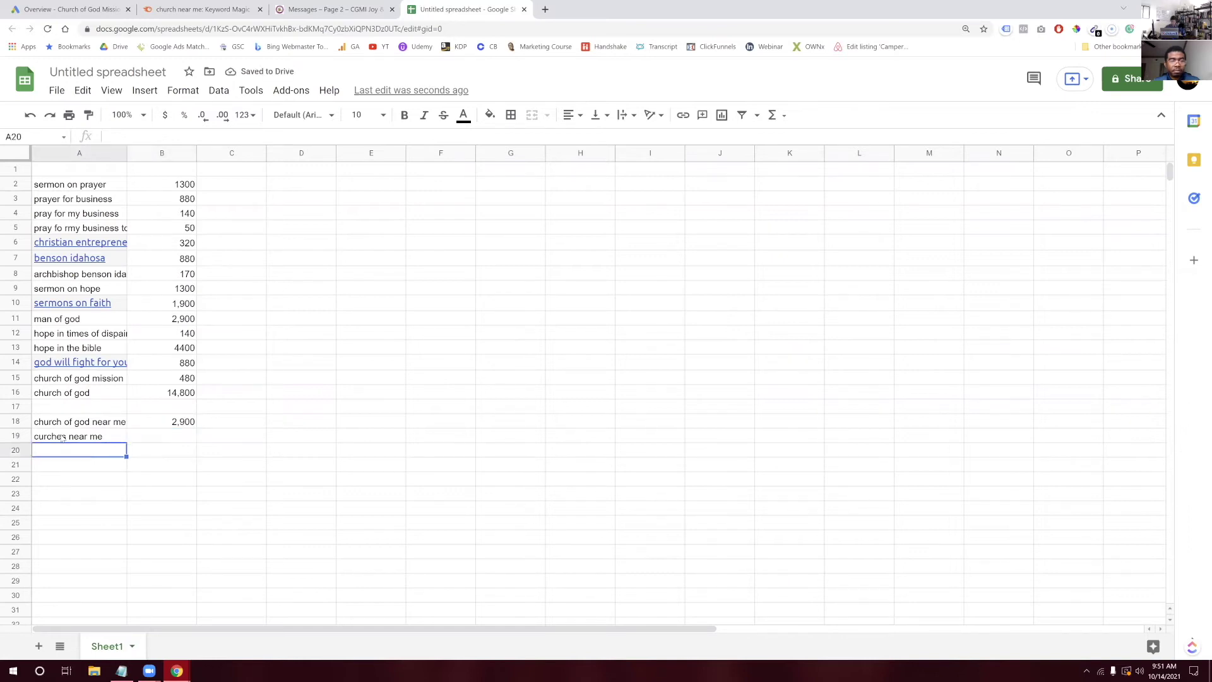
# Detach the spreadsheet into its own window and arrange it side by side with the Semrush window
pyautogui.click(162, 8)
pyautogui.click(480, 8)
pyautogui.moveTo(460, 9); pyautogui.dragTo(1, 315)
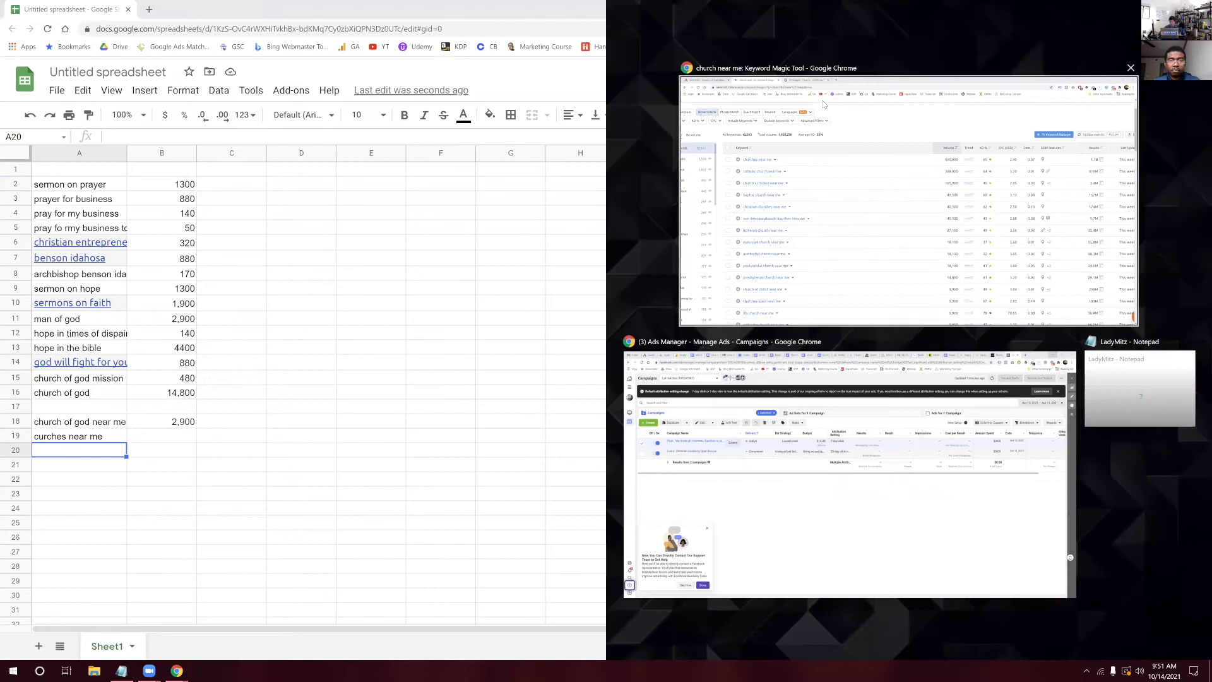
pyautogui.click(823, 104)
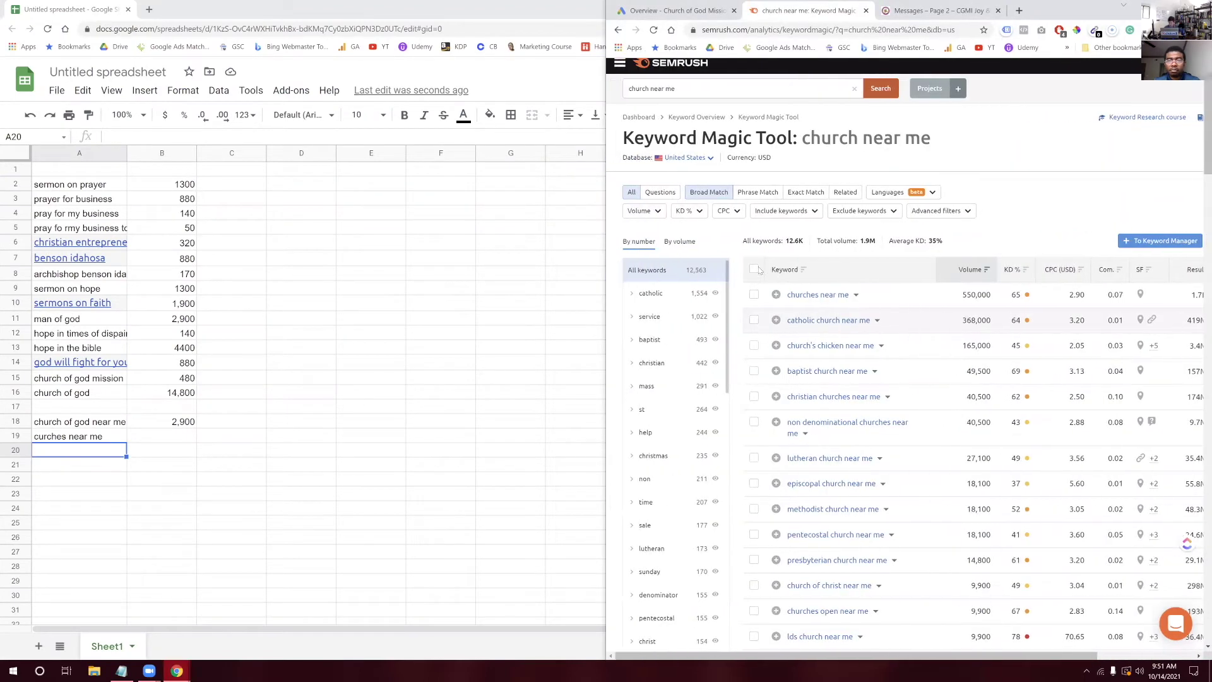
pyautogui.click(108, 449)
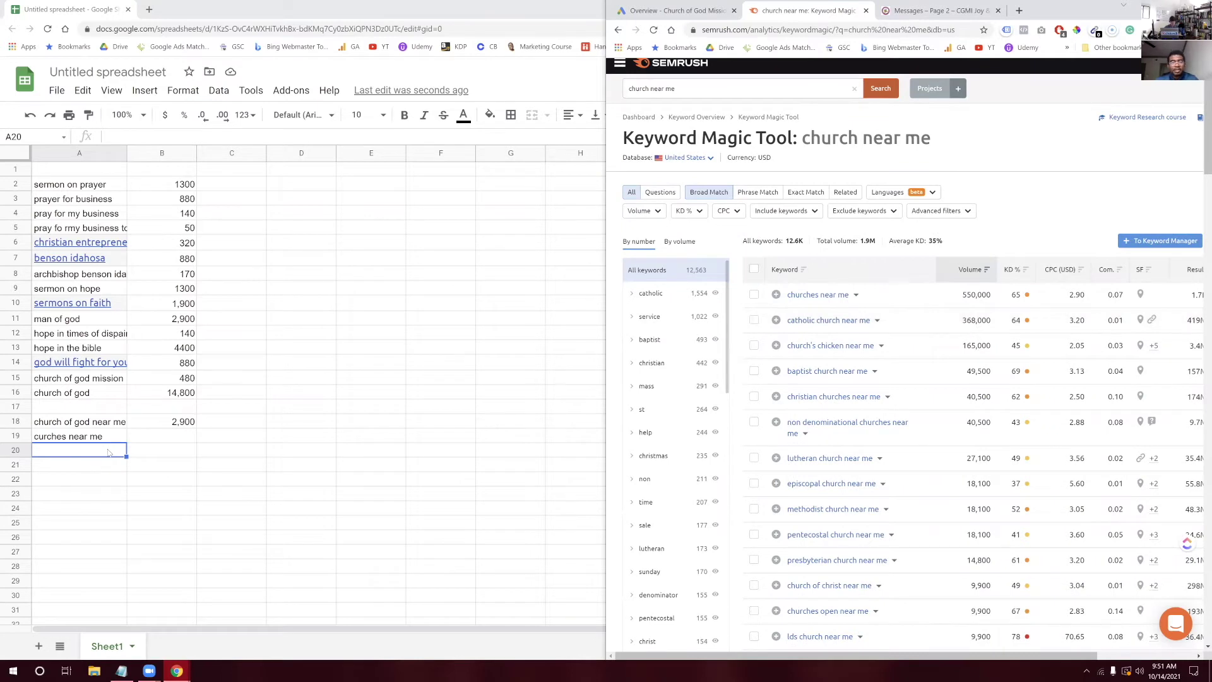
pyautogui.press('super+Up')
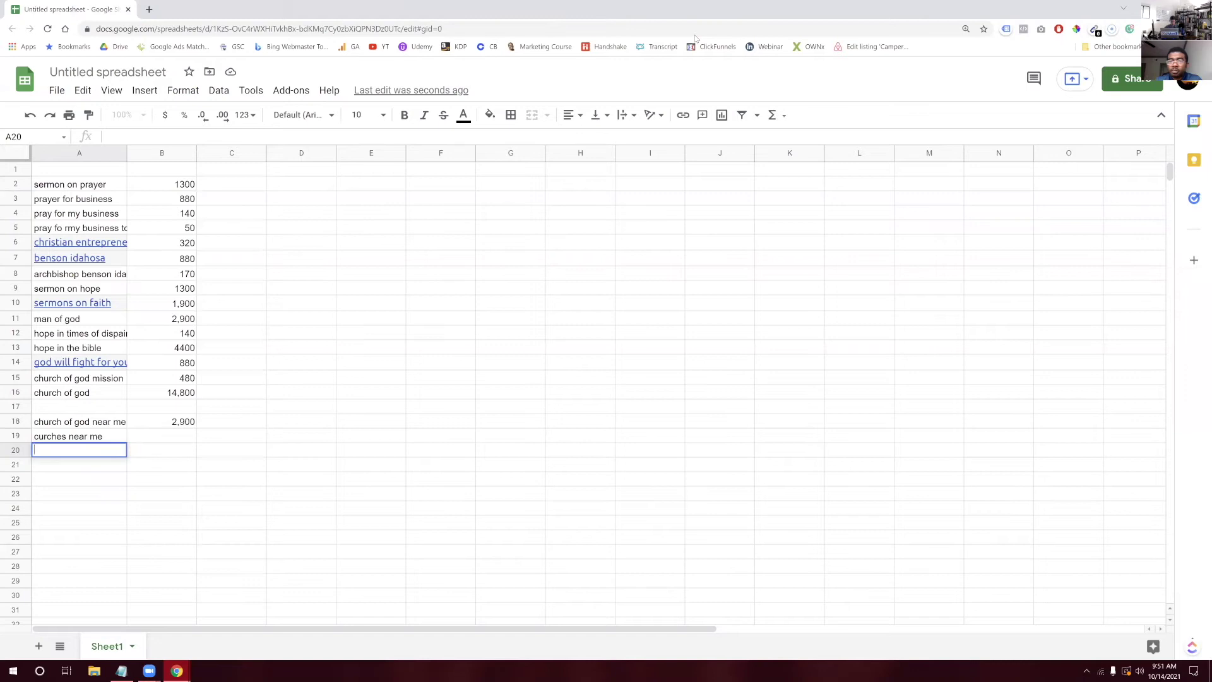
pyautogui.press('super+Left')
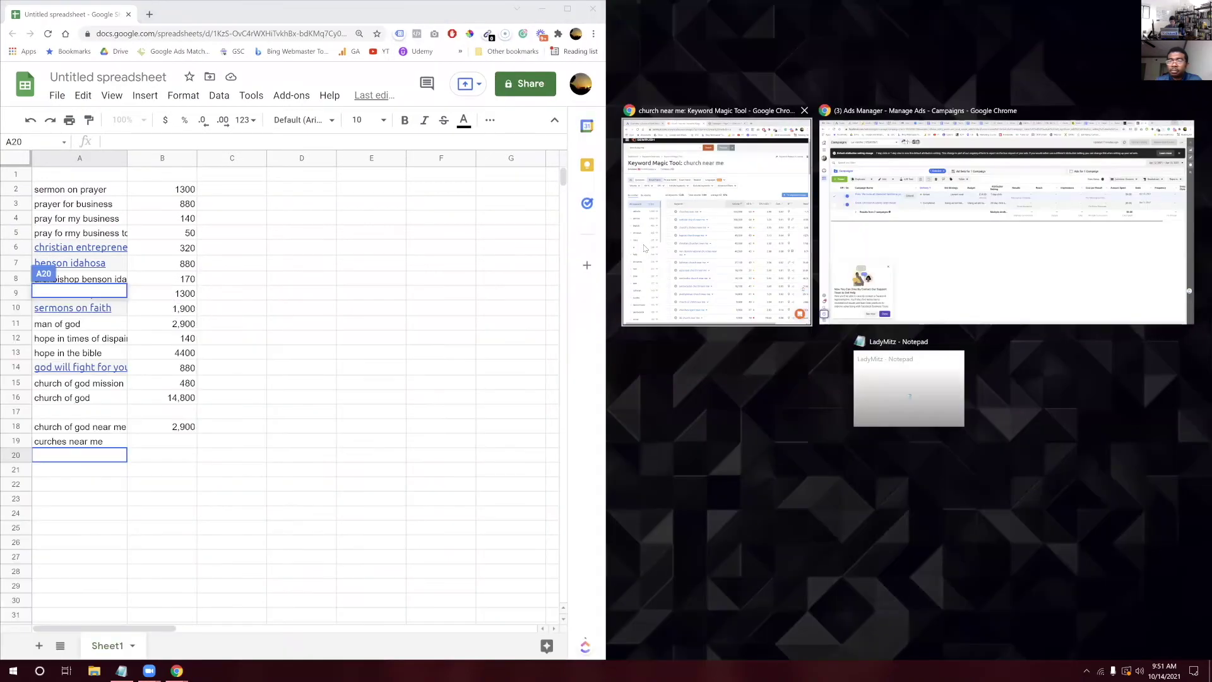
pyautogui.click(642, 247)
# Enter the keyword "christian churches near me" in cell A20
pyautogui.click(73, 459)
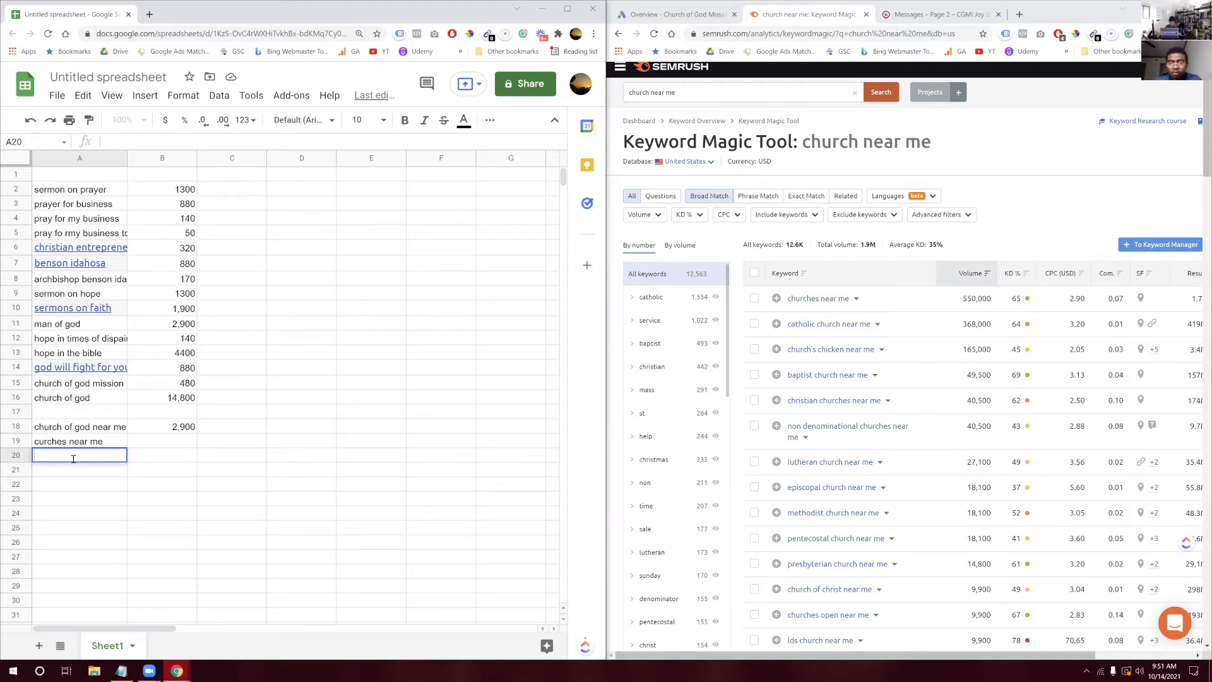
pyautogui.write('christian churches near me')
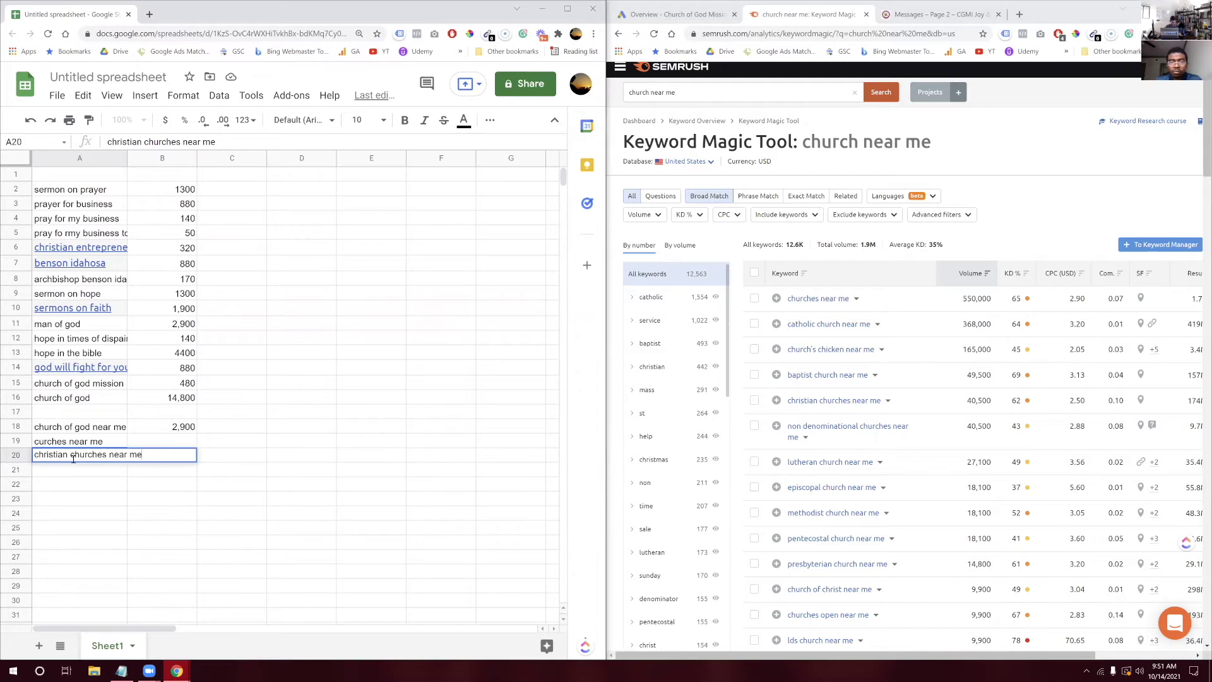
pyautogui.press('Tab')
pyautogui.press('Down')
pyautogui.press('Left')
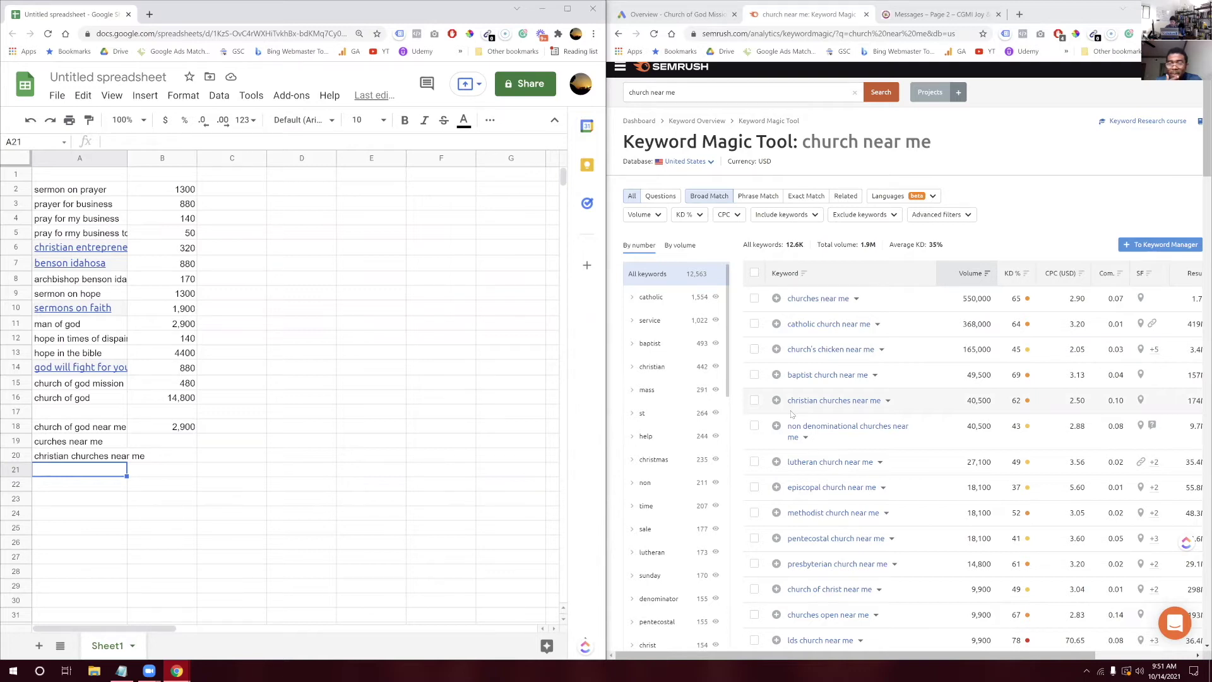
# Check more of the Semrush keyword list and enter "non denominational churches near me" in cell A21
pyautogui.scroll(-2, 351, 540)
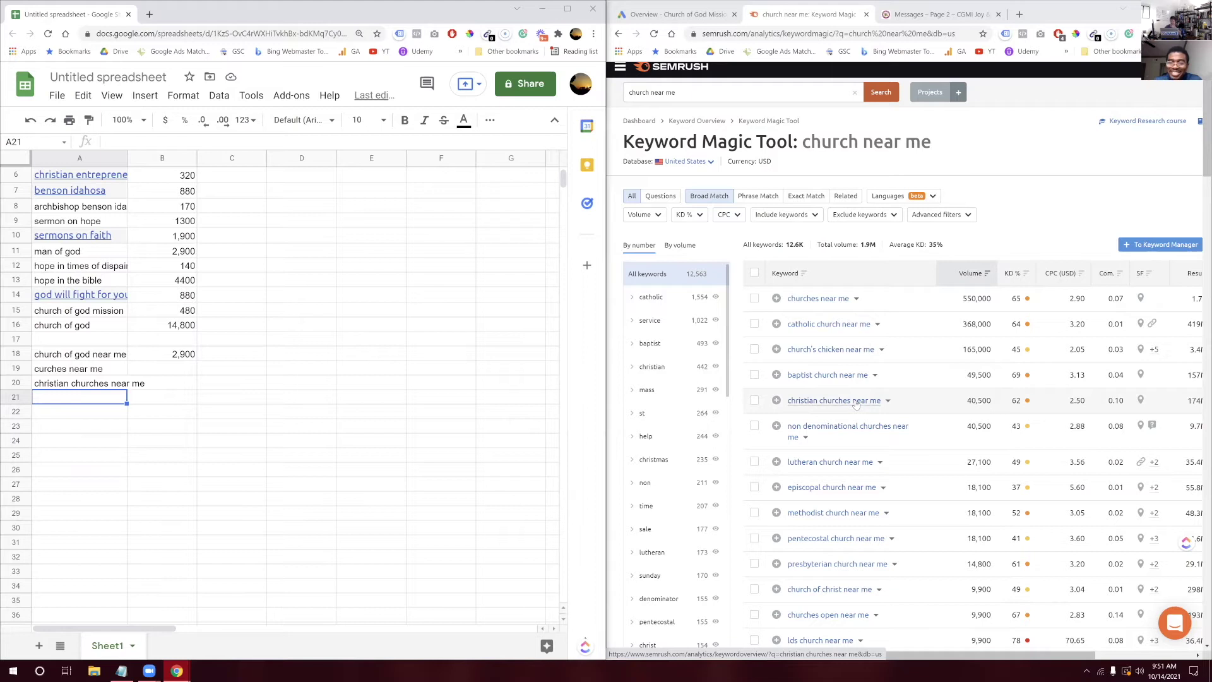
pyautogui.scroll(-2, 856, 404)
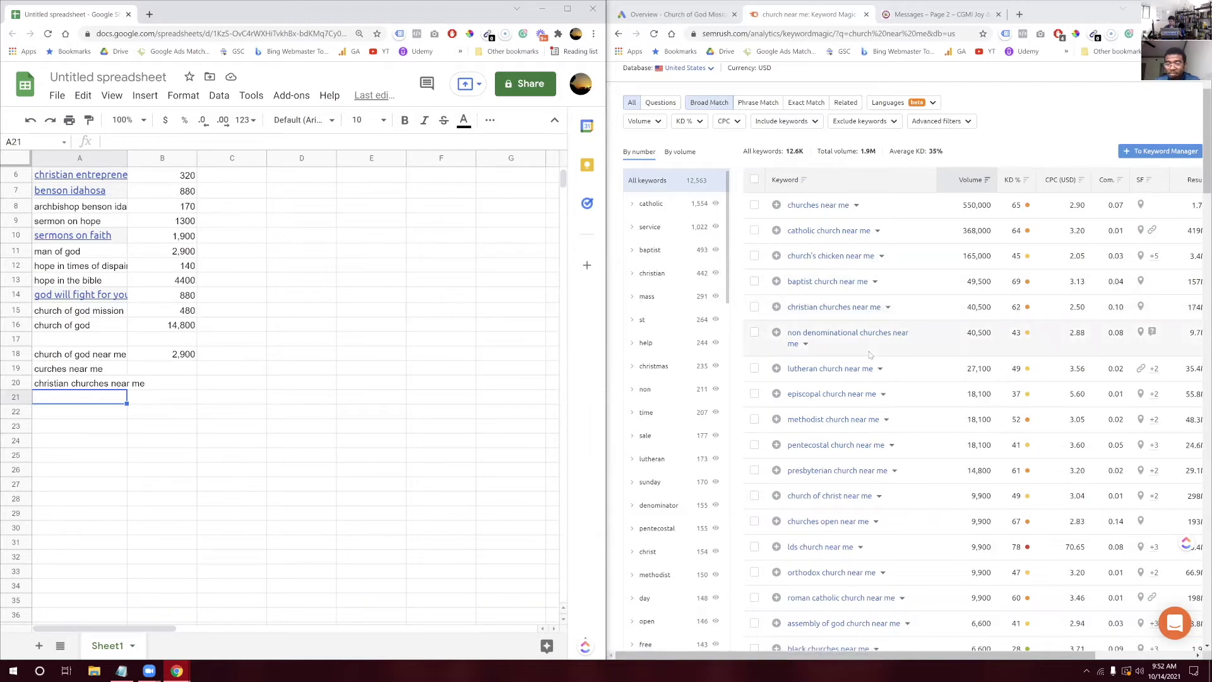
pyautogui.scroll(-1, 870, 355)
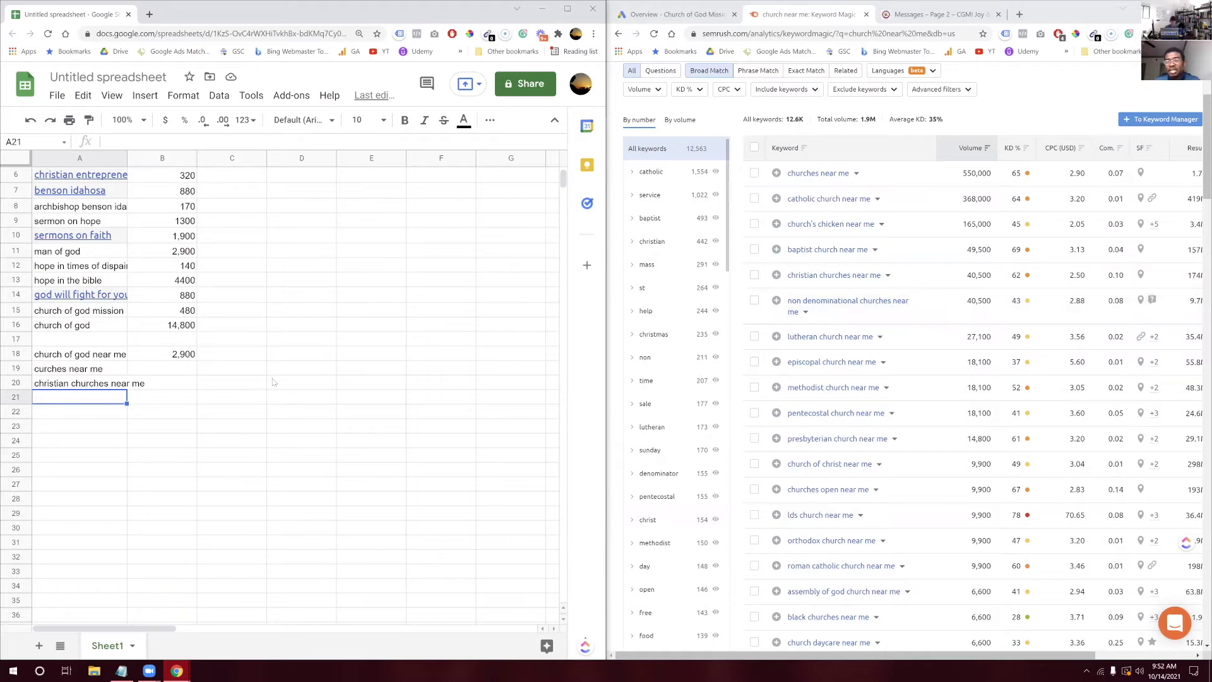
pyautogui.write('non')
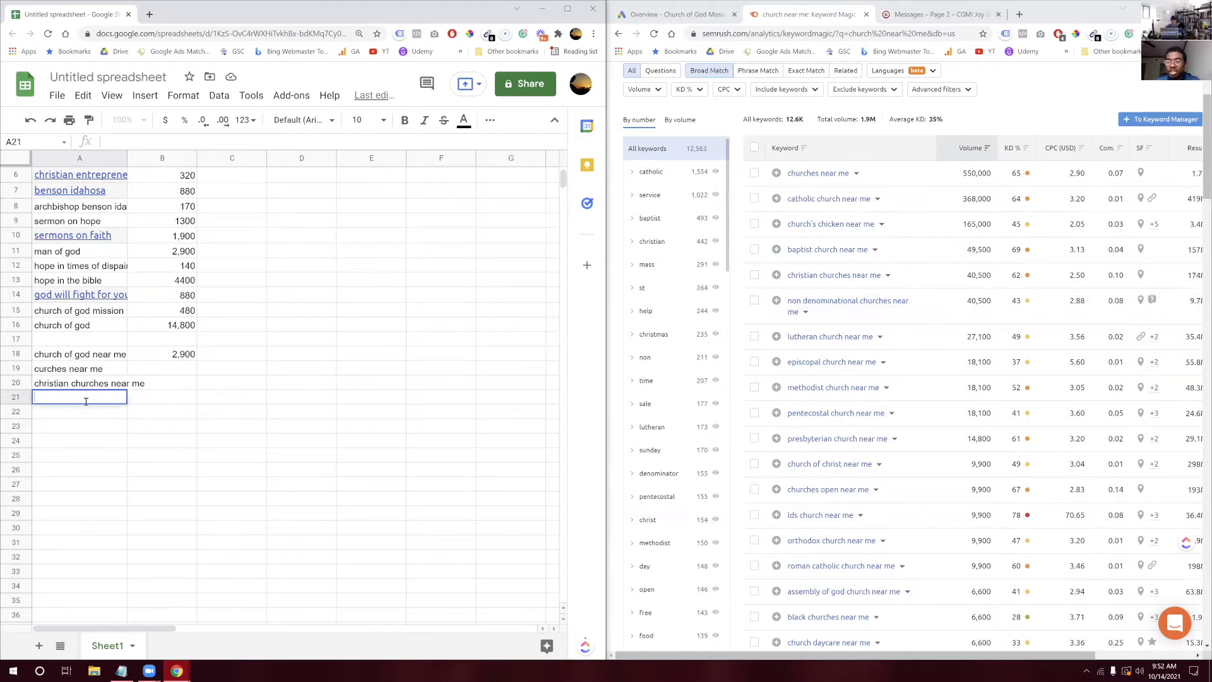
pyautogui.write(' deno')
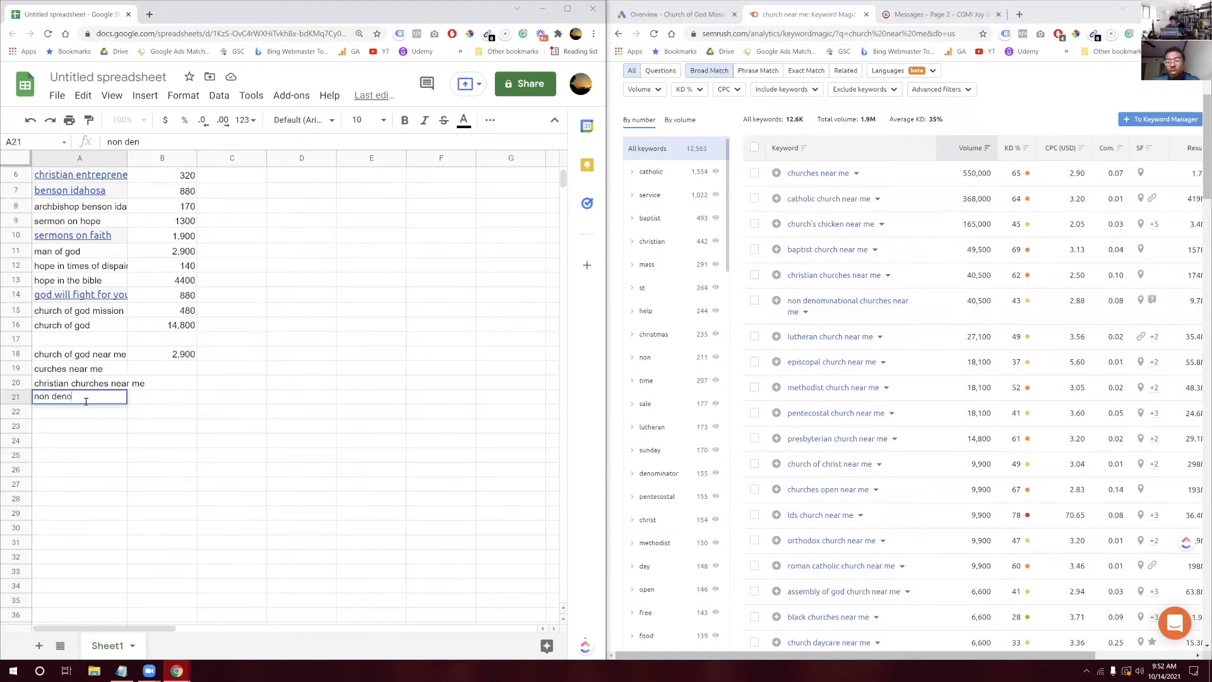
pyautogui.write('minational churche')
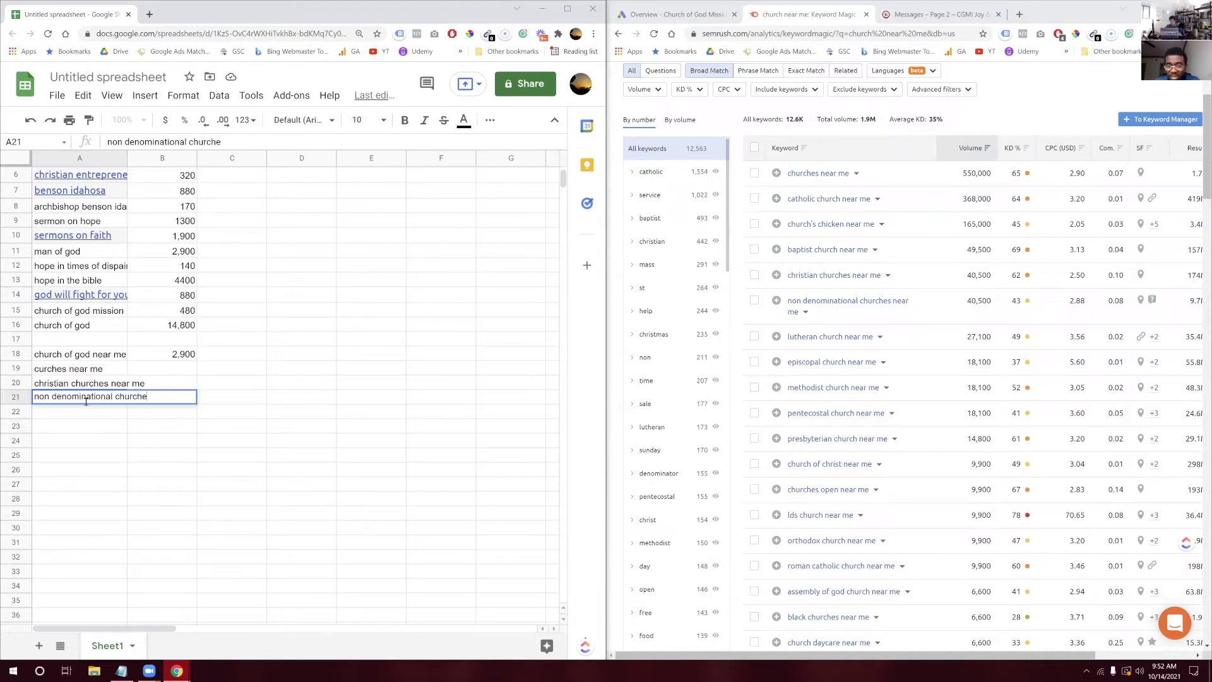
pyautogui.write('s near me')
pyautogui.press('Return')
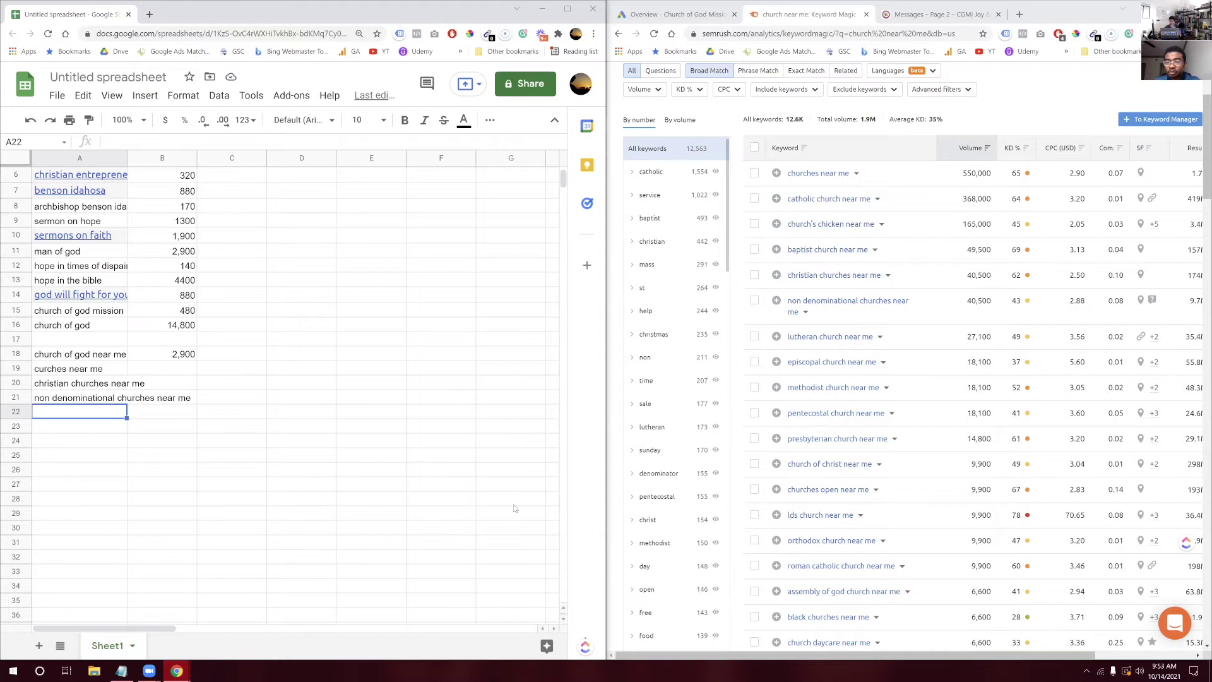
# Look further down the Semrush keyword list and enter "pentecostal church near me" in cell A22
pyautogui.scroll(-2, 796, 447)
pyautogui.scroll(-1, 796, 447)
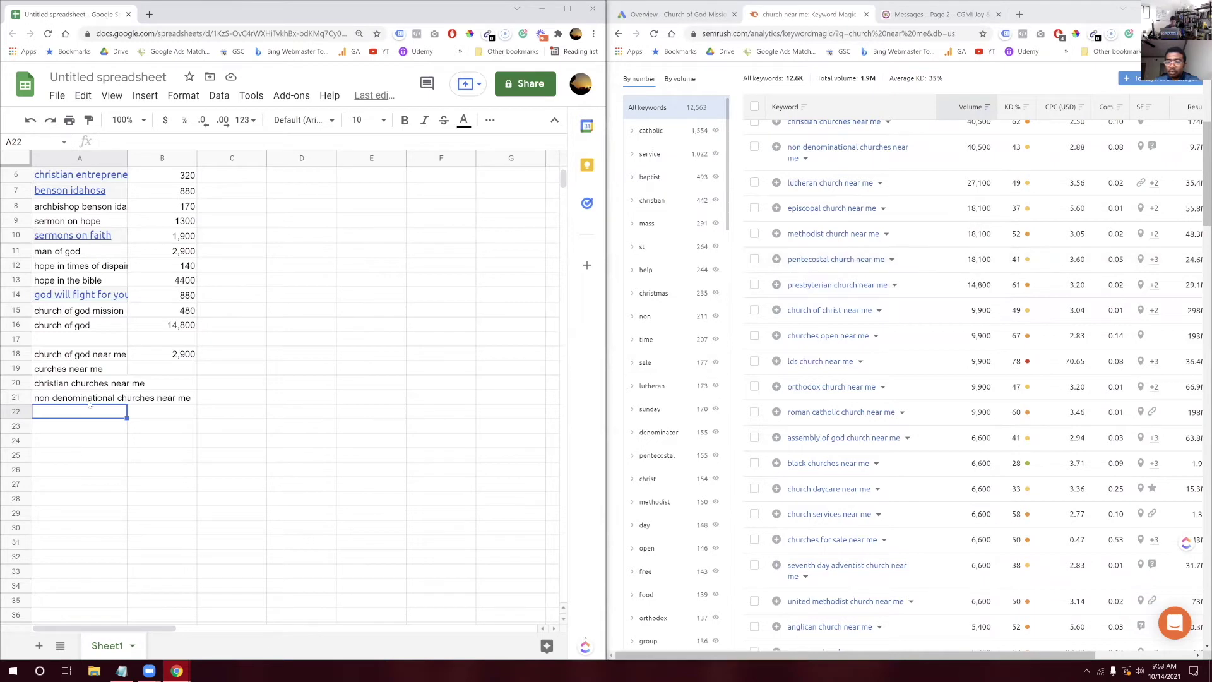
pyautogui.doubleClick(95, 408)
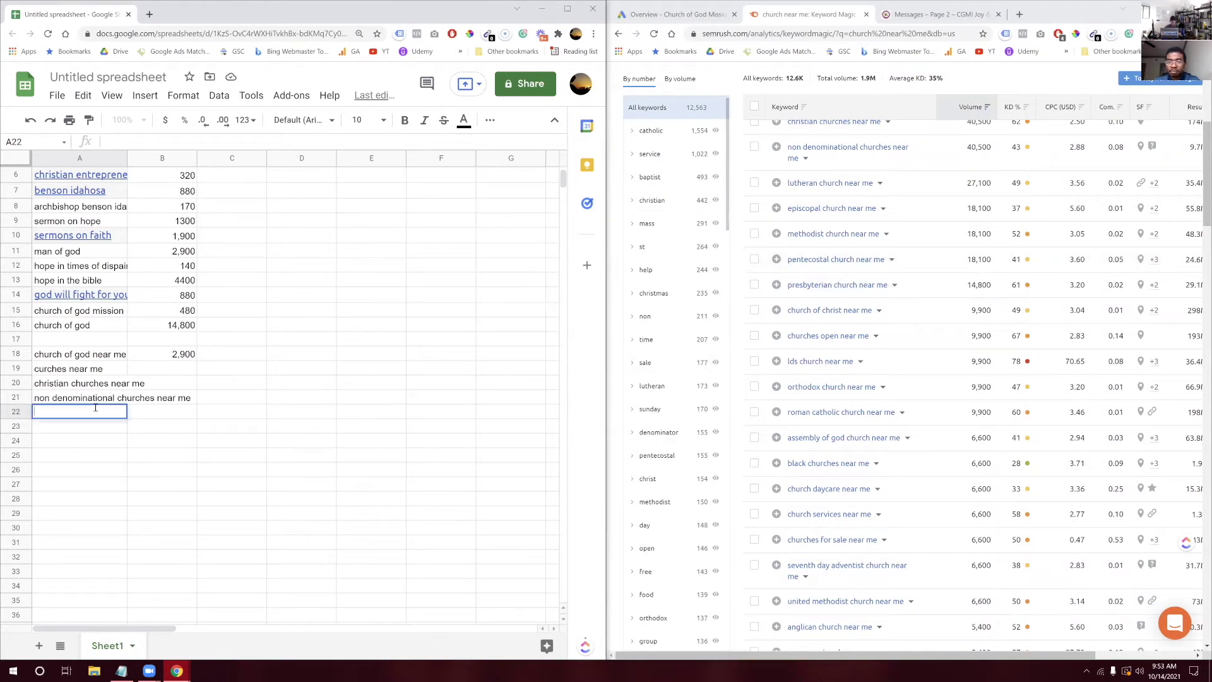
pyautogui.write('pentecostal chu')
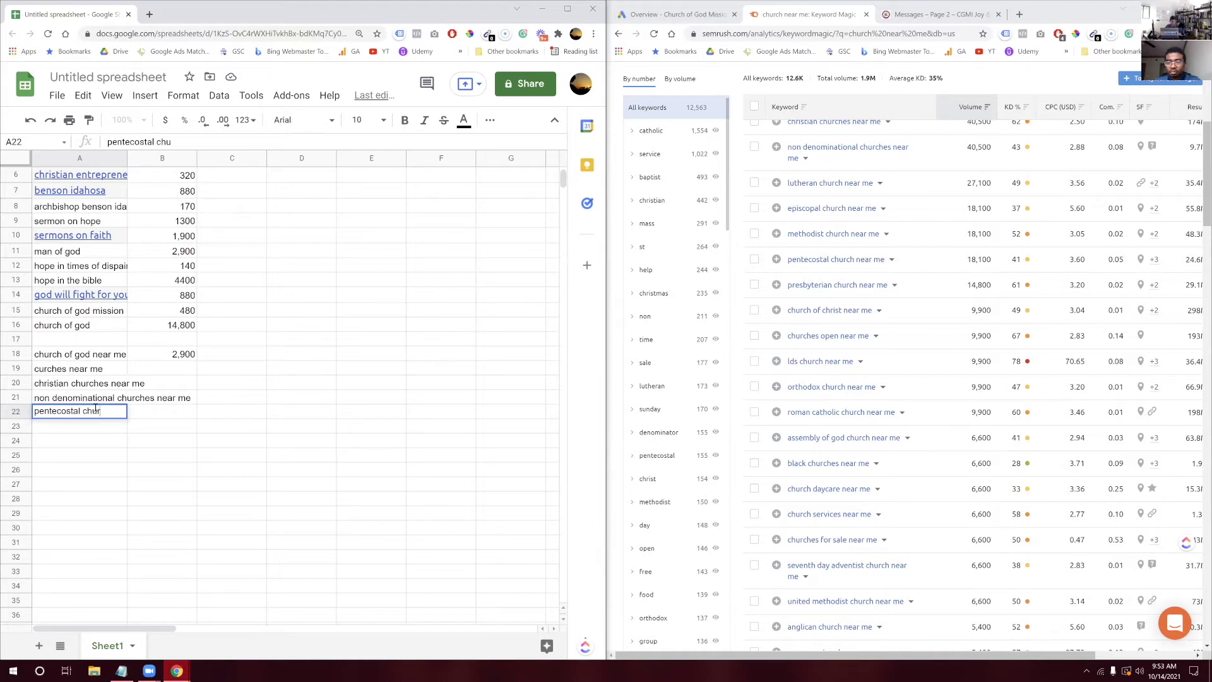
pyautogui.write('rch near me')
pyautogui.press('Return')
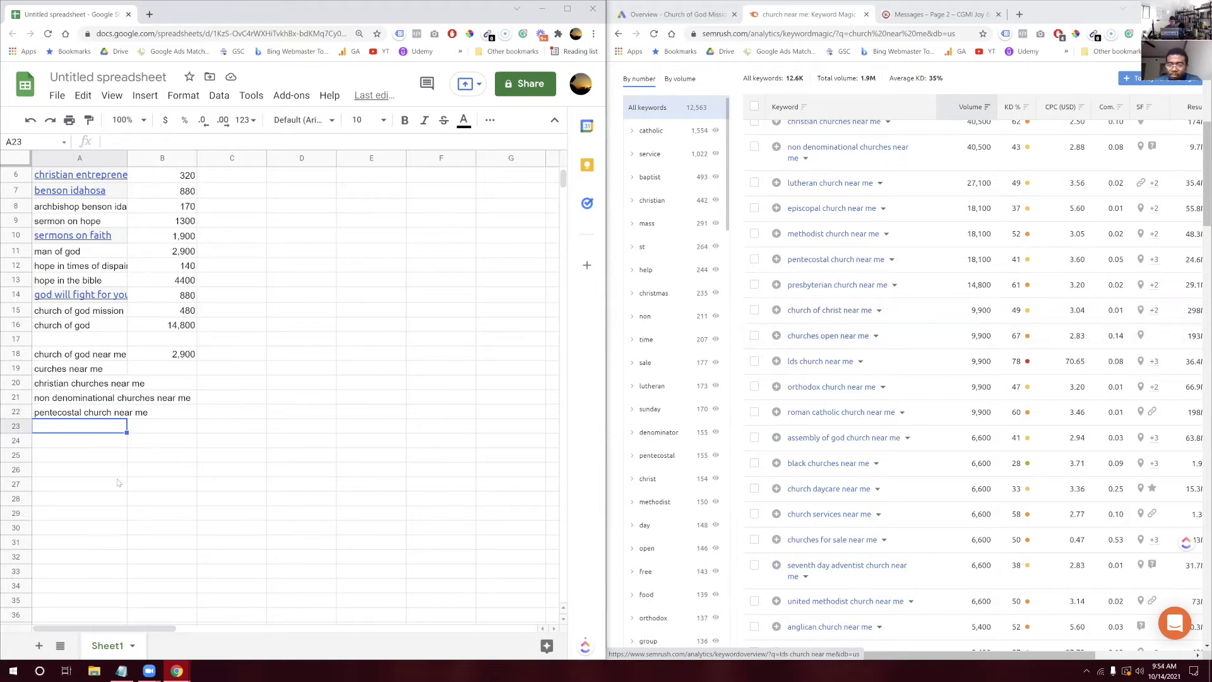
# Enter the keyword "churches open near me" in cell A23 of the spreadsheet
pyautogui.doubleClick(61, 430)
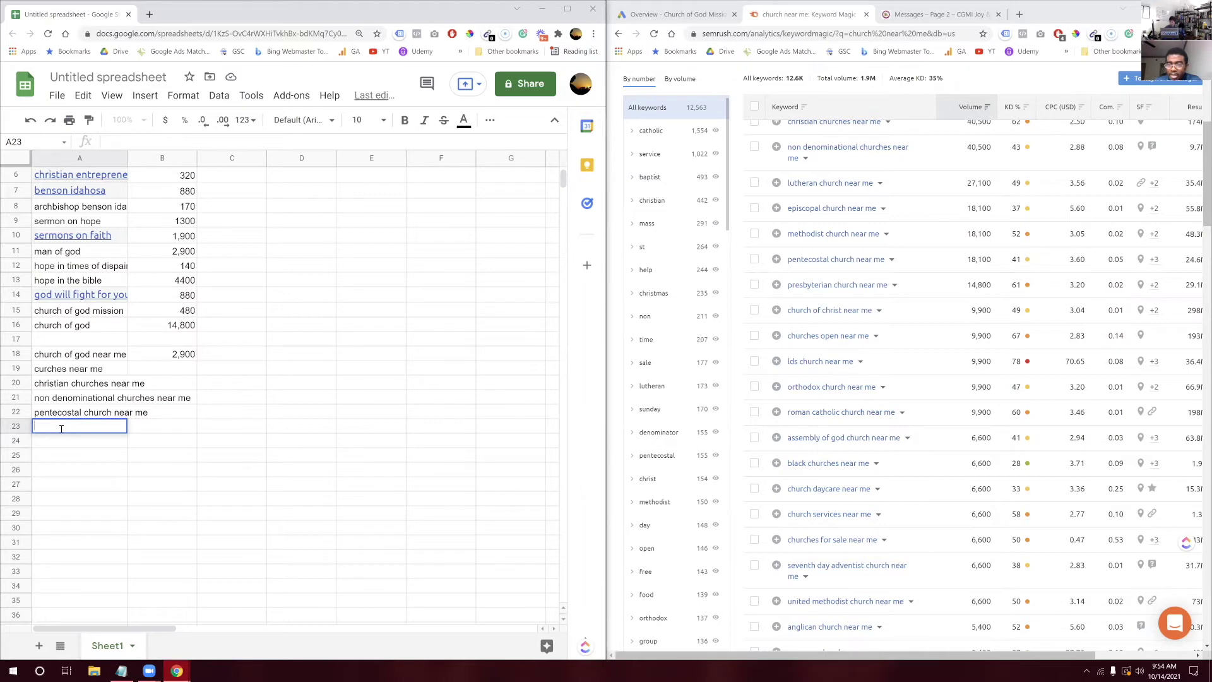
pyautogui.write('hurches open near me')
pyautogui.press('Return')
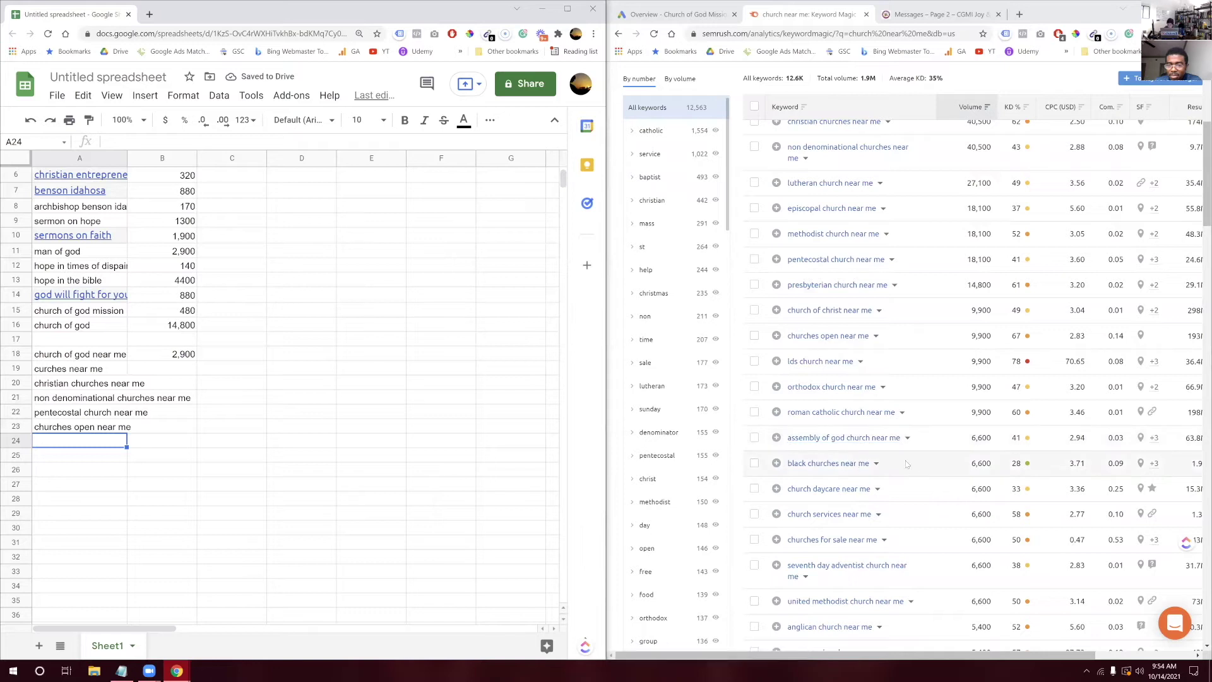
# Check more of the Semrush keywords and enter "black churches near me" in cell A24
pyautogui.scroll(-1, 914, 475)
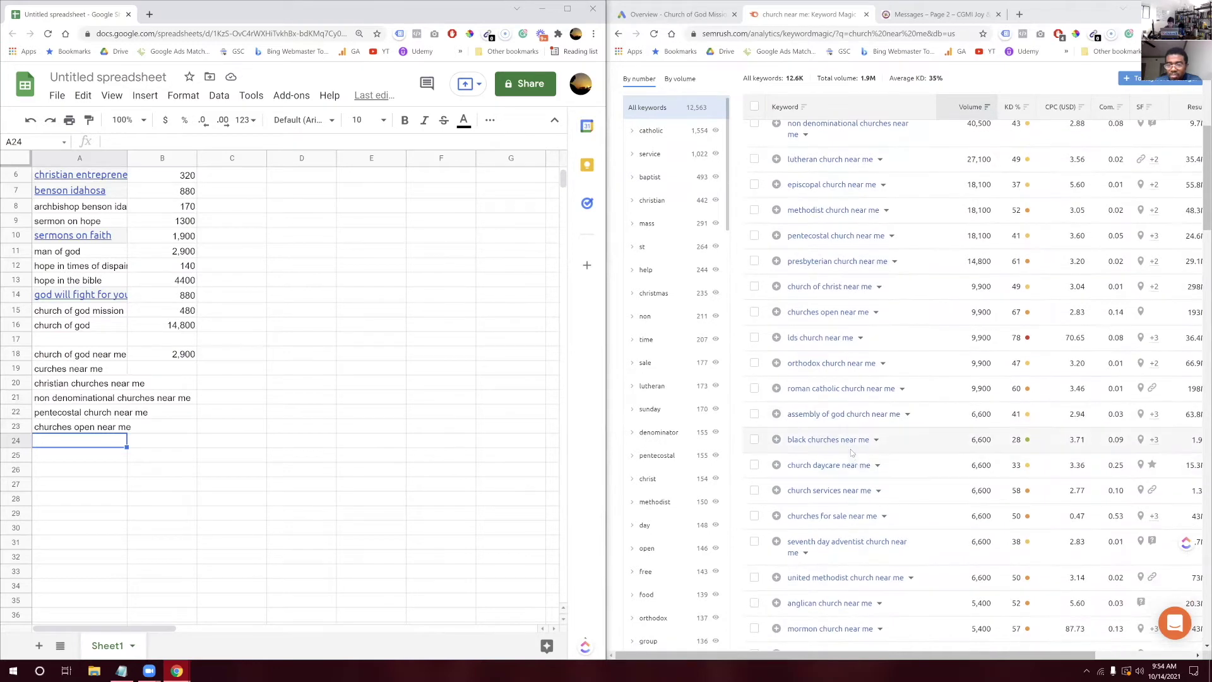
pyautogui.doubleClick(103, 445)
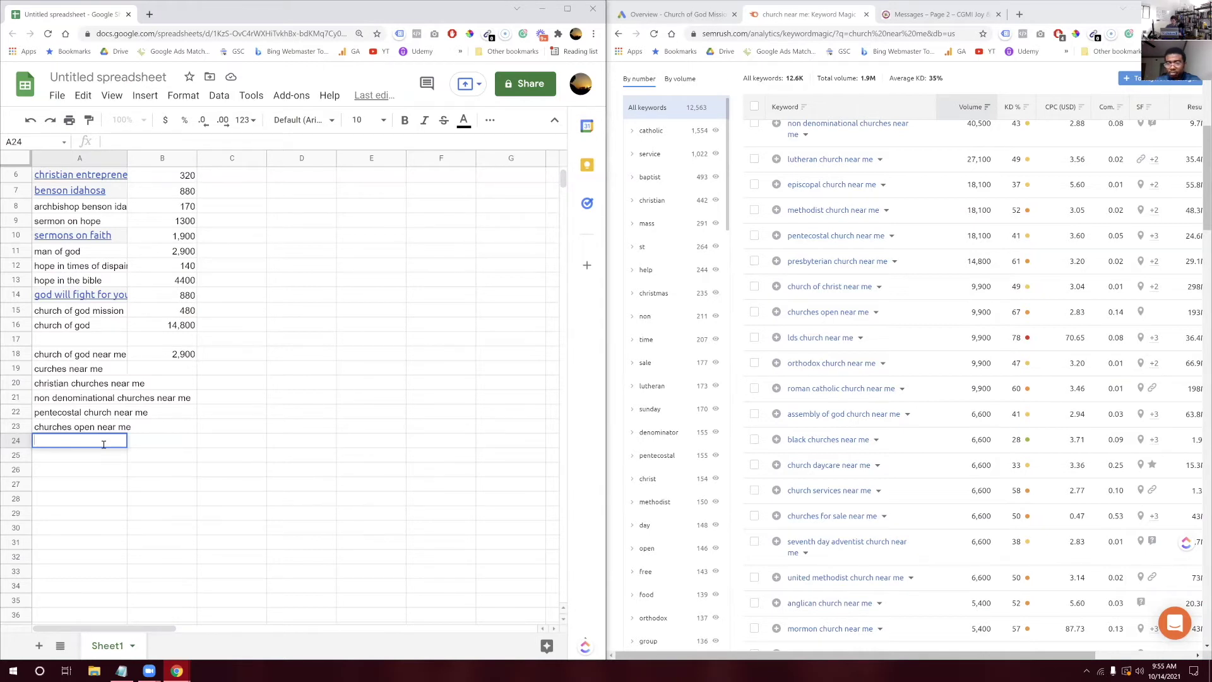
pyautogui.write('black churches near me')
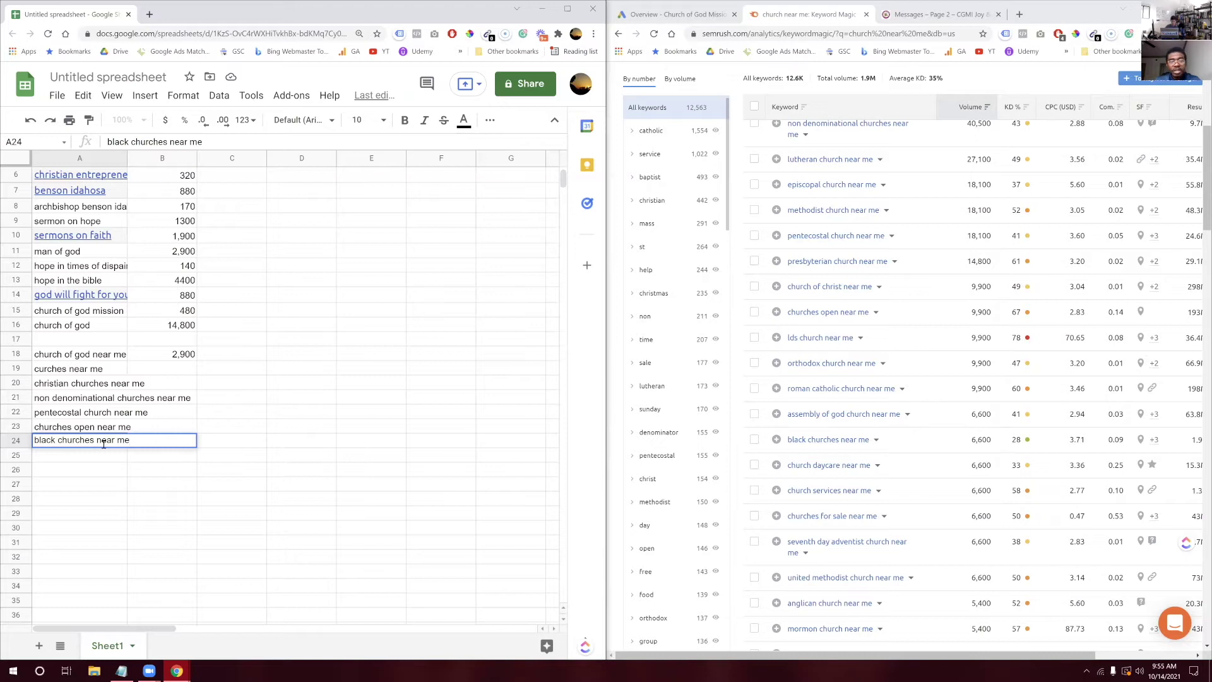
pyautogui.press('Return')
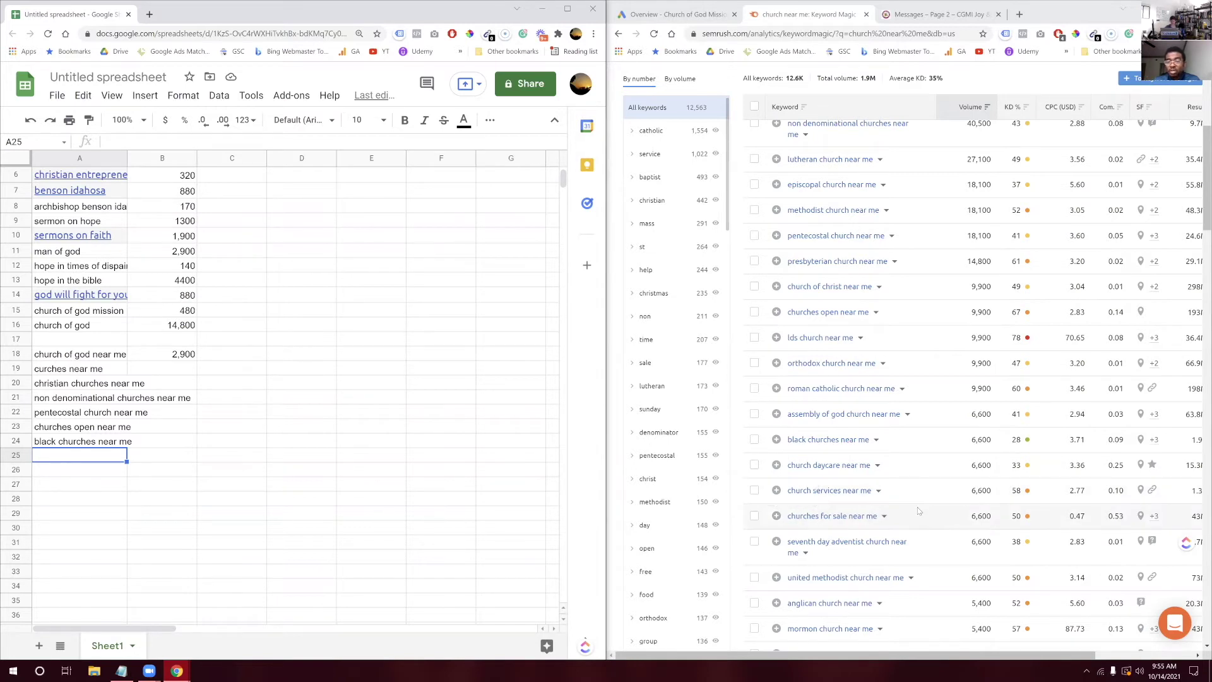
# Look through more Semrush keywords, then switch to Google Ads and open Keyword Planner
pyautogui.scroll(-2, 920, 512)
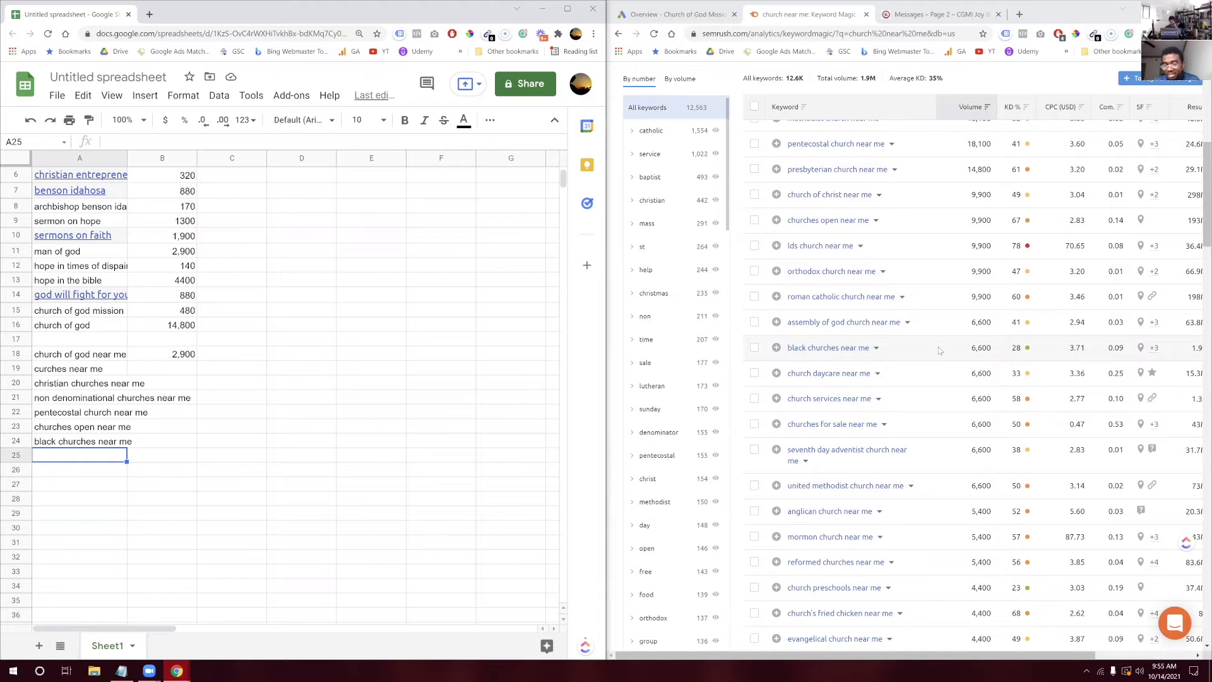
pyautogui.scroll(-1, 830, 252)
pyautogui.hscroll(1, 830, 253)
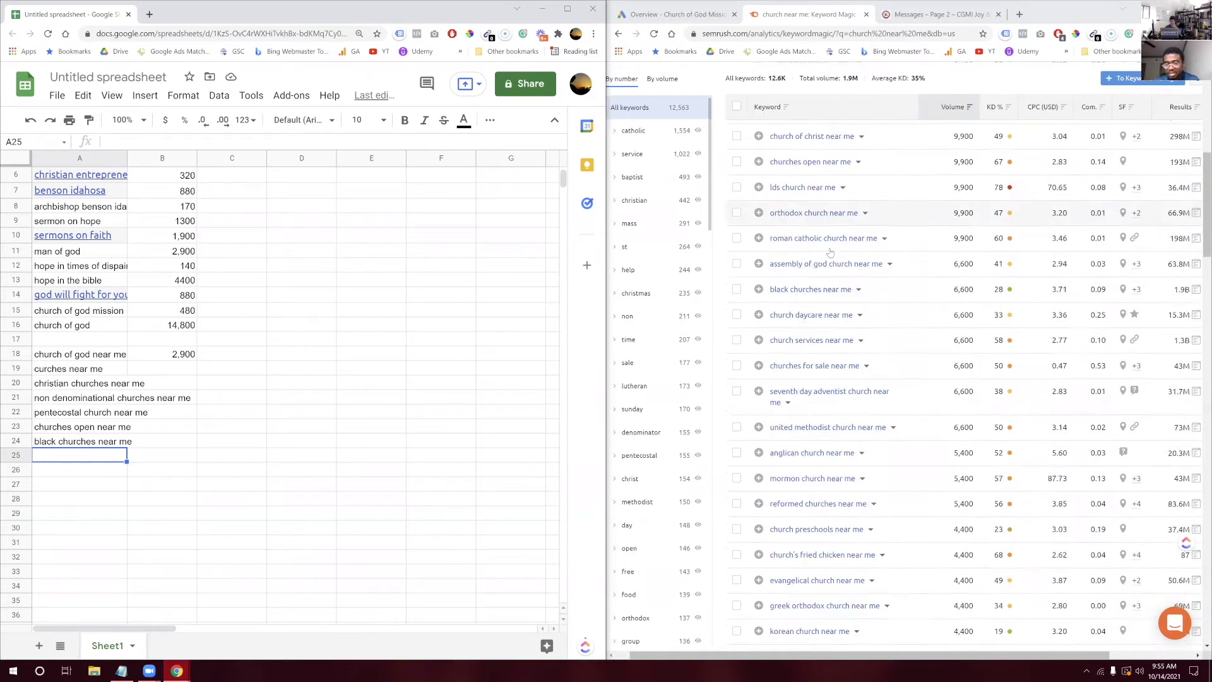
pyautogui.click(676, 14)
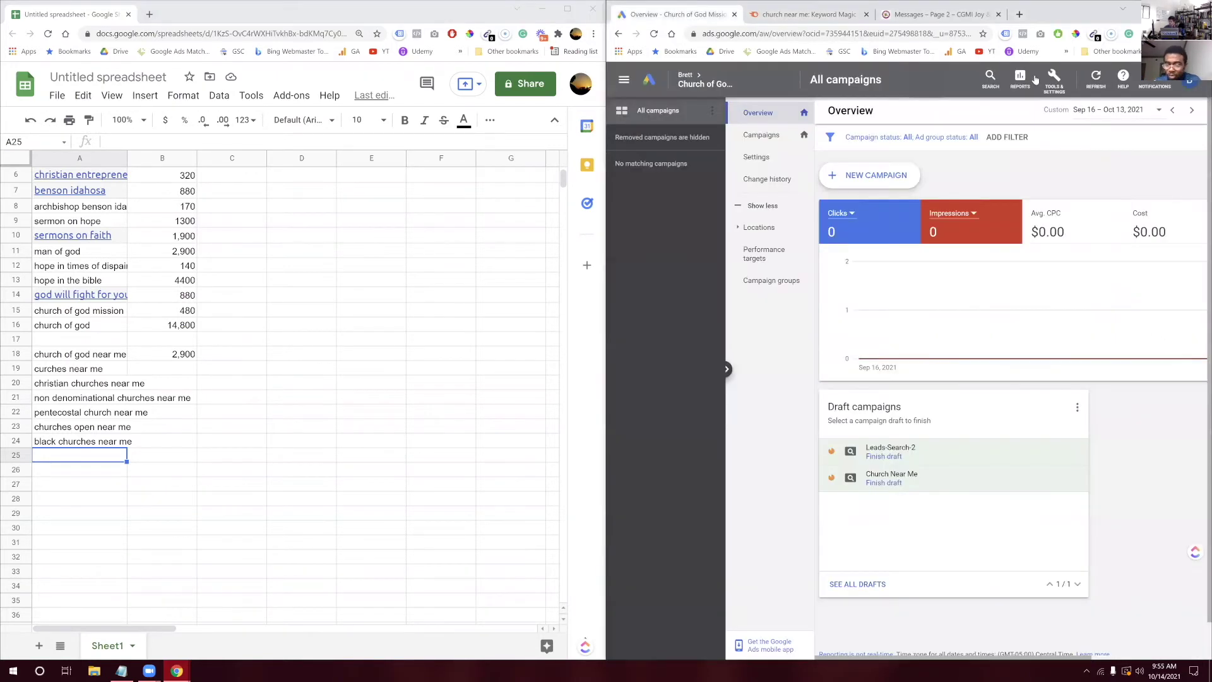
pyautogui.click(1054, 79)
pyautogui.click(1054, 77)
pyautogui.click(1054, 77)
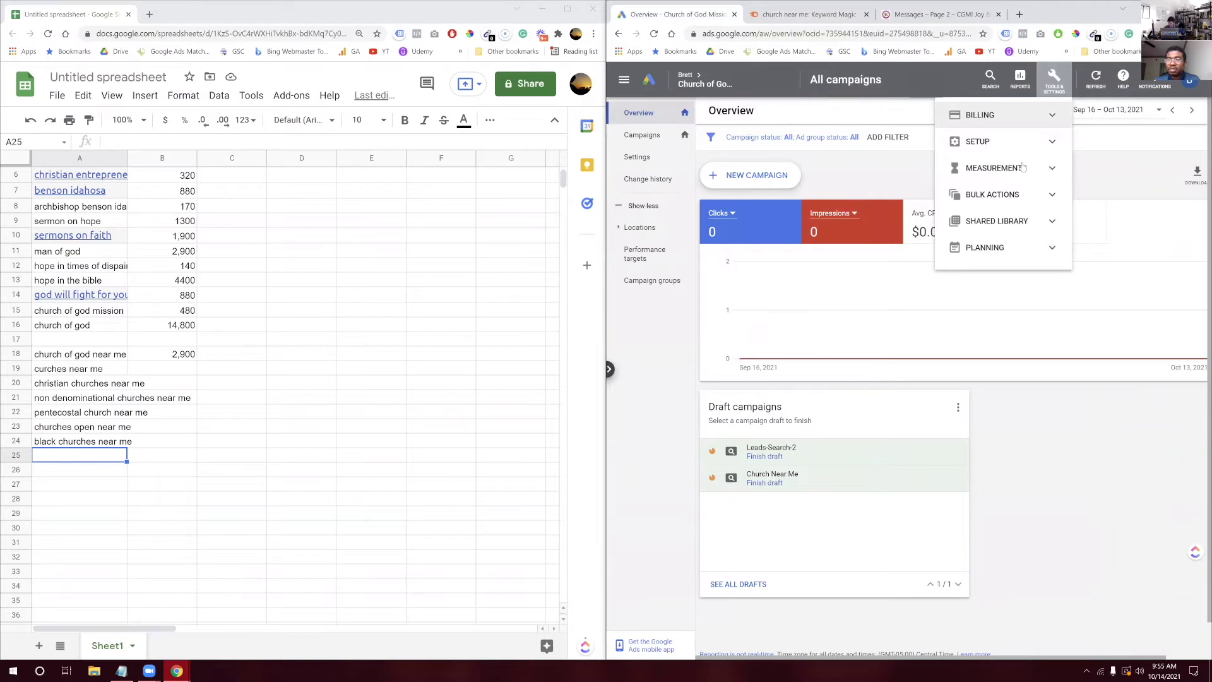
pyautogui.click(1003, 249)
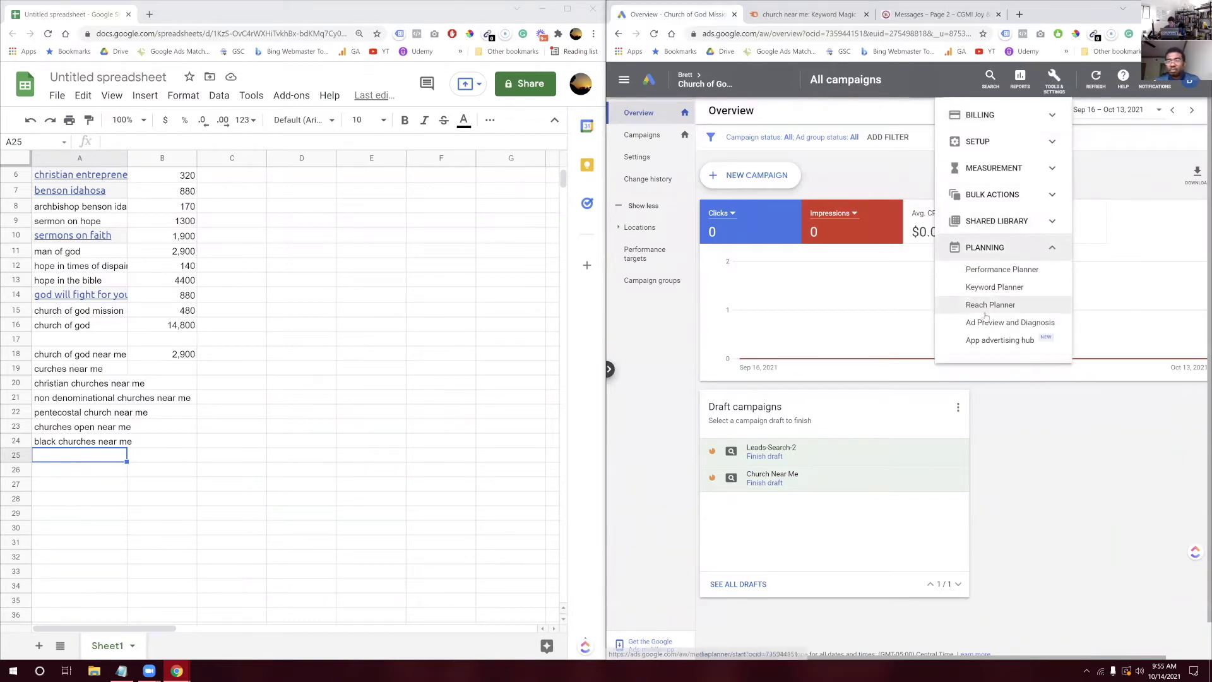
pyautogui.click(1003, 287)
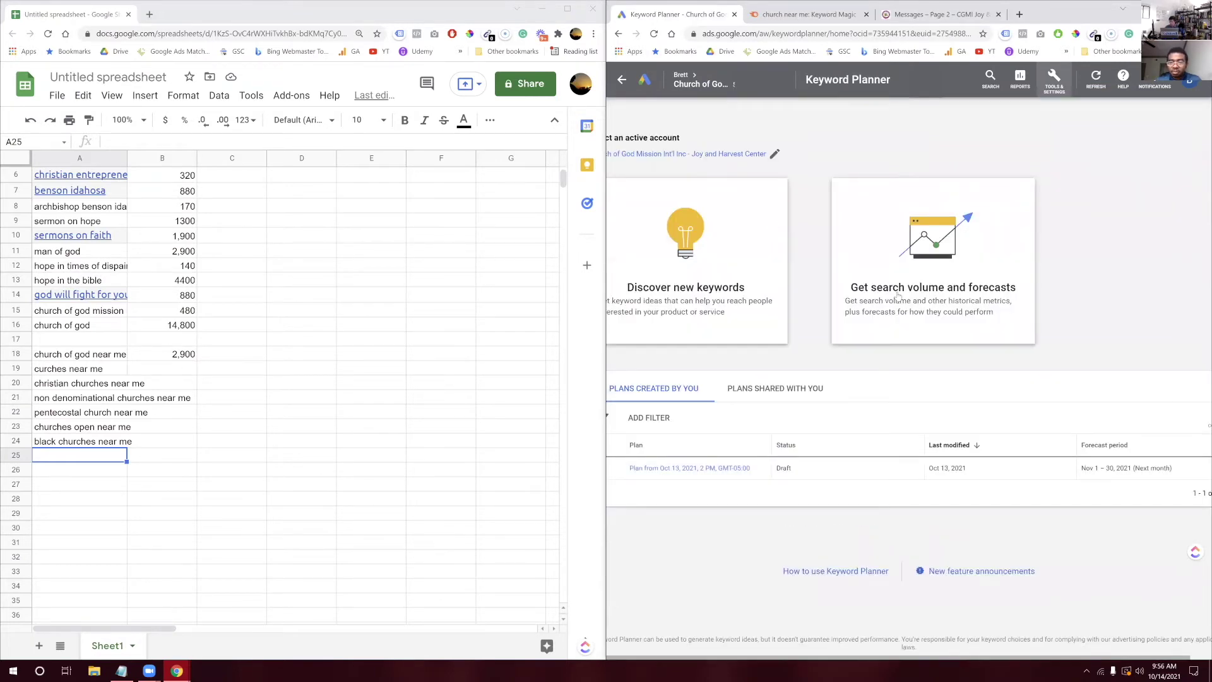
# Get the search volume and forecasts for the keyword "church near me"
pyautogui.click(898, 296)
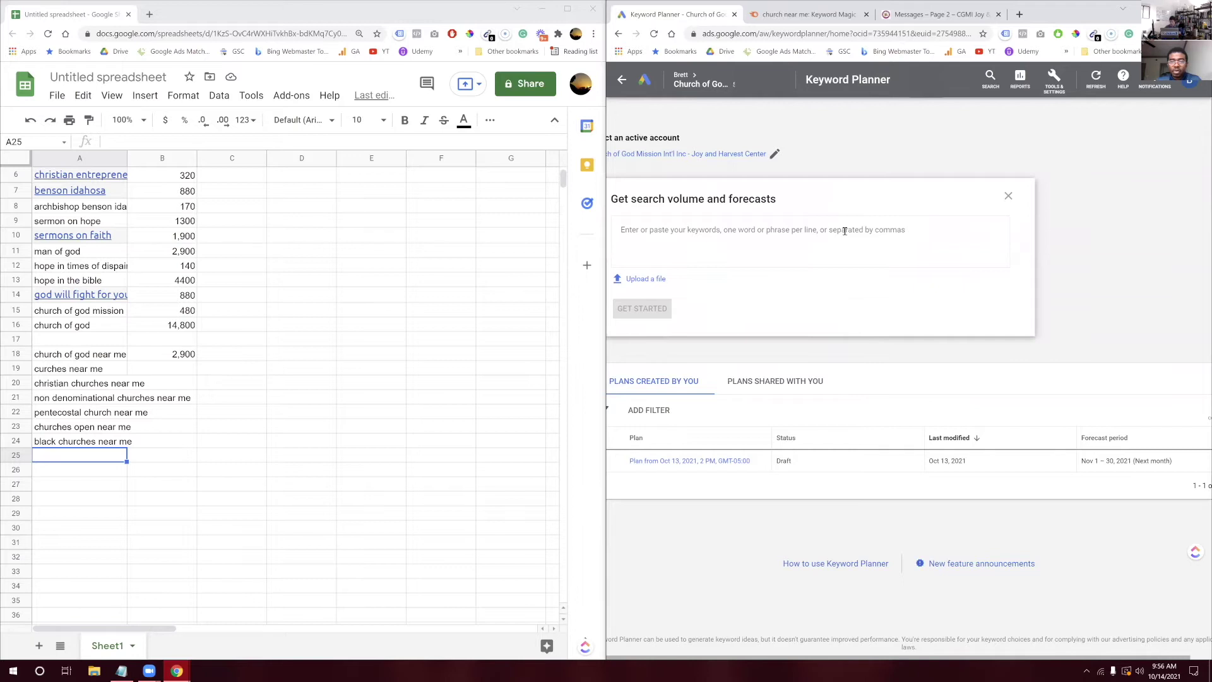
pyautogui.write('church near me')
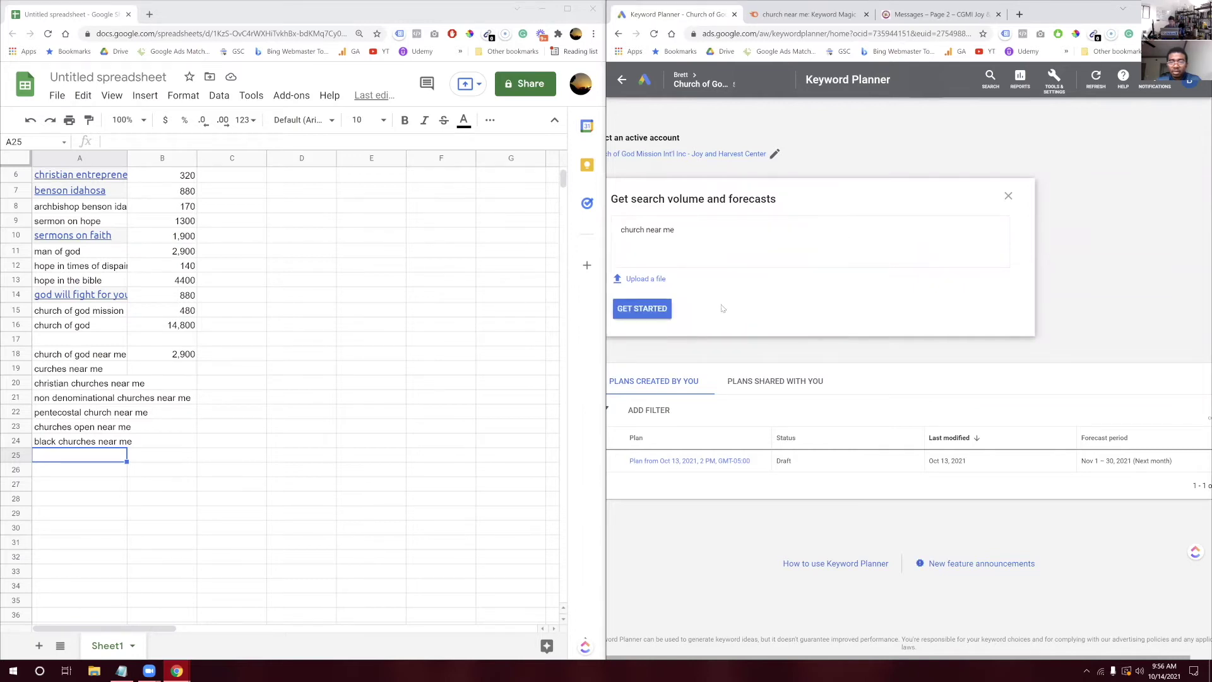
pyautogui.press('Return')
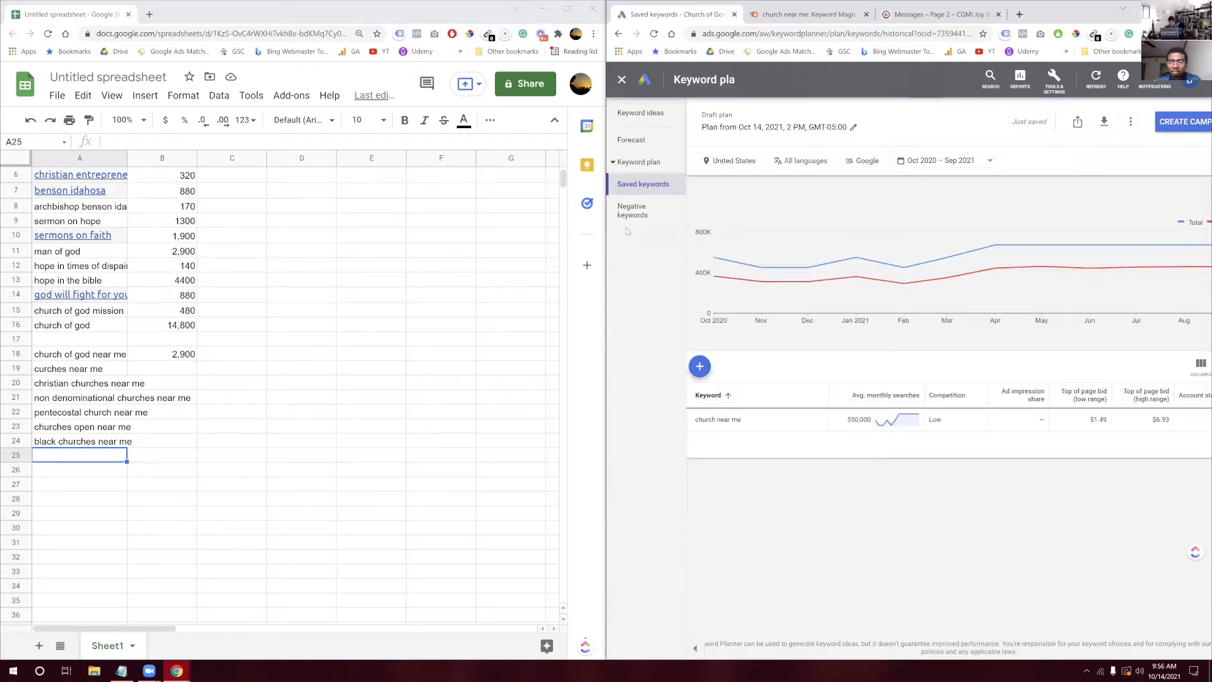
# Open the keyword ideas and replace the United States target location with the city of Houston, Texas
pyautogui.click(675, 116)
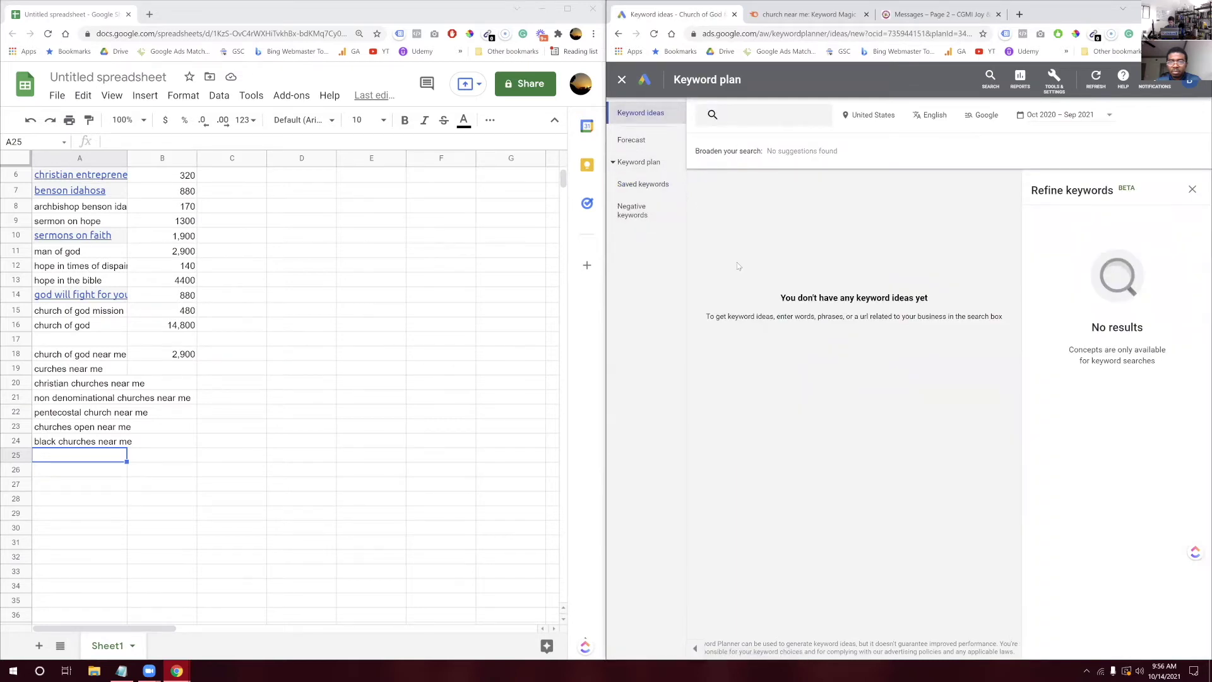
pyautogui.click(872, 115)
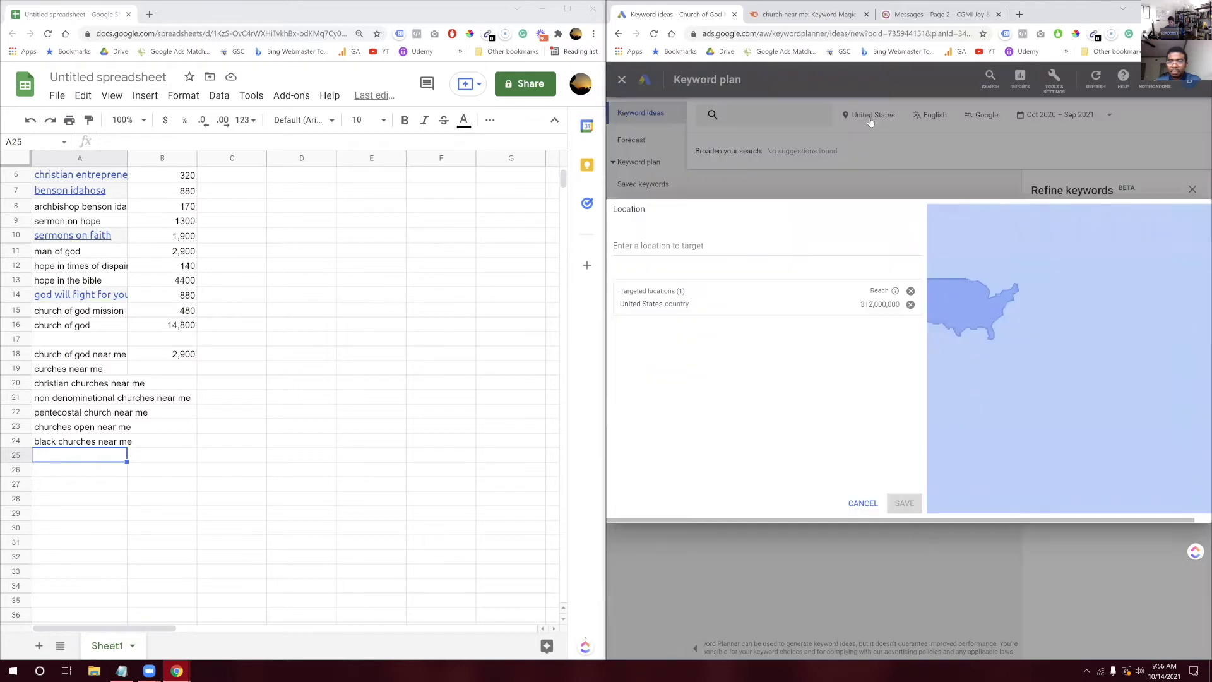
pyautogui.click(910, 303)
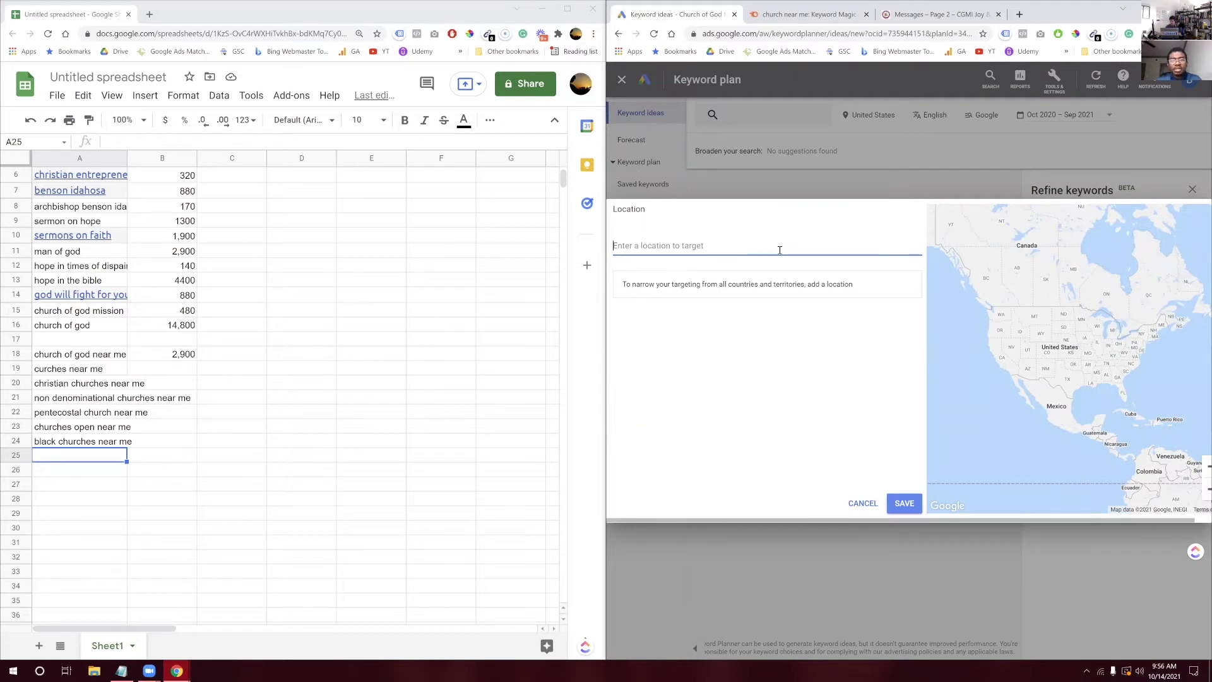
pyautogui.write('houston')
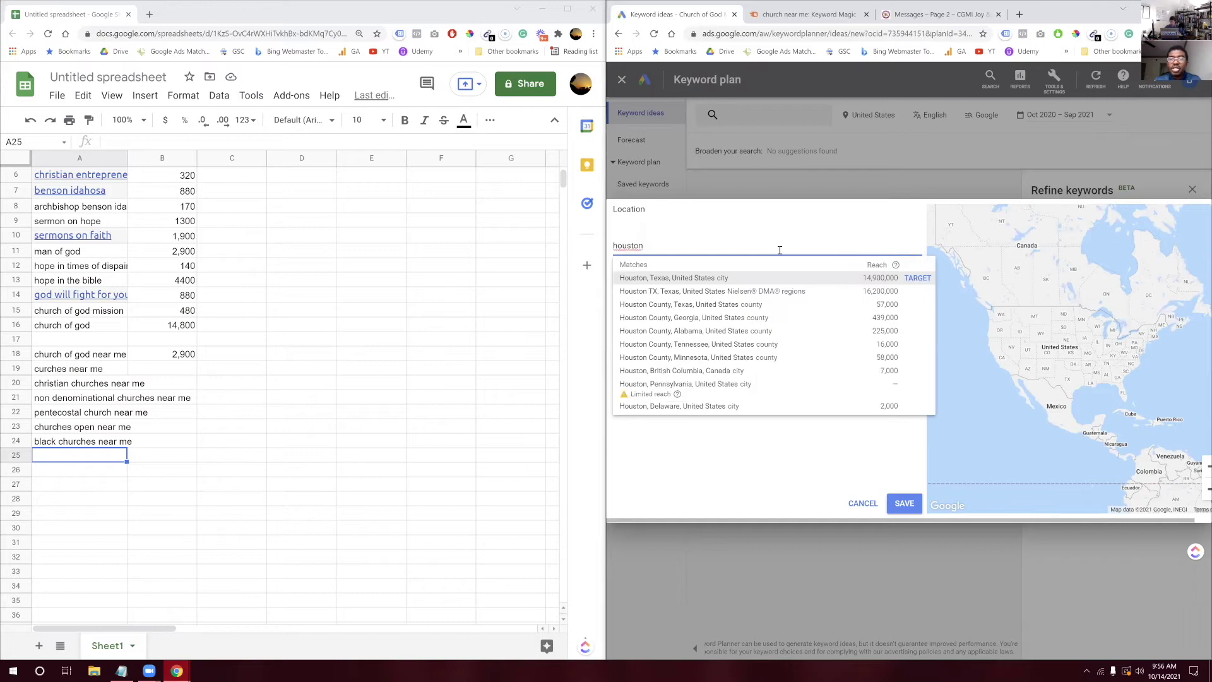
pyautogui.click(915, 278)
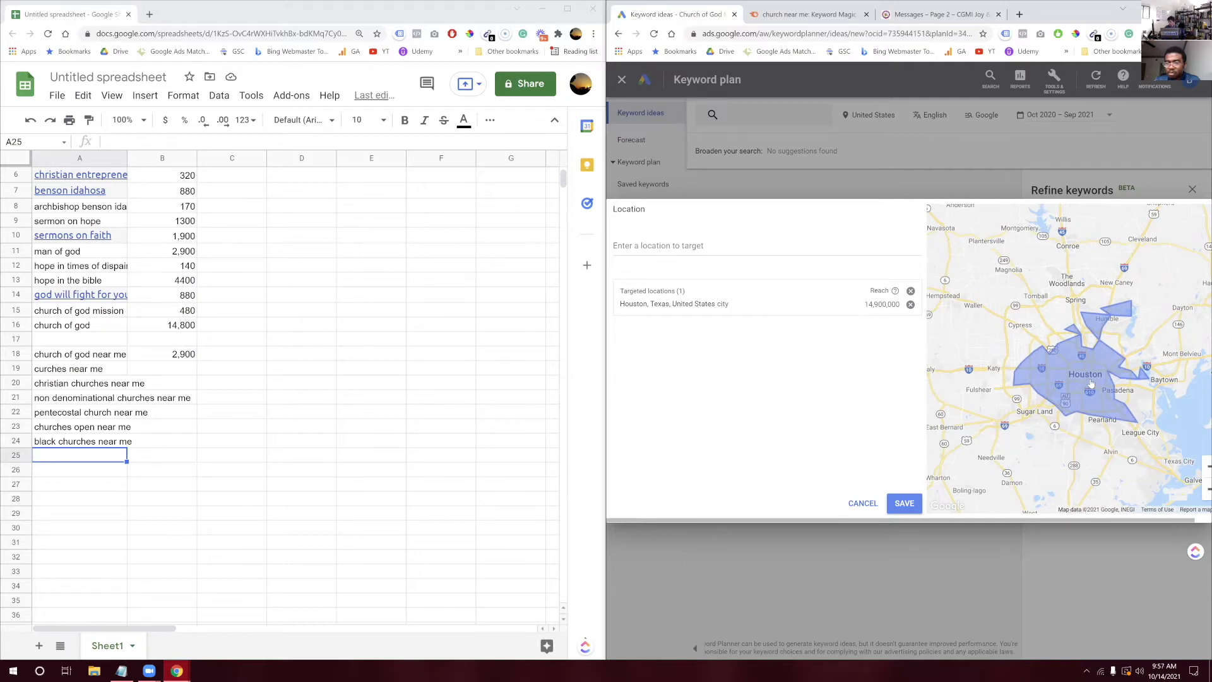
pyautogui.click(904, 503)
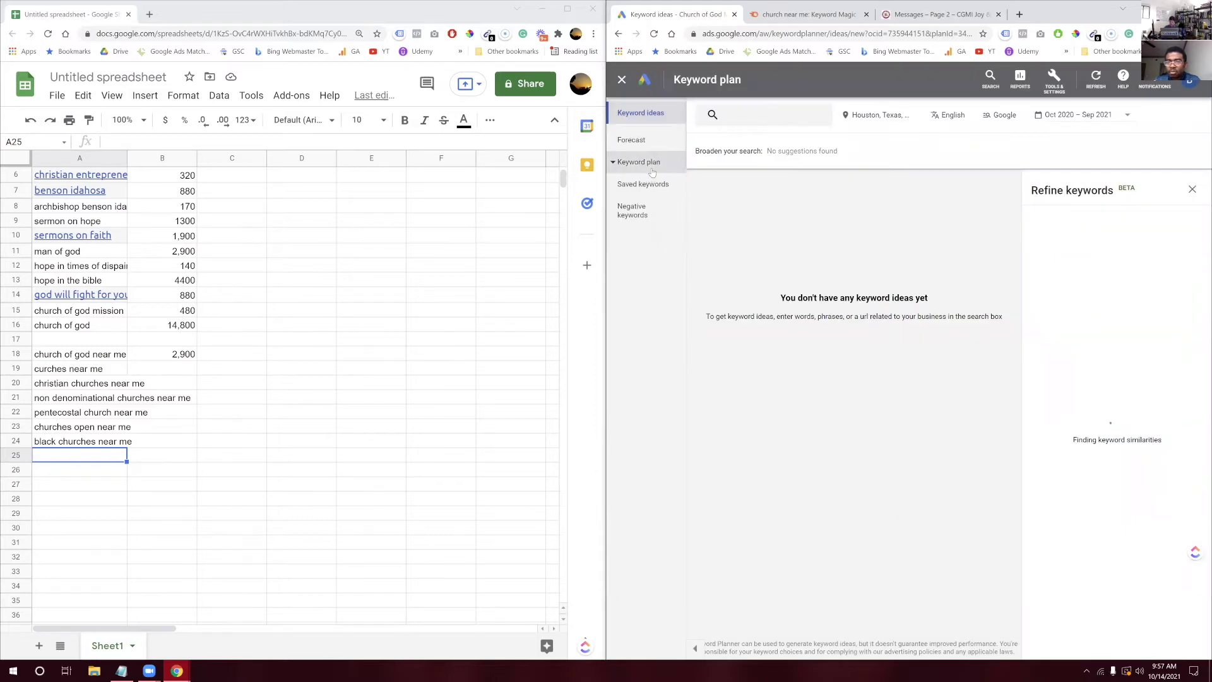
# Get keyword ideas for "churches near me" in the Houston keyword plan
pyautogui.click(658, 113)
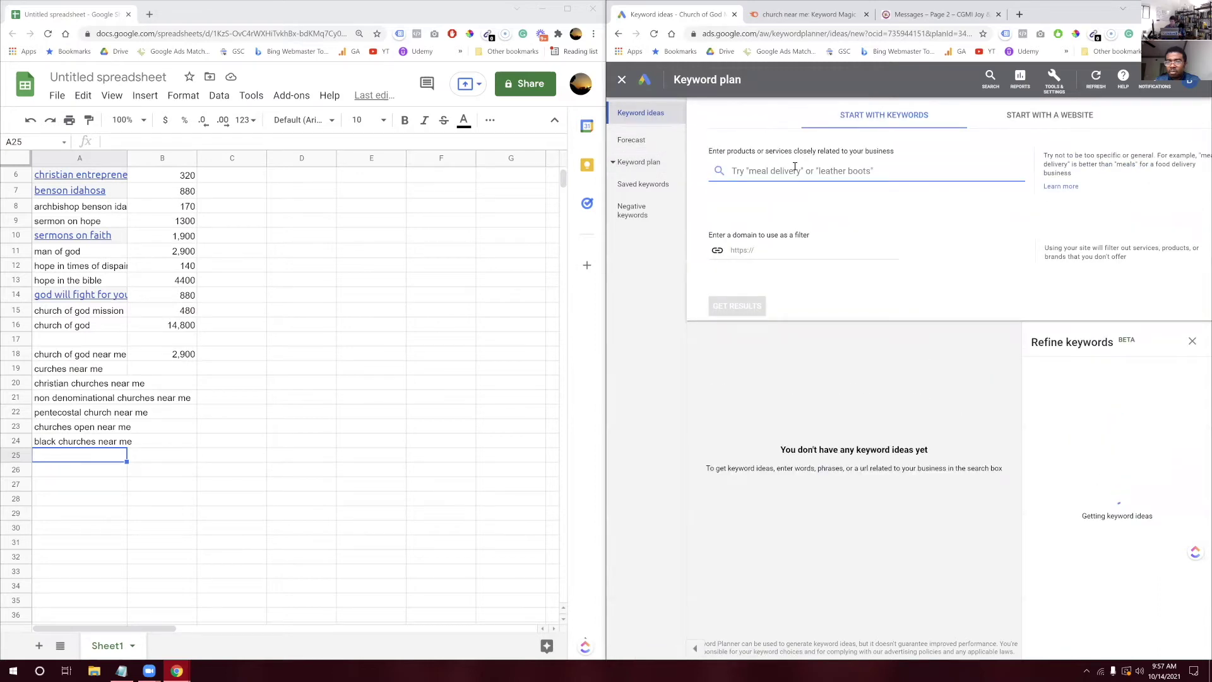
pyautogui.write('es n')
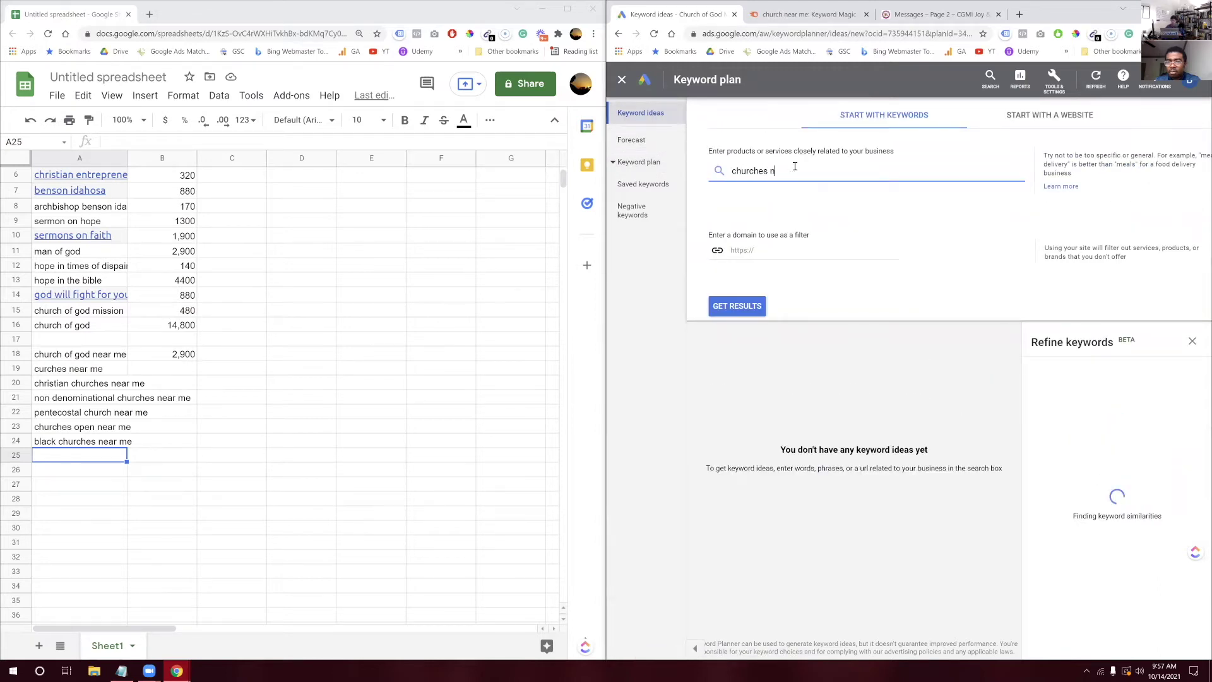
pyautogui.write('ear me')
pyautogui.press('Return')
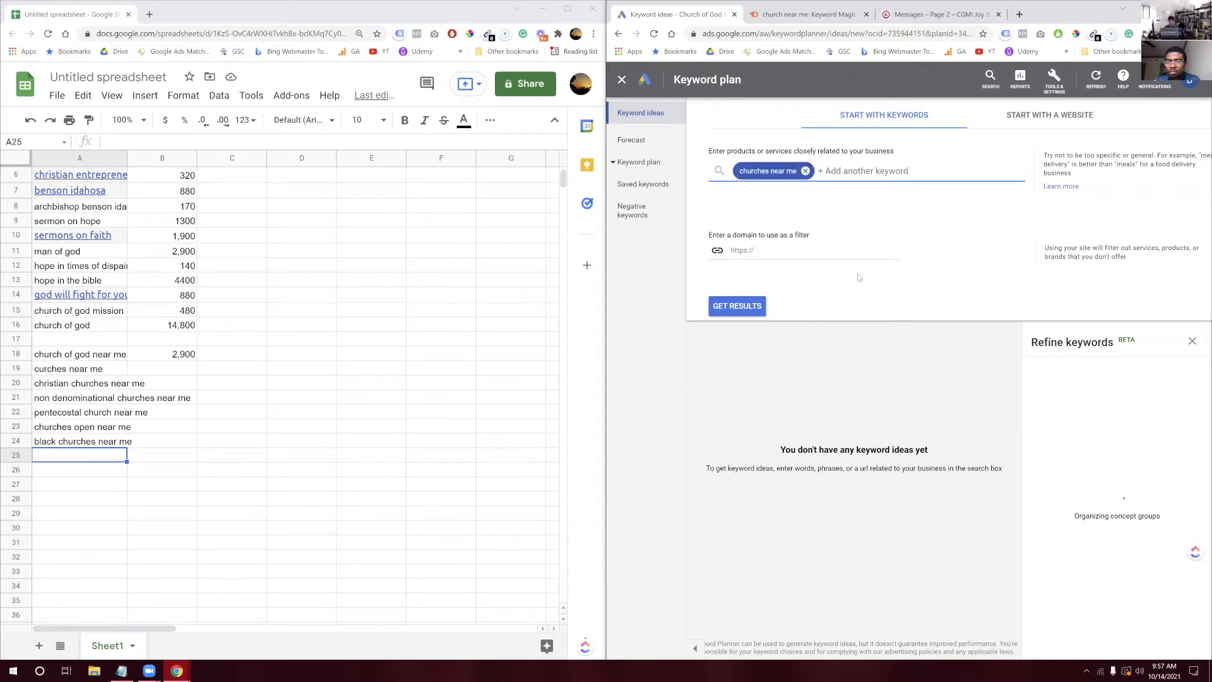
pyautogui.click(737, 306)
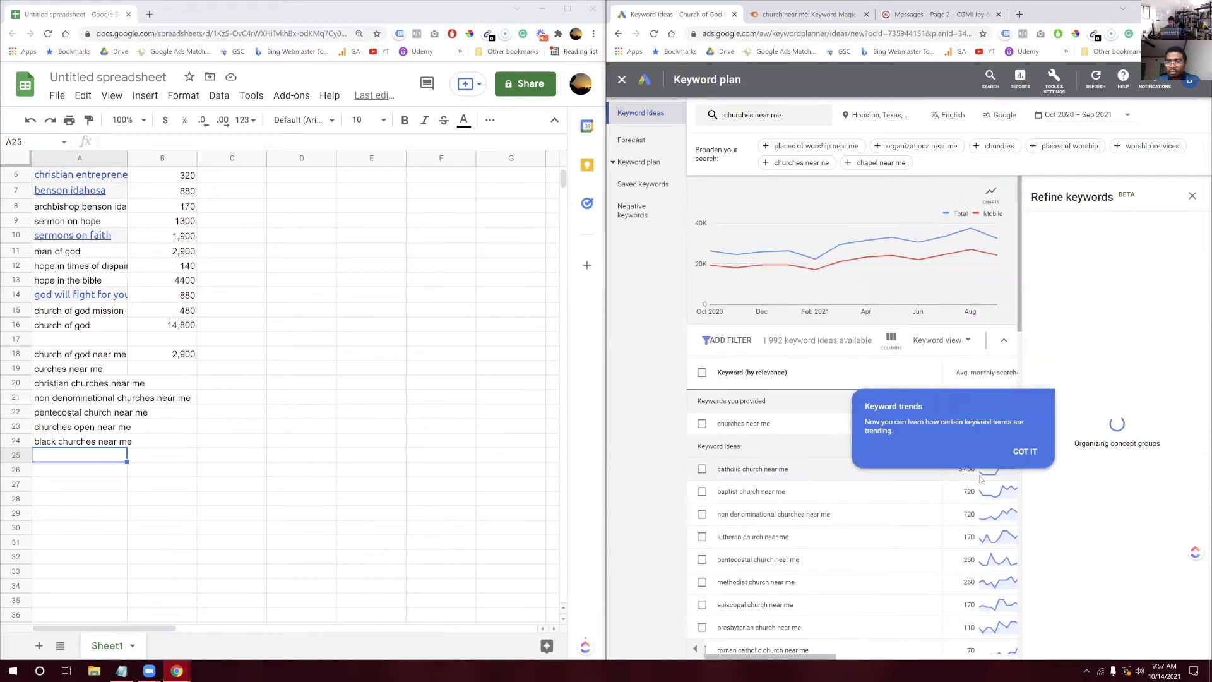
# Maximize the Google Ads window, dismiss the keyword trends tip, and review the search trend and average monthly searches of the keyword ideas
pyautogui.moveTo(1010, 455)
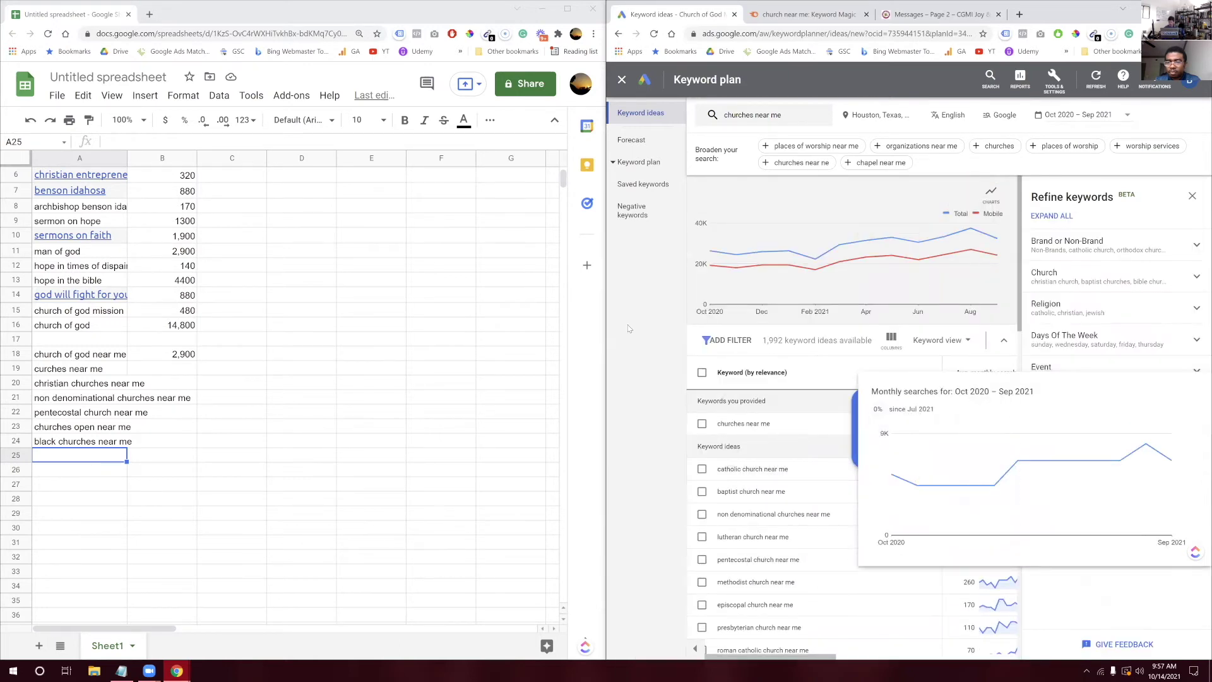
pyautogui.click(1173, 9)
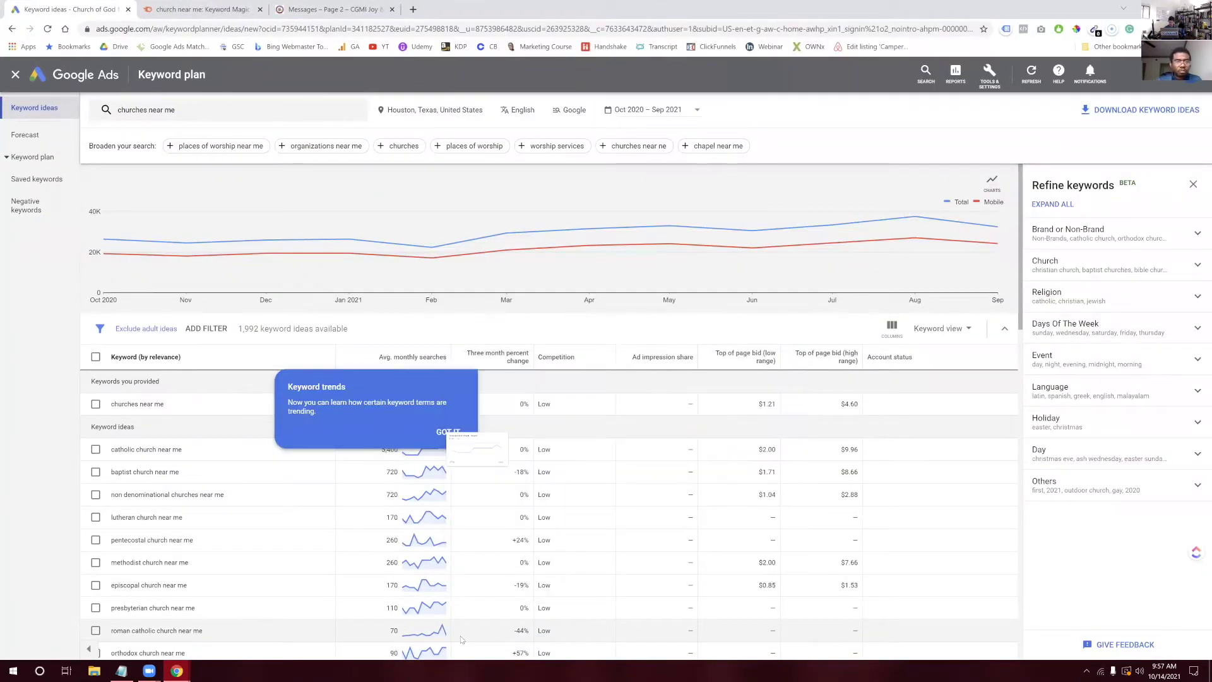
pyautogui.moveTo(922, 237)
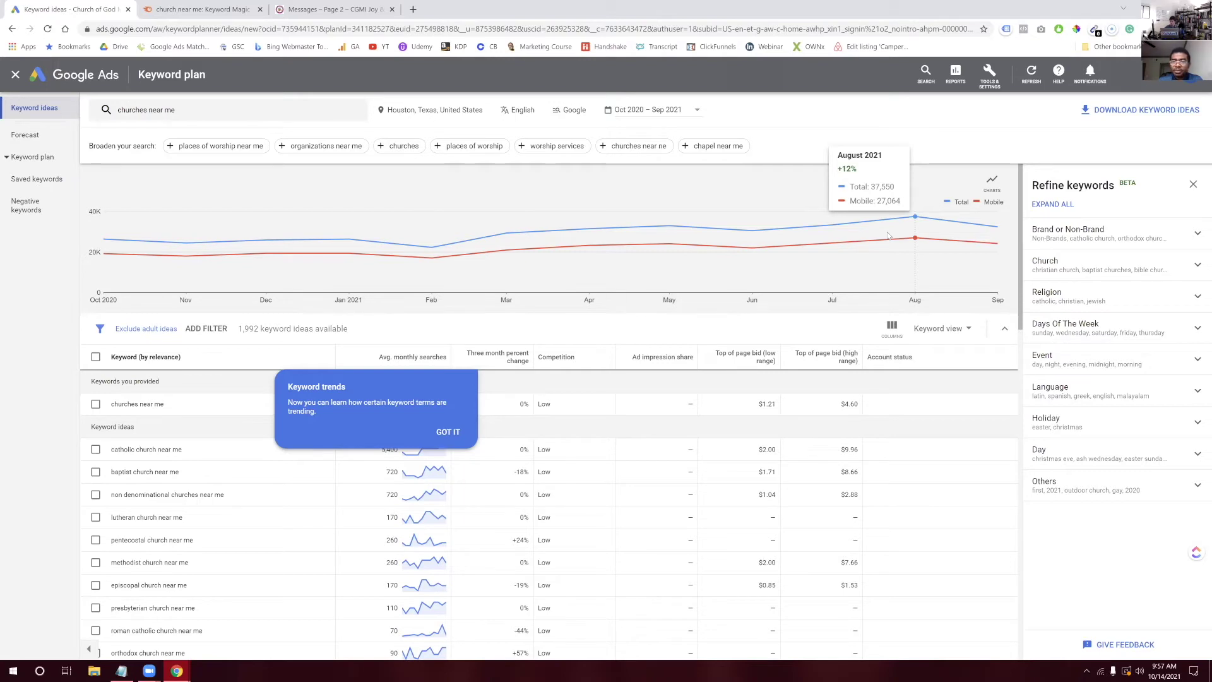
pyautogui.click(452, 434)
pyautogui.scroll(-2, 587, 480)
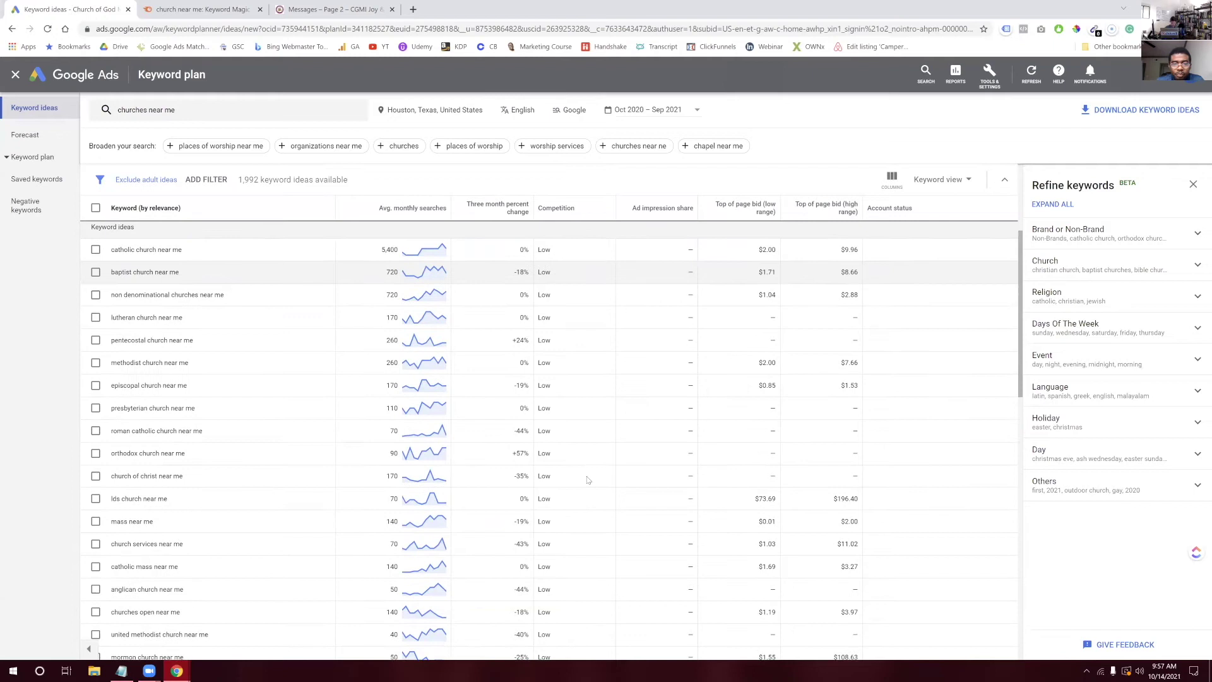
pyautogui.scroll(-1, 587, 479)
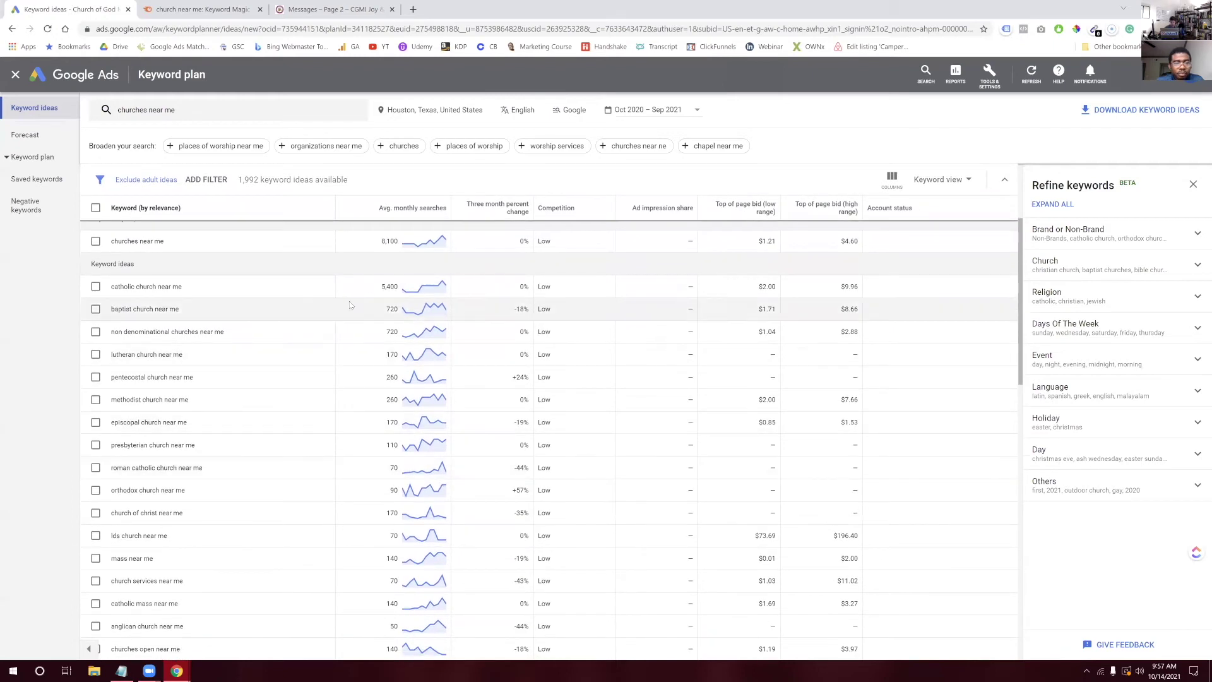
pyautogui.moveTo(405, 245)
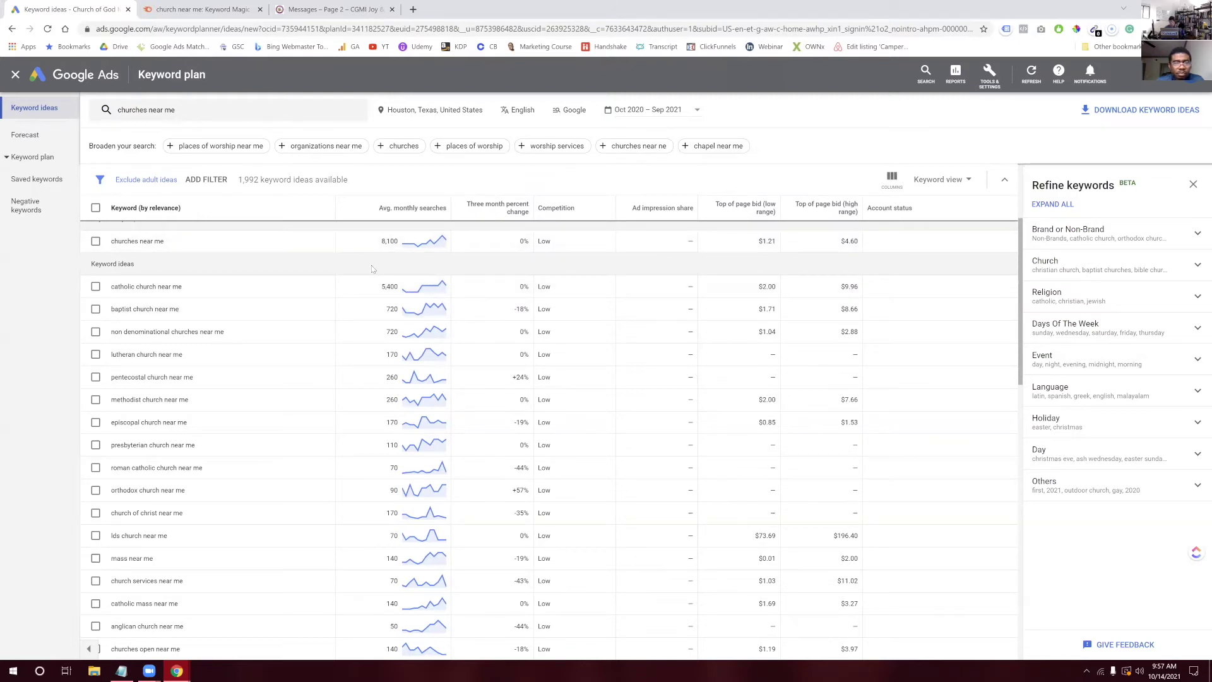
# Examine the Houston average monthly searches of the denominational and service-related "near me" keyword ideas
pyautogui.scroll(1, 372, 269)
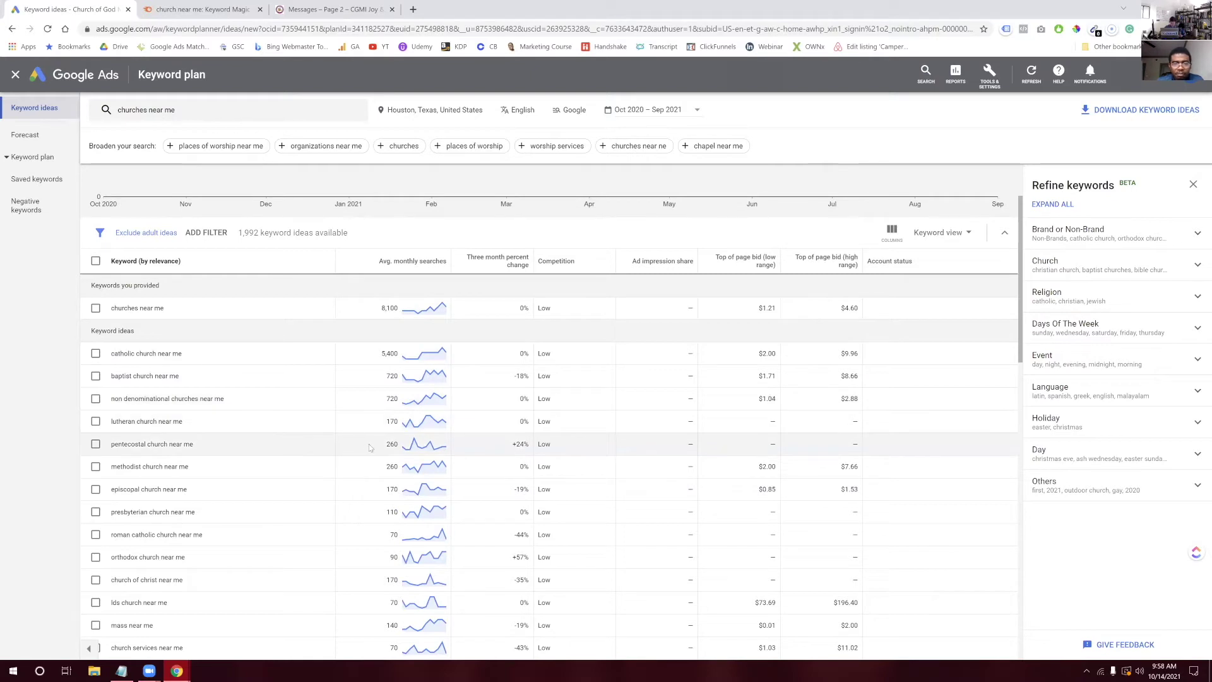
pyautogui.moveTo(382, 445); pyautogui.dragTo(413, 445)
pyautogui.moveTo(413, 445)
pyautogui.click(443, 180)
pyautogui.scroll(-3, 516, 450)
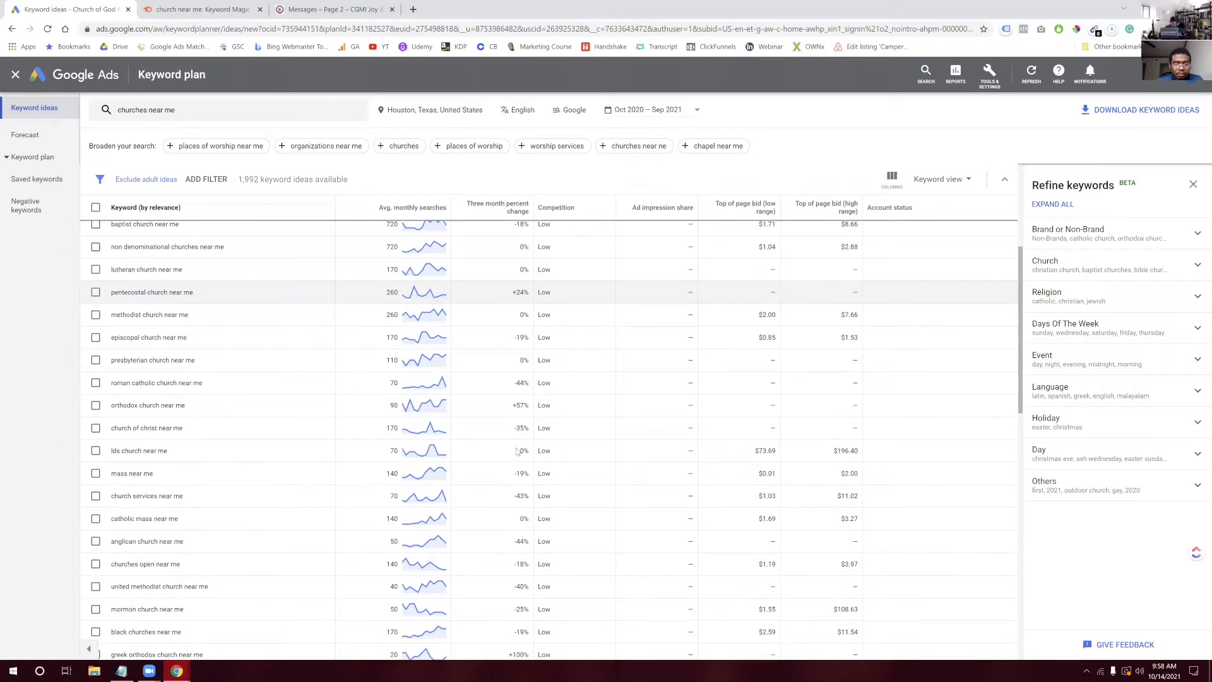
pyautogui.scroll(-2, 517, 450)
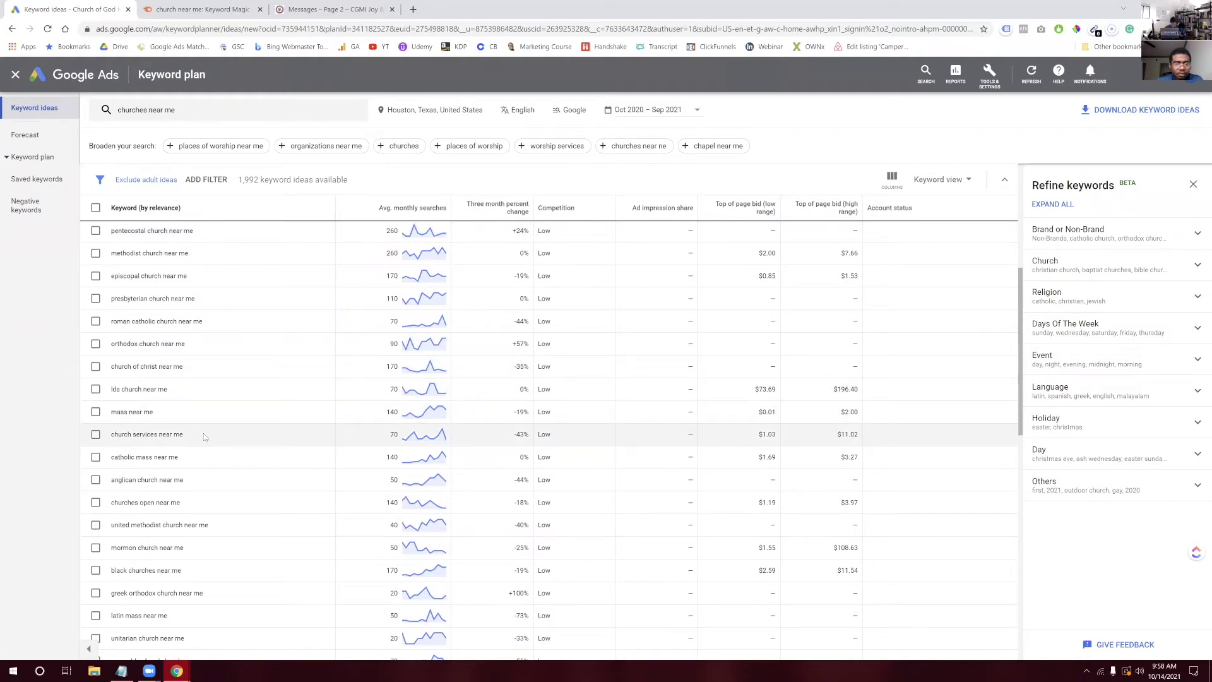
# Copy the keyword "church services near me" into cell A25 of the spreadsheet and enter its search volume of 70 in B25
pyautogui.moveTo(204, 437); pyautogui.dragTo(85, 439)
pyautogui.hotkey('ctrl', 'c')
pyautogui.click(202, 9)
pyautogui.click(349, 9)
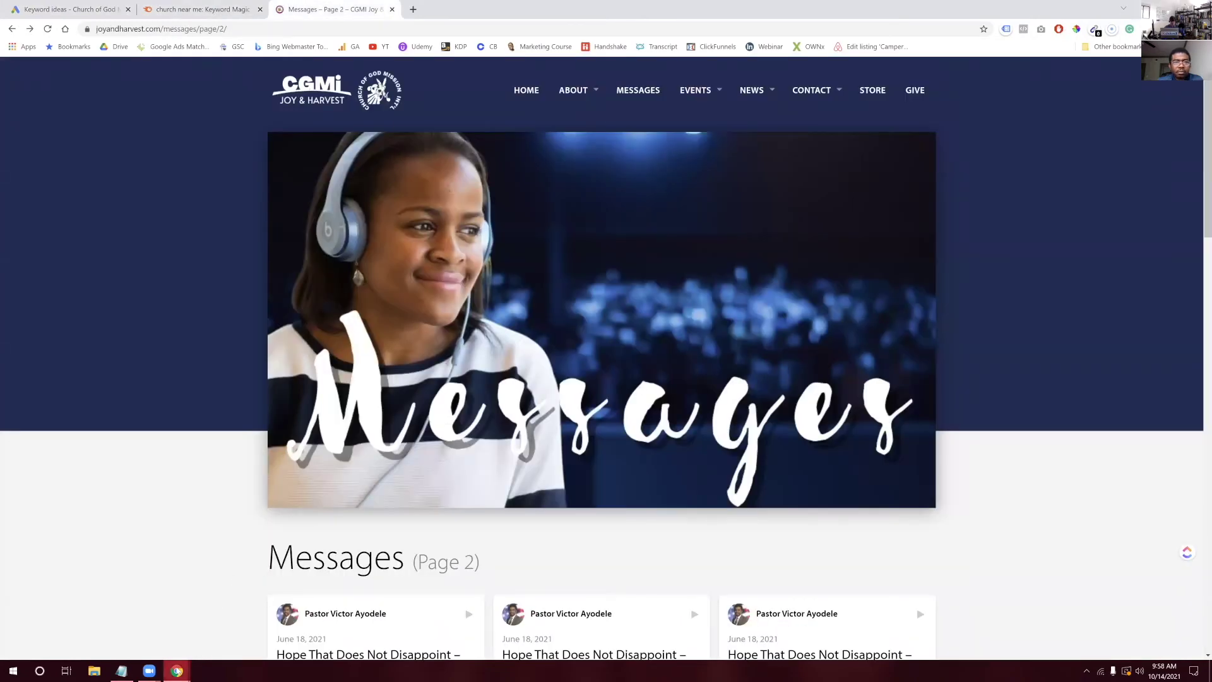
pyautogui.moveTo(176, 670)
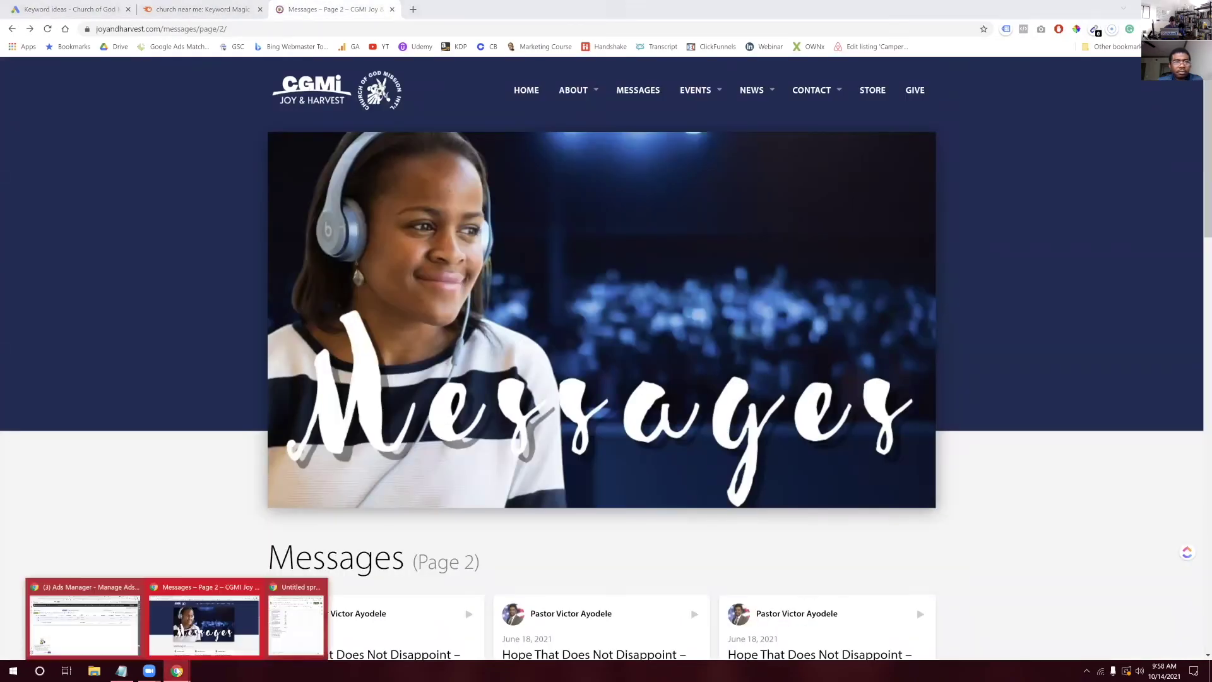
pyautogui.click(307, 641)
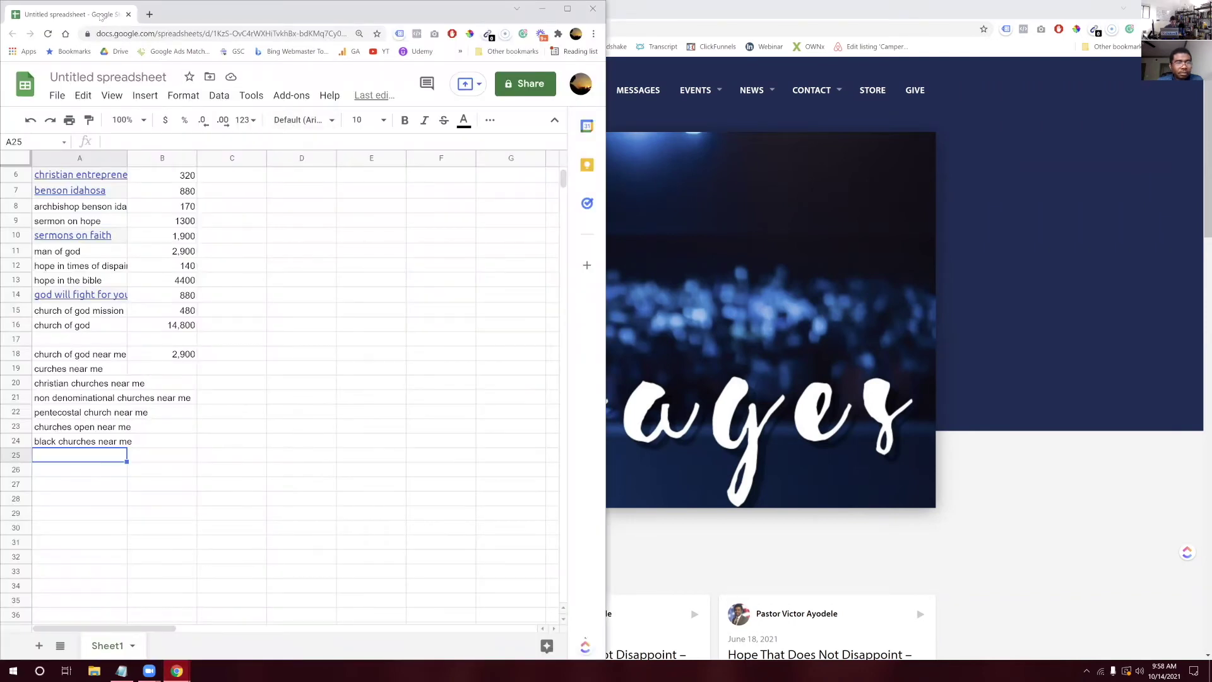
pyautogui.hotkey('ctrl', 'v')
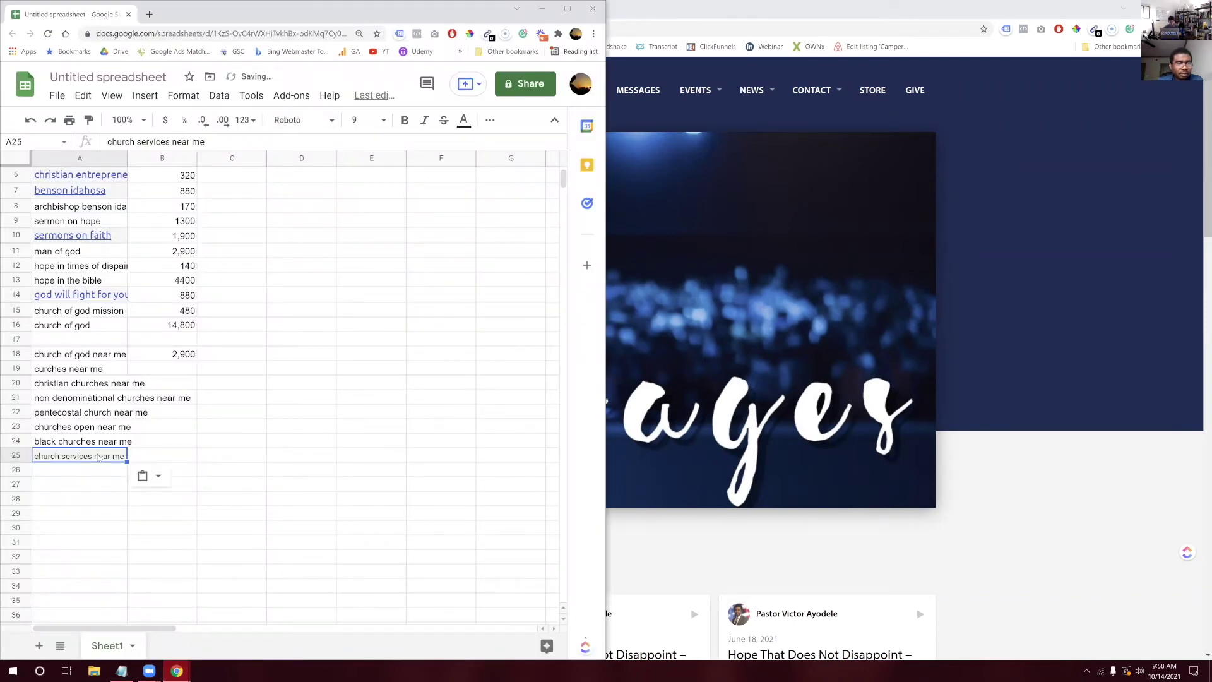
pyautogui.click(152, 454)
pyautogui.write('79')
pyautogui.write('0')
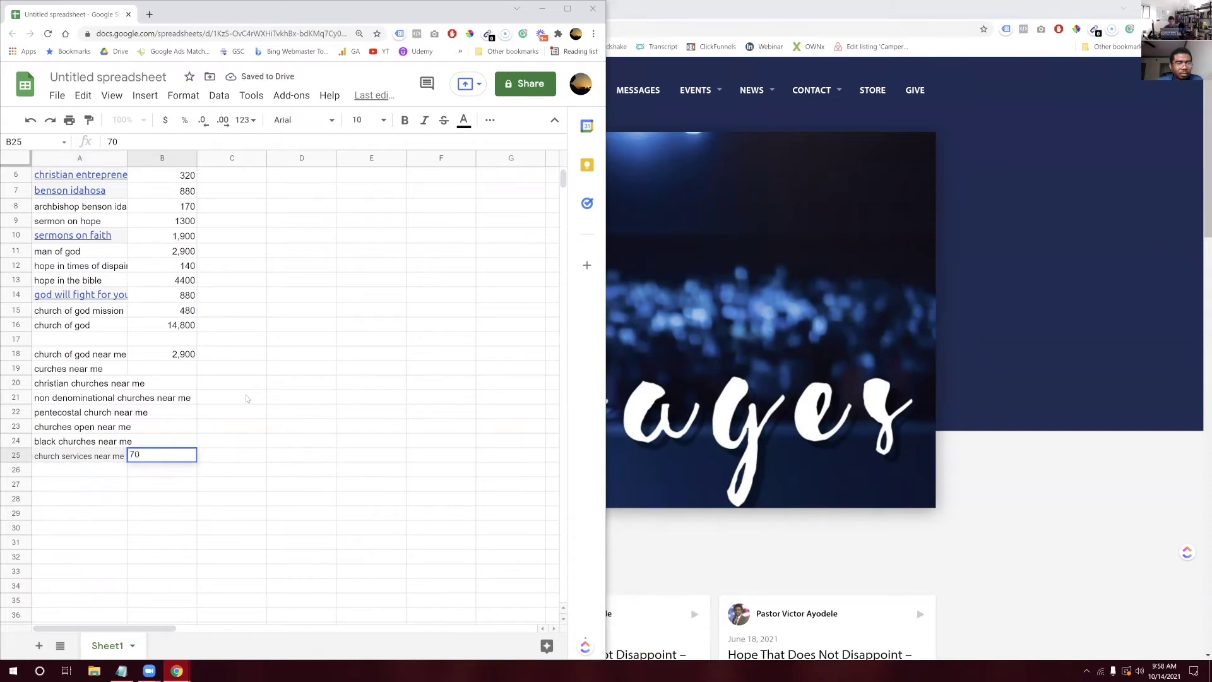
# Switch to the Semrush Keyword Magic results for "church near me" and look through the lower-volume keywords
pyautogui.click(650, 14)
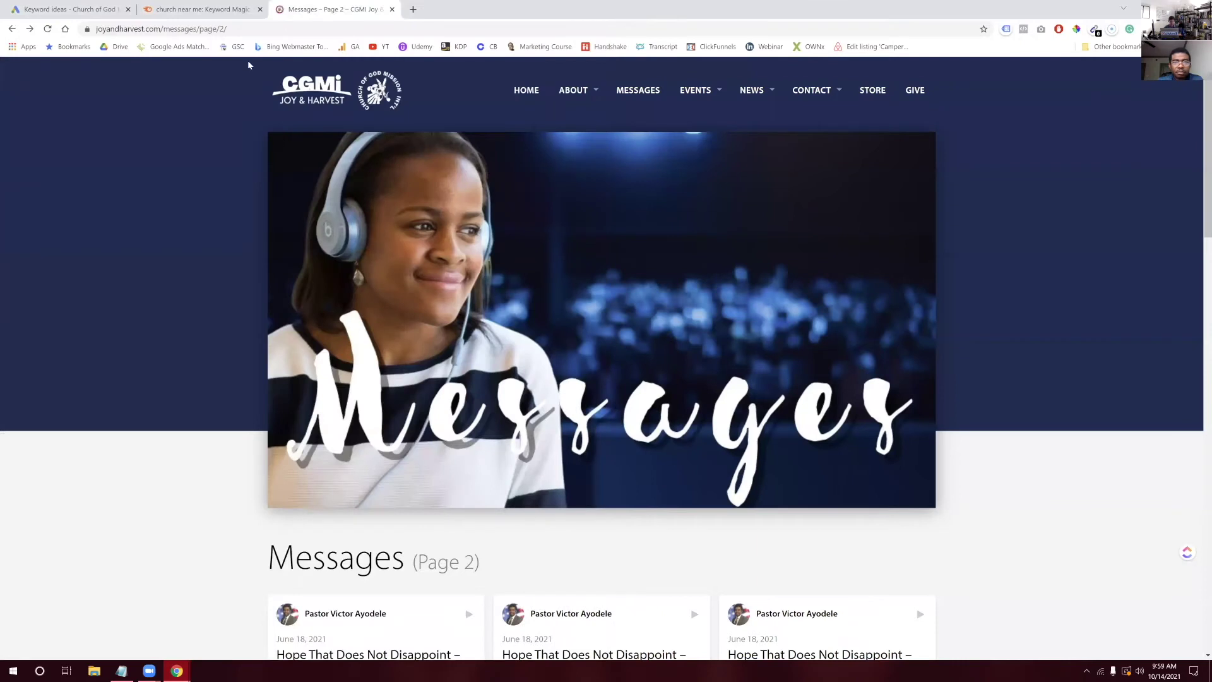
pyautogui.click(238, 11)
pyautogui.scroll(-2, 308, 408)
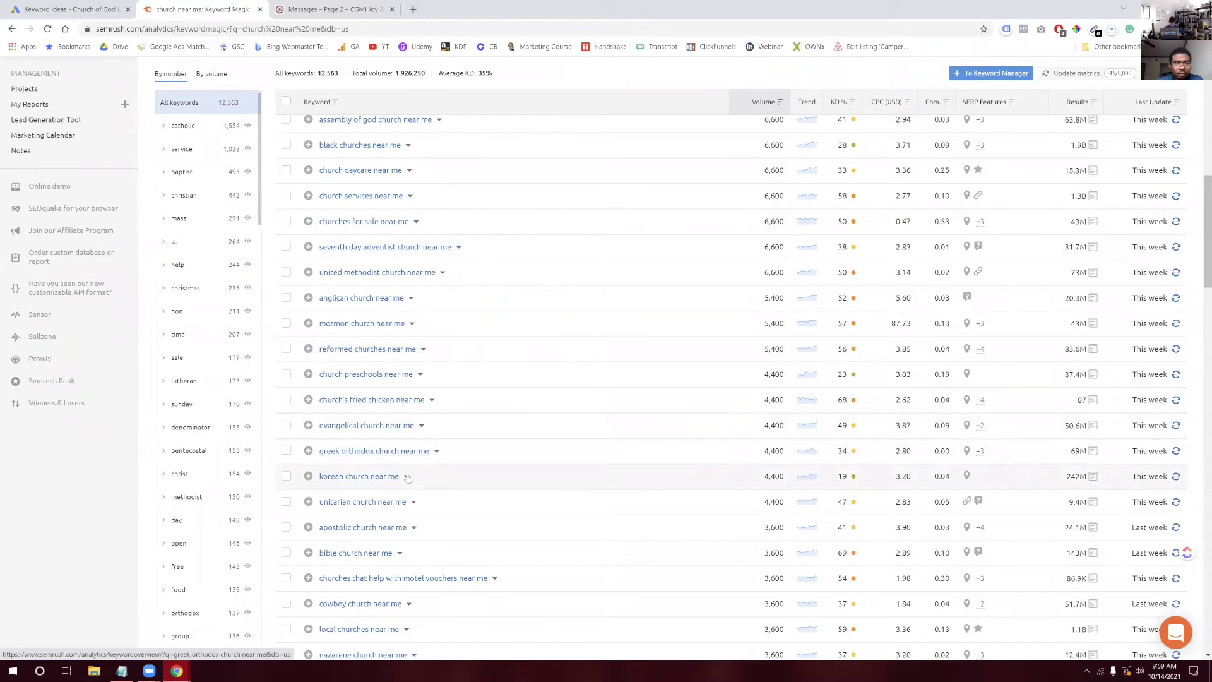
pyautogui.scroll(-1, 428, 539)
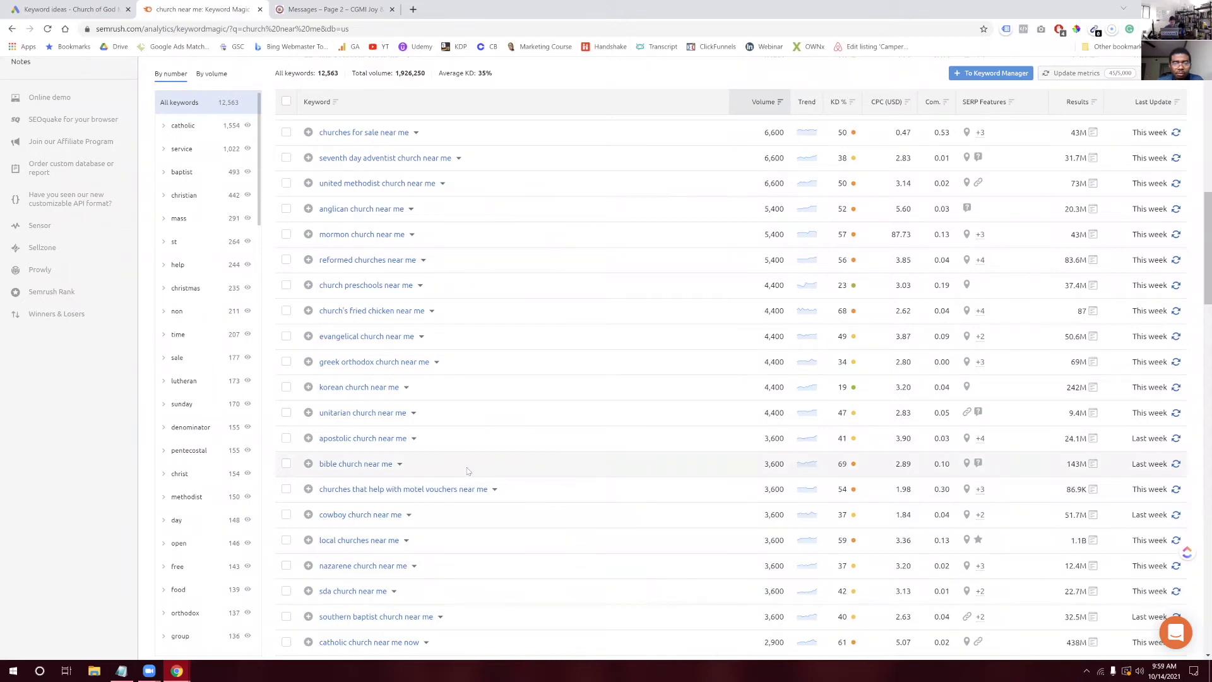
# Return to Google Keyword Planner and look further down the Houston ideas for relevant keywords, checking the volume of "black churches near me"
pyautogui.click(69, 8)
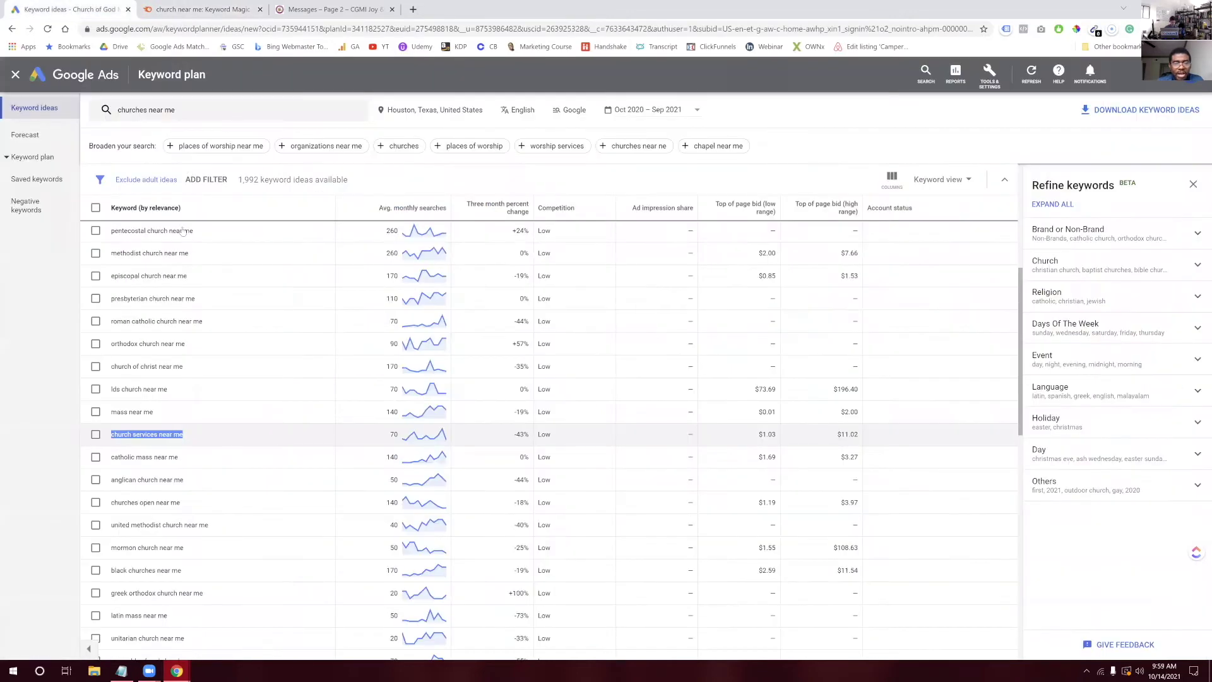
pyautogui.scroll(-3, 214, 450)
pyautogui.scroll(4, 214, 450)
pyautogui.scroll(2, 214, 450)
pyautogui.scroll(-5, 214, 450)
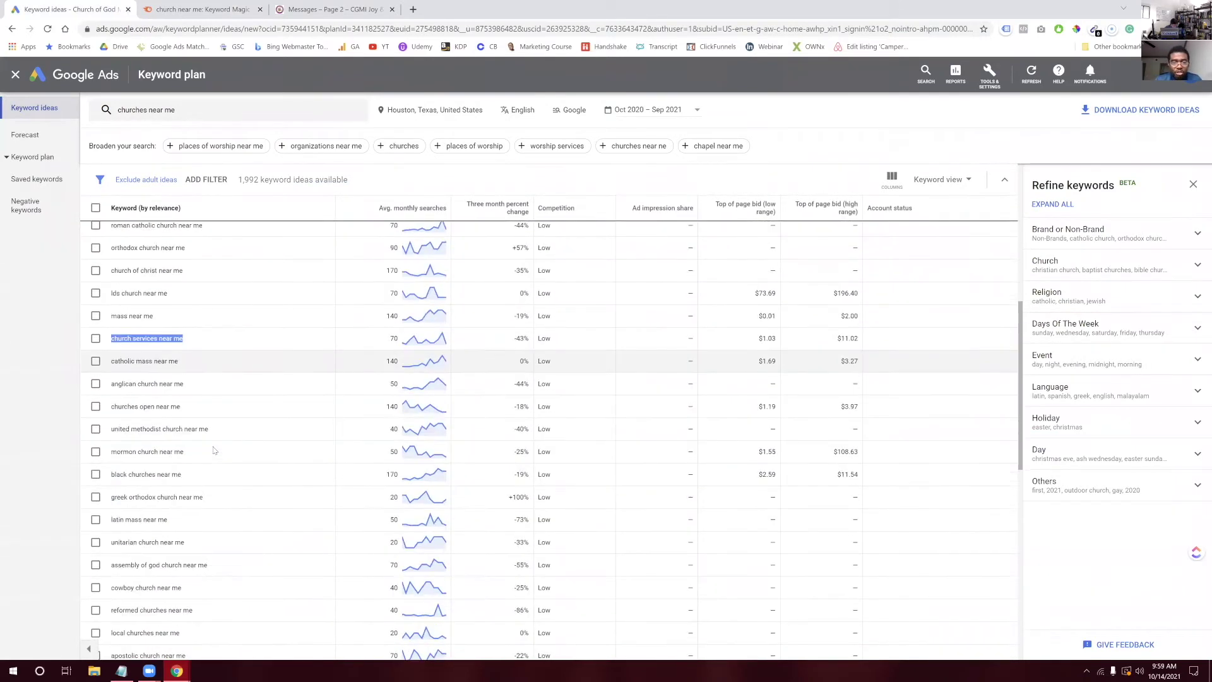
pyautogui.scroll(-1, 217, 458)
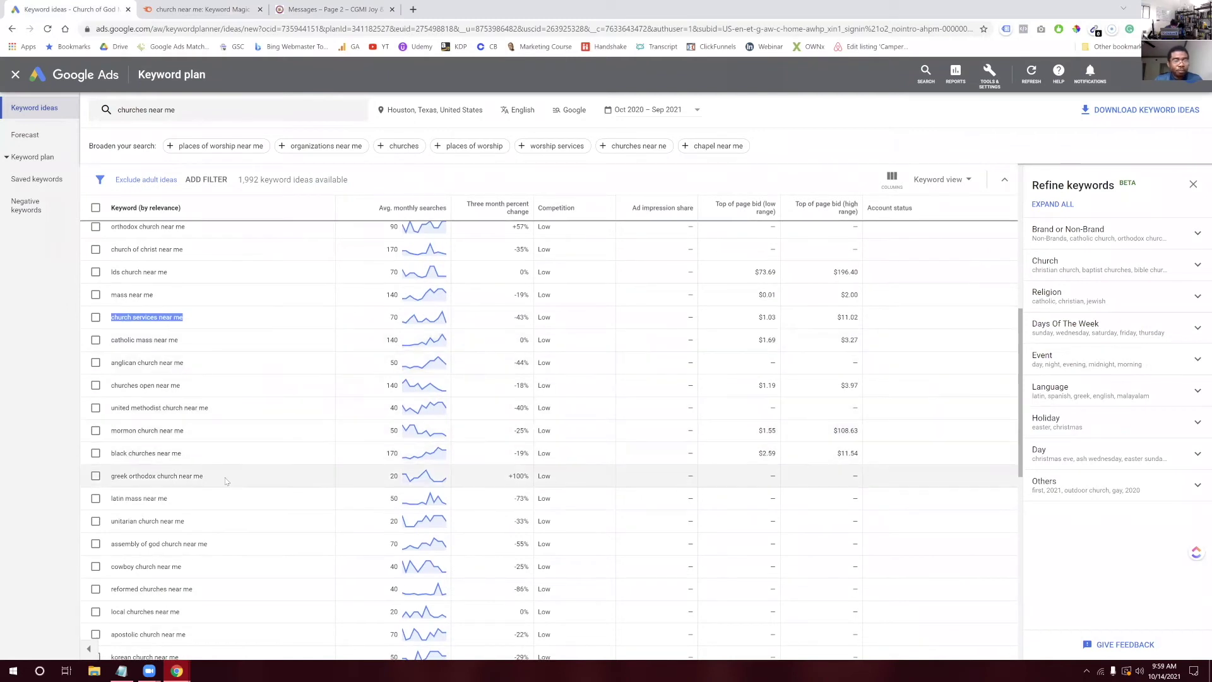
pyautogui.scroll(-2, 243, 578)
pyautogui.scroll(-2, 243, 581)
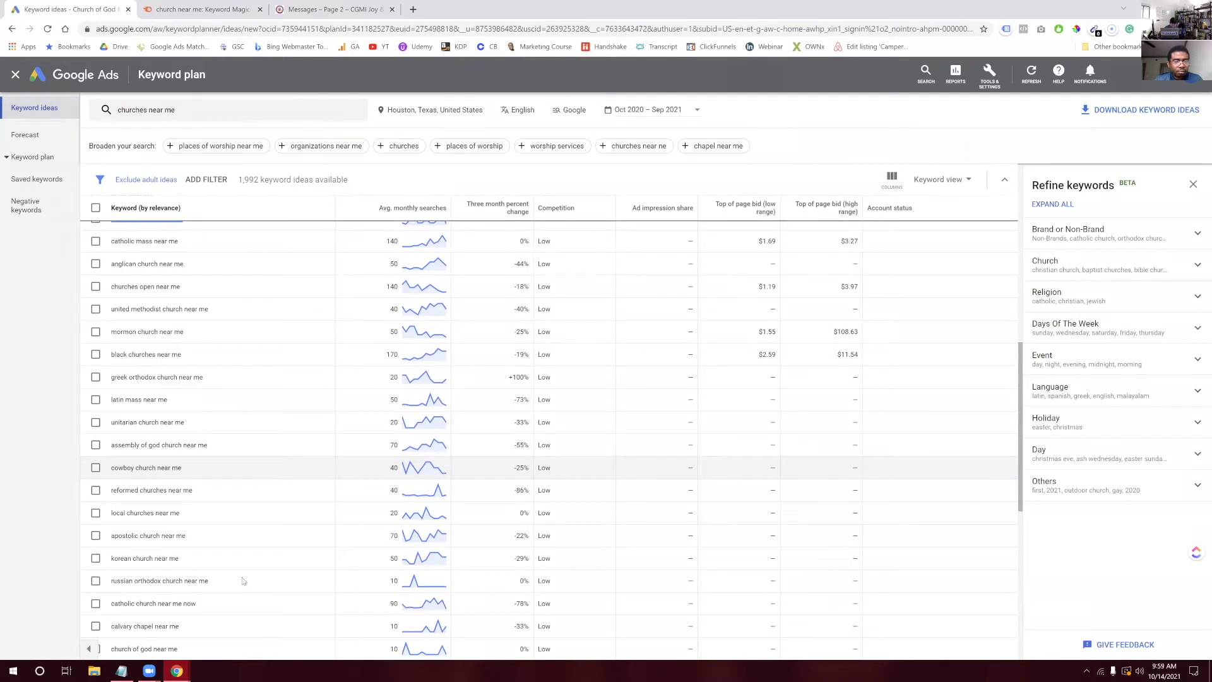
pyautogui.scroll(-1, 244, 580)
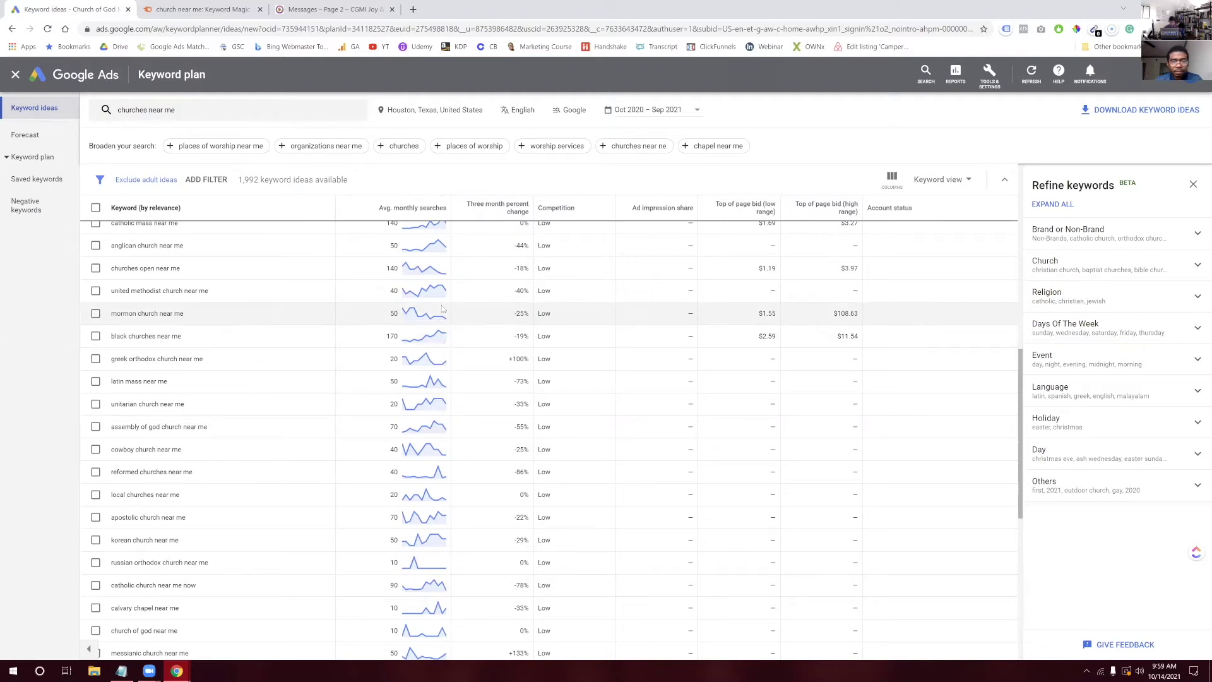
pyautogui.moveTo(384, 339); pyautogui.dragTo(396, 336)
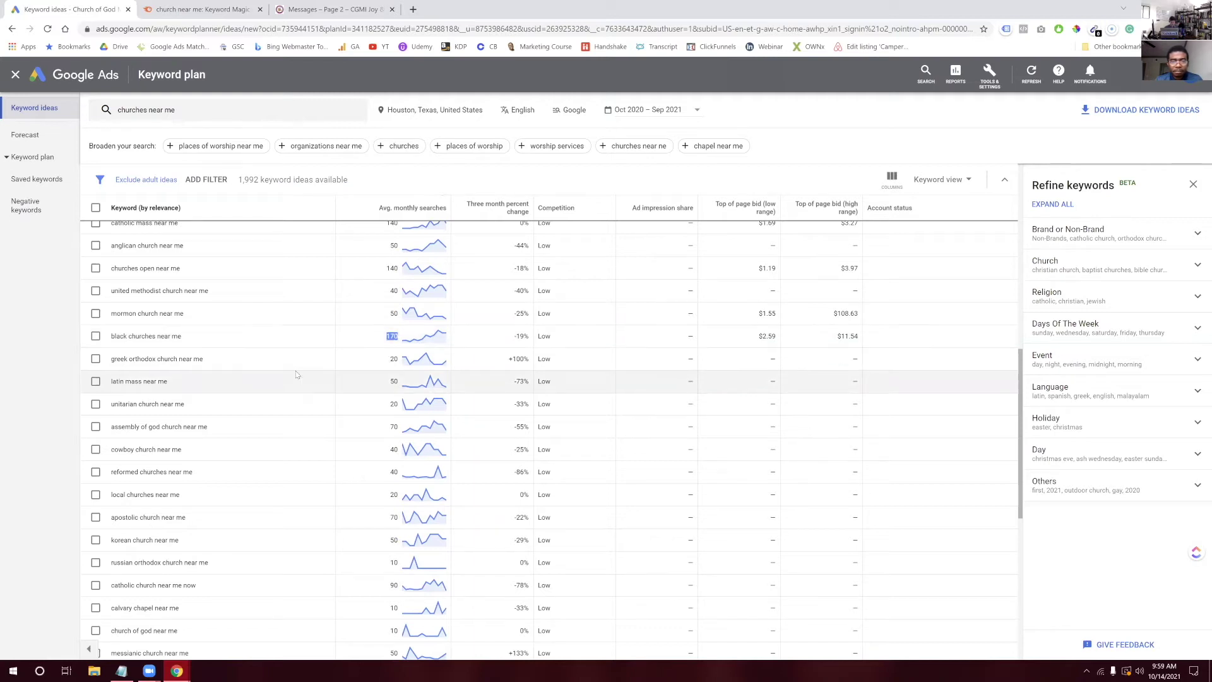
pyautogui.scroll(-1, 296, 375)
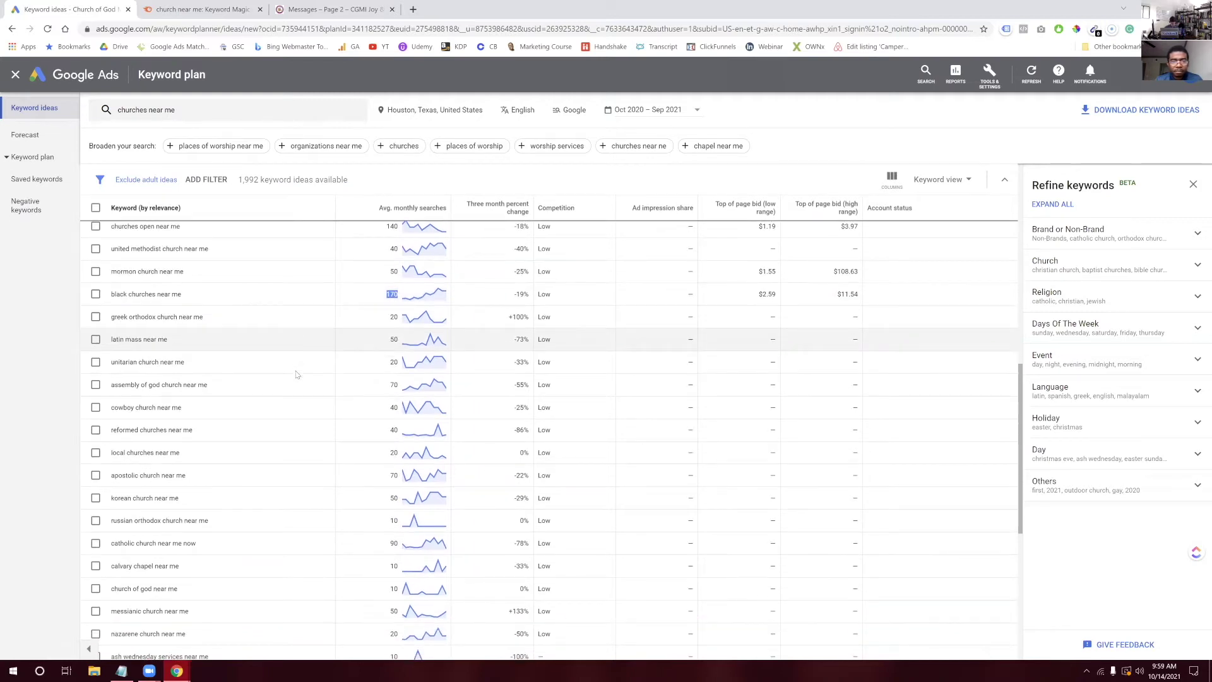
pyautogui.scroll(-1, 297, 374)
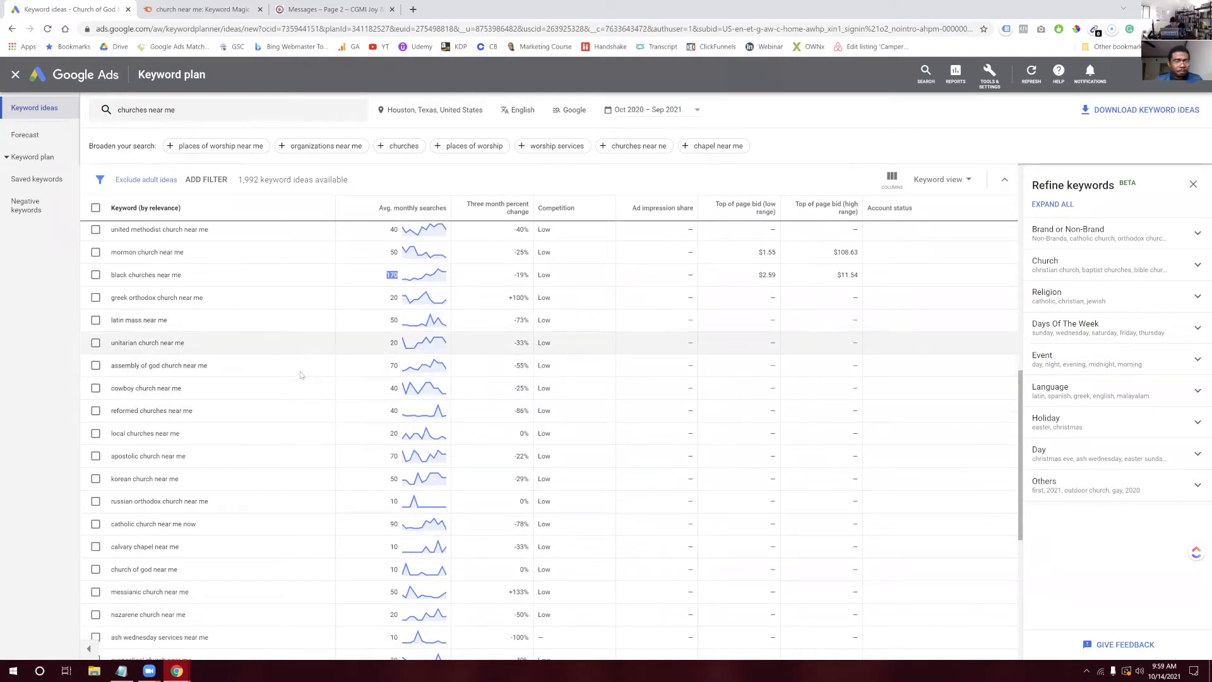
# Sort the keyword ideas by average monthly searches from highest to lowest and review the highest-volume keywords
pyautogui.scroll(10, 354, 365)
pyautogui.click(406, 325)
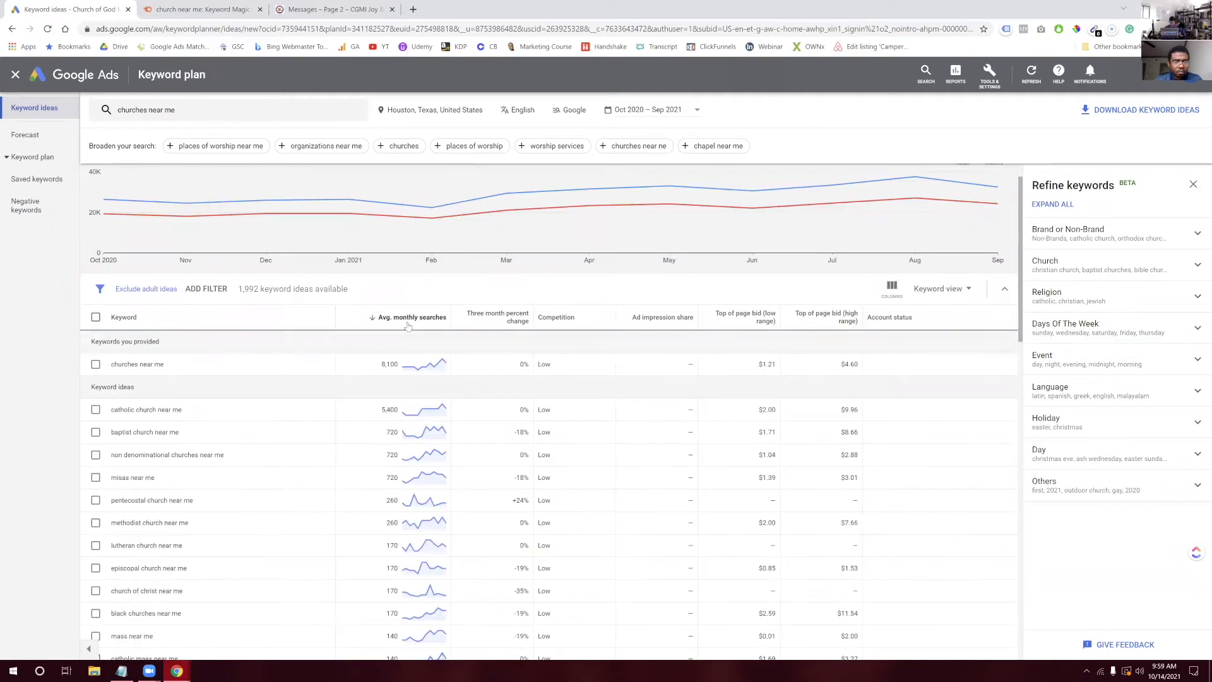
pyautogui.scroll(-3, 406, 456)
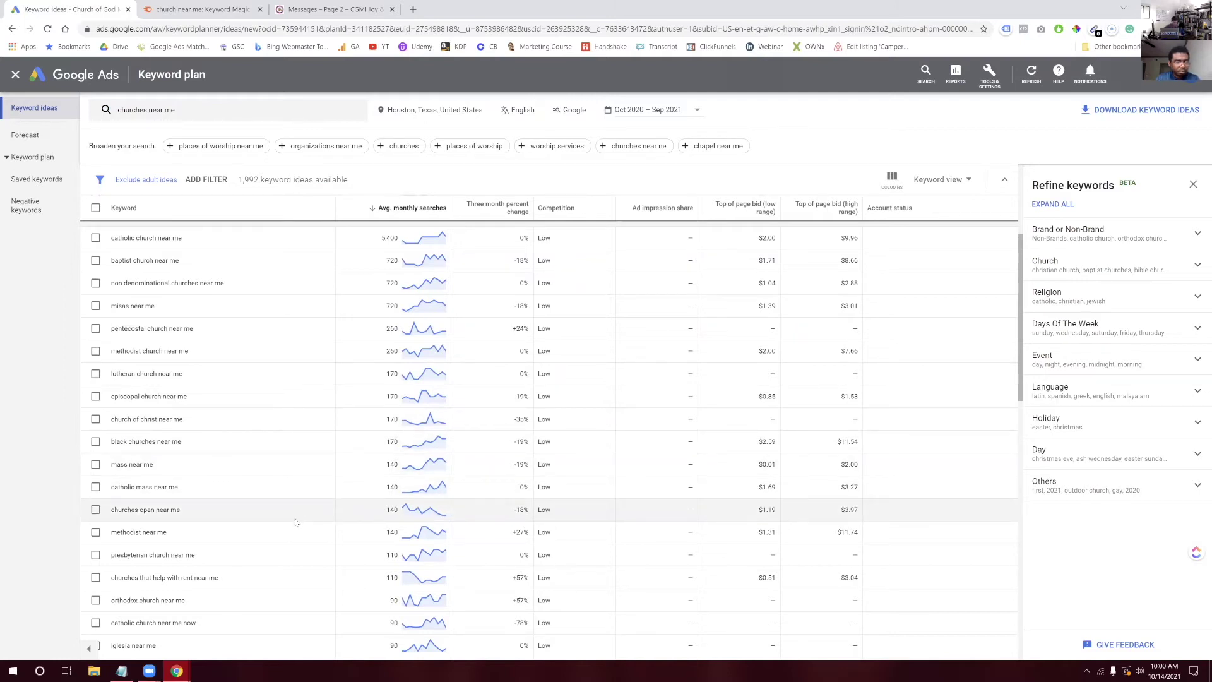
pyautogui.scroll(-3, 292, 562)
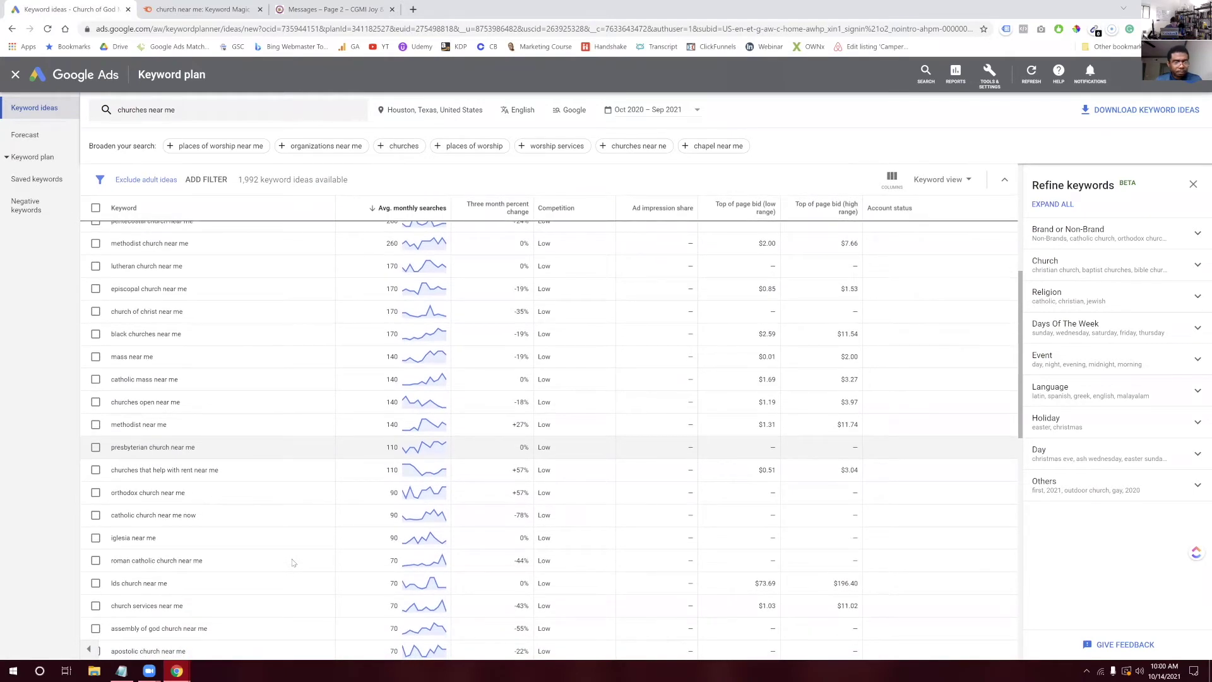
pyautogui.scroll(5, 82, 211)
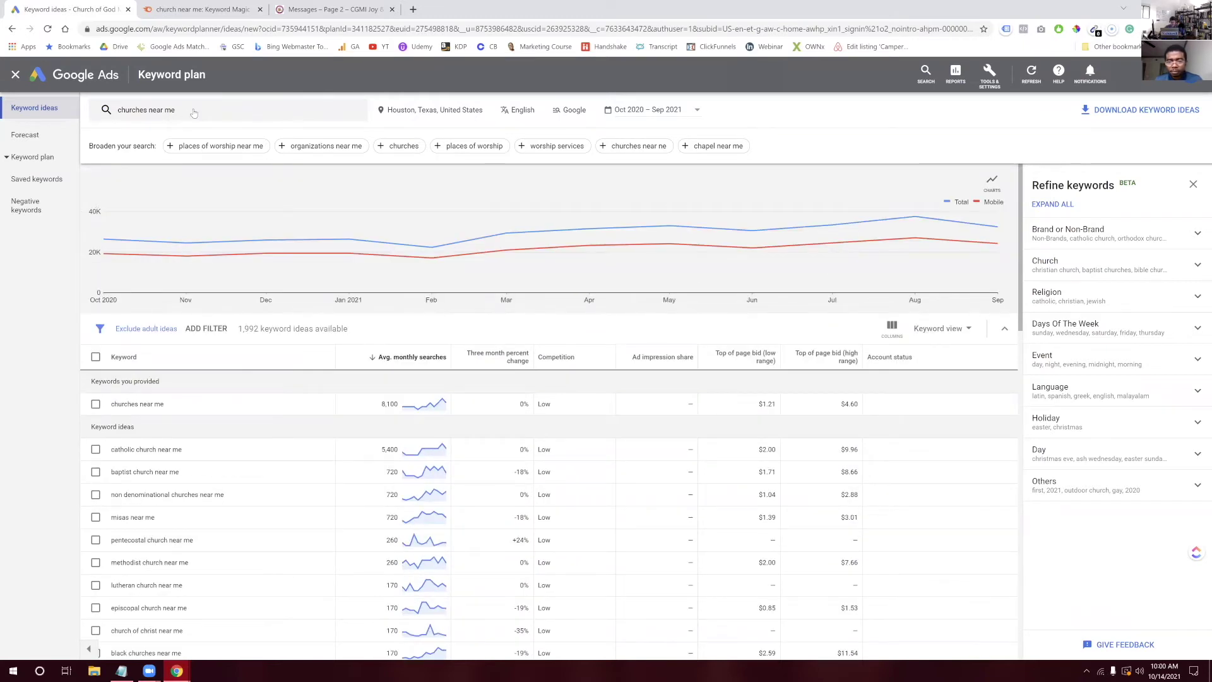
# Add "churches", "worship services" and "sunday services" to the keyword plan search alongside "churches near me" and get the results
pyautogui.moveTo(194, 113); pyautogui.dragTo(98, 112)
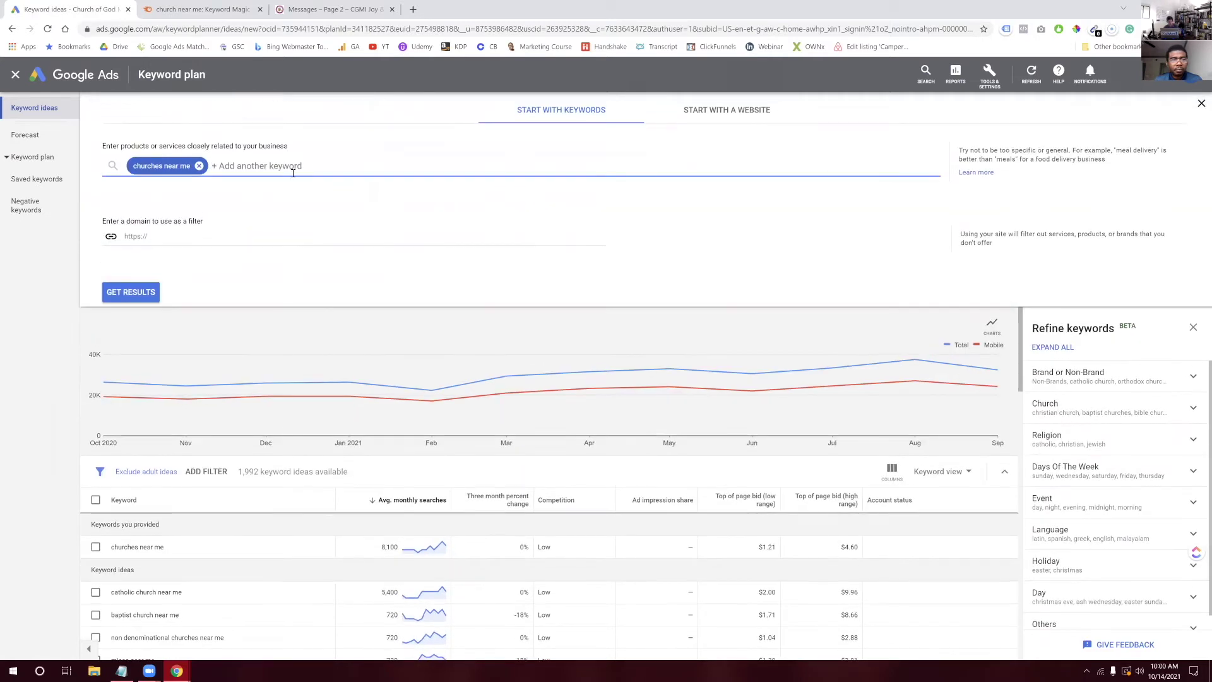
pyautogui.click(223, 166)
pyautogui.write('churches')
pyautogui.press('Return')
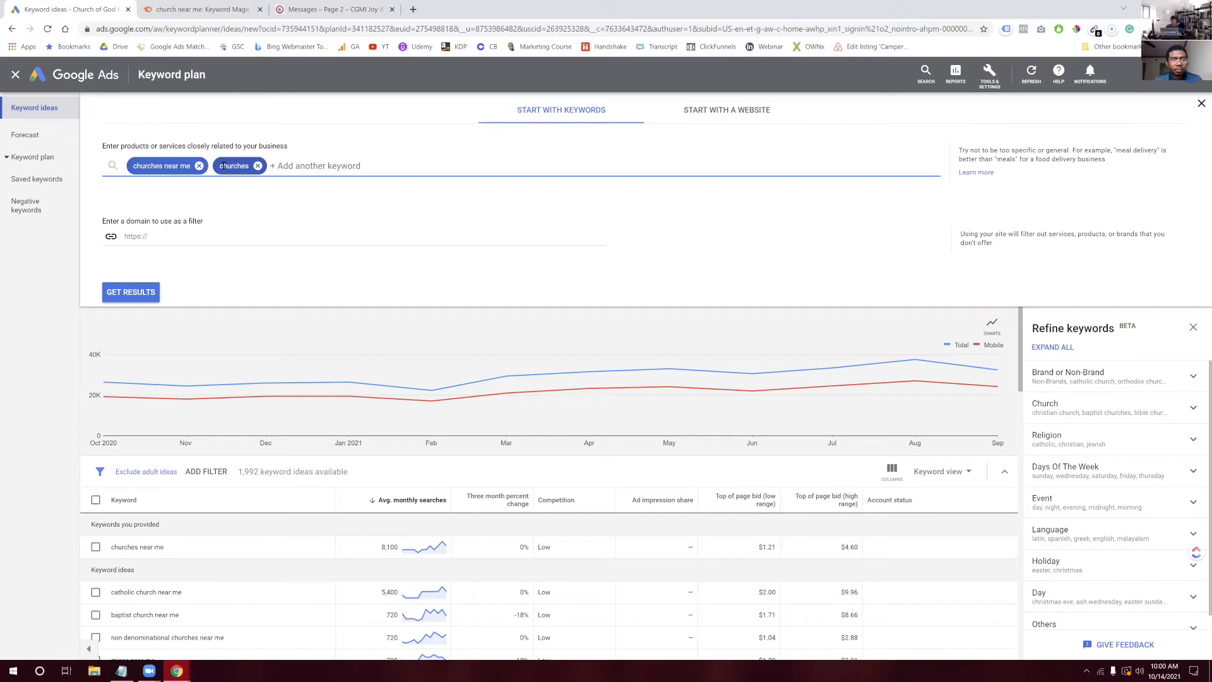
pyautogui.write('worship services')
pyautogui.press('Return')
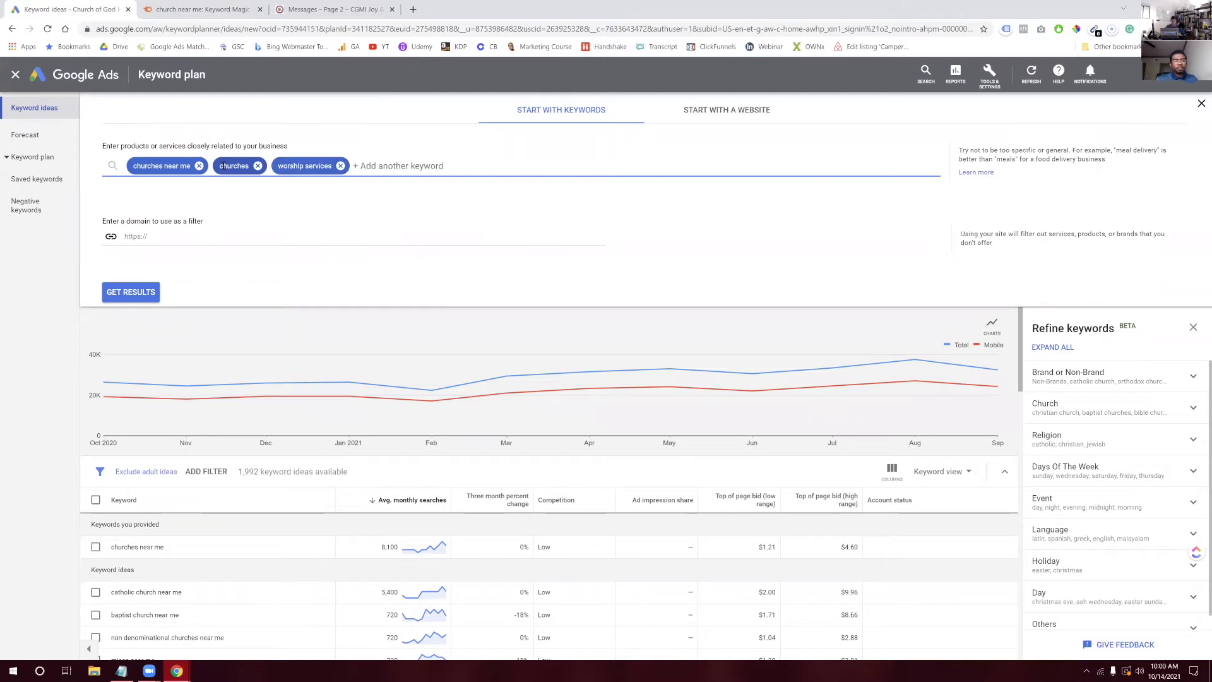
pyautogui.write('sunday services')
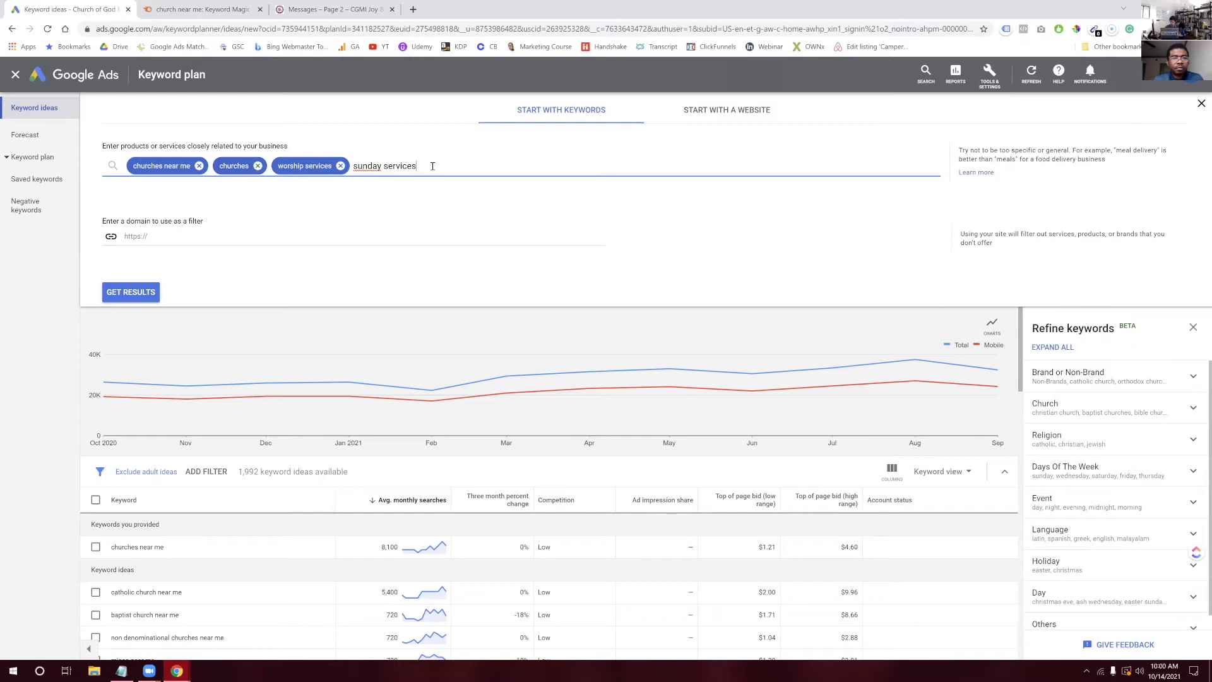
pyautogui.press('Return')
pyautogui.click(115, 299)
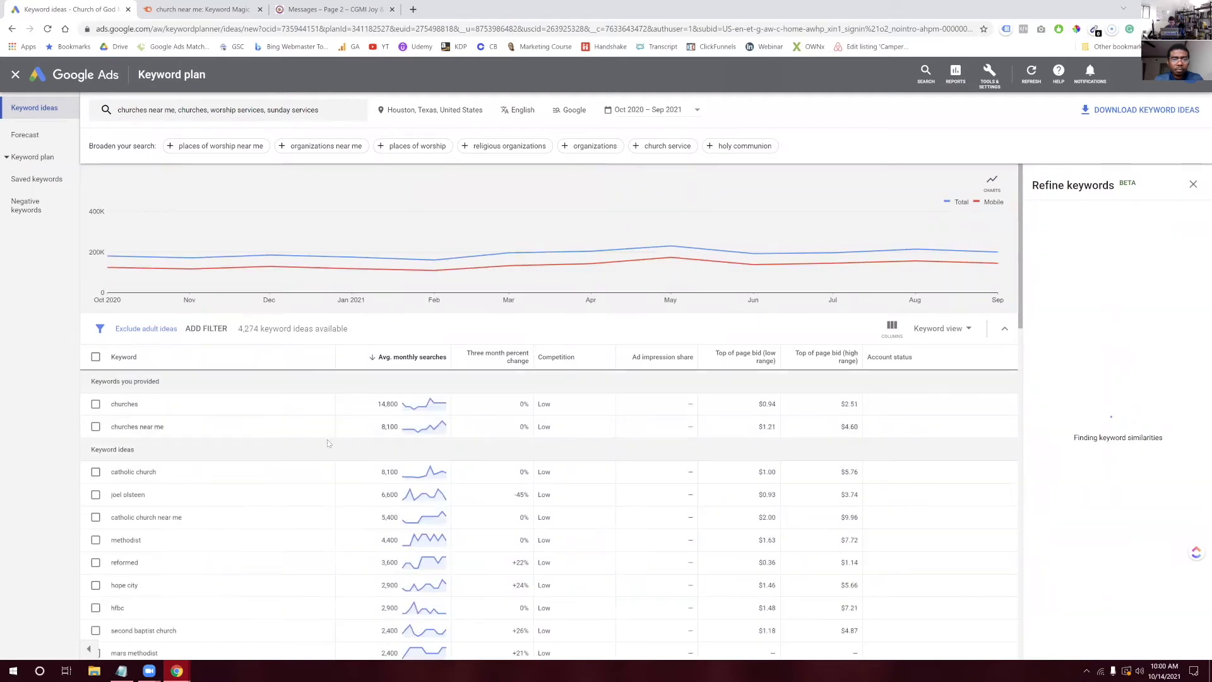
# Search Google for the provided keyword "churches" in a new browser tab and examine the local and organic results
pyautogui.scroll(-2, 327, 439)
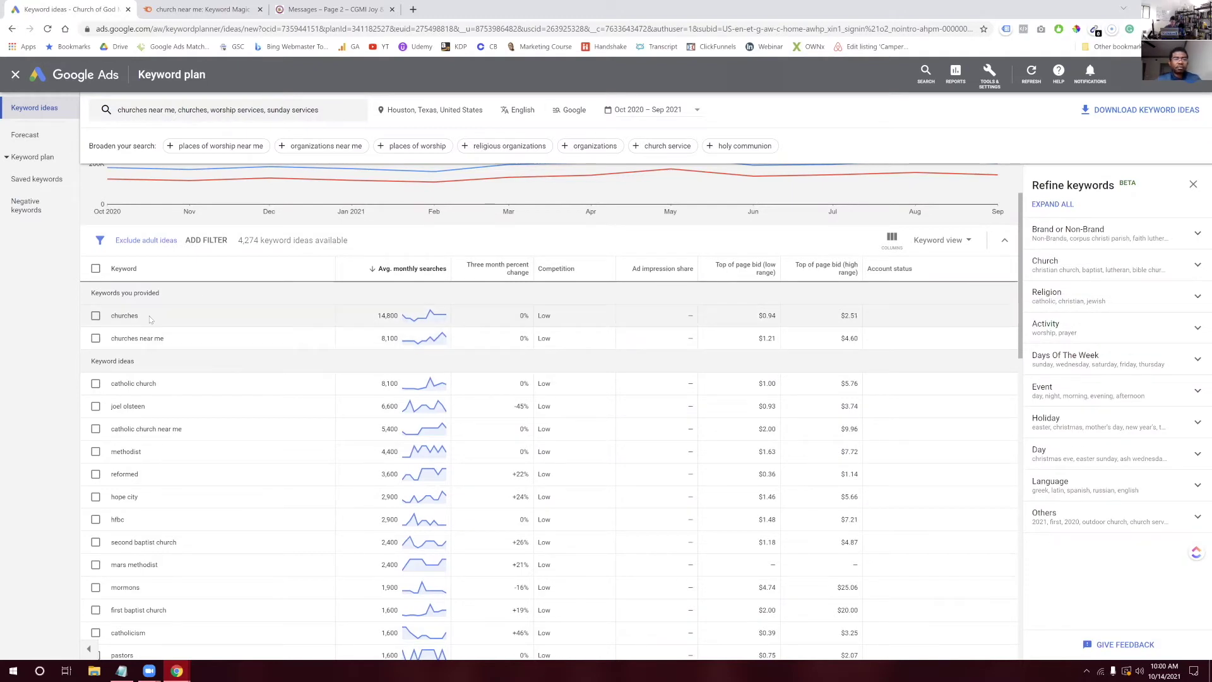
pyautogui.moveTo(139, 316); pyautogui.dragTo(110, 315)
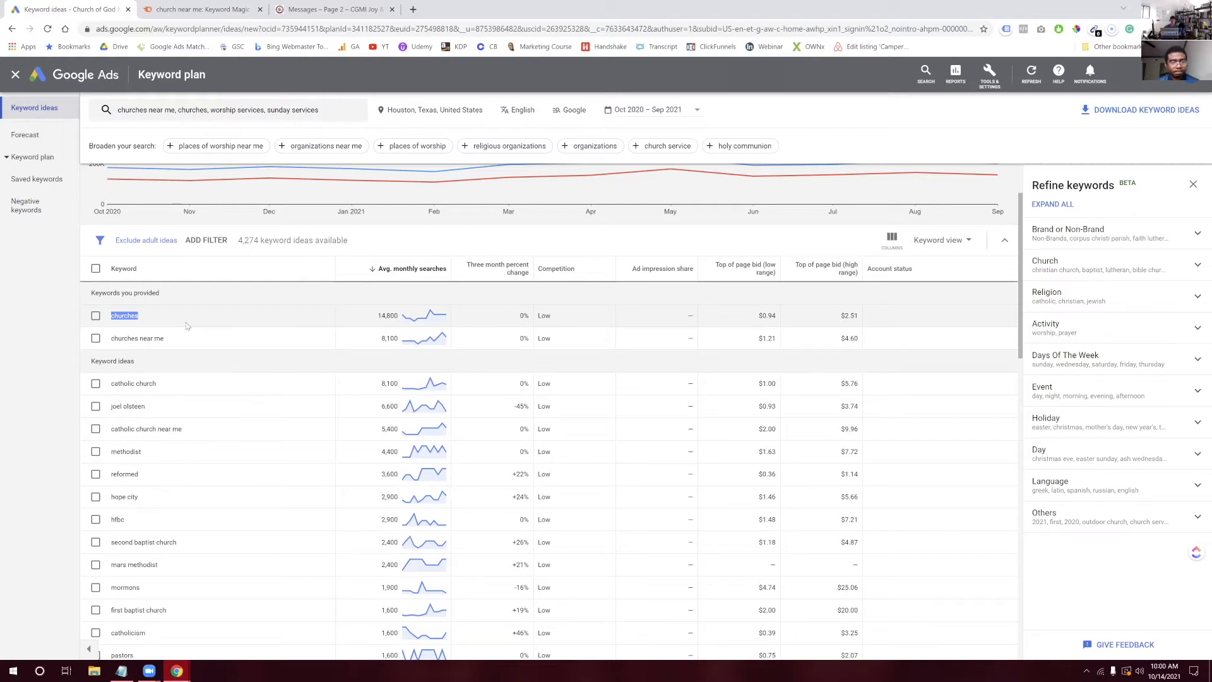
pyautogui.click(413, 10)
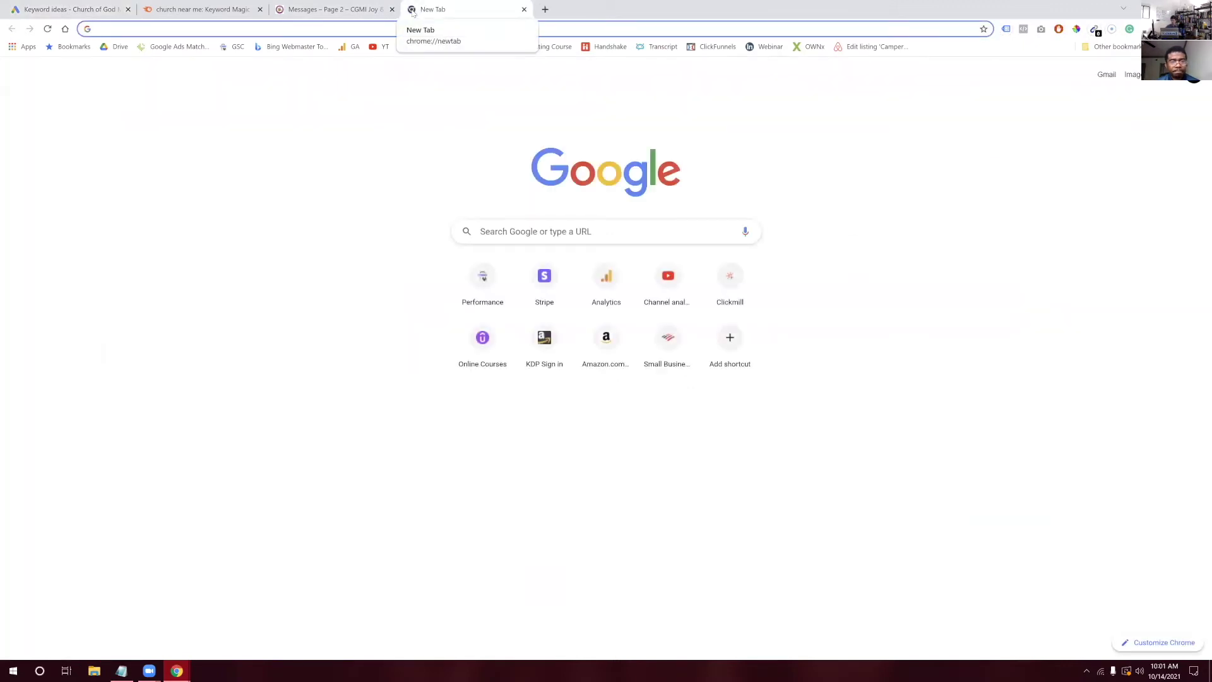
pyautogui.write('churches')
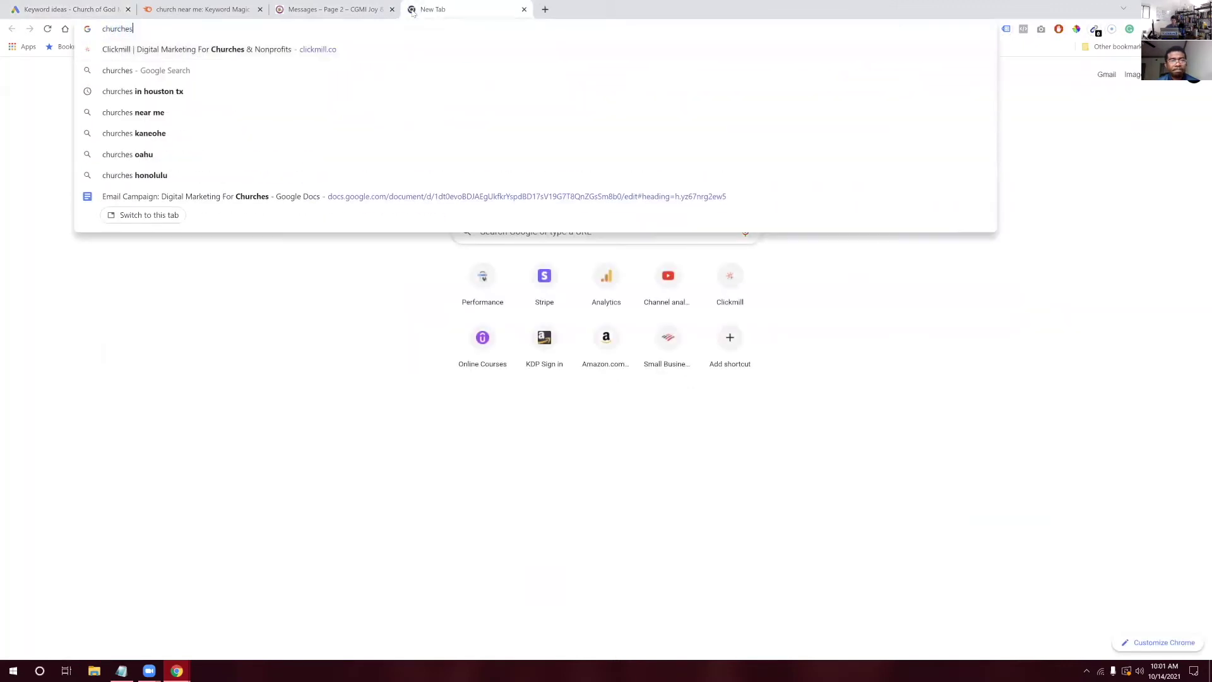
pyautogui.press('Return')
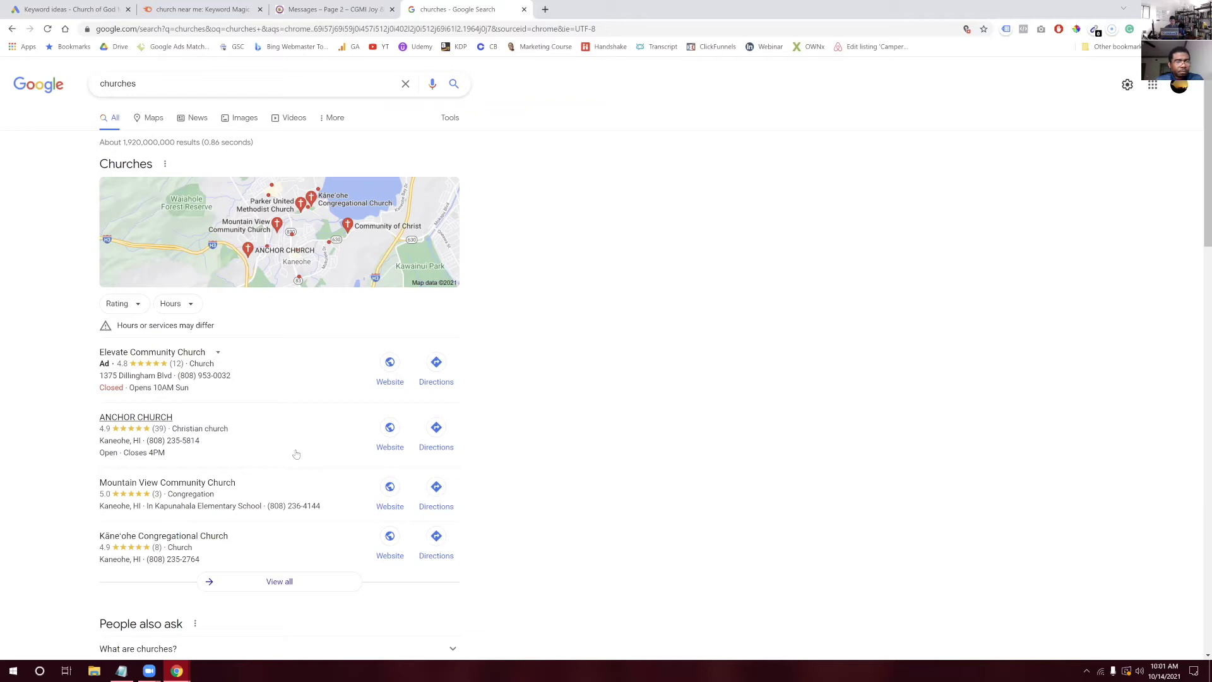
pyautogui.scroll(-5, 296, 455)
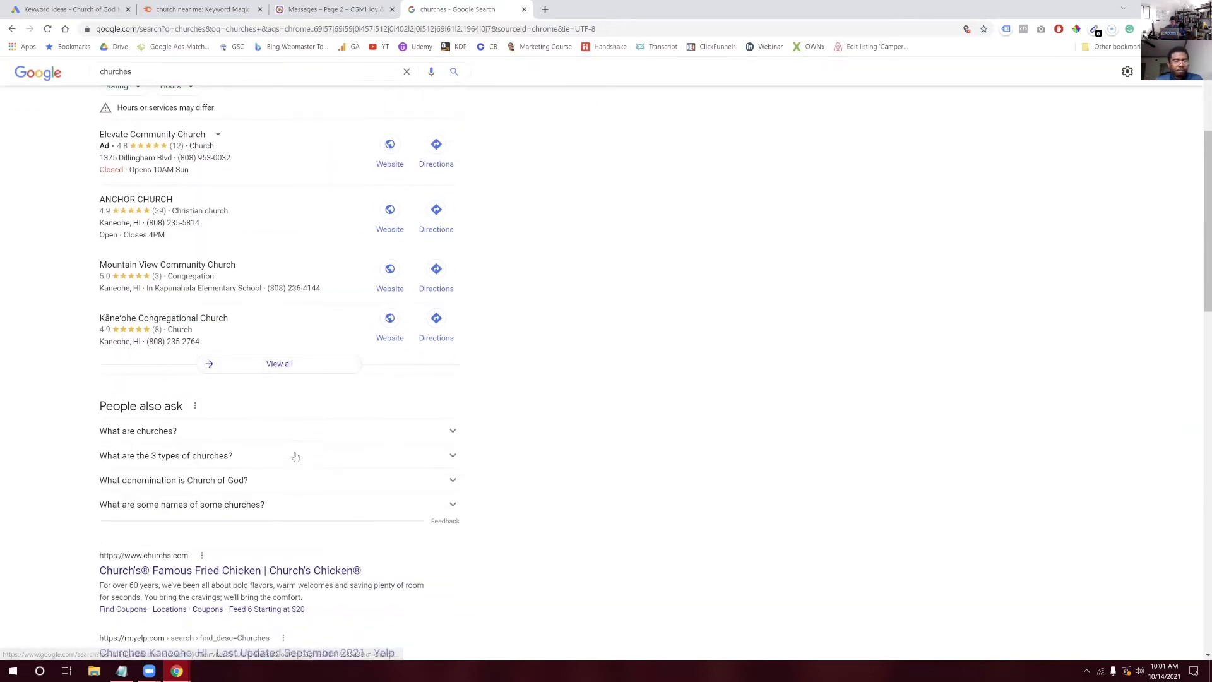
pyautogui.scroll(-2, 295, 456)
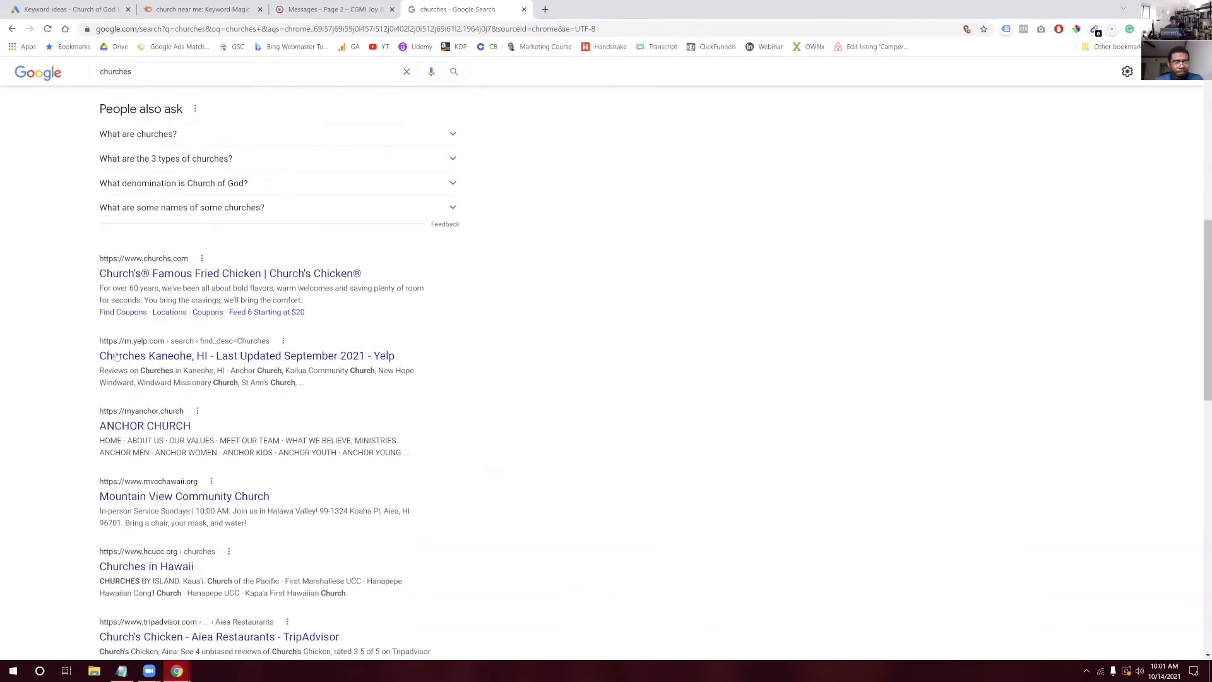
# Close the Google results for "churches" and review the highest-volume Houston keyword ideas in Keyword Planner down to "pentecostal"
pyautogui.moveTo(99, 273); pyautogui.dragTo(268, 272)
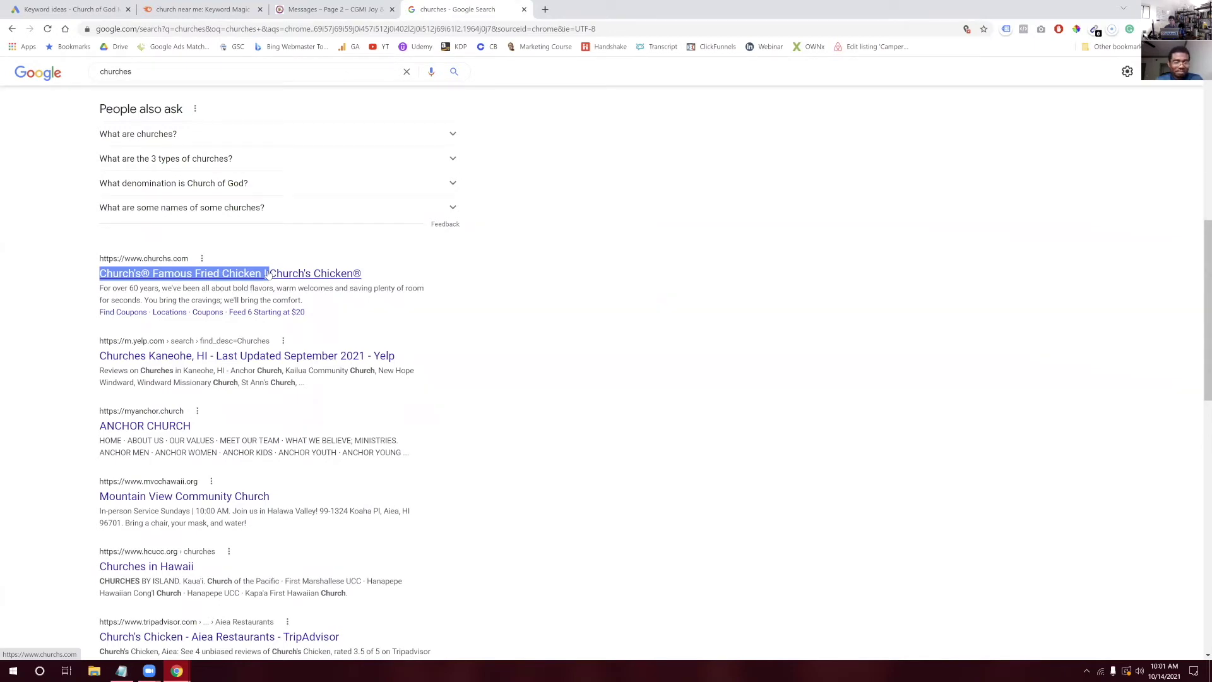
pyautogui.click(524, 10)
pyautogui.scroll(-5, 506, 317)
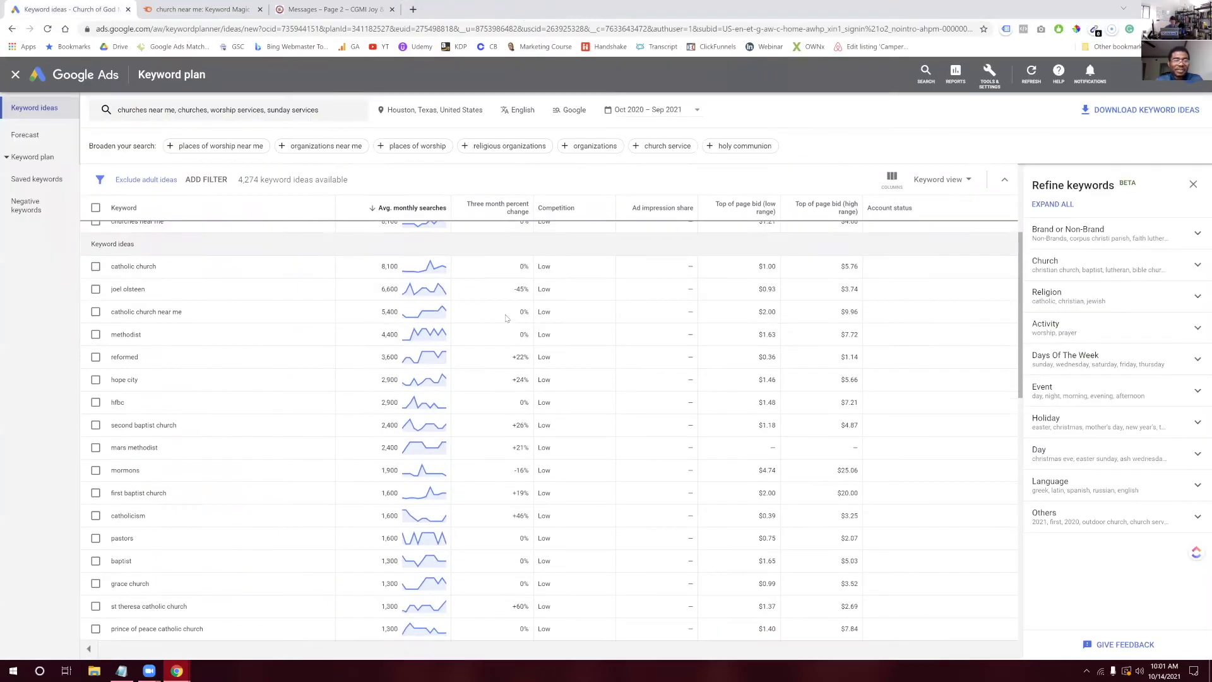
pyautogui.scroll(1, 506, 317)
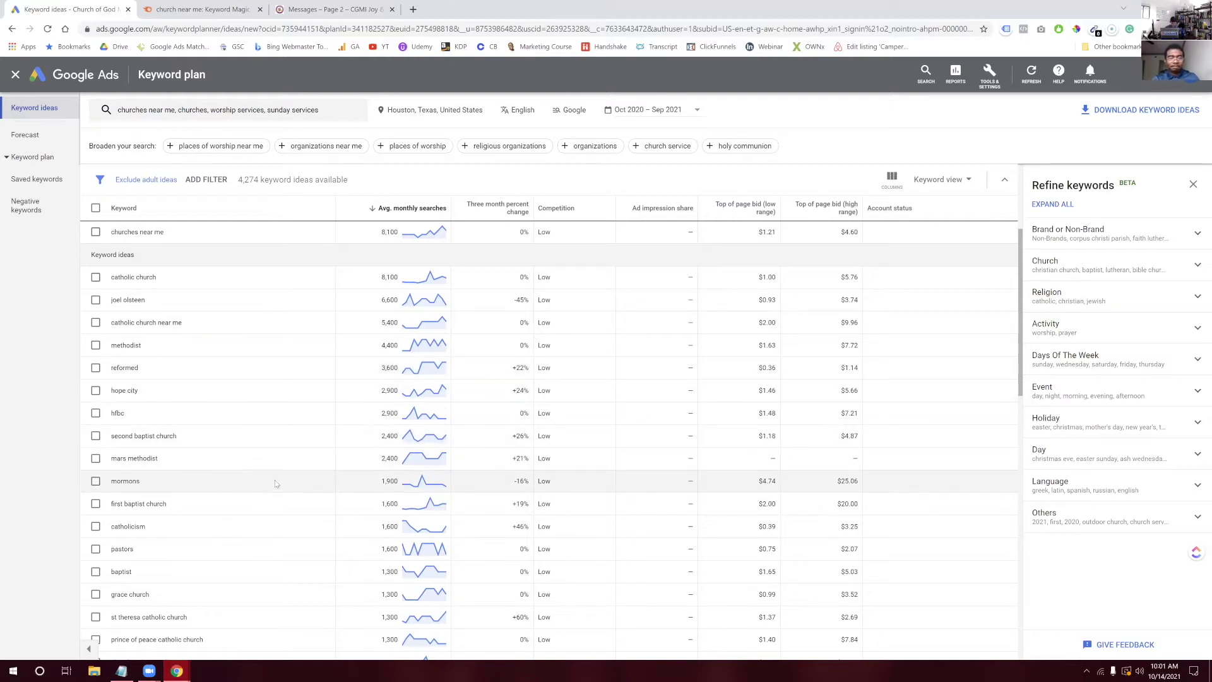
pyautogui.scroll(-2, 268, 485)
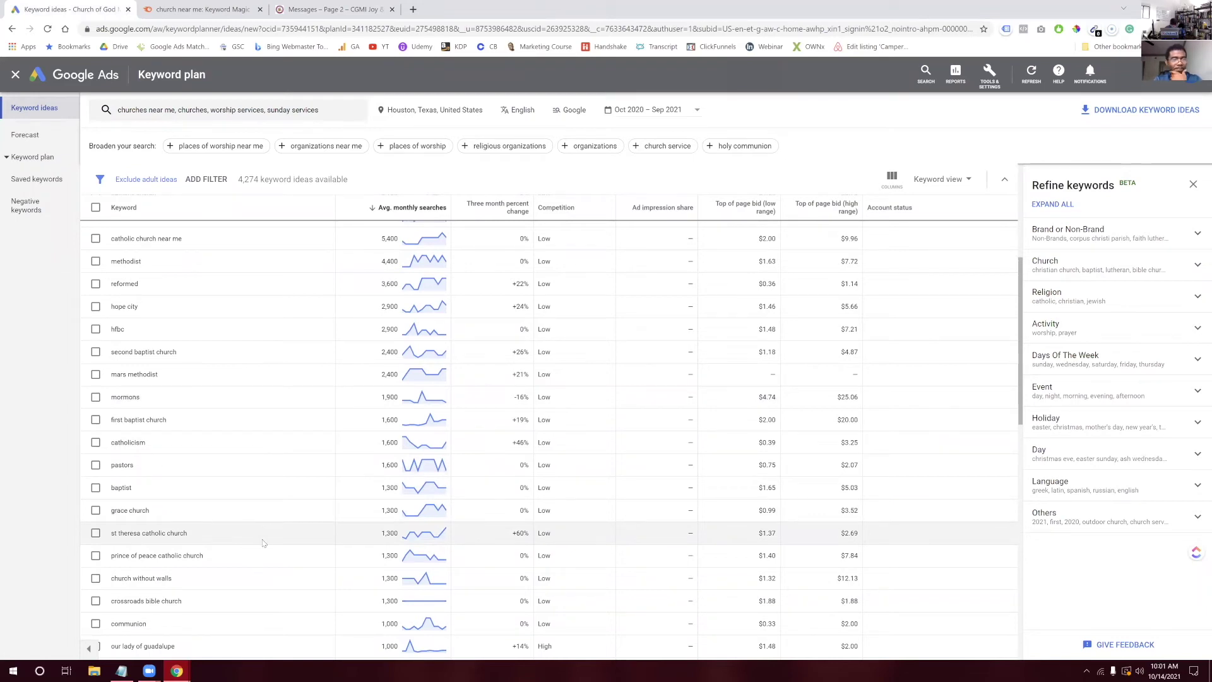
pyautogui.scroll(-2, 272, 559)
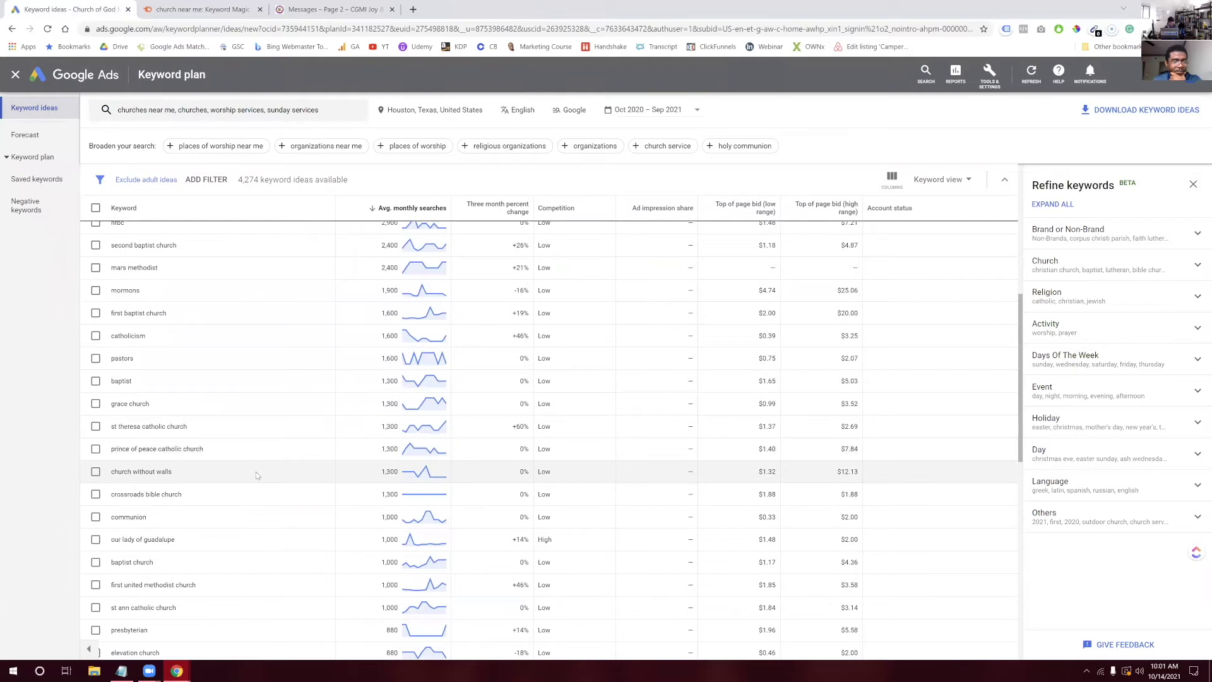
pyautogui.scroll(2, 257, 474)
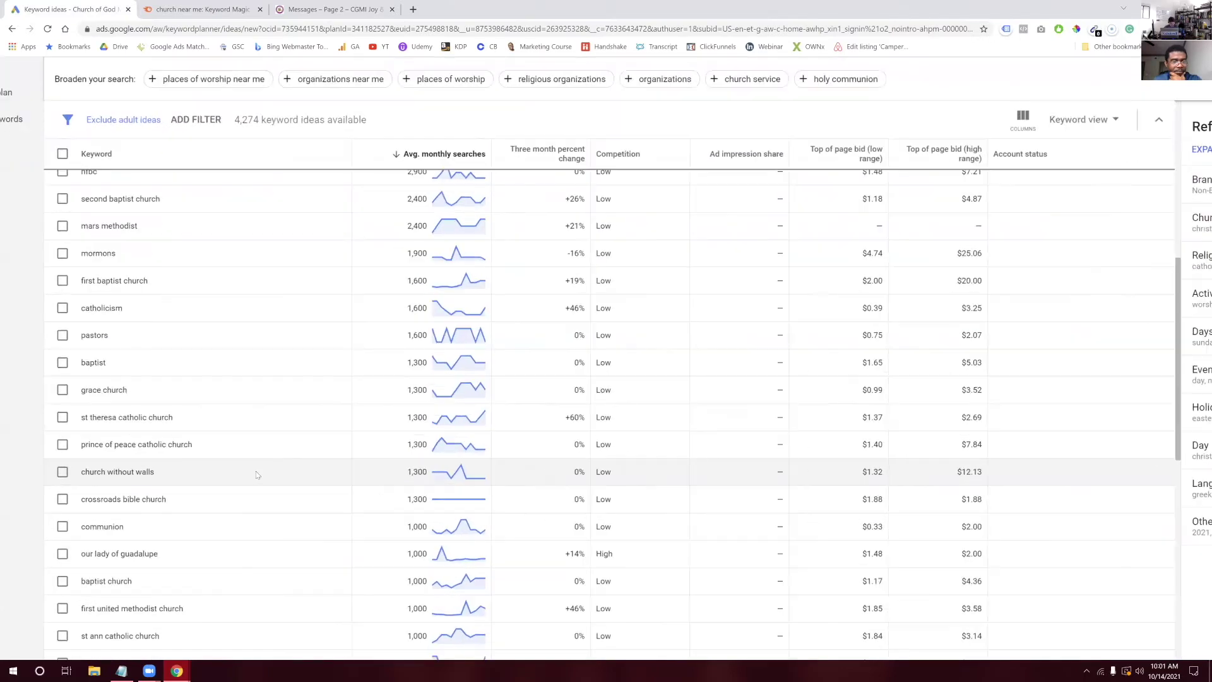
pyautogui.scroll(1, 257, 475)
pyautogui.scroll(-3, 257, 475)
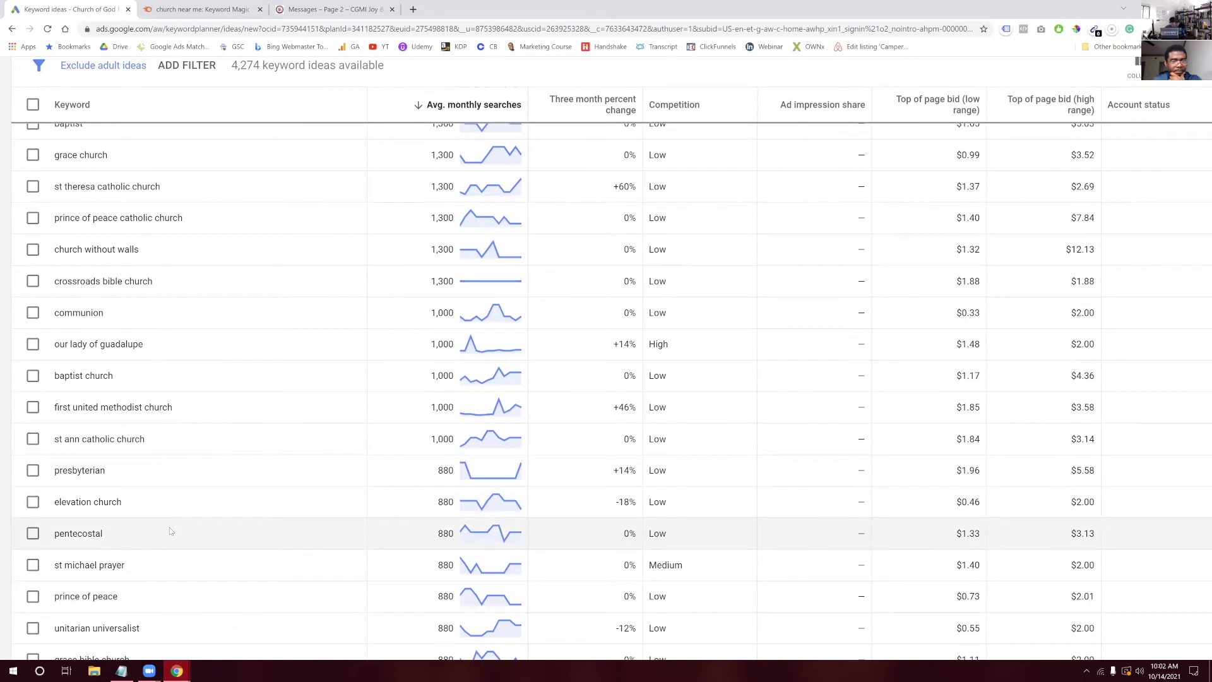
pyautogui.scroll(-3, 170, 531)
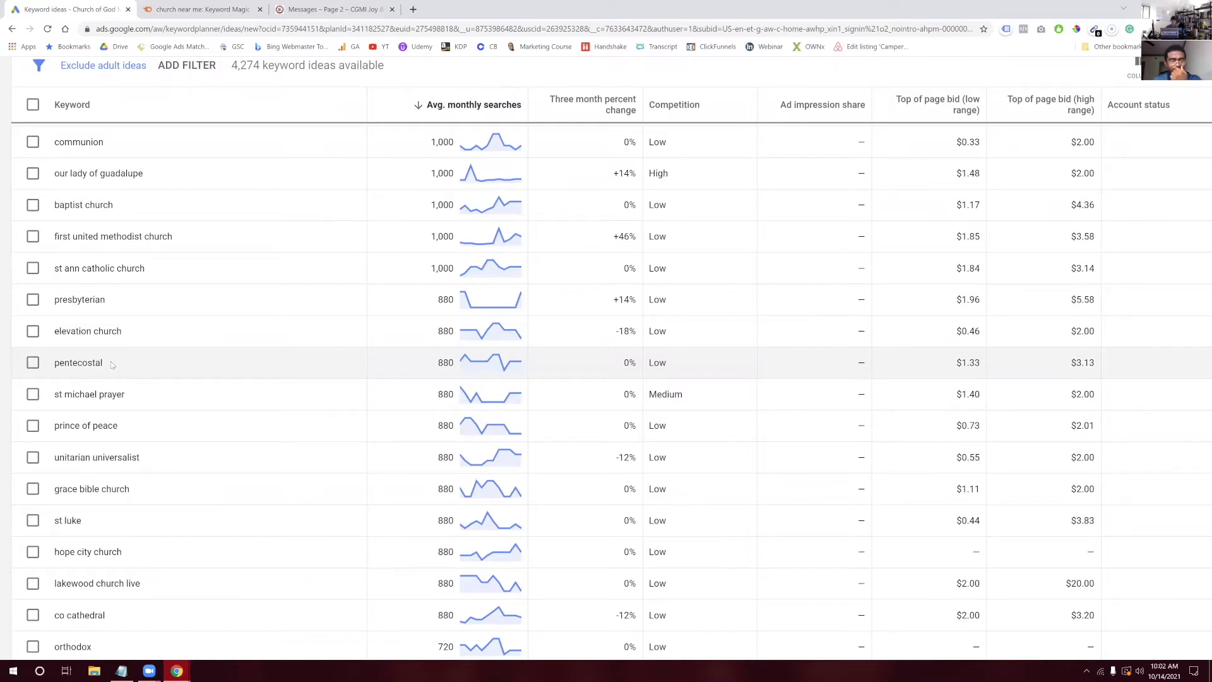
# Glance at the church website's Messages page, return to Keyword Planner and review the remaining ideas to the end of the page
pyautogui.click(301, 9)
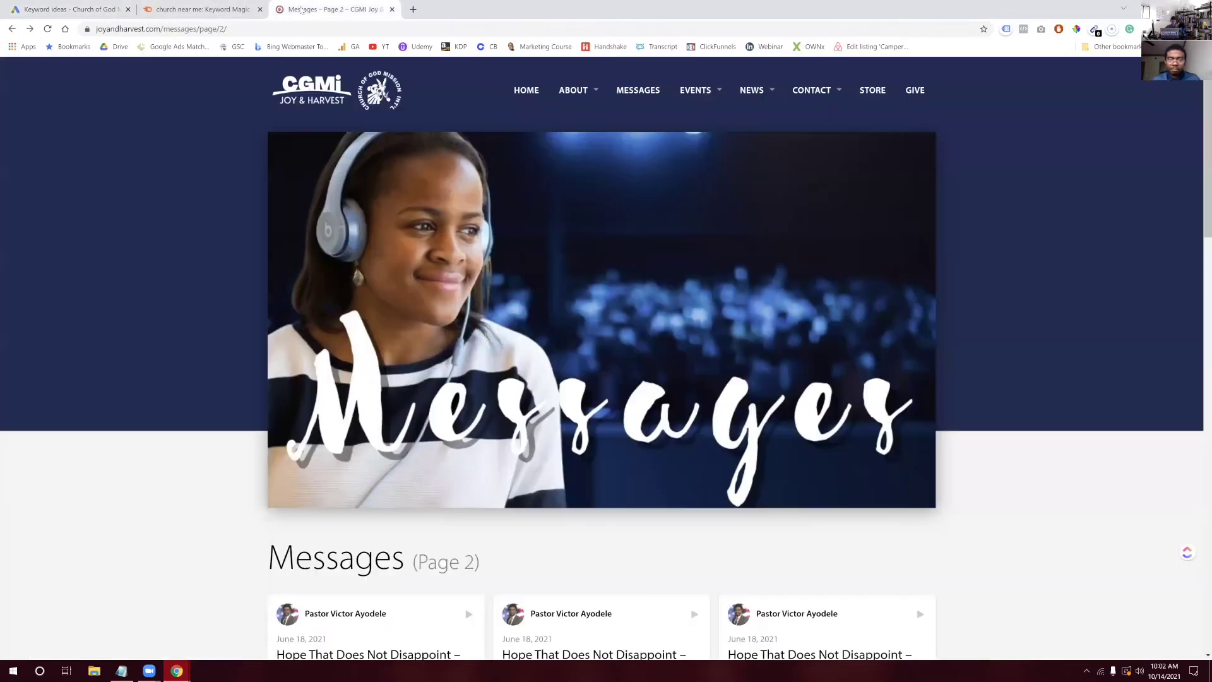
pyautogui.click(91, 14)
pyautogui.scroll(-2, 243, 375)
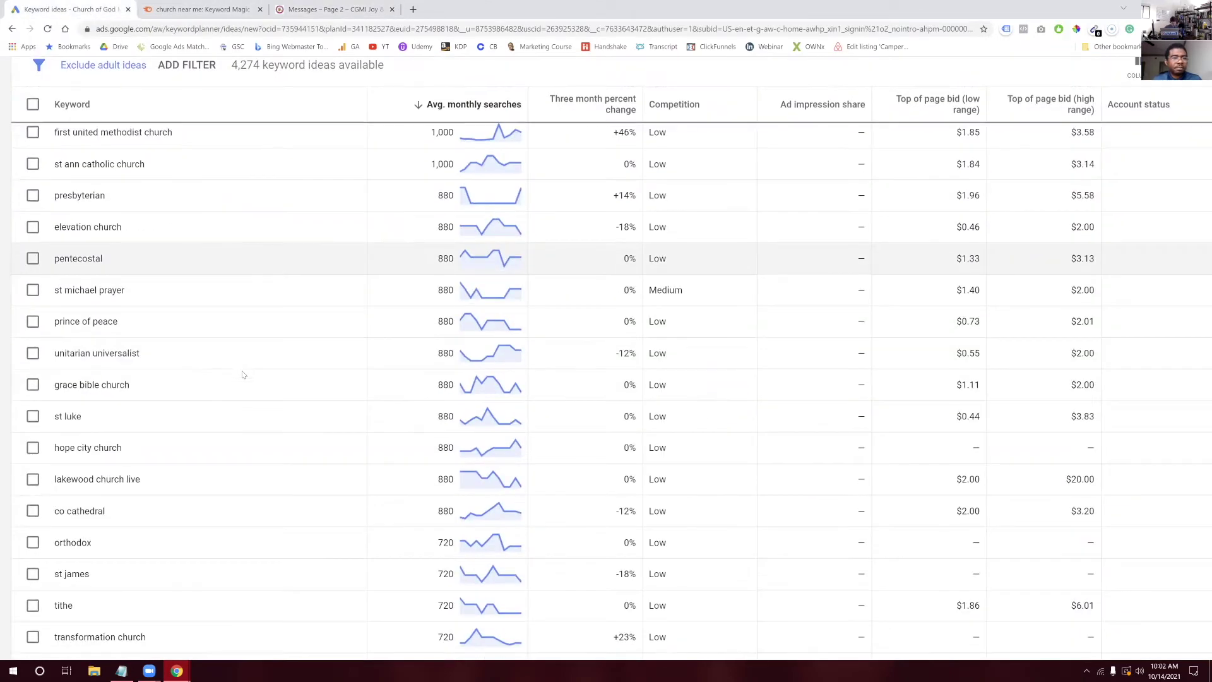
pyautogui.scroll(-2, 243, 375)
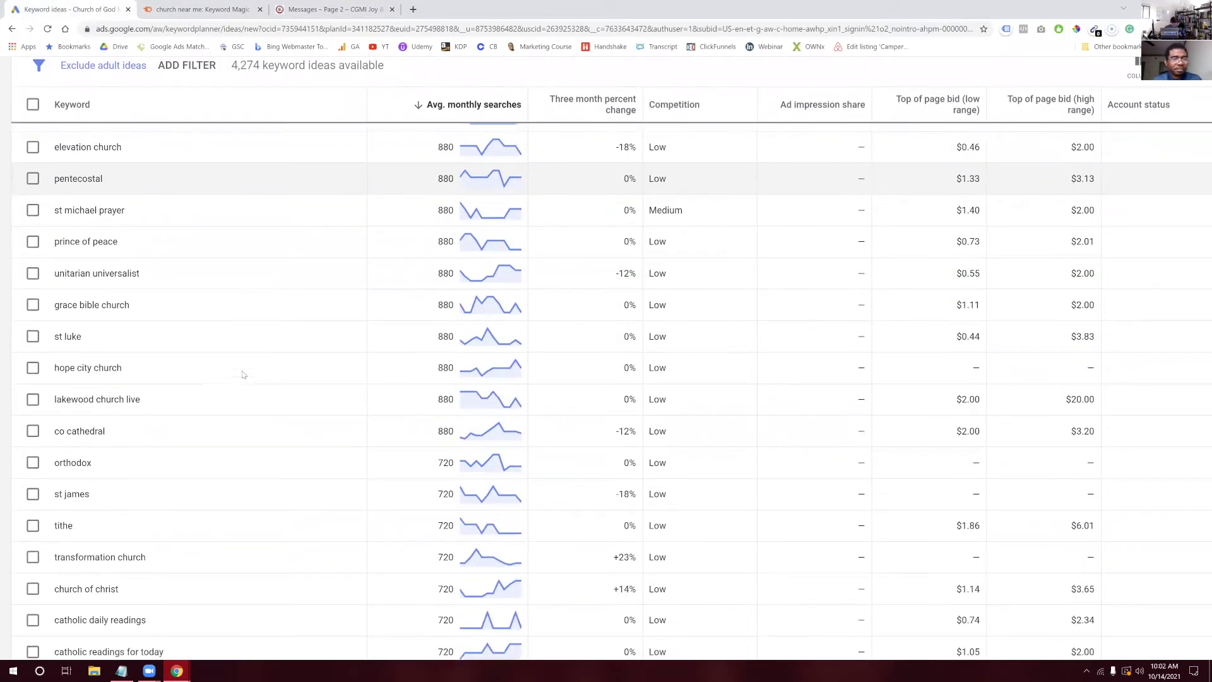
pyautogui.scroll(-2, 243, 374)
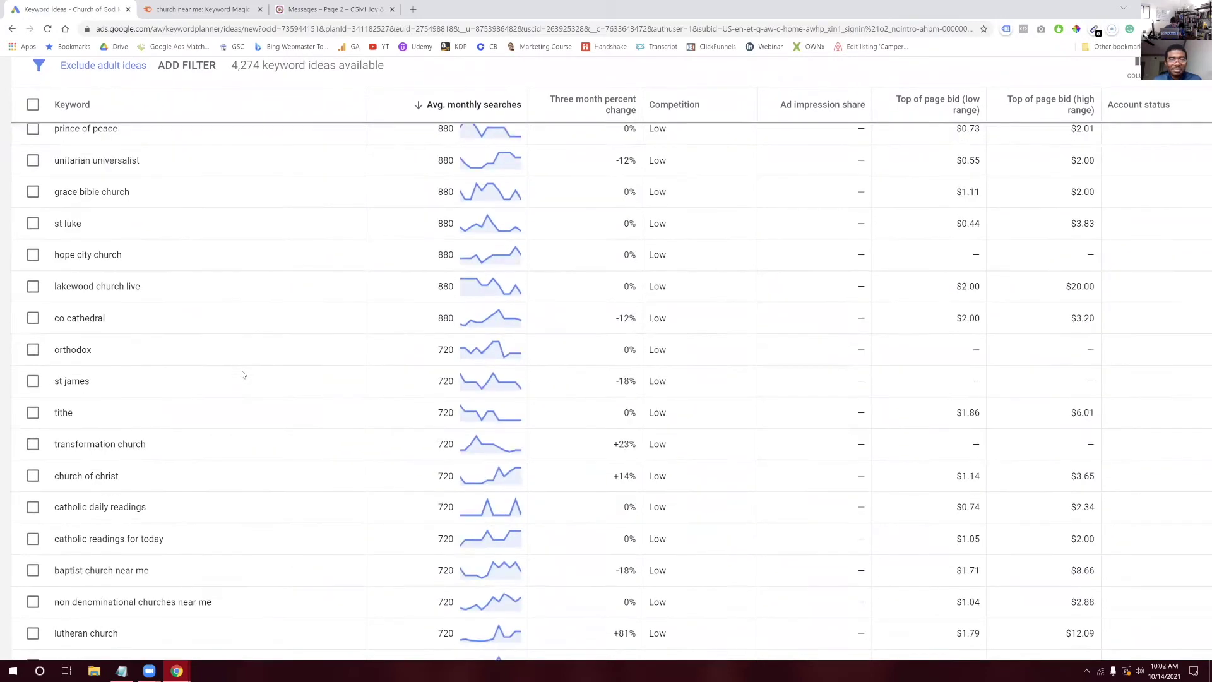
pyautogui.scroll(-1, 243, 375)
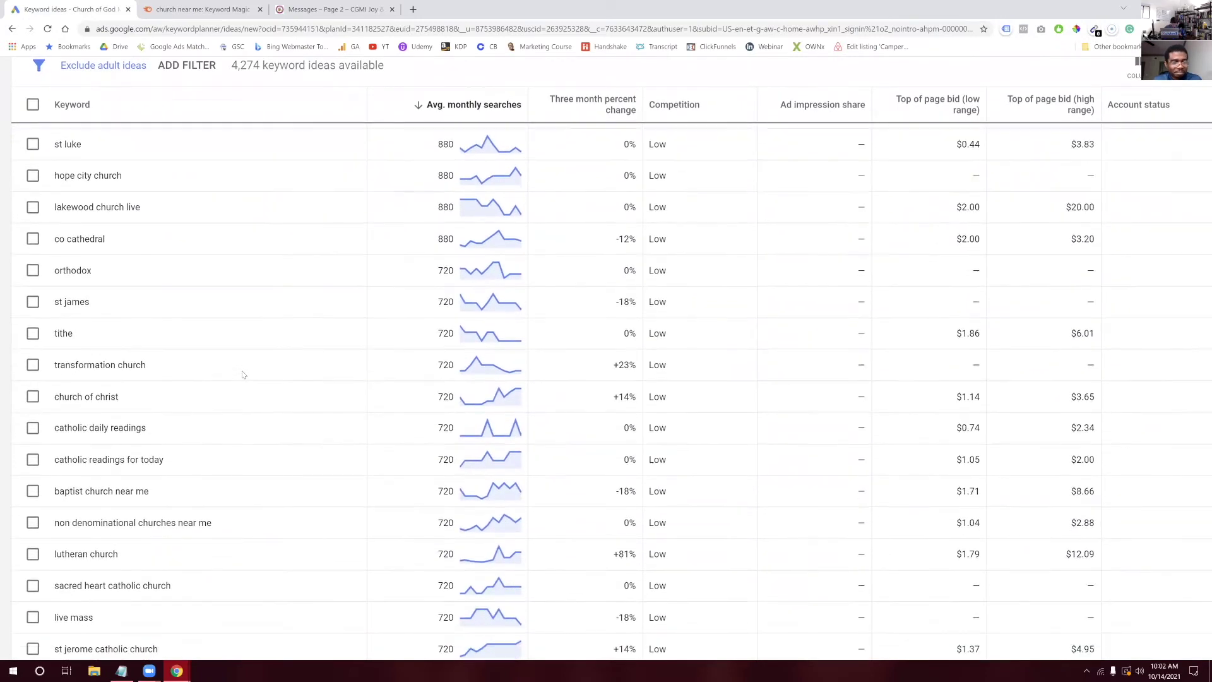
pyautogui.scroll(-2, 243, 375)
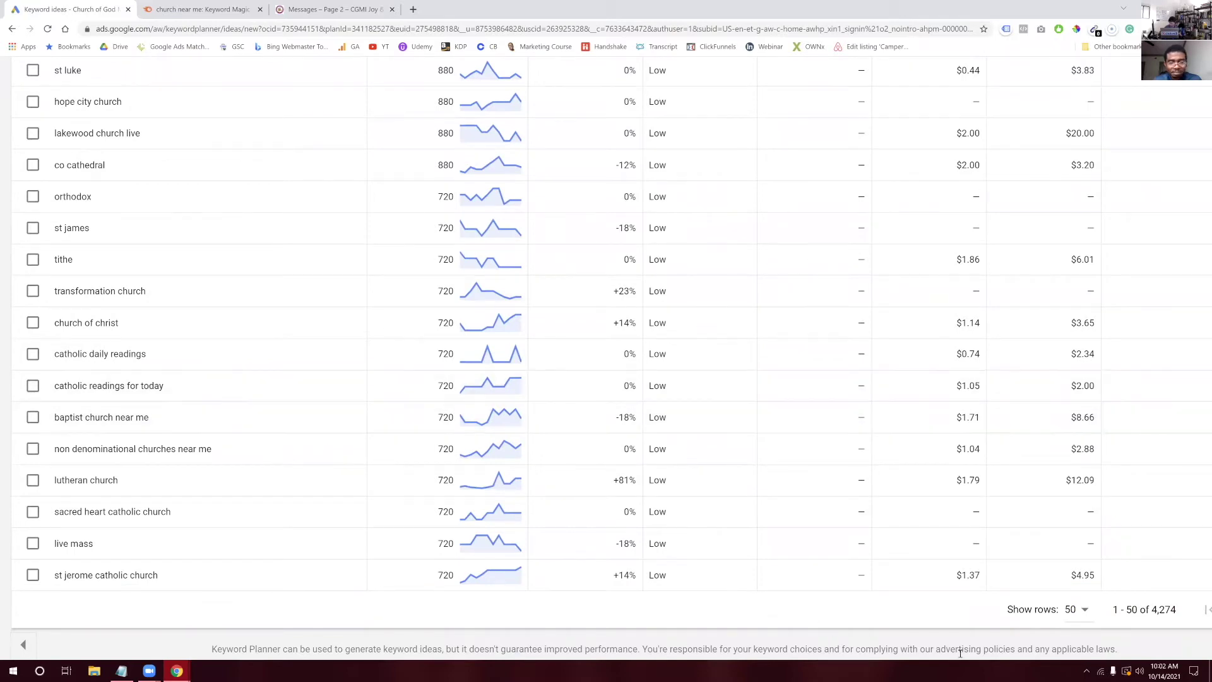
# Show 100 rows per page in the keyword ideas table and look through the additional keywords
pyautogui.click(1087, 611)
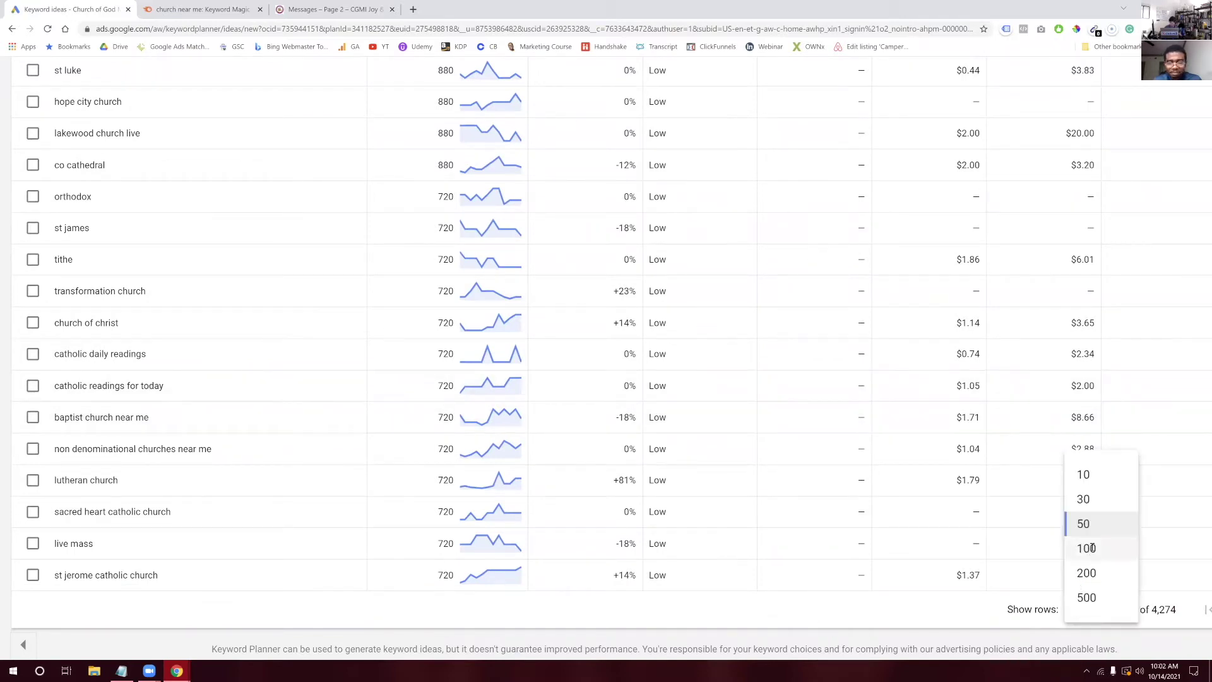
pyautogui.click(1087, 548)
pyautogui.scroll(-3, 93, 593)
pyautogui.scroll(-2, 92, 594)
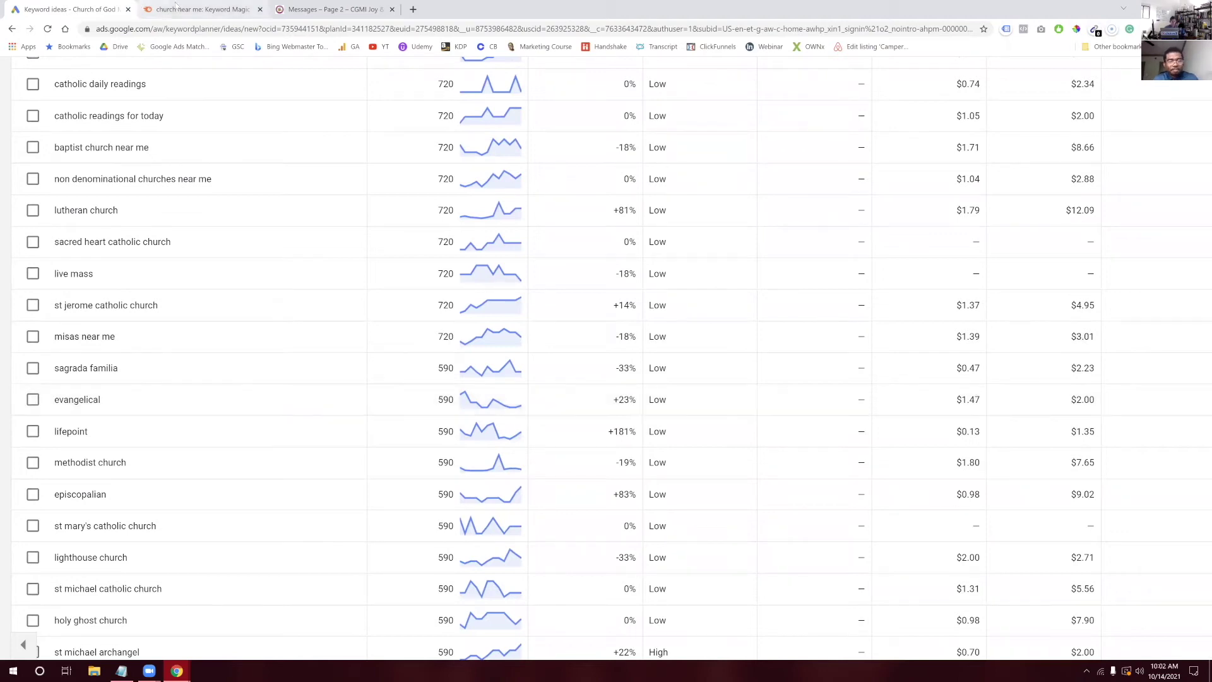
# Switch to the keyword spreadsheet and enter "eveangelical church" in cell A26, below "church services near me"
pyautogui.click(209, 9)
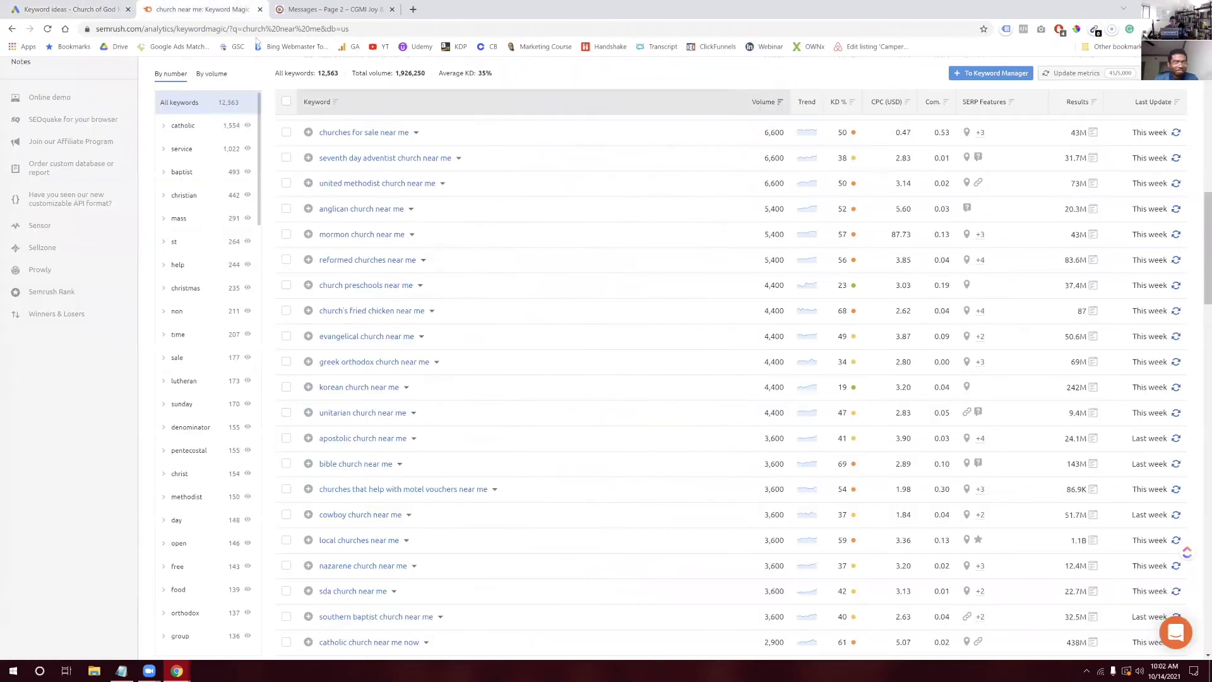
pyautogui.click(313, 12)
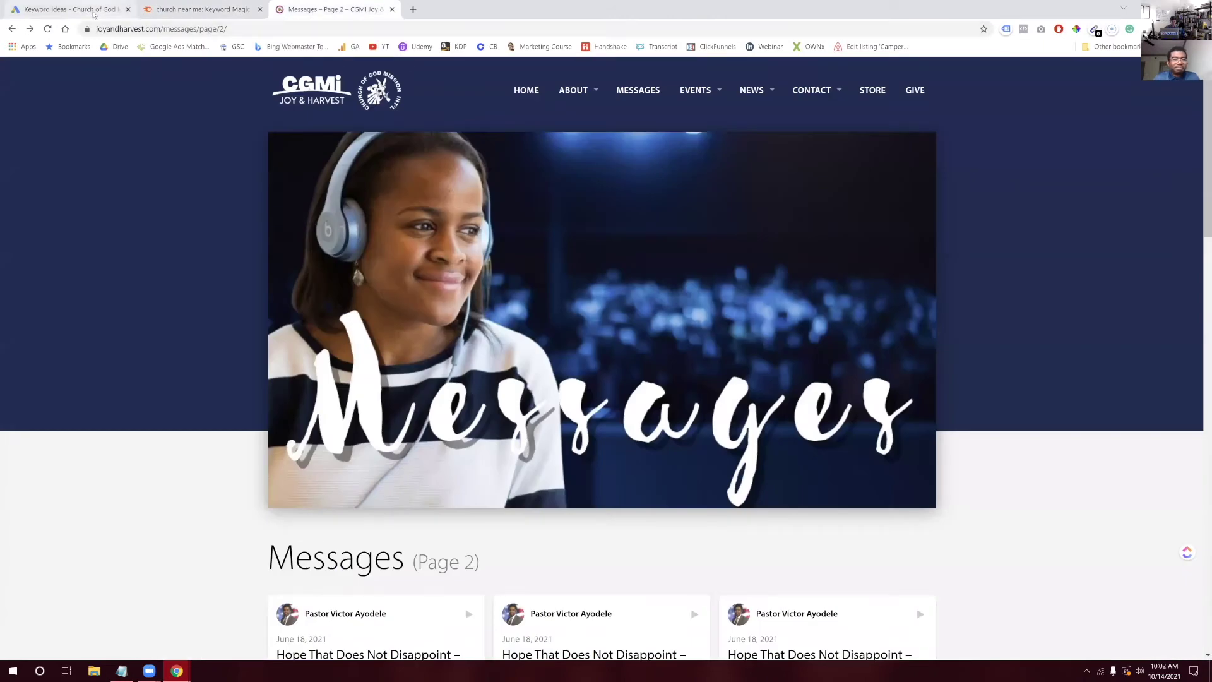
pyautogui.click(190, 9)
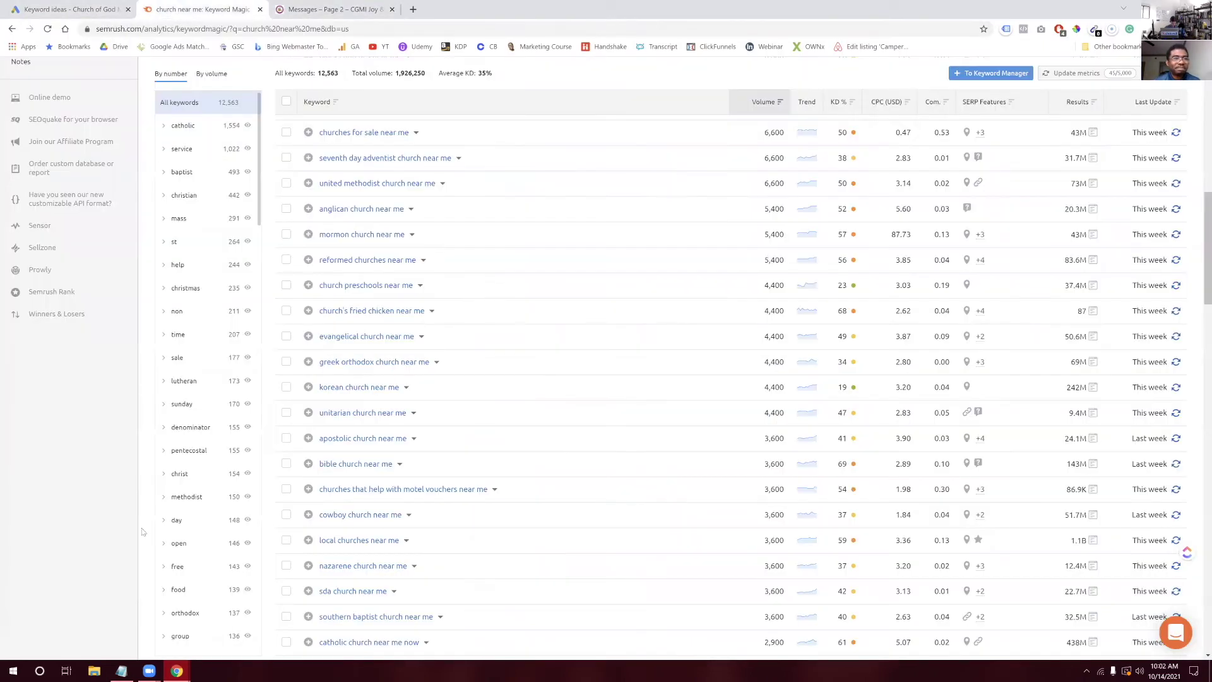
pyautogui.moveTo(177, 671)
pyautogui.click(95, 616)
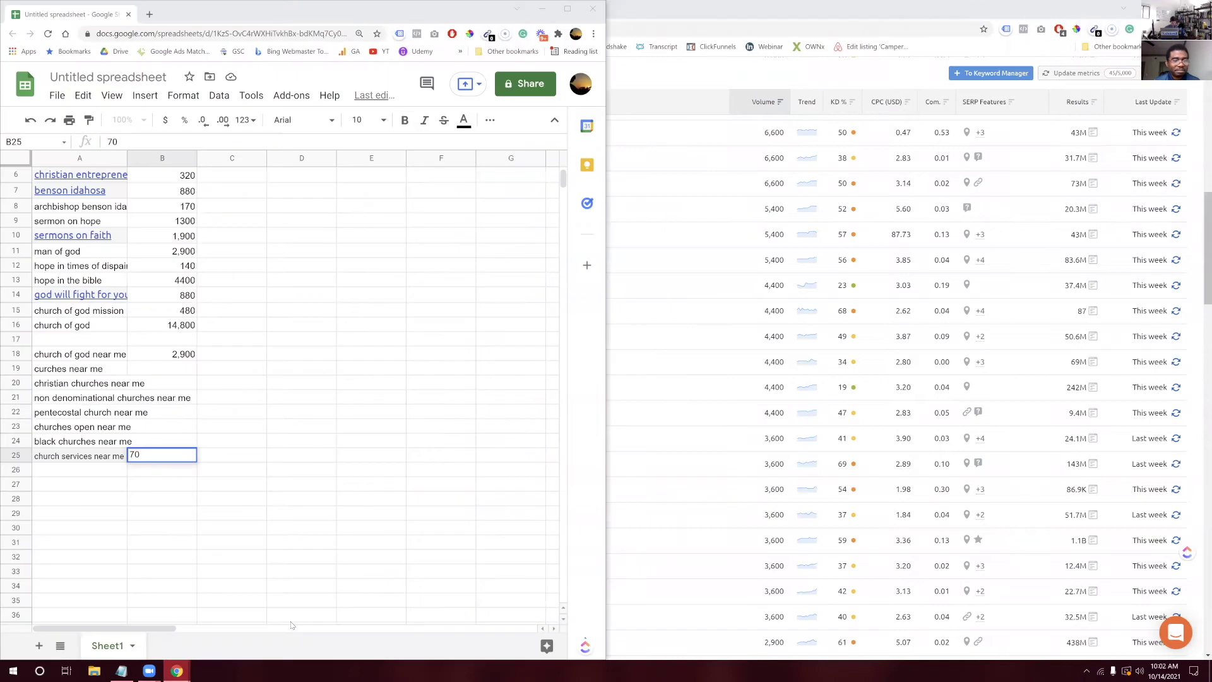
pyautogui.click(104, 475)
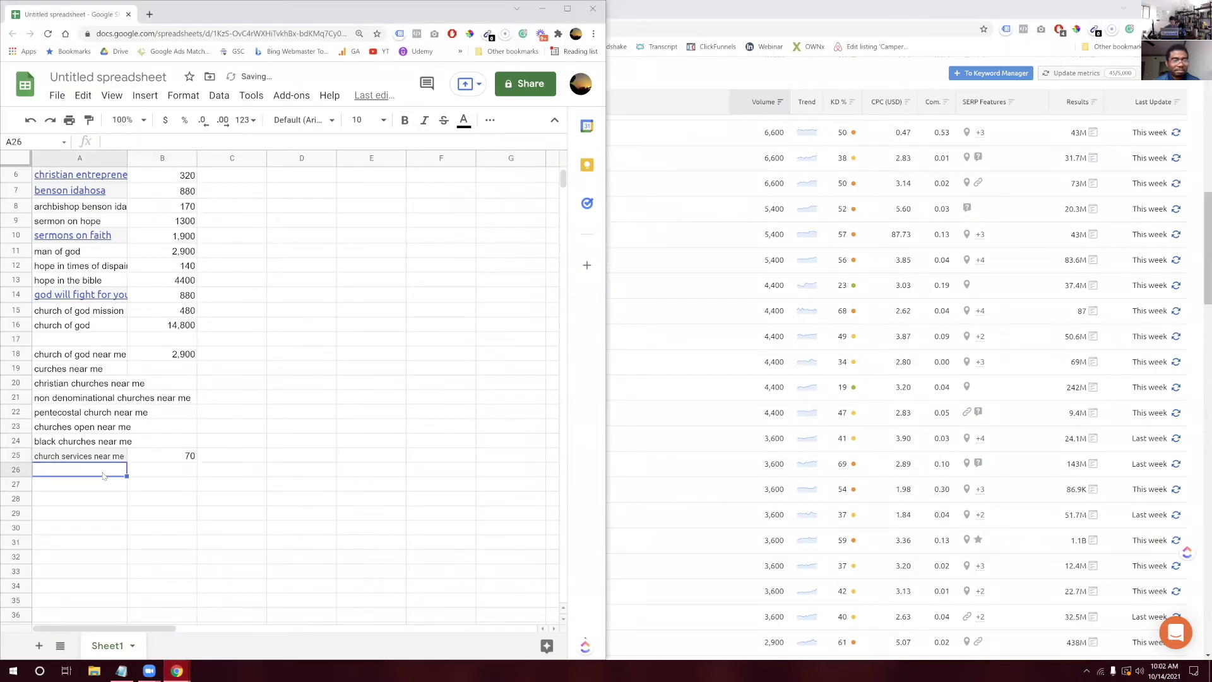
pyautogui.write('eveang')
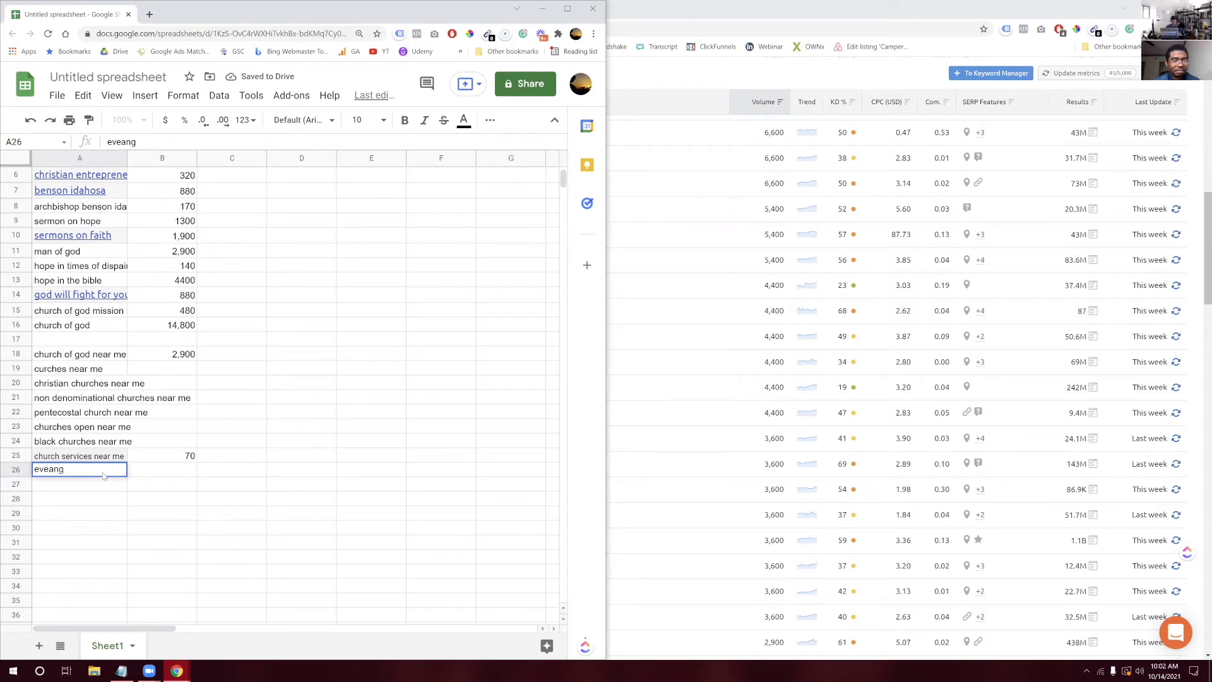
pyautogui.write('elical church')
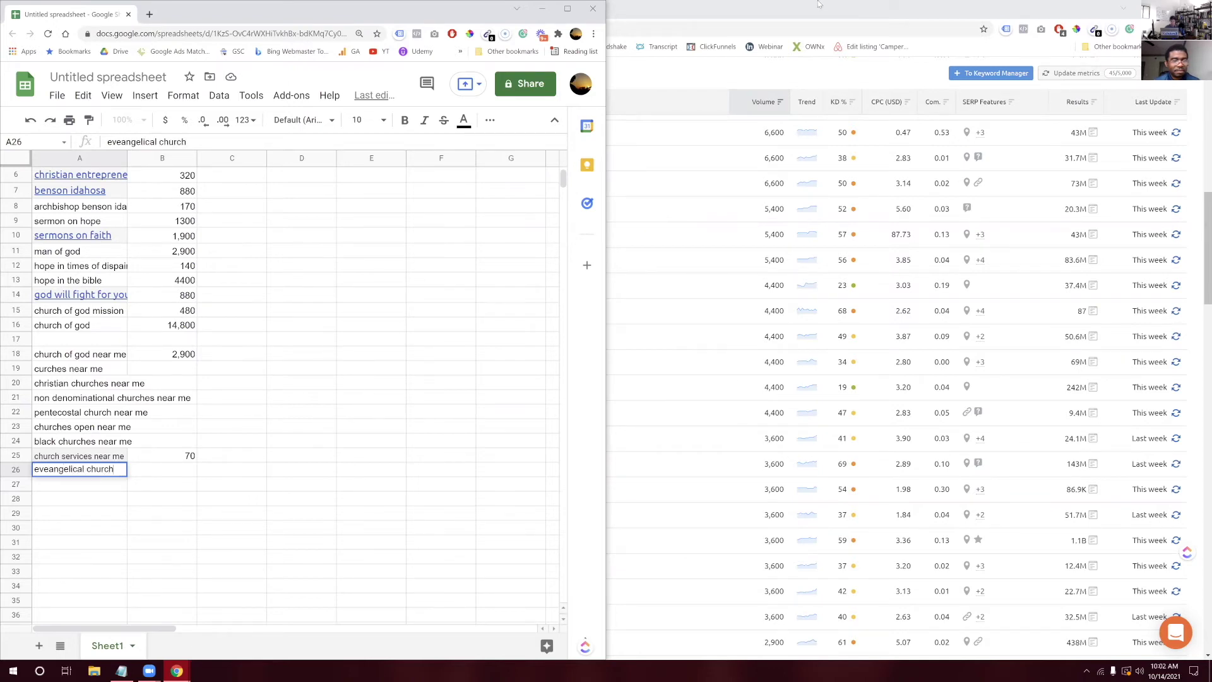
# Return to Keyword Planner and copy the term "evangelical" from the keyword ideas list
pyautogui.hotkey('alt', 'Tab')
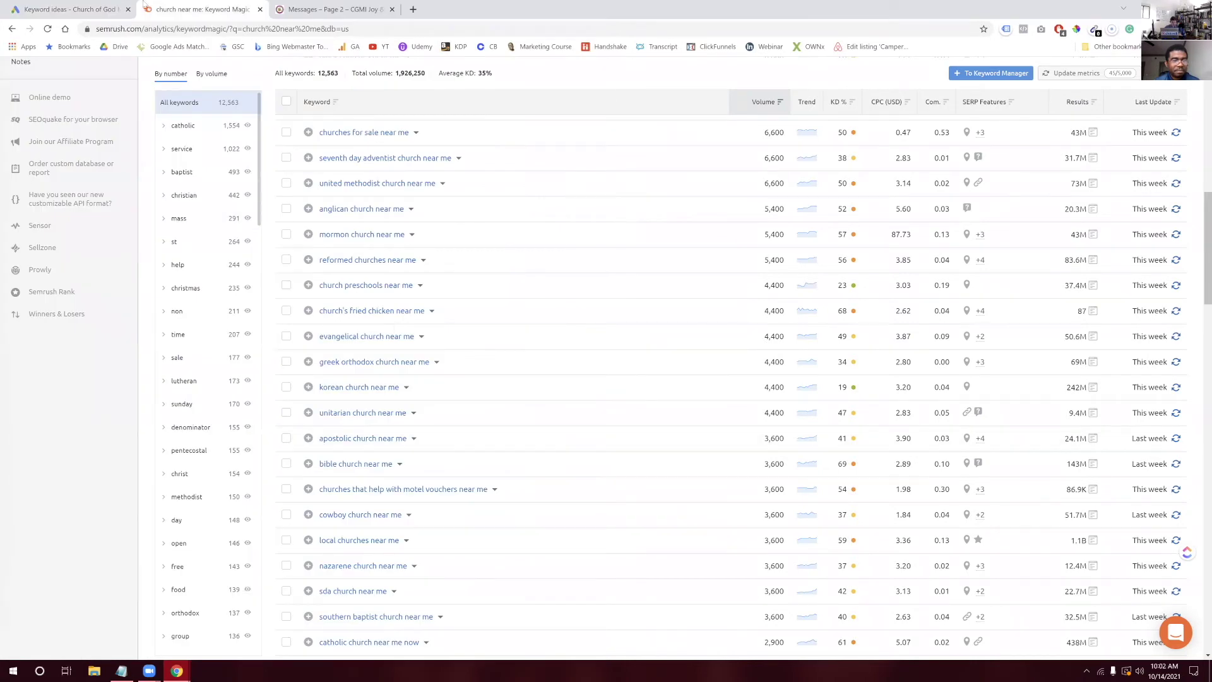
pyautogui.click(96, 16)
pyautogui.moveTo(106, 400); pyautogui.dragTo(57, 396)
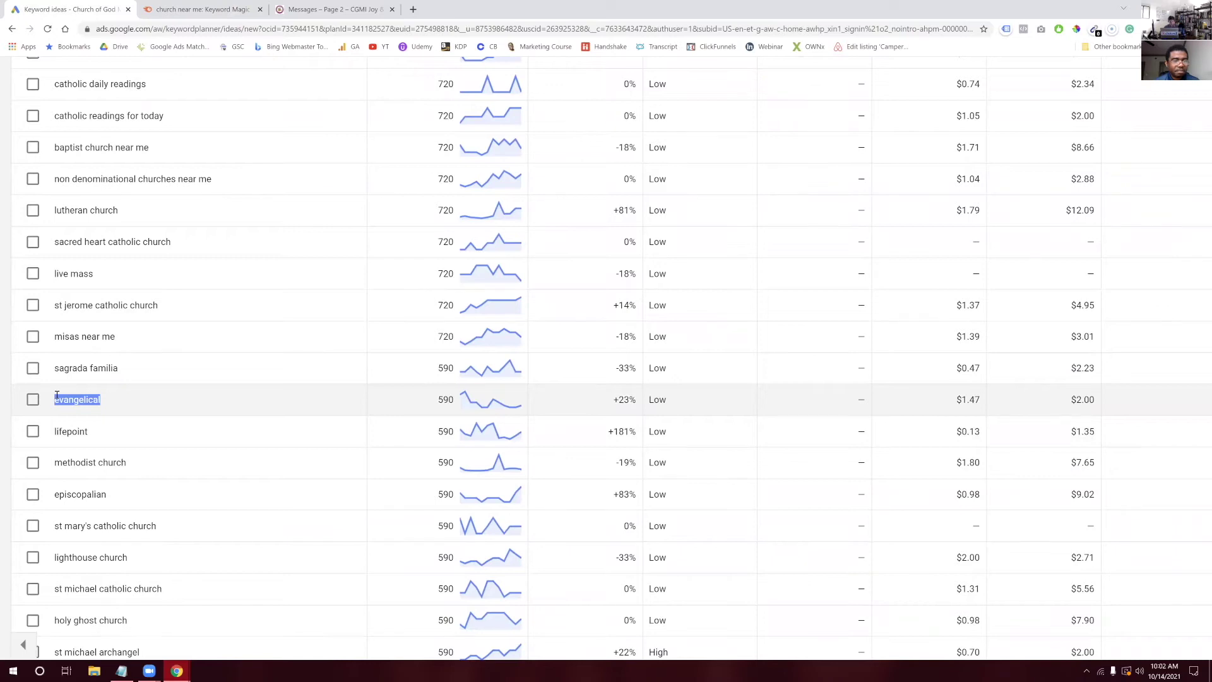
pyautogui.click(226, 9)
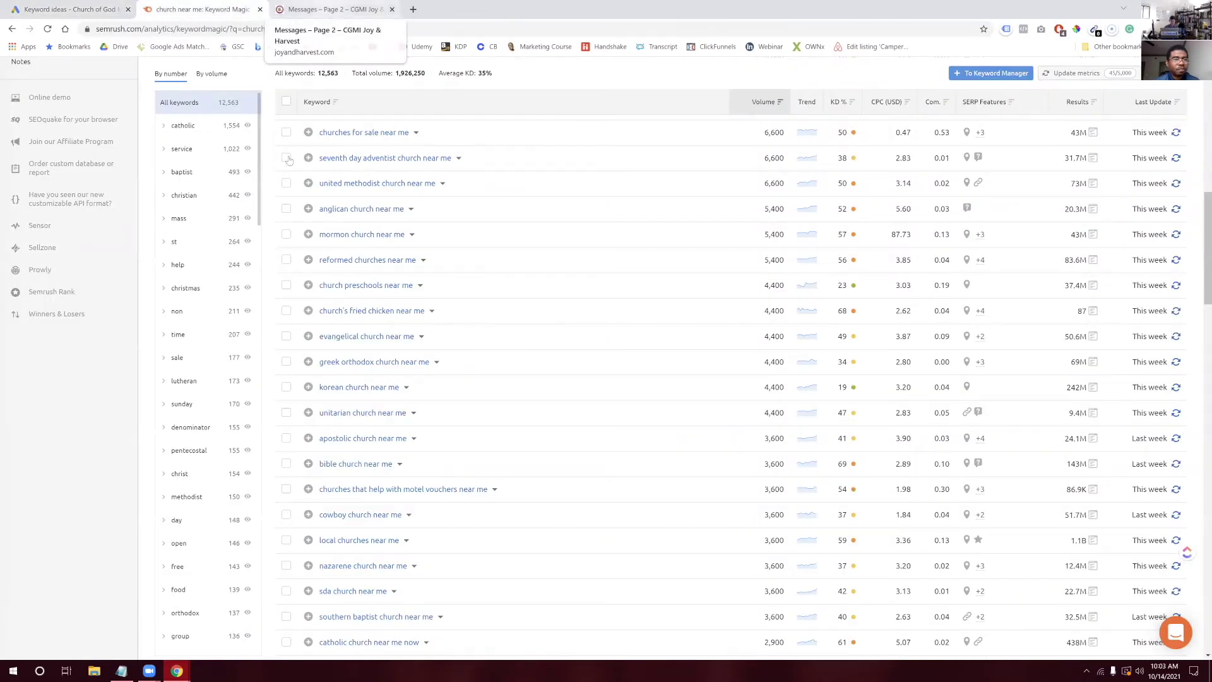
pyautogui.click(97, 9)
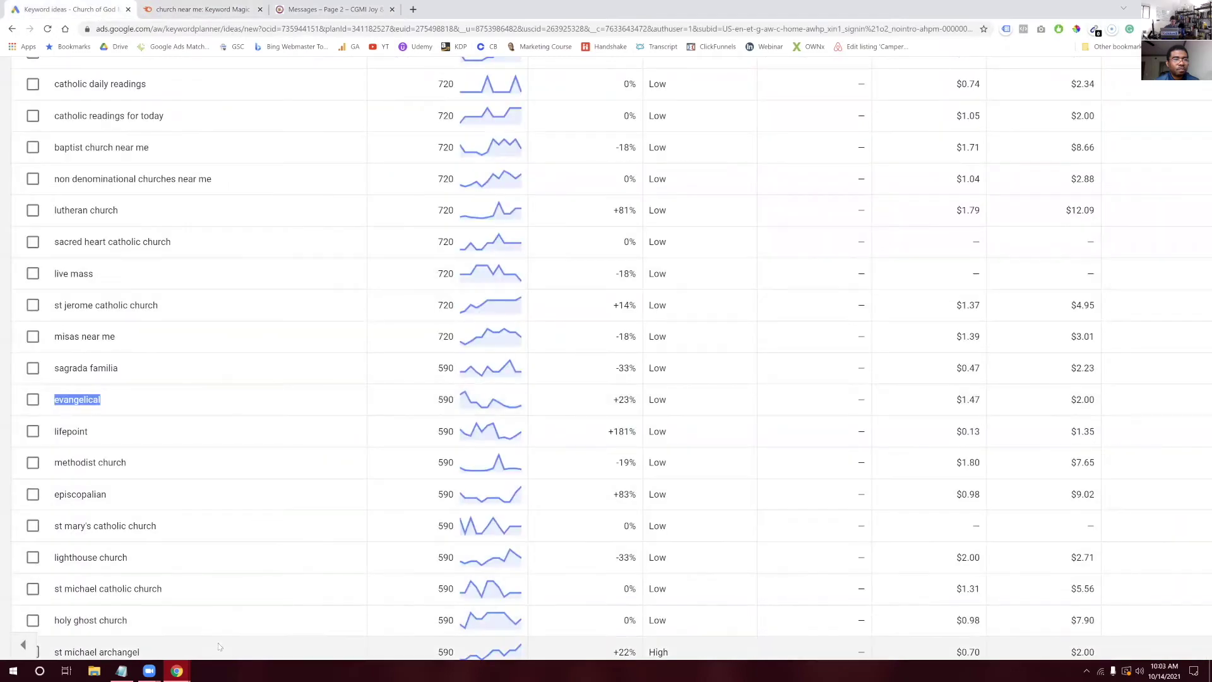
# In the spreadsheet, correct cell A26 to "evangelical church" and enter 880 as its search volume in B26
pyautogui.moveTo(180, 671)
pyautogui.click(82, 615)
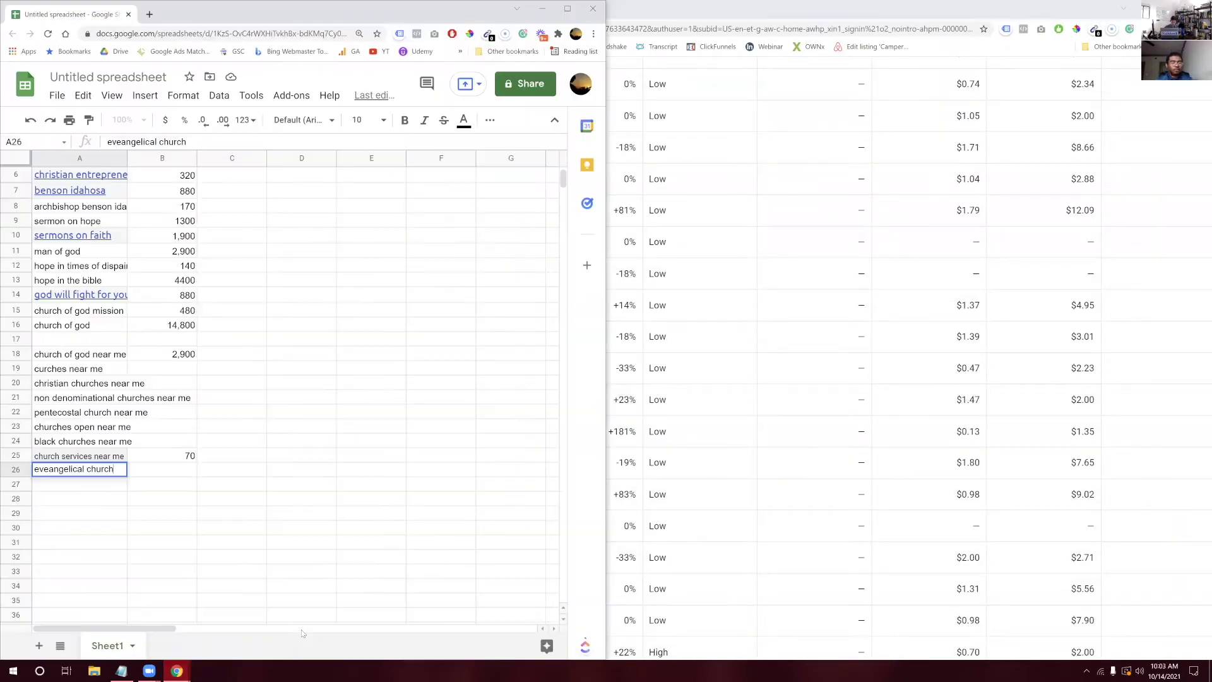
pyautogui.doubleClick(115, 470)
pyautogui.moveTo(115, 469); pyautogui.dragTo(101, 470)
pyautogui.doubleClick(78, 470)
pyautogui.write('evangelical')
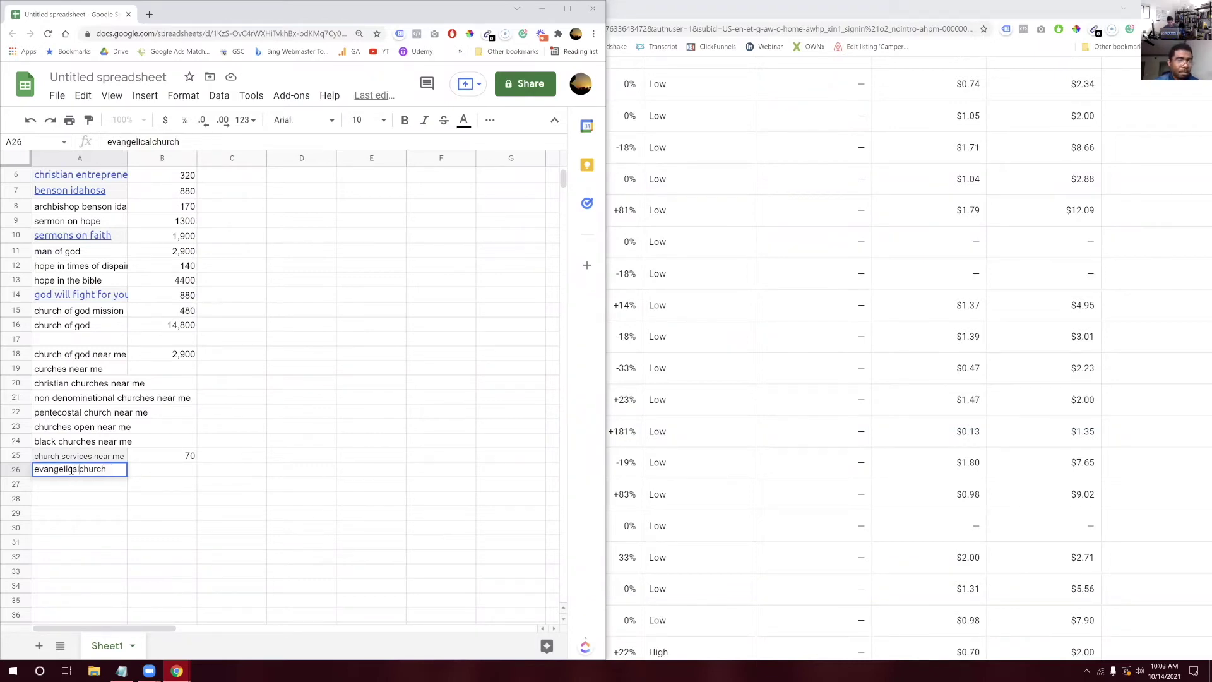
pyautogui.click(171, 475)
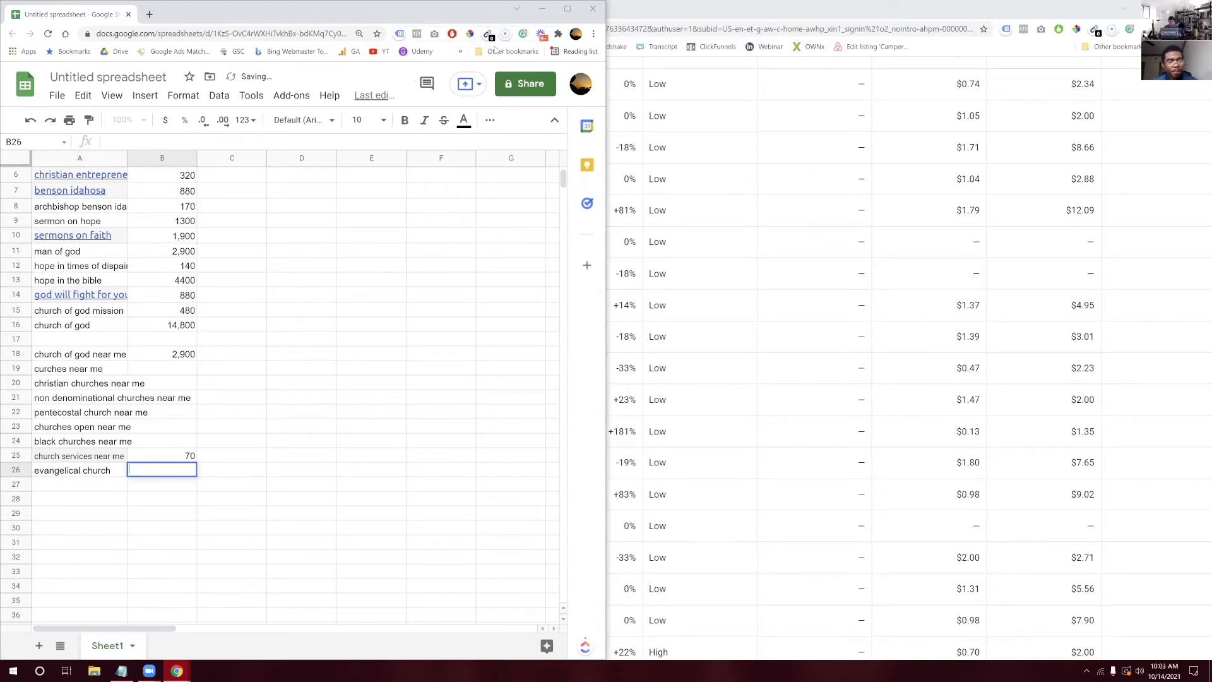
pyautogui.write('880')
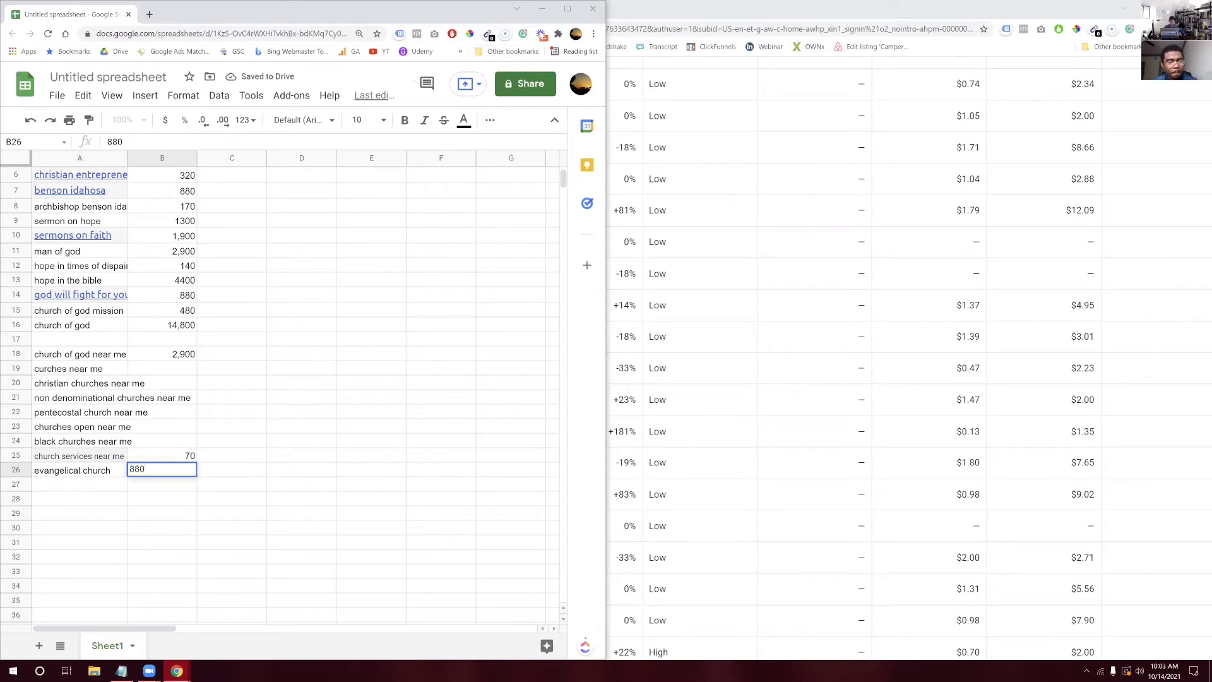
# Check the search volume of "evangelical" in the Keyword Planner ideas and correct cell B26 in the keyword spreadsheet to 590
pyautogui.click(541, 8)
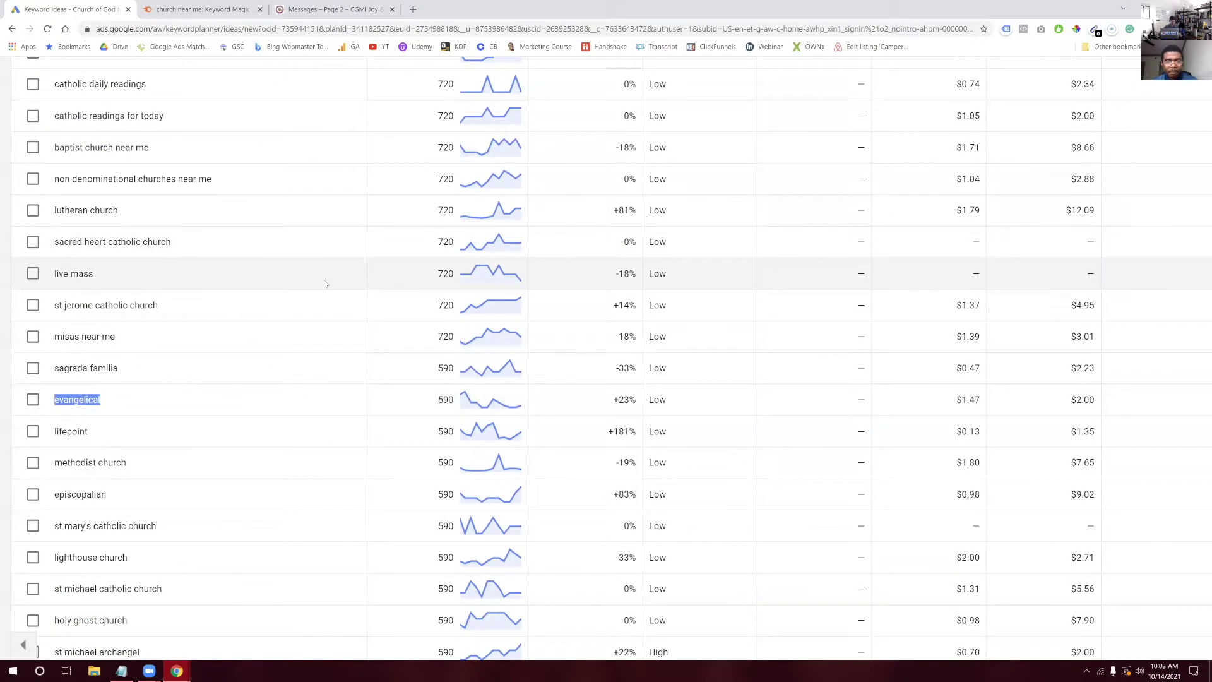
pyautogui.scroll(-1, 306, 438)
pyautogui.scroll(-1, 305, 443)
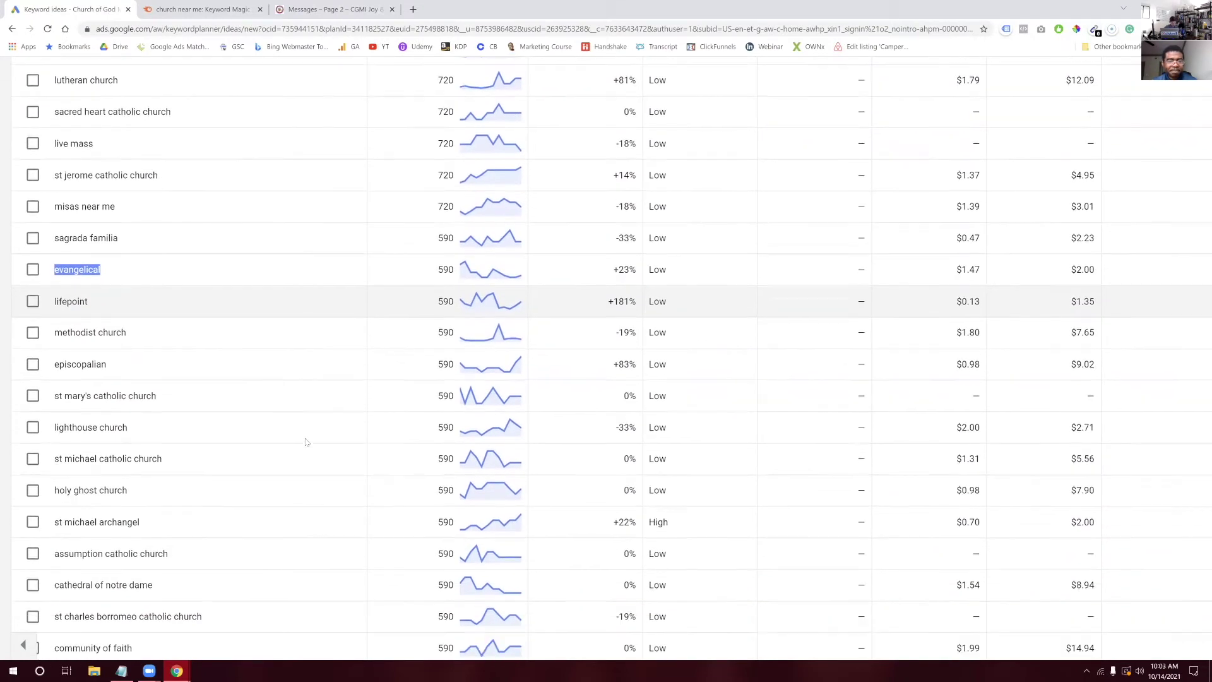
pyautogui.scroll(-2, 358, 399)
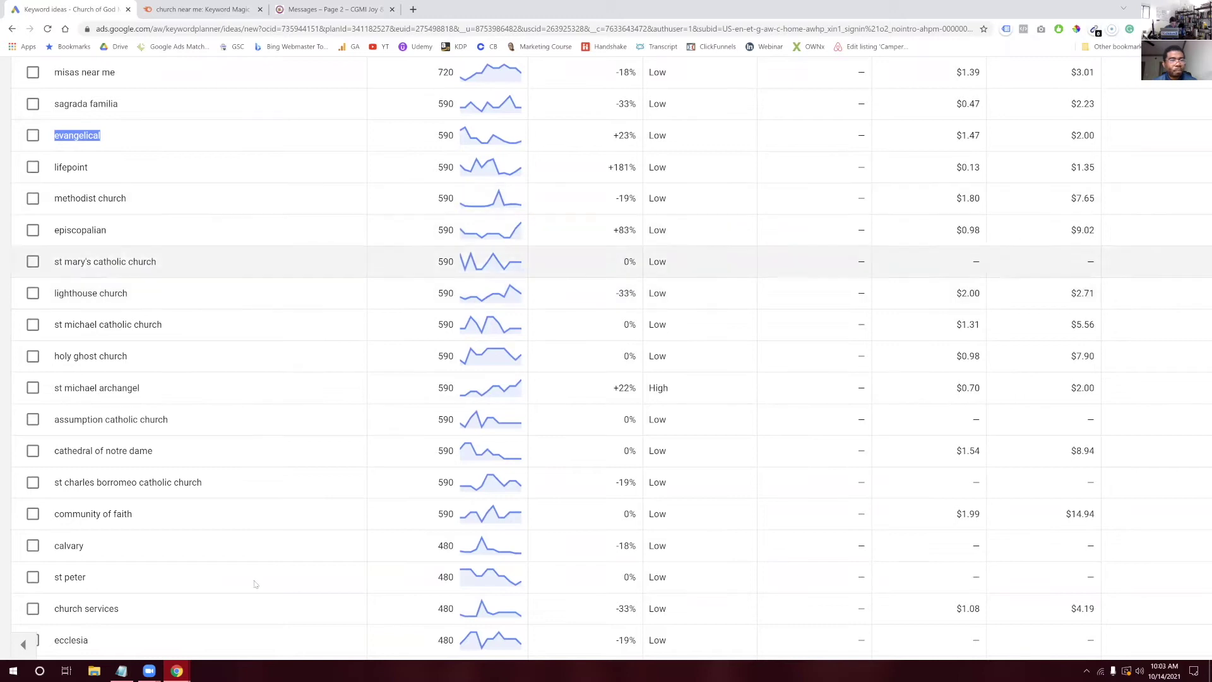
pyautogui.click(176, 670)
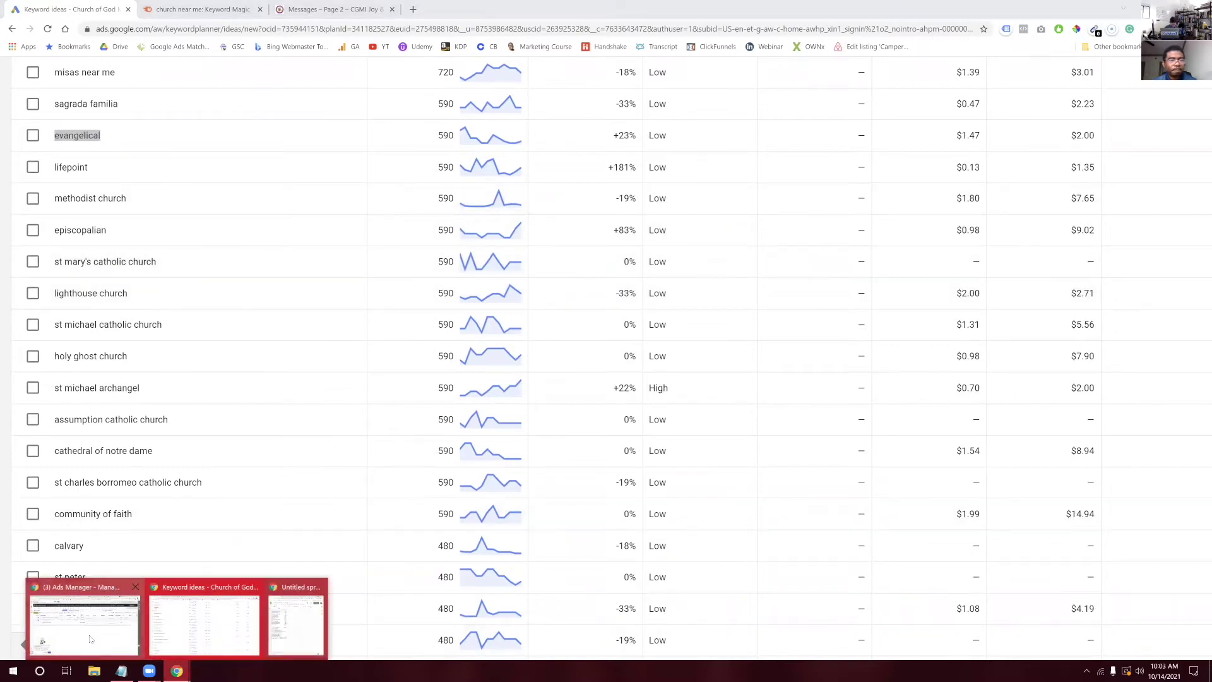
pyautogui.click(295, 625)
pyautogui.press('BackSpace')
pyautogui.press('BackSpace')
pyautogui.press('BackSpace')
pyautogui.write('590')
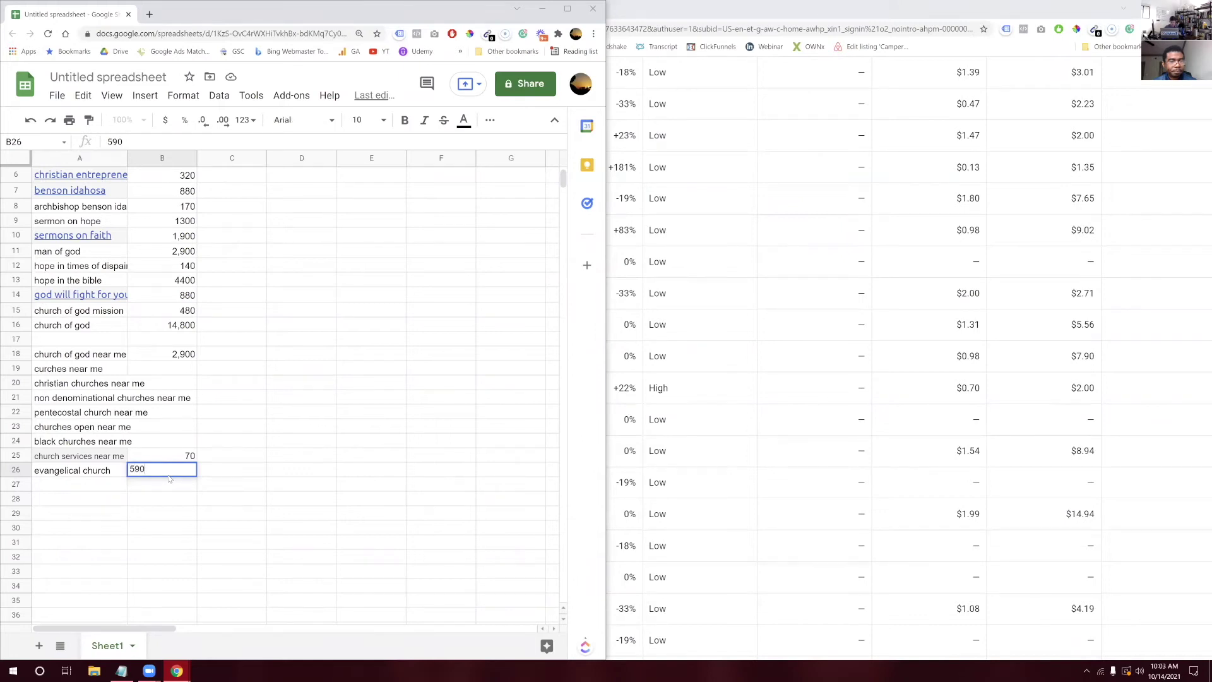
# Return to Keyword Planner and look through the keyword ideas listed below "evangelical" for more relevant church terms
pyautogui.click(629, 15)
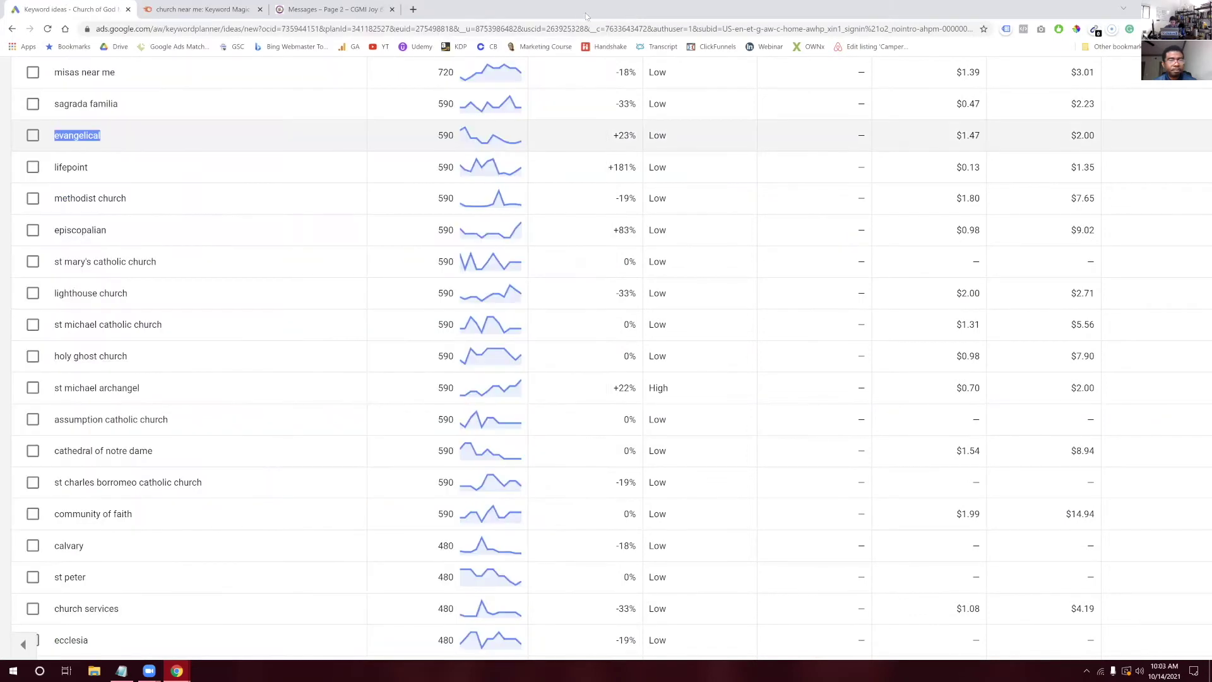
pyautogui.scroll(2, 248, 470)
pyautogui.scroll(-2, 248, 470)
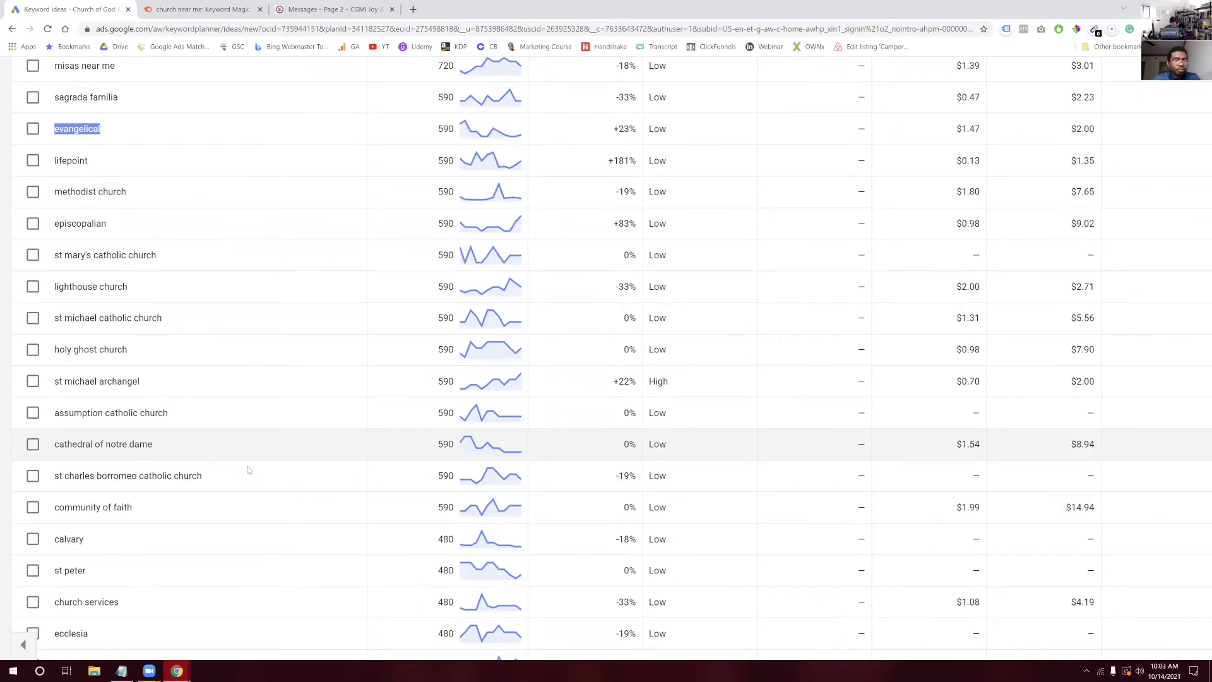
pyautogui.scroll(1, 248, 470)
pyautogui.scroll(-6, 248, 469)
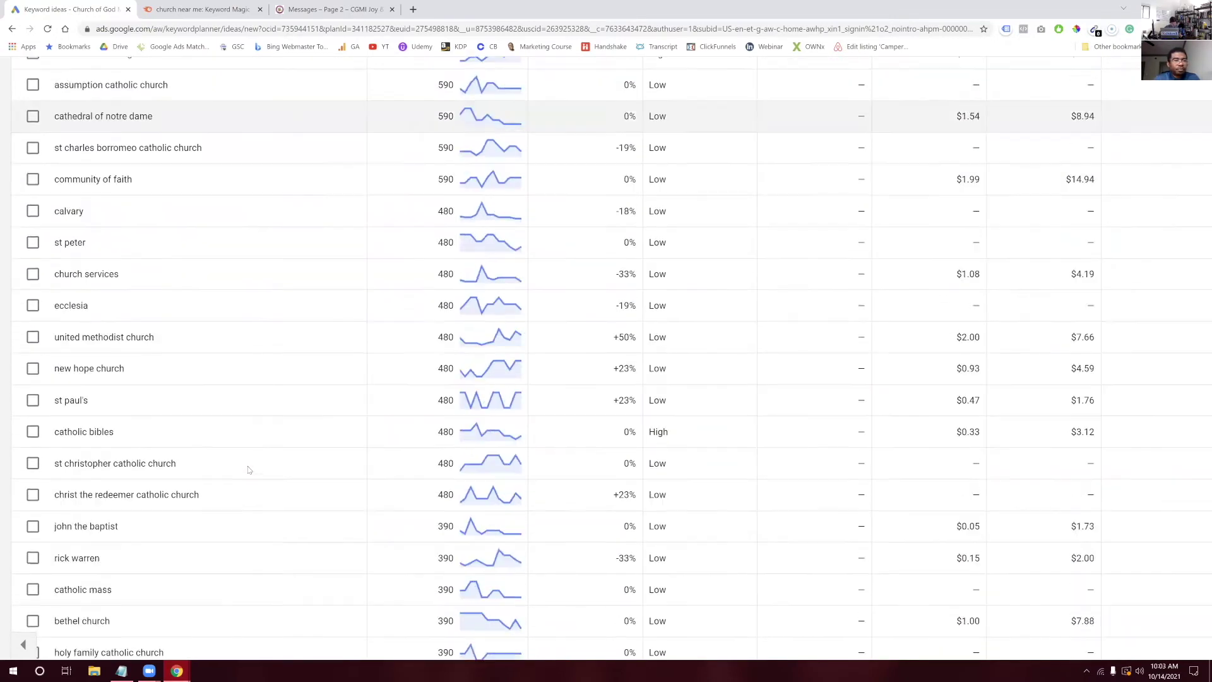
pyautogui.scroll(-1, 248, 469)
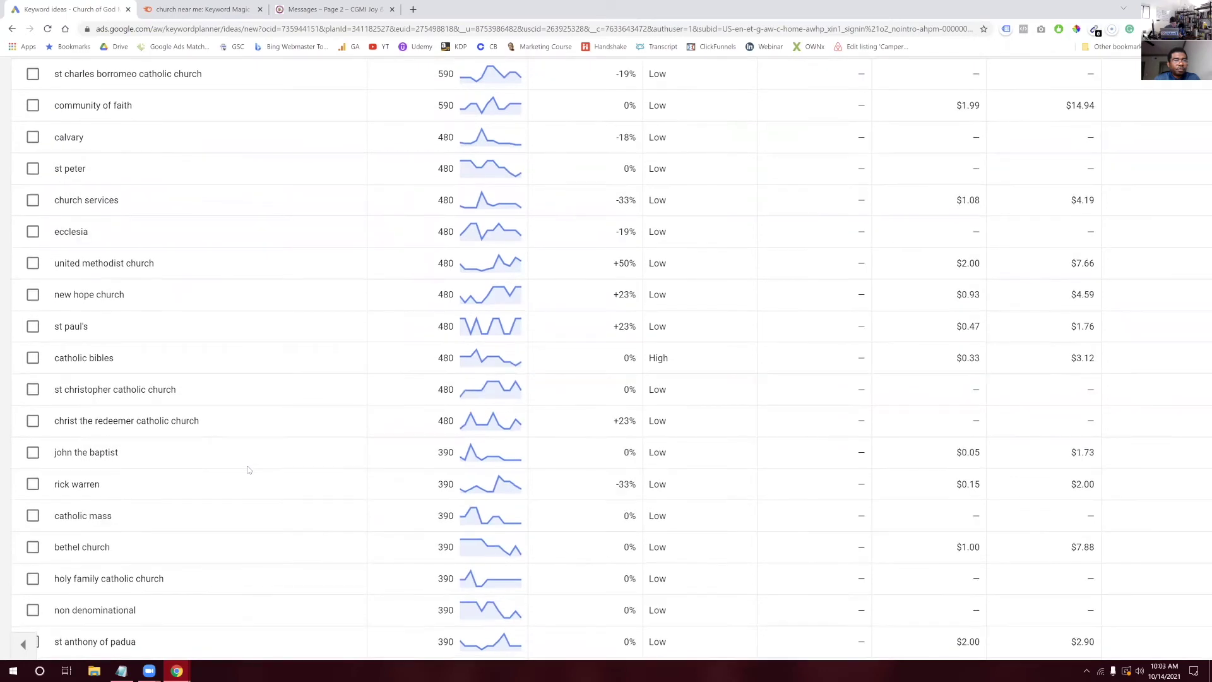
pyautogui.scroll(-2, 248, 470)
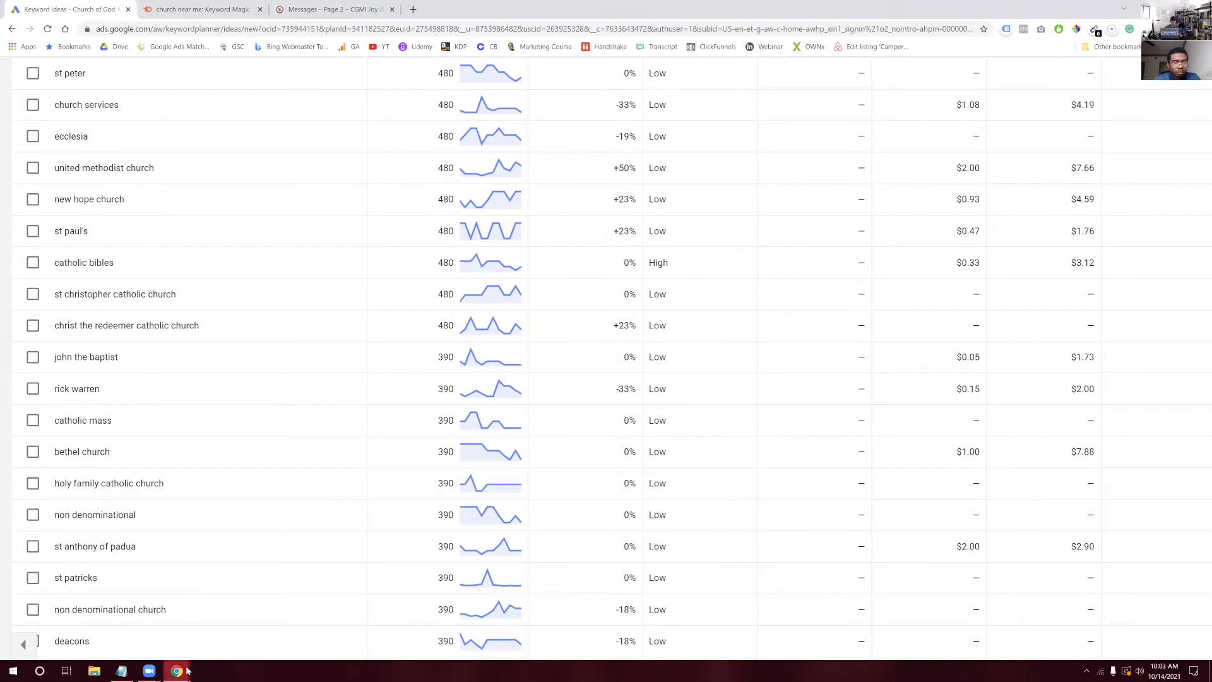
# Switch to the keyword spreadsheet and enter "non denominational" in cell A27, below "evangelical church"
pyautogui.moveTo(176, 671)
pyautogui.click(290, 612)
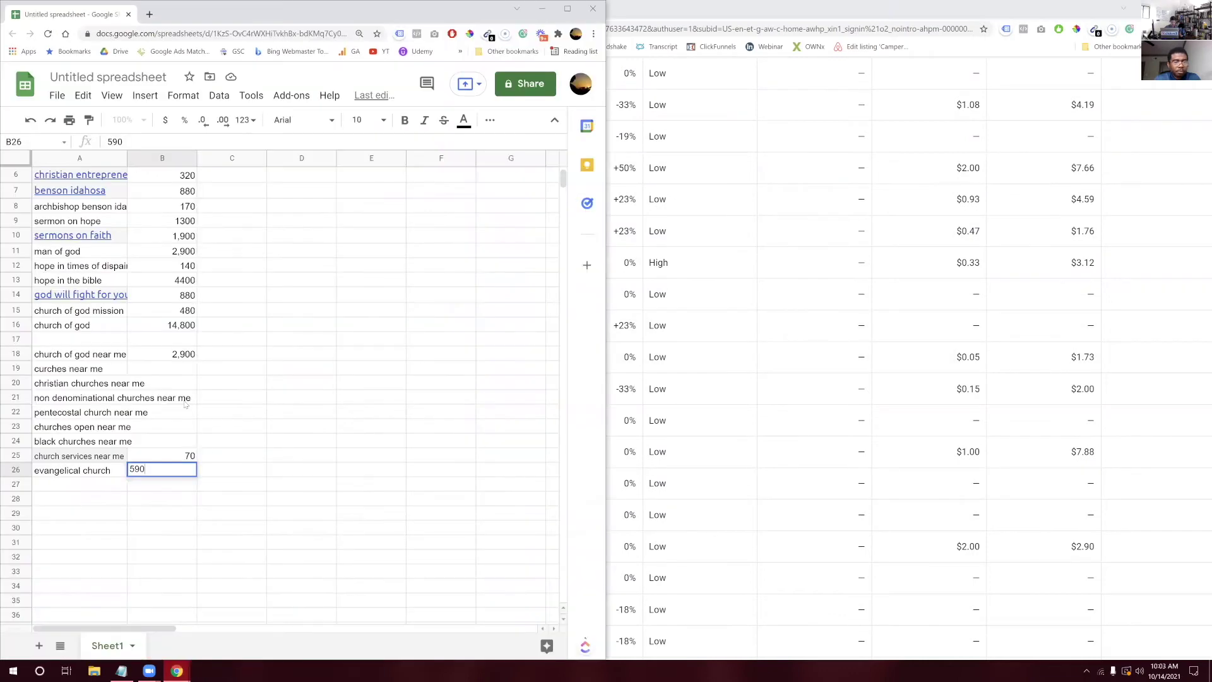
pyautogui.click(87, 488)
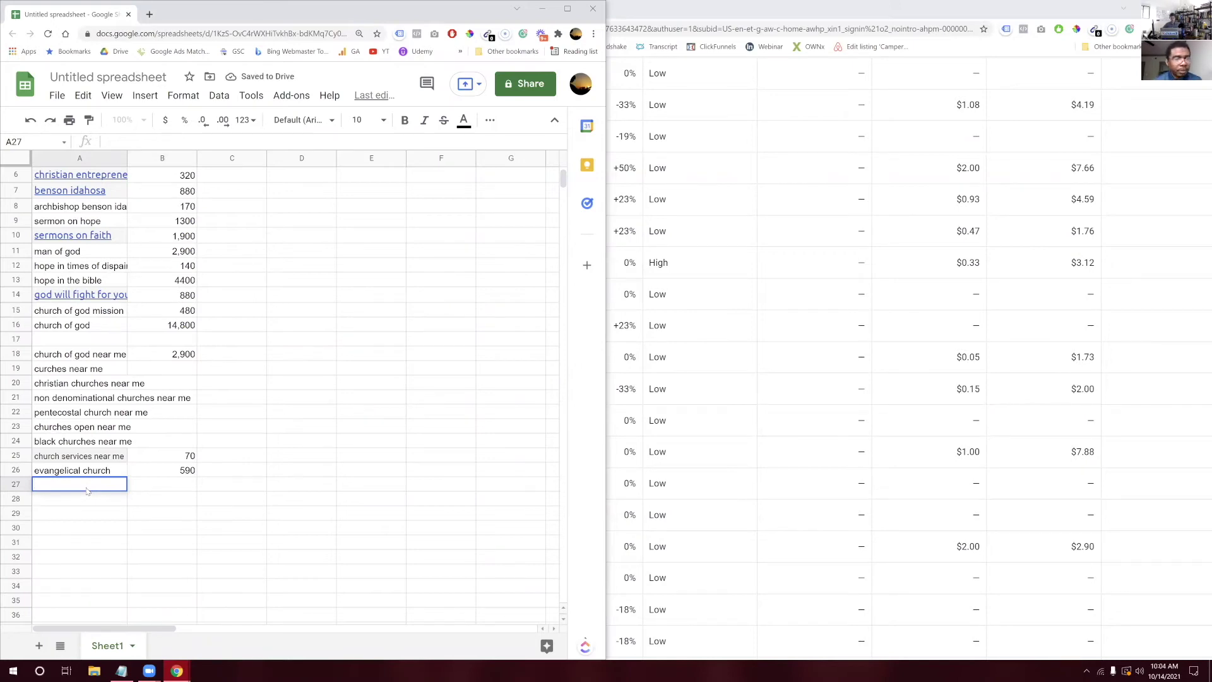
pyautogui.write('non')
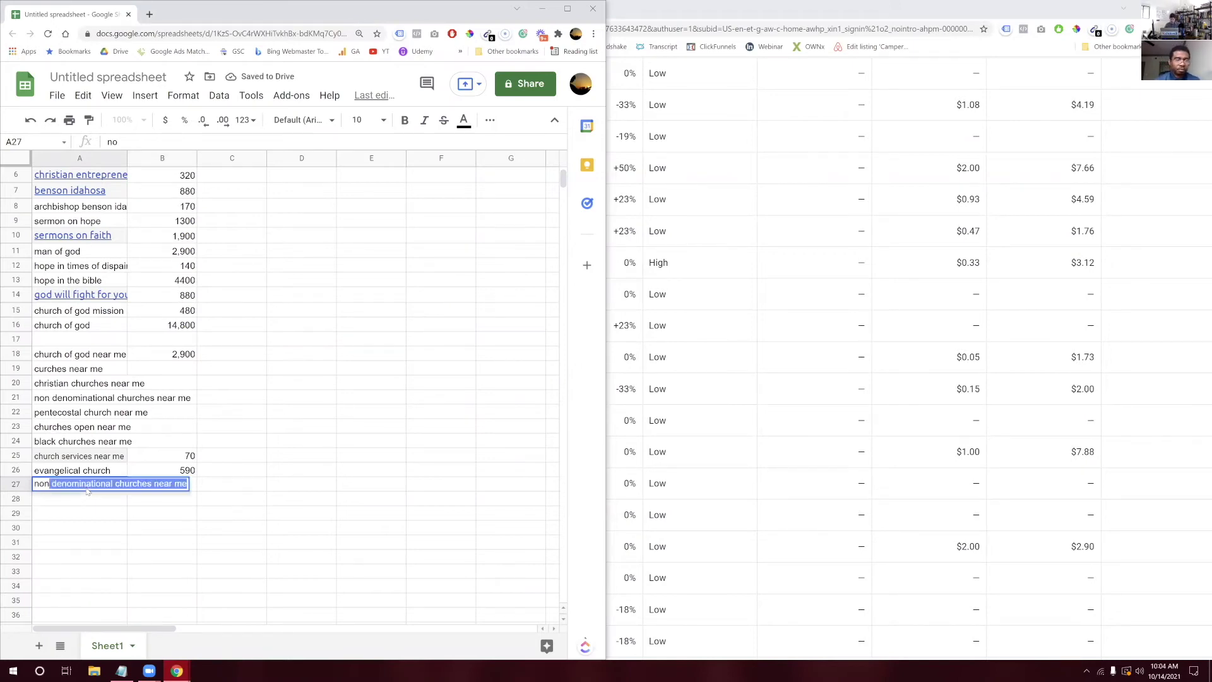
pyautogui.write(' denominational churches near me')
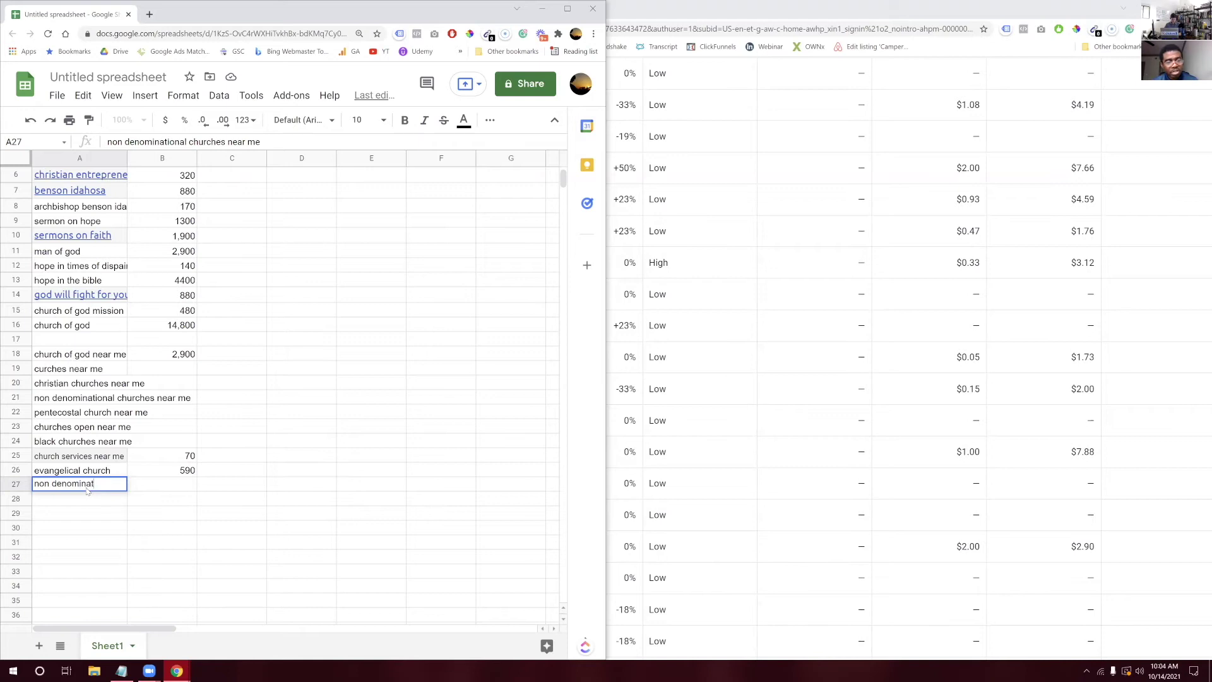
pyautogui.press('Right')
pyautogui.press('Delete')
pyautogui.press('Delete')
pyautogui.press('Delete')
pyautogui.press('Delete')
pyautogui.press('Delete')
pyautogui.press('Delete')
pyautogui.press('Delete')
pyautogui.press('Delete')
pyautogui.press('Delete')
pyautogui.press('Delete')
pyautogui.press('Delete')
pyautogui.press('Delete')
pyautogui.press('Delete')
pyautogui.press('Delete')
pyautogui.press('Delete')
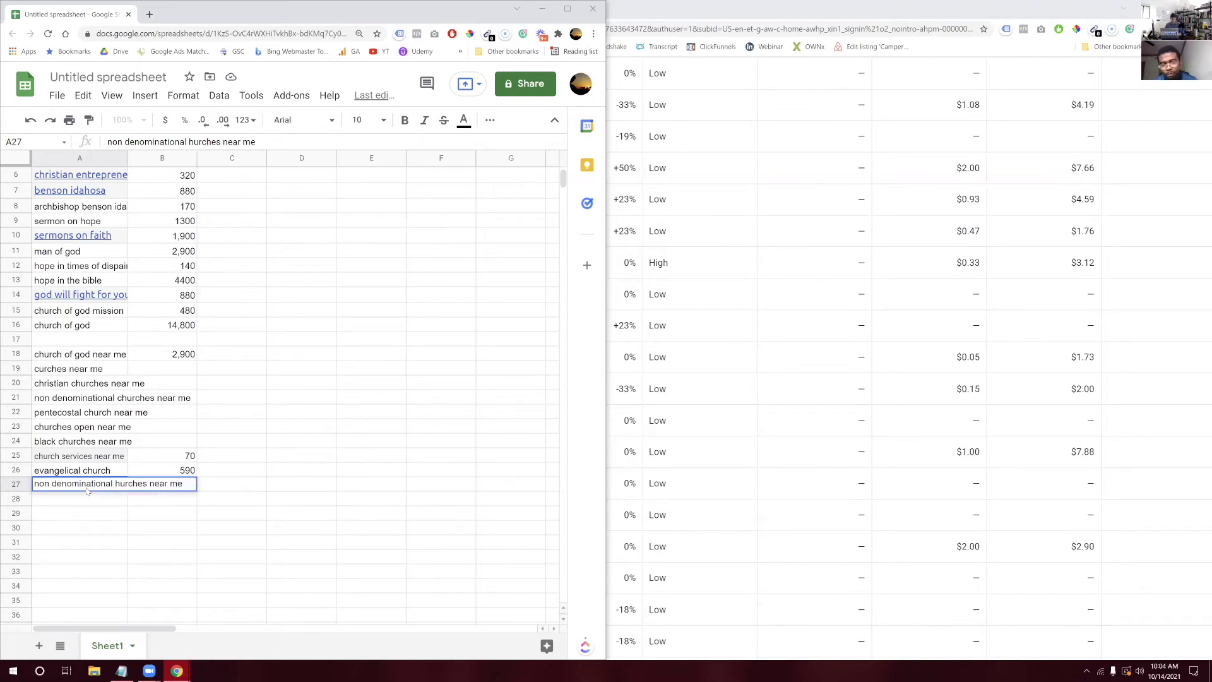
pyautogui.press('BackSpace')
pyautogui.press('BackSpace')
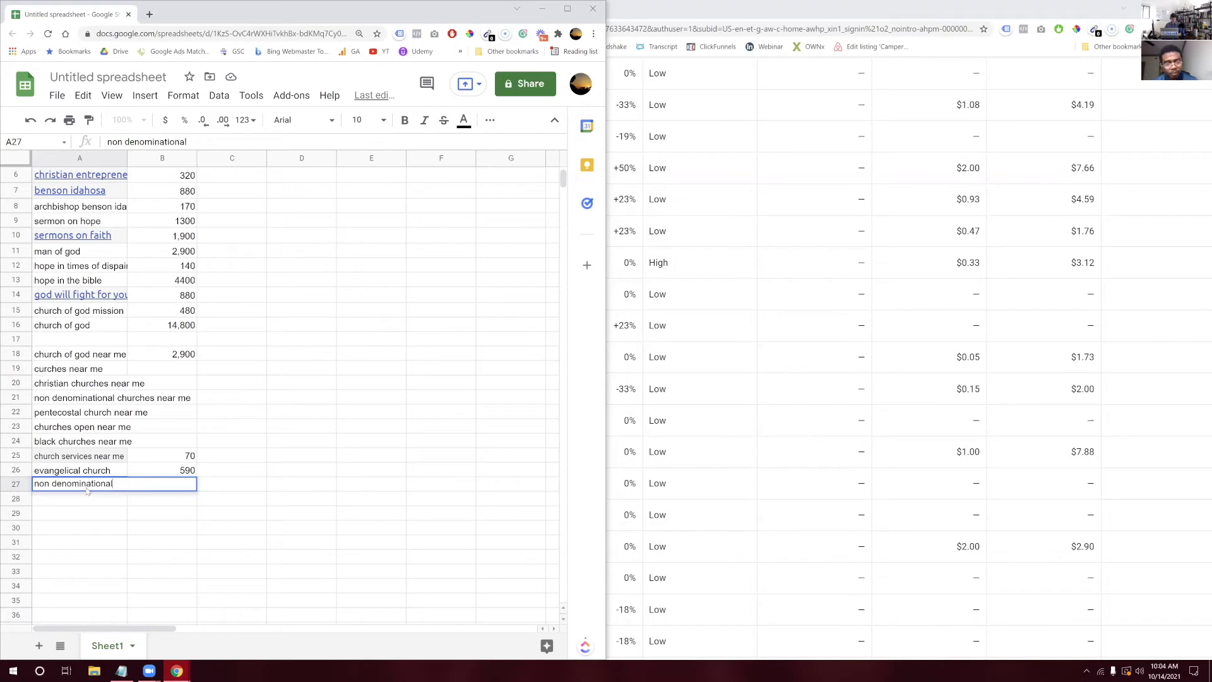
# Add the keyword "non denomination churches" in cell A28
pyautogui.click(79, 502)
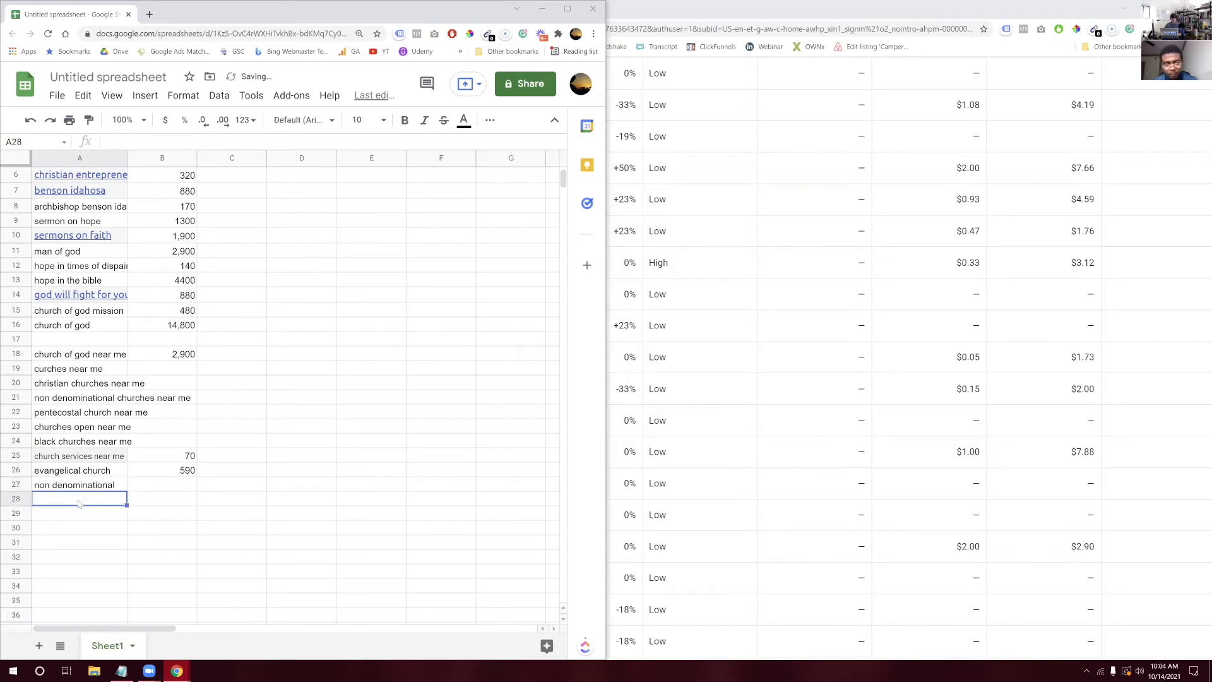
pyautogui.write('non denomin')
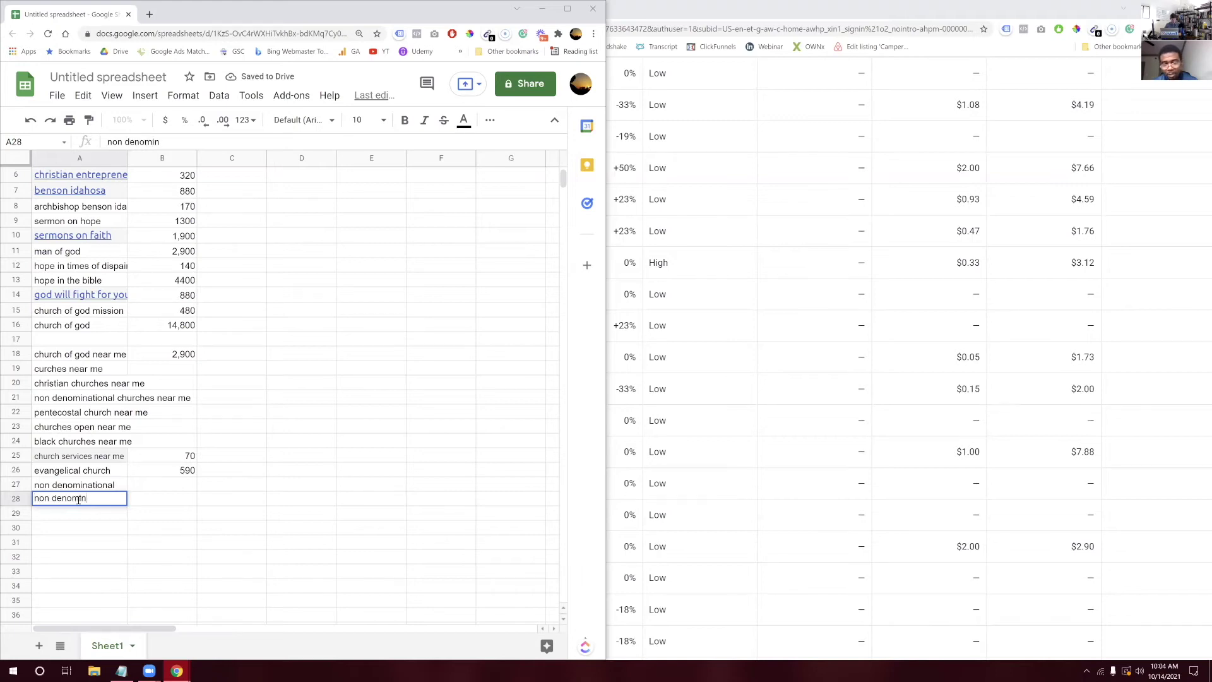
pyautogui.write('ation churches')
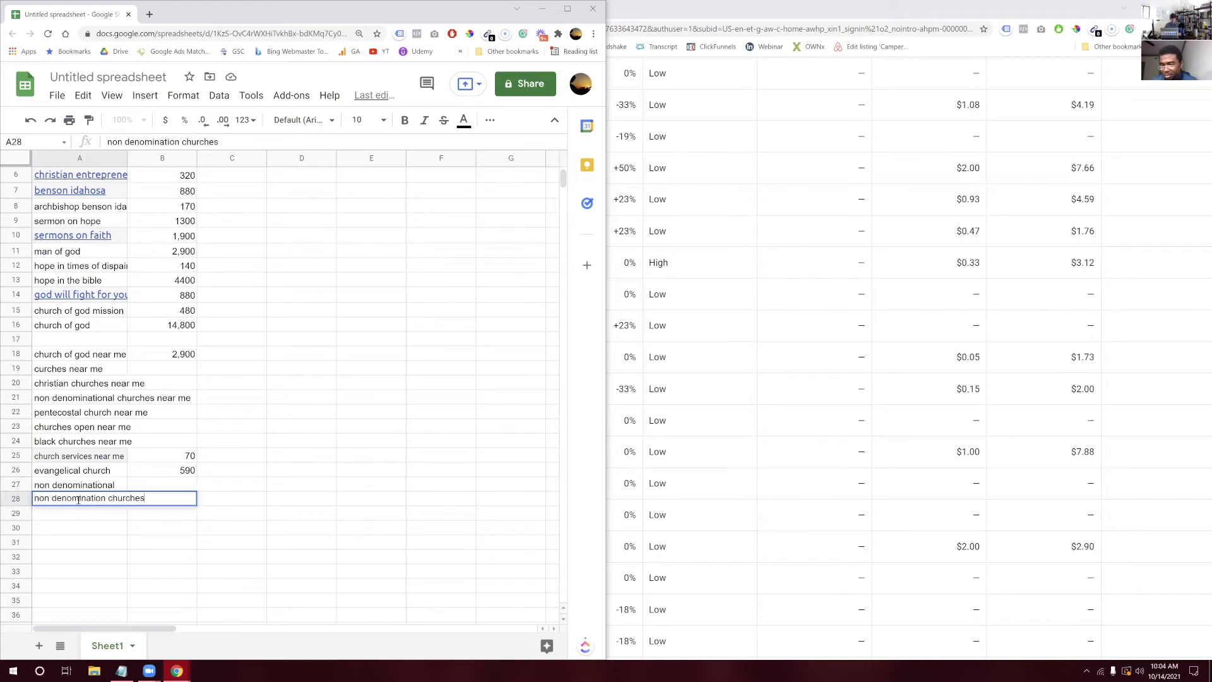
# Enter 390 as the search volume for both non-denominational keywords in cells B27 and B28
pyautogui.click(163, 486)
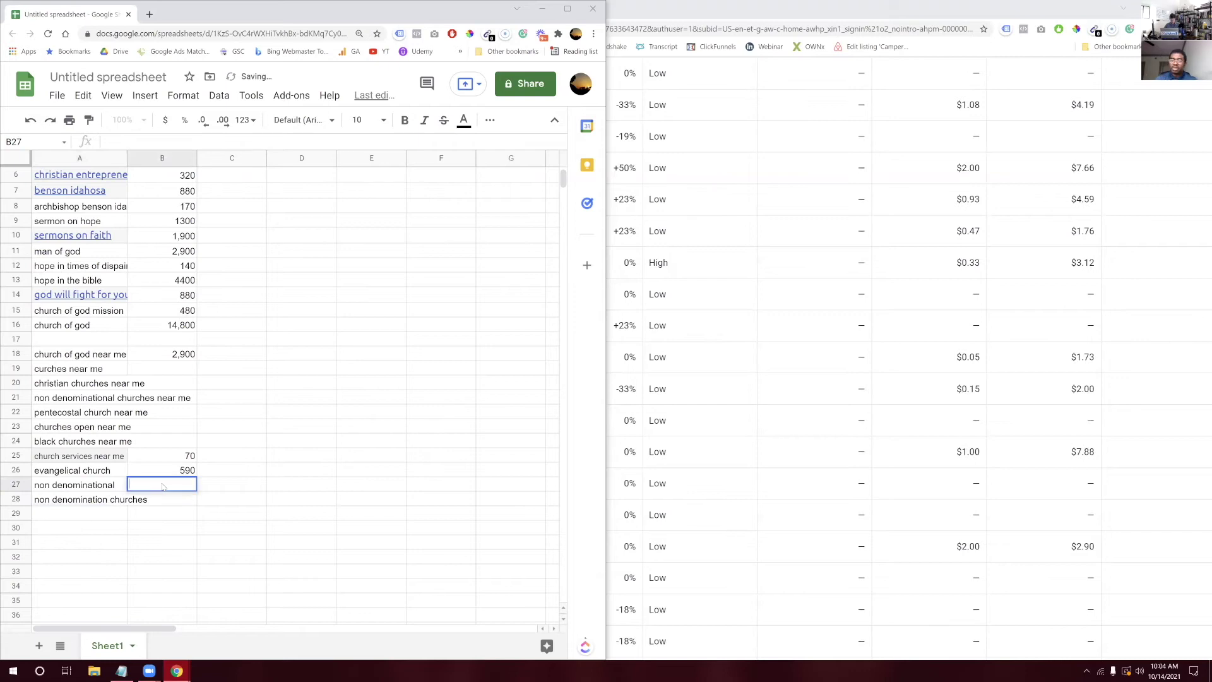
pyautogui.write('390')
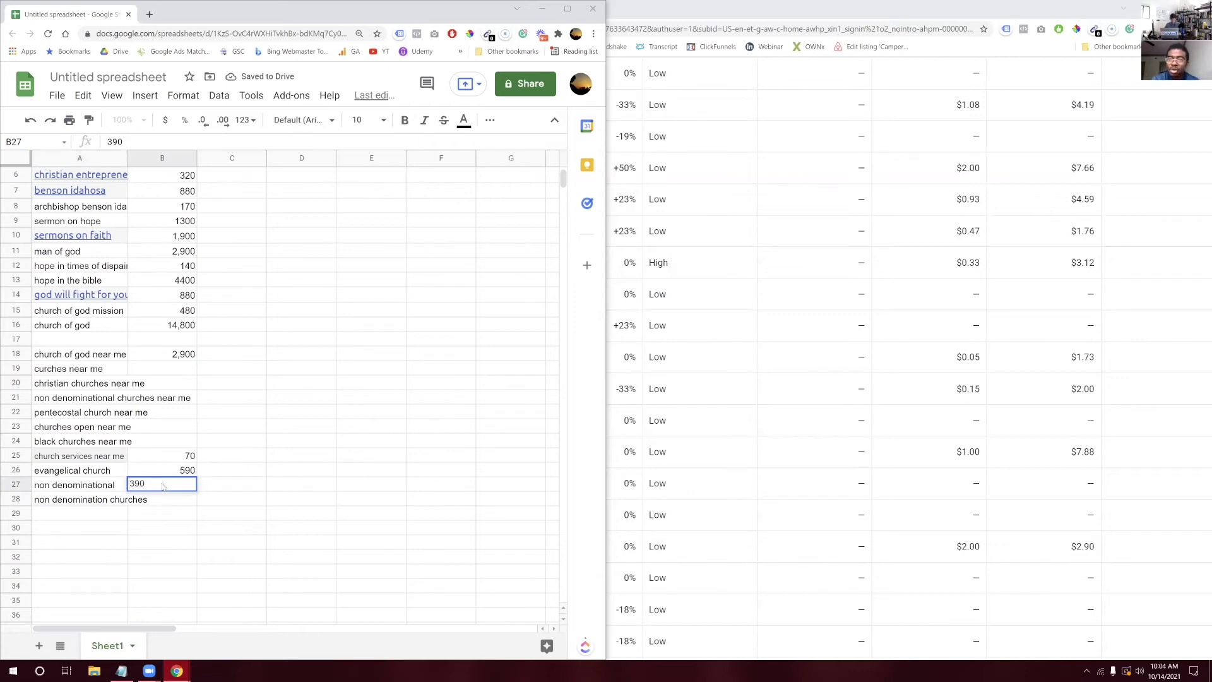
pyautogui.press('Return')
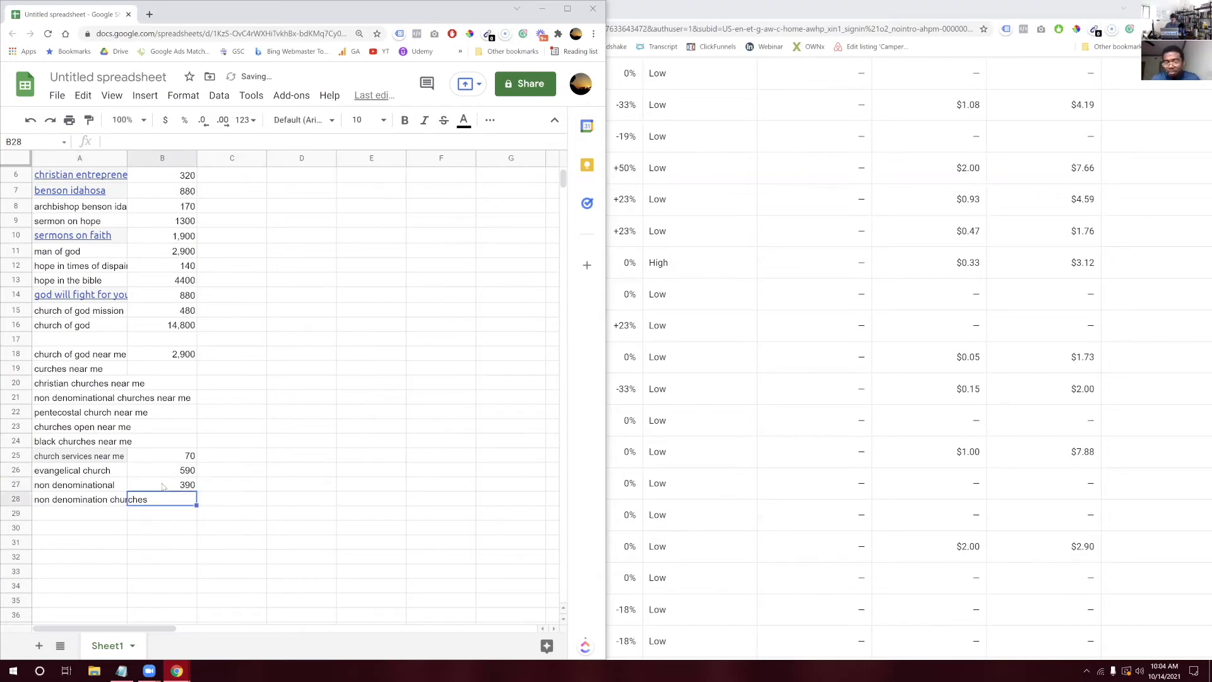
pyautogui.write('390')
pyautogui.click(251, 513)
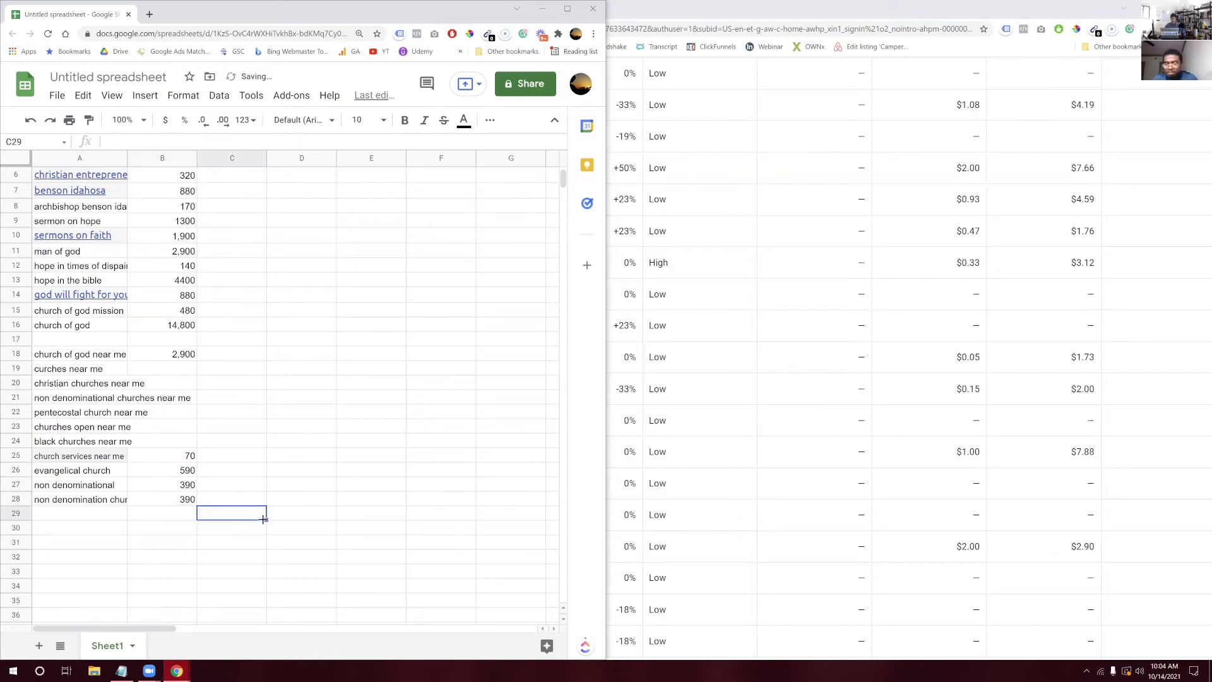
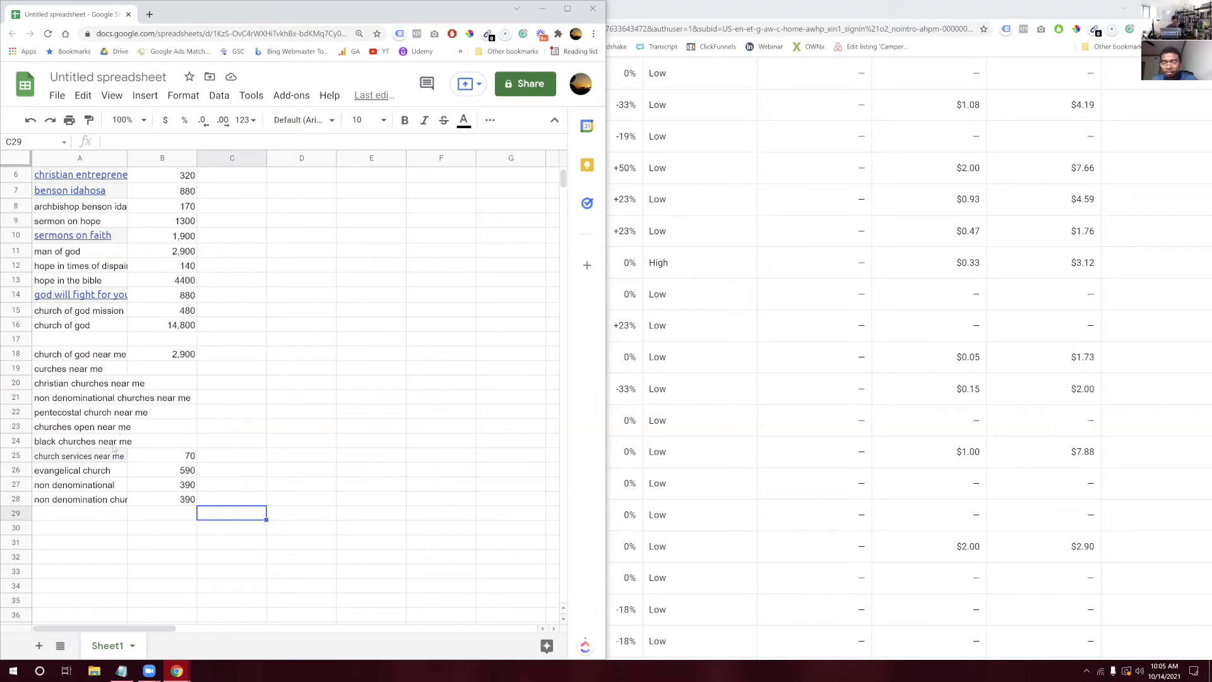
# Review the "church of god mission" and "church of god" keywords in cells A15 and A16 of the list
pyautogui.click(87, 315)
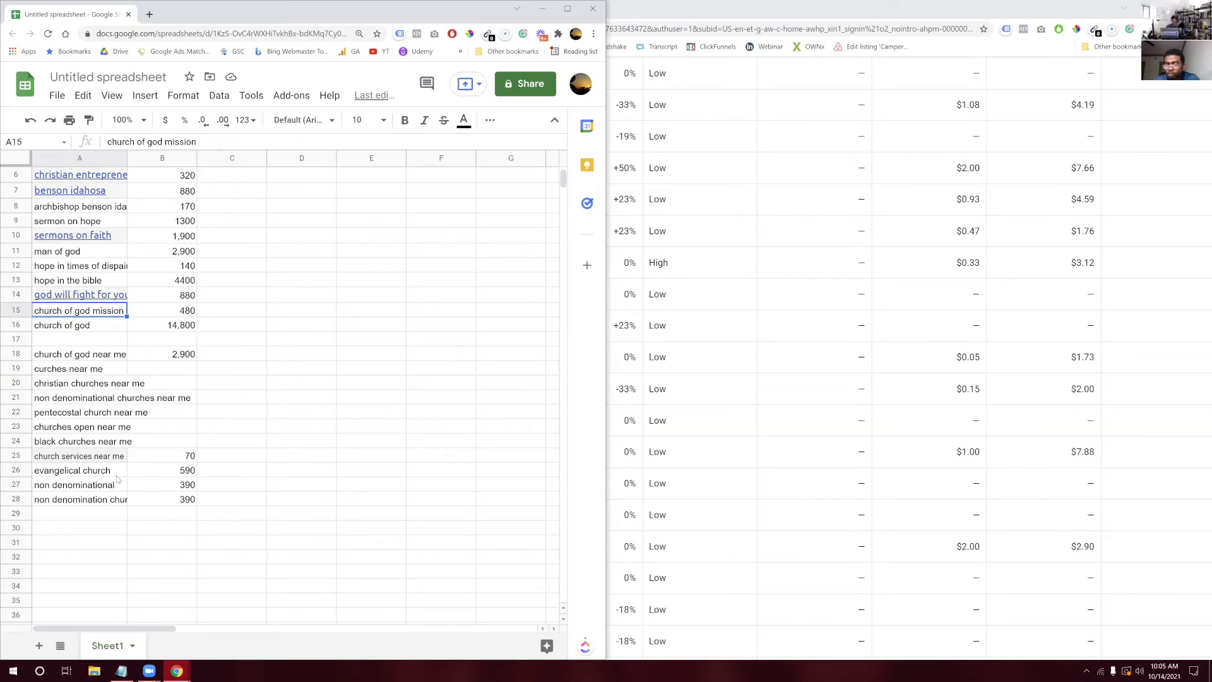
pyautogui.click(95, 314)
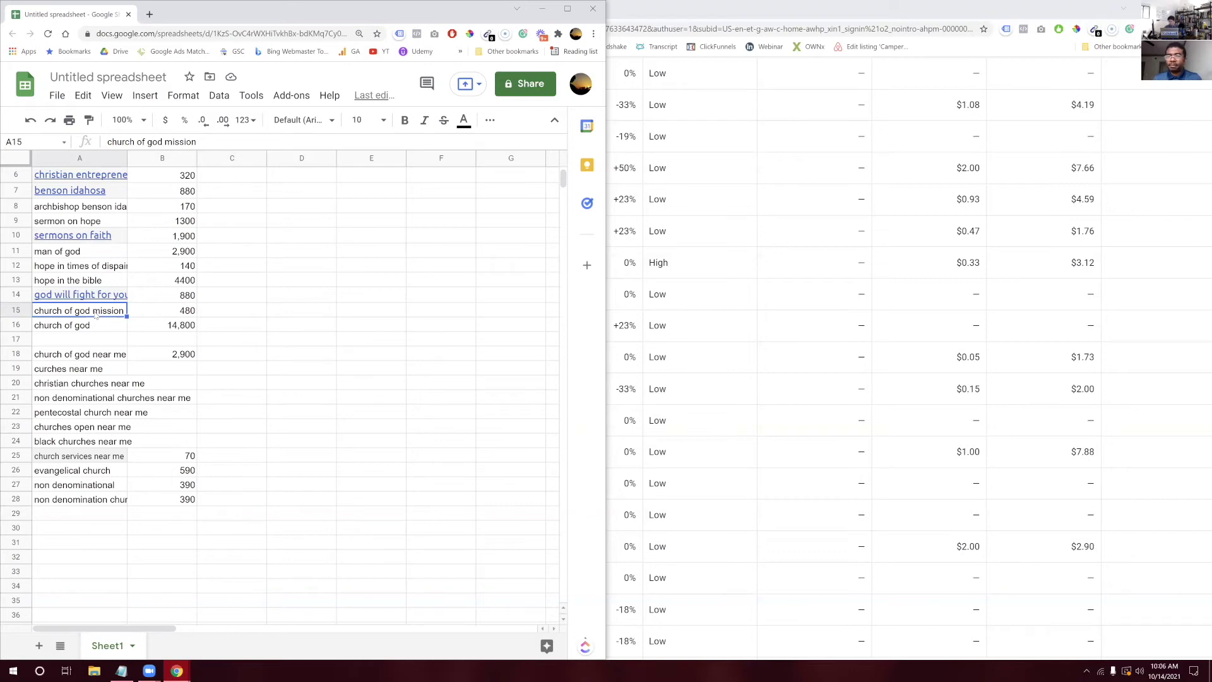
pyautogui.click(97, 326)
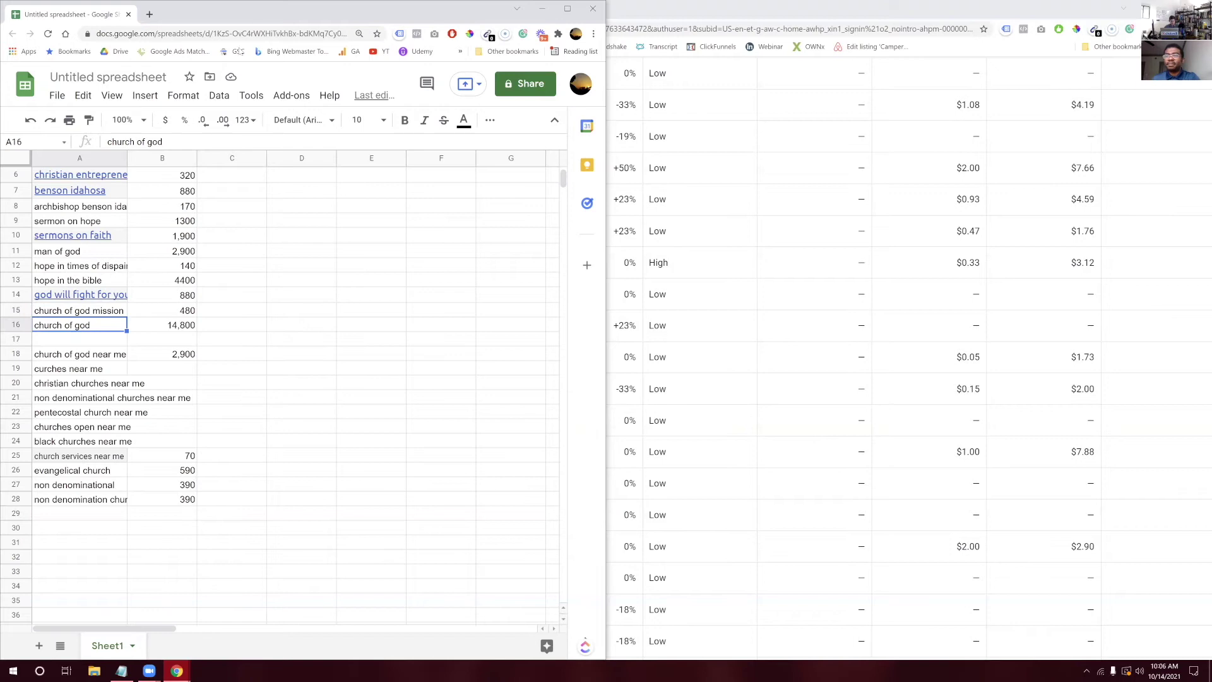
# Leave the spreadsheet, switch to the CGMI Joy & Harvest website, look over its Messages page and open the Our Locations page
pyautogui.click(542, 8)
pyautogui.scroll(3, 413, 181)
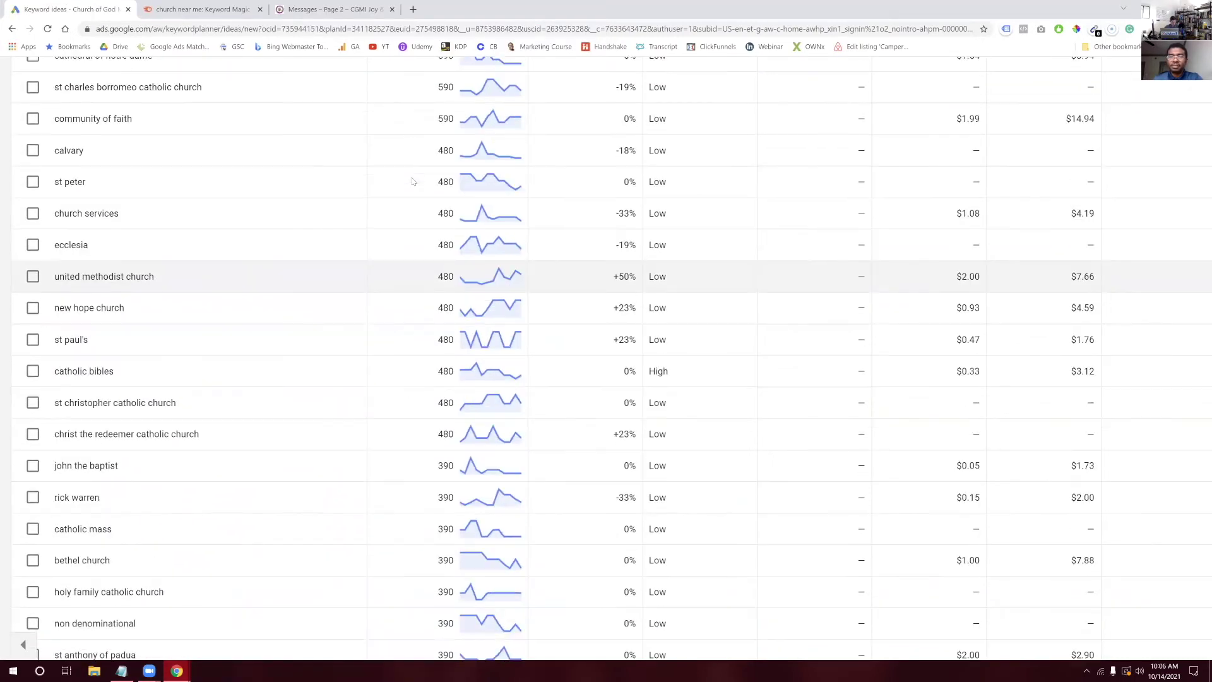
pyautogui.scroll(15, 413, 181)
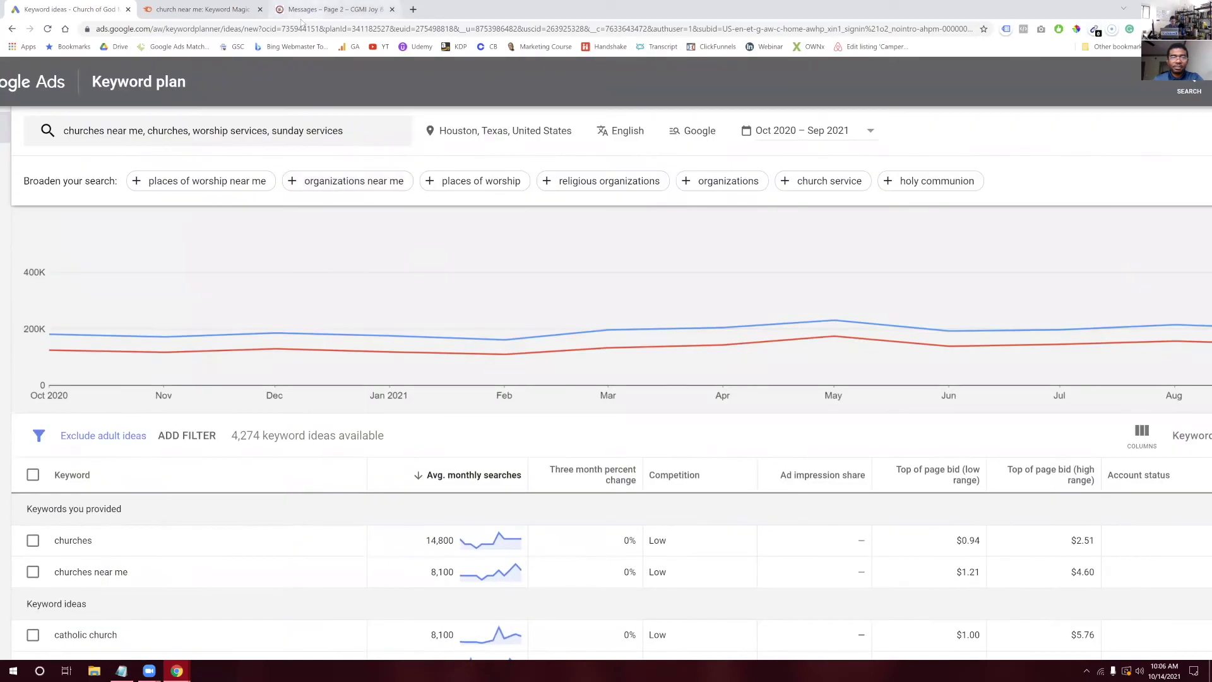
pyautogui.click(239, 12)
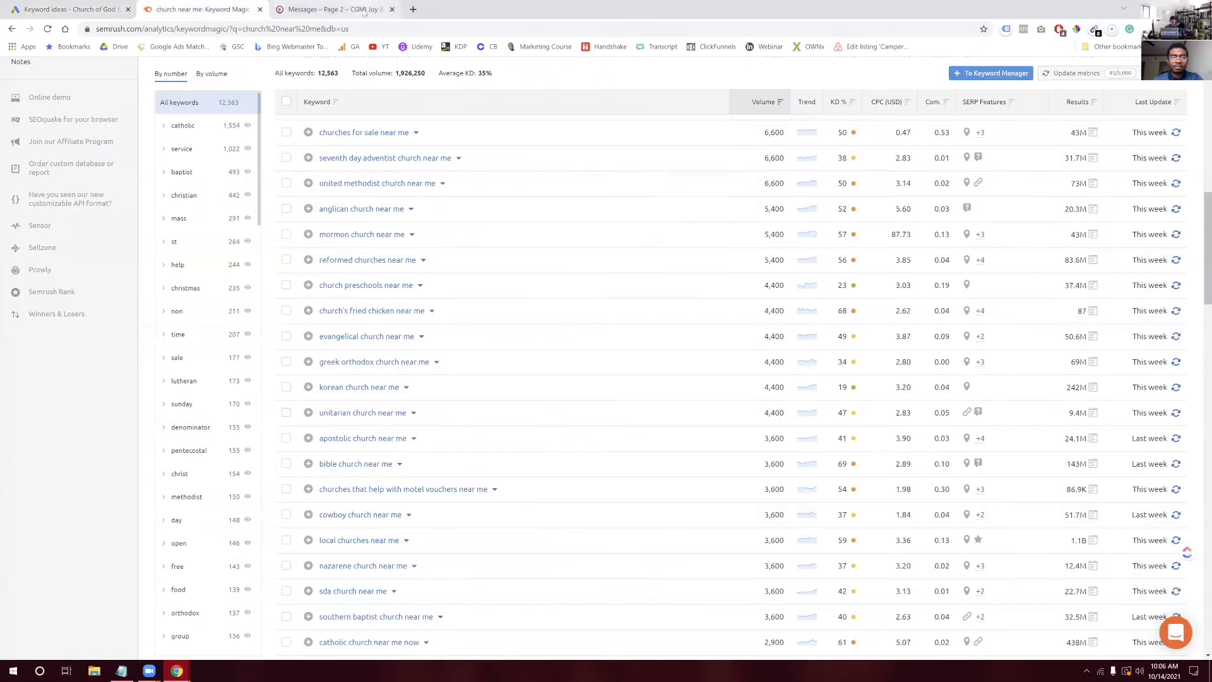
pyautogui.click(382, 14)
pyautogui.scroll(-7, 496, 310)
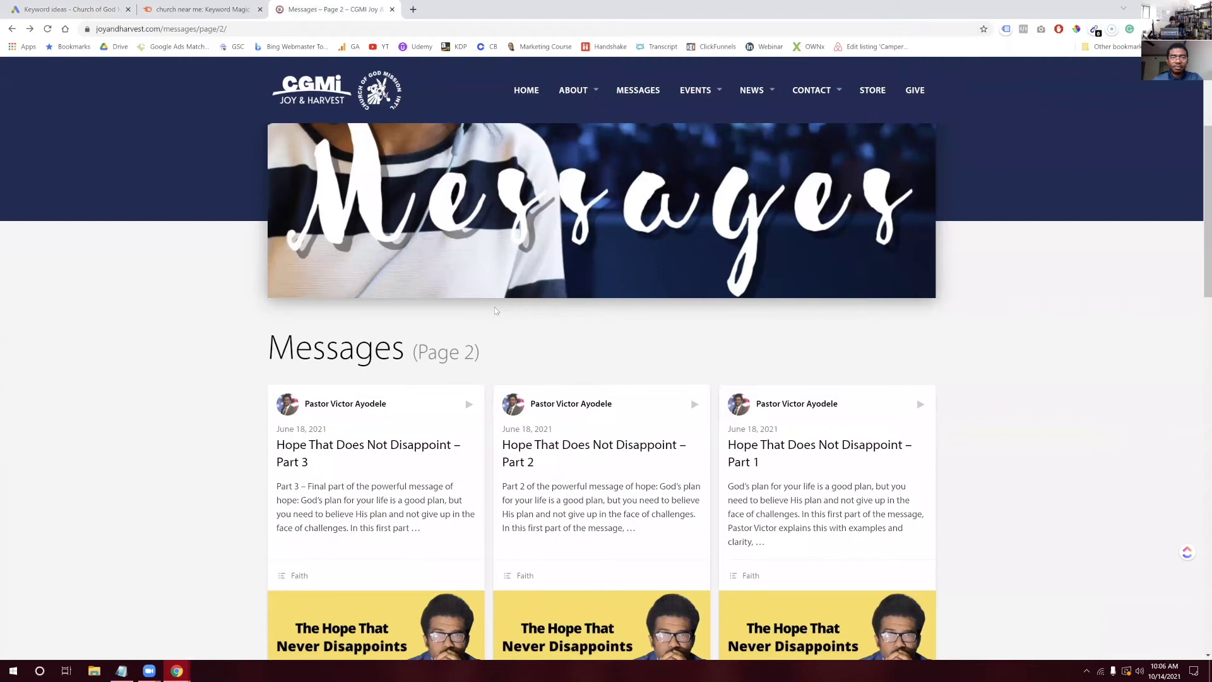
pyautogui.scroll(-14, 496, 311)
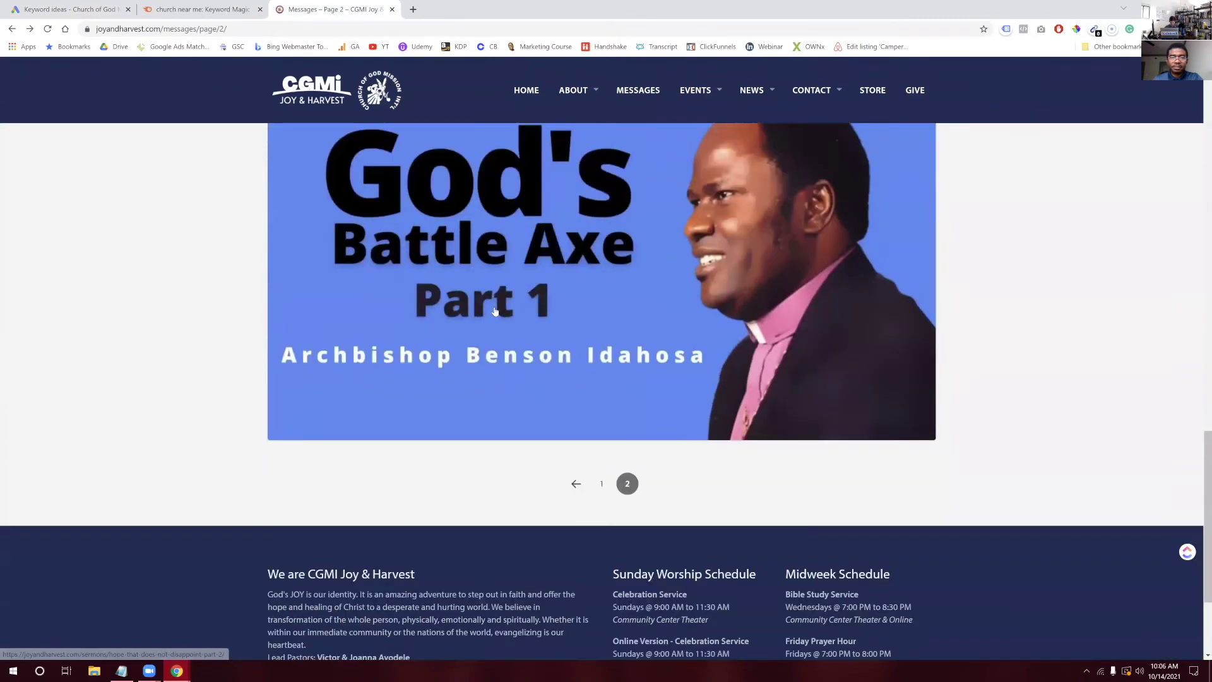
pyautogui.scroll(20, 496, 311)
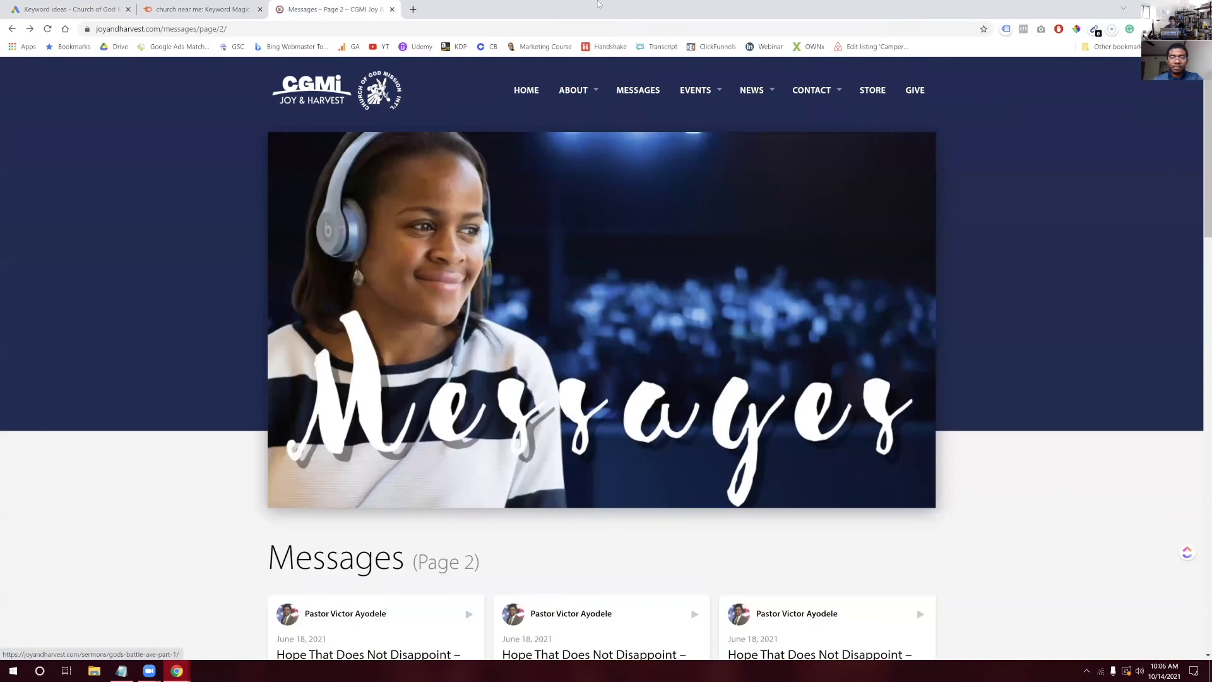
pyautogui.moveTo(585, 96)
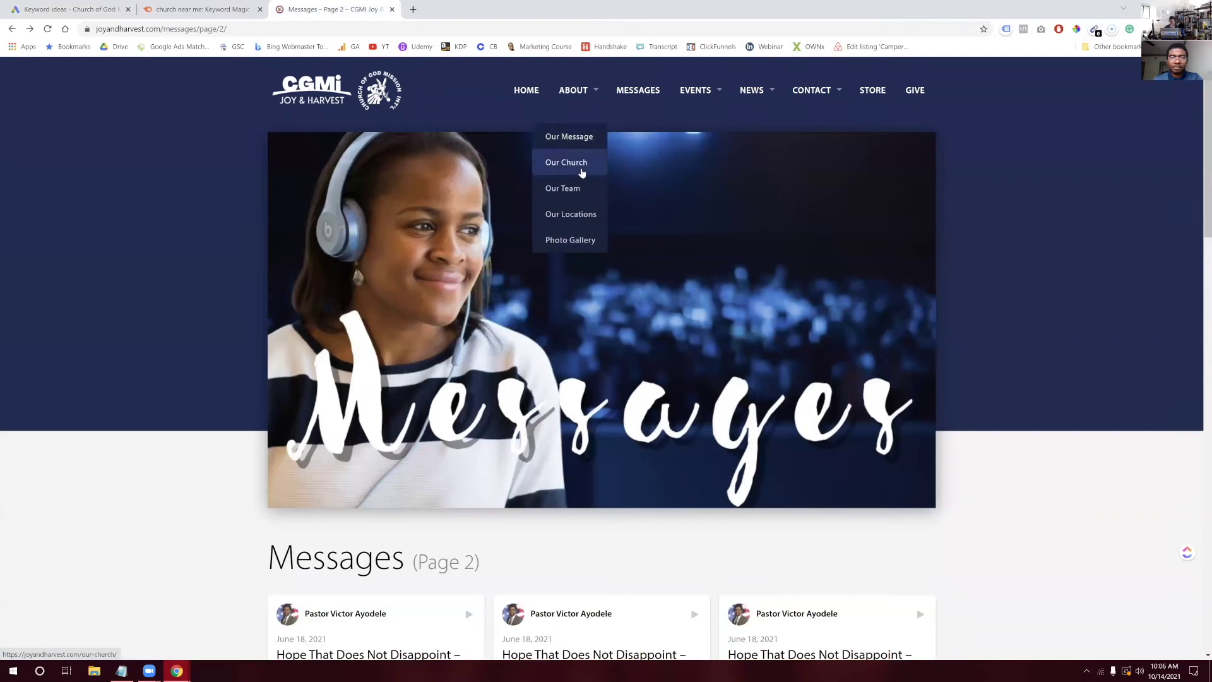
pyautogui.click(579, 220)
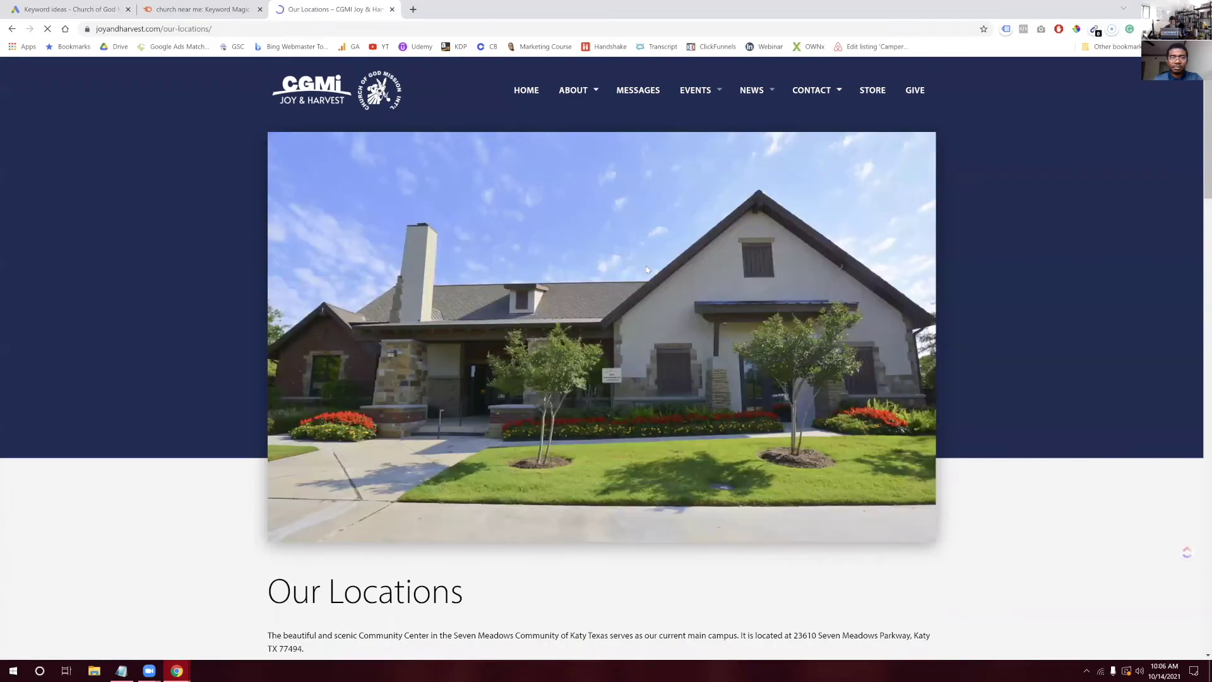
# Look through the meeting places on the Our Locations page, then open the church website's Livestream page
pyautogui.scroll(-6, 646, 268)
pyautogui.scroll(-7, 646, 269)
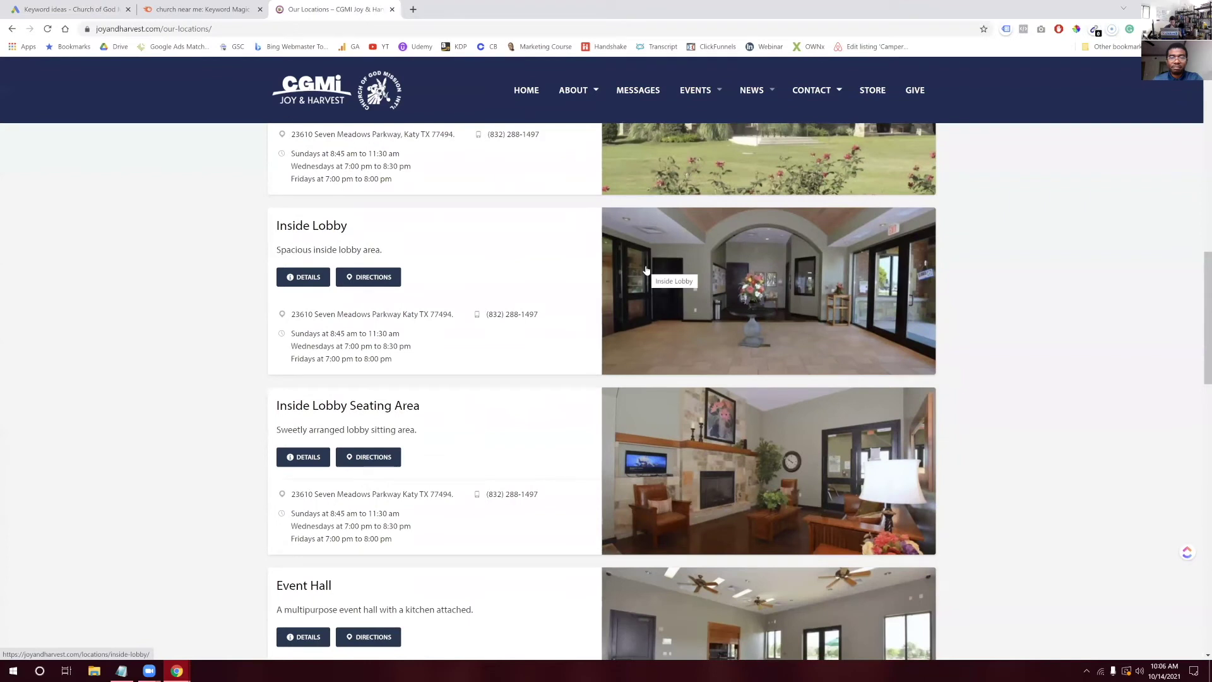
pyautogui.scroll(-8, 646, 270)
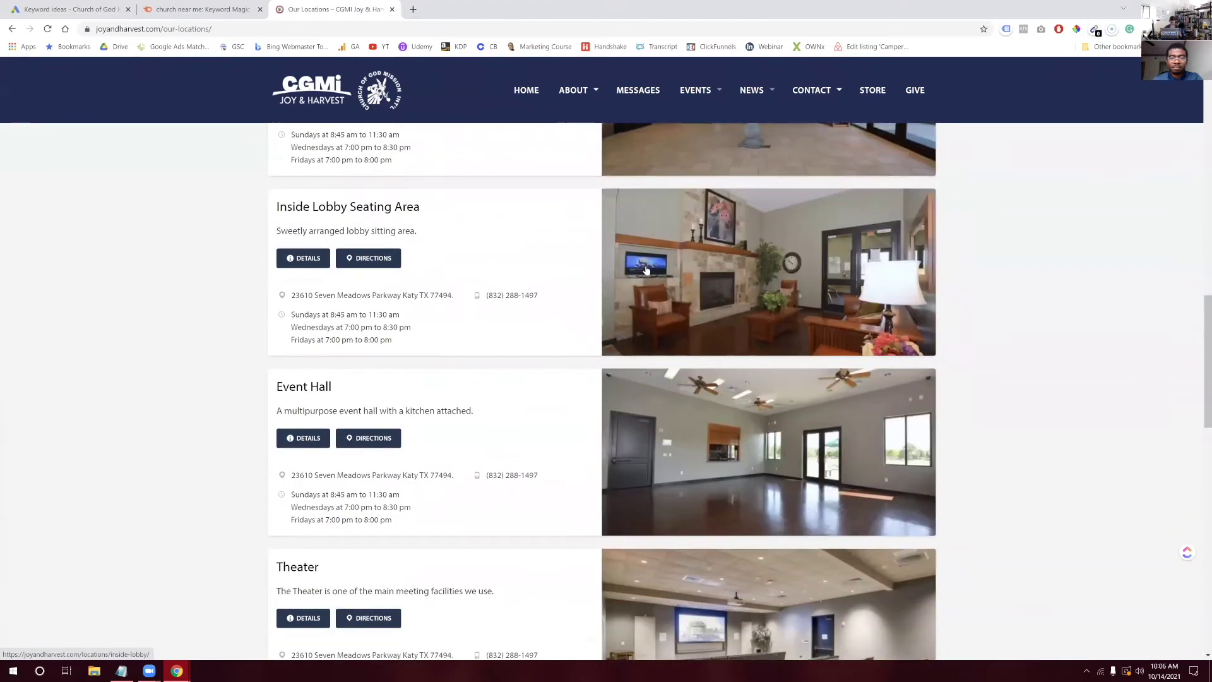
pyautogui.scroll(18, 645, 270)
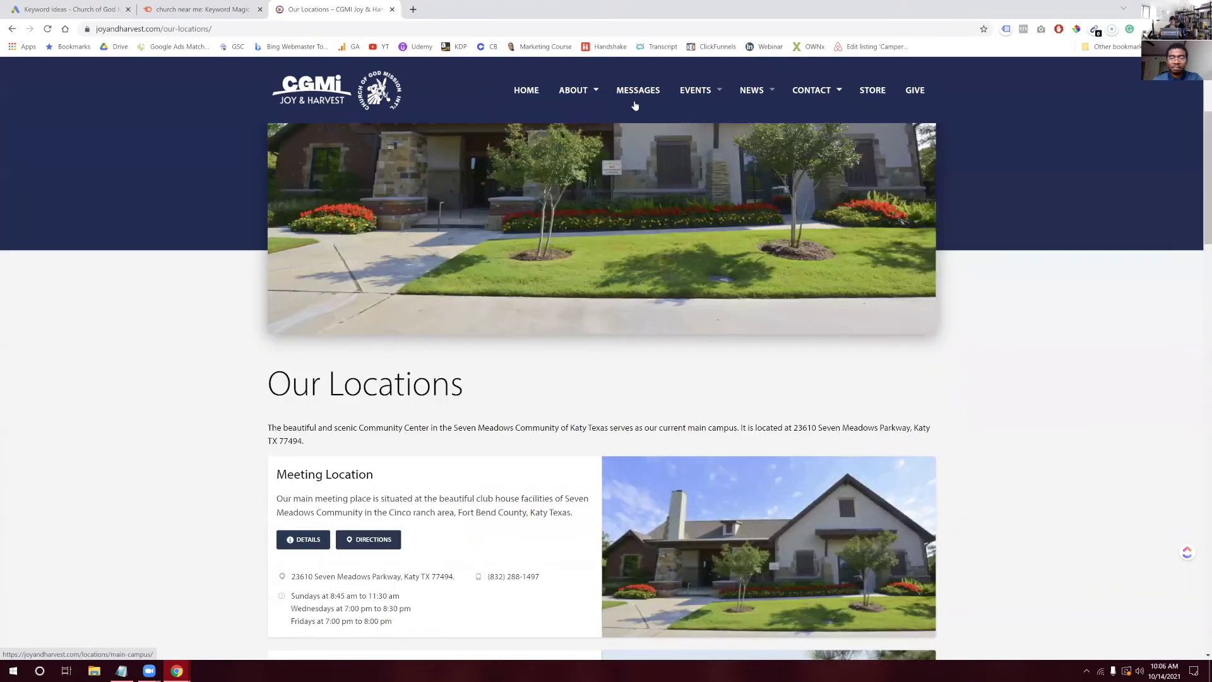
pyautogui.moveTo(705, 92)
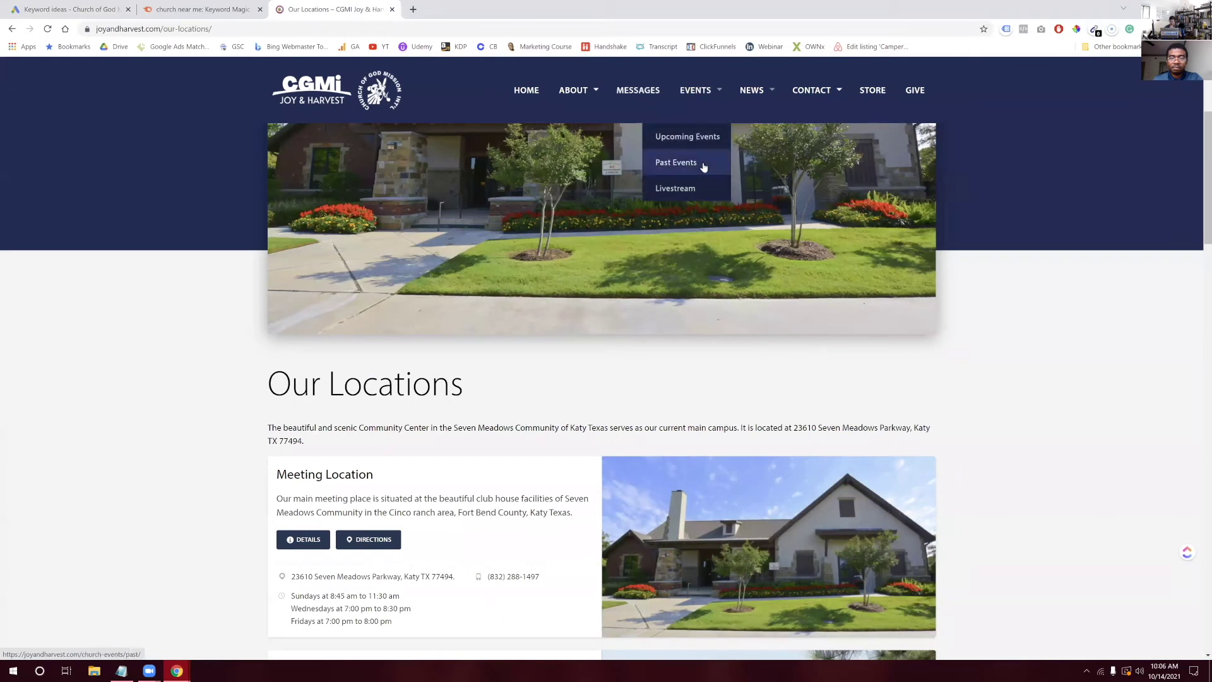
pyautogui.moveTo(764, 92)
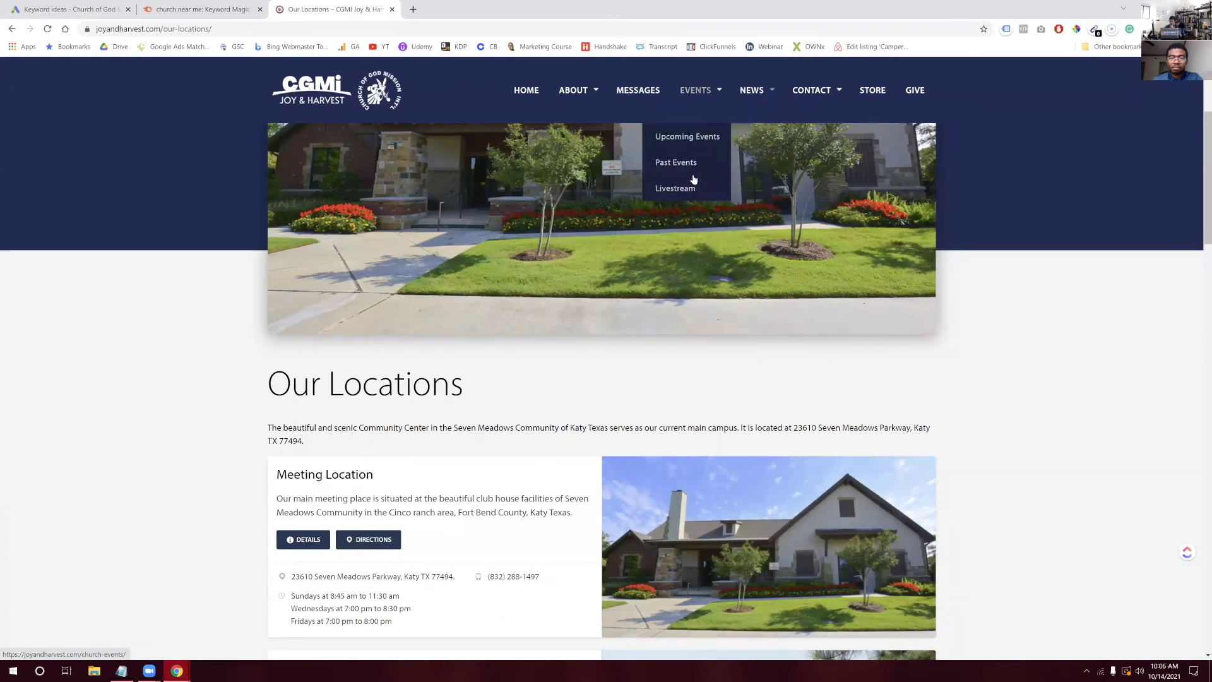
pyautogui.click(691, 188)
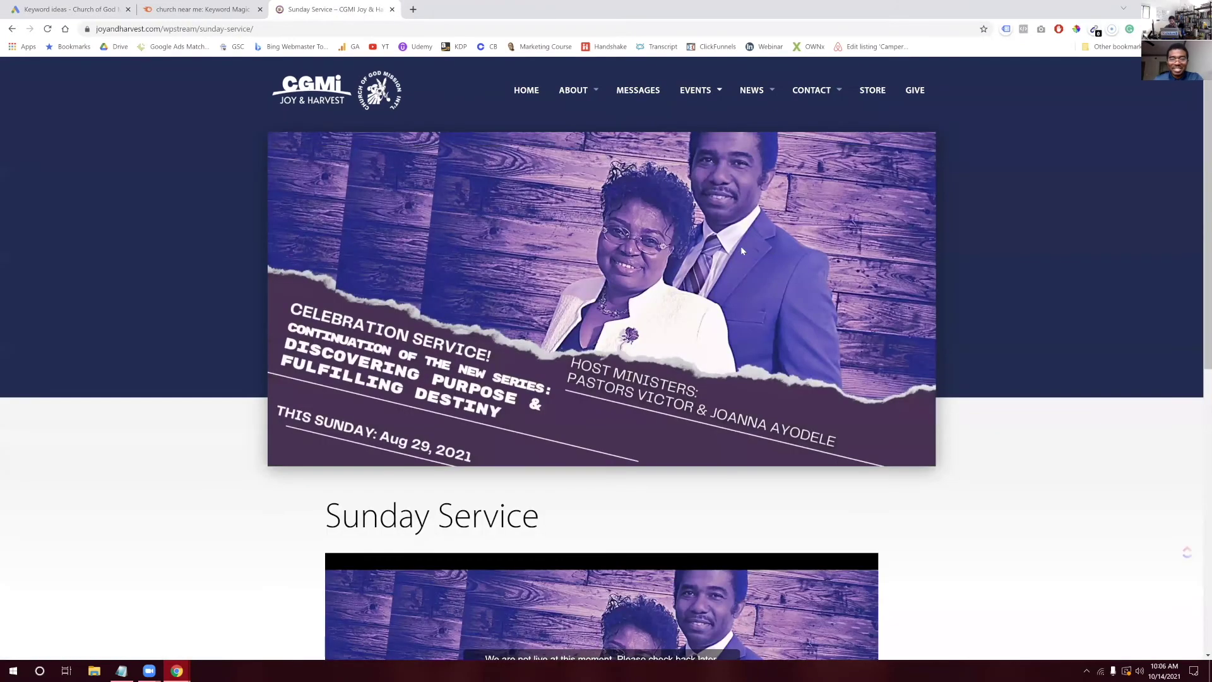
# Switch to Semrush and search the Keyword Magic Tool for "church livestream"
pyautogui.click(206, 12)
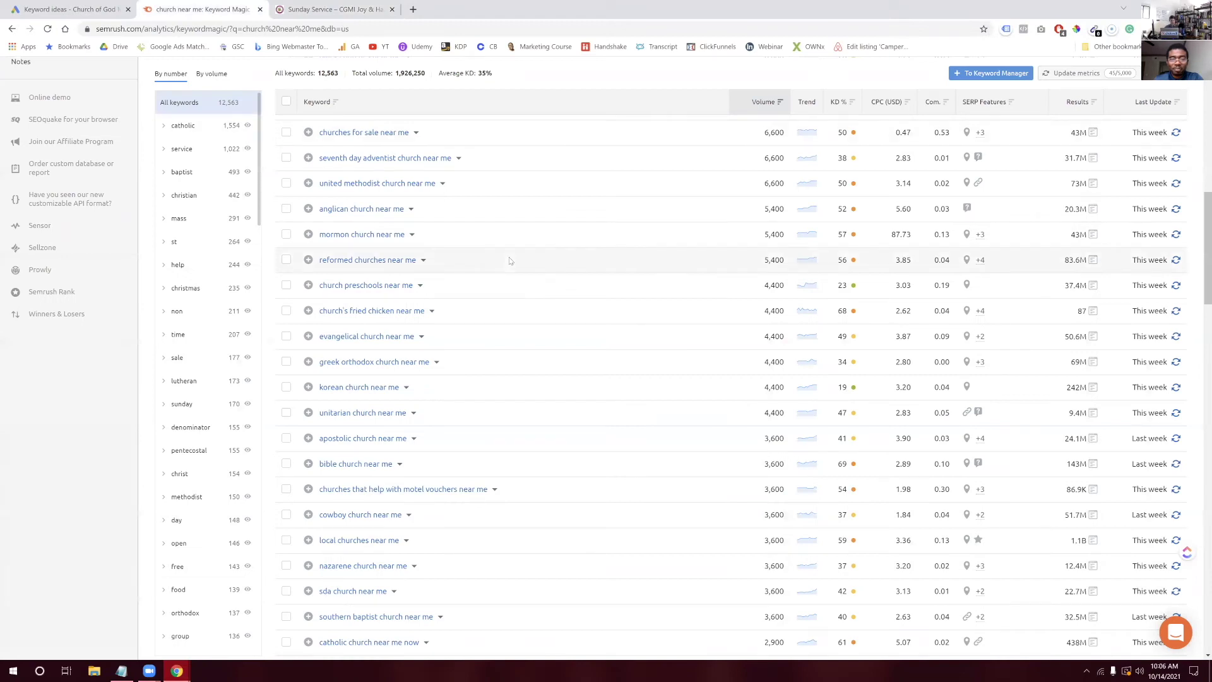
pyautogui.scroll(10, 510, 261)
pyautogui.tripleClick(287, 100)
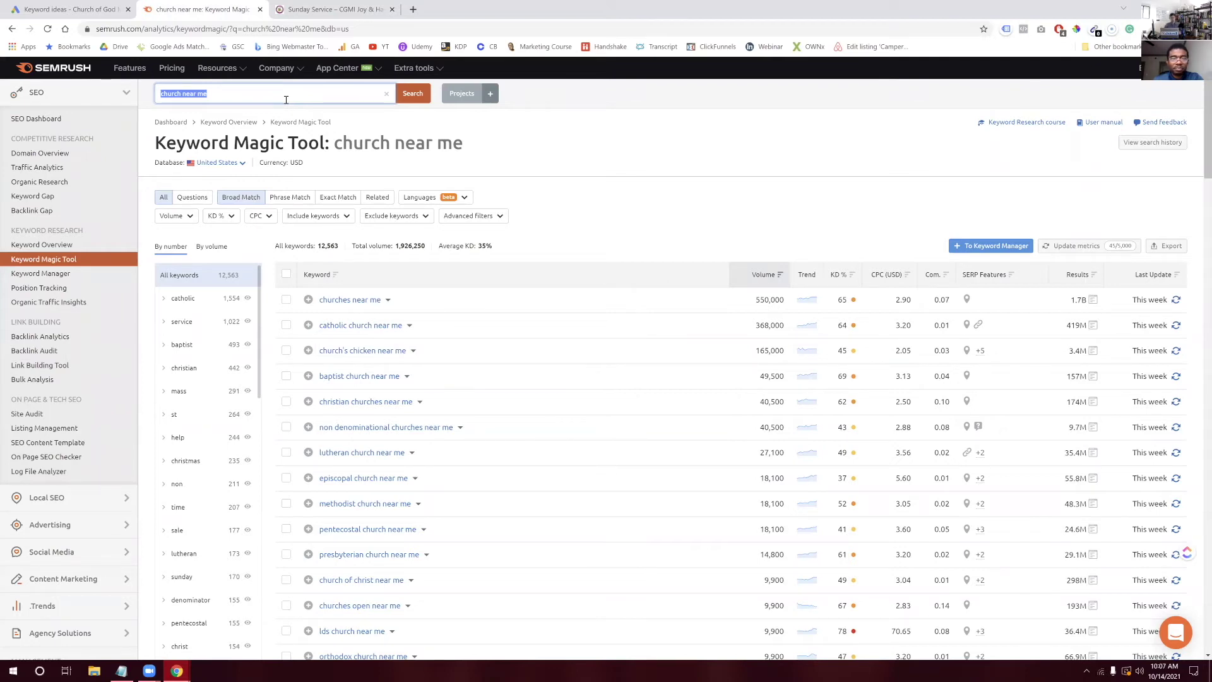
pyautogui.write('church livestream')
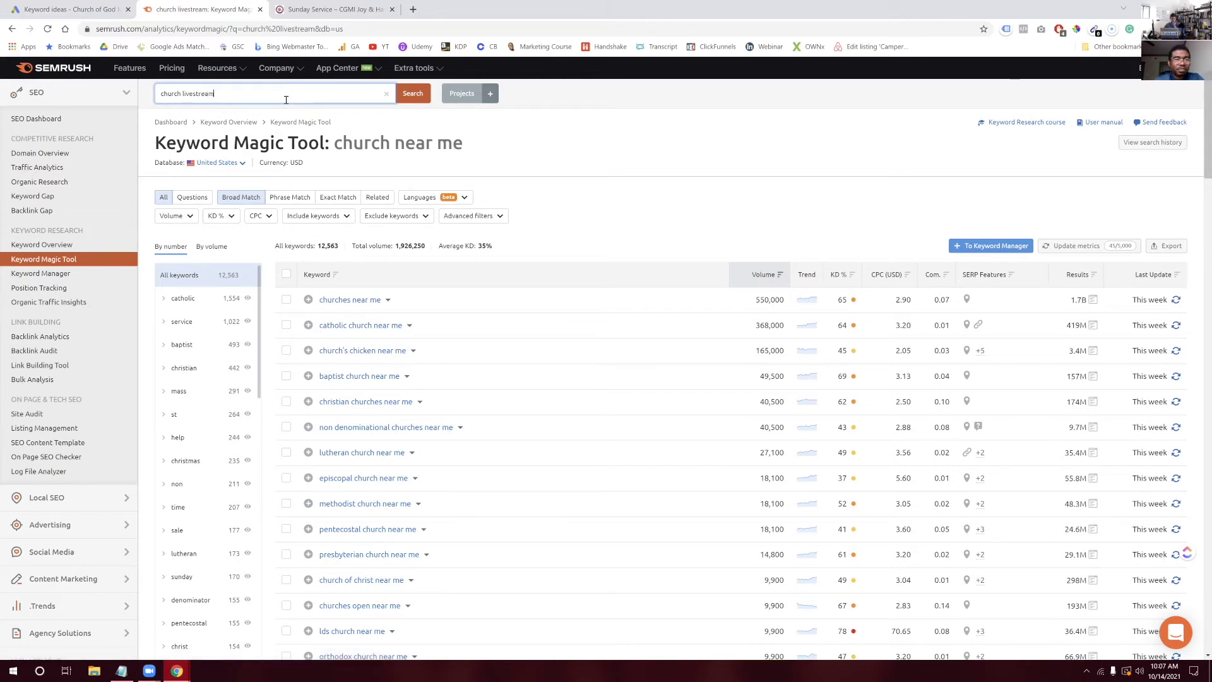
pyautogui.press('Return')
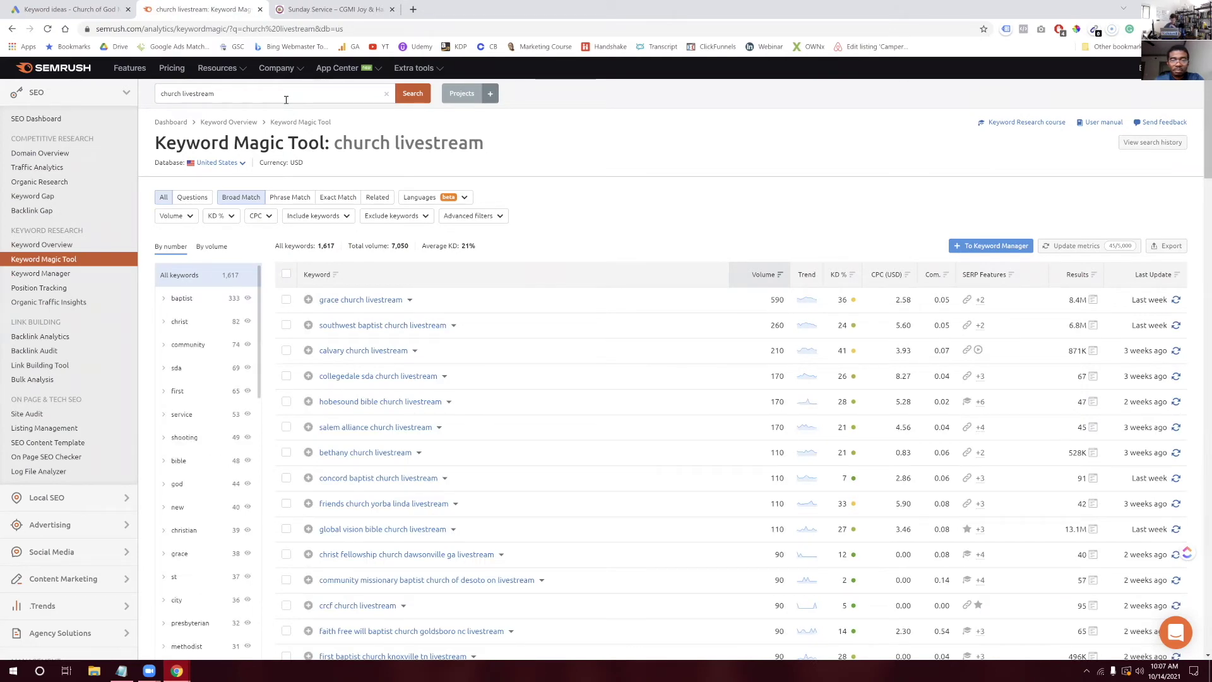
# Peek at the "grace church livestream" keyword details, close them and shorten the keyword search to "church live"
pyautogui.click(414, 305)
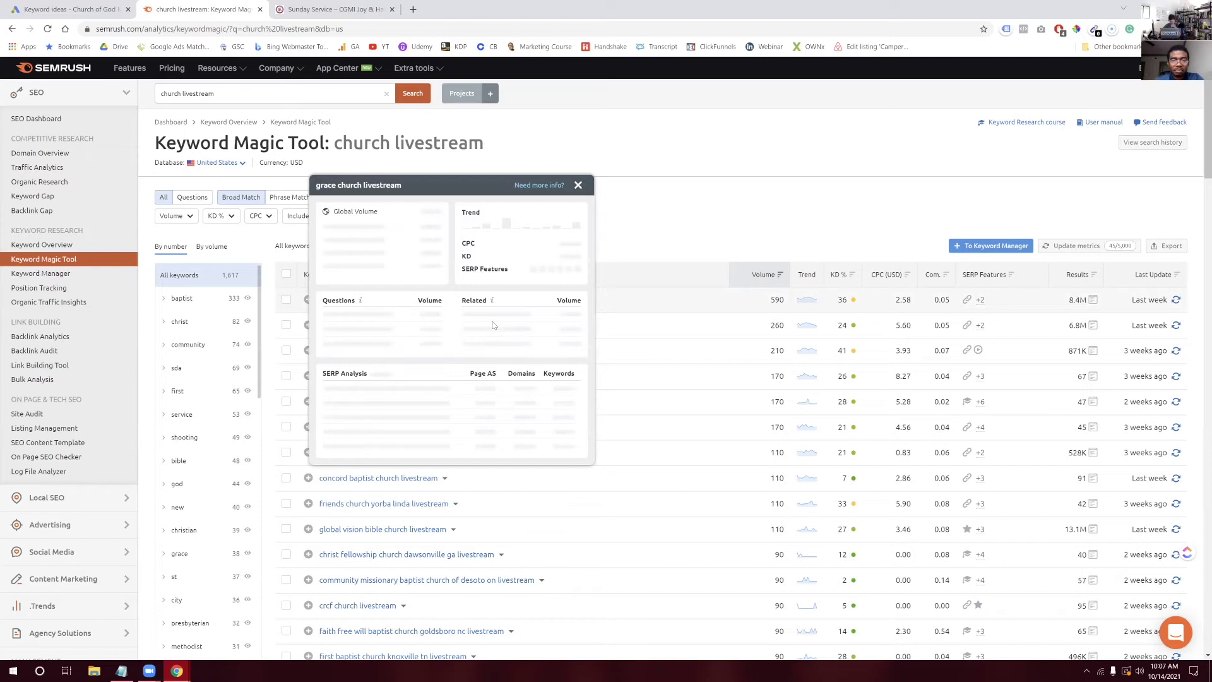
pyautogui.click(578, 185)
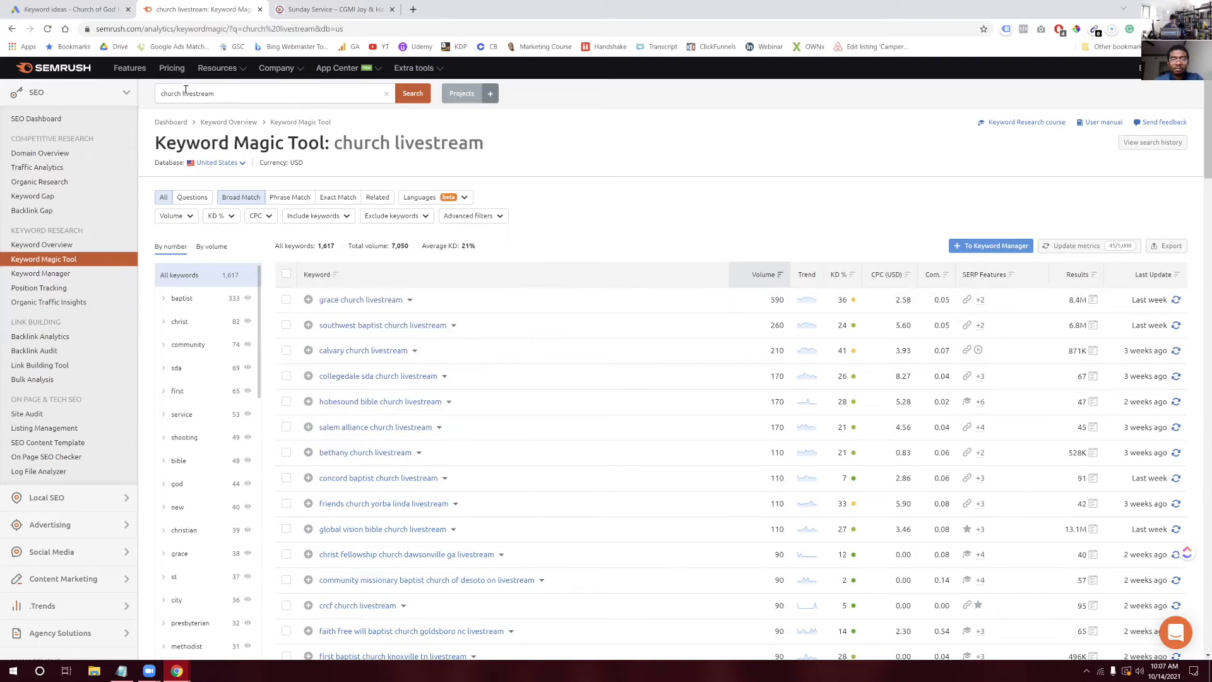
pyautogui.moveTo(236, 95); pyautogui.dragTo(194, 95)
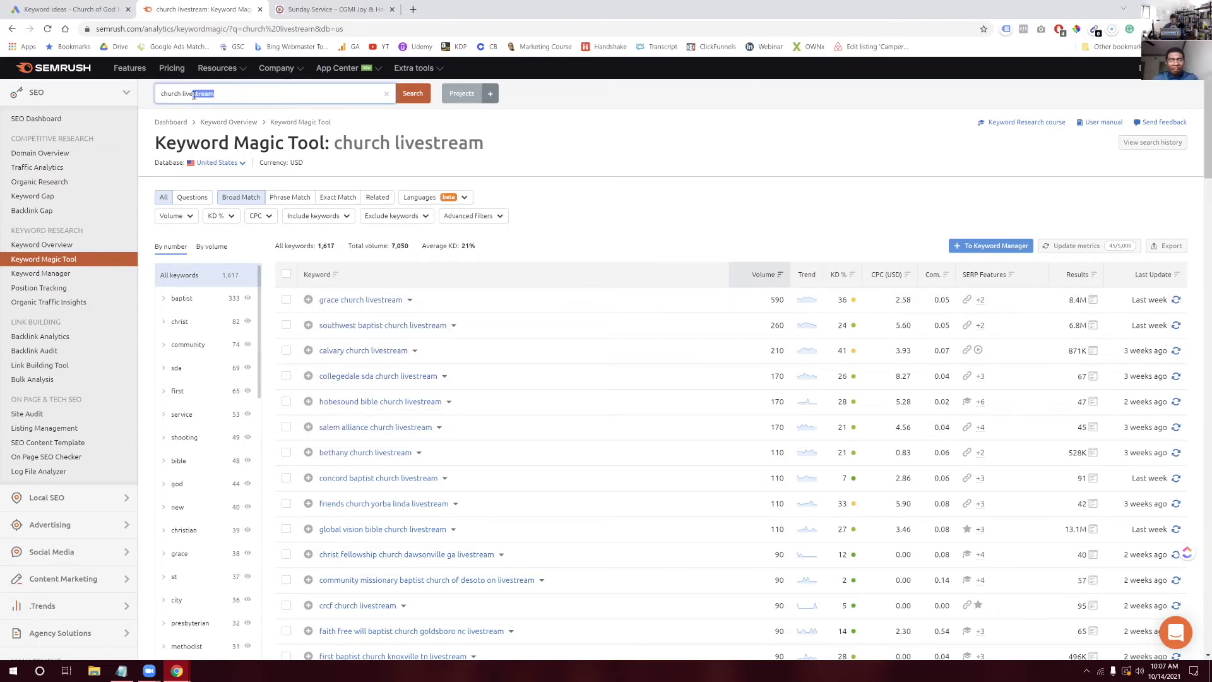
pyautogui.press('BackSpace')
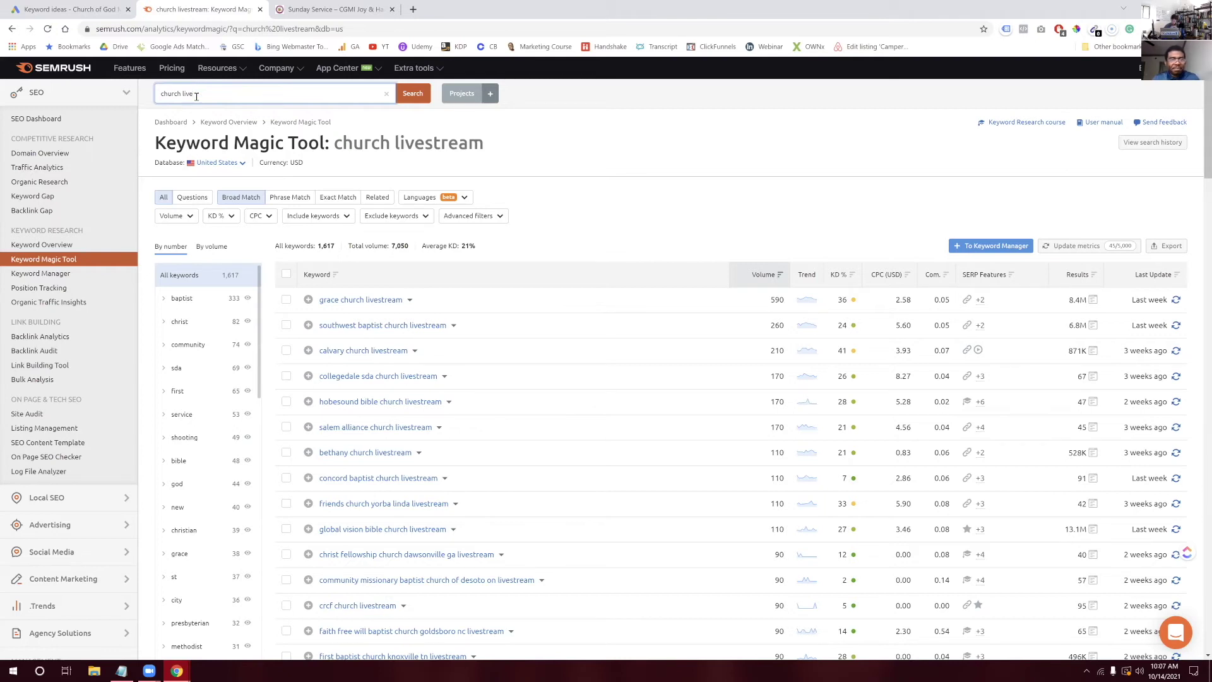
pyautogui.press('Return')
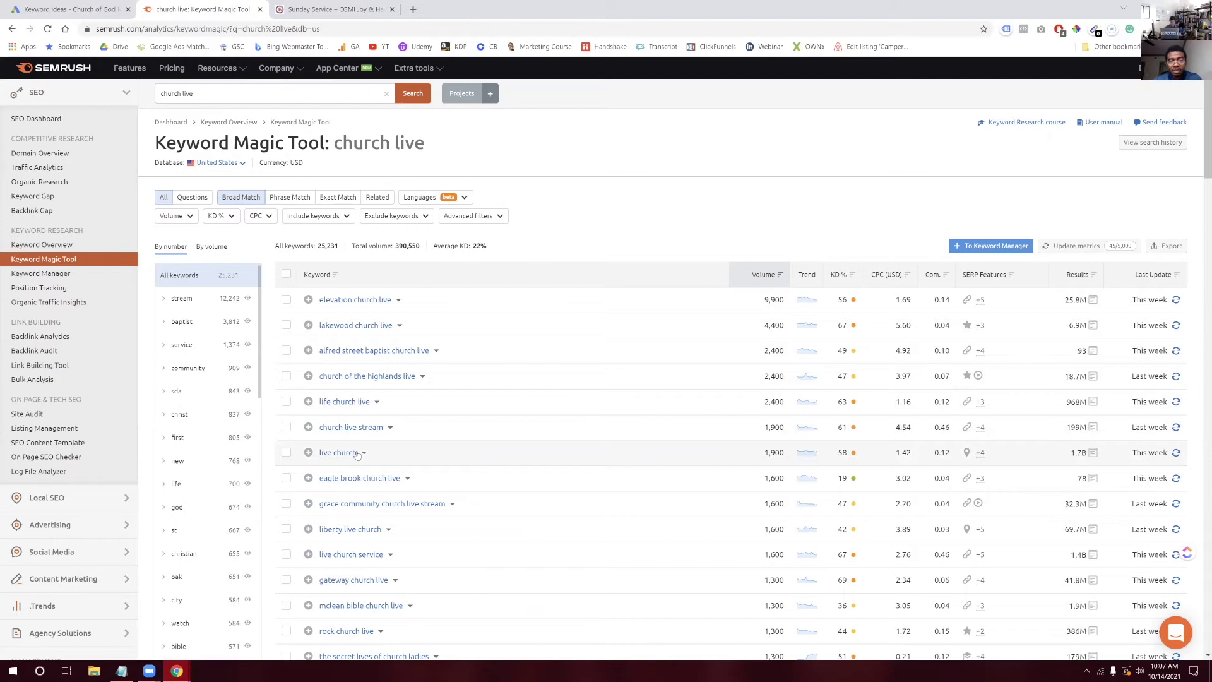
# Bring up the keyword spreadsheet and arrange it side by side with the Semrush window
pyautogui.moveTo(177, 671)
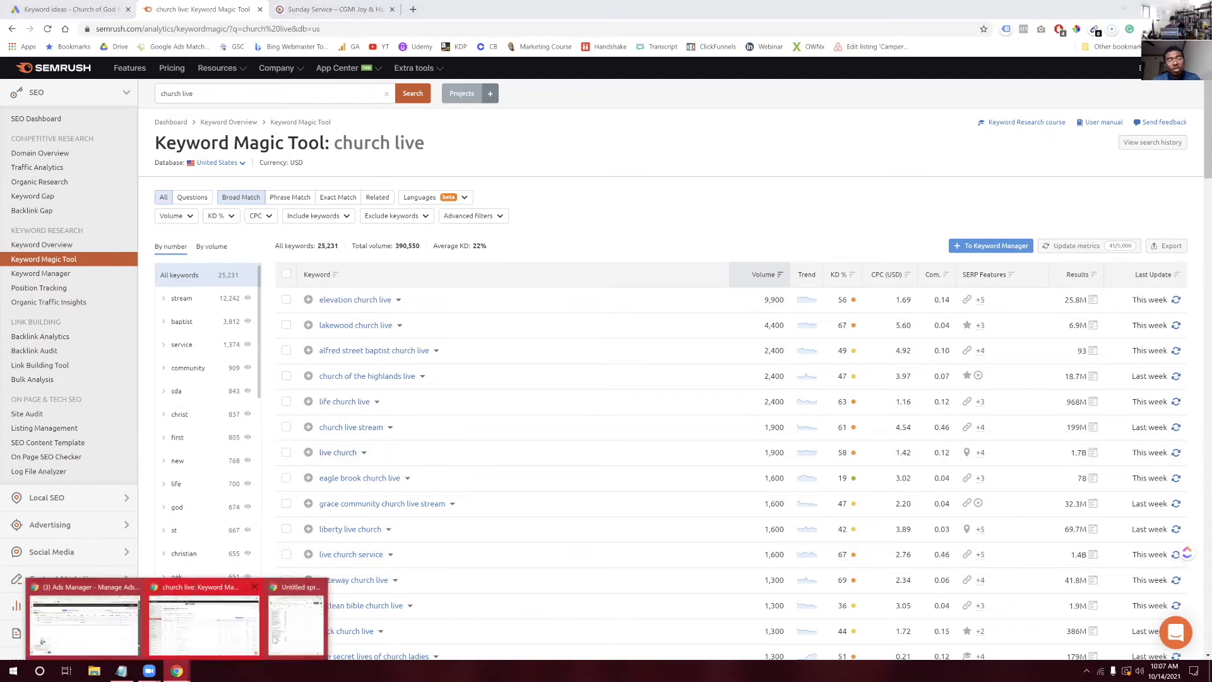
pyautogui.click(284, 637)
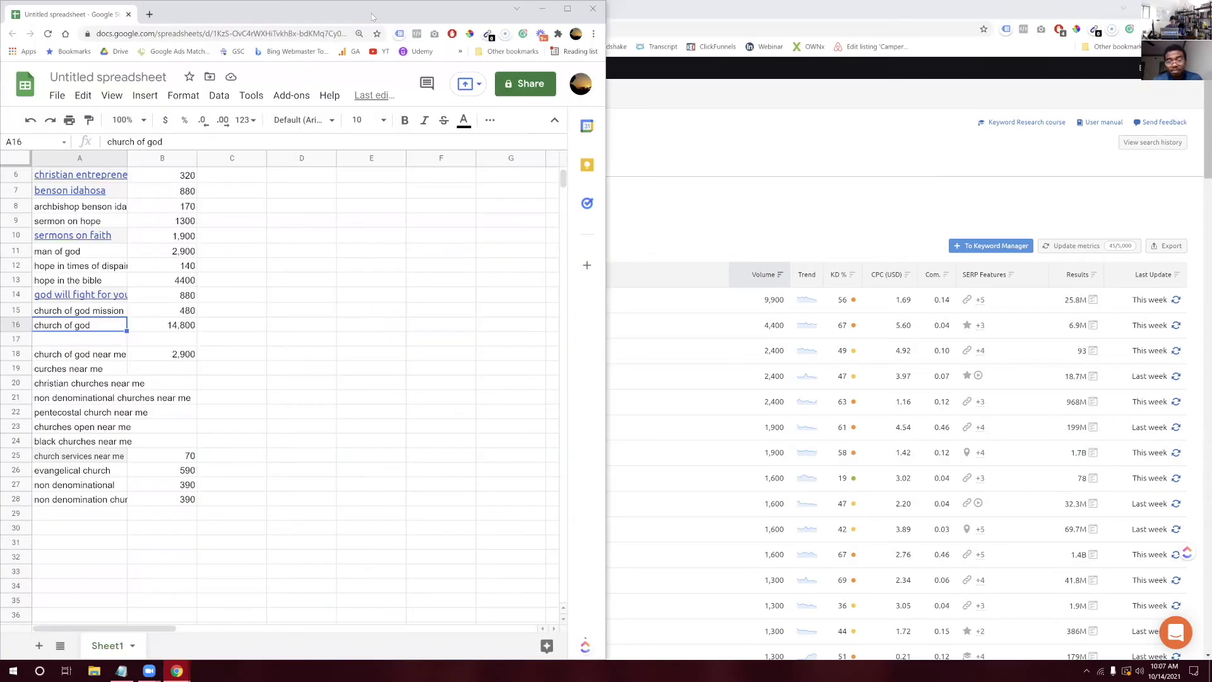
pyautogui.press('super+Left')
pyautogui.click(862, 151)
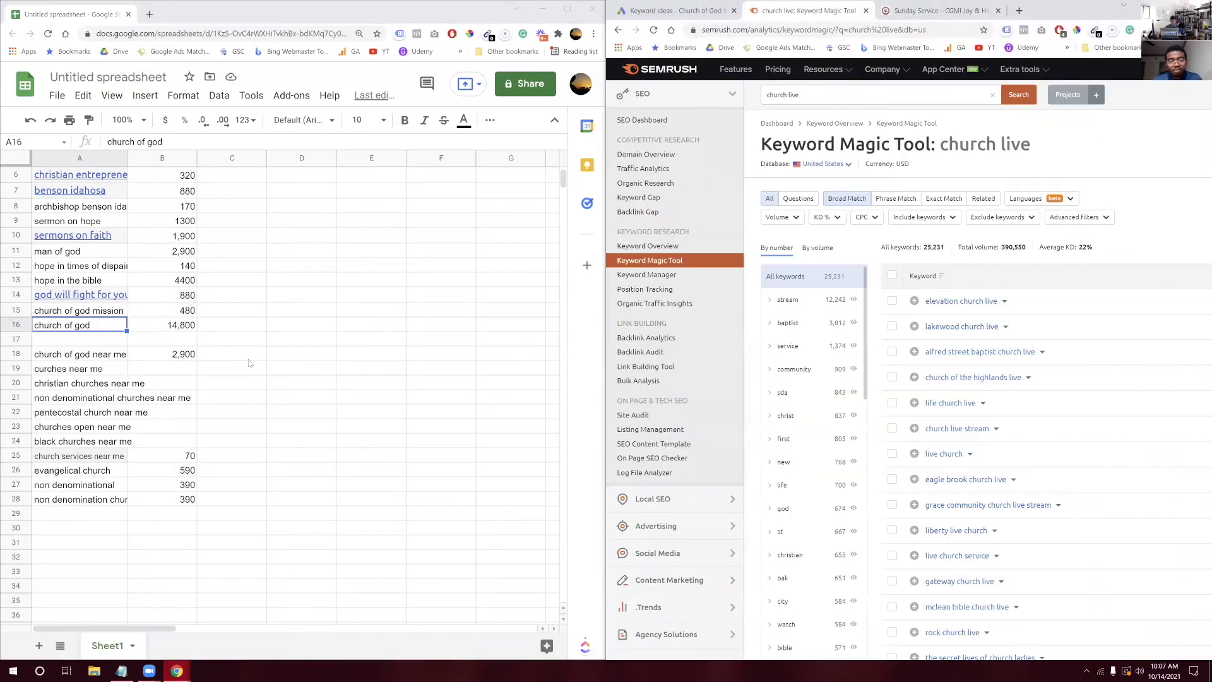
# Add the keywords "live church" in cell A29 and "church live stream" in cell A30
pyautogui.click(63, 515)
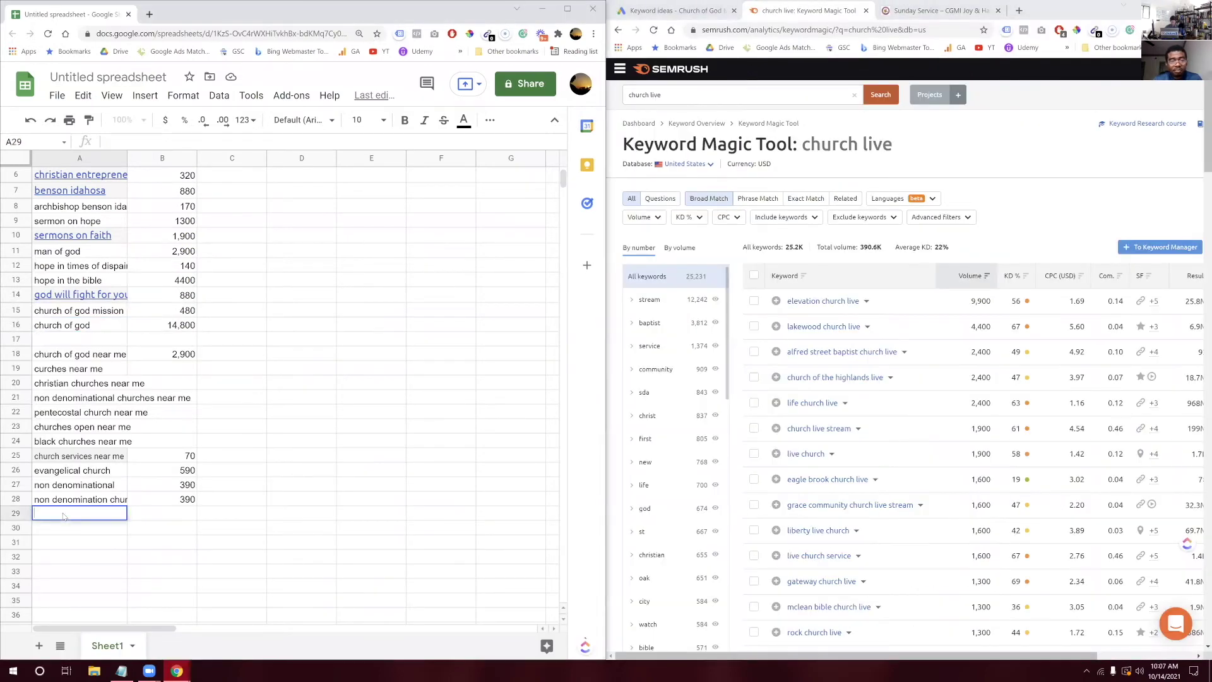
pyautogui.write('live church')
pyautogui.press('Return')
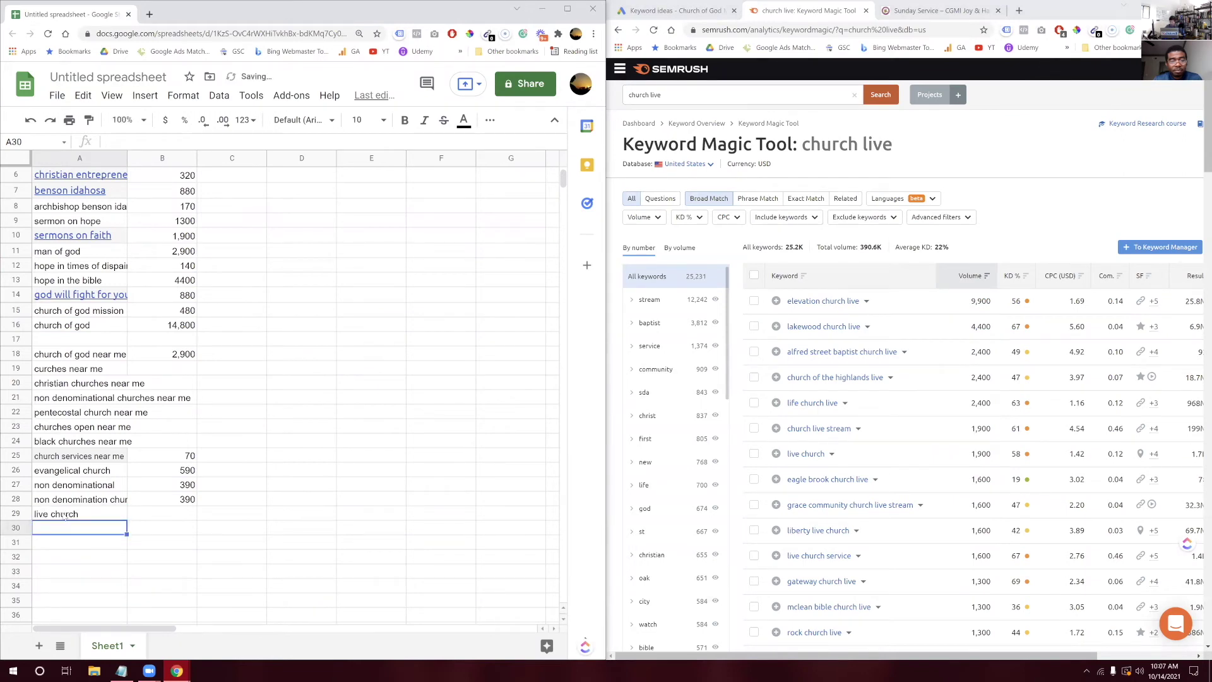
pyautogui.write('church live stream')
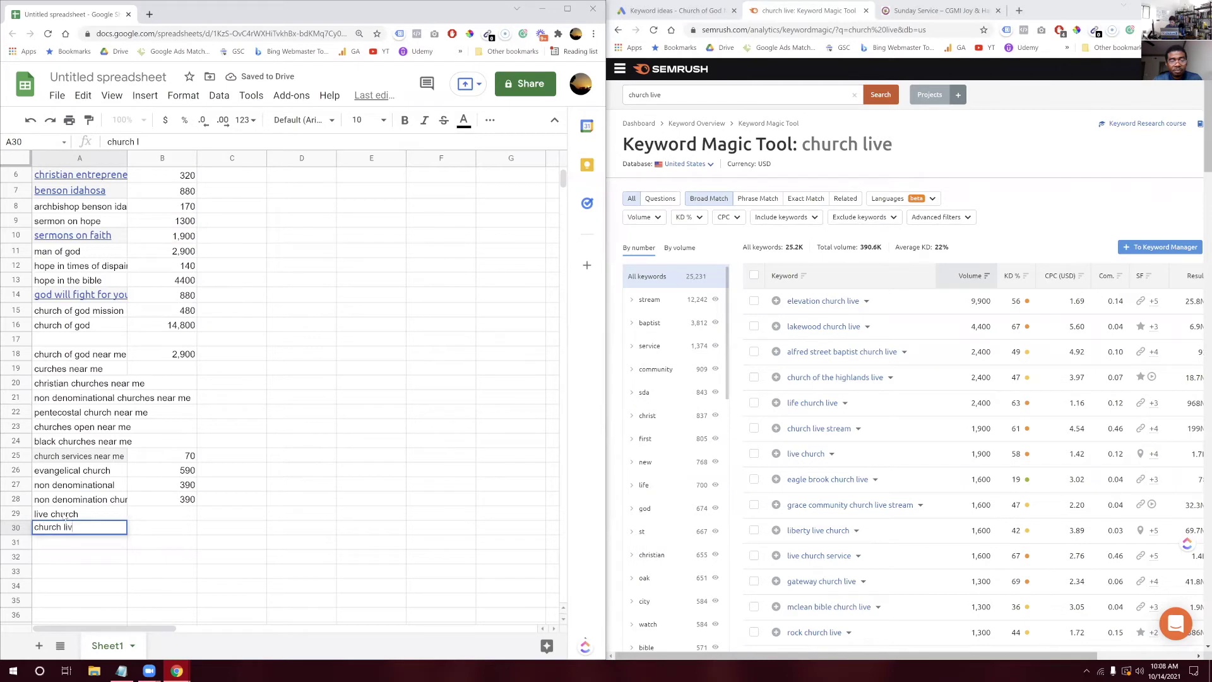
# Enter 1,900 as the search volume for both live church keywords in cells B29 and B30
pyautogui.click(166, 513)
pyautogui.write('1,900')
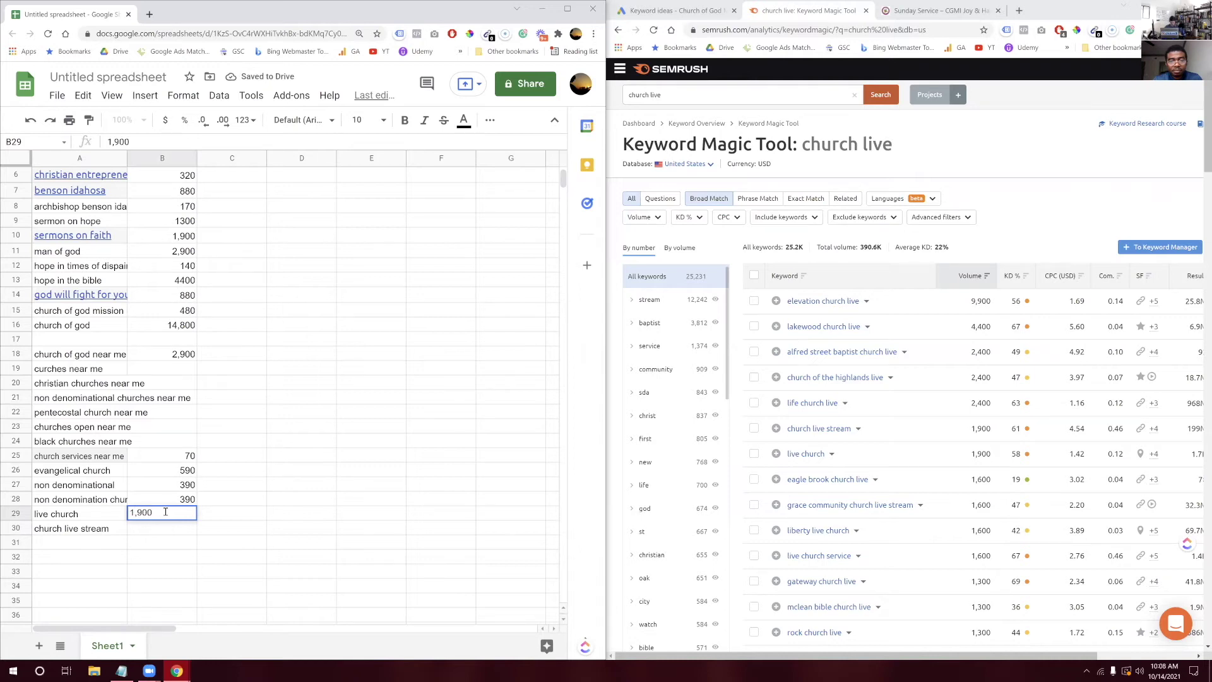
pyautogui.press('Return')
pyautogui.write('1')
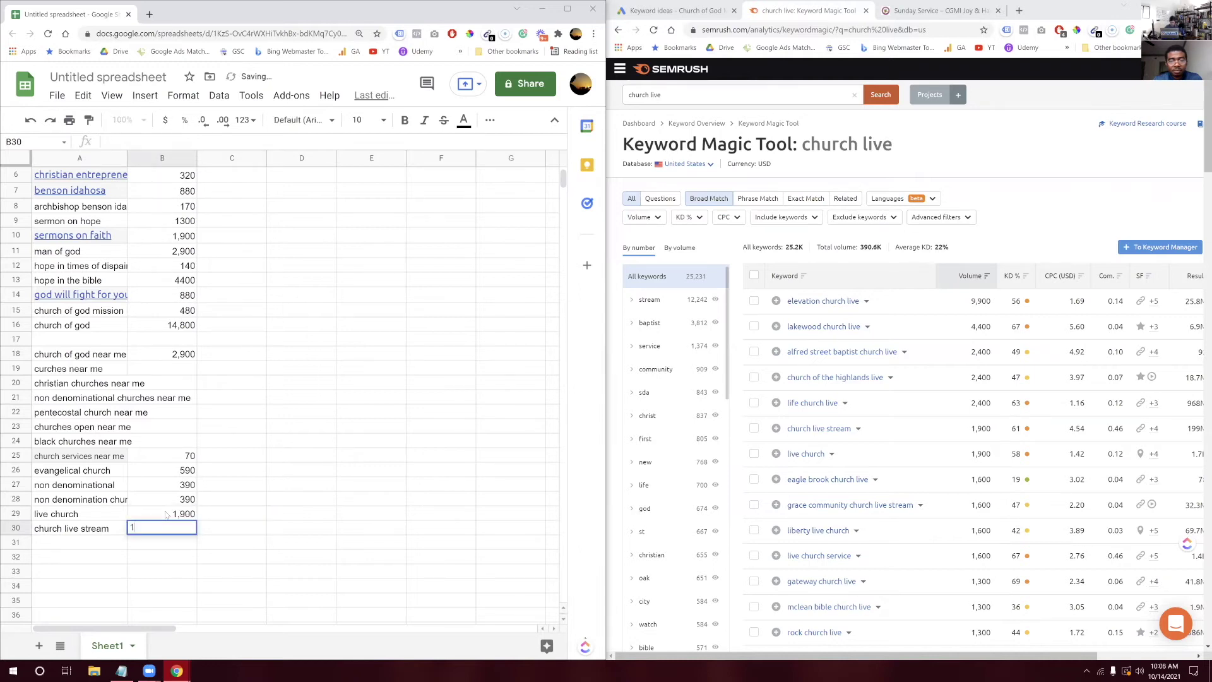
pyautogui.write(',900')
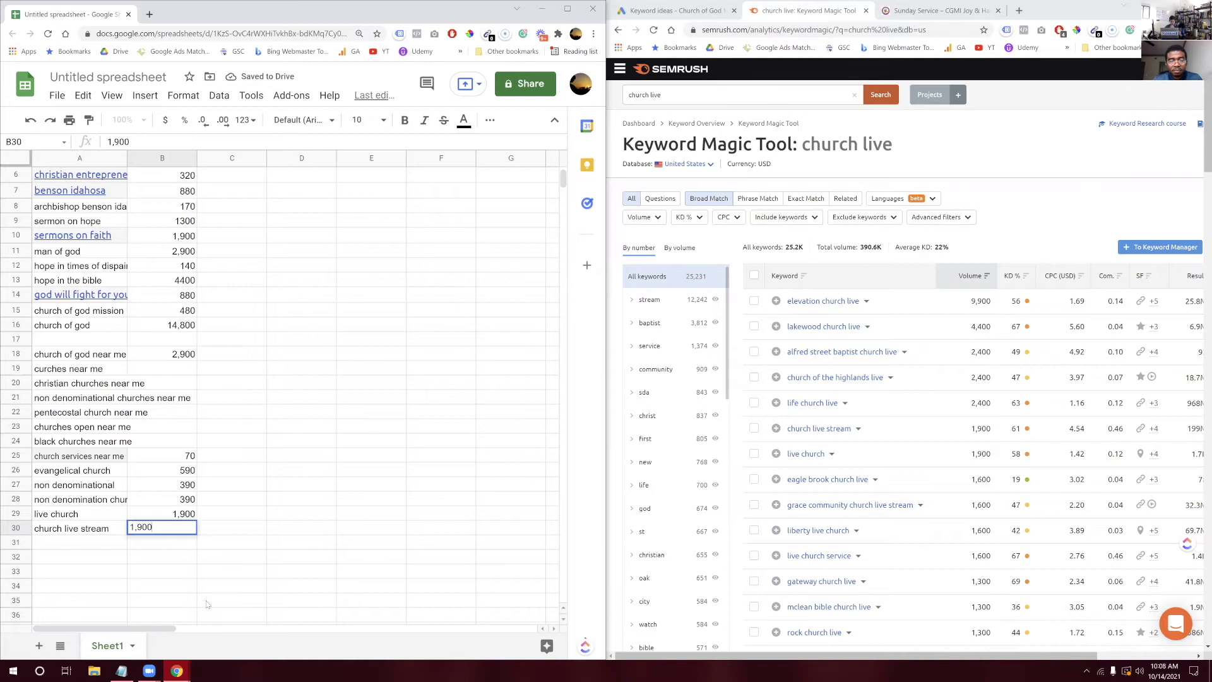
pyautogui.click(213, 587)
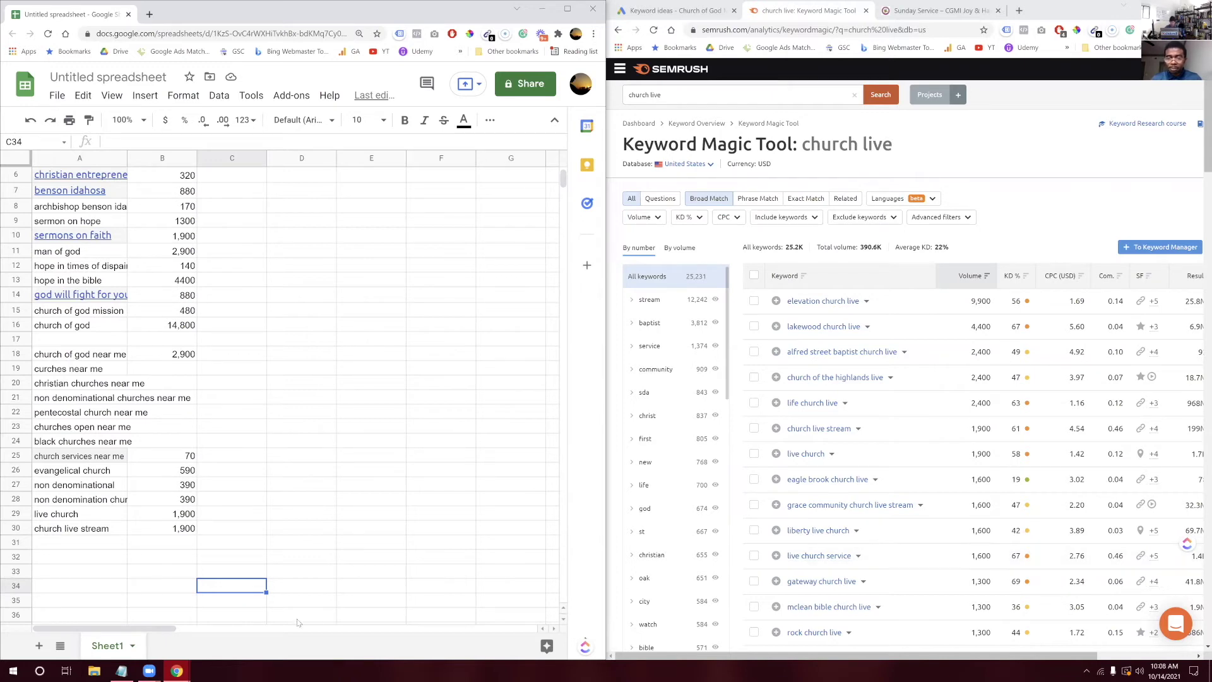
# Add the keyword "live church service" in cell A31 with a search volume of 1,600 in B31
pyautogui.click(65, 542)
pyautogui.write('live church service')
pyautogui.click(180, 544)
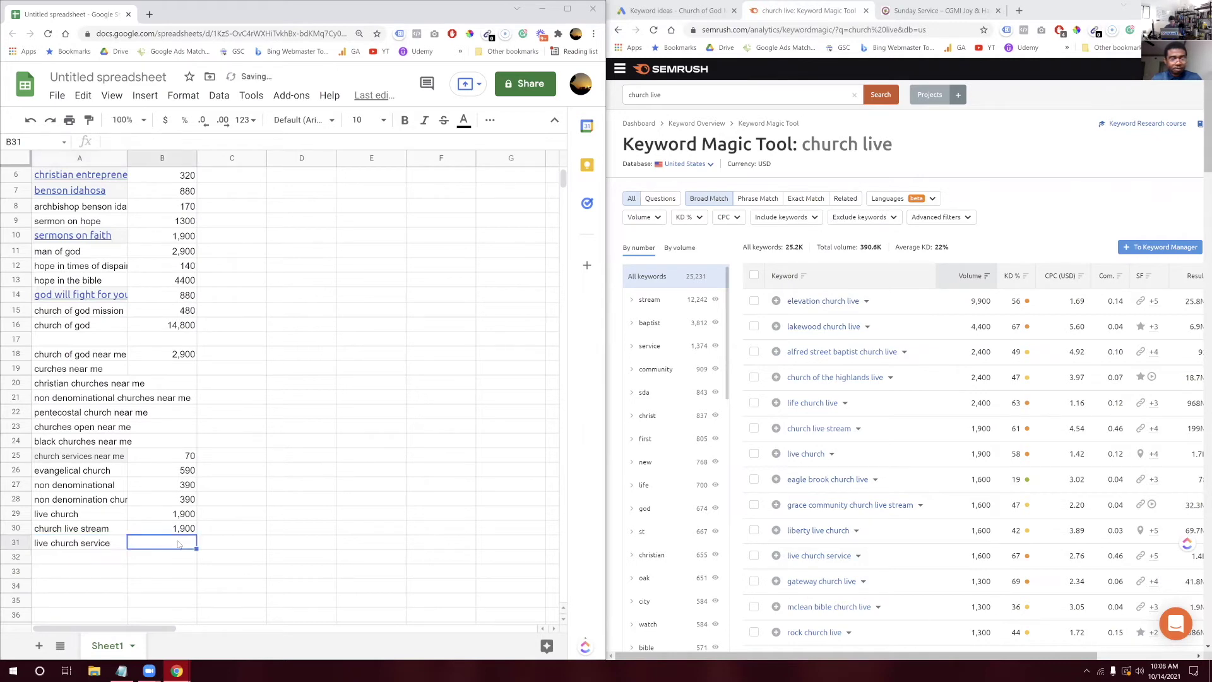
pyautogui.write('1,600')
pyautogui.click(242, 486)
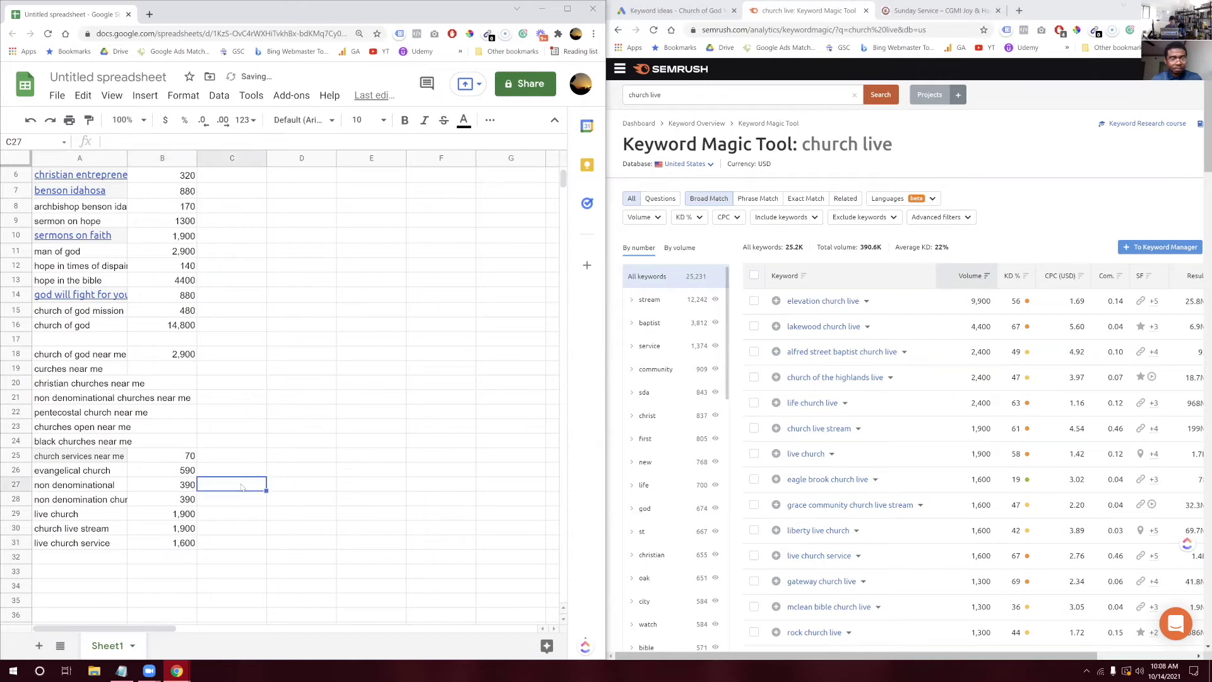
# Search the Keyword Magic Tool for "online church service"
pyautogui.moveTo(666, 94); pyautogui.dragTo(624, 106)
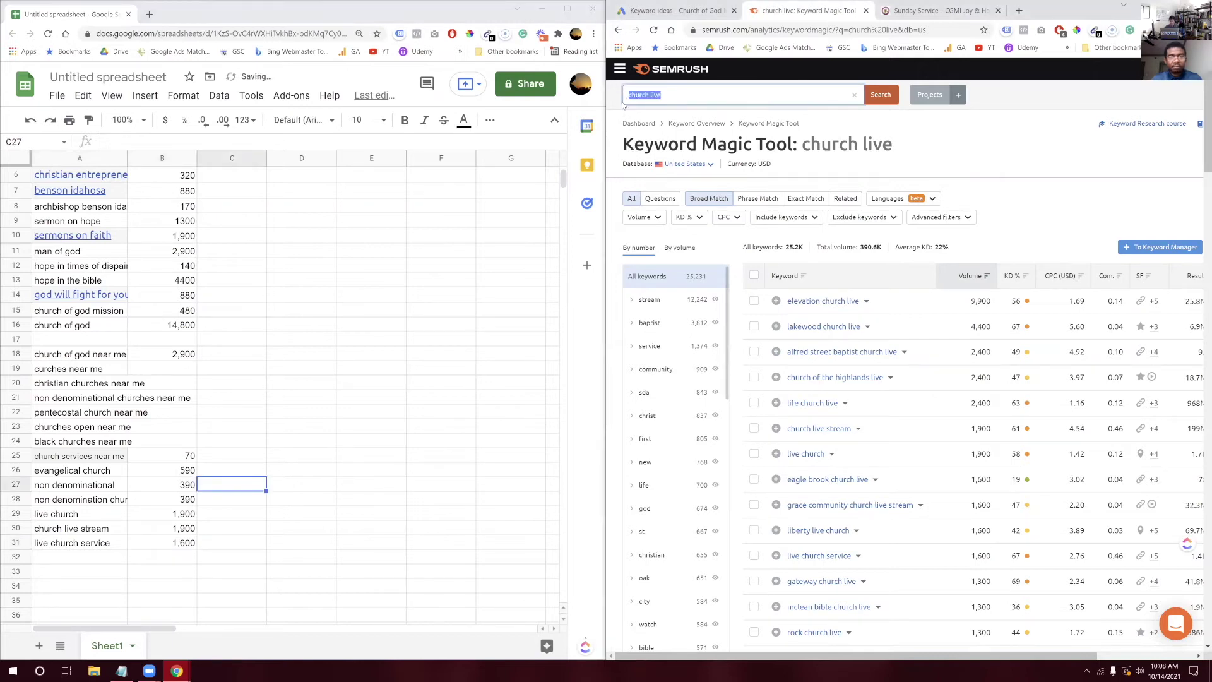
pyautogui.write('online')
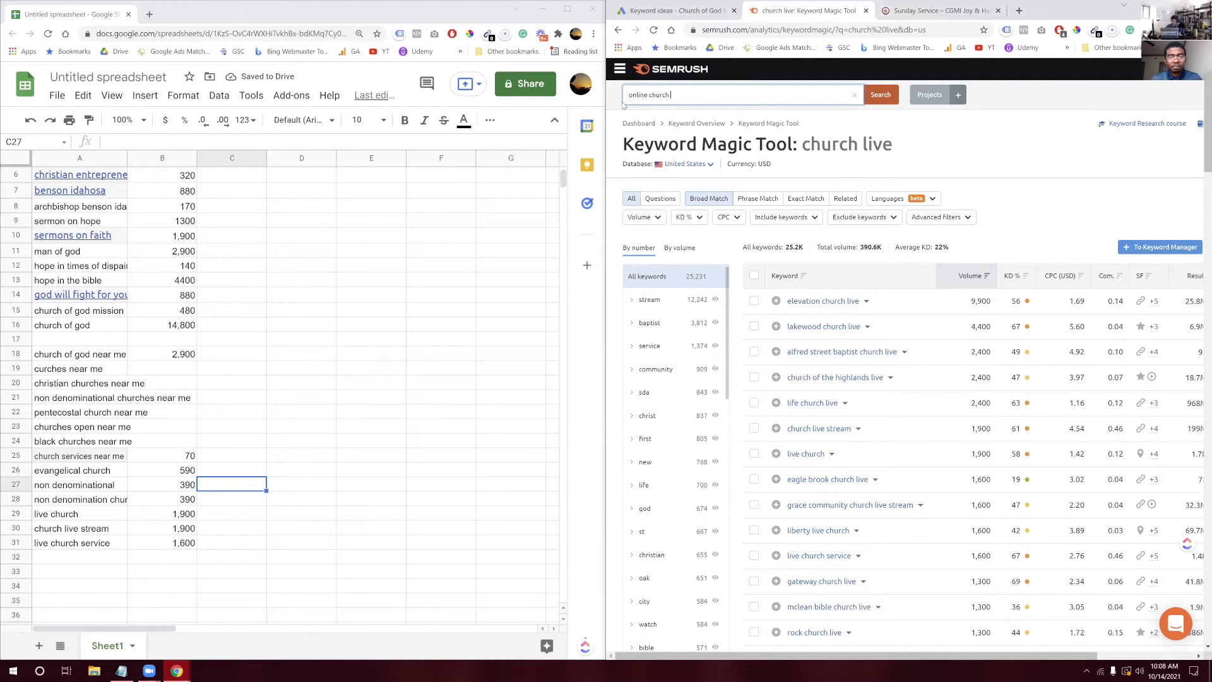
pyautogui.write(' church service')
pyautogui.press('Return')
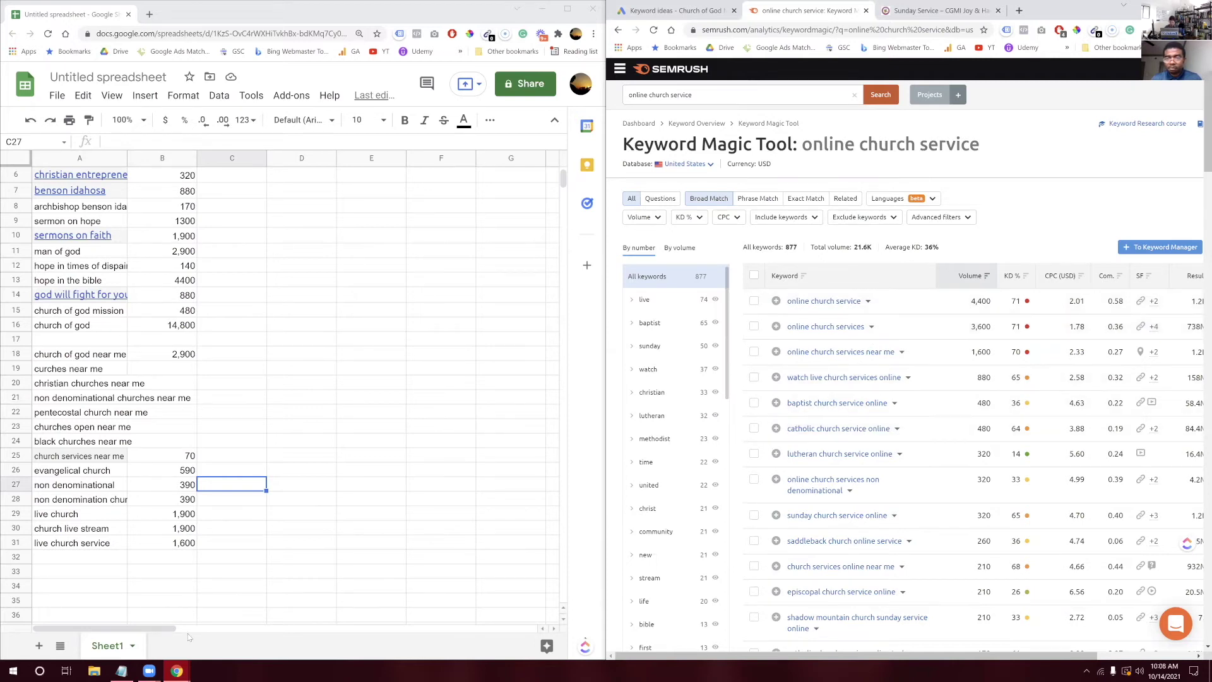
# Add the keyword "online church service" in cell A32 with a search volume of 4,400 in B32
pyautogui.click(115, 557)
pyautogui.write('online church ser')
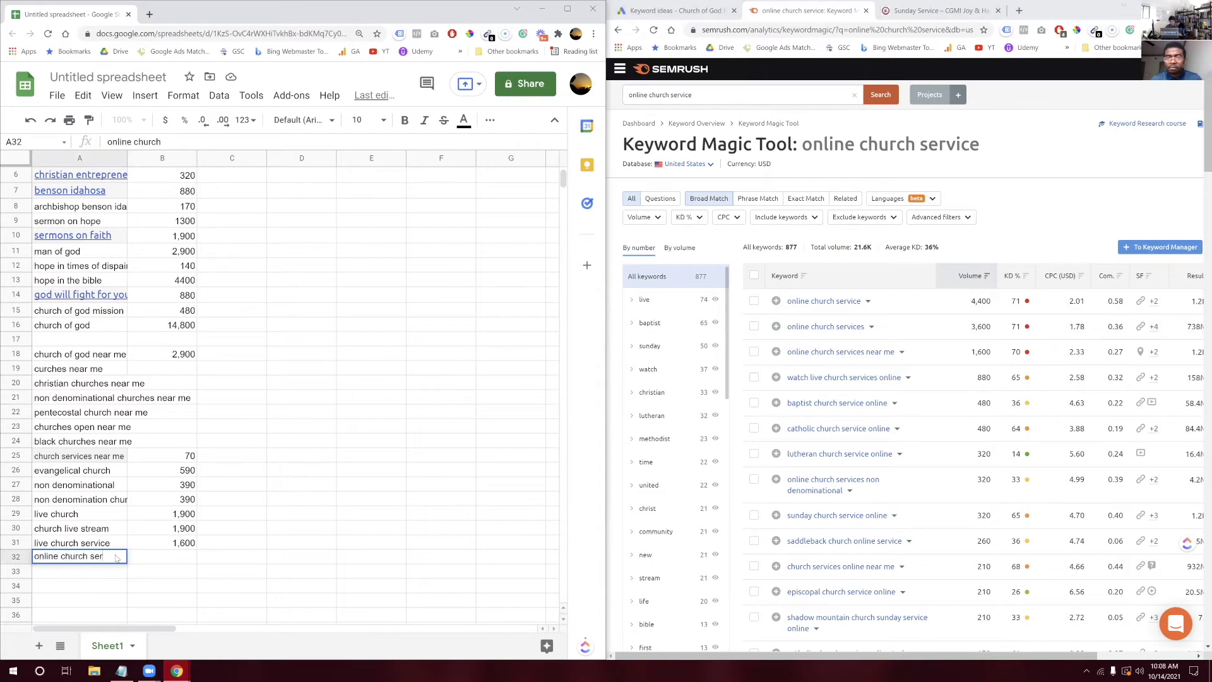
pyautogui.write('vice')
pyautogui.press('Tab')
pyautogui.write('4,400')
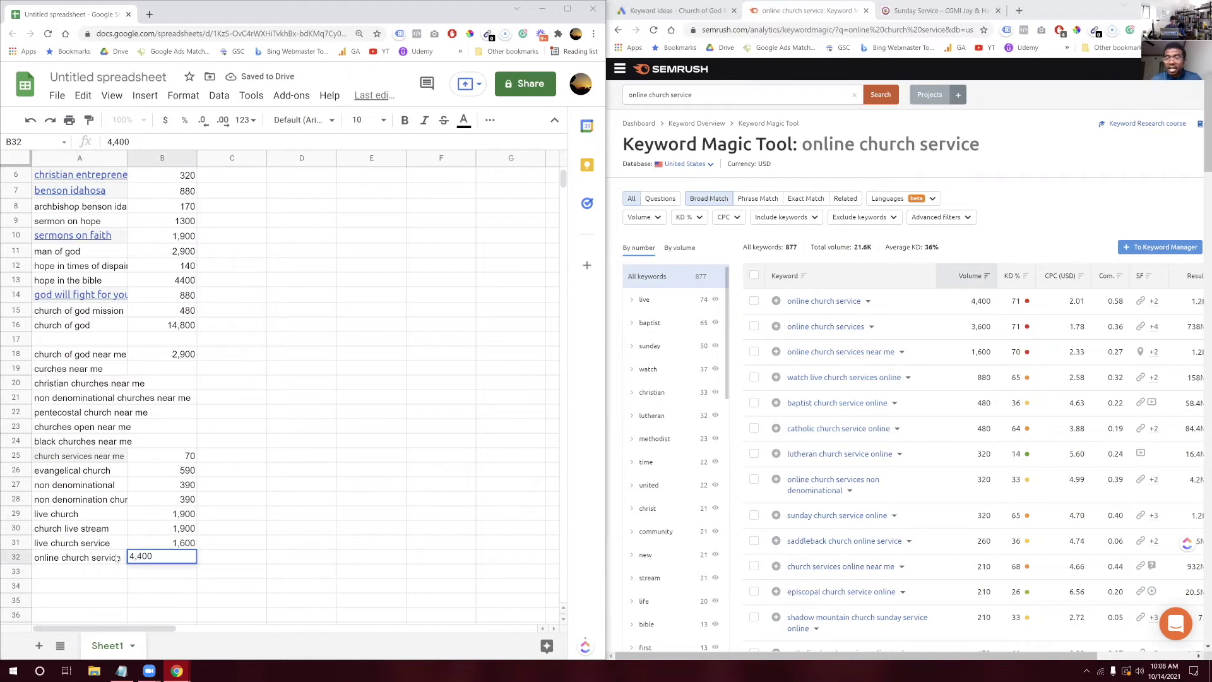
pyautogui.press('Return')
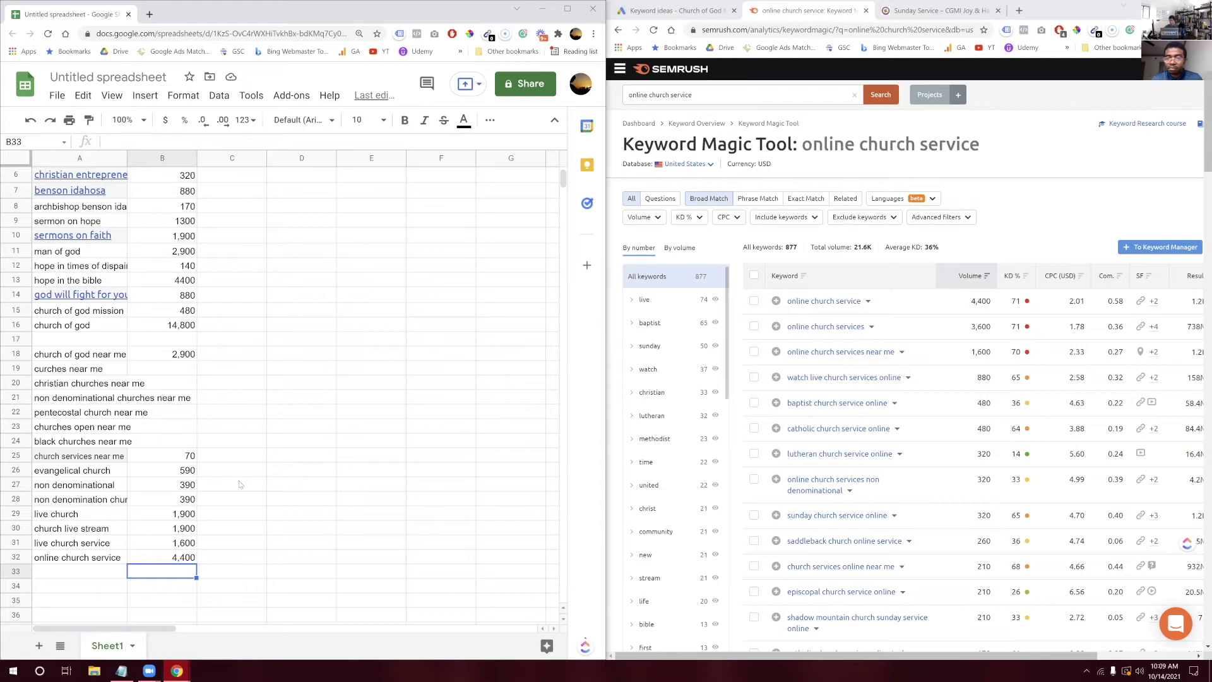
# Search Google for "how to build a deck" in a new browser tab and view the results in a maximized window
pyautogui.click(1018, 11)
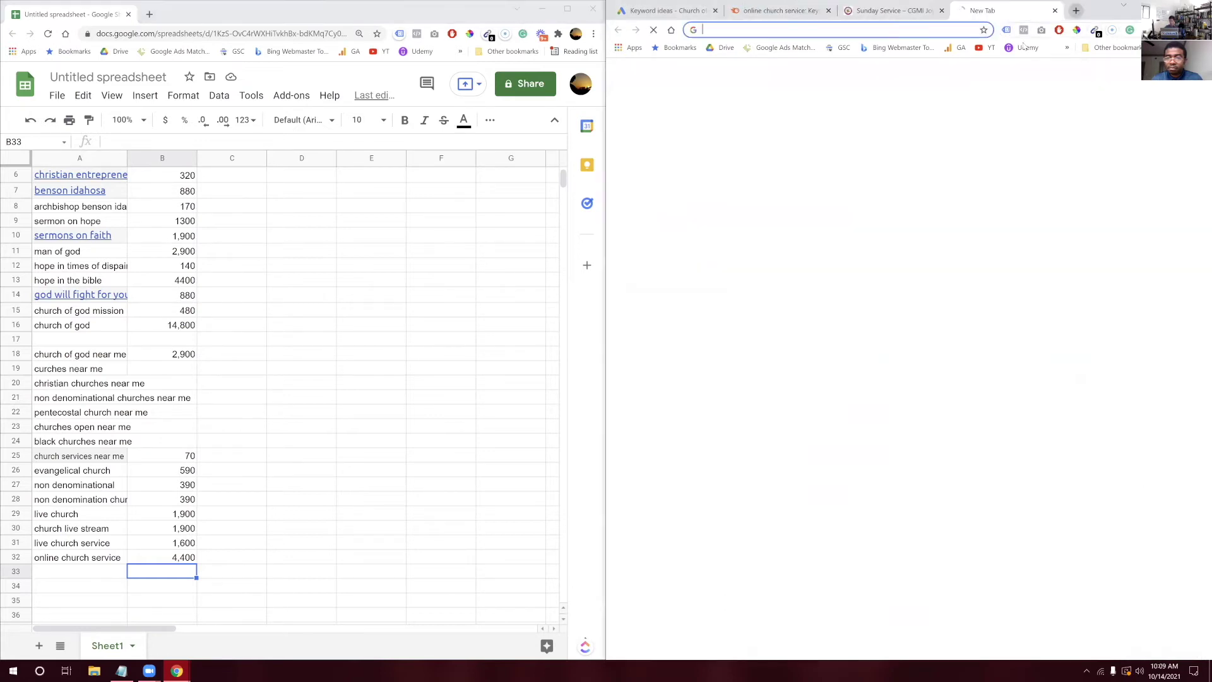
pyautogui.write('how to build a deck')
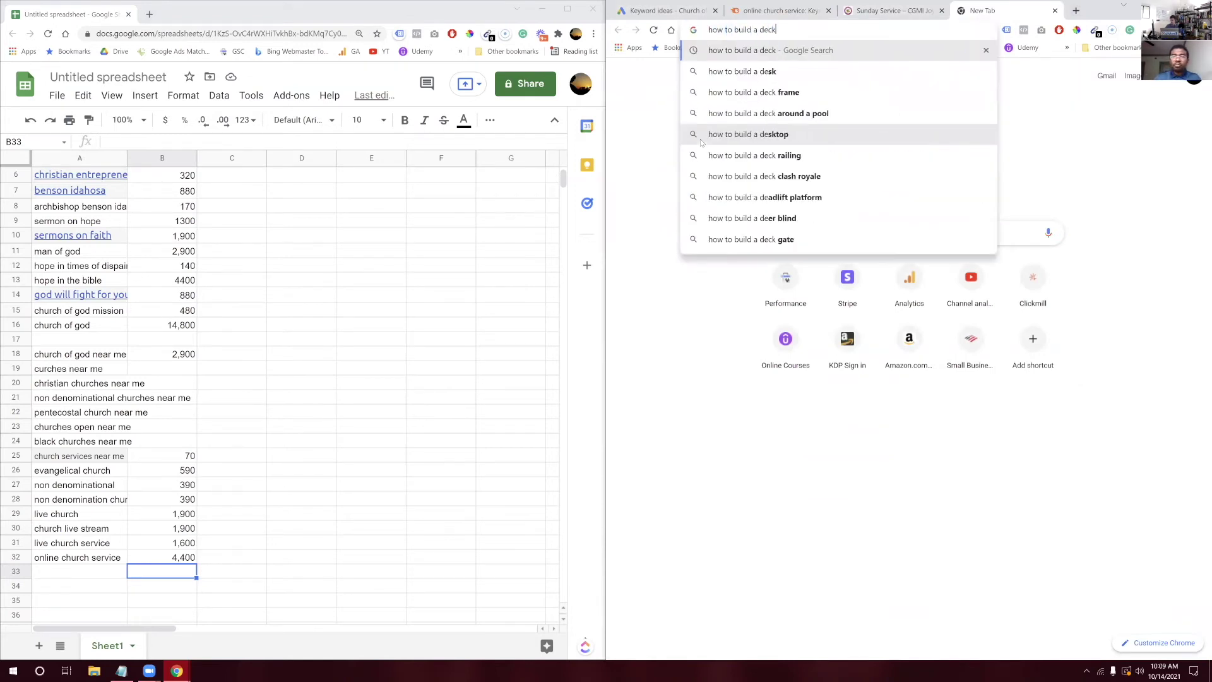
pyautogui.press('Return')
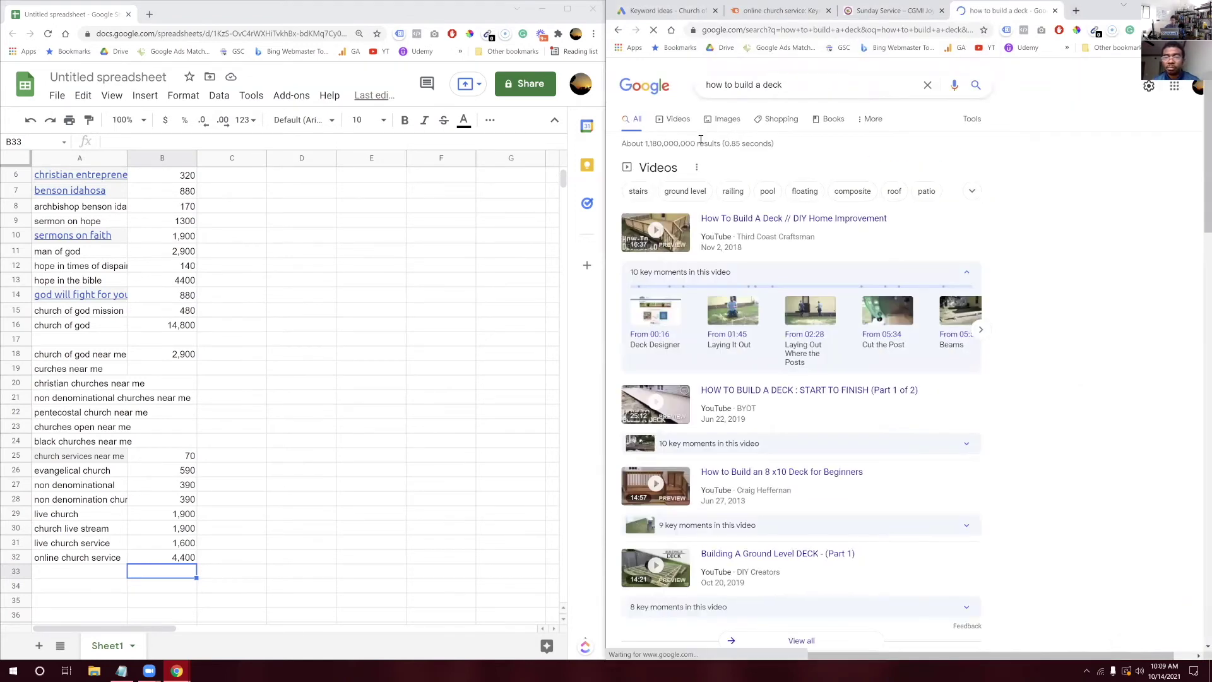
pyautogui.press('super+Up')
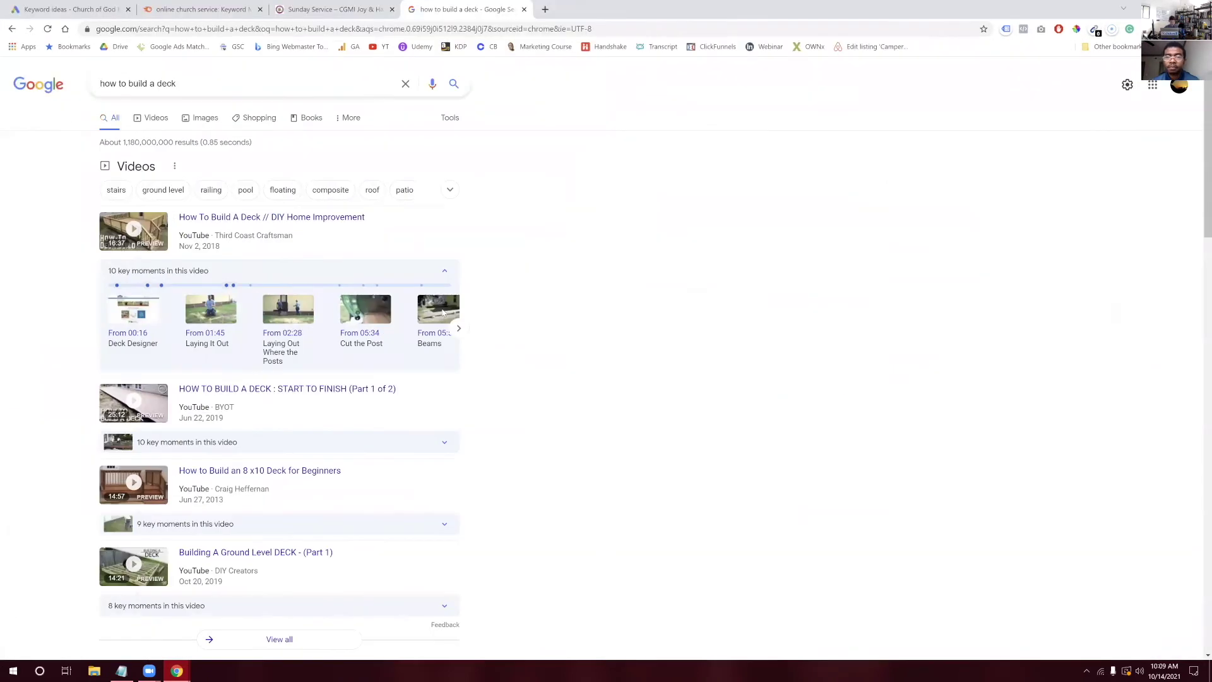
pyautogui.scroll(-3, 68, 299)
pyautogui.scroll(3, 70, 298)
# Search Google for "contractor near me" and enlarge the results page for easier reading
pyautogui.moveTo(184, 86); pyautogui.dragTo(98, 102)
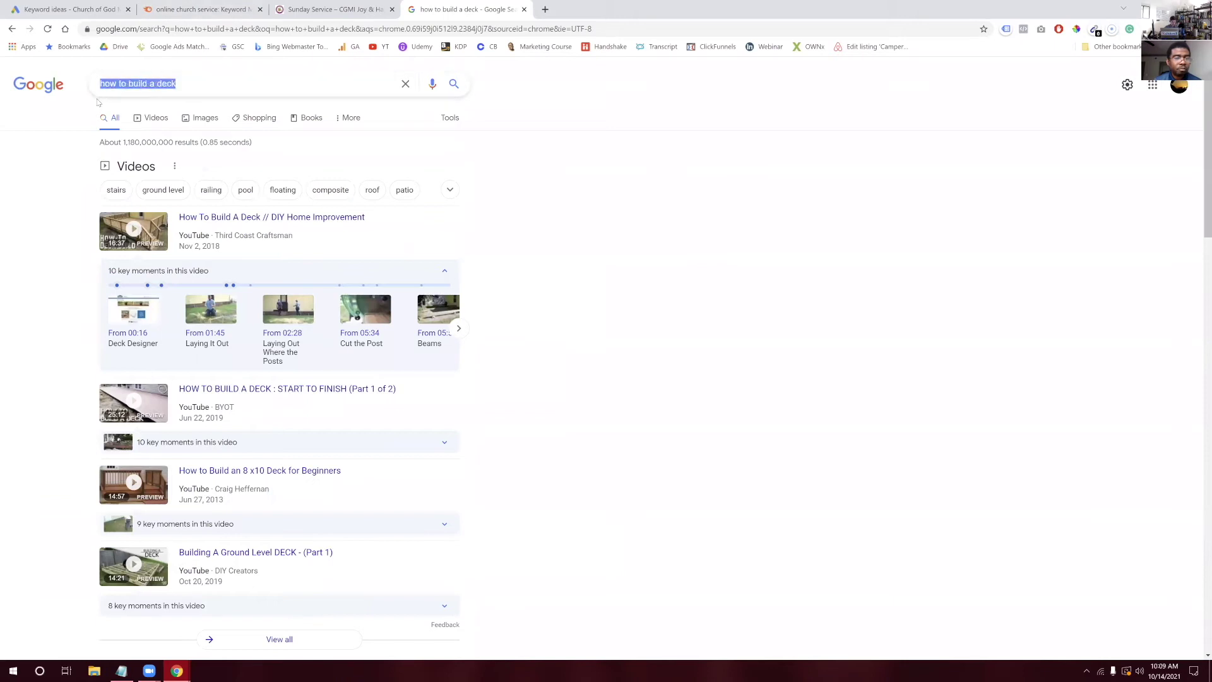
pyautogui.write('contractor near me')
pyautogui.press('Return')
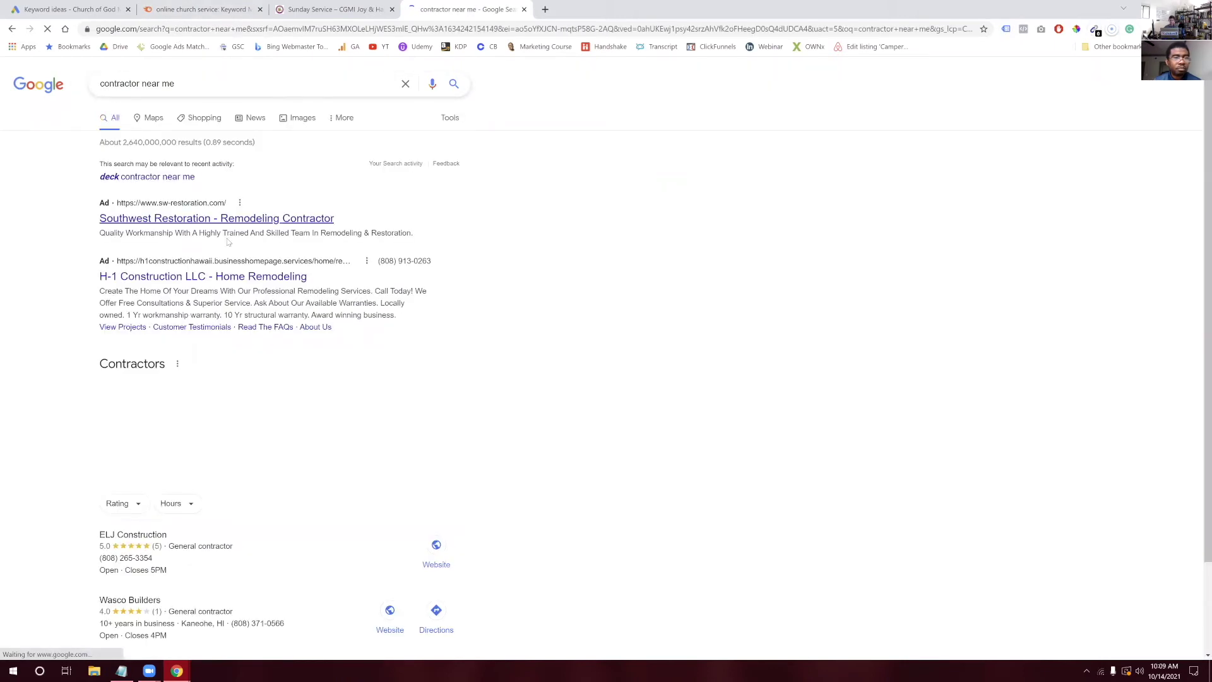
pyautogui.hotkey('ctrl', '+')
pyautogui.hotkey('ctrl', '+')
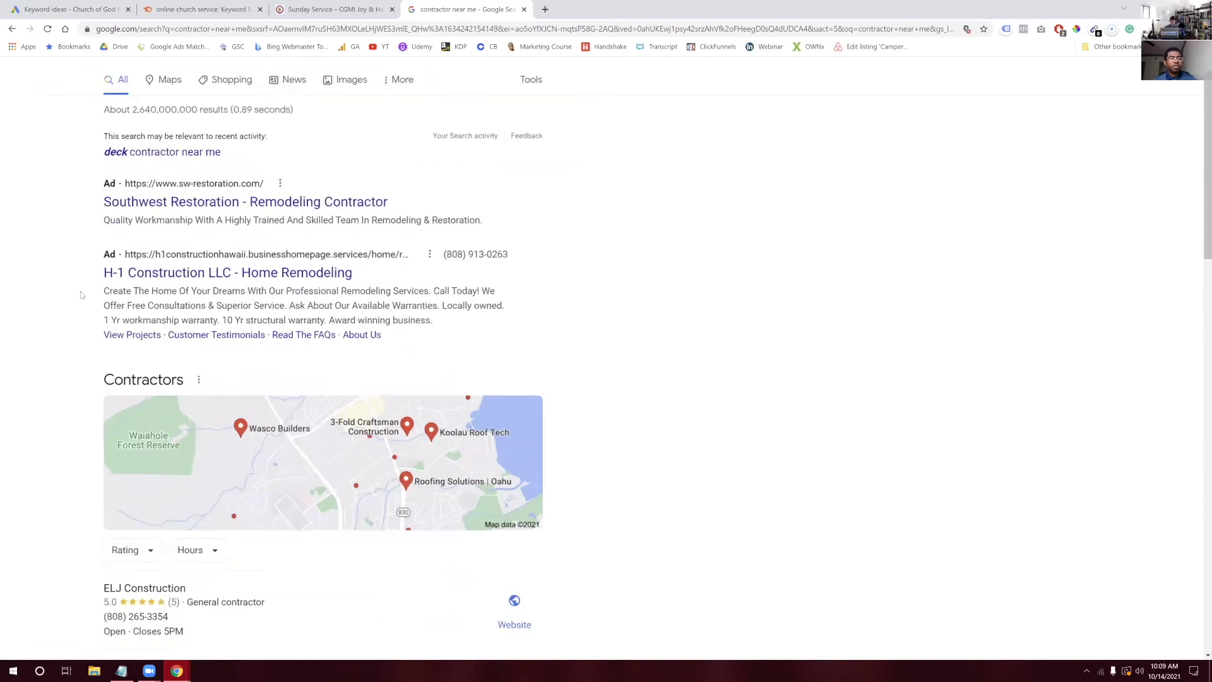
pyautogui.hotkey('ctrl', '+')
pyautogui.hotkey('ctrl', '+')
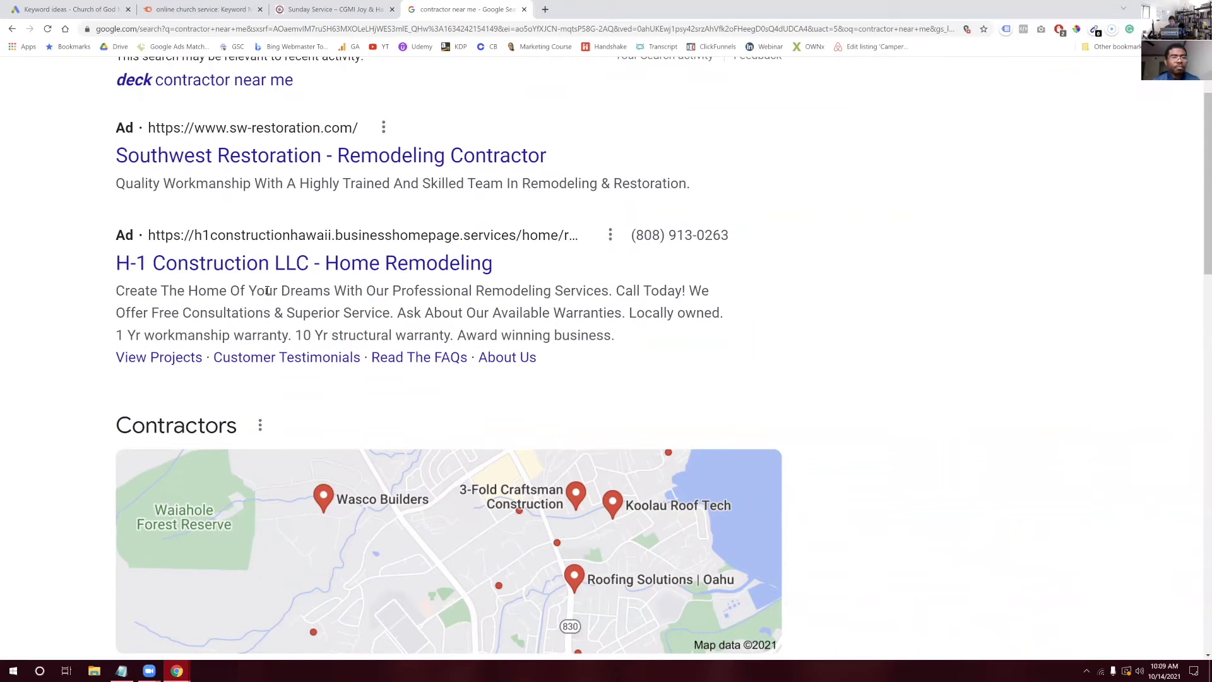
# Examine the ads, local map listings and organic results for "contractor near me" to see which kinds of sites rank
pyautogui.scroll(-3, 231, 259)
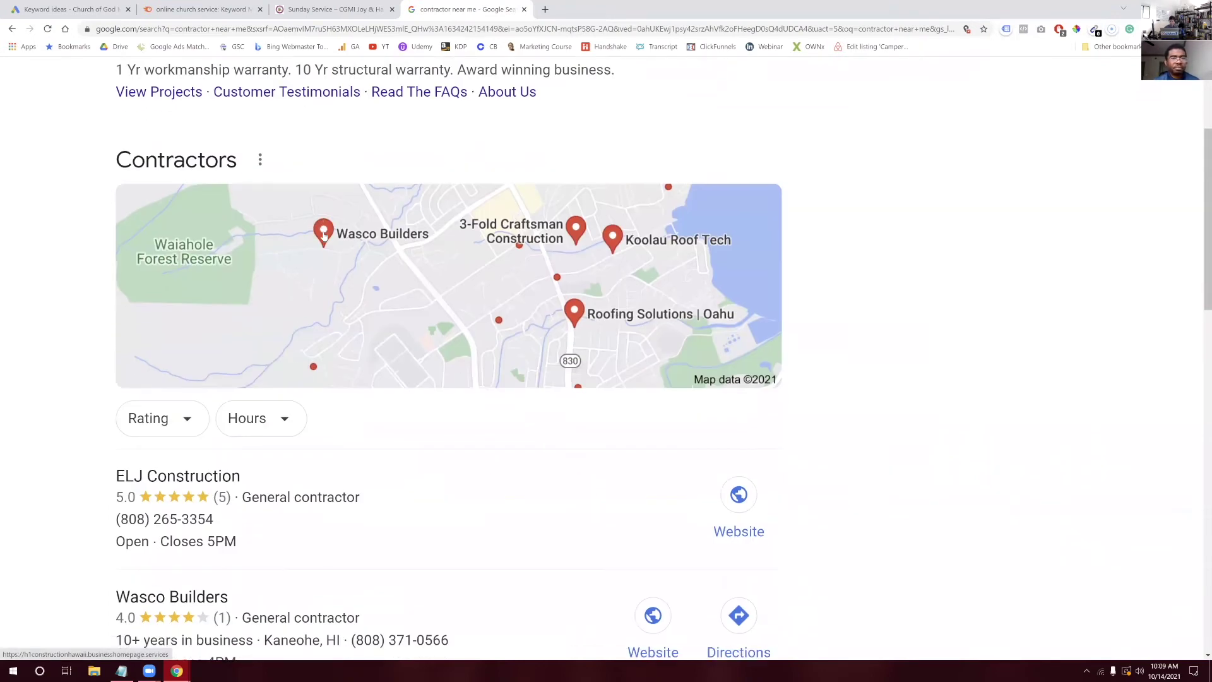
pyautogui.hotkey('ctrl', '-')
pyautogui.hotkey('ctrl', '-')
pyautogui.scroll(-3, 323, 236)
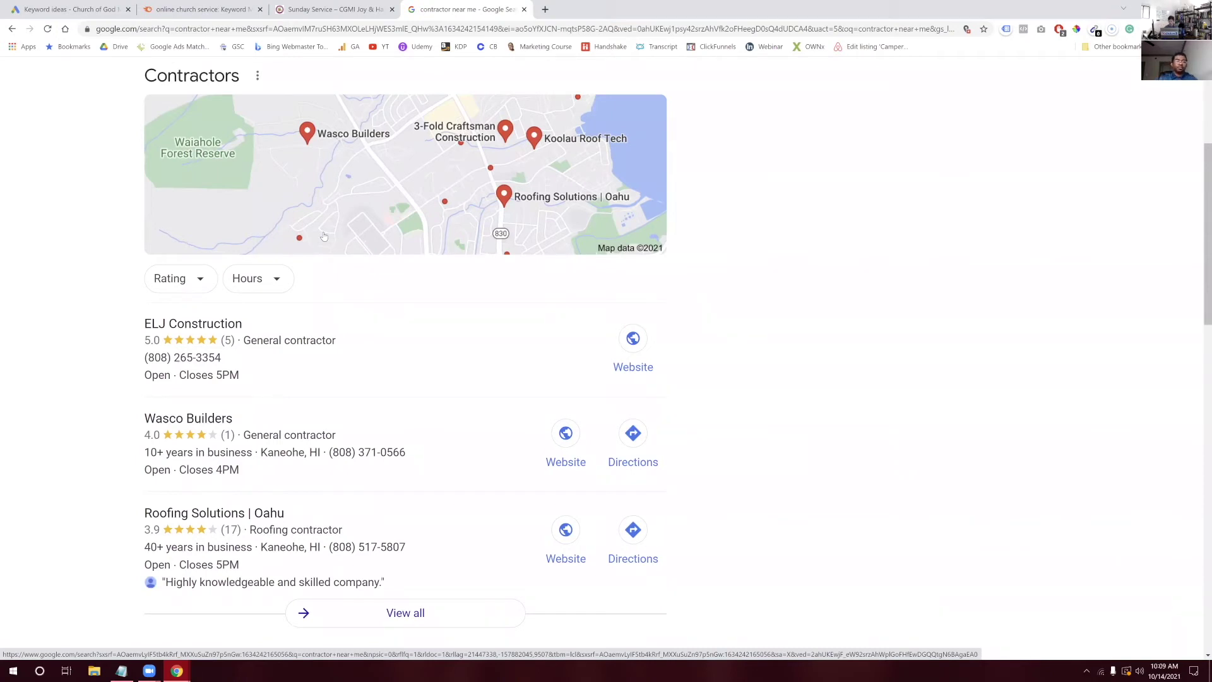
pyautogui.scroll(-3, 515, 403)
pyautogui.scroll(-8, 517, 404)
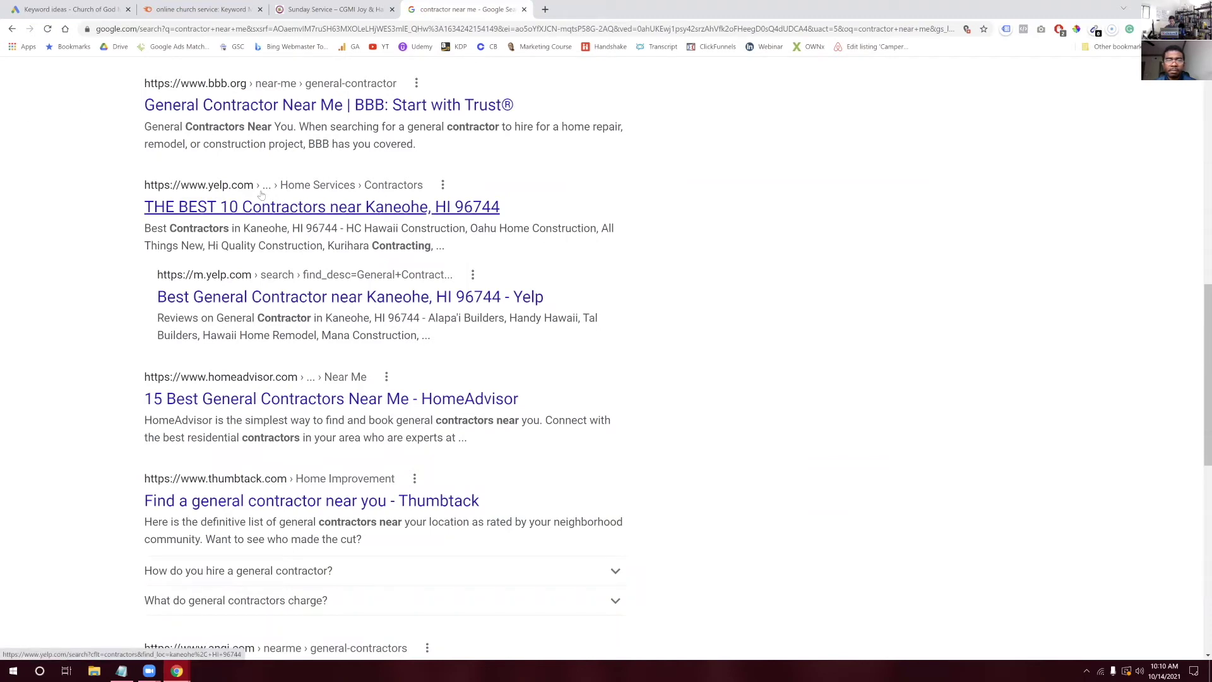
pyautogui.scroll(-2, 377, 388)
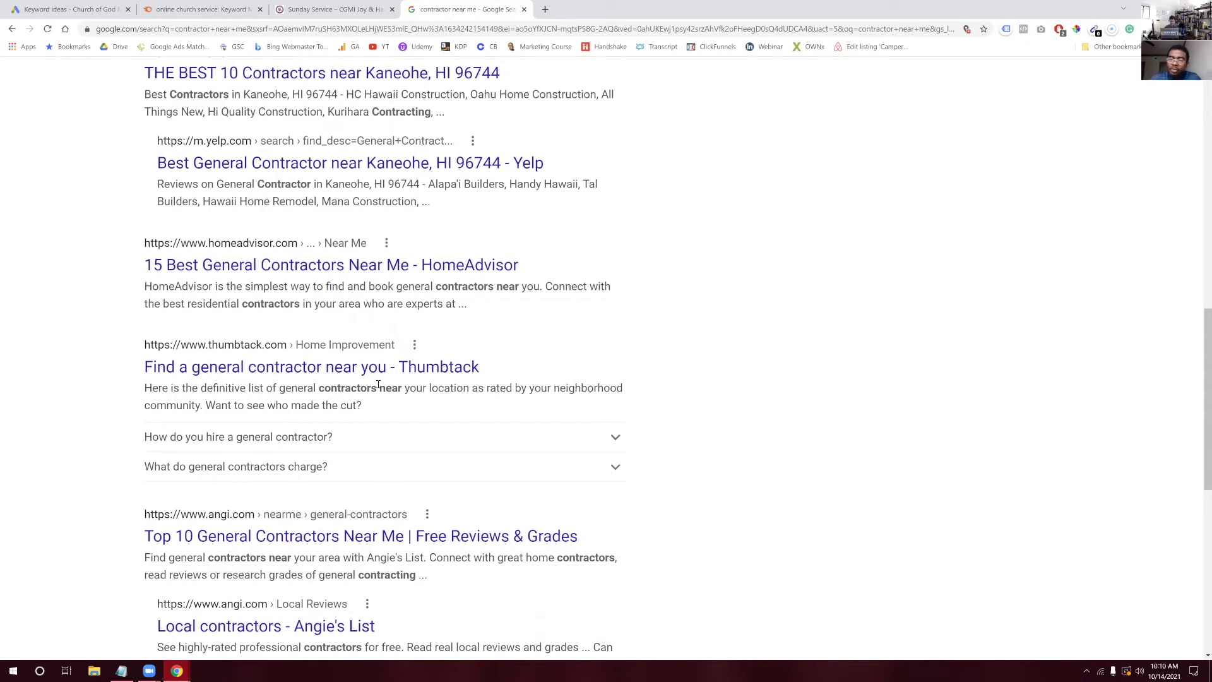
pyautogui.scroll(-1, 356, 561)
pyautogui.scroll(-4, 356, 562)
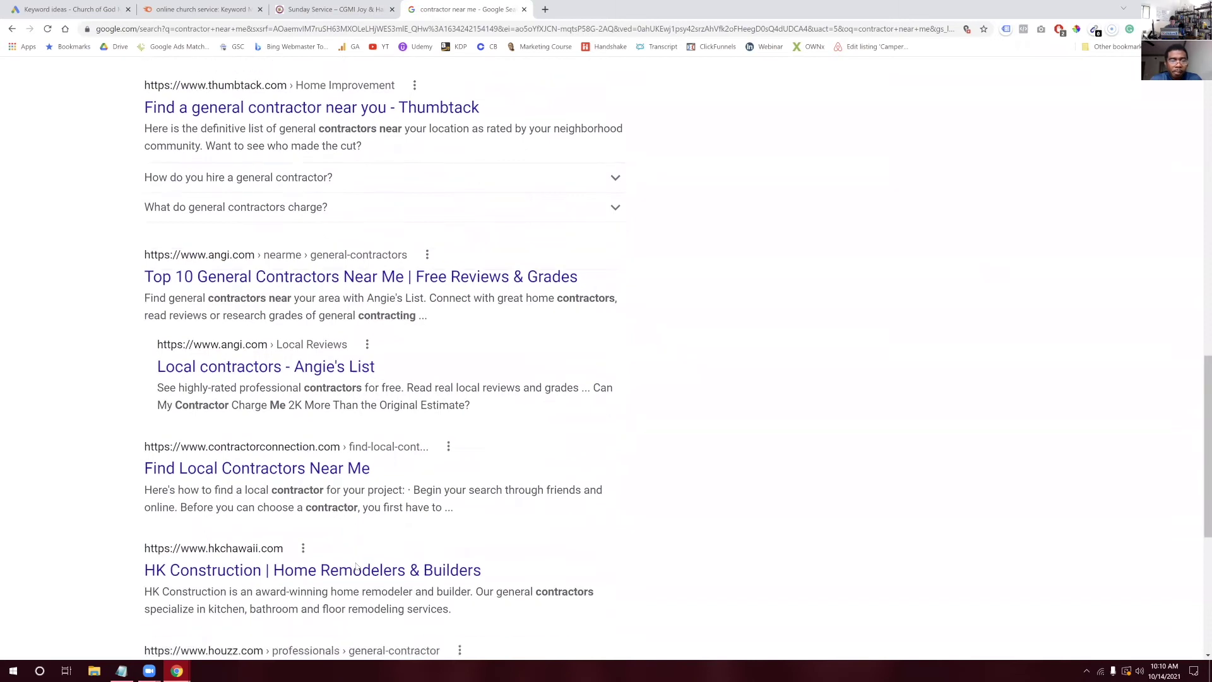
pyautogui.scroll(-1, 356, 566)
pyautogui.scroll(-2, 354, 491)
pyautogui.scroll(-1, 353, 492)
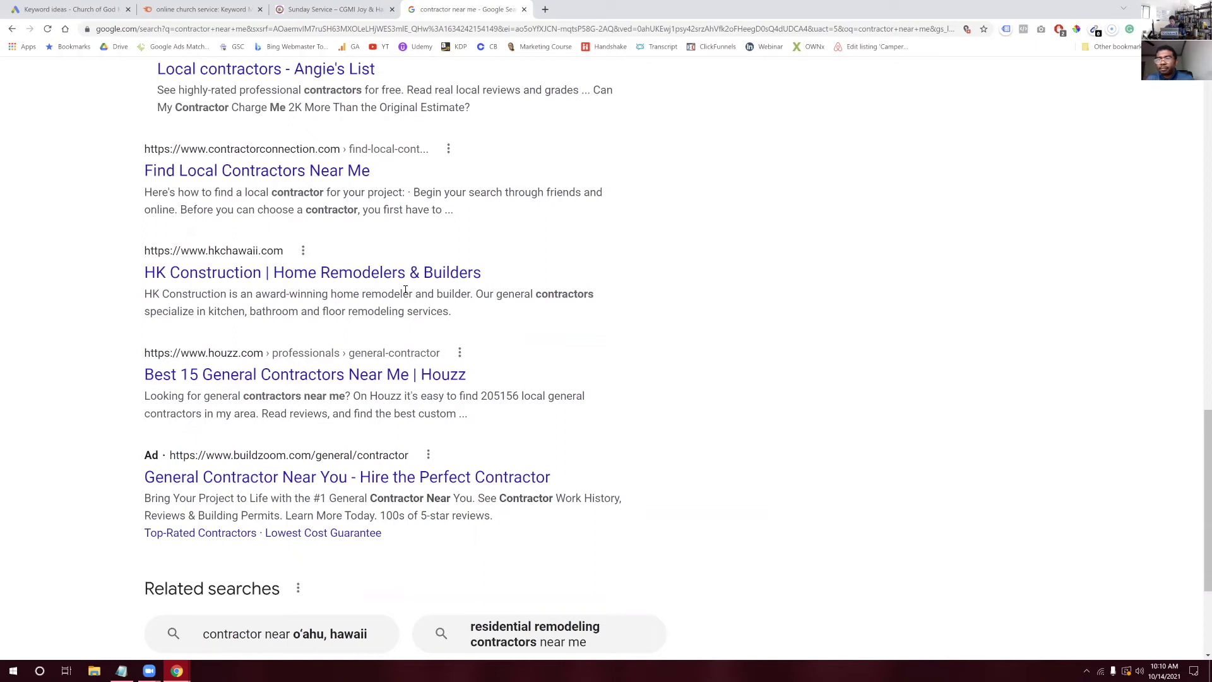
pyautogui.scroll(15, 405, 289)
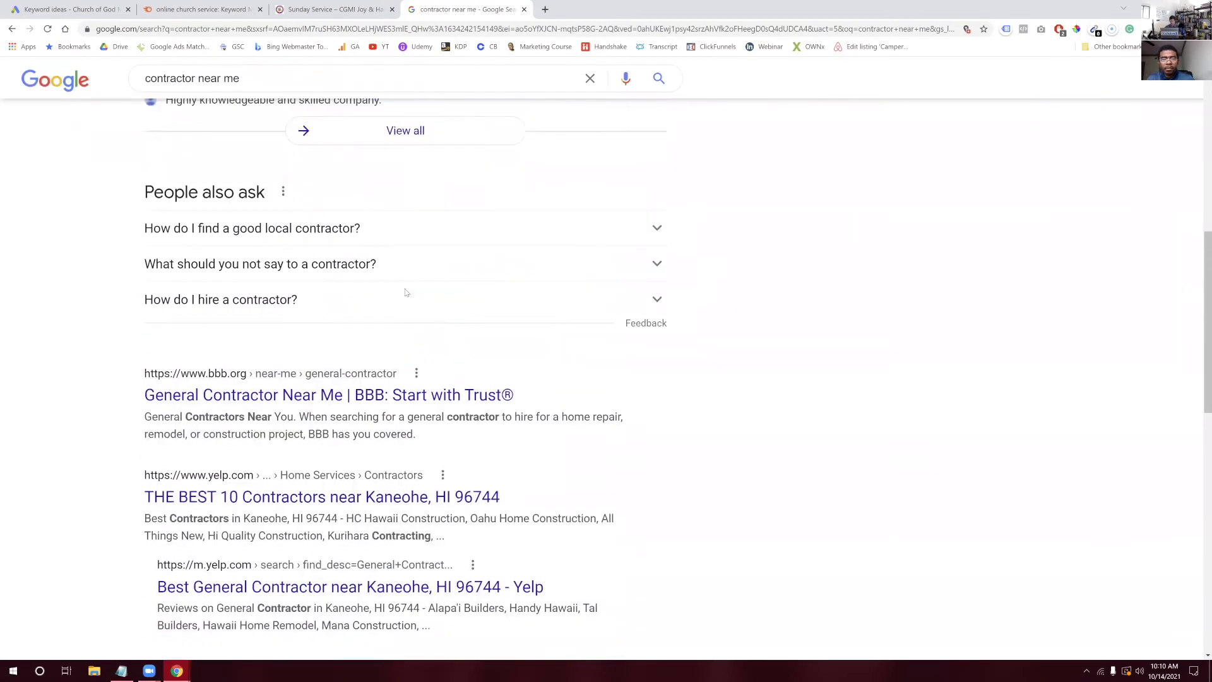
pyautogui.scroll(15, 406, 292)
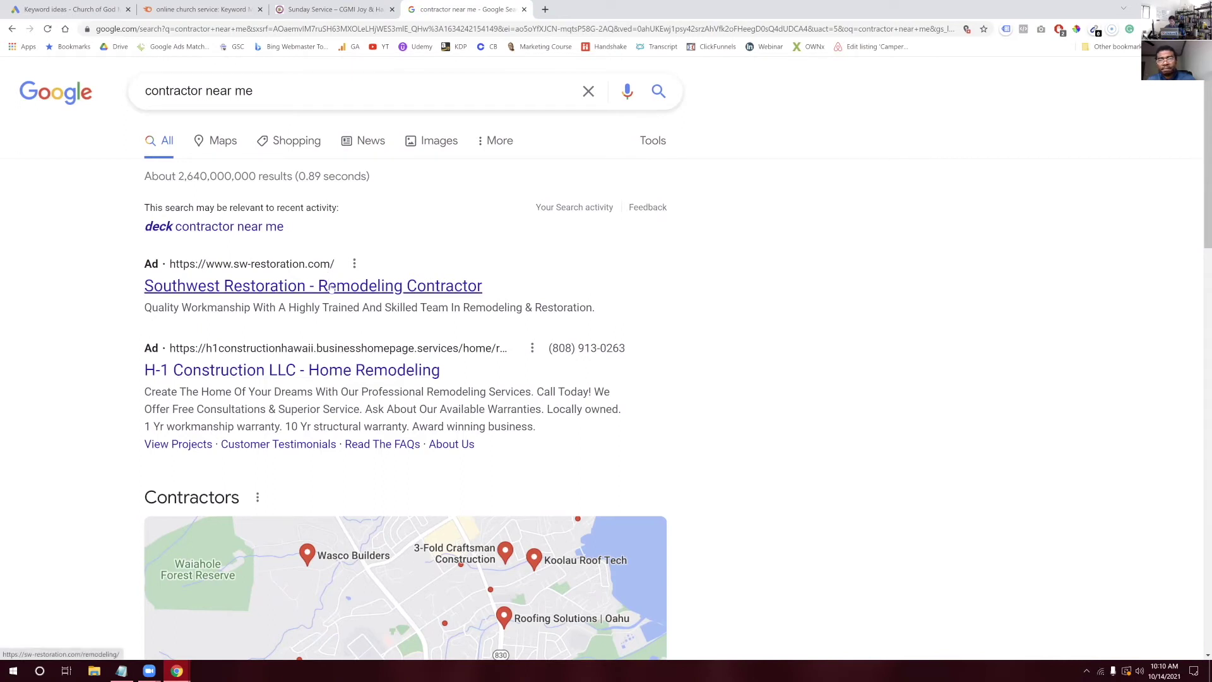
pyautogui.scroll(-10, 330, 289)
pyautogui.scroll(-10, 330, 289)
pyautogui.scroll(2, 330, 284)
pyautogui.scroll(-1, 330, 285)
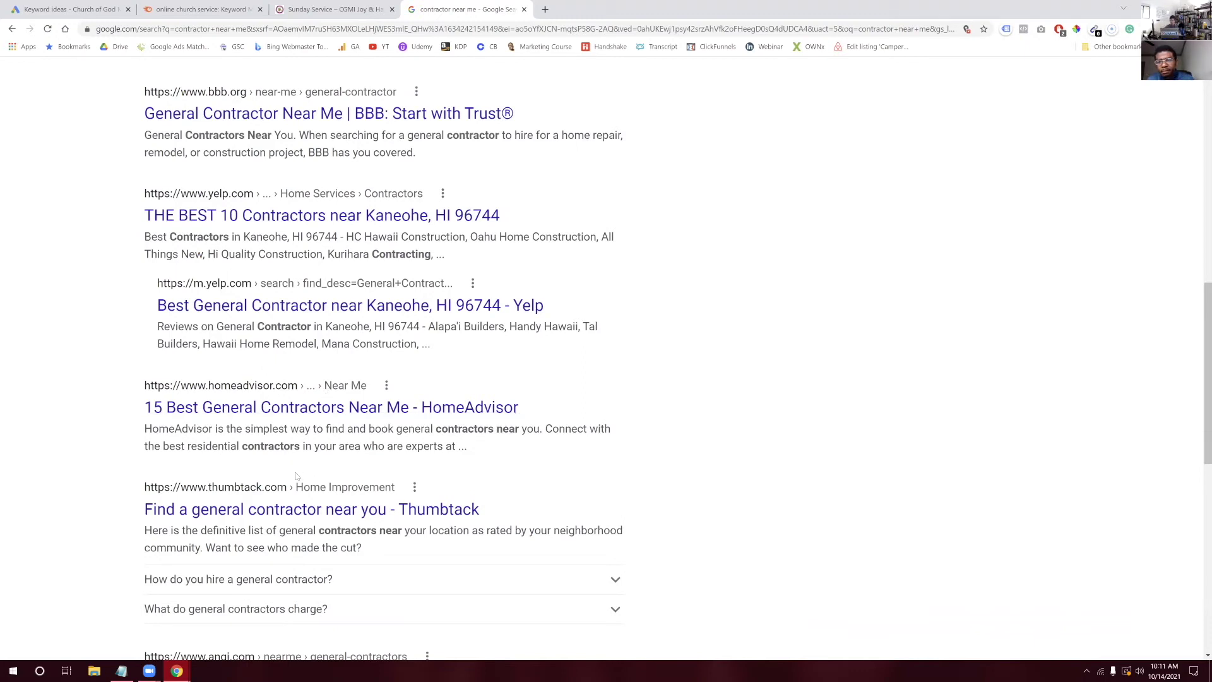
pyautogui.scroll(4, 297, 476)
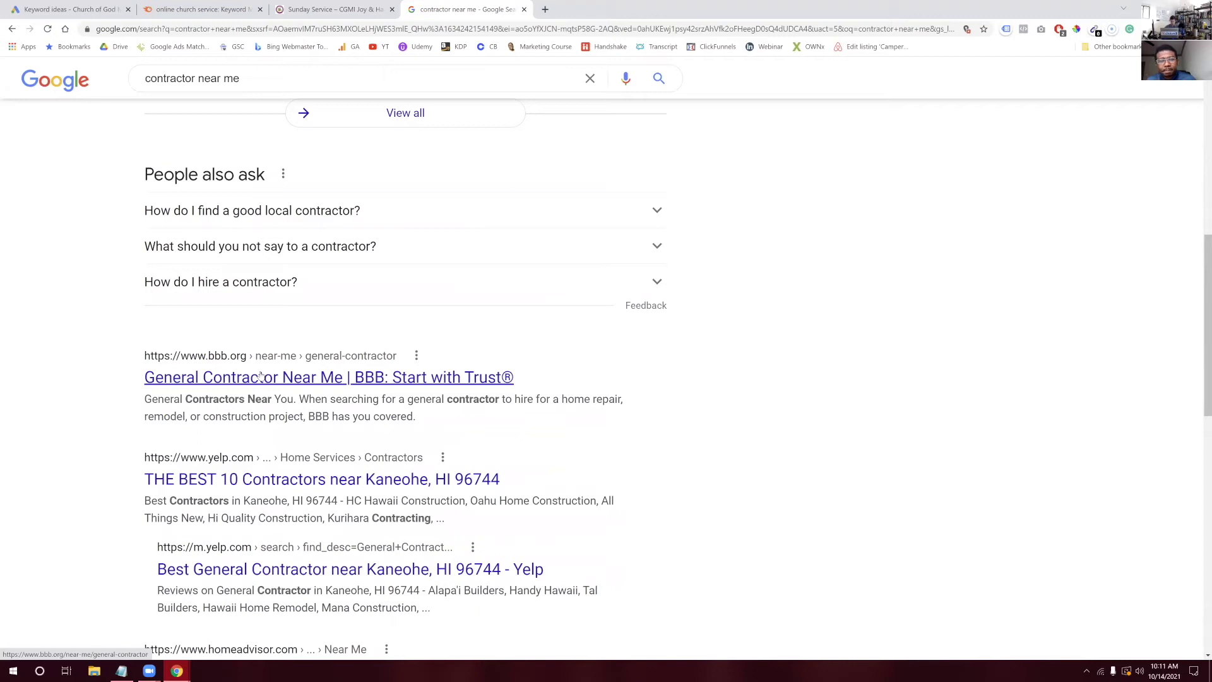
# Return to the Semrush results and check the CPC and keyword difficulty of "online church service" and its related keywords
pyautogui.click(199, 9)
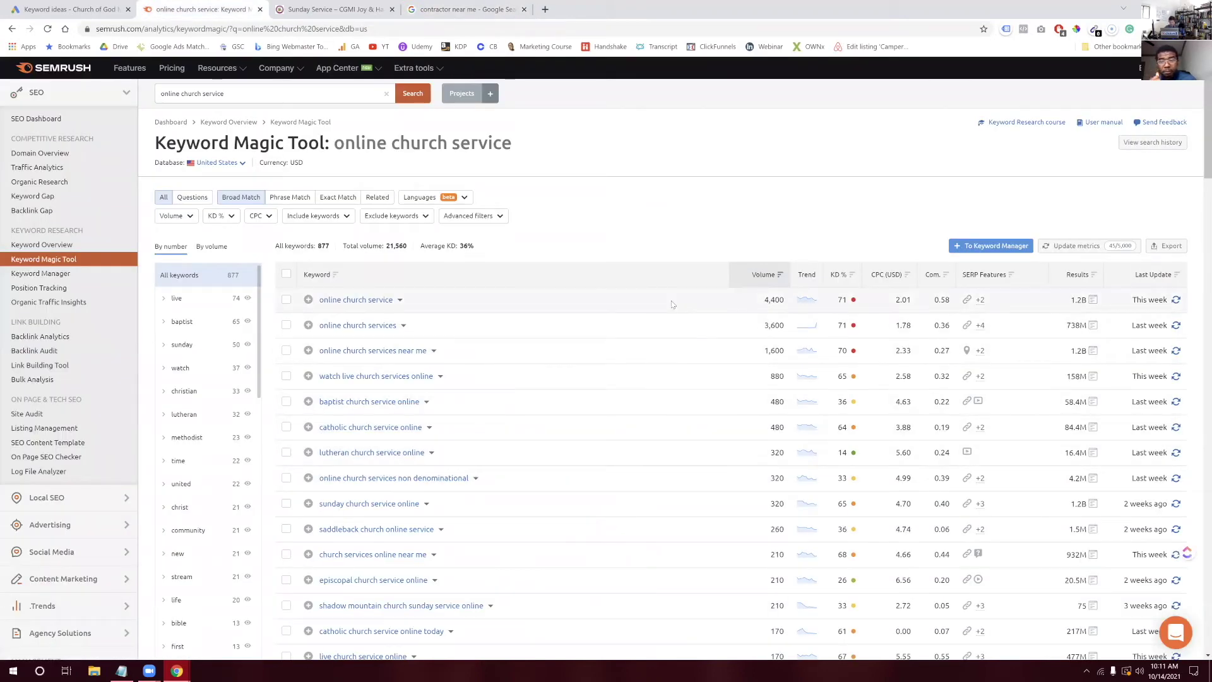
pyautogui.moveTo(840, 306)
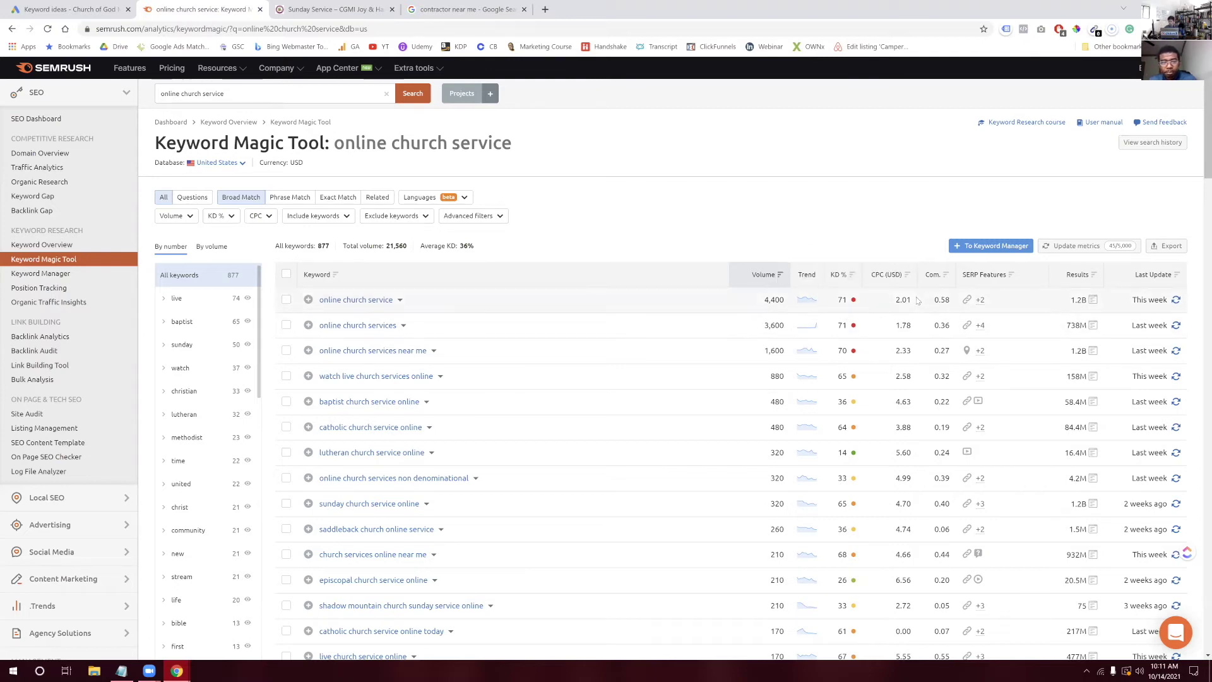
pyautogui.moveTo(893, 302); pyautogui.dragTo(911, 304)
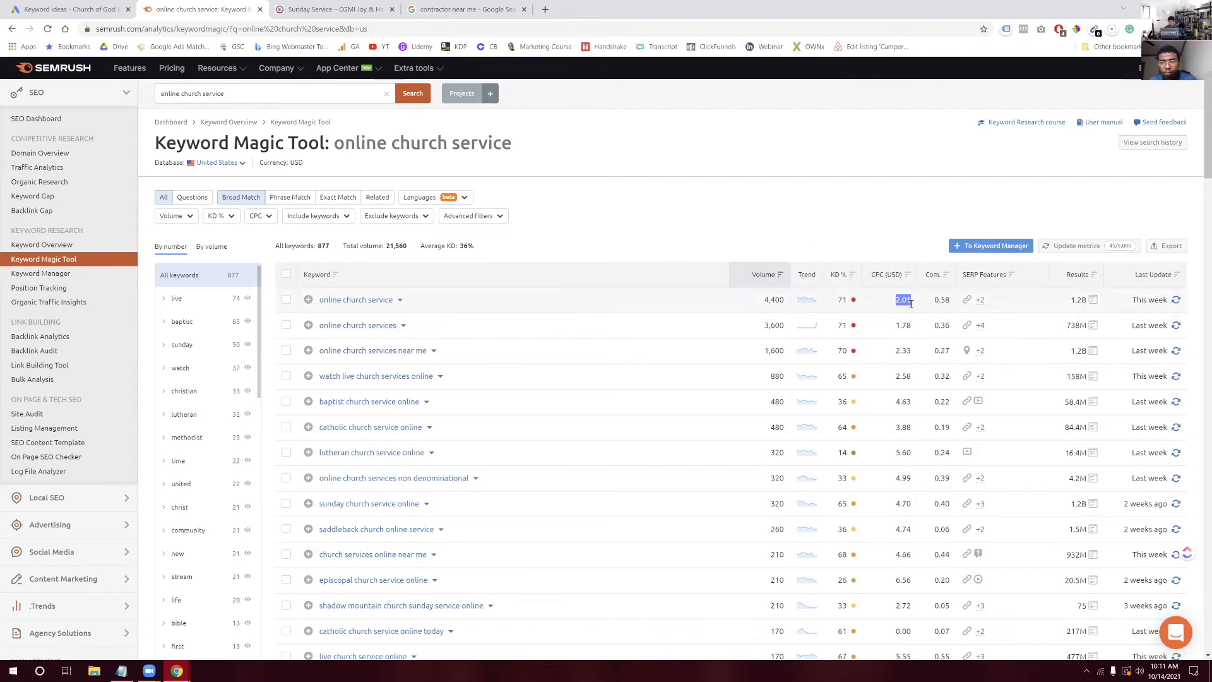
pyautogui.click(872, 188)
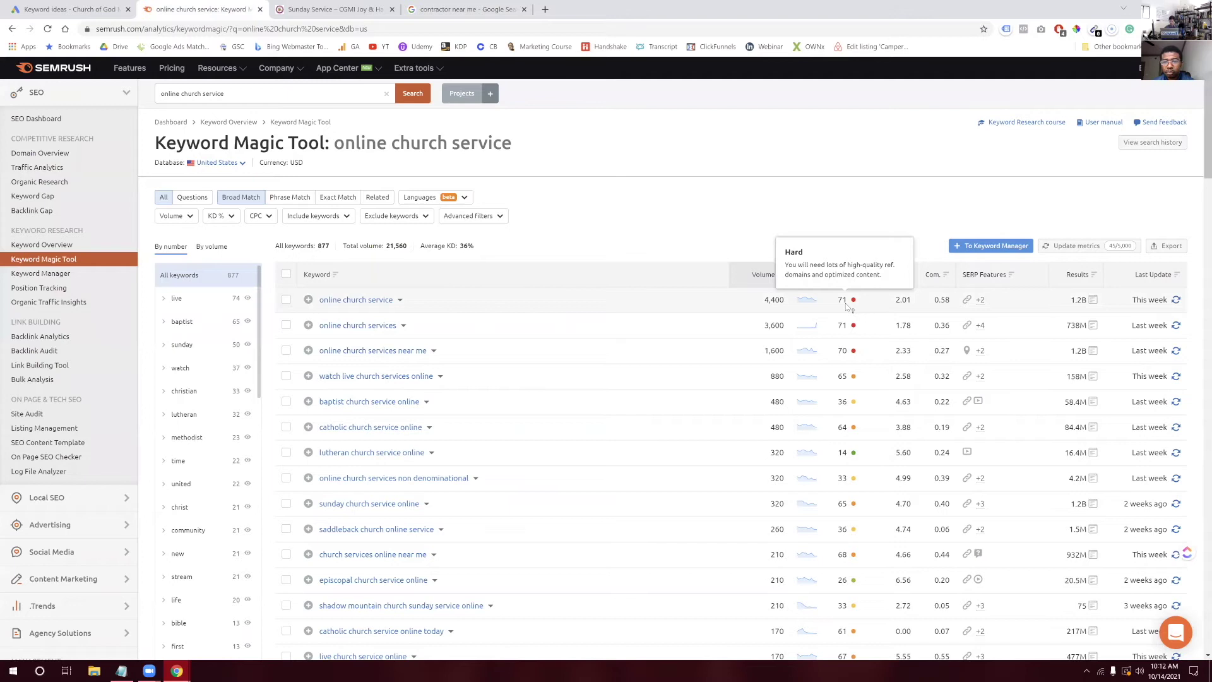
pyautogui.scroll(-1, 833, 187)
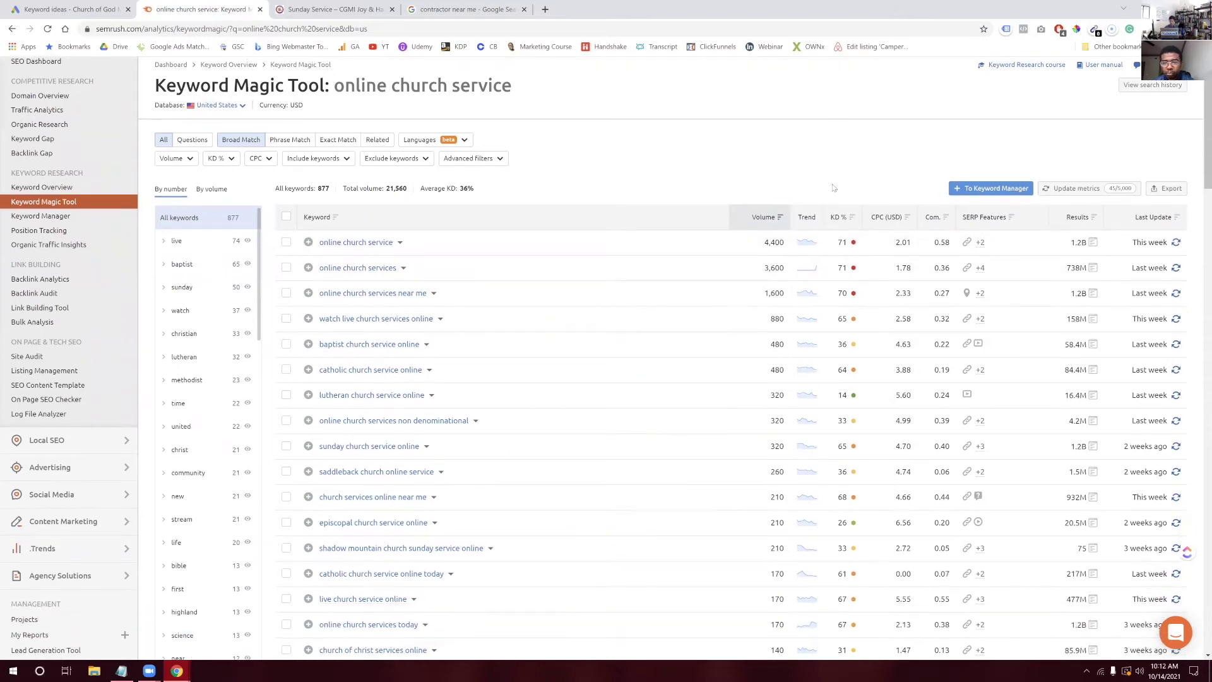
pyautogui.scroll(-1, 833, 188)
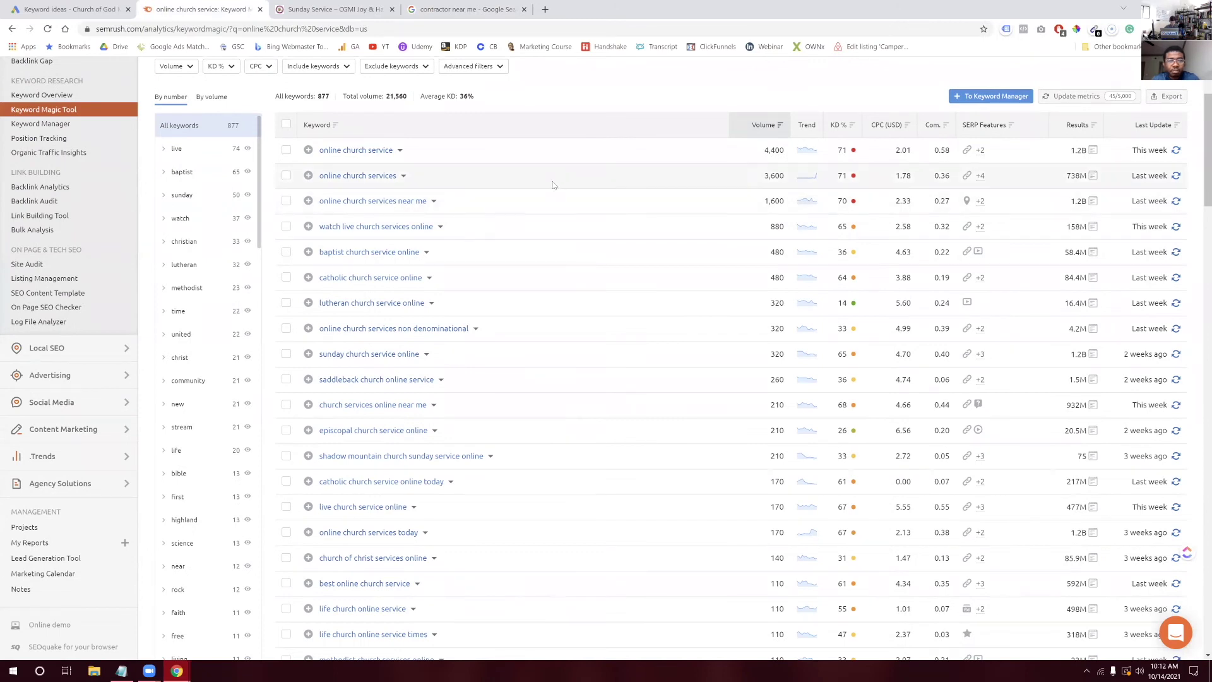
# Bring back the keyword spreadsheet and arrange it side by side with the Semrush window at full height
pyautogui.click(177, 670)
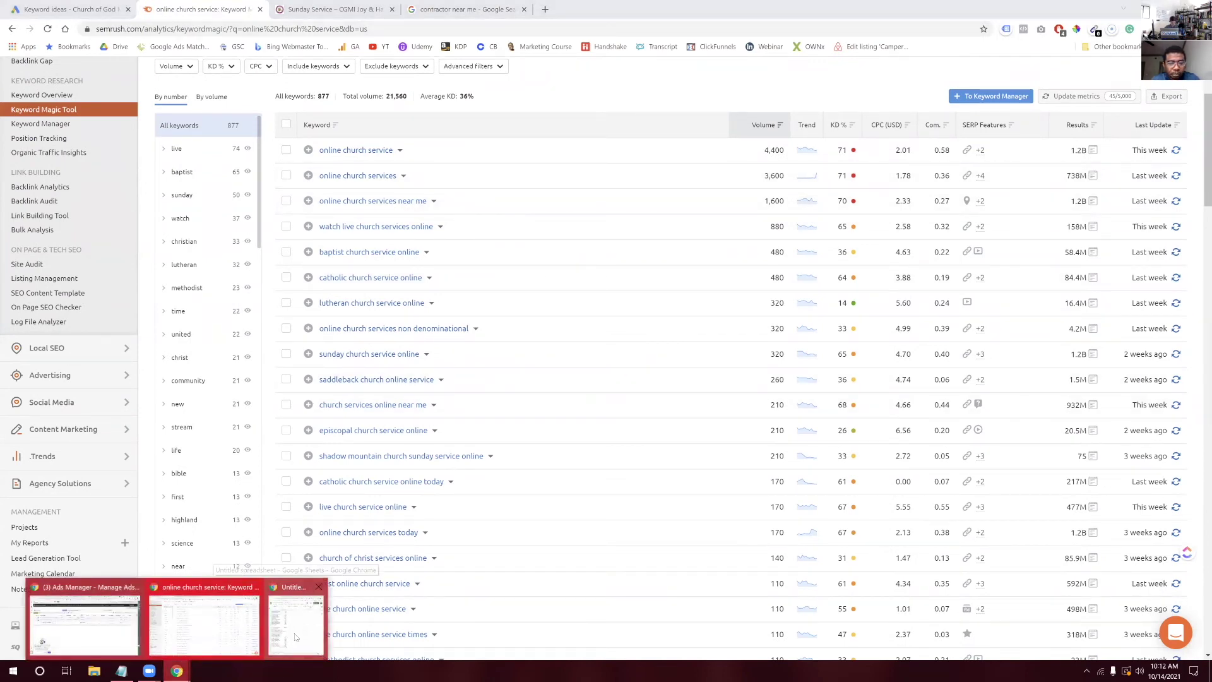
pyautogui.click(295, 638)
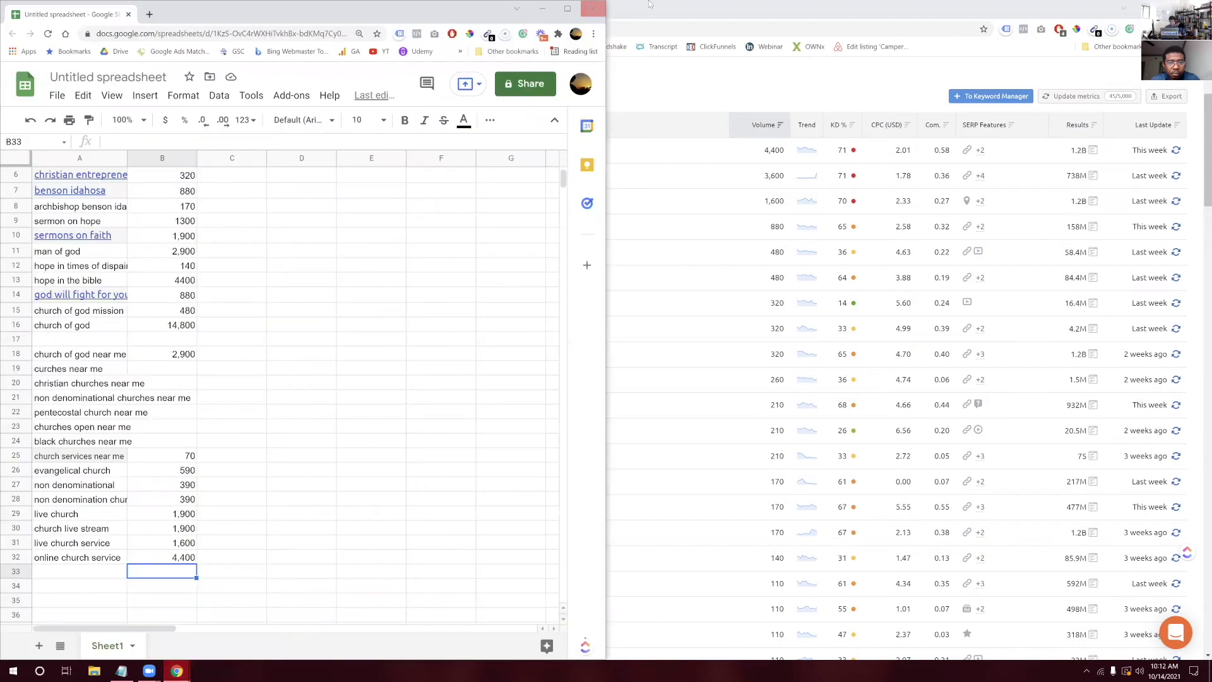
pyautogui.click(654, 25)
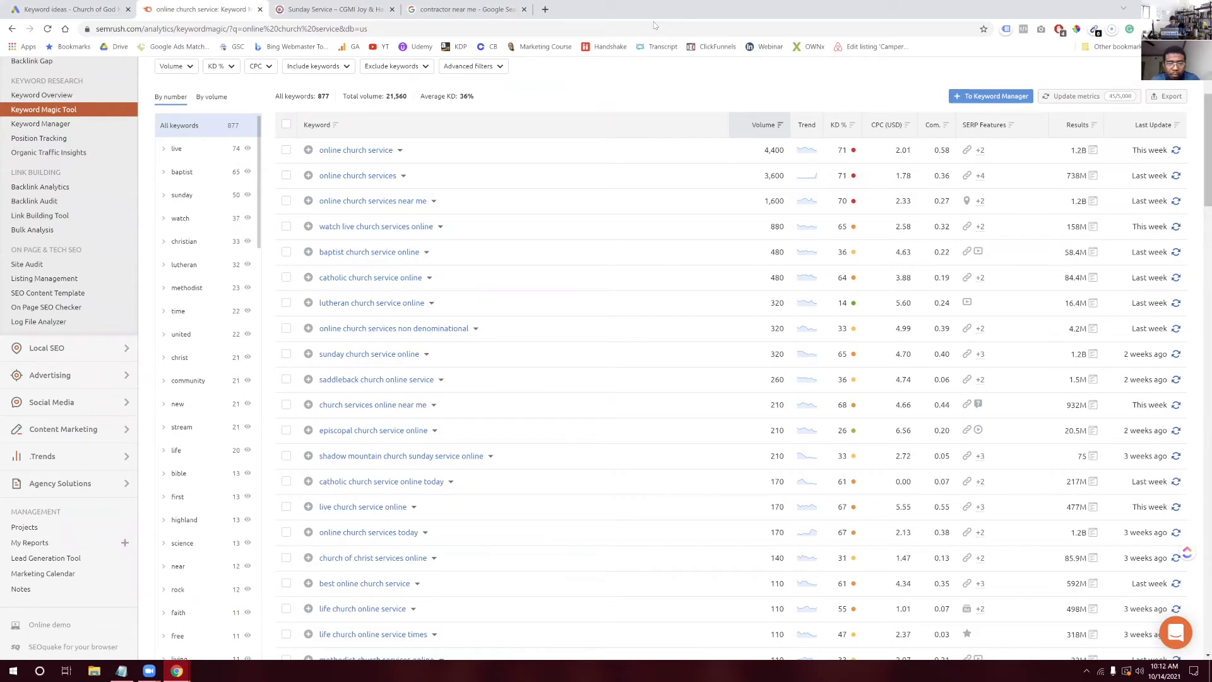
pyautogui.doubleClick(654, 25)
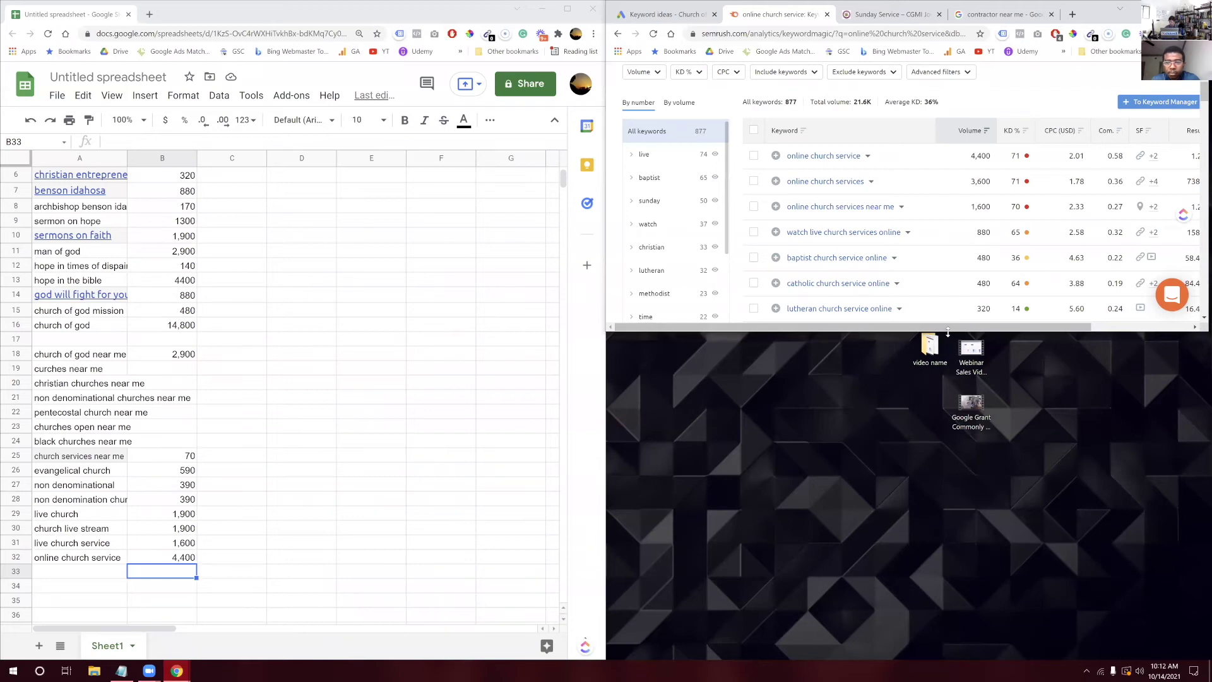
pyautogui.moveTo(947, 332); pyautogui.dragTo(982, 671)
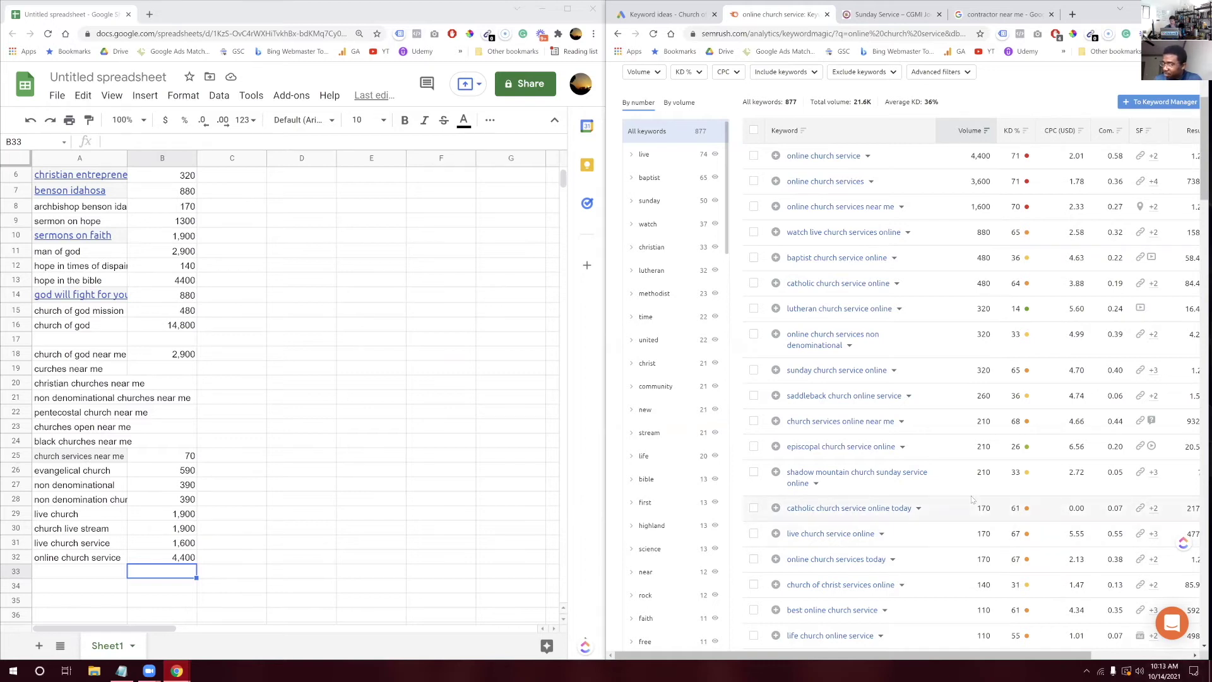
# Add the keyword "online church services near me" in cell A33 with a search volume of 1,600 in B33
pyautogui.scroll(-3, 972, 498)
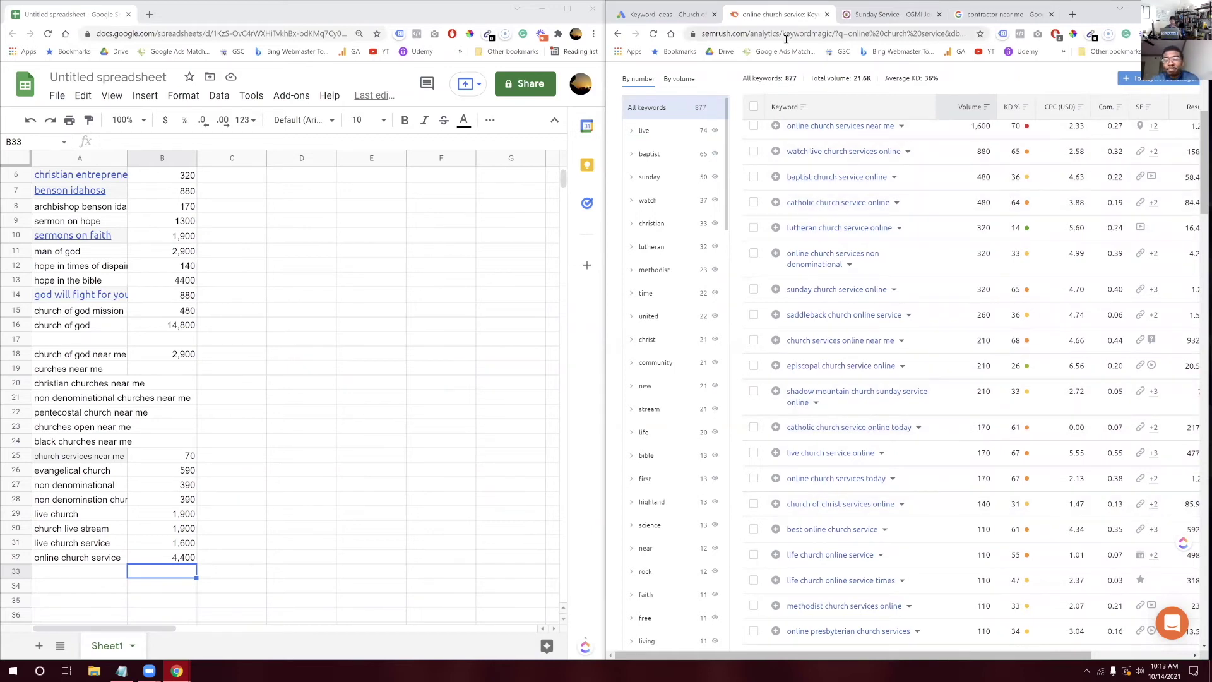
pyautogui.scroll(4, 824, 178)
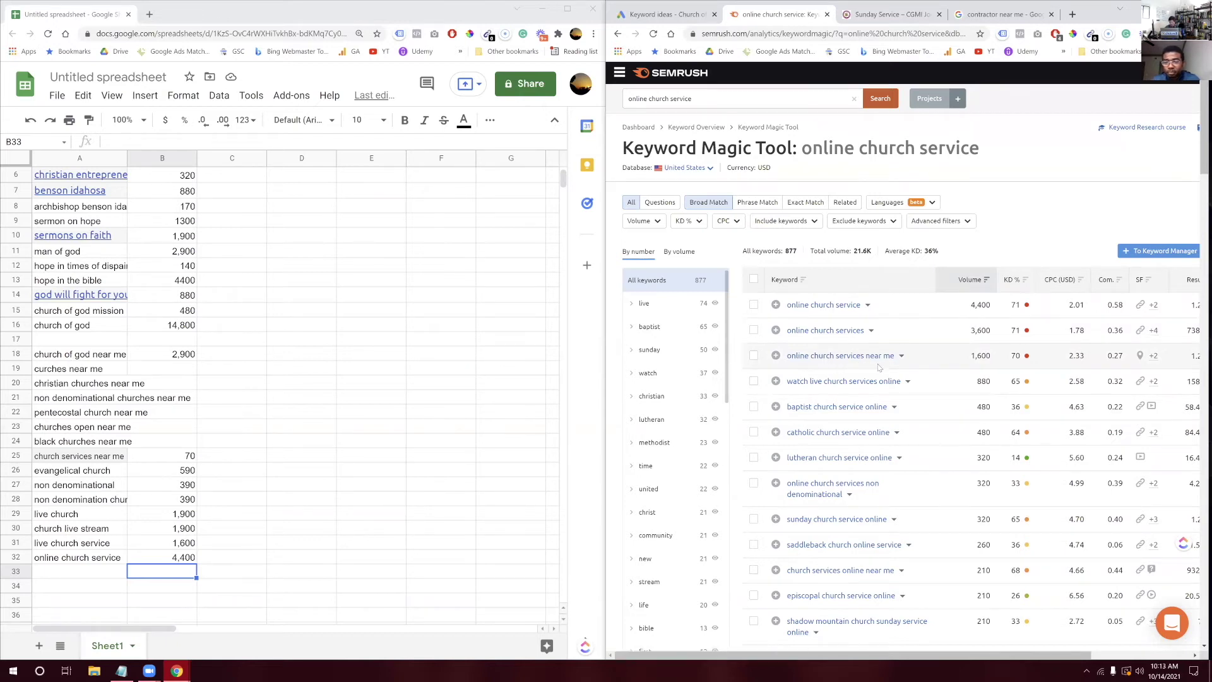
pyautogui.click(76, 577)
pyautogui.write('online church services near me')
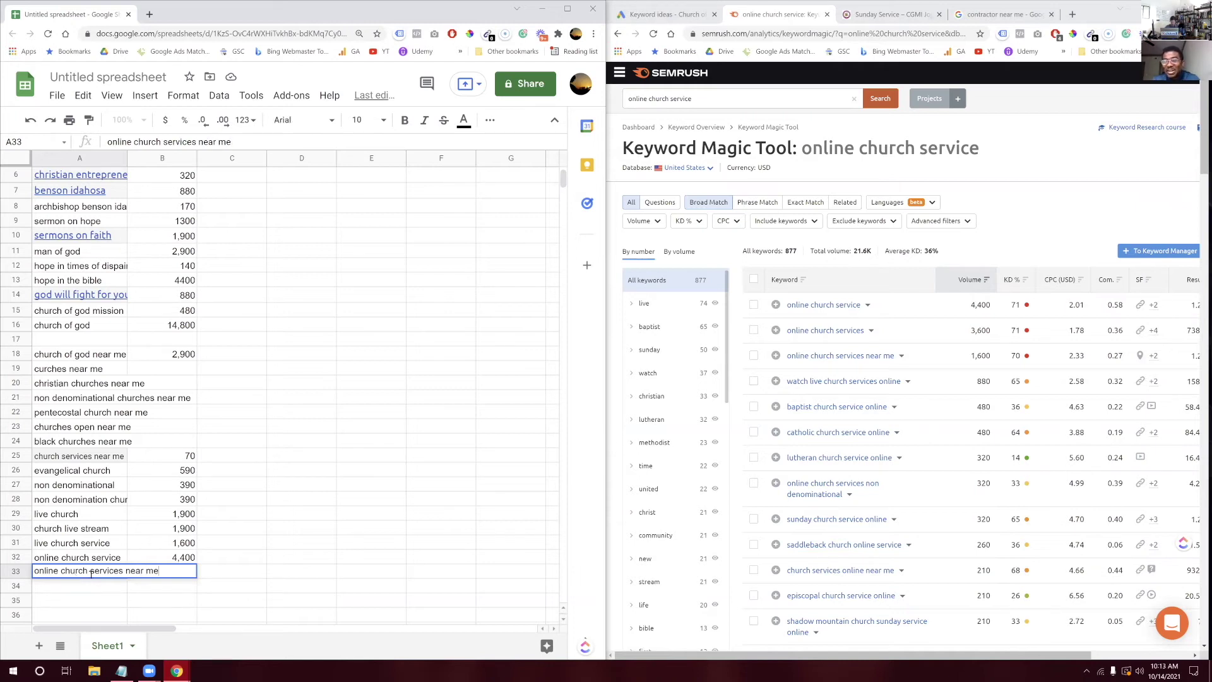
pyautogui.doubleClick(173, 572)
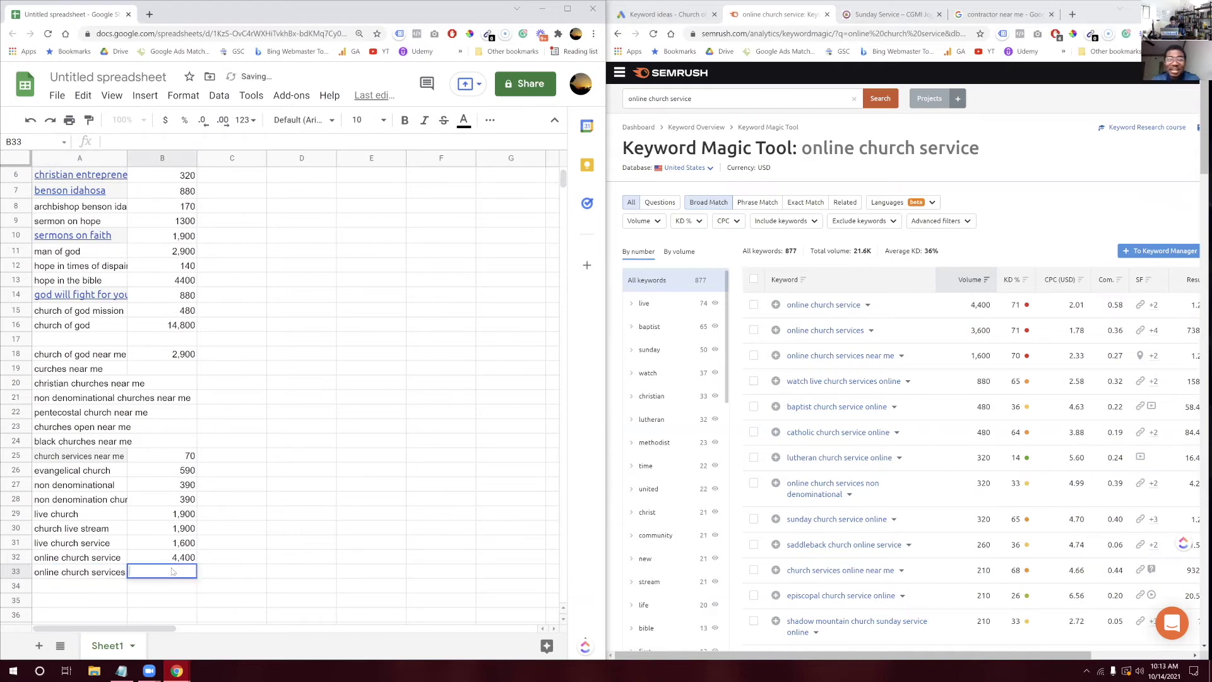
pyautogui.write('1,600')
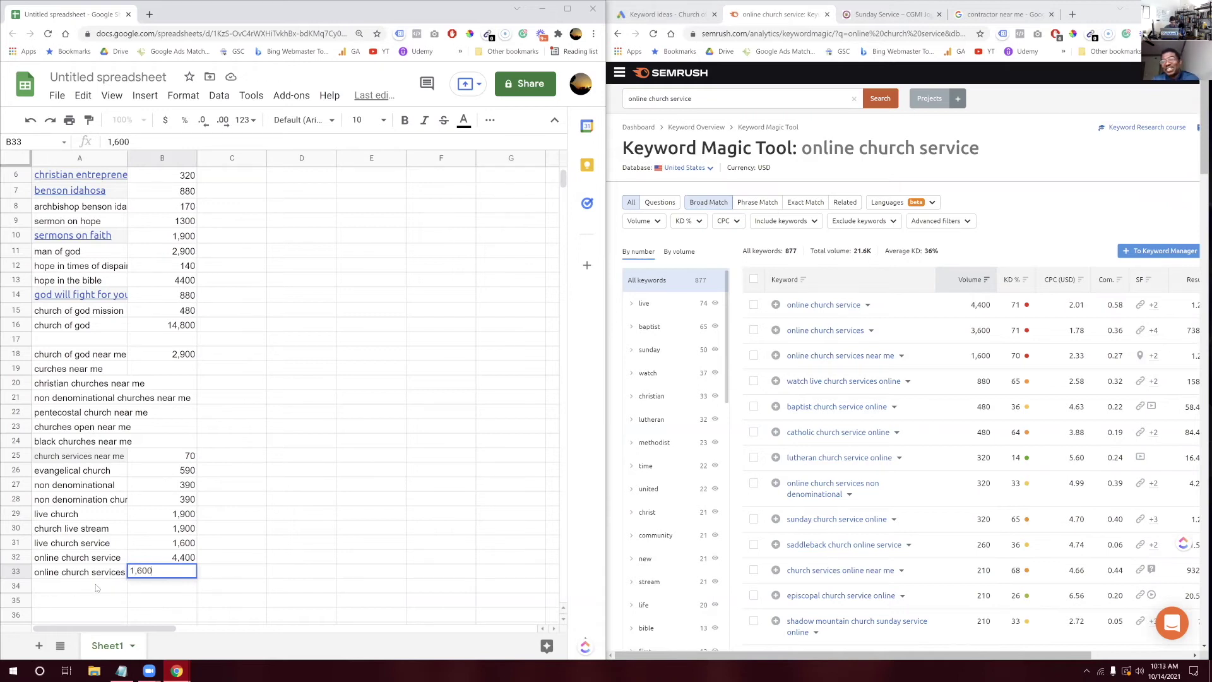
# Enter the keyword "watch live church services online" in cell A34
pyautogui.click(96, 587)
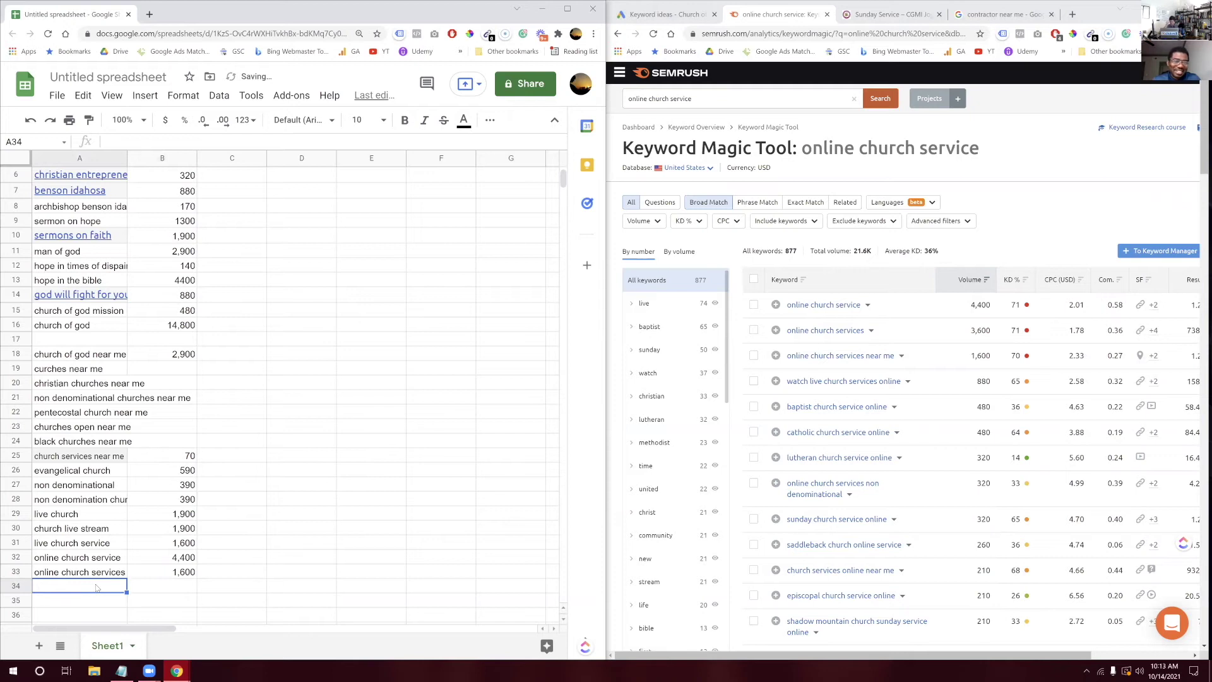
pyautogui.write('watch liv c')
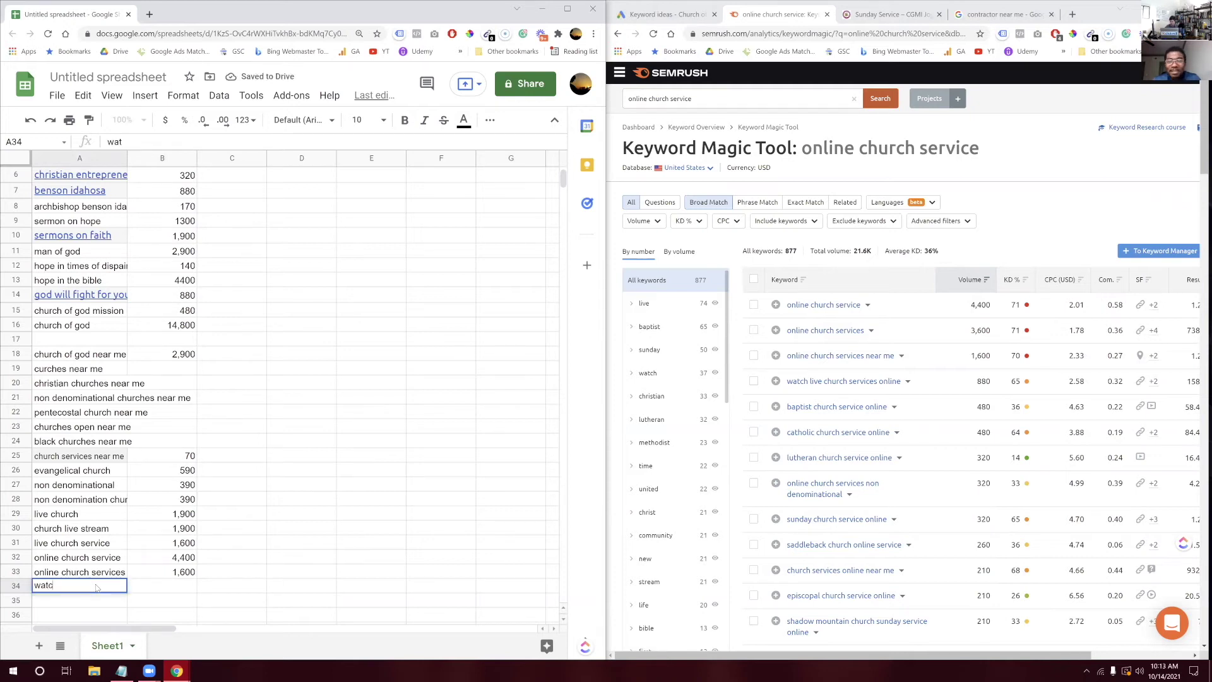
pyautogui.press('BackSpace')
pyautogui.press('BackSpace')
pyautogui.write('e church s')
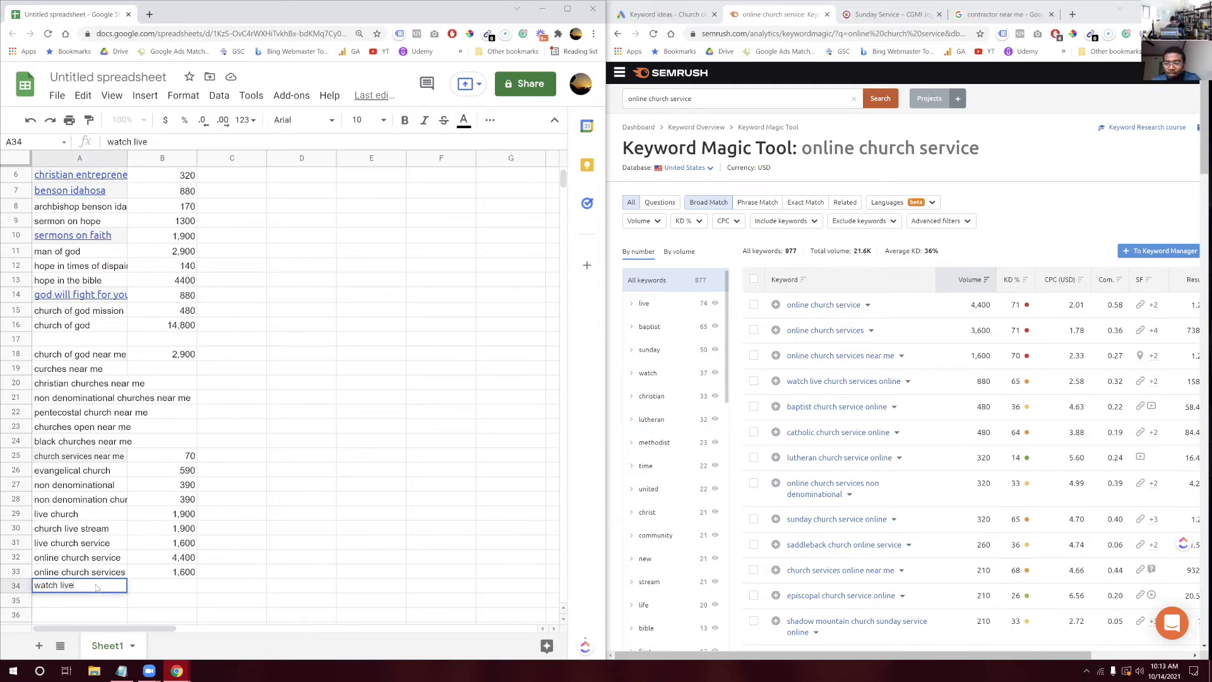
pyautogui.write('ces online')
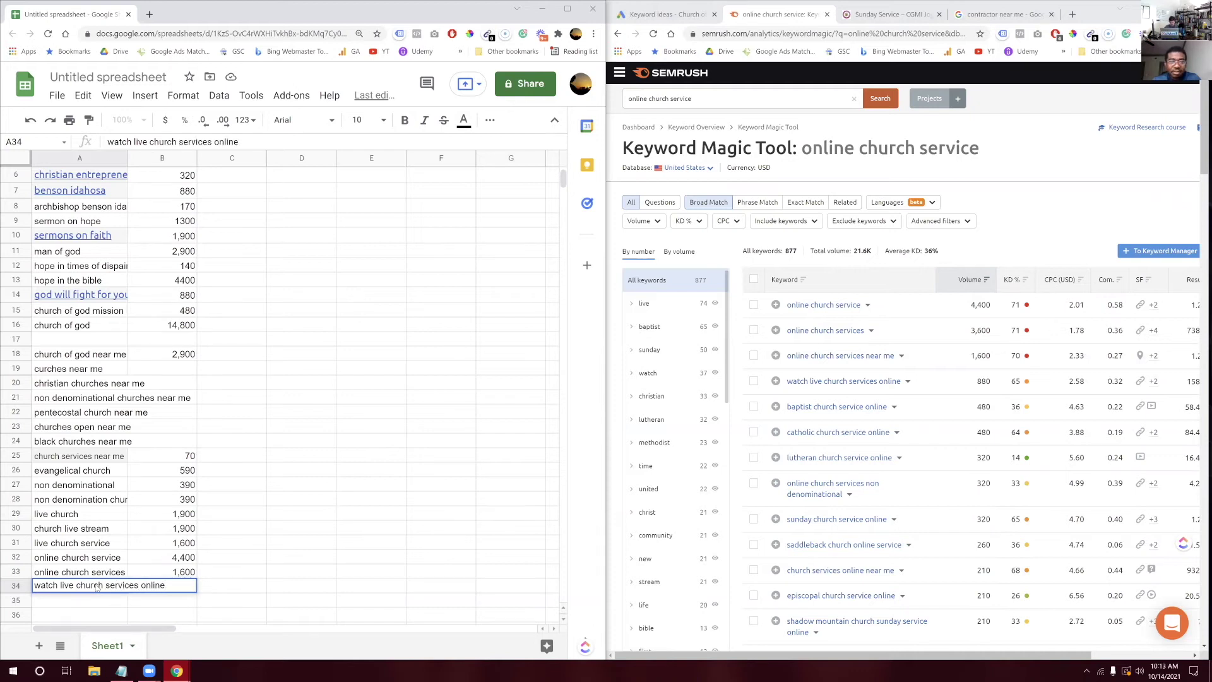
pyautogui.press('Tab')
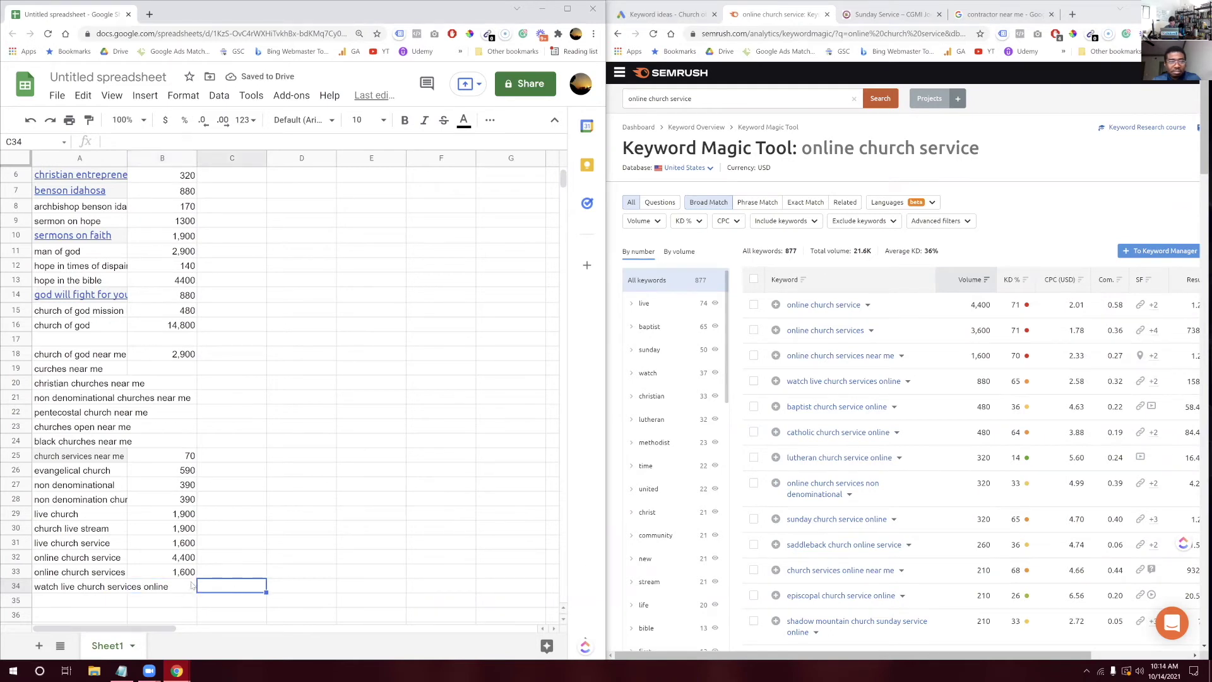
# Enter 880 in B34 as the search volume for "watch live church services online"
pyautogui.doubleClick(190, 586)
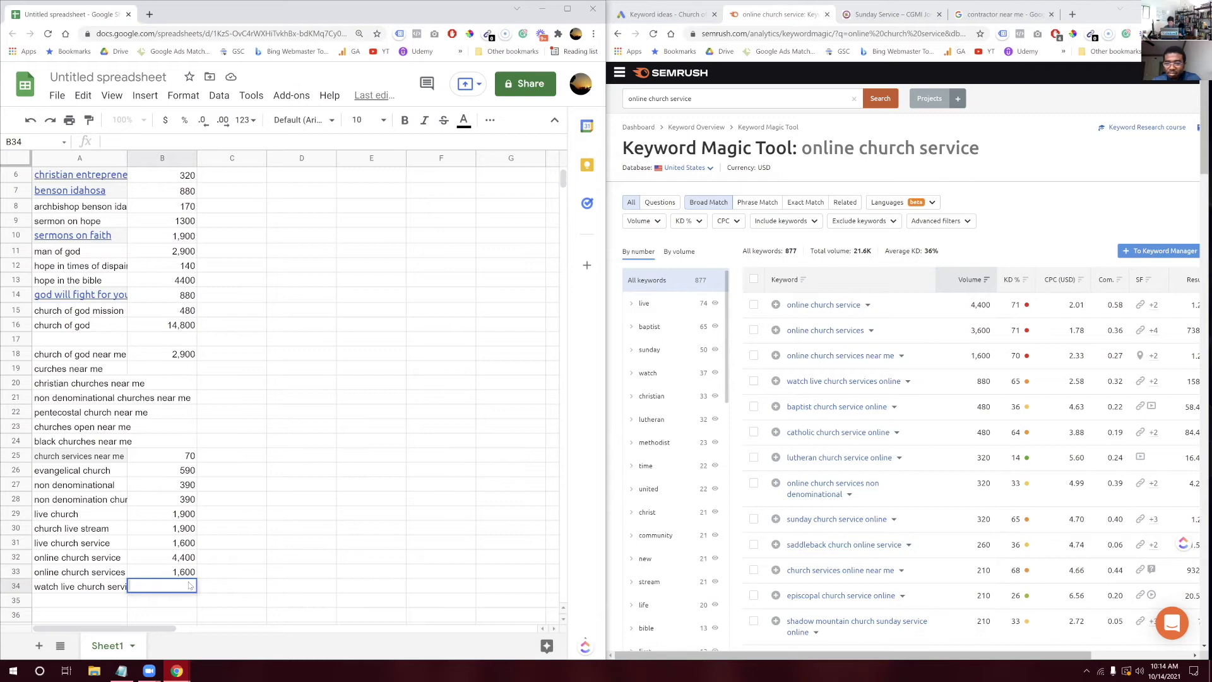
pyautogui.write('880')
pyautogui.click(228, 587)
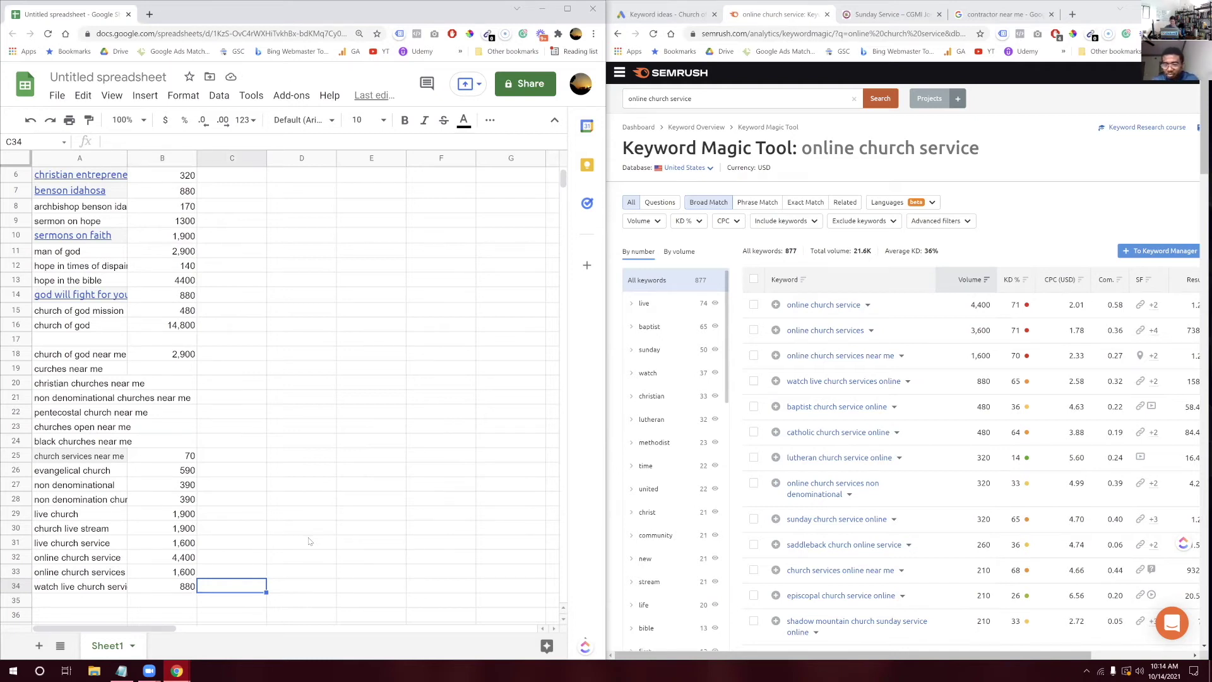
# Switch to Semrush and search the Keyword Magic Tool for "what is the meaning of life"
pyautogui.click(732, 106)
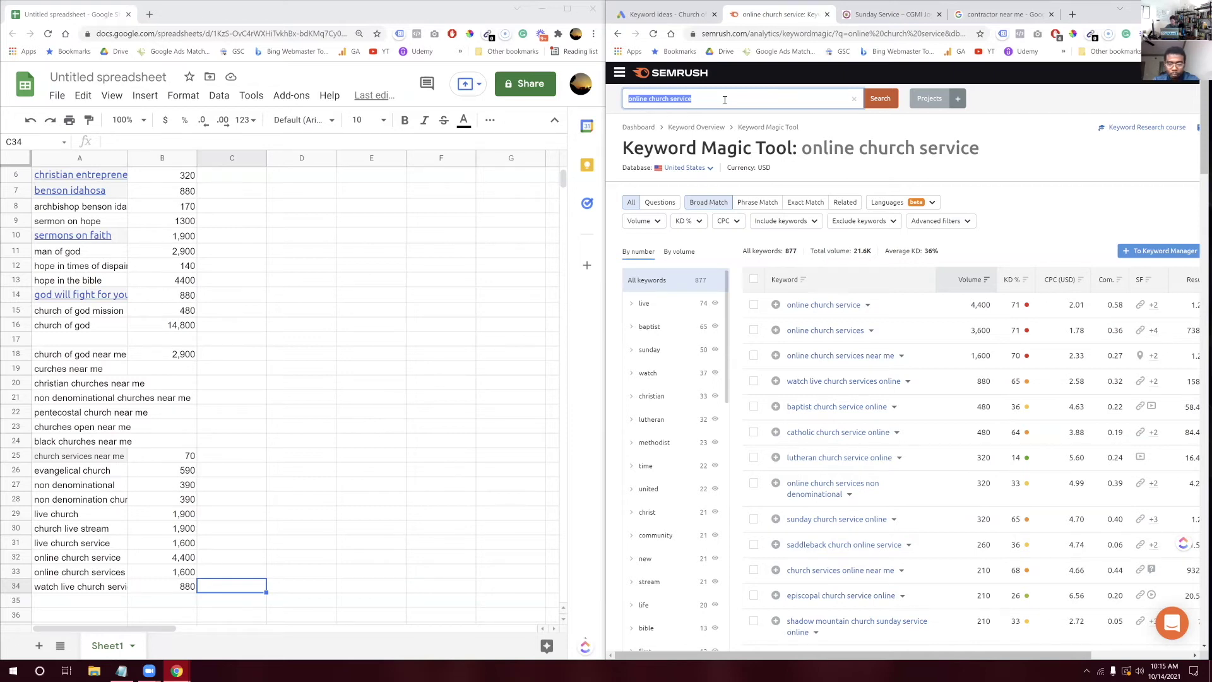
pyautogui.write('what is the mean')
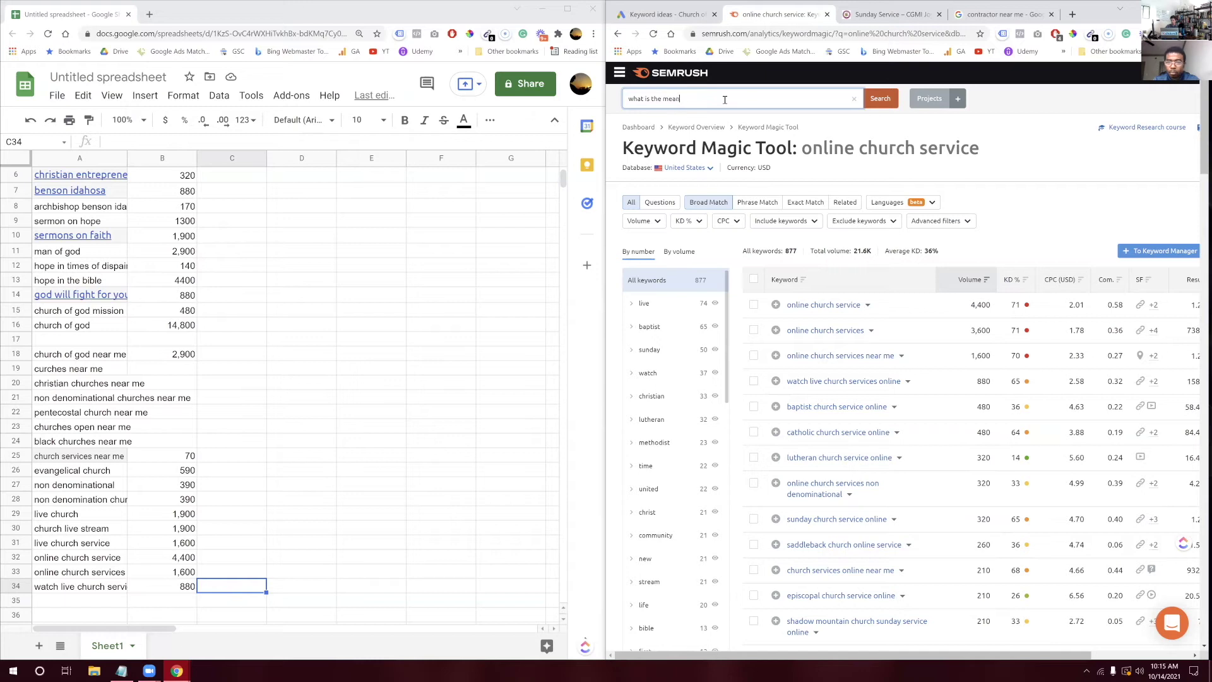
pyautogui.write('ing of life')
pyautogui.press('Return')
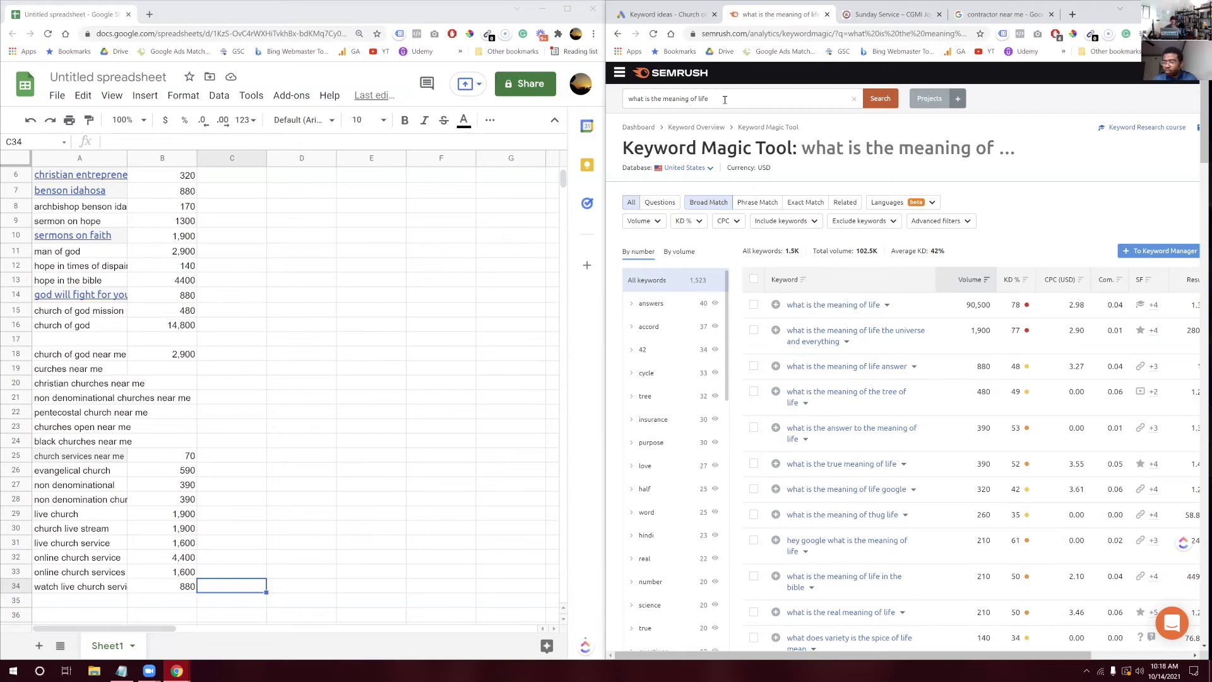
# Search for the keyword "who is jesus" and examine the volumes of "who is jesus" and "who is jesus christ"
pyautogui.click(725, 99)
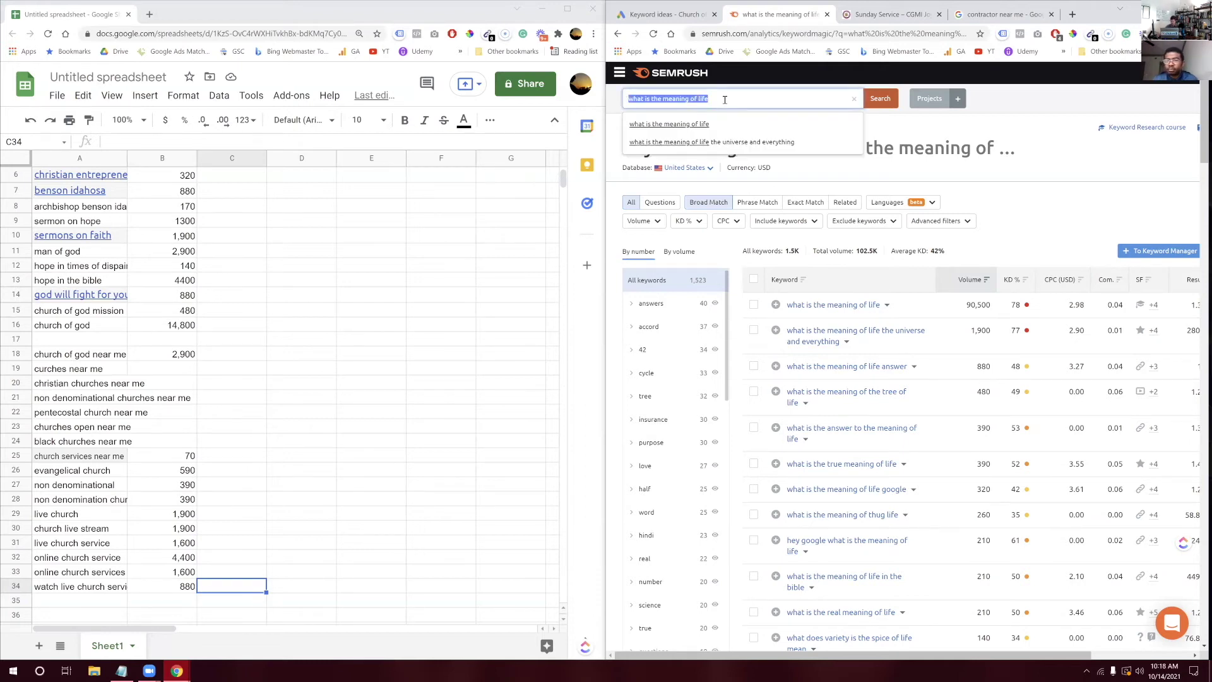
pyautogui.write('who is jesus')
pyautogui.press('Return')
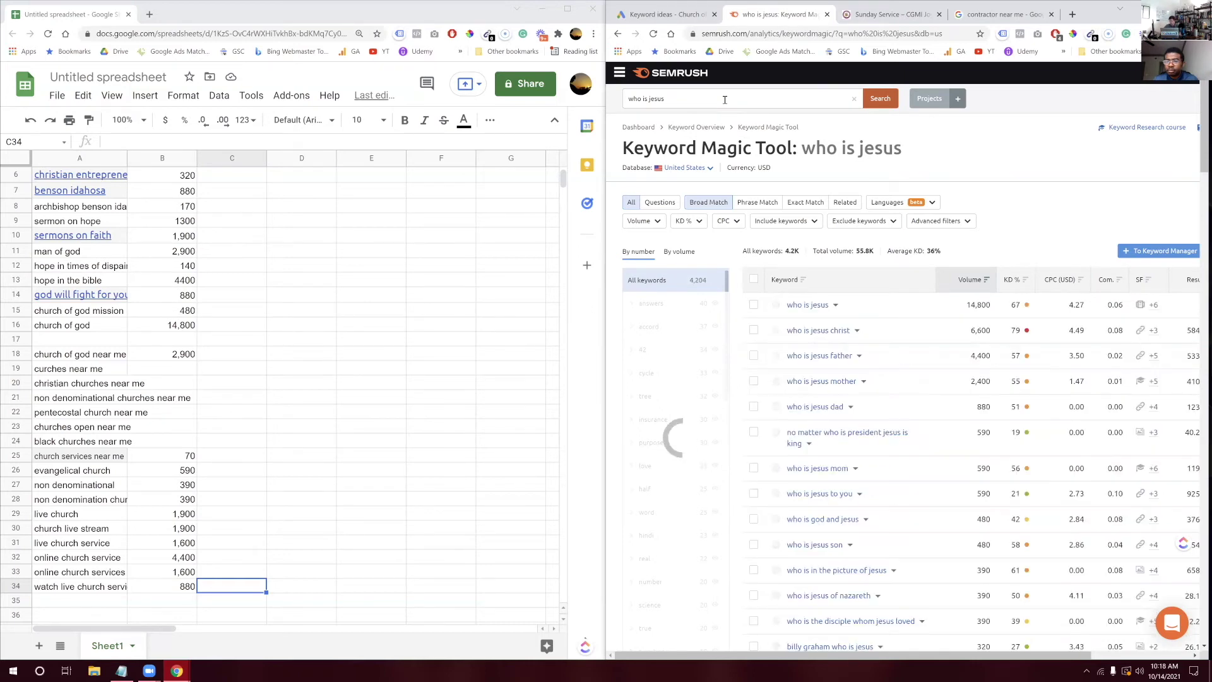
pyautogui.moveTo(967, 310); pyautogui.dragTo(997, 307)
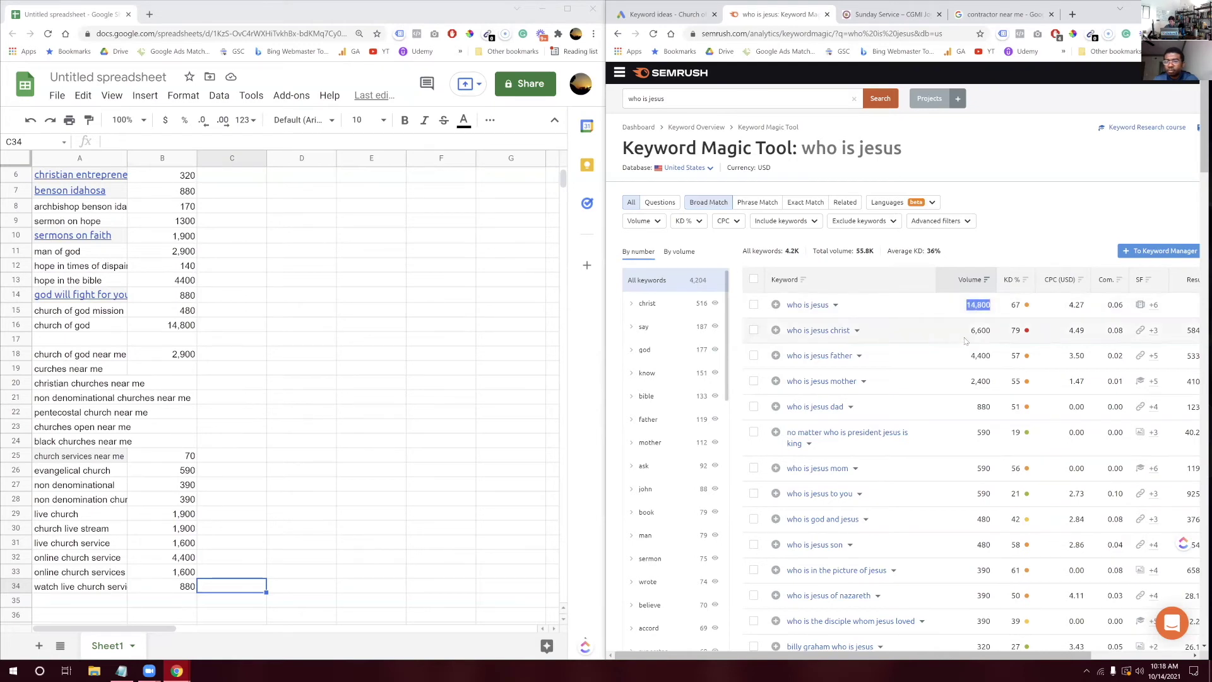
pyautogui.moveTo(970, 339); pyautogui.dragTo(986, 339)
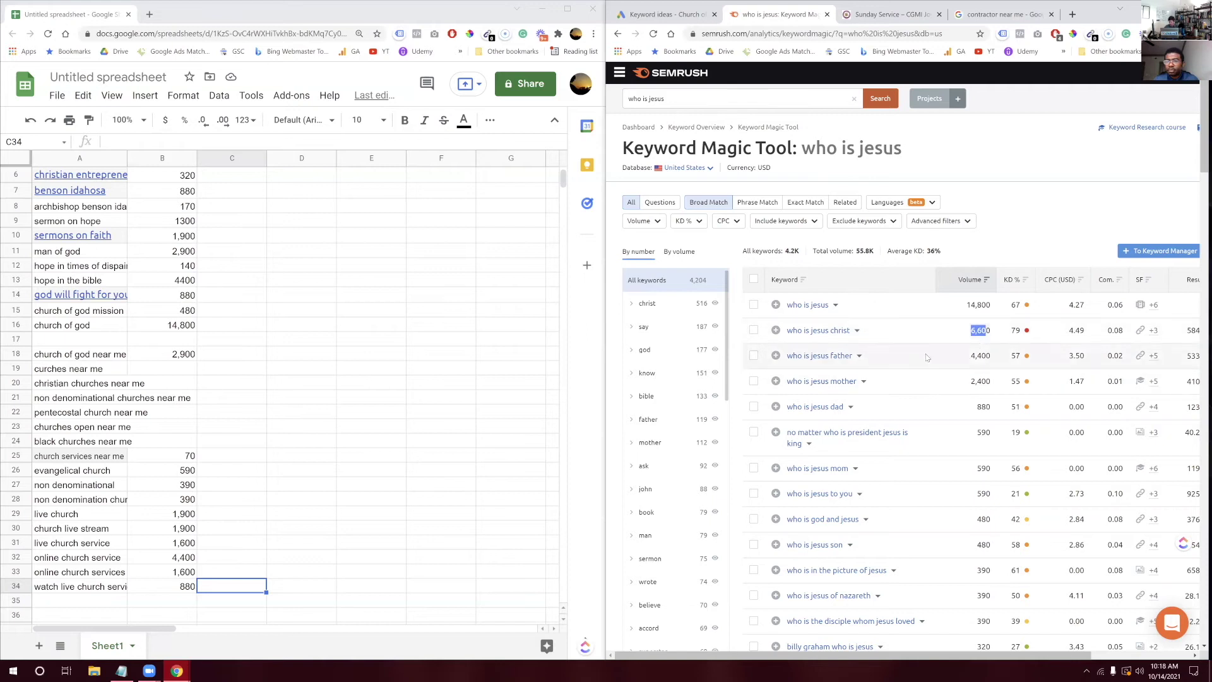
pyautogui.click(1018, 223)
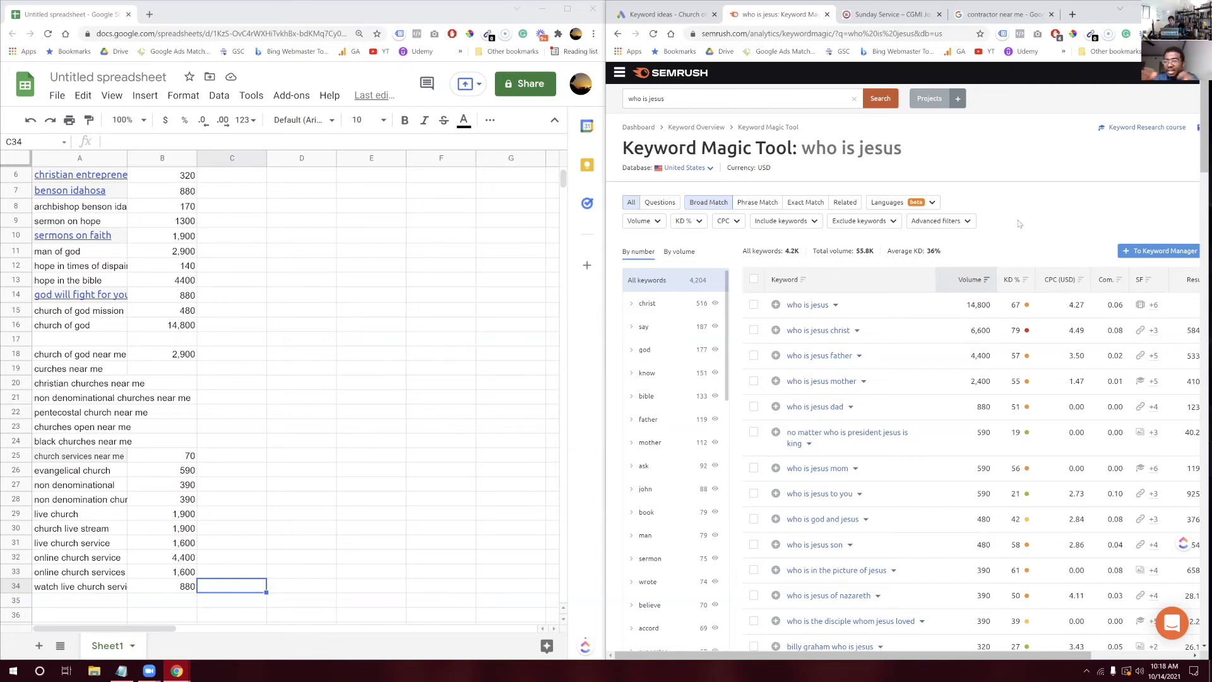
# Change the keyword database country to Nigeria
pyautogui.click(704, 170)
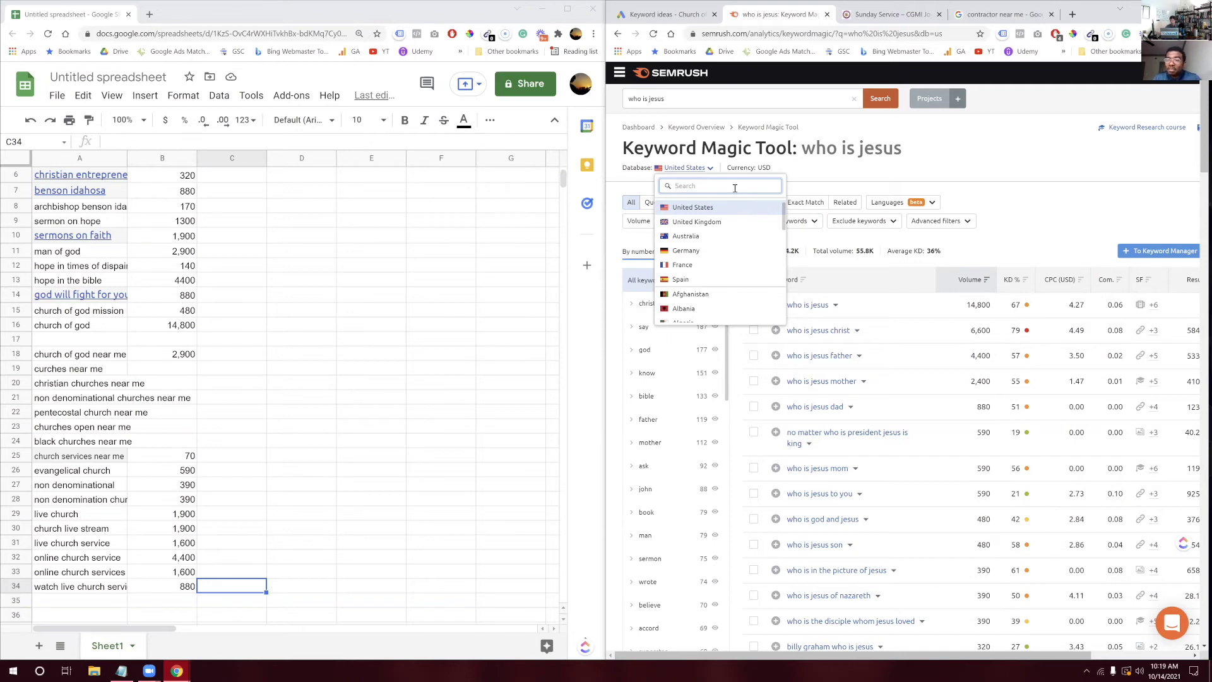
pyautogui.write('nigeria')
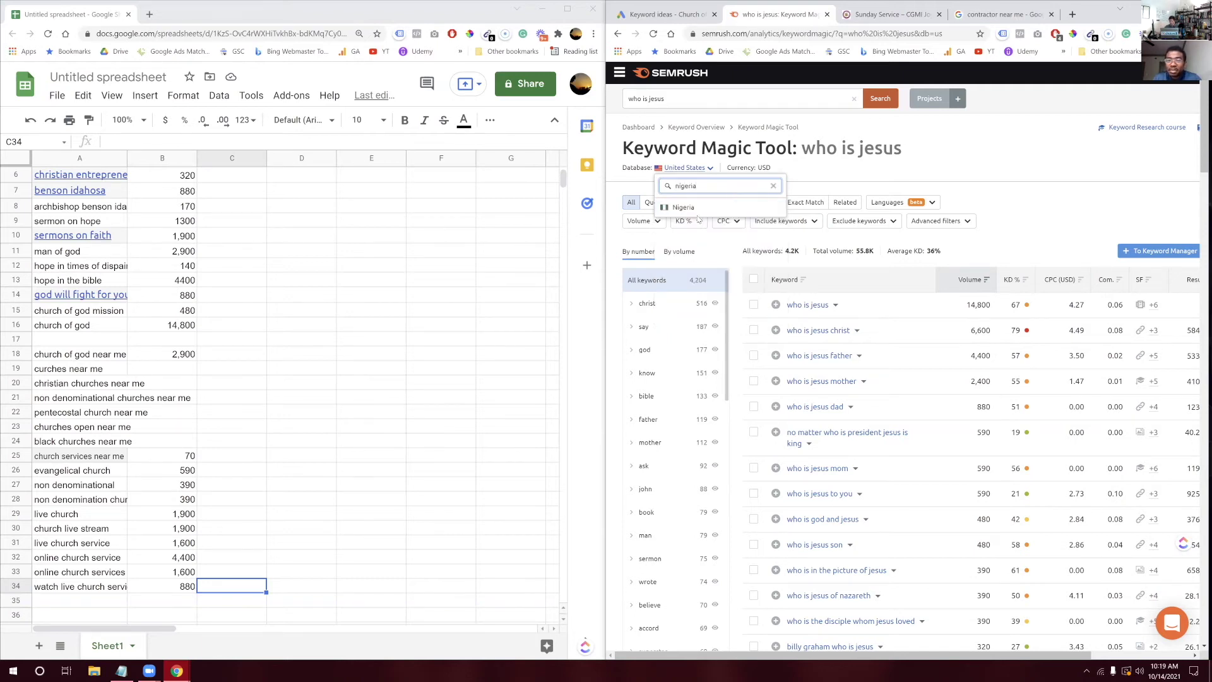
pyautogui.click(683, 207)
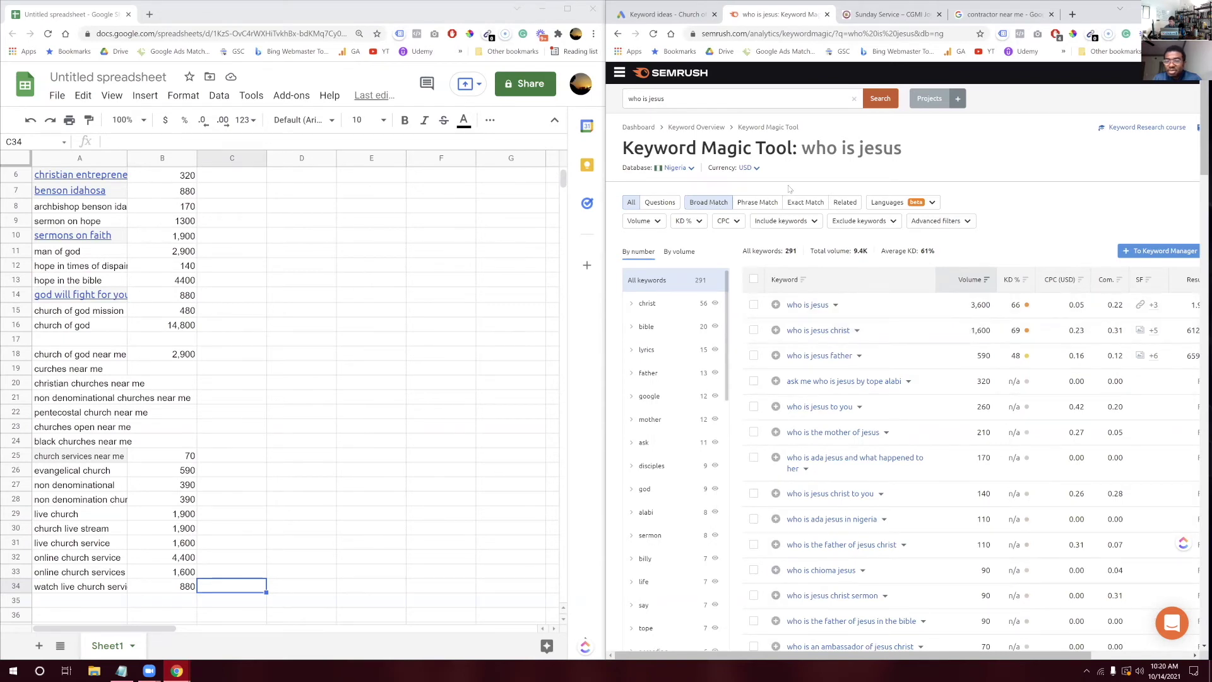
# Search for the keyword "Christian prayer", correcting the first word to a capital C
pyautogui.doubleClick(715, 102)
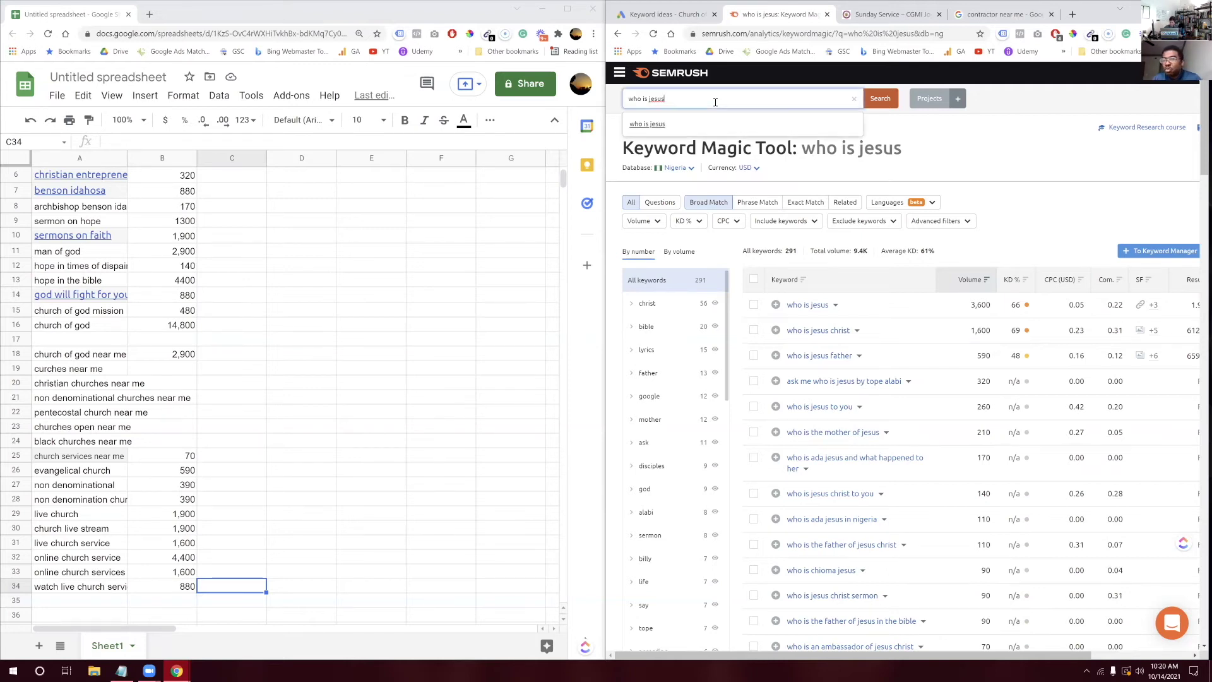
pyautogui.press('BackSpace')
pyautogui.press('BackSpace')
pyautogui.press('BackSpace')
pyautogui.press('BackSpace')
pyautogui.press('BackSpace')
pyautogui.press('BackSpace')
pyautogui.press('BackSpace')
pyautogui.press('BackSpace')
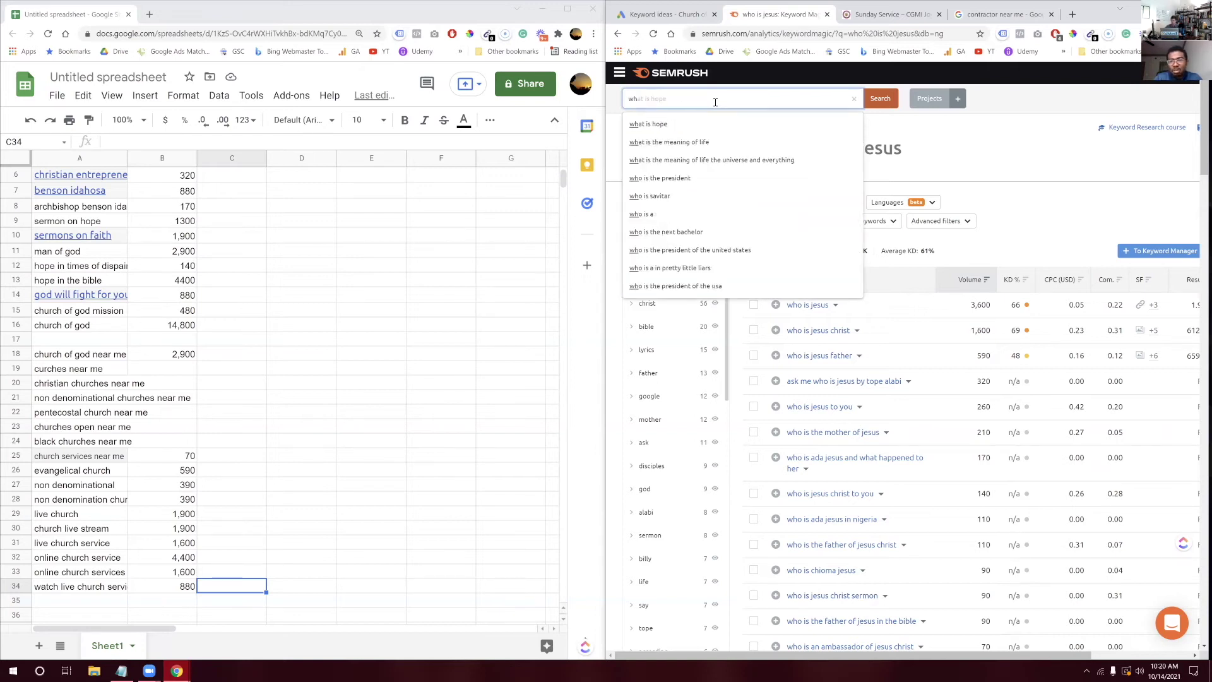
pyautogui.write('christian prayer')
pyautogui.rightClick(641, 101)
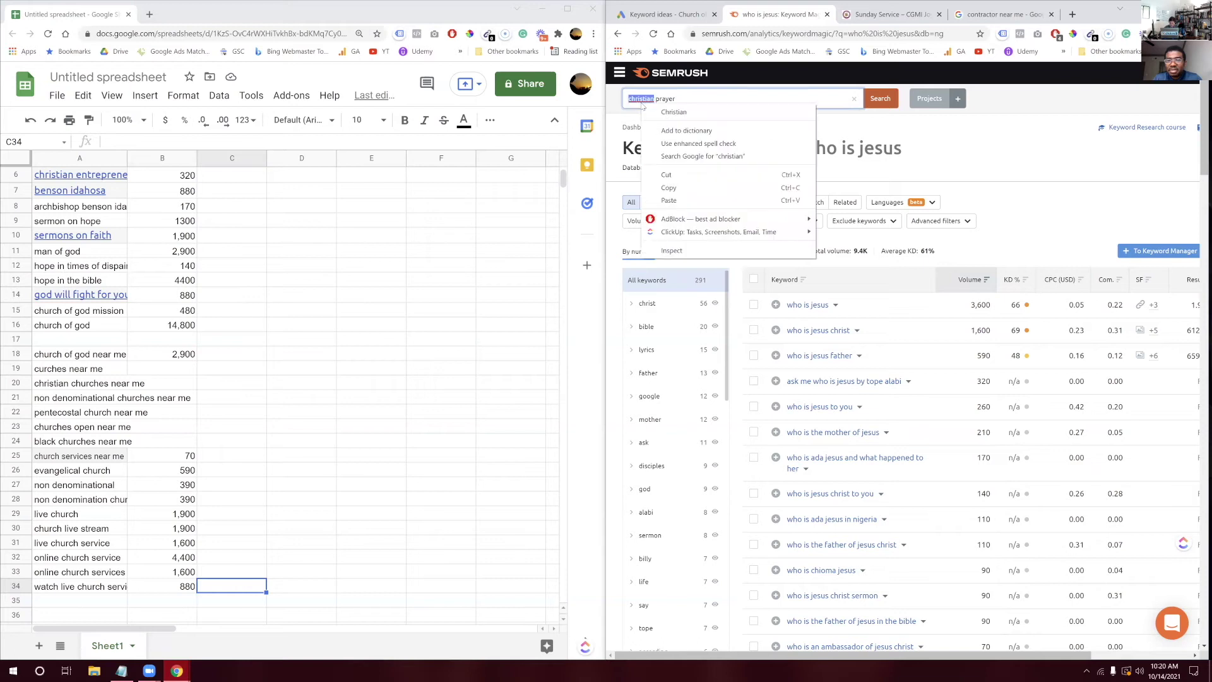
pyautogui.click(673, 112)
pyautogui.click(877, 99)
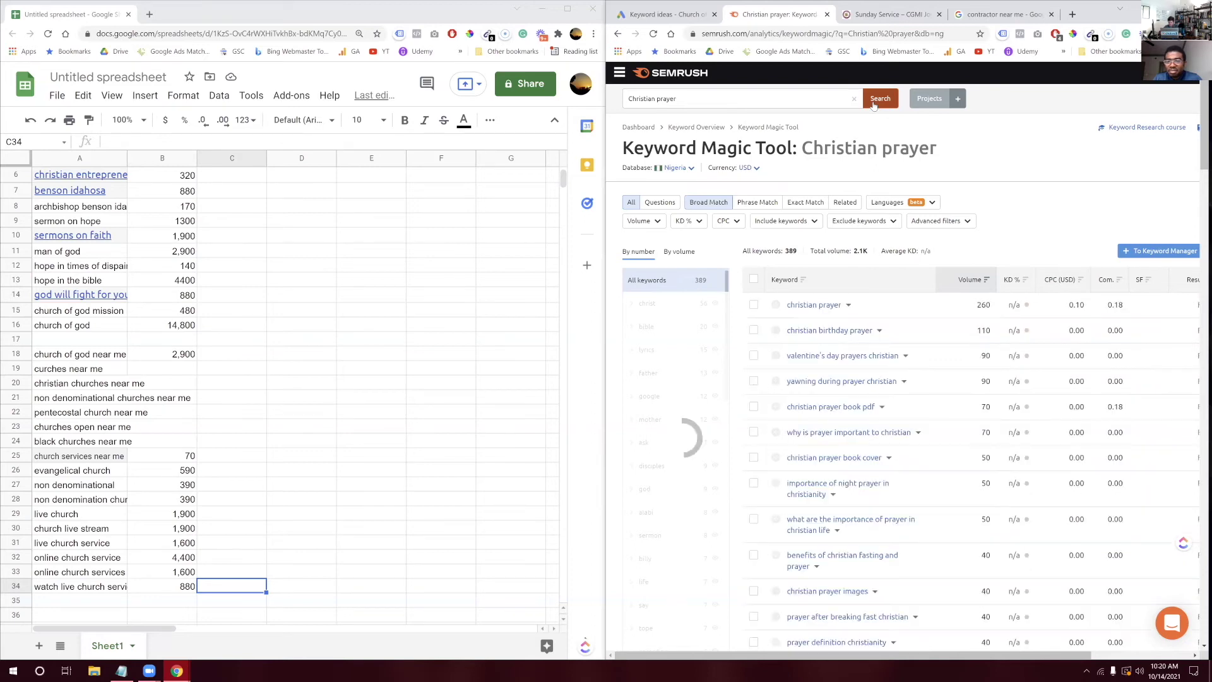
# Shorten the search term to "prayer" and run the keyword search
pyautogui.click(657, 100)
pyautogui.press('BackSpace')
pyautogui.press('BackSpace')
pyautogui.press('BackSpace')
pyautogui.press('BackSpace')
pyautogui.press('BackSpace')
pyautogui.press('BackSpace')
pyautogui.press('BackSpace')
pyautogui.press('BackSpace')
pyautogui.press('BackSpace')
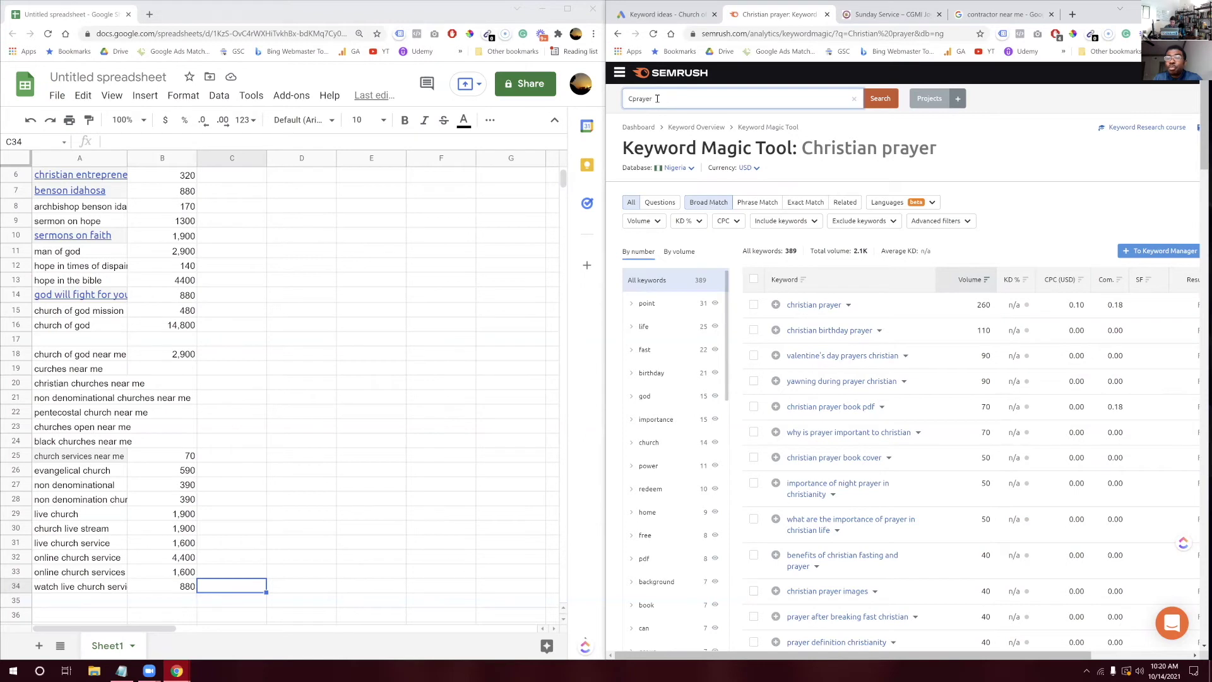
pyautogui.press('BackSpace')
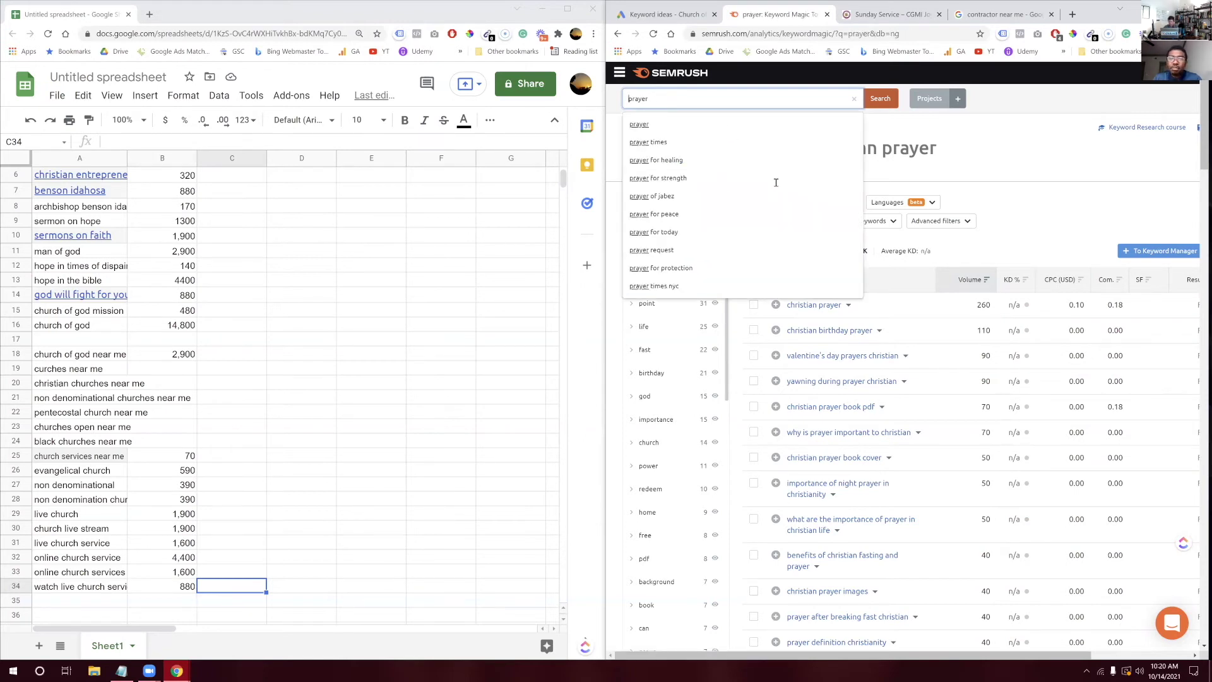
pyautogui.press('Return')
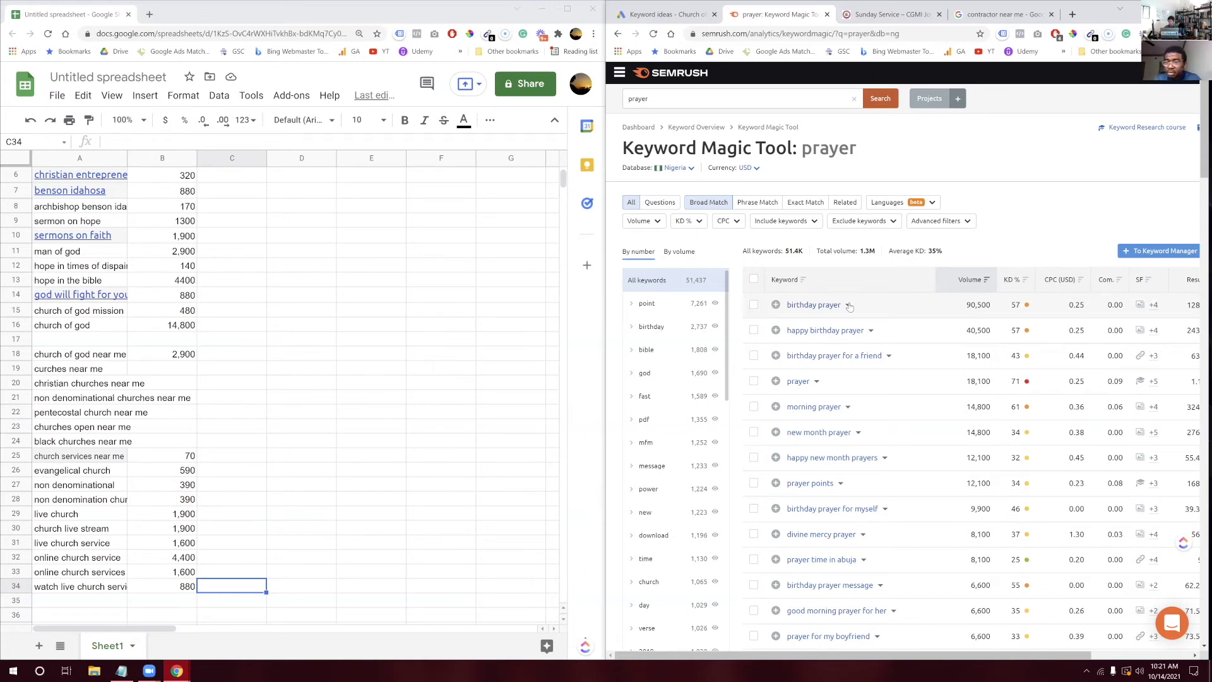
# Switch to the Google Sheets spreadsheet and record "birthday prayer" in A36 with a volume of 90,500 in B36
pyautogui.scroll(3, 849, 305)
pyautogui.hscroll(5, 849, 306)
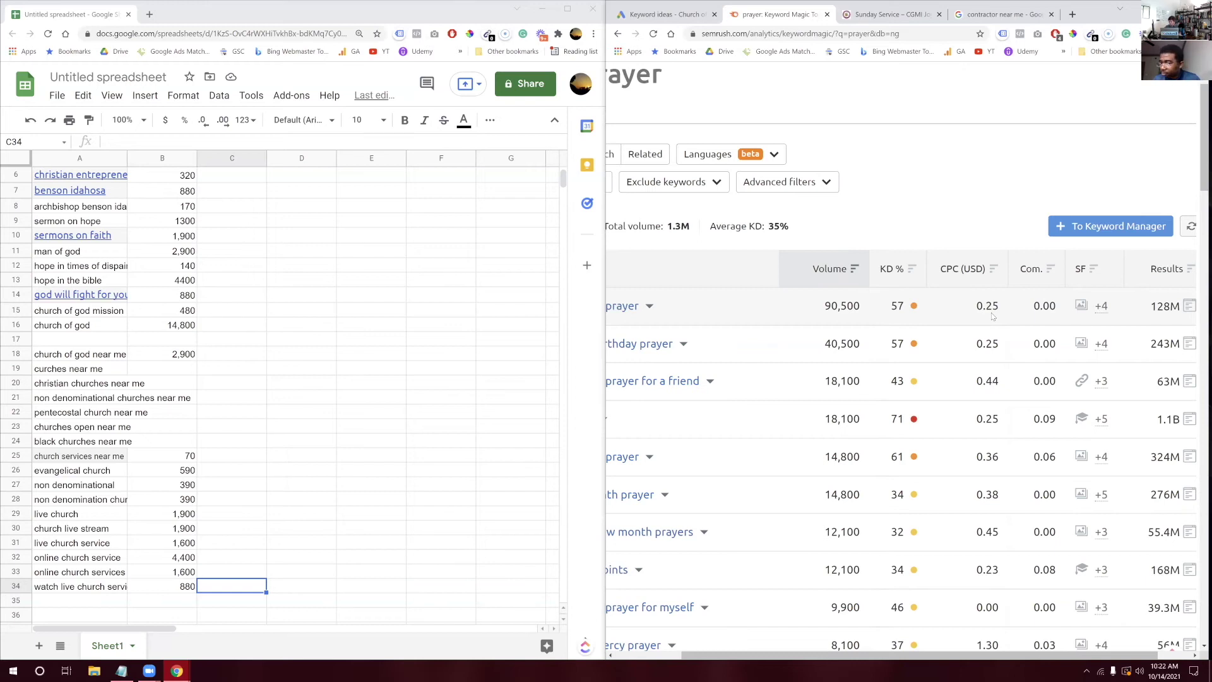
pyautogui.hotkey('ctrl', '-')
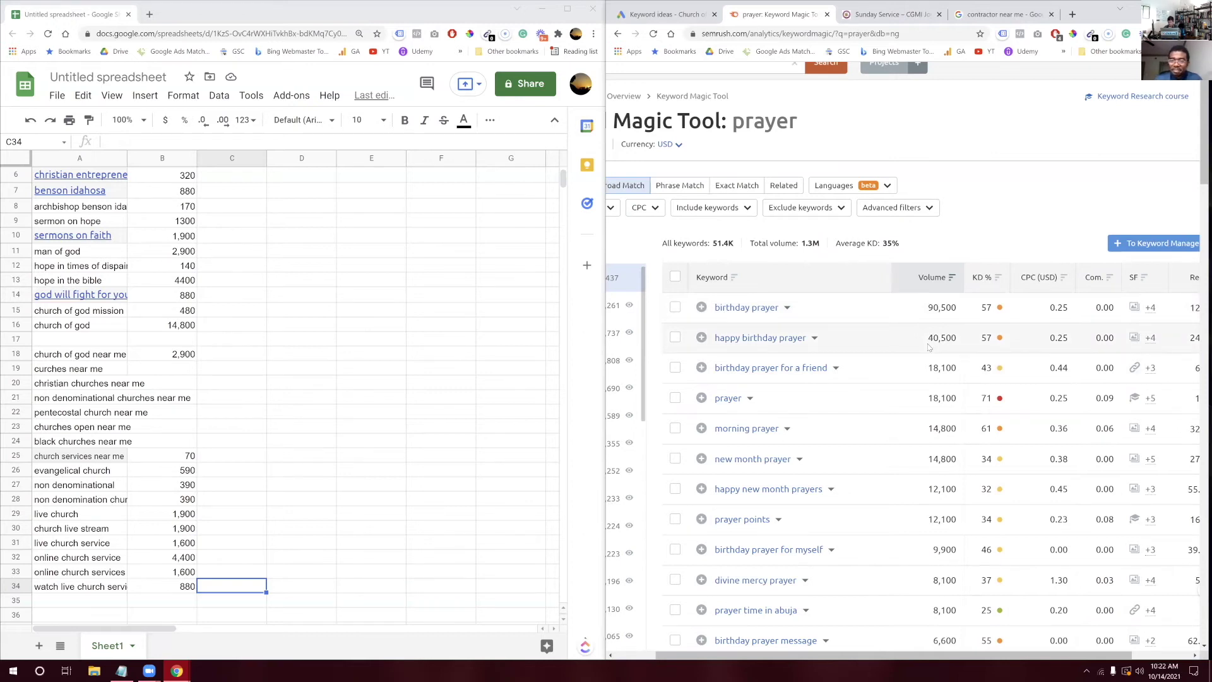
pyautogui.scroll(-3, 137, 488)
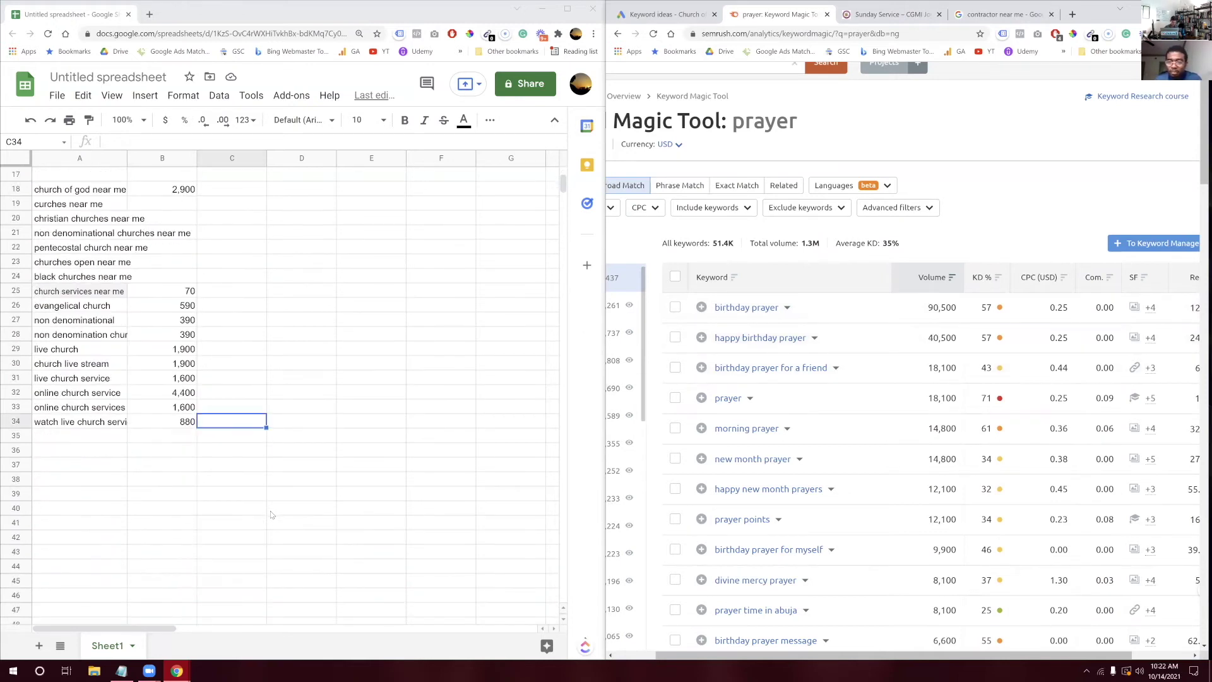
pyautogui.click(97, 450)
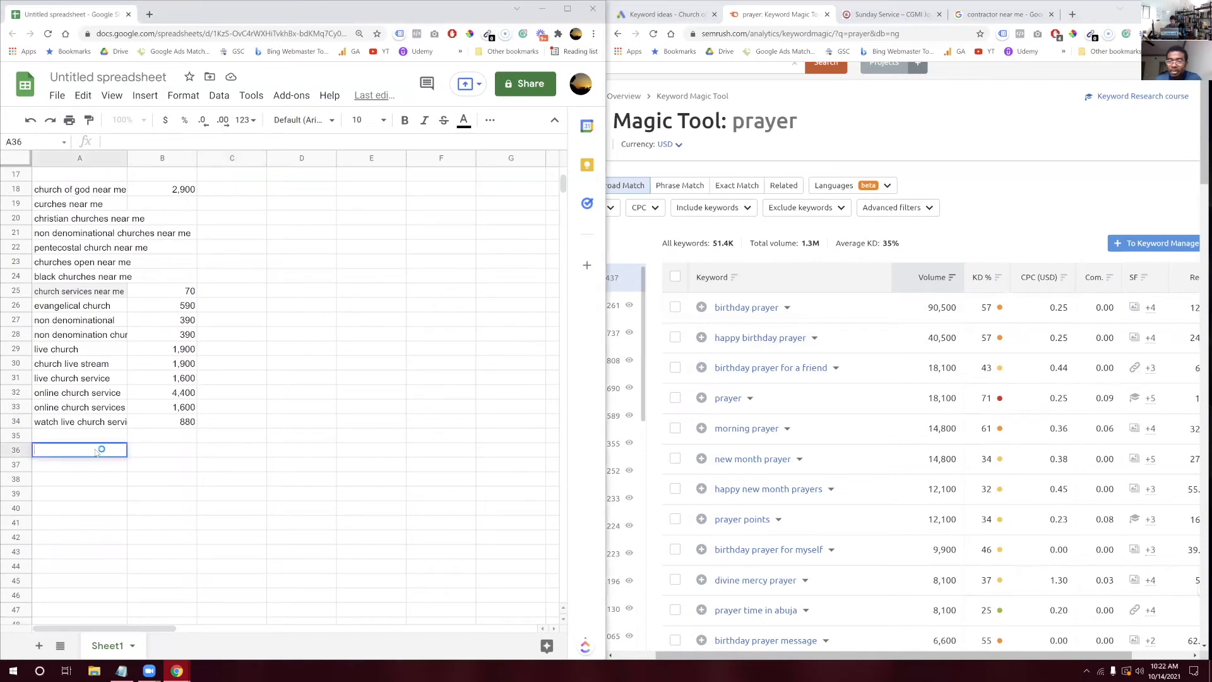
pyautogui.write('birthday prayer')
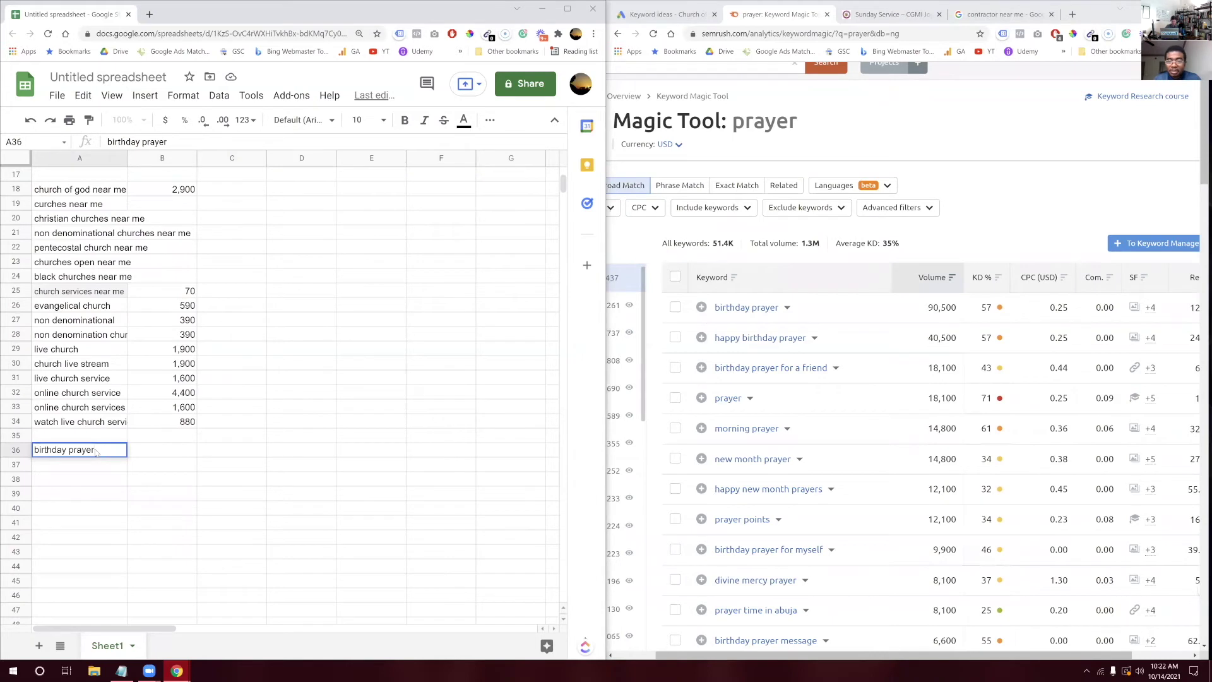
pyautogui.press('Tab')
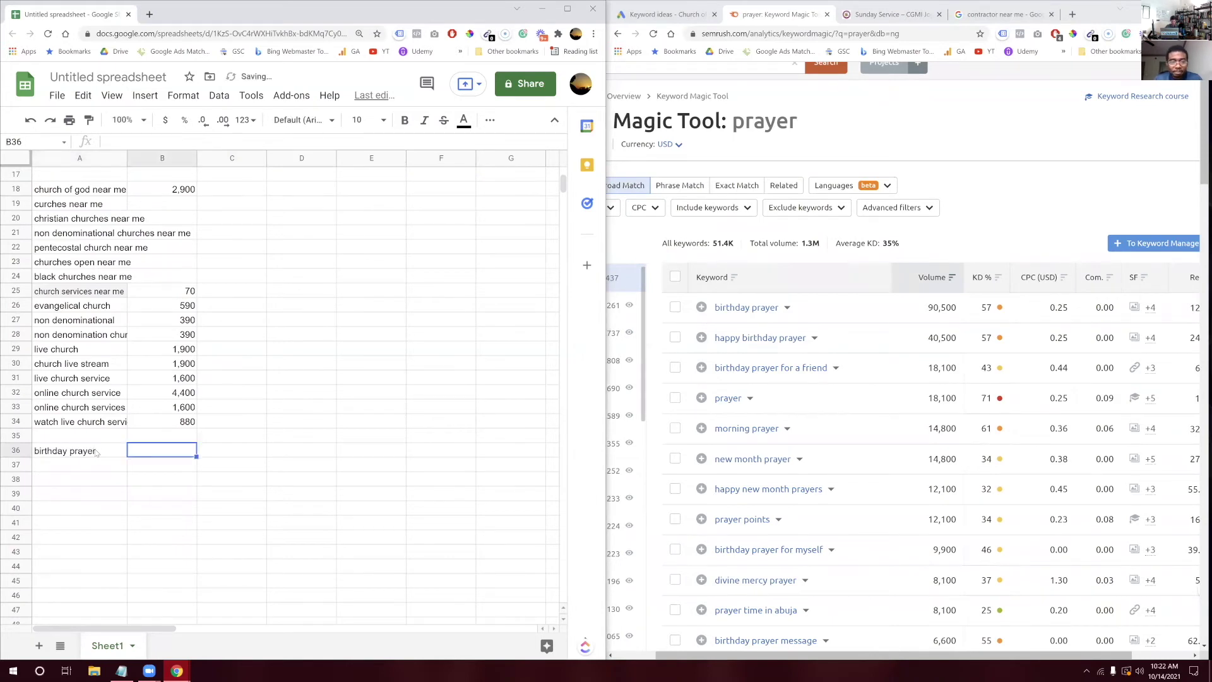
pyautogui.write('90,500')
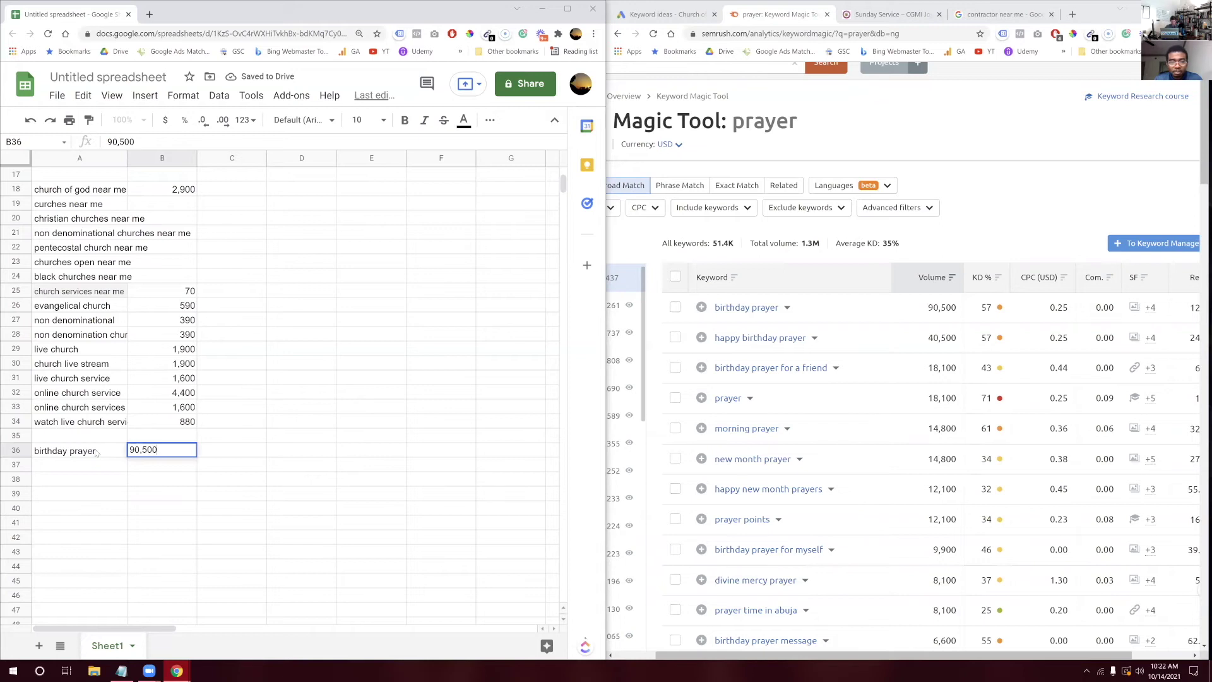
pyautogui.press('Return')
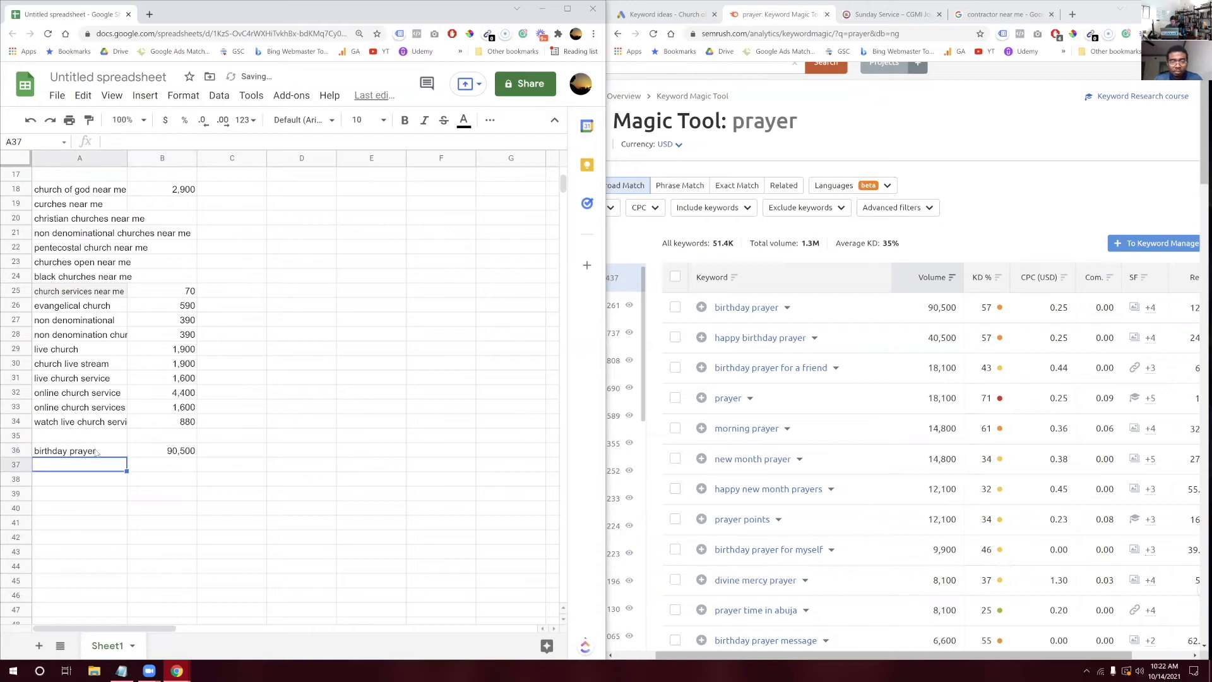
# Enter the keyword "happy birhtday prayer" in A37
pyautogui.write('happy birhte')
pyautogui.press('BackSpace')
pyautogui.write('day')
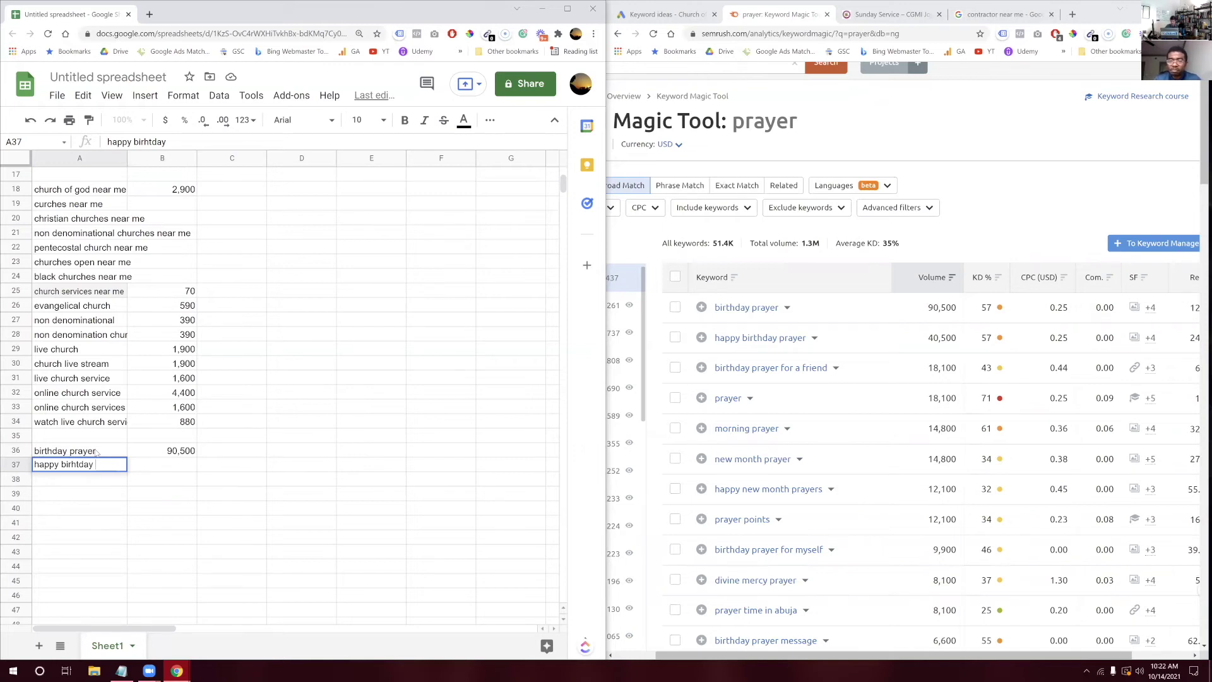
pyautogui.write('prayer')
pyautogui.press('Tab')
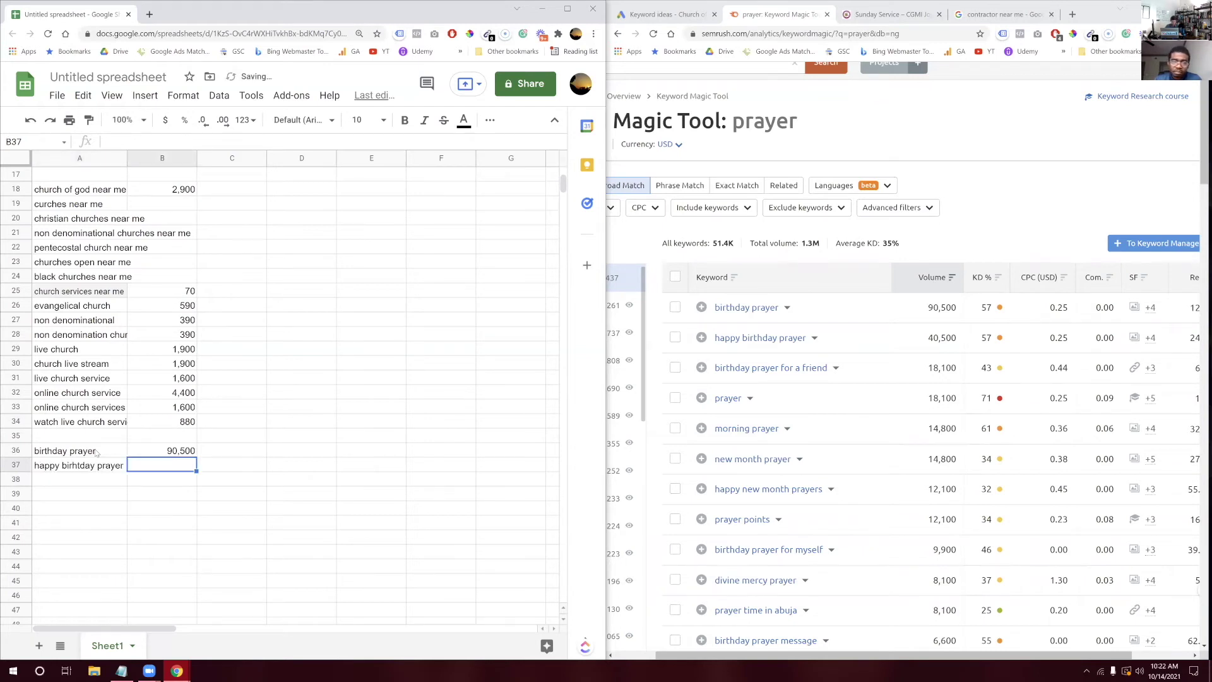
# Enter 90,500 in B37 as the volume for the second birthday keyword and correct it to 40,500
pyautogui.doubleClick(178, 468)
pyautogui.write('90')
pyautogui.press('F11')
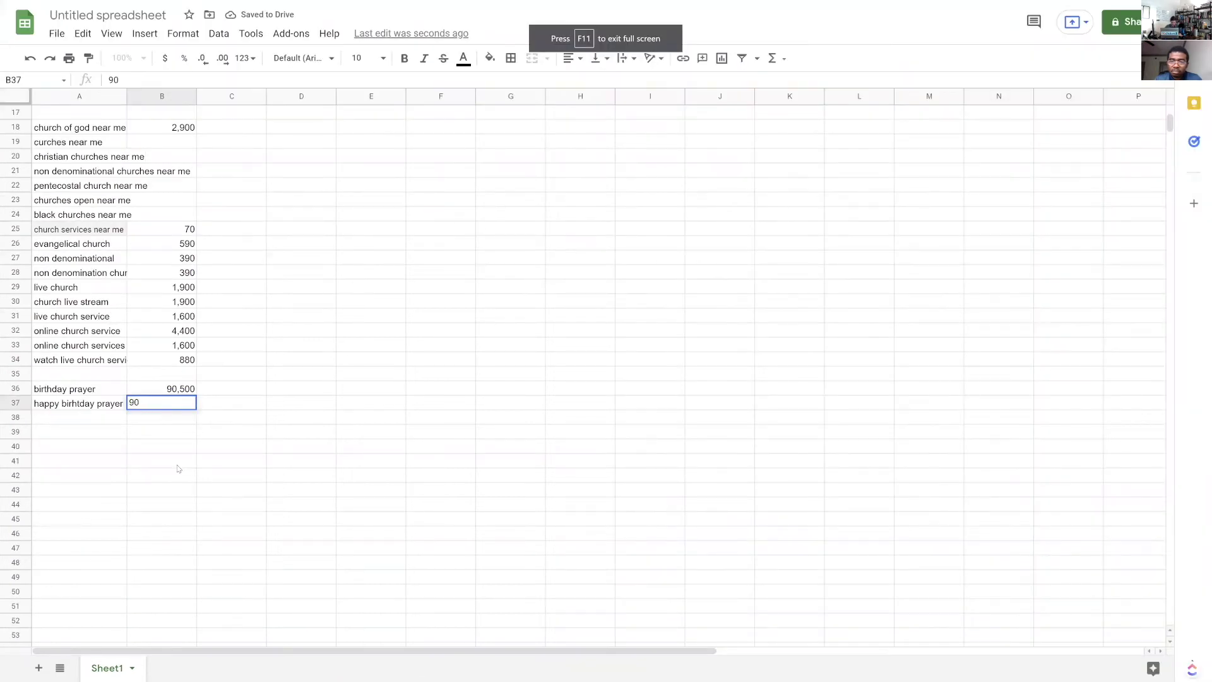
pyautogui.write(',500')
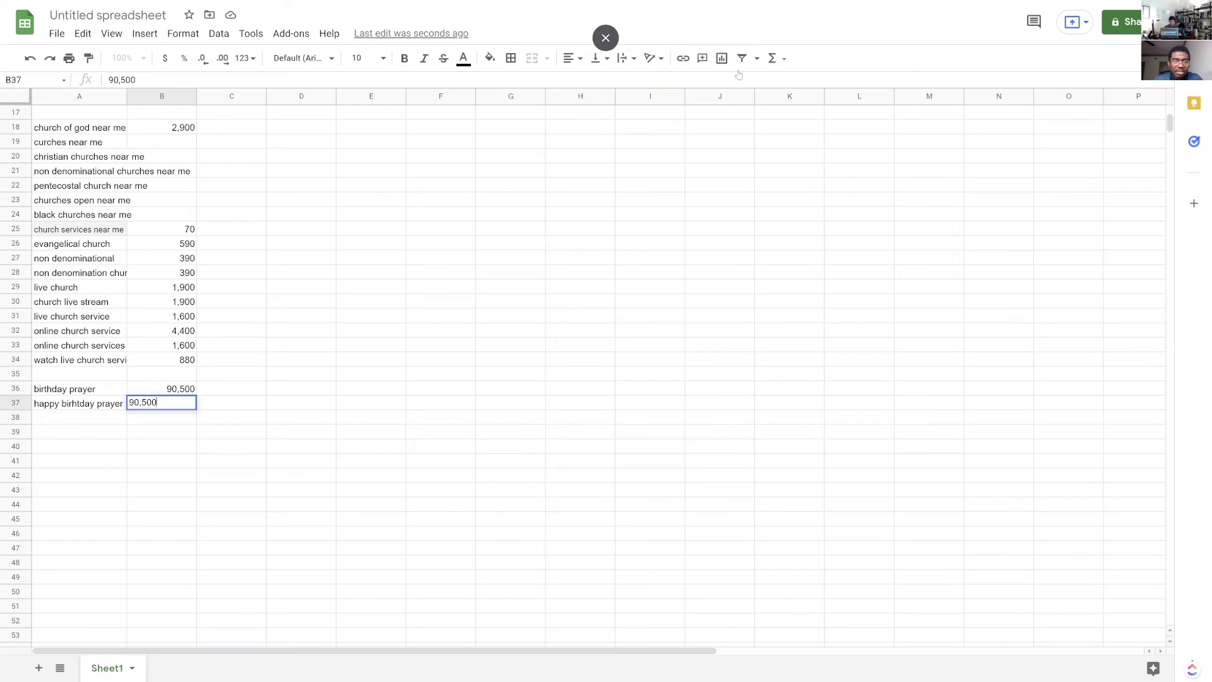
pyautogui.press('F11')
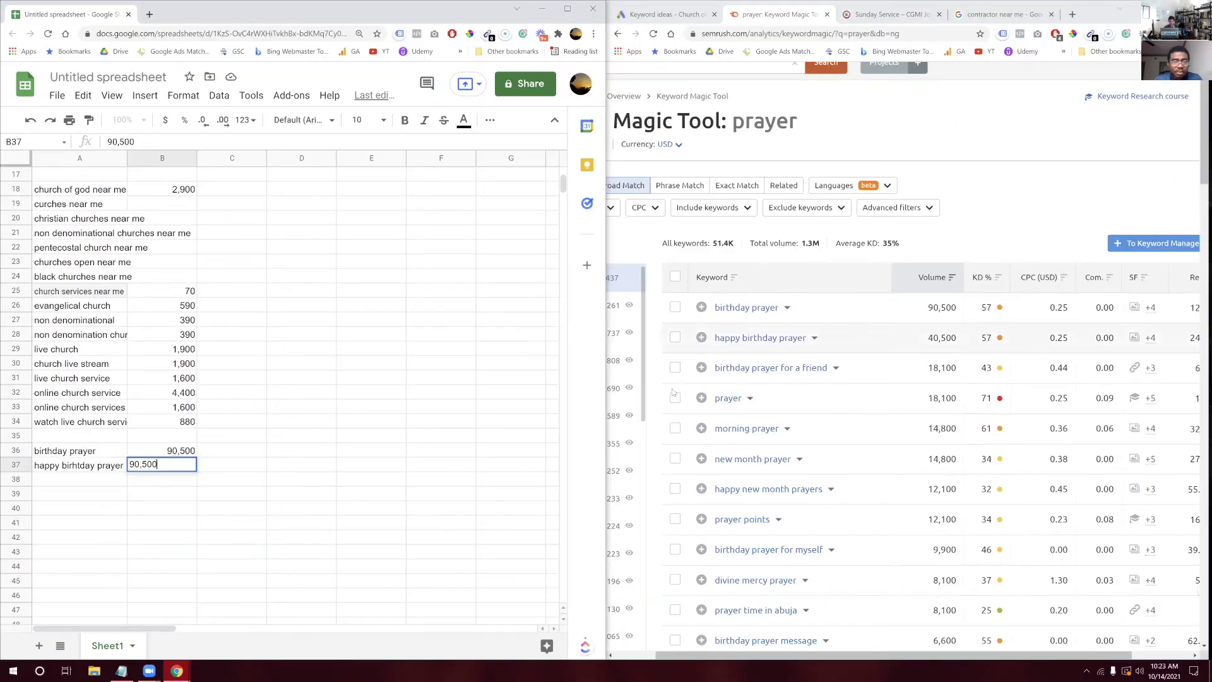
pyautogui.doubleClick(138, 464)
pyautogui.click(136, 463)
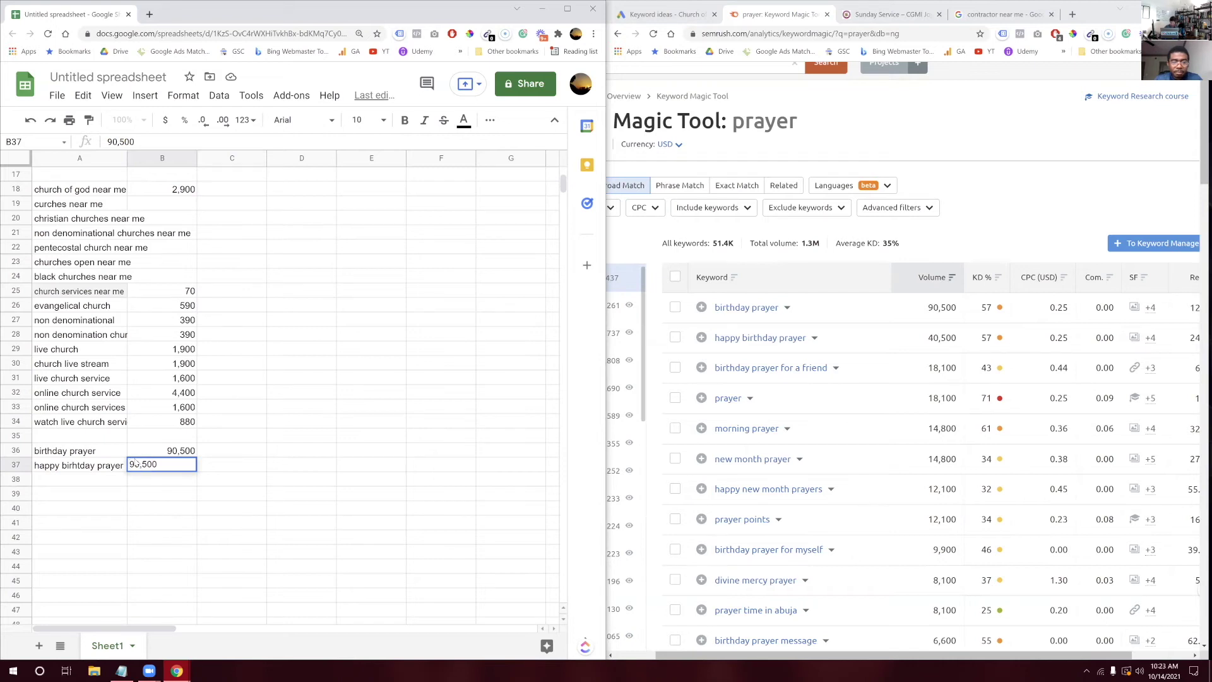
pyautogui.press('BackSpace')
pyautogui.write('4')
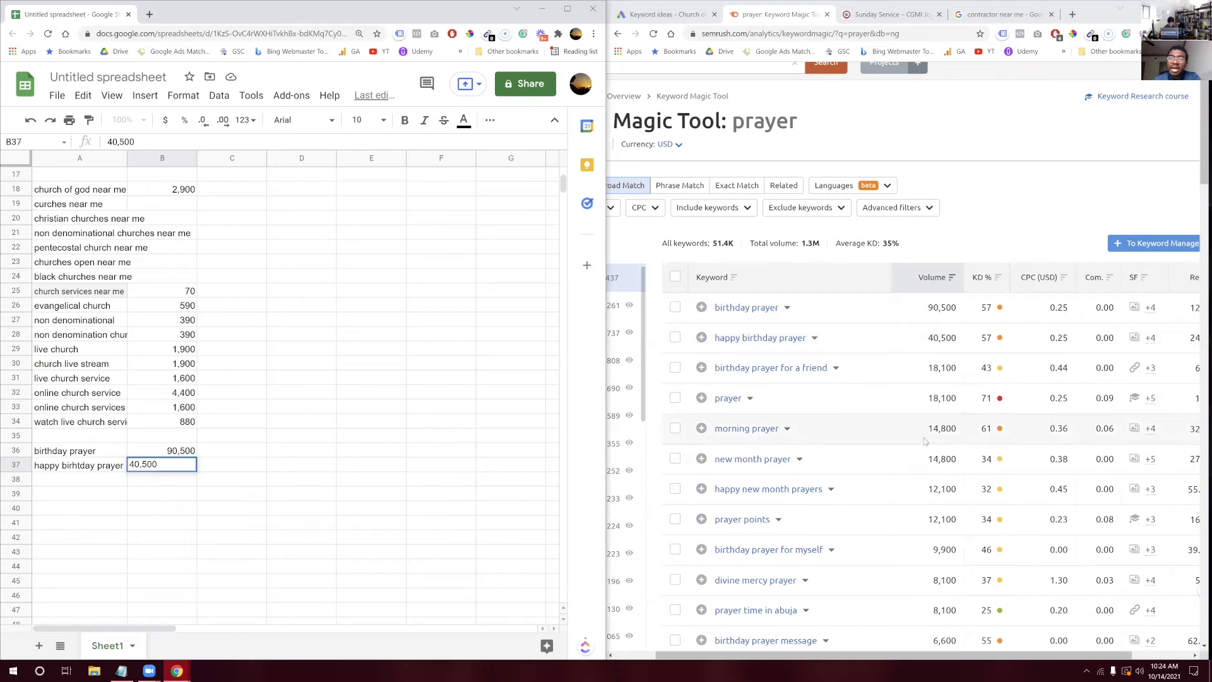
# Enter the keyword "birhtday prayer for myself" in A38, fixing the spacing between "for" and "myself"
pyautogui.scroll(-1, 866, 442)
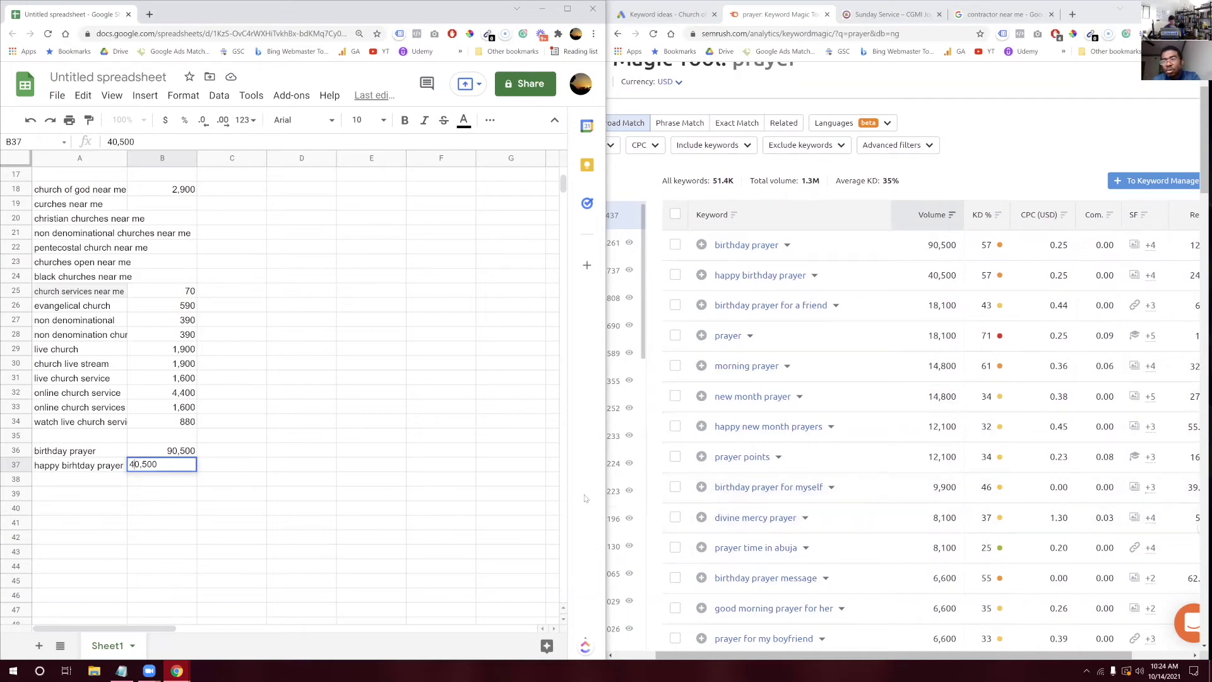
pyautogui.click(99, 481)
pyautogui.write('birhtday prayer')
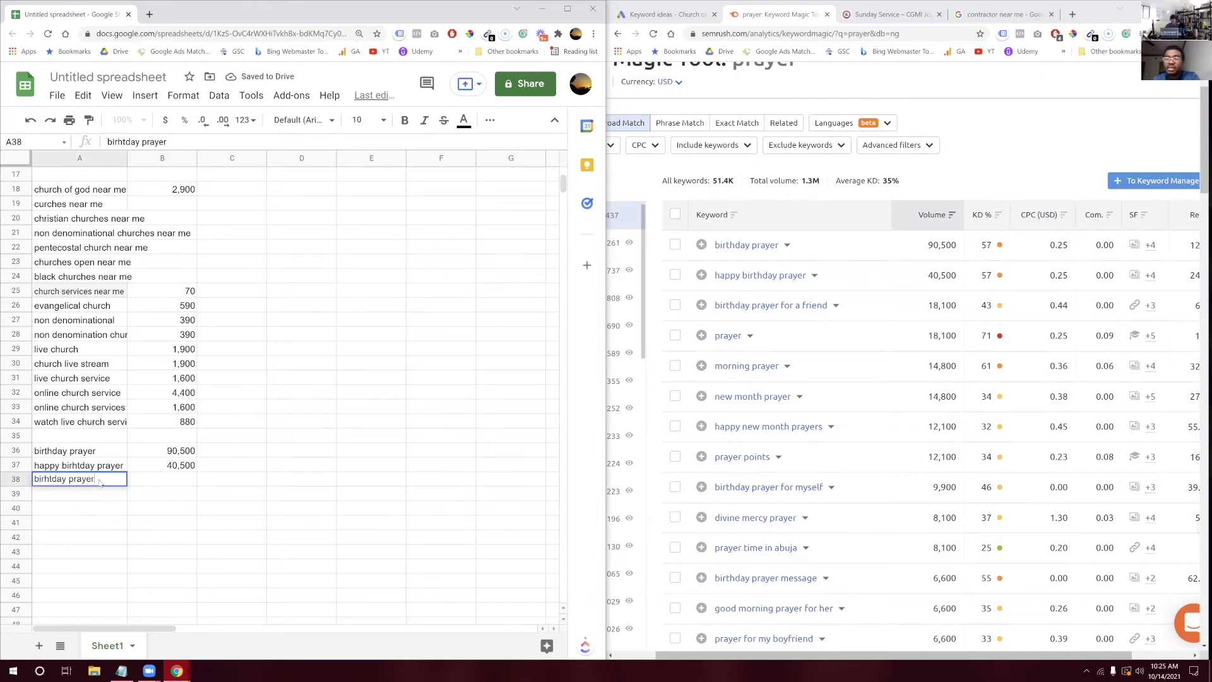
pyautogui.write(' formyself')
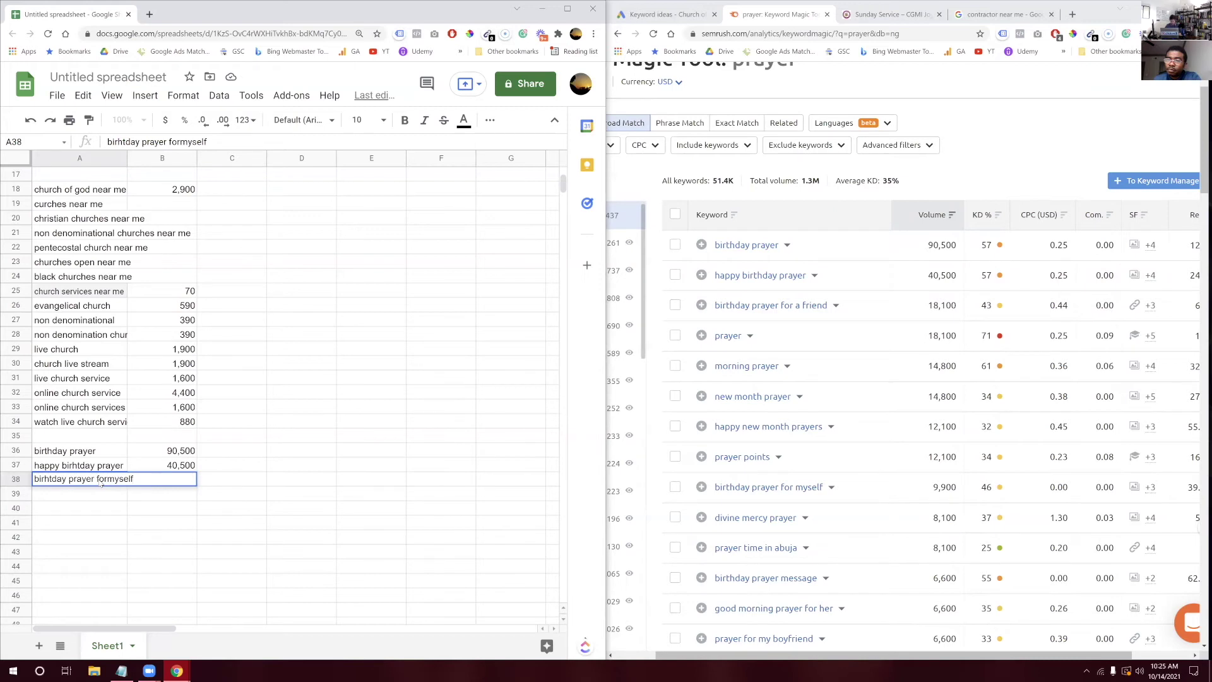
pyautogui.press('Left')
pyautogui.press('Left')
pyautogui.press('Left')
pyautogui.press('Left')
pyautogui.press('Left')
pyautogui.press('Left')
pyautogui.press('Left')
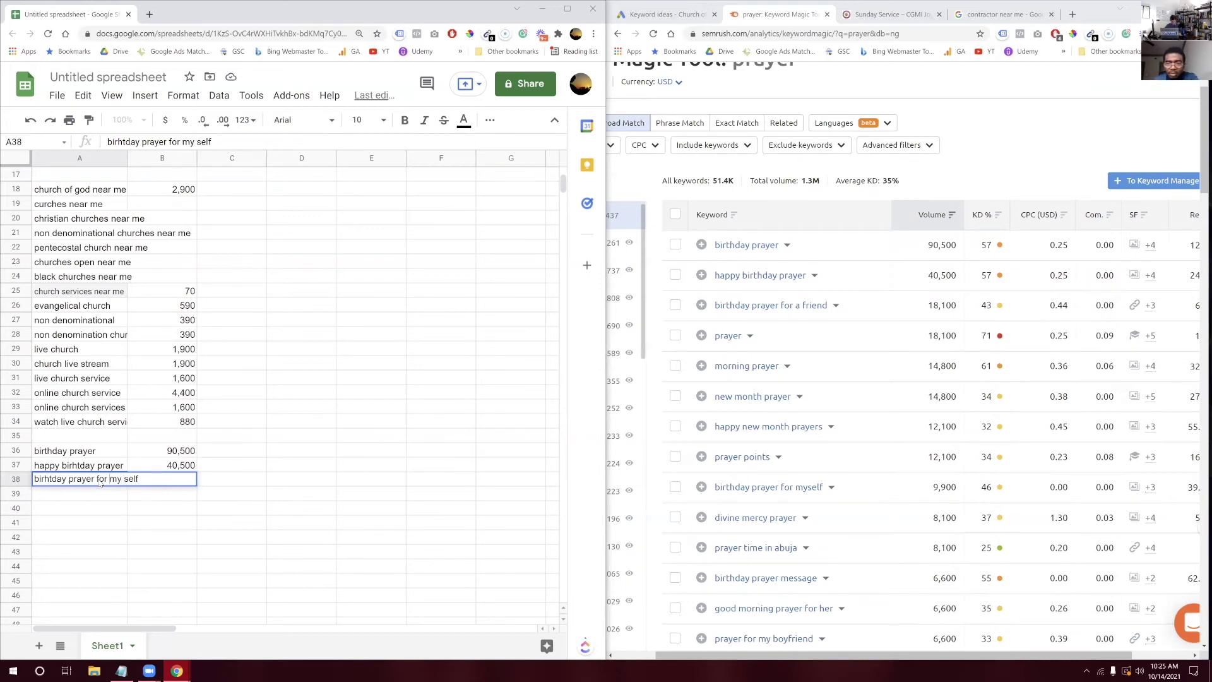
pyautogui.press('Delete')
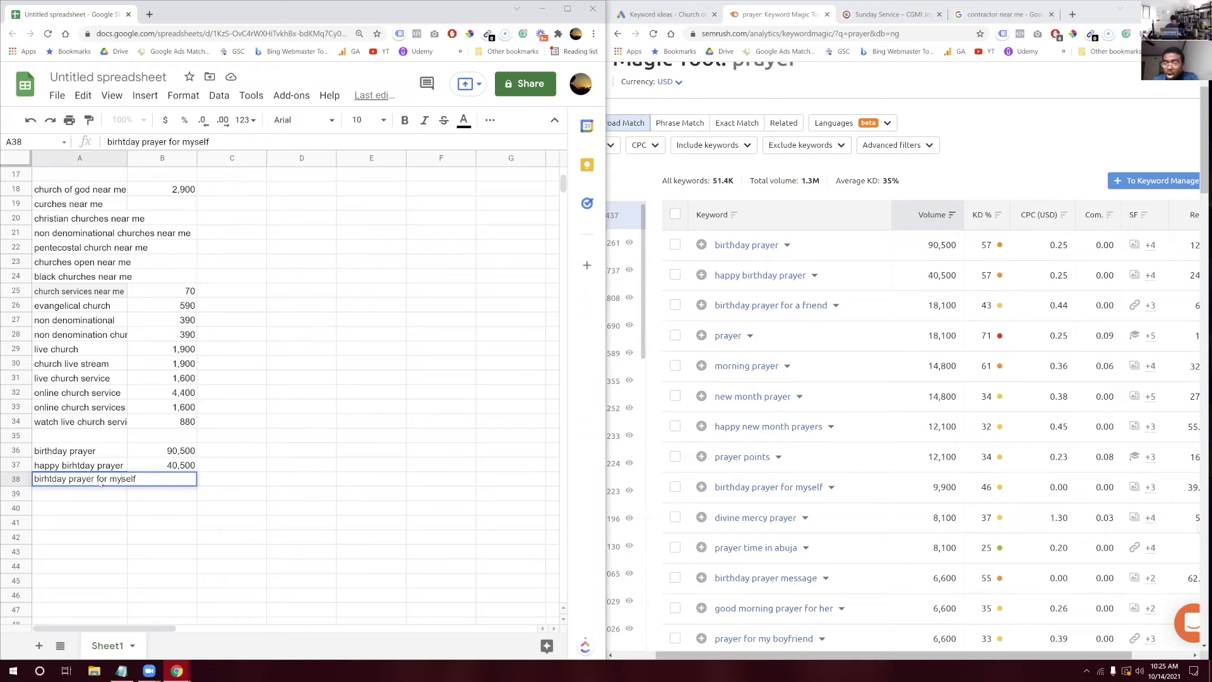
pyautogui.press('Tab')
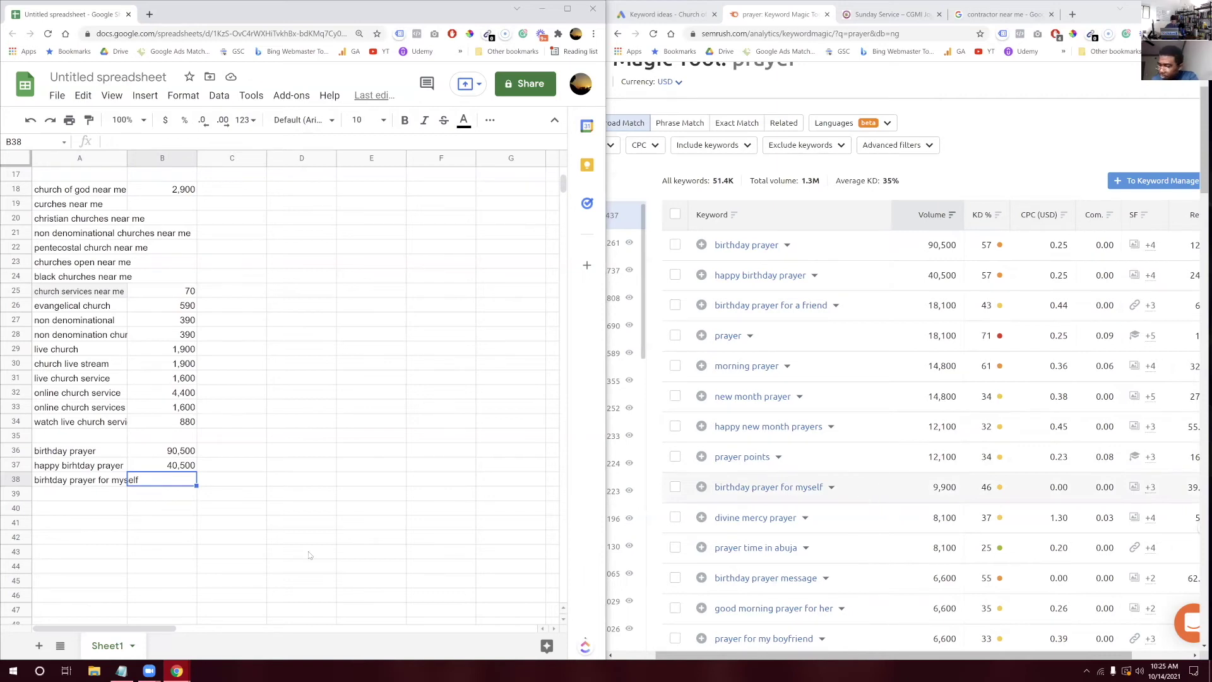
# Record a search volume of 9,900 in B38 for the birthday prayer for myself keyword
pyautogui.doubleClick(185, 482)
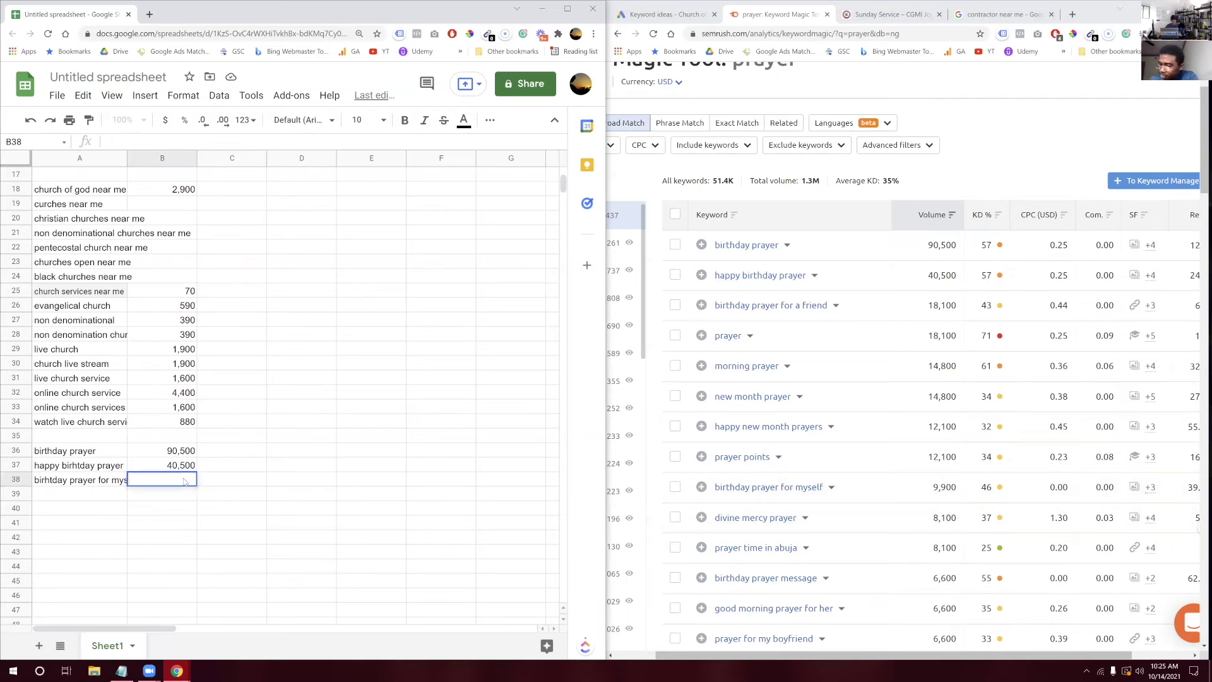
pyautogui.write('9,')
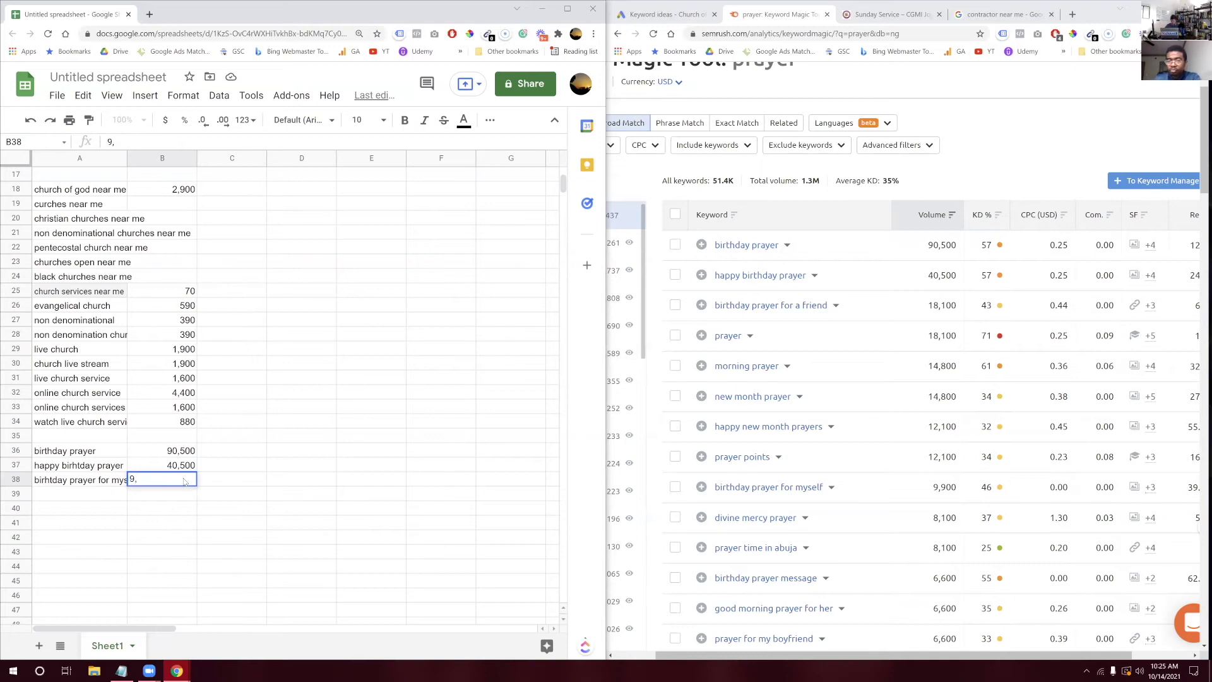
pyautogui.write('900')
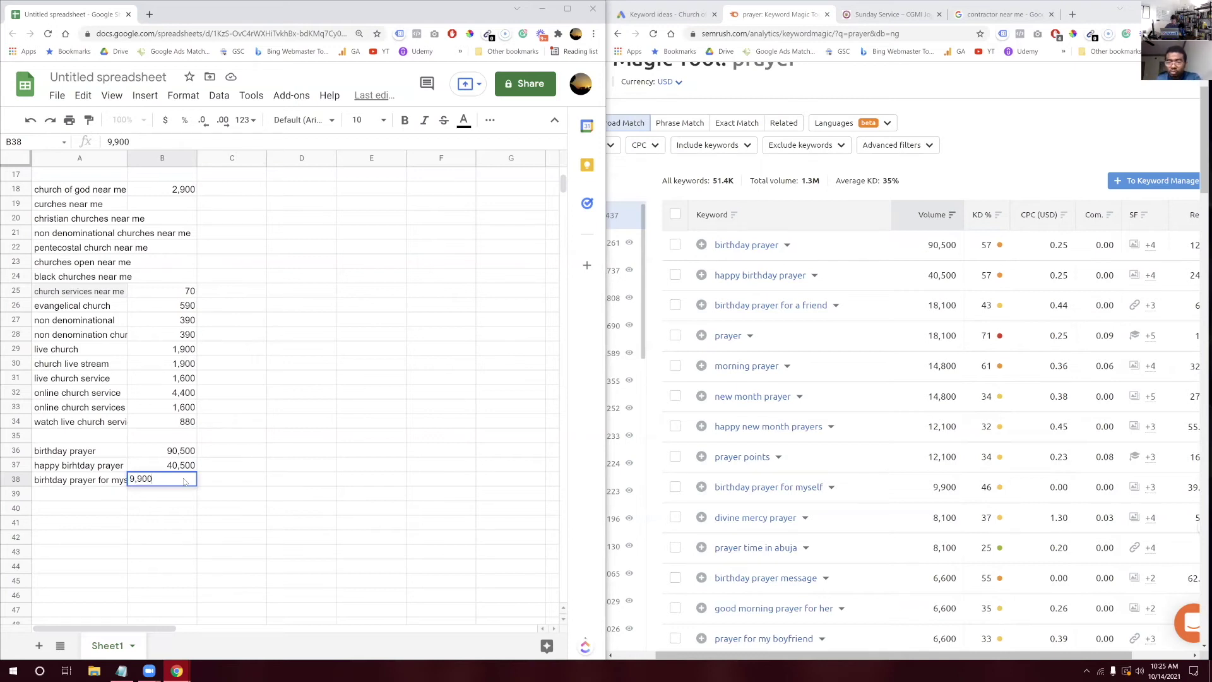
pyautogui.click(248, 479)
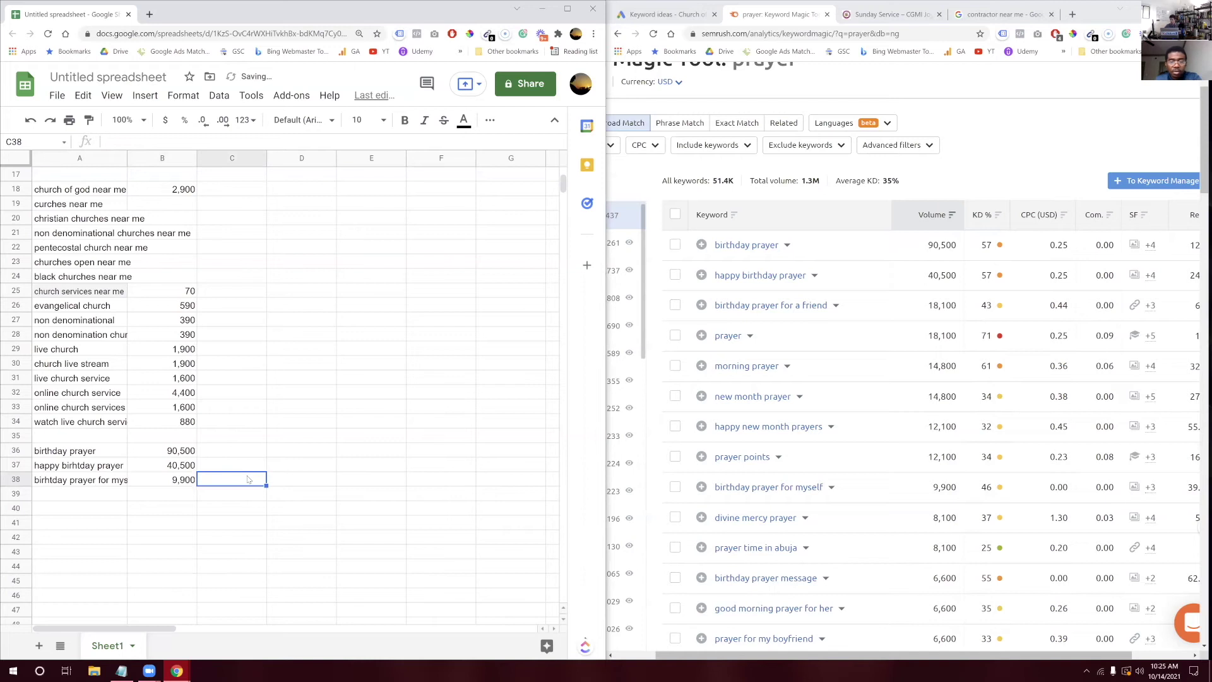
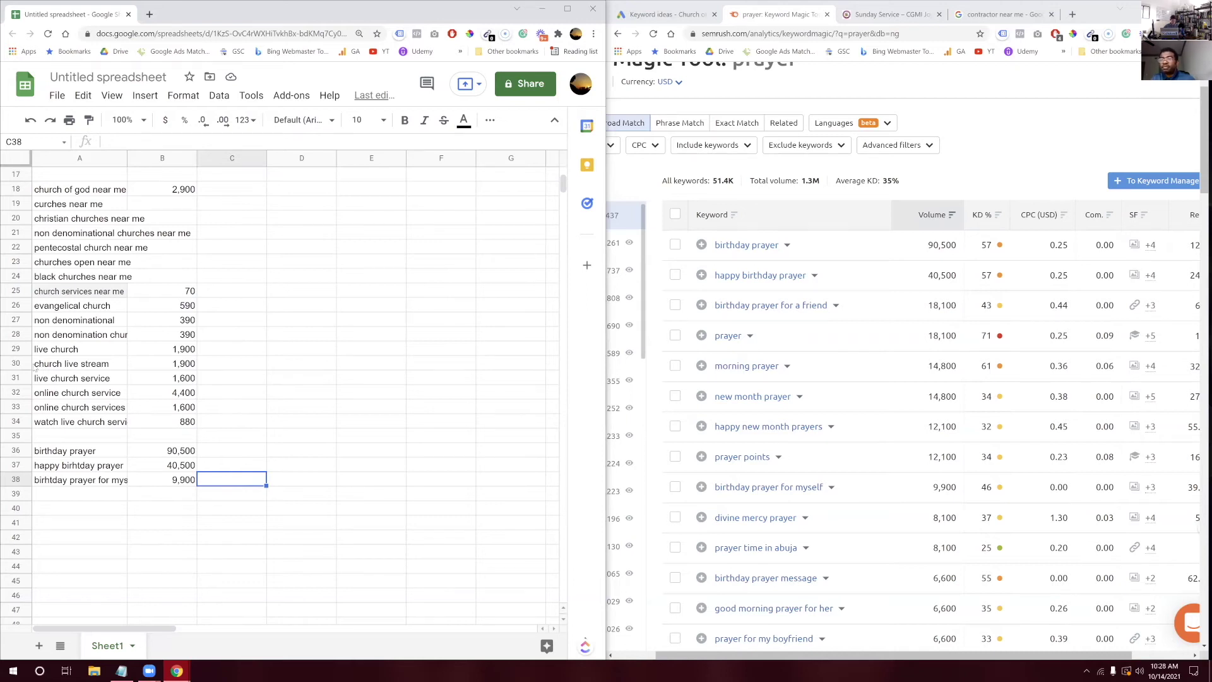
# Review the "christian entrepreneurs" keyword and its volume in row 6 of the spreadsheet
pyautogui.scroll(5, 79, 379)
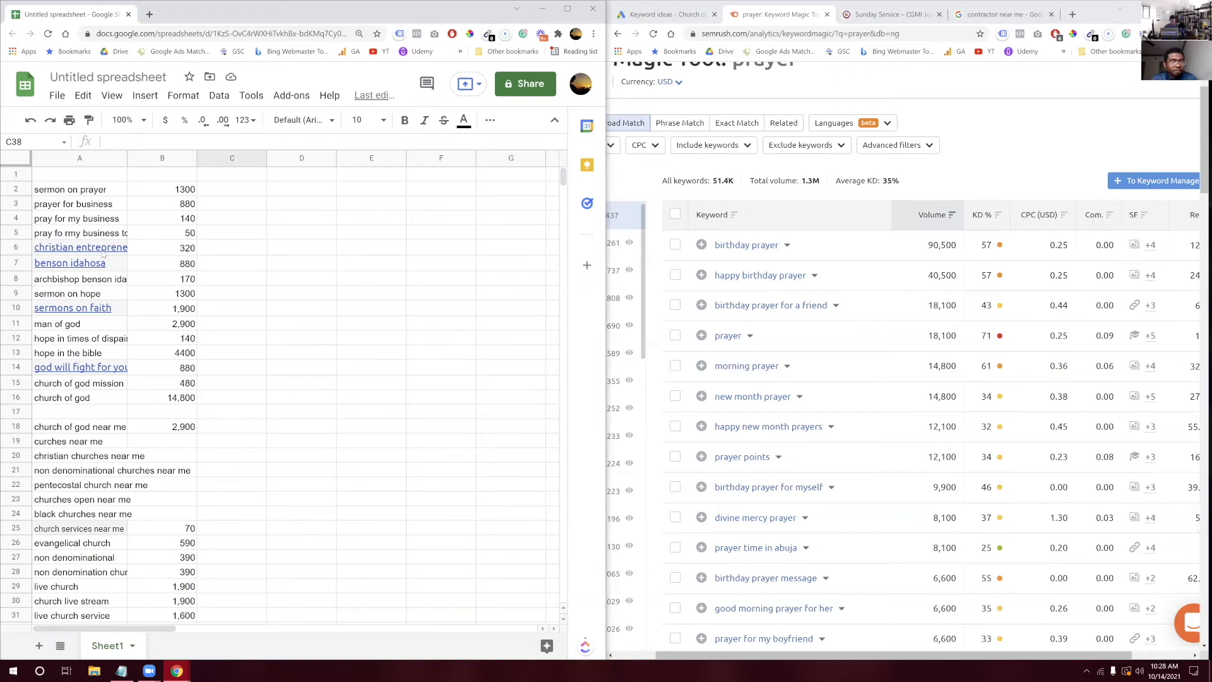
pyautogui.click(180, 251)
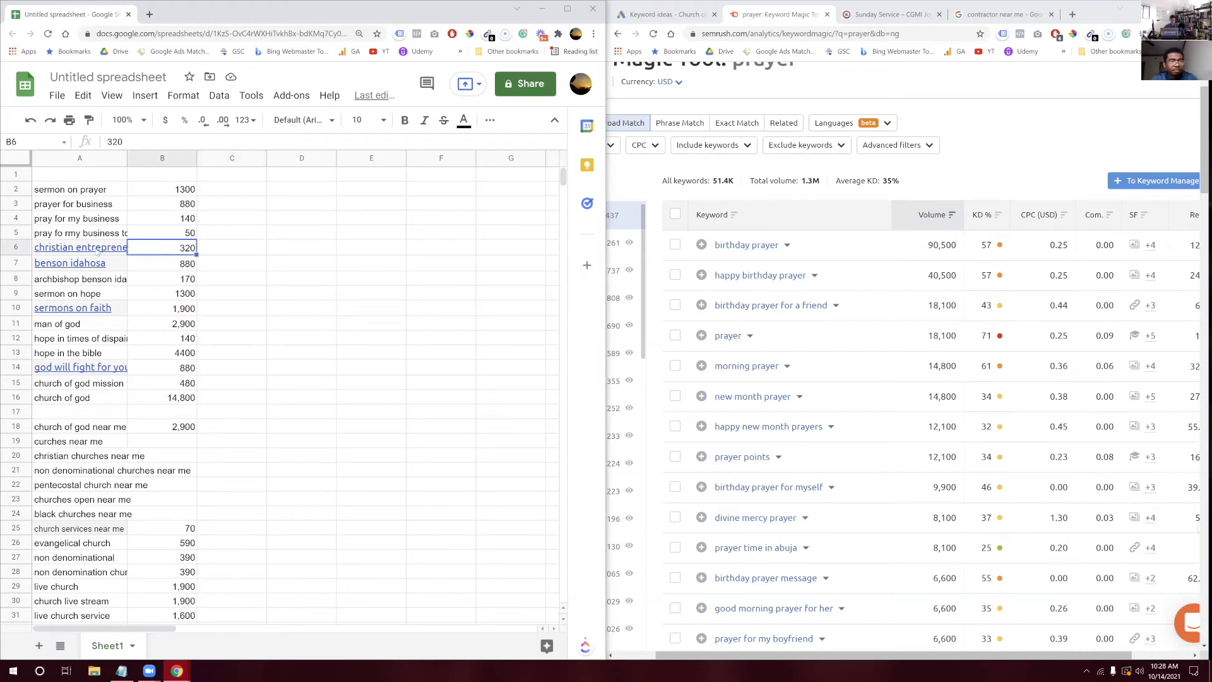
pyautogui.click(24, 248)
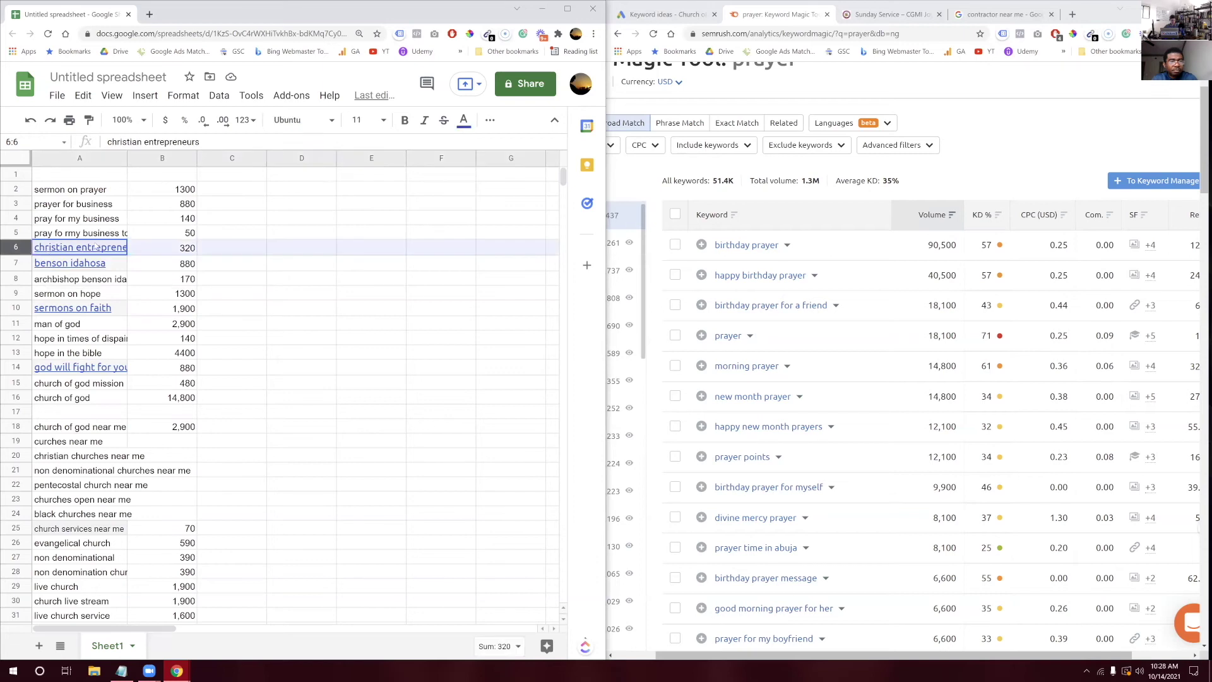
pyautogui.click(247, 248)
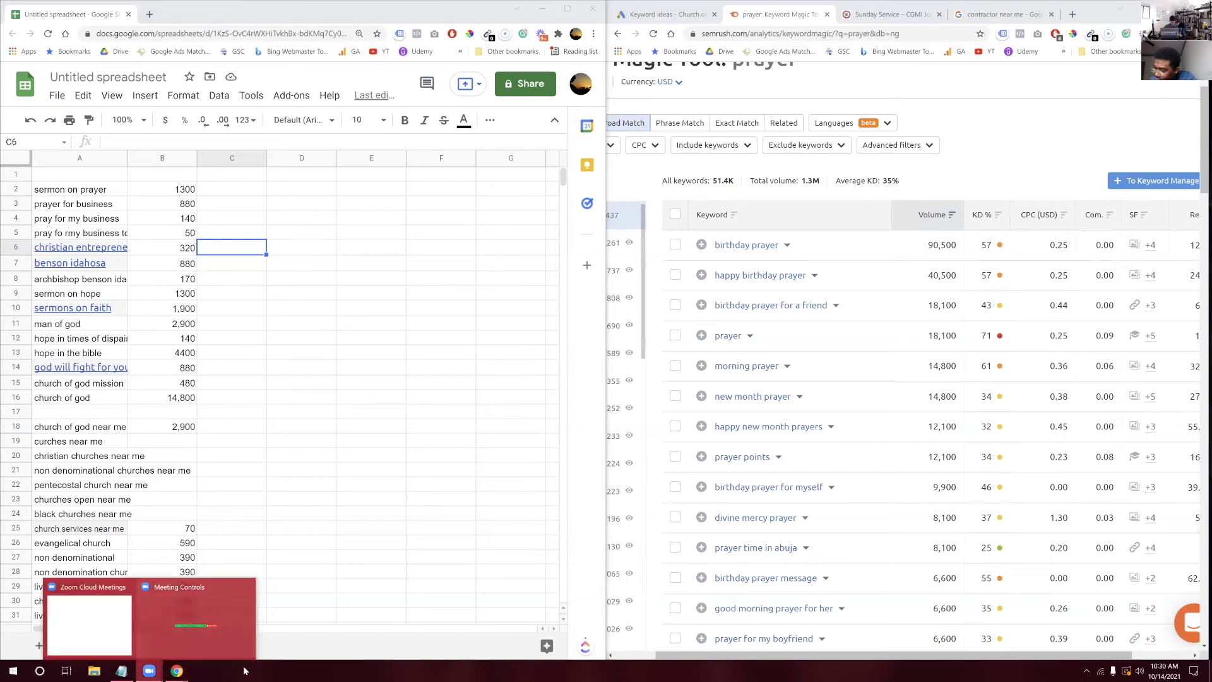
# Switch to the Chrome window that shows the Facebook Ads Manager campaigns
pyautogui.moveTo(173, 671)
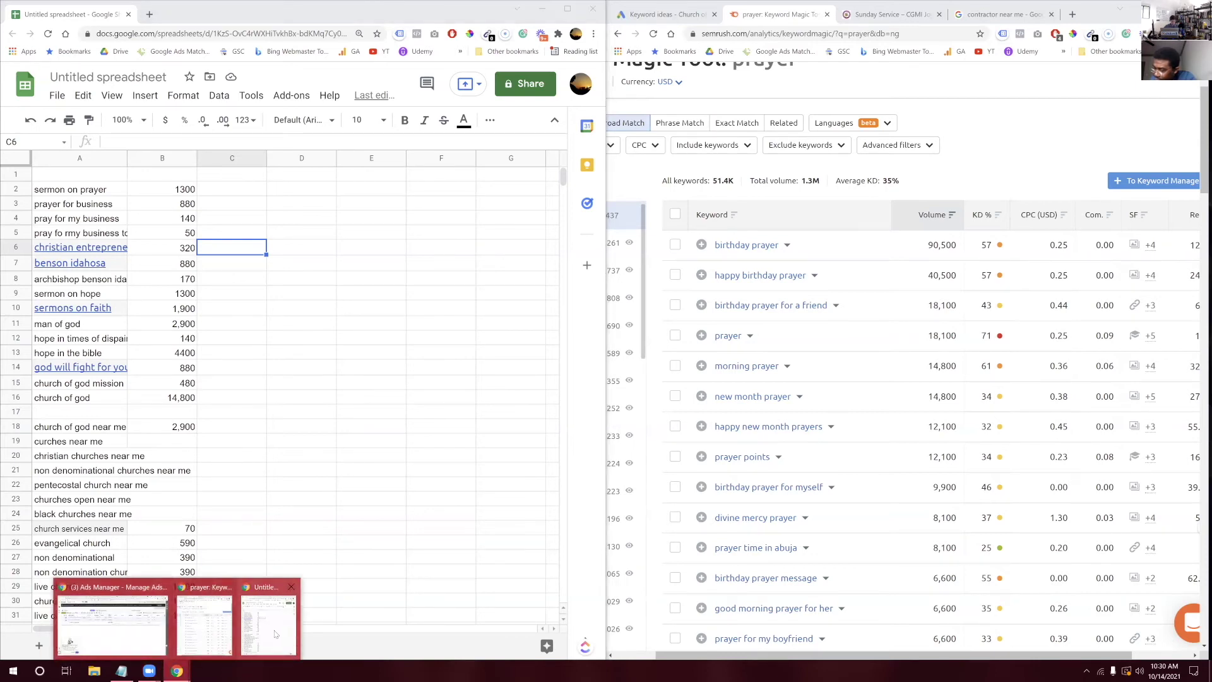
pyautogui.click(157, 628)
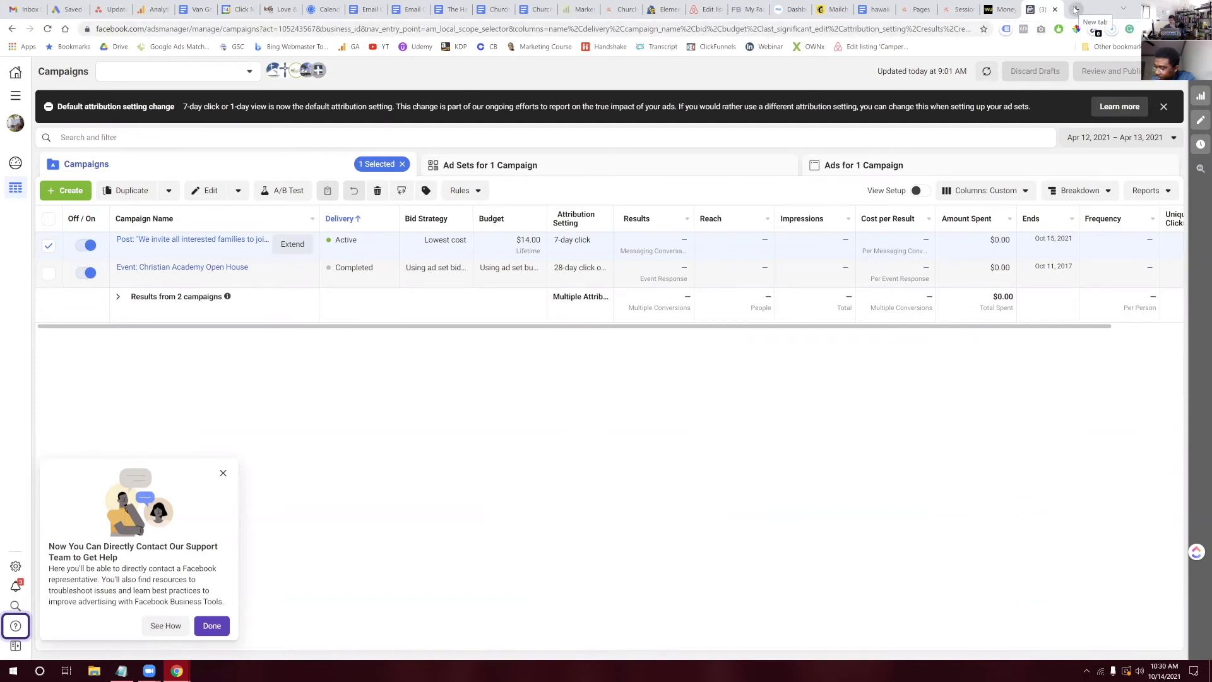
pyautogui.click(1075, 9)
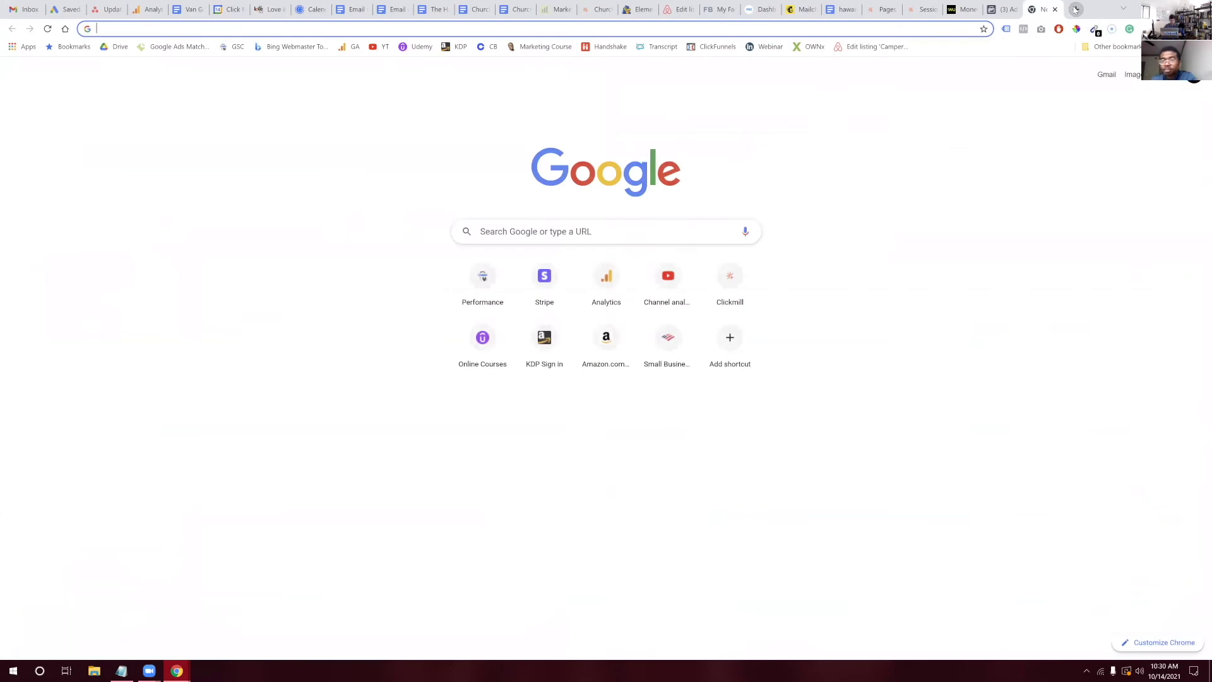
pyautogui.write('zoho')
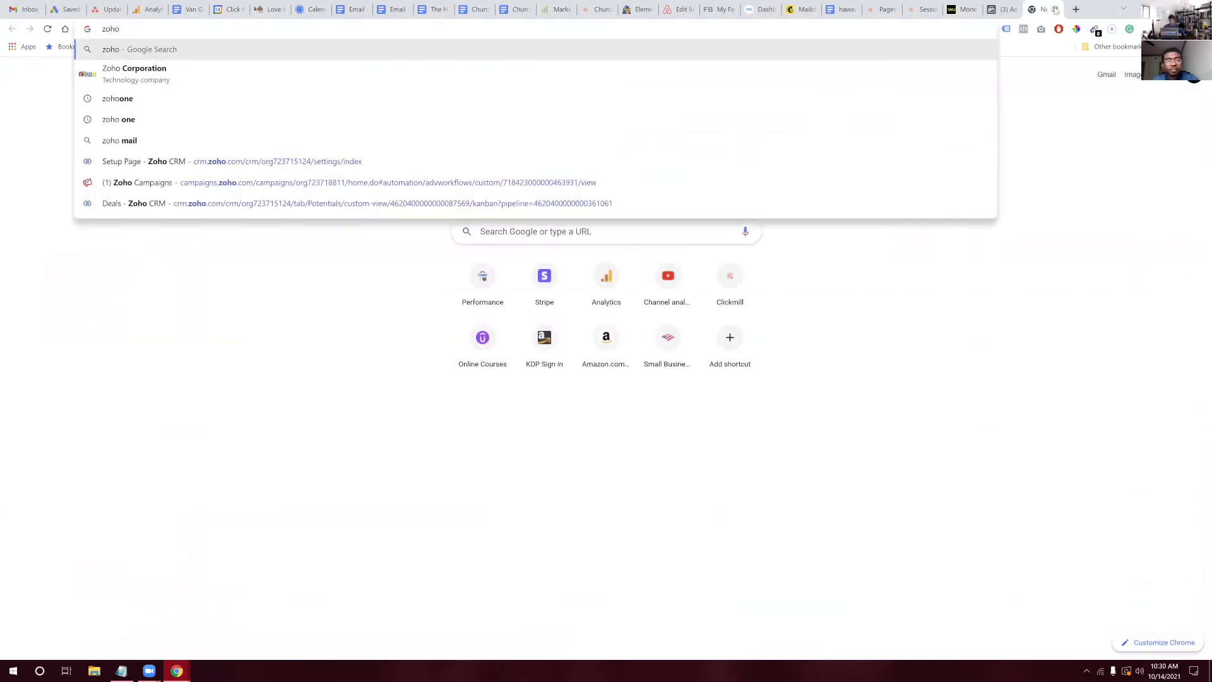
pyautogui.click(1055, 9)
# Switch to the Google Docs document "Email Campaign: Church Marketing Online" and go to the start of Email 1
pyautogui.click(364, 10)
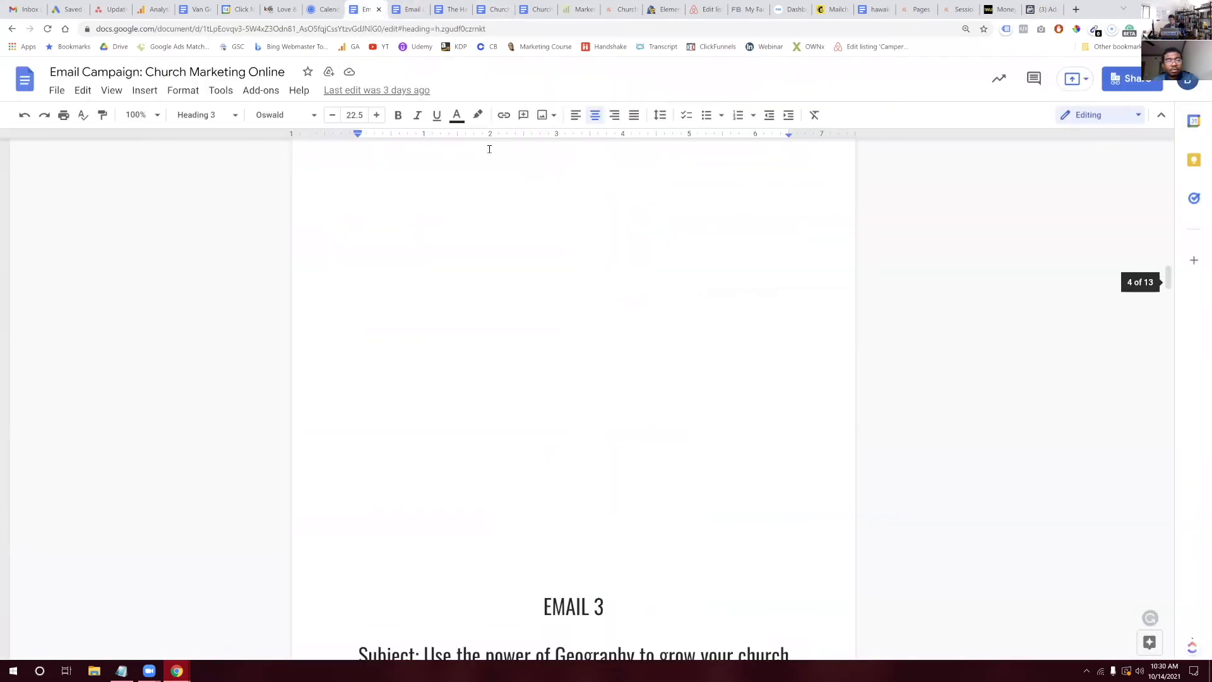
pyautogui.scroll(-3, 507, 232)
pyautogui.scroll(-6, 508, 232)
pyautogui.scroll(20, 507, 232)
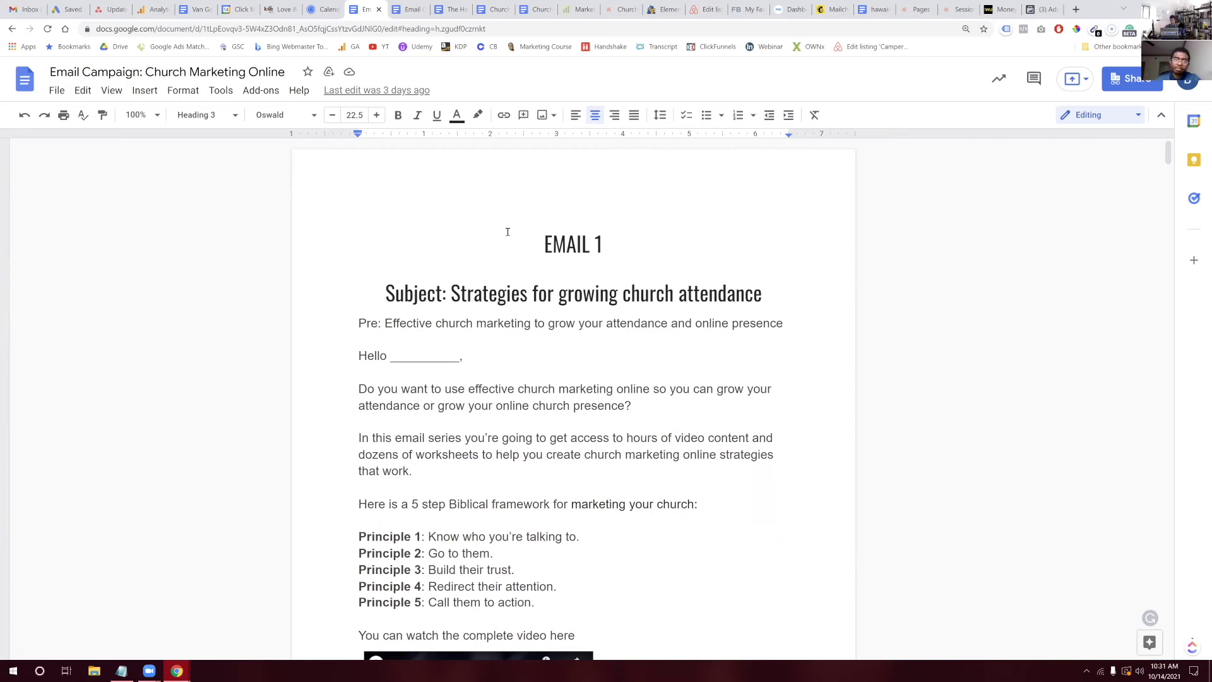
# Examine Email 1's subject line, preview text and the blank name placeholder in its greeting
pyautogui.moveTo(382, 295); pyautogui.dragTo(446, 295)
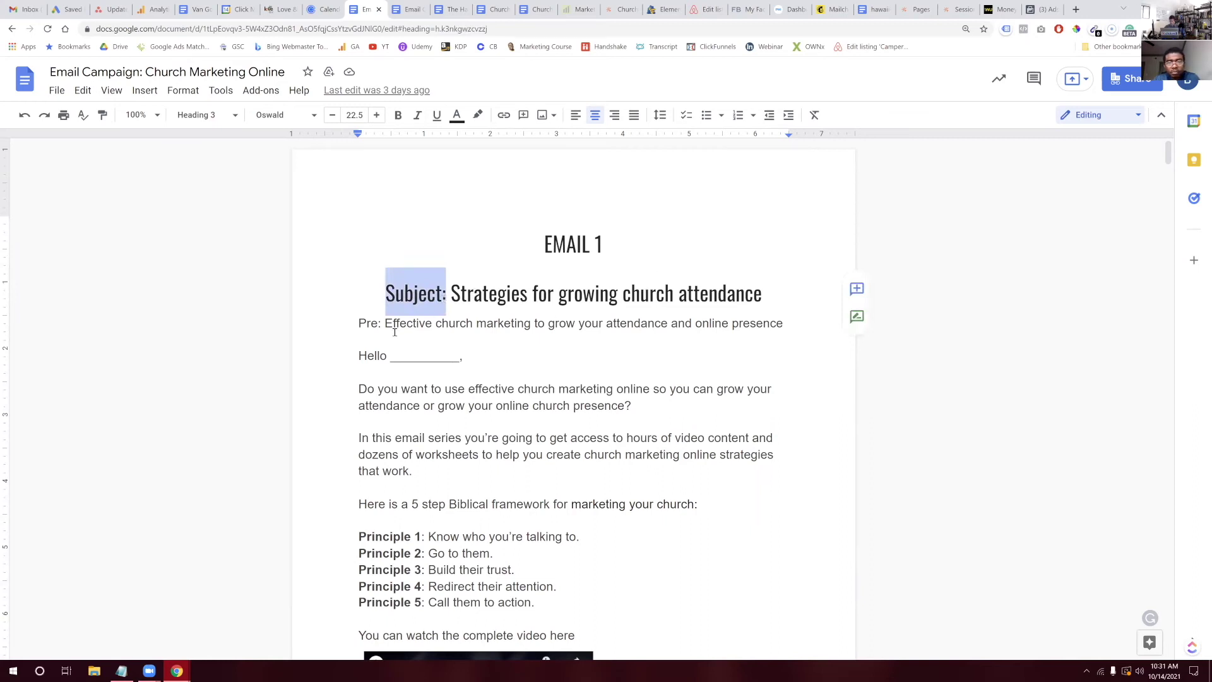
pyautogui.moveTo(394, 330); pyautogui.dragTo(684, 325)
pyautogui.click(685, 325)
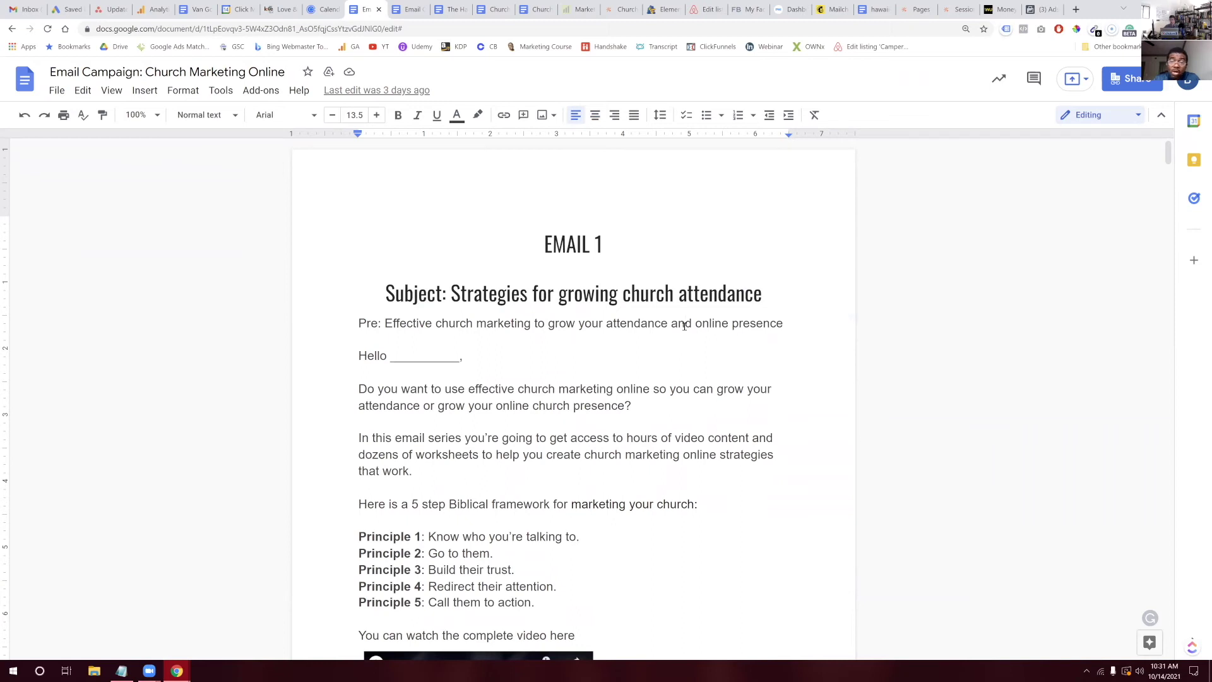
pyautogui.doubleClick(408, 360)
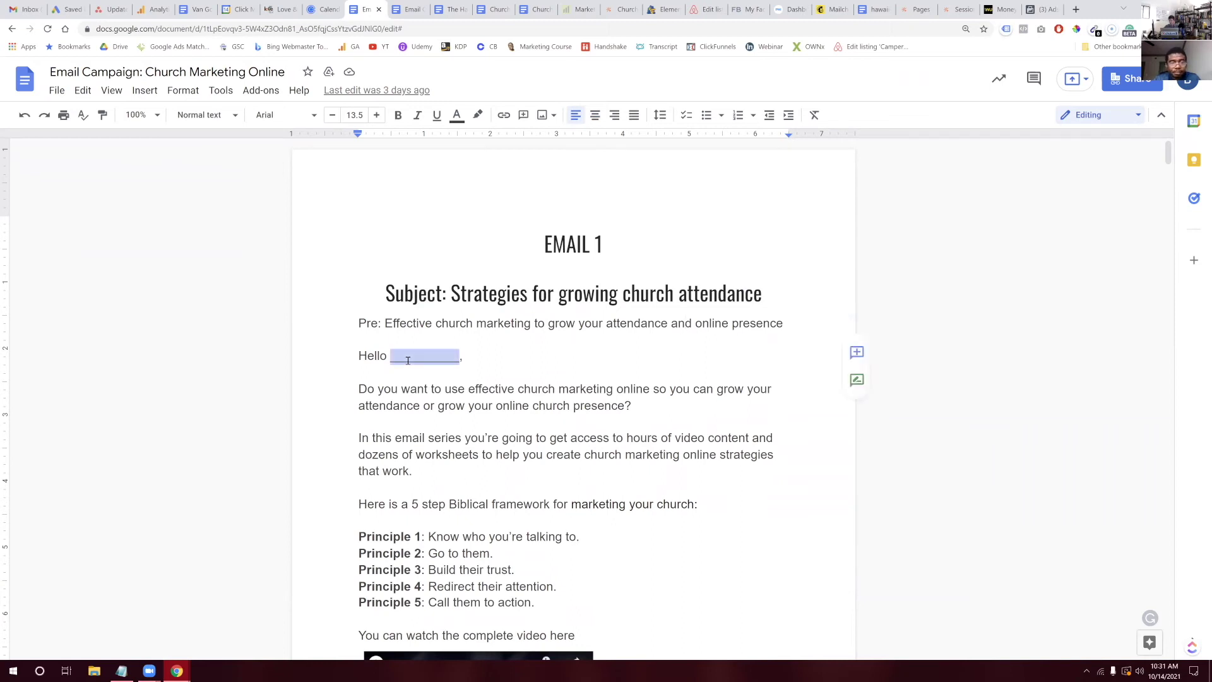
pyautogui.scroll(-1, 407, 360)
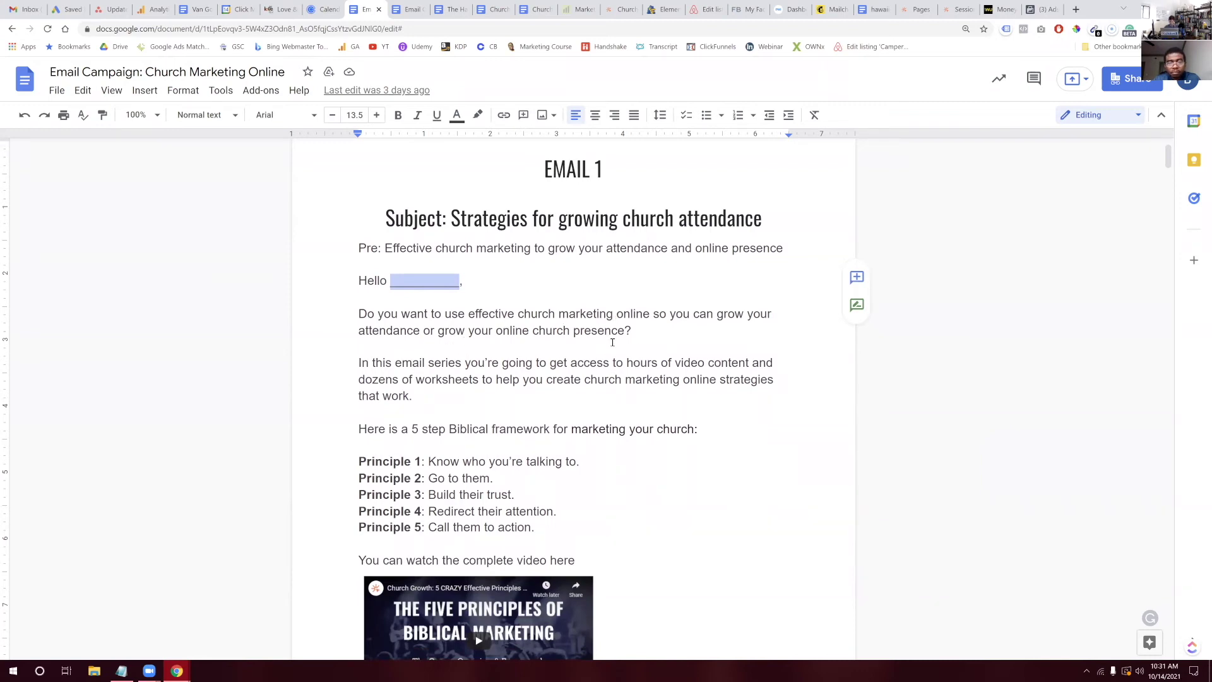
# Examine the five principles in the body of Email 1 and the signature block that closes it
pyautogui.scroll(-2, 602, 347)
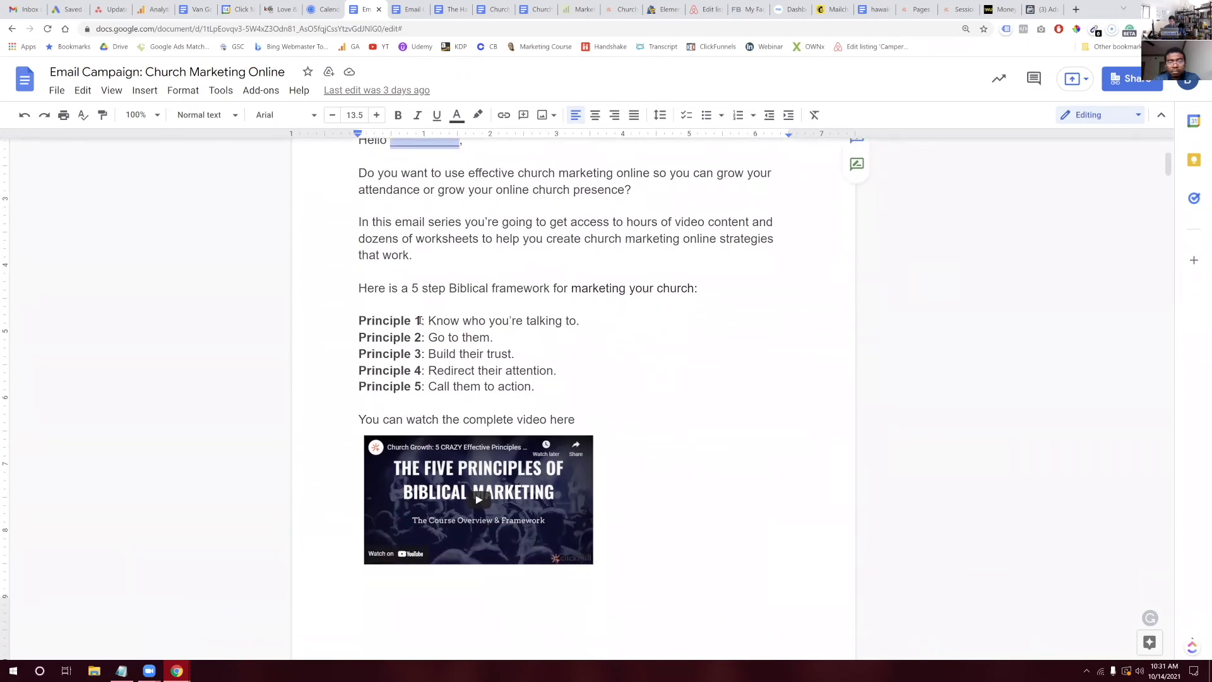
pyautogui.moveTo(382, 323); pyautogui.dragTo(491, 363)
pyautogui.rightClick(491, 362)
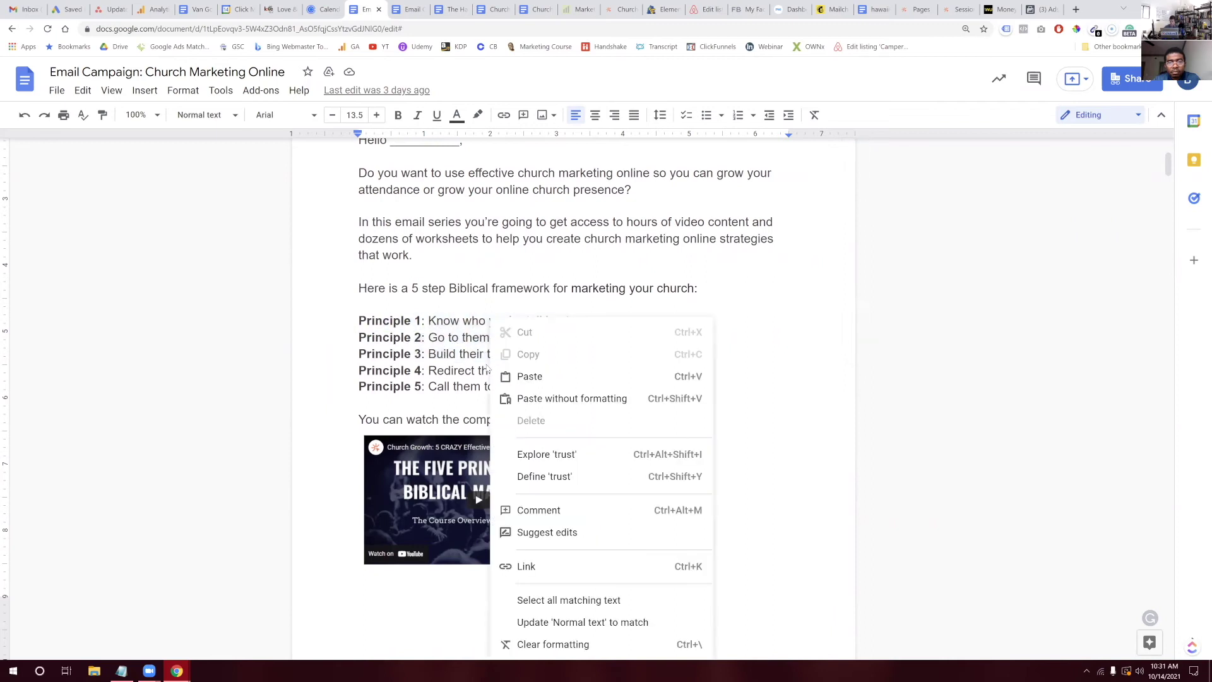
pyautogui.click(415, 370)
pyautogui.scroll(-4, 414, 371)
pyautogui.scroll(-2, 413, 371)
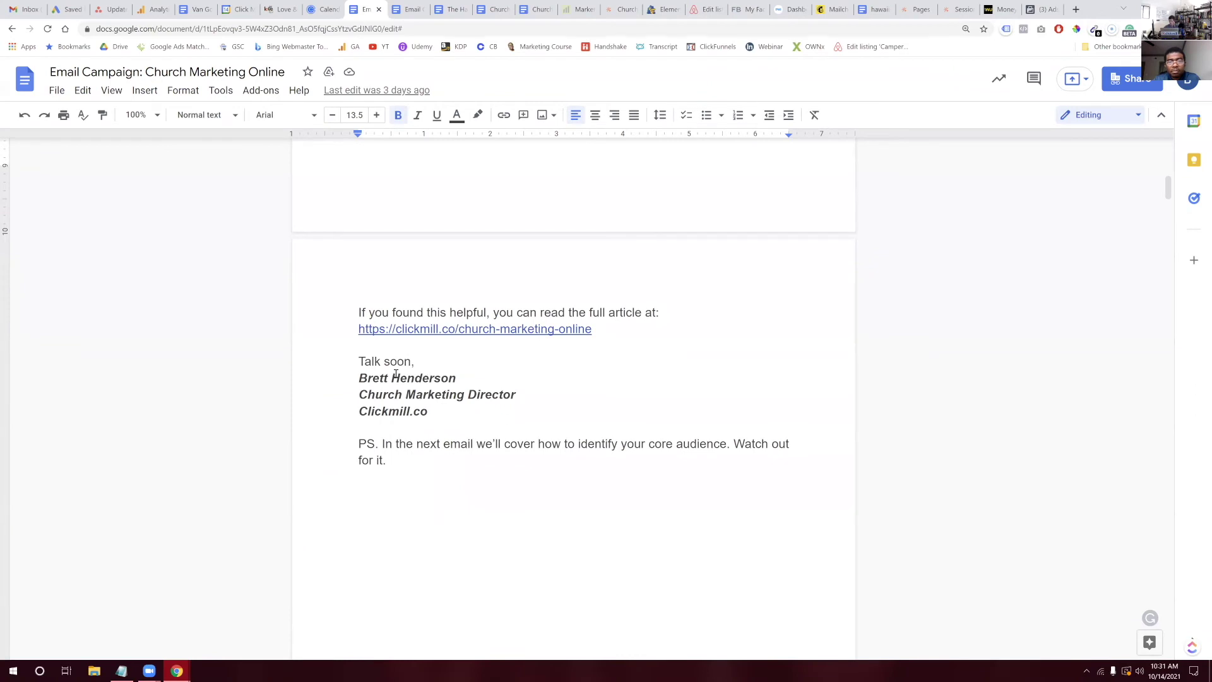
pyautogui.moveTo(346, 365); pyautogui.dragTo(419, 419)
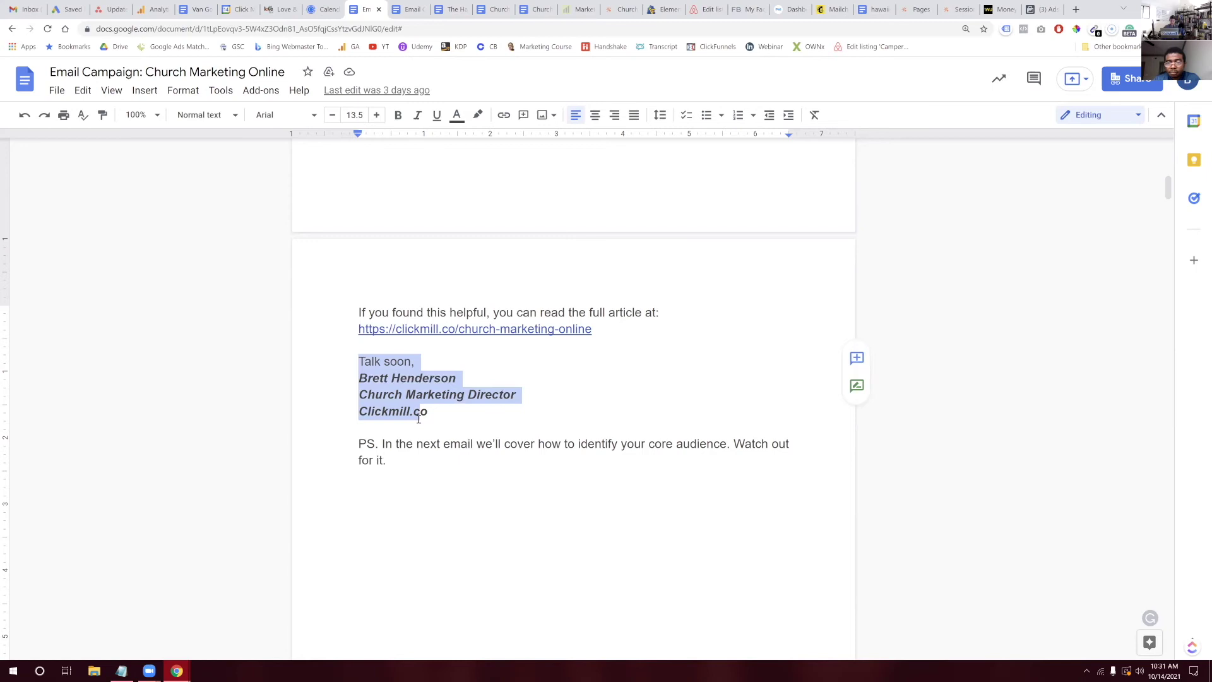
pyautogui.rightClick(418, 419)
pyautogui.click(357, 396)
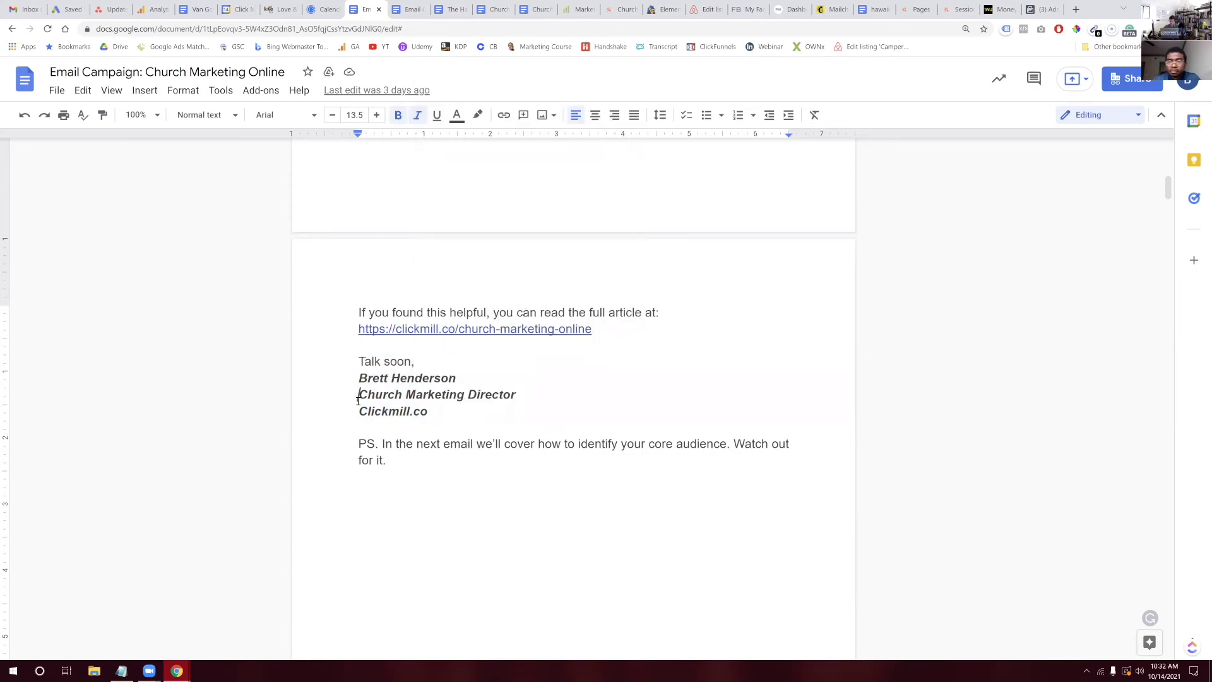
# Examine Email 2's content, including the Mark 4:33-34 quote and the "Two Reasons Churches Don't Connect" section
pyautogui.scroll(-7, 358, 401)
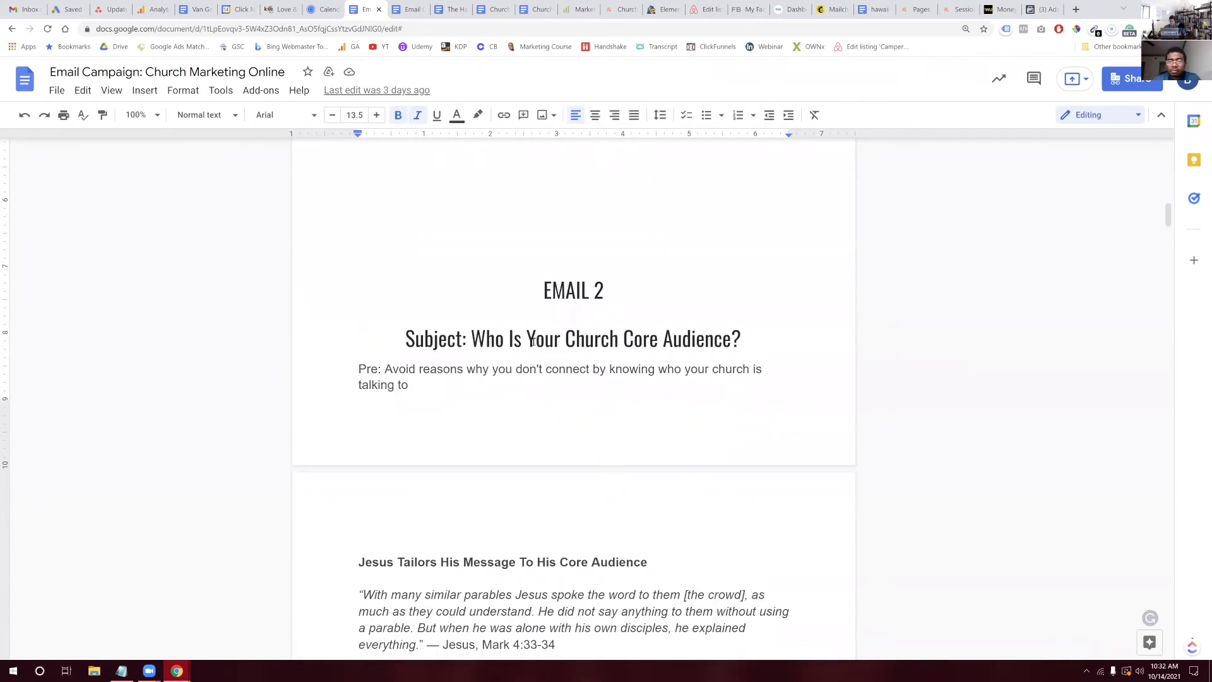
pyautogui.scroll(-9, 570, 395)
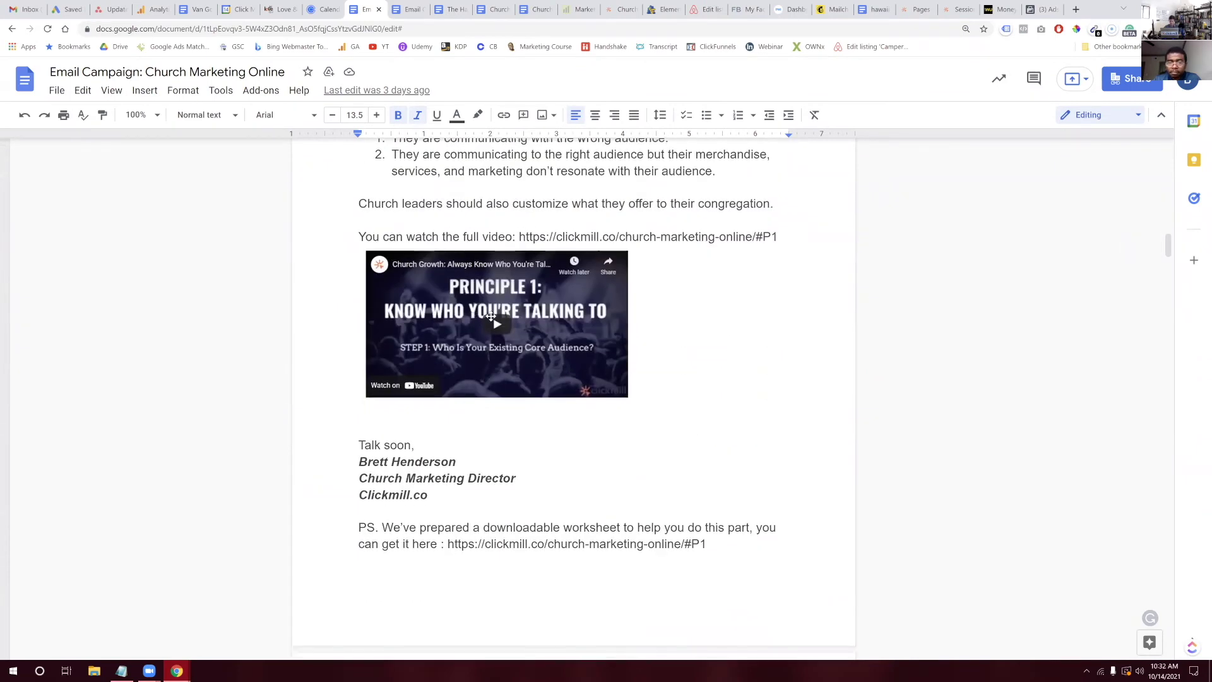
pyautogui.scroll(3, 492, 316)
pyautogui.scroll(-1, 491, 316)
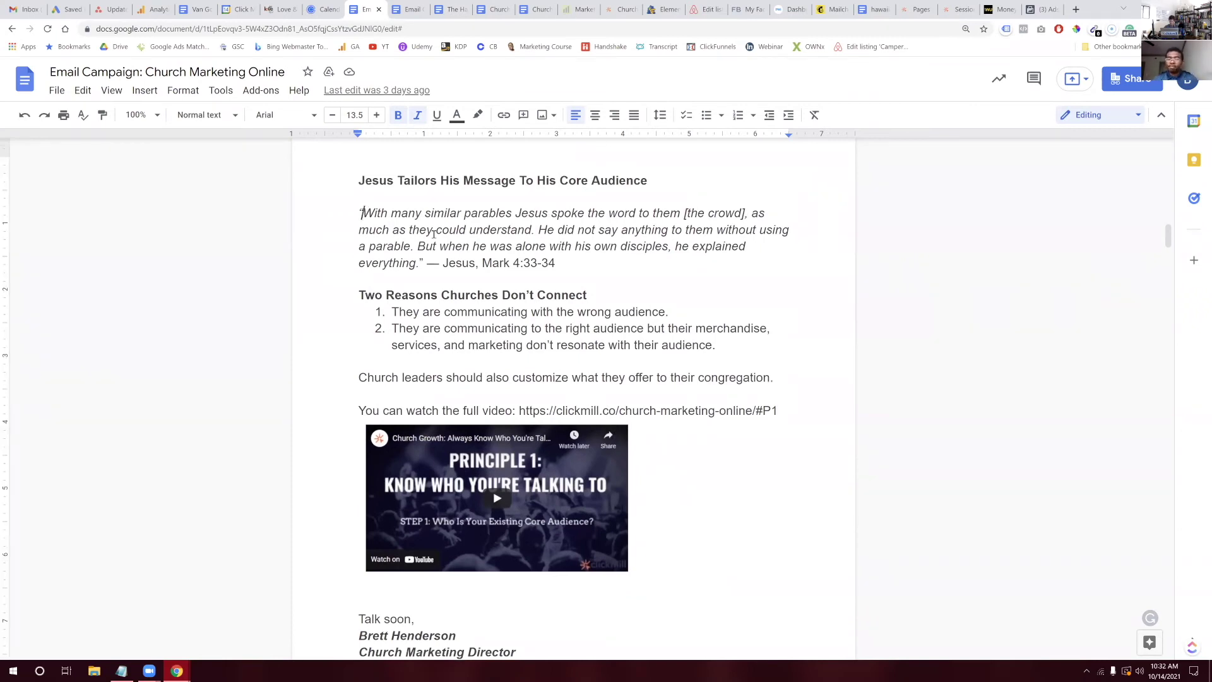
pyautogui.moveTo(361, 213); pyautogui.dragTo(547, 292)
pyautogui.click(392, 311)
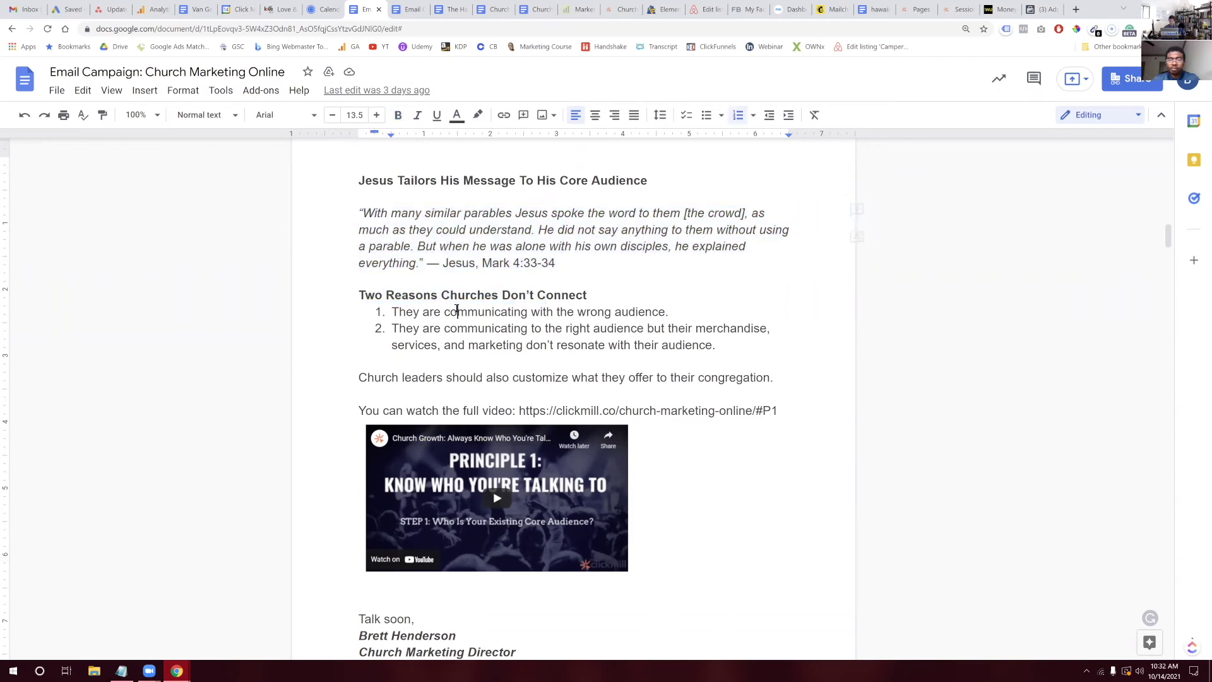
pyautogui.moveTo(441, 295); pyautogui.dragTo(511, 294)
pyautogui.click(600, 294)
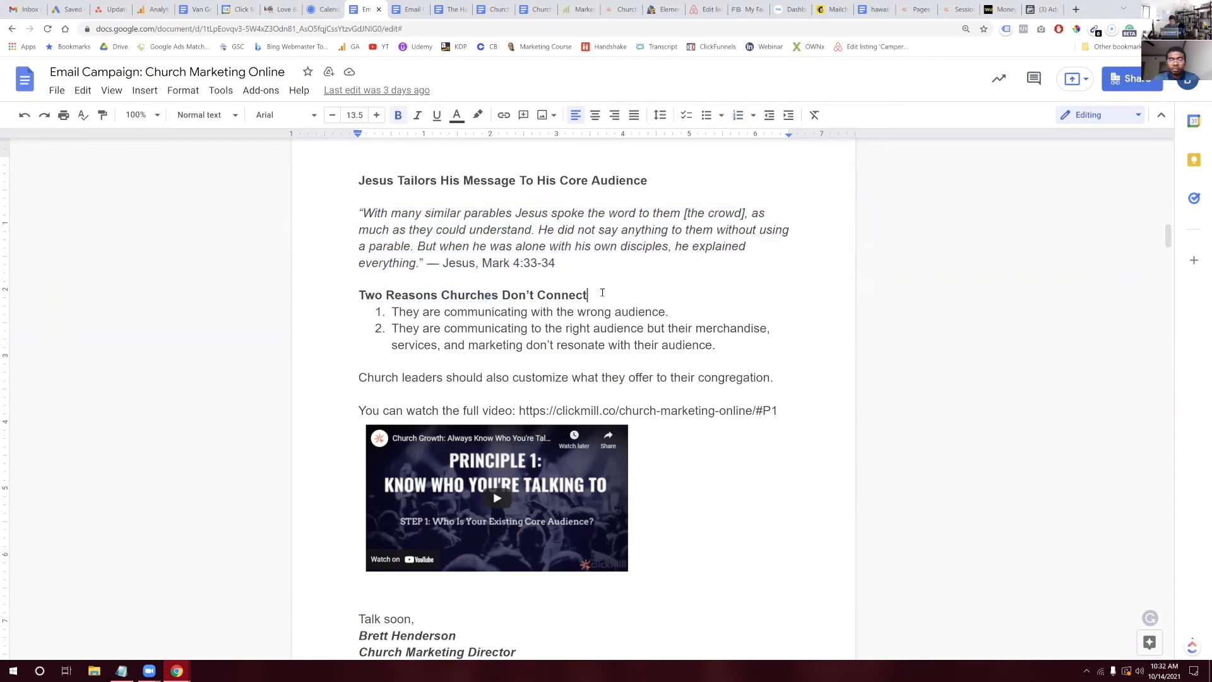
# Extend the heading "Two Reasons Churches Don't Connect" in Email 2 with the words "With Their Audience"
pyautogui.write('With Thei')
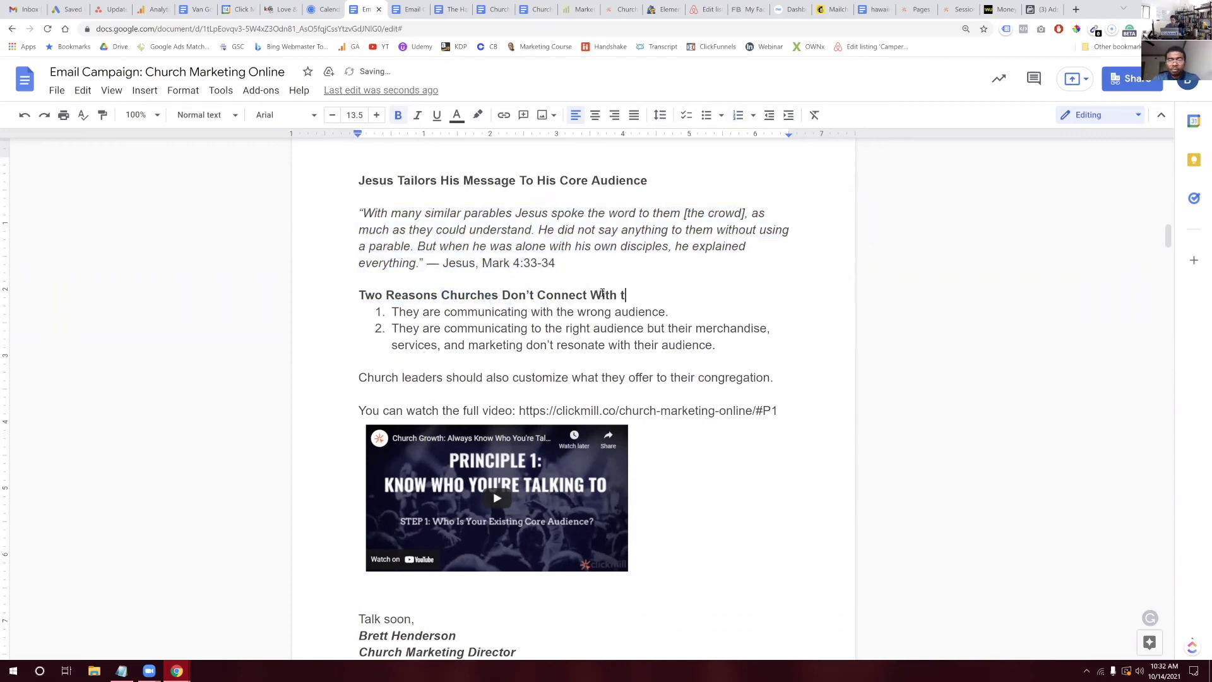
pyautogui.write('r Audience')
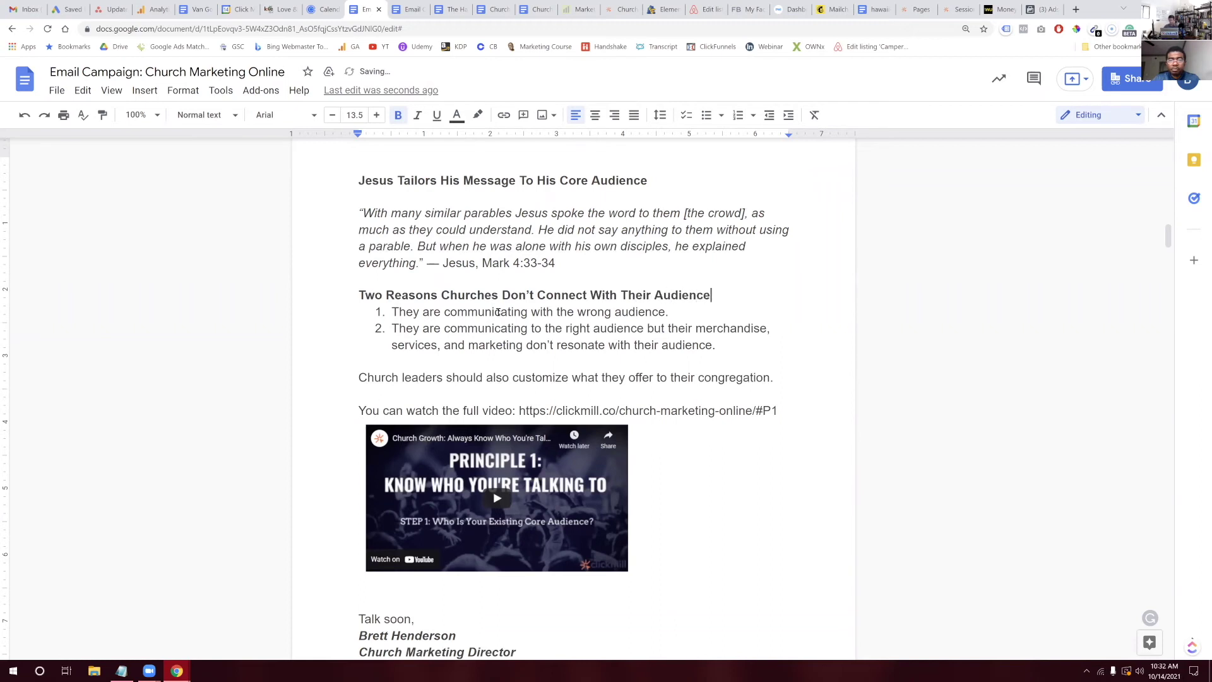
pyautogui.click(574, 312)
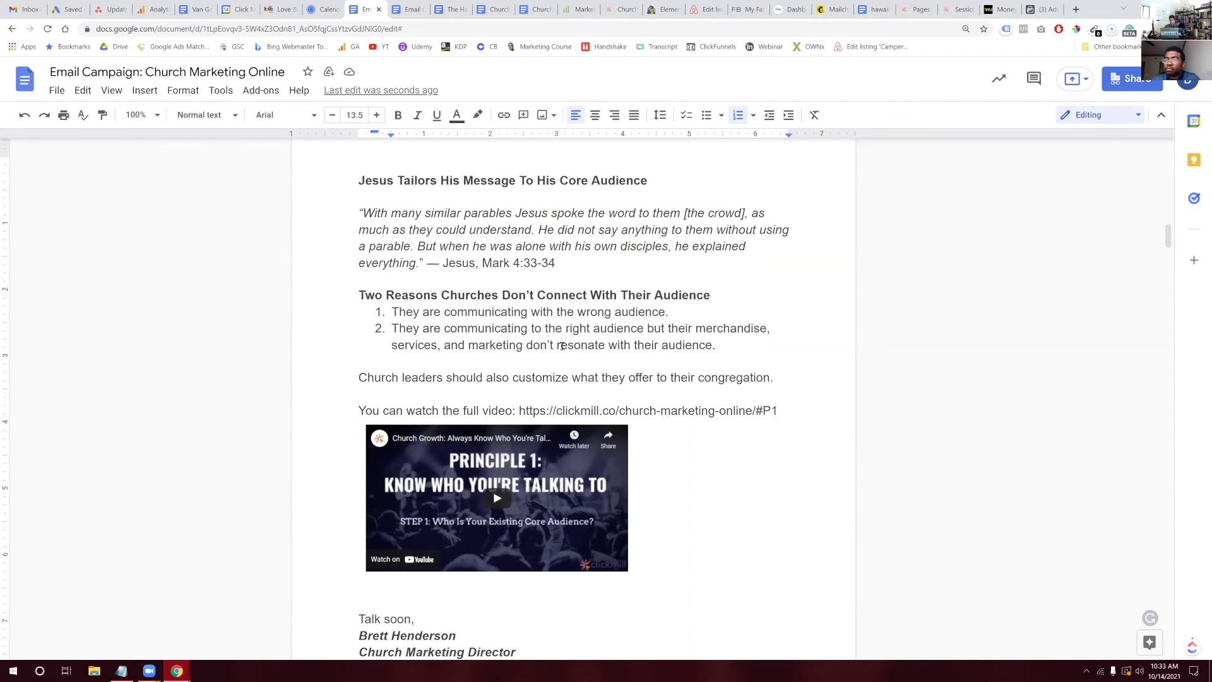
# Examine the structure of Emails 2 to 4, including their step videos, signatures and worksheet postscripts, and return to the start of Email 1
pyautogui.scroll(-10, 562, 346)
pyautogui.scroll(2, 562, 346)
pyautogui.scroll(-2, 562, 346)
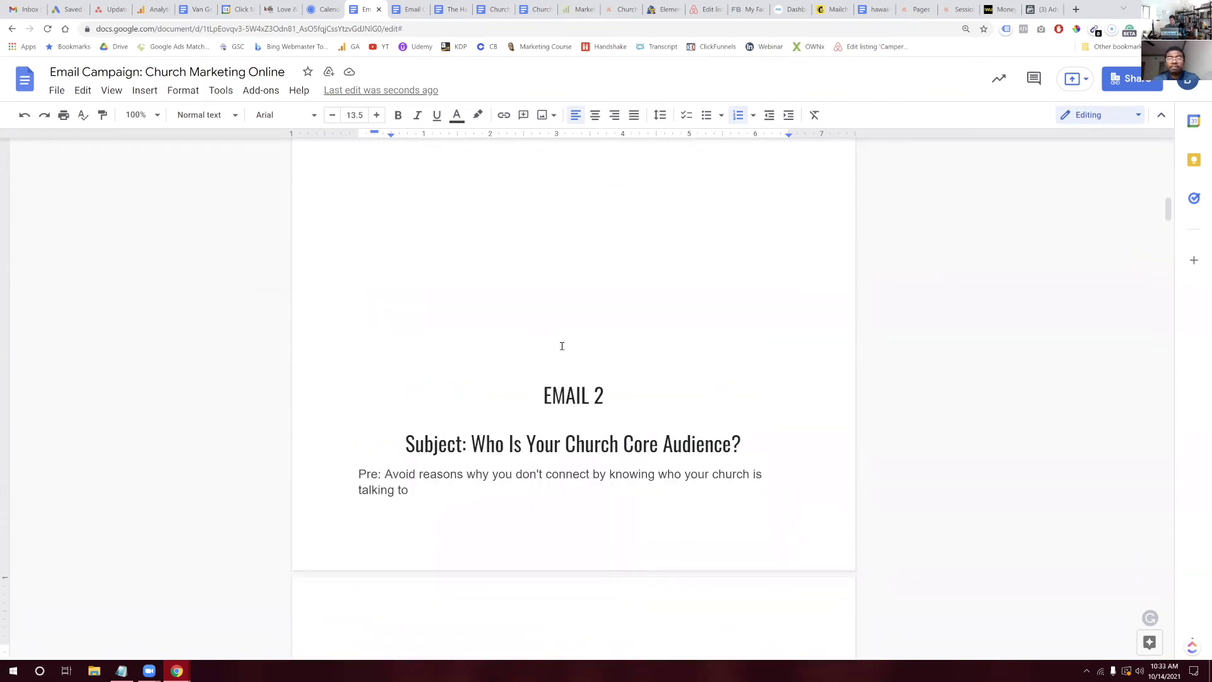
pyautogui.scroll(-20, 561, 346)
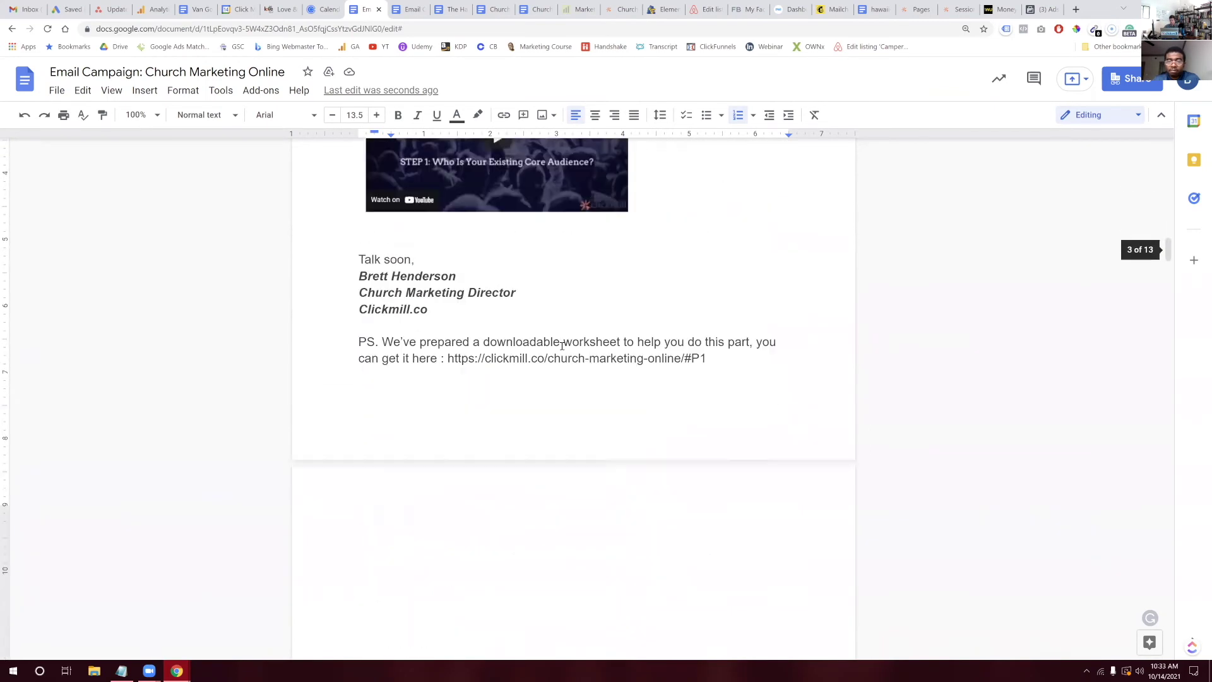
pyautogui.scroll(-15, 562, 346)
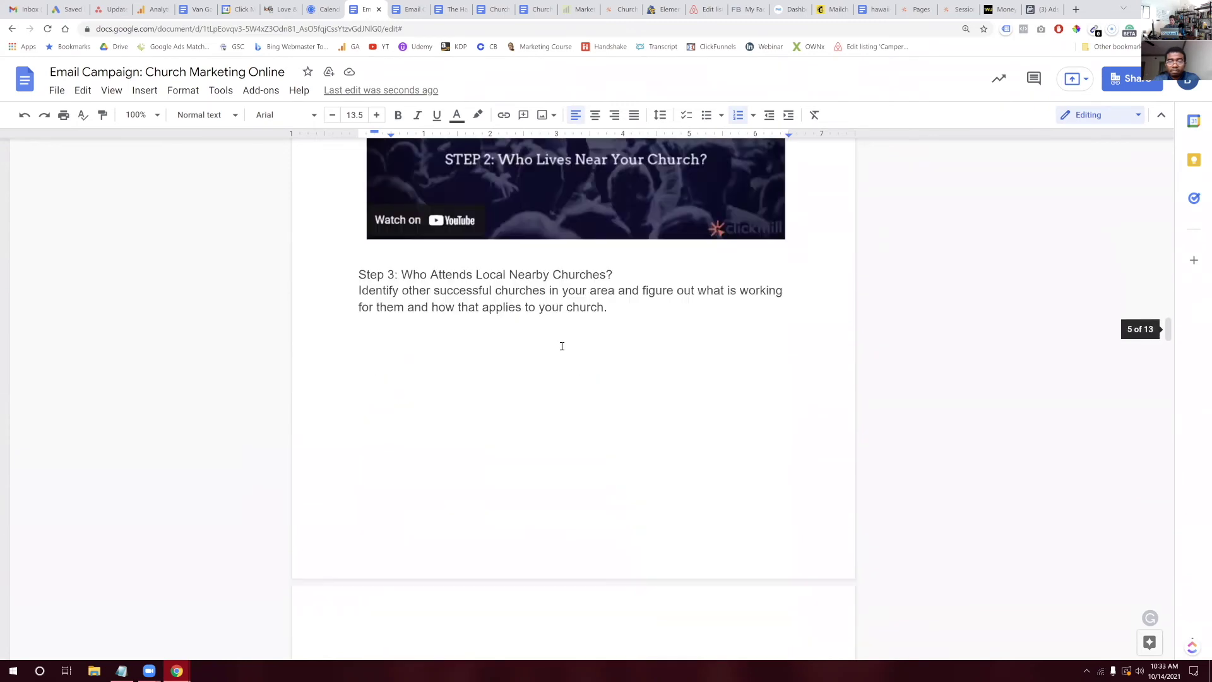
pyautogui.scroll(-1, 562, 346)
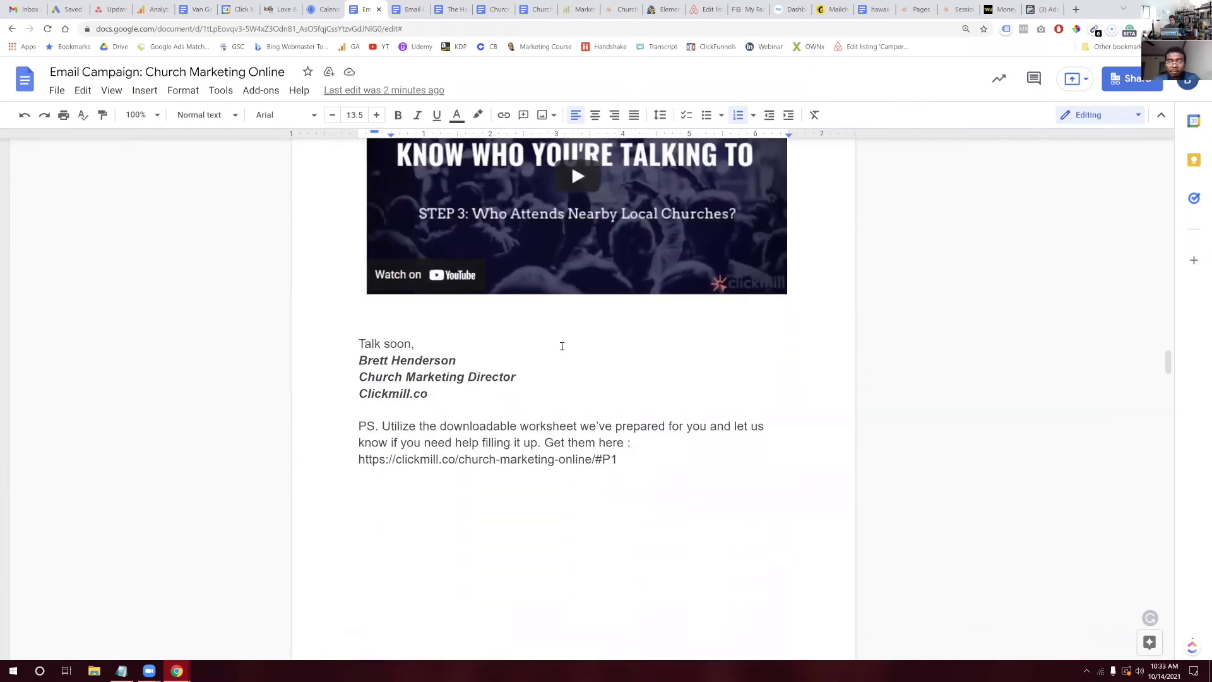
pyautogui.scroll(5, 562, 346)
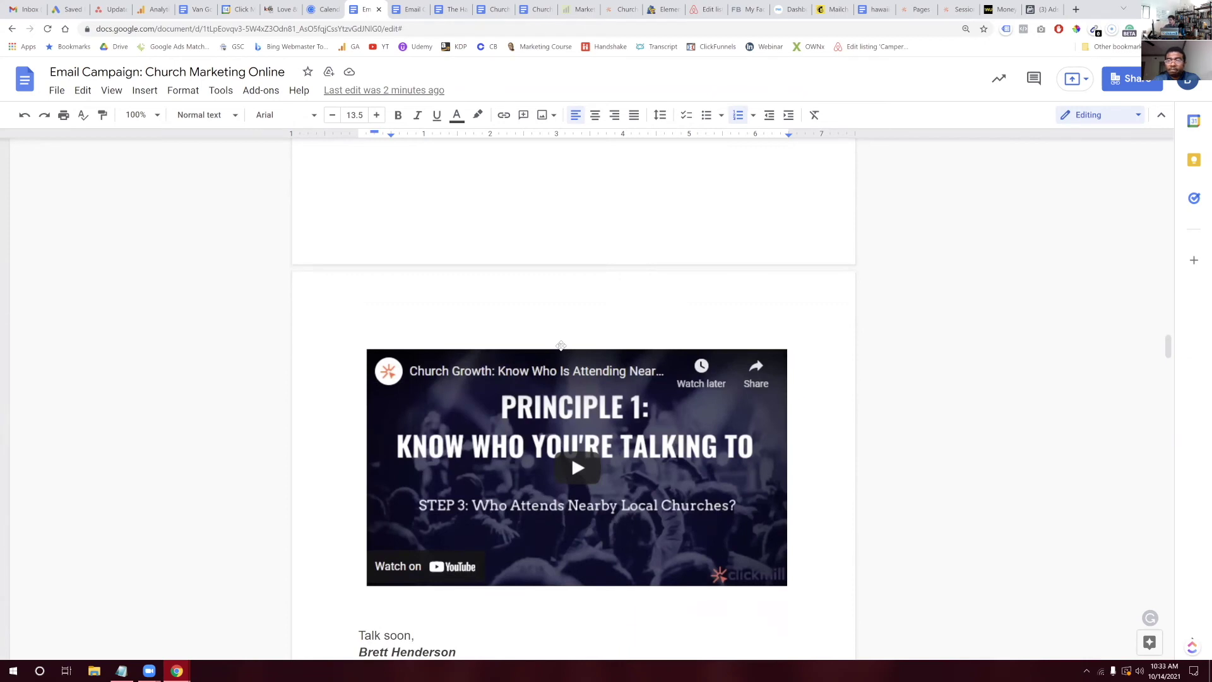
pyautogui.scroll(-10, 560, 346)
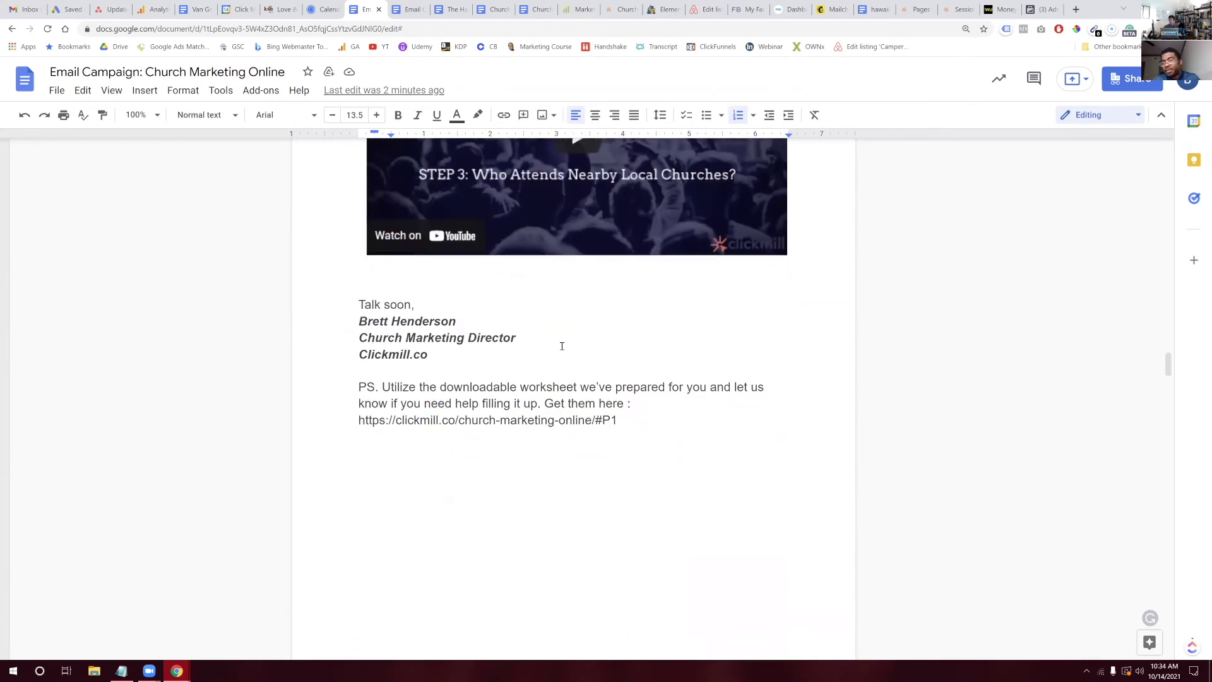
pyautogui.scroll(-12, 562, 349)
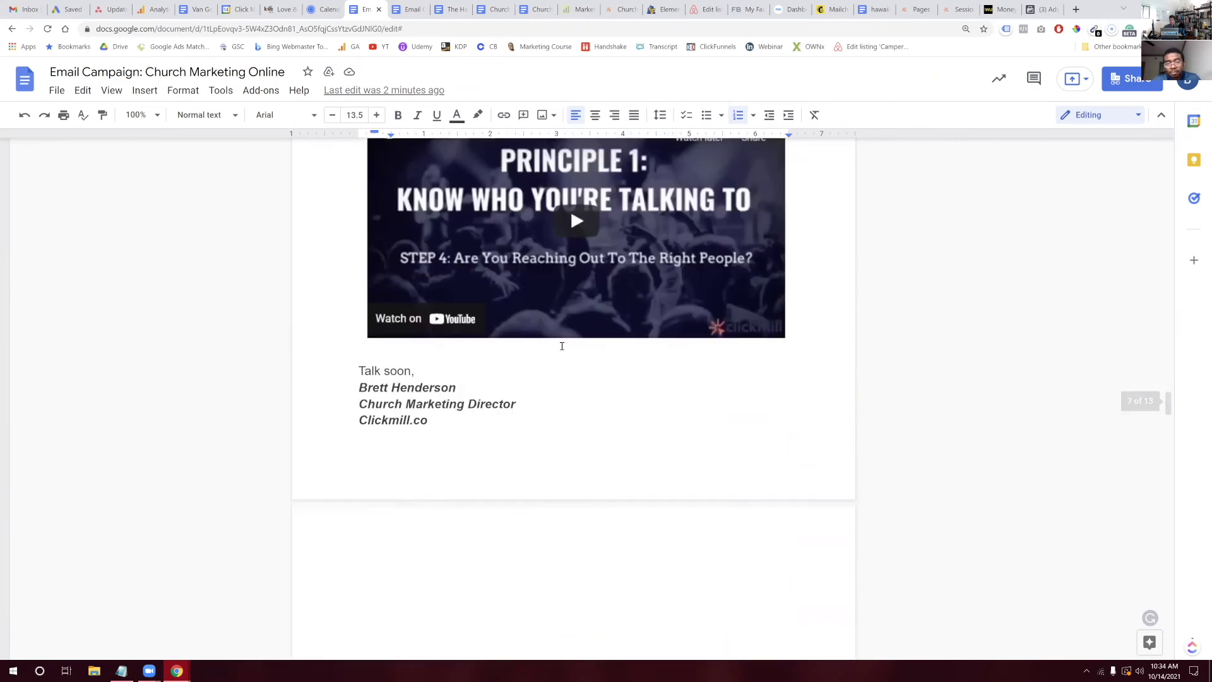
pyautogui.scroll(20, 562, 345)
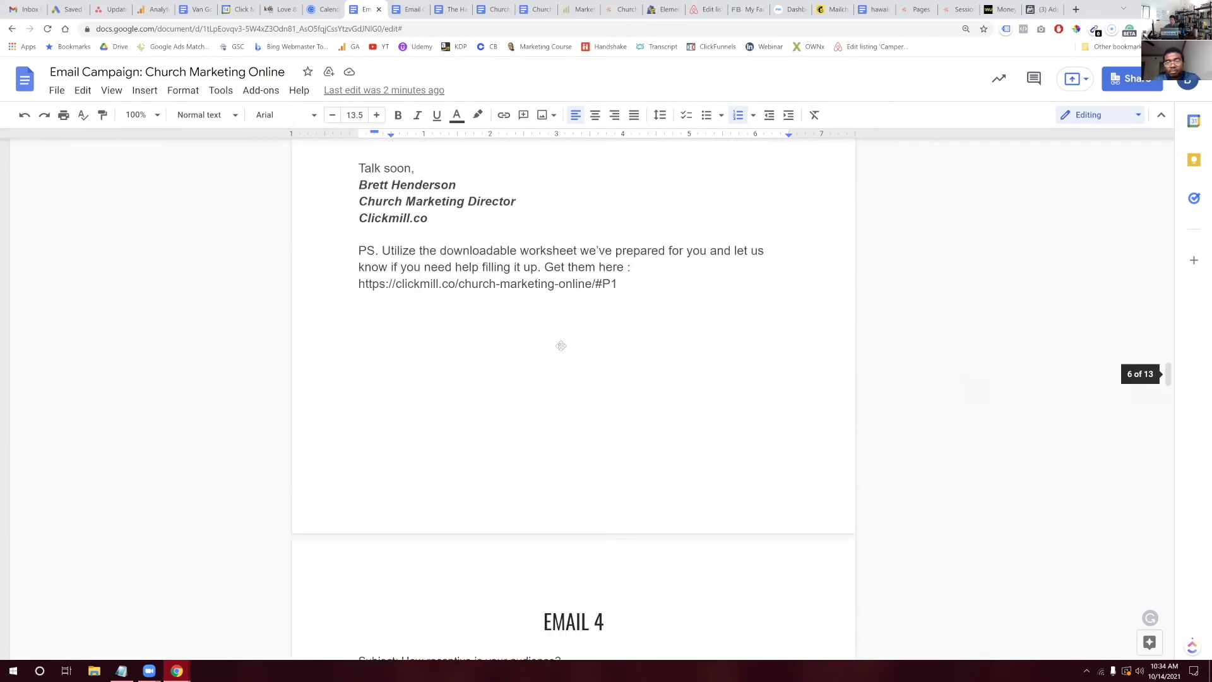
pyautogui.scroll(20, 562, 346)
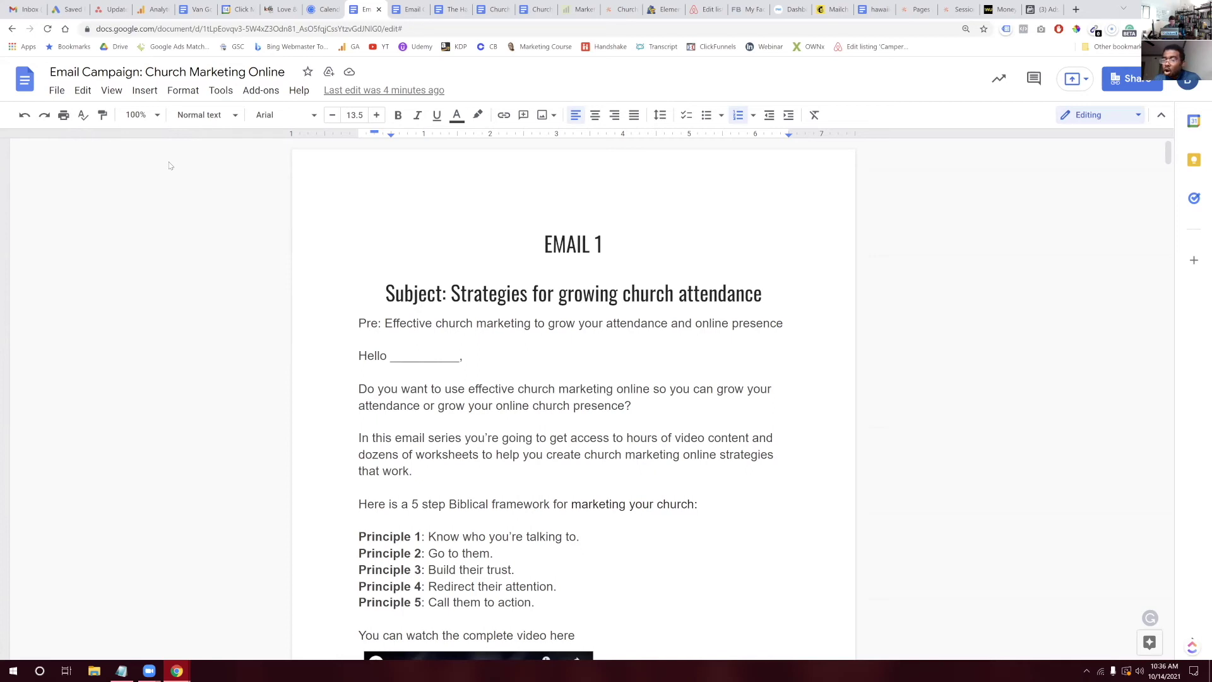
# Search the web for "hubspot" in a new browser tab and view the HubSpot homepage before closing it
pyautogui.click(1077, 9)
pyautogui.write('hubspot')
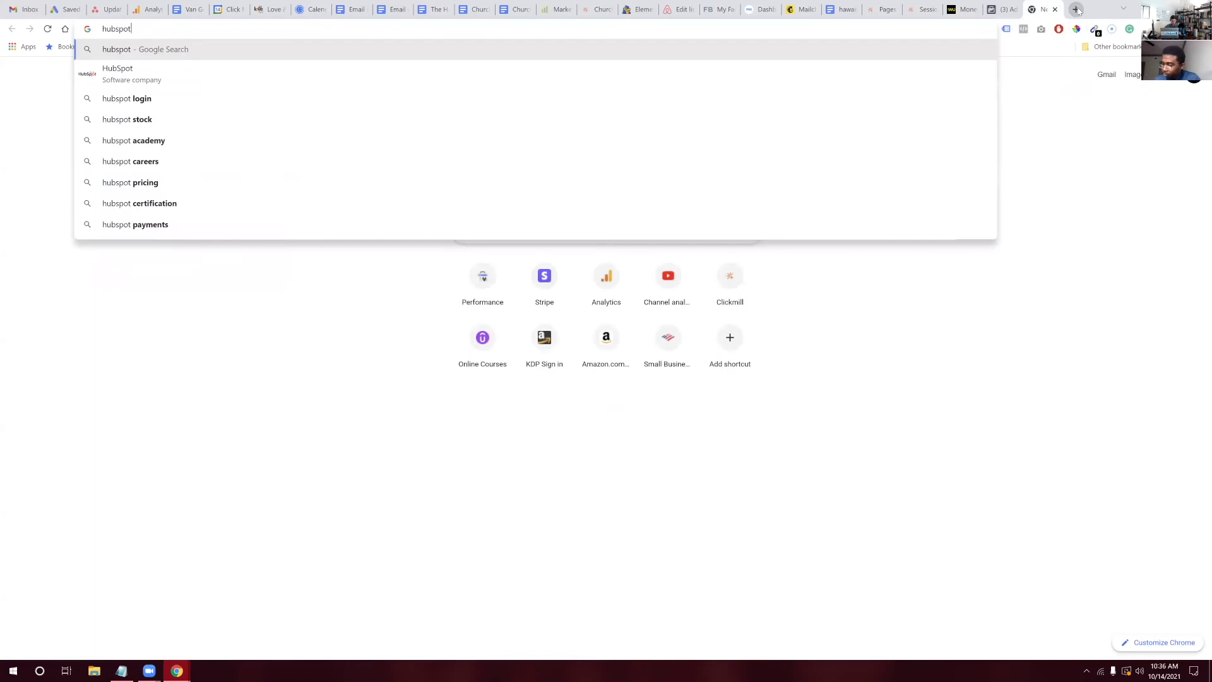
pyautogui.press('Return')
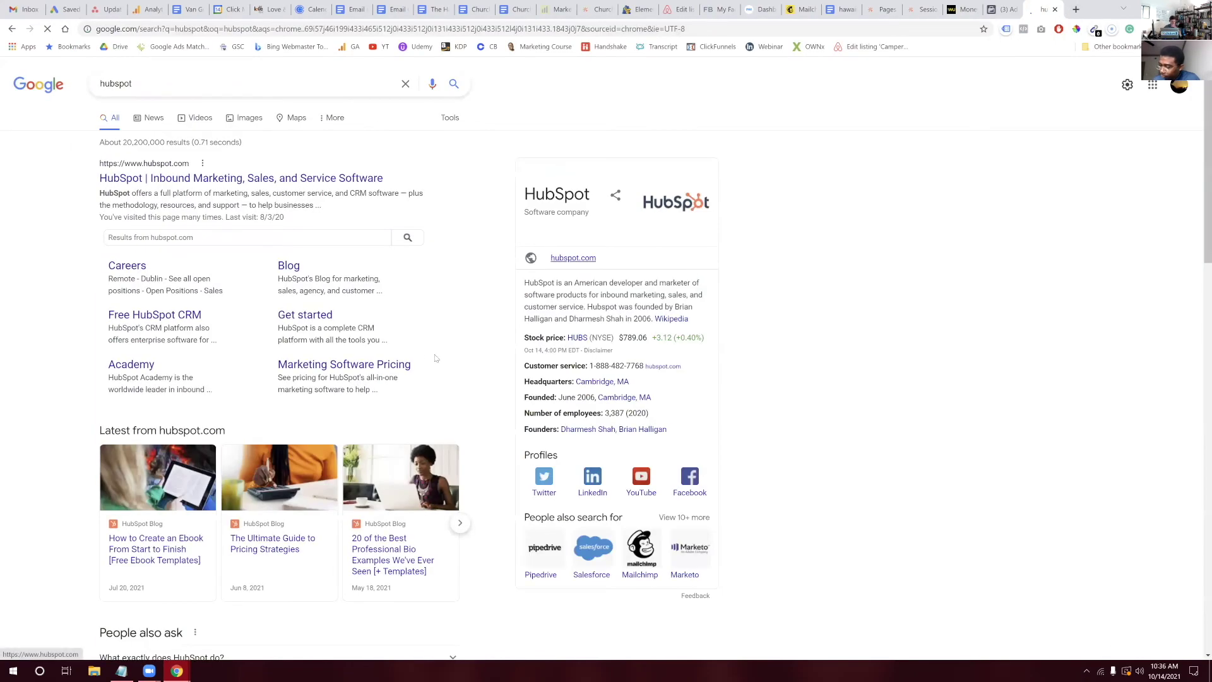
pyautogui.click(185, 181)
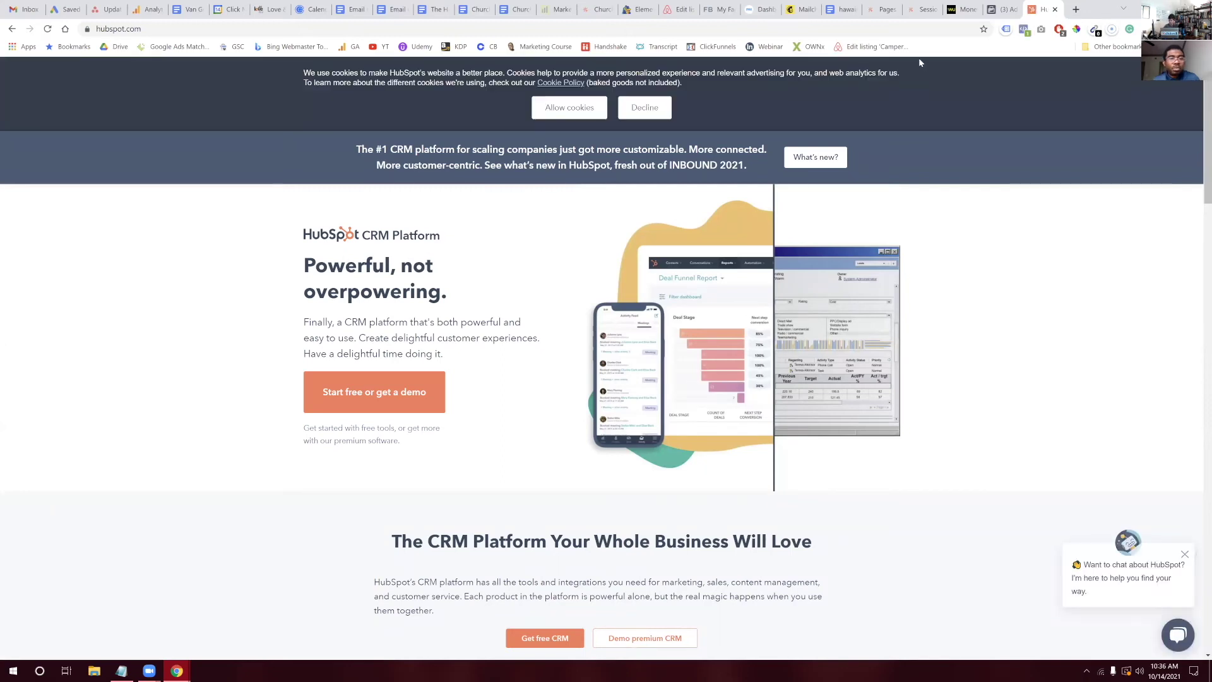
pyautogui.click(1055, 9)
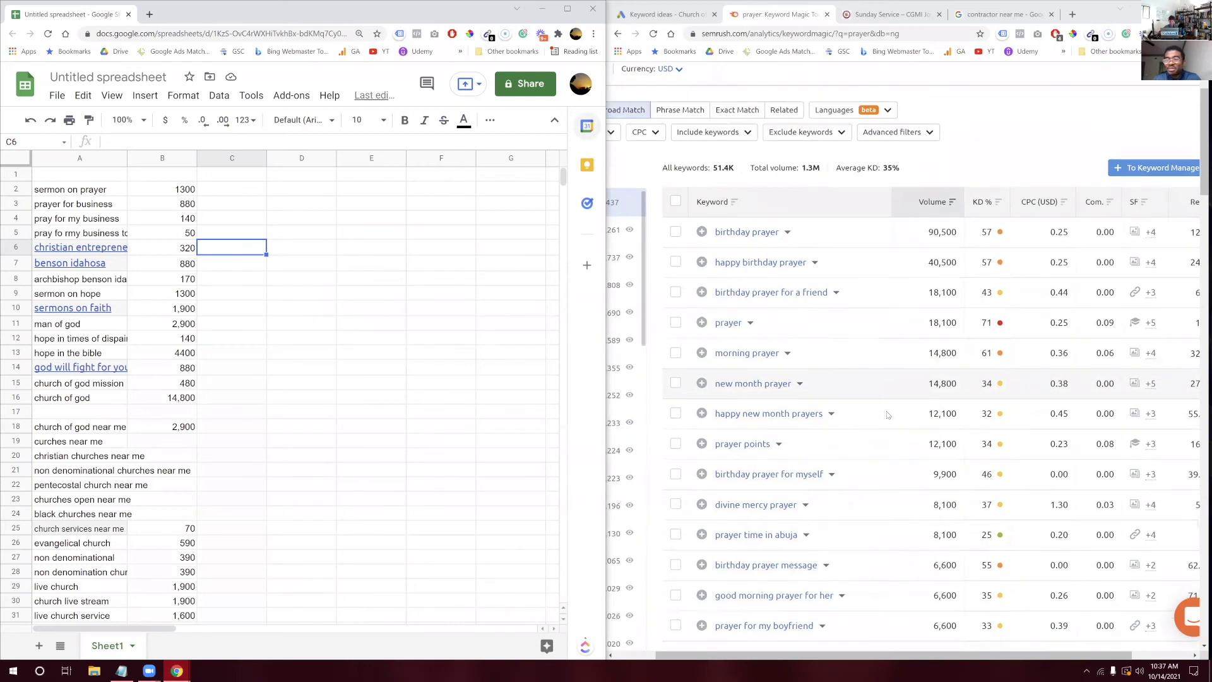
# Compare the prayer keywords in the Semrush Keyword Magic Tool with the keywords and volumes recorded in the spreadsheet
pyautogui.scroll(2, 886, 414)
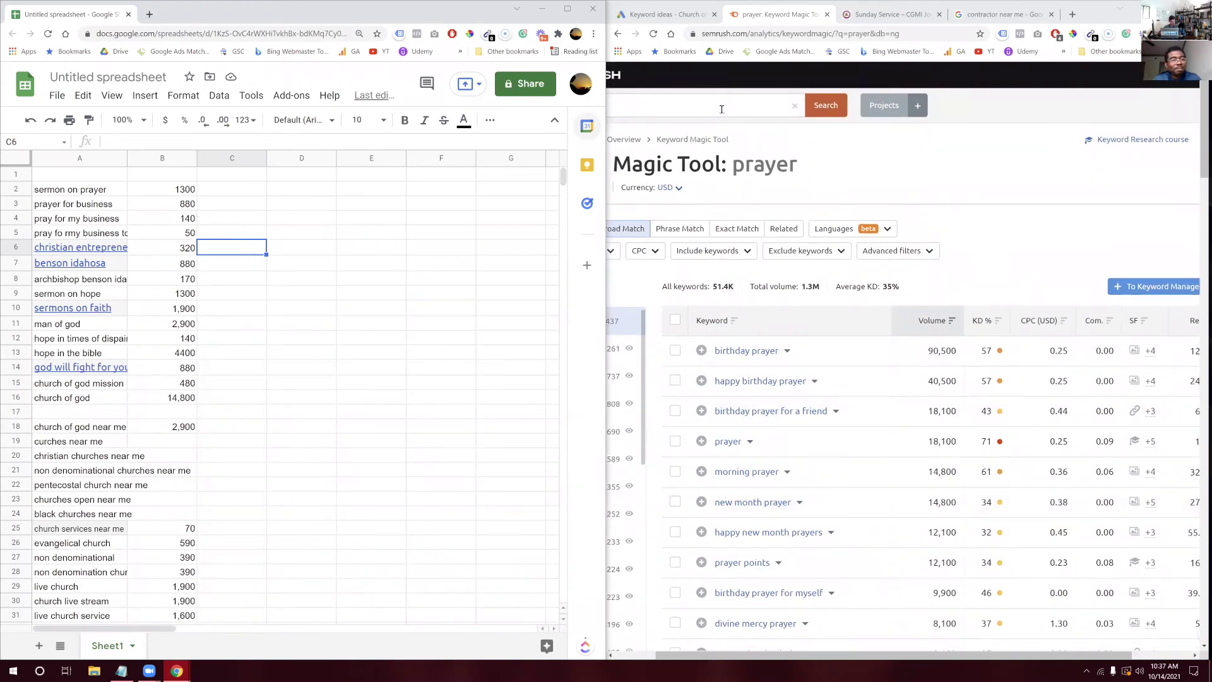
pyautogui.scroll(-5, 347, 337)
pyautogui.scroll(3, 346, 337)
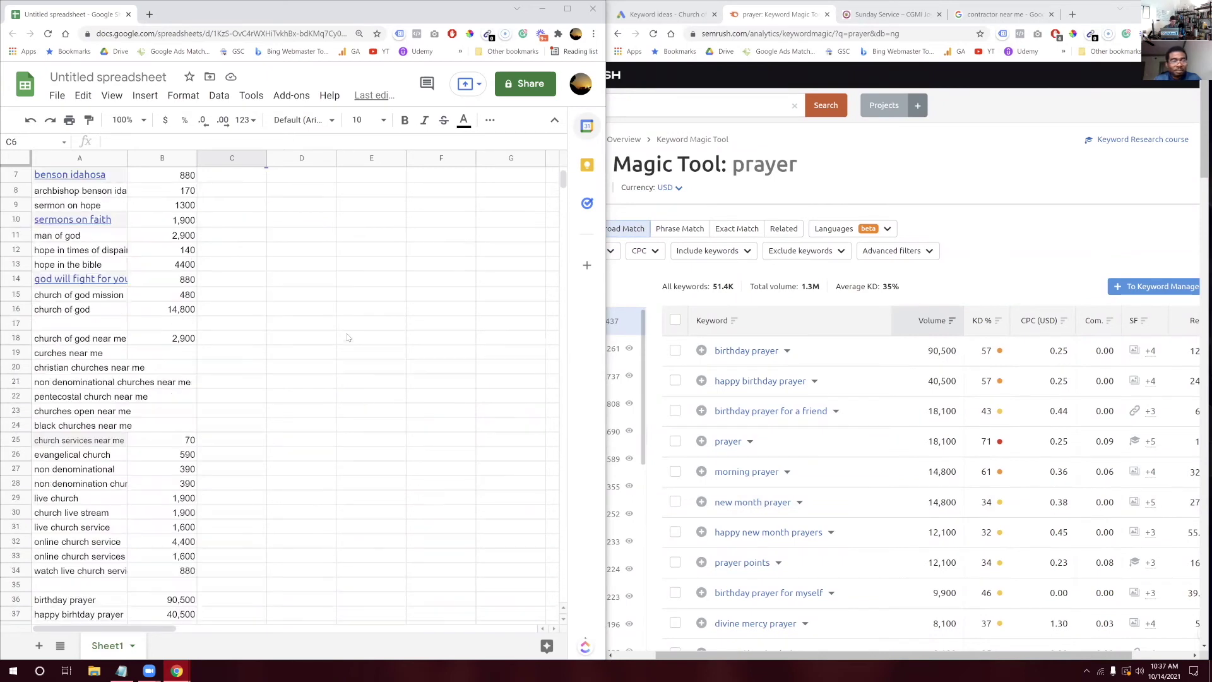
pyautogui.scroll(-2, 803, 413)
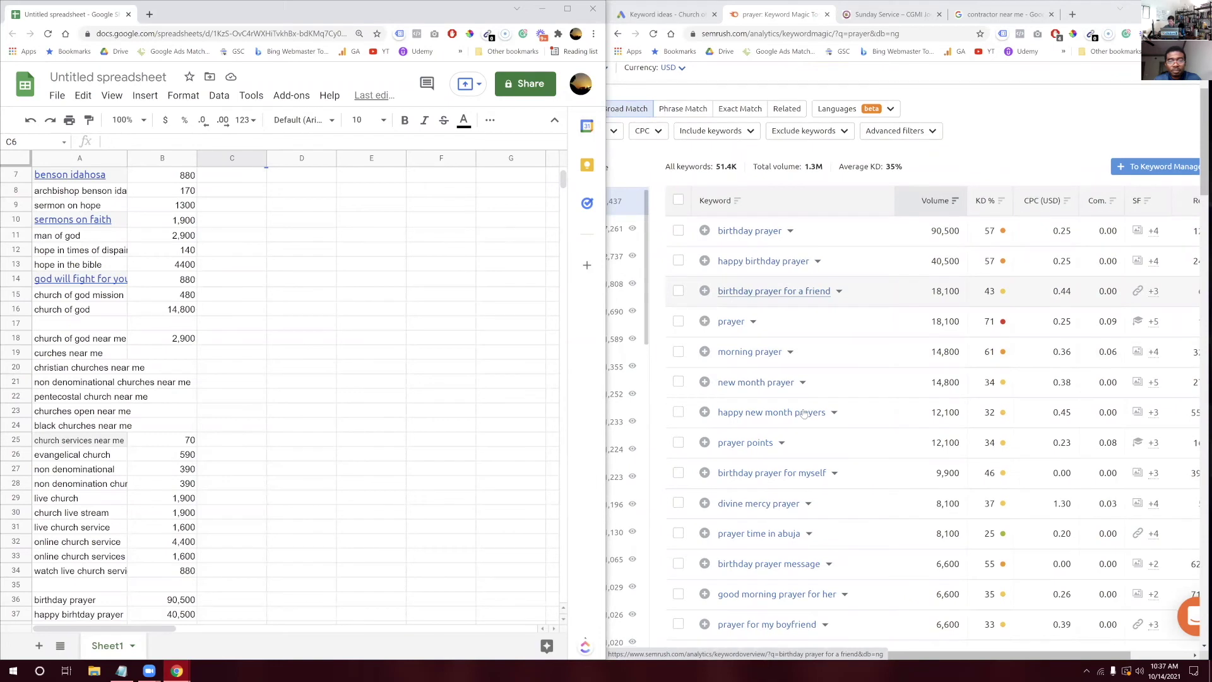
pyautogui.scroll(-2, 803, 413)
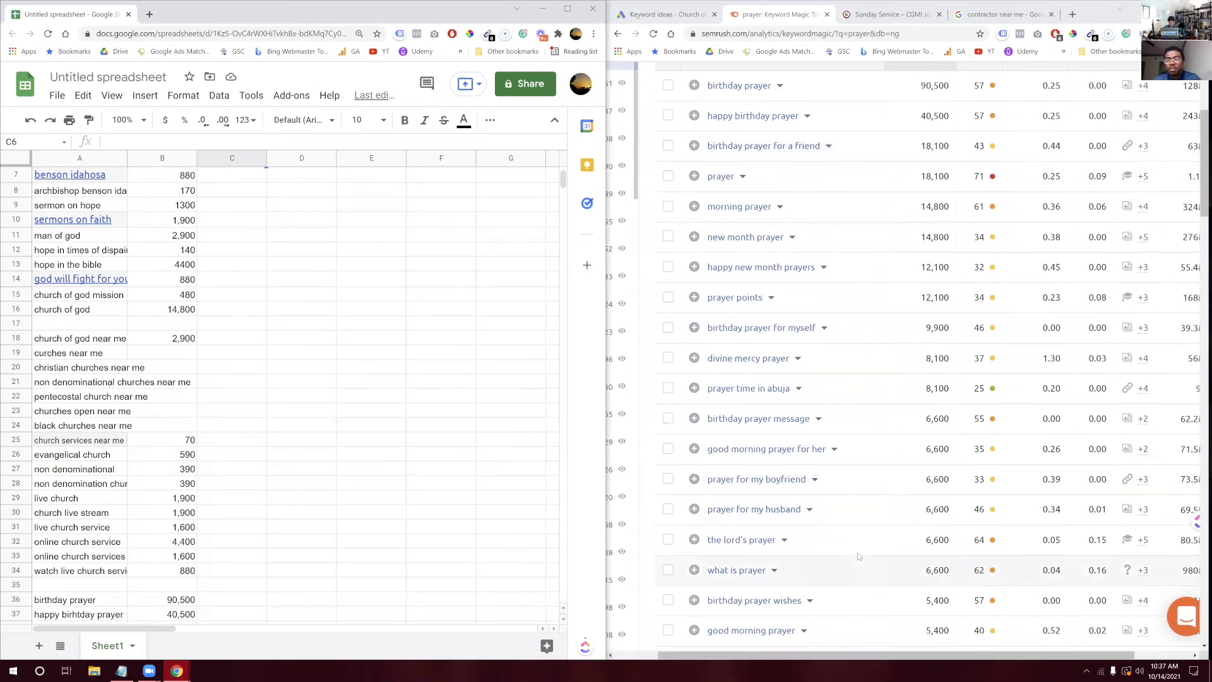
pyautogui.scroll(-1, 859, 556)
pyautogui.scroll(1, 859, 557)
pyautogui.scroll(5, 859, 556)
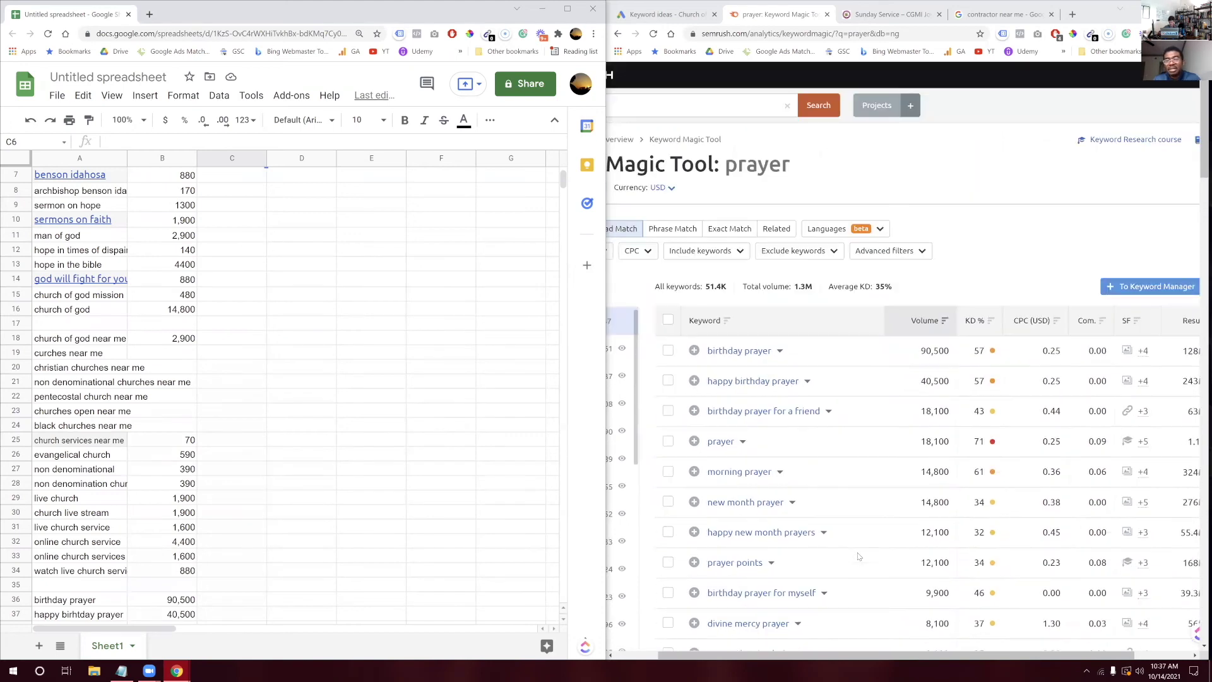
pyautogui.click(729, 106)
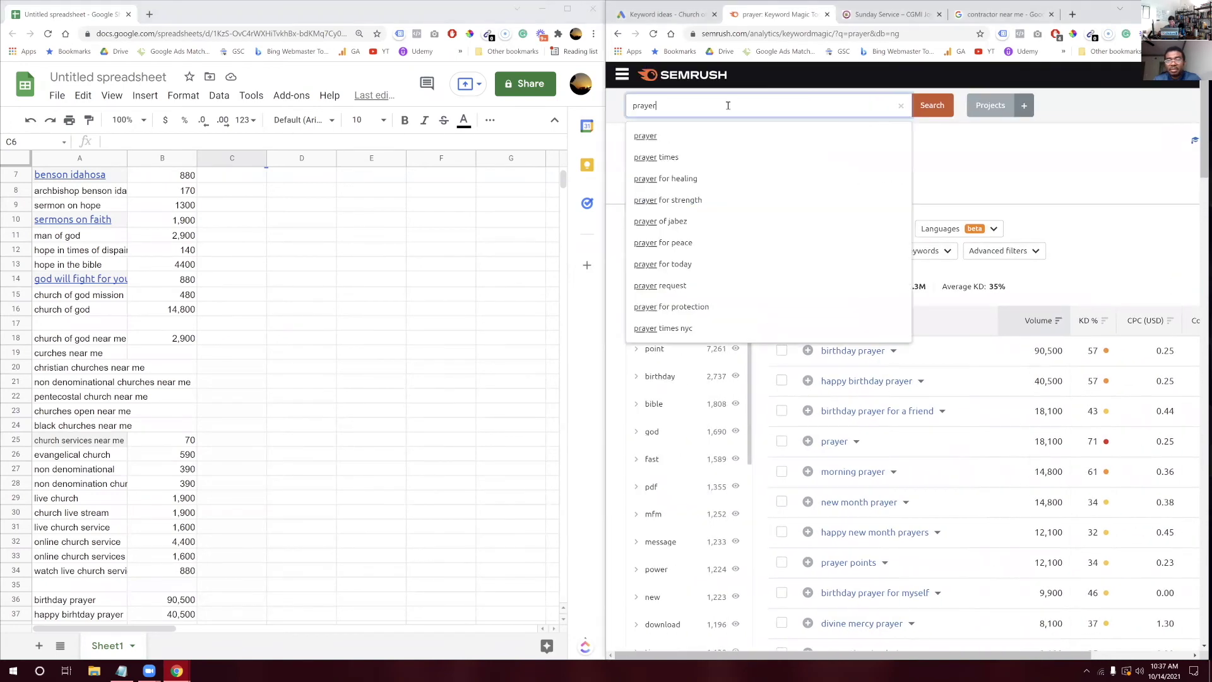
pyautogui.click(1003, 173)
# Examine the volume, keyword difficulty, CPC and results figures of the highest-volume prayer keywords
pyautogui.scroll(-5, 969, 200)
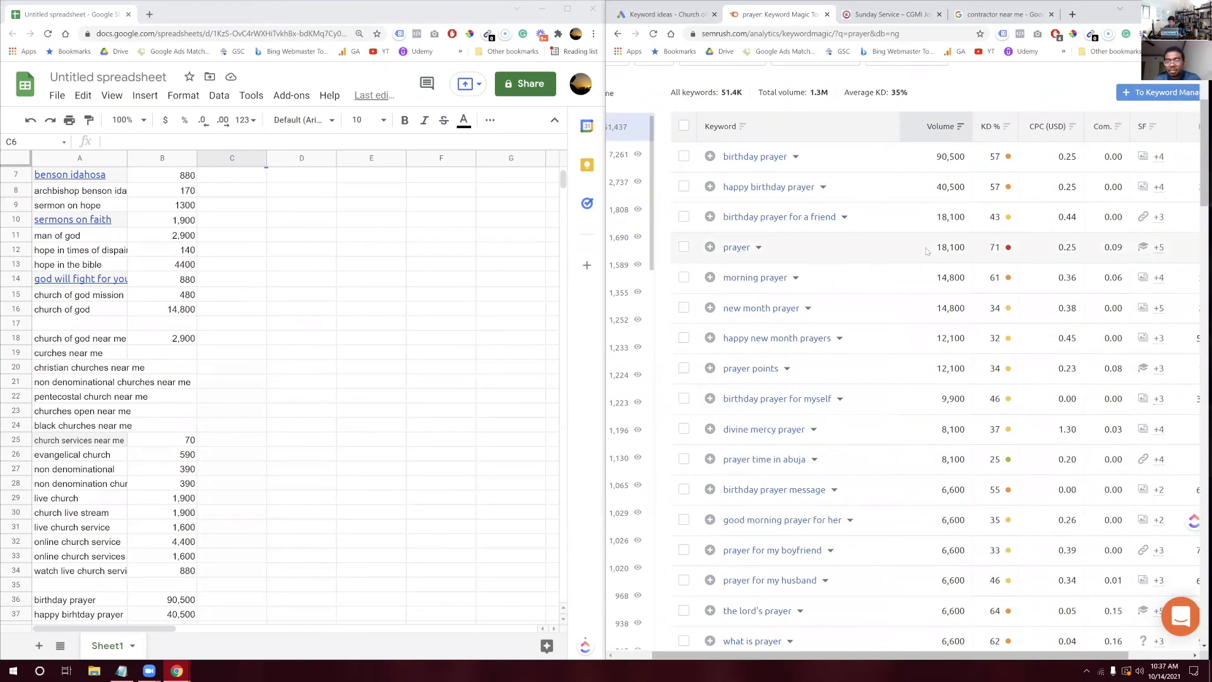
pyautogui.hscroll(2, 926, 251)
pyautogui.hscroll(-2, 926, 251)
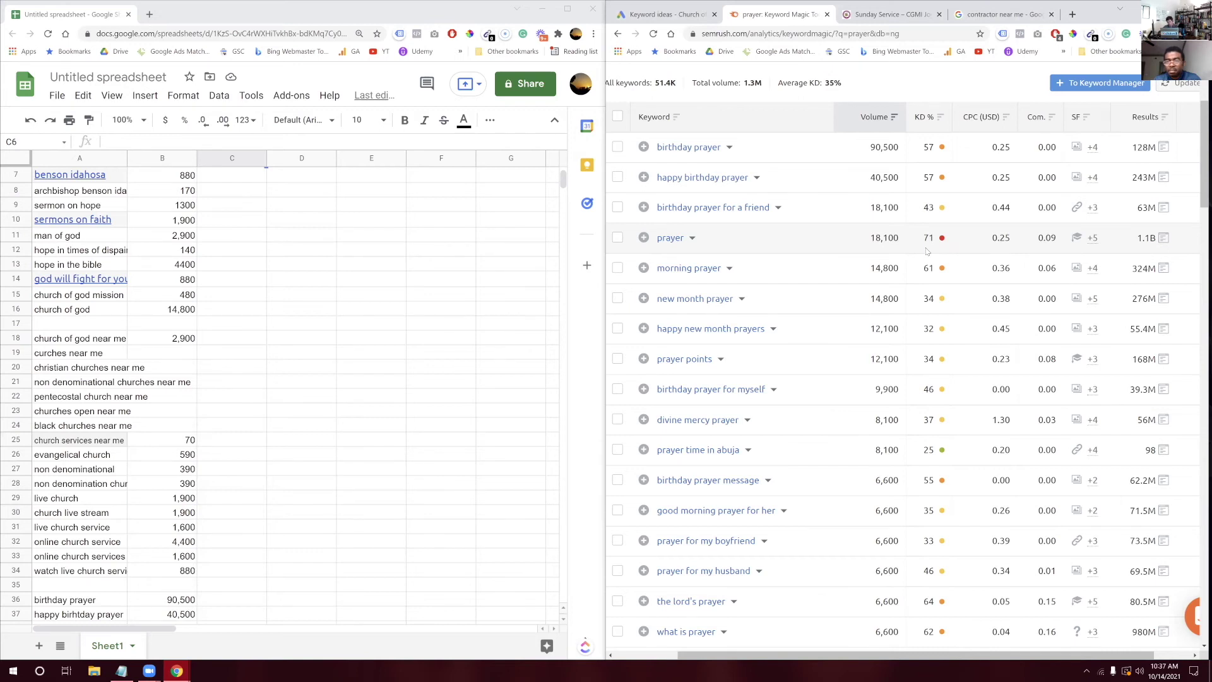
pyautogui.scroll(-2, 844, 254)
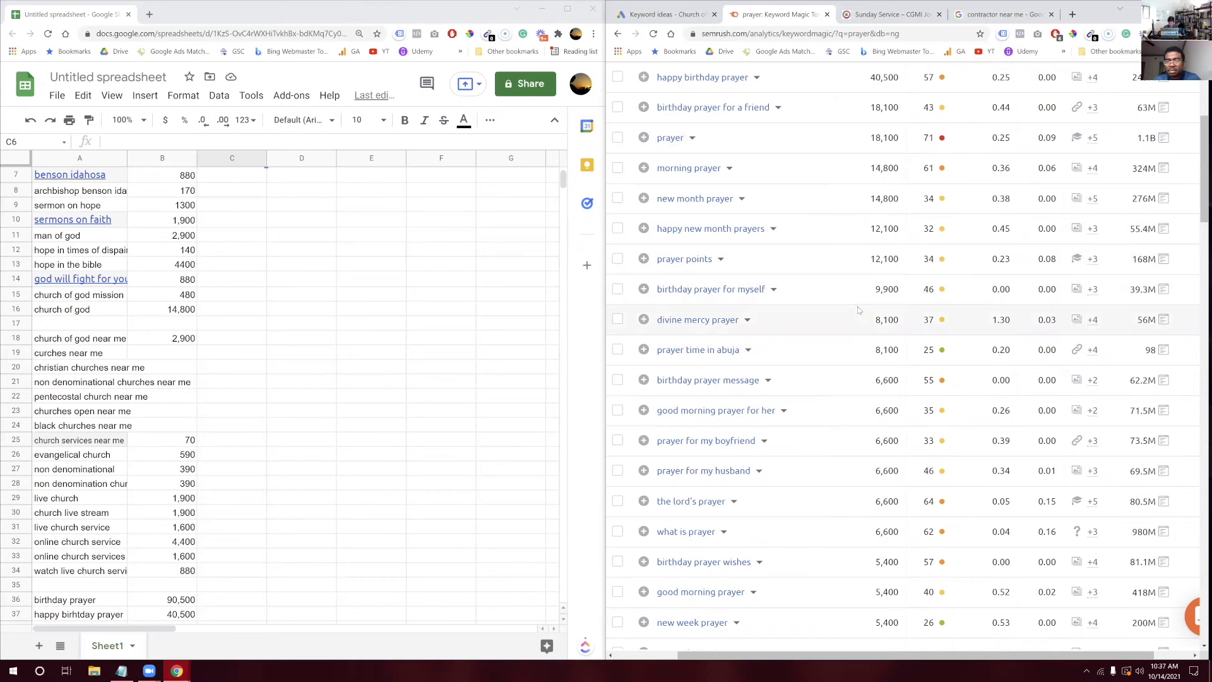
pyautogui.scroll(-1, 858, 309)
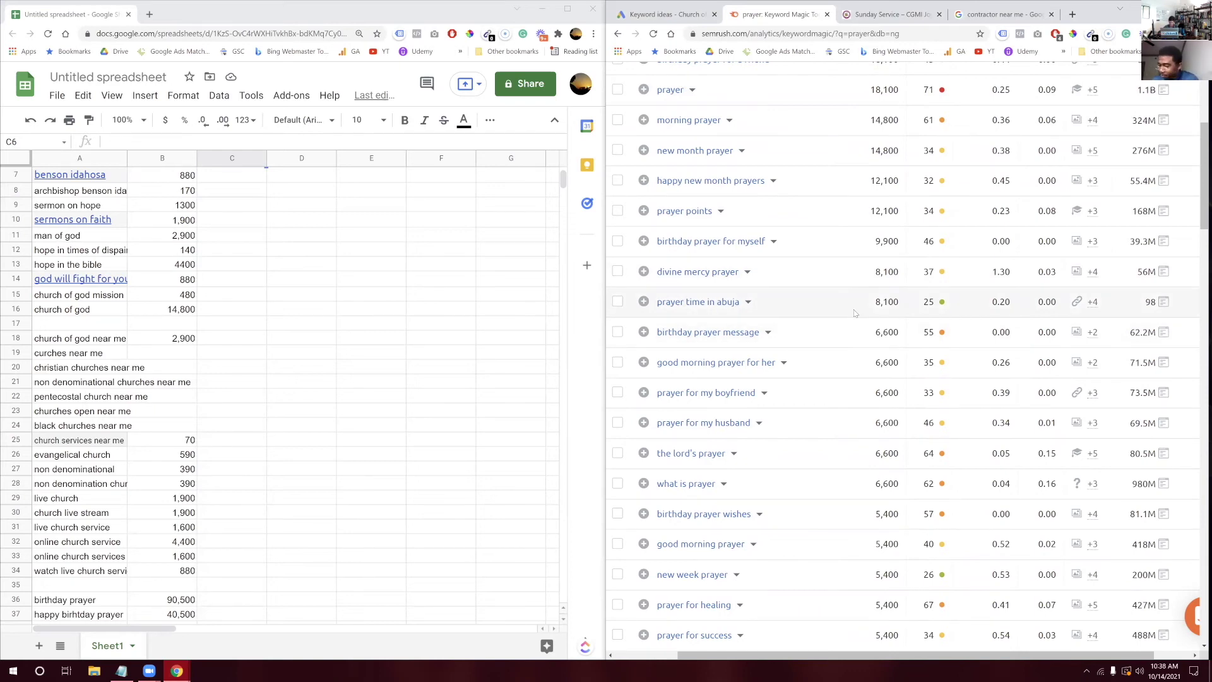
pyautogui.scroll(-1, 854, 313)
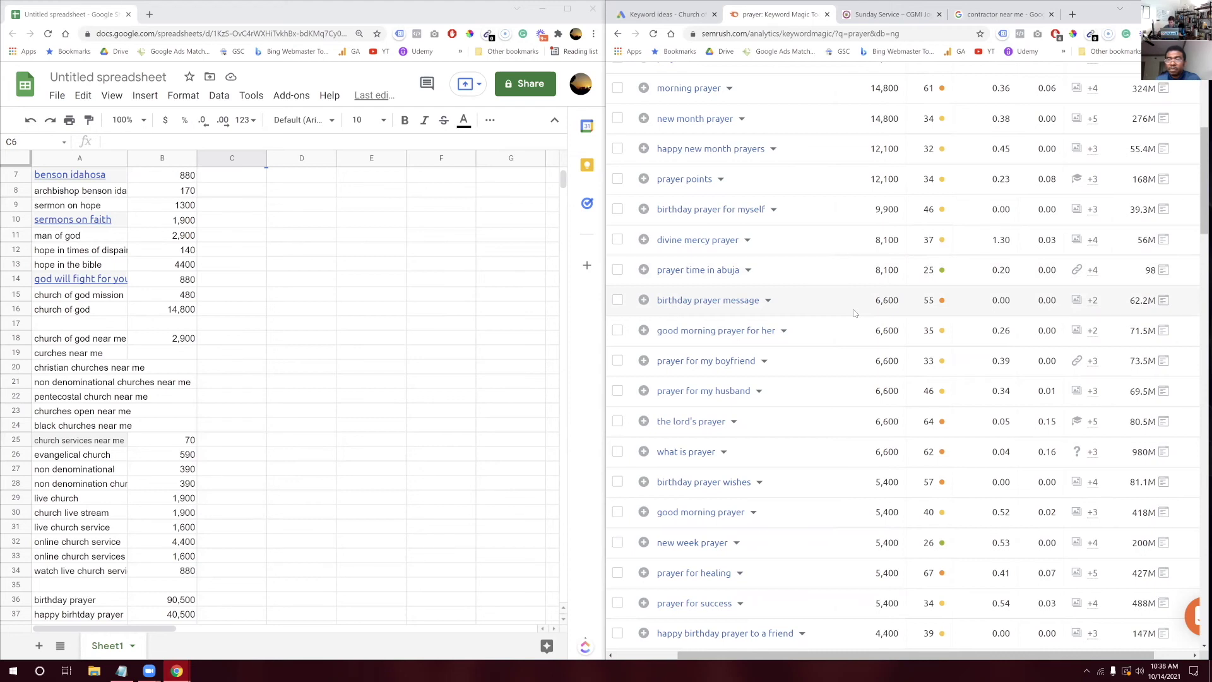
pyautogui.scroll(2, 854, 313)
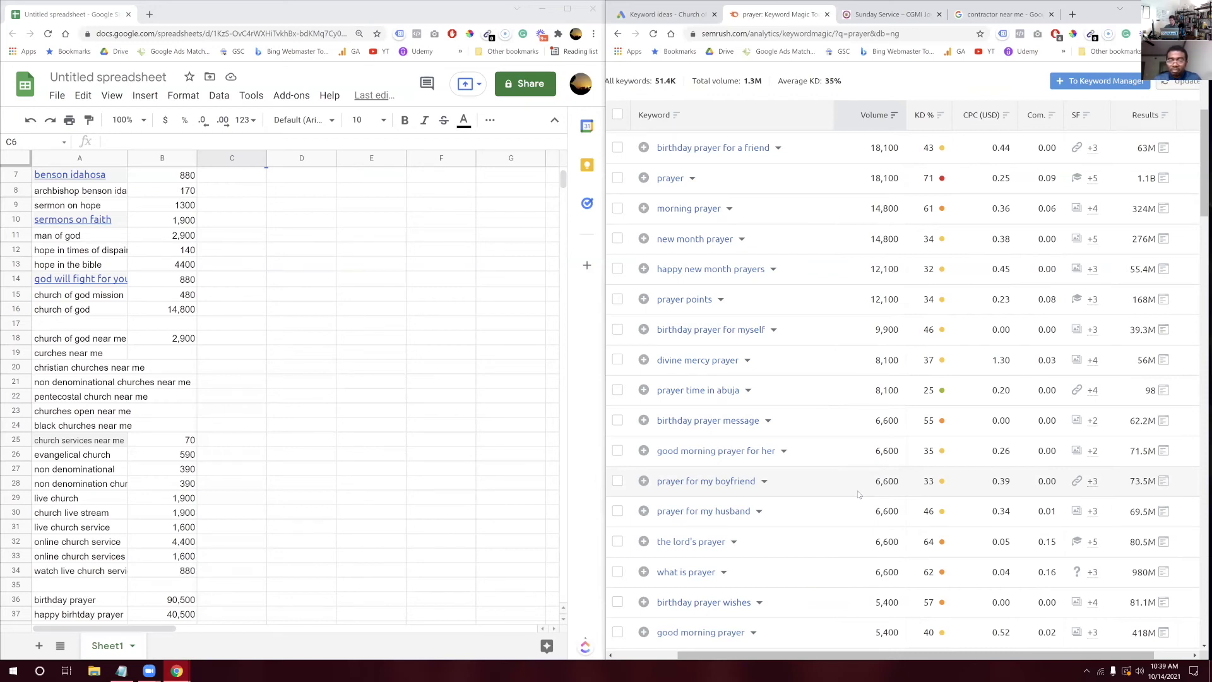
# Check the keyword details of "prayer for my boyfriend", including its volume by country and SERP analysis, and close them
pyautogui.click(764, 483)
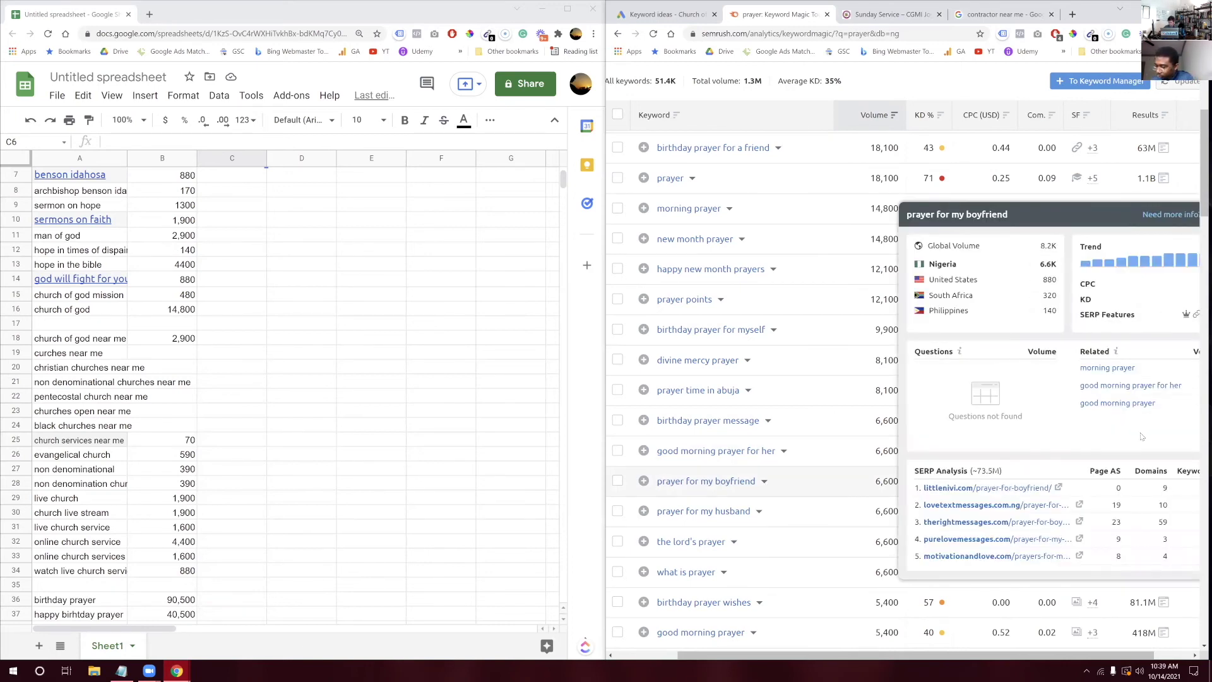
pyautogui.moveTo(997, 218); pyautogui.dragTo(766, 308)
pyautogui.click(875, 316)
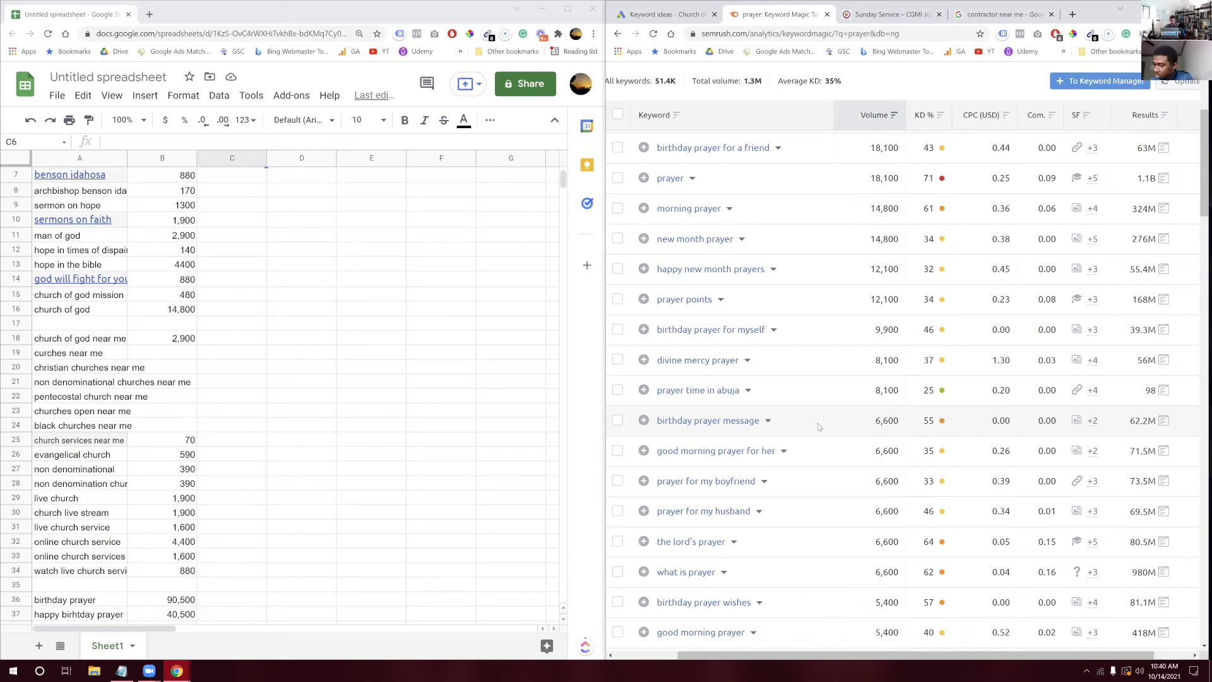
# Review the prayer keyword list from "birthday prayer" down to "prayer message" for search volume and difficulty
pyautogui.scroll(3, 818, 428)
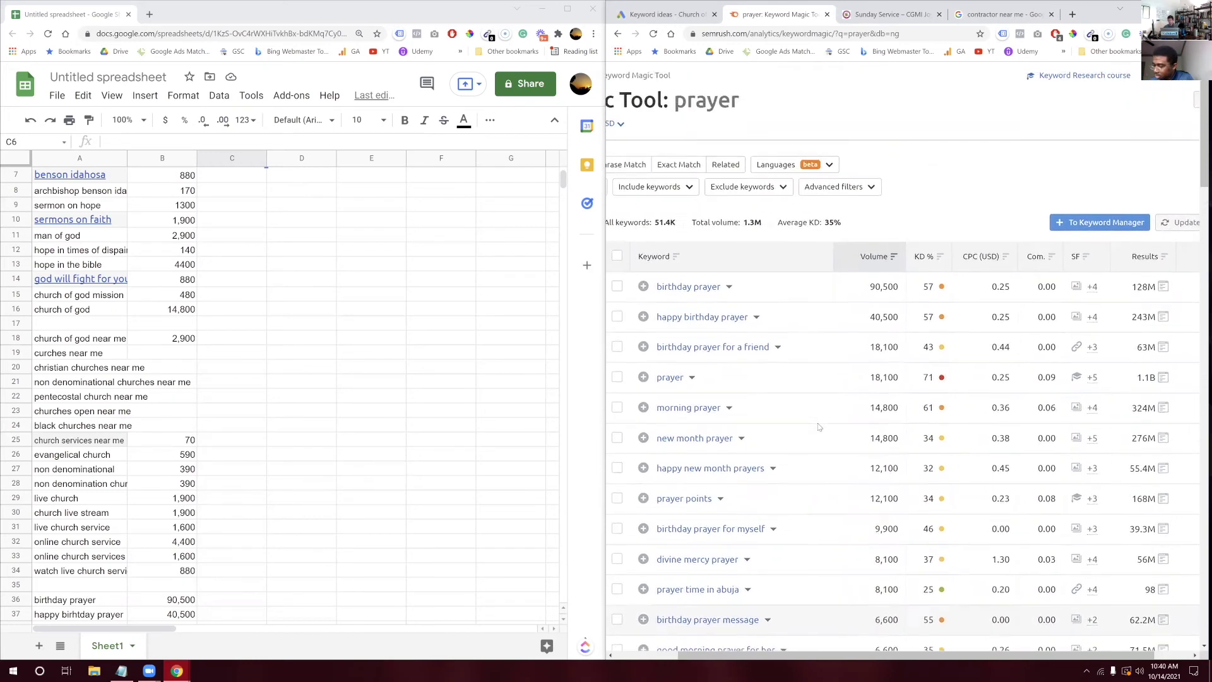
pyautogui.scroll(-2, 818, 427)
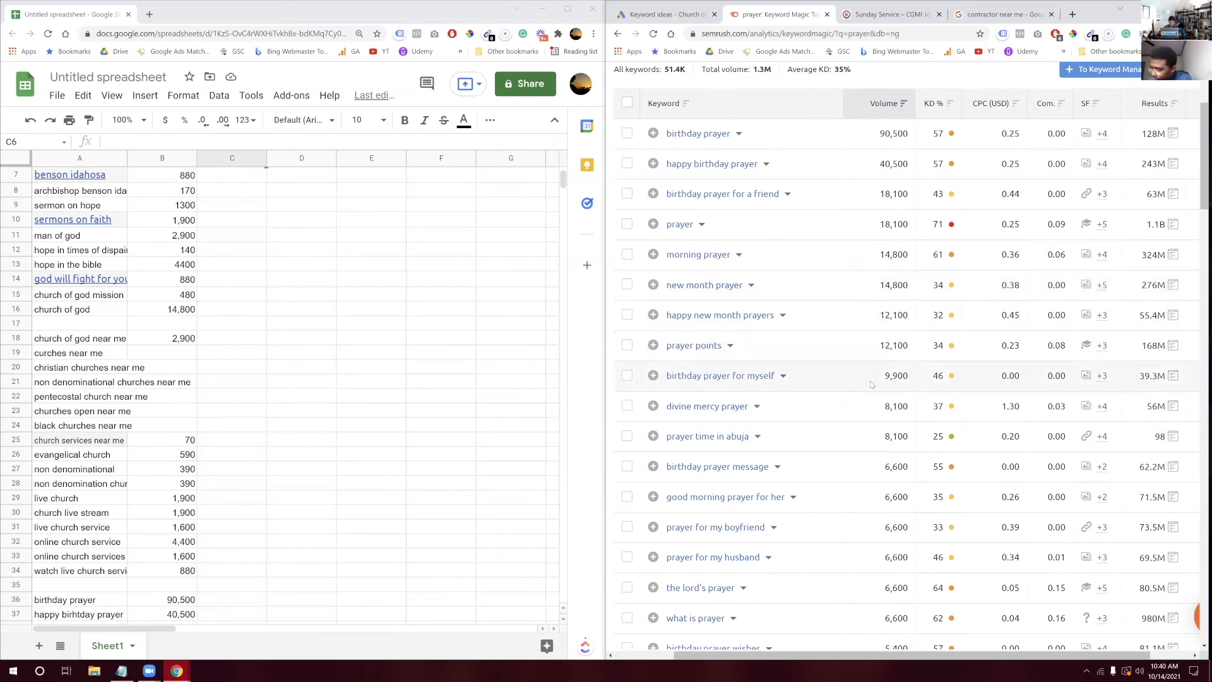
pyautogui.scroll(-2, 870, 385)
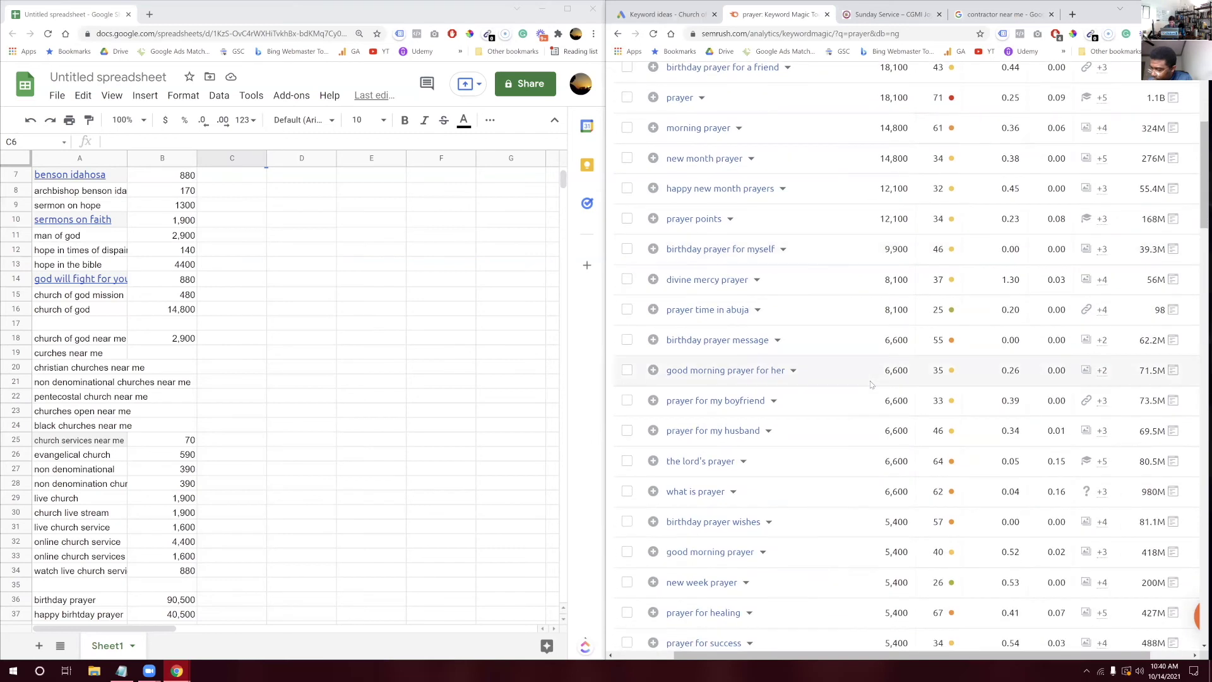
pyautogui.scroll(-1, 869, 385)
pyautogui.scroll(-1, 871, 385)
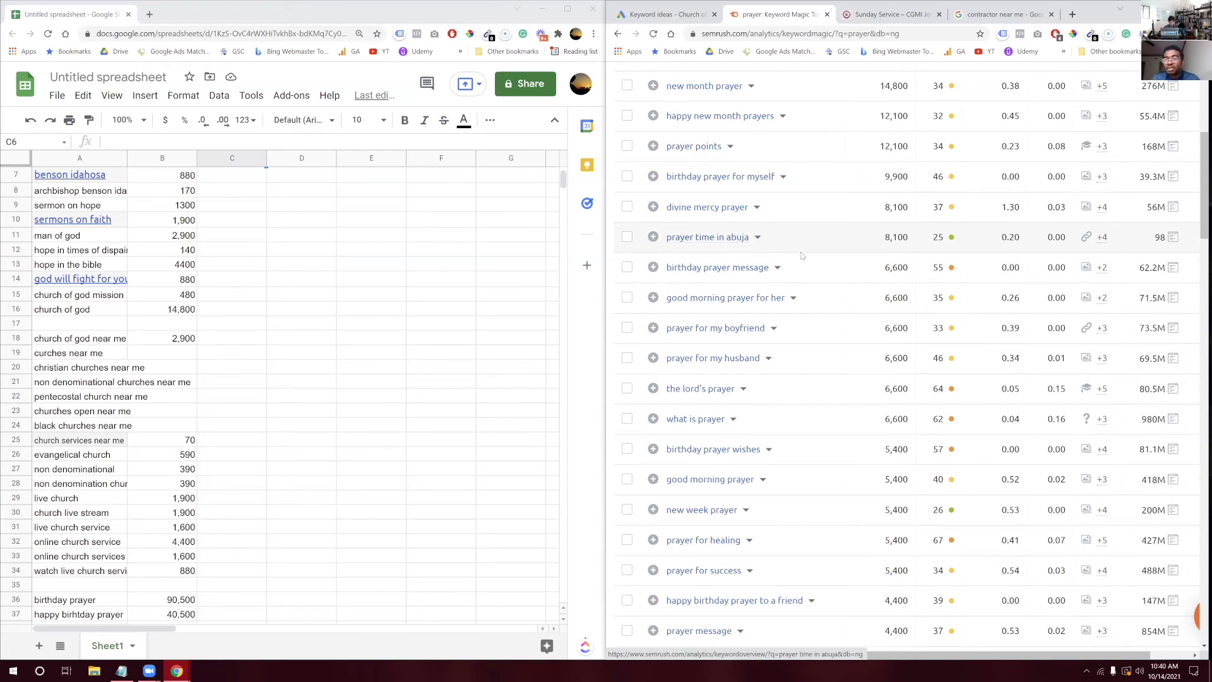
pyautogui.scroll(1, 811, 269)
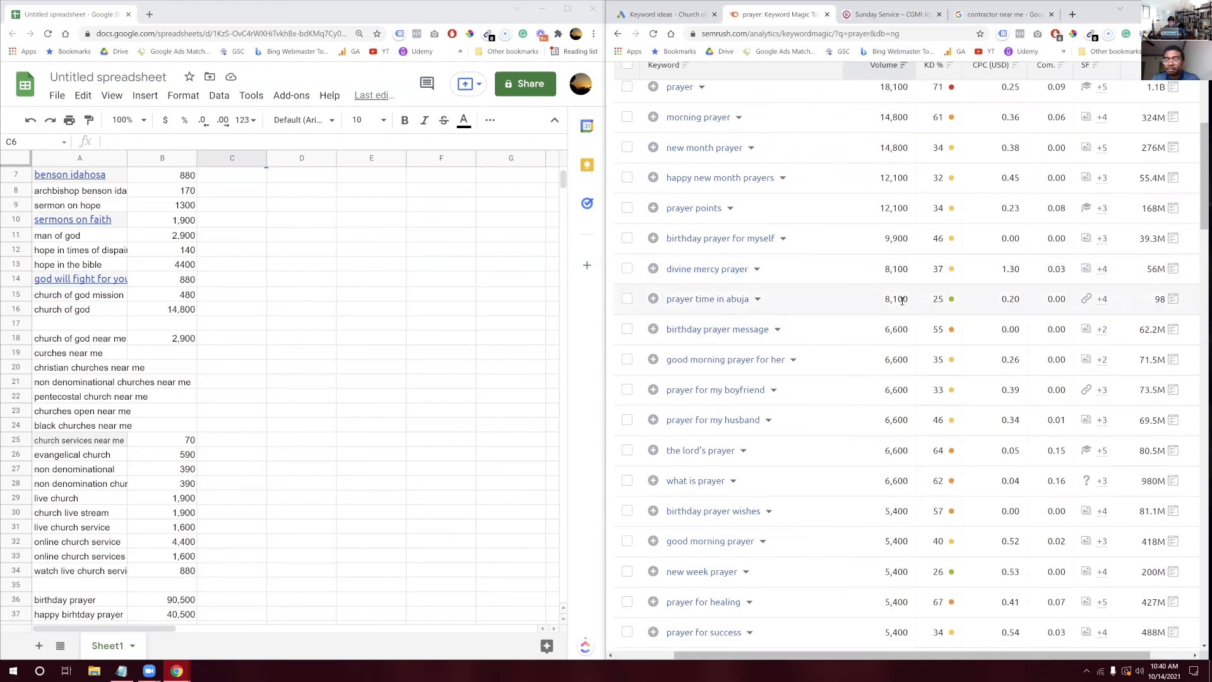
# Review the prayer keywords down to "birthday prayer for a brother", then check the Keyword Difficulty definition and the highest-volume keywords again
pyautogui.moveTo(943, 308)
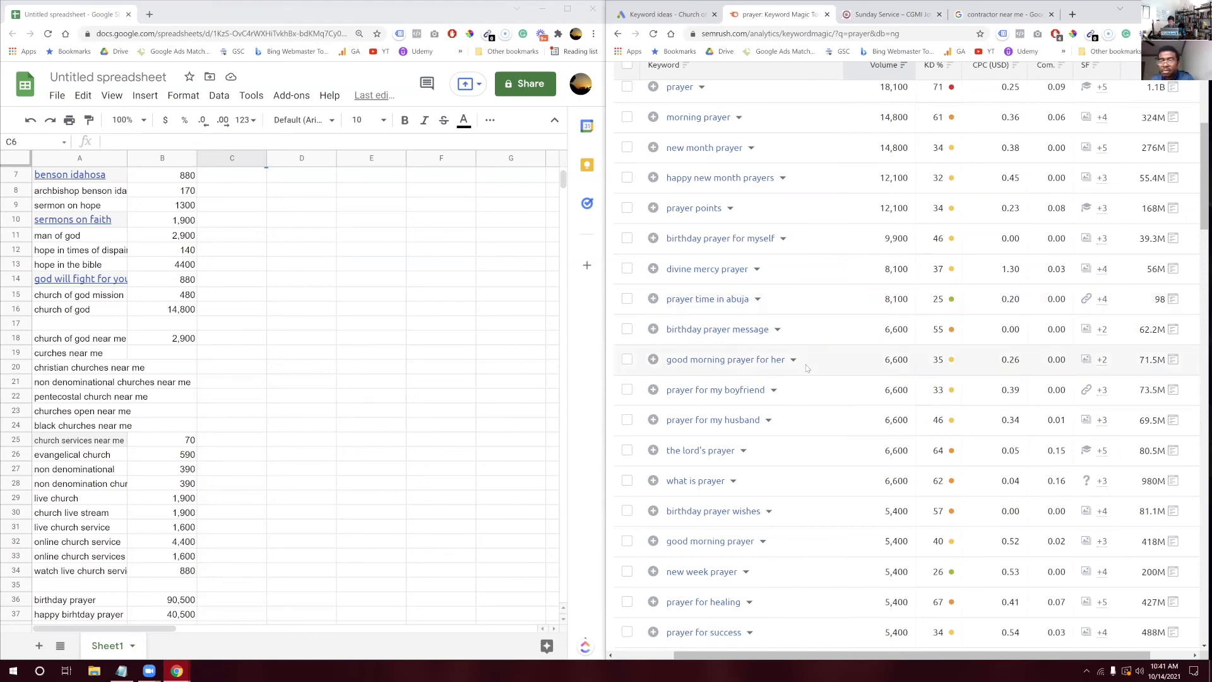
pyautogui.scroll(-1, 814, 360)
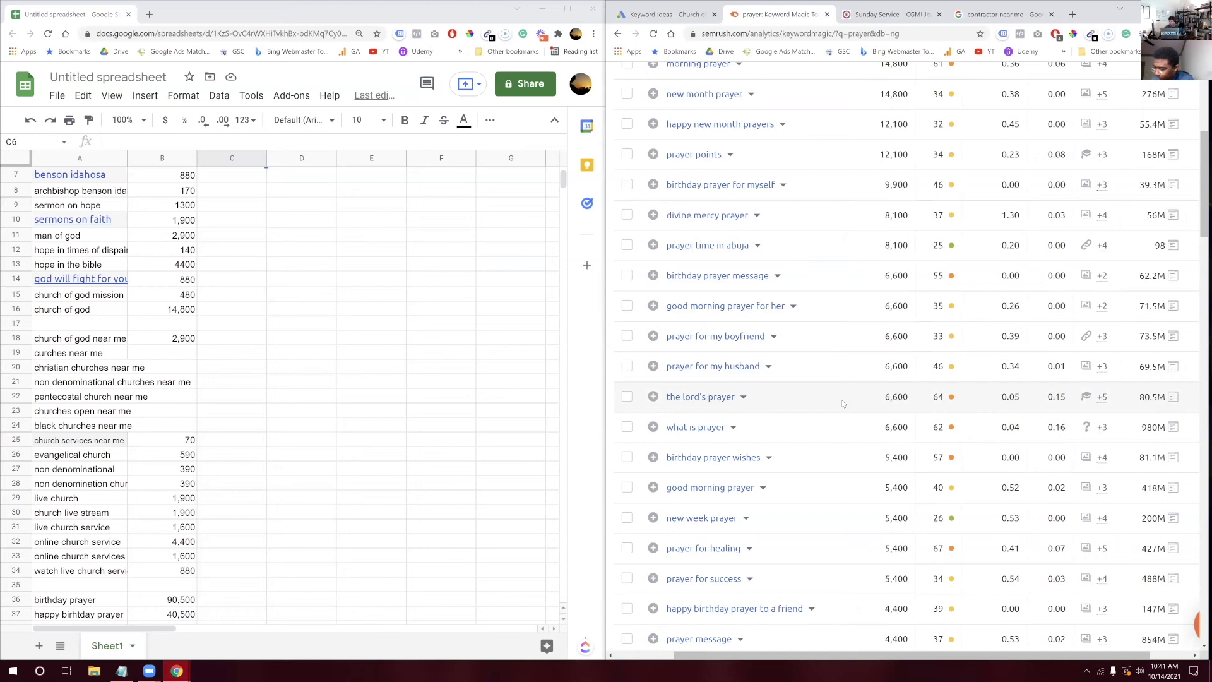
pyautogui.scroll(-1, 842, 404)
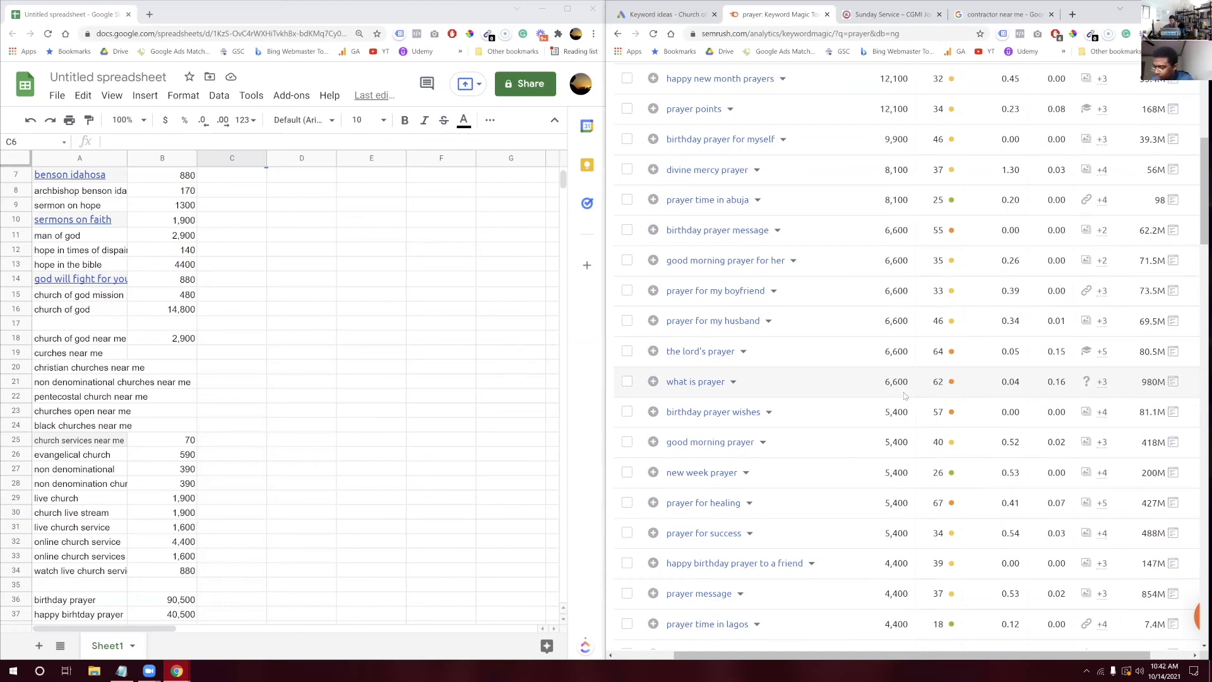
pyautogui.scroll(-1, 940, 486)
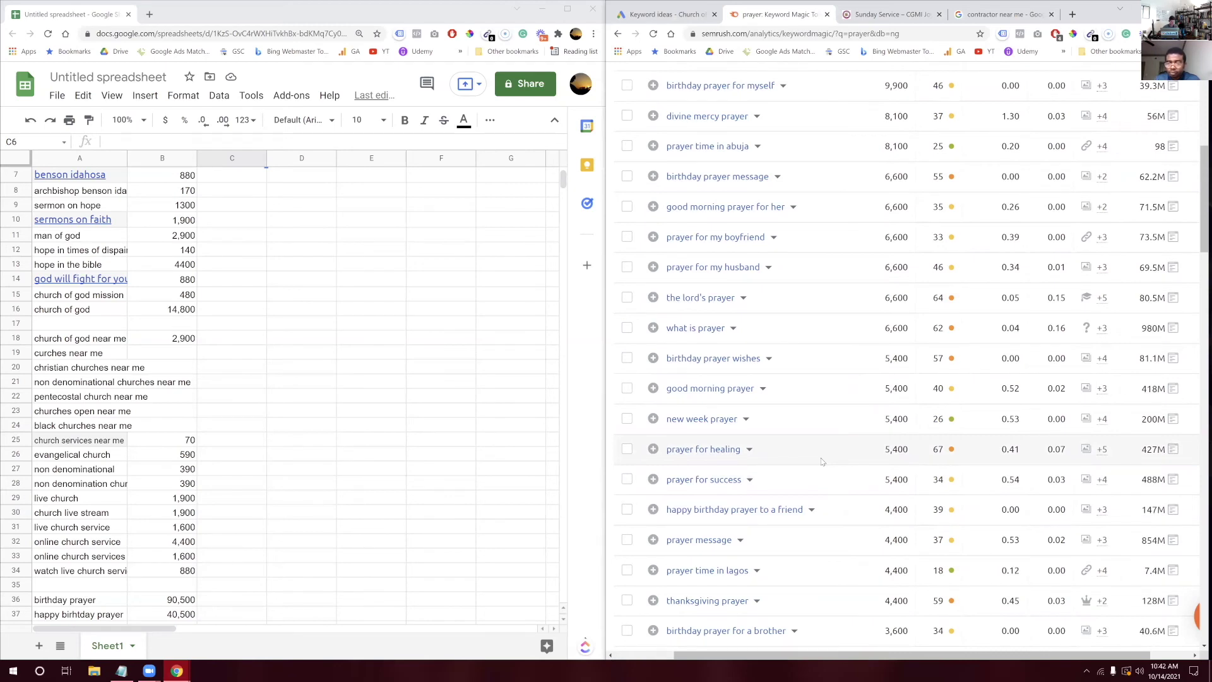
pyautogui.scroll(8, 821, 462)
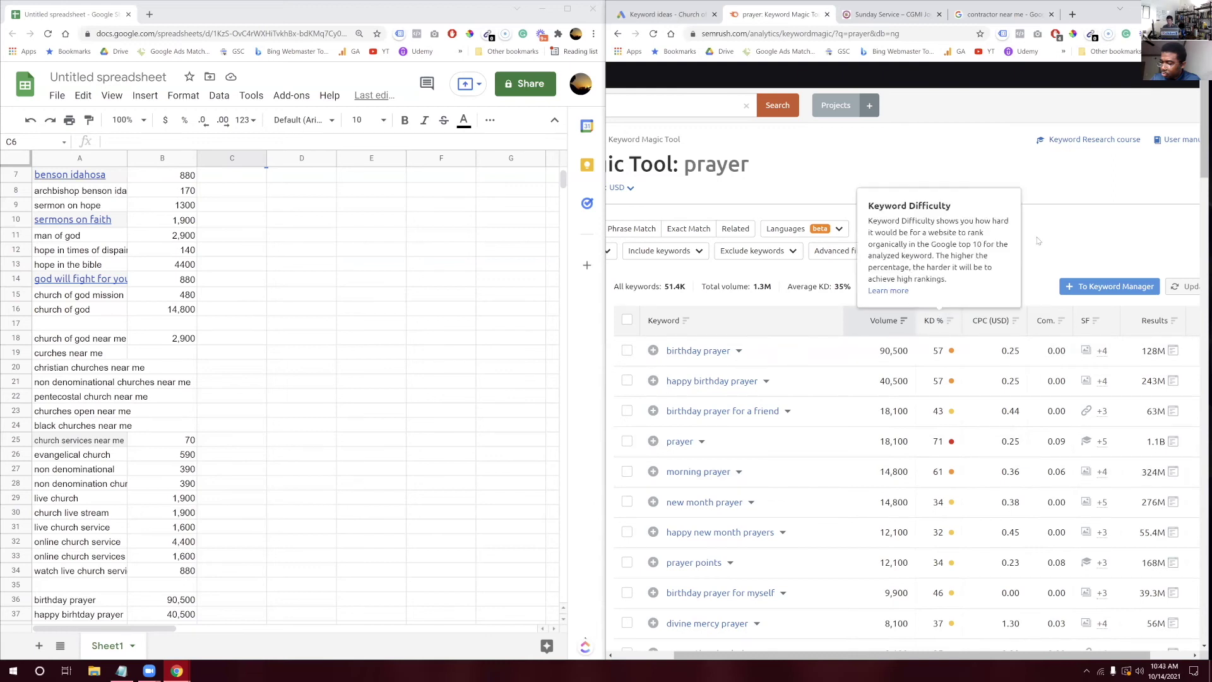
pyautogui.scroll(-1, 1008, 266)
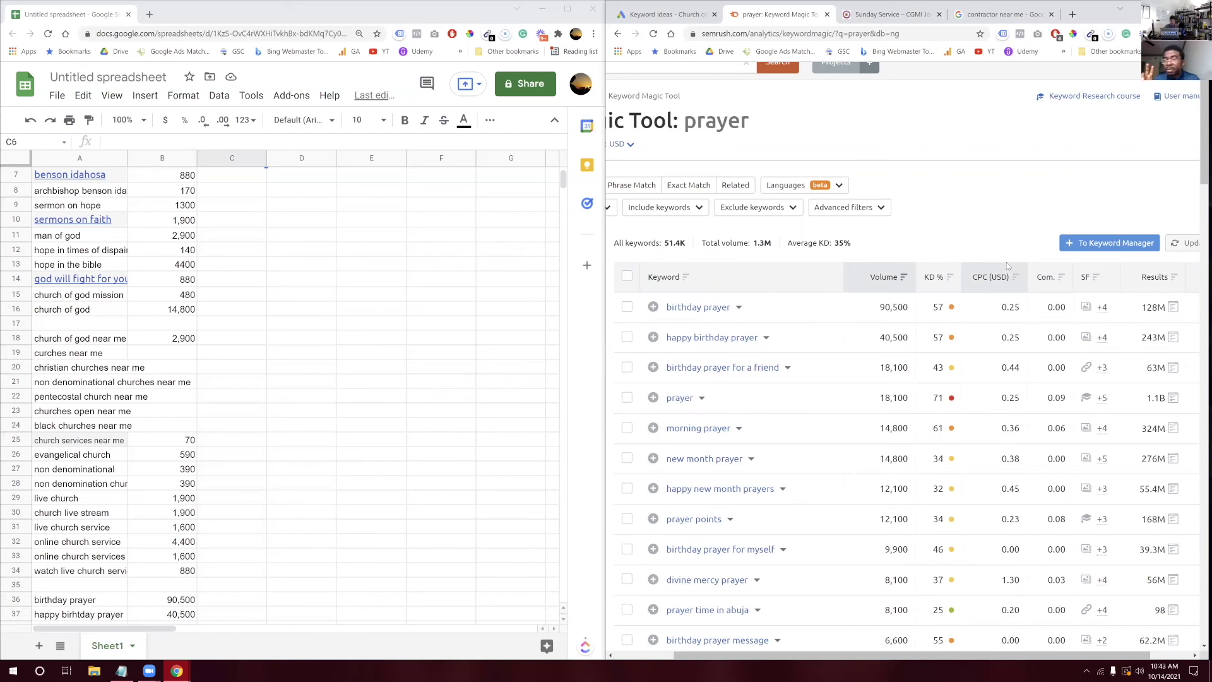
pyautogui.scroll(-1, 1006, 263)
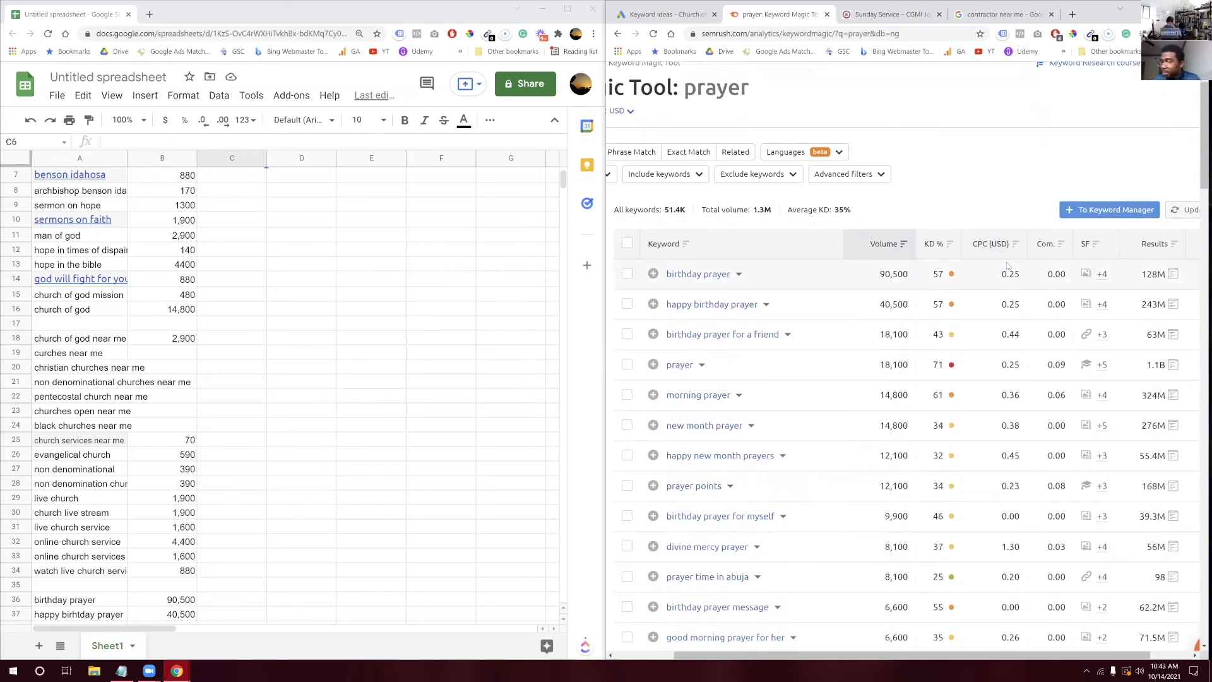
# Search Google for "church marketing" in a new browser tab
pyautogui.click(1074, 15)
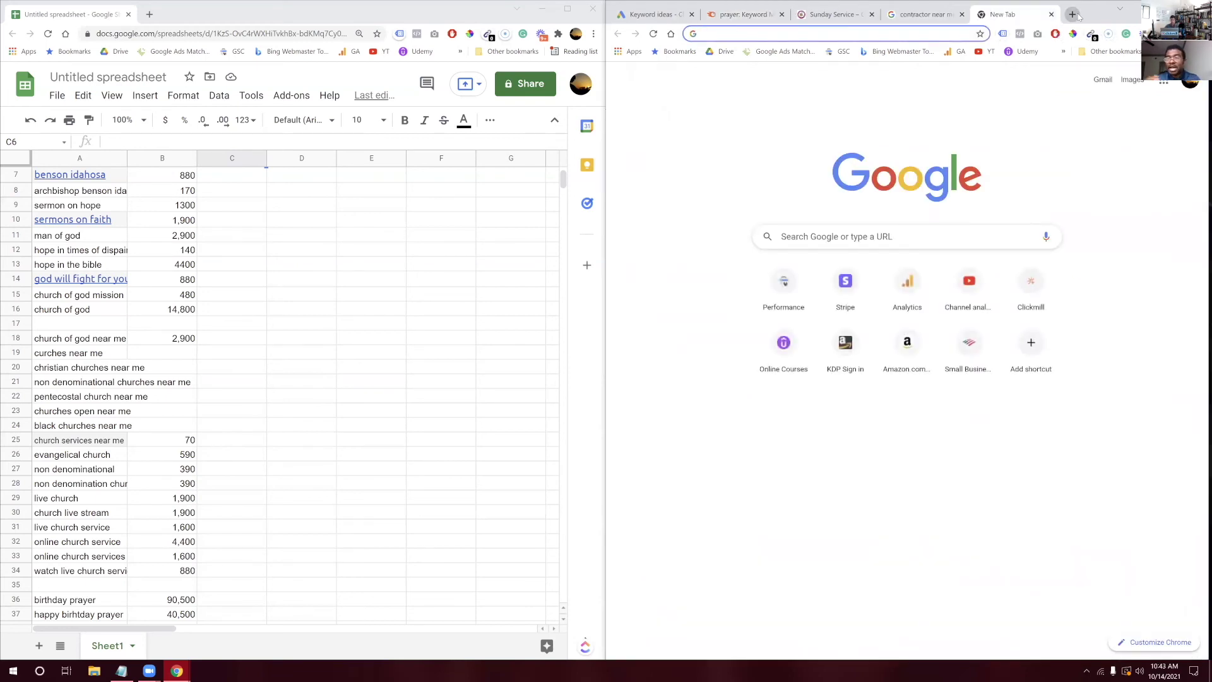
pyautogui.write('churc')
pyautogui.write('rketing')
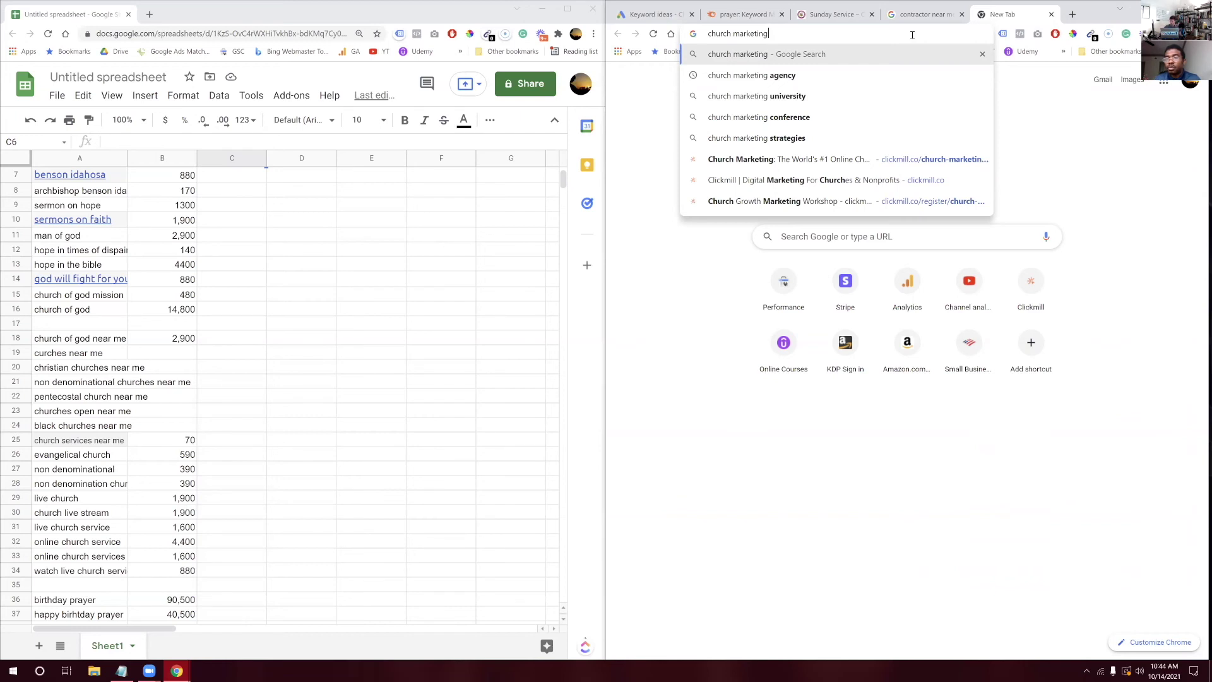
pyautogui.press('Return')
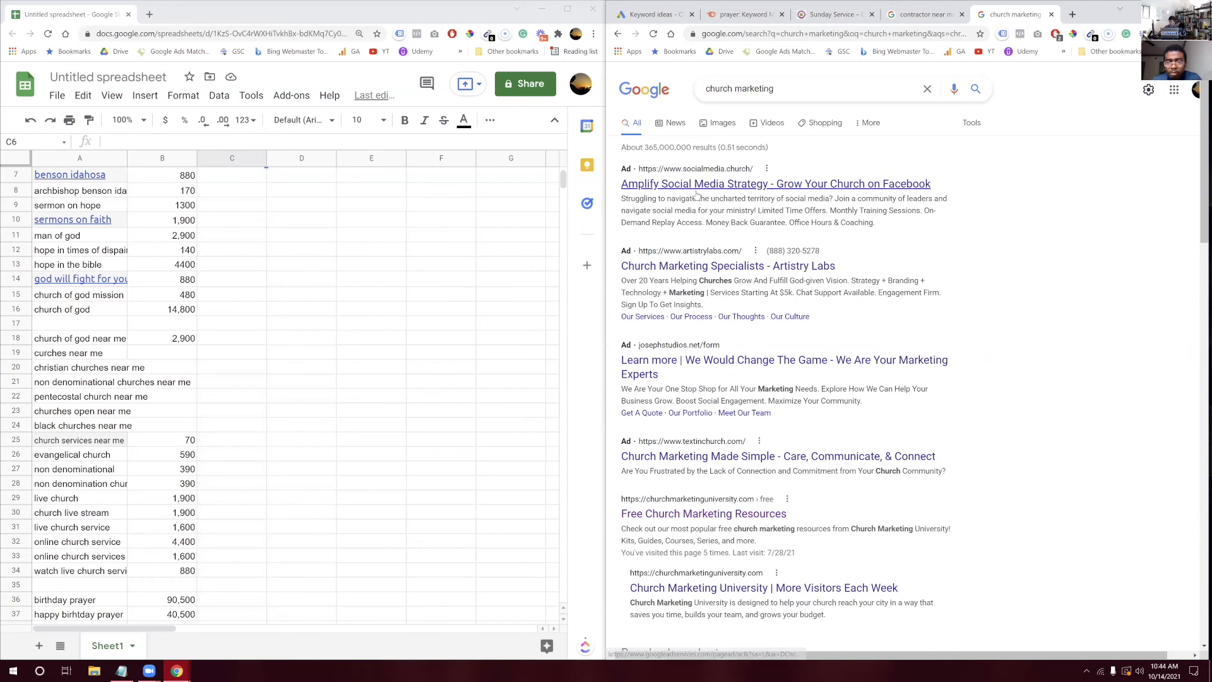
# Open the page clickmill.co/church-marketing in another new browser tab
pyautogui.click(1072, 14)
pyautogui.write('cli')
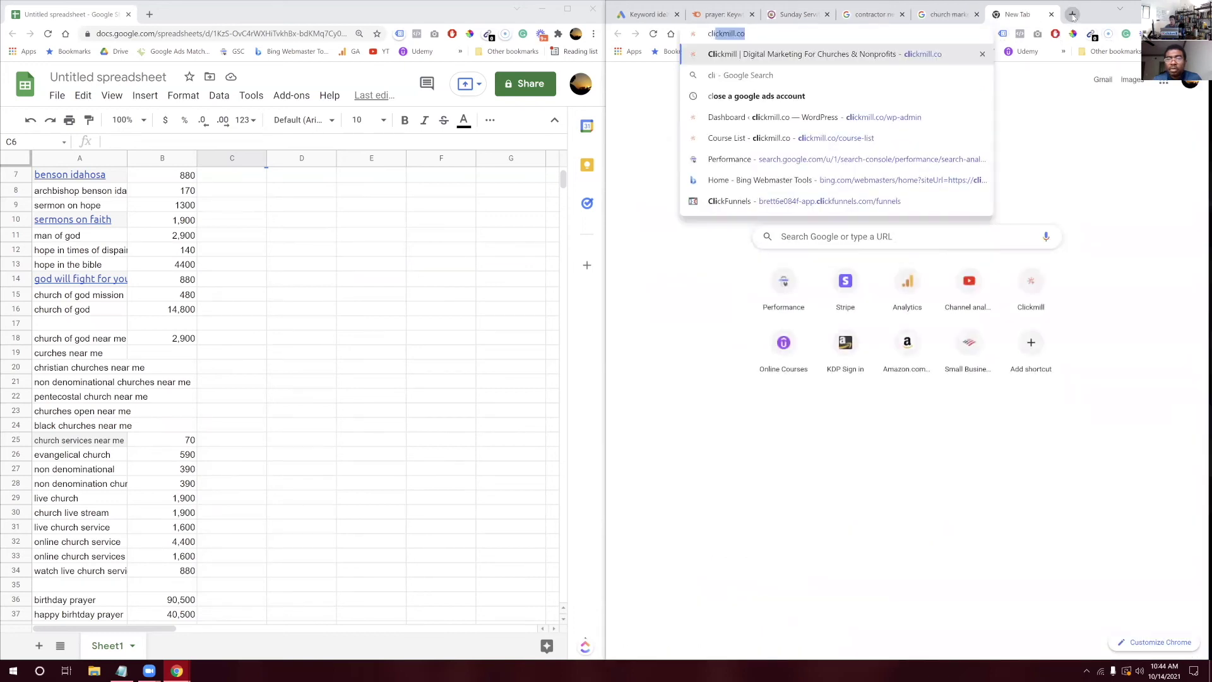
pyautogui.write('ckmill.co/chur')
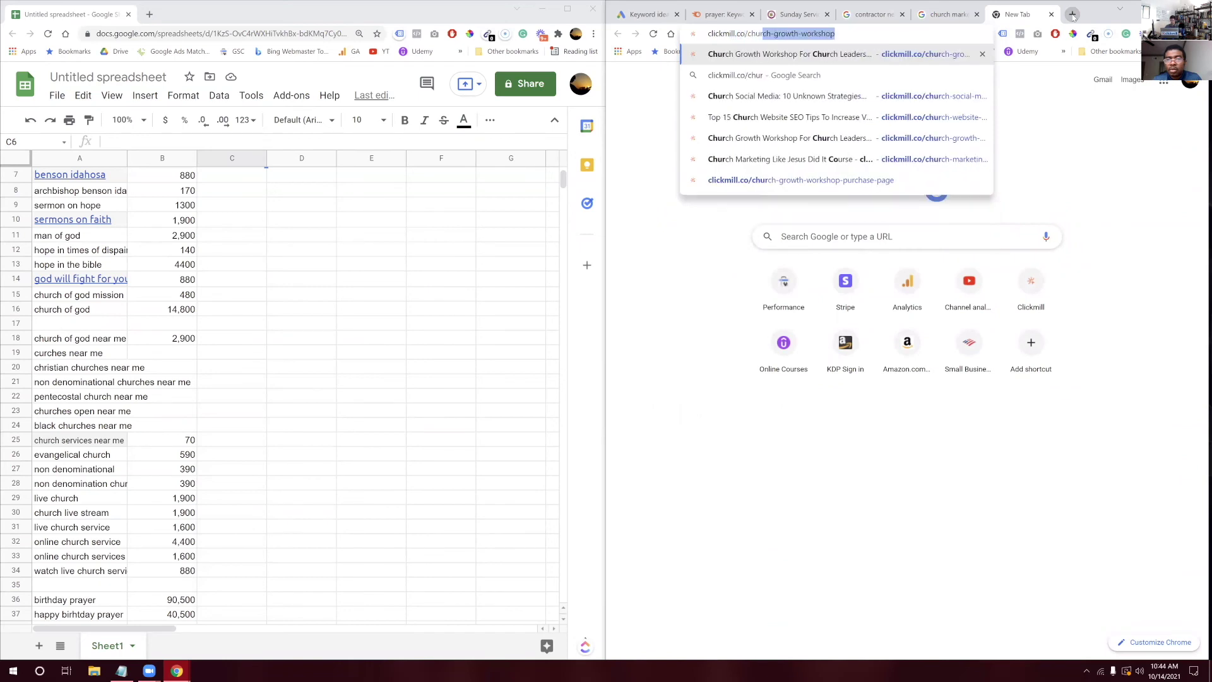
pyautogui.write('ch-marketing')
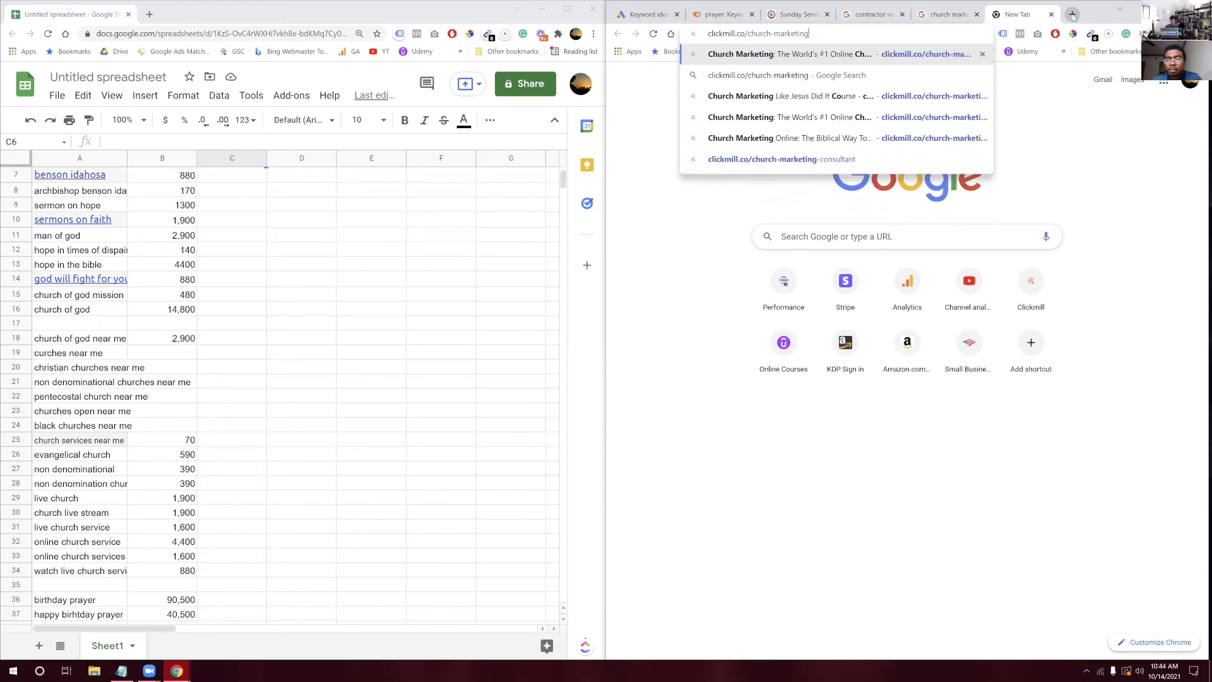
pyautogui.press('Return')
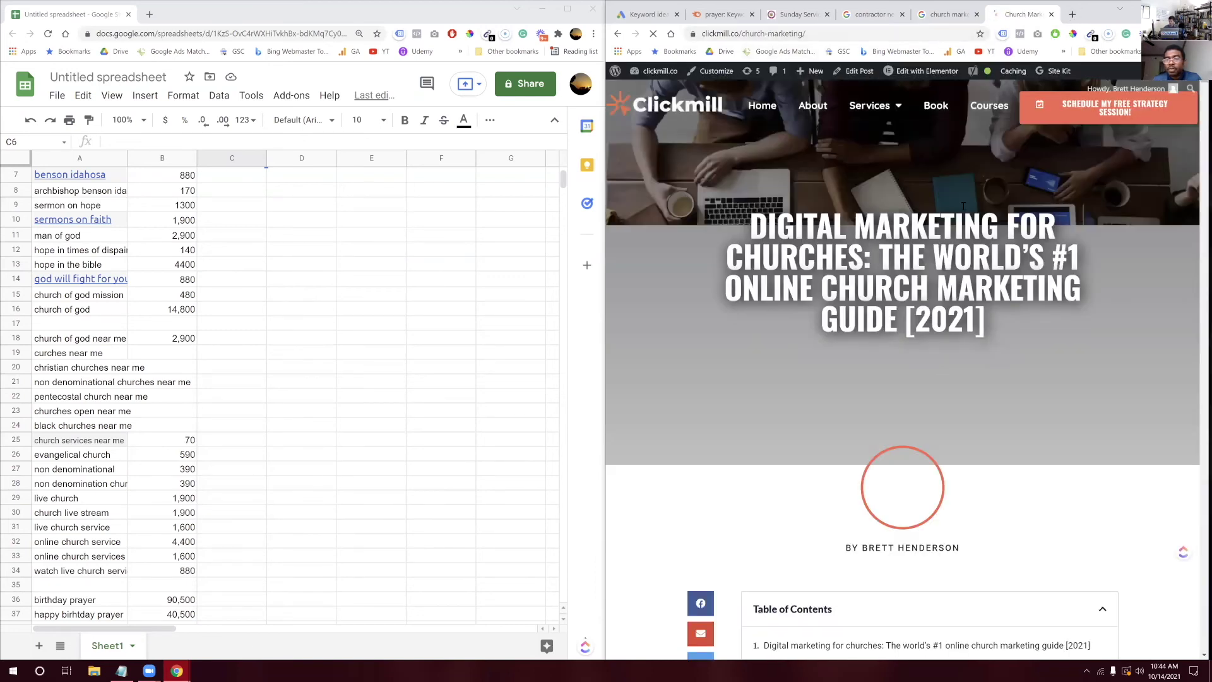
# Skim the church marketing guide from its table of contents through Section 1 to the strategy session offer
pyautogui.scroll(-2, 911, 446)
pyautogui.scroll(-1, 911, 446)
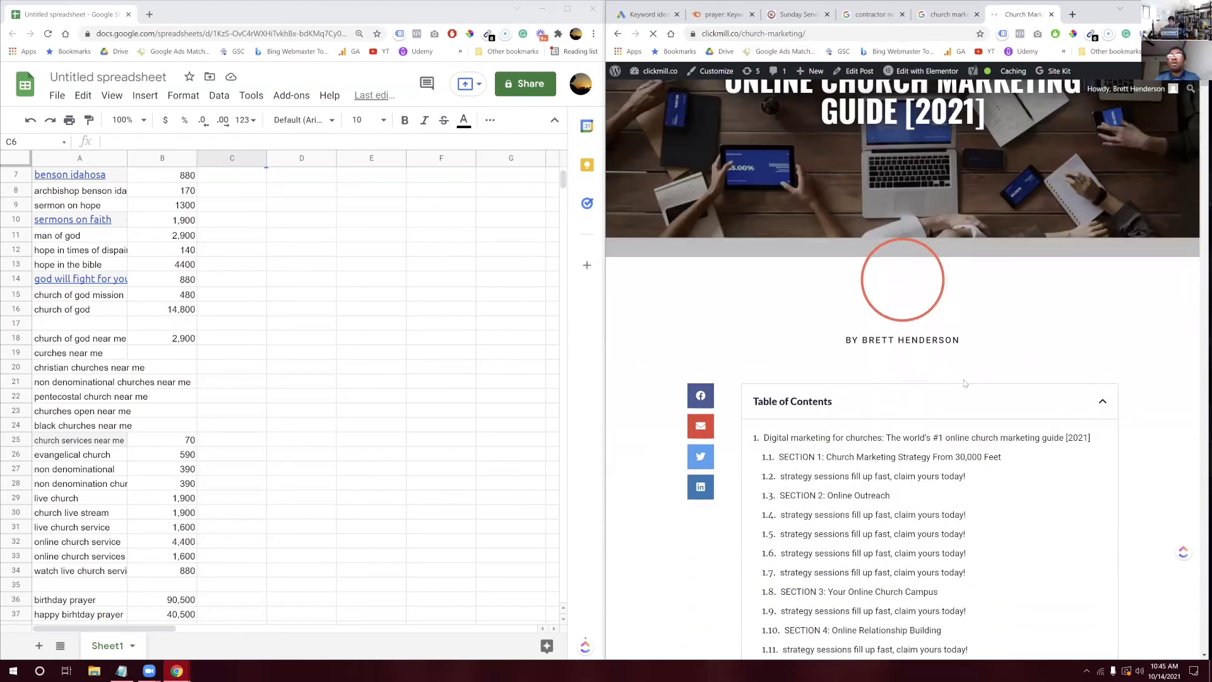
pyautogui.scroll(-8, 965, 383)
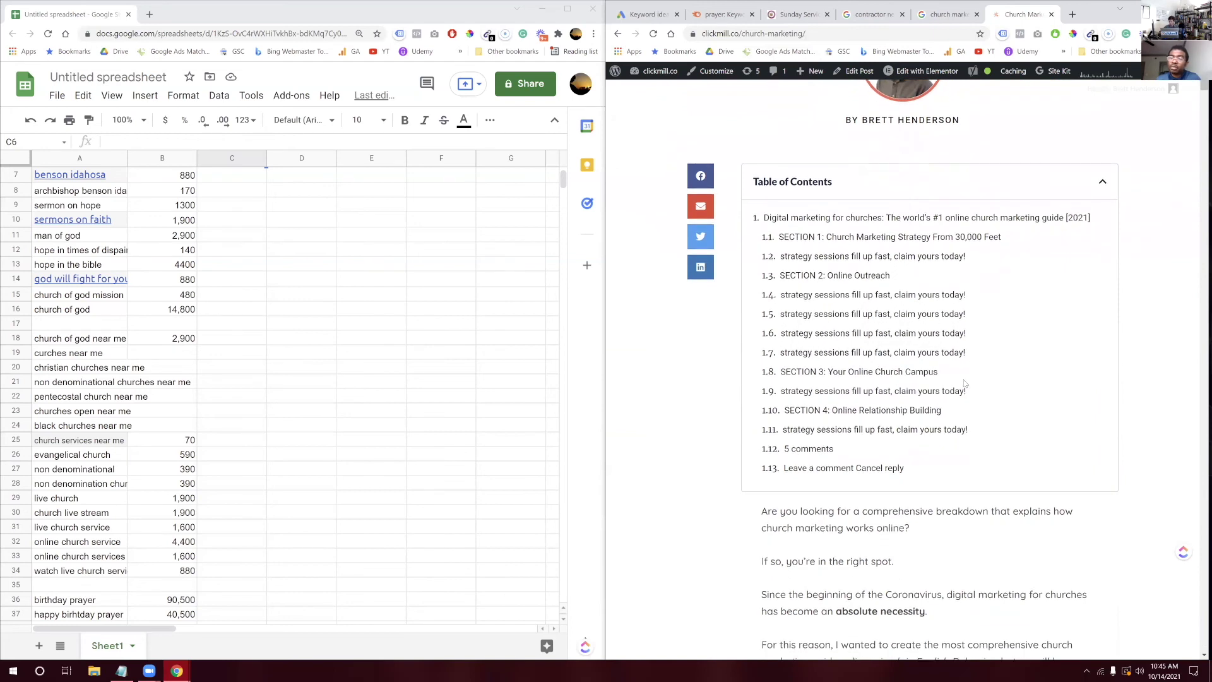
pyautogui.scroll(-4, 964, 383)
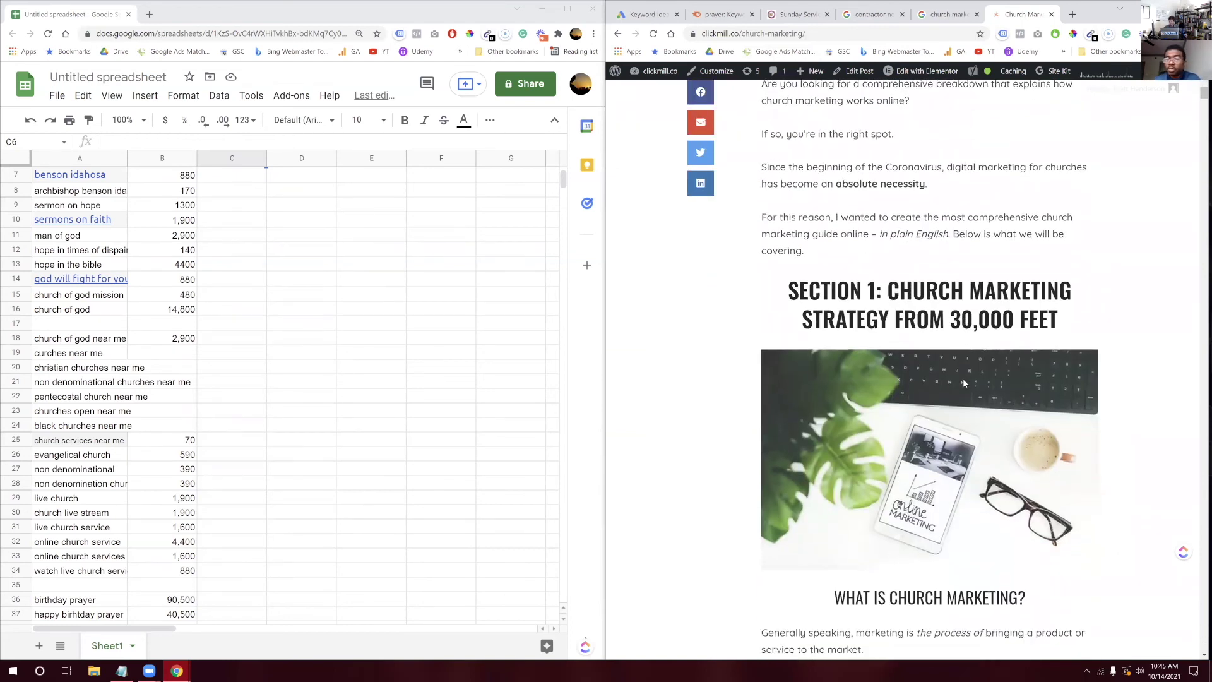
pyautogui.scroll(-9, 964, 383)
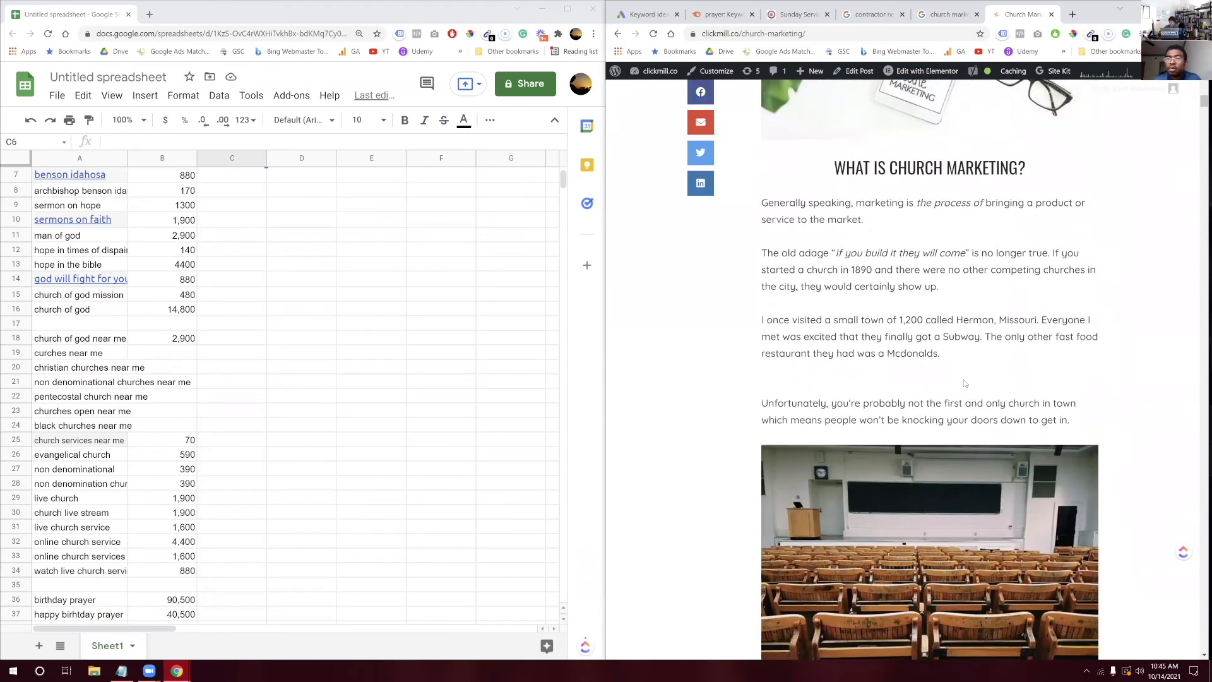
pyautogui.scroll(-18, 965, 383)
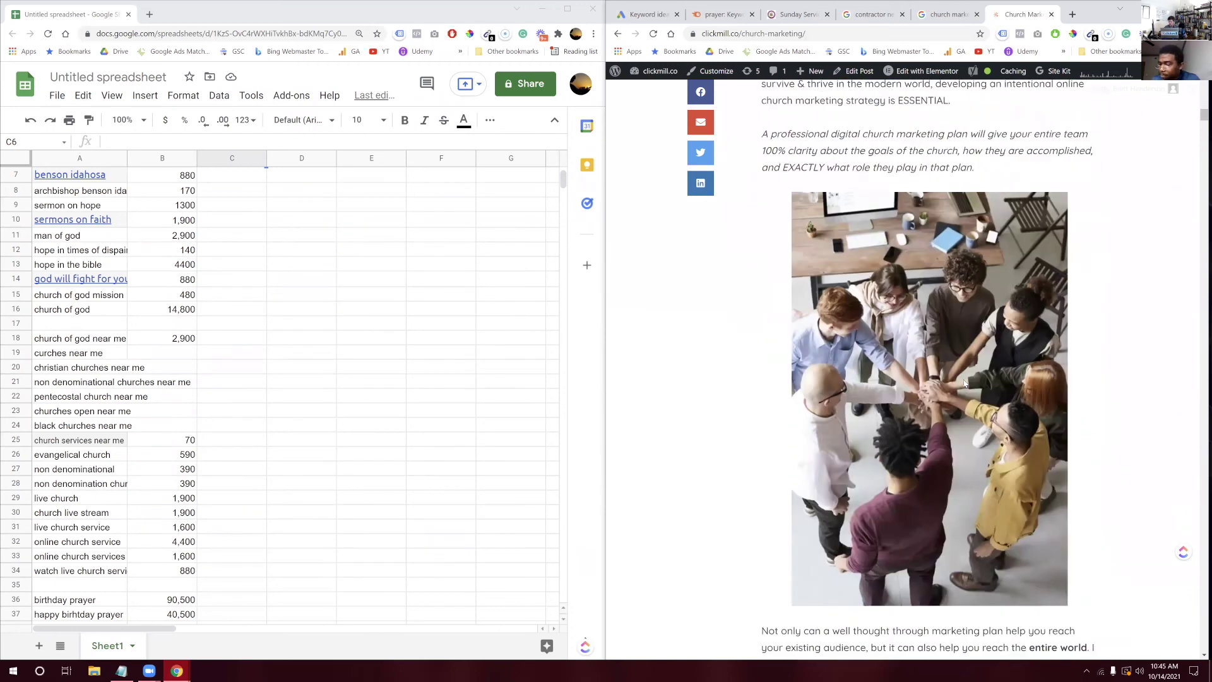
pyautogui.scroll(-4, 964, 383)
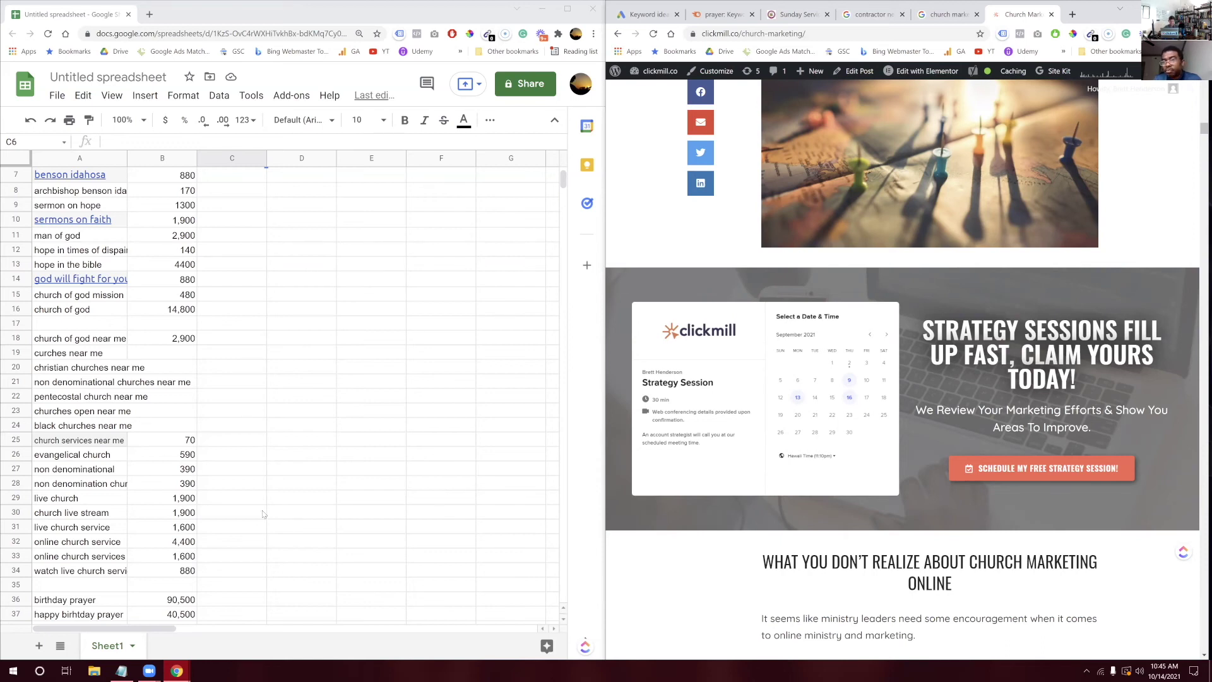
pyautogui.scroll(-5, 256, 530)
pyautogui.scroll(4, 255, 529)
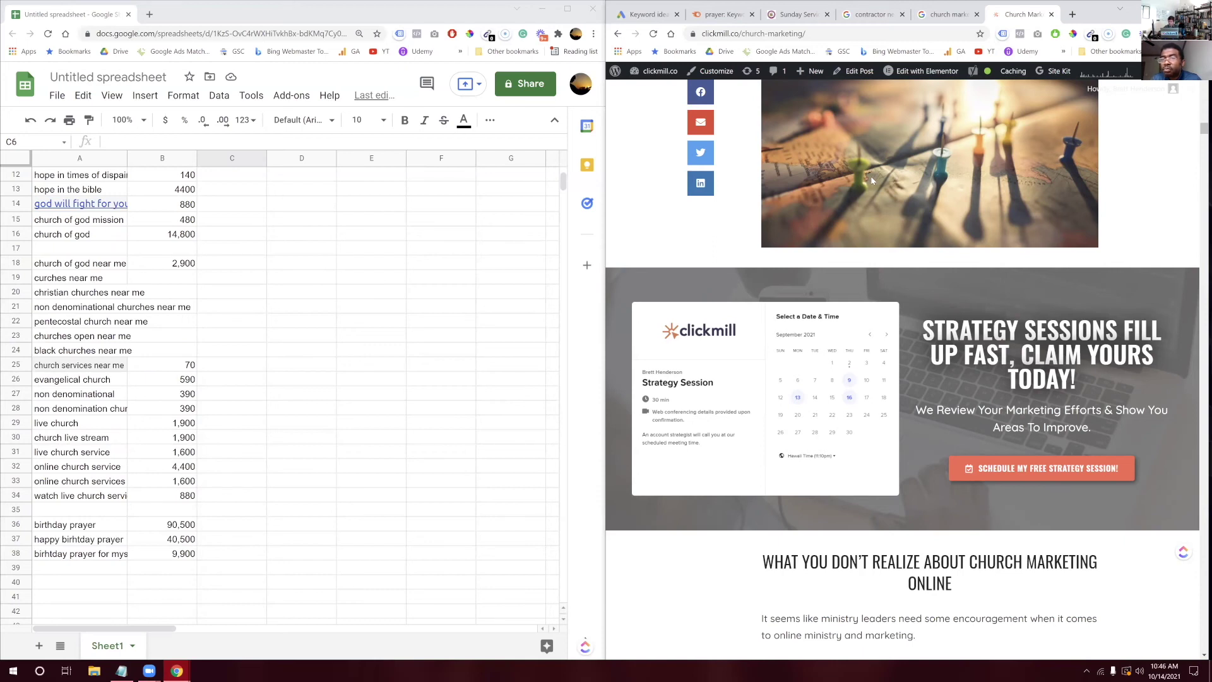
pyautogui.scroll(-15, 873, 181)
pyautogui.scroll(4, 873, 181)
pyautogui.scroll(-10, 873, 182)
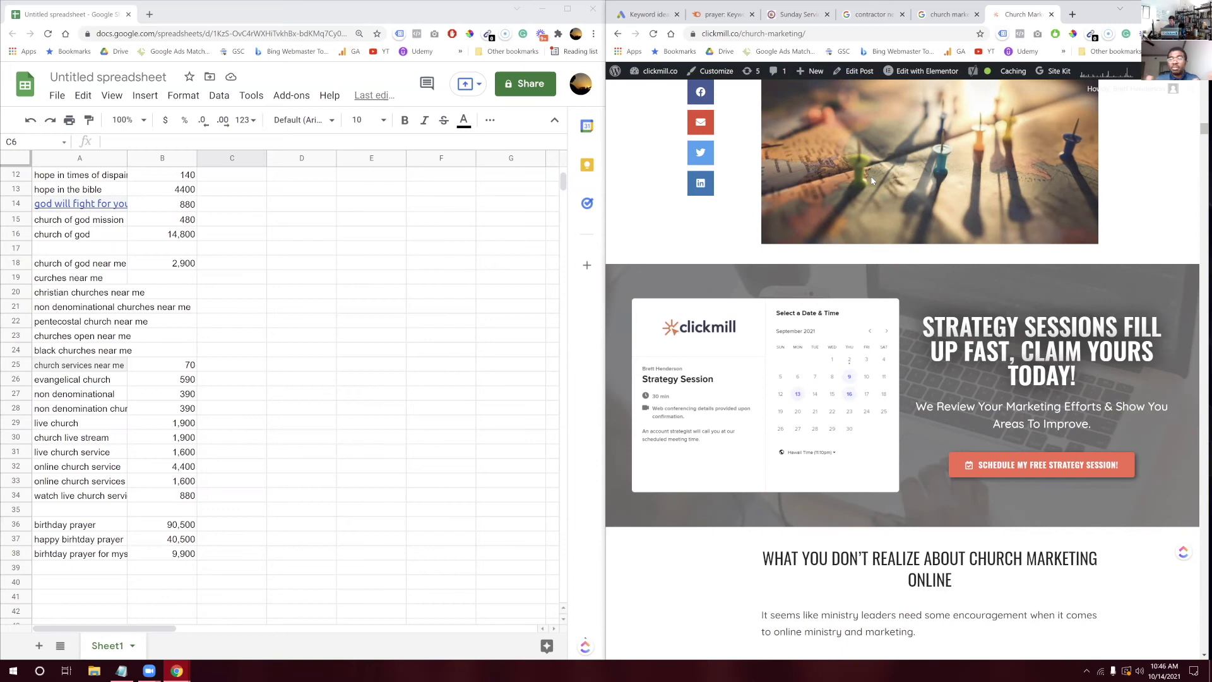
# Open the free strategy session booking calendar from the guide's offer banner and close it again
pyautogui.click(1049, 467)
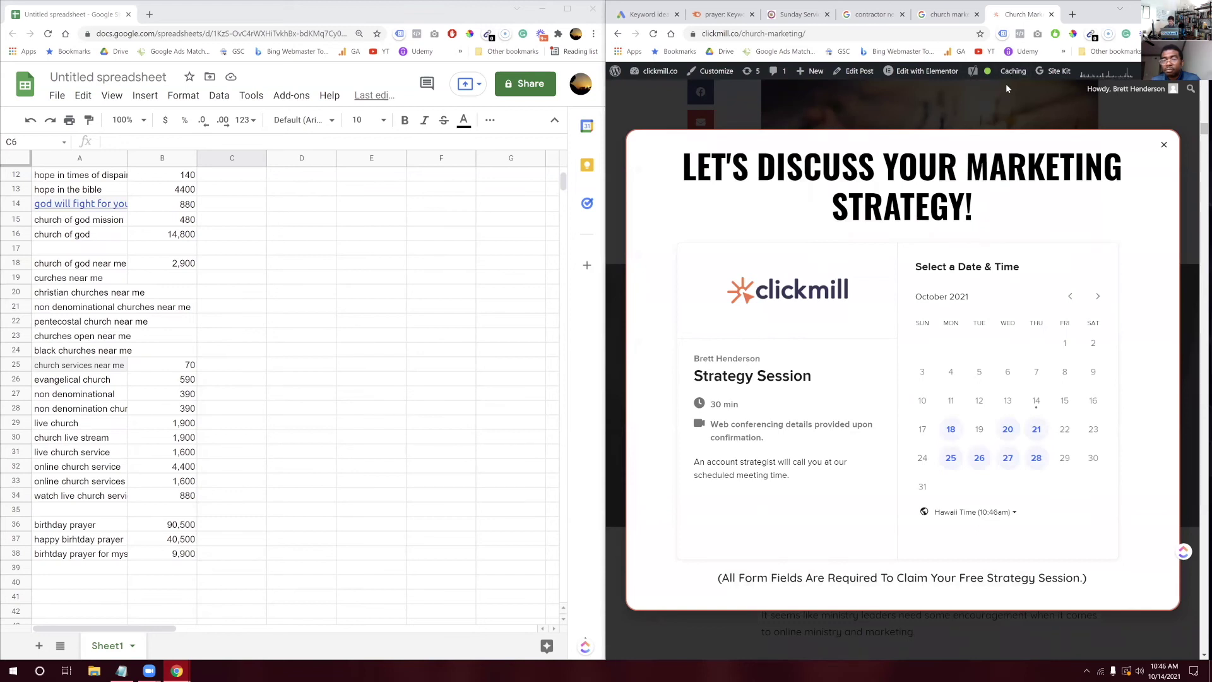
pyautogui.click(1002, 107)
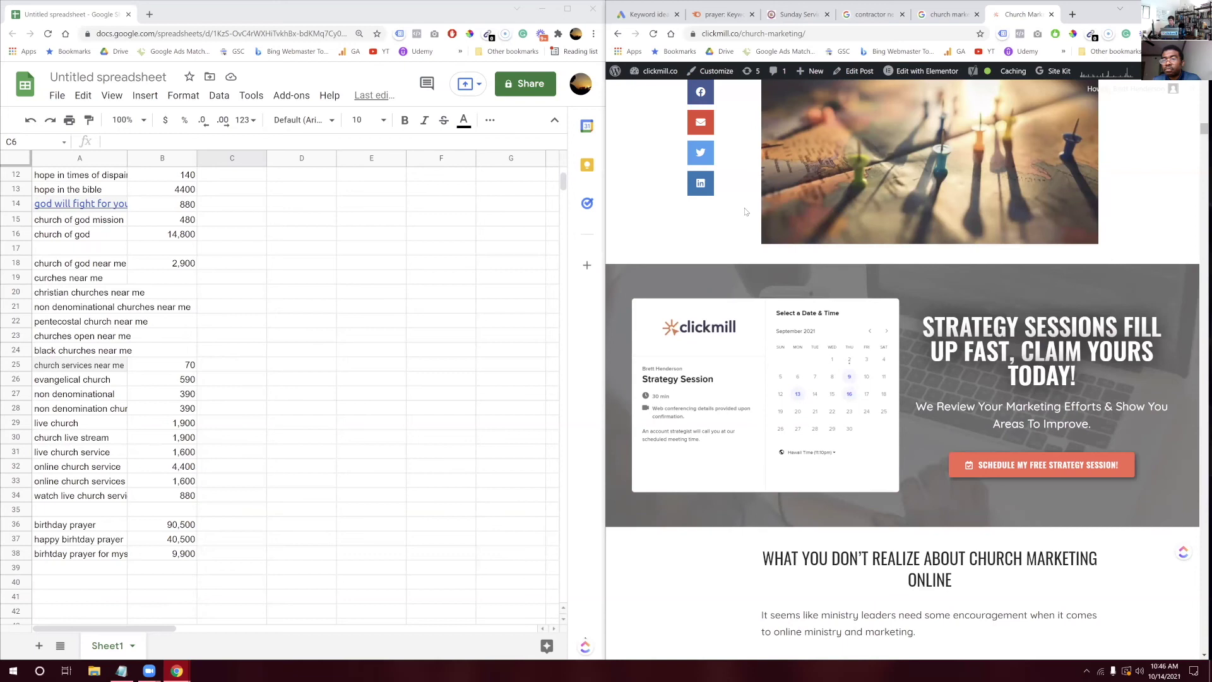
pyautogui.scroll(10, 745, 212)
# Close the church marketing guide and the two Google results pages, and return to the prayer keywords in the Semrush Keyword Magic Tool
pyautogui.moveTo(1043, 66)
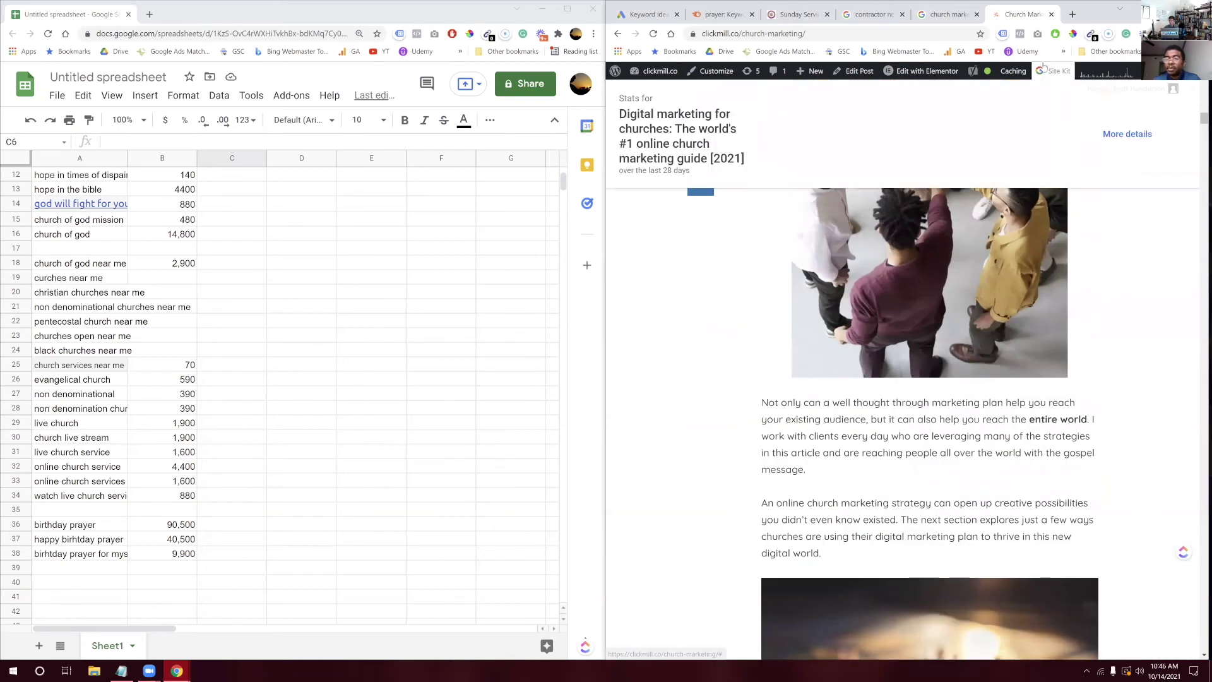
pyautogui.click(1051, 14)
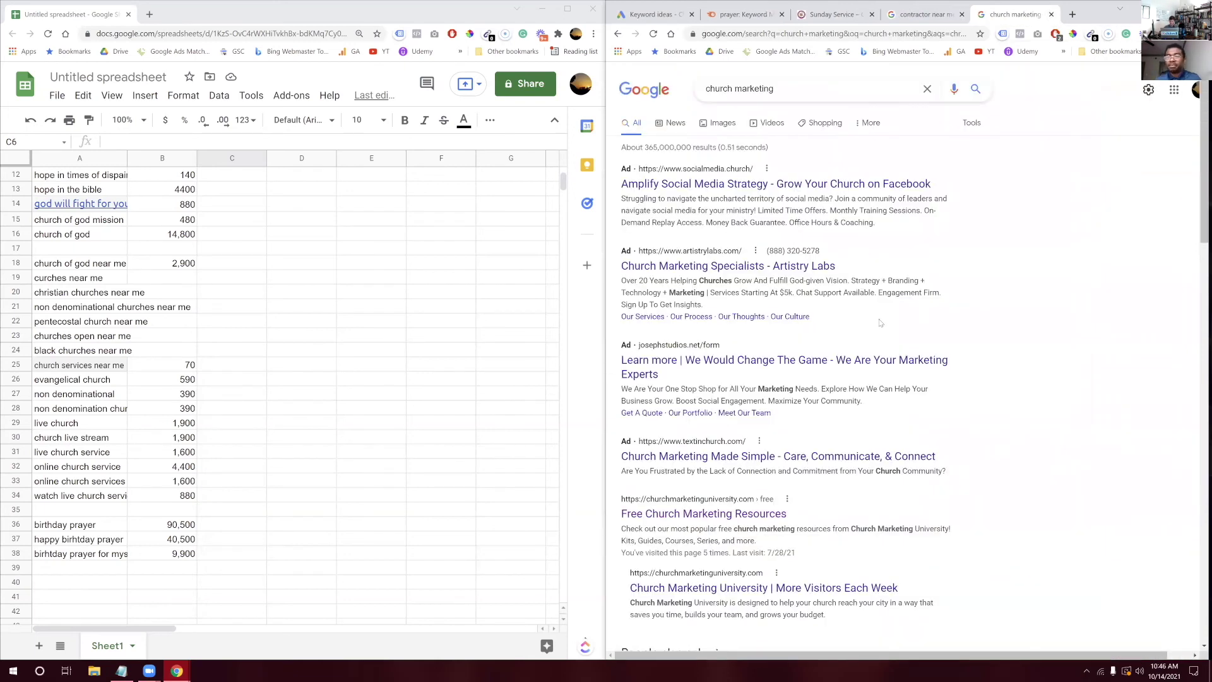
pyautogui.click(1050, 14)
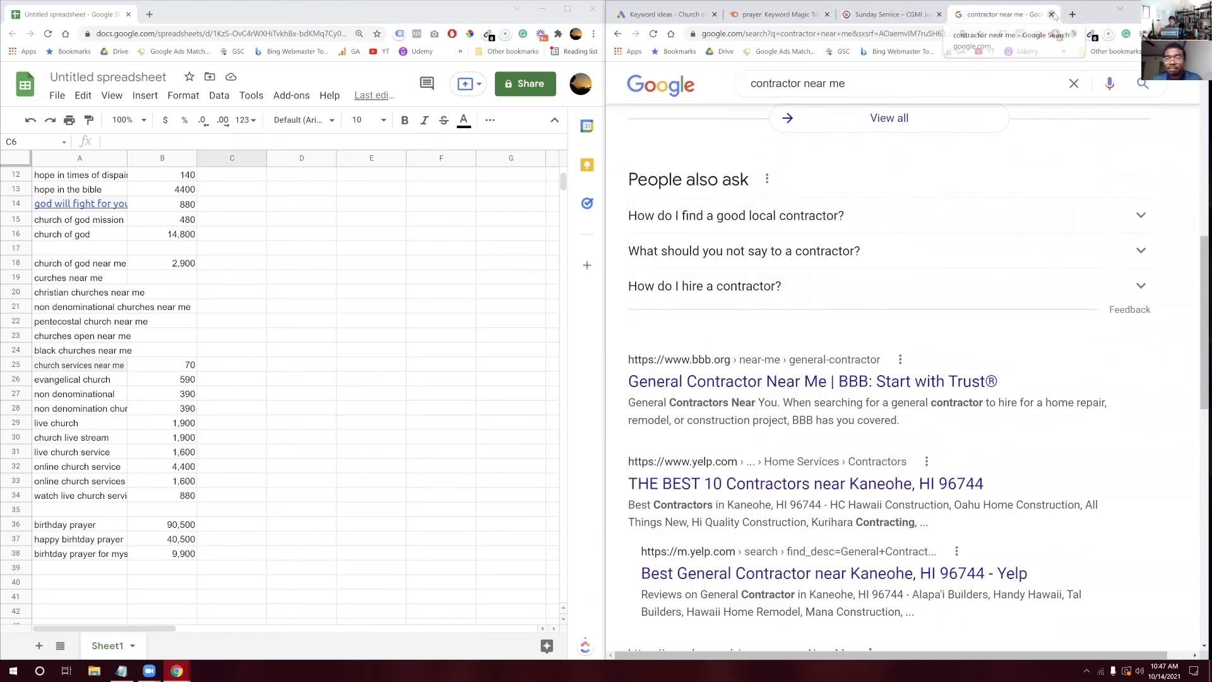
pyautogui.click(1051, 14)
pyautogui.click(815, 15)
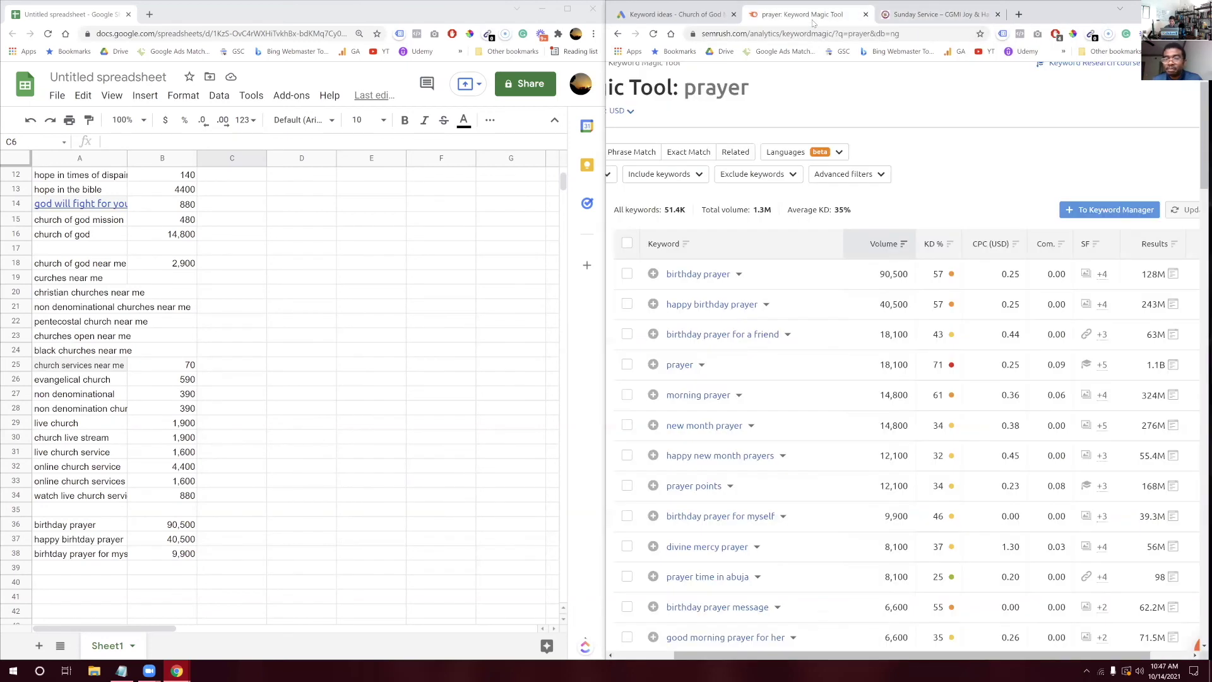
pyautogui.scroll(-1, 830, 429)
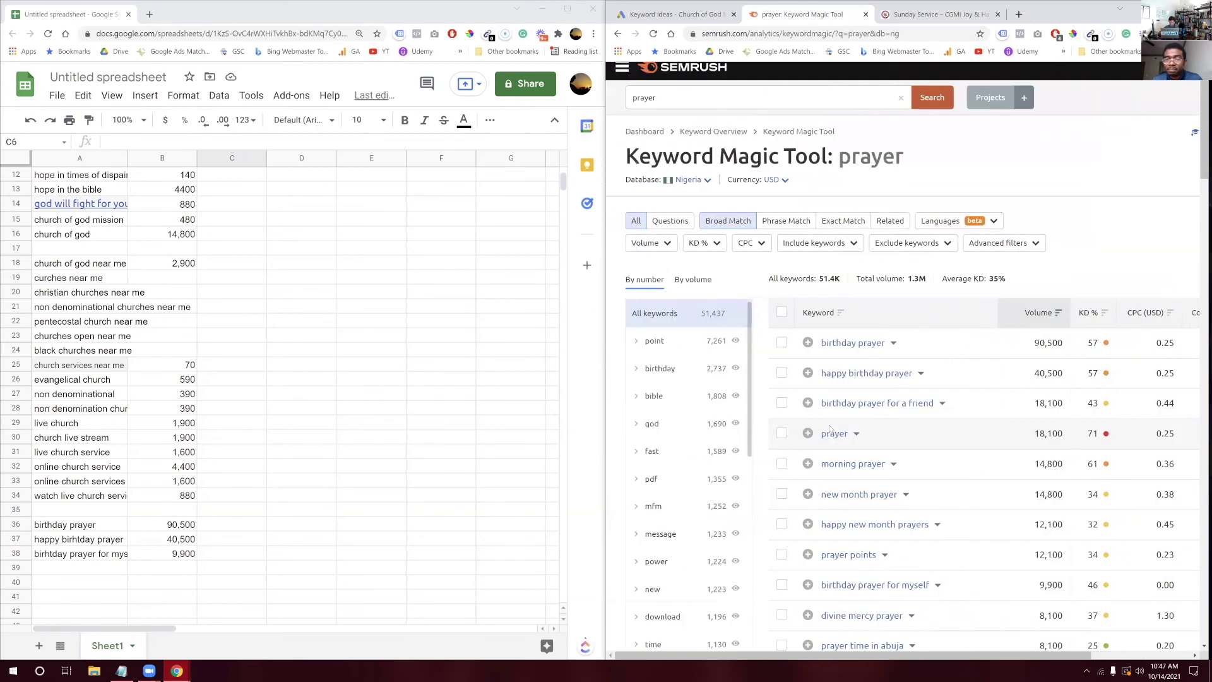
# Examine the CGMI Joy & Harvest Sunday Service page, its service schedules and site navigation, alongside the first keywords in the spreadsheet
pyautogui.click(917, 15)
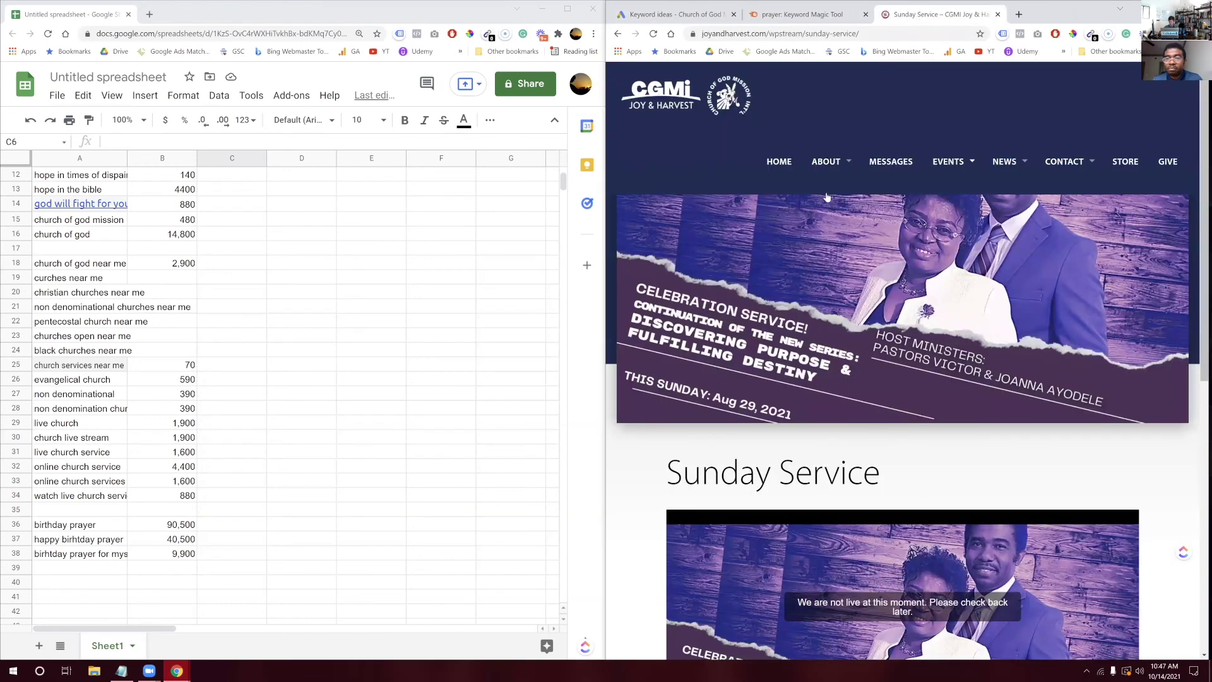
pyautogui.moveTo(824, 190)
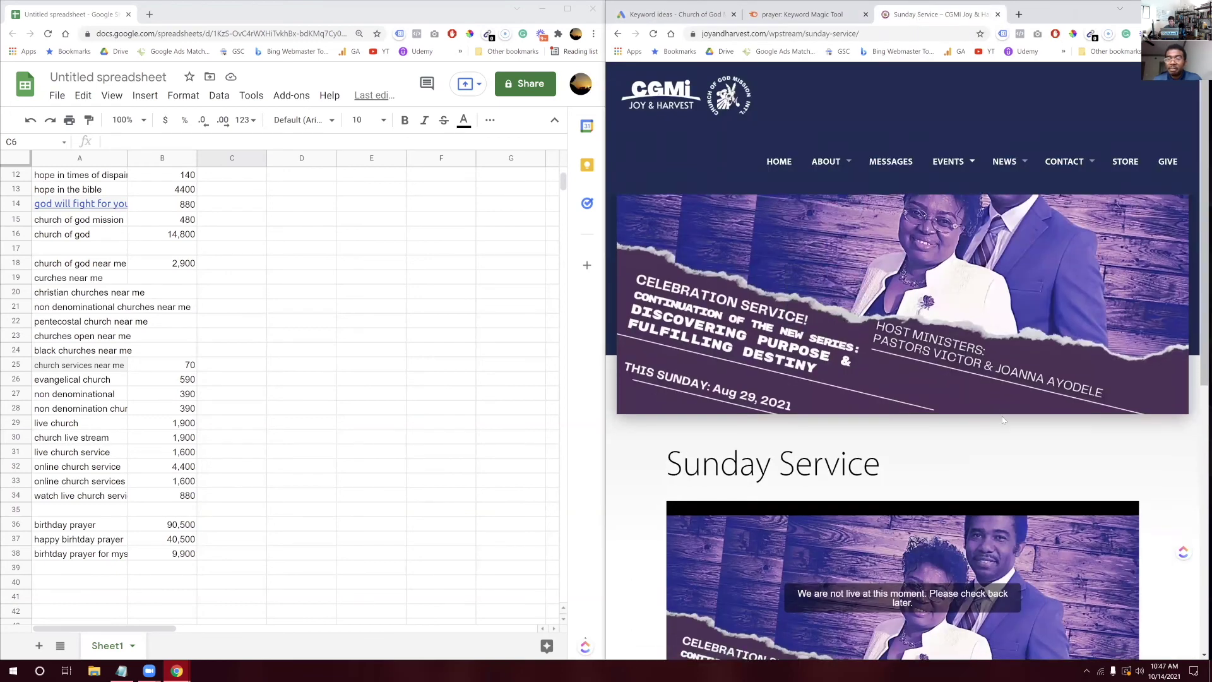
pyautogui.scroll(-7, 1002, 419)
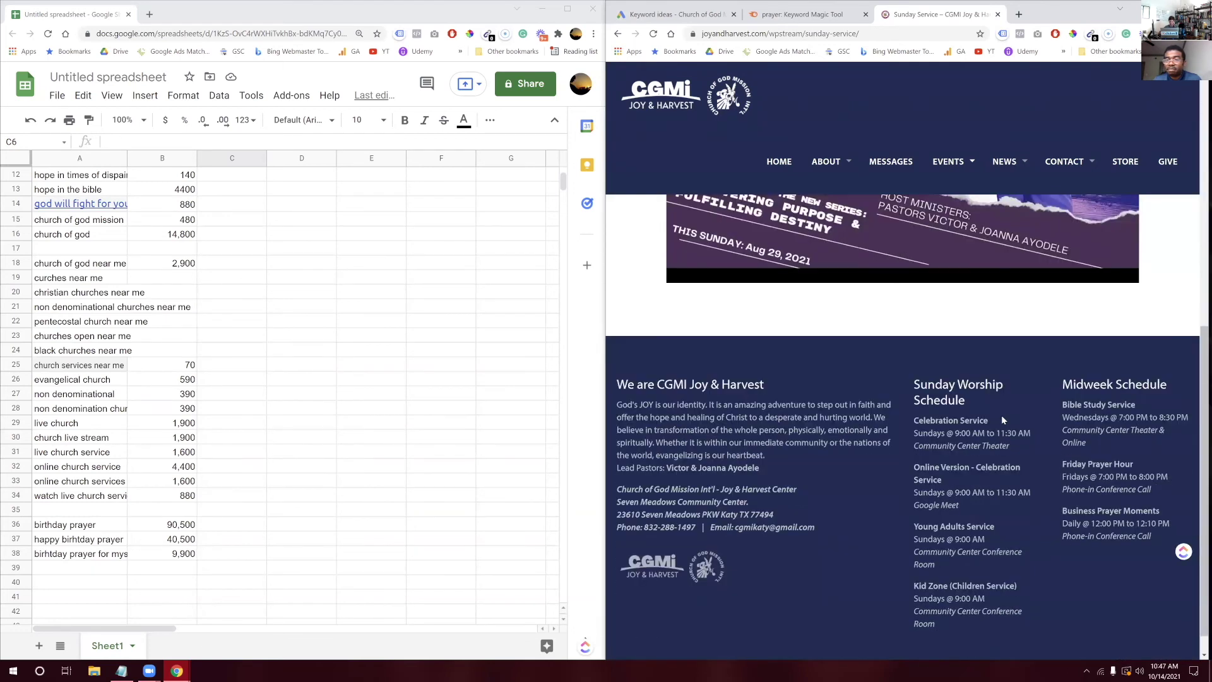
pyautogui.scroll(8, 1001, 414)
pyautogui.moveTo(1087, 159)
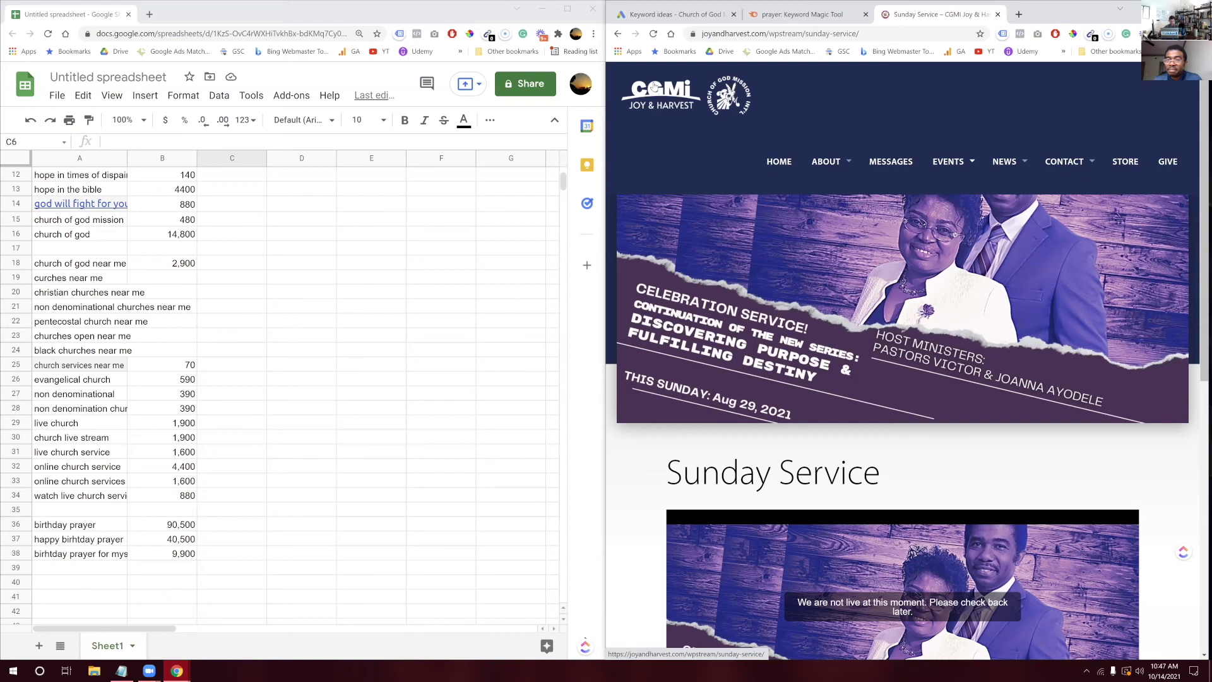
pyautogui.scroll(5, 193, 343)
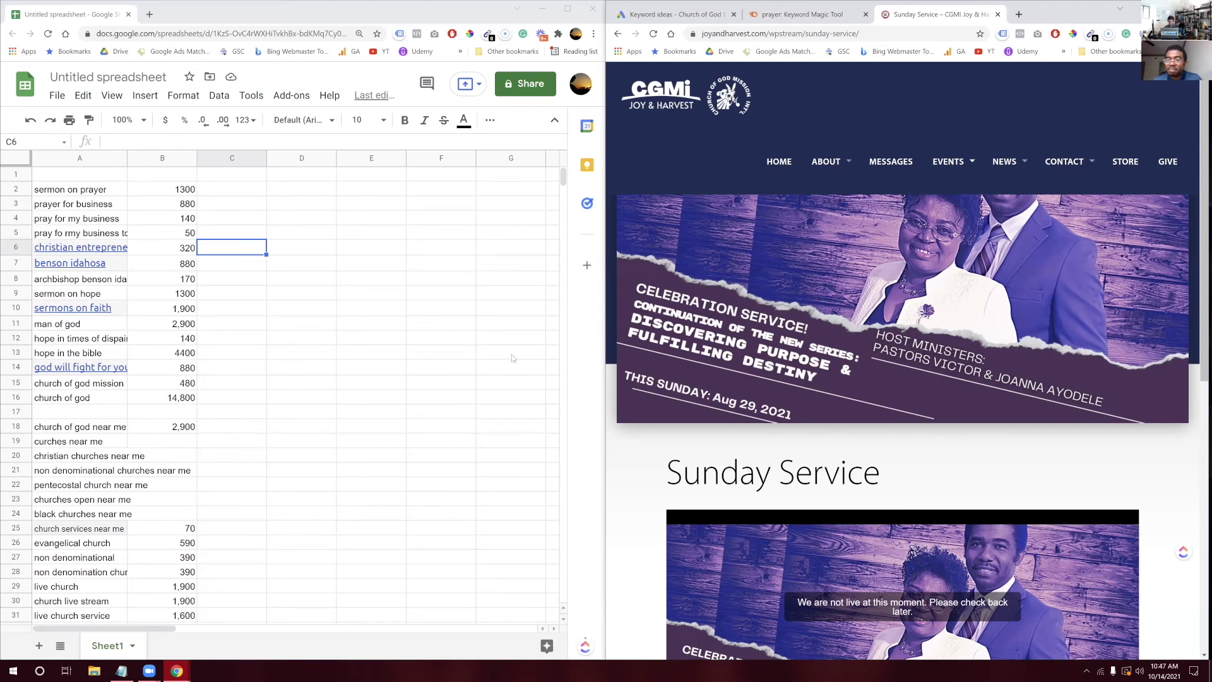
pyautogui.moveTo(955, 166)
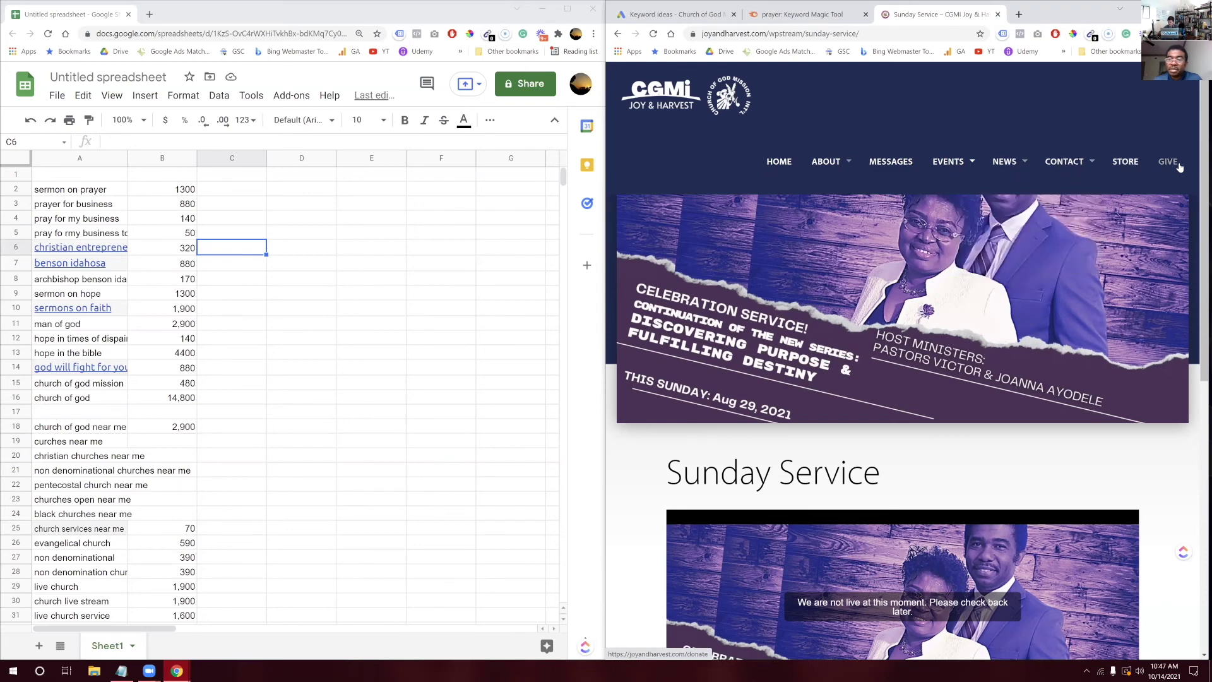
# Open the Joy & Harvest online store from the church website and review its shop products
pyautogui.click(1126, 164)
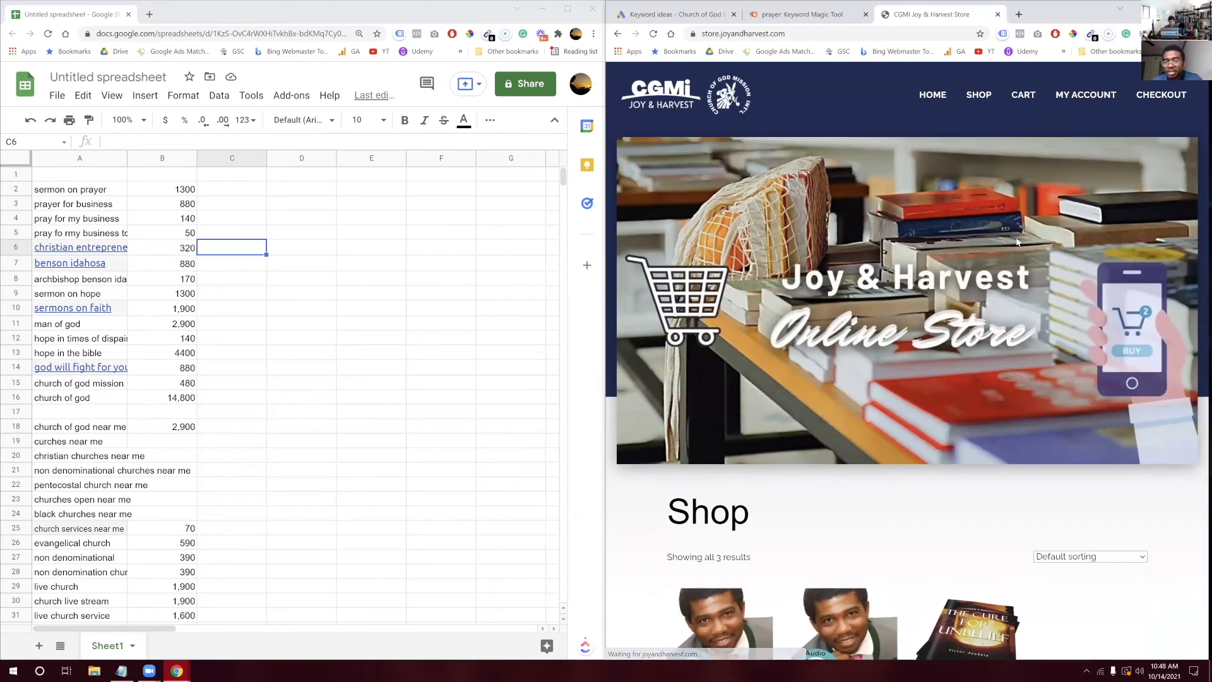
pyautogui.scroll(-3, 1016, 242)
pyautogui.scroll(-3, 1016, 242)
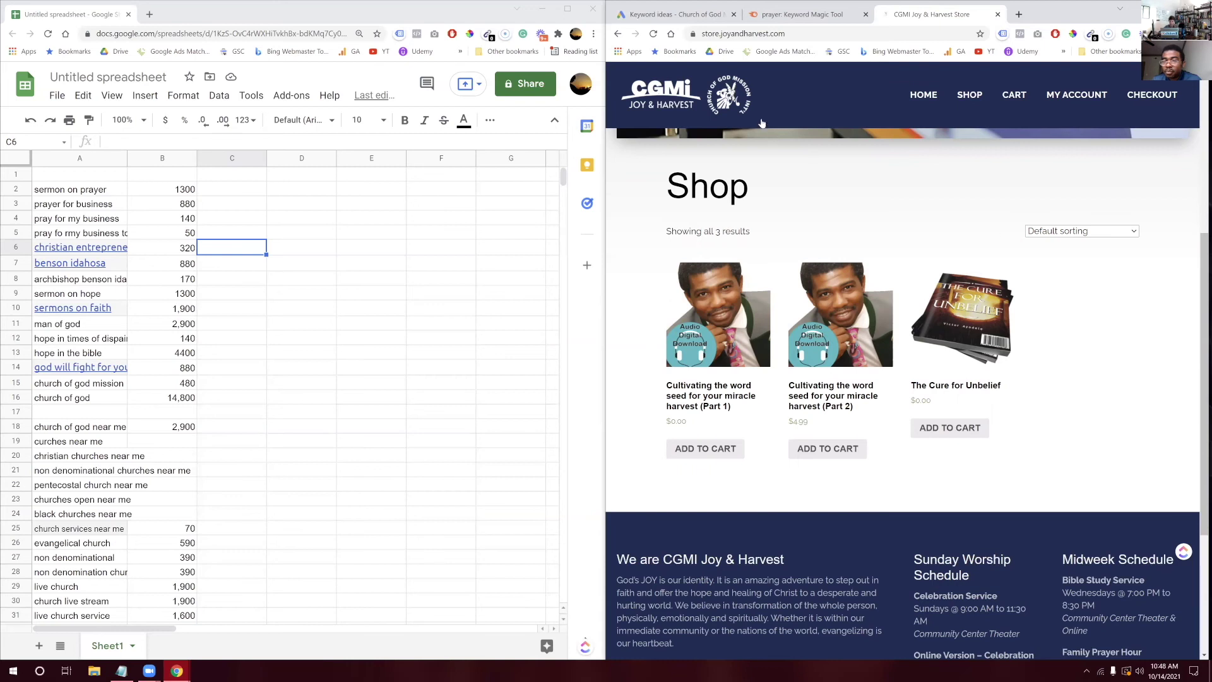
# Return to the prayer keywords in the Semrush Keyword Magic Tool and set the database to United States
pyautogui.click(826, 17)
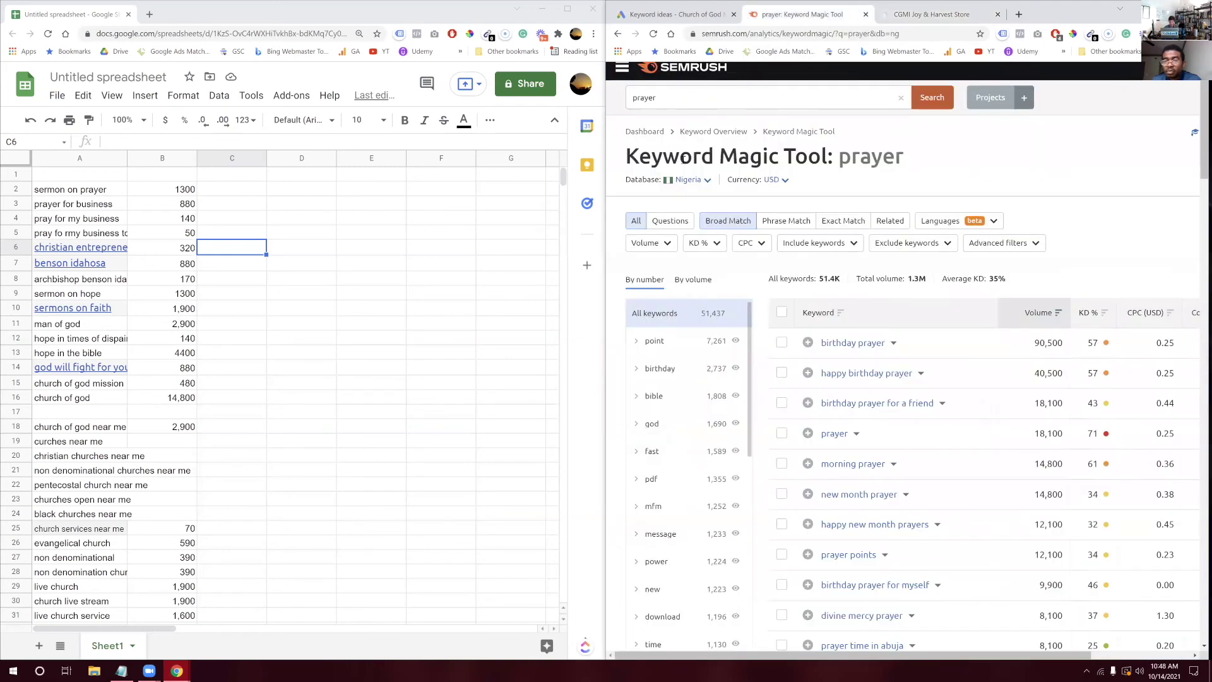
pyautogui.click(688, 180)
pyautogui.scroll(3, 722, 280)
pyautogui.scroll(10, 722, 280)
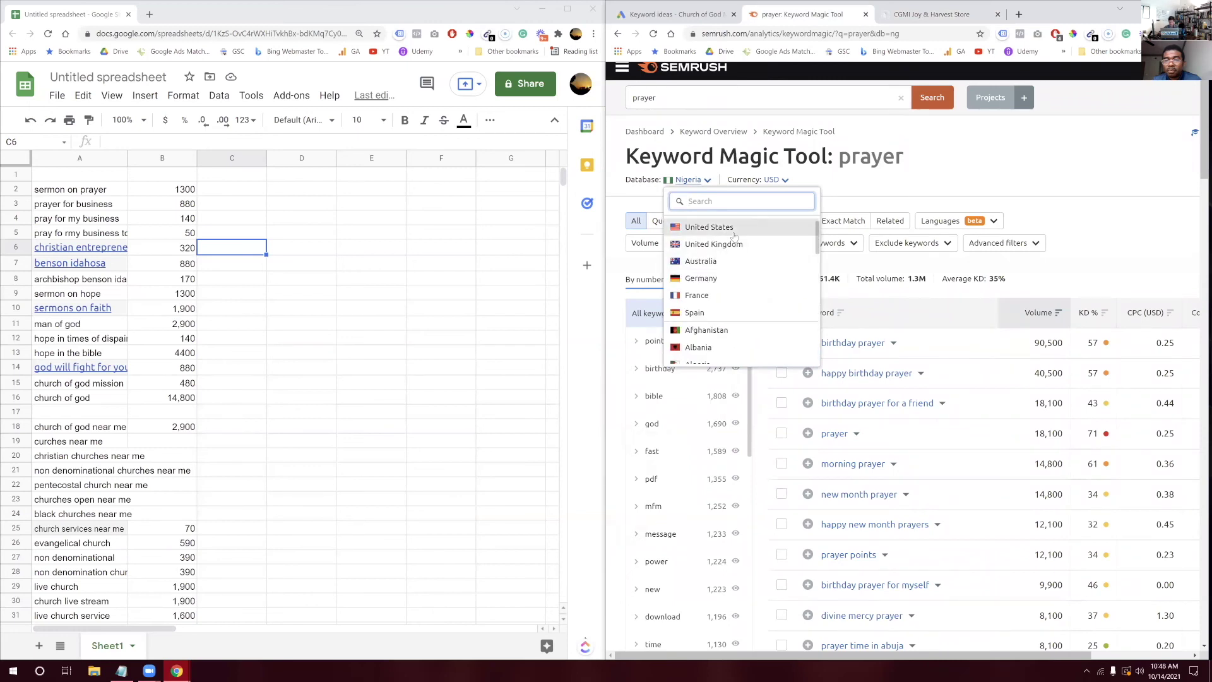
pyautogui.click(732, 230)
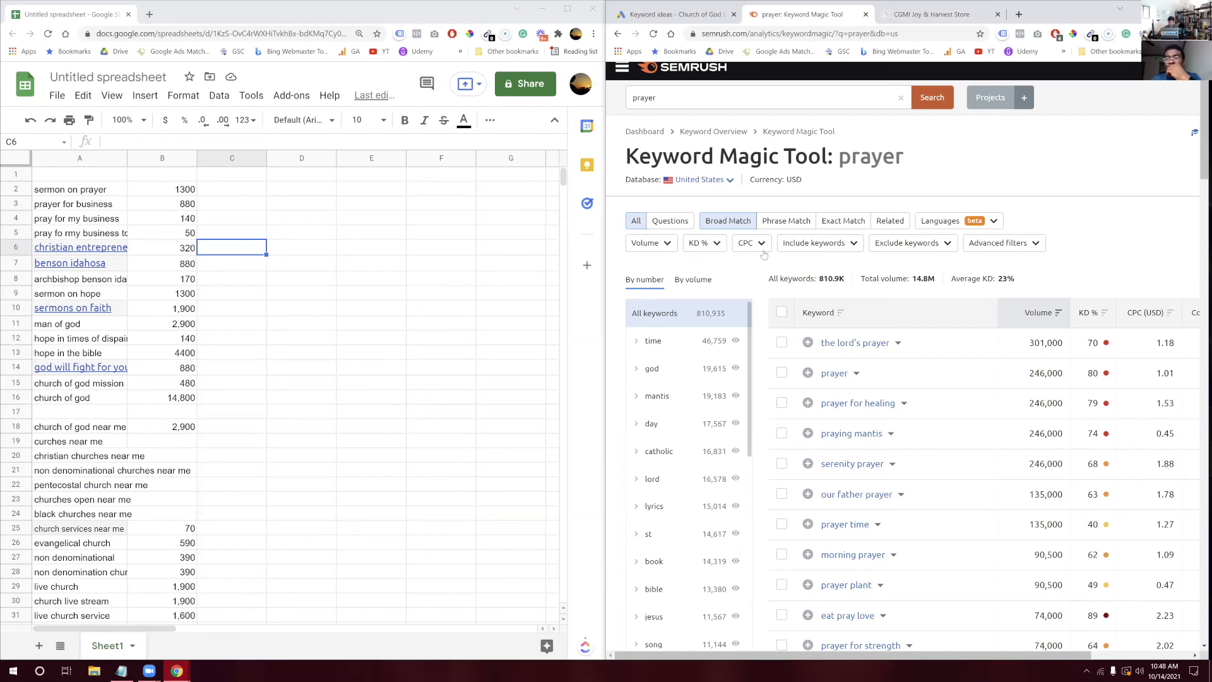
# Search the Keyword Magic Tool for "free christian ebook" and review the keyword results and their metrics
pyautogui.click(777, 98)
pyautogui.write('free christian ebook')
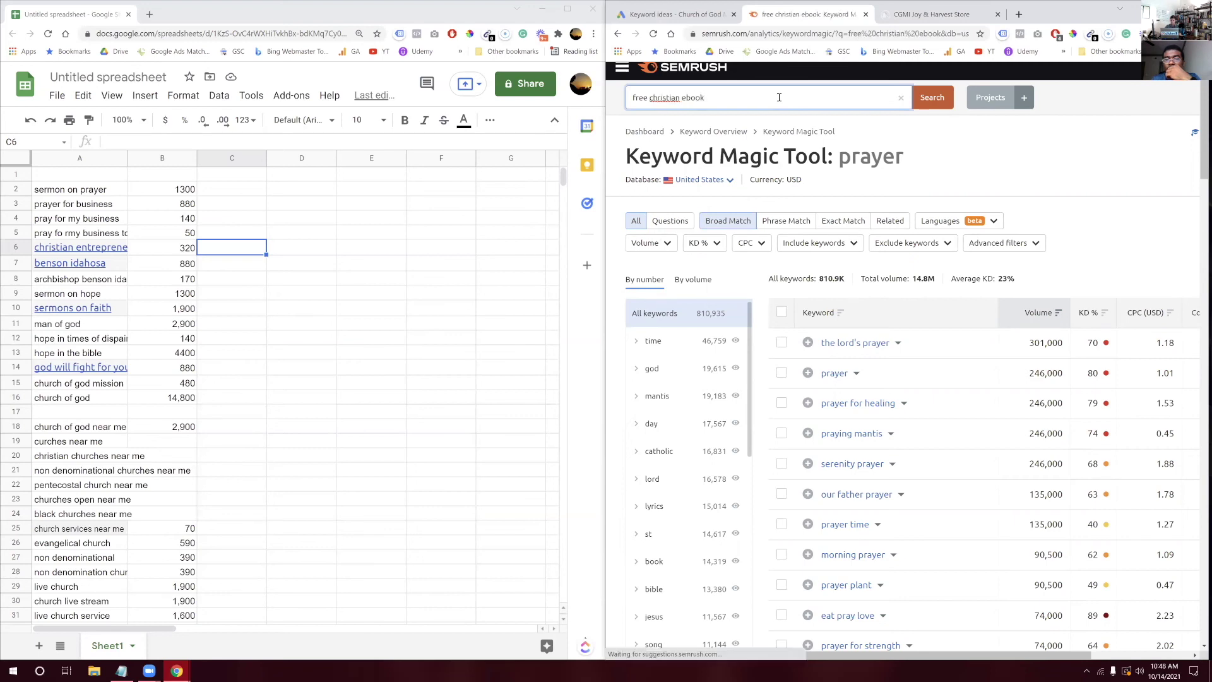
pyautogui.press('Return')
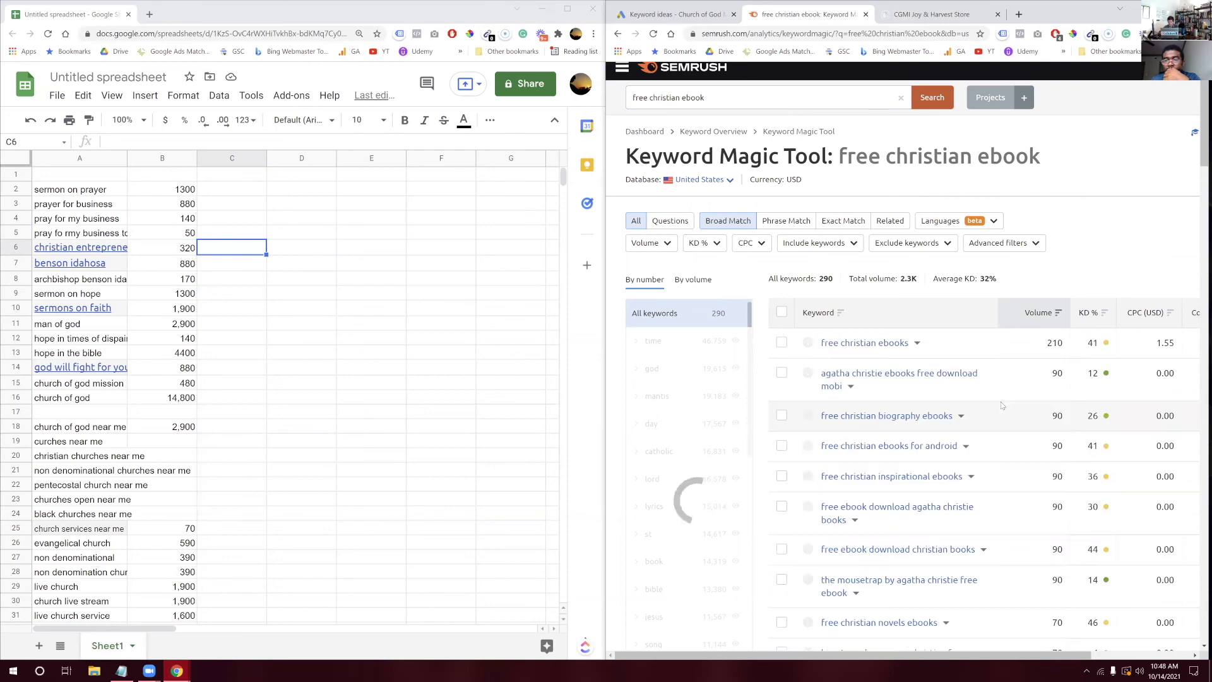
pyautogui.hscroll(2, 1002, 405)
pyautogui.hscroll(-1, 1003, 405)
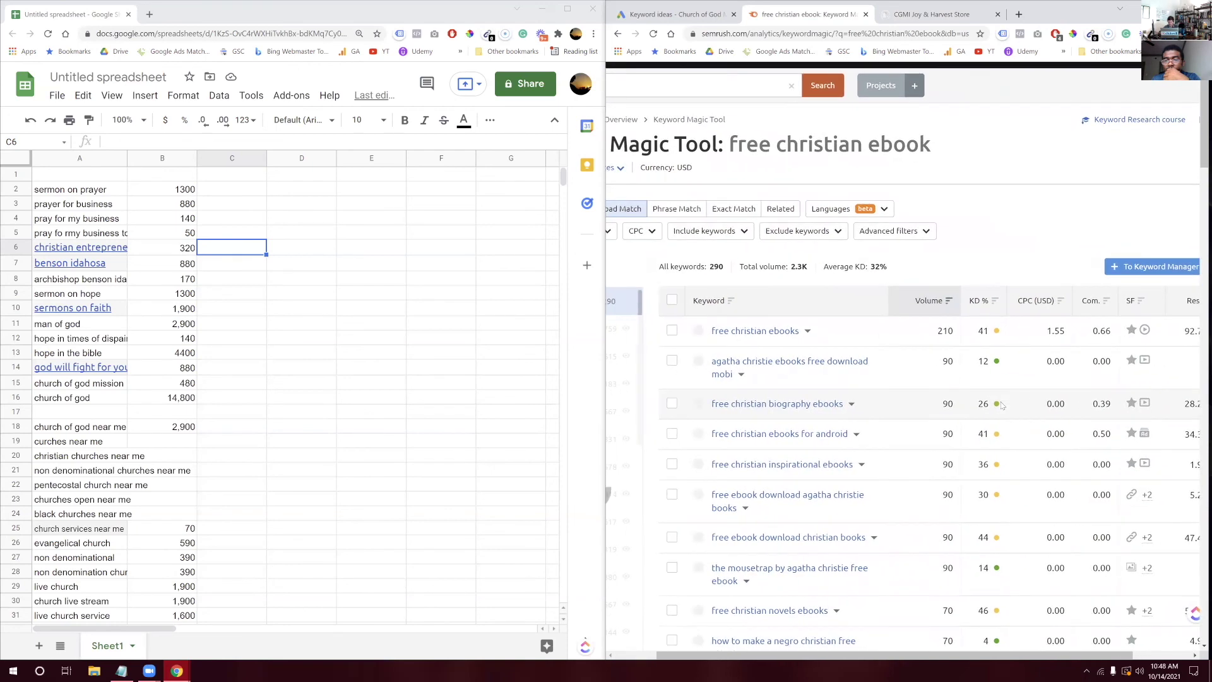
pyautogui.scroll(1, 1001, 405)
pyautogui.hscroll(-2, 1002, 405)
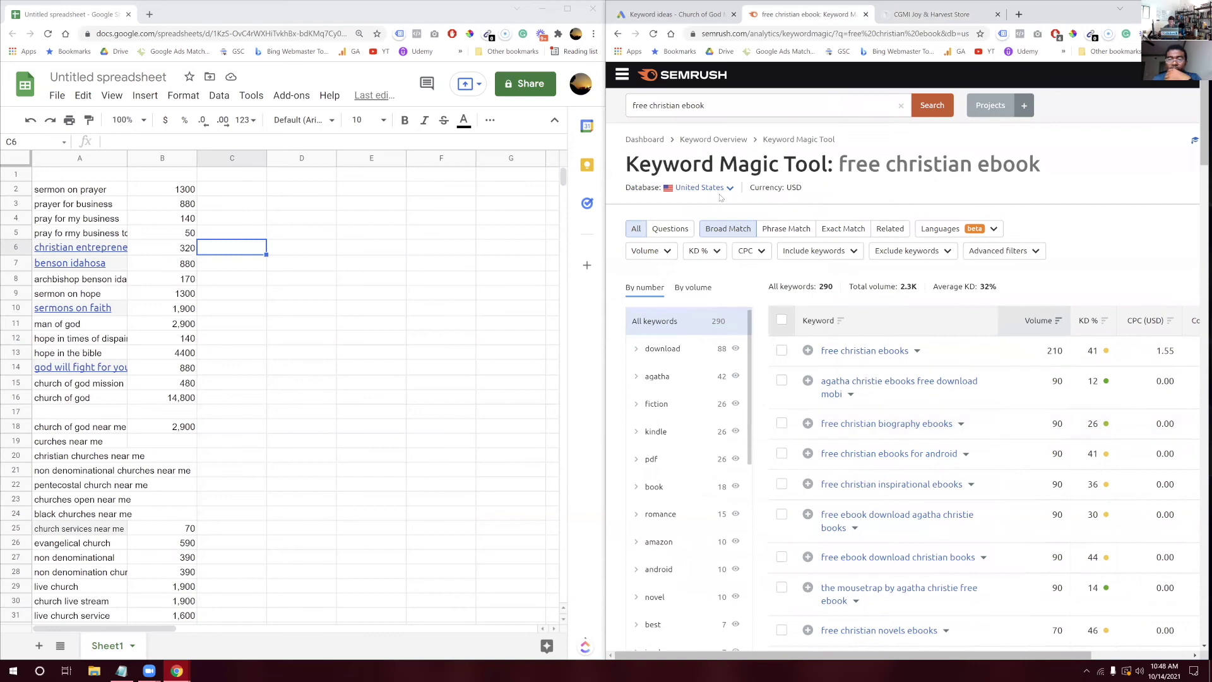
# Open the detail card of the "free christian ebooks" keyword to see its volumes and related keywords
pyautogui.doubleClick(670, 107)
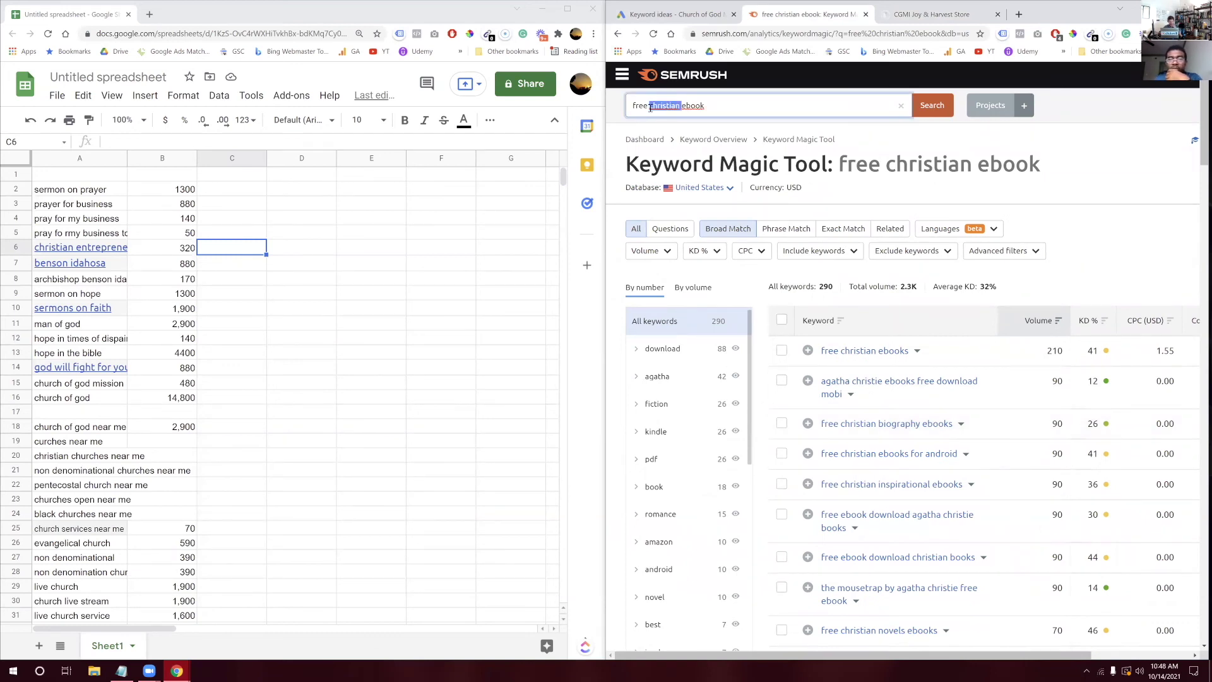
pyautogui.press('End')
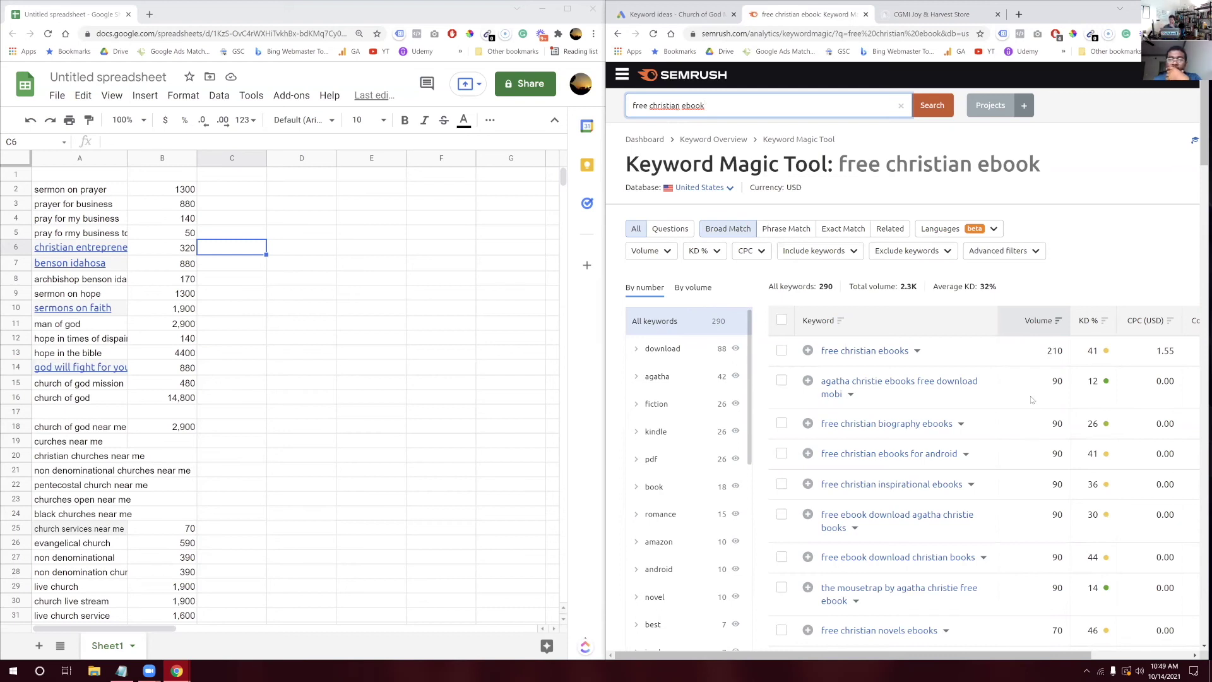
pyautogui.click(918, 352)
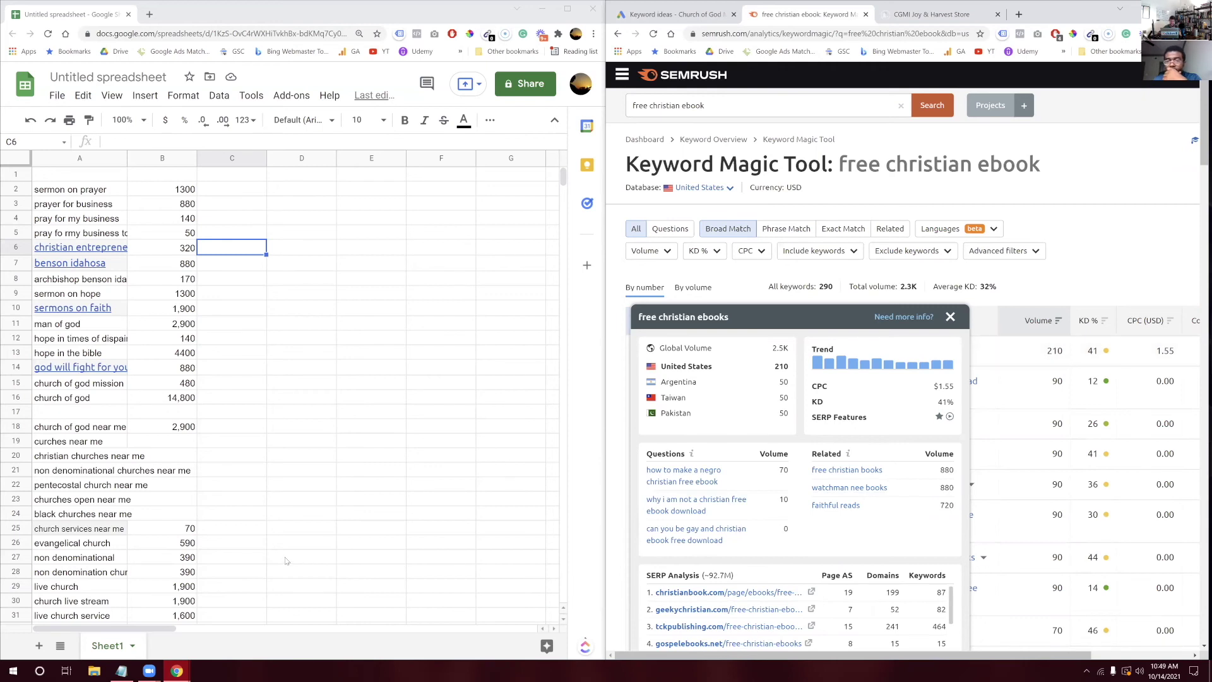
# Record "free christian books" with a volume of 880 in row 40 of the spreadsheet
pyautogui.scroll(-5, 285, 561)
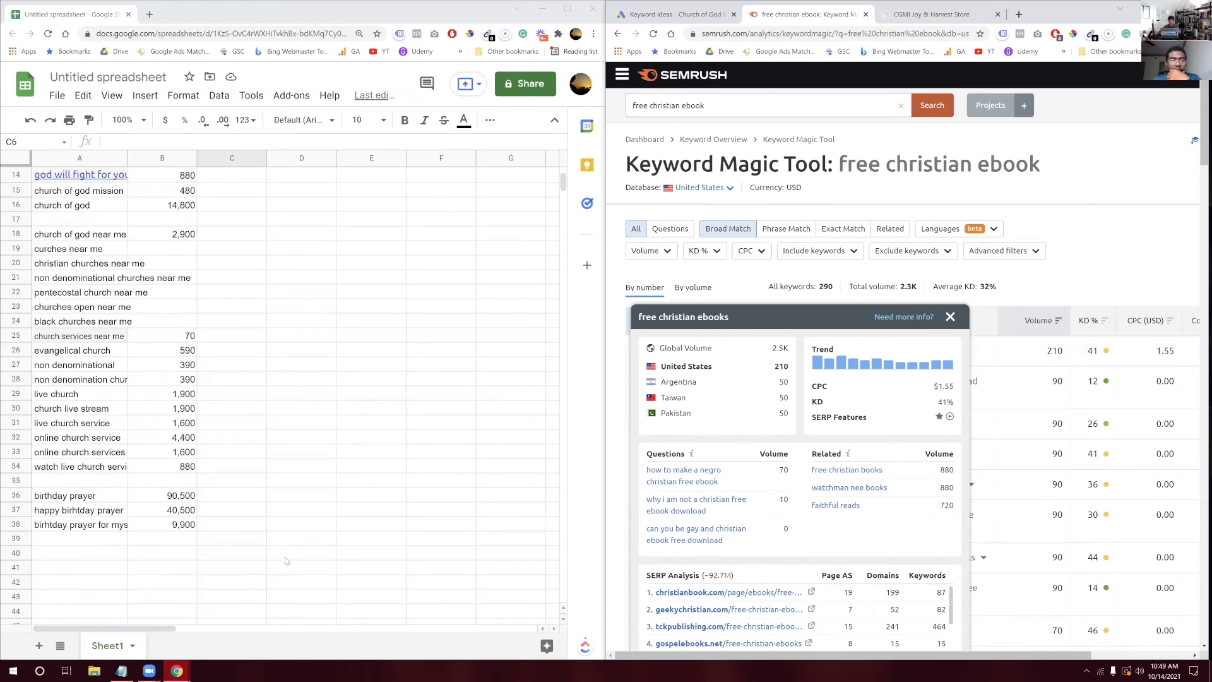
pyautogui.click(101, 555)
pyautogui.doubleClick(101, 554)
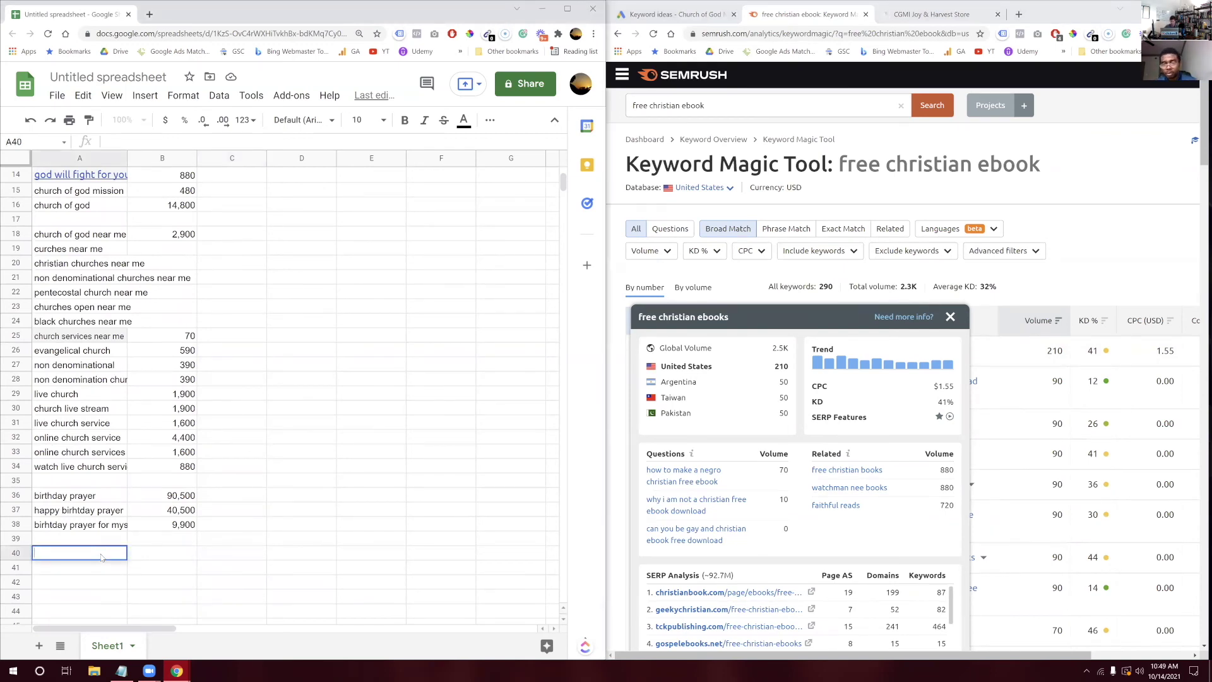
pyautogui.write('free ch')
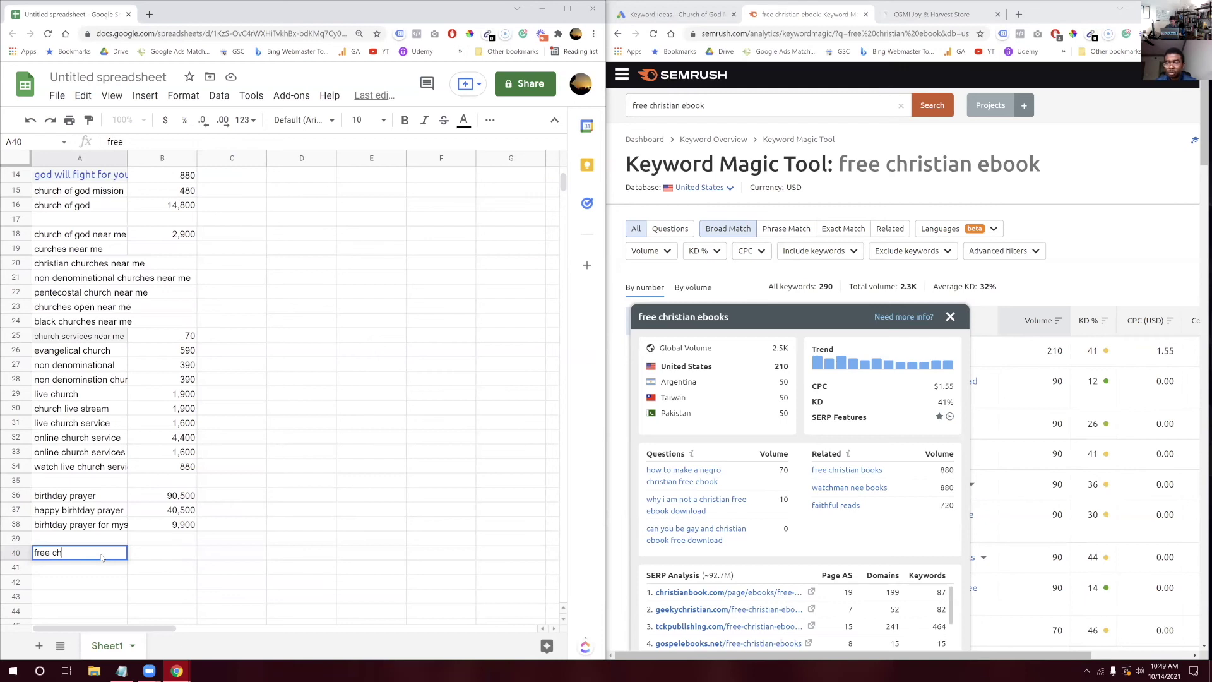
pyautogui.write('ristian books')
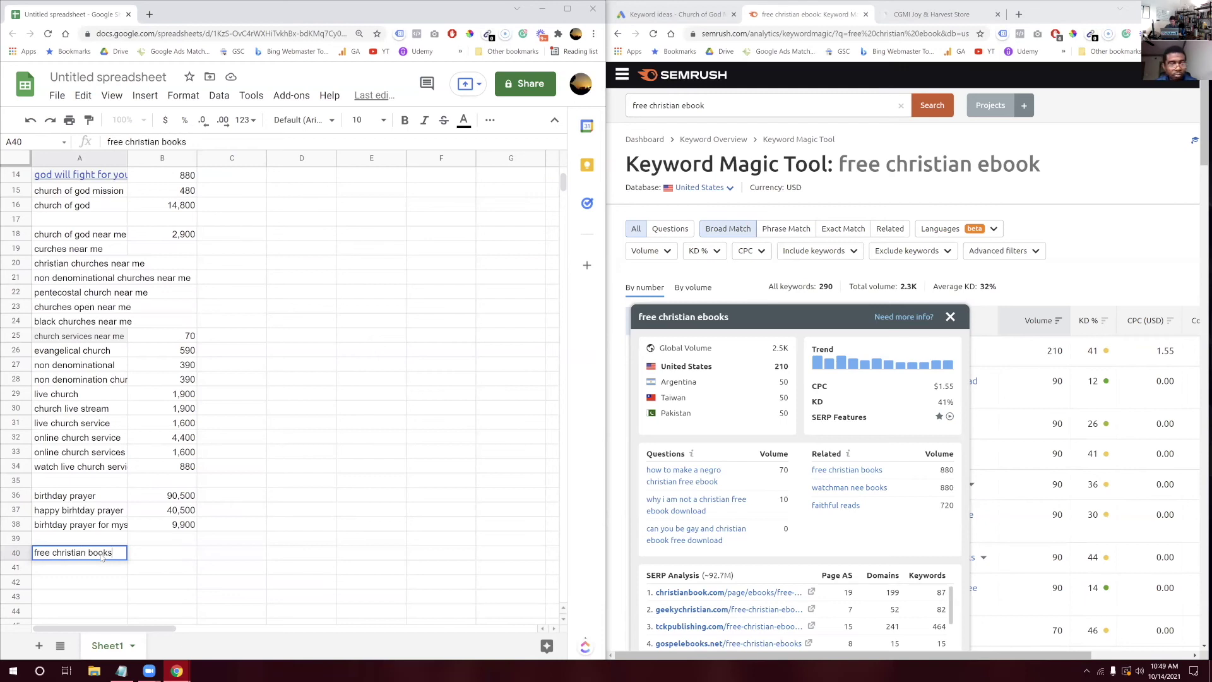
pyautogui.press('Tab')
pyautogui.write('880')
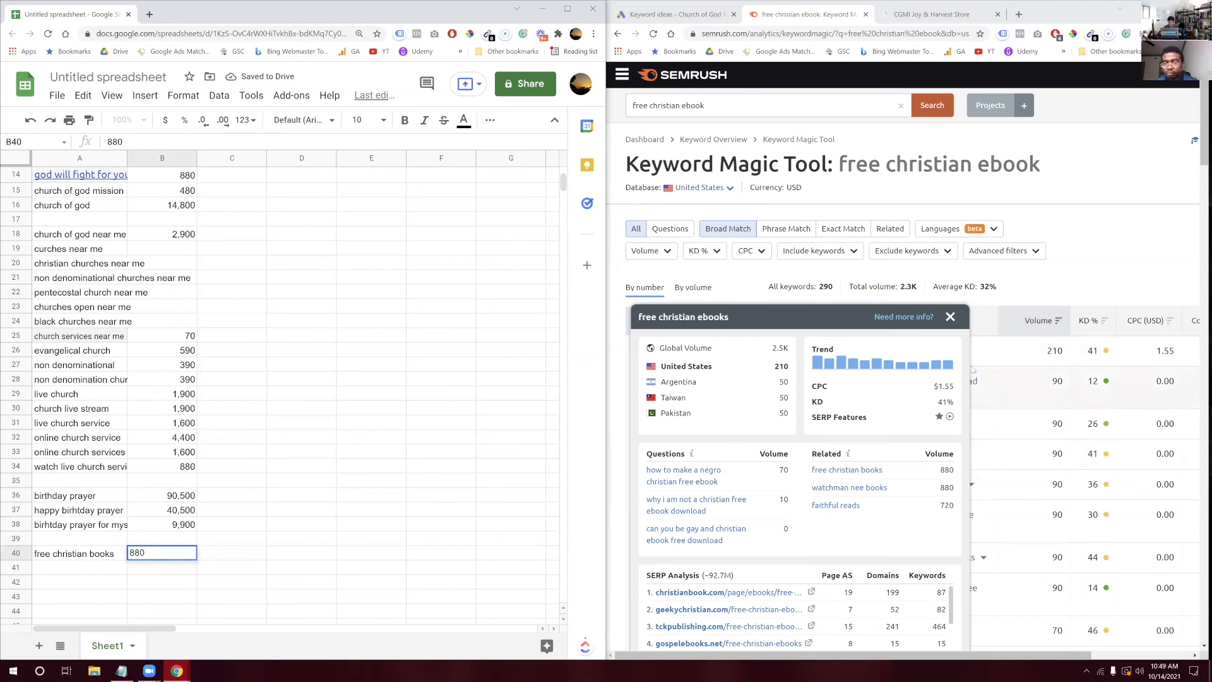
# Close the keyword's detail card and shorten the search in the Keyword Magic Tool to "christian ebook"
pyautogui.click(950, 318)
pyautogui.click(651, 108)
pyautogui.press('BackSpace')
pyautogui.press('BackSpace')
pyautogui.press('BackSpace')
pyautogui.press('BackSpace')
pyautogui.press('BackSpace')
pyautogui.press('Return')
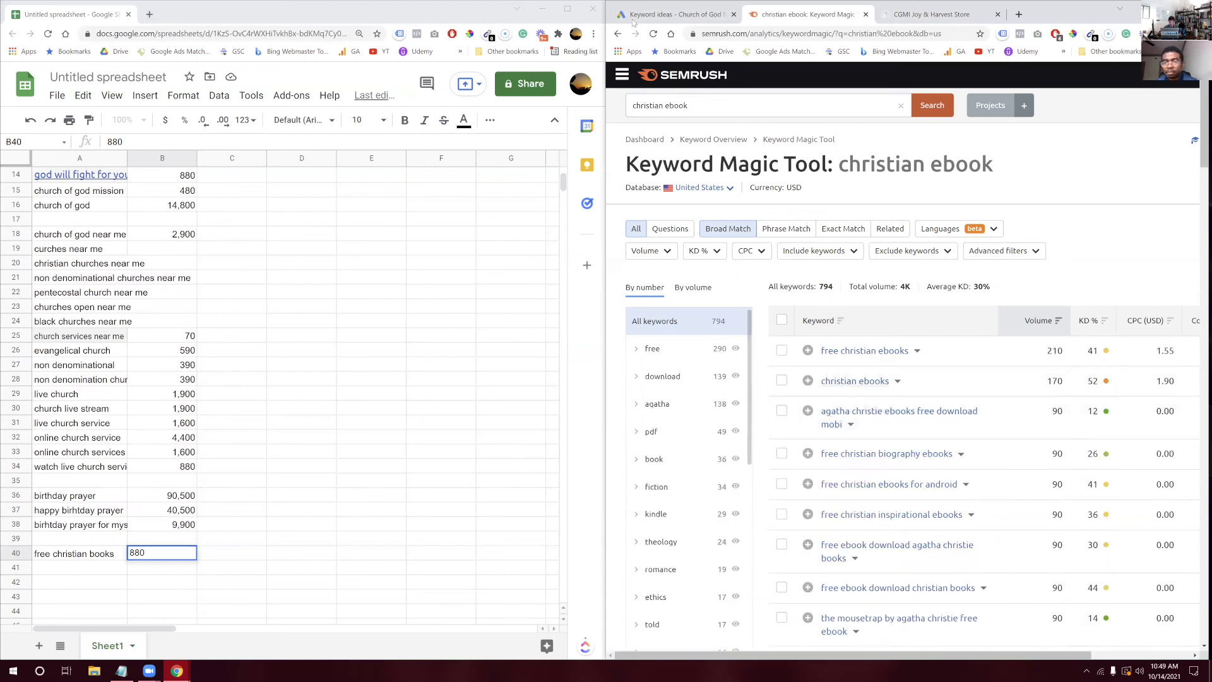
# Search for "christian book" instead and examine the volumes and difficulty of the listed keywords
pyautogui.click(666, 108)
pyautogui.press('Delete')
pyautogui.press('Return')
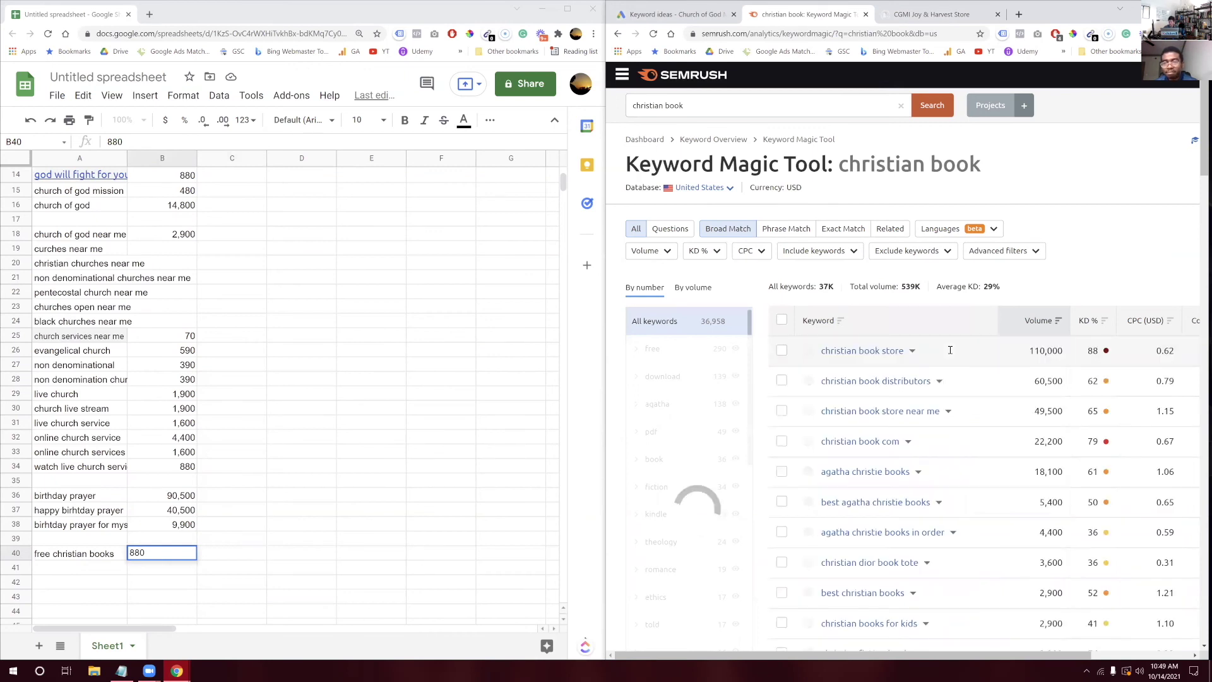
pyautogui.scroll(-2, 946, 454)
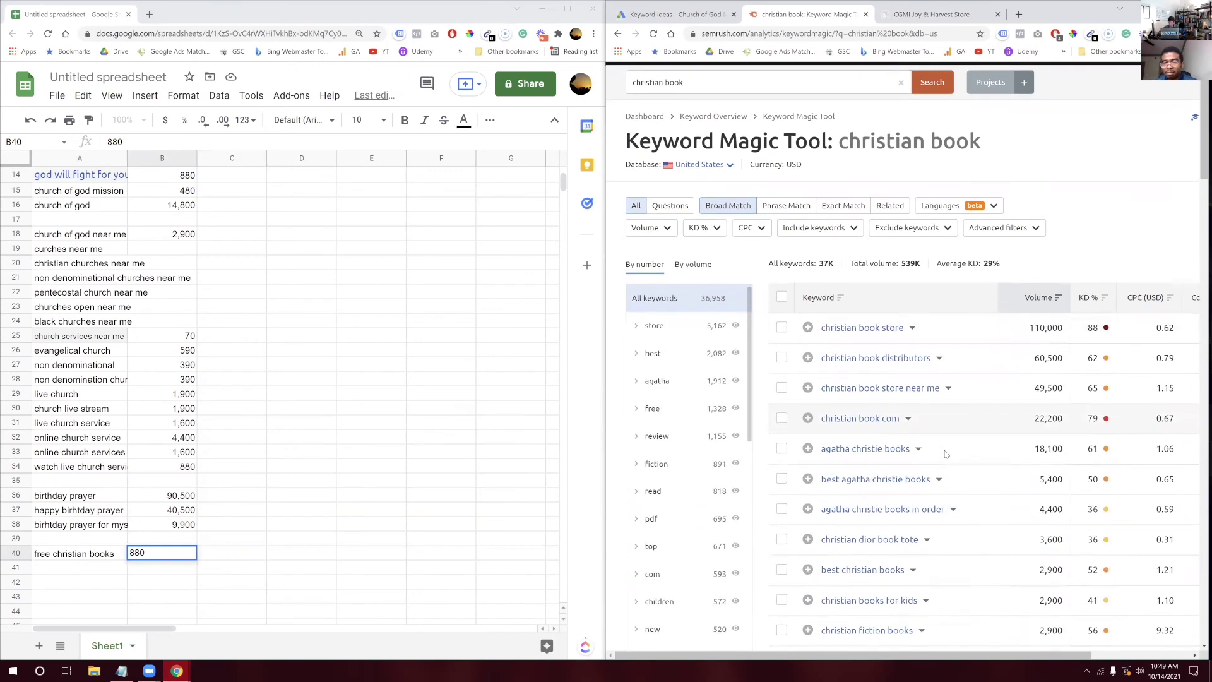
pyautogui.scroll(-1, 946, 454)
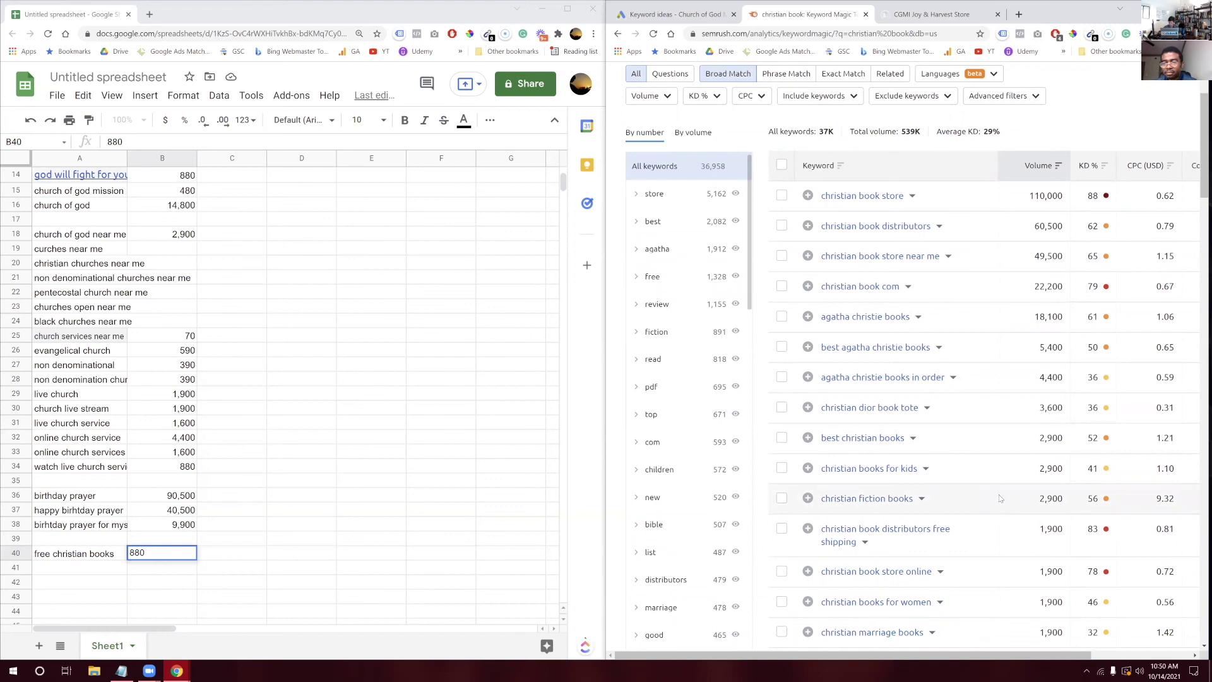
pyautogui.scroll(-2, 999, 499)
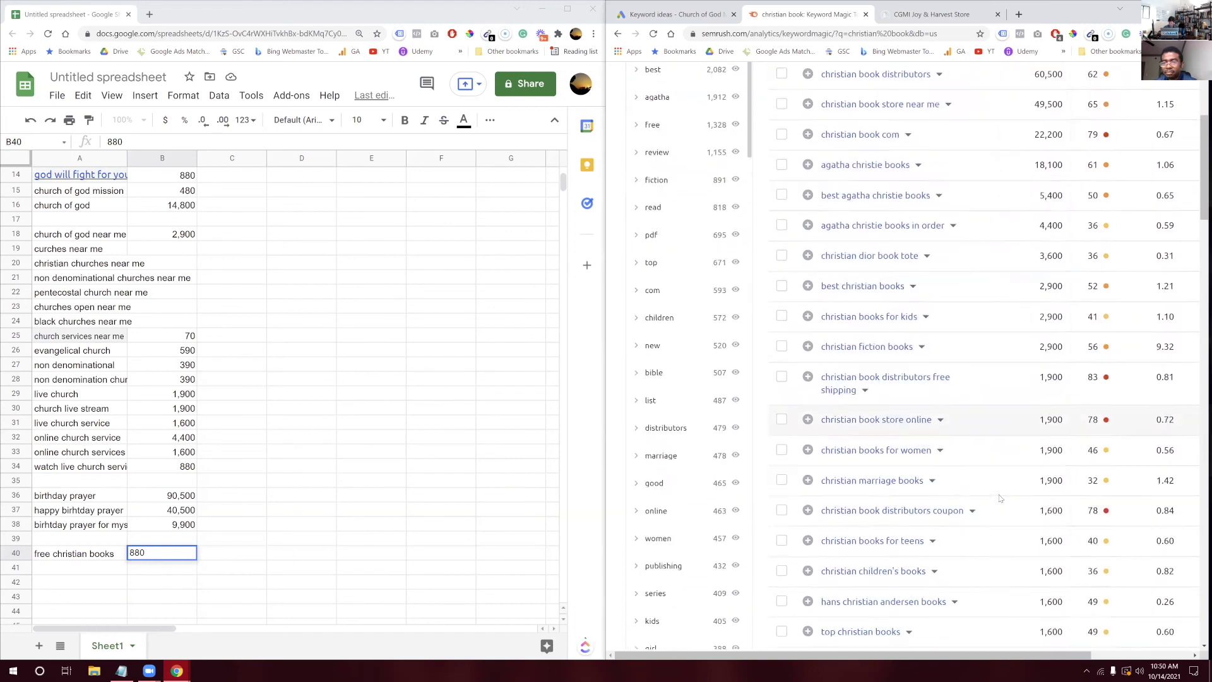
pyautogui.scroll(-2, 999, 499)
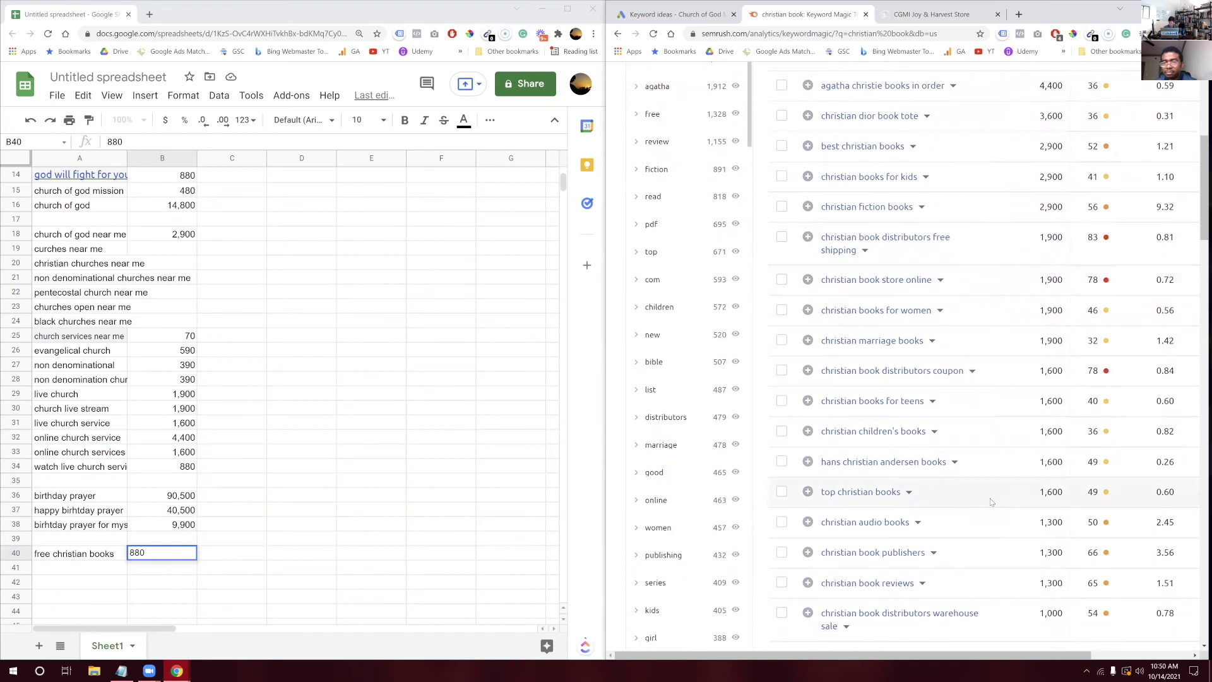
pyautogui.scroll(-2, 983, 600)
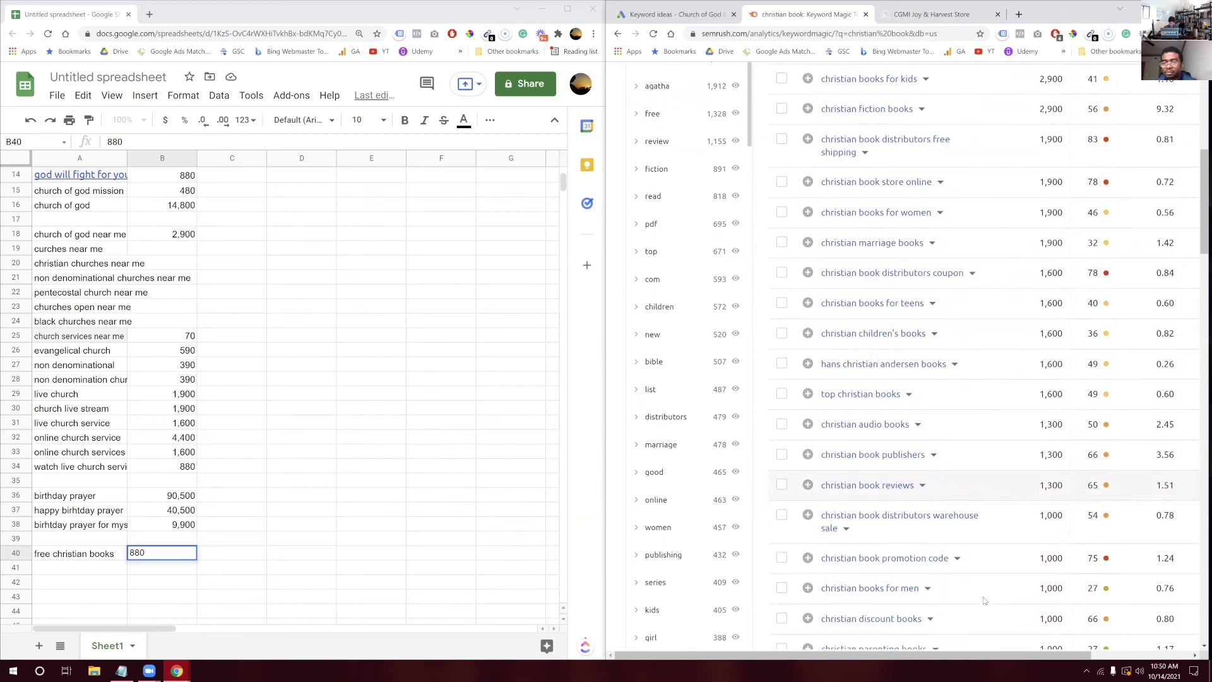
pyautogui.scroll(-2, 983, 600)
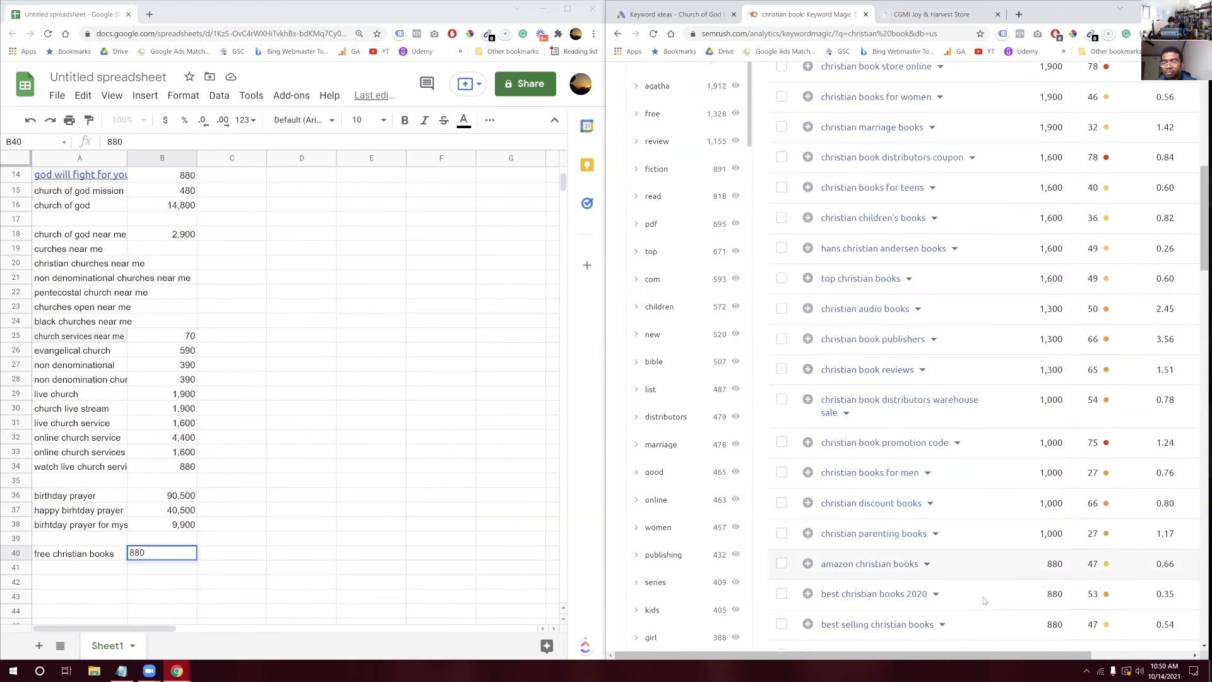
pyautogui.scroll(5, 839, 276)
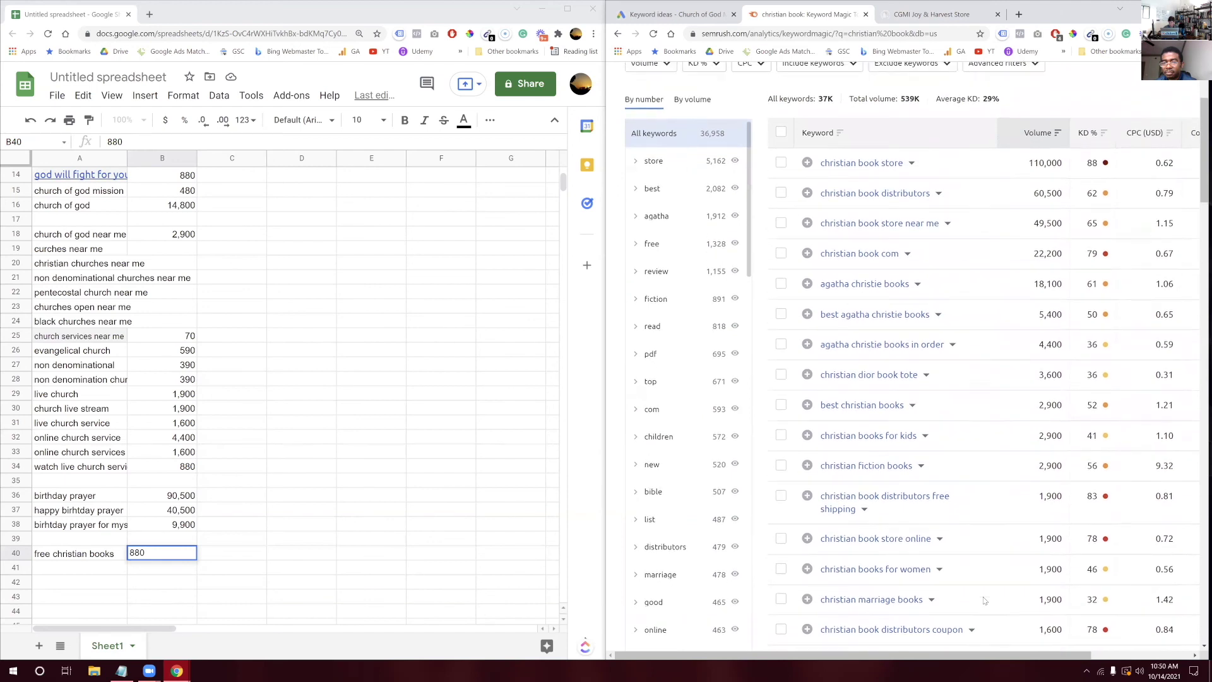
# Change the keyword search to the plural "christian books" and look over the top results
pyautogui.click(752, 102)
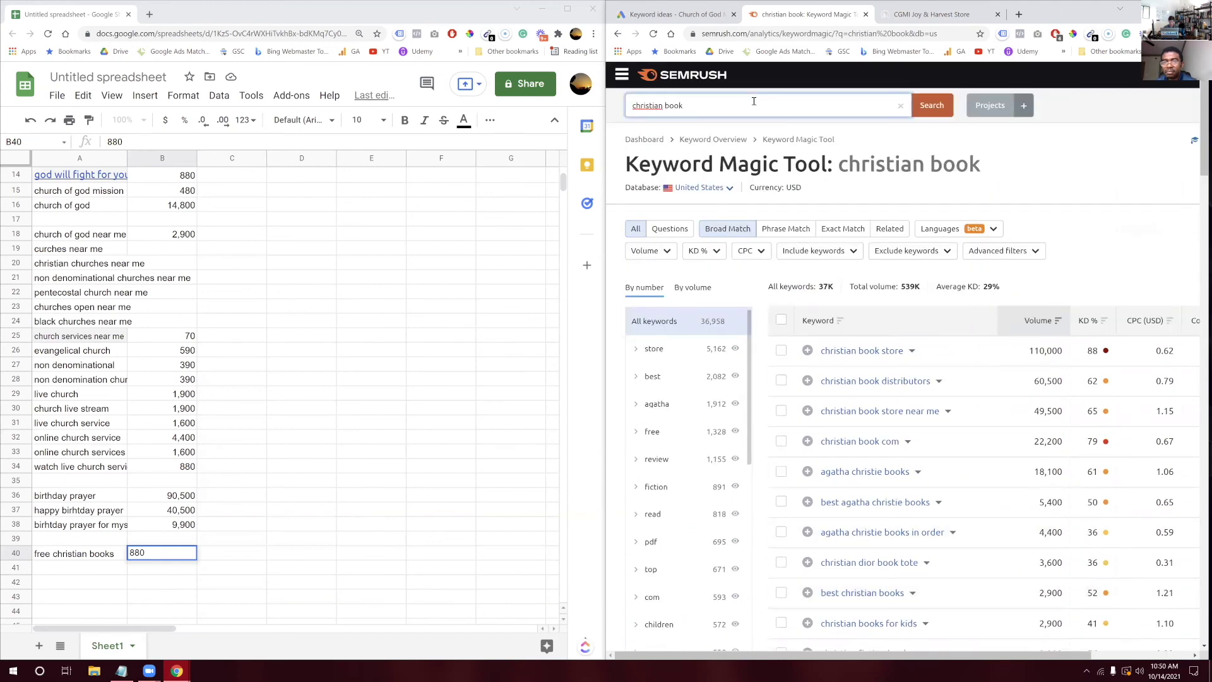
pyautogui.write('s')
pyautogui.press('Return')
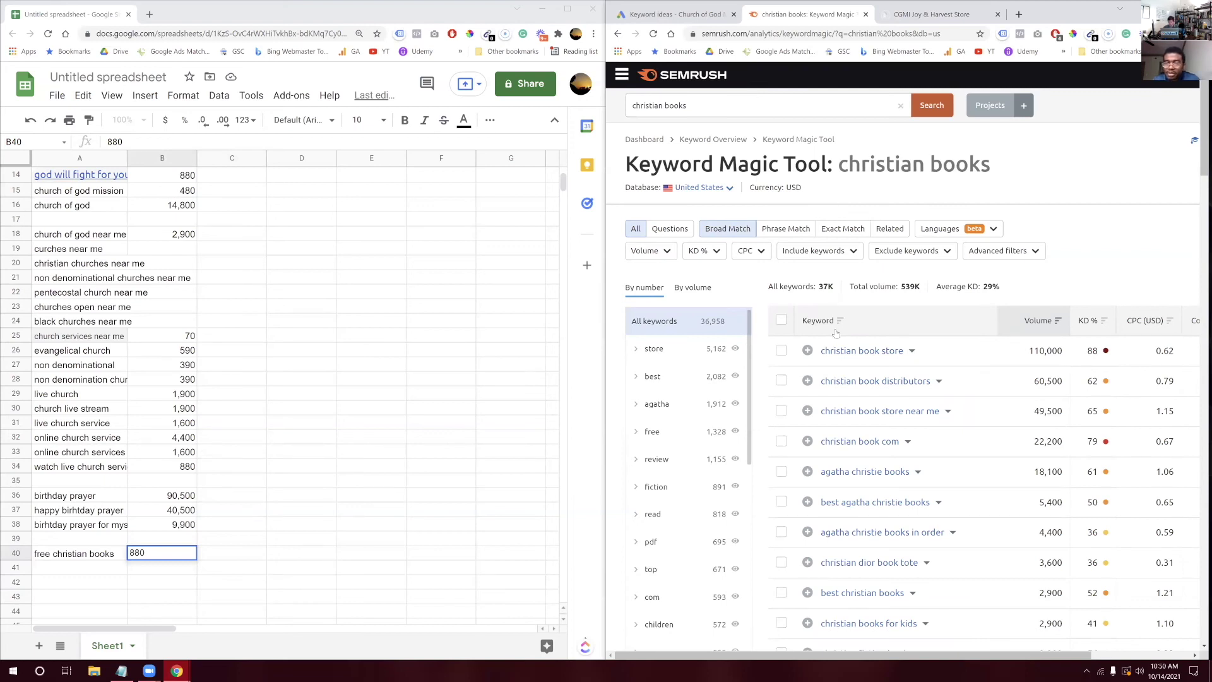
pyautogui.scroll(-1, 969, 500)
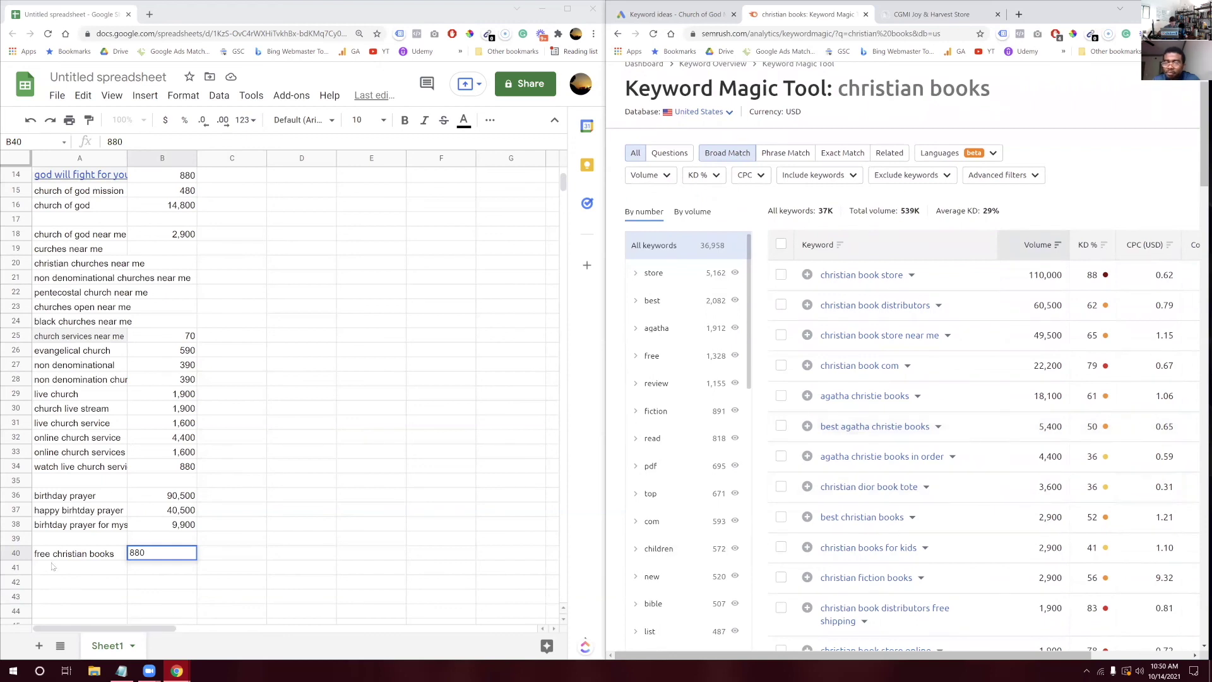
# Record "best christian books" with a volume of 2900 in row 41 of the spreadsheet
pyautogui.click(66, 571)
pyautogui.write('est christian books')
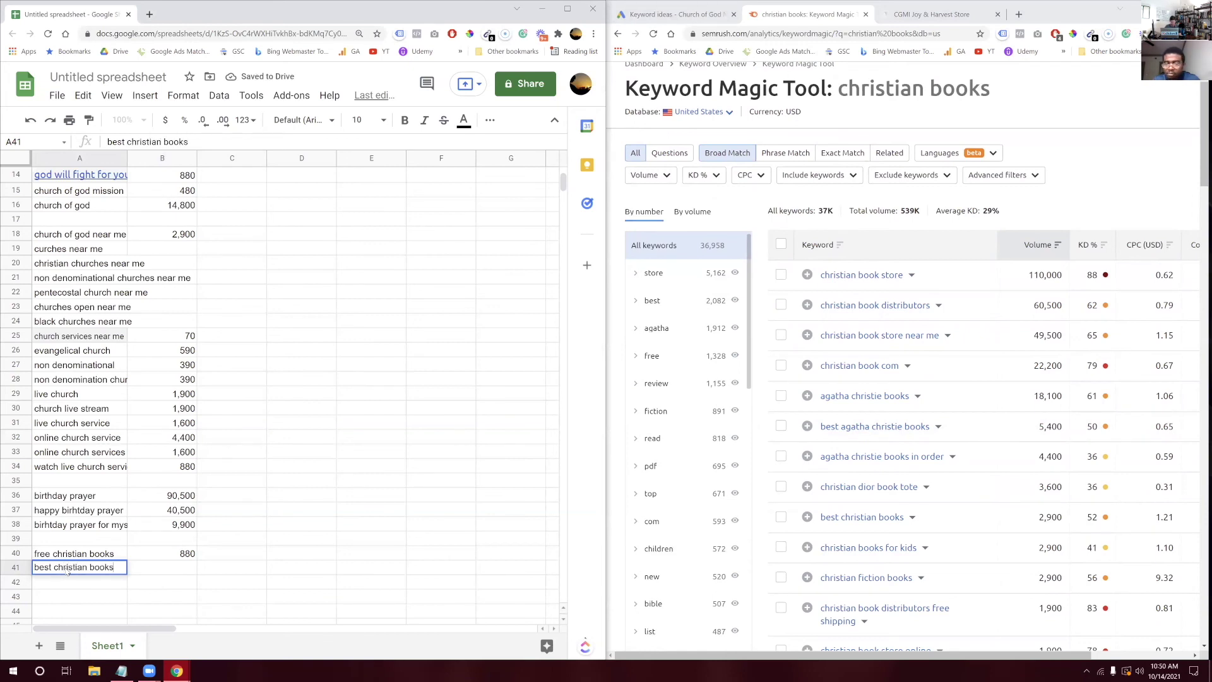
pyautogui.press('Tab')
pyautogui.write('290')
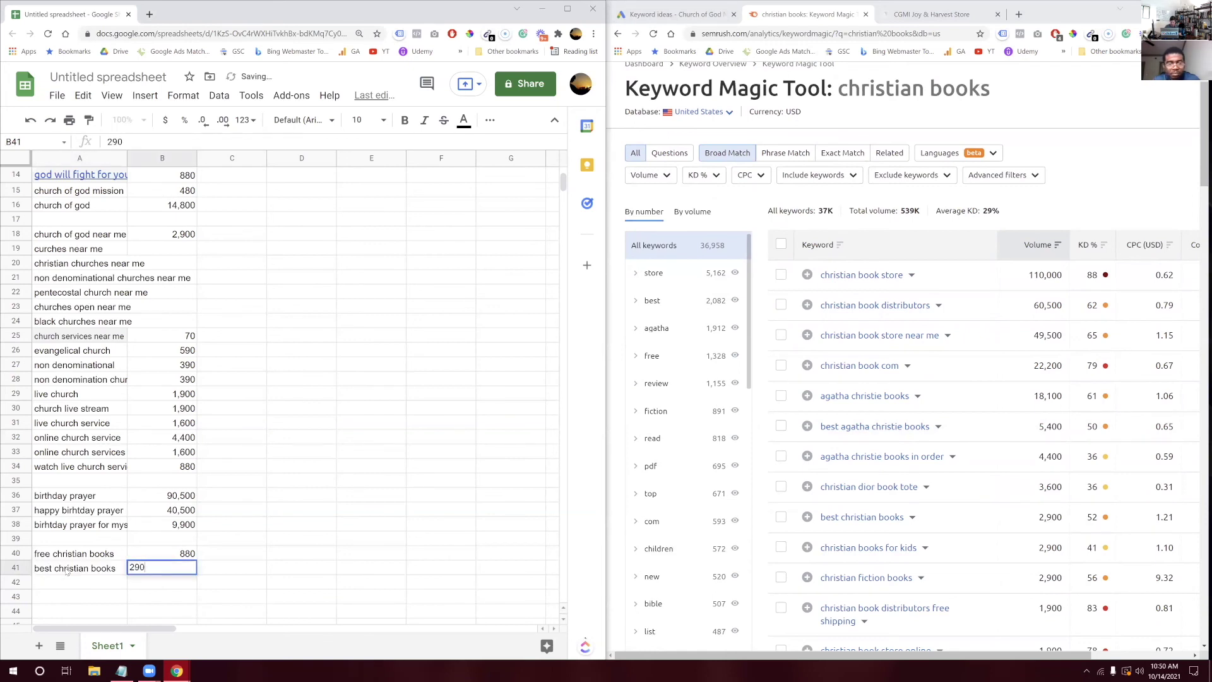
pyautogui.press('Return')
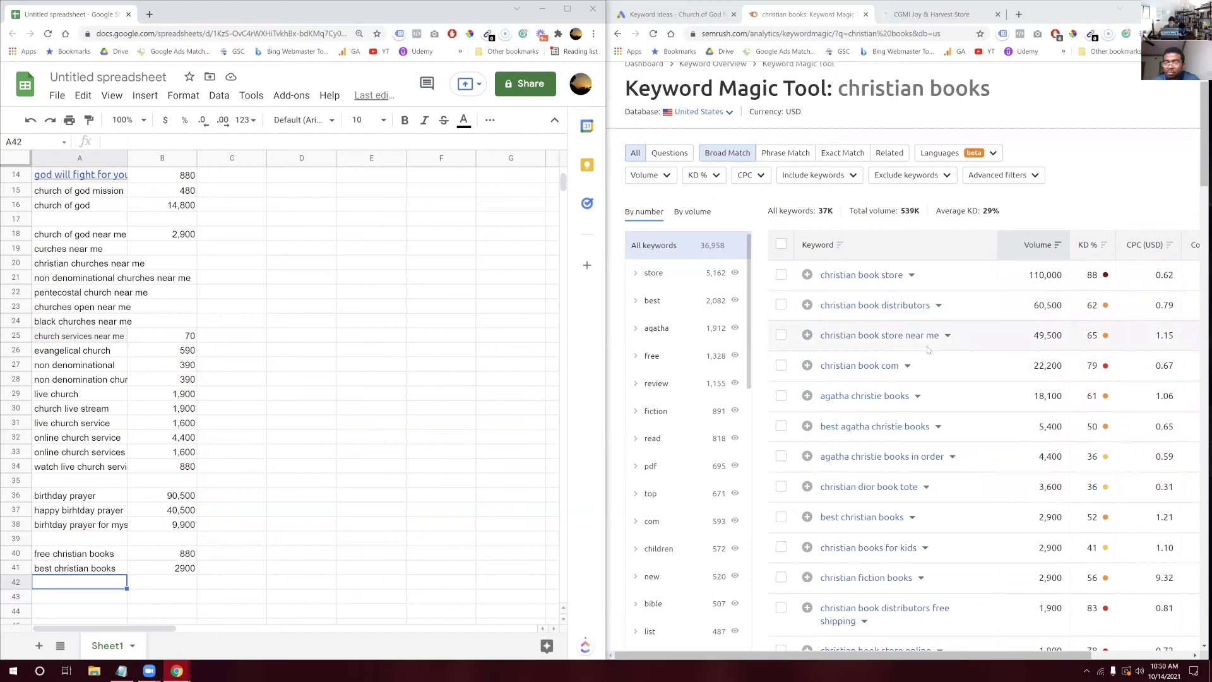
# Enter the keyword "christian book" in cell A42 of the spreadsheet after reviewing the listed keywords
pyautogui.scroll(-2, 927, 442)
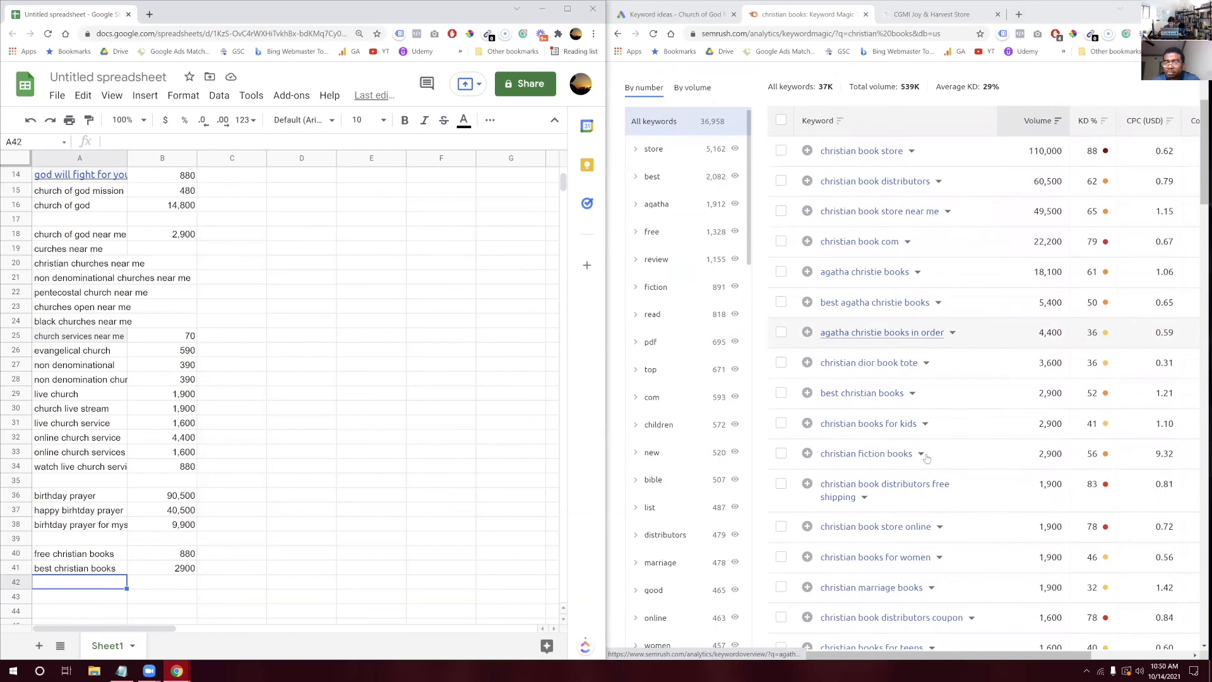
pyautogui.scroll(-2, 926, 457)
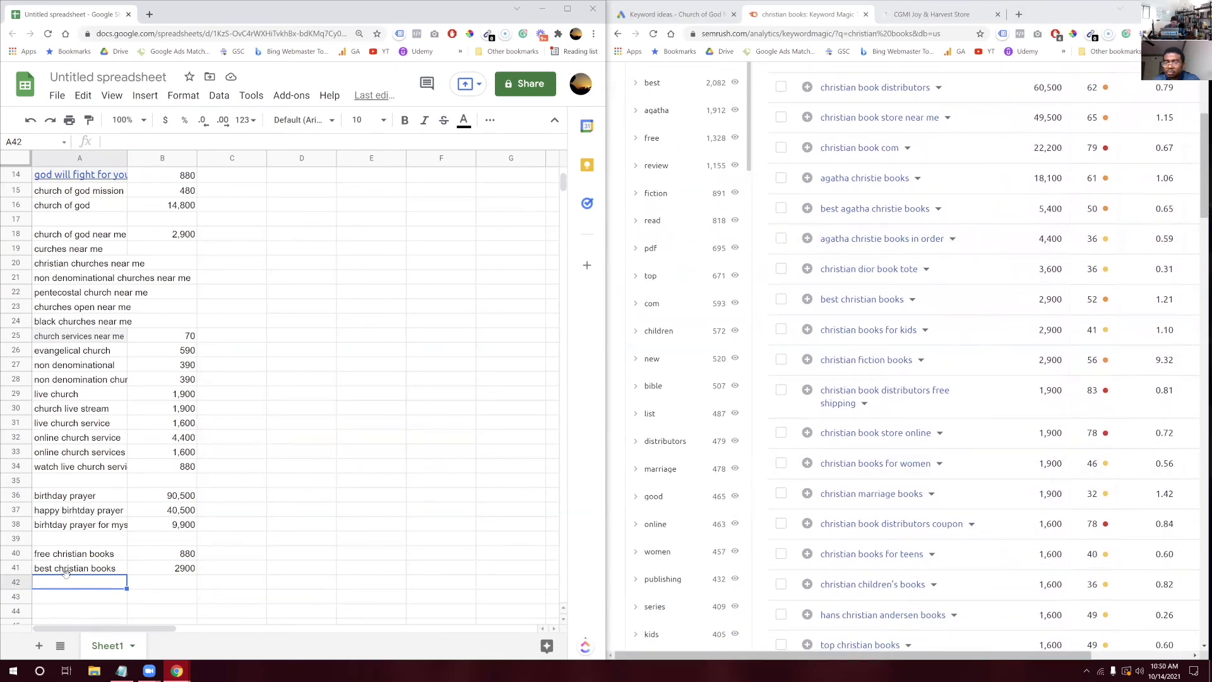
pyautogui.write('christian book')
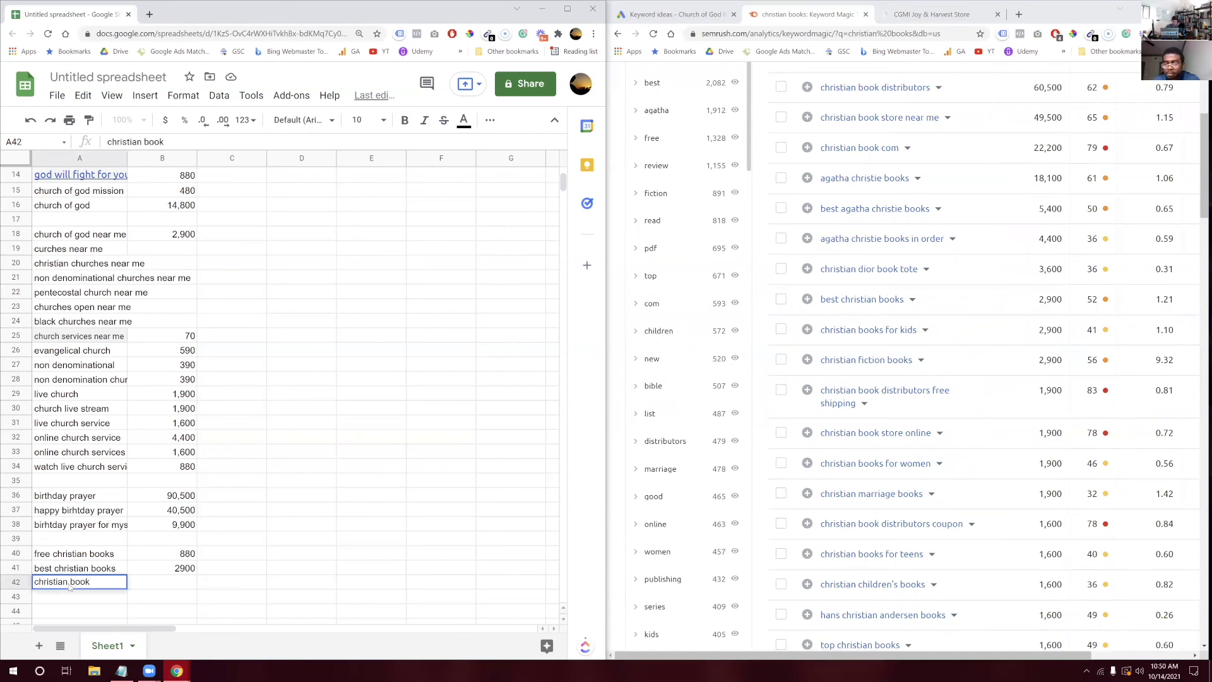
pyautogui.press('Tab')
pyautogui.press('Down')
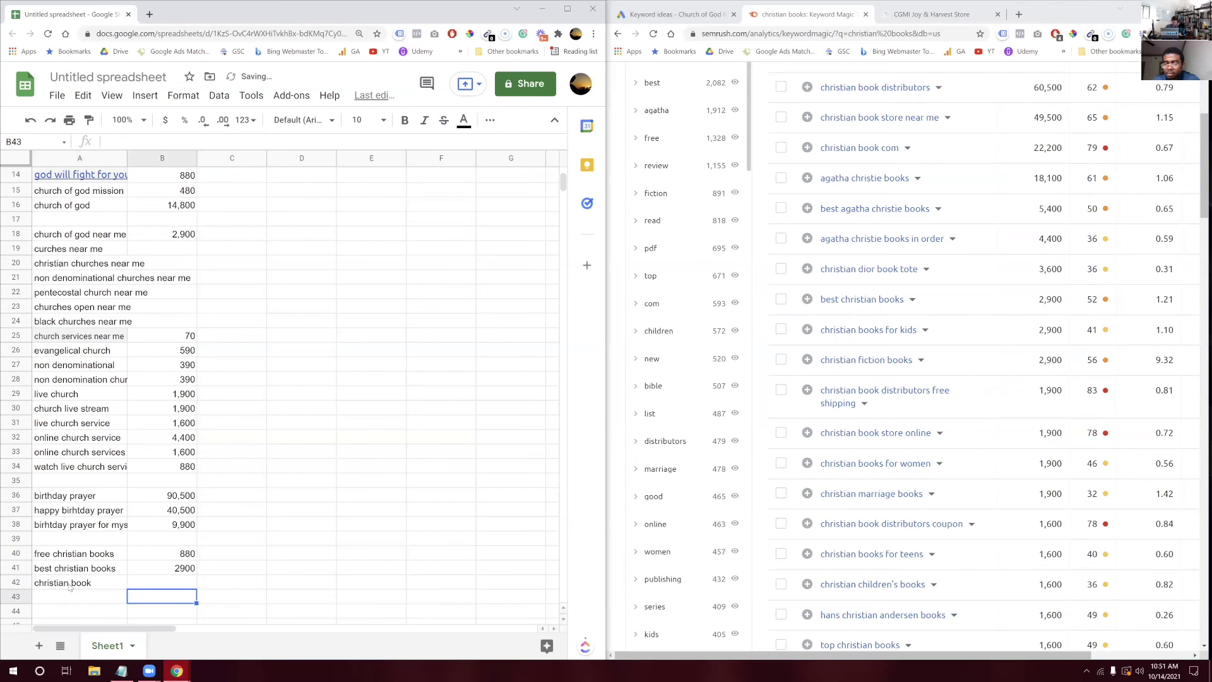
# Add the plural keyword "christian books" in cell A43
pyautogui.press('Left')
pyautogui.write('boo')
pyautogui.press('BackSpace')
pyautogui.press('BackSpace')
pyautogui.press('BackSpace')
pyautogui.write('christian books')
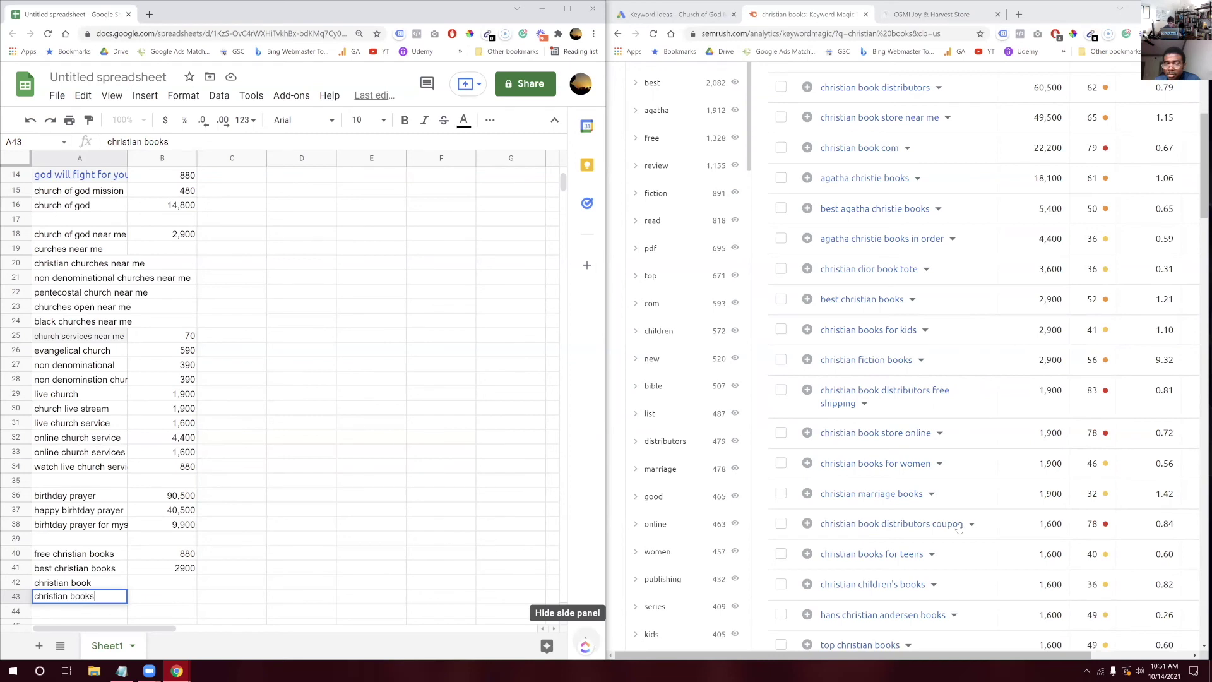
# Pick out a further keyword from the results and enter "top christian books" in cell A44
pyautogui.scroll(-3, 903, 430)
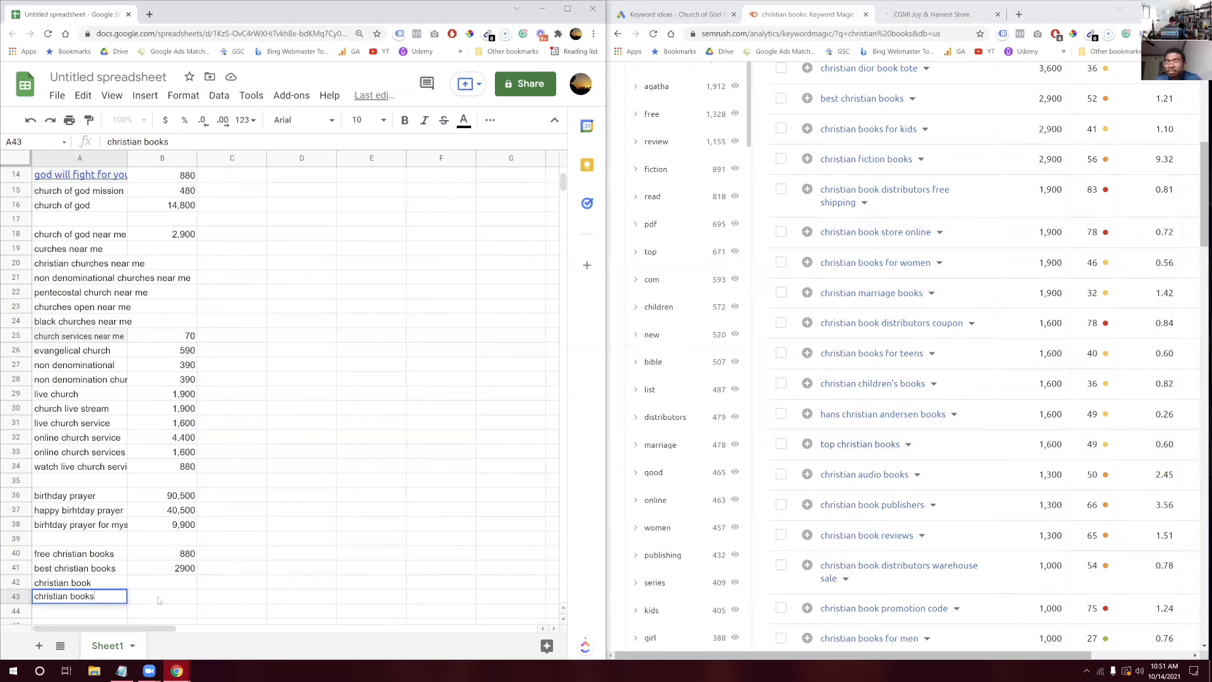
pyautogui.click(98, 610)
pyautogui.write('top christian books')
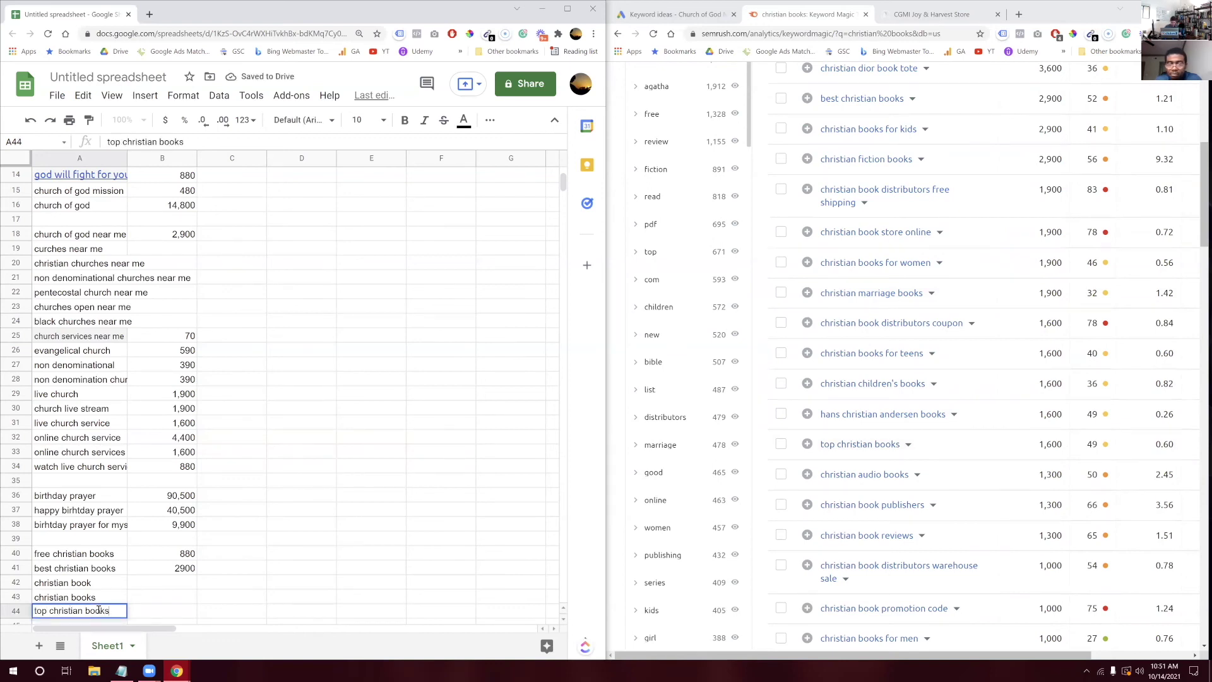
# Review more of the Christian book keyword results and enter "christian discount books" in cell A45
pyautogui.scroll(-1, 849, 529)
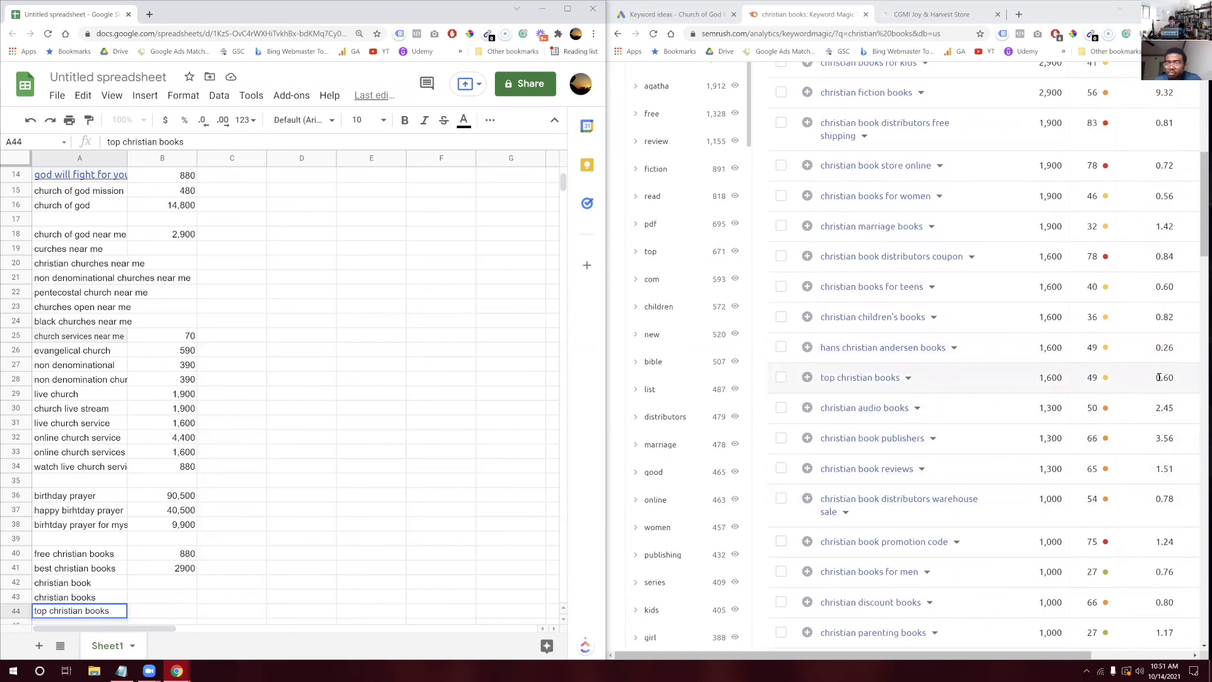
pyautogui.scroll(-2, 1158, 377)
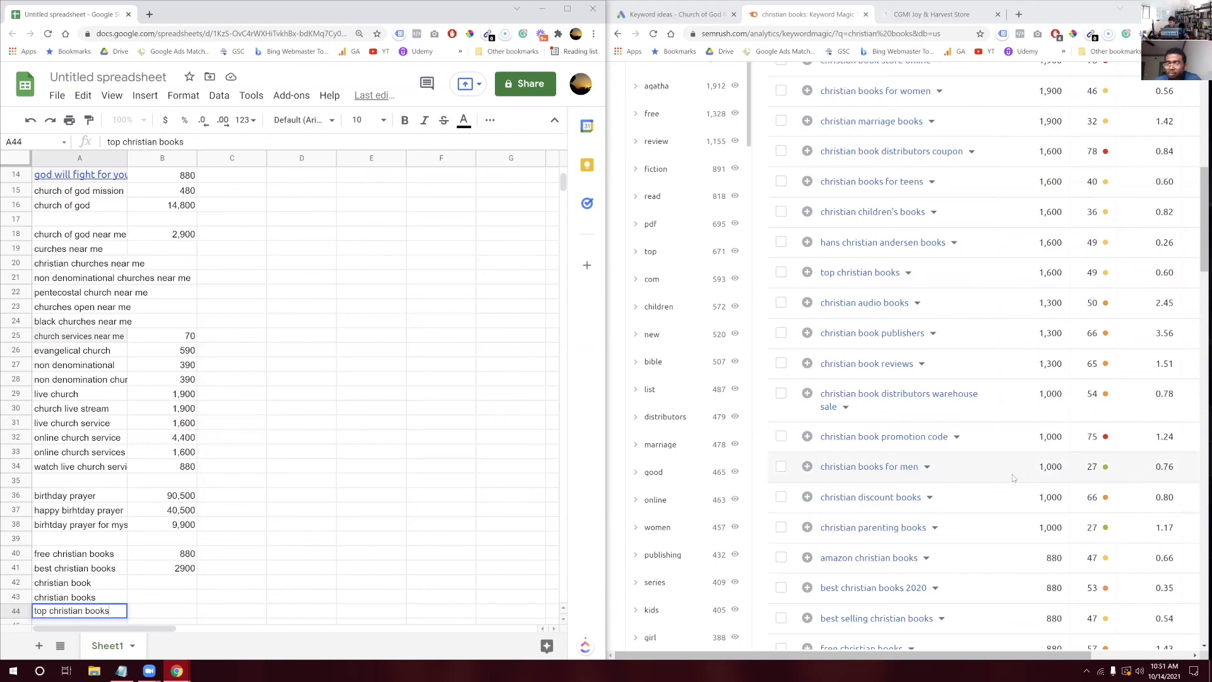
pyautogui.scroll(-2, 1003, 473)
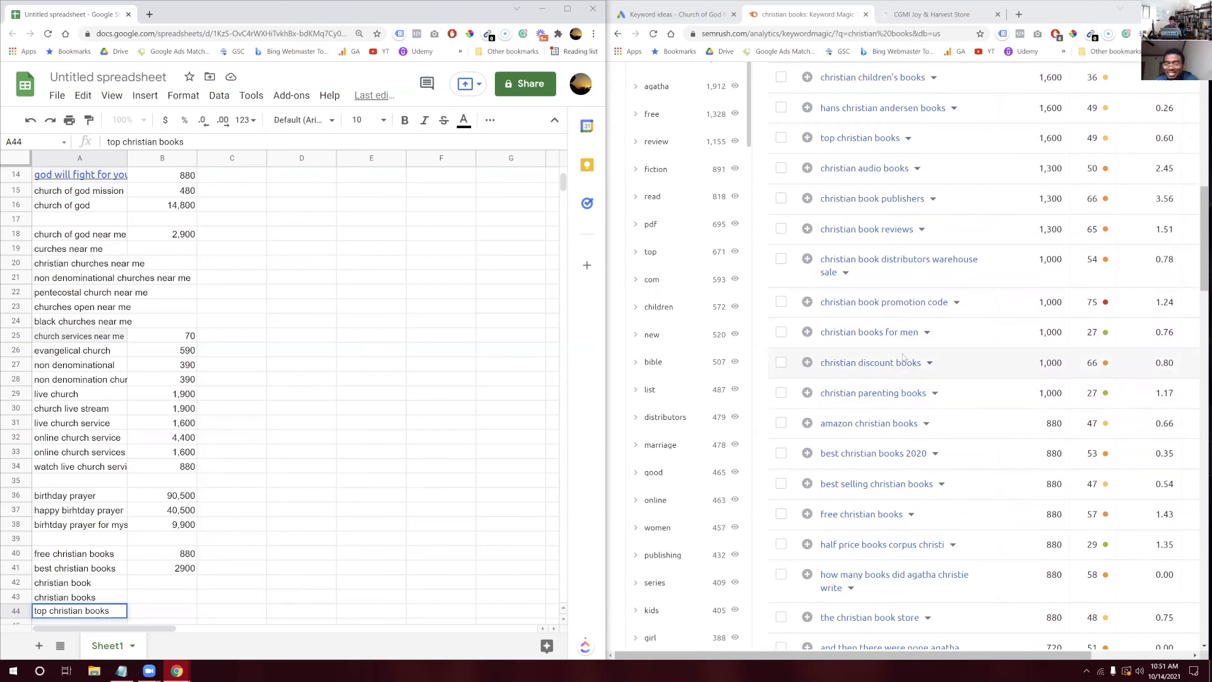
pyautogui.scroll(-2, 228, 576)
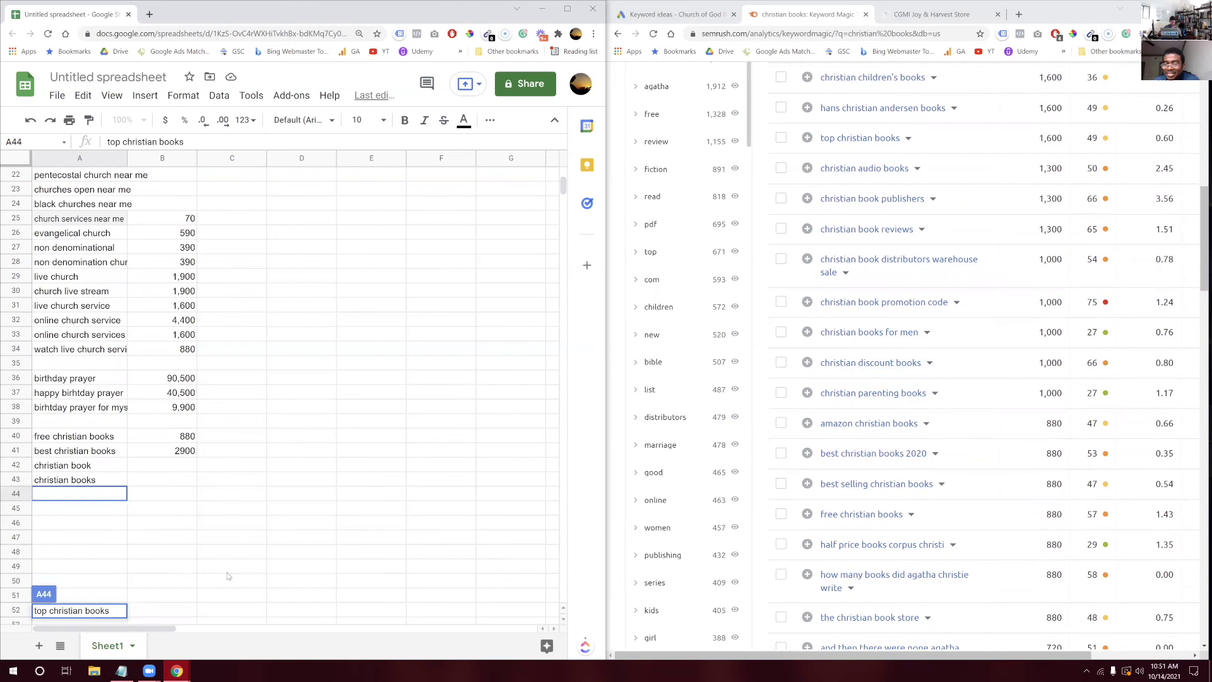
pyautogui.rightClick(108, 499)
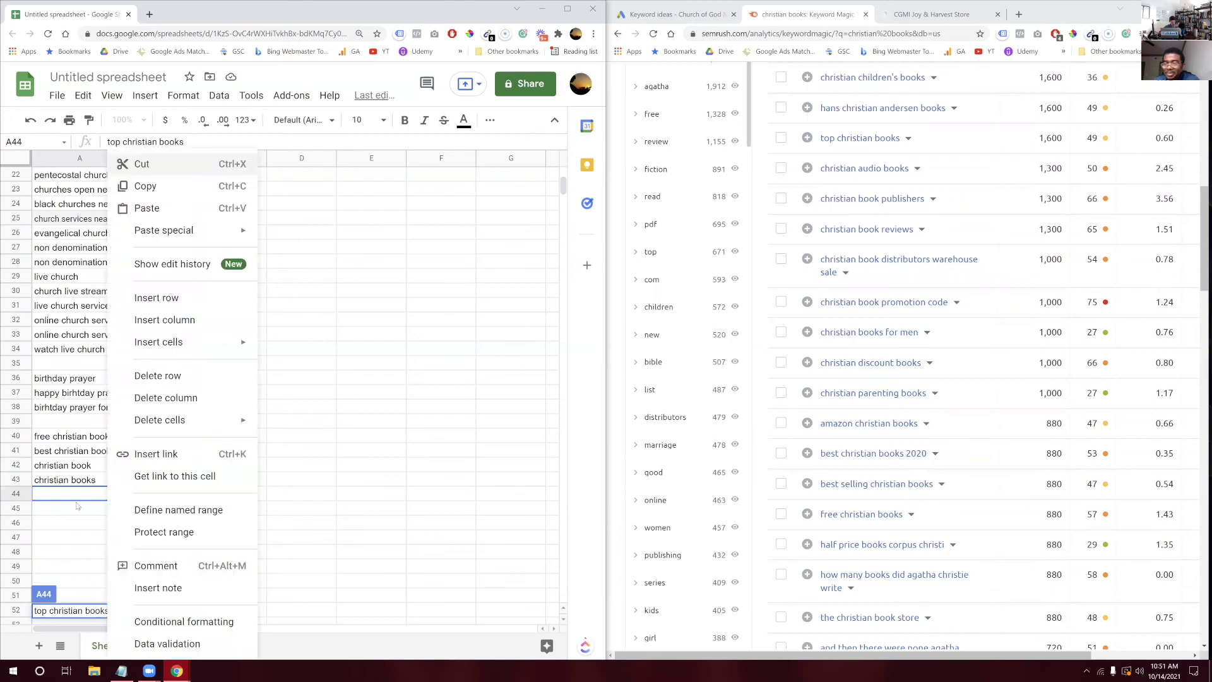
pyautogui.click(77, 506)
pyautogui.click(78, 513)
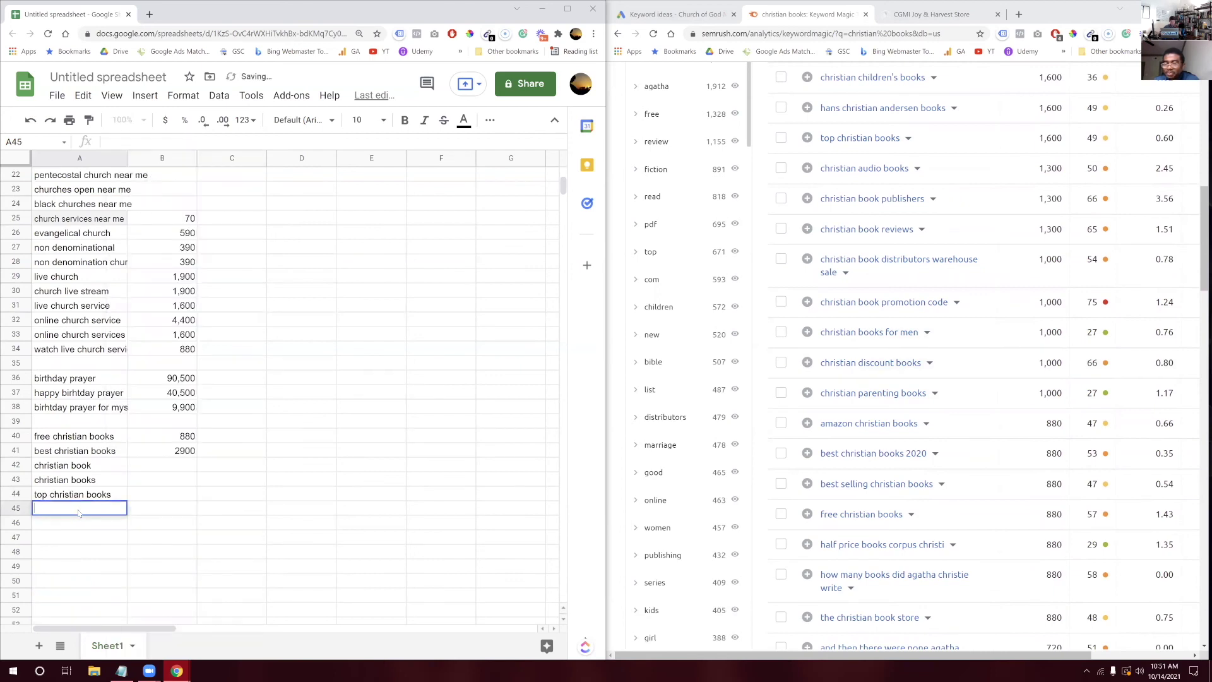
pyautogui.write('christinan discount books')
pyautogui.click(252, 513)
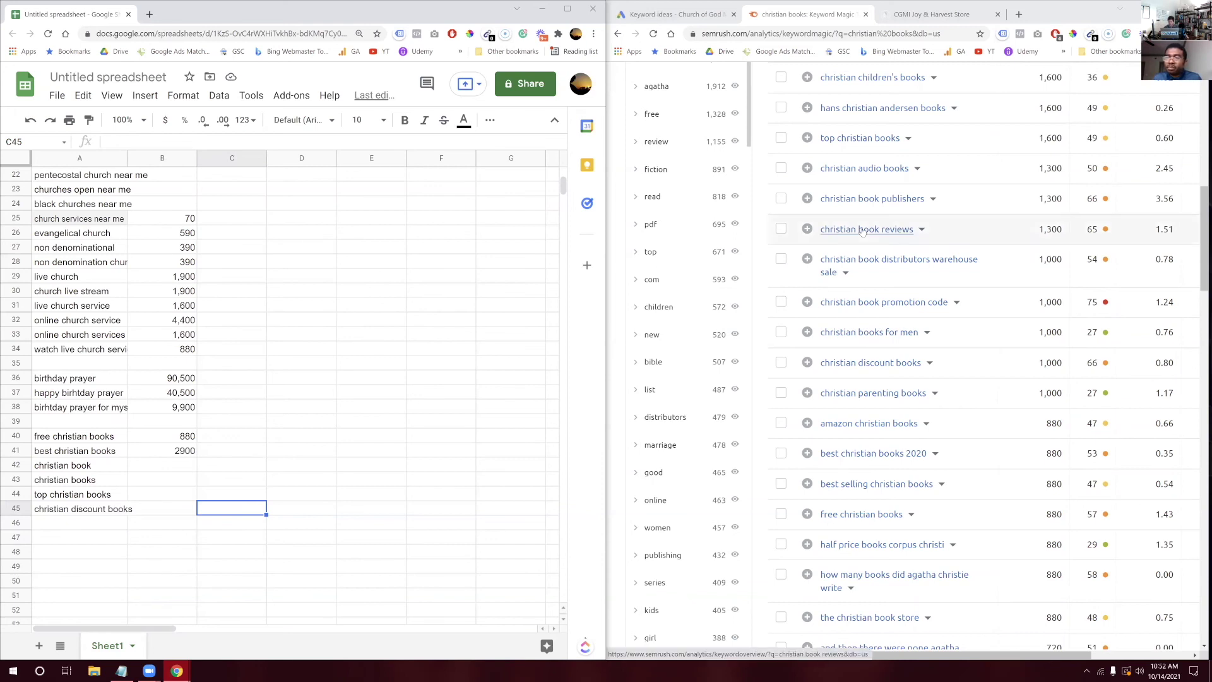
# Search the Keyword Magic Tool for "struggling with unbelief" and look over the listed keywords
pyautogui.scroll(5, 862, 231)
pyautogui.moveTo(694, 106); pyautogui.dragTo(626, 105)
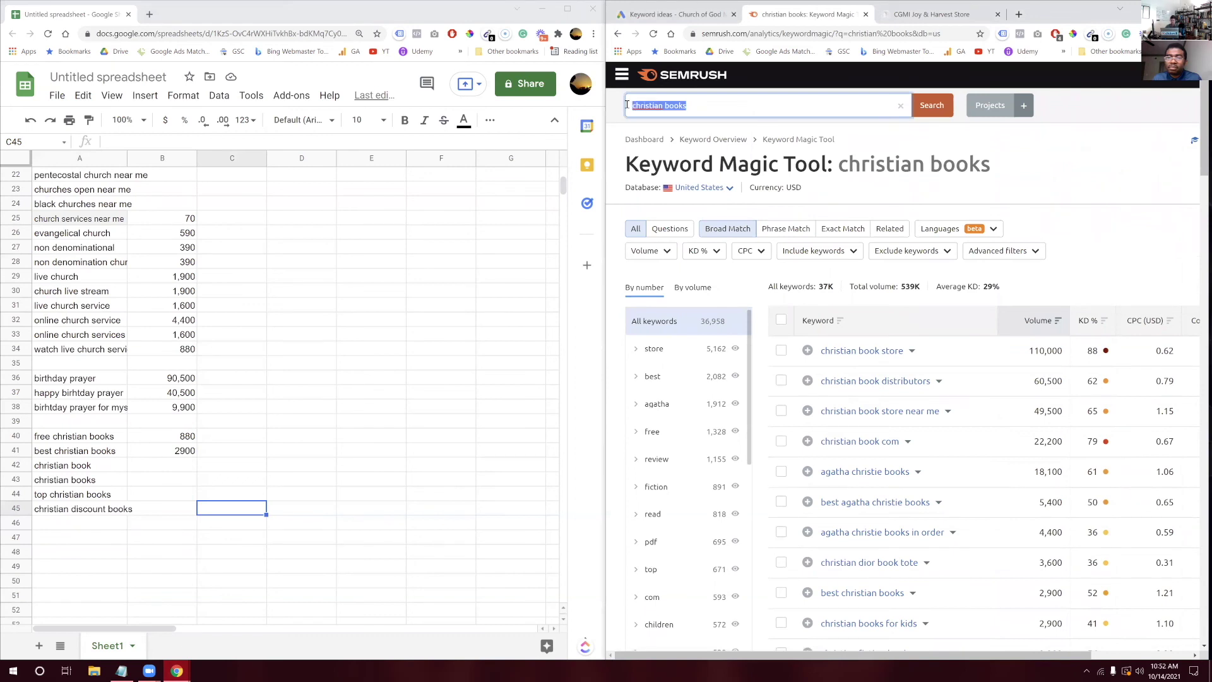
pyautogui.write('struggling with unbelief')
pyautogui.press('Return')
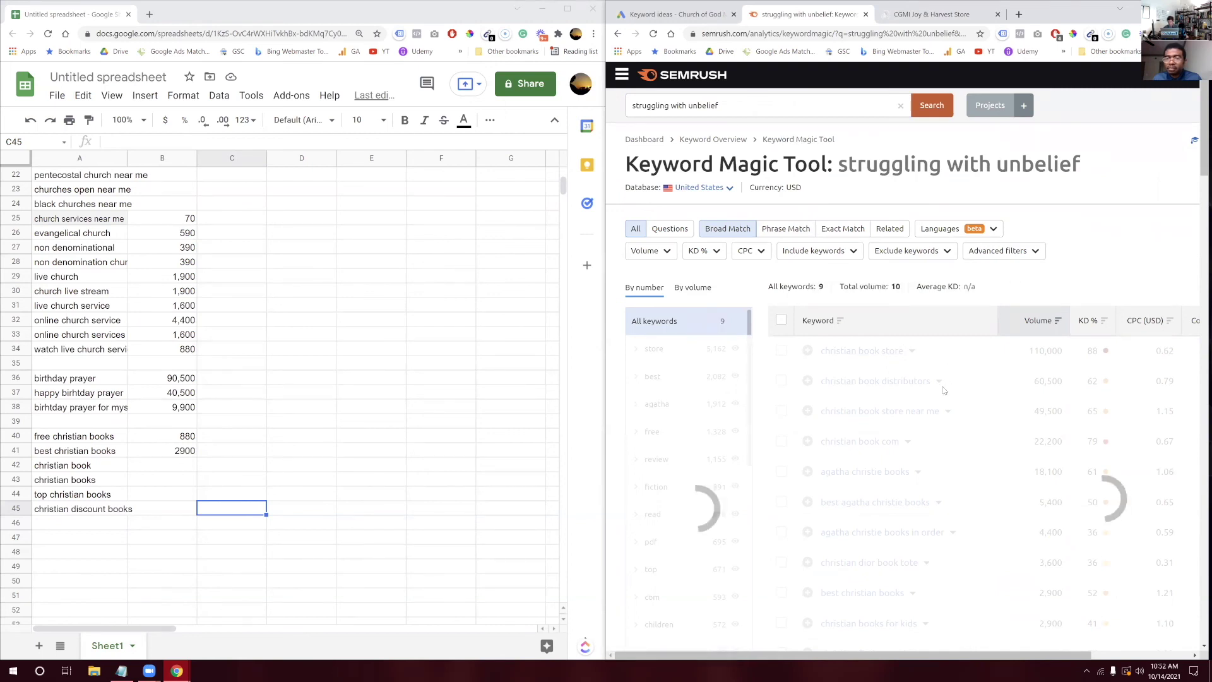
pyautogui.hscroll(2, 944, 388)
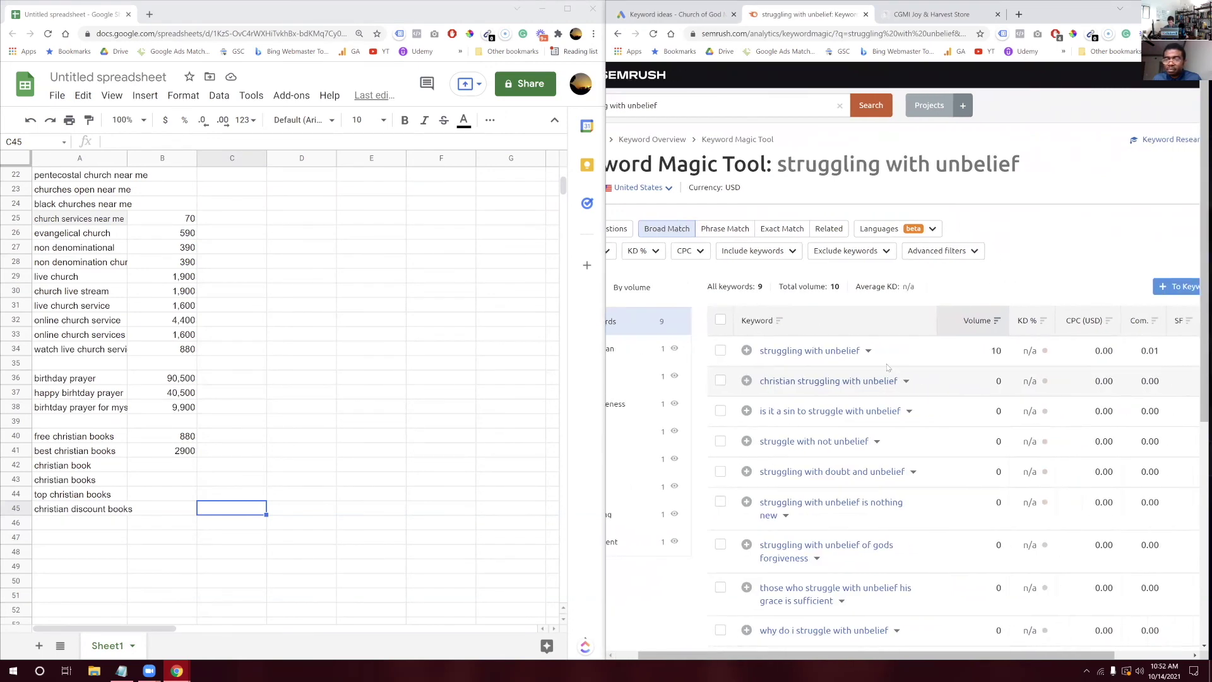
# View the detail card of the keyword "struggling with unbelief" with its country volumes and questions, and close it
pyautogui.click(870, 351)
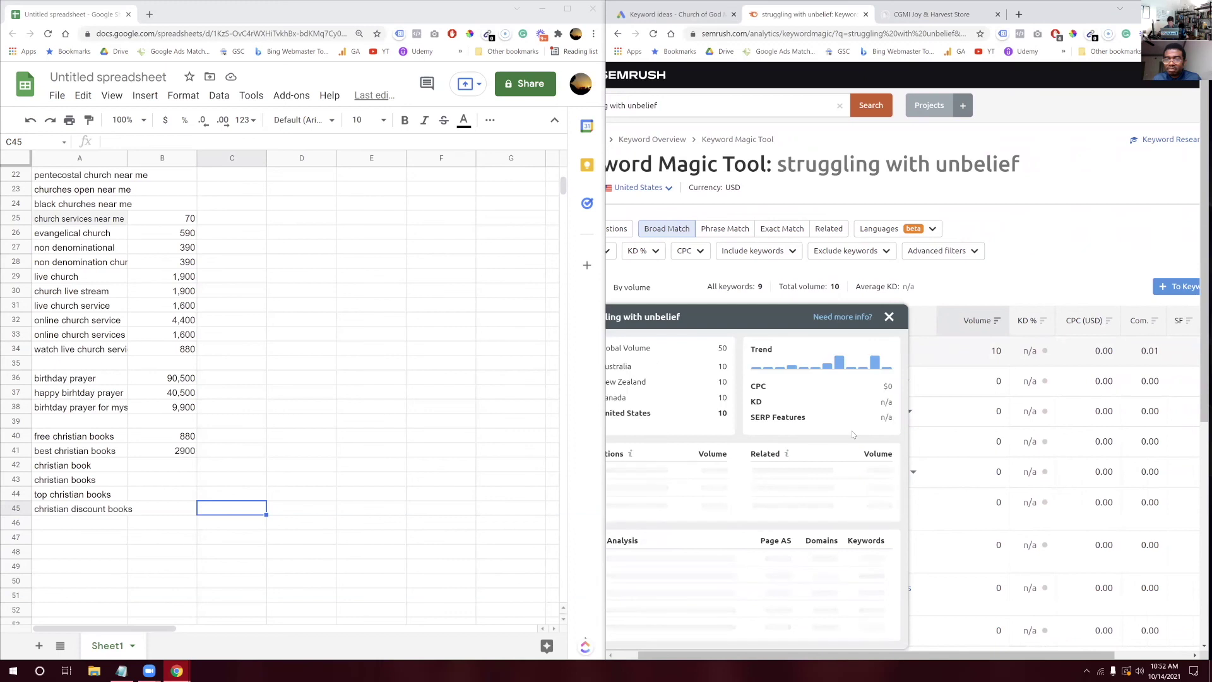
pyautogui.hscroll(-2, 742, 526)
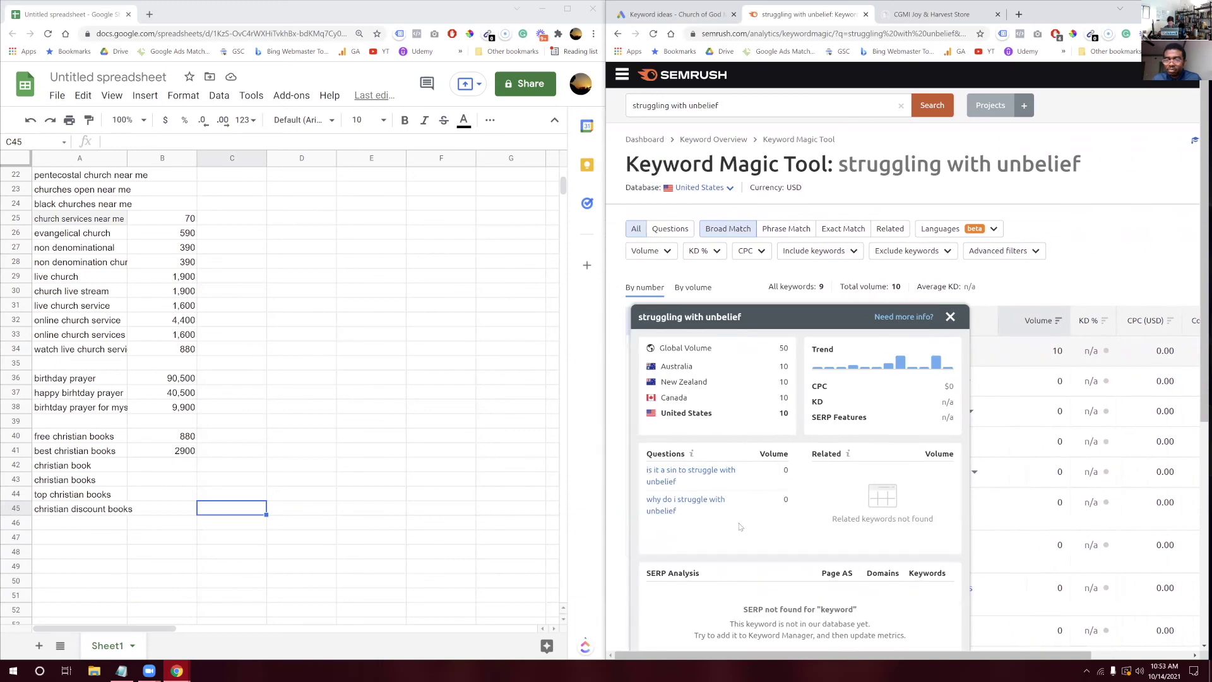
pyautogui.click(949, 316)
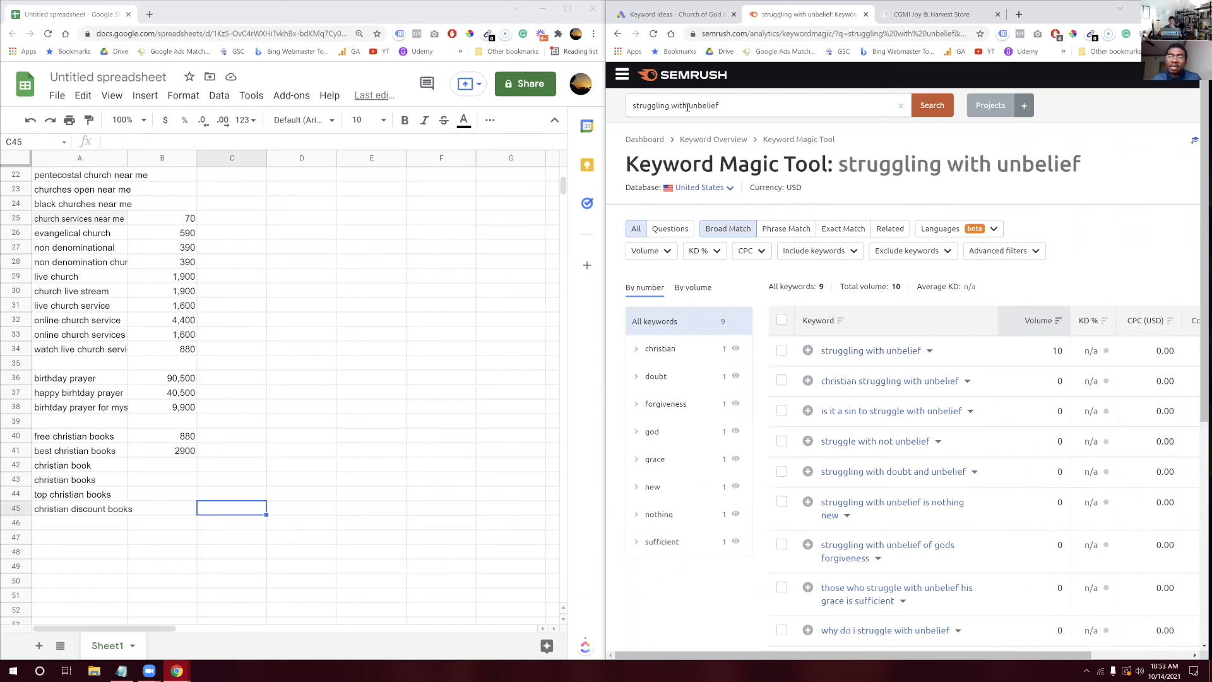
# Replace the keyword search with "unbelief in god" and run it
pyautogui.moveTo(688, 107); pyautogui.dragTo(629, 97)
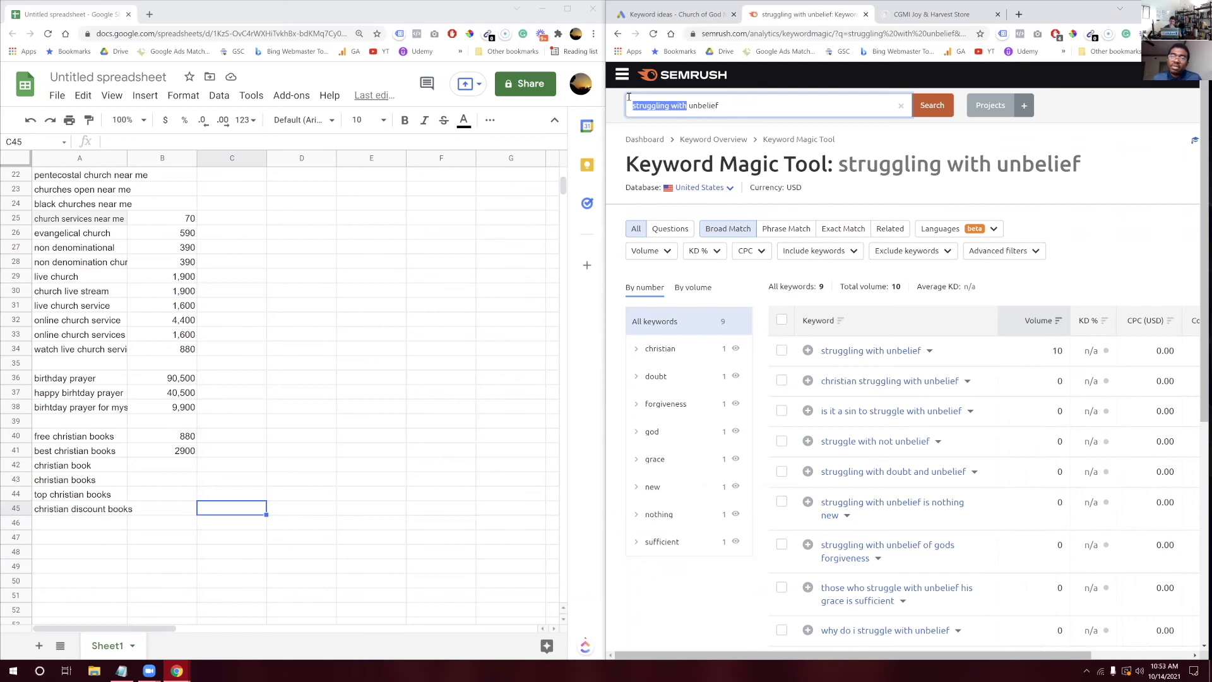
pyautogui.moveTo(748, 106); pyautogui.dragTo(628, 101)
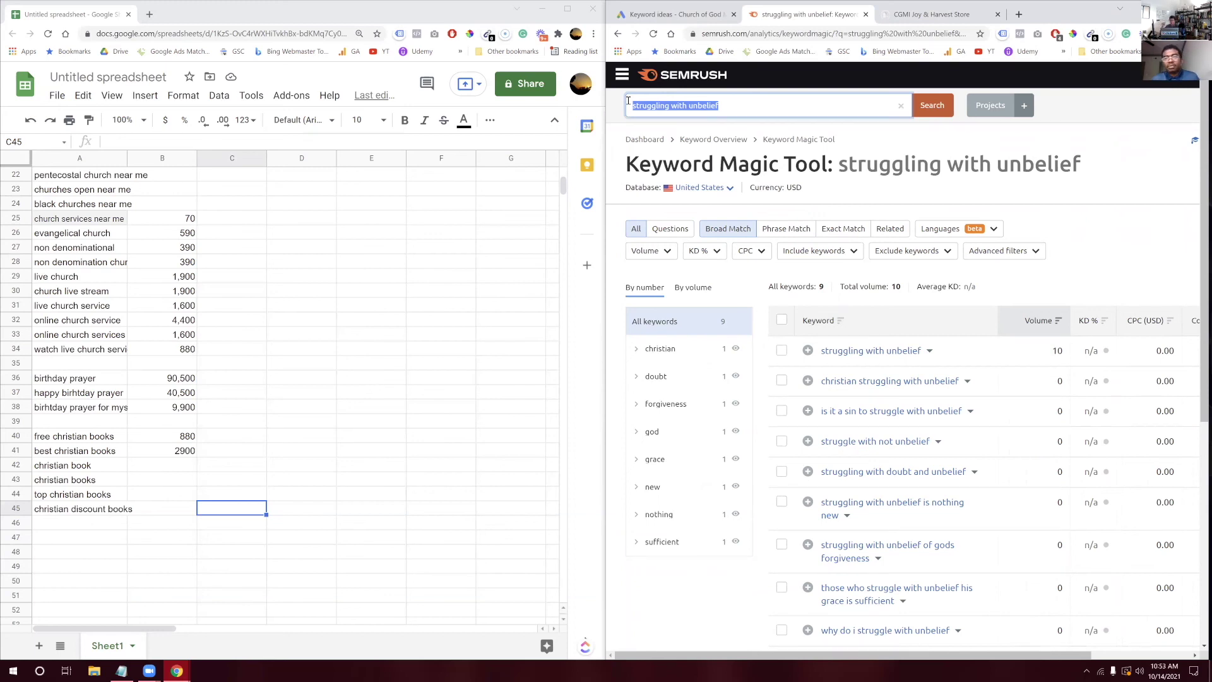
pyautogui.write('un')
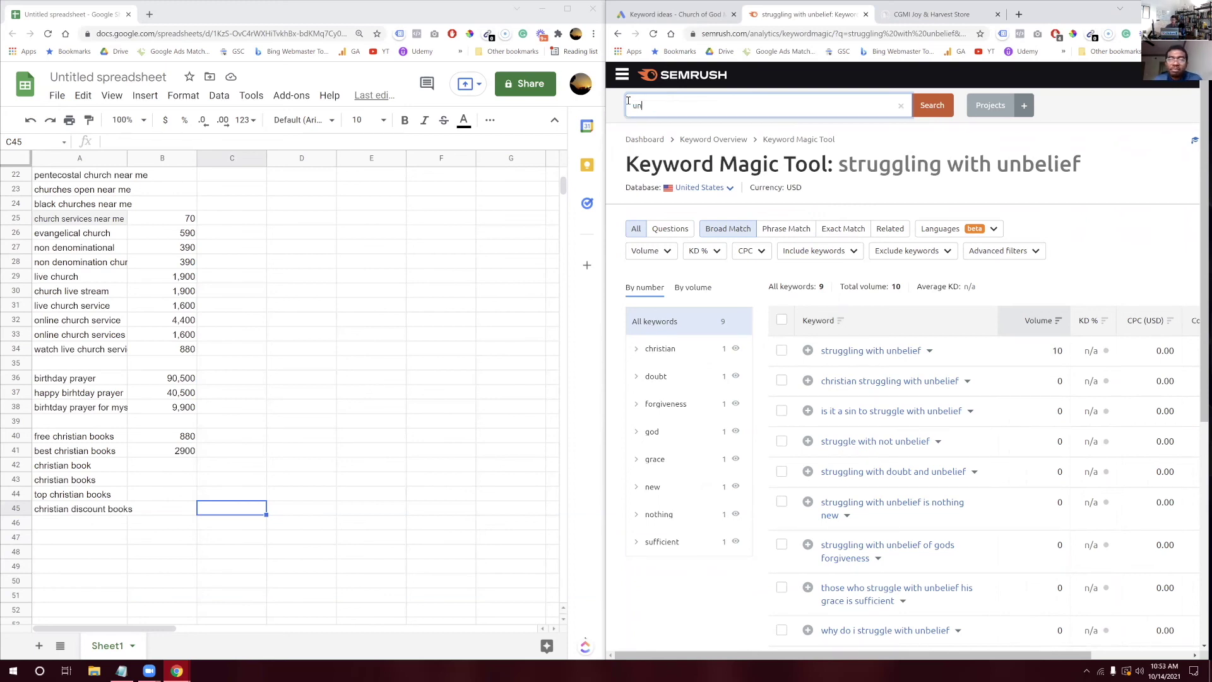
pyautogui.write('belief in go')
pyautogui.press('Return')
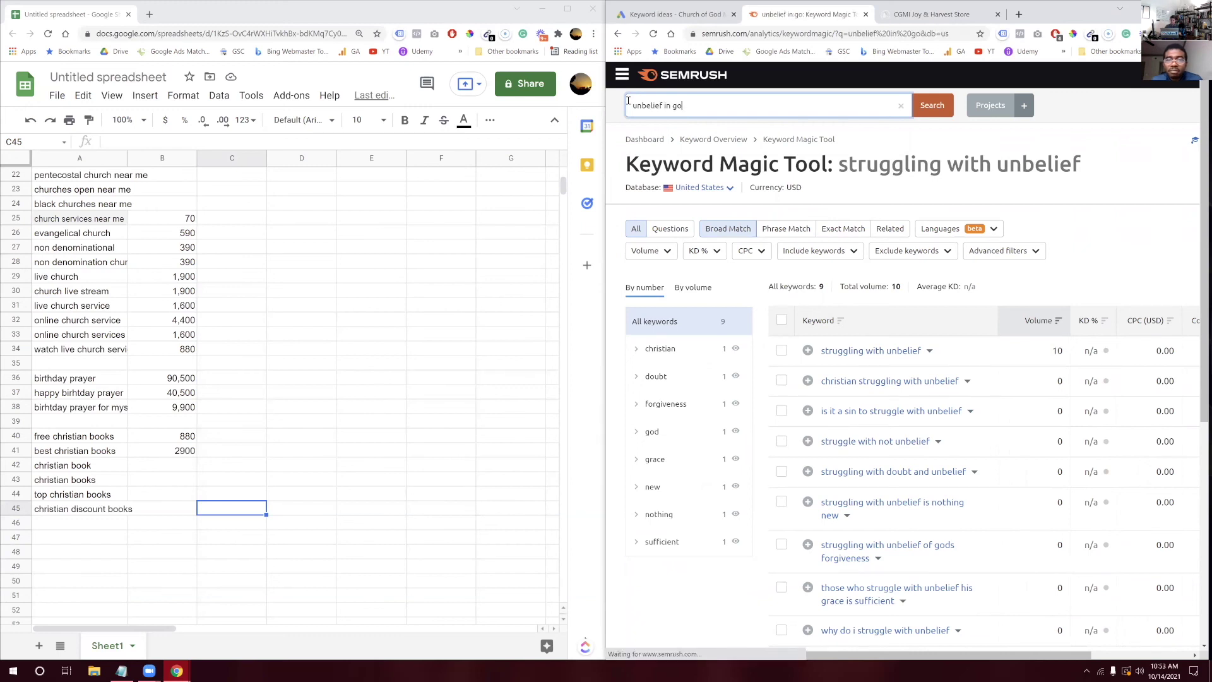
pyautogui.click(688, 105)
pyautogui.write('d')
pyautogui.press('Return')
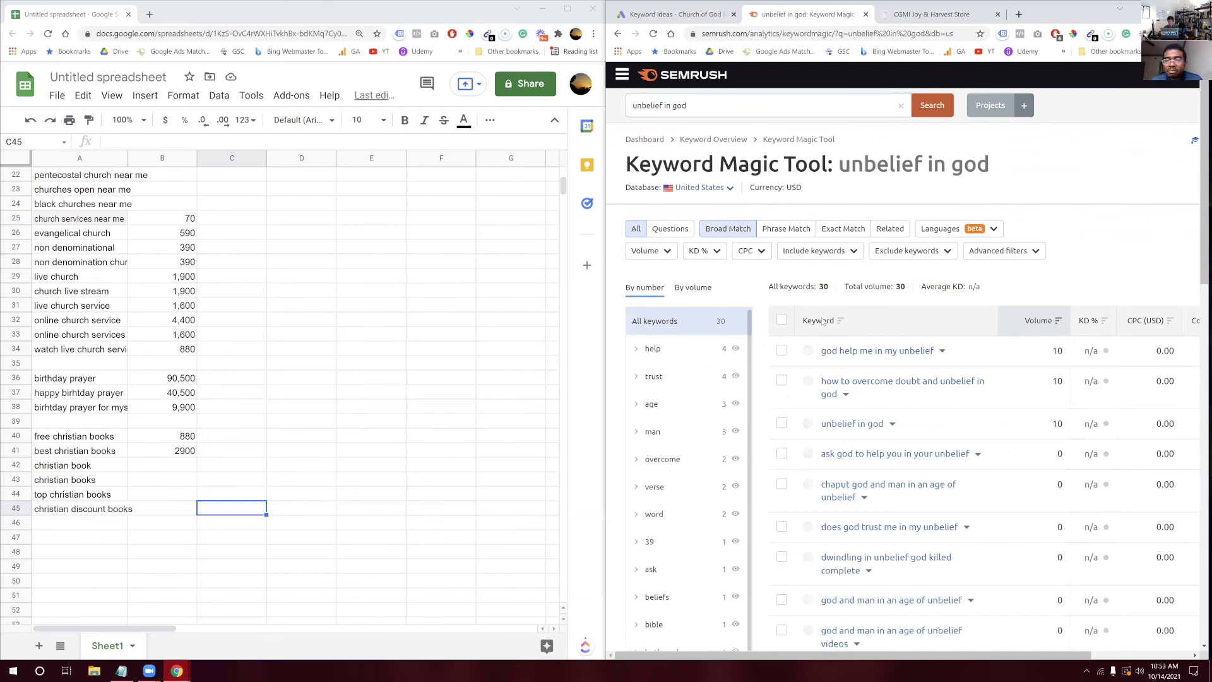
# Look over the results and inspect the detail card of "unbelief in god", closing it when done
pyautogui.hscroll(2, 811, 353)
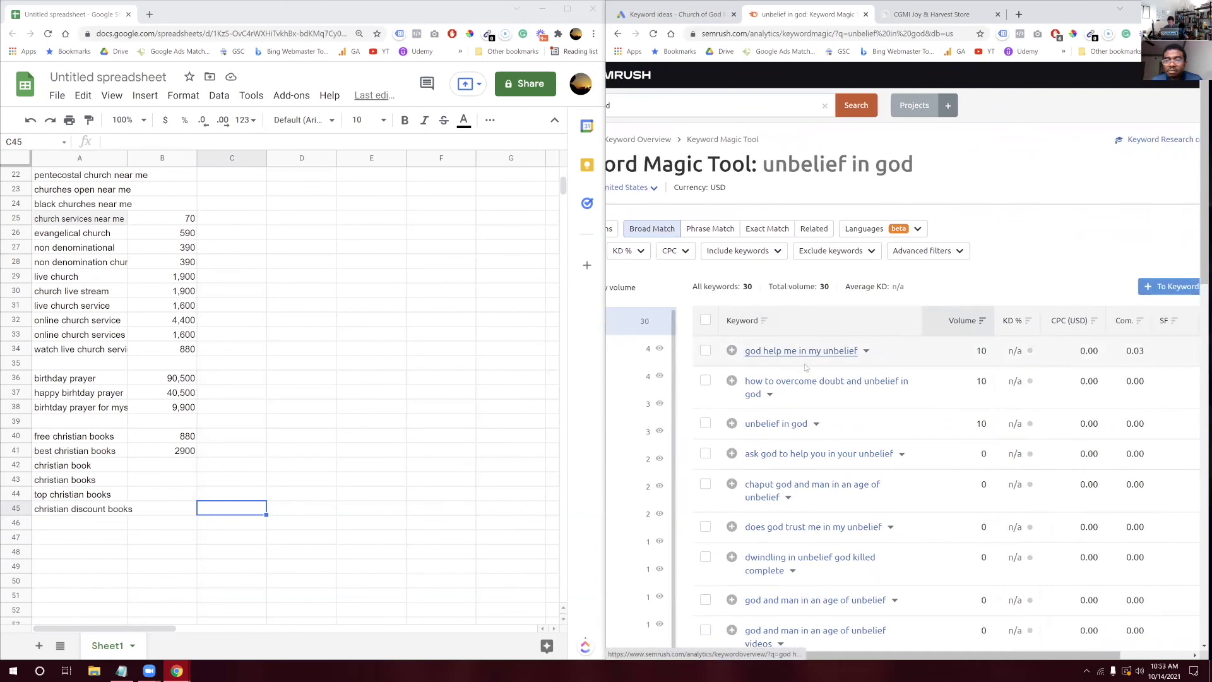
pyautogui.hscroll(-2, 674, 139)
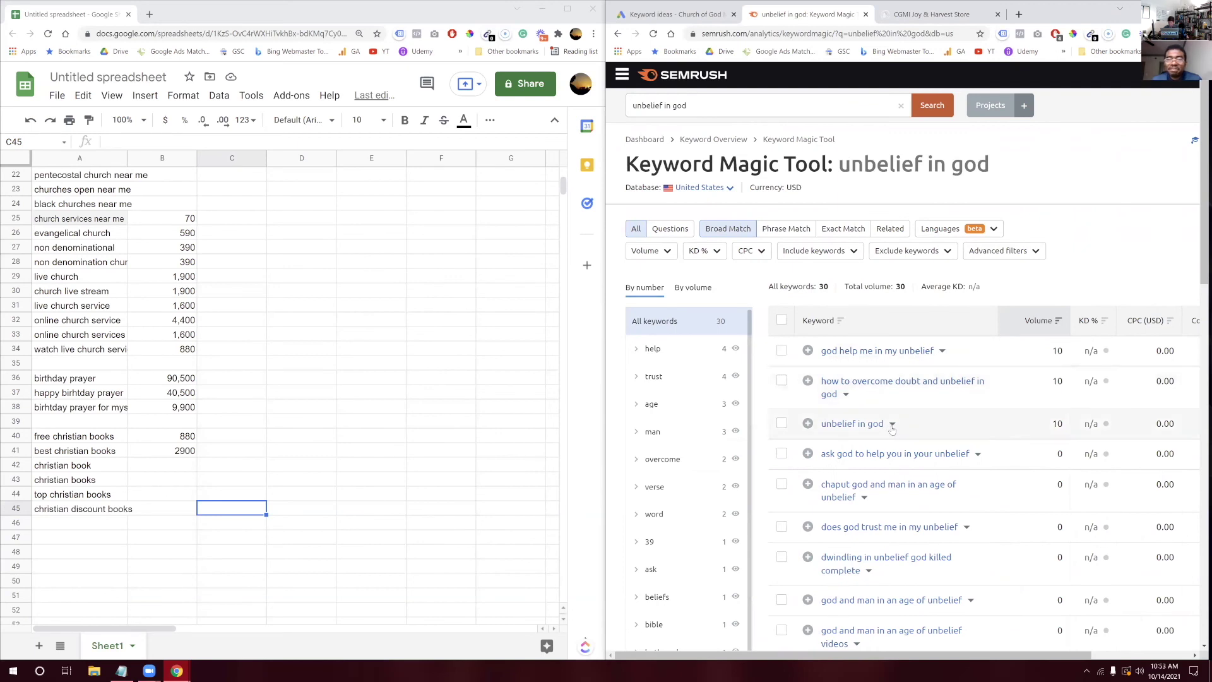
pyautogui.click(893, 424)
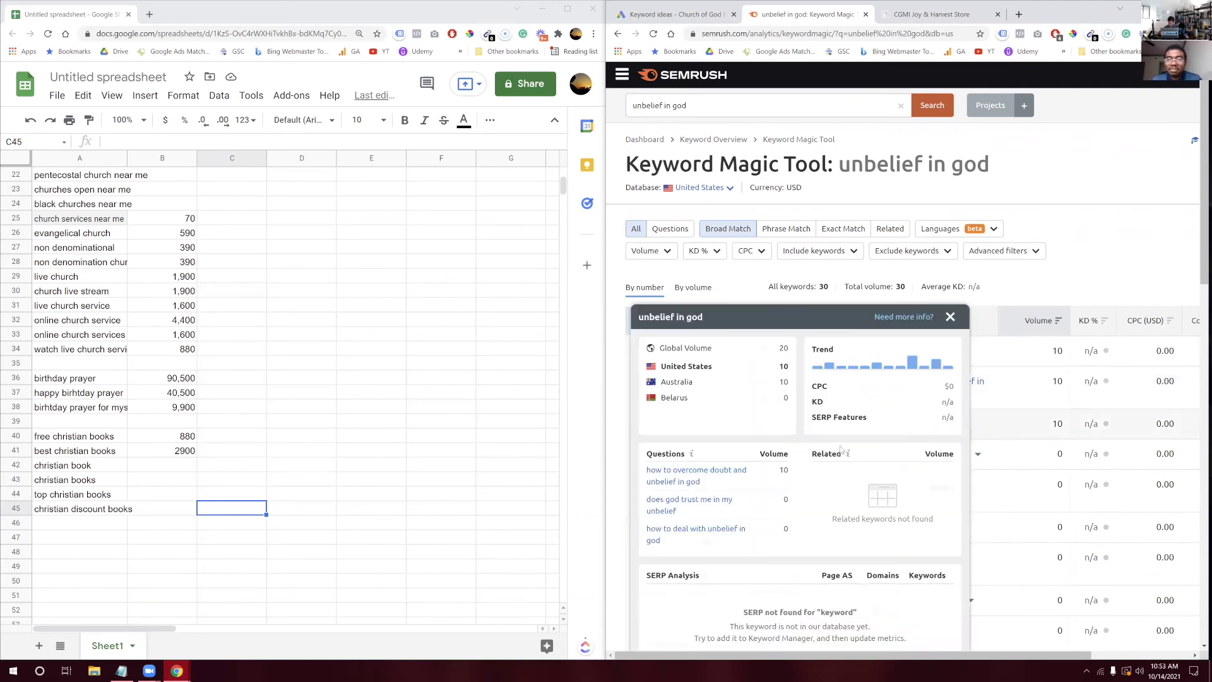
pyautogui.click(950, 317)
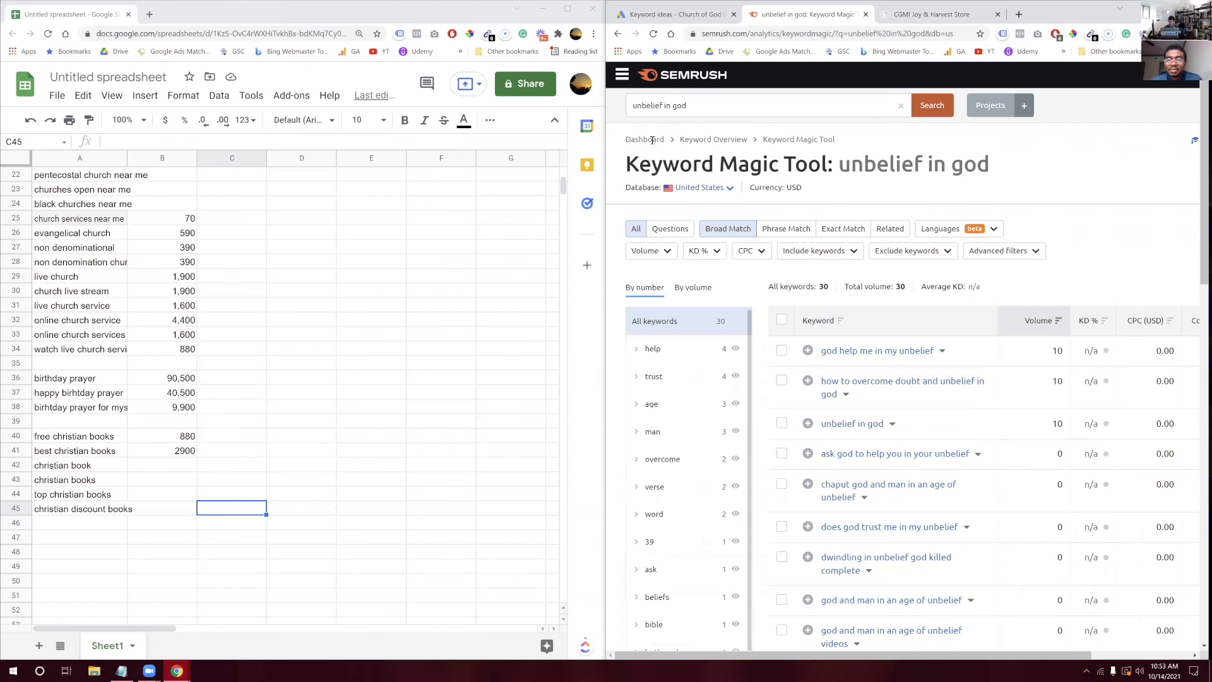
# Change the keyword search to "doubt in god" and examine the volumes and difficulty of the results
pyautogui.doubleClick(650, 107)
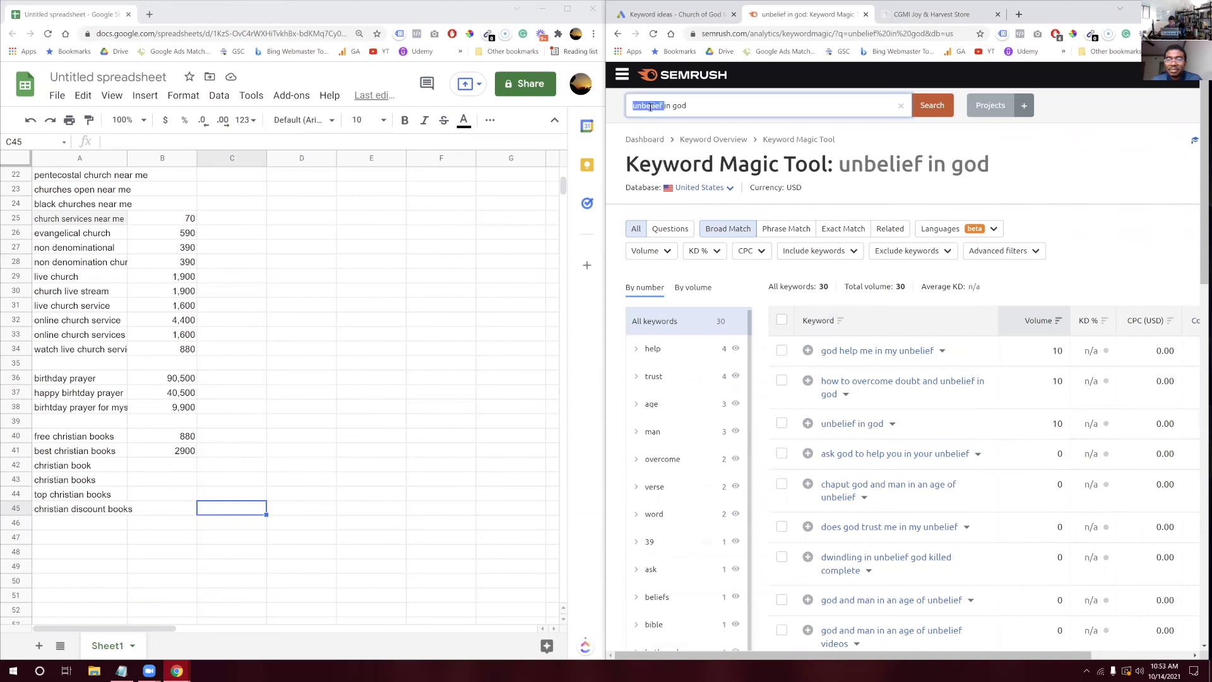
pyautogui.write('doubt')
pyautogui.press('Return')
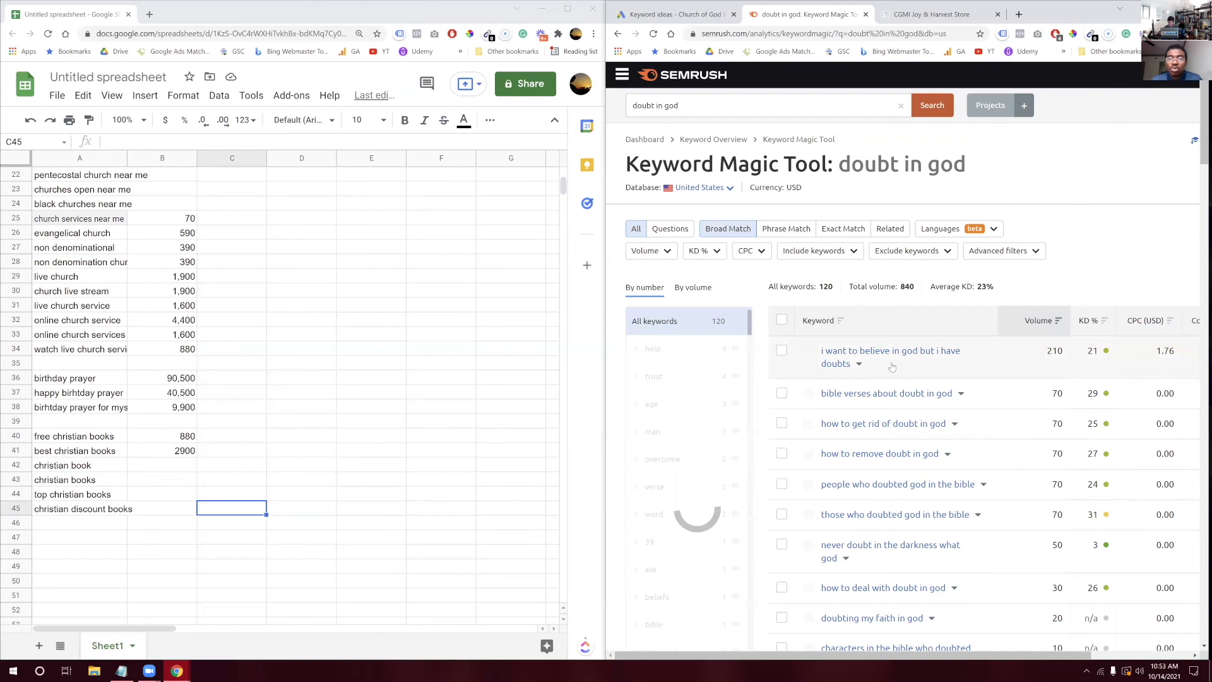
pyautogui.hscroll(3, 907, 372)
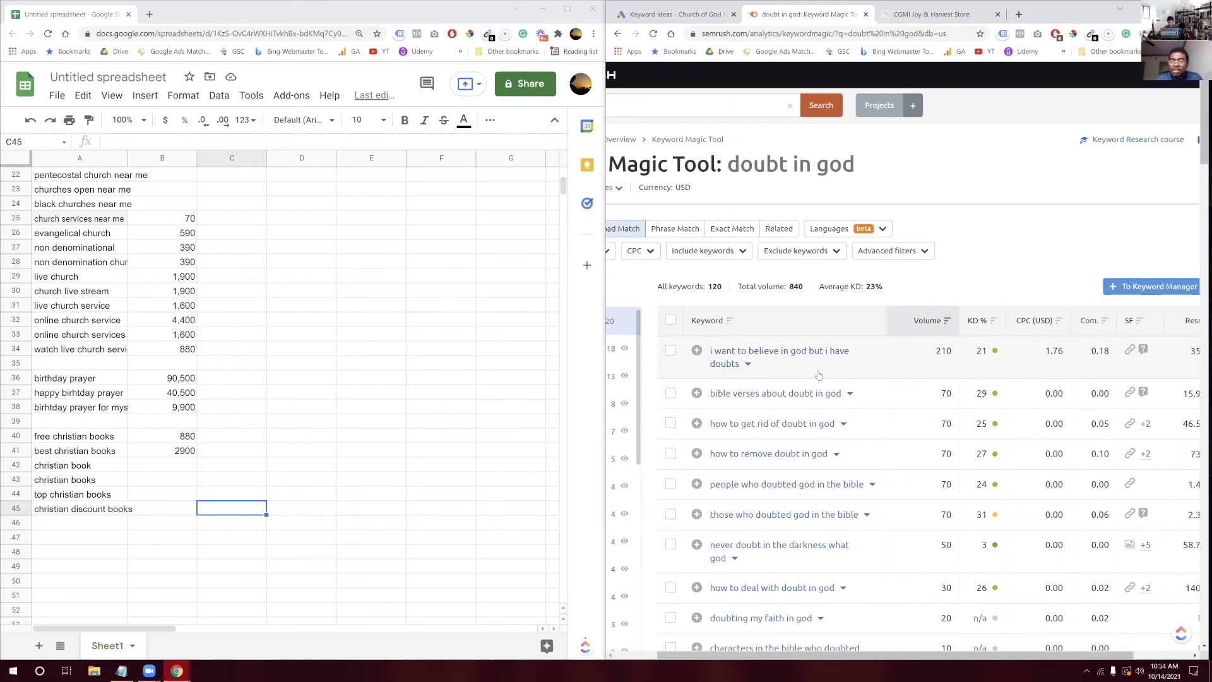
# Record "i want to believe in god but i have doubts" with a volume of 210 in row 47 of the spreadsheet
pyautogui.click(98, 538)
pyautogui.write('i want to believe in god but i have doubts')
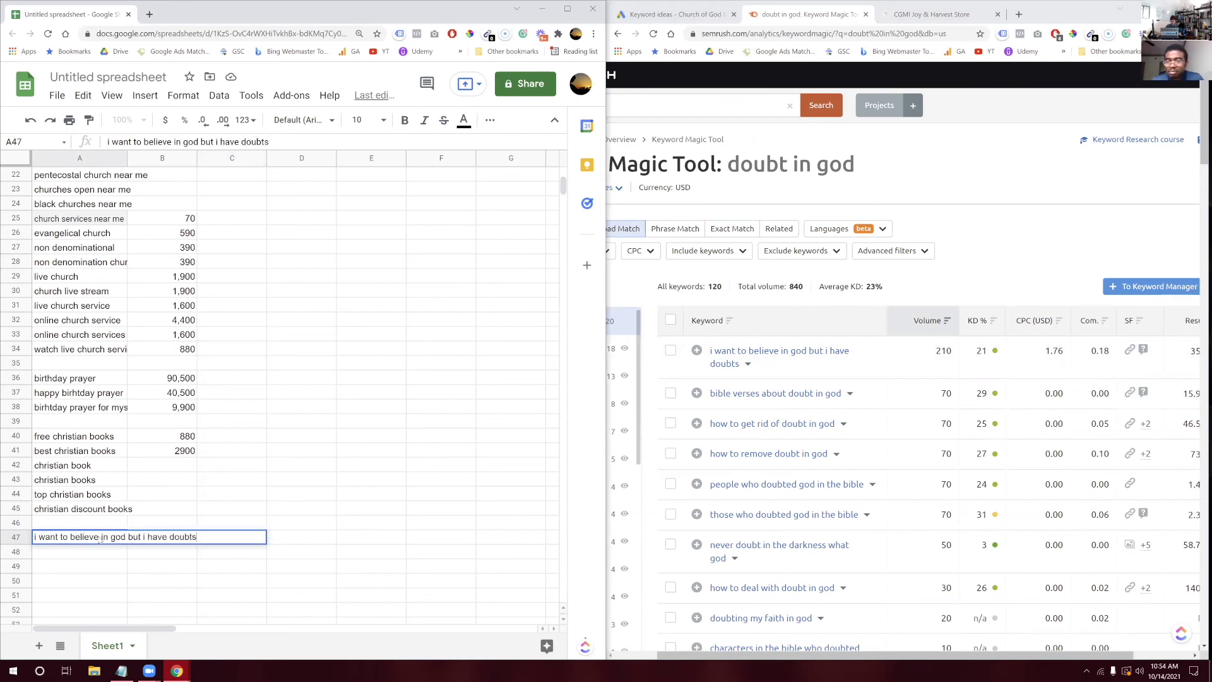
pyautogui.press('Tab')
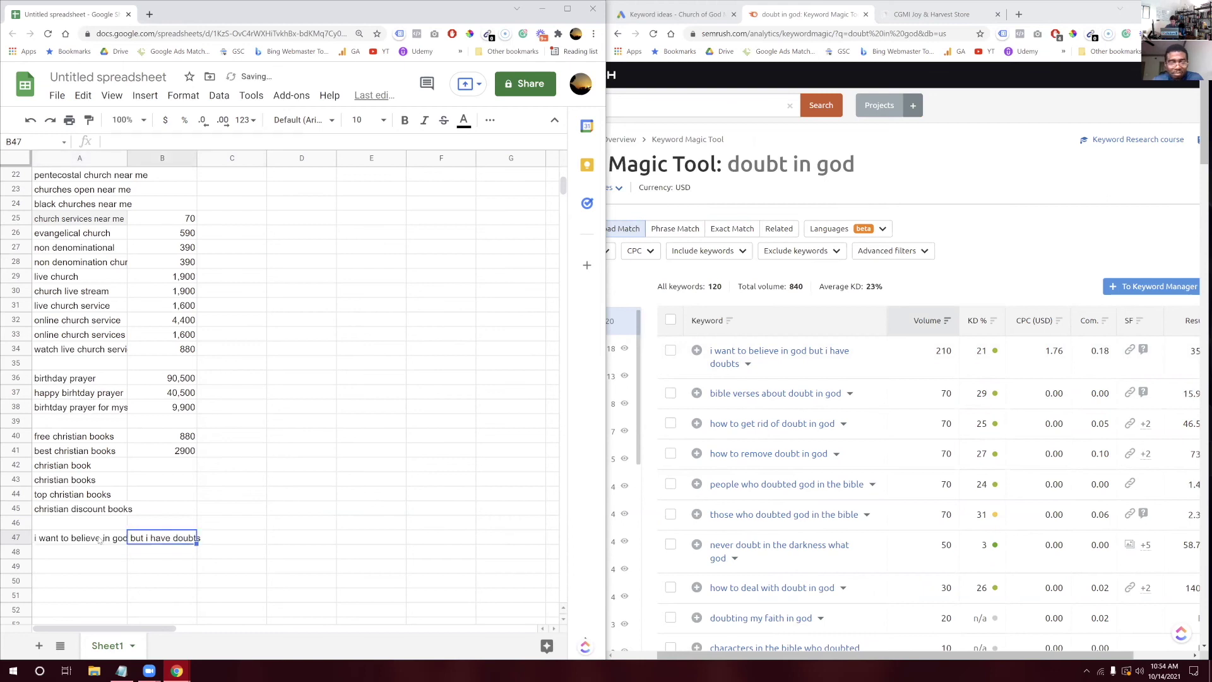
pyautogui.write('210')
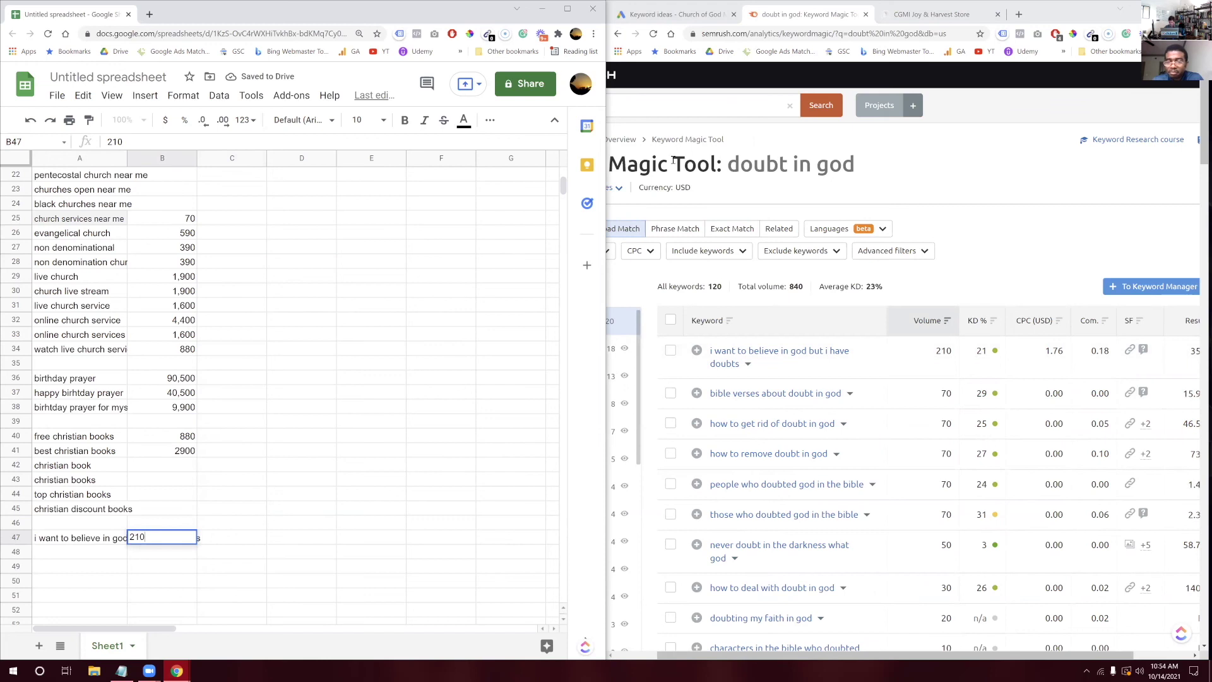
# Change the keyword search from "doubt in god" to "doubting god" and run it
pyautogui.hscroll(-2, 673, 159)
pyautogui.hscroll(-2, 708, 197)
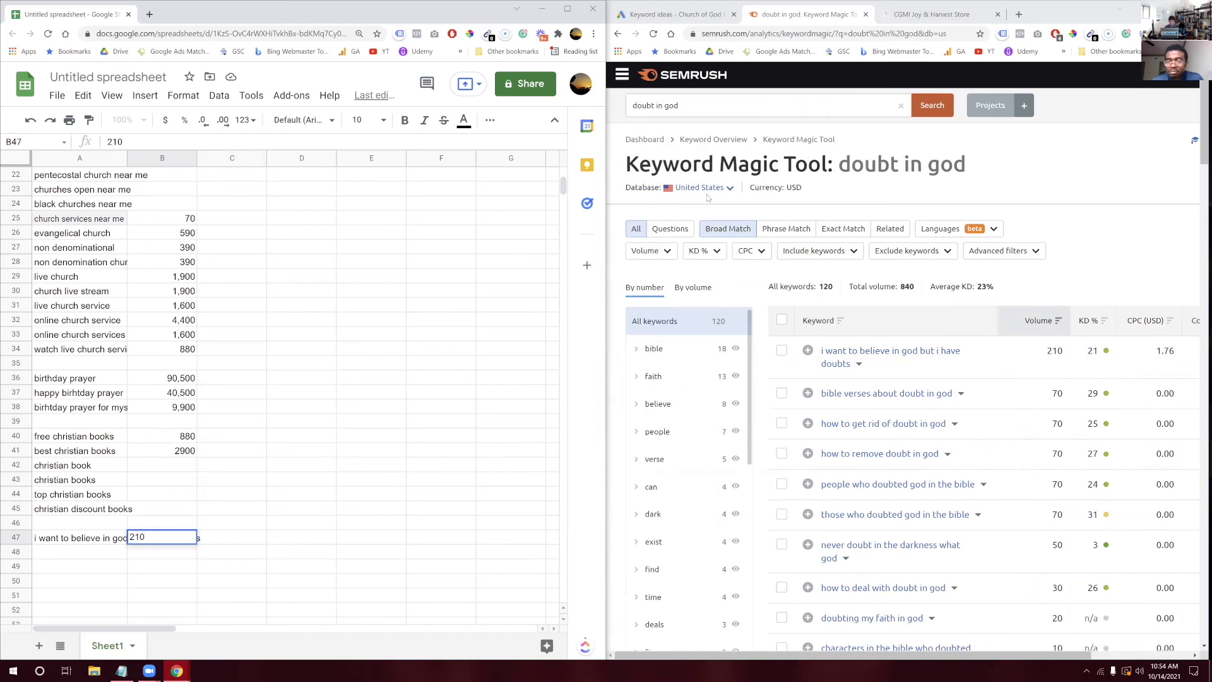
pyautogui.click(659, 105)
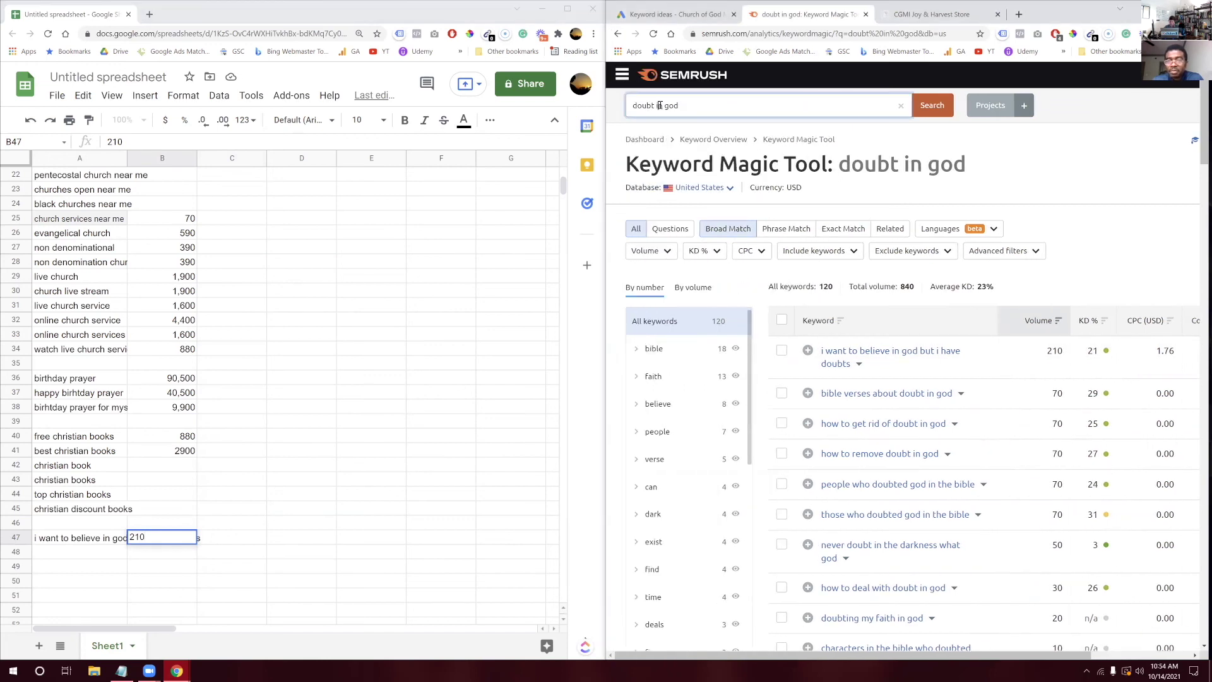
pyautogui.press('BackSpace')
pyautogui.press('Right')
pyautogui.press('Right')
pyautogui.write('g')
pyautogui.press('Return')
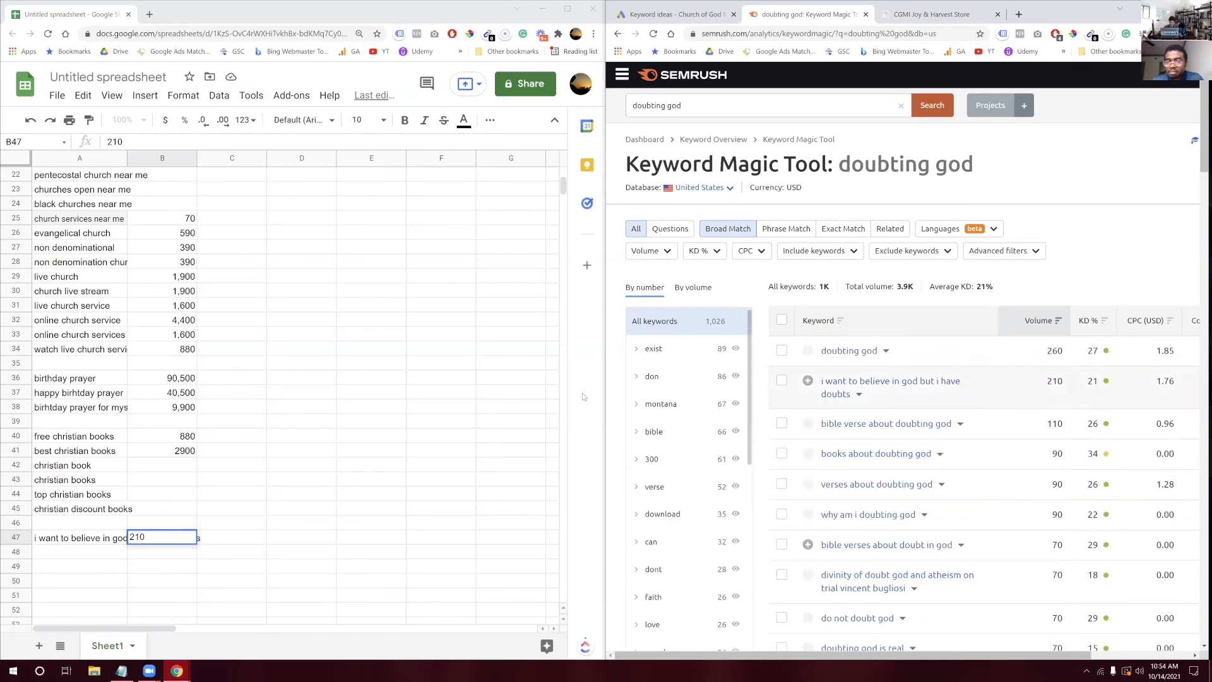
# Inspect the detail card of "doubting god", including its related keywords and SERP analysis
pyautogui.click(887, 351)
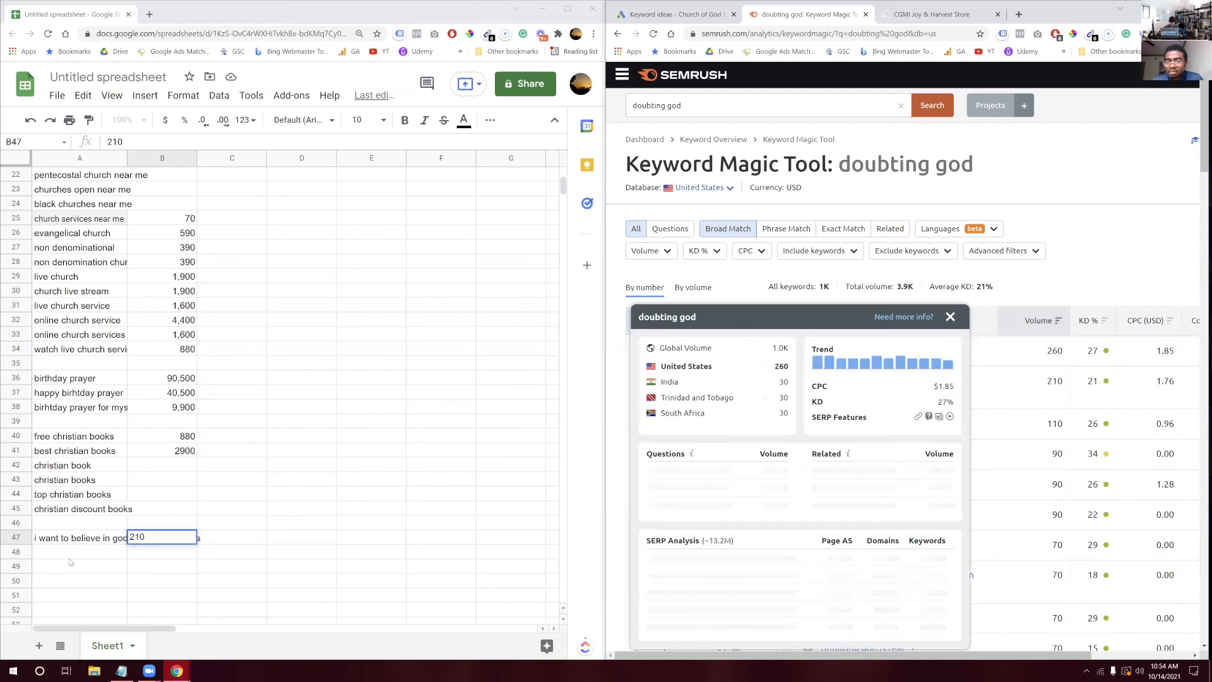
pyautogui.scroll(-1, 718, 578)
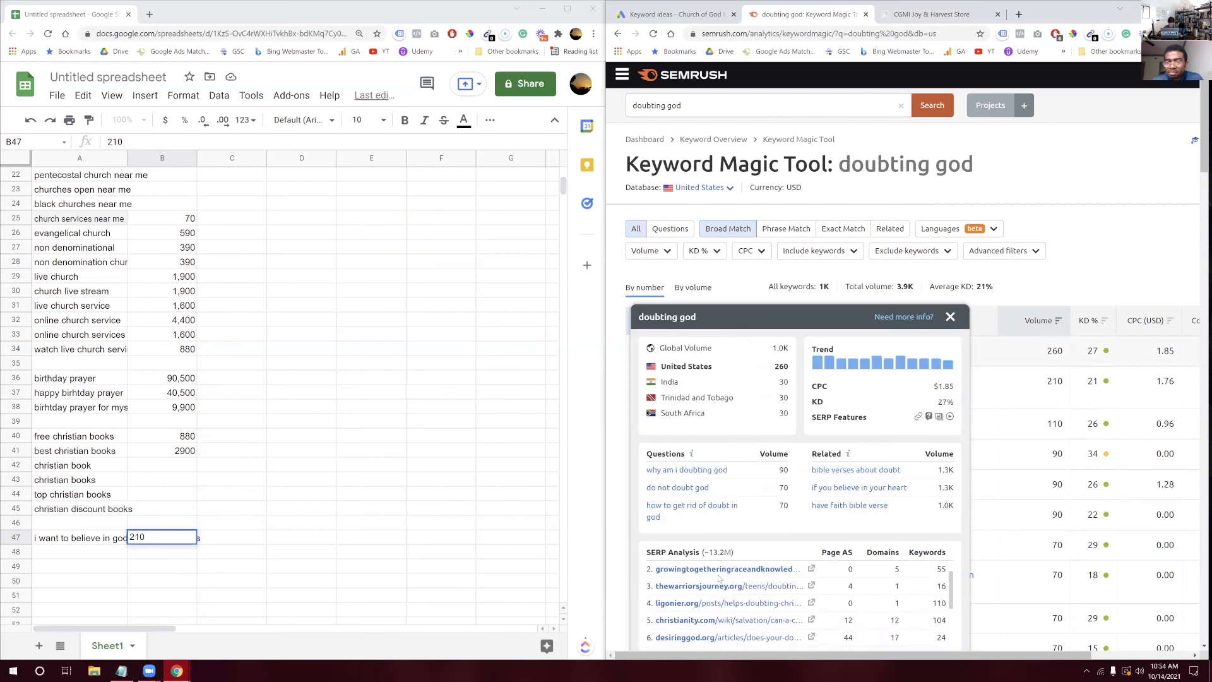
pyautogui.scroll(-1, 793, 519)
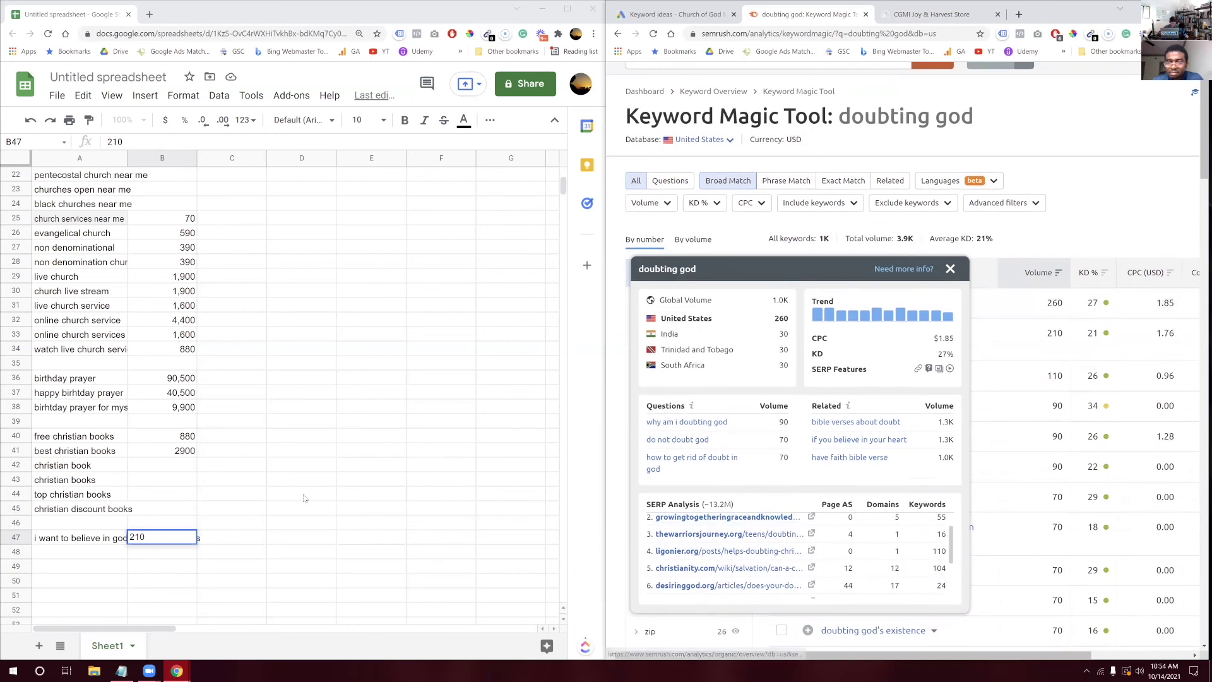
# Record "doubting god" with a volume of 260 in row 48 of the spreadsheet
pyautogui.click(94, 554)
pyautogui.write('doubting god')
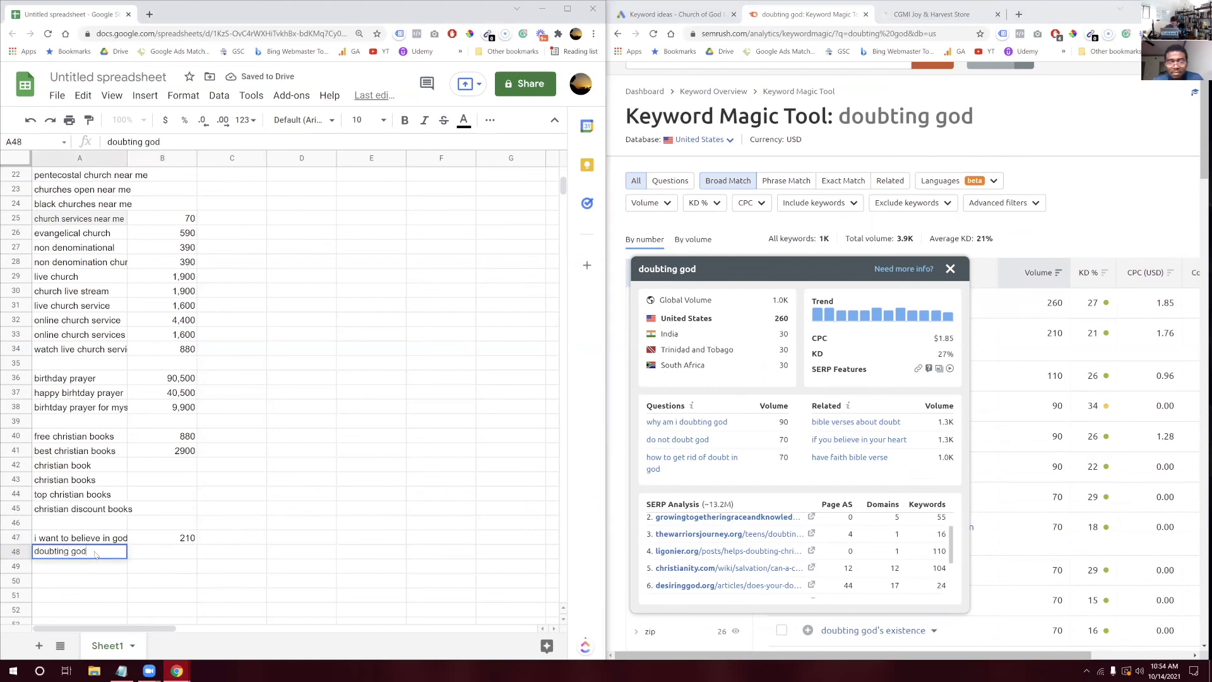
pyautogui.click(144, 556)
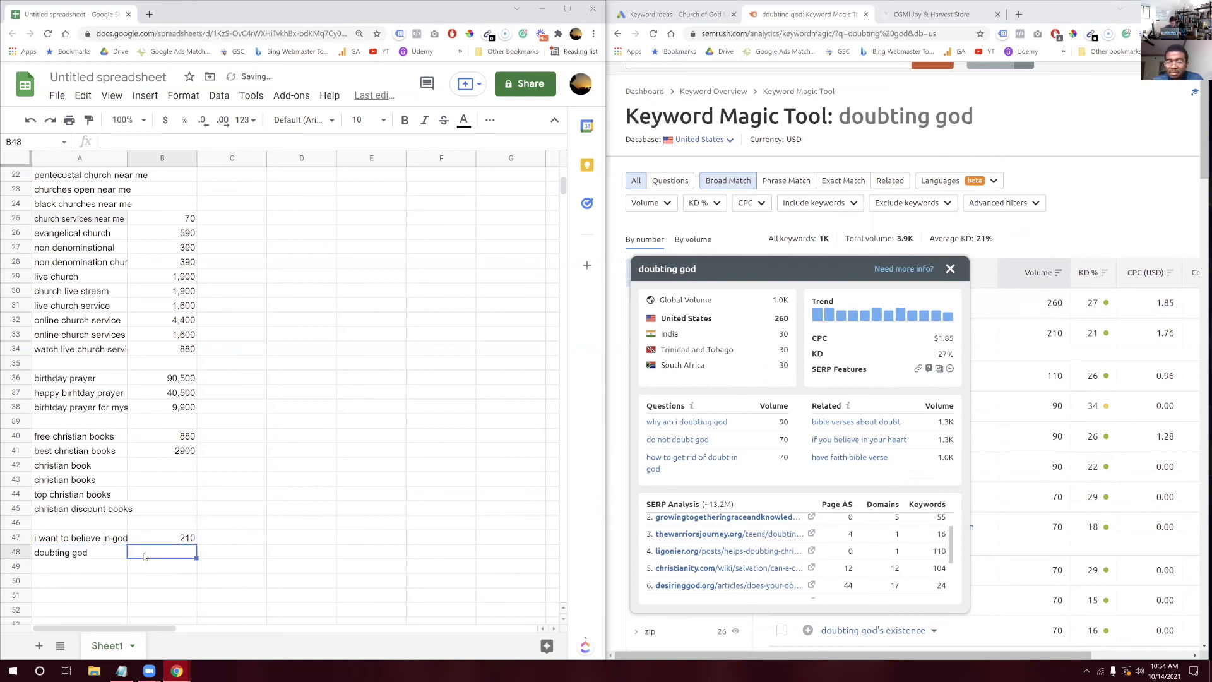
pyautogui.doubleClick(144, 554)
pyautogui.write('260')
pyautogui.click(116, 566)
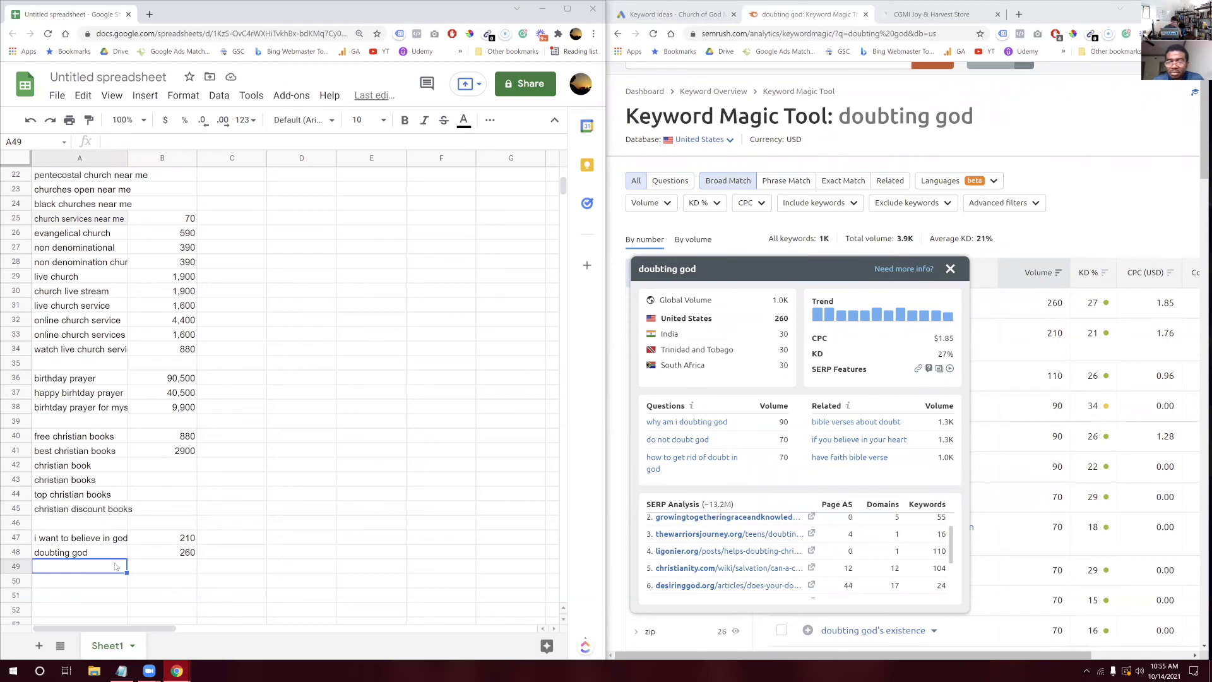
# Run a keyword search for "books on faith" and inspect that keyword's detail card, closing it when done
pyautogui.click(950, 269)
pyautogui.scroll(1, 952, 272)
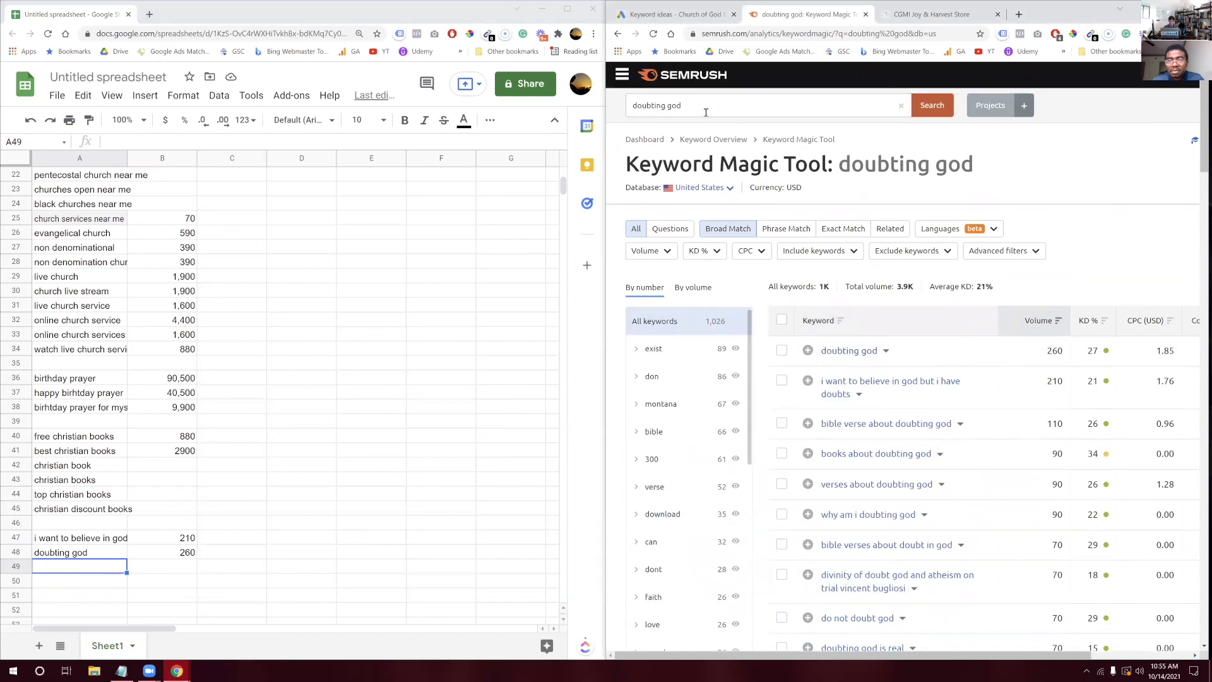
pyautogui.moveTo(683, 106); pyautogui.dragTo(612, 110)
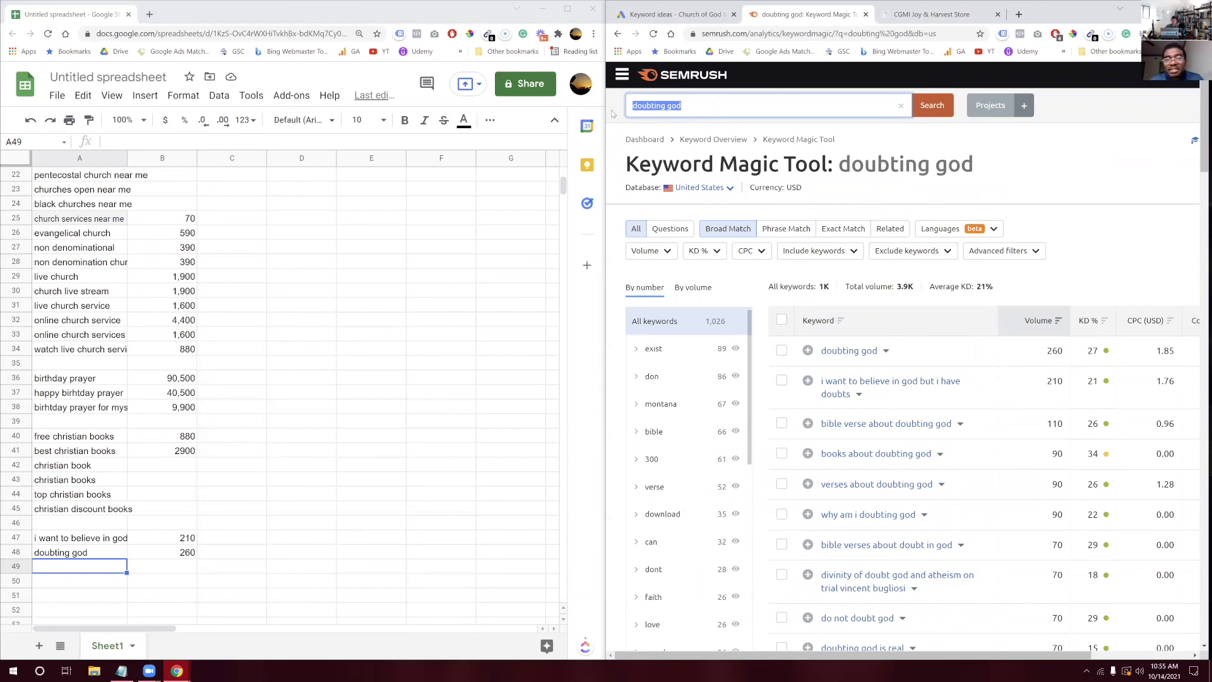
pyautogui.write('books on faith')
pyautogui.press('Return')
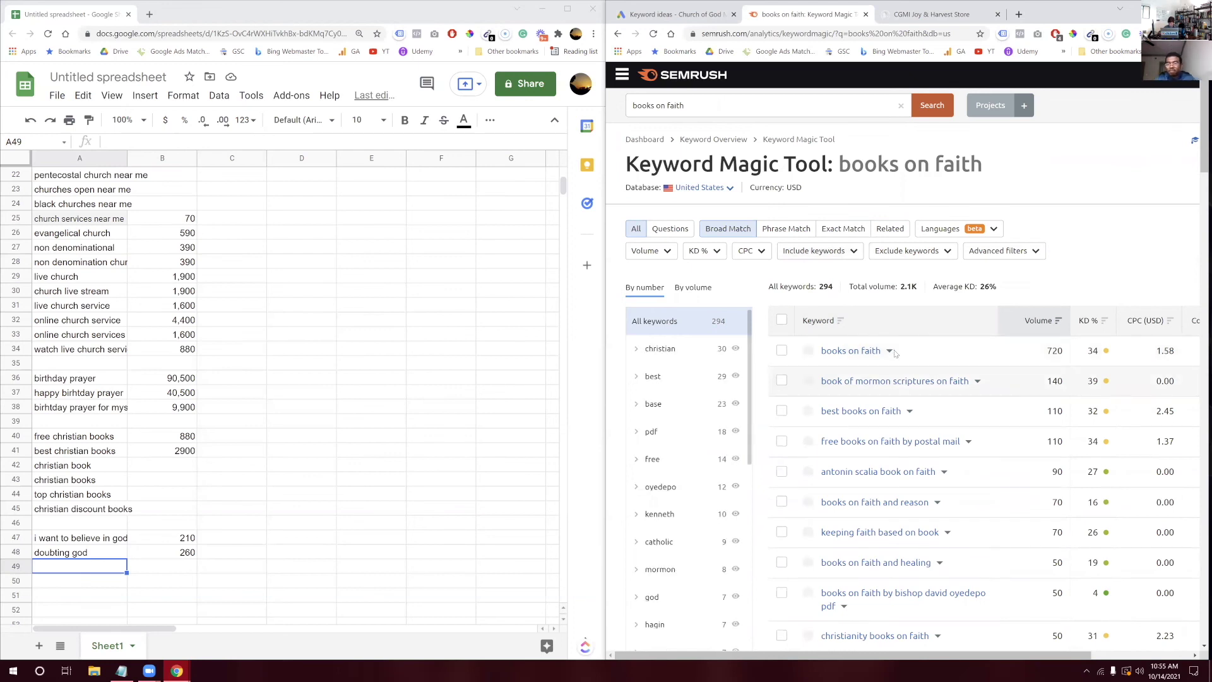
pyautogui.click(890, 351)
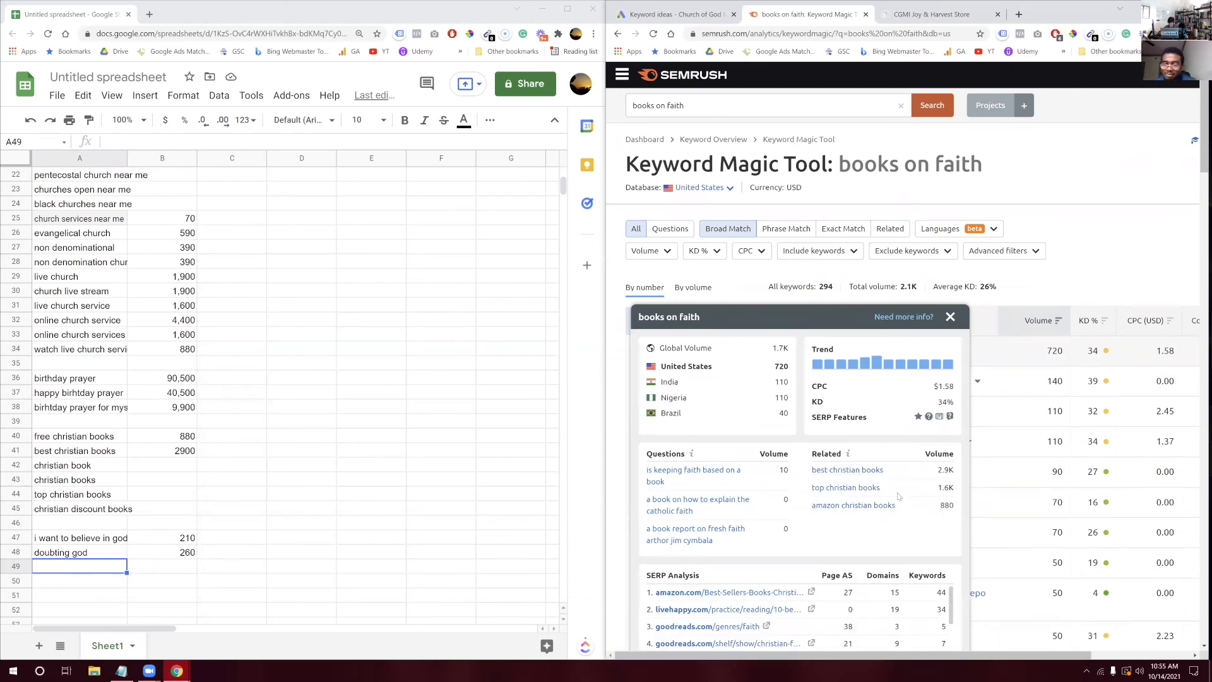
pyautogui.click(950, 317)
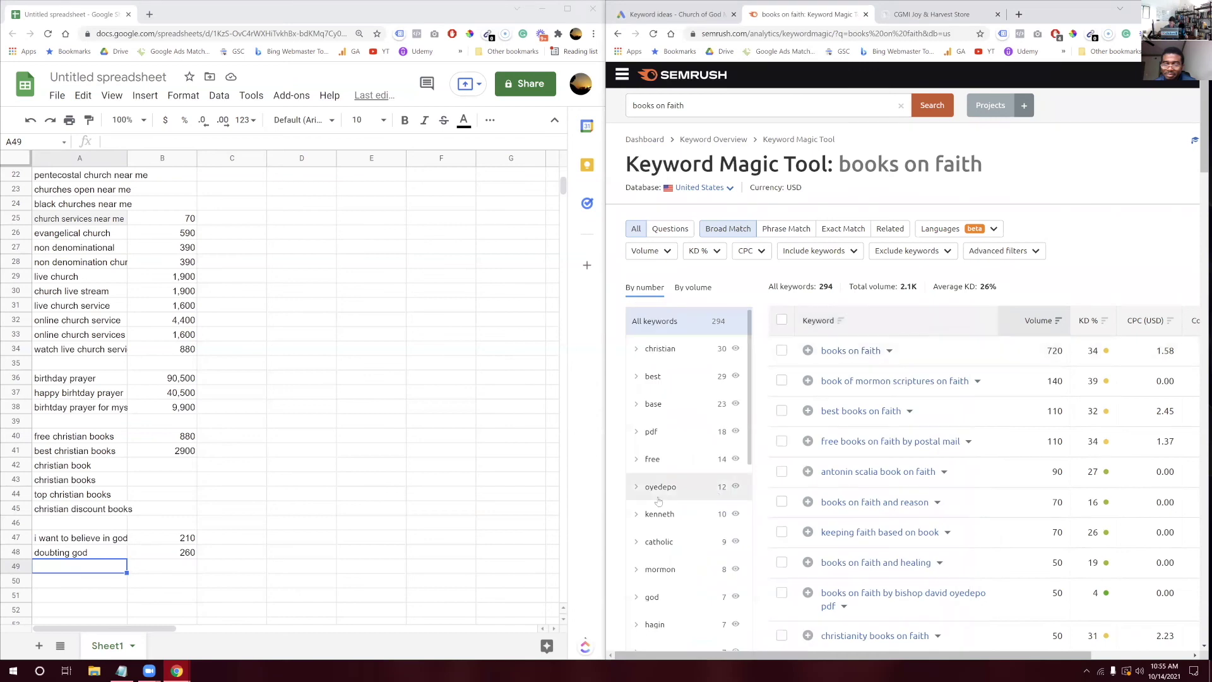
# Record "books on faith" with a volume of 720 in row 49 of the spreadsheet
pyautogui.doubleClick(98, 571)
pyautogui.write('books on ')
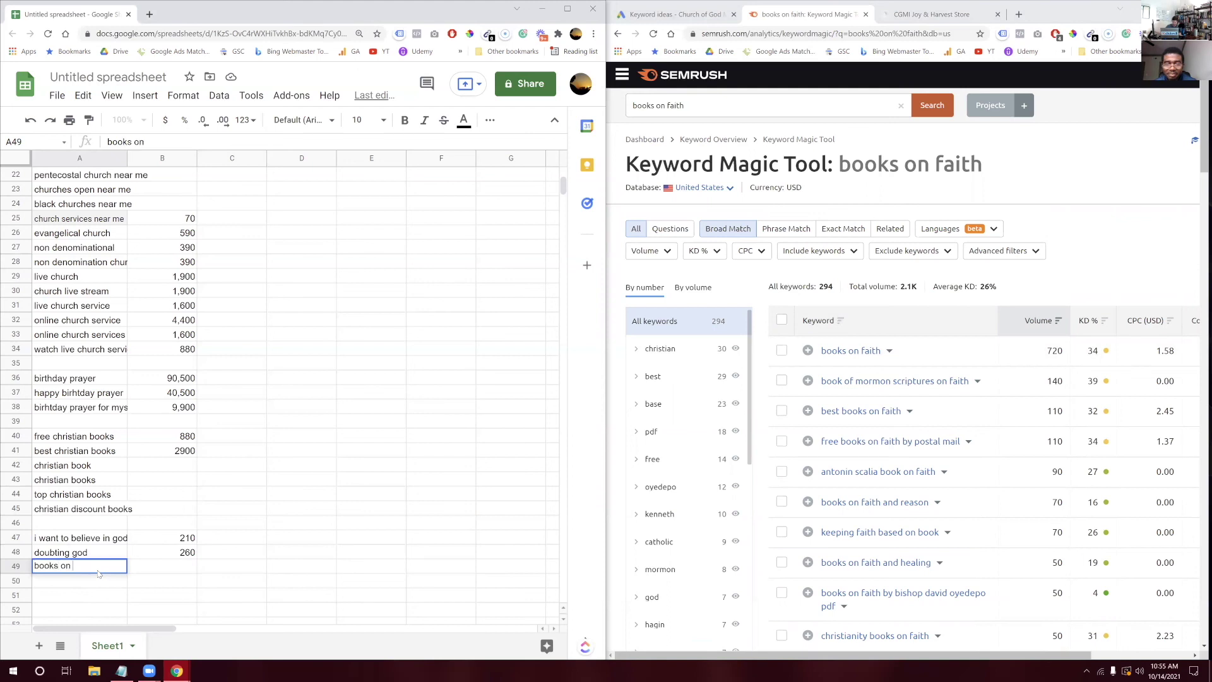
pyautogui.write('faith')
pyautogui.click(179, 566)
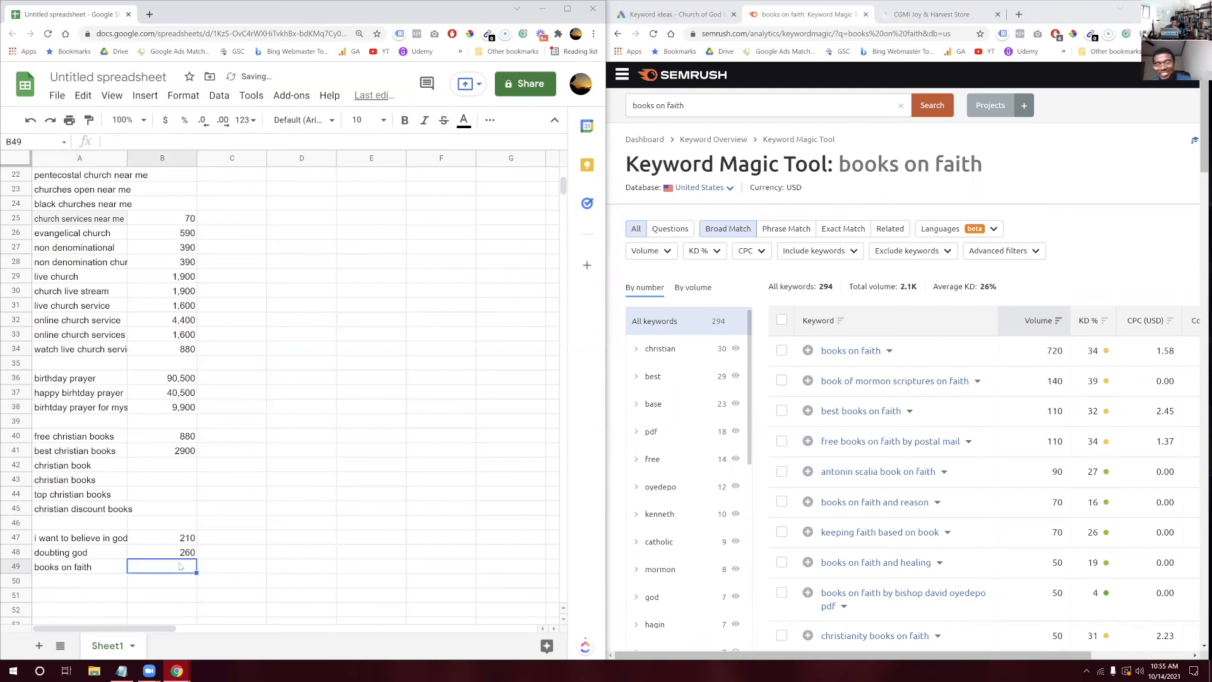
pyautogui.write('720')
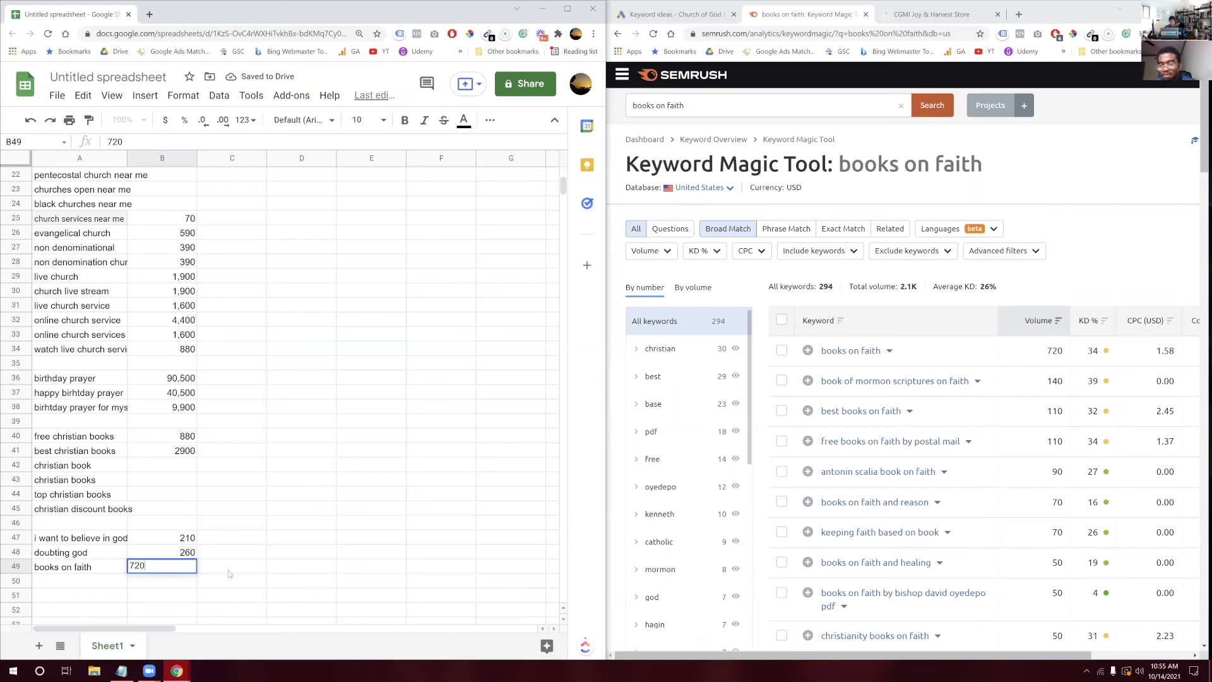
pyautogui.click(248, 580)
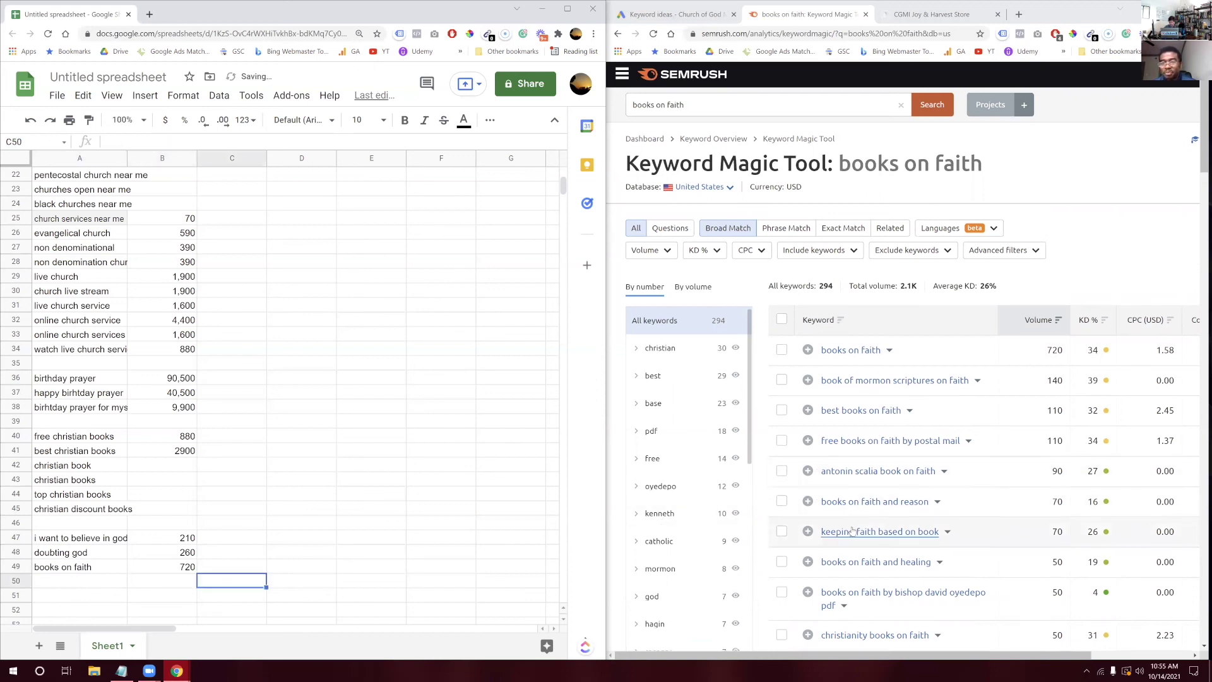
# Look over the remaining results, then replace the search with "grow my faith" and examine its volumes and difficulty
pyautogui.scroll(-1, 846, 514)
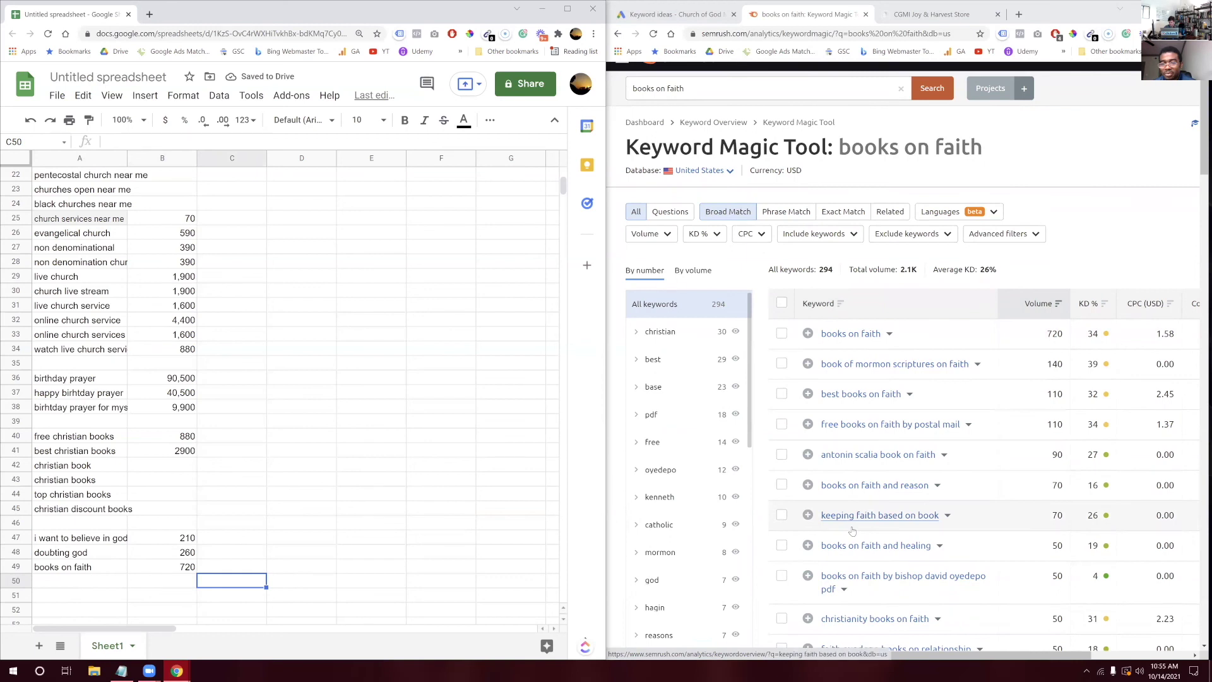
pyautogui.scroll(-1, 852, 531)
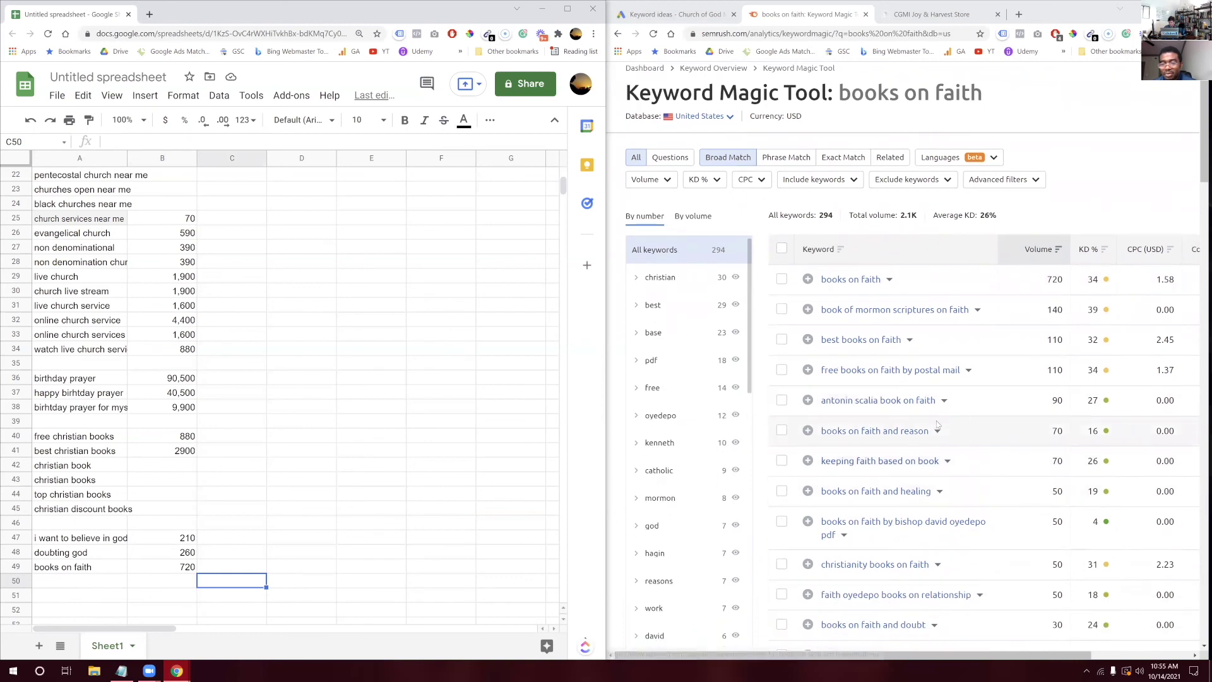
pyautogui.scroll(2, 789, 284)
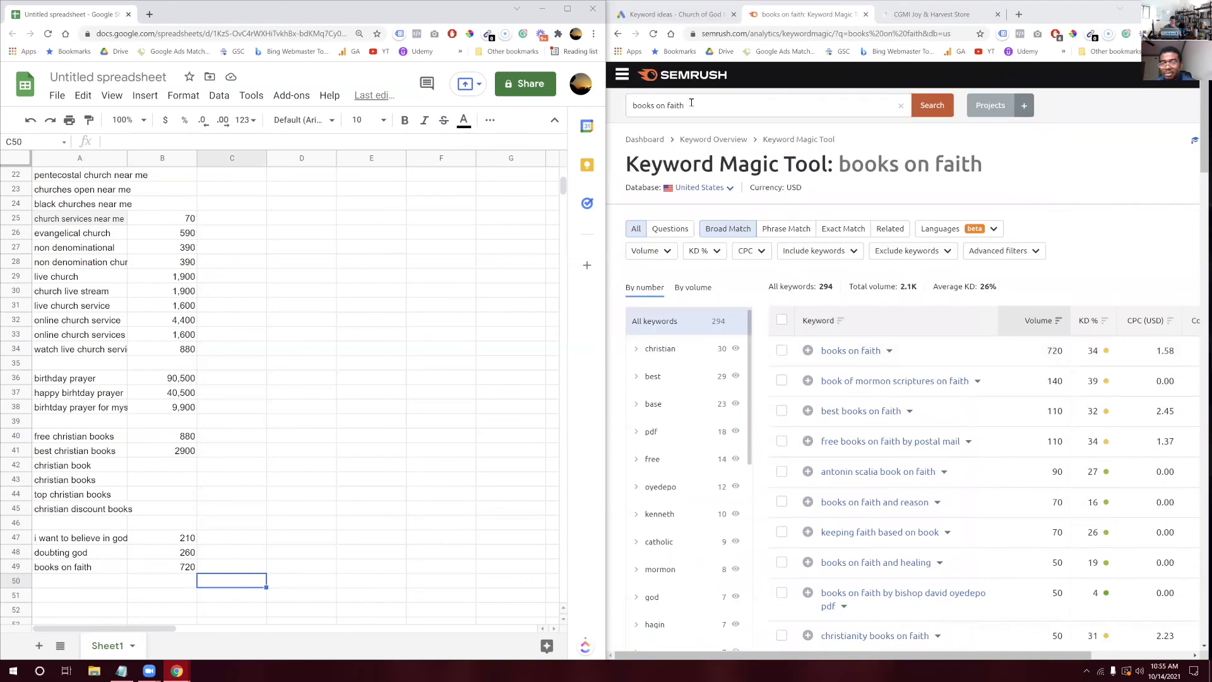
pyautogui.moveTo(692, 103); pyautogui.dragTo(628, 96)
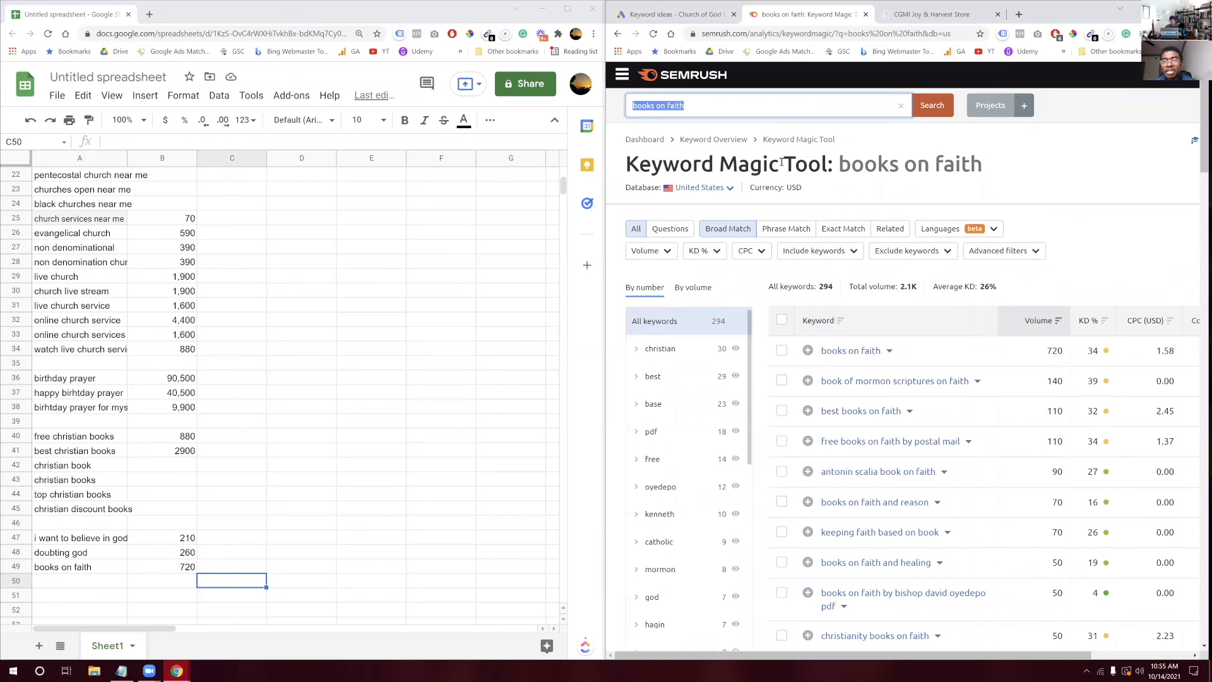
pyautogui.write('grow my faith')
pyautogui.press('Return')
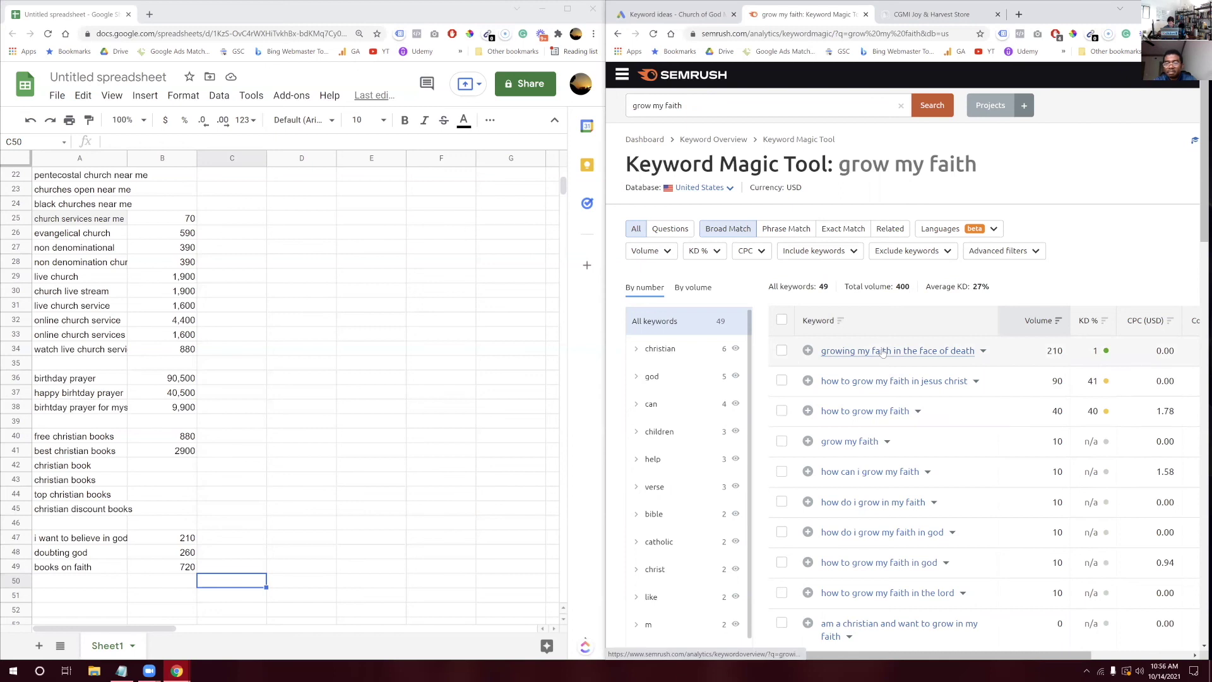
pyautogui.hscroll(4, 877, 359)
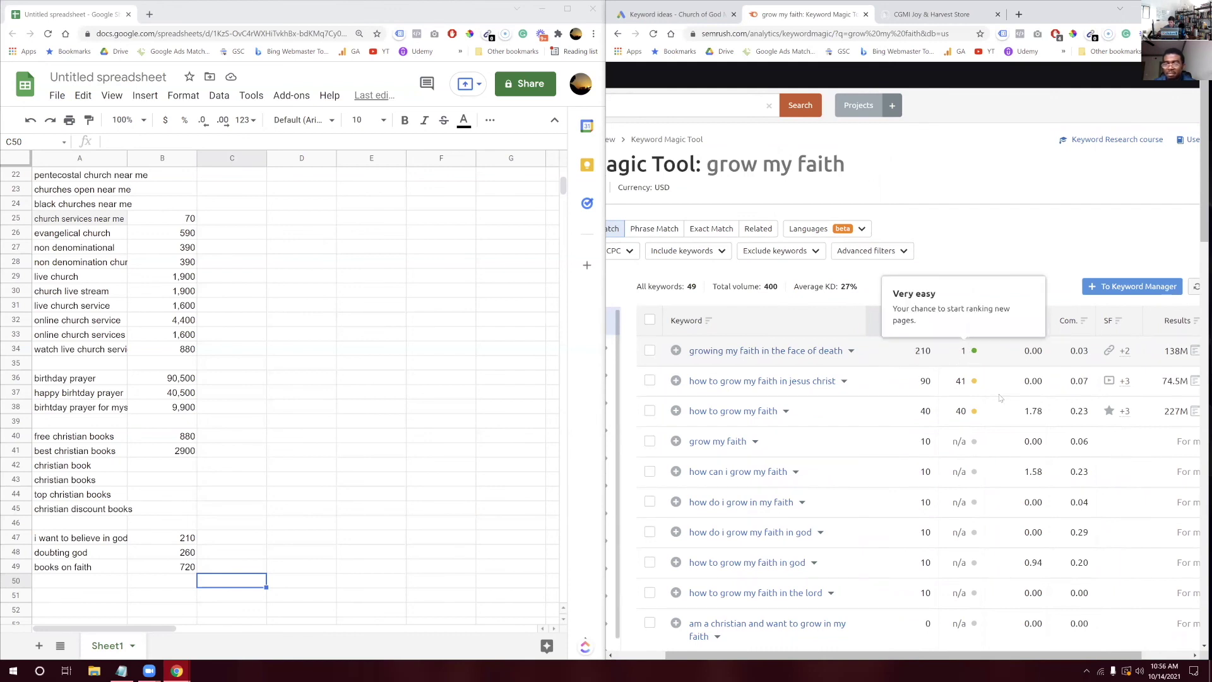
pyautogui.hscroll(-4, 943, 267)
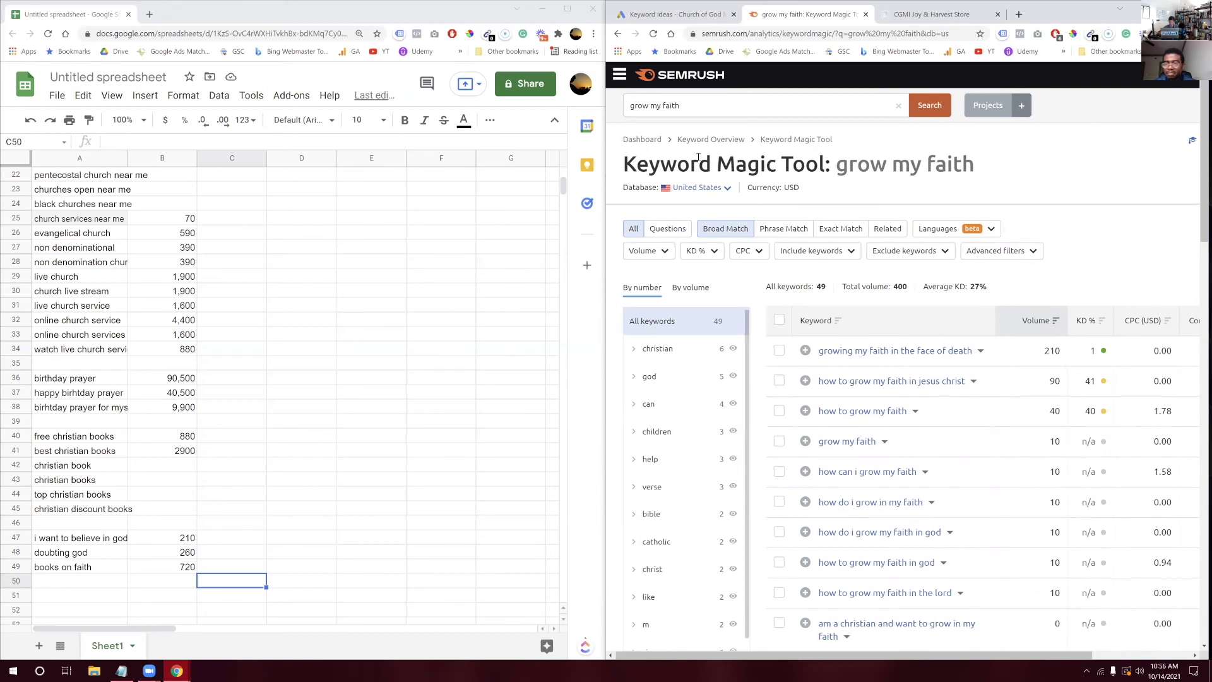
# Replace the keyword search with "increase faith" and examine the volumes and difficulty of the results
pyautogui.click(682, 107)
pyautogui.moveTo(672, 107); pyautogui.dragTo(614, 111)
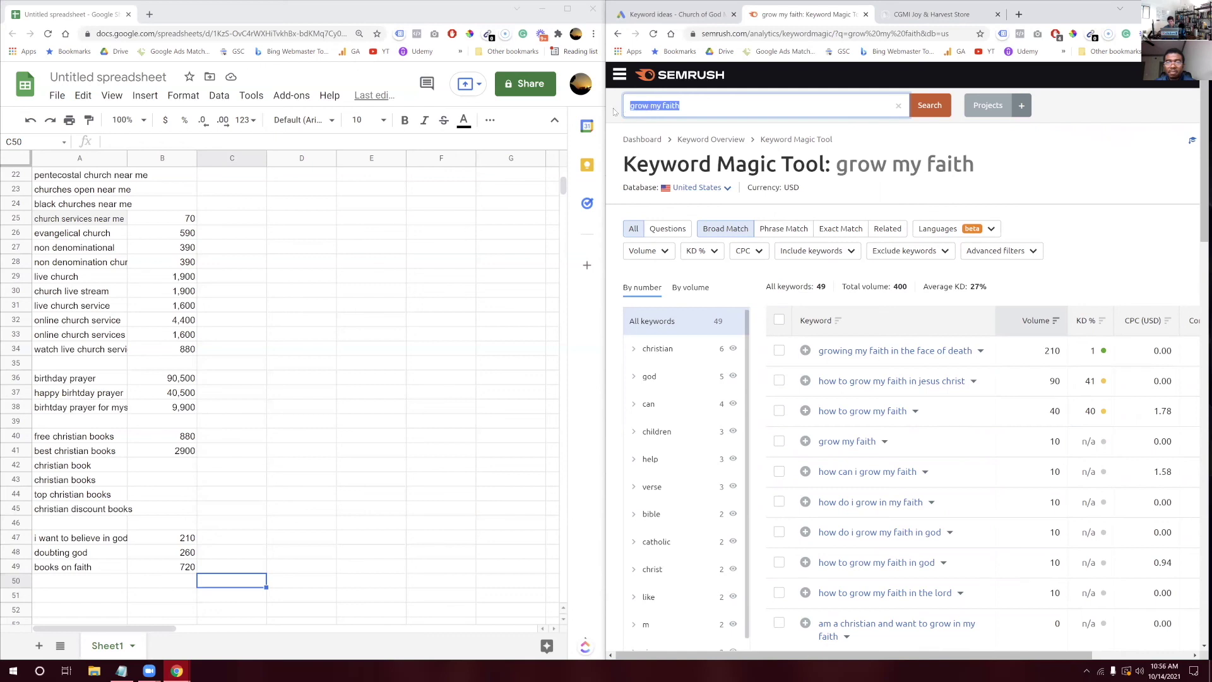
pyautogui.write('increase faith')
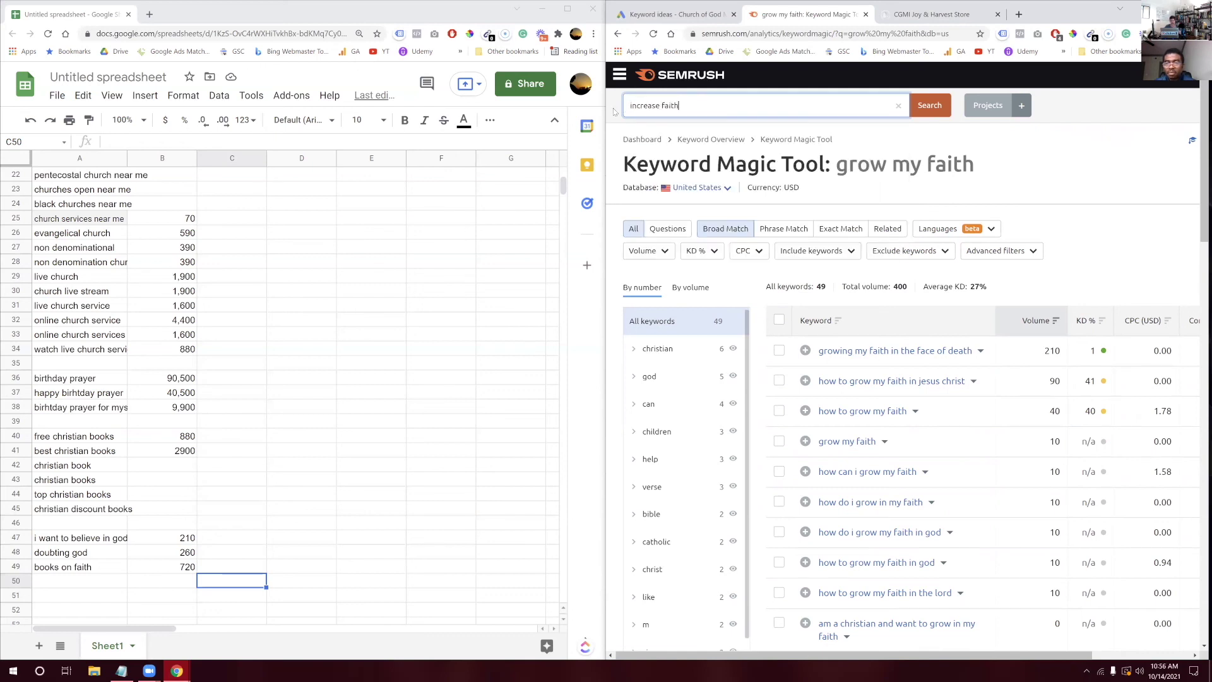
pyautogui.press('Return')
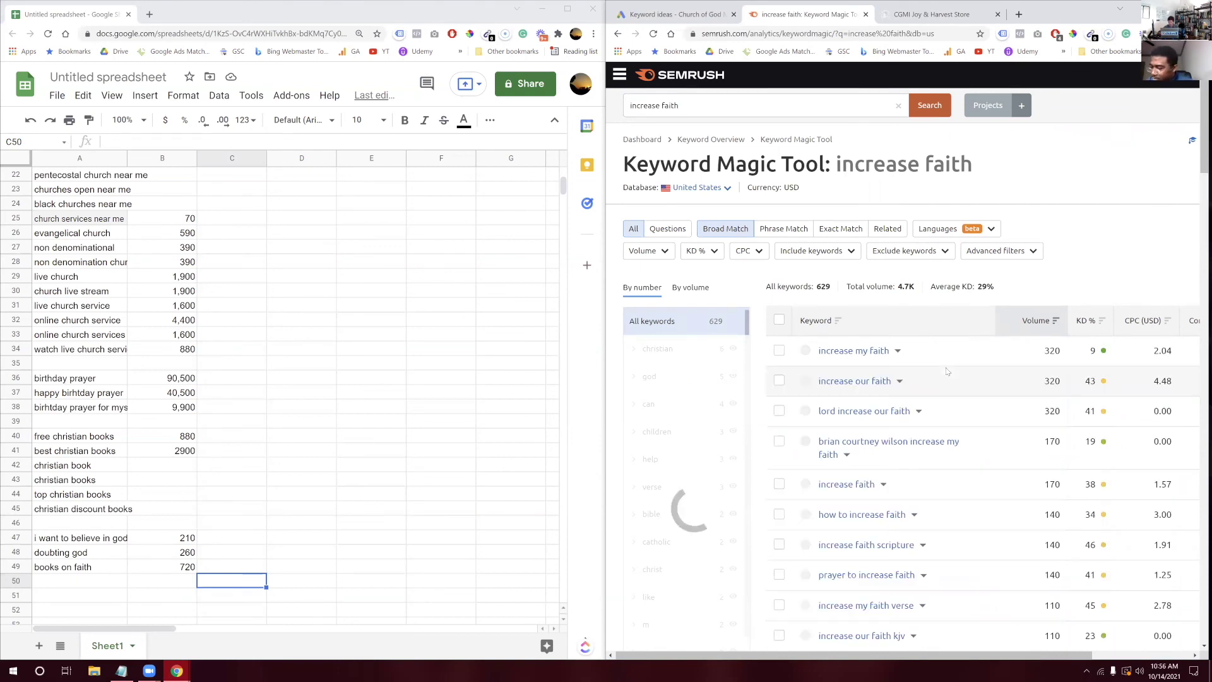
pyautogui.hscroll(2, 945, 373)
pyautogui.hscroll(2, 945, 373)
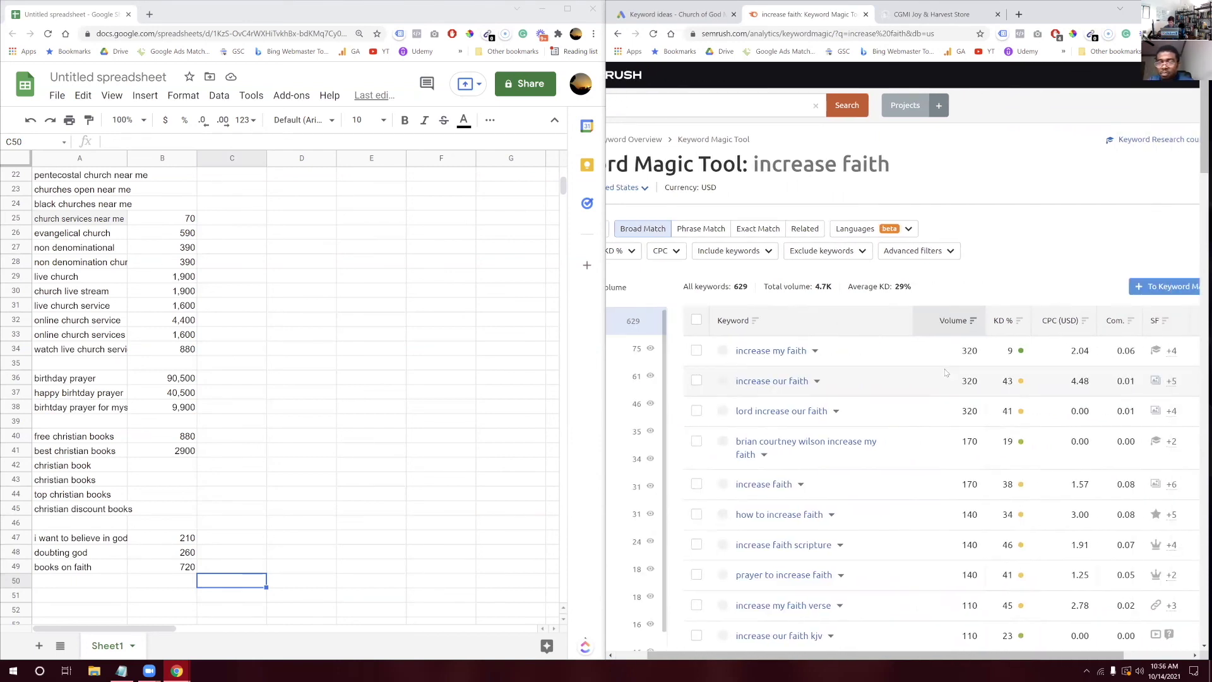
# Inspect the detail card of "increase my faith", including its questions, related keywords and SERP analysis
pyautogui.click(790, 352)
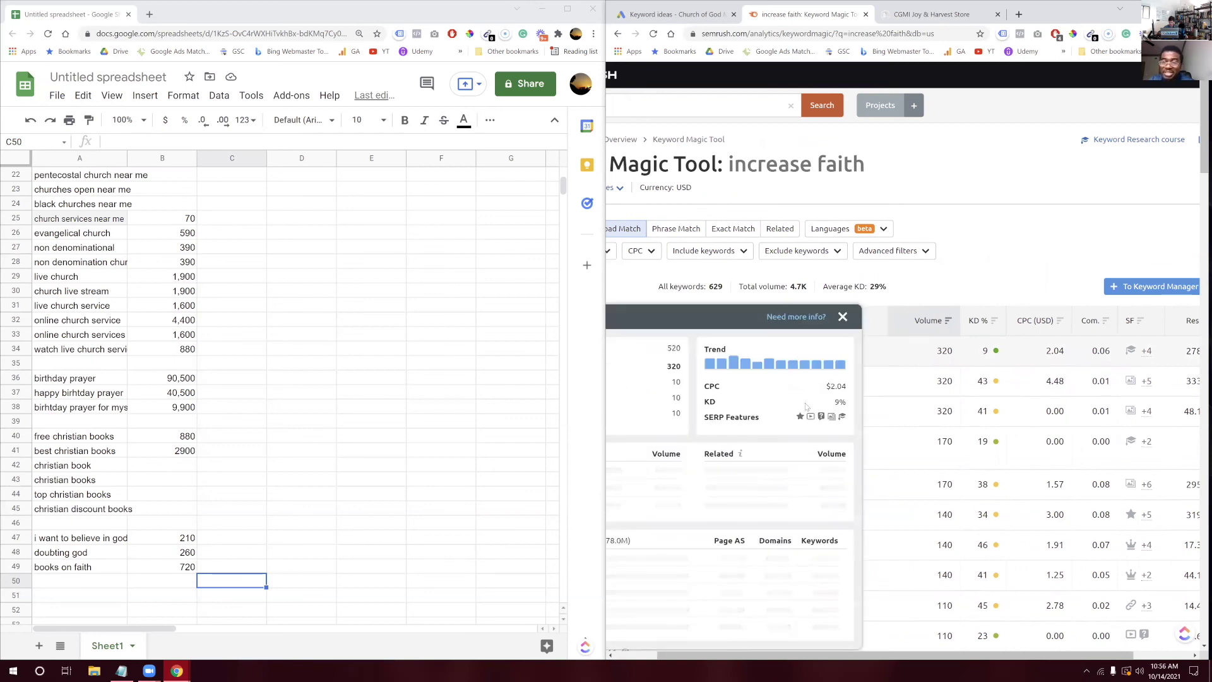
pyautogui.scroll(-2, 781, 500)
pyautogui.hscroll(-1, 780, 500)
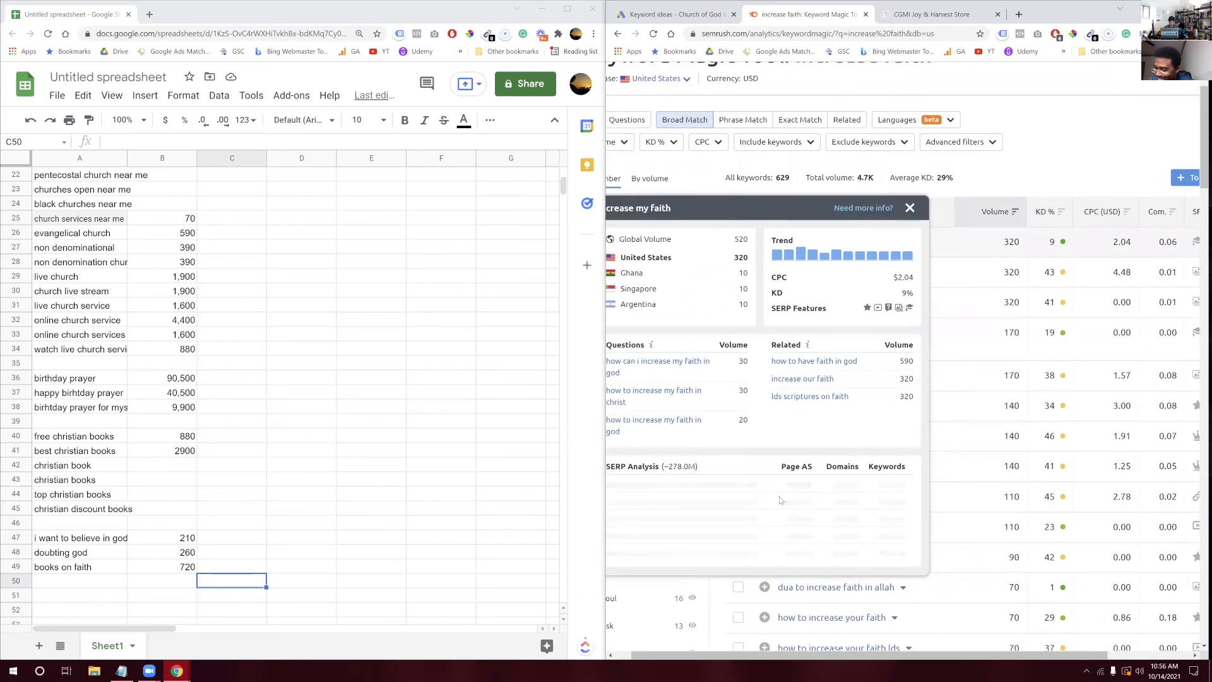
pyautogui.hscroll(-1, 781, 499)
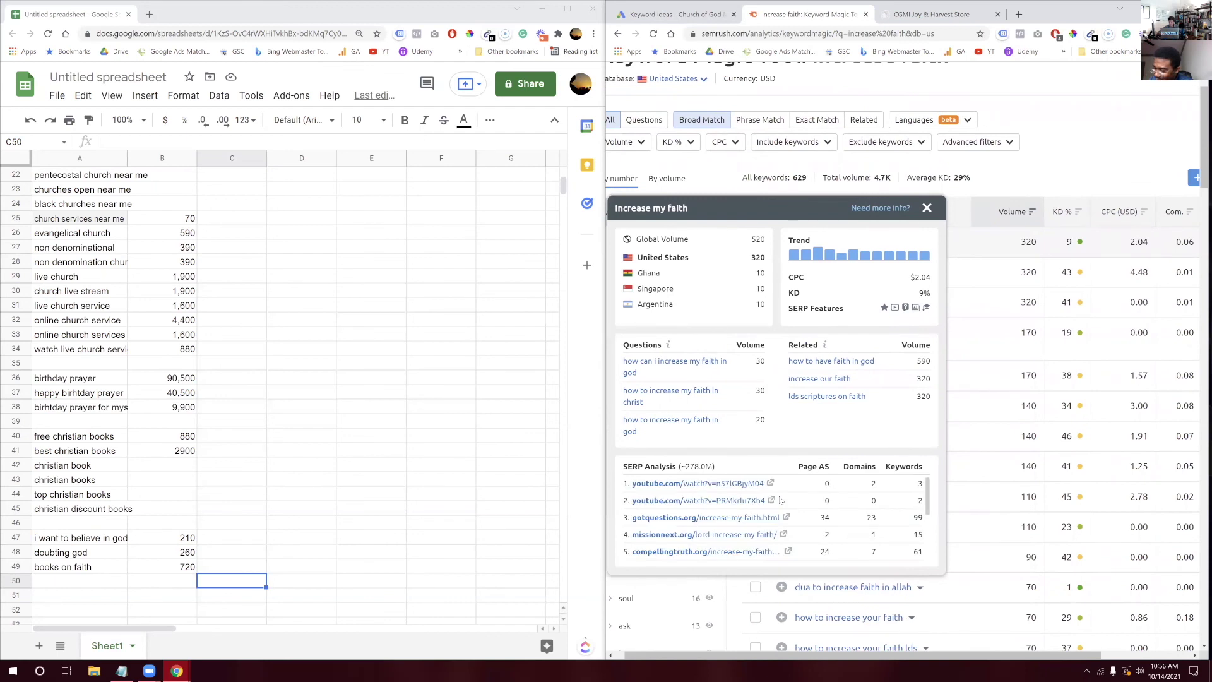
# Enter the related keyword "how to have faith in god" in cell A50 and close the keyword detail card
pyautogui.click(87, 582)
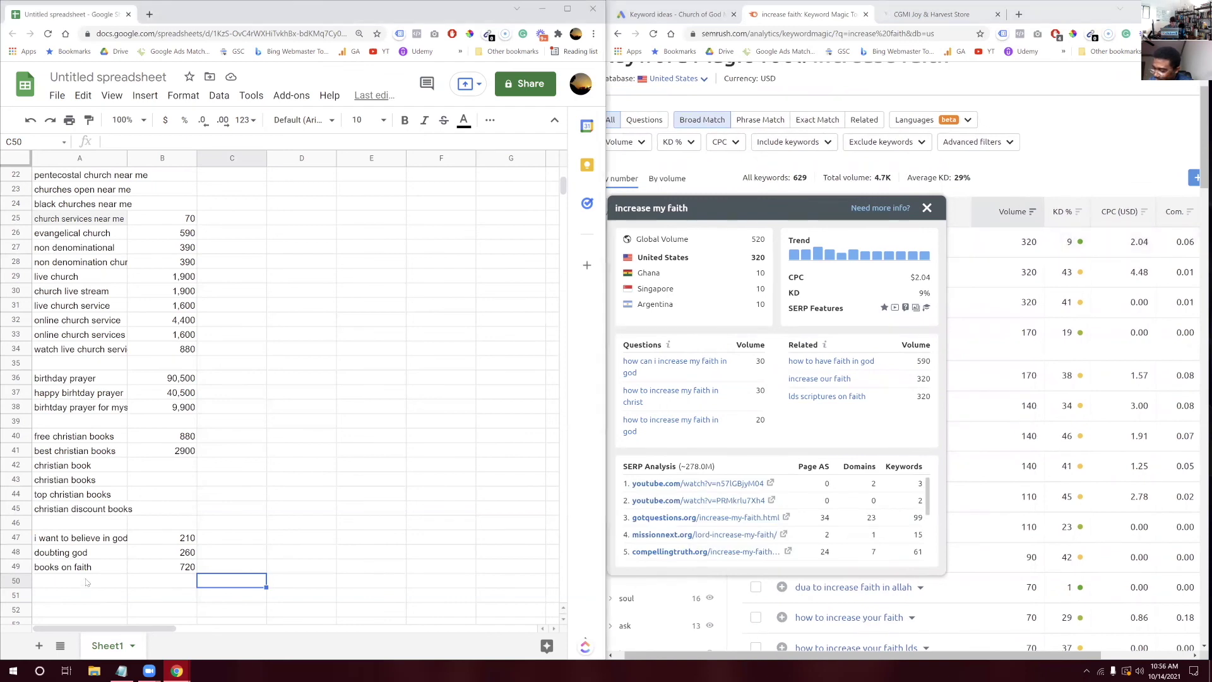
pyautogui.write('how to have faith in god')
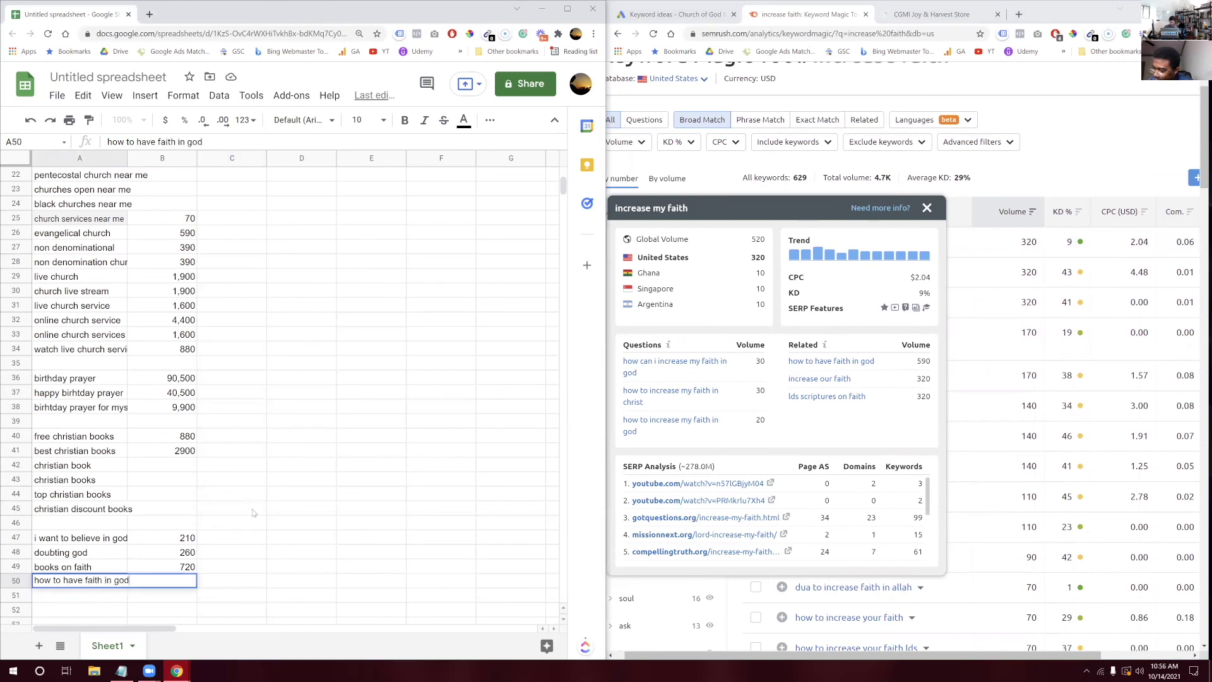
pyautogui.click(929, 212)
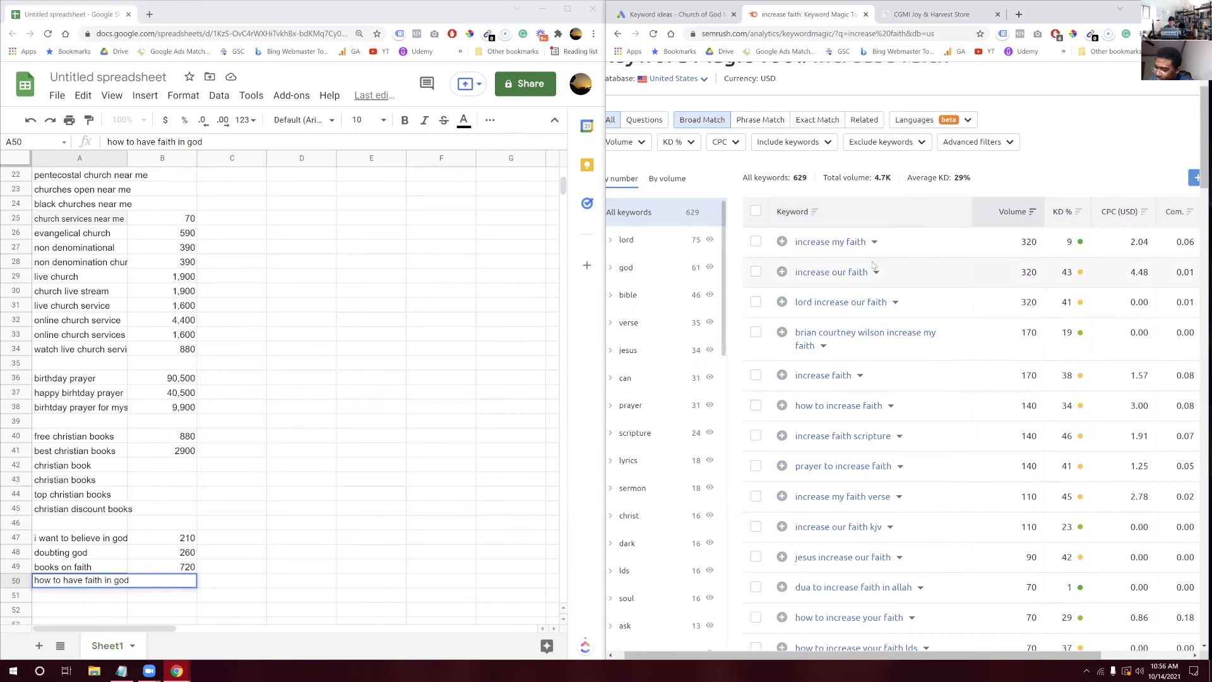
# Enter the volume 590 in cell B50 for the keyword "how to have faith in god"
pyautogui.click(234, 584)
pyautogui.click(171, 589)
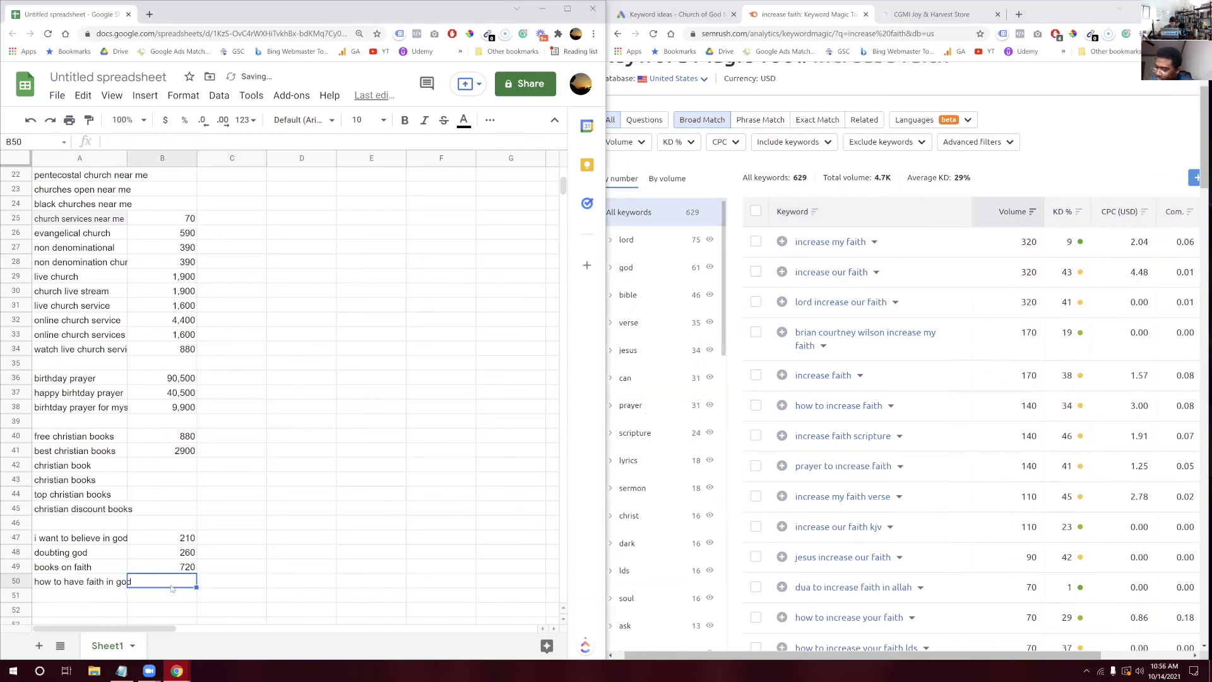
pyautogui.write('590')
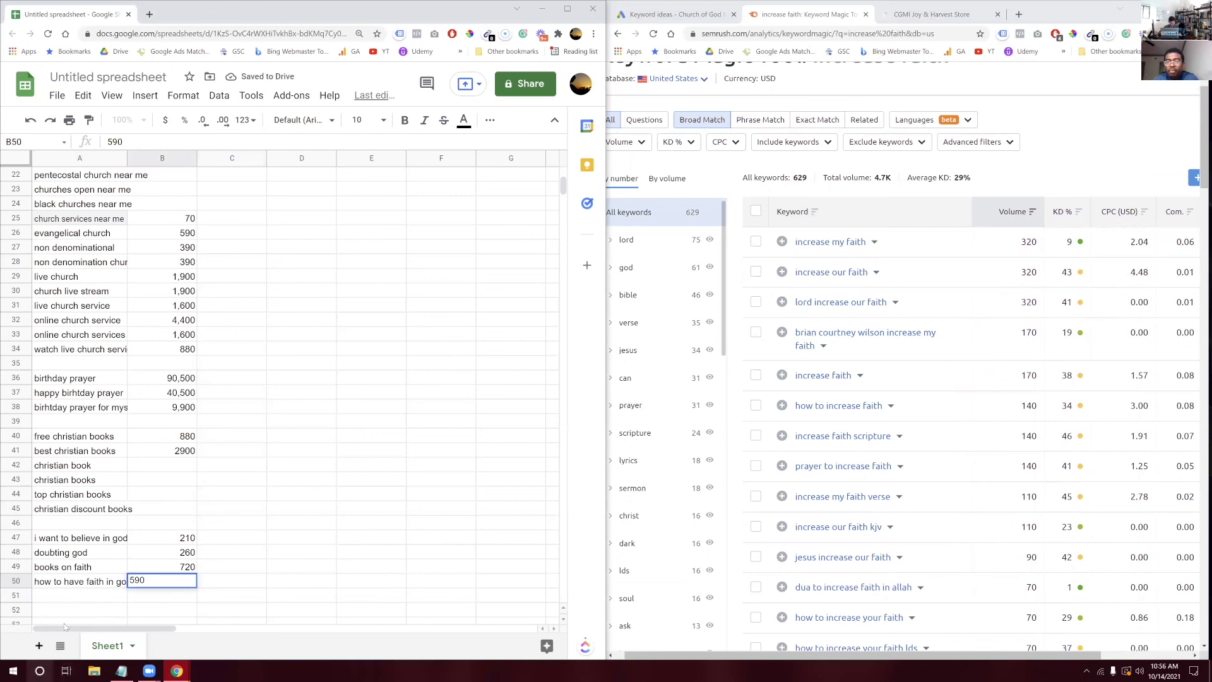
# Record the keyword "increase my faith" in cell A51 with its volume 320 in B51
pyautogui.click(91, 593)
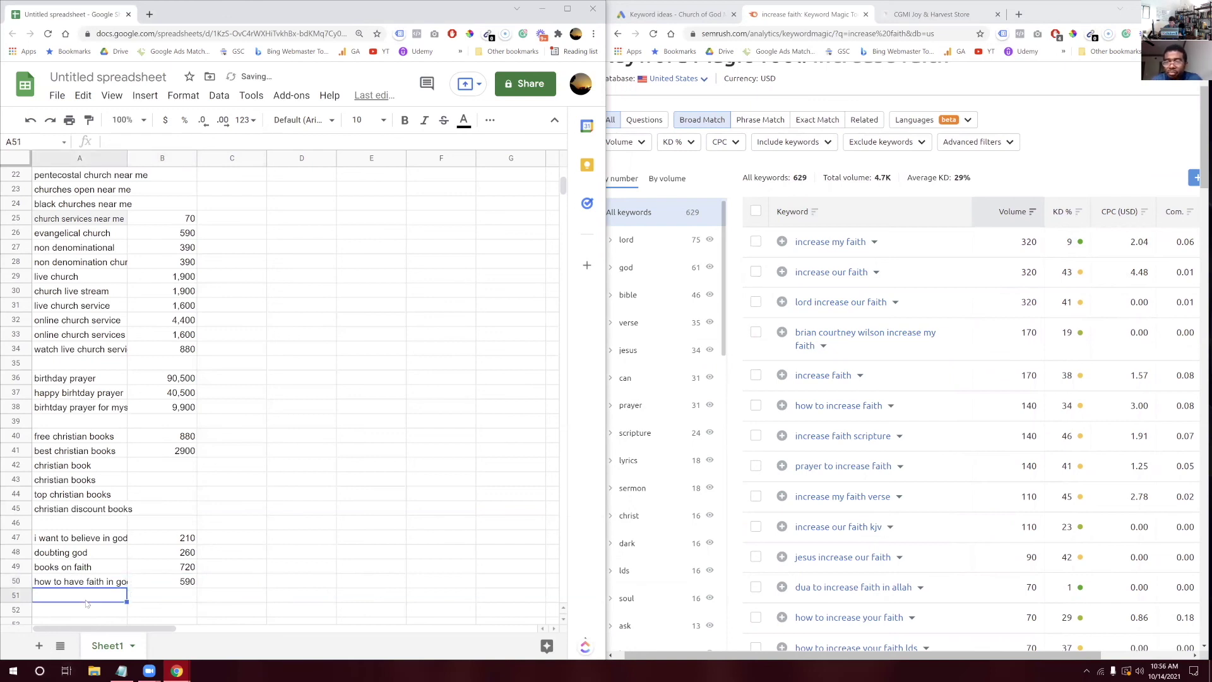
pyautogui.write('increase ')
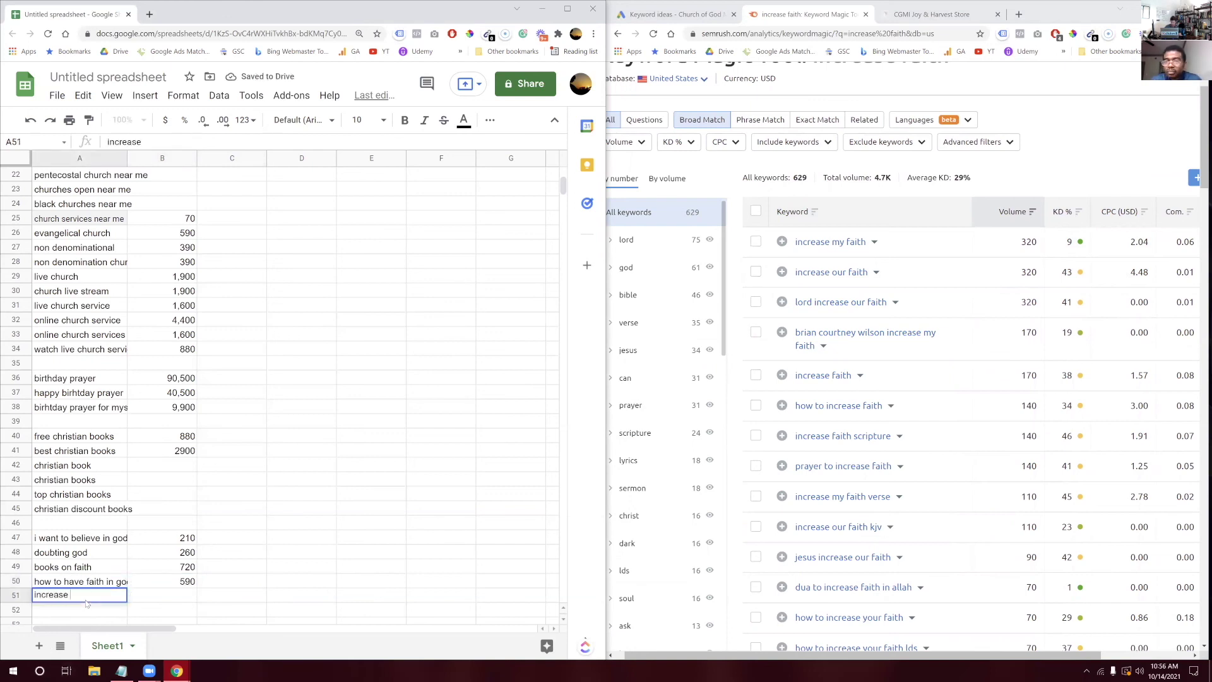
pyautogui.write('my faith')
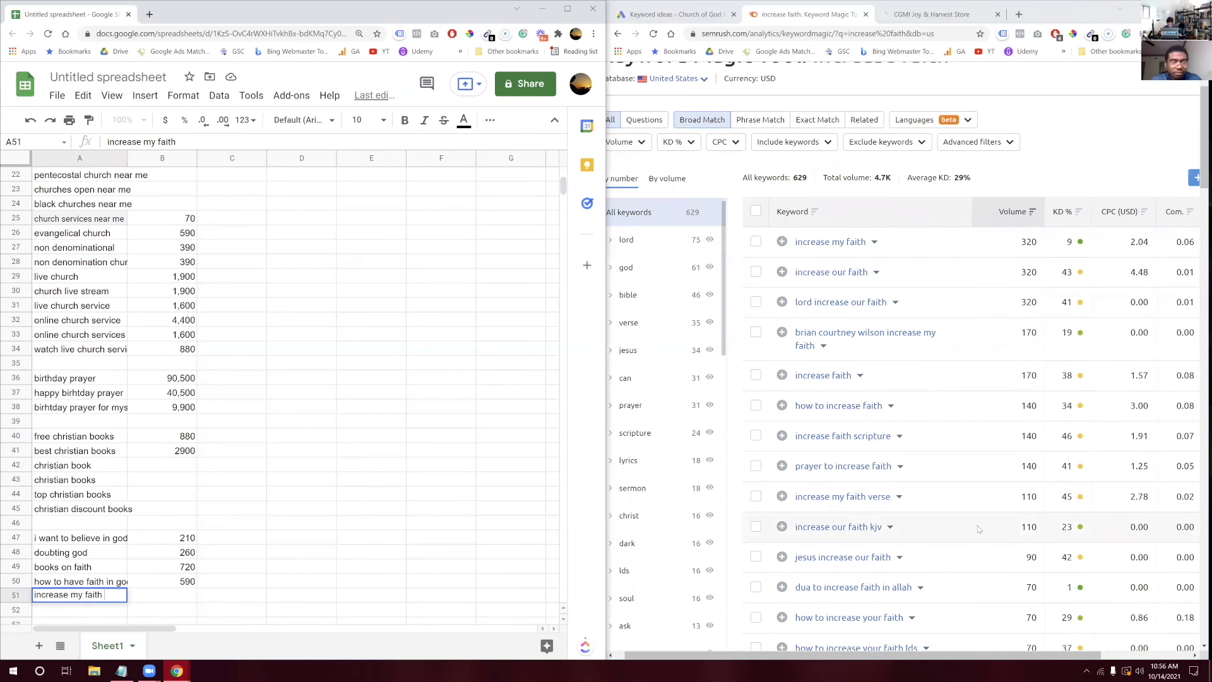
pyautogui.scroll(1, 978, 529)
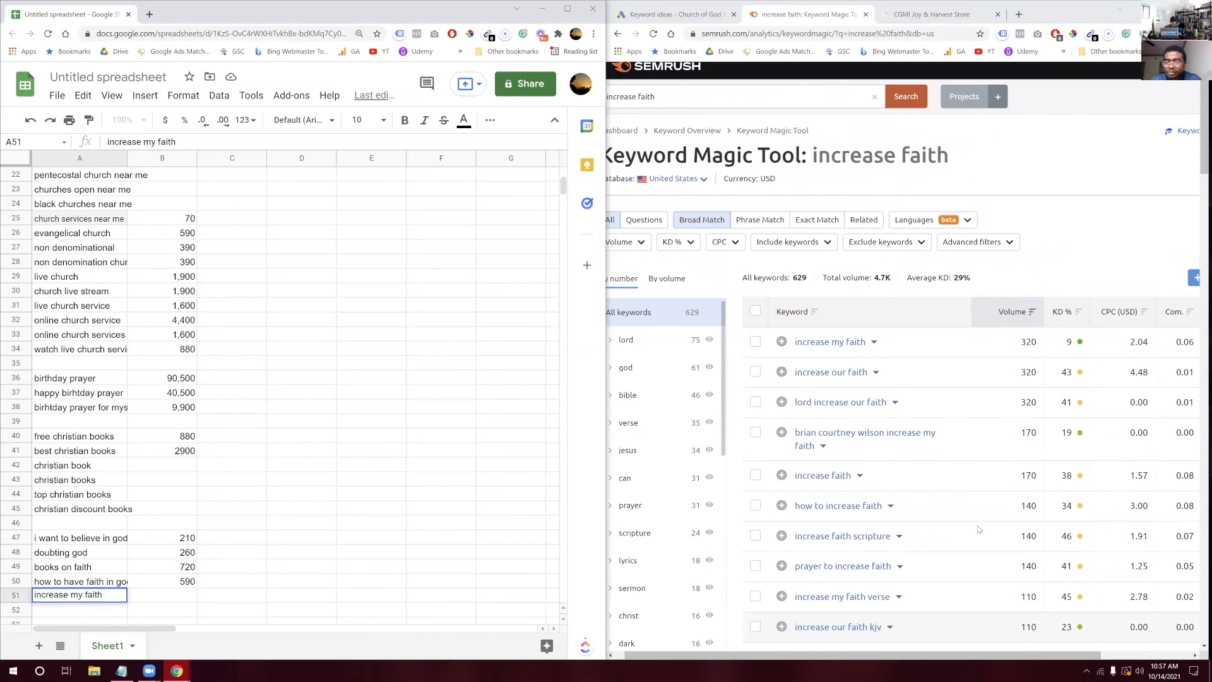
pyautogui.press('Tab')
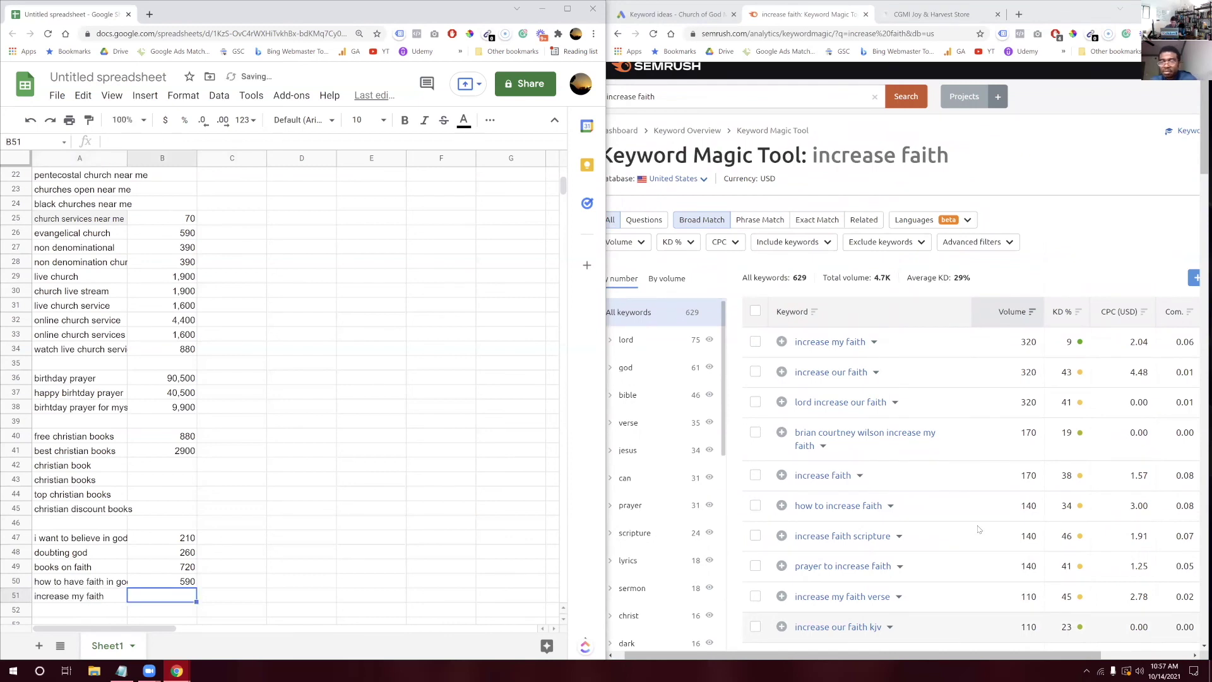
pyautogui.write('320')
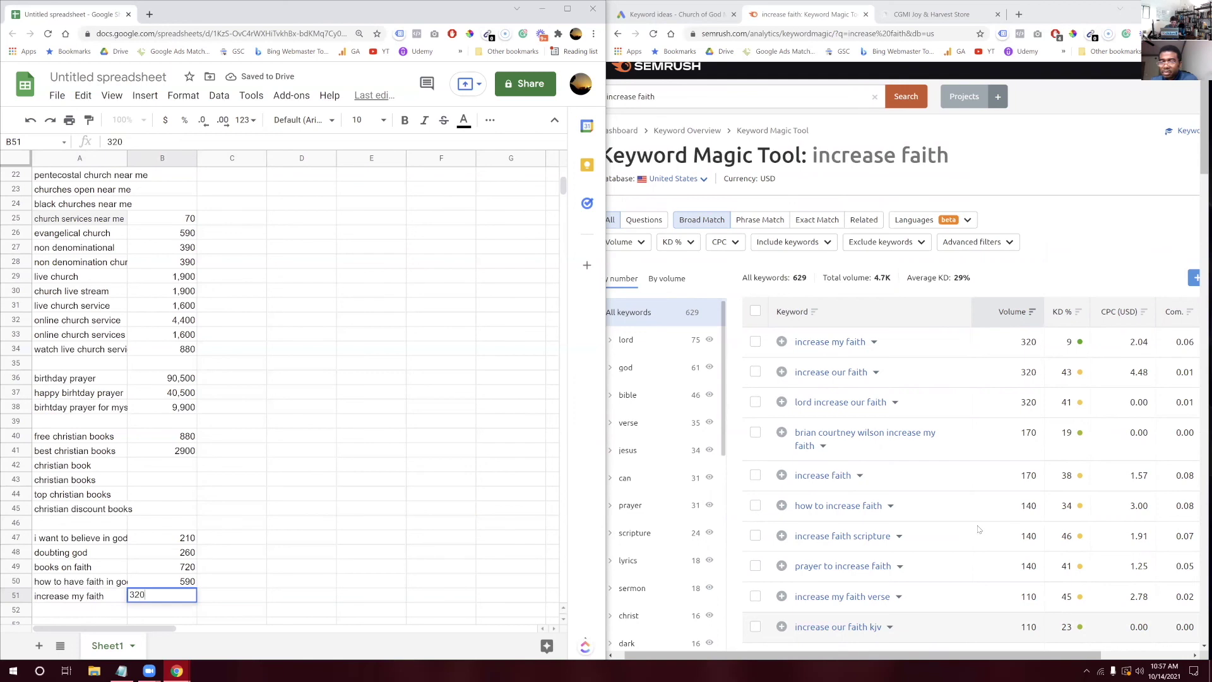
pyautogui.click(309, 610)
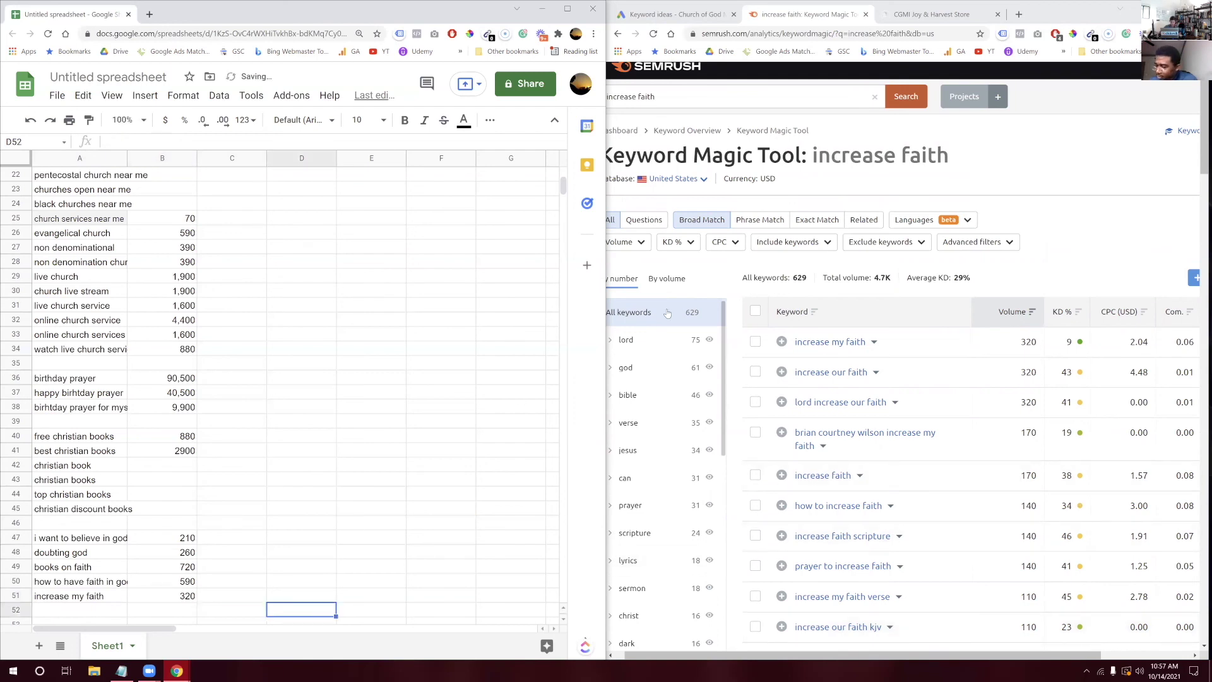
# Replace the keyword search with "grow in faith" and examine the resulting keywords and volumes
pyautogui.moveTo(708, 99); pyautogui.dragTo(632, 102)
pyautogui.write('g')
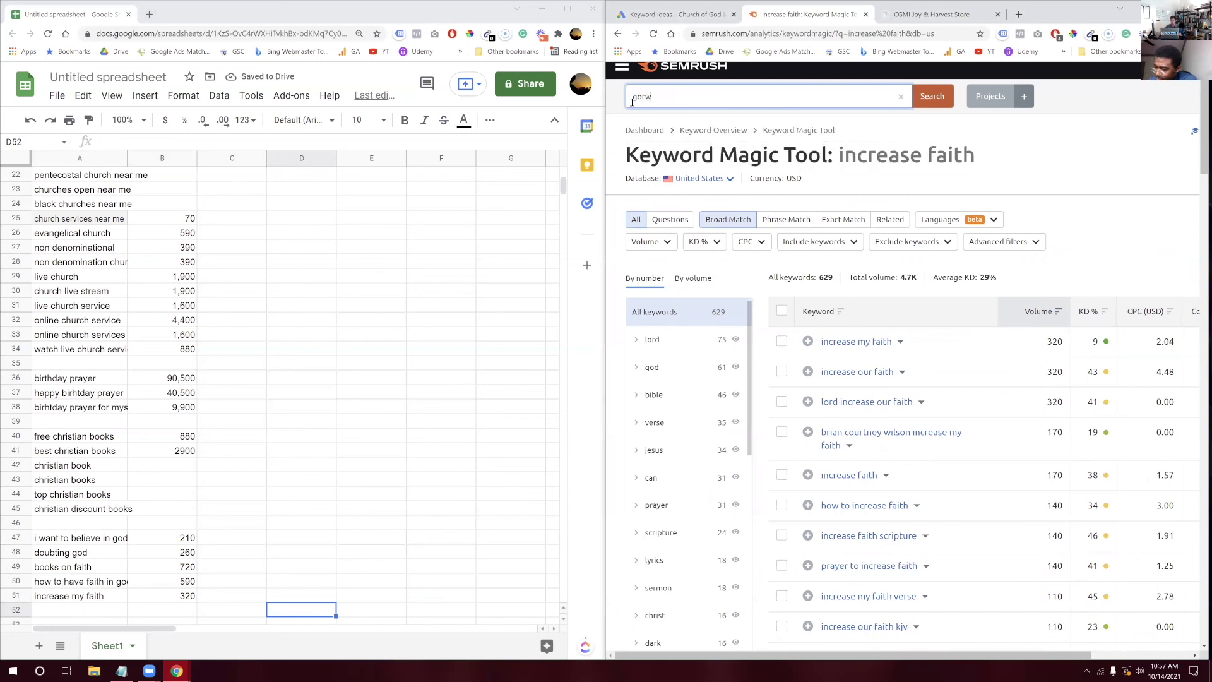
pyautogui.write('row in faith')
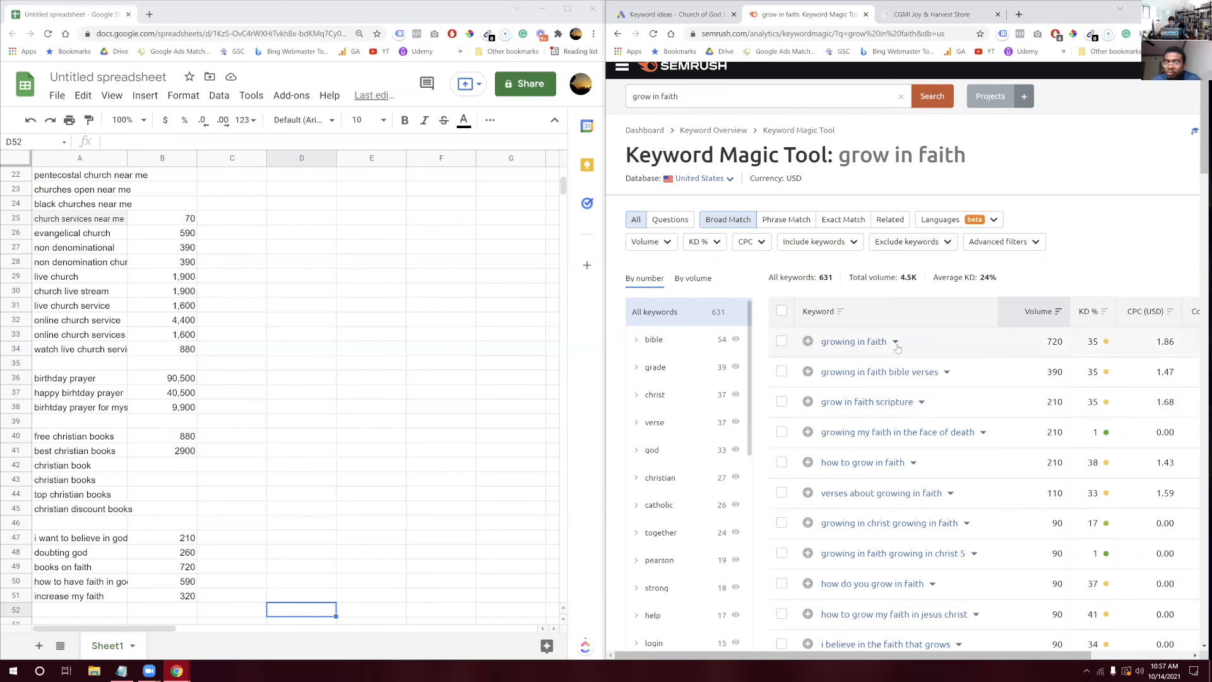
# Record the keyword "growing in faith" in cell A52 with its volume 720 in B52
pyautogui.scroll(-3, 109, 470)
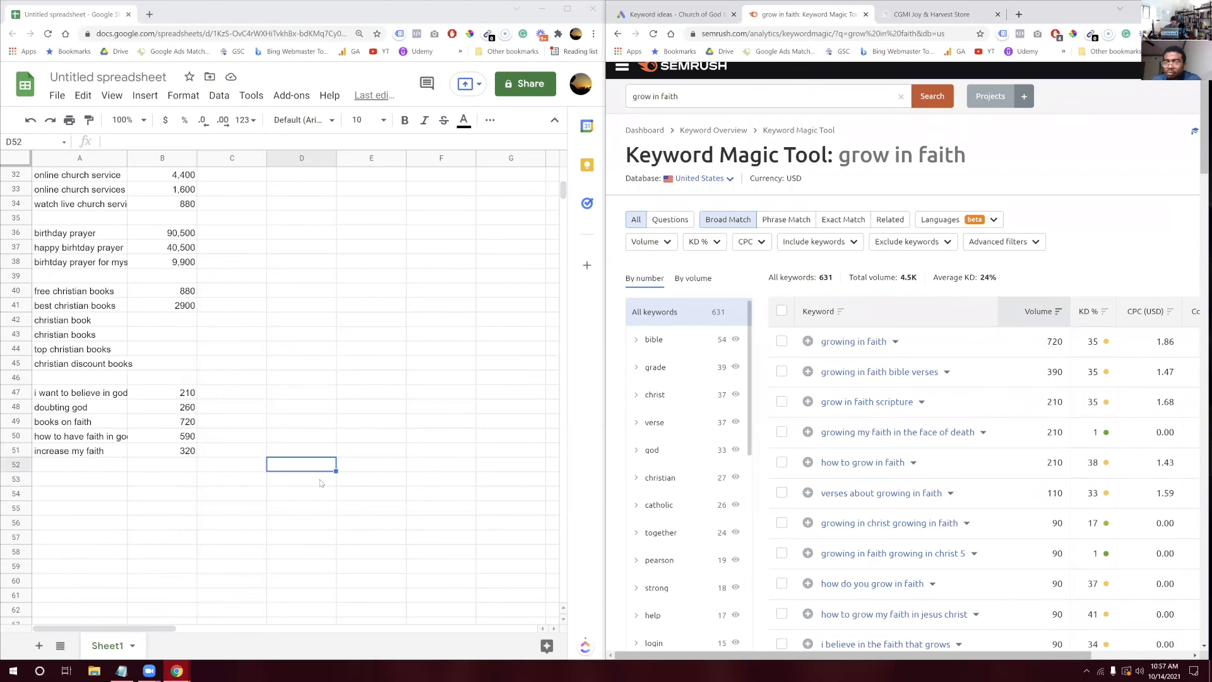
pyautogui.click(108, 470)
pyautogui.write('growing')
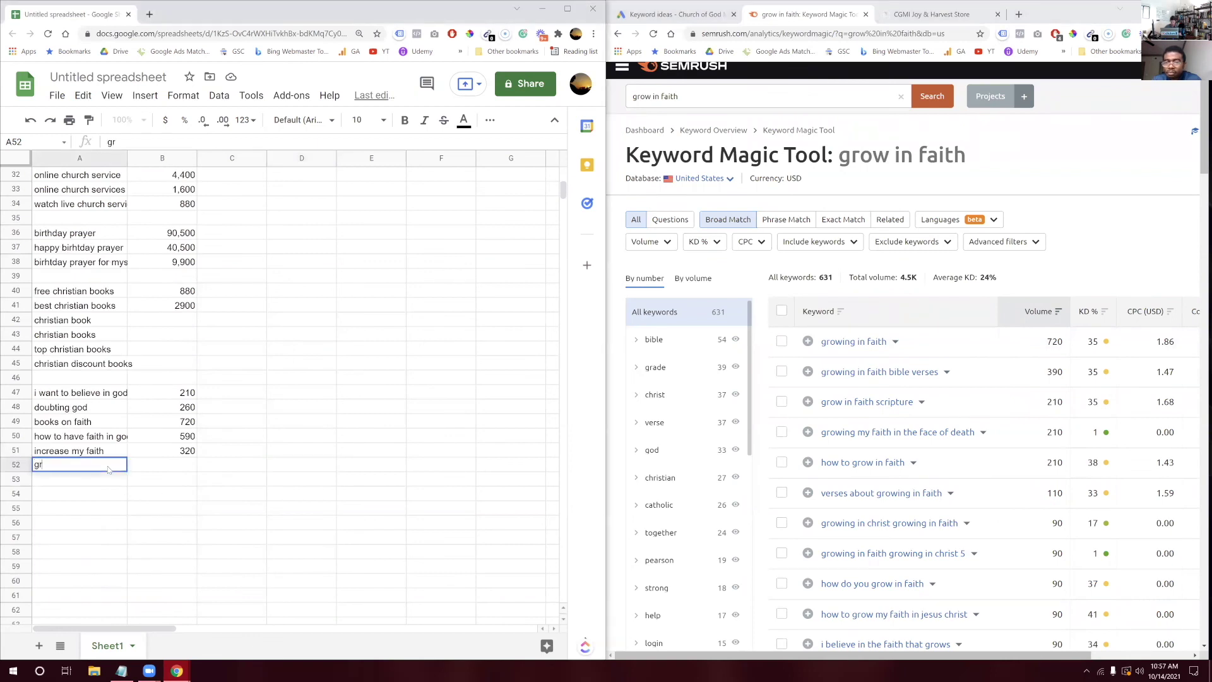
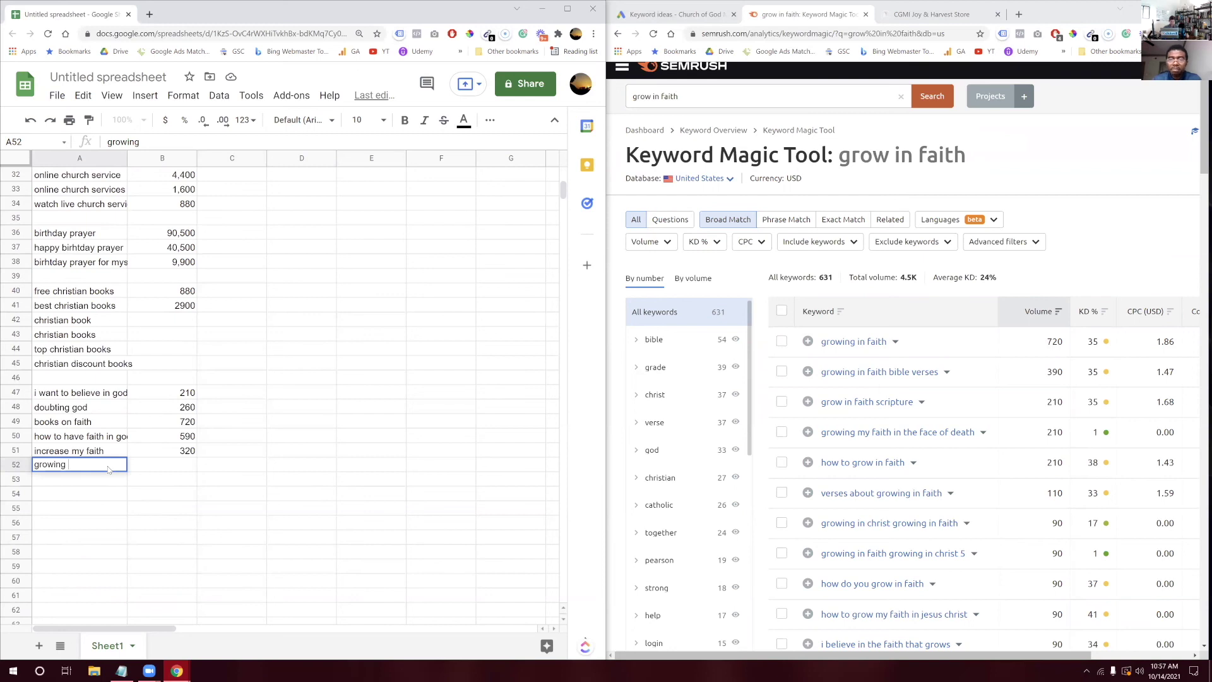
pyautogui.write('in faith')
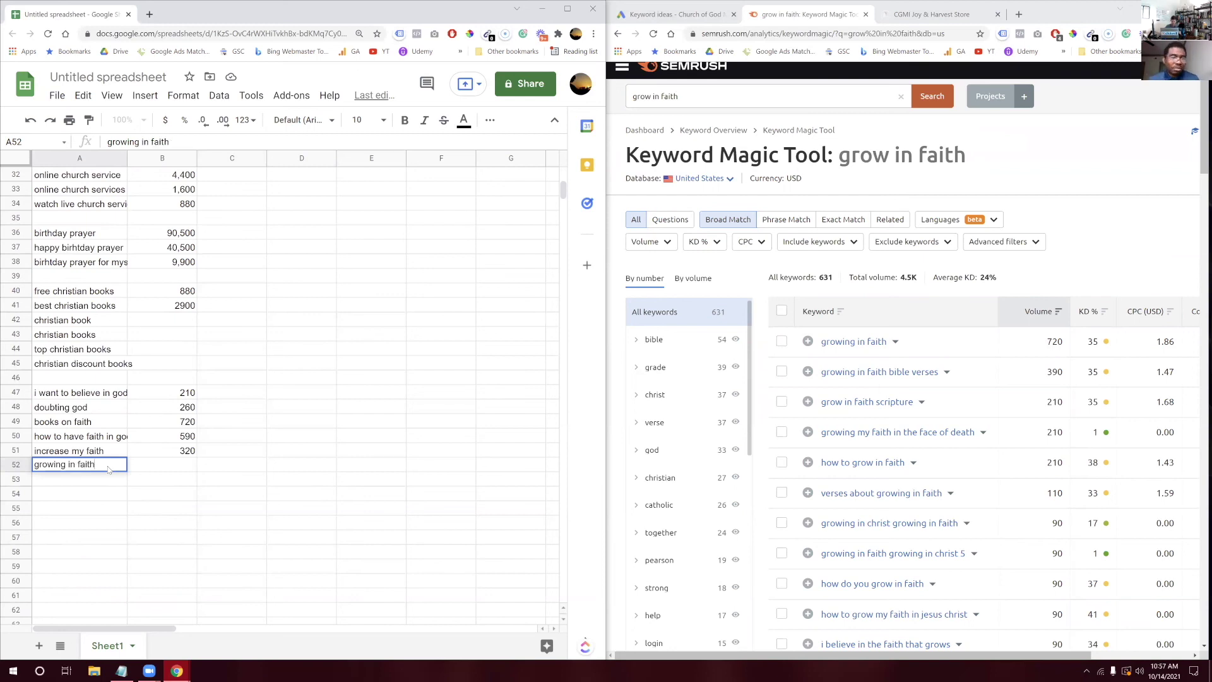
pyautogui.click(180, 466)
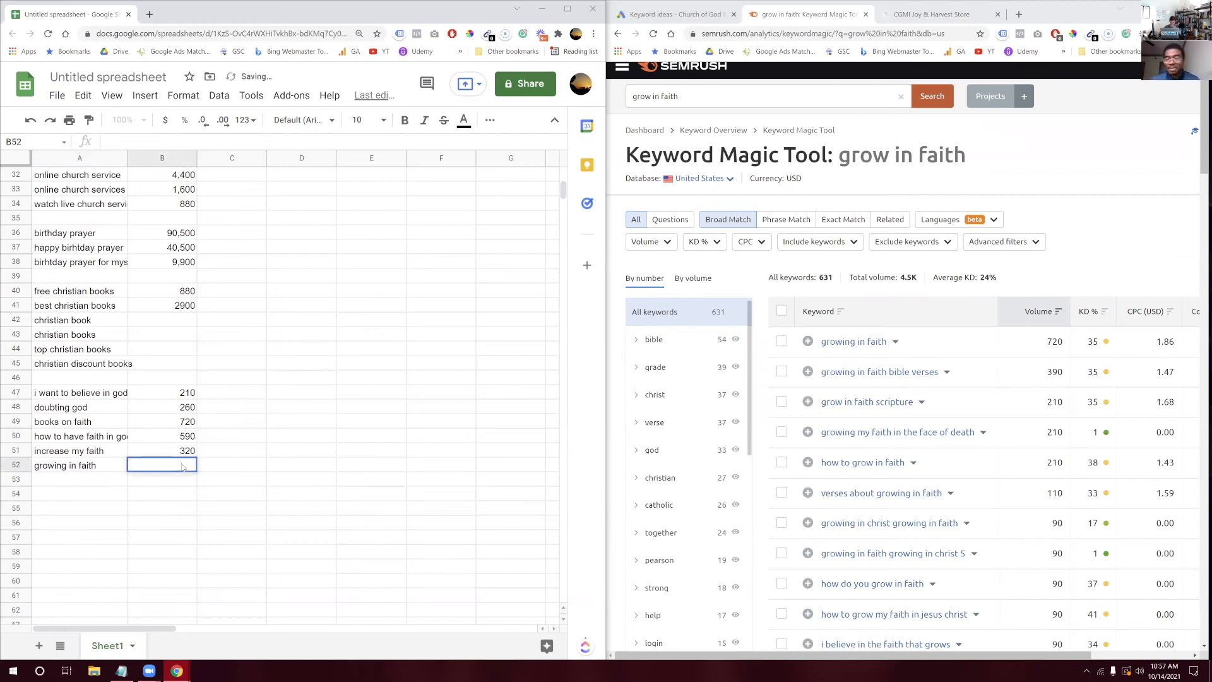
pyautogui.write('720')
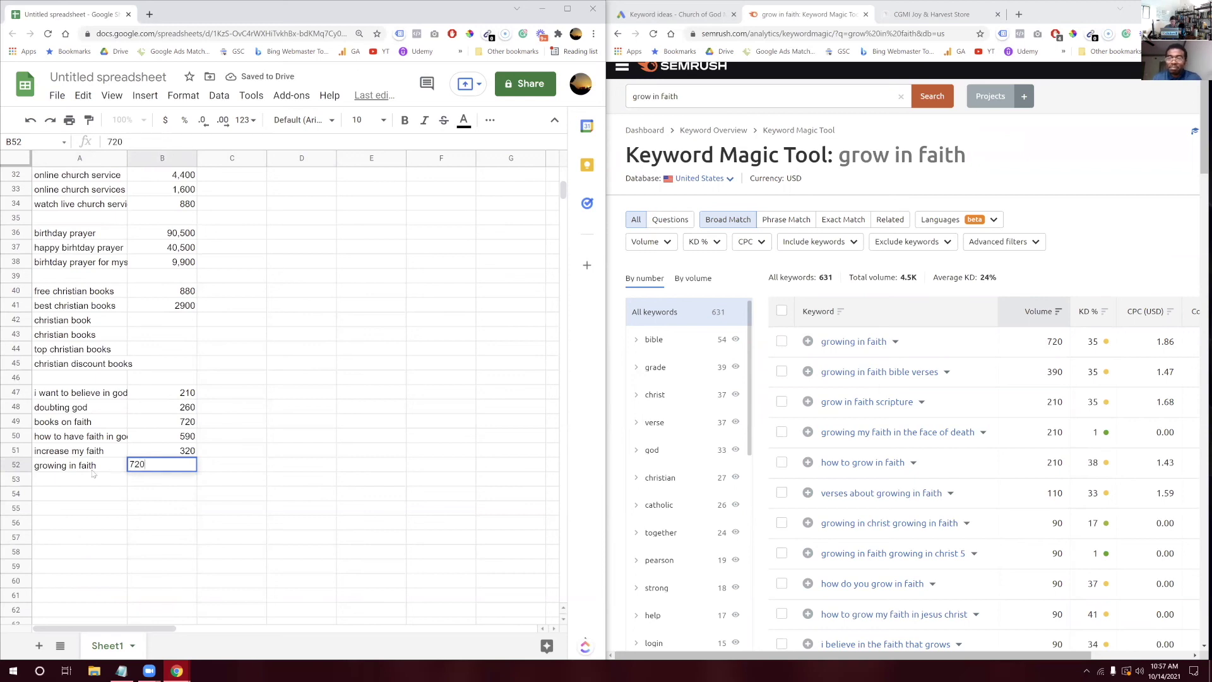
pyautogui.click(77, 484)
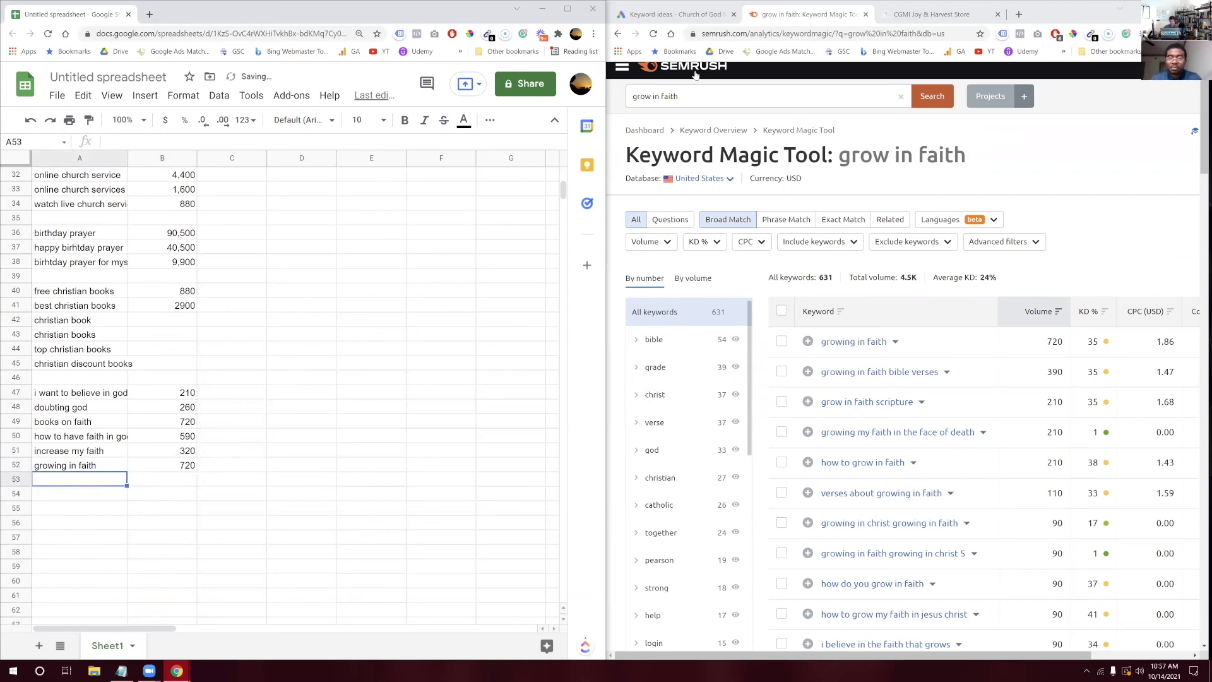
# Inspect the detail card of "growing in faith", including its questions and related keywords, and close it
pyautogui.click(896, 342)
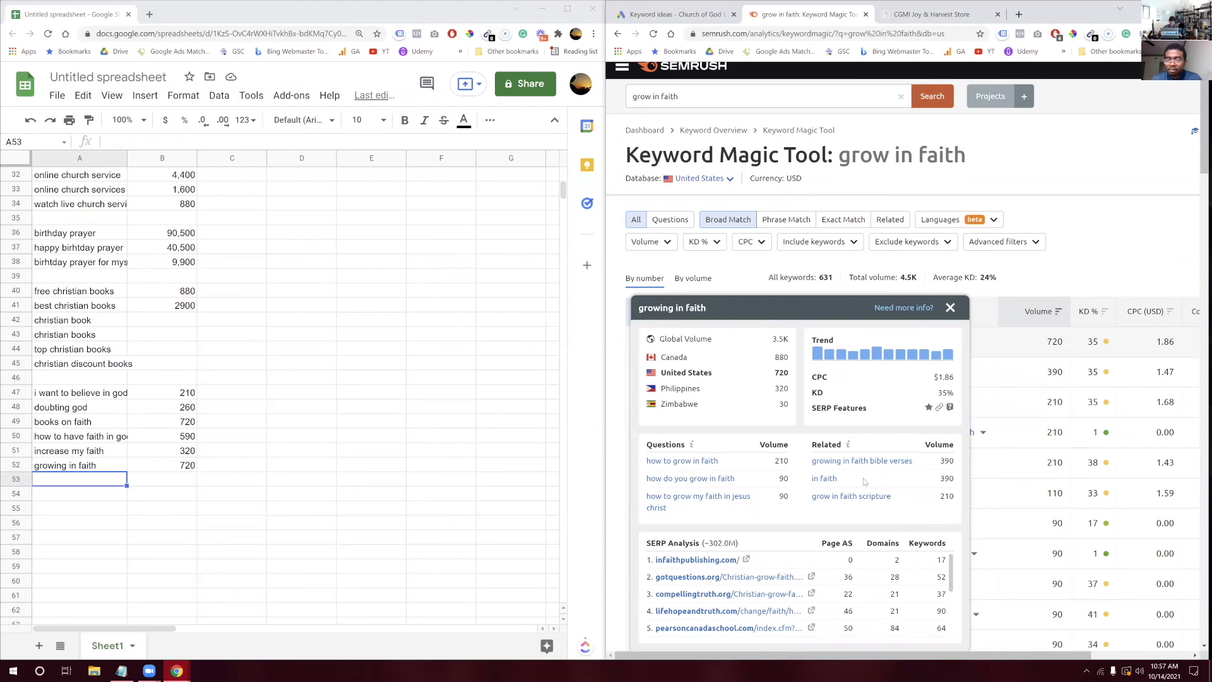
pyautogui.click(950, 308)
pyautogui.click(629, 98)
pyautogui.write('books on faith')
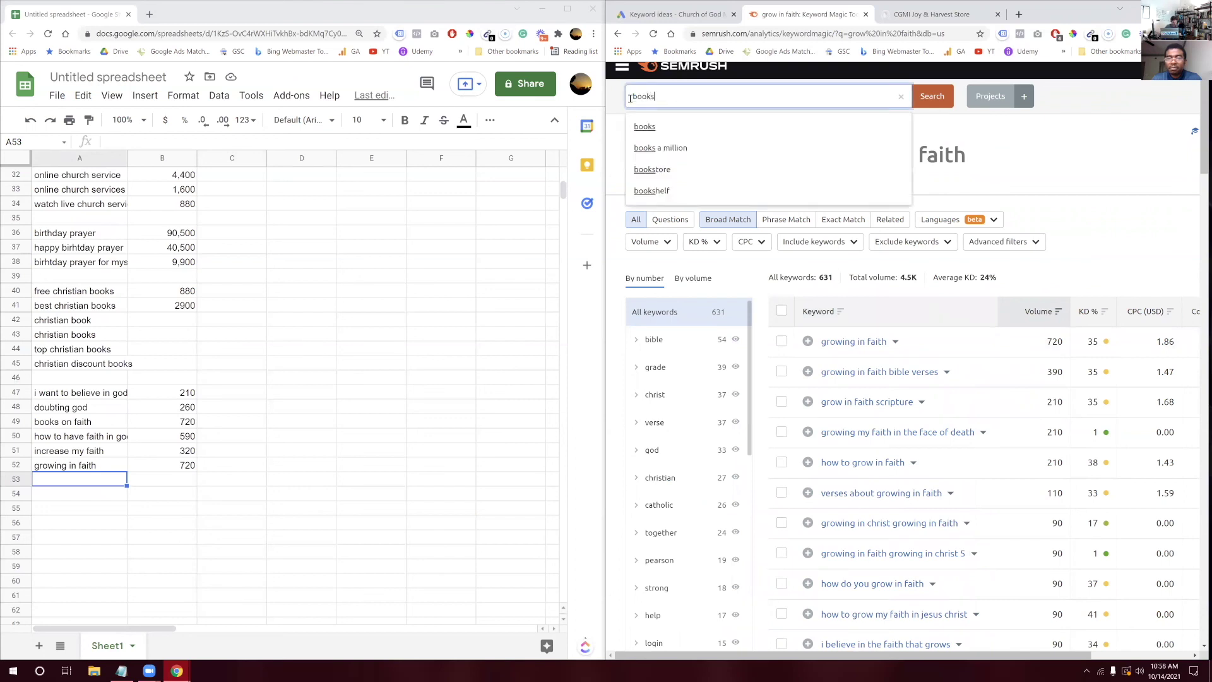
pyautogui.press('BackSpace')
pyautogui.press('BackSpace')
pyautogui.press('BackSpace')
pyautogui.press('BackSpace')
pyautogui.press('BackSpace')
pyautogui.press('BackSpace')
pyautogui.press('BackSpace')
pyautogui.press('BackSpace')
pyautogui.press('BackSpace')
pyautogui.press('BackSpace')
pyautogui.press('BackSpace')
pyautogui.press('BackSpace')
pyautogui.press('BackSpace')
pyautogui.press('BackSpace')
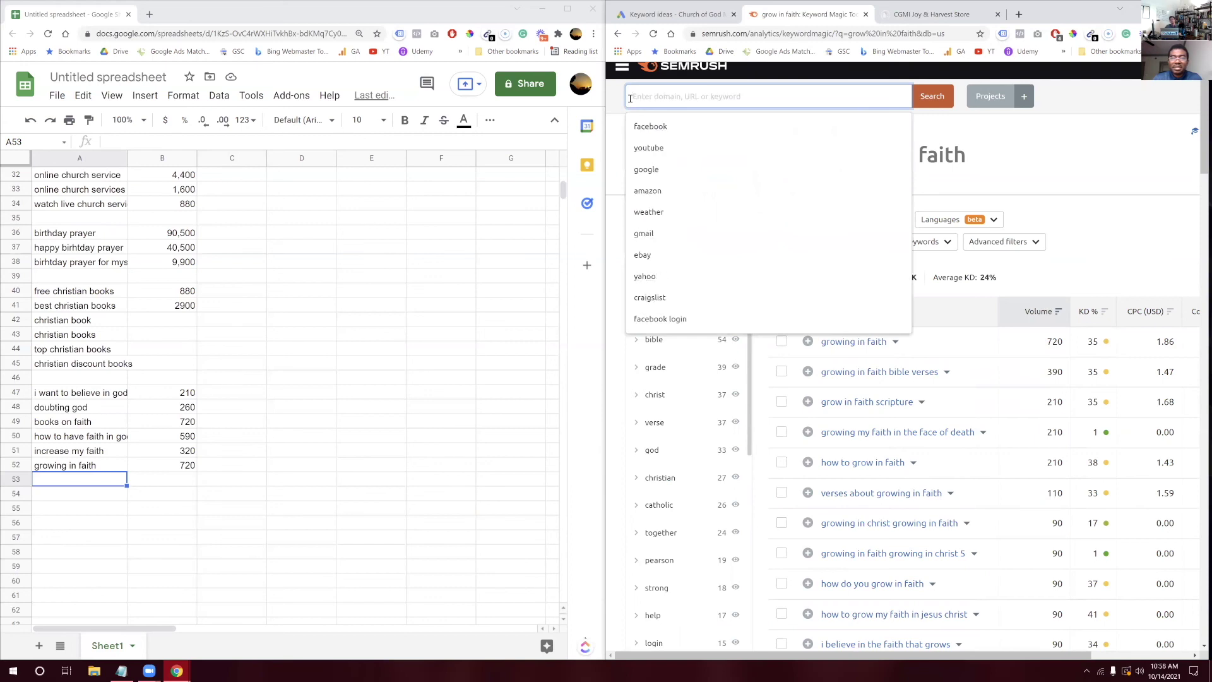
pyautogui.click(1011, 174)
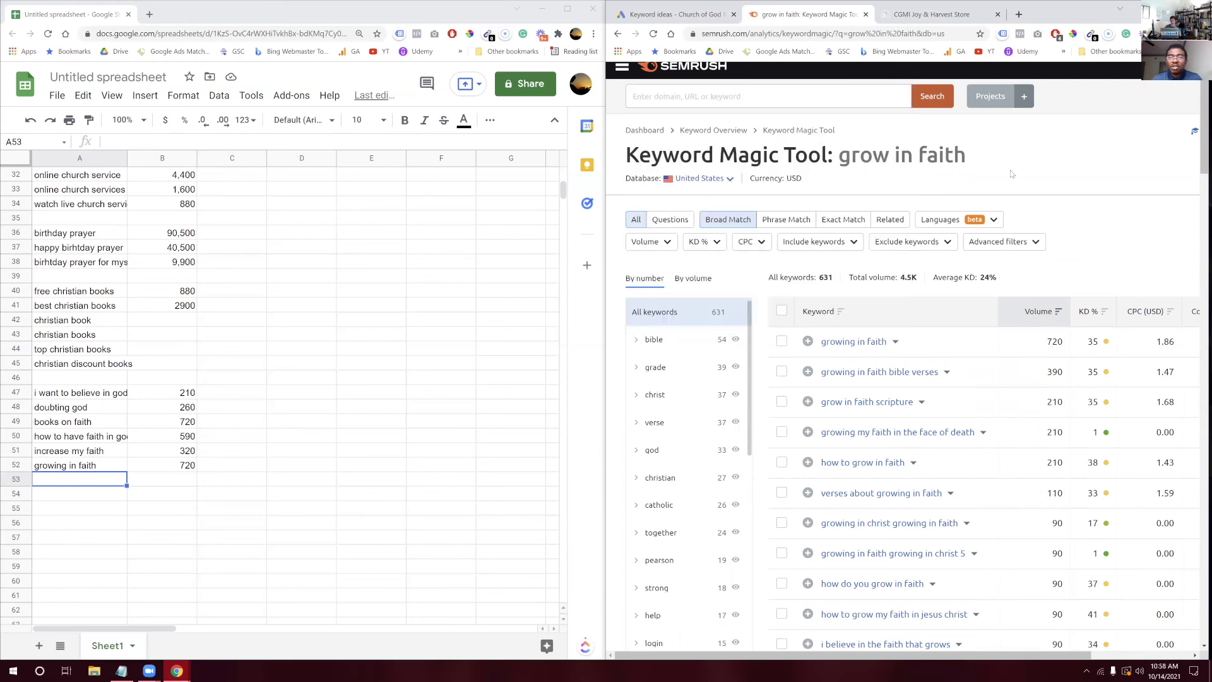
# Look over the remaining results, then search for the keyword "living faith" and examine its volumes, difficulty and related keywords
pyautogui.scroll(-3, 1010, 169)
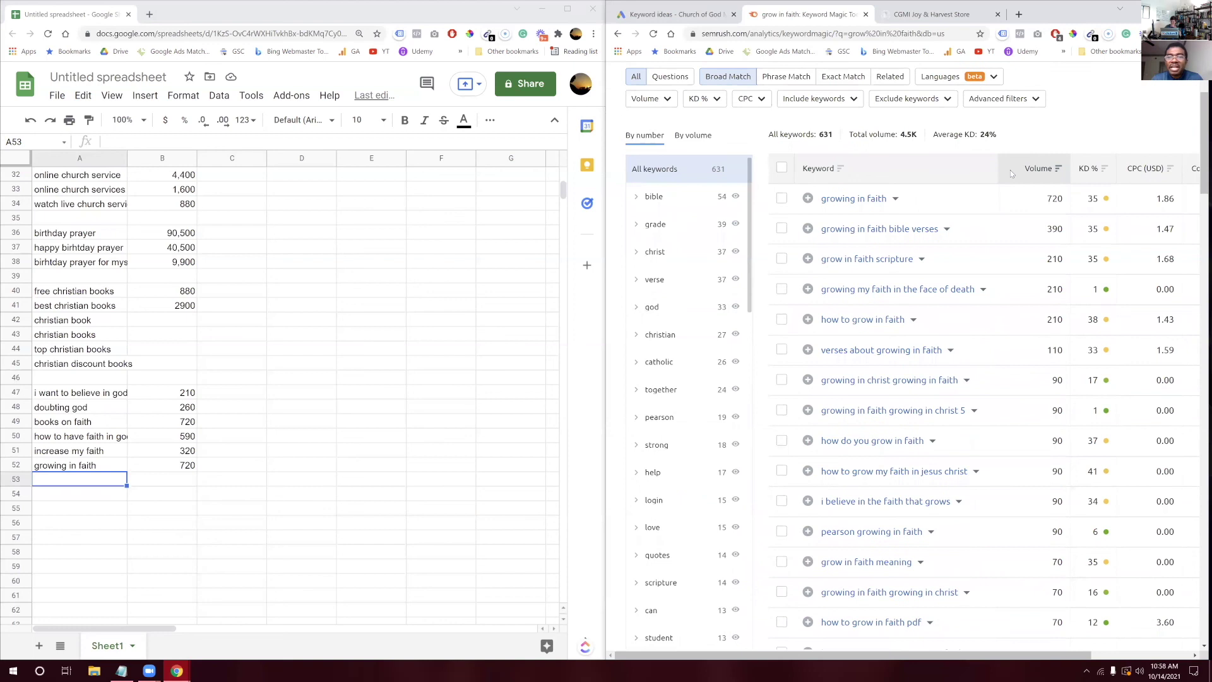
pyautogui.scroll(3, 1010, 169)
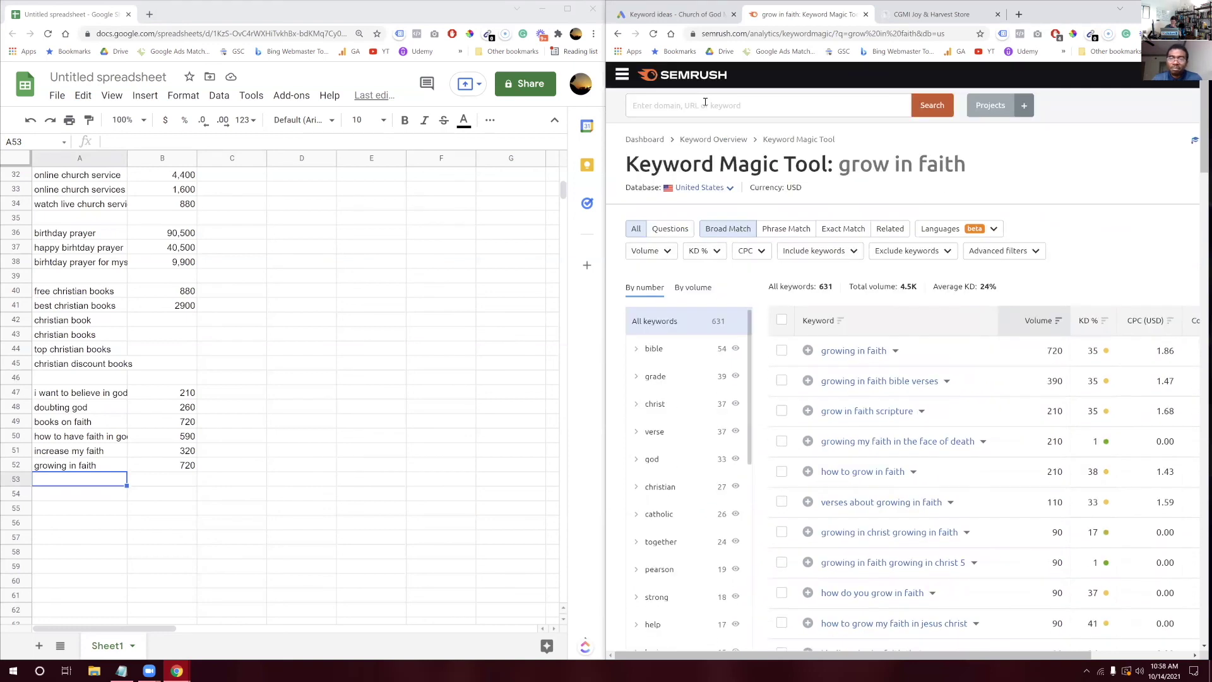
pyautogui.click(706, 105)
pyautogui.write('liv')
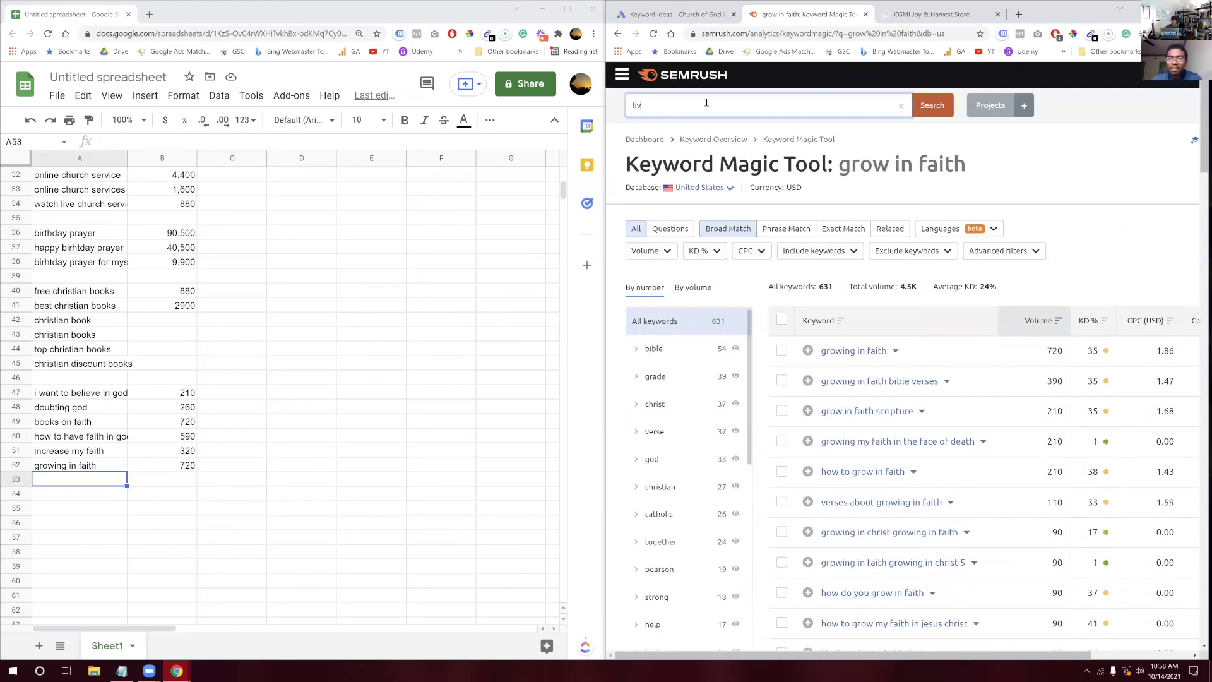
pyautogui.write('ing faith')
pyautogui.press('Return')
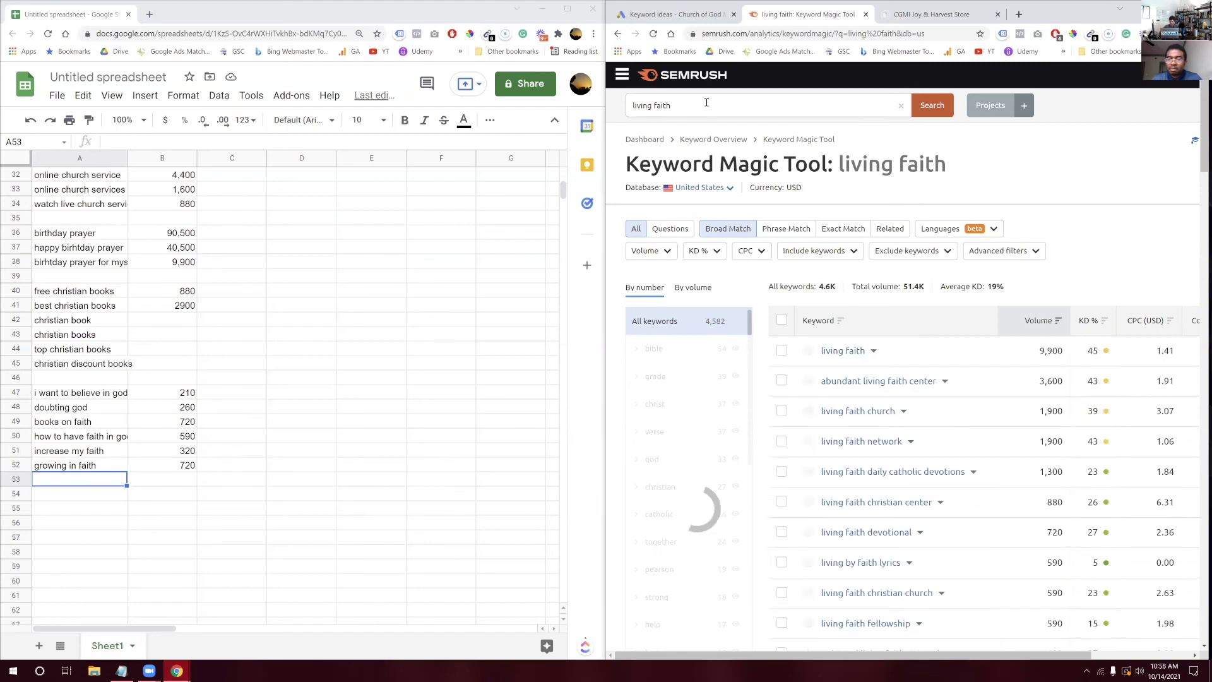
pyautogui.scroll(-2, 678, 293)
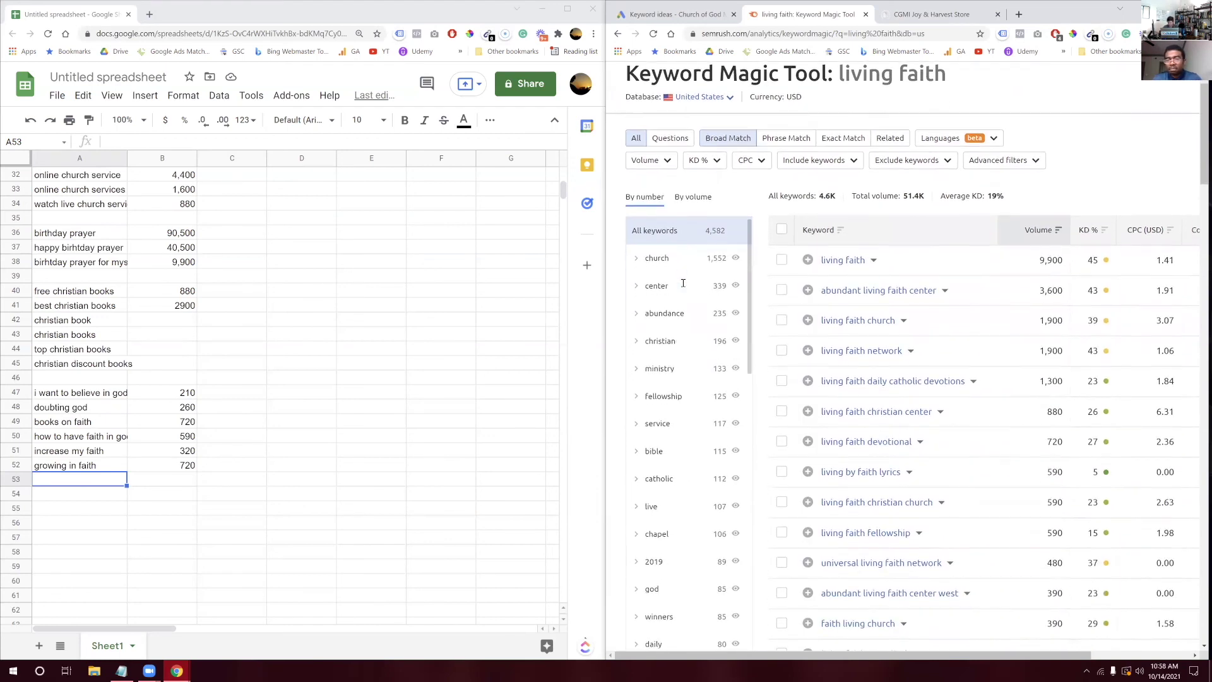
pyautogui.hscroll(1, 812, 291)
pyautogui.hscroll(3, 812, 291)
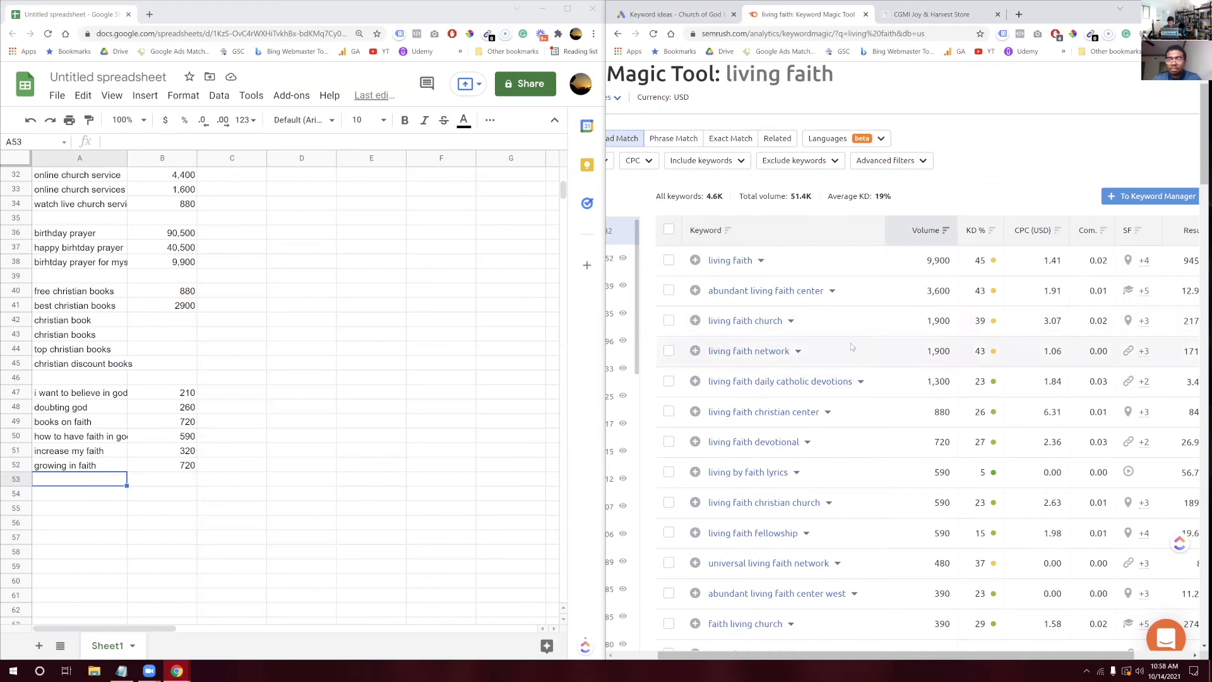
pyautogui.scroll(-1, 851, 347)
pyautogui.scroll(-3, 851, 347)
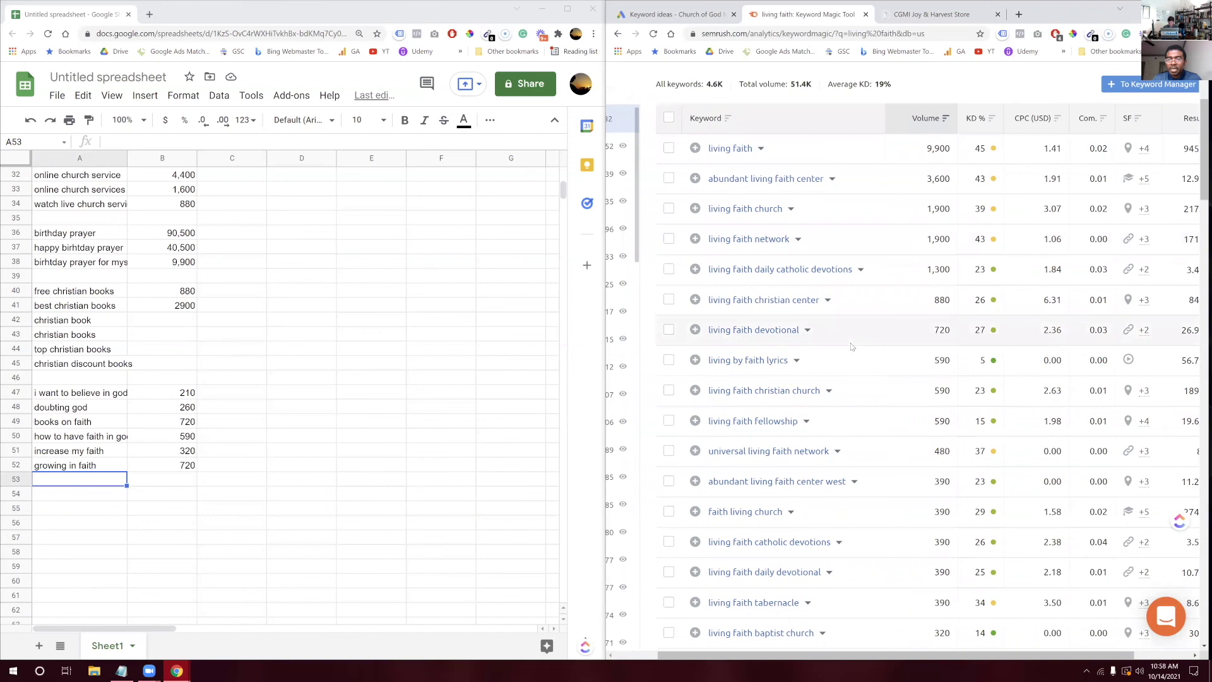
pyautogui.hscroll(1, 851, 347)
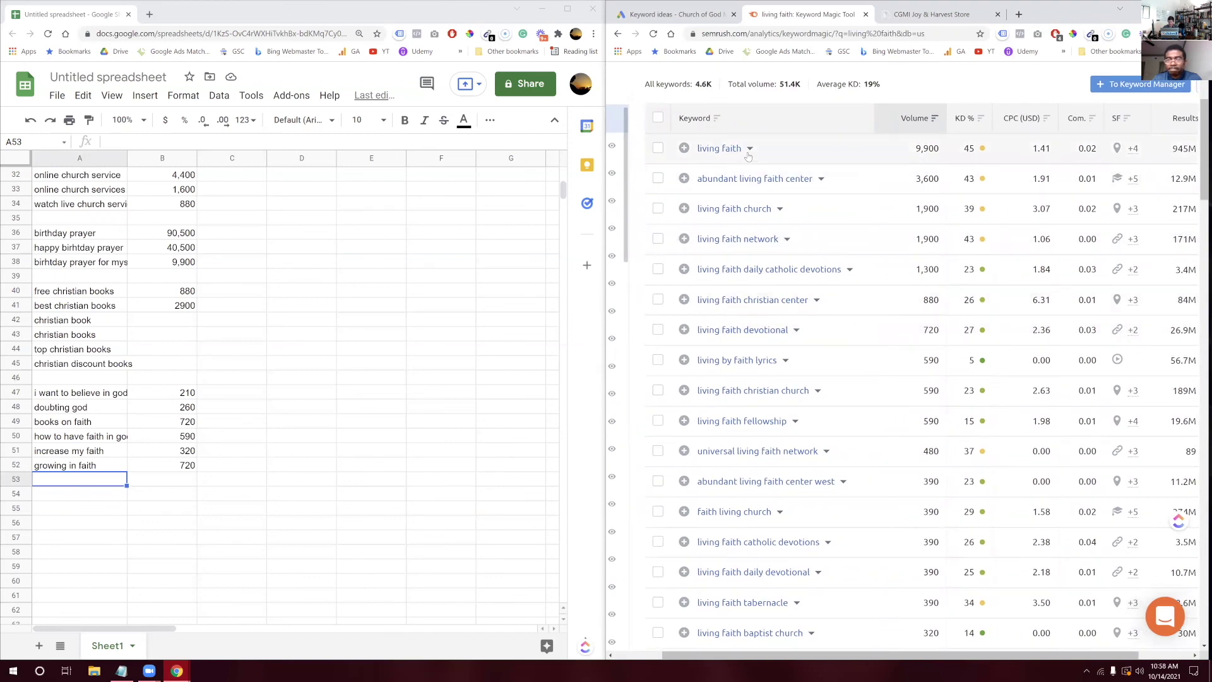
# Search Google for "living faith" in a new browser tab and examine which kinds of pages rank for it
pyautogui.click(1018, 14)
pyautogui.write('lvi')
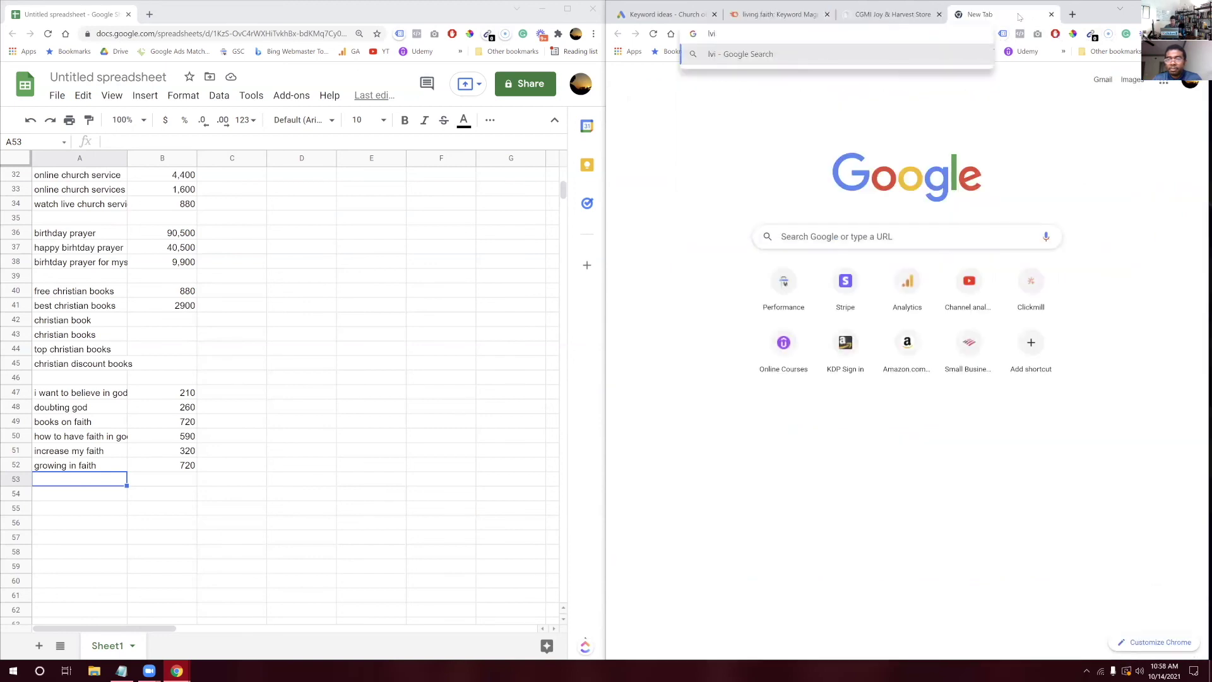
pyautogui.press('BackSpace')
pyautogui.press('BackSpace')
pyautogui.write('iv')
pyautogui.press('Return')
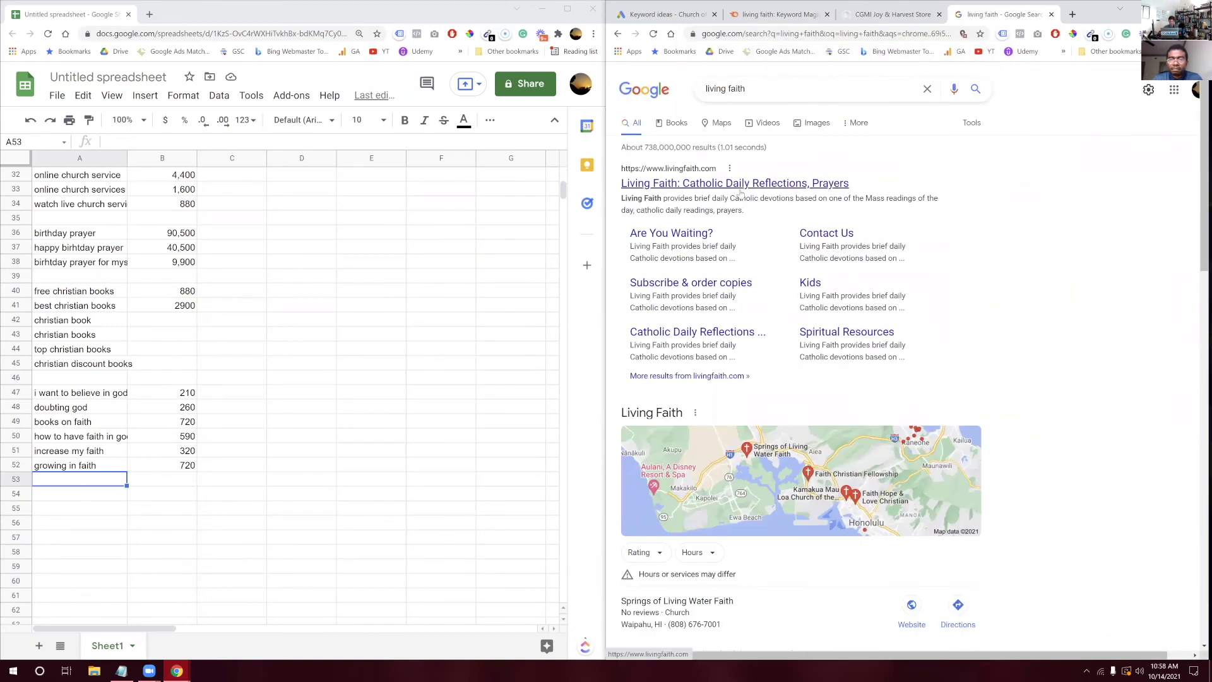
pyautogui.scroll(-4, 808, 217)
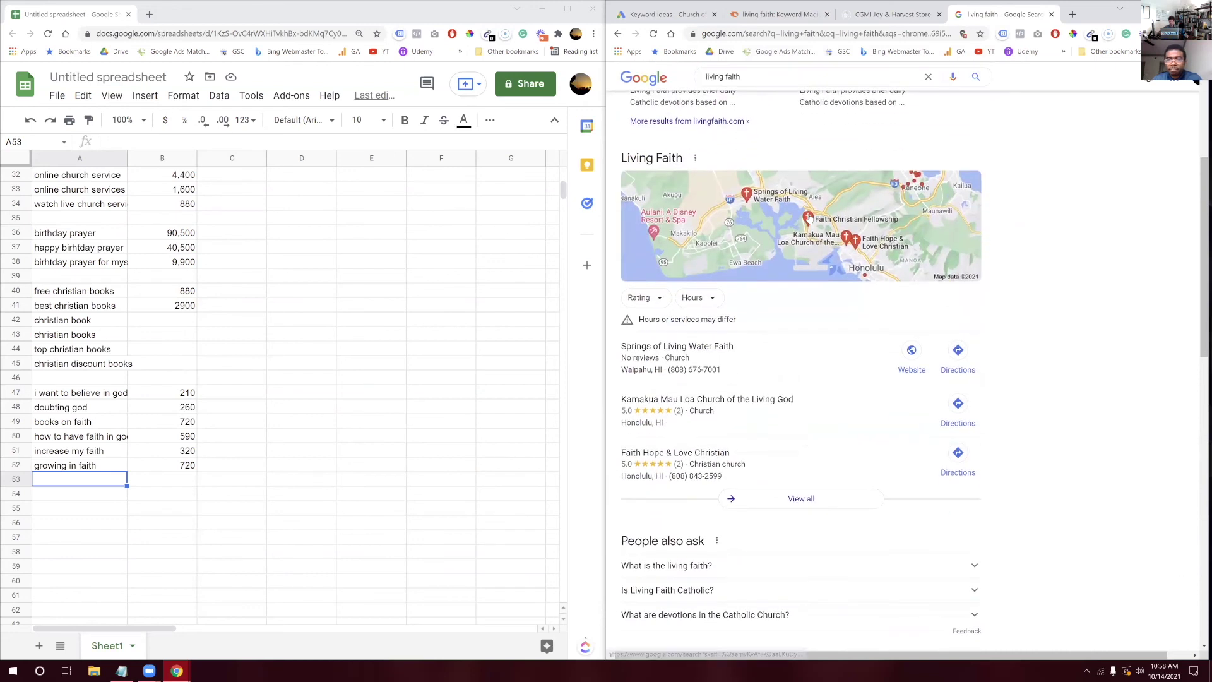
pyautogui.scroll(-2, 809, 218)
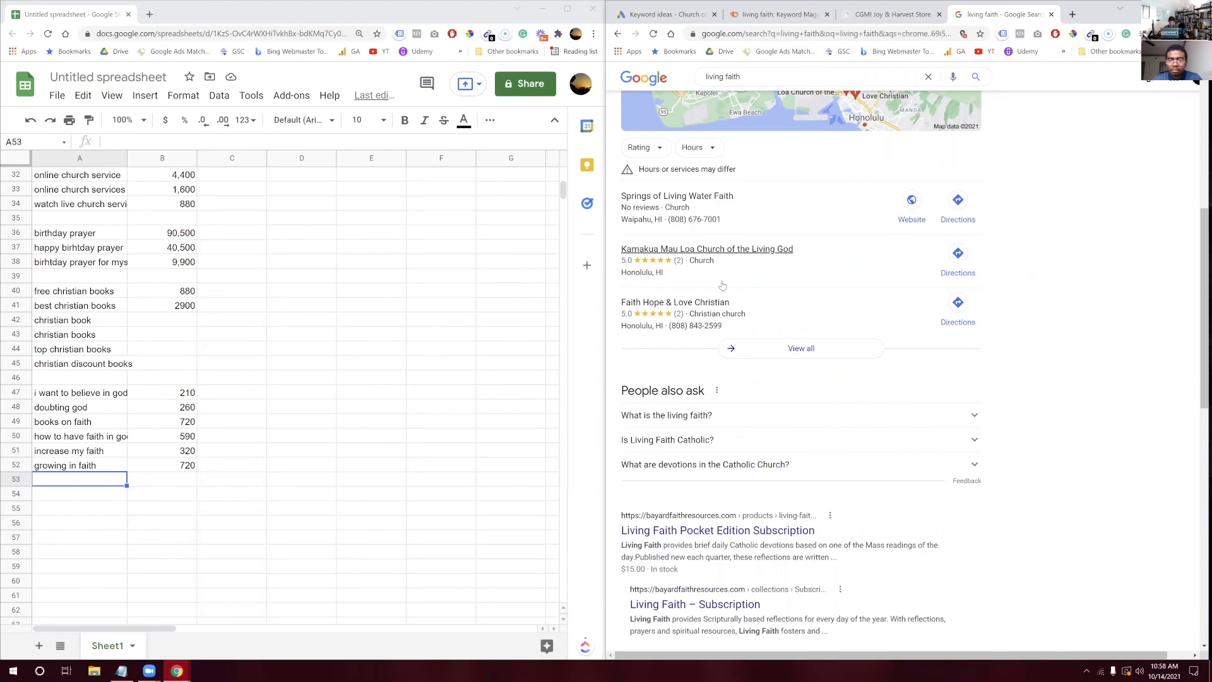
pyautogui.scroll(-5, 722, 285)
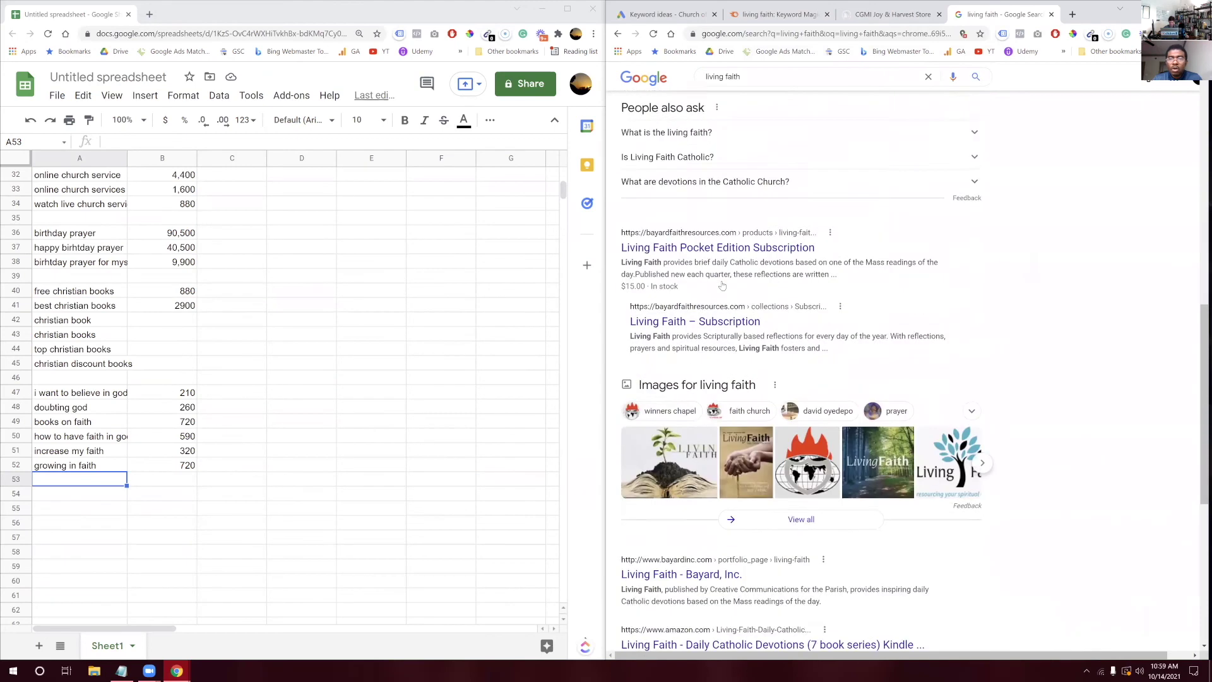
# Look over the remaining Google results for "living faith" and close the results tab
pyautogui.scroll(-1, 722, 285)
pyautogui.scroll(-1, 722, 286)
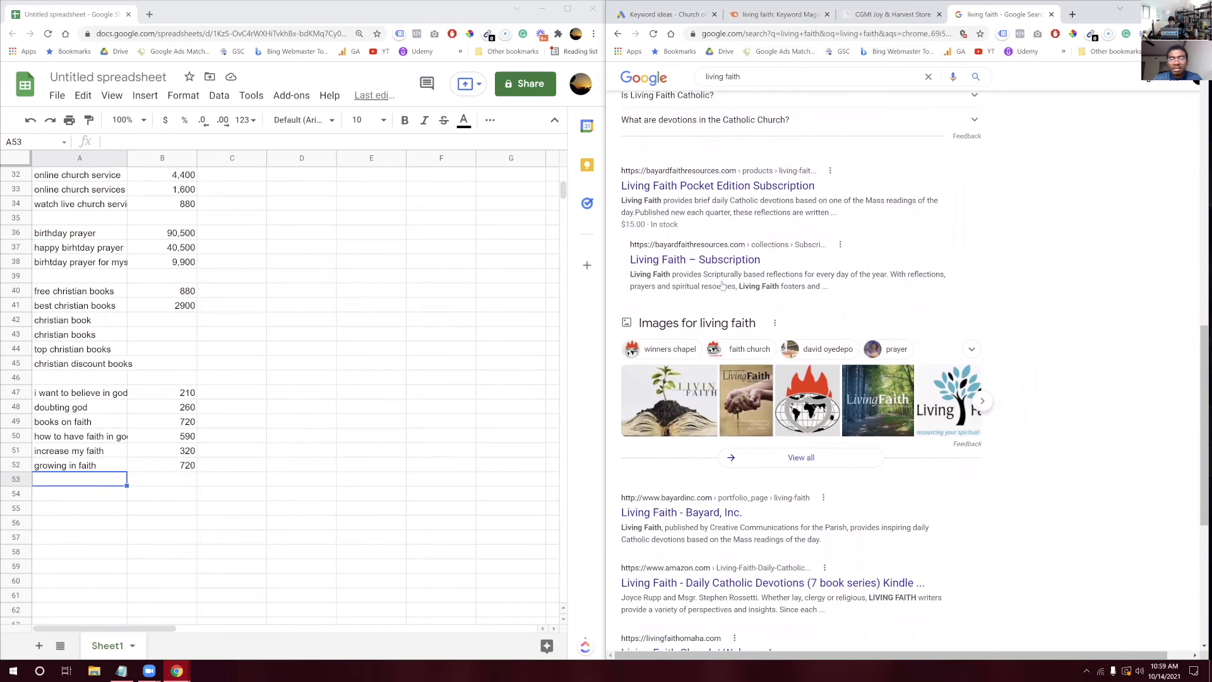
pyautogui.scroll(4, 722, 285)
pyautogui.click(1049, 14)
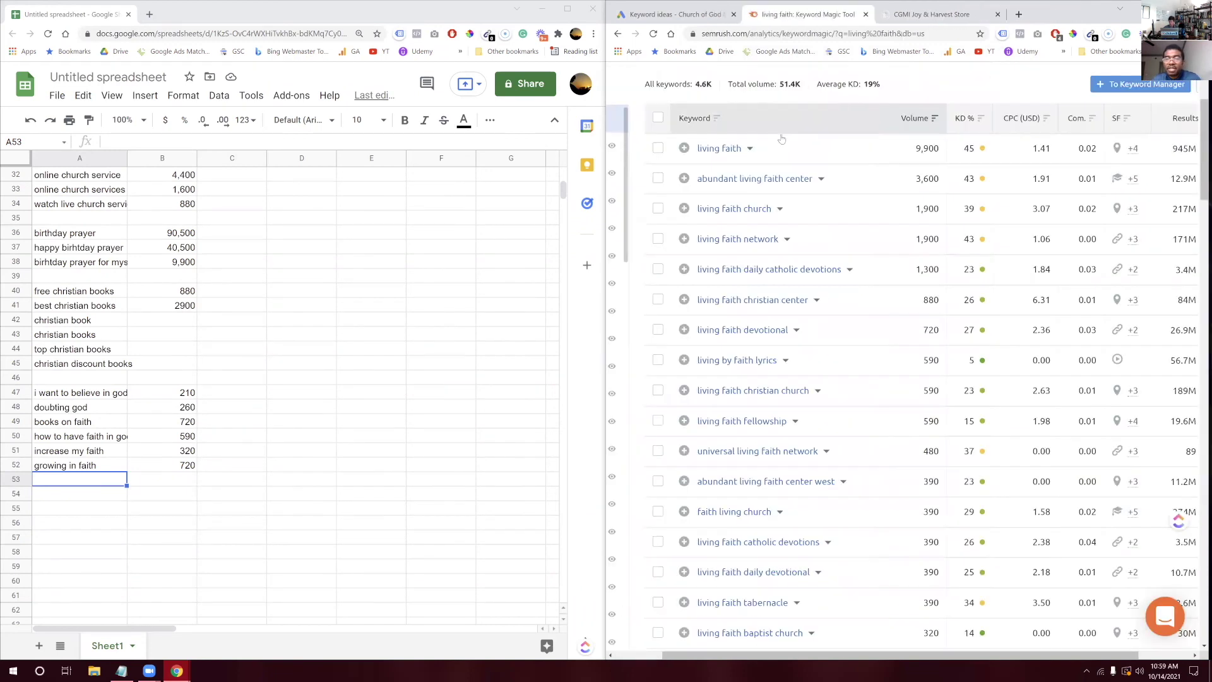
# Search the Keyword Magic Tool for "what is the living faith" and check its keyword volumes
pyautogui.scroll(5, 706, 158)
pyautogui.hscroll(-4, 706, 158)
pyautogui.click(629, 113)
pyautogui.write('what is the living faith')
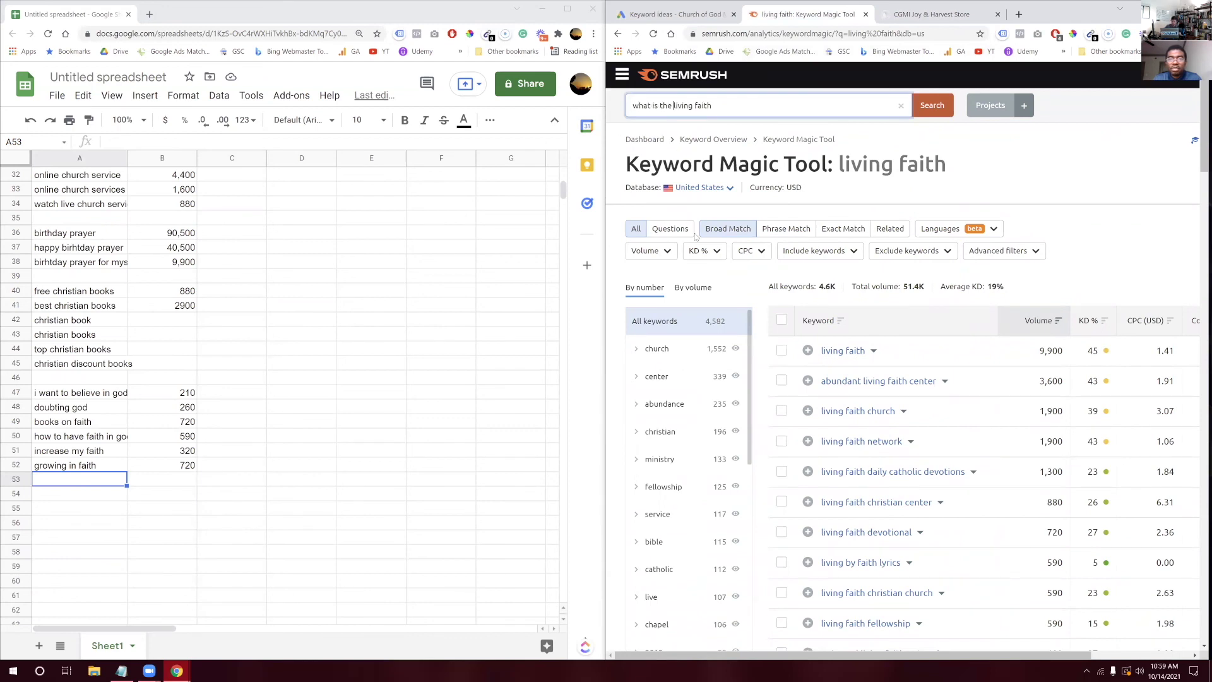
pyautogui.press('Return')
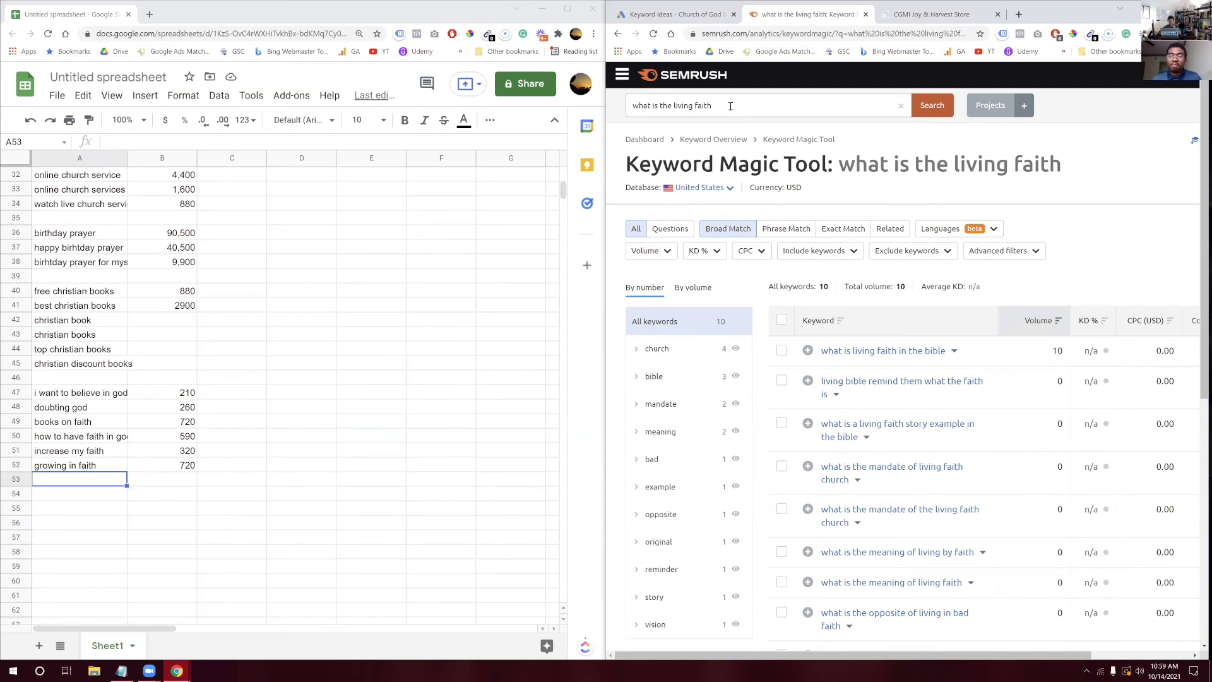
# Review the whole list of recorded keywords and volumes in the spreadsheet
pyautogui.scroll(7, 160, 372)
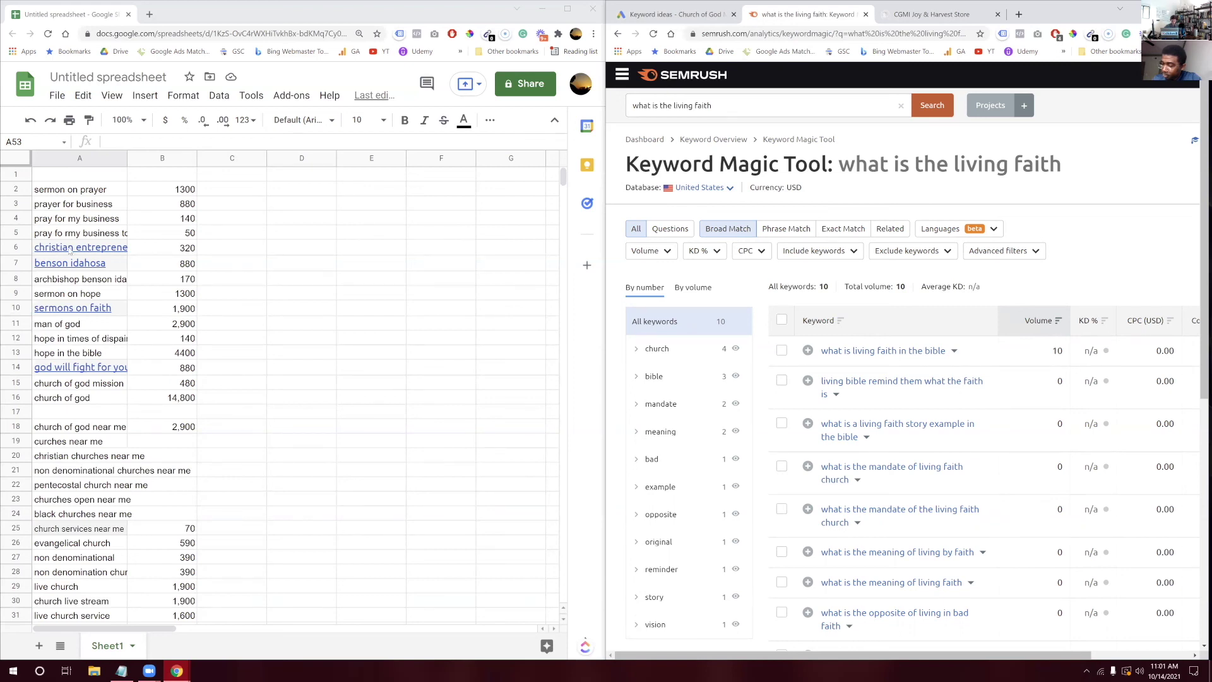
pyautogui.scroll(-4, 121, 423)
pyautogui.scroll(-5, 121, 423)
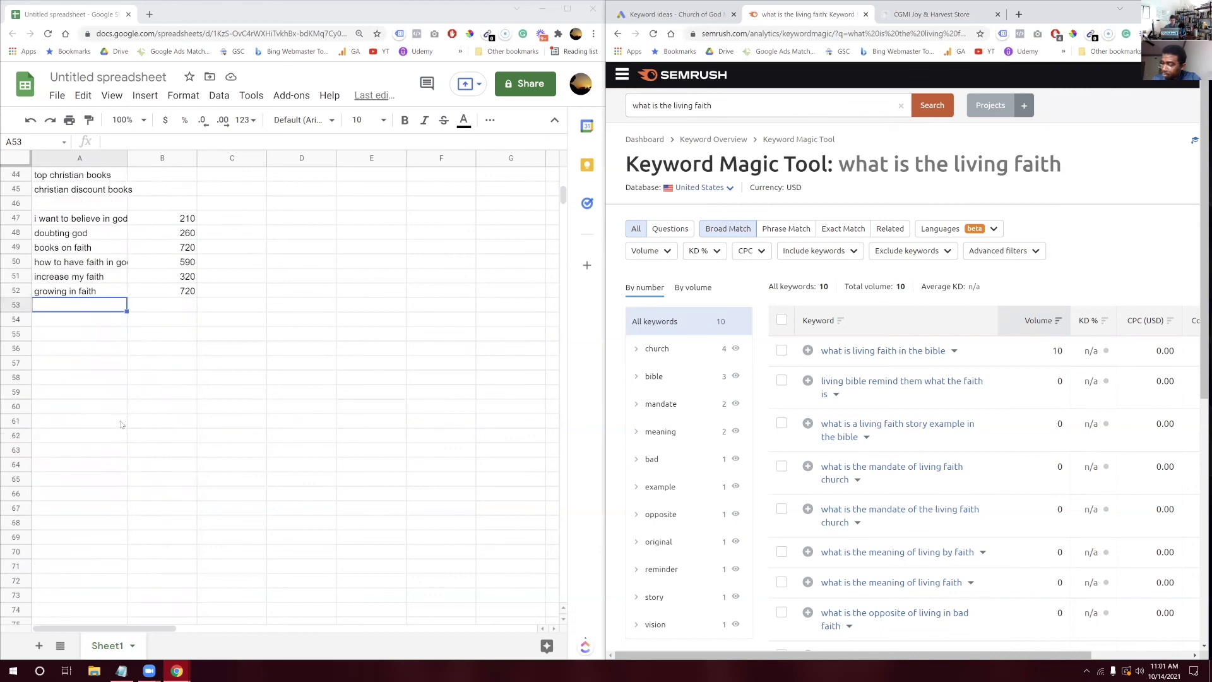
pyautogui.scroll(3, 121, 423)
pyautogui.scroll(7, 121, 423)
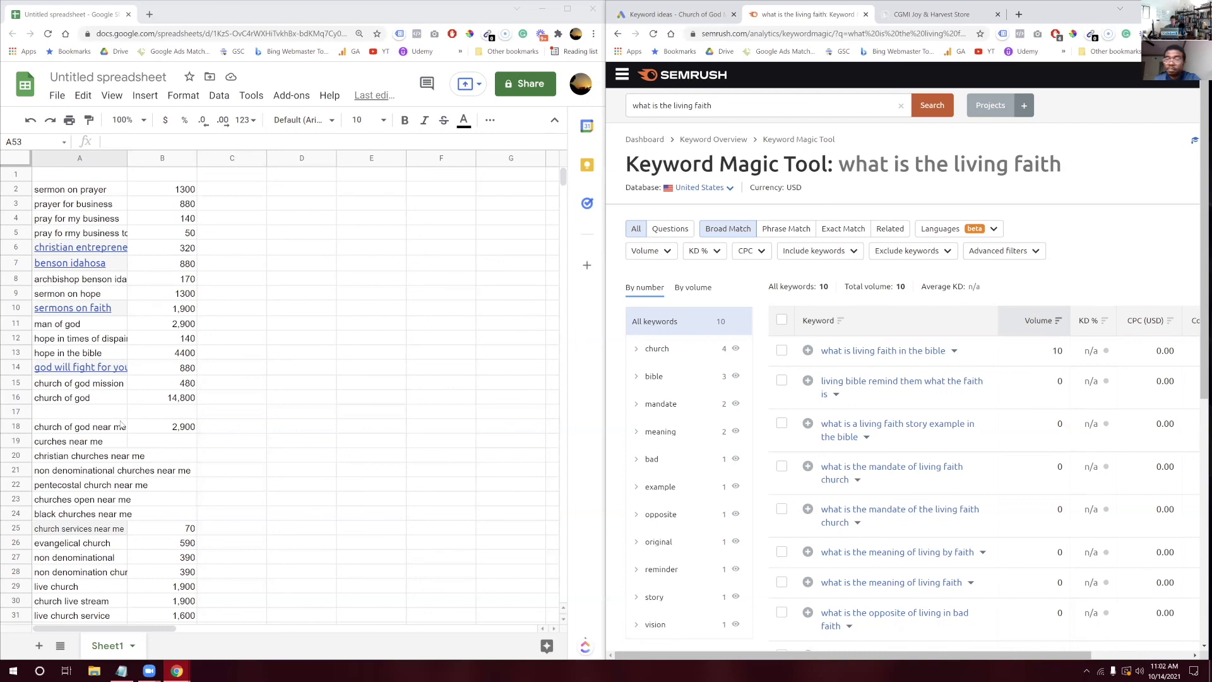
pyautogui.scroll(-3, 120, 424)
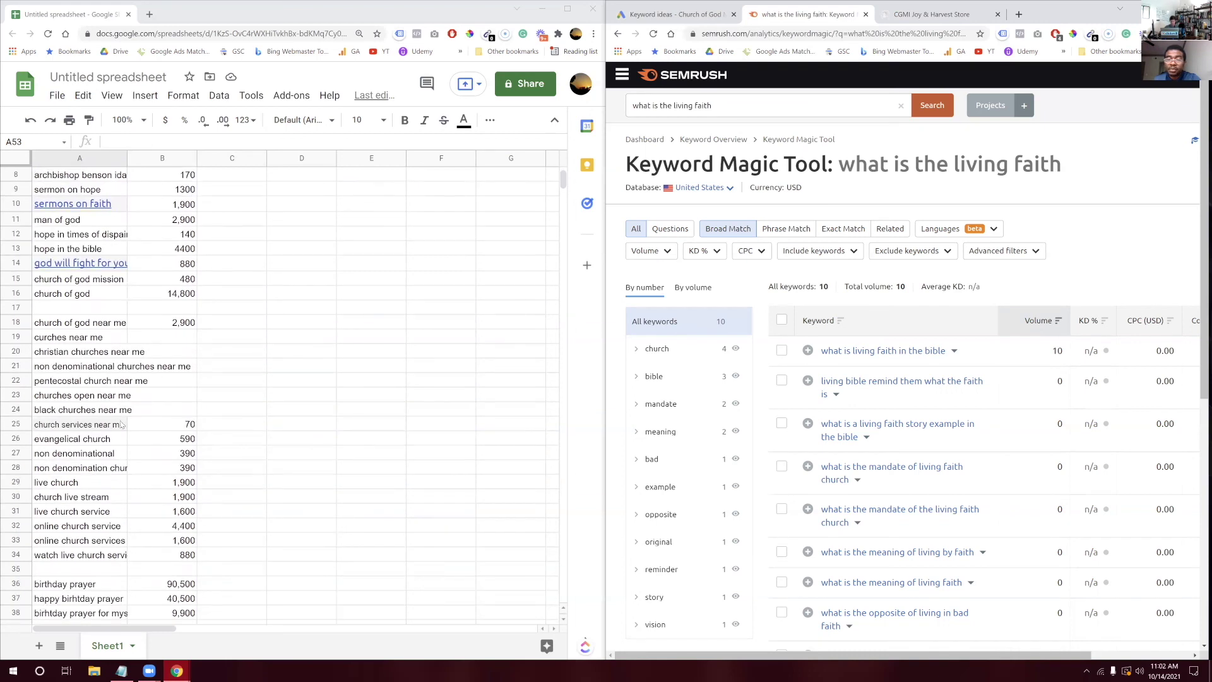
# Highlight the related keyword groups in turn: non-denominational rows 27 to 28 and live church rows 29 to 31
pyautogui.moveTo(9, 443); pyautogui.dragTo(174, 454)
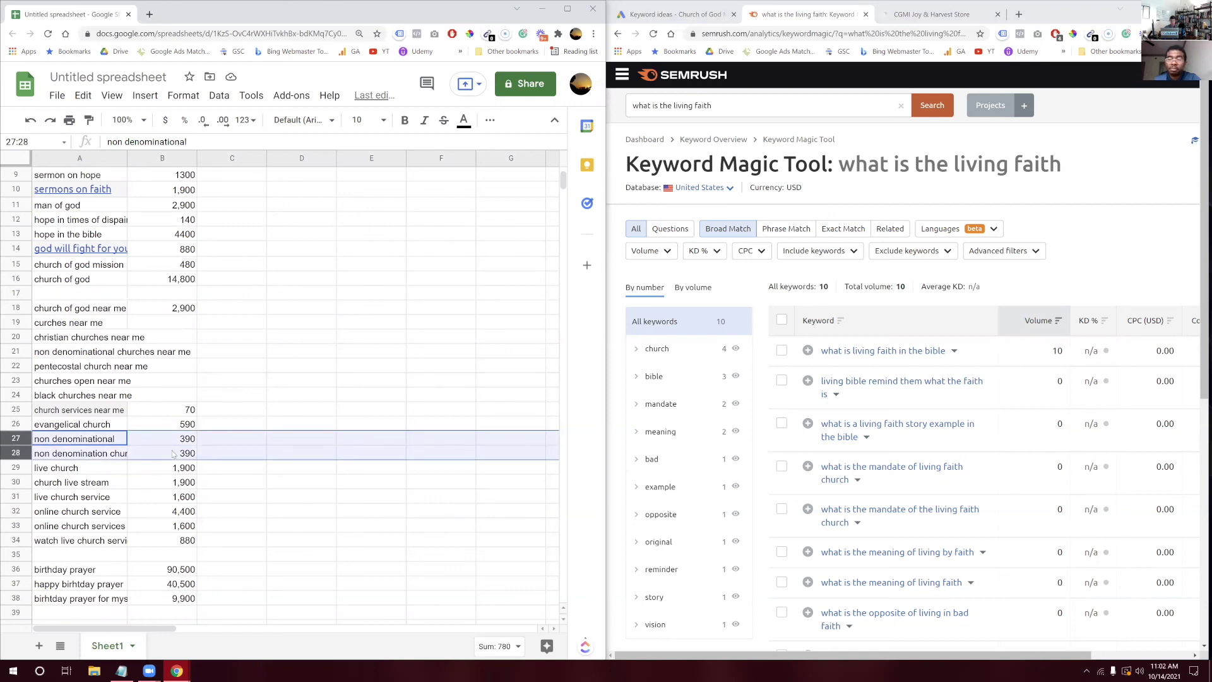
pyautogui.click(23, 471)
pyautogui.moveTo(23, 472); pyautogui.dragTo(170, 499)
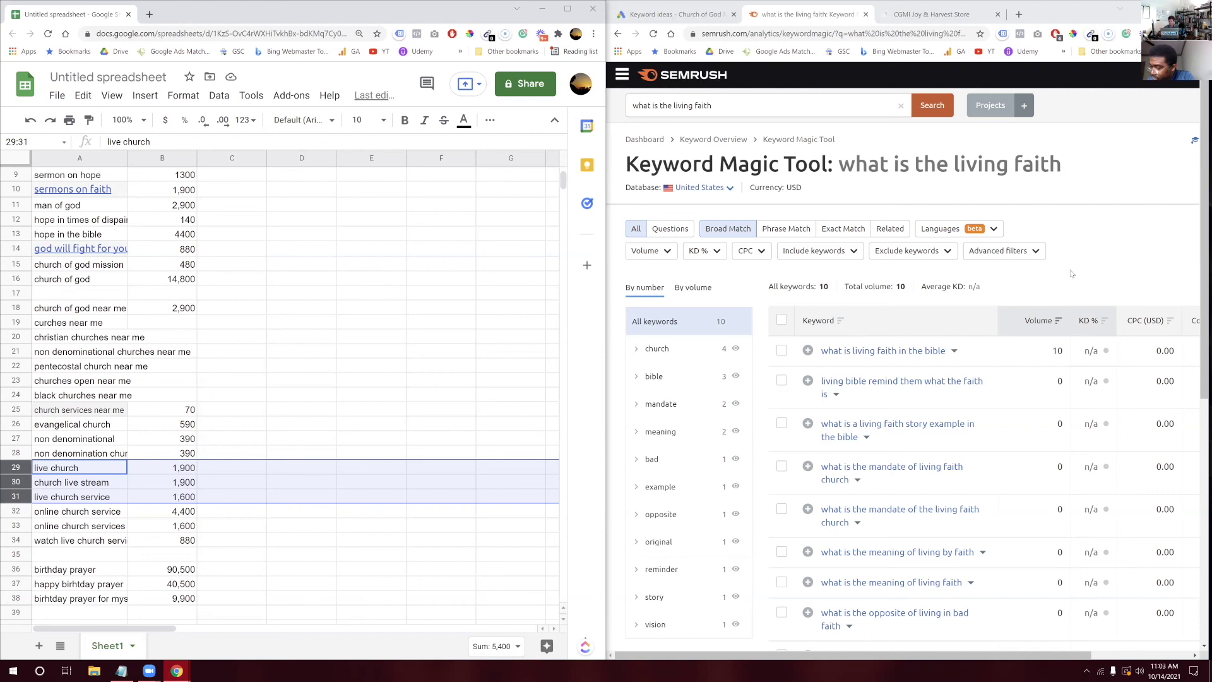
pyautogui.click(1018, 15)
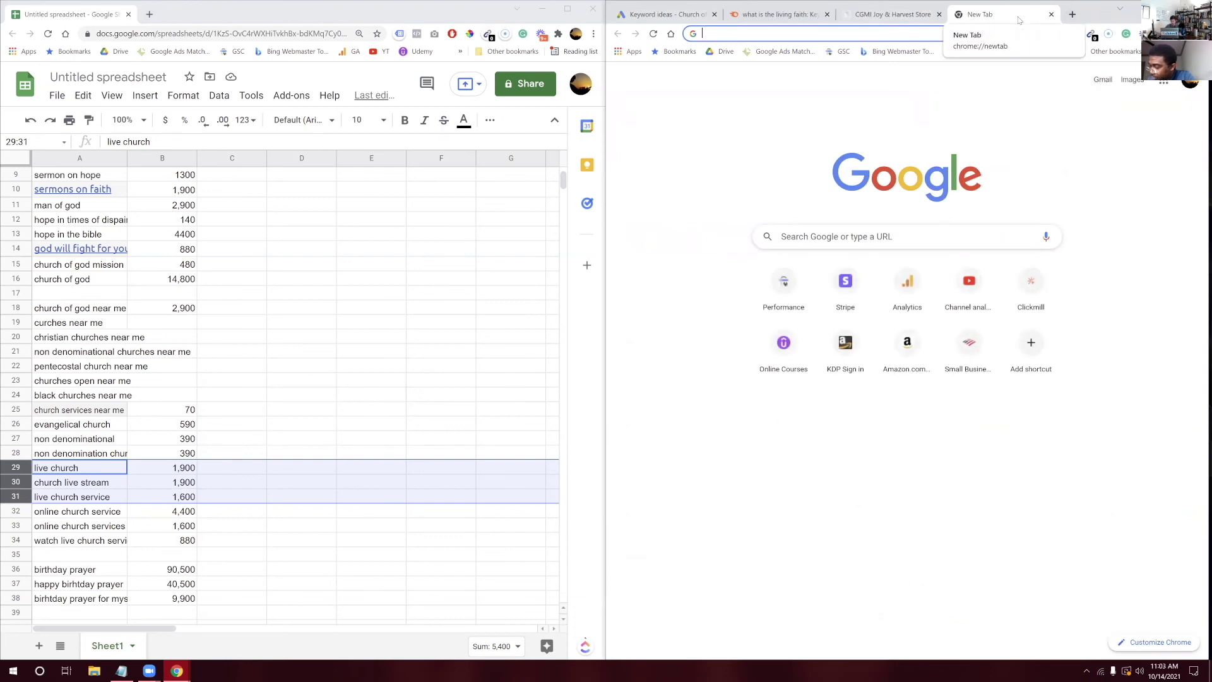
pyautogui.write('clickm')
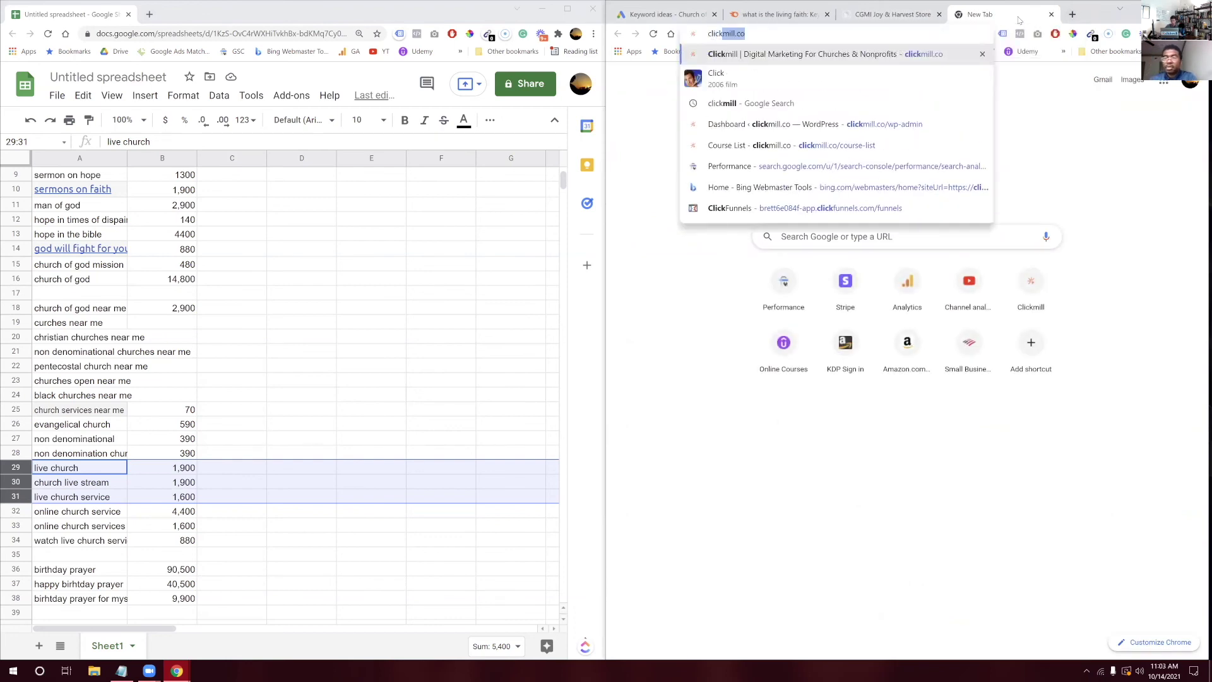
pyautogui.write('ill.co')
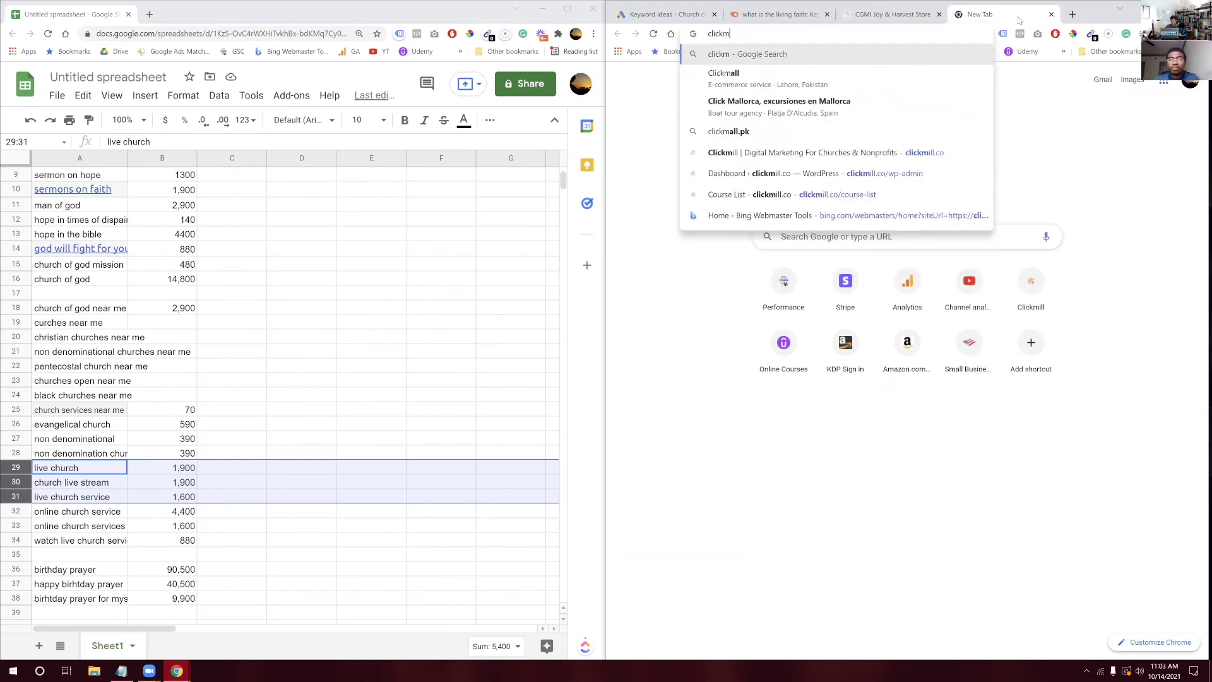
pyautogui.press('Return')
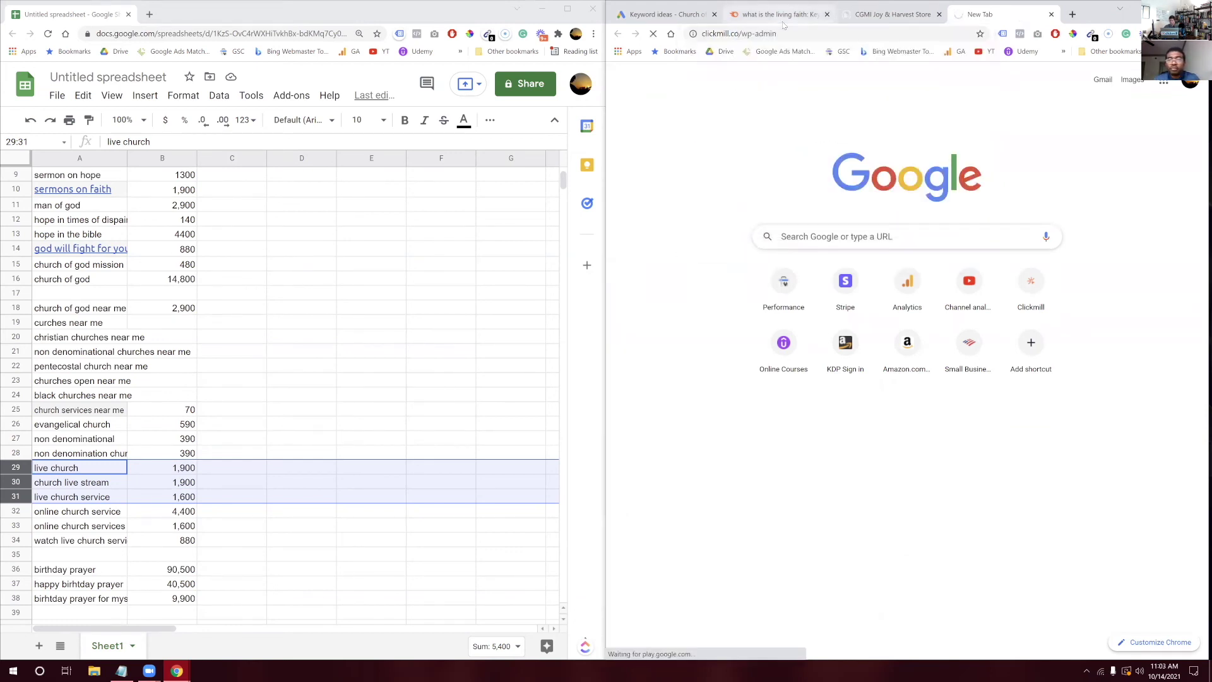
pyautogui.click(784, 18)
pyautogui.click(762, 36)
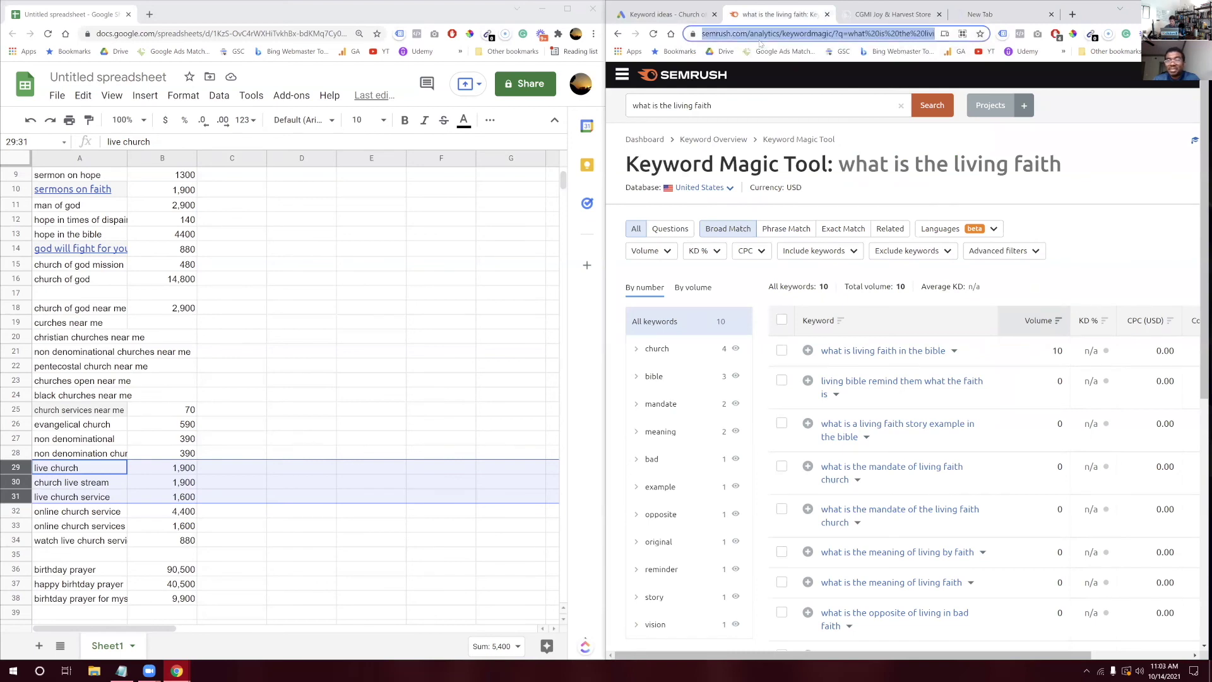
pyautogui.click(1054, 18)
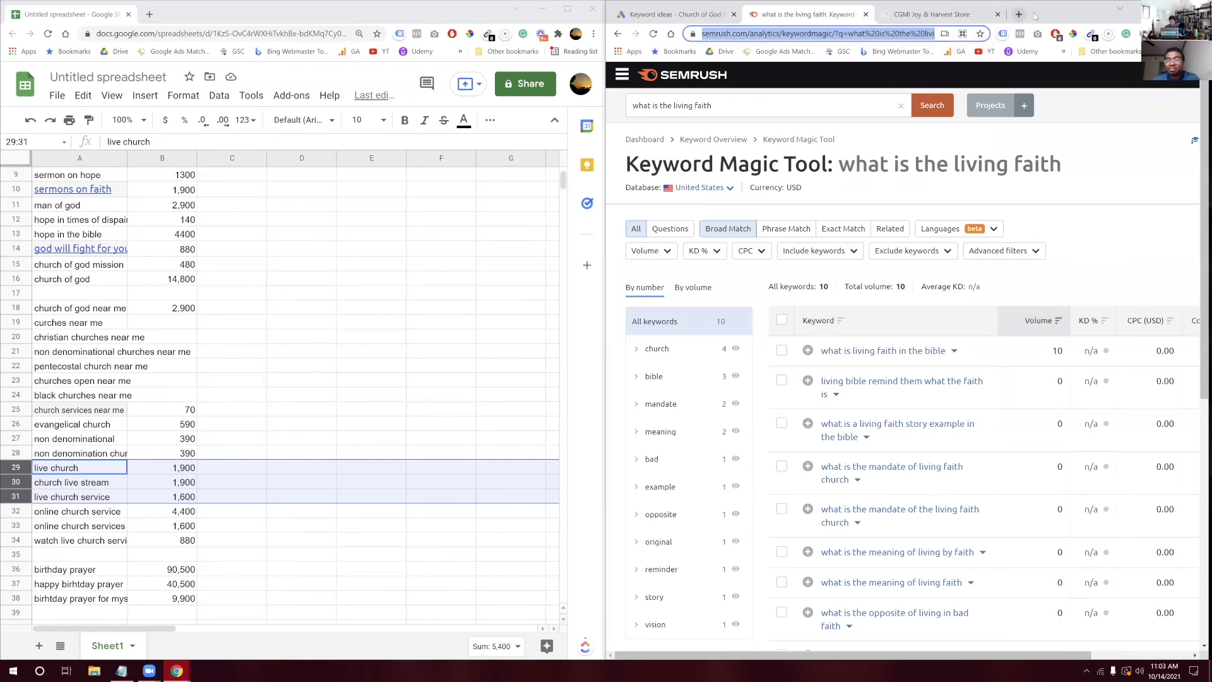
# Open the clickmill.co resources page in a new browser tab and open its Google Ad Grant ultimate guide
pyautogui.hotkey('ctrl', 't')
pyautogui.write('click')
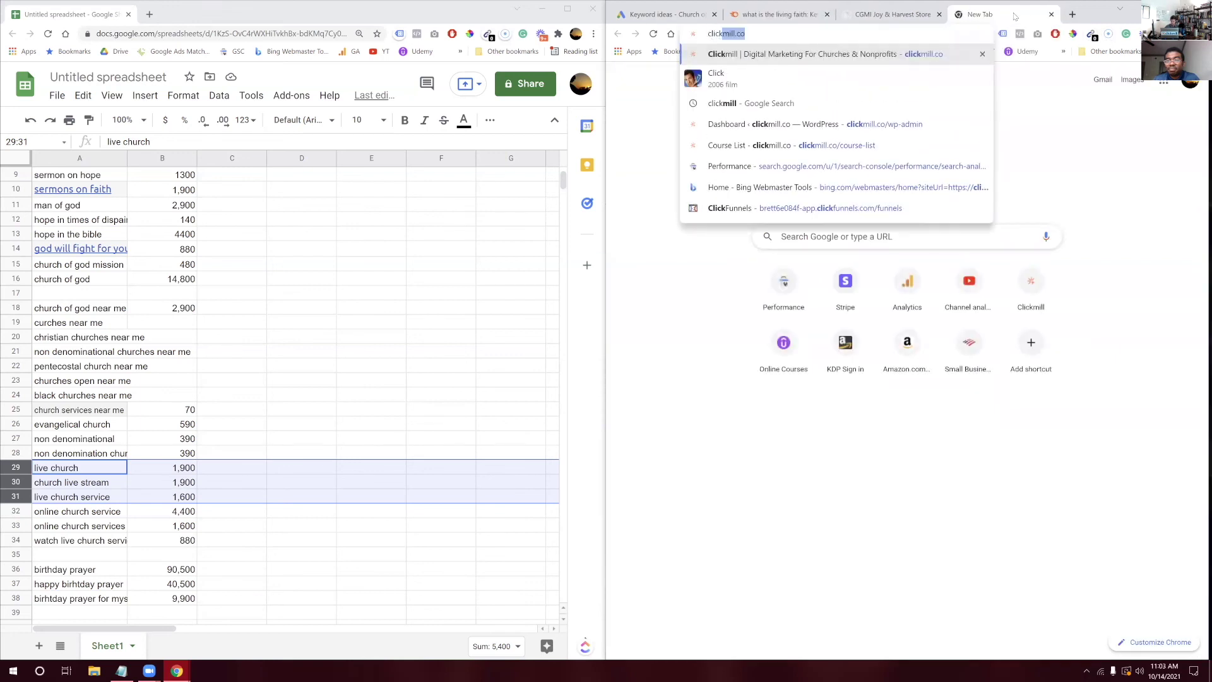
pyautogui.press('Return')
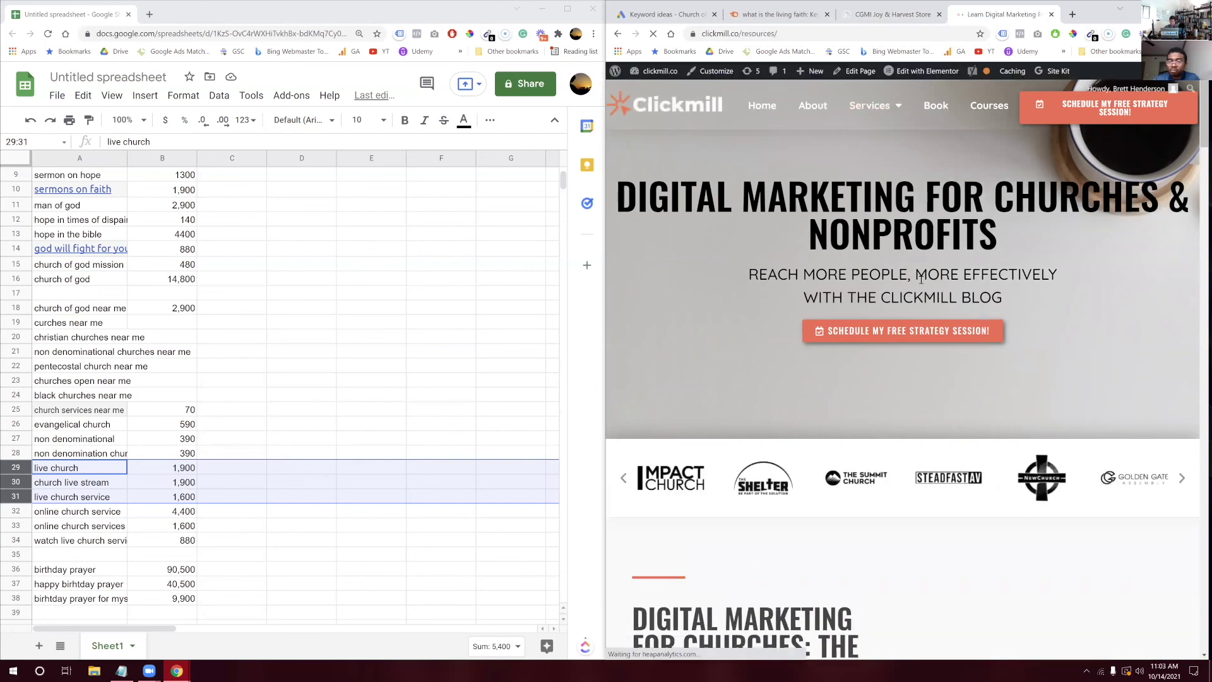
pyautogui.scroll(-9, 877, 300)
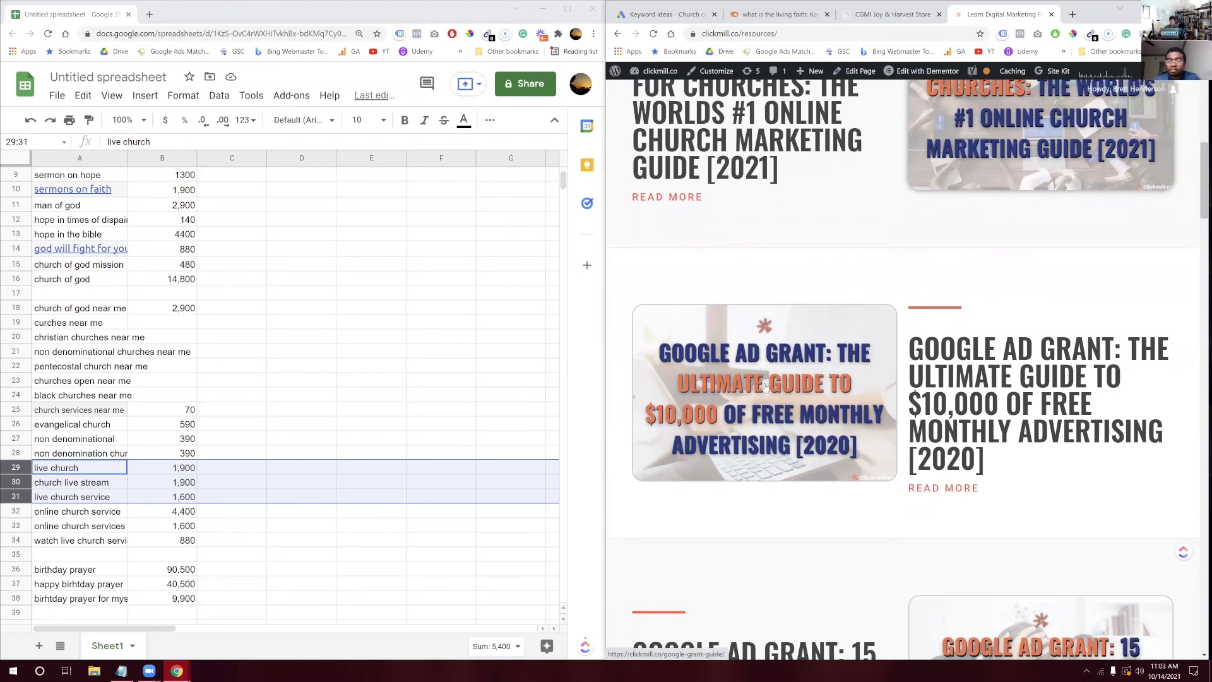
pyautogui.click(810, 328)
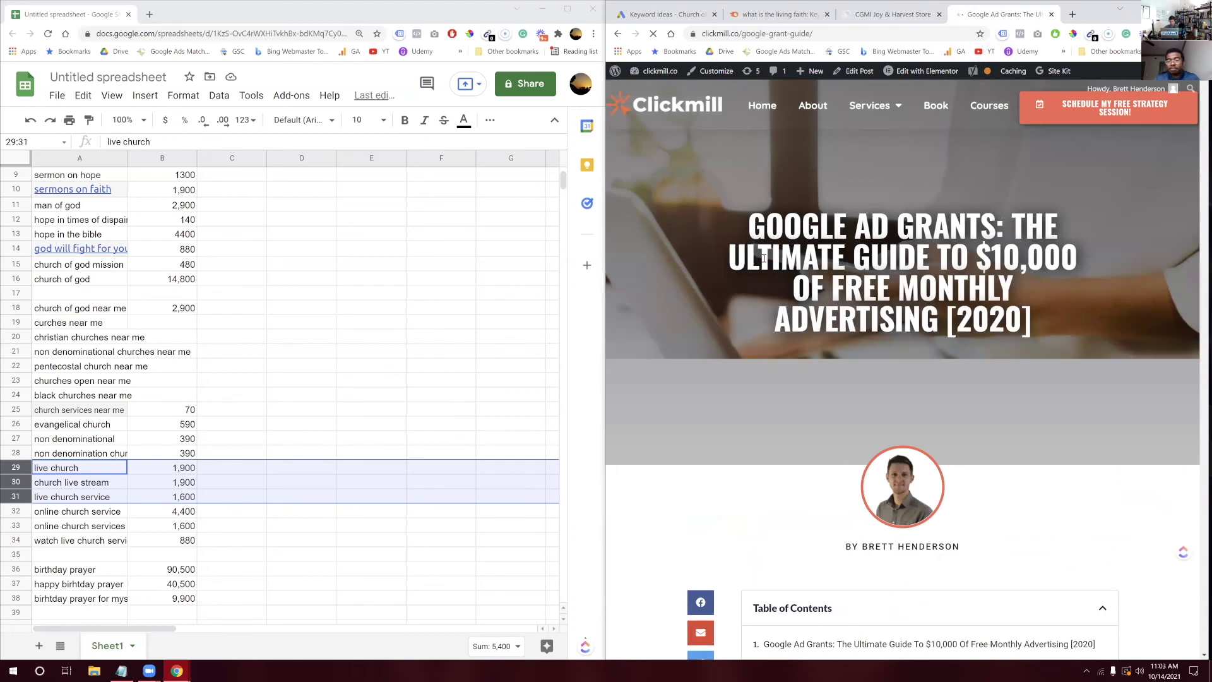
# Find the Google Ads Account Structure diagram under Step 6 of the Google Ad Grants guide
pyautogui.scroll(-2, 763, 258)
pyautogui.scroll(-5, 764, 258)
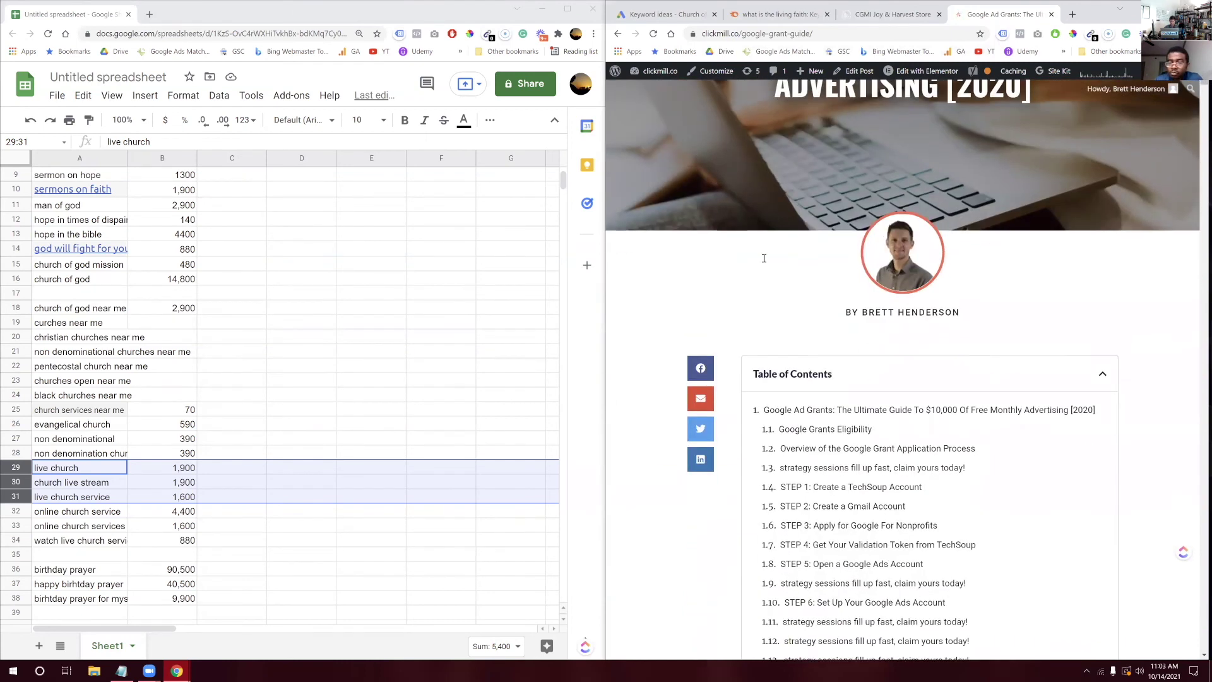
pyautogui.scroll(-12, 764, 262)
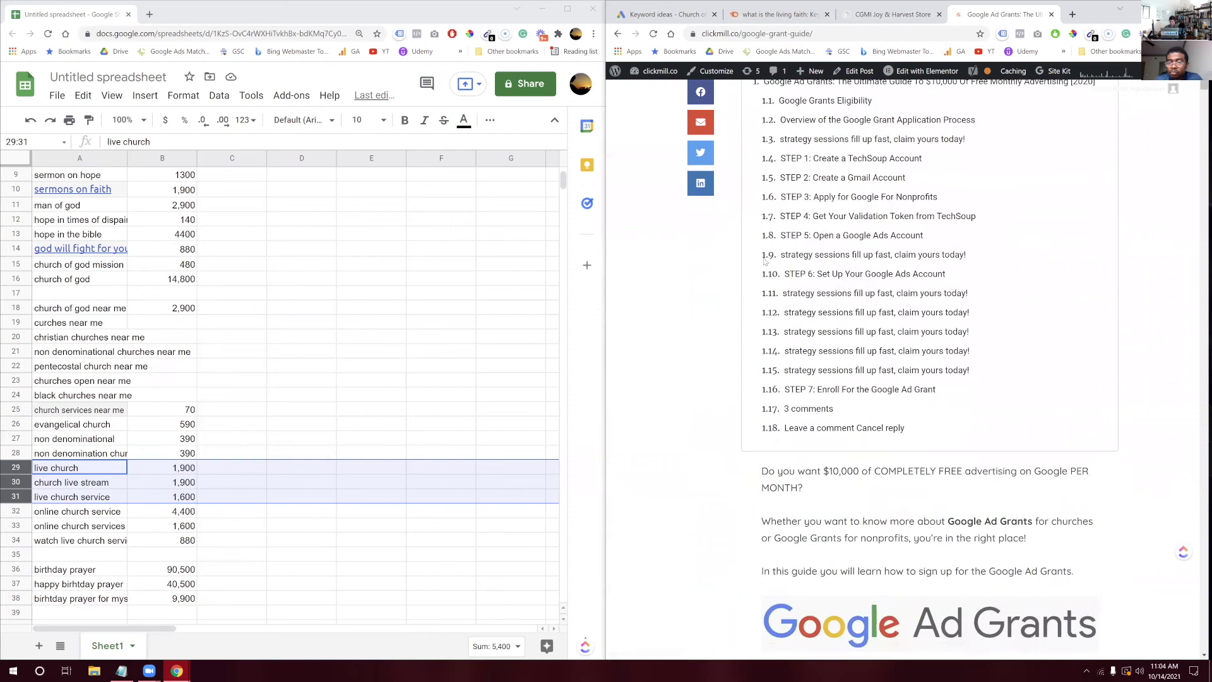
pyautogui.scroll(-15, 764, 262)
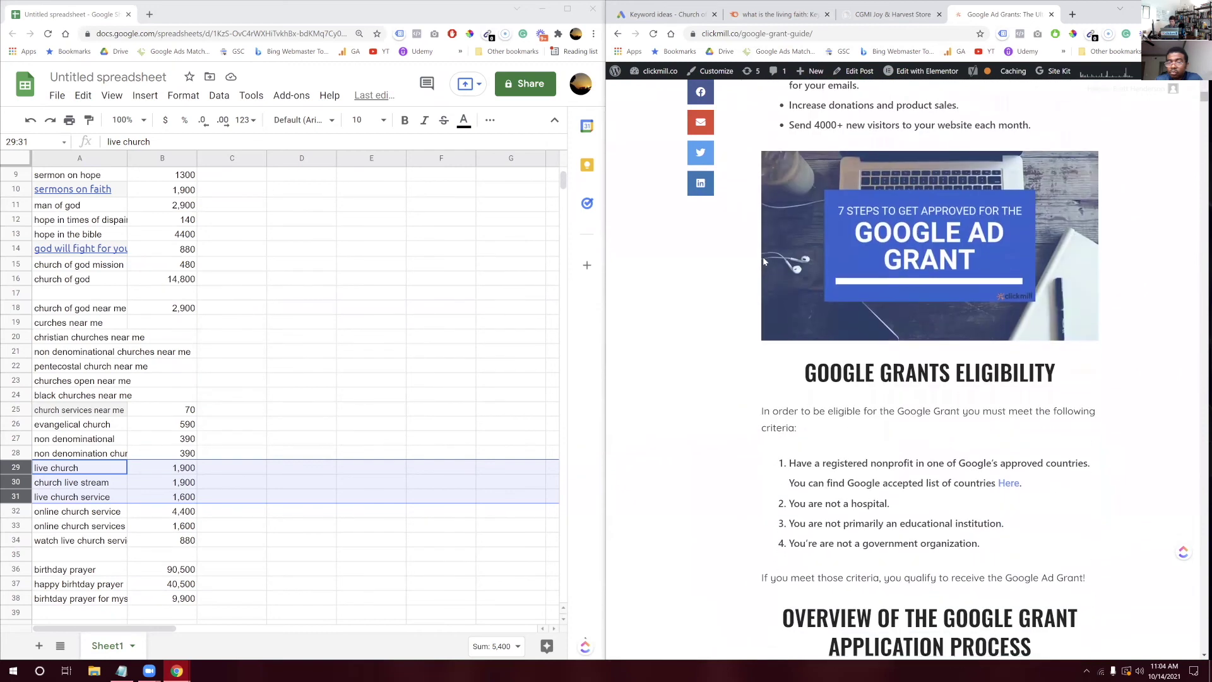
pyautogui.scroll(-15, 764, 260)
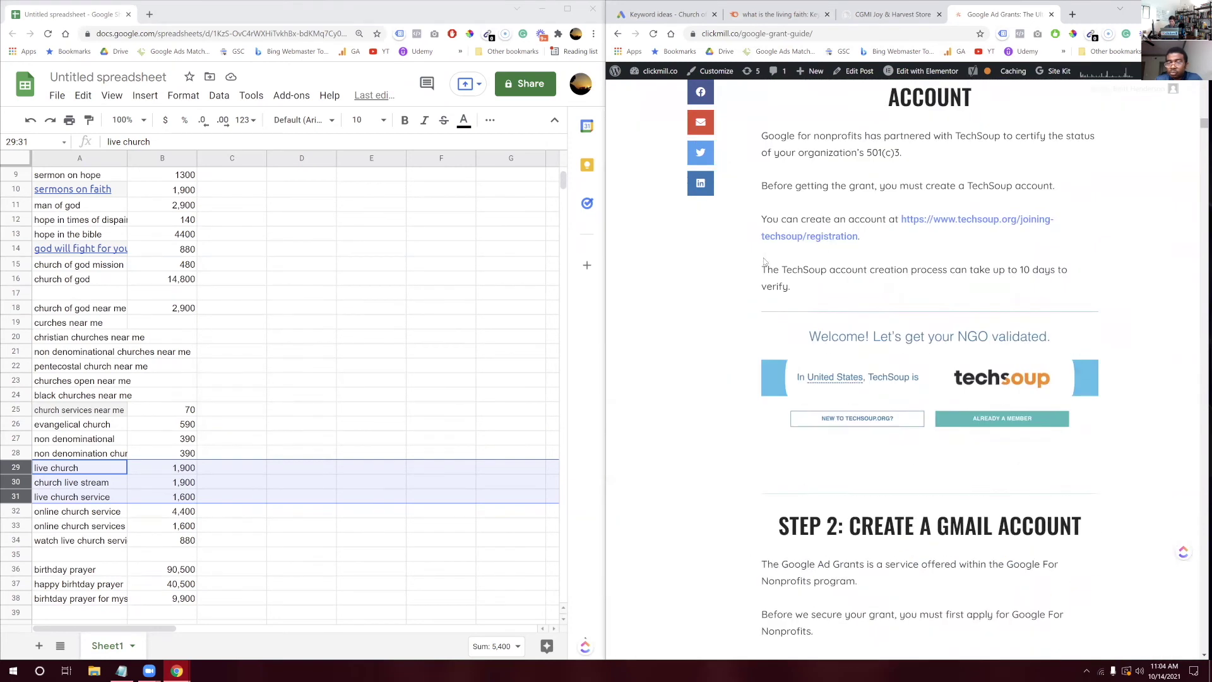
pyautogui.scroll(-15, 764, 261)
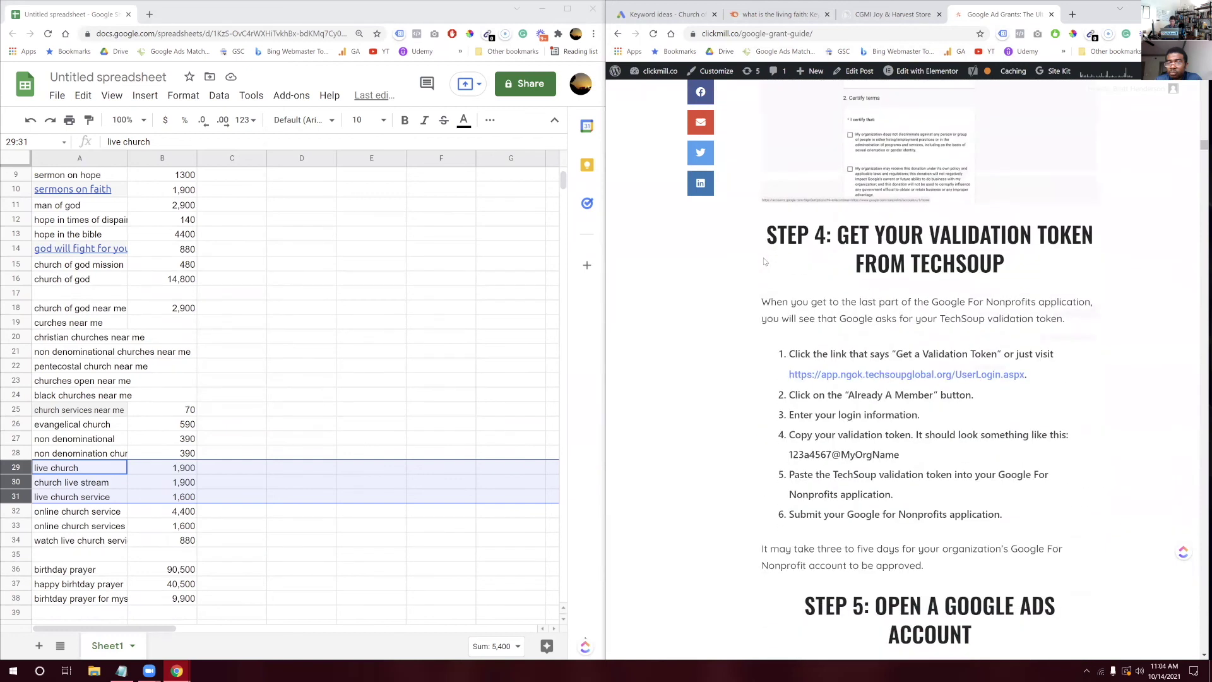
pyautogui.scroll(-15, 764, 262)
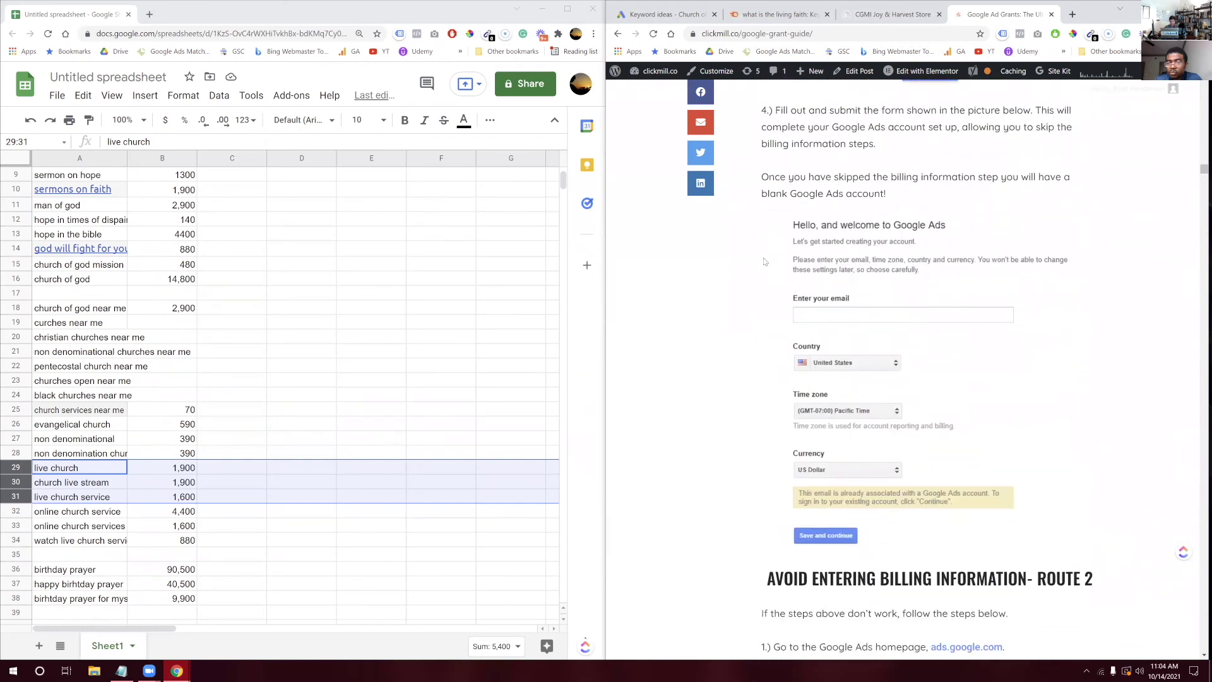
pyautogui.scroll(-15, 763, 262)
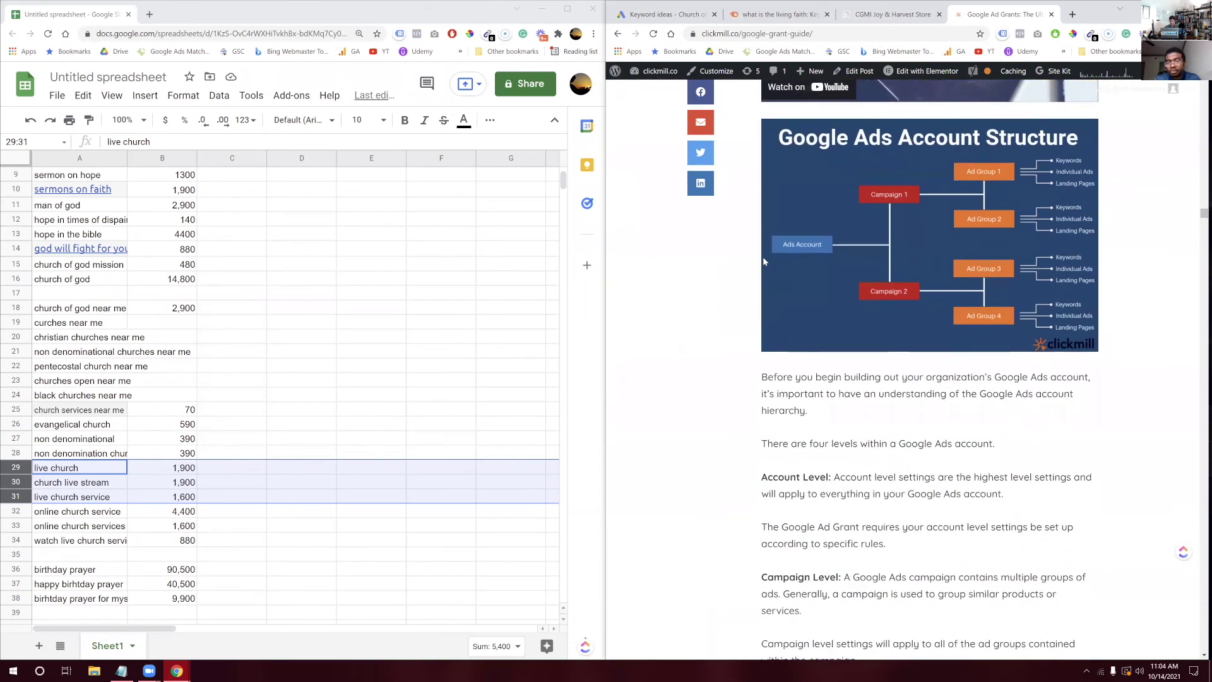
pyautogui.scroll(5, 762, 261)
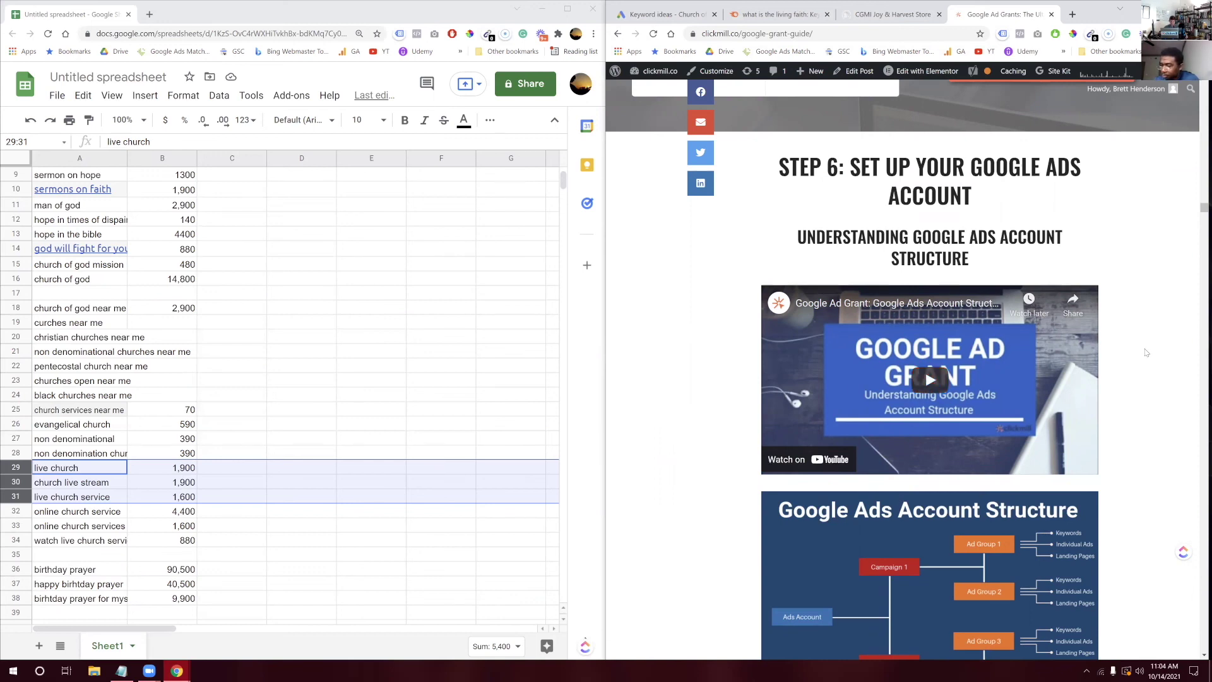
# Examine the account structure diagram and the guide's explanations of the account, campaign, ad group and individual ad levels
pyautogui.scroll(-1, 1146, 352)
pyautogui.scroll(-4, 1147, 352)
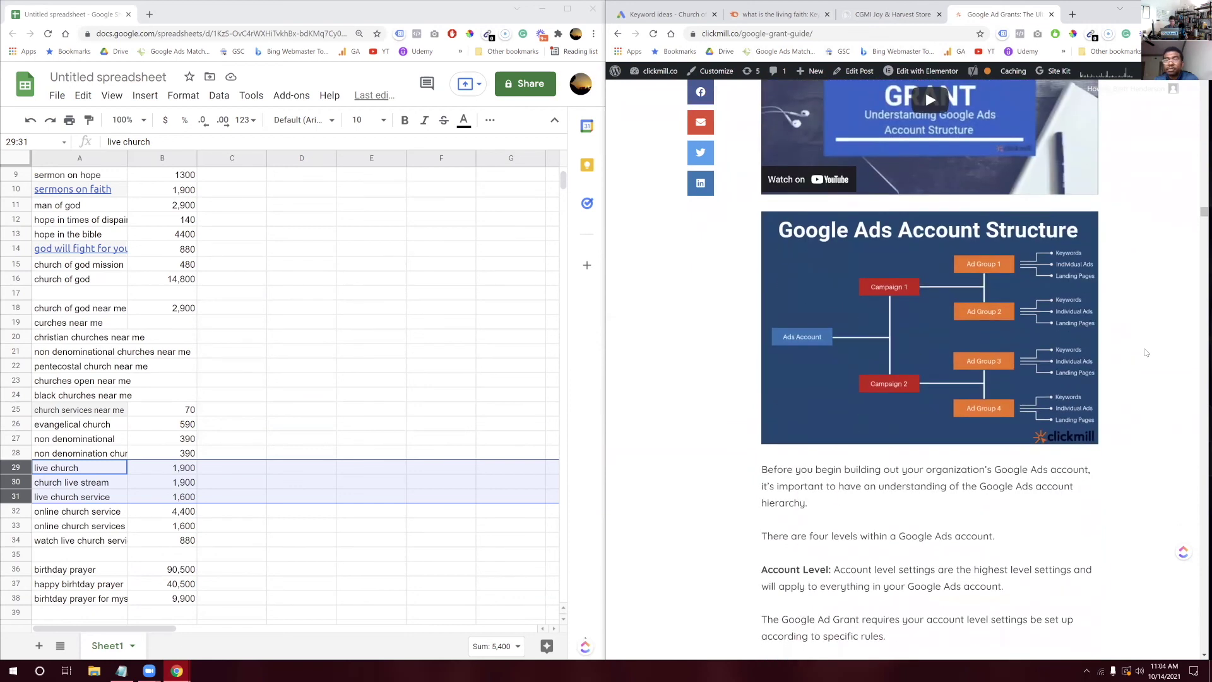
pyautogui.scroll(-4, 1030, 420)
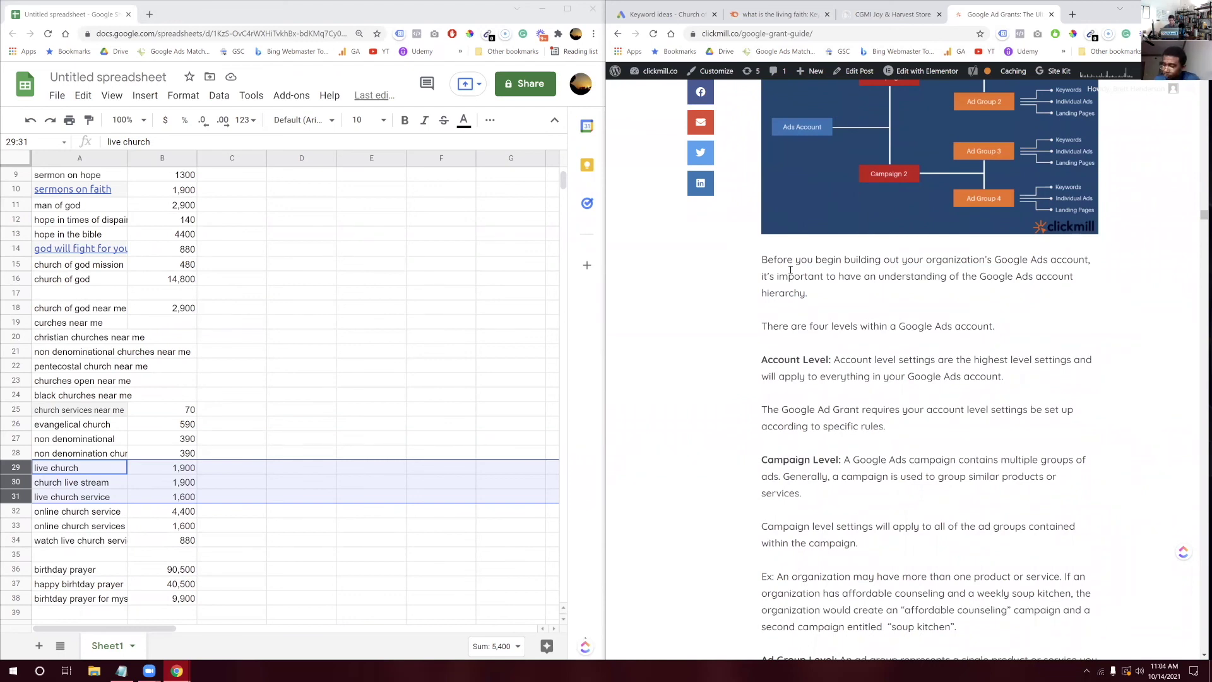
pyautogui.scroll(-13, 791, 269)
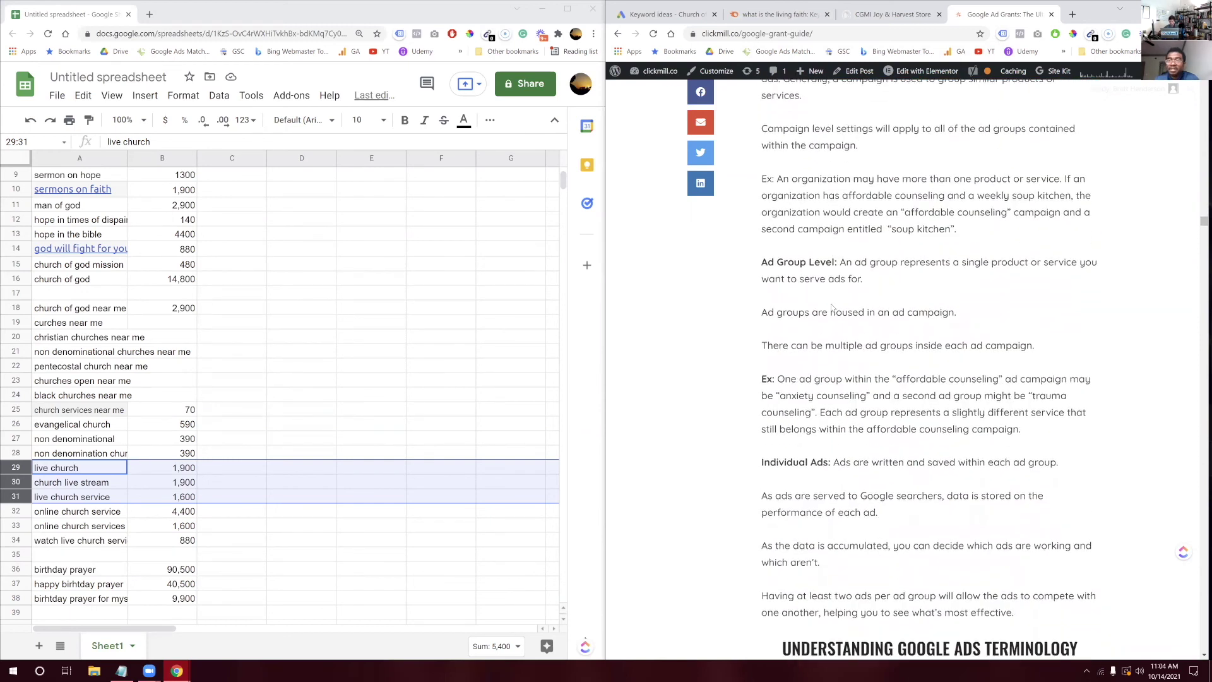